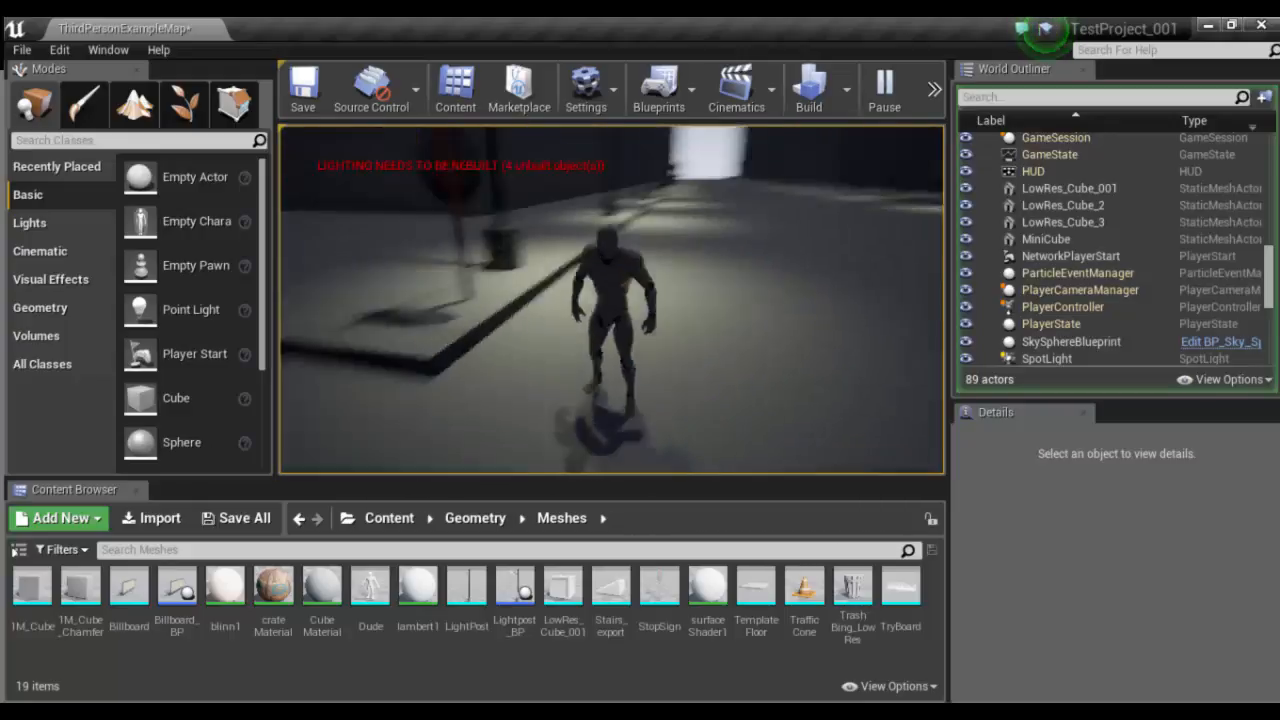
# - Run the character through the play-tested level to examine the traffic cones, the street and the lit billboard
pyautogui.press('w')
pyautogui.press('w')
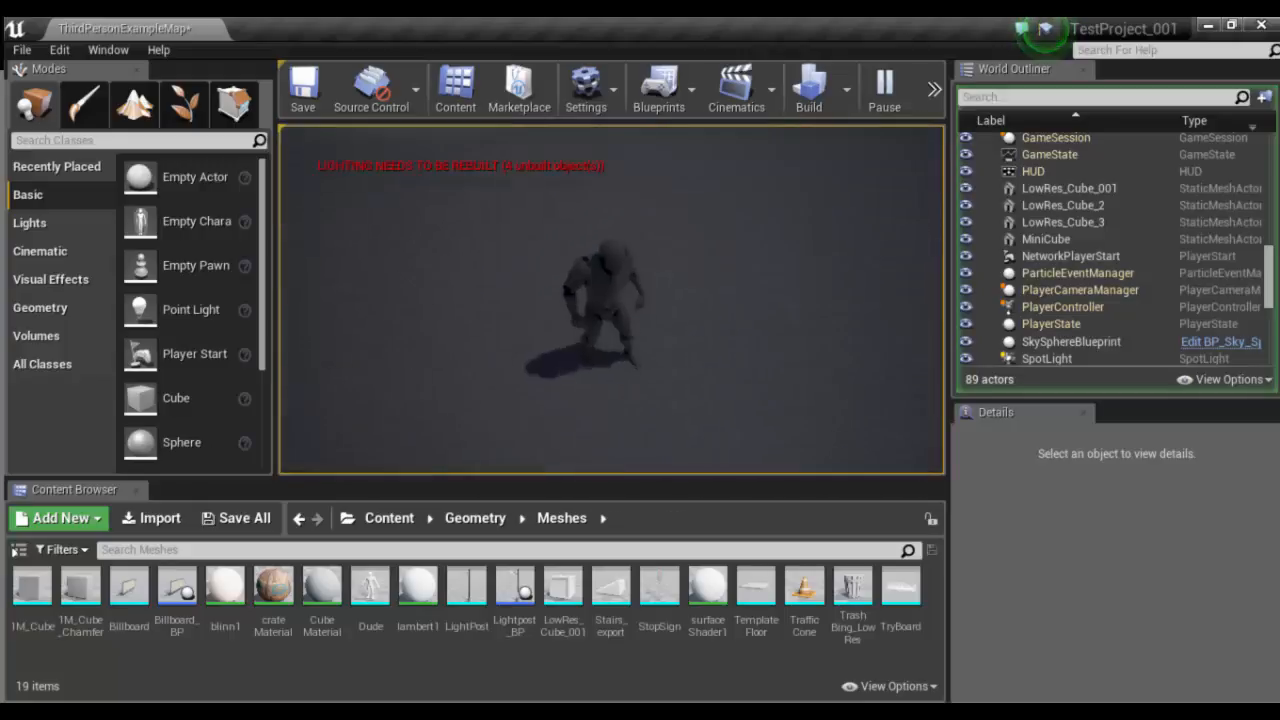
pyautogui.press('w')
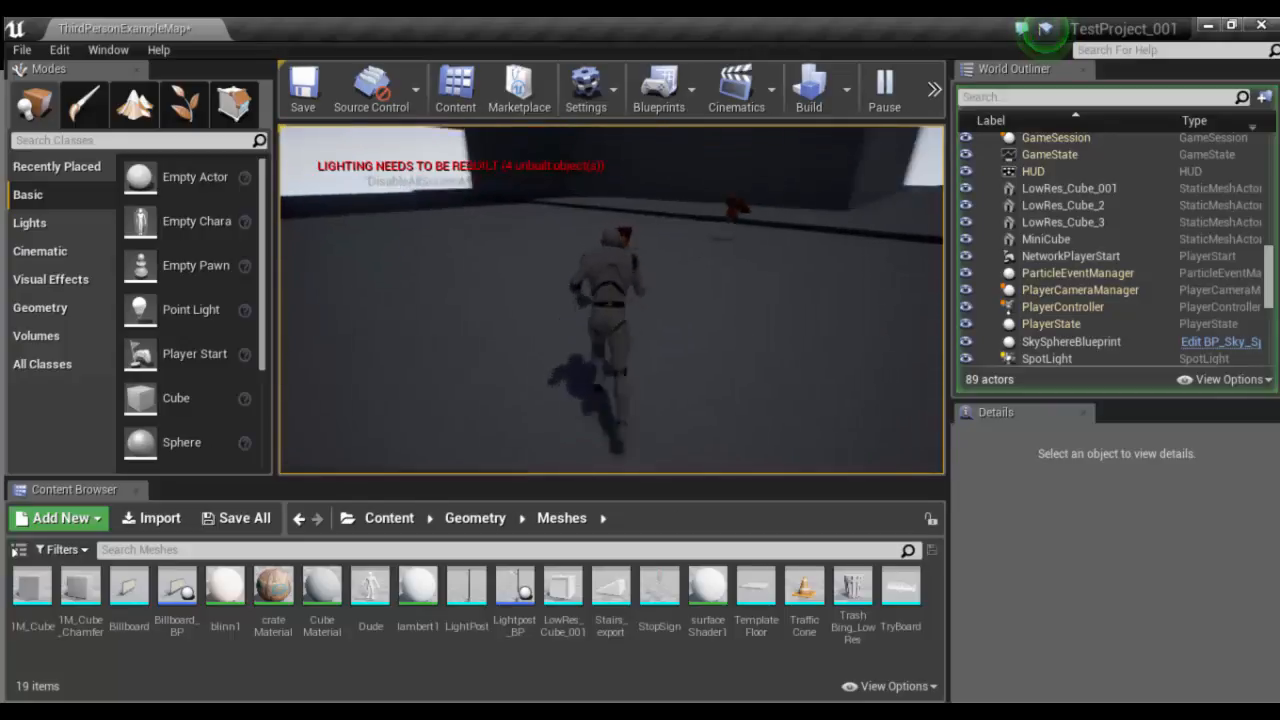
pyautogui.press('a')
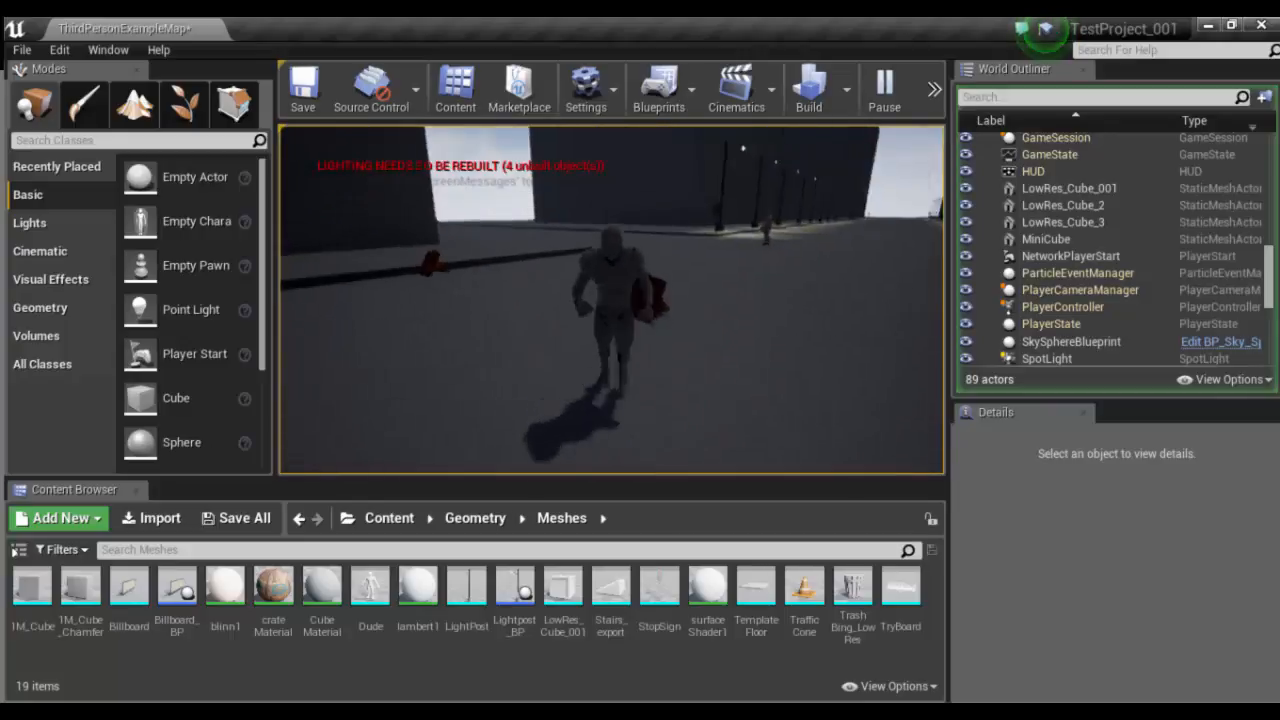
pyautogui.press('s')
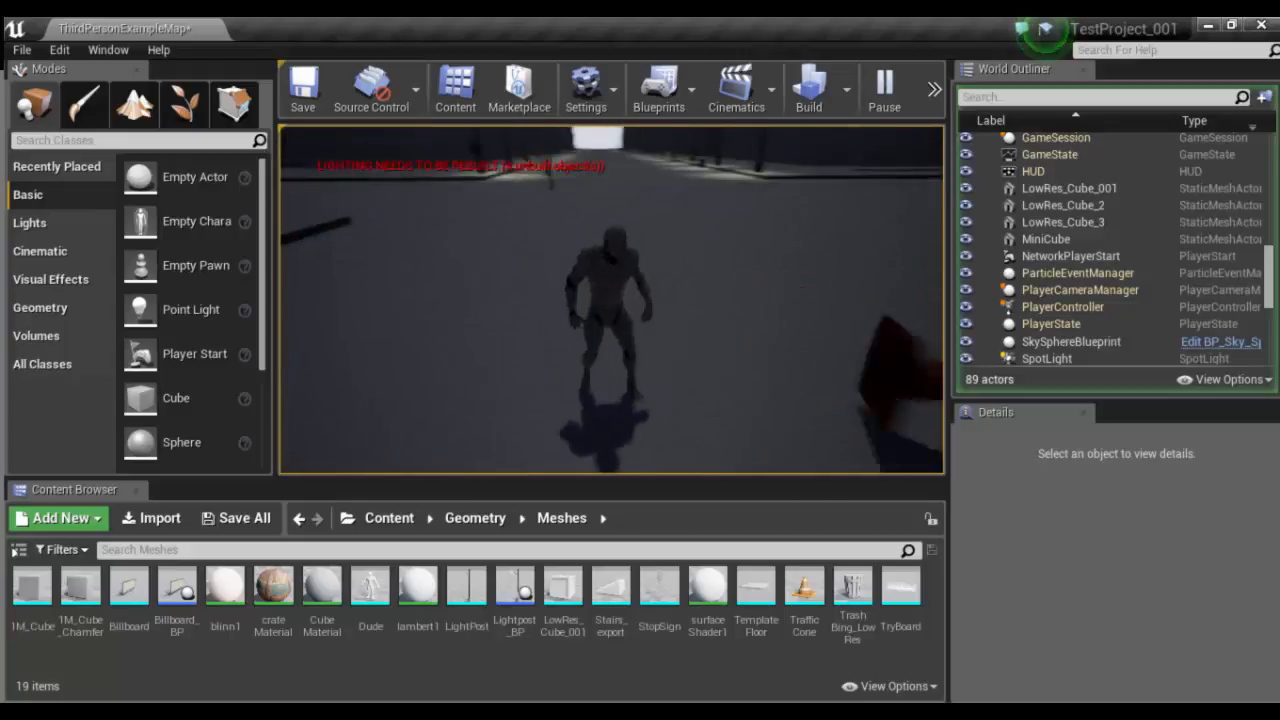
pyautogui.press('w')
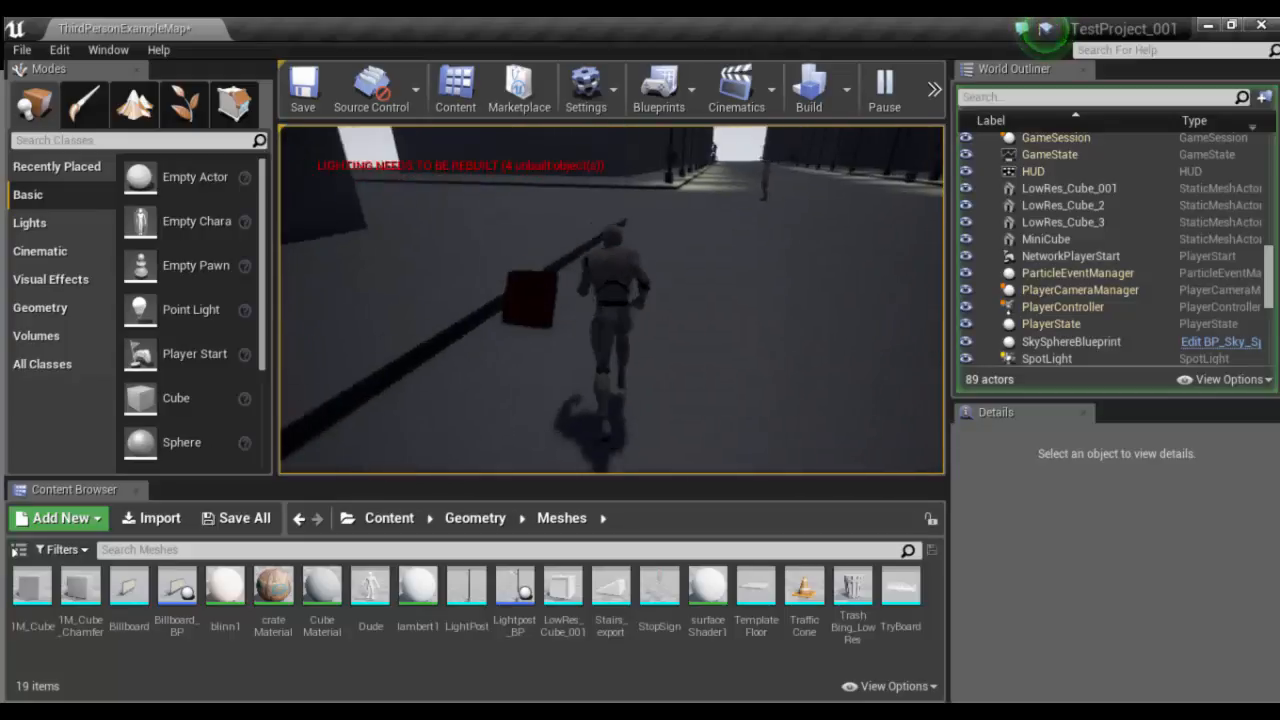
pyautogui.press('a')
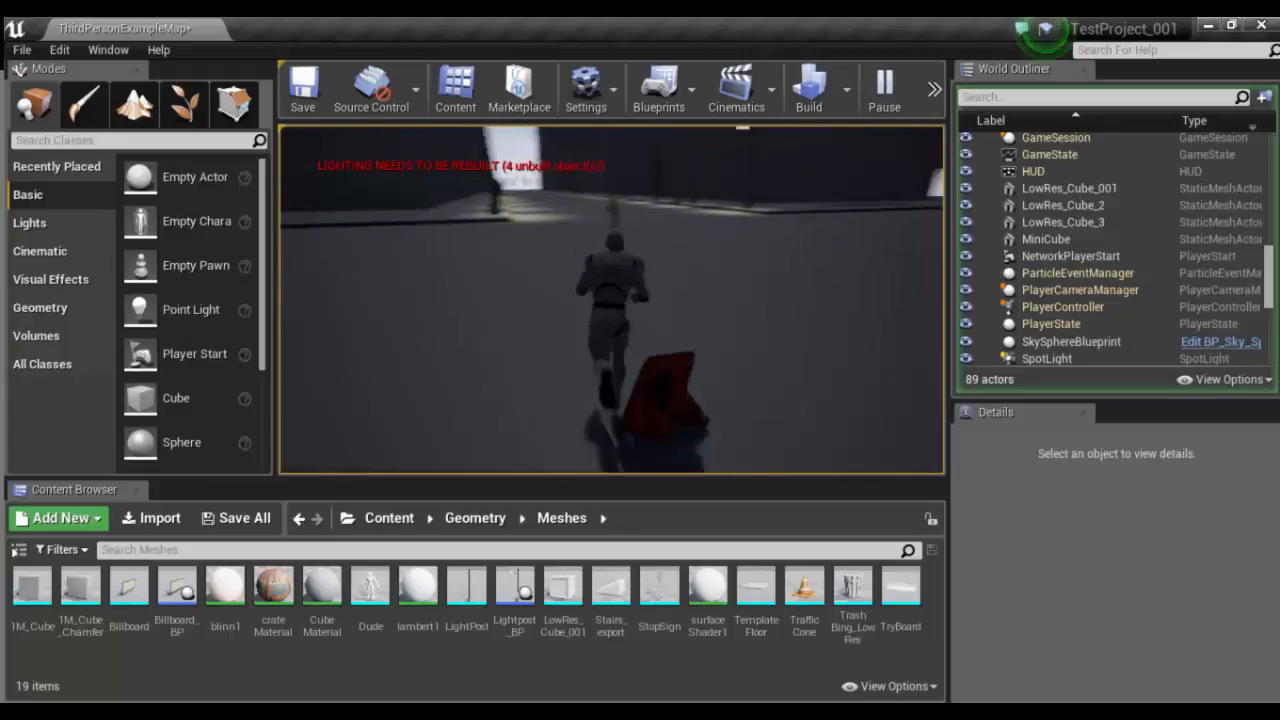
pyautogui.press('w')
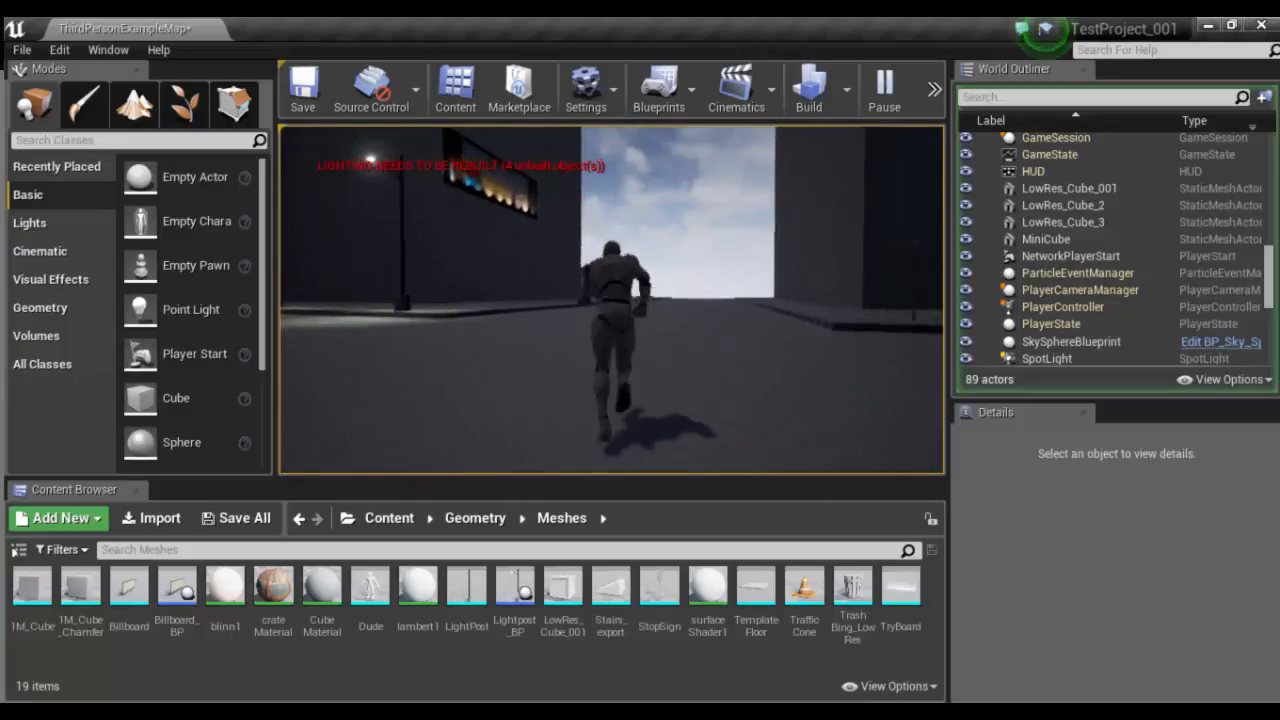
pyautogui.press('d')
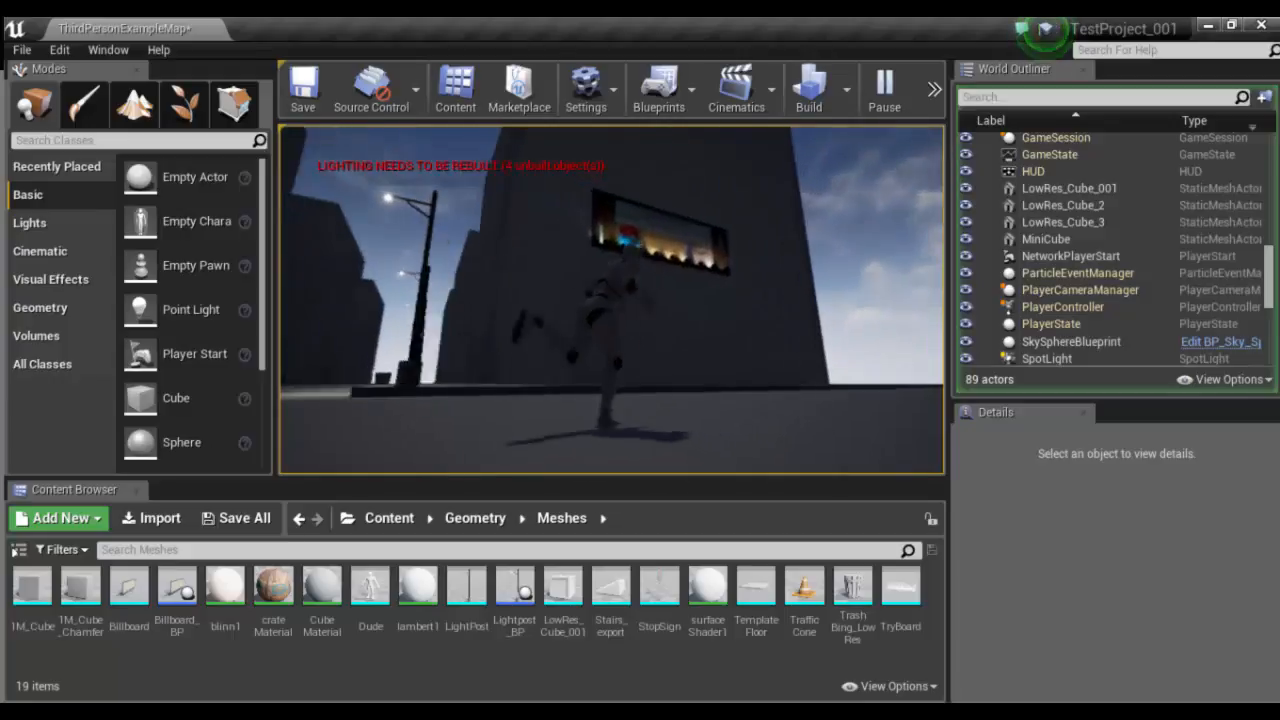
pyautogui.press('space')
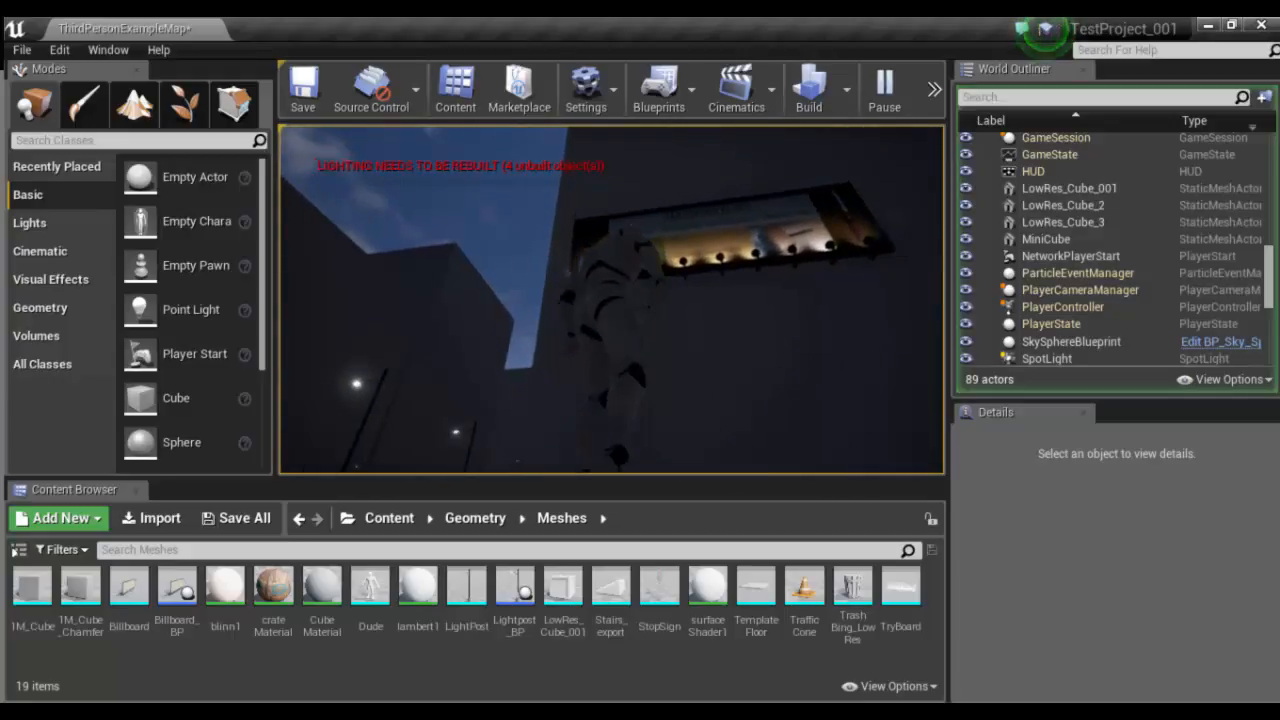
# - Run the character along the street to the trash bin beside the lamp post and end the play session
pyautogui.press('w')
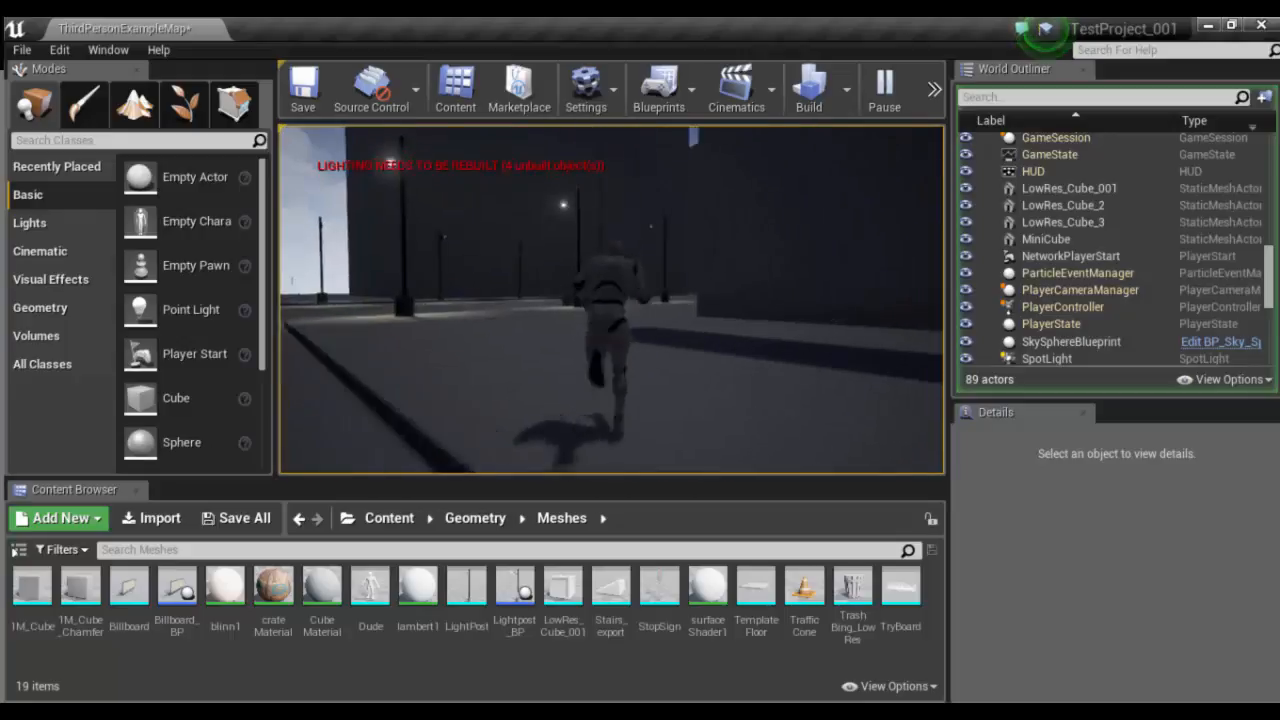
pyautogui.press('w')
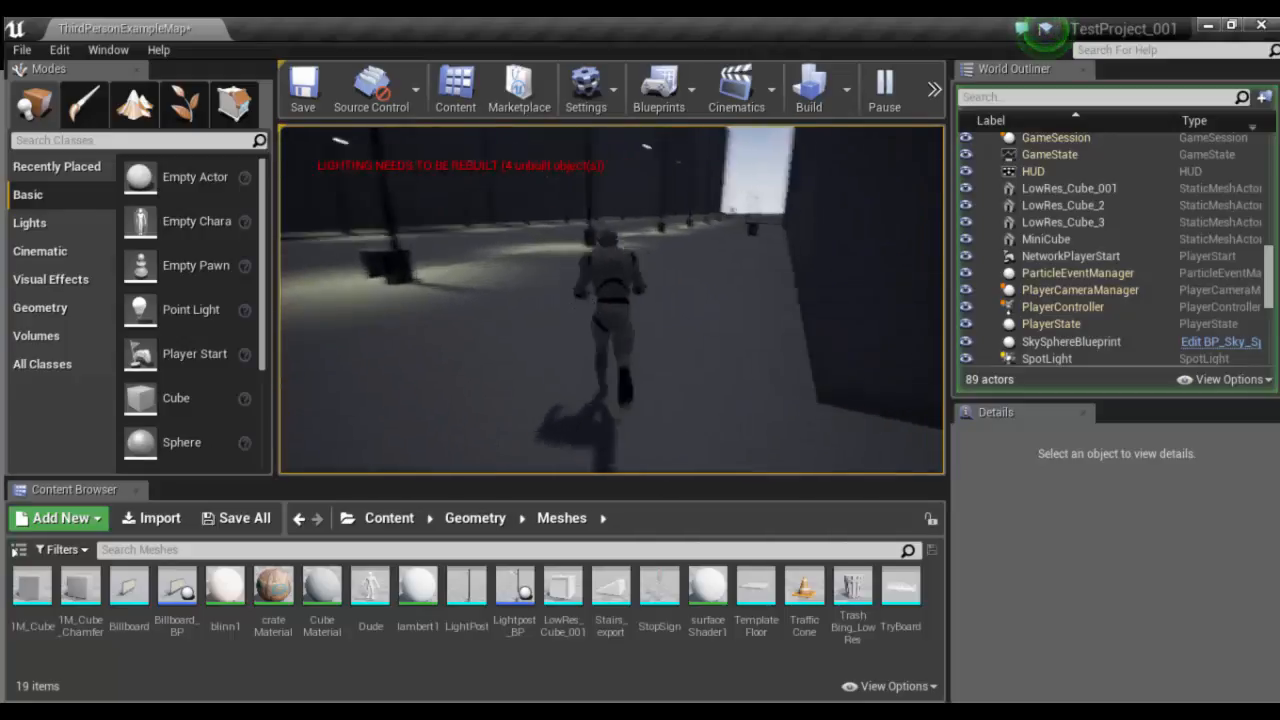
pyautogui.press('w')
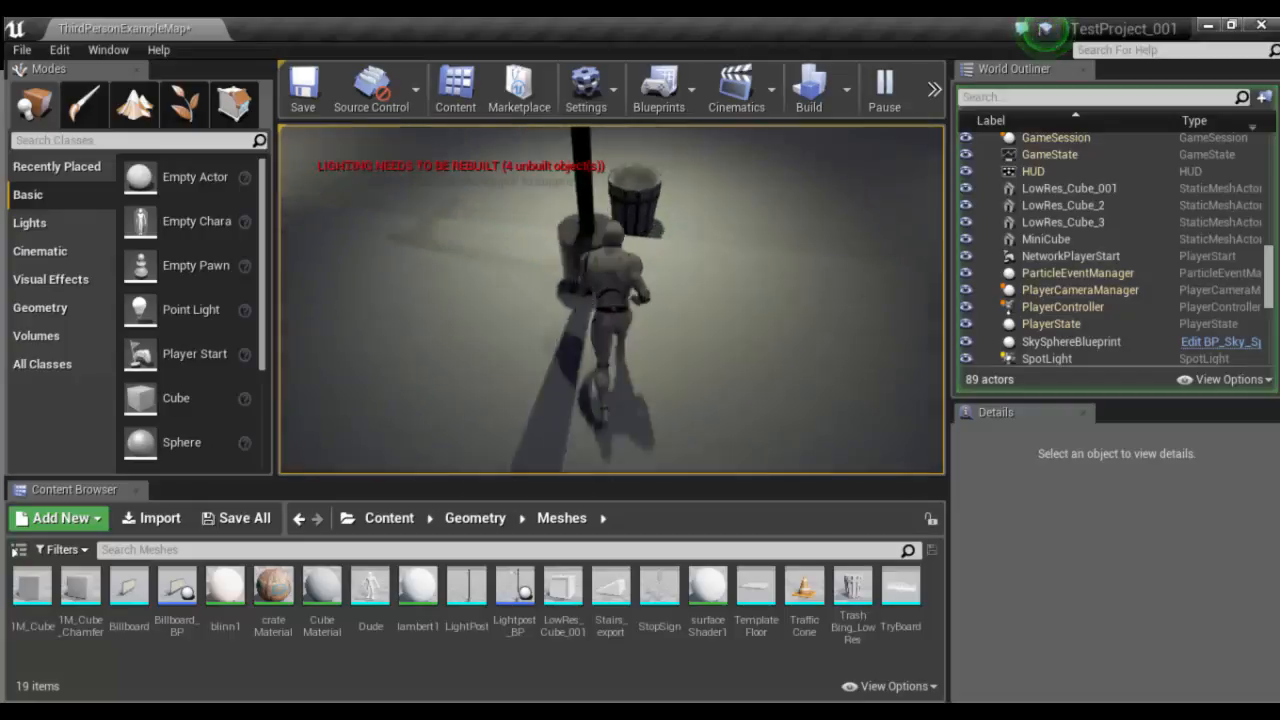
pyautogui.press('d')
pyautogui.press('w')
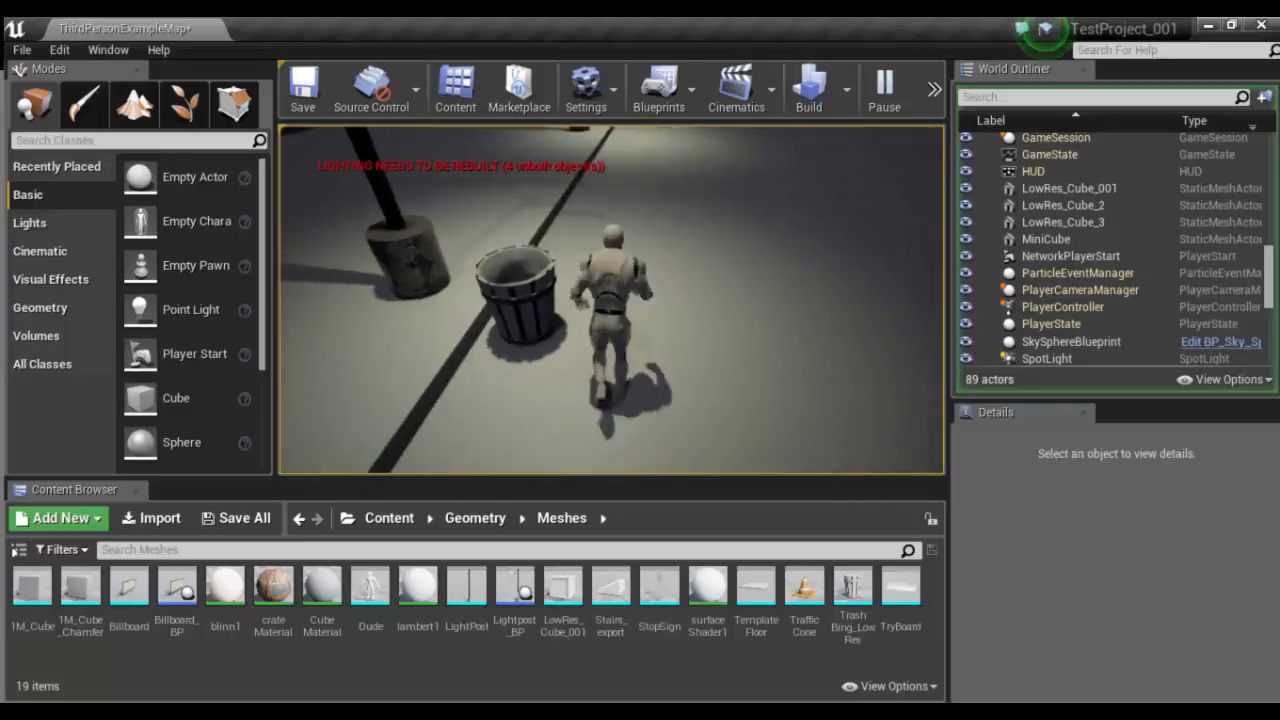
pyautogui.press('Escape')
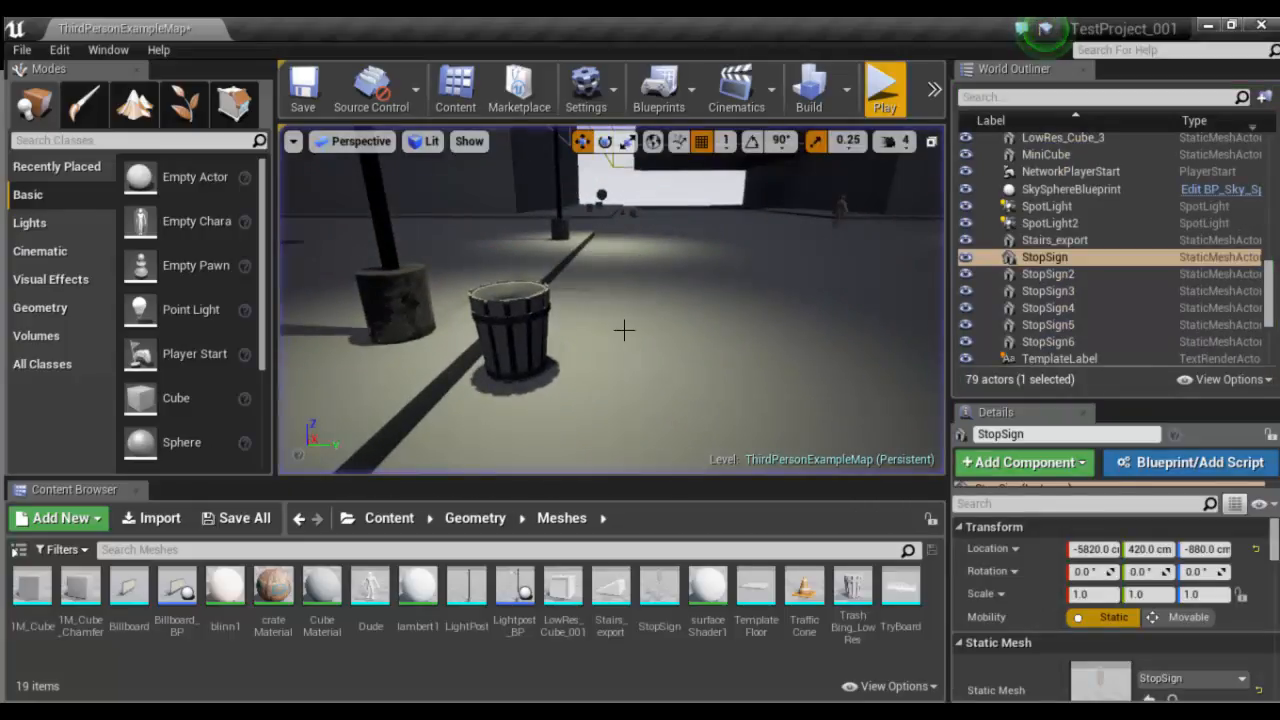
# - Switch to Maya and frame the alien character standing in the World_Layout street scene
pyautogui.moveTo(425, 553)
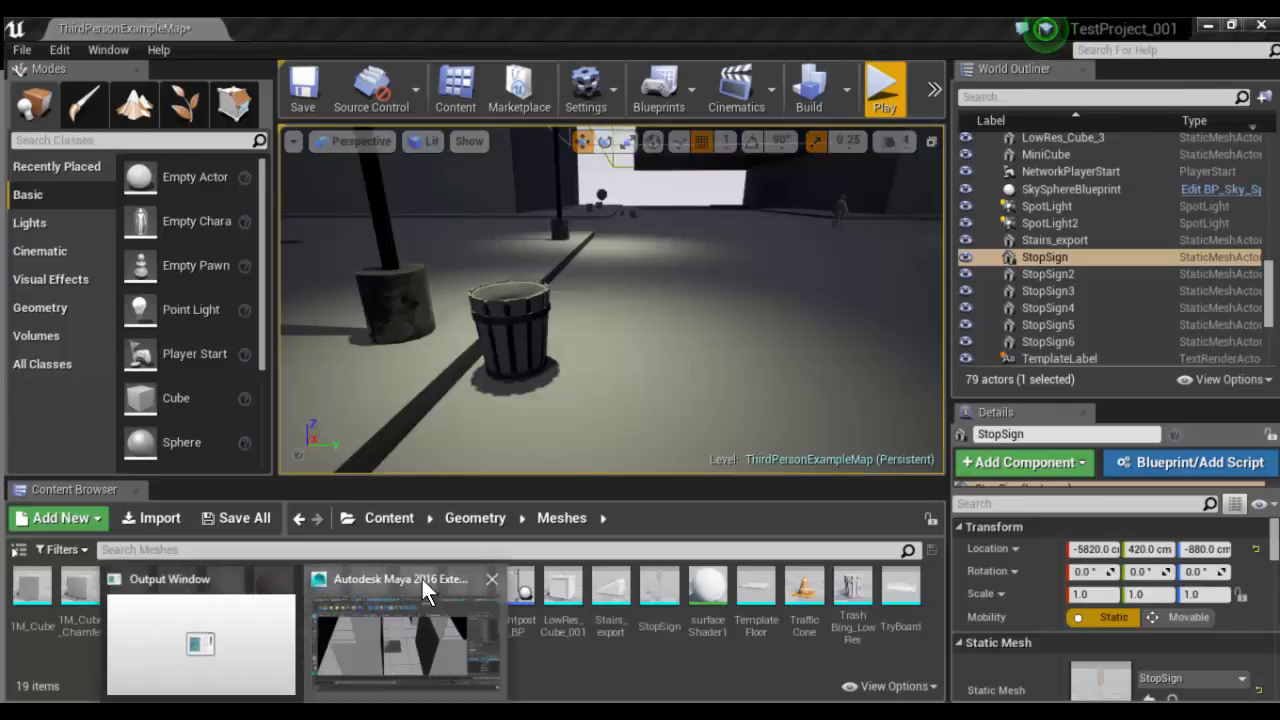
pyautogui.click(422, 579)
pyautogui.keyDown('alt'); pyautogui.moveTo(663, 353); pyautogui.dragTo(523, 327); pyautogui.keyUp('alt')
pyautogui.keyDown('alt'); pyautogui.moveTo(523, 327); pyautogui.dragTo(607, 437, button='right'); pyautogui.keyUp('alt')
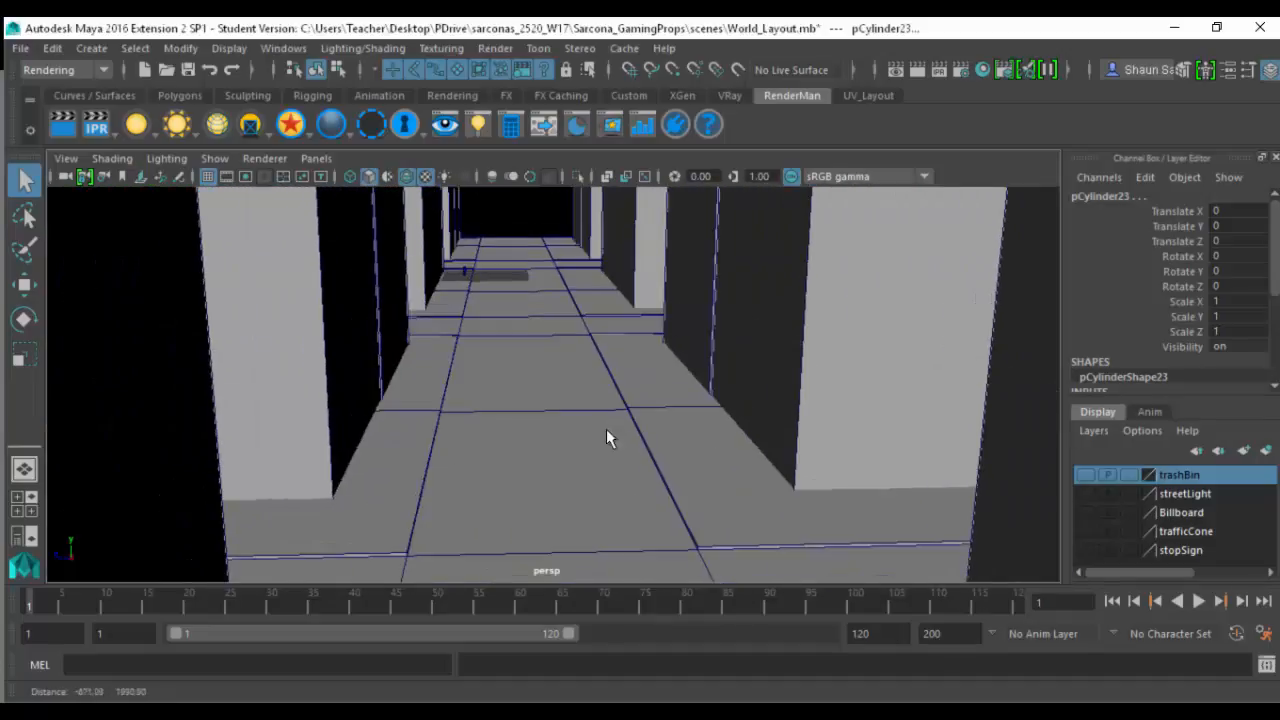
pyautogui.click(463, 270)
pyautogui.press('f')
# - Examine the alien character's scale against the surrounding buildings, sidewalk and street
pyautogui.keyDown('alt'); pyautogui.moveTo(600, 294); pyautogui.dragTo(833, 349); pyautogui.keyUp('alt')
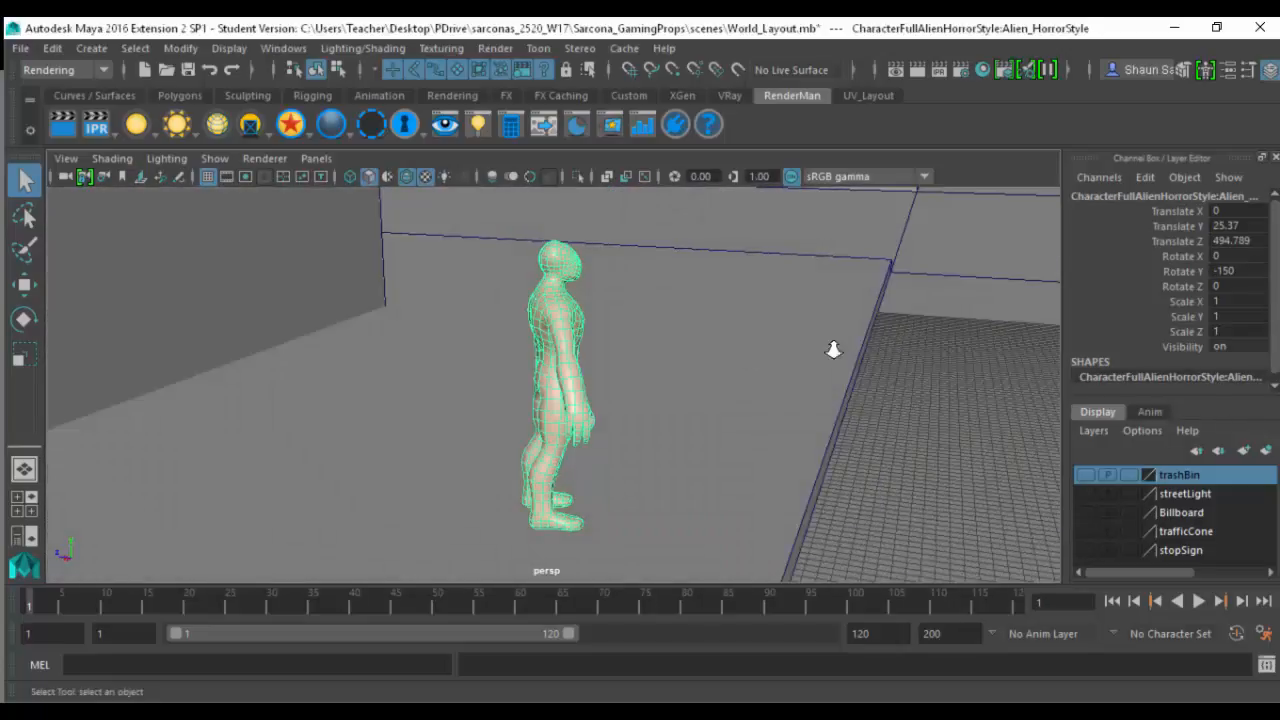
pyautogui.keyDown('alt'); pyautogui.moveTo(834, 349); pyautogui.dragTo(637, 369, button='right'); pyautogui.keyUp('alt')
pyautogui.keyDown('alt'); pyautogui.moveTo(637, 369); pyautogui.dragTo(711, 349); pyautogui.keyUp('alt')
pyautogui.keyDown('alt'); pyautogui.moveTo(711, 349); pyautogui.dragTo(588, 411, button='middle'); pyautogui.keyUp('alt')
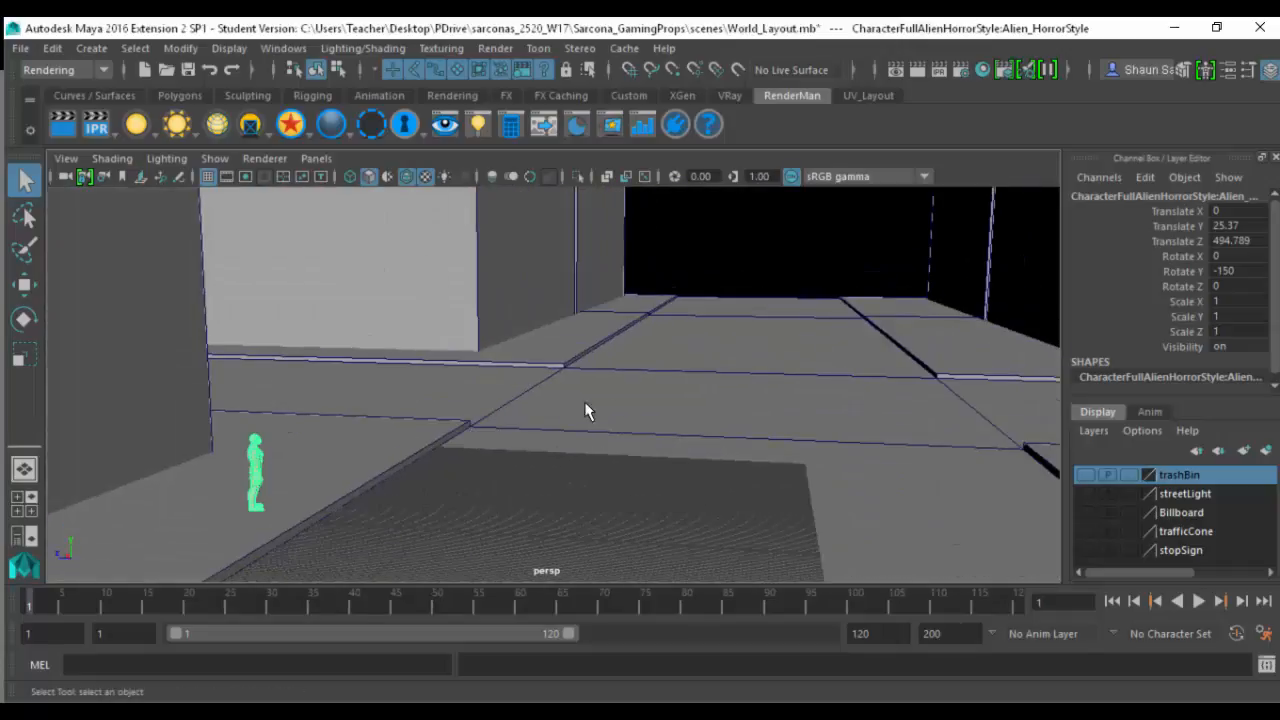
pyautogui.keyDown('alt'); pyautogui.moveTo(586, 407); pyautogui.dragTo(651, 426, button='right'); pyautogui.keyUp('alt')
pyautogui.keyDown('alt'); pyautogui.moveTo(651, 426); pyautogui.dragTo(742, 407); pyautogui.keyUp('alt')
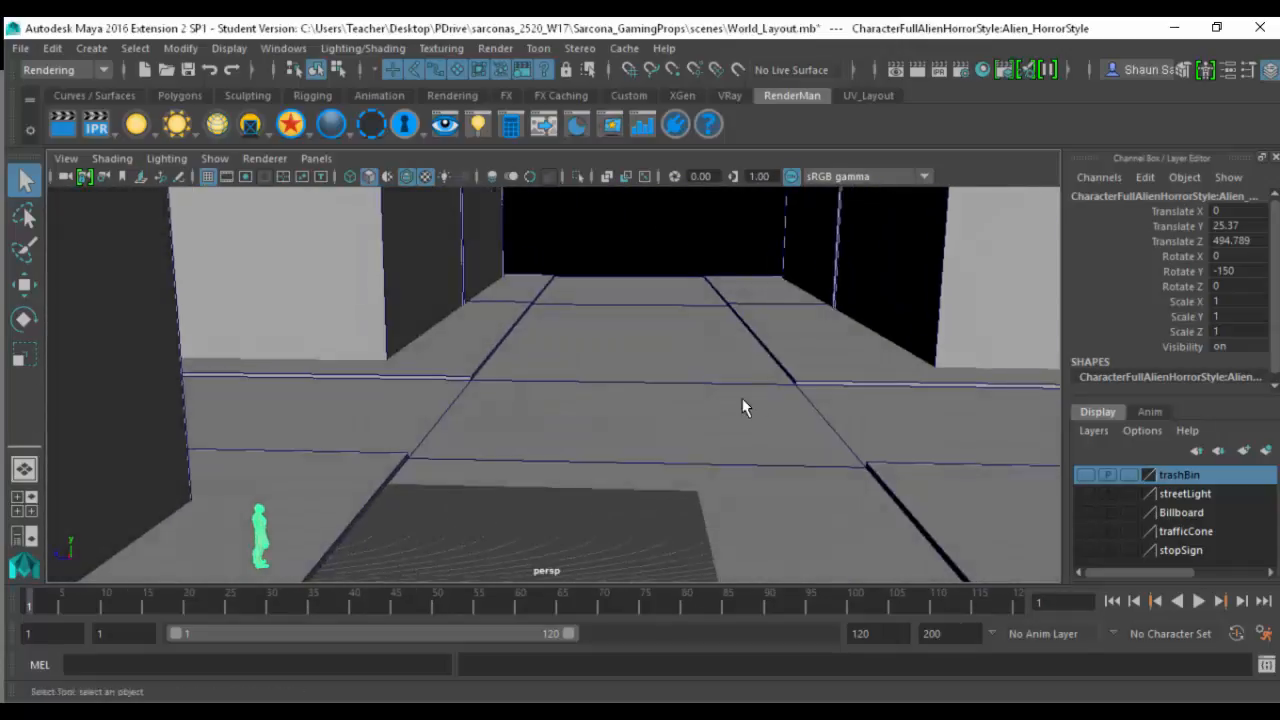
# - Show the trashBin layer and examine the trash bin at the origin in wireframe and textured display
pyautogui.keyDown('alt'); pyautogui.moveTo(742, 407); pyautogui.dragTo(471, 434, button='right'); pyautogui.keyUp('alt')
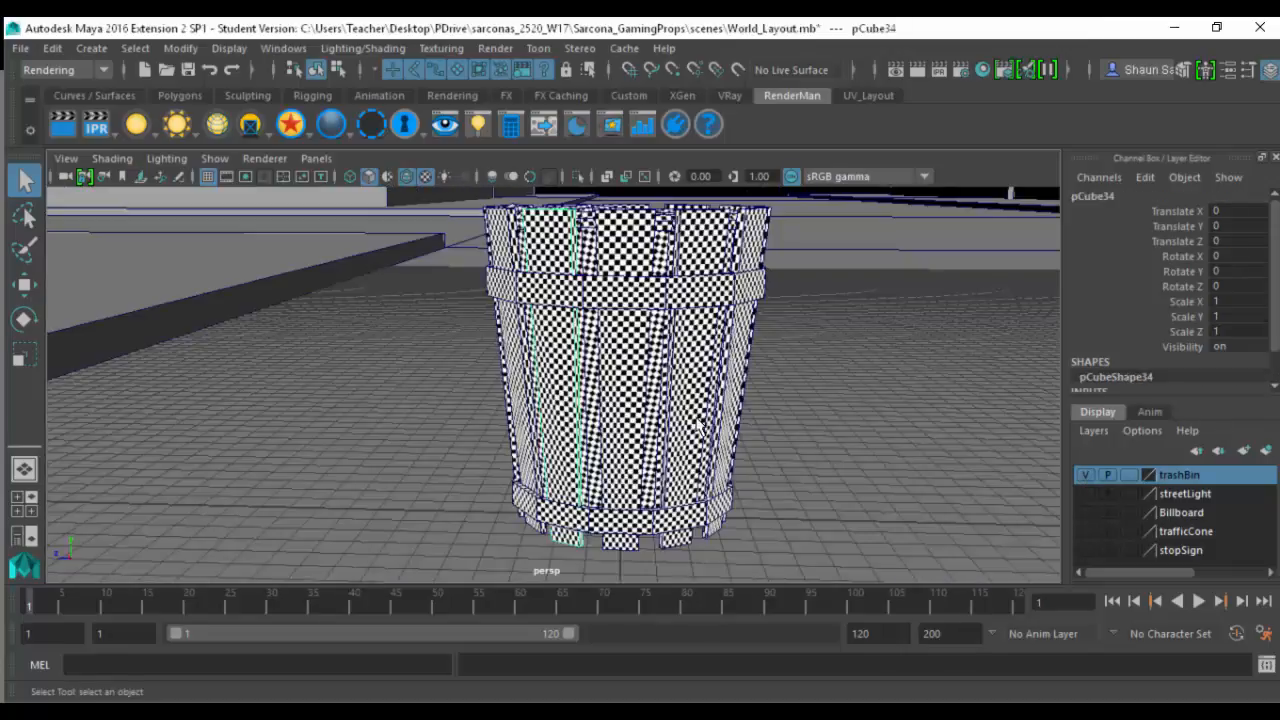
pyautogui.keyDown('alt'); pyautogui.moveTo(700, 428); pyautogui.dragTo(720, 403); pyautogui.keyUp('alt')
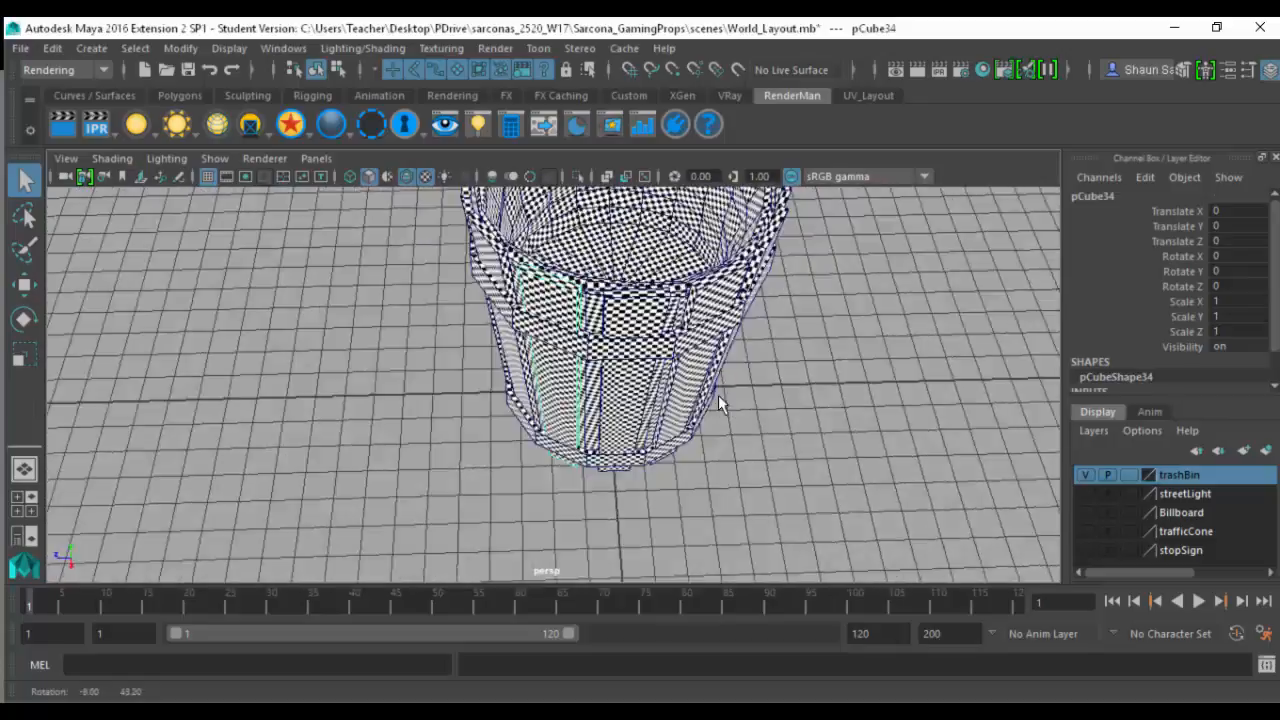
pyautogui.press('4')
pyautogui.keyDown('alt'); pyautogui.moveTo(800, 414); pyautogui.dragTo(490, 368, button='right'); pyautogui.keyUp('alt')
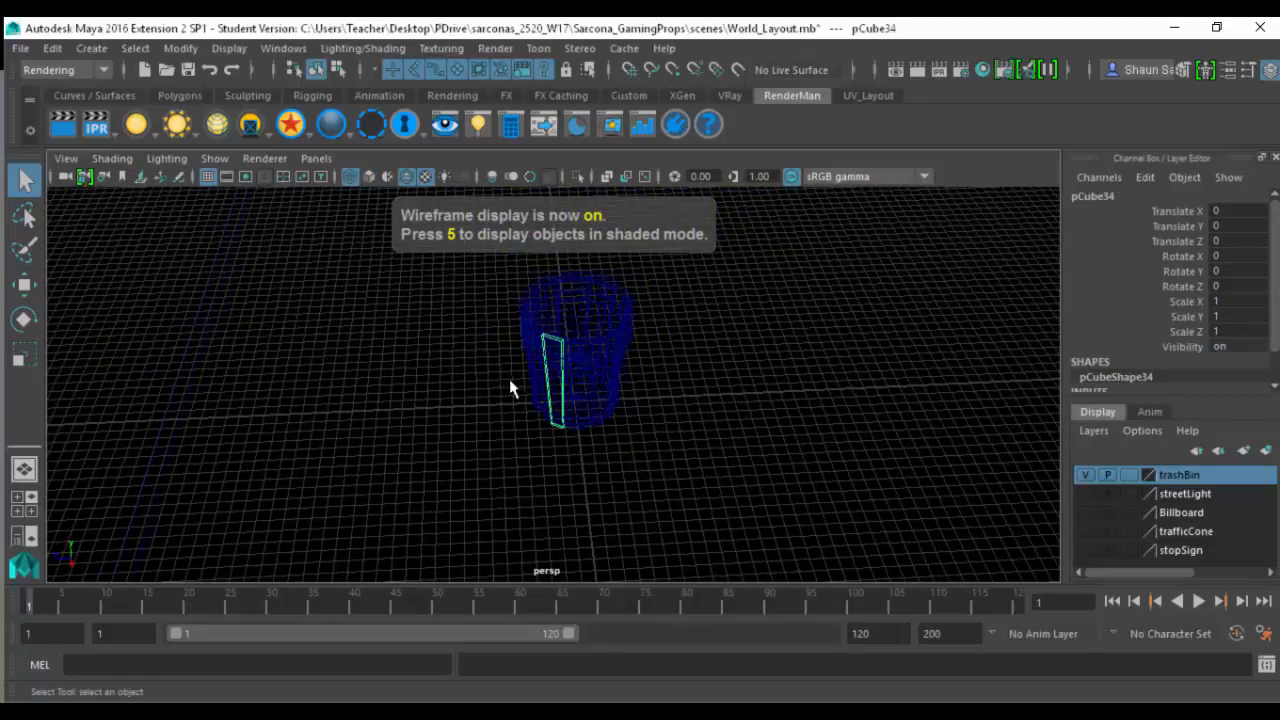
pyautogui.moveTo(679, 400)
pyautogui.keyDown('alt'); pyautogui.mouseDown()
pyautogui.moveTo(520, 343)
pyautogui.moveTo(680, 323)
pyautogui.mouseUp(); pyautogui.keyUp('alt')
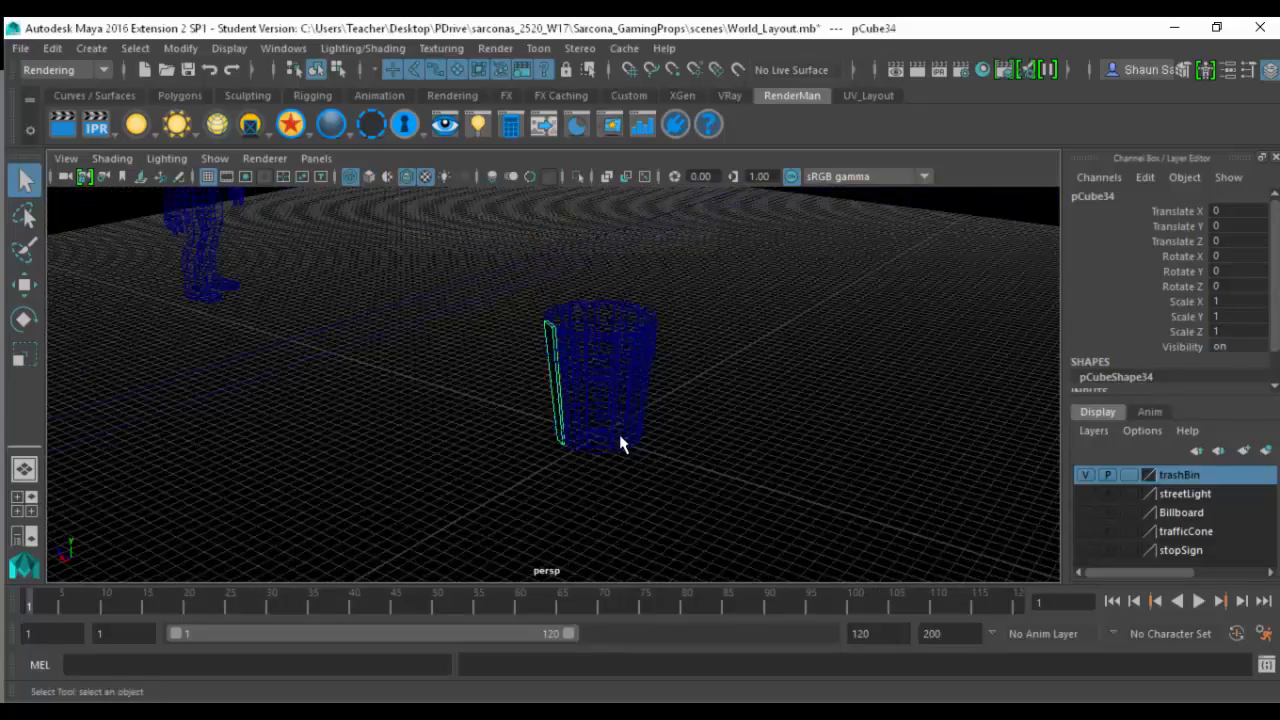
pyautogui.press('5')
pyautogui.press('6')
pyautogui.keyDown('alt'); pyautogui.moveTo(628, 381); pyautogui.dragTo(698, 408); pyautogui.keyUp('alt')
pyautogui.press('4')
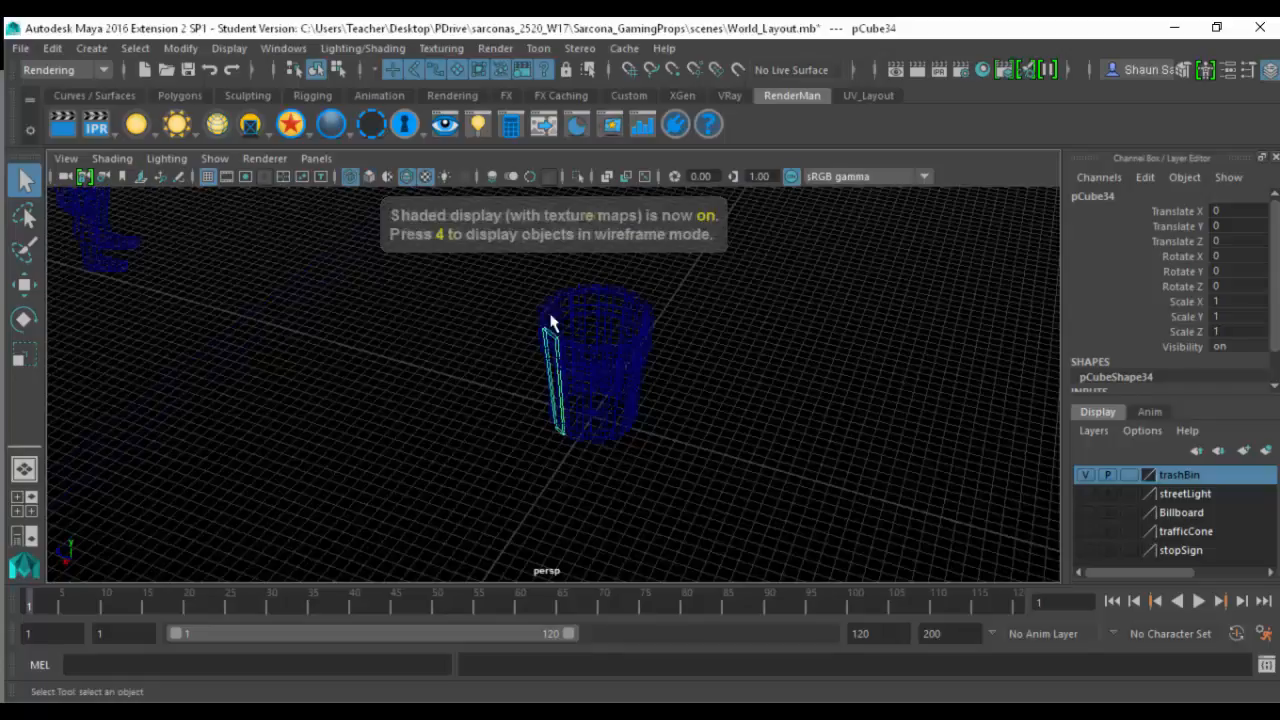
# - Group a copy of all trash bin parts and move it beside the character, to about X -11.9, Y 28.7, Z 413.4
pyautogui.moveTo(530, 282)
pyautogui.mouseDown()
pyautogui.moveTo(706, 523)
pyautogui.moveTo(703, 510)
pyautogui.mouseUp()
pyautogui.press('5')
pyautogui.press('6')
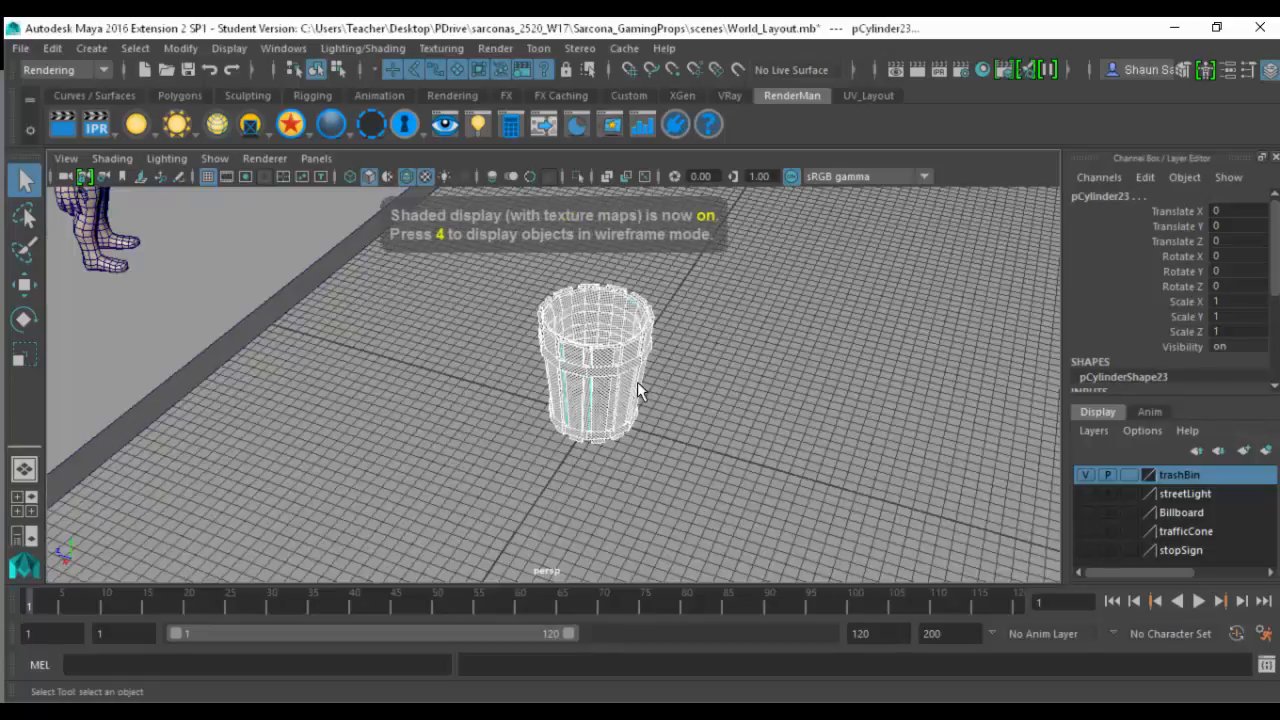
pyautogui.hotkey('ctrl', 'g')
pyautogui.press('w')
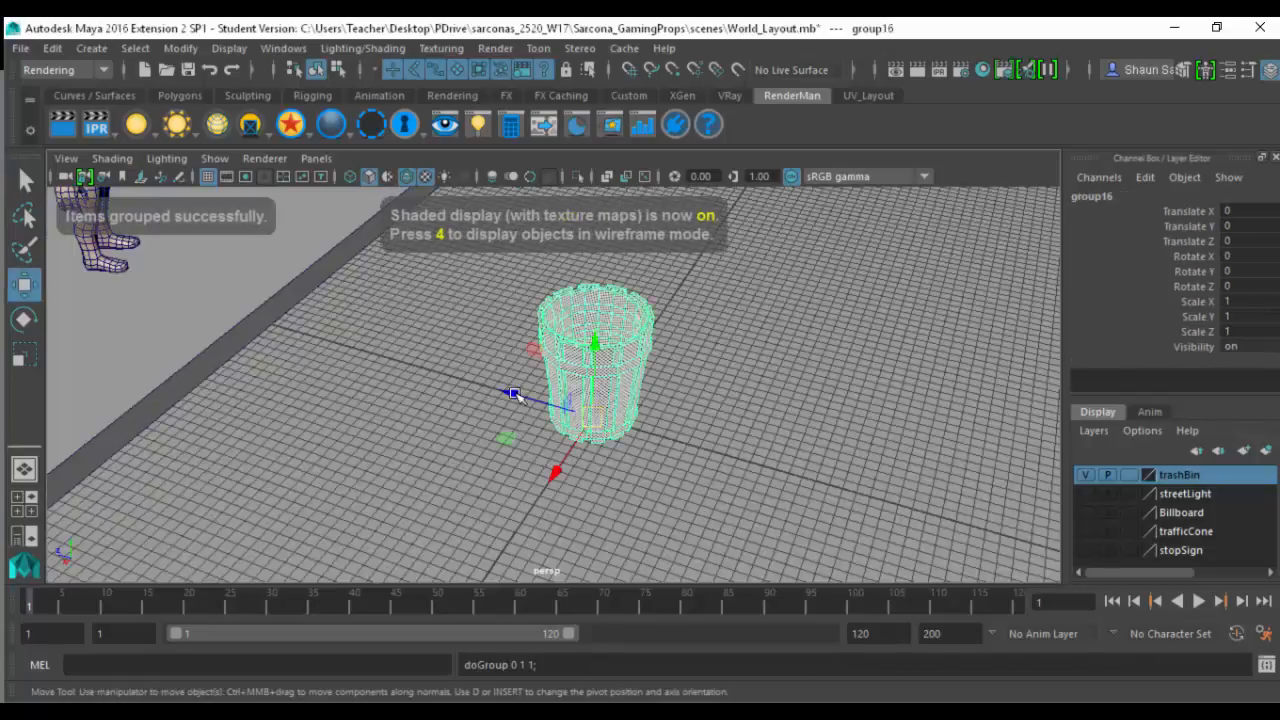
pyautogui.moveTo(592, 416); pyautogui.dragTo(282, 172)
pyautogui.press('f')
pyautogui.moveTo(551, 480); pyautogui.dragTo(620, 424)
pyautogui.keyDown('alt'); pyautogui.moveTo(620, 424); pyautogui.dragTo(580, 530); pyautogui.keyUp('alt')
pyautogui.scroll(-5, 310, 410)
pyautogui.keyDown('alt'); pyautogui.moveTo(765, 392); pyautogui.dragTo(560, 430, button='middle'); pyautogui.keyUp('alt')
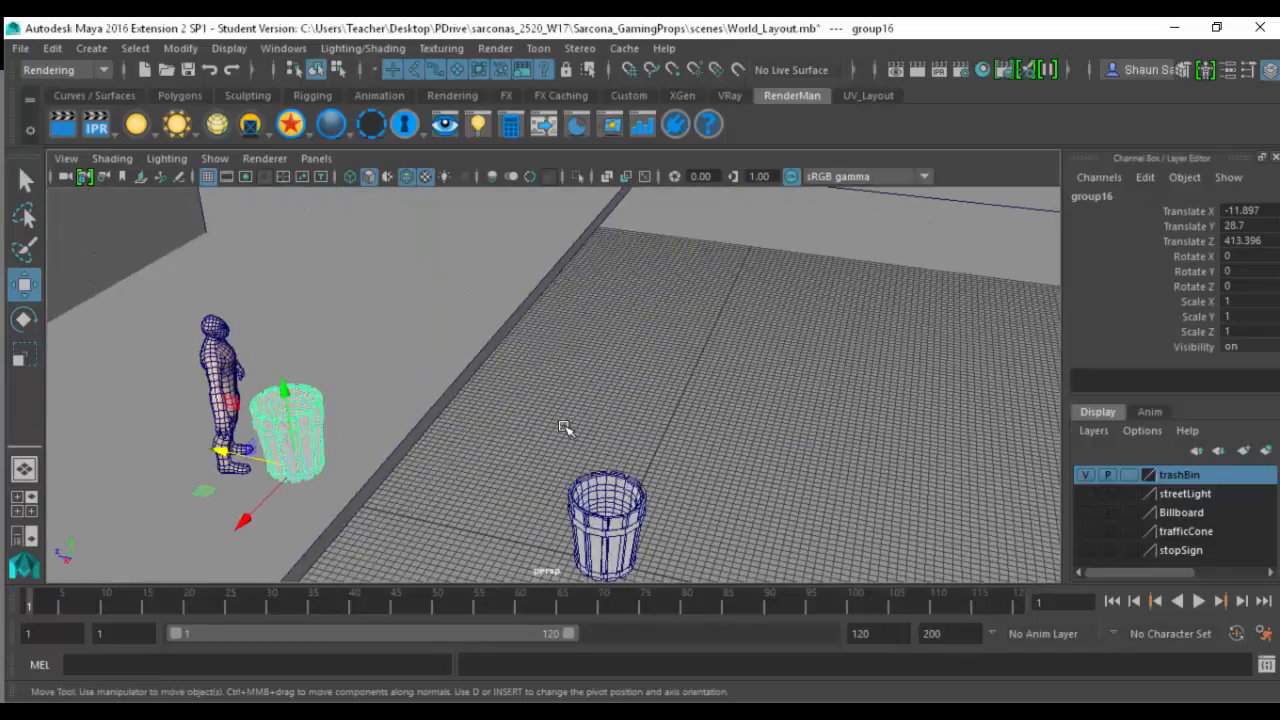
# - Delete the grouped bin copy beside the character and frame the original trash bin
pyautogui.press('Delete')
pyautogui.click(577, 515)
pyautogui.press('f')
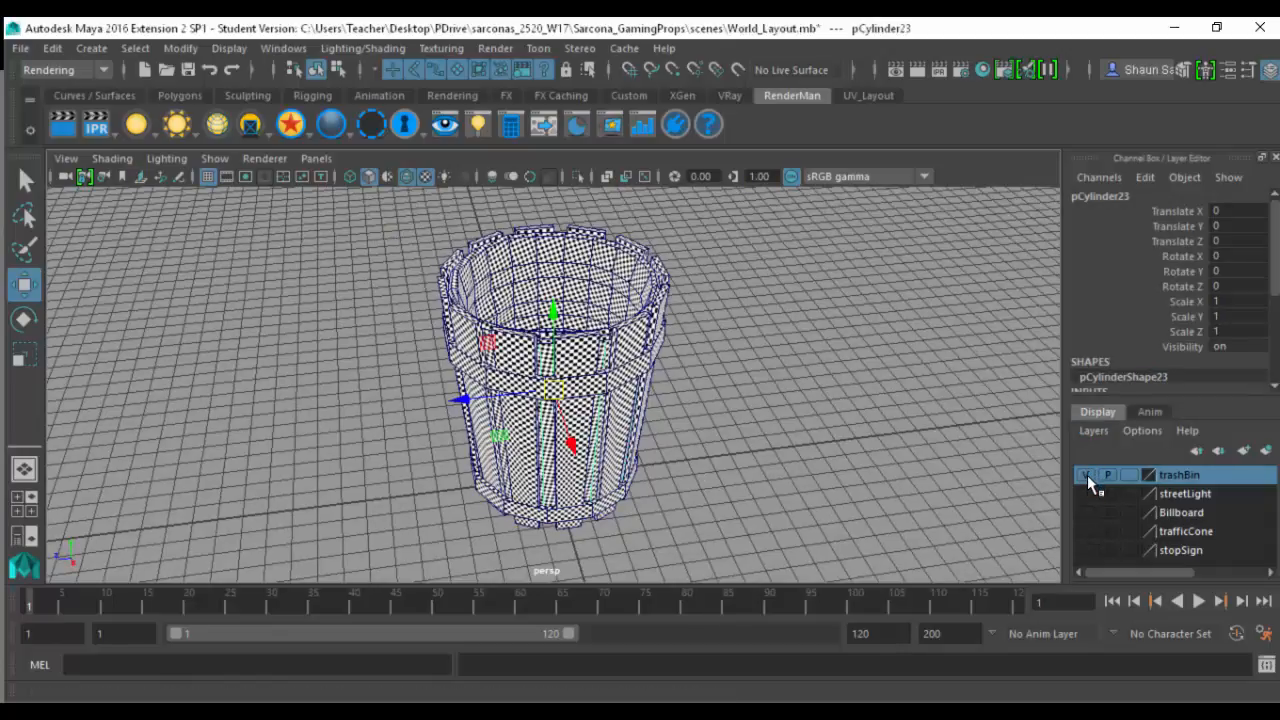
# - Hide the trashBin layer, show the streetLight layer and view the street light from base to top
pyautogui.click(1087, 476)
pyautogui.click(1086, 494)
pyautogui.keyDown('alt'); pyautogui.moveTo(500, 376); pyautogui.dragTo(240, 385, button='right'); pyautogui.keyUp('alt')
pyautogui.keyDown('alt'); pyautogui.moveTo(638, 490); pyautogui.dragTo(638, 558, button='middle'); pyautogui.keyUp('alt')
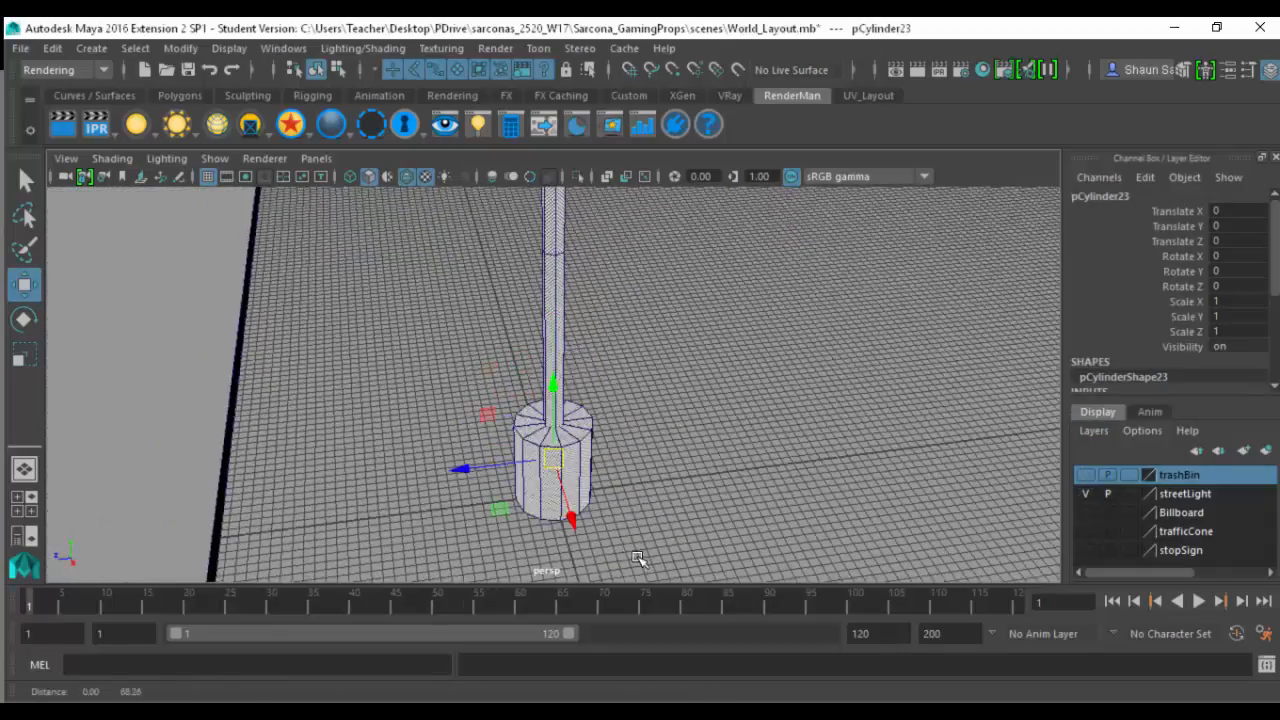
pyautogui.keyDown('alt'); pyautogui.moveTo(638, 558); pyautogui.dragTo(660, 358); pyautogui.keyUp('alt')
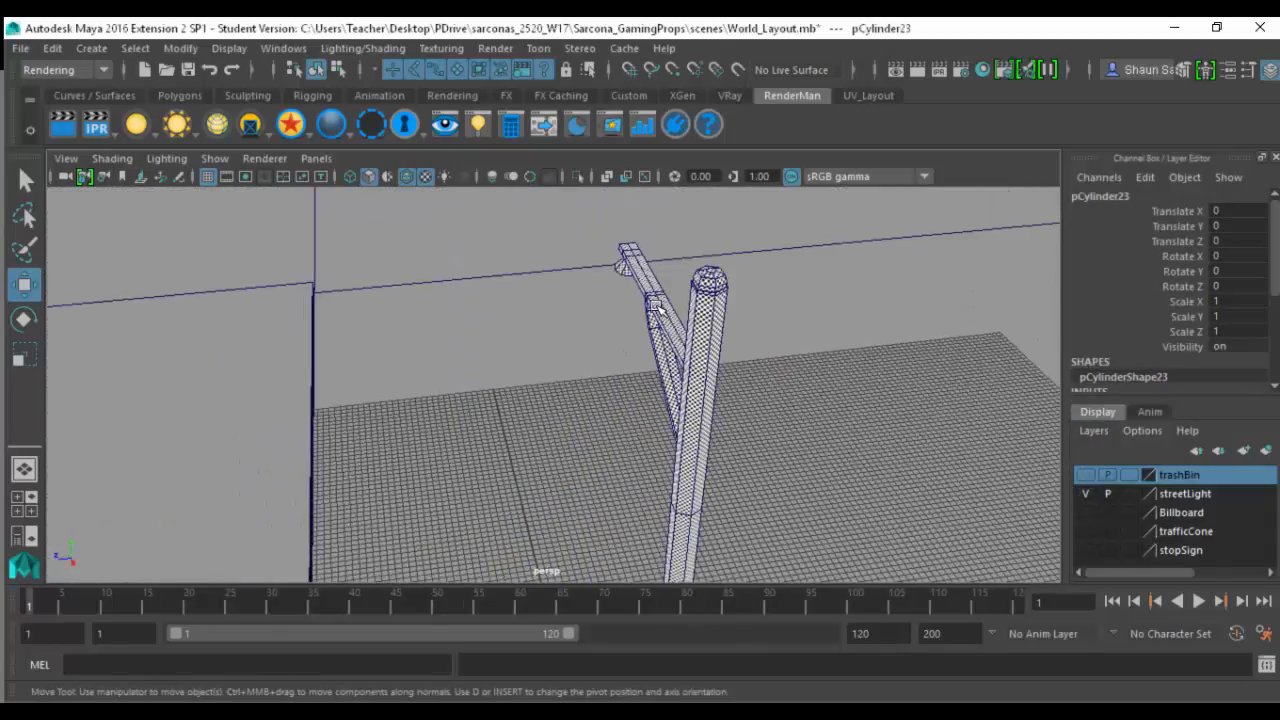
# - Select the street light's arm and examine its lamp and brace geometry in shaded display without textures
pyautogui.click(655, 306)
pyautogui.keyDown('alt'); pyautogui.moveTo(609, 286); pyautogui.dragTo(843, 280); pyautogui.keyUp('alt')
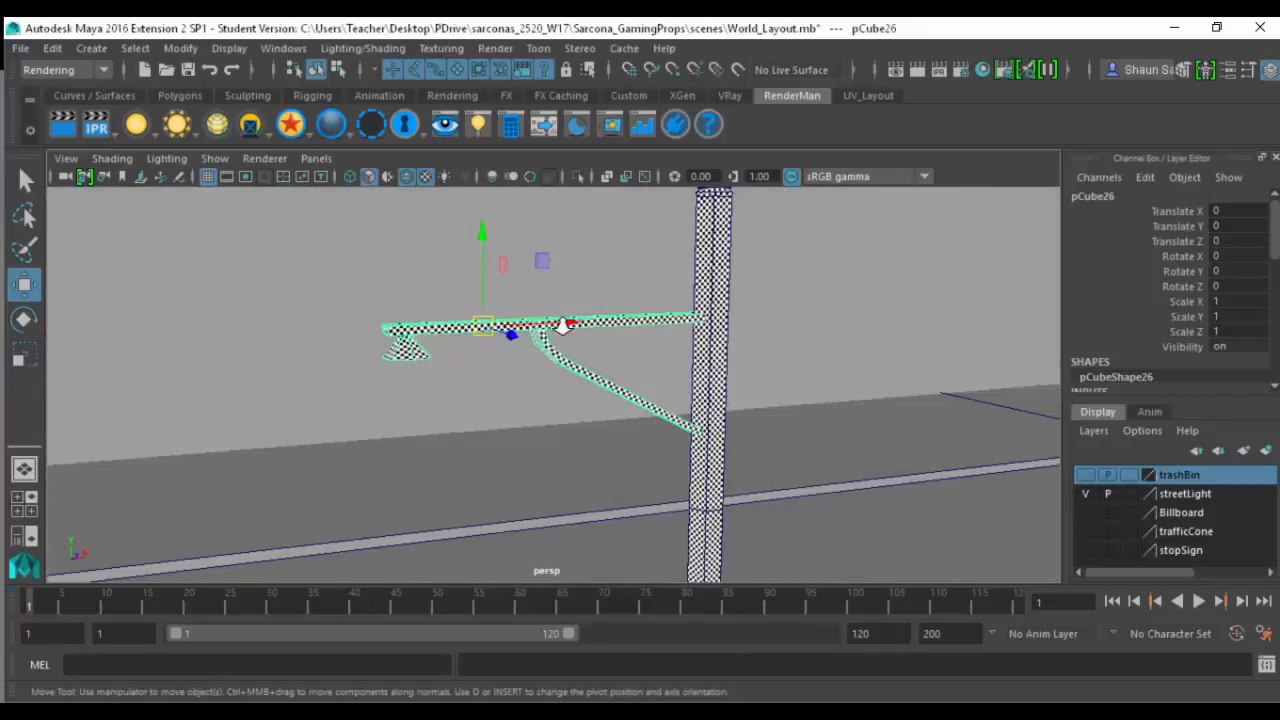
pyautogui.keyDown('alt'); pyautogui.moveTo(565, 325); pyautogui.dragTo(545, 312); pyautogui.keyUp('alt')
pyautogui.press('5')
pyautogui.keyDown('alt'); pyautogui.moveTo(545, 312); pyautogui.dragTo(688, 375, button='right'); pyautogui.keyUp('alt')
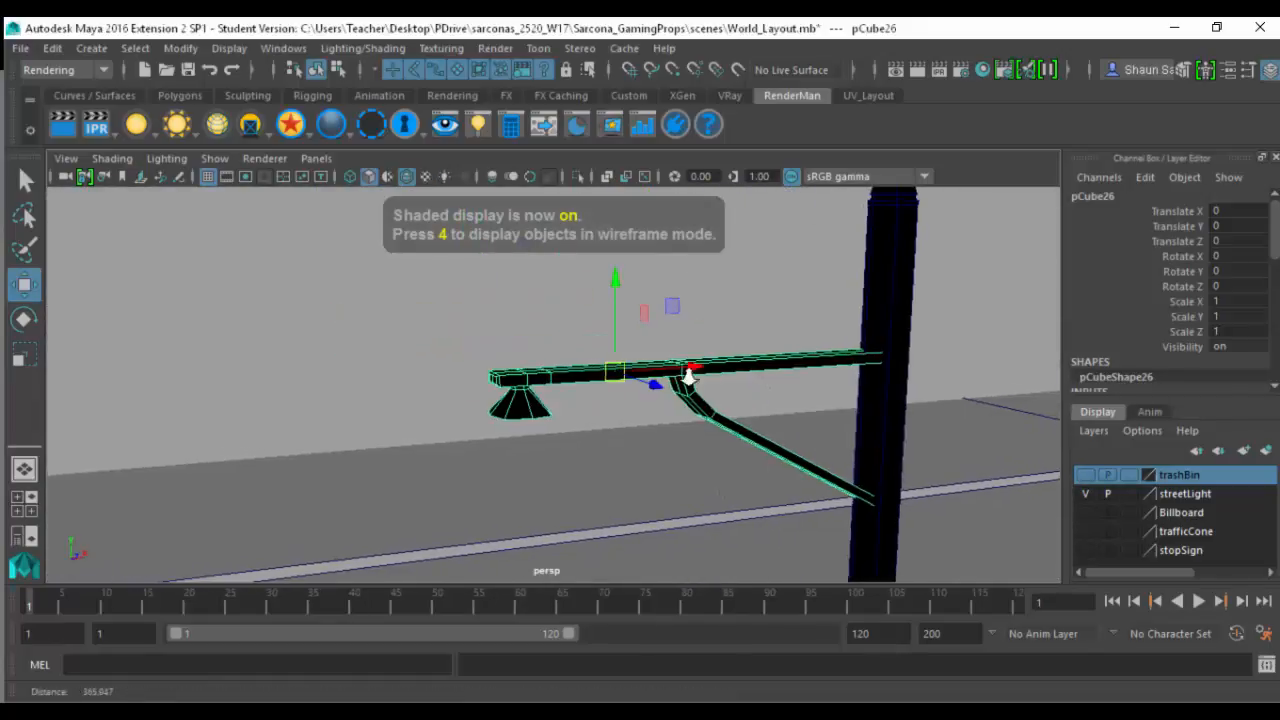
pyautogui.moveTo(688, 375)
pyautogui.keyDown('alt'); pyautogui.mouseDown()
pyautogui.moveTo(857, 351)
pyautogui.moveTo(846, 337)
pyautogui.moveTo(786, 337)
pyautogui.moveTo(894, 346)
pyautogui.moveTo(786, 346)
pyautogui.moveTo(788, 311)
pyautogui.moveTo(772, 311)
pyautogui.mouseUp(); pyautogui.keyUp('alt')
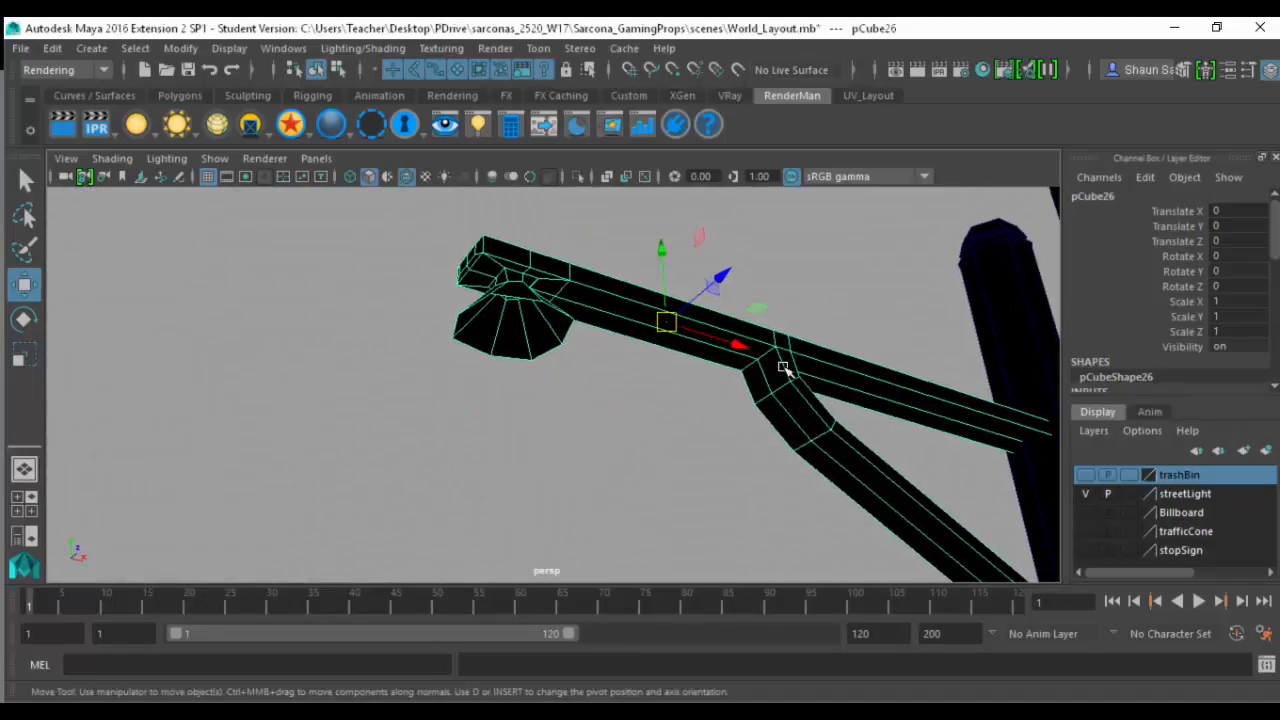
# - Examine where the arm and brace meet the pole, then select the pole and inspect its lower length
pyautogui.keyDown('alt'); pyautogui.moveTo(967, 491); pyautogui.dragTo(683, 406, button='middle'); pyautogui.keyUp('alt')
pyautogui.keyDown('alt'); pyautogui.moveTo(683, 406); pyautogui.dragTo(677, 486); pyautogui.keyUp('alt')
pyautogui.keyDown('alt'); pyautogui.moveTo(677, 486); pyautogui.dragTo(620, 452, button='middle'); pyautogui.keyUp('alt')
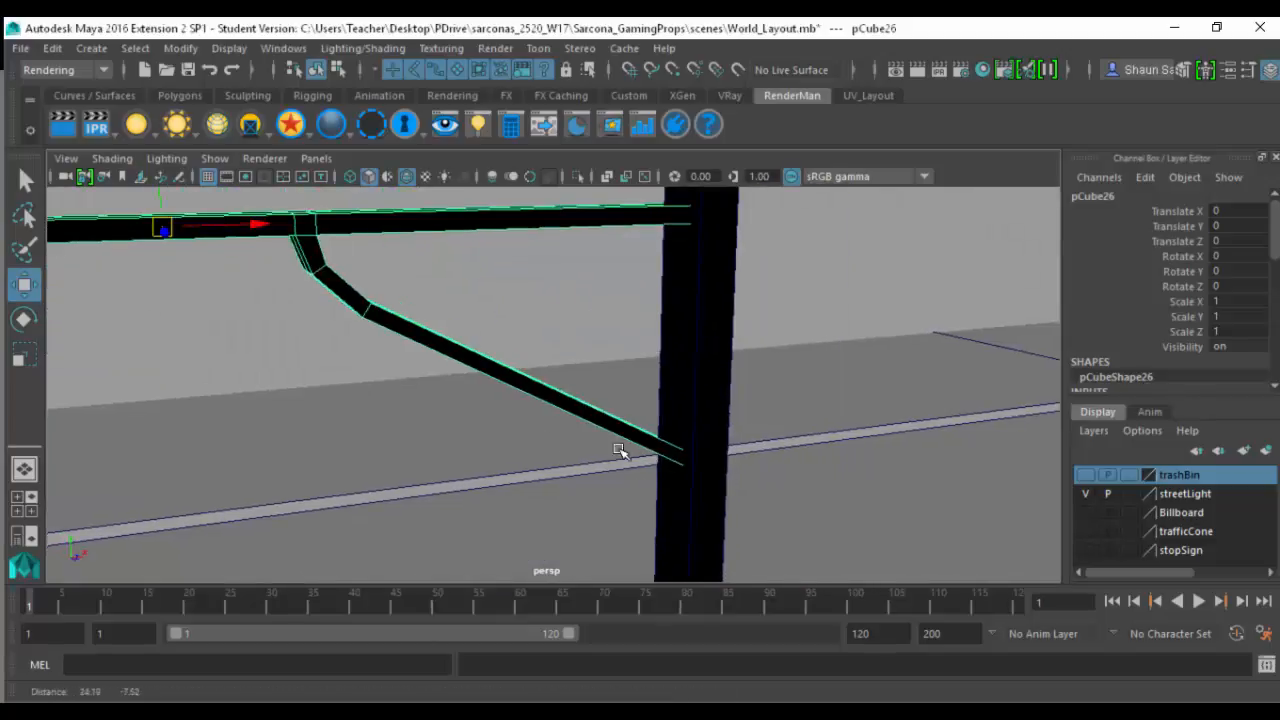
pyautogui.click(673, 357)
pyautogui.moveTo(673, 357)
pyautogui.keyDown('alt'); pyautogui.mouseDown(button='middle')
pyautogui.moveTo(674, 471)
pyautogui.moveTo(691, 243)
pyautogui.moveTo(710, 298)
pyautogui.moveTo(728, 180)
pyautogui.mouseUp(button='middle'); pyautogui.keyUp('alt')
pyautogui.moveTo(680, 434)
pyautogui.keyDown('alt'); pyautogui.mouseDown(button='middle')
pyautogui.moveTo(700, 226)
pyautogui.moveTo(691, 191)
pyautogui.mouseUp(button='middle'); pyautogui.keyUp('alt')
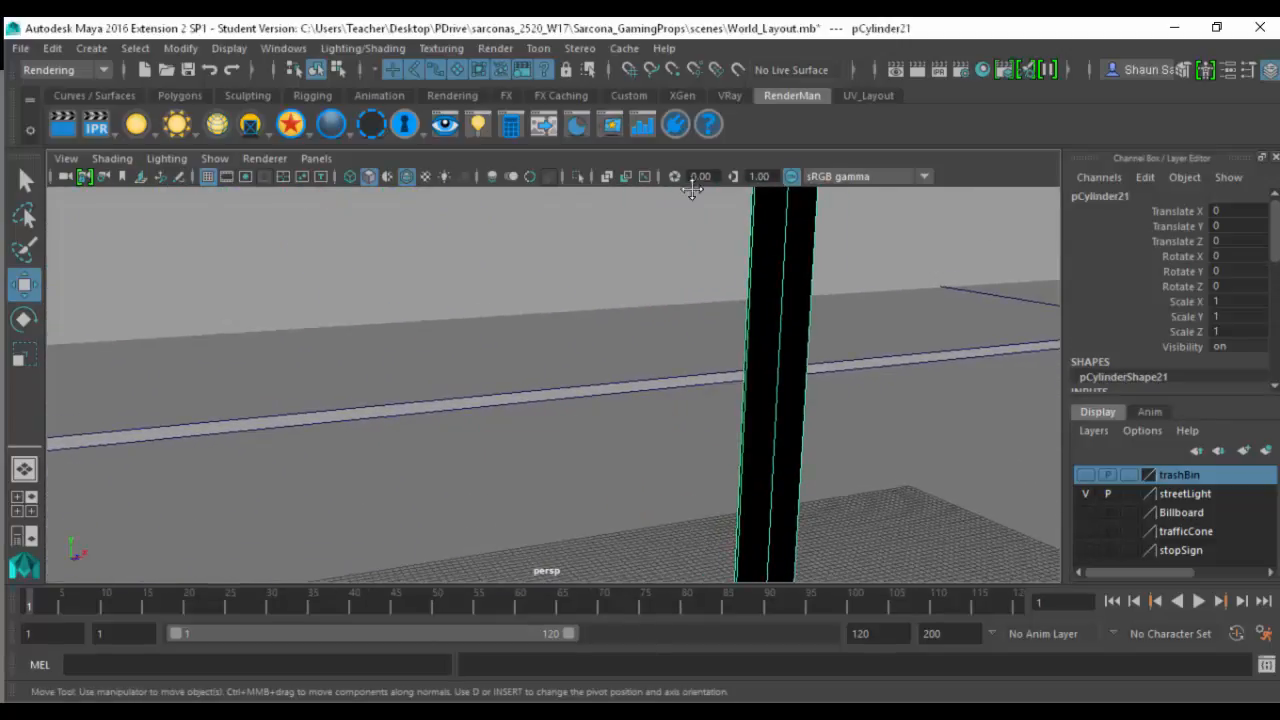
# - Select and frame the cylindrical base of the street light and inspect its geometry from above and at the bottom
pyautogui.moveTo(597, 483)
pyautogui.keyDown('alt'); pyautogui.mouseDown(button='middle')
pyautogui.moveTo(635, 300)
pyautogui.moveTo(674, 218)
pyautogui.mouseUp(button='middle'); pyautogui.keyUp('alt')
pyautogui.moveTo(766, 457)
pyautogui.keyDown('alt'); pyautogui.mouseDown(button='middle')
pyautogui.moveTo(642, 304)
pyautogui.moveTo(643, 203)
pyautogui.mouseUp(button='middle'); pyautogui.keyUp('alt')
pyautogui.keyDown('alt'); pyautogui.moveTo(657, 473); pyautogui.dragTo(638, 322, button='middle'); pyautogui.keyUp('alt')
pyautogui.click(665, 435)
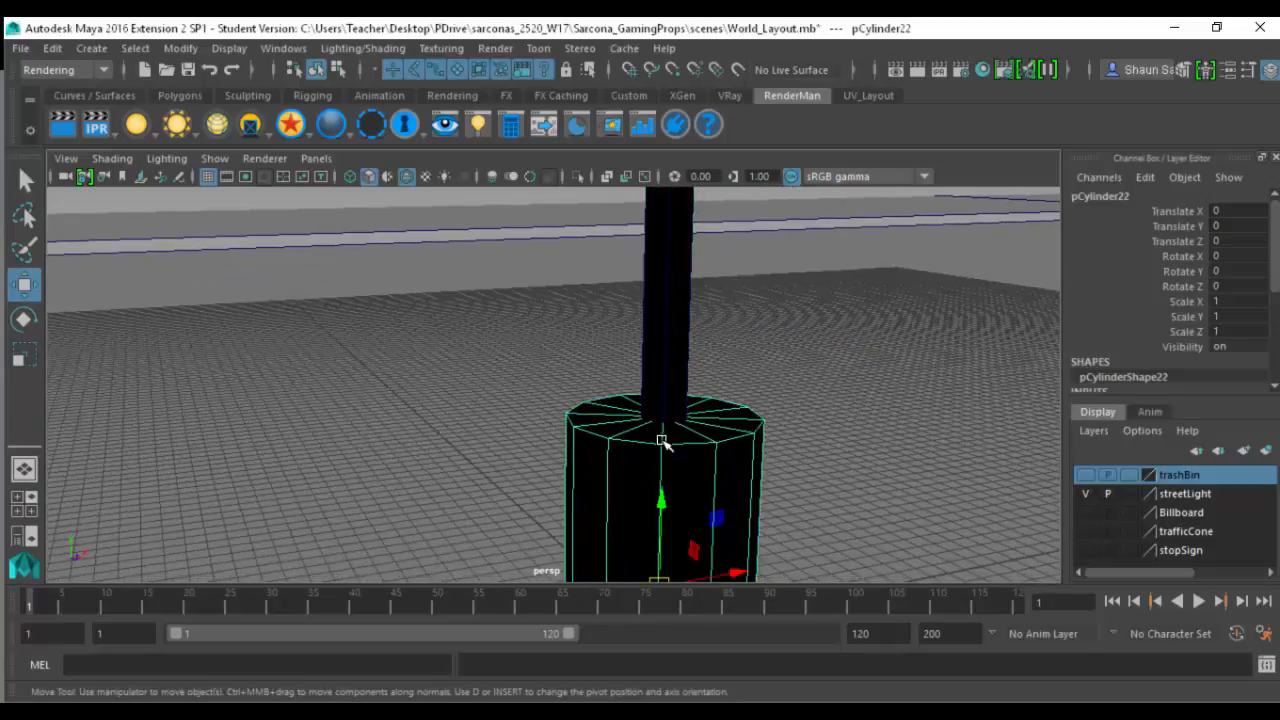
pyautogui.press('f')
pyautogui.keyDown('alt'); pyautogui.moveTo(639, 401); pyautogui.dragTo(603, 513); pyautogui.keyUp('alt')
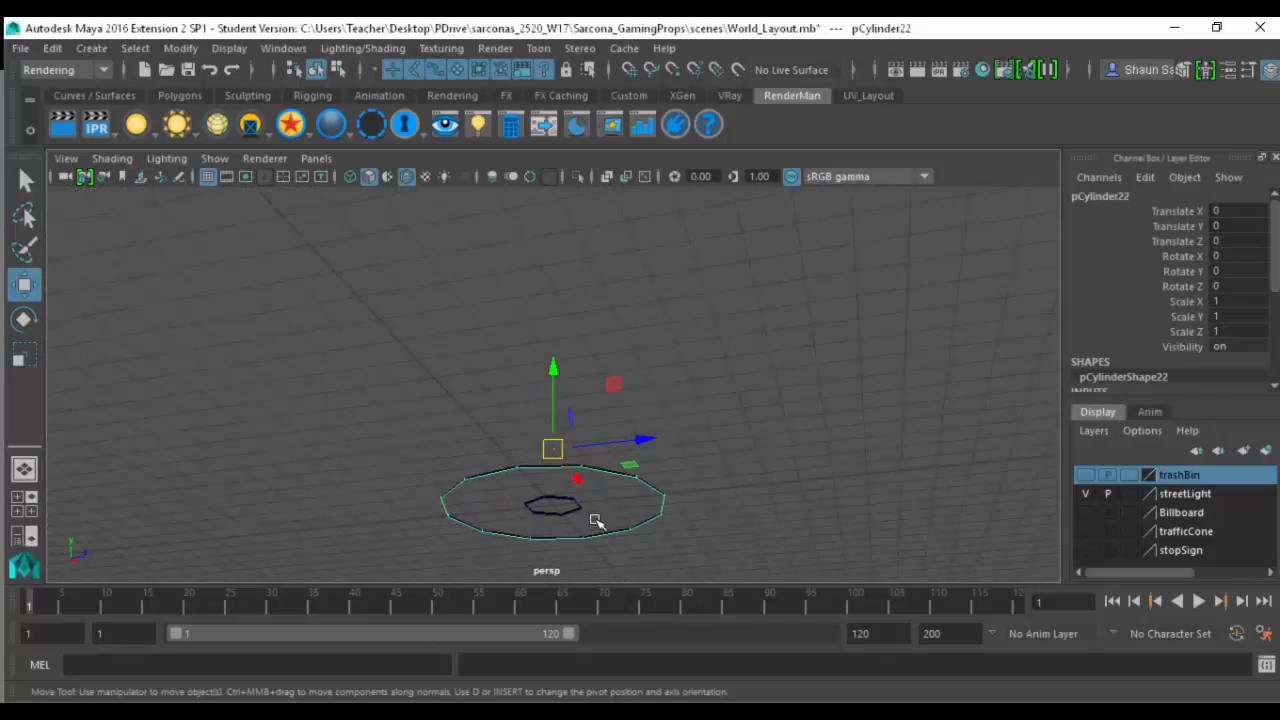
pyautogui.keyDown('alt'); pyautogui.moveTo(620, 443); pyautogui.dragTo(571, 371); pyautogui.keyUp('alt')
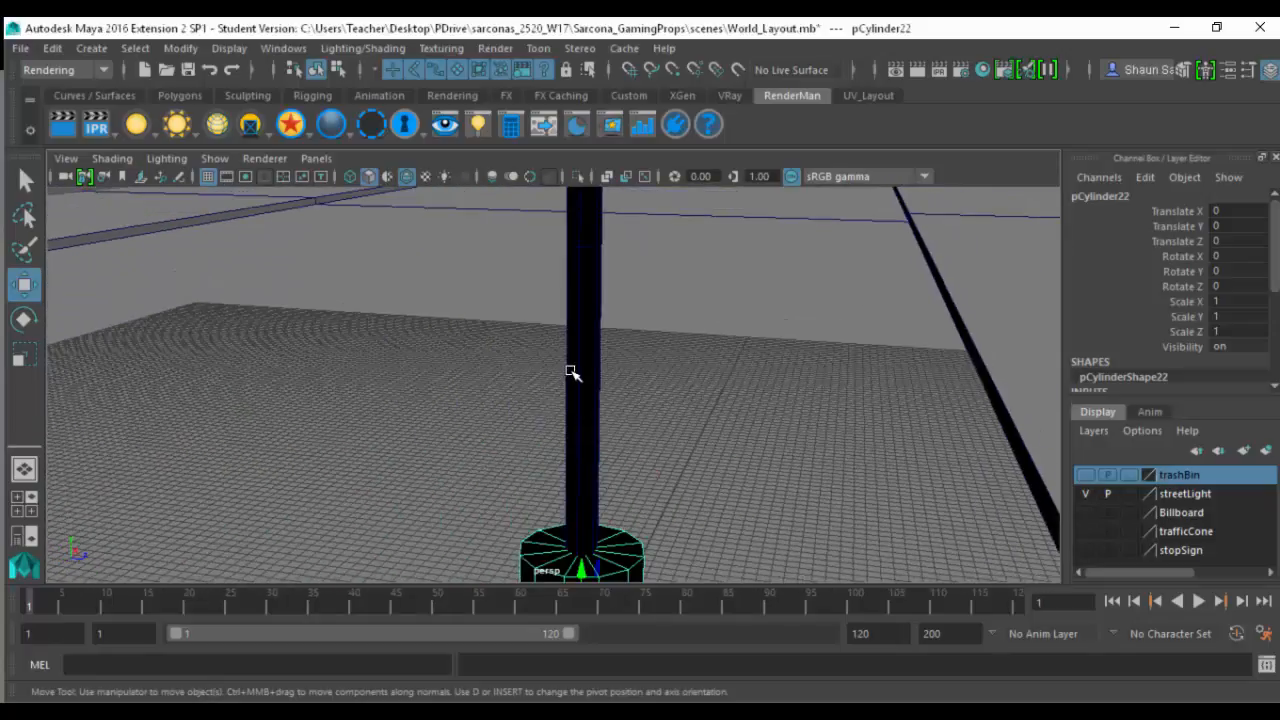
# - Inspect the street light pole's vertices by selecting the ring on its lower section, and reselect the whole pole
pyautogui.click(573, 371)
pyautogui.keyDown('alt'); pyautogui.moveTo(686, 251); pyautogui.dragTo(481, 441); pyautogui.keyUp('alt')
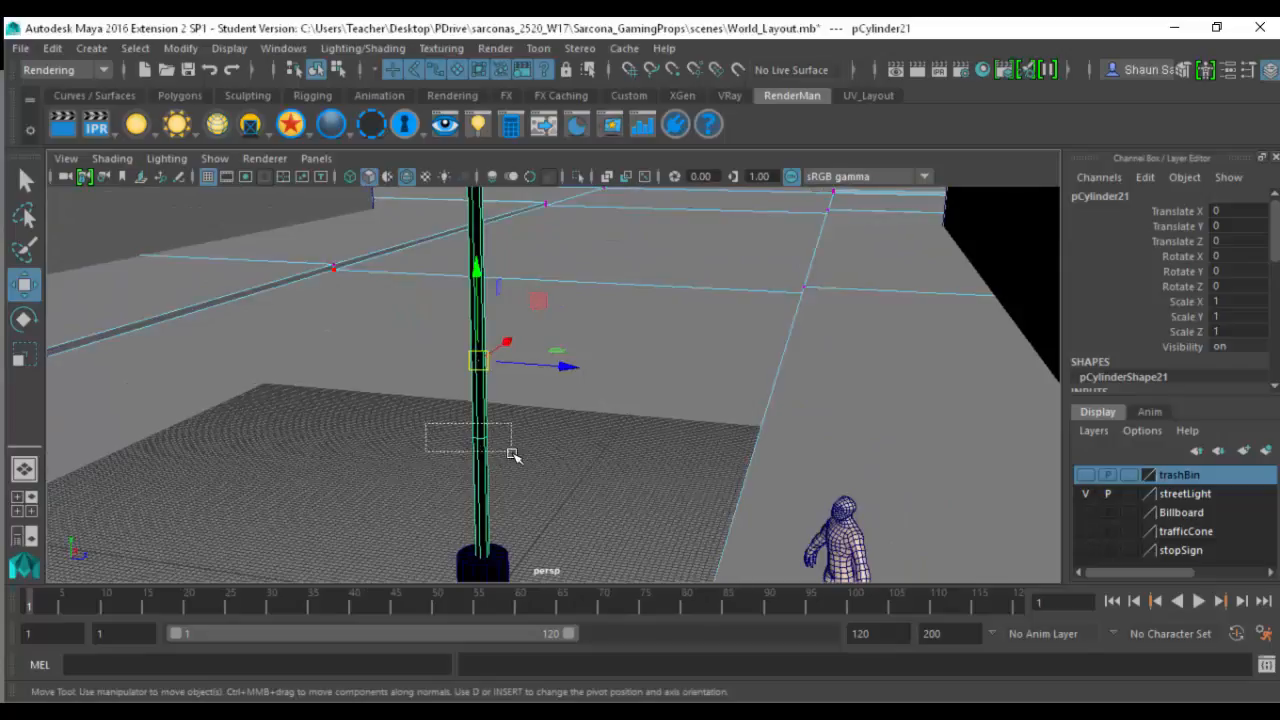
pyautogui.rightClick(486, 429)
pyautogui.click(394, 199)
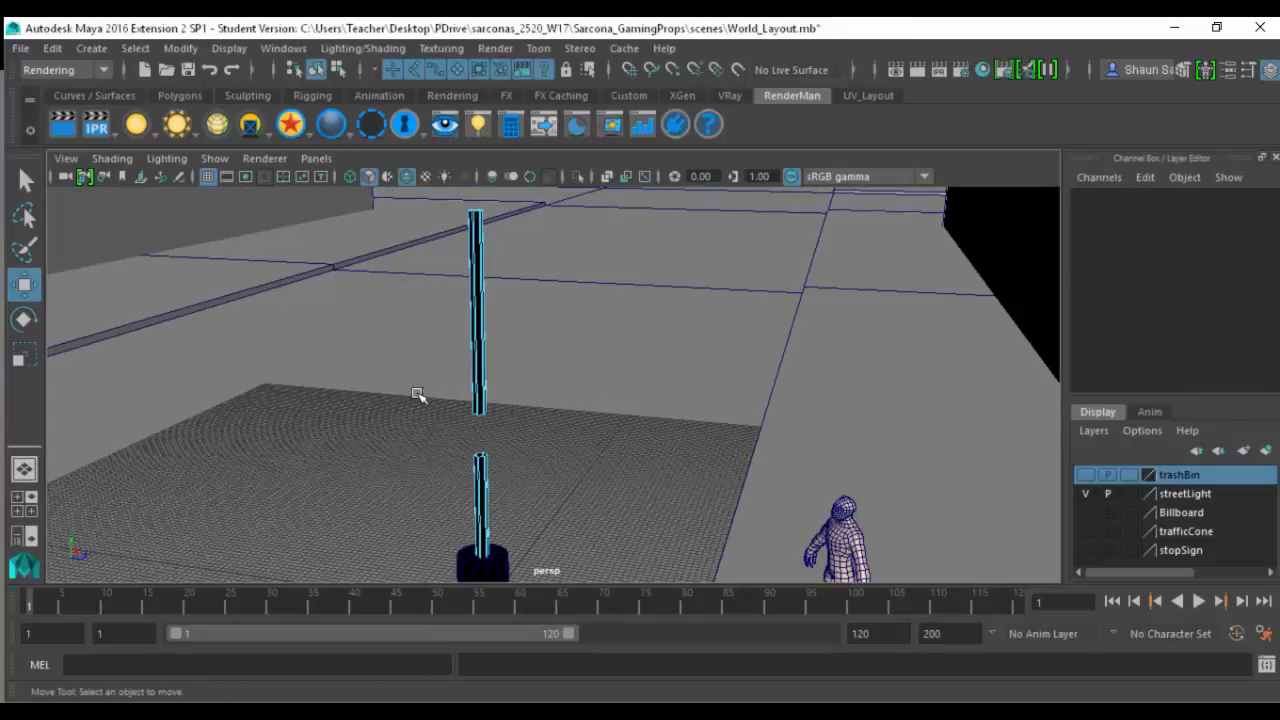
pyautogui.click(507, 467)
pyautogui.rightClick(477, 402)
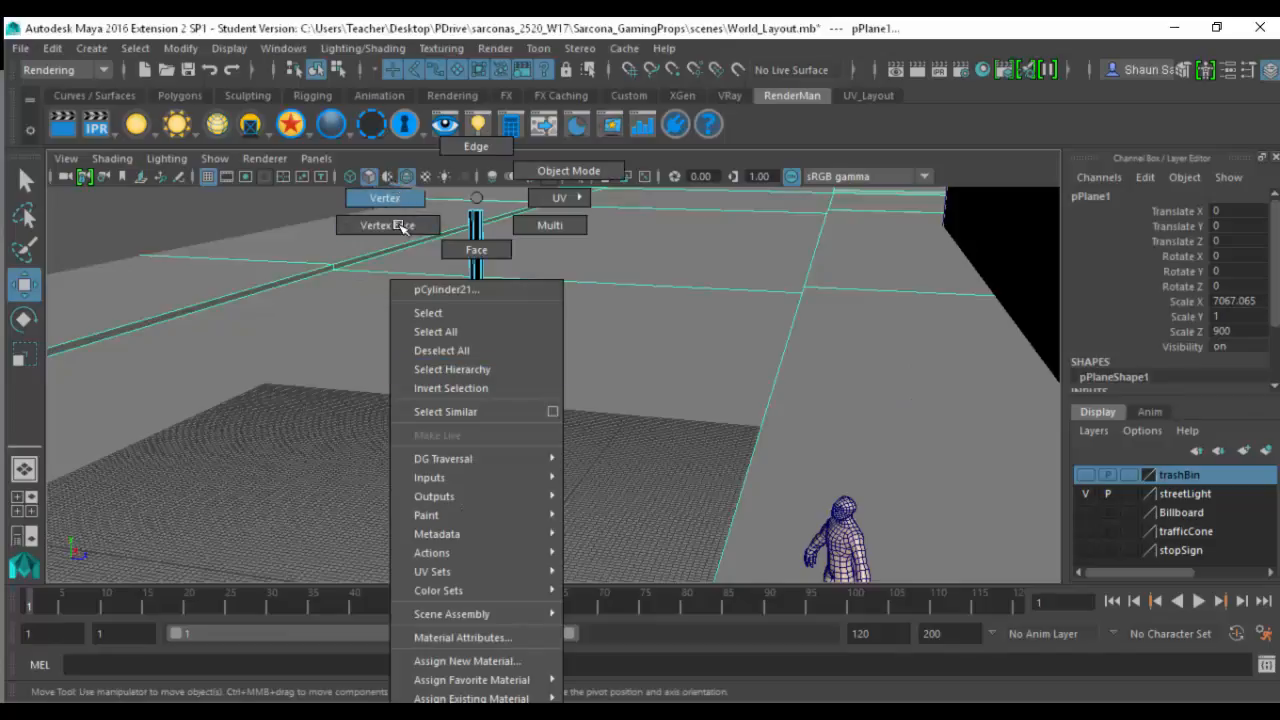
pyautogui.click(400, 227)
pyautogui.moveTo(442, 407); pyautogui.dragTo(553, 507)
pyautogui.keyDown('alt'); pyautogui.moveTo(485, 352); pyautogui.dragTo(545, 495, button='middle'); pyautogui.keyUp('alt')
pyautogui.scroll(-2, 556, 450)
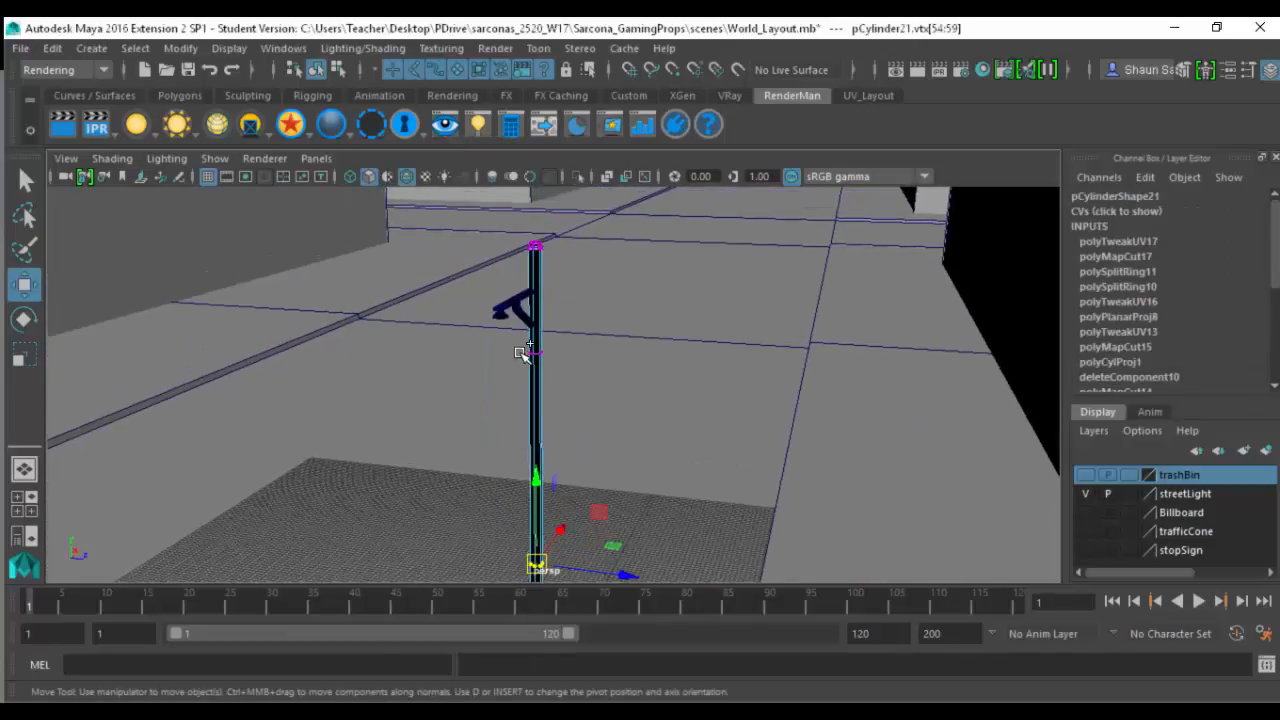
pyautogui.keyDown('alt'); pyautogui.moveTo(531, 375); pyautogui.dragTo(490, 256); pyautogui.keyUp('alt')
pyautogui.click(537, 228)
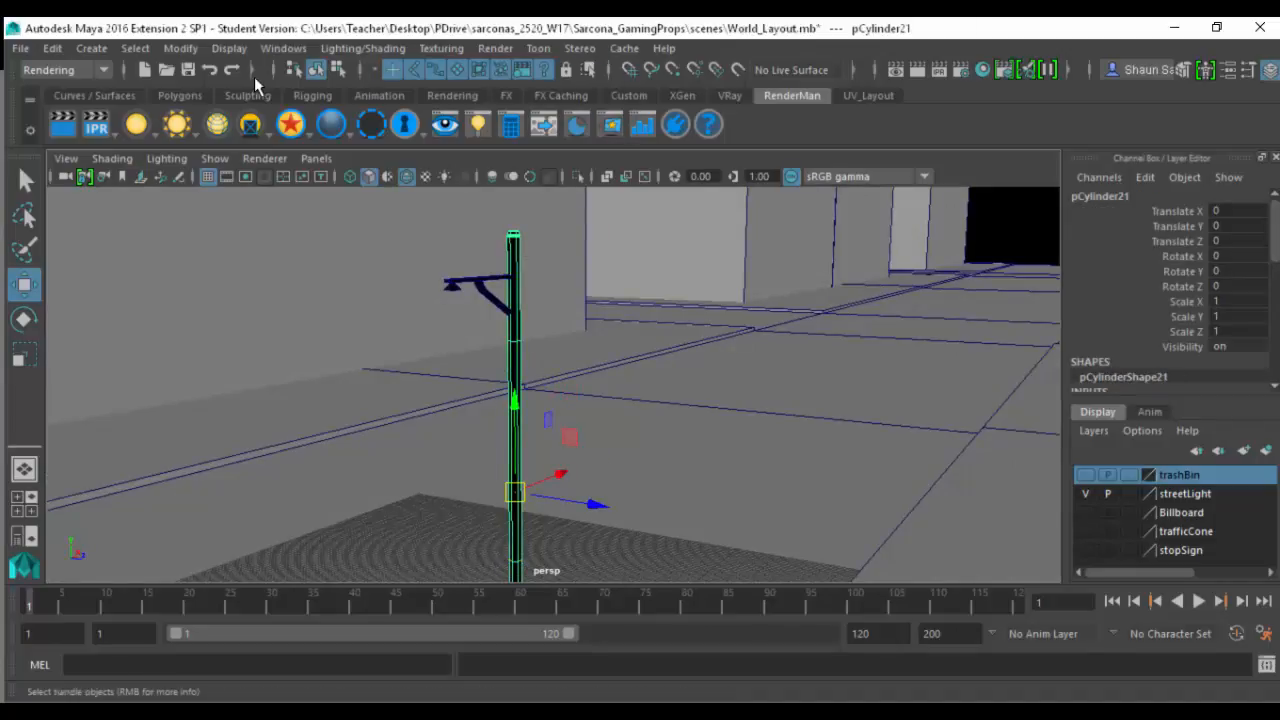
# - Open the pole's UV layout in the UV Editor with the background image display turned off
pyautogui.click(82, 66)
pyautogui.click(70, 88)
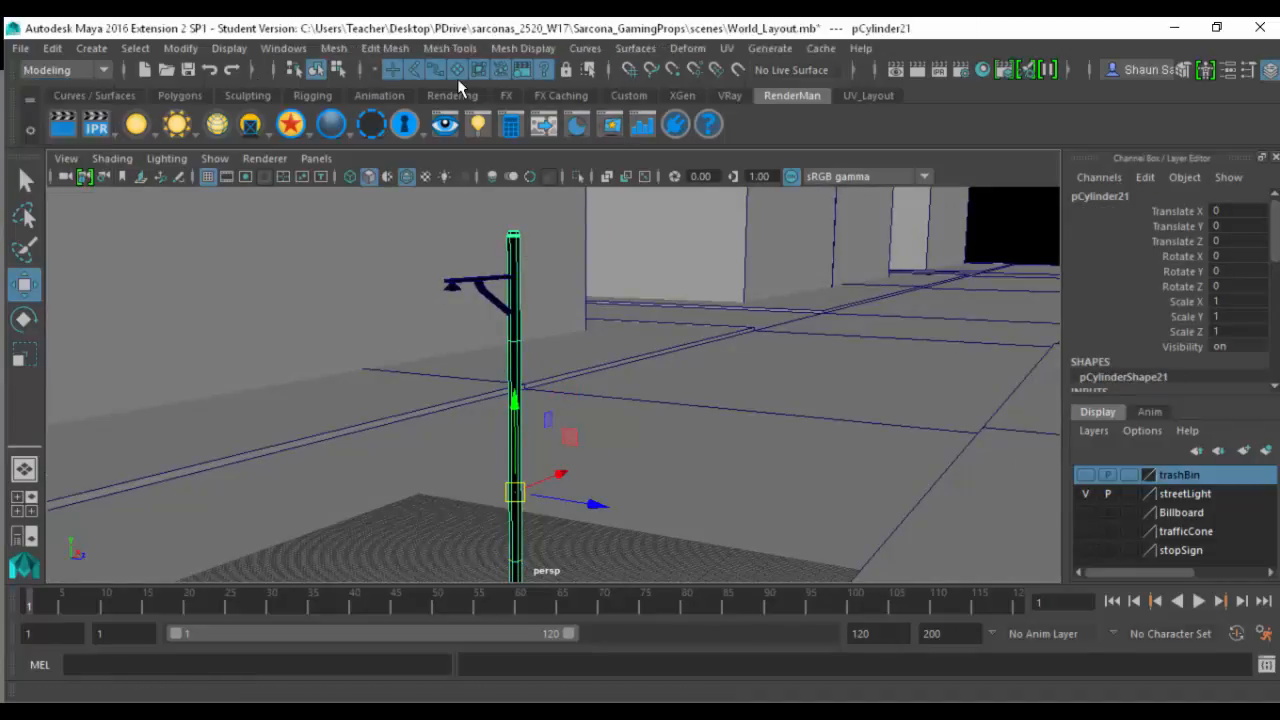
pyautogui.click(727, 48)
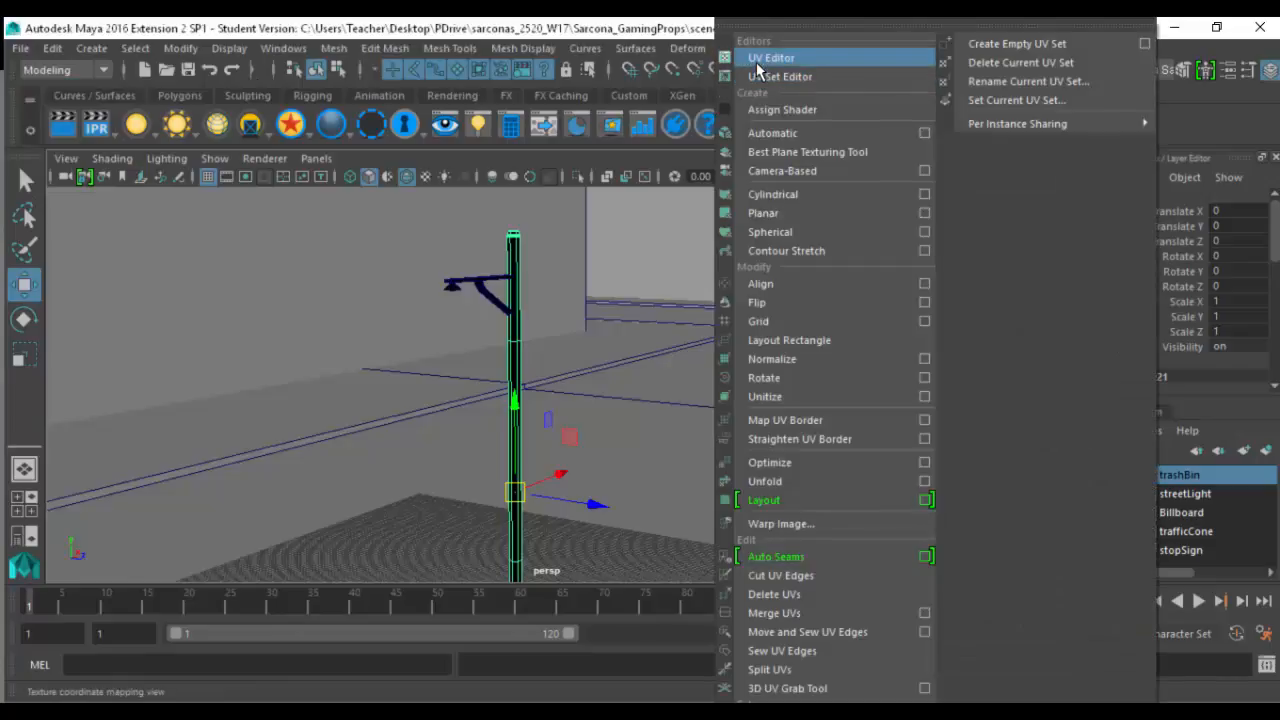
pyautogui.click(770, 58)
pyautogui.click(907, 87)
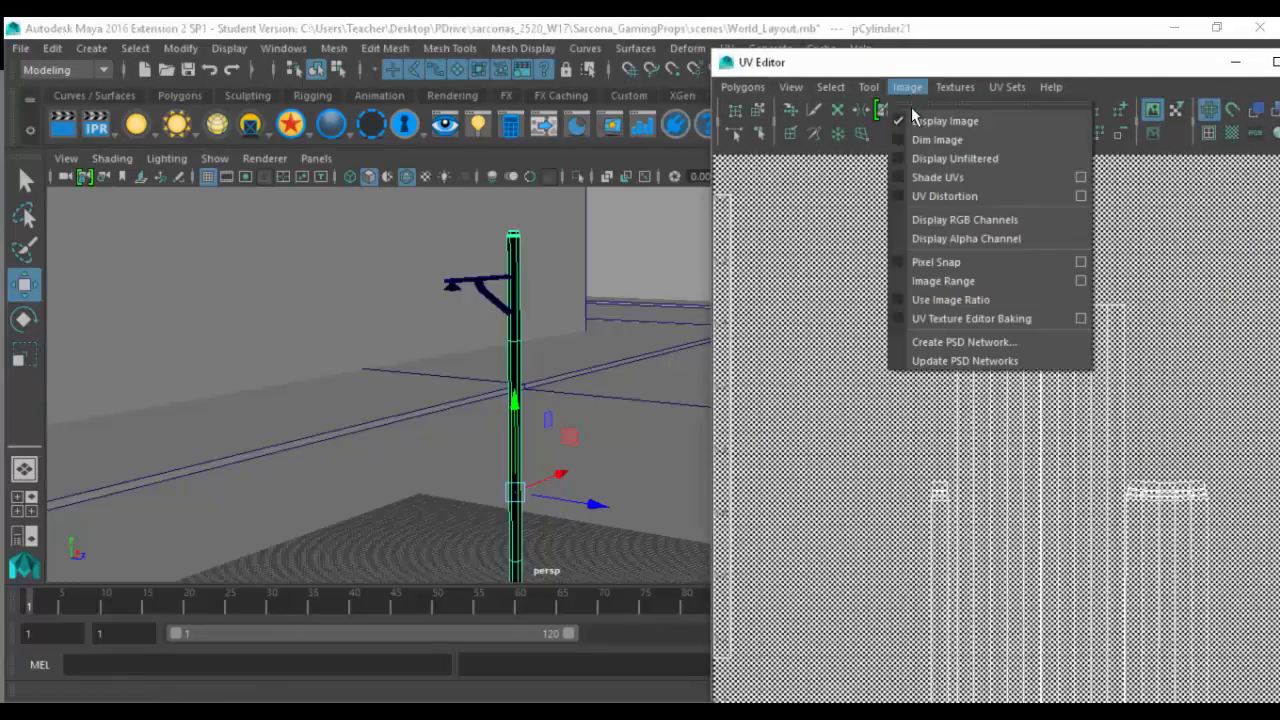
pyautogui.click(944, 122)
pyautogui.scroll(-5, 926, 339)
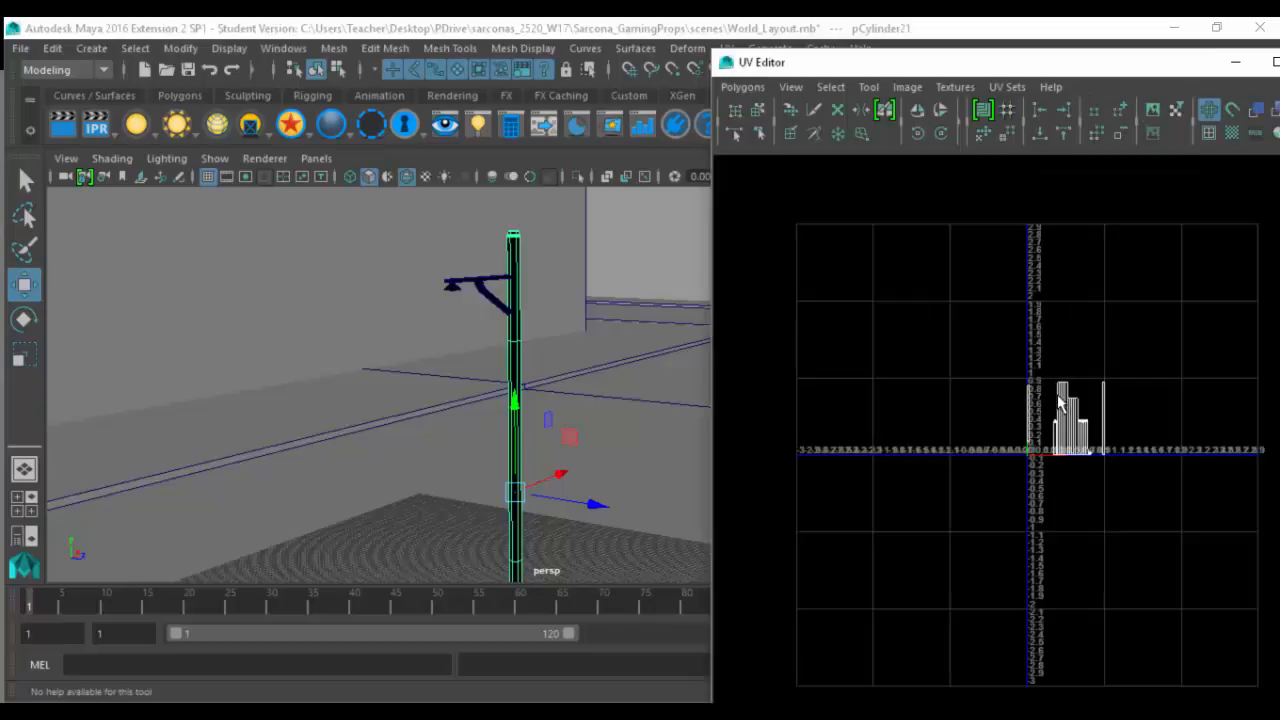
pyautogui.scroll(5, 1060, 400)
pyautogui.keyDown('alt'); pyautogui.moveTo(959, 378); pyautogui.dragTo(1029, 388, button='middle'); pyautogui.keyUp('alt')
pyautogui.keyDown('alt'); pyautogui.moveTo(1029, 388); pyautogui.dragTo(750, 305, button='right'); pyautogui.keyUp('alt')
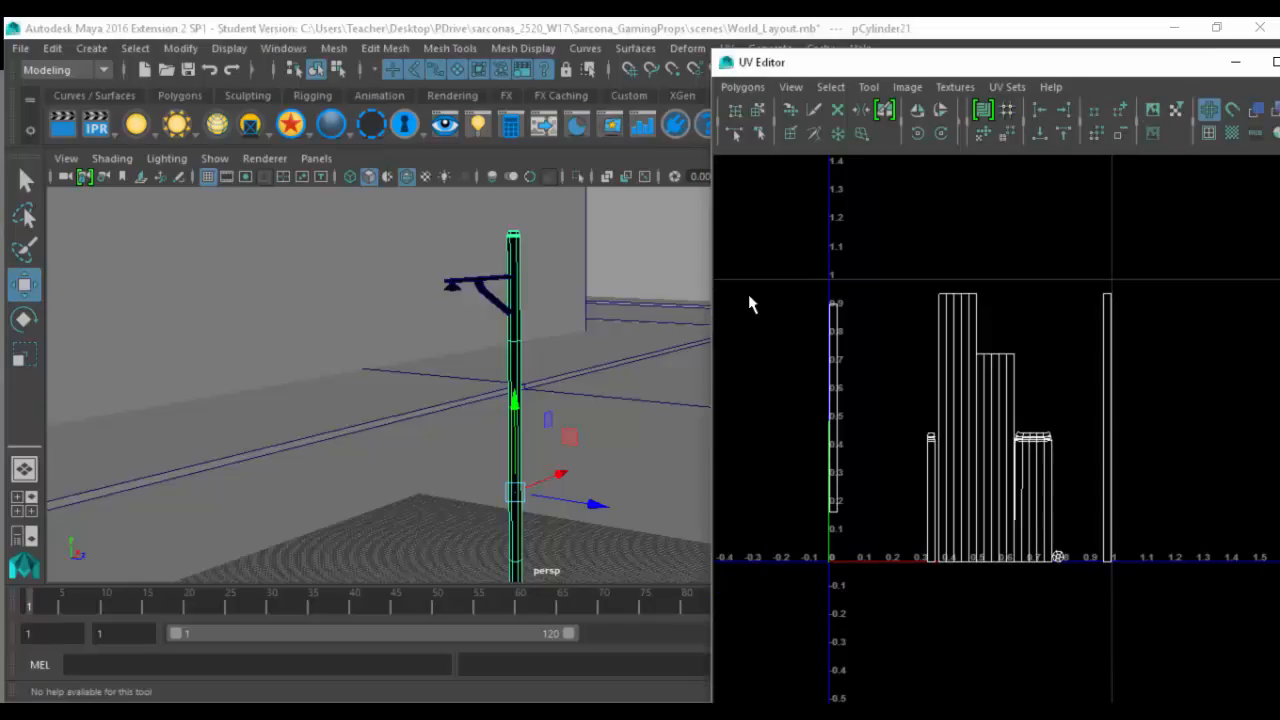
# - Select the street light's arm, pole and base together and review their combined UV layout against the model
pyautogui.click(449, 281)
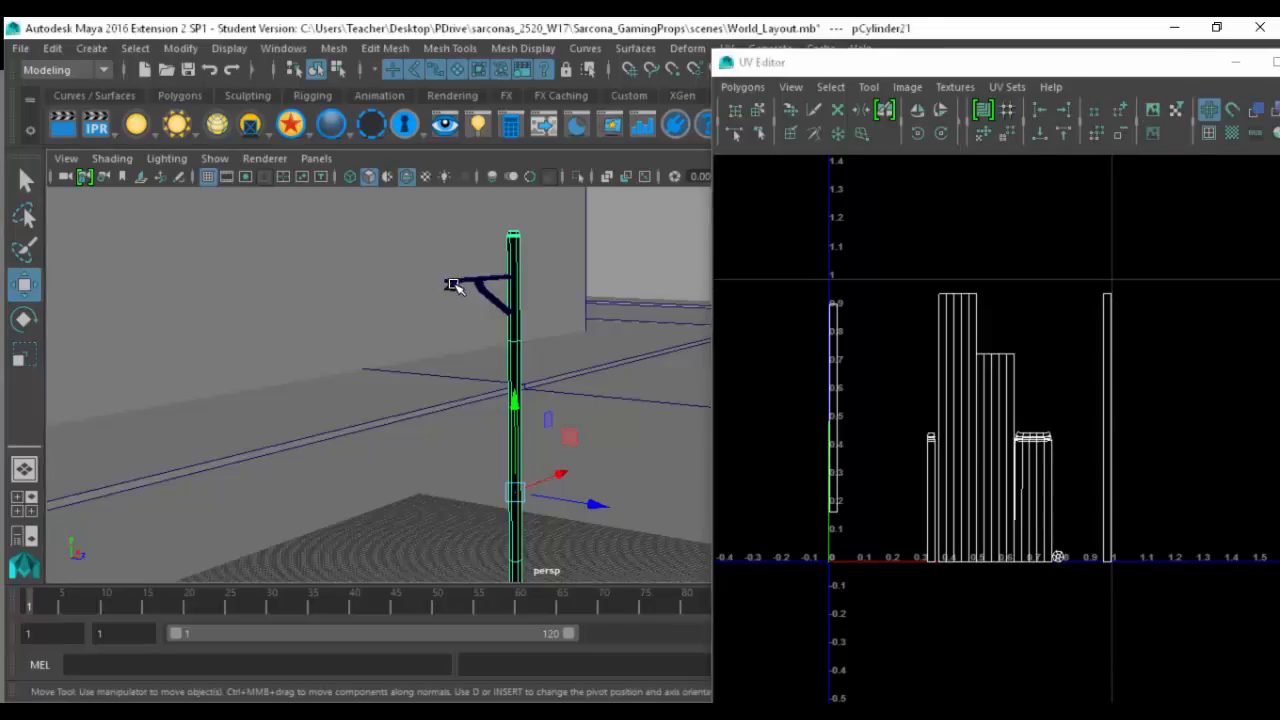
pyautogui.click(519, 262)
pyautogui.keyDown('alt'); pyautogui.moveTo(519, 262); pyautogui.dragTo(505, 553); pyautogui.keyUp('alt')
pyautogui.keyDown('shift'); pyautogui.click(515, 542); pyautogui.keyUp('shift')
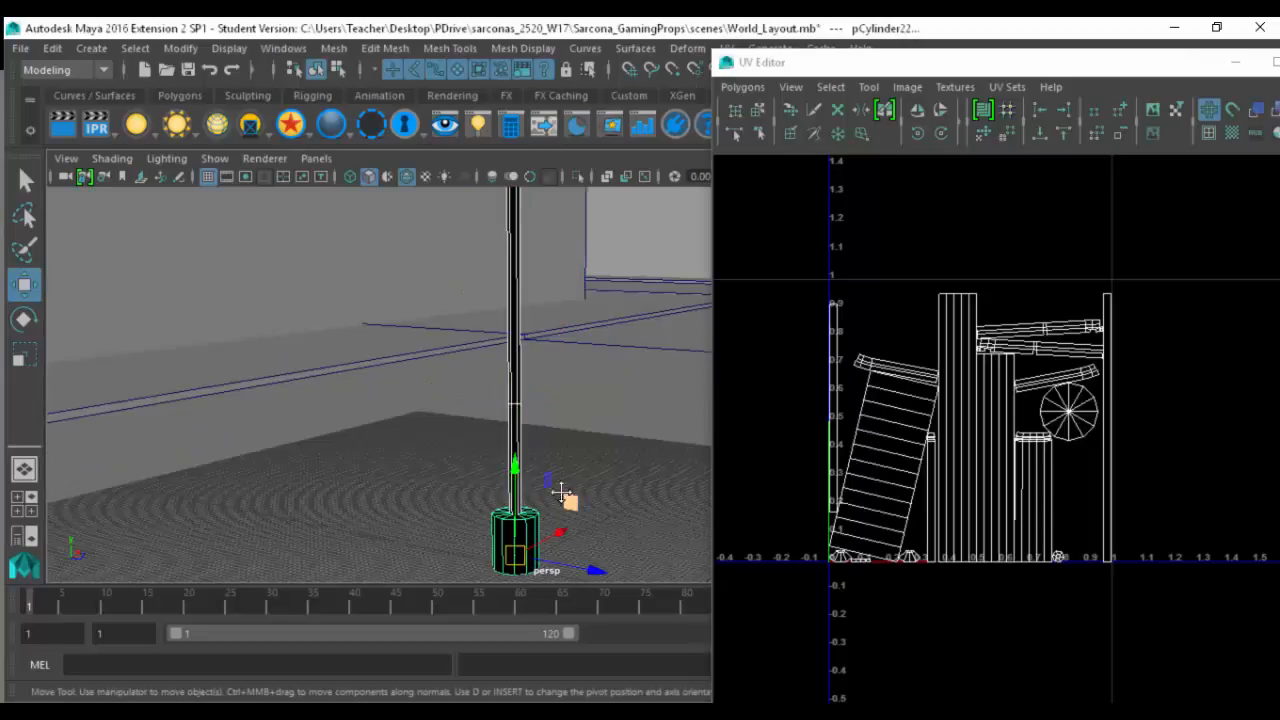
pyautogui.keyDown('alt'); pyautogui.moveTo(561, 489); pyautogui.dragTo(547, 565, button='middle'); pyautogui.keyUp('alt')
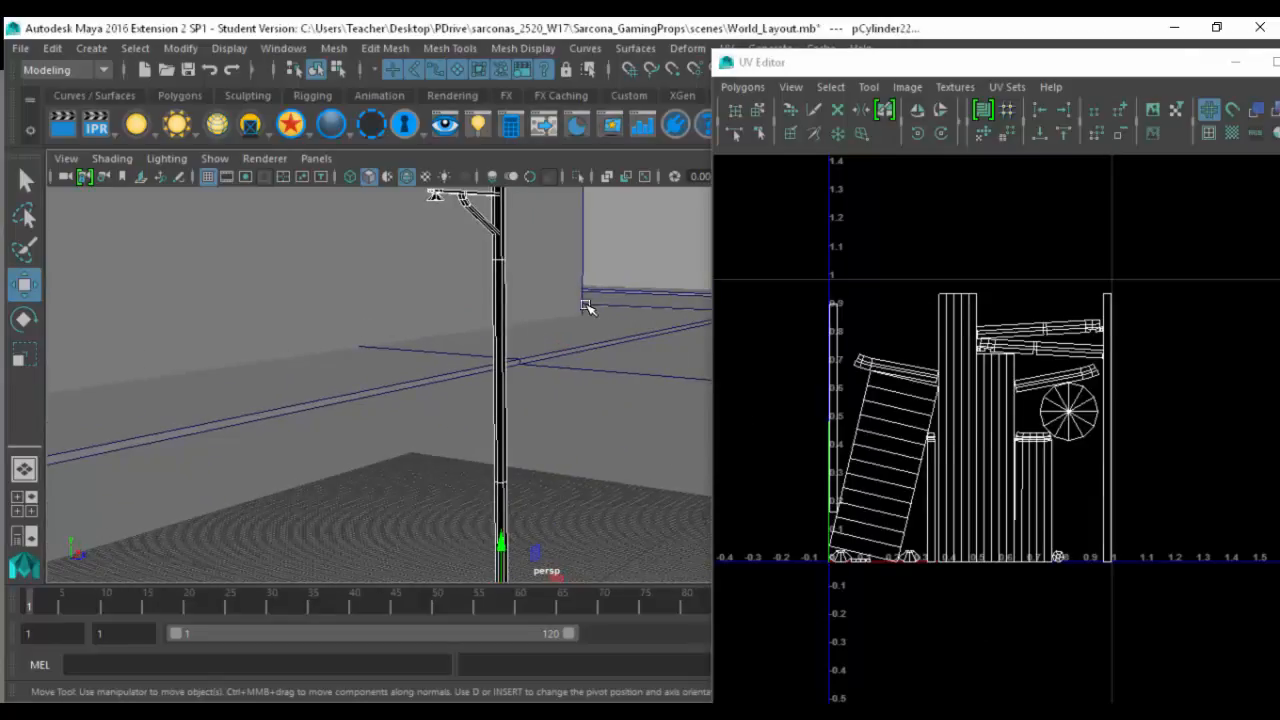
pyautogui.keyDown('alt'); pyautogui.moveTo(586, 306); pyautogui.dragTo(590, 328); pyautogui.keyUp('alt')
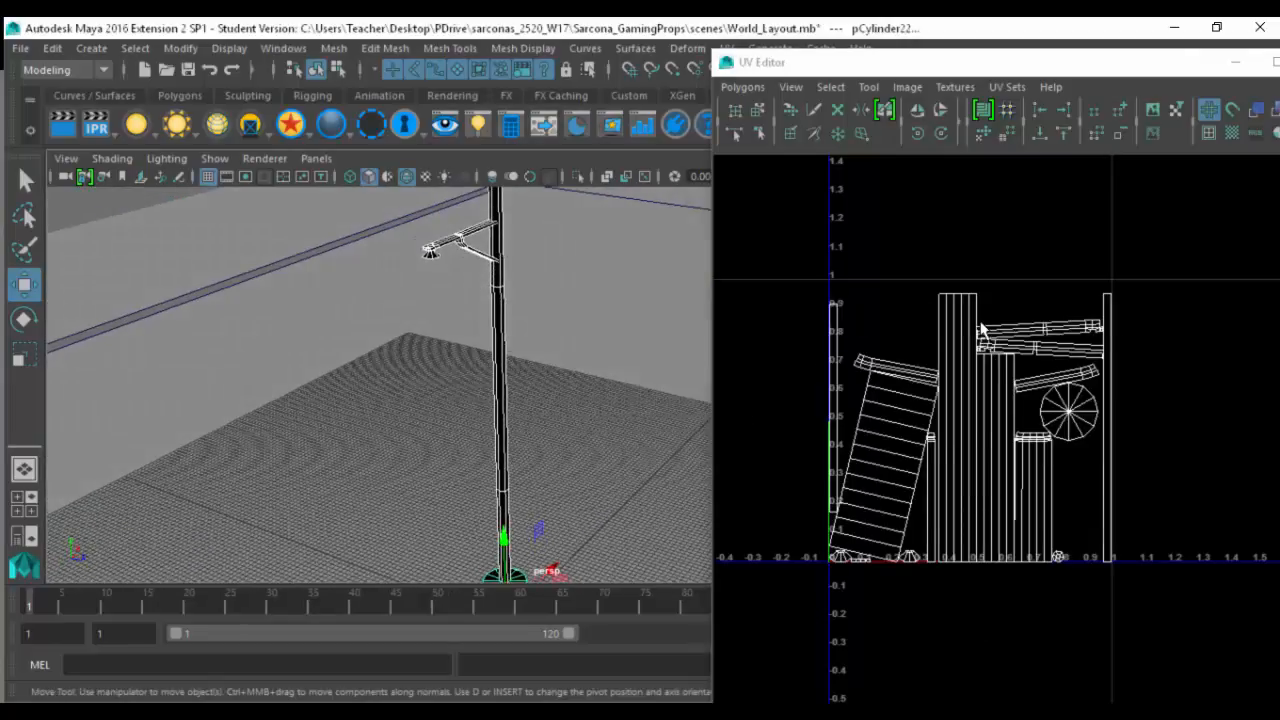
pyautogui.keyDown('alt'); pyautogui.moveTo(510, 325); pyautogui.dragTo(563, 390); pyautogui.keyUp('alt')
pyautogui.keyDown('alt'); pyautogui.moveTo(563, 390); pyautogui.dragTo(440, 264, button='middle'); pyautogui.keyUp('alt')
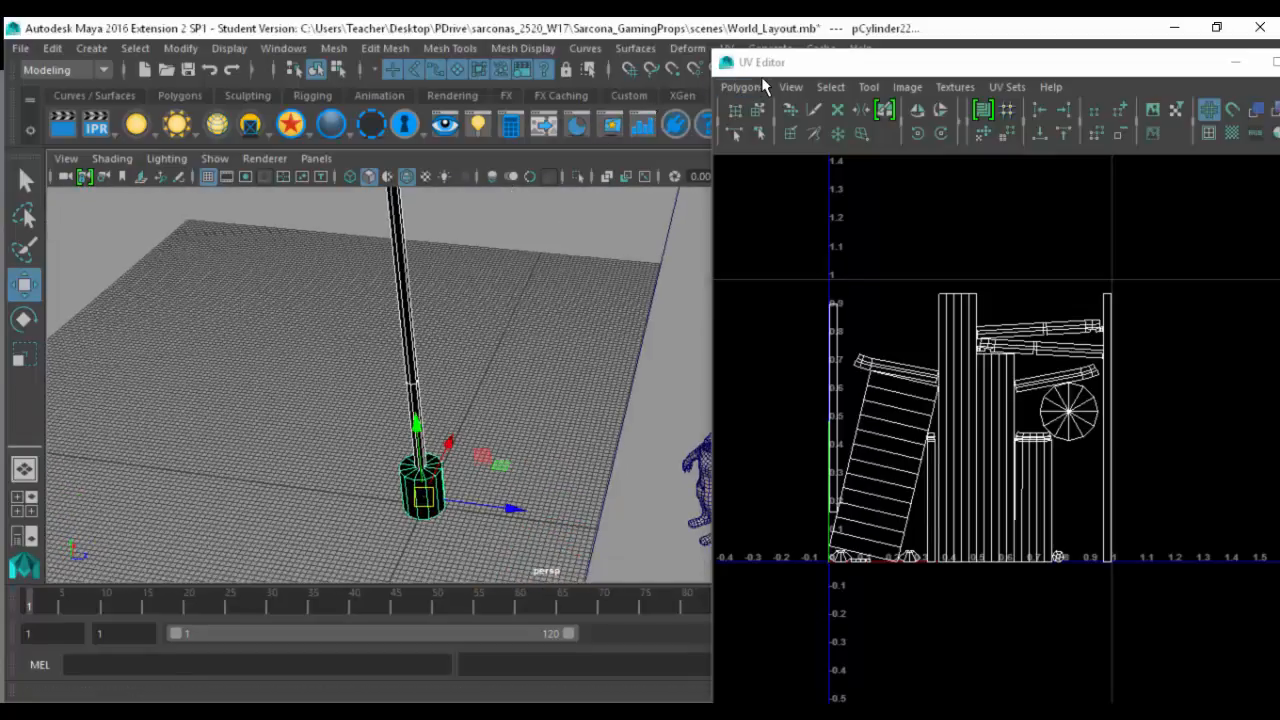
# - Review the UV layout of the pole alone and close the UV Editor
pyautogui.click(401, 262)
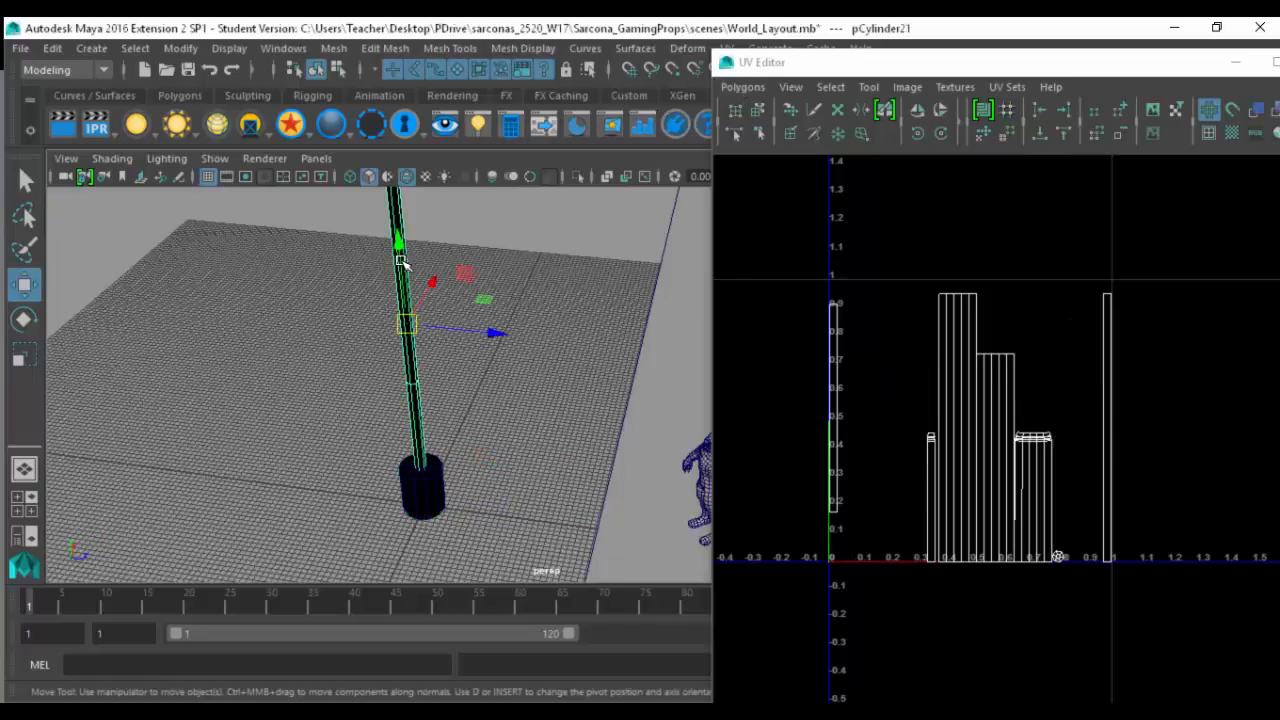
pyautogui.keyDown('alt'); pyautogui.moveTo(922, 368); pyautogui.dragTo(926, 404, button='middle'); pyautogui.keyUp('alt')
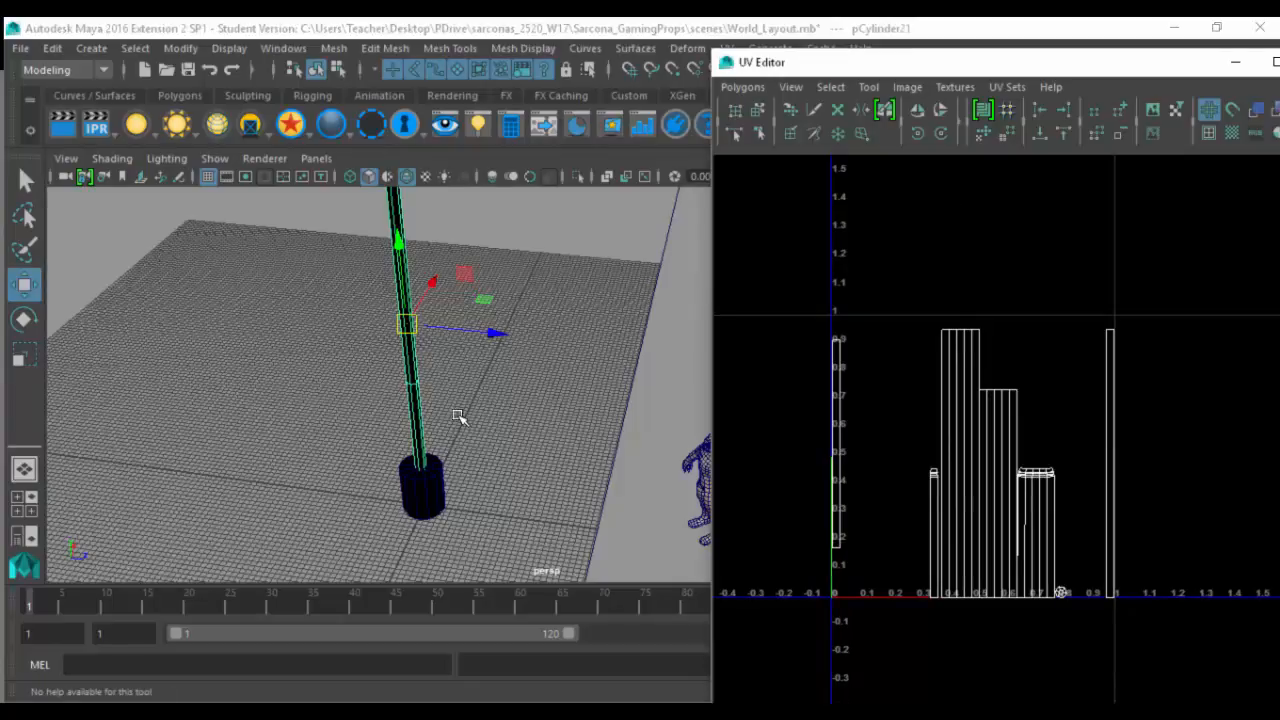
pyautogui.doubleClick(728, 64)
# - Hide the streetLight layer, show the Billboard layer and select the billboard's outer frame
pyautogui.click(1088, 494)
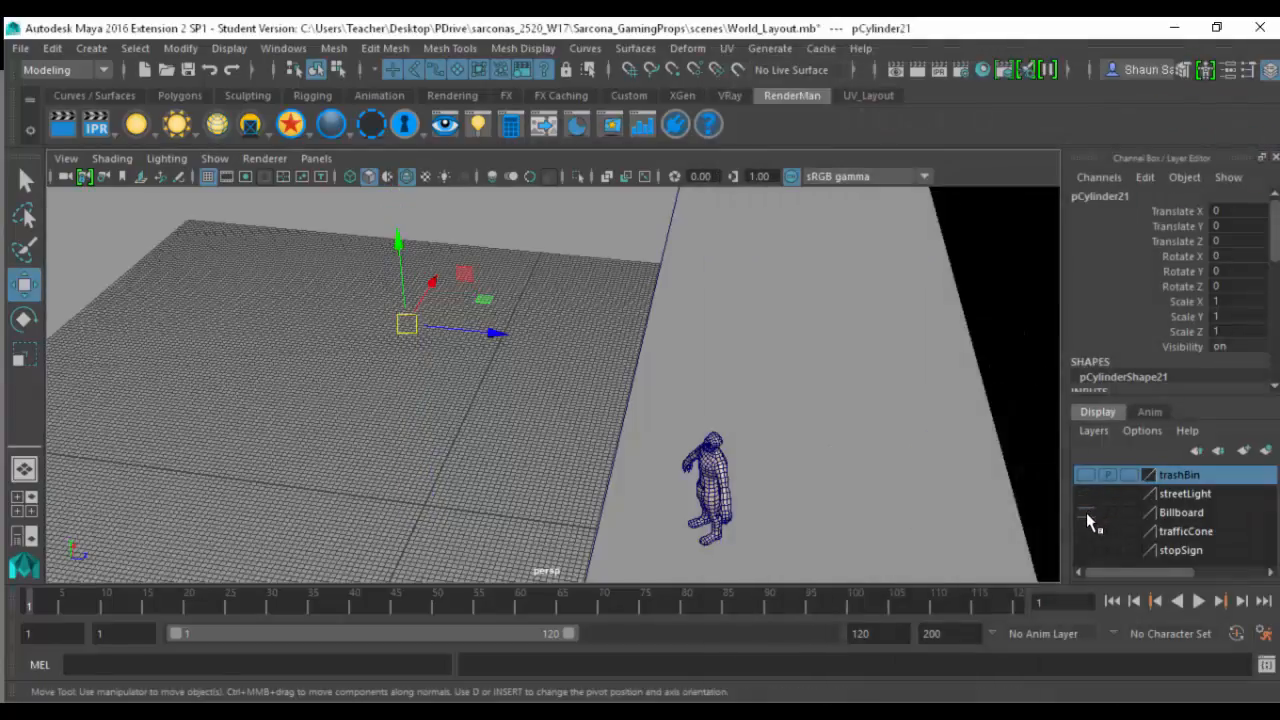
pyautogui.click(1087, 512)
pyautogui.press('f')
pyautogui.keyDown('alt'); pyautogui.moveTo(600, 321); pyautogui.dragTo(715, 308); pyautogui.keyUp('alt')
pyautogui.click(540, 286)
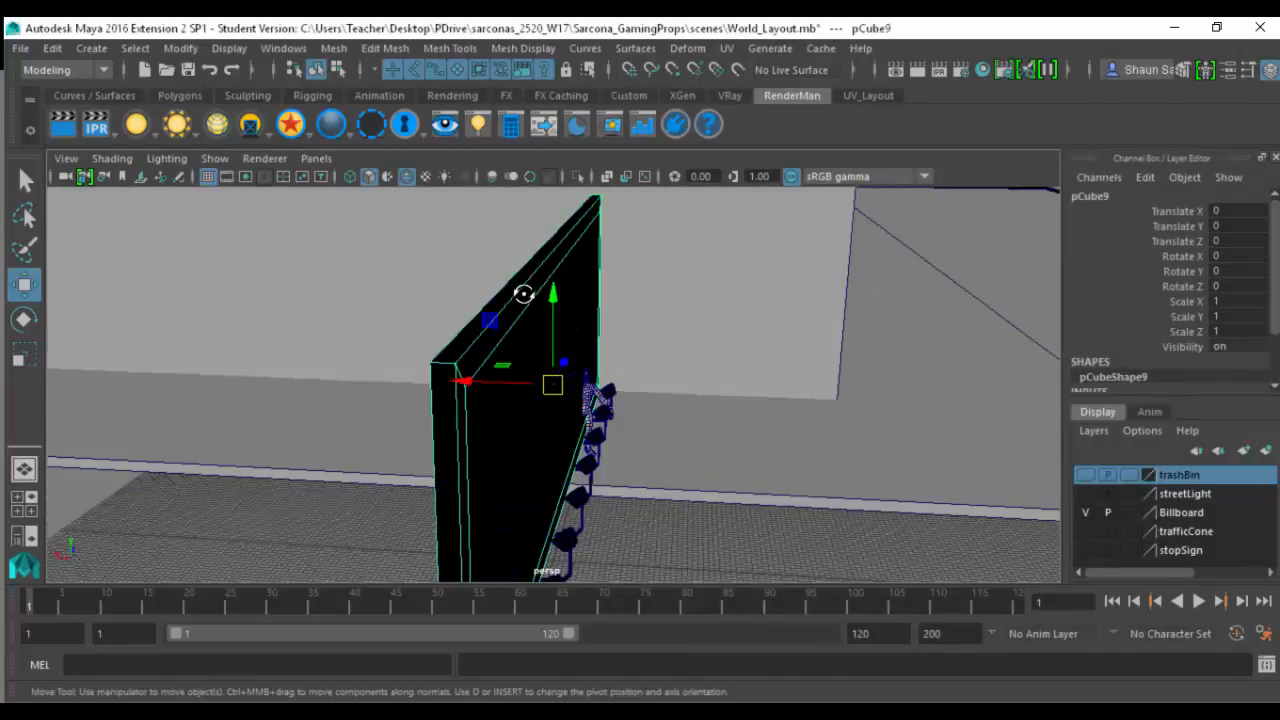
pyautogui.keyDown('alt'); pyautogui.moveTo(523, 291); pyautogui.dragTo(542, 386); pyautogui.keyUp('alt')
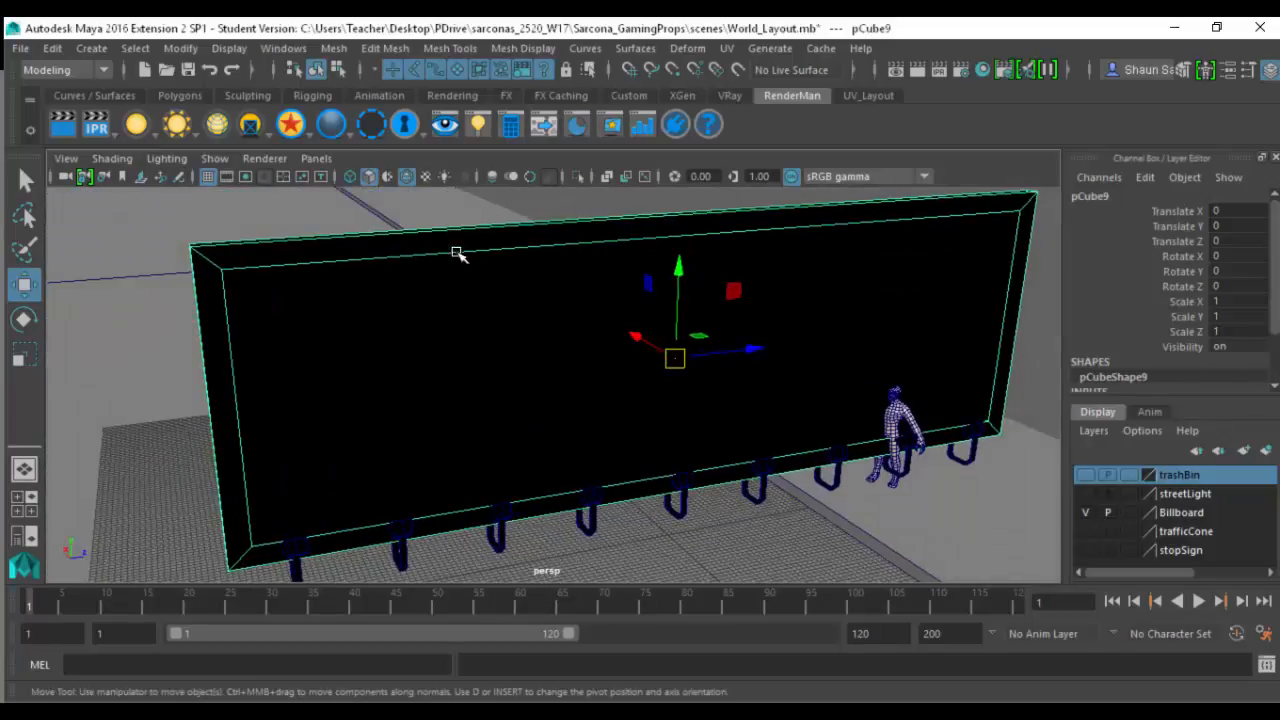
# - Isolate the billboard's outer frame to examine its hollow geometry, and restore the full scene view
pyautogui.click(577, 176)
pyautogui.keyDown('alt'); pyautogui.moveTo(612, 300); pyautogui.dragTo(553, 312); pyautogui.keyUp('alt')
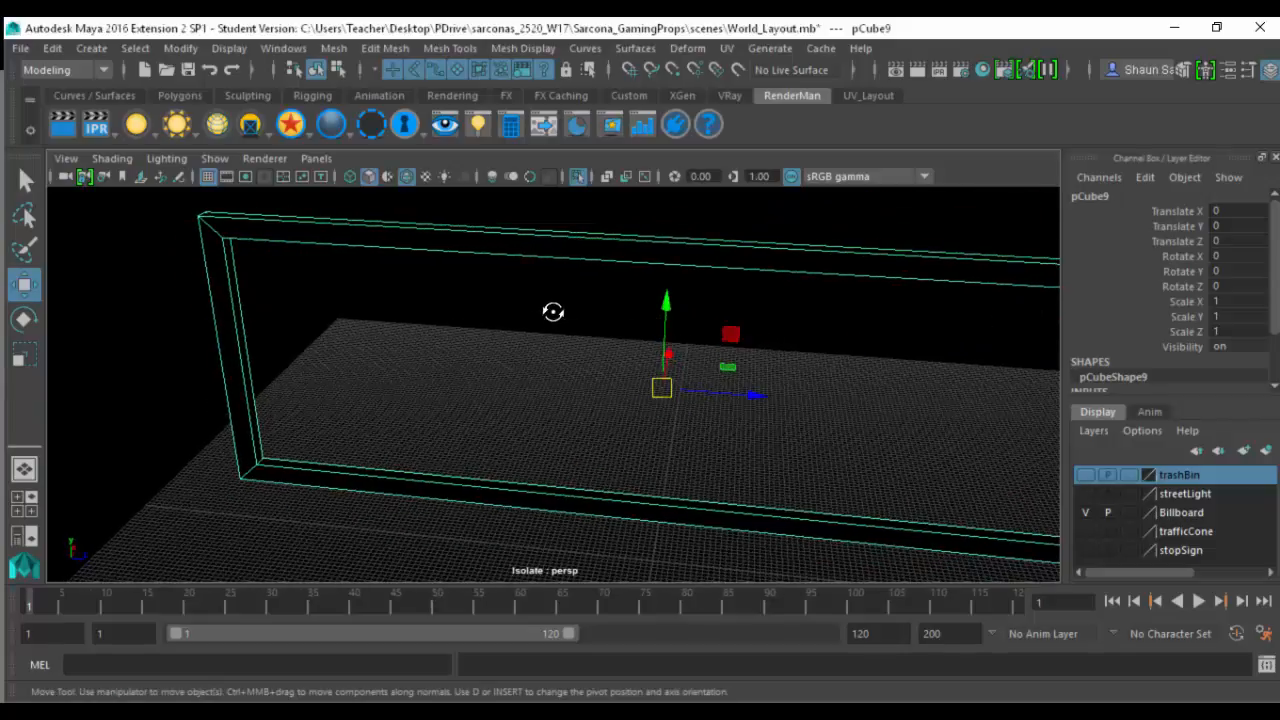
pyautogui.keyDown('alt'); pyautogui.moveTo(497, 382); pyautogui.dragTo(624, 229); pyautogui.keyUp('alt')
pyautogui.click(580, 176)
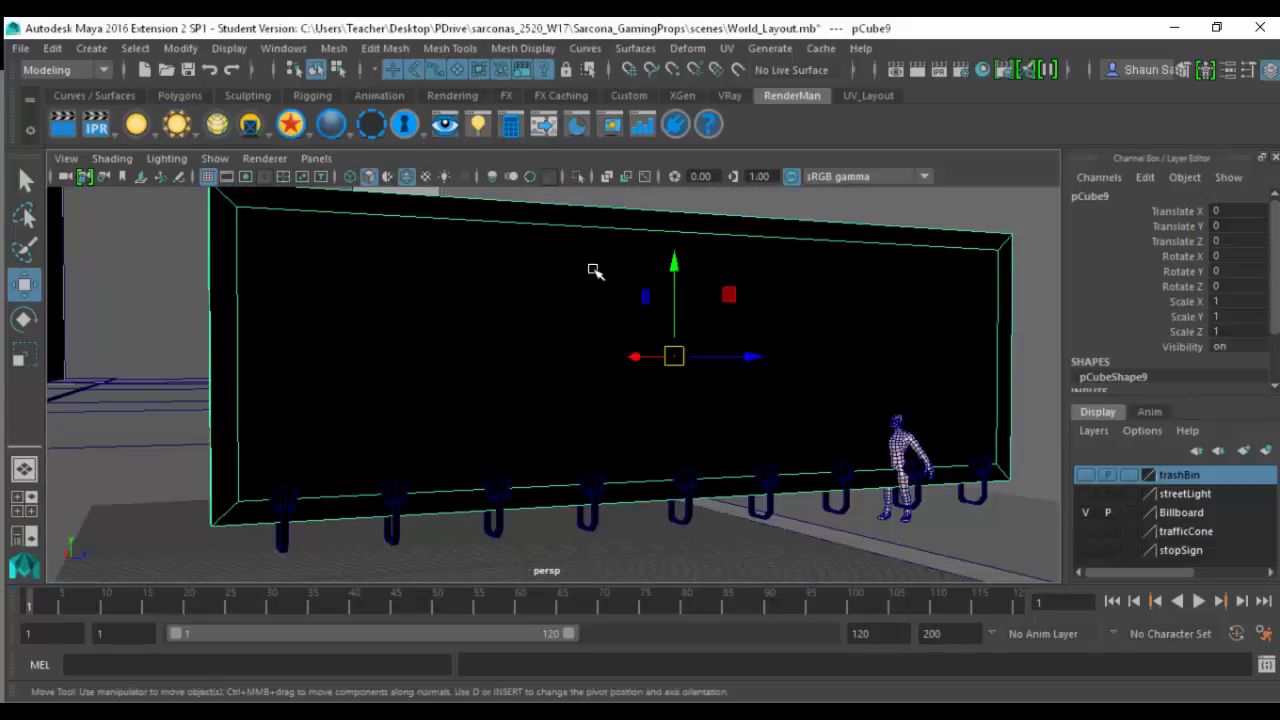
# - Isolate the billboard's inner panel to examine it alone, and restore the full scene view
pyautogui.click(597, 237)
pyautogui.click(580, 176)
pyautogui.keyDown('alt'); pyautogui.moveTo(569, 249); pyautogui.dragTo(584, 215); pyautogui.keyUp('alt')
pyautogui.click(579, 176)
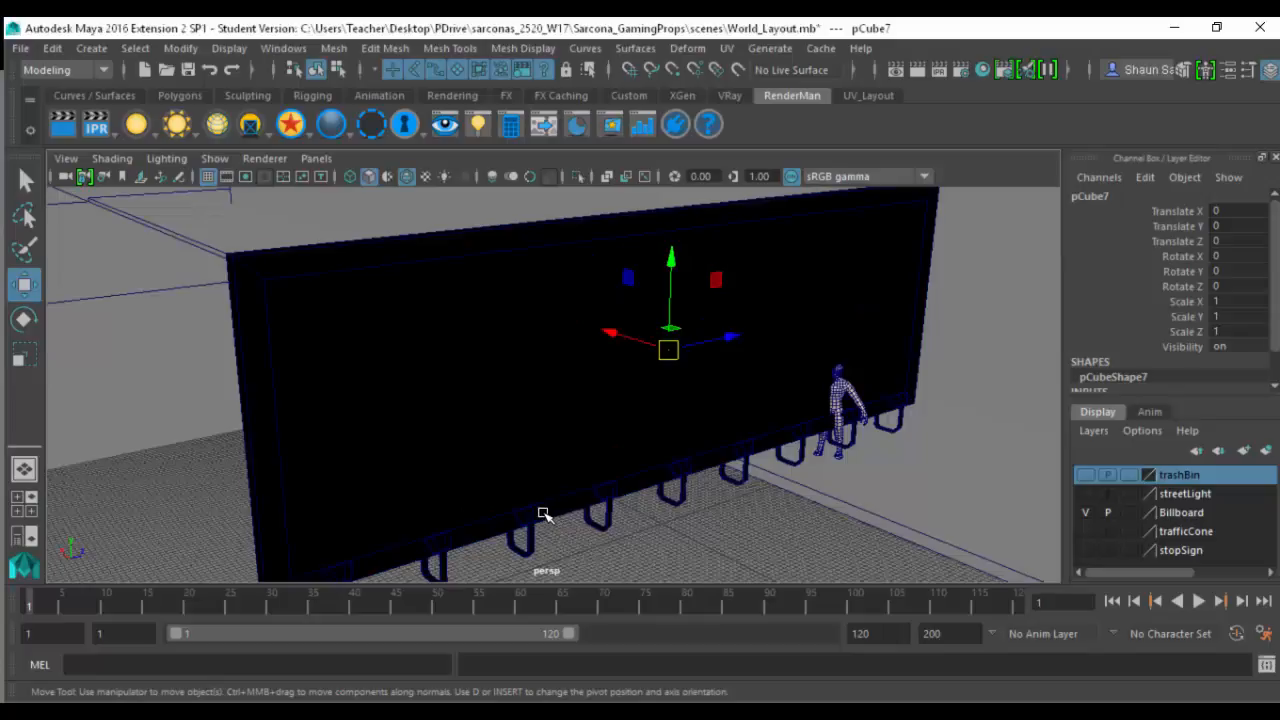
# - Select and frame a lamp along the billboard's lower edge and its U-shaped bracket, and inspect their geometry
pyautogui.click(543, 514)
pyautogui.press('f')
pyautogui.click(504, 490)
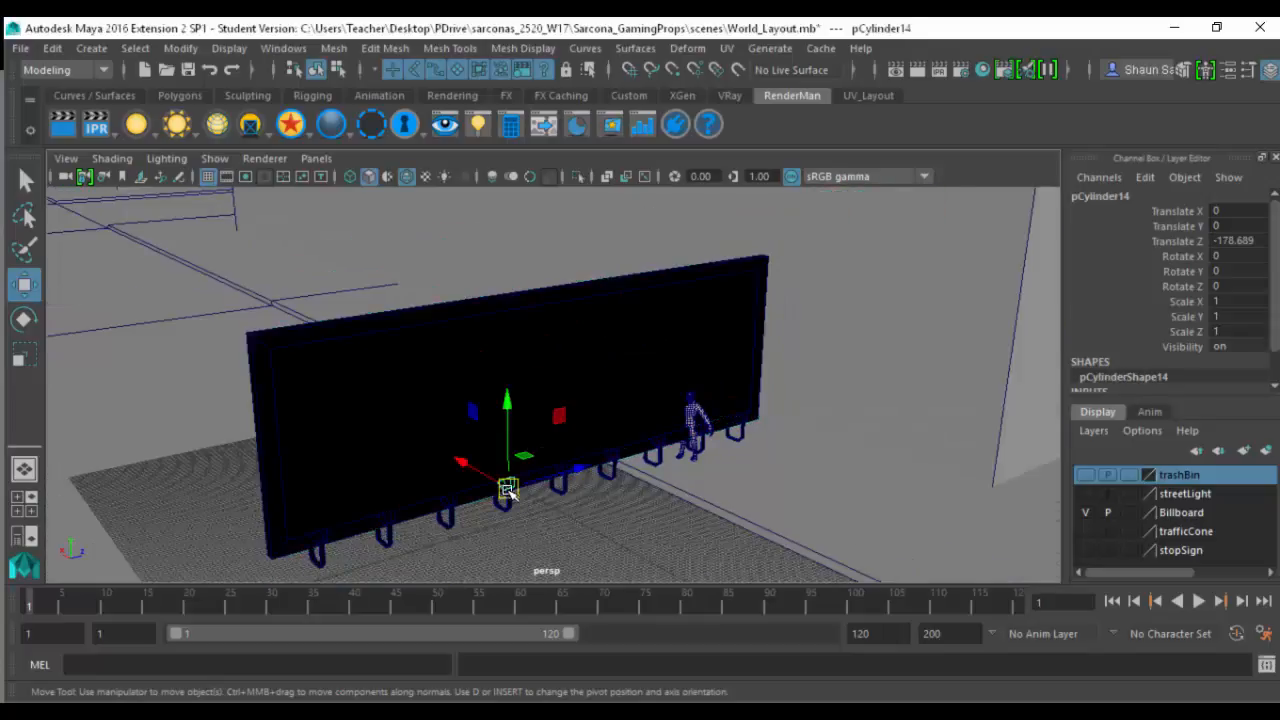
pyautogui.press('f')
pyautogui.keyDown('alt'); pyautogui.moveTo(686, 449); pyautogui.dragTo(588, 516); pyautogui.keyUp('alt')
pyautogui.click(588, 516)
pyautogui.press('f')
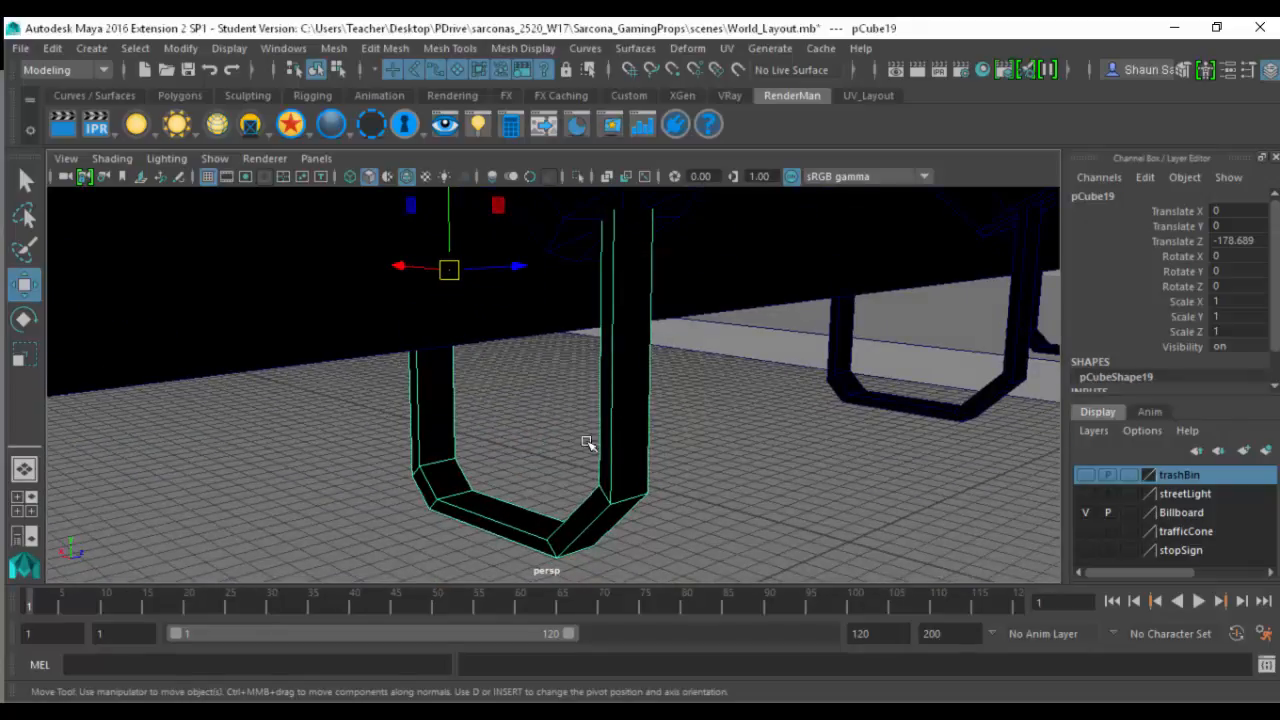
pyautogui.keyDown('alt'); pyautogui.moveTo(588, 443); pyautogui.dragTo(449, 383, button='right'); pyautogui.keyUp('alt')
pyautogui.keyDown('alt'); pyautogui.moveTo(640, 385); pyautogui.dragTo(450, 360, button='right'); pyautogui.keyUp('alt')
pyautogui.keyDown('alt'); pyautogui.moveTo(586, 380); pyautogui.dragTo(525, 369, button='right'); pyautogui.keyUp('alt')
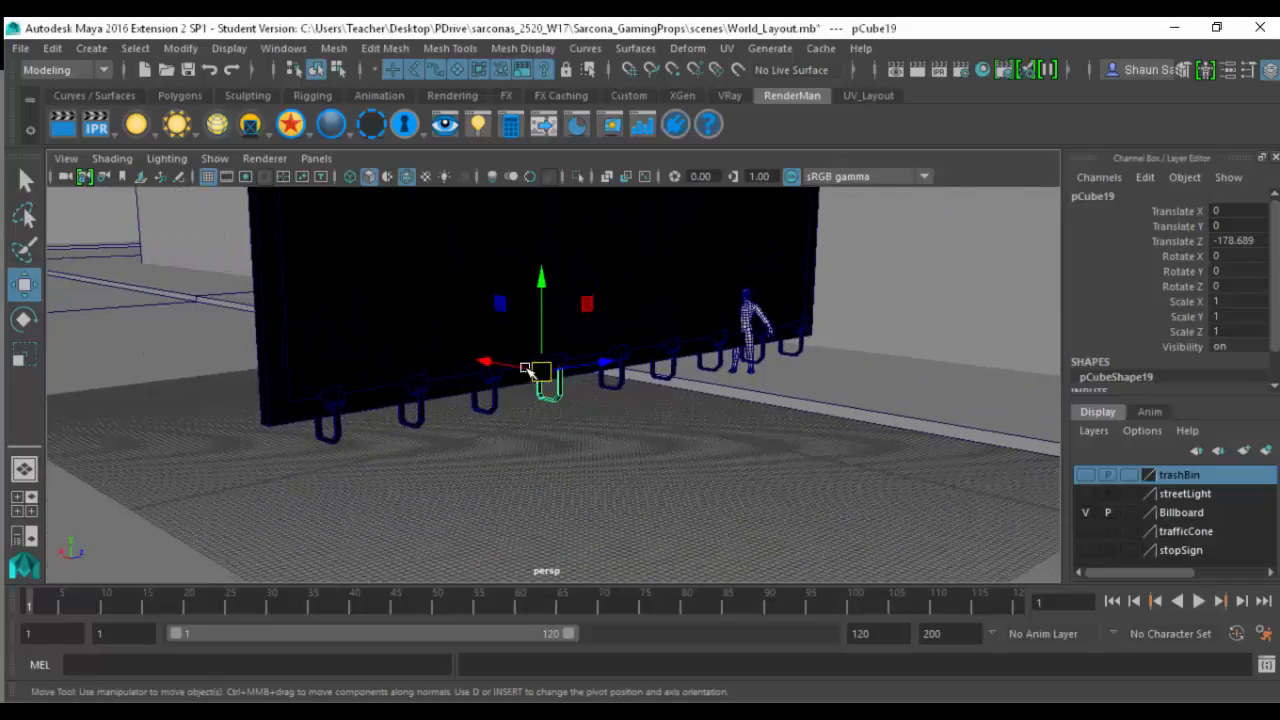
# - Hide the Billboard layer, show the trafficCone layer and select and frame the traffic cone
pyautogui.keyDown('alt'); pyautogui.moveTo(553, 337); pyautogui.dragTo(531, 465, button='middle'); pyautogui.keyUp('alt')
pyautogui.keyDown('alt'); pyautogui.moveTo(531, 465); pyautogui.dragTo(290, 395); pyautogui.keyUp('alt')
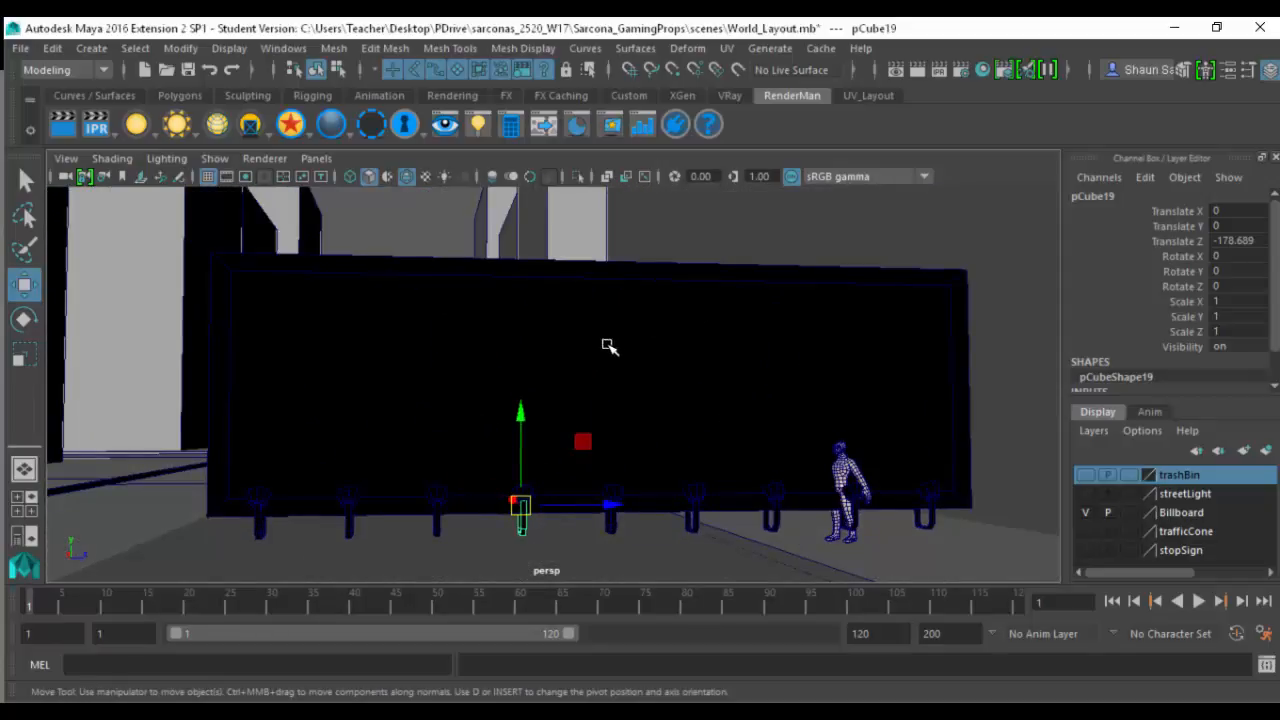
pyautogui.keyDown('alt'); pyautogui.moveTo(610, 346); pyautogui.dragTo(955, 486); pyautogui.keyUp('alt')
pyautogui.click(1086, 513)
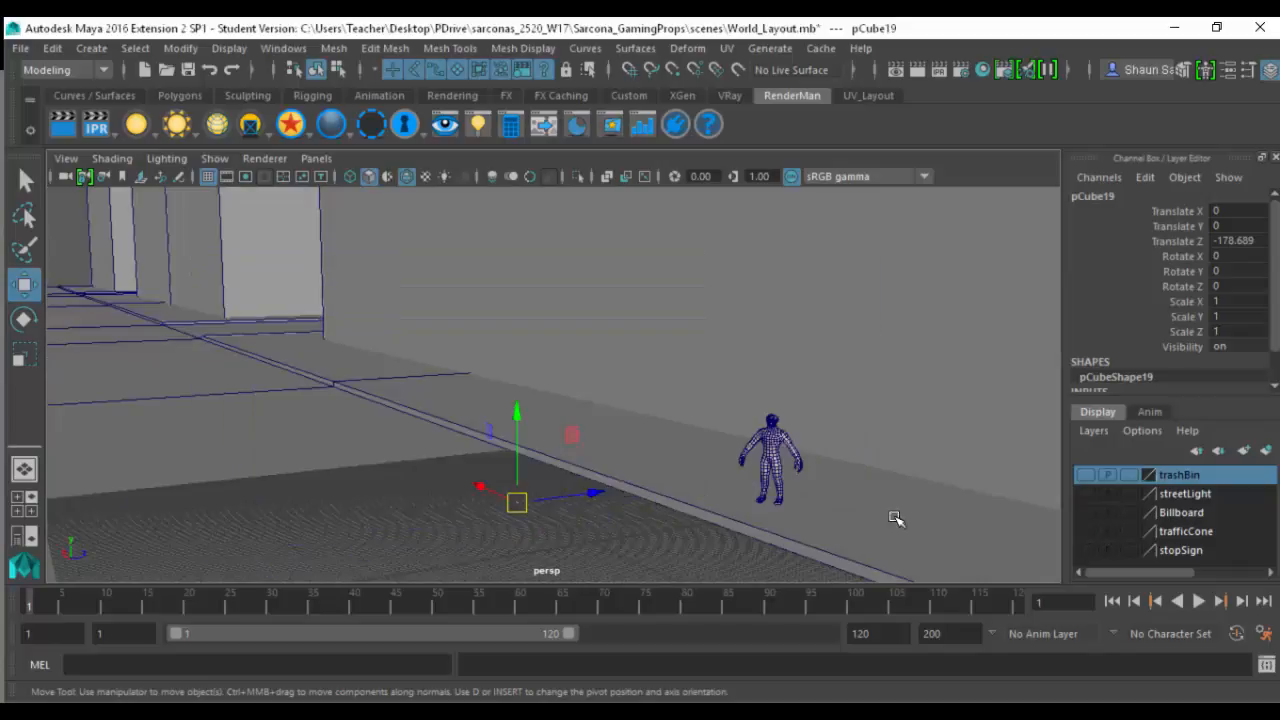
pyautogui.press('f')
pyautogui.keyDown('alt'); pyautogui.moveTo(600, 403); pyautogui.dragTo(678, 400); pyautogui.keyUp('alt')
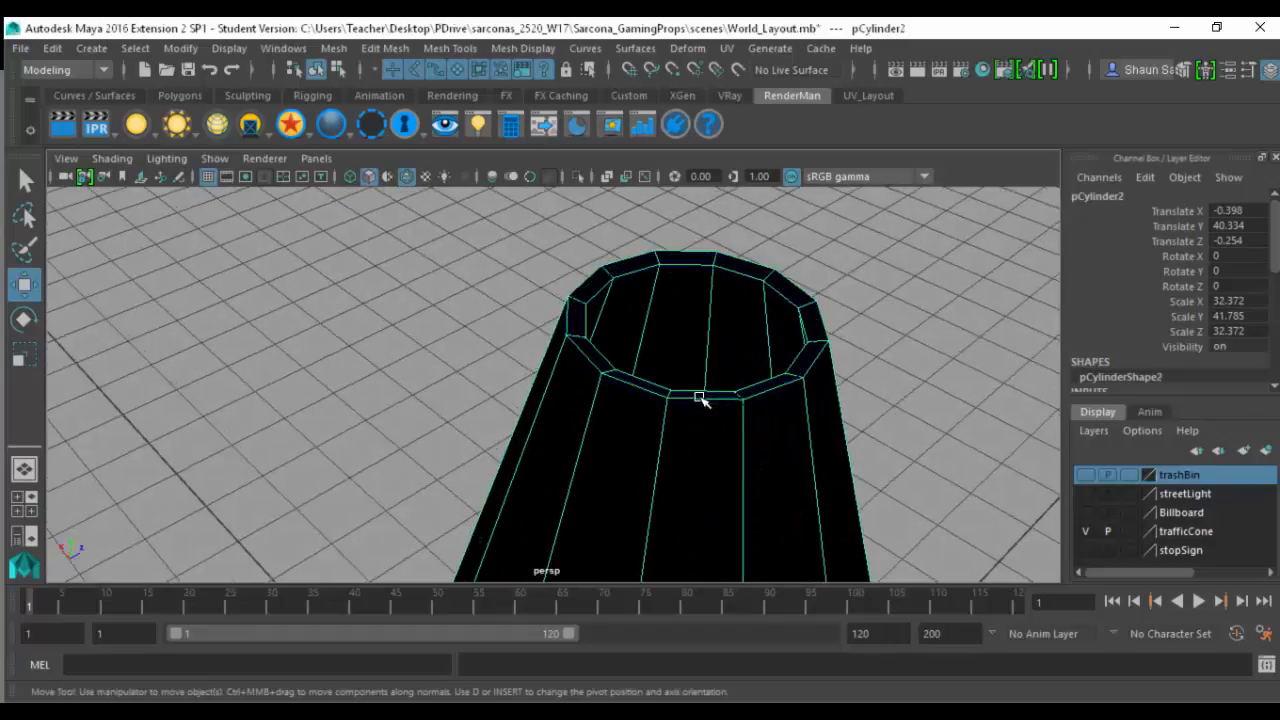
# - Isolate the traffic cone and examine its open top rim, tapered body and square base from several angles
pyautogui.click(578, 177)
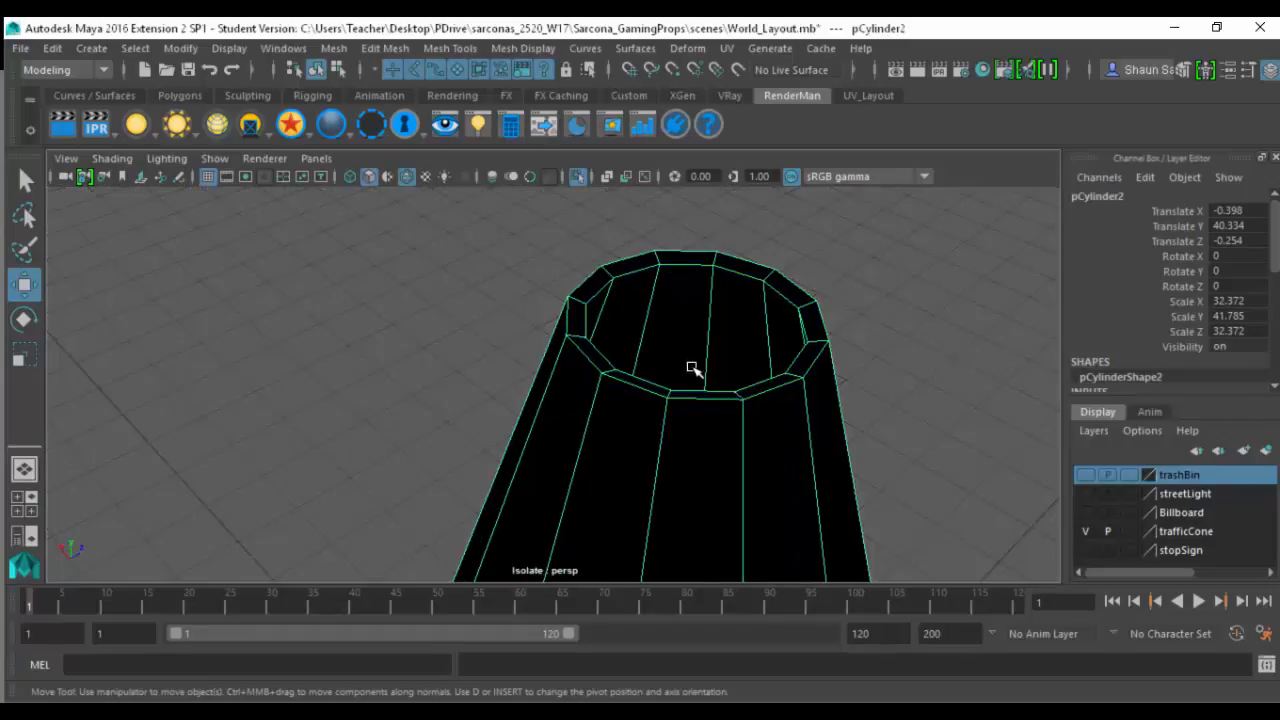
pyautogui.keyDown('alt'); pyautogui.moveTo(658, 160); pyautogui.dragTo(640, 92, button='middle'); pyautogui.keyUp('alt')
pyautogui.keyDown('alt'); pyautogui.moveTo(689, 403); pyautogui.dragTo(620, 397, button='right'); pyautogui.keyUp('alt')
pyautogui.keyDown('alt'); pyautogui.moveTo(620, 397); pyautogui.dragTo(605, 202, button='middle'); pyautogui.keyUp('alt')
pyautogui.keyDown('alt'); pyautogui.moveTo(515, 346); pyautogui.dragTo(472, 352, button='right'); pyautogui.keyUp('alt')
pyautogui.keyDown('alt'); pyautogui.moveTo(543, 417); pyautogui.dragTo(529, 245, button='middle'); pyautogui.keyUp('alt')
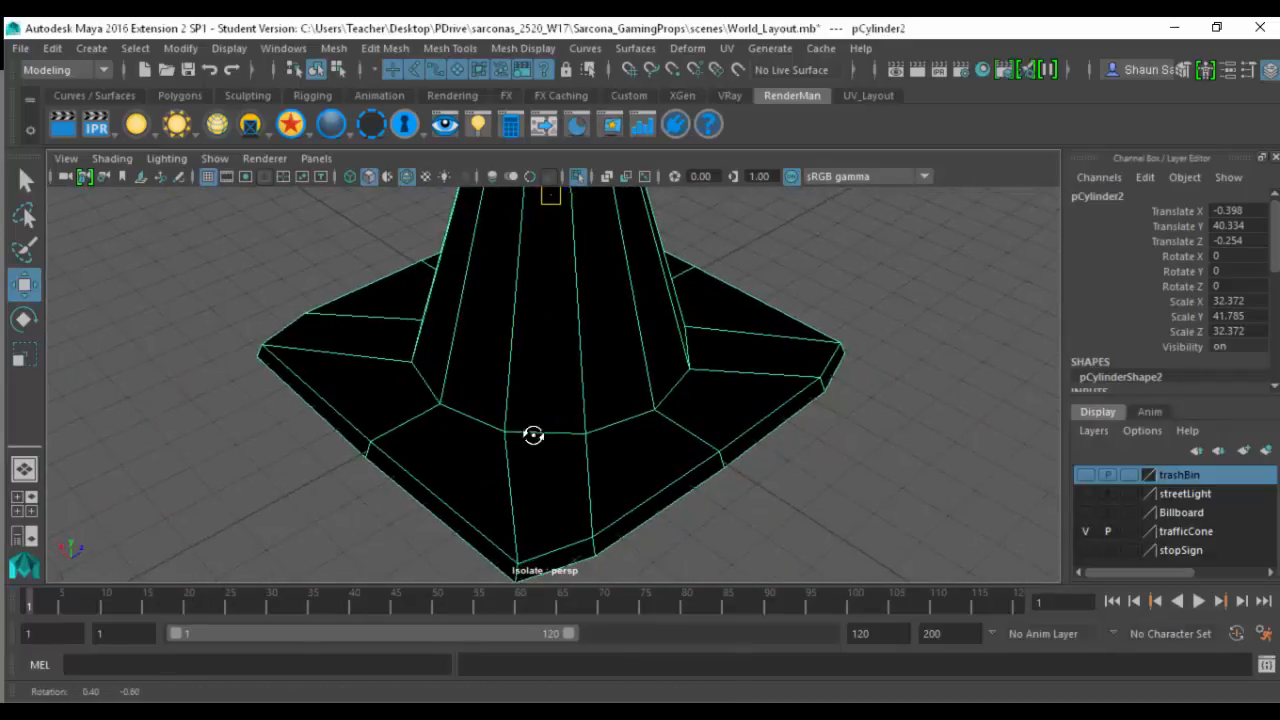
pyautogui.keyDown('alt'); pyautogui.moveTo(534, 435); pyautogui.dragTo(575, 532); pyautogui.keyUp('alt')
pyautogui.keyDown('alt'); pyautogui.moveTo(548, 292); pyautogui.dragTo(600, 416, button='middle'); pyautogui.keyUp('alt')
pyautogui.keyDown('alt'); pyautogui.moveTo(600, 416); pyautogui.dragTo(583, 363); pyautogui.keyUp('alt')
pyautogui.keyDown('alt'); pyautogui.moveTo(583, 363); pyautogui.dragTo(555, 421, button='right'); pyautogui.keyUp('alt')
pyautogui.keyDown('alt'); pyautogui.moveTo(555, 421); pyautogui.dragTo(517, 256); pyautogui.keyUp('alt')
pyautogui.keyDown('alt'); pyautogui.moveTo(662, 425); pyautogui.dragTo(706, 346); pyautogui.keyUp('alt')
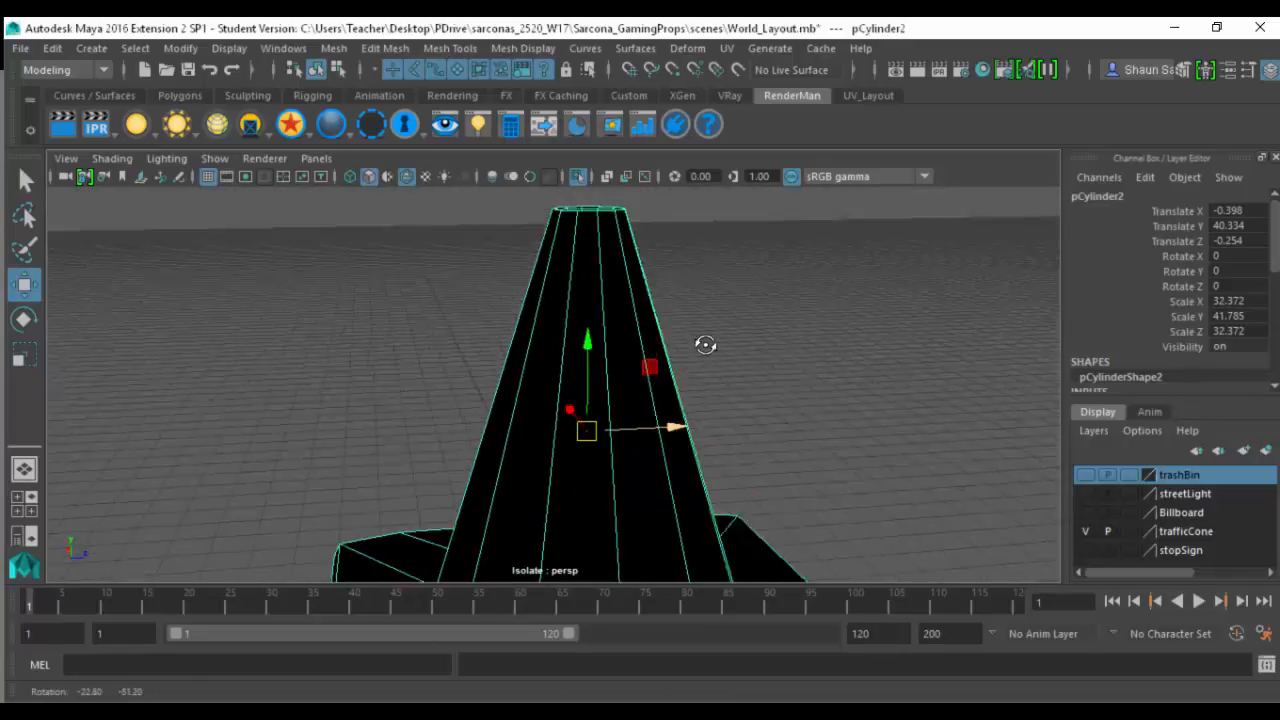
# - Switch from the trafficCone layer to the stopSign layer, end the isolation and frame the octagonal sign face
pyautogui.keyDown('alt'); pyautogui.moveTo(706, 346); pyautogui.dragTo(400, 309, button='right'); pyautogui.keyUp('alt')
pyautogui.keyDown('alt'); pyautogui.moveTo(523, 291); pyautogui.dragTo(521, 233, button='middle'); pyautogui.keyUp('alt')
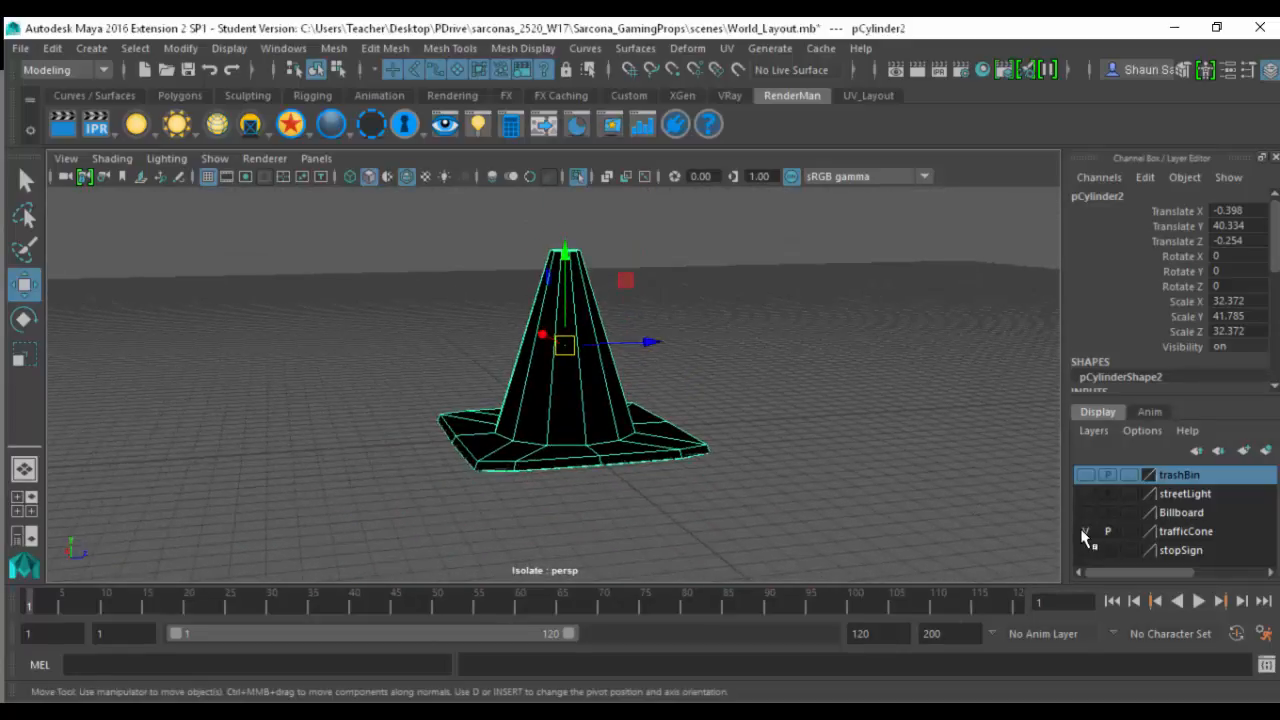
pyautogui.keyDown('alt'); pyautogui.moveTo(683, 346); pyautogui.dragTo(597, 430); pyautogui.keyUp('alt')
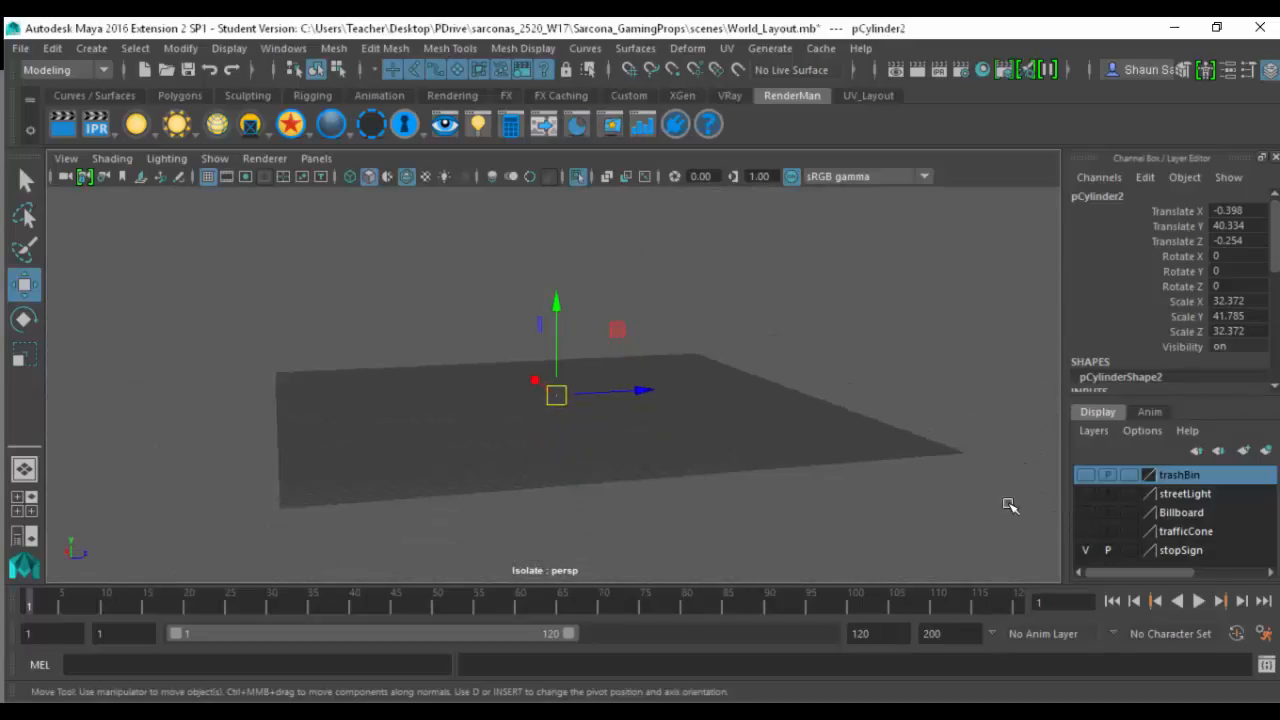
pyautogui.click(576, 177)
pyautogui.click(576, 177)
pyautogui.click(577, 177)
pyautogui.click(547, 346)
pyautogui.press('f')
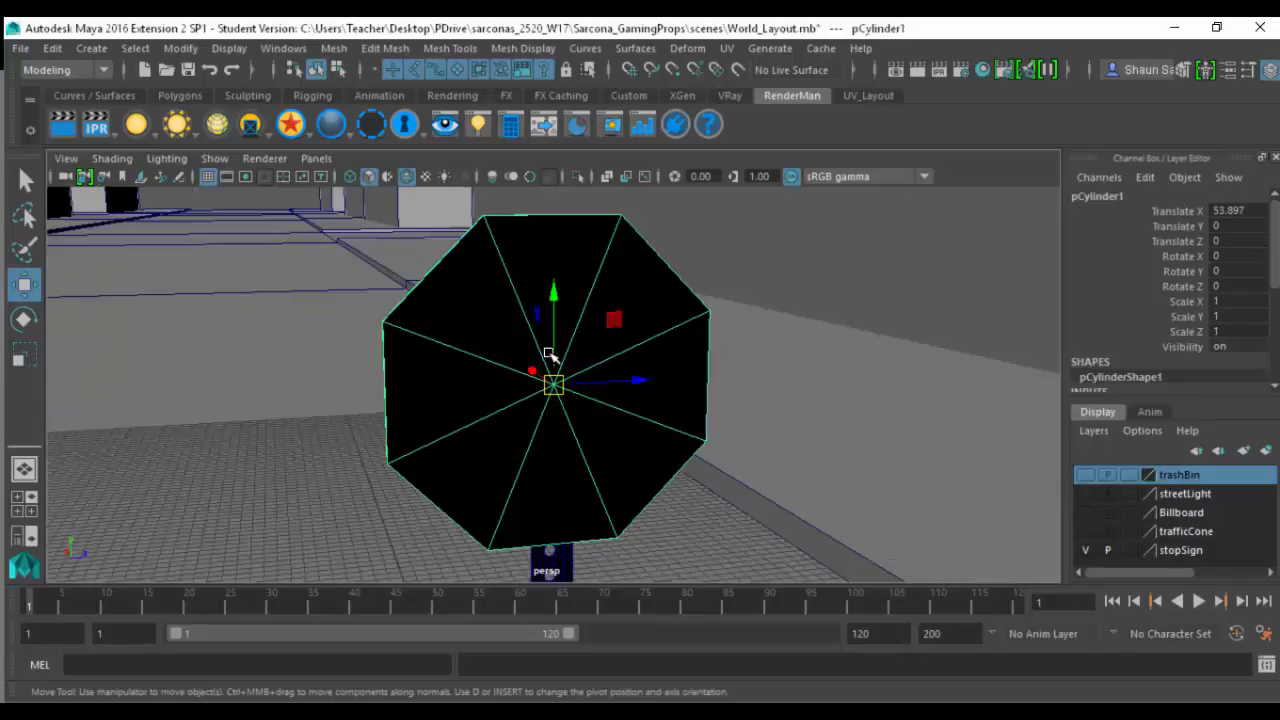
# - Examine the octagonal sign face and the perforated post beneath it, closing in on the post's holes
pyautogui.moveTo(545, 360)
pyautogui.keyDown('alt'); pyautogui.mouseDown()
pyautogui.moveTo(829, 357)
pyautogui.moveTo(563, 349)
pyautogui.mouseUp(); pyautogui.keyUp('alt')
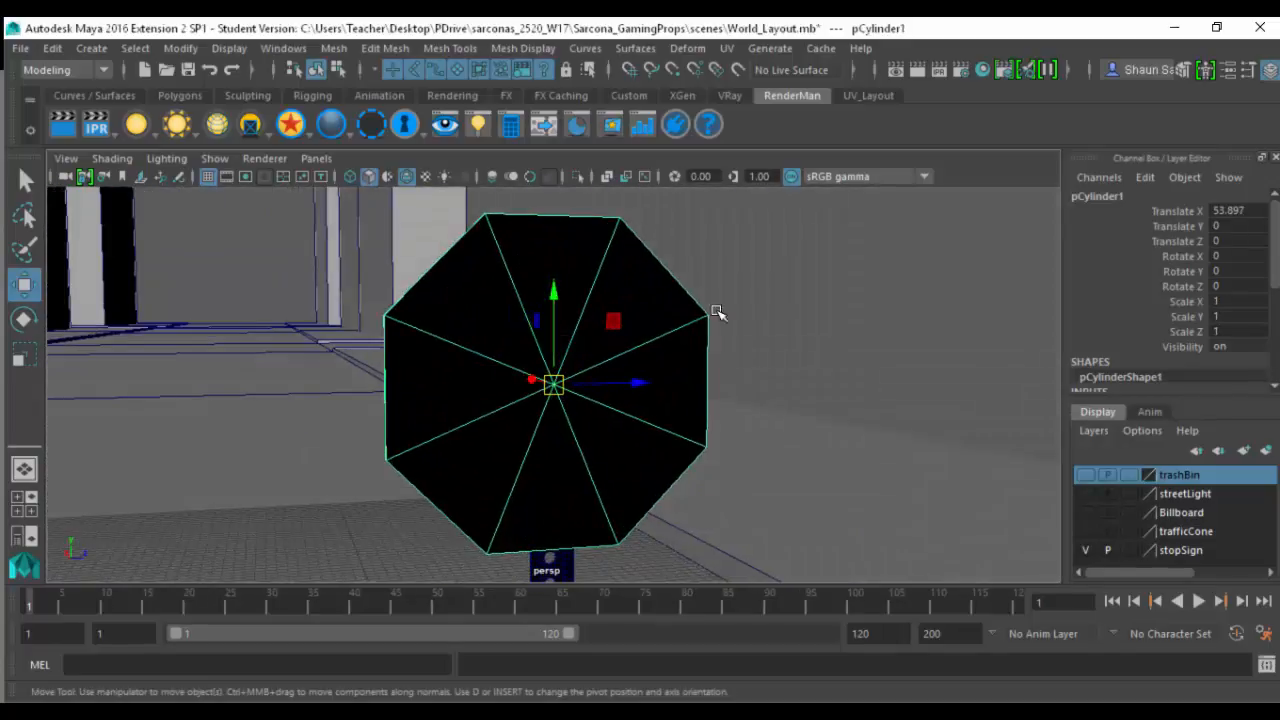
pyautogui.keyDown('alt'); pyautogui.moveTo(608, 424); pyautogui.dragTo(586, 186, button='middle'); pyautogui.keyUp('alt')
pyautogui.click(532, 392)
pyautogui.keyDown('alt'); pyautogui.moveTo(536, 393); pyautogui.dragTo(592, 339); pyautogui.keyUp('alt')
pyautogui.scroll(12, 642, 392)
pyautogui.moveTo(592, 339); pyautogui.dragTo(577, 231, button='right')
# - Duplicate the block of post faces surrounding one octagonal hole, including the side flanges
pyautogui.keyDown('alt'); pyautogui.moveTo(599, 283); pyautogui.dragTo(534, 320); pyautogui.keyUp('alt')
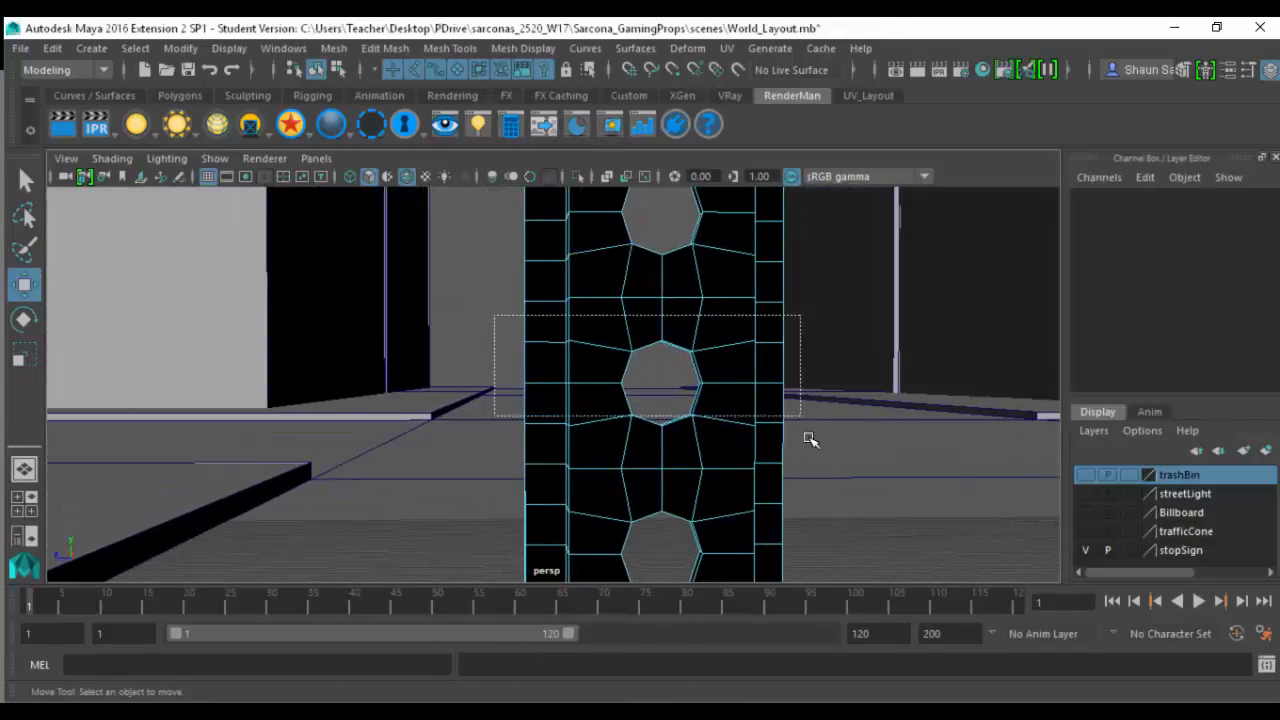
pyautogui.moveTo(810, 440); pyautogui.dragTo(816, 458)
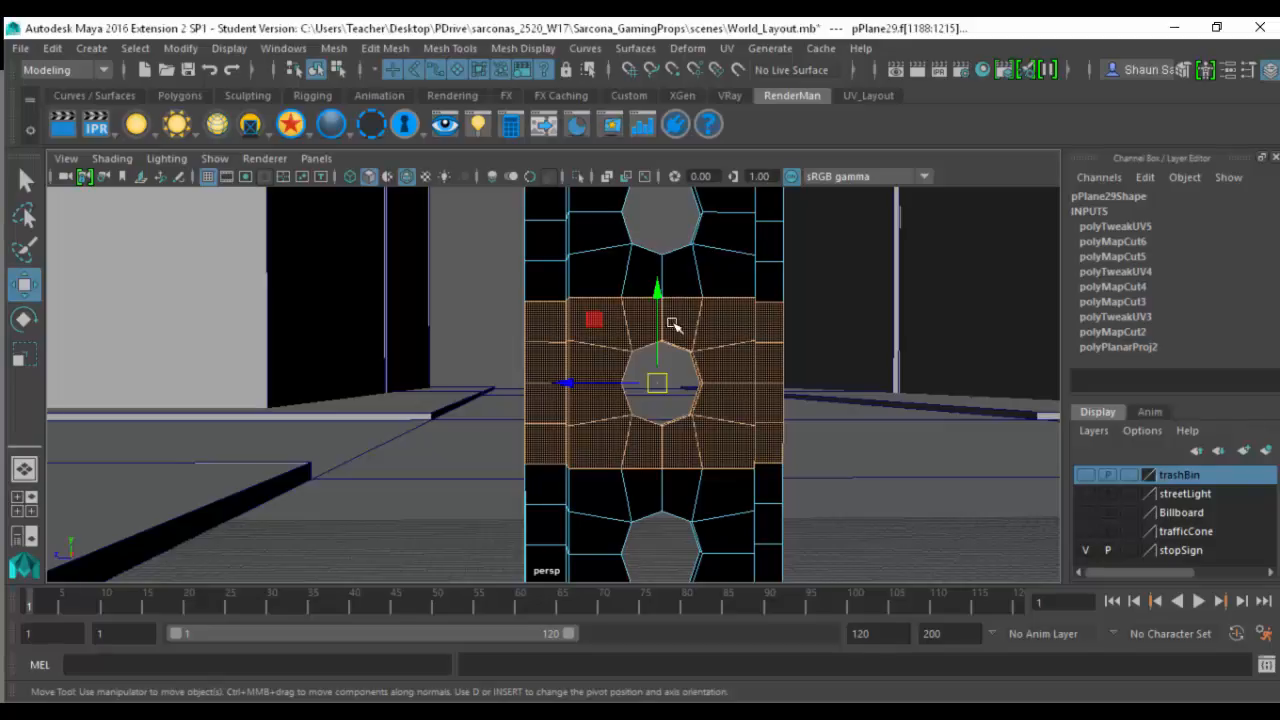
pyautogui.click(398, 48)
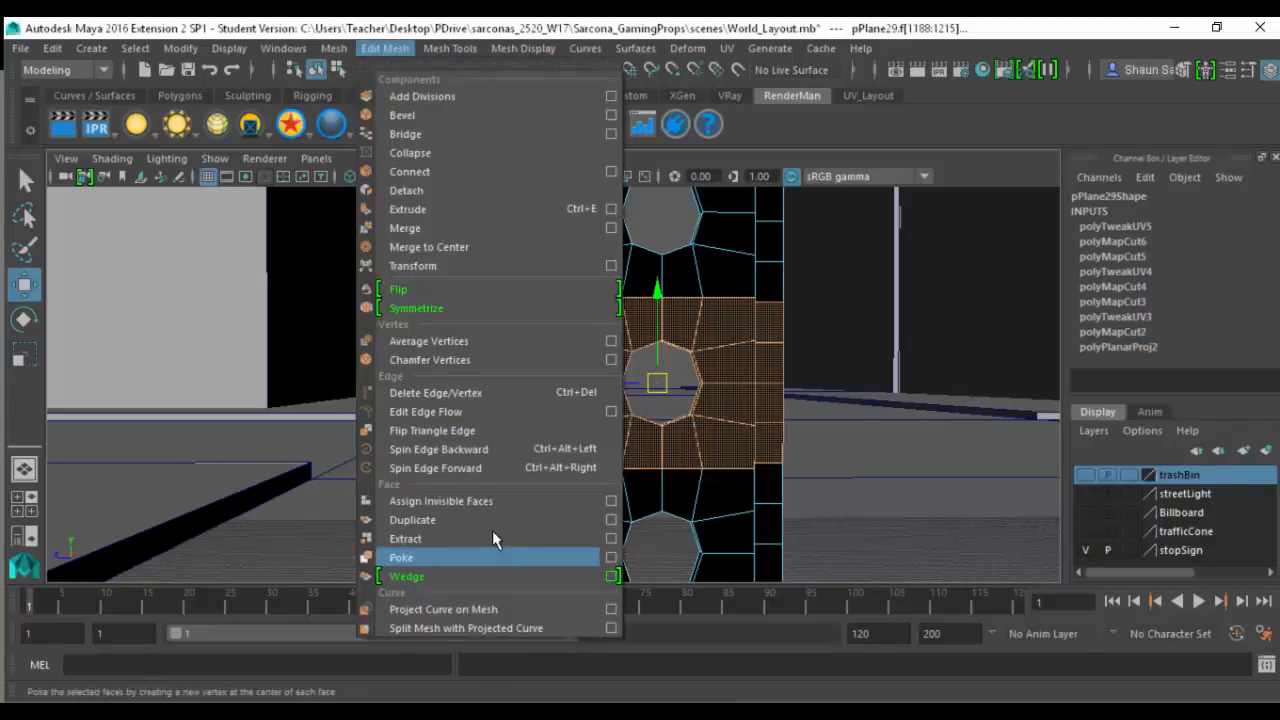
pyautogui.click(523, 520)
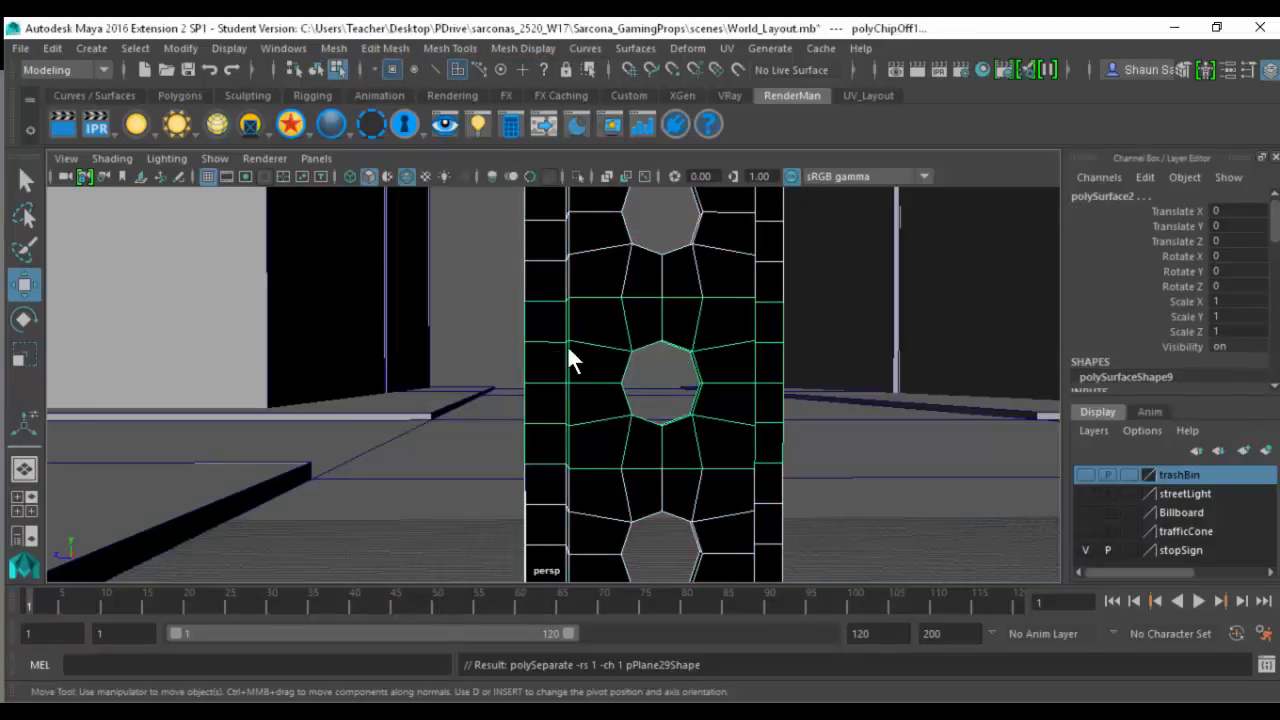
# - Center the pivot of the duplicated post section and move it clear of the post to Translate X -28.285
pyautogui.moveTo(568, 347); pyautogui.dragTo(607, 325, button='right')
pyautogui.click(573, 346)
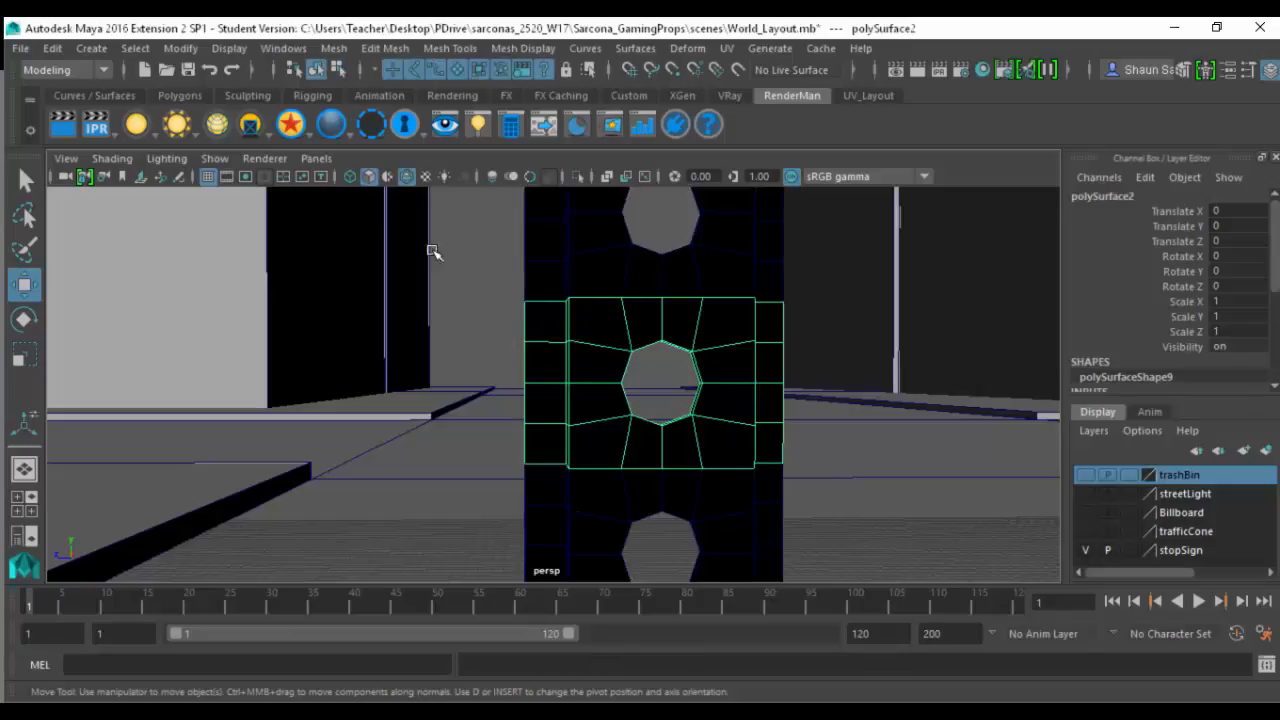
pyautogui.click(180, 48)
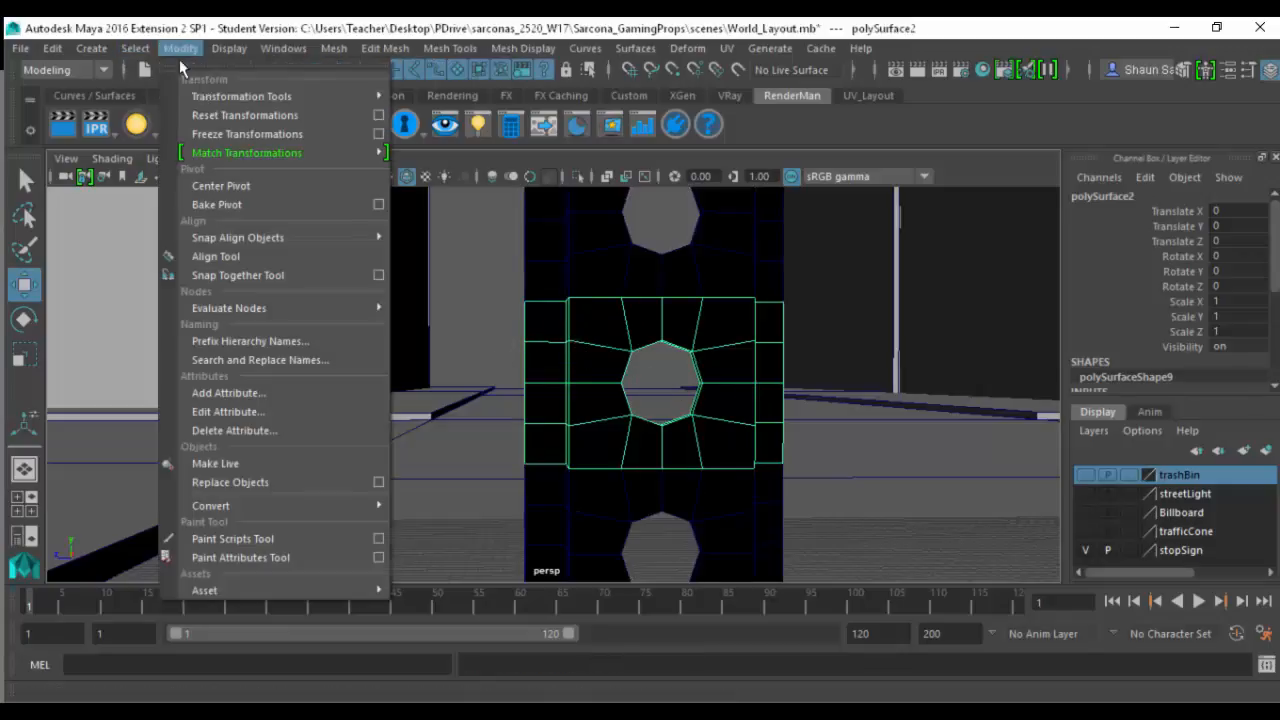
pyautogui.click(262, 186)
pyautogui.moveTo(566, 380); pyautogui.dragTo(240, 345)
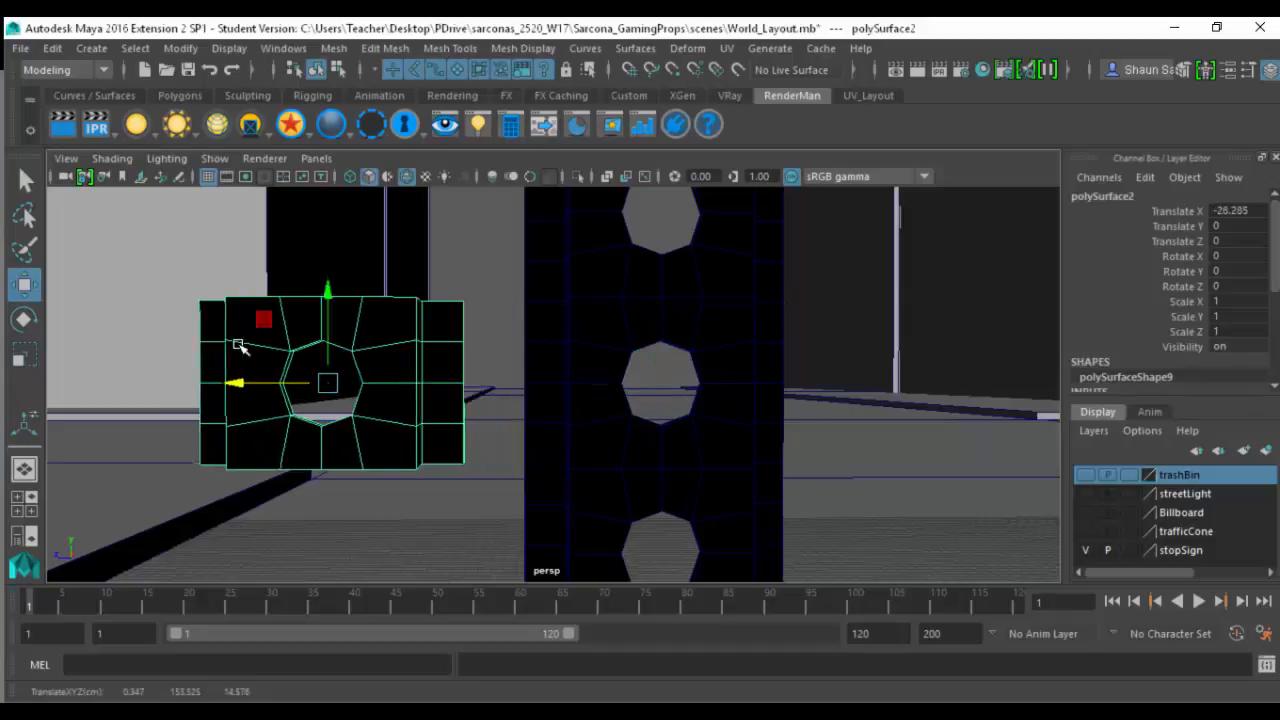
# - Frame the duplicated section and delete the rear face strip on each of its two outer flanges
pyautogui.press('f')
pyautogui.keyDown('alt'); pyautogui.moveTo(394, 400); pyautogui.dragTo(364, 420); pyautogui.keyUp('alt')
pyautogui.hotkey('ctrl', 'F11')
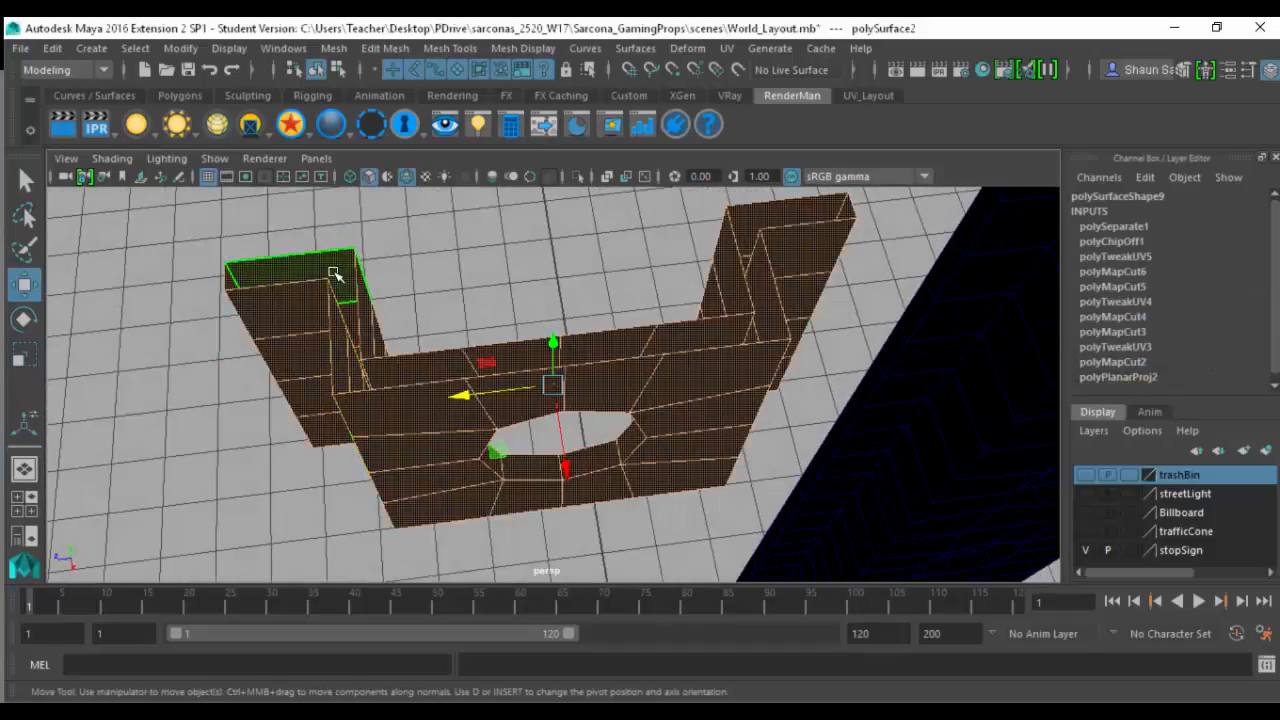
pyautogui.click(335, 274)
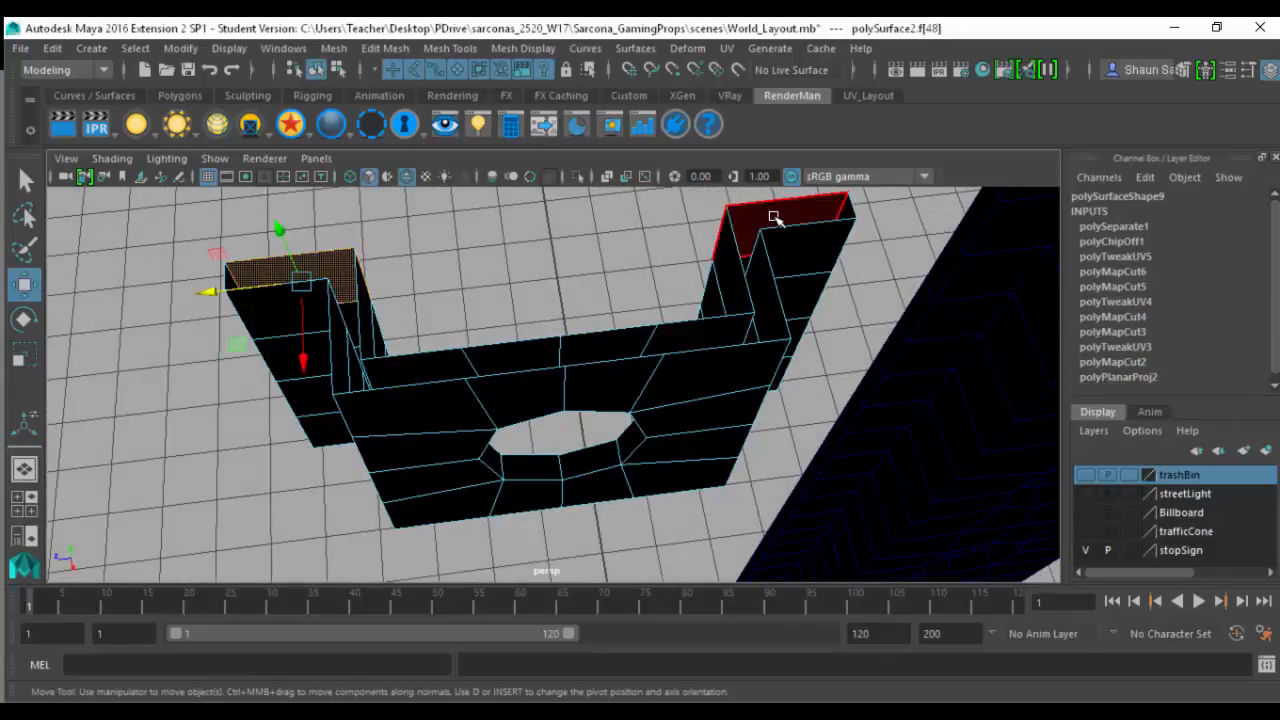
pyautogui.keyDown('alt'); pyautogui.moveTo(443, 283); pyautogui.dragTo(818, 332); pyautogui.keyUp('alt')
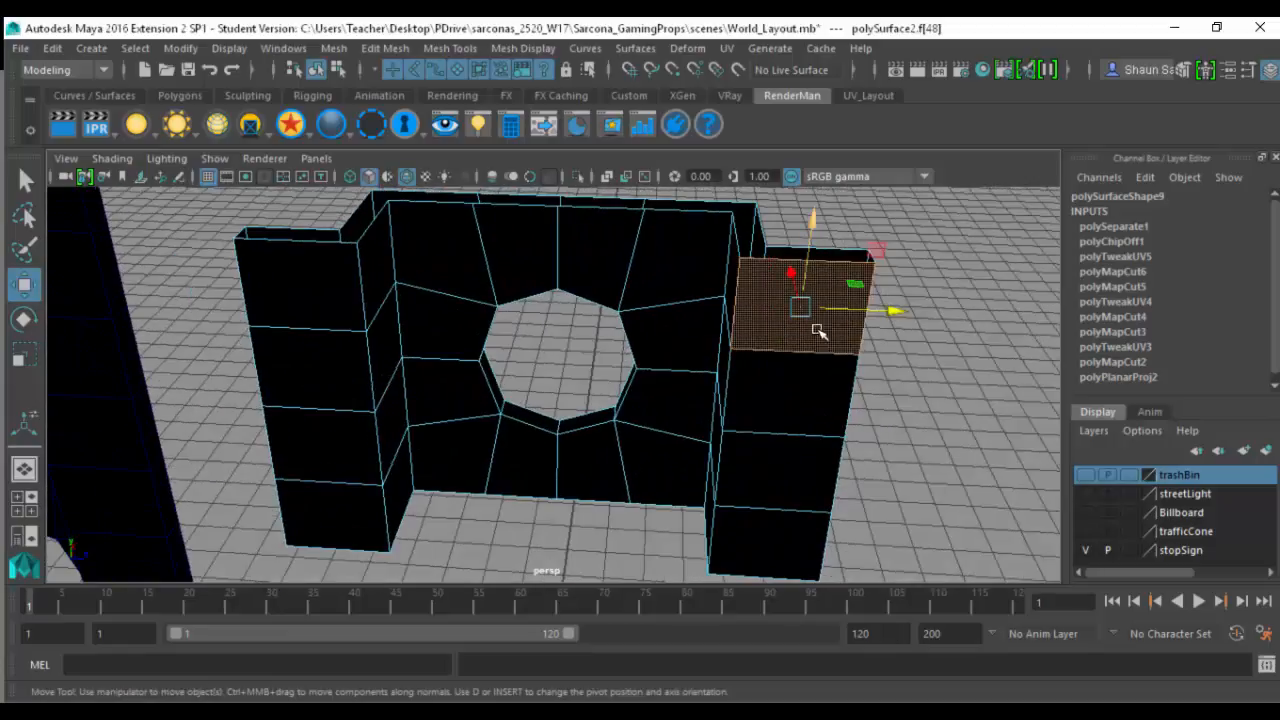
pyautogui.doubleClick(813, 384)
pyautogui.press('Delete')
pyautogui.click(340, 300)
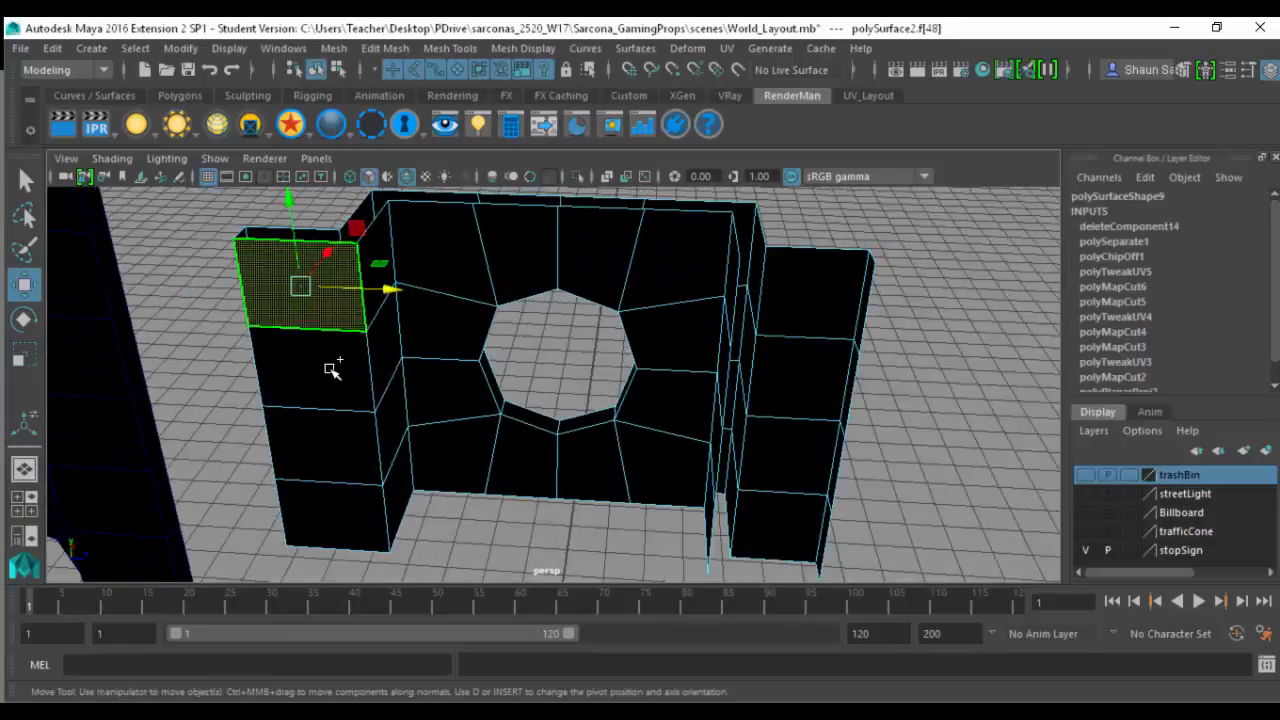
pyautogui.doubleClick(335, 366)
pyautogui.press('Delete')
pyautogui.doubleClick(376, 285)
pyautogui.press('Delete')
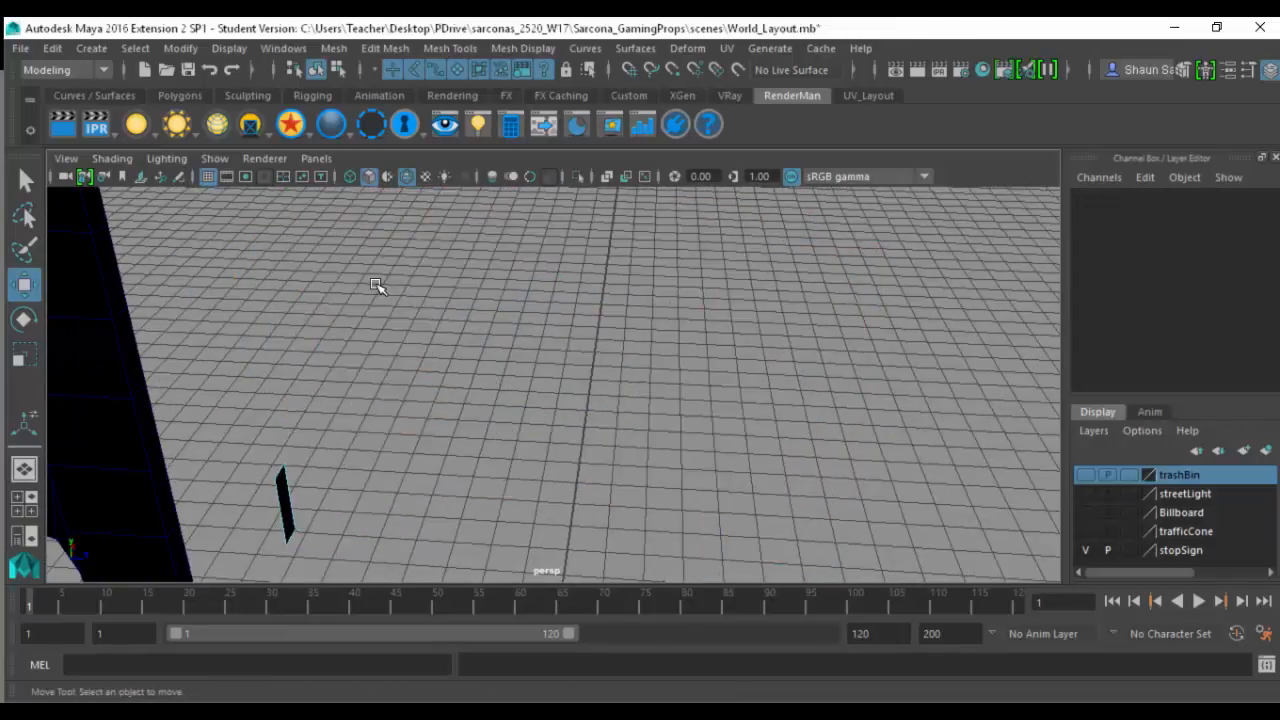
pyautogui.hotkey('ctrl', 'z')
# - Delete the faces lining the octagonal hole and the doubled wall layer around it, leaving the section single-sided
pyautogui.click(384, 296)
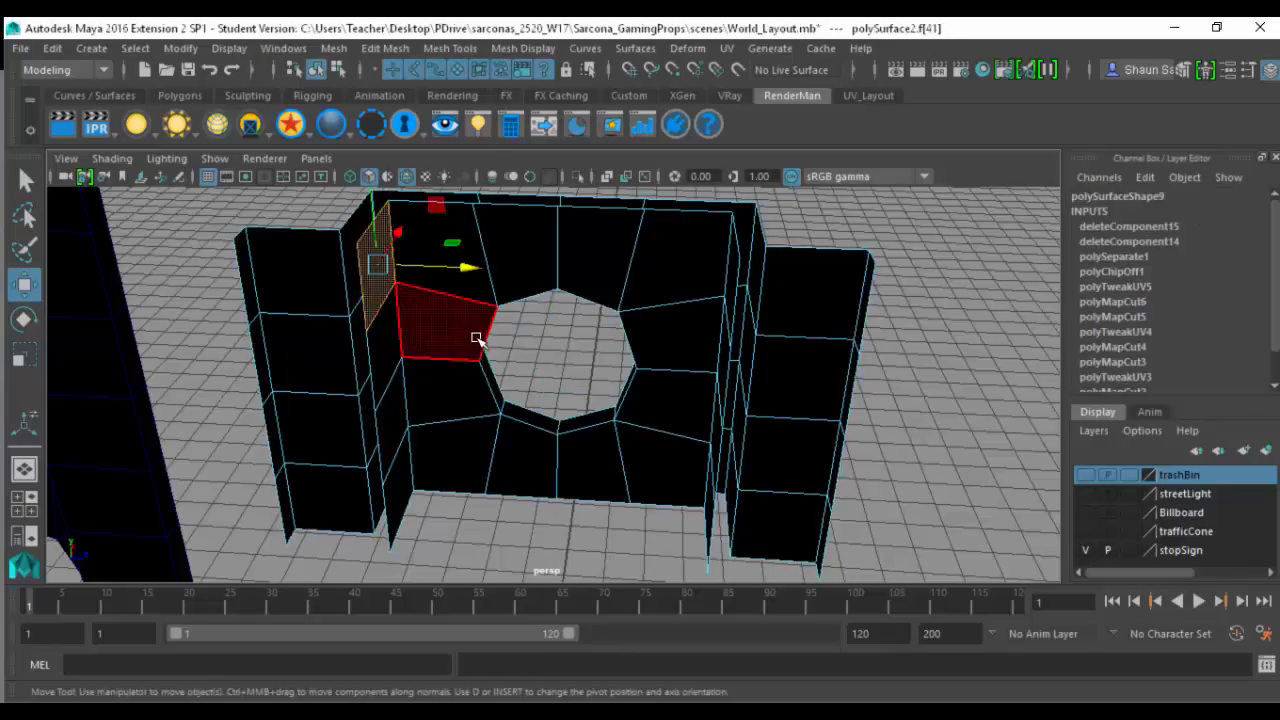
pyautogui.keyDown('alt'); pyautogui.moveTo(477, 337); pyautogui.dragTo(434, 327); pyautogui.keyUp('alt')
pyautogui.doubleClick(512, 320)
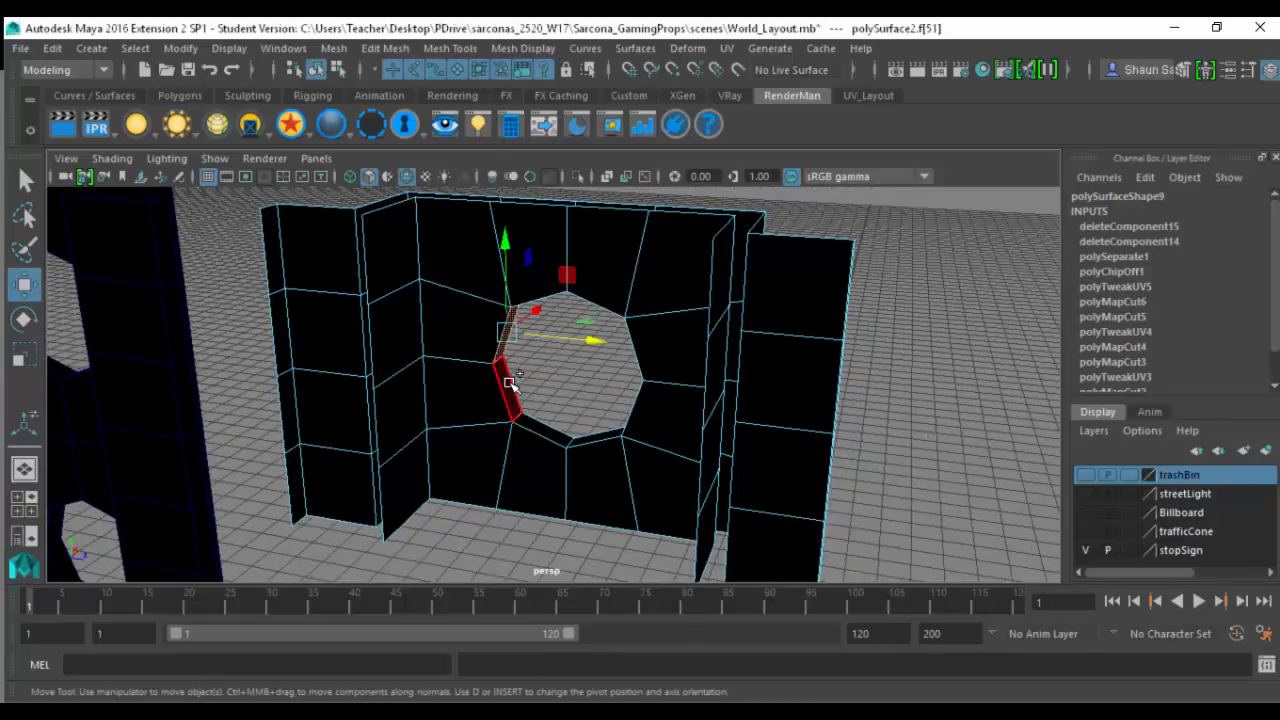
pyautogui.press('Delete')
pyautogui.doubleClick(491, 276)
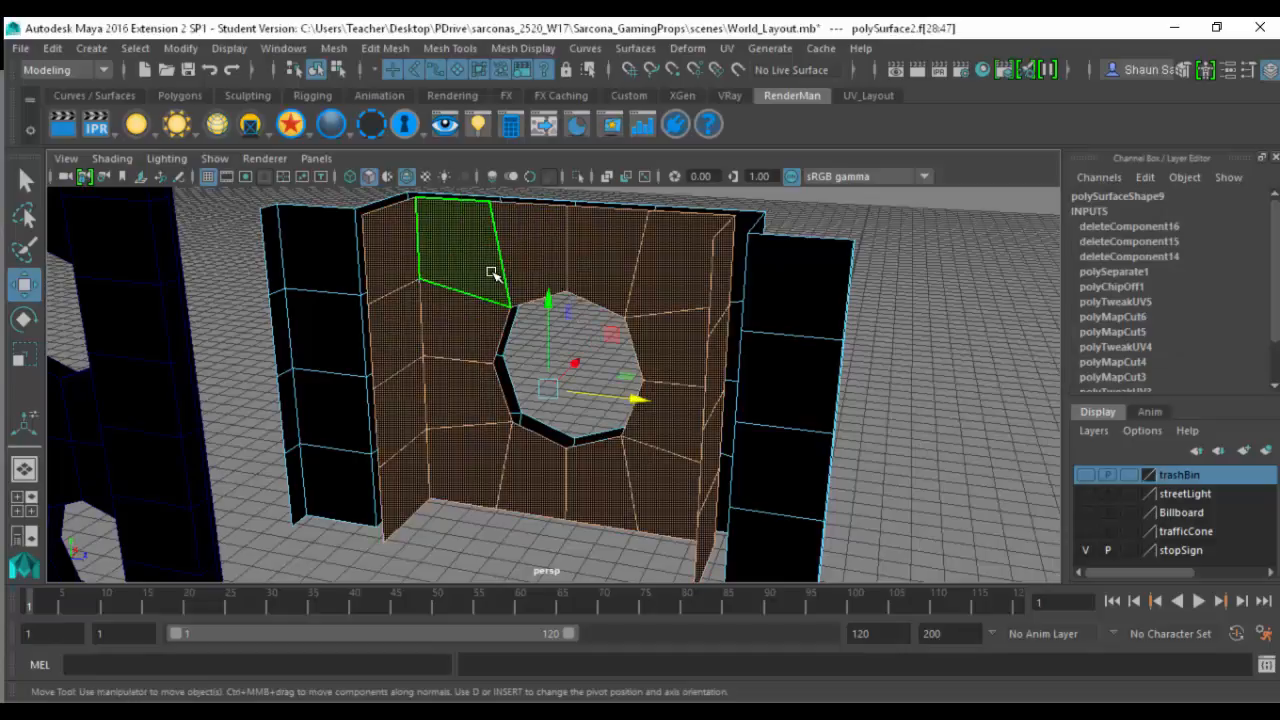
pyautogui.press('Delete')
pyautogui.moveTo(477, 268); pyautogui.dragTo(477, 270, button='right')
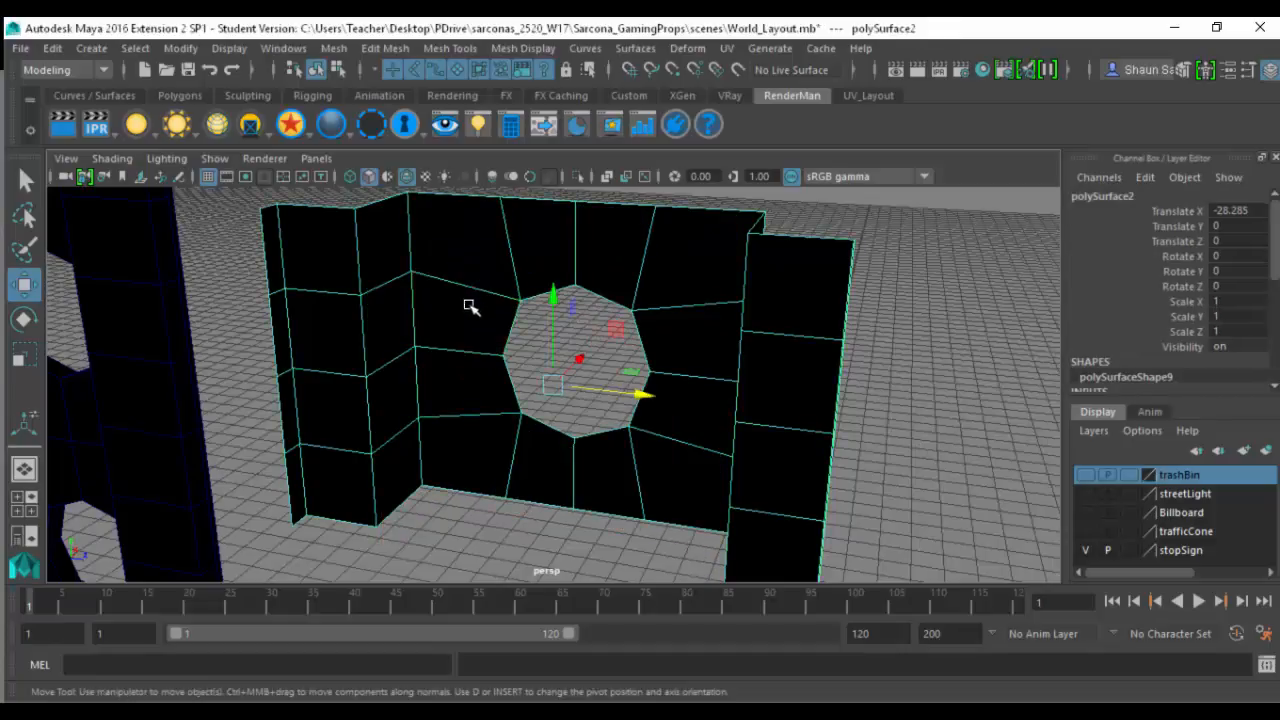
pyautogui.keyDown('alt'); pyautogui.moveTo(471, 306); pyautogui.dragTo(481, 346); pyautogui.keyUp('alt')
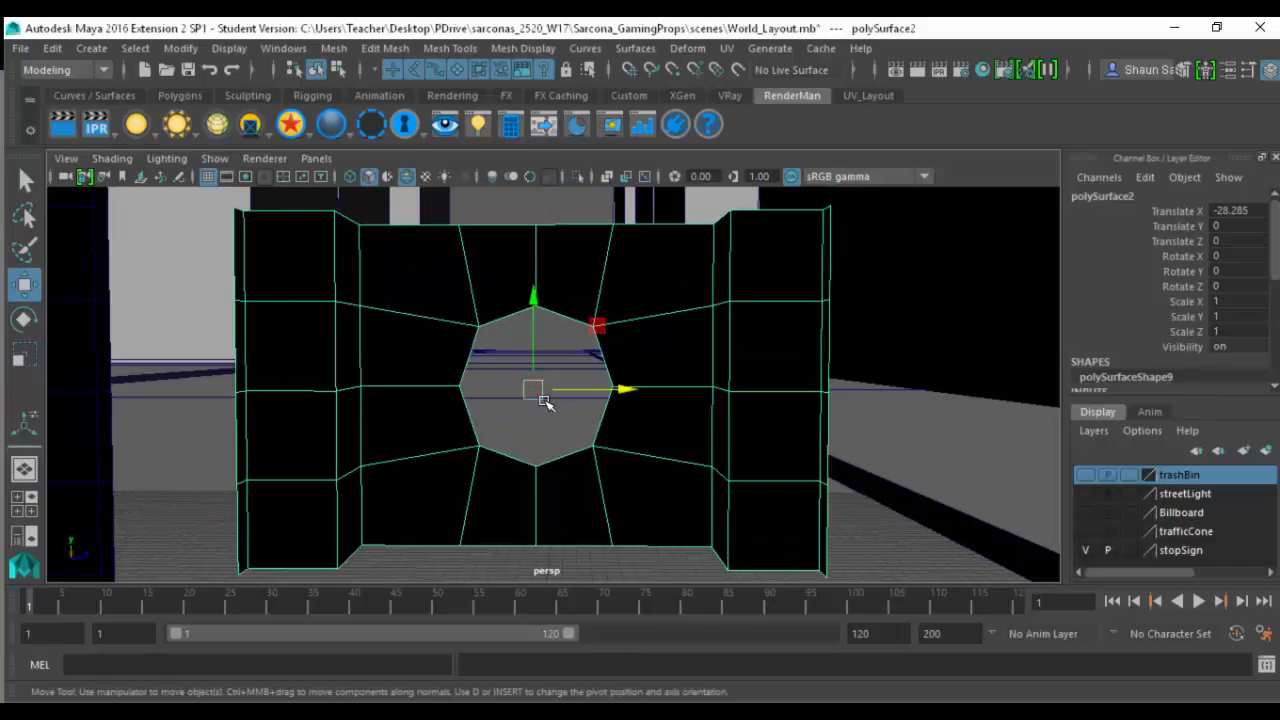
# - Create a polygon plane, place it at the top vertex of the section's hole and scale it uniformly to 12.204
pyautogui.click(88, 50)
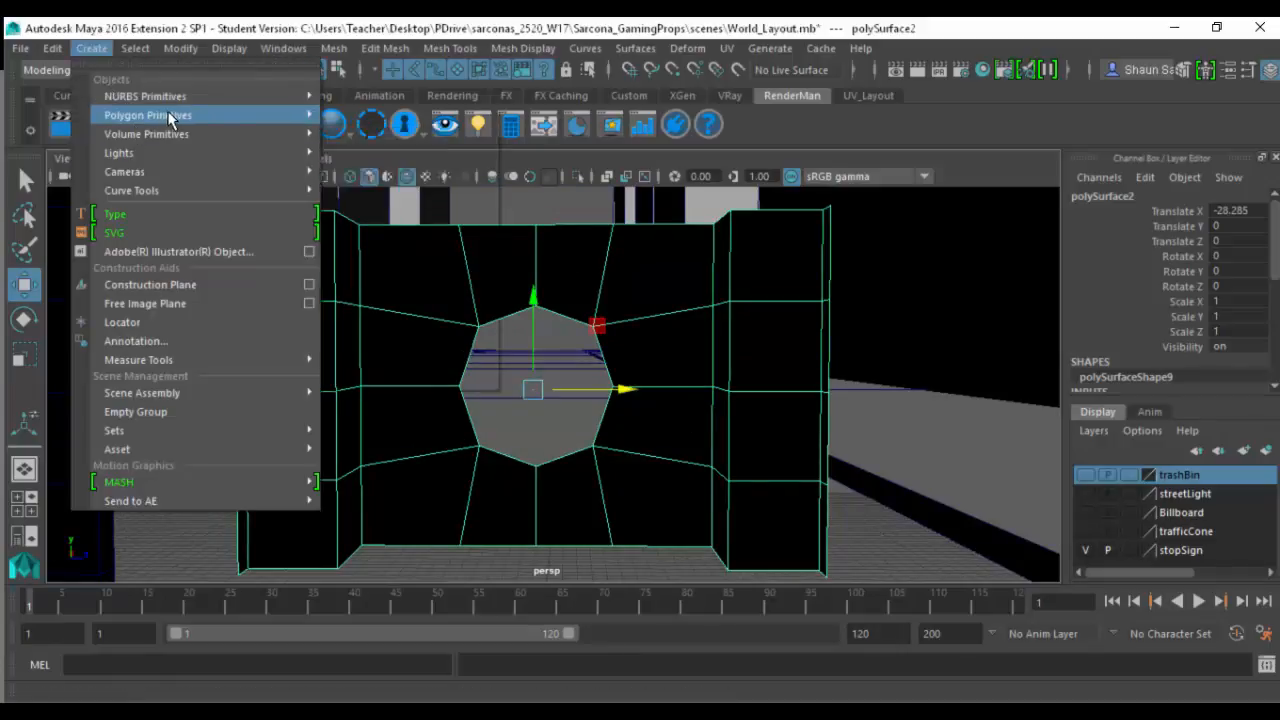
pyautogui.moveTo(250, 115)
pyautogui.click(403, 207)
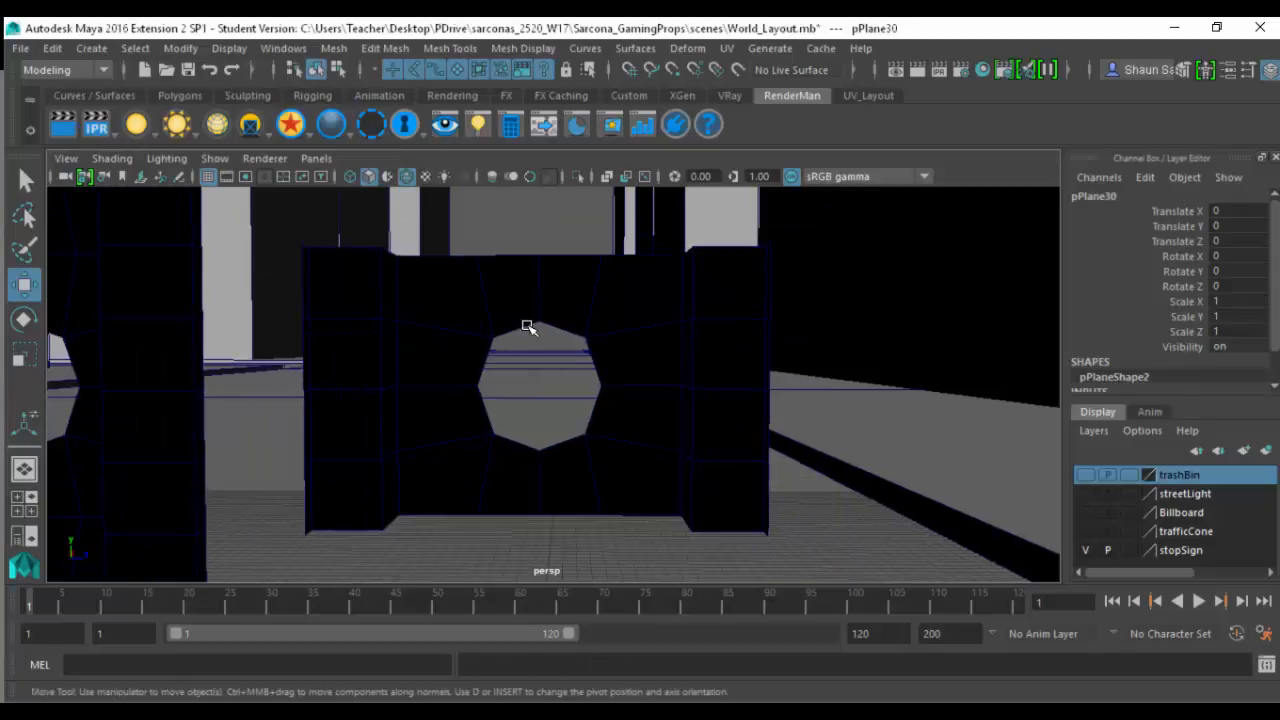
pyautogui.click(550, 325)
pyautogui.press('r')
pyautogui.moveTo(540, 322); pyautogui.dragTo(800, 318)
# - Stand the plane upright with Rotate Z -90 and lower it beneath the section to Translate Y 143.052
pyautogui.press('e')
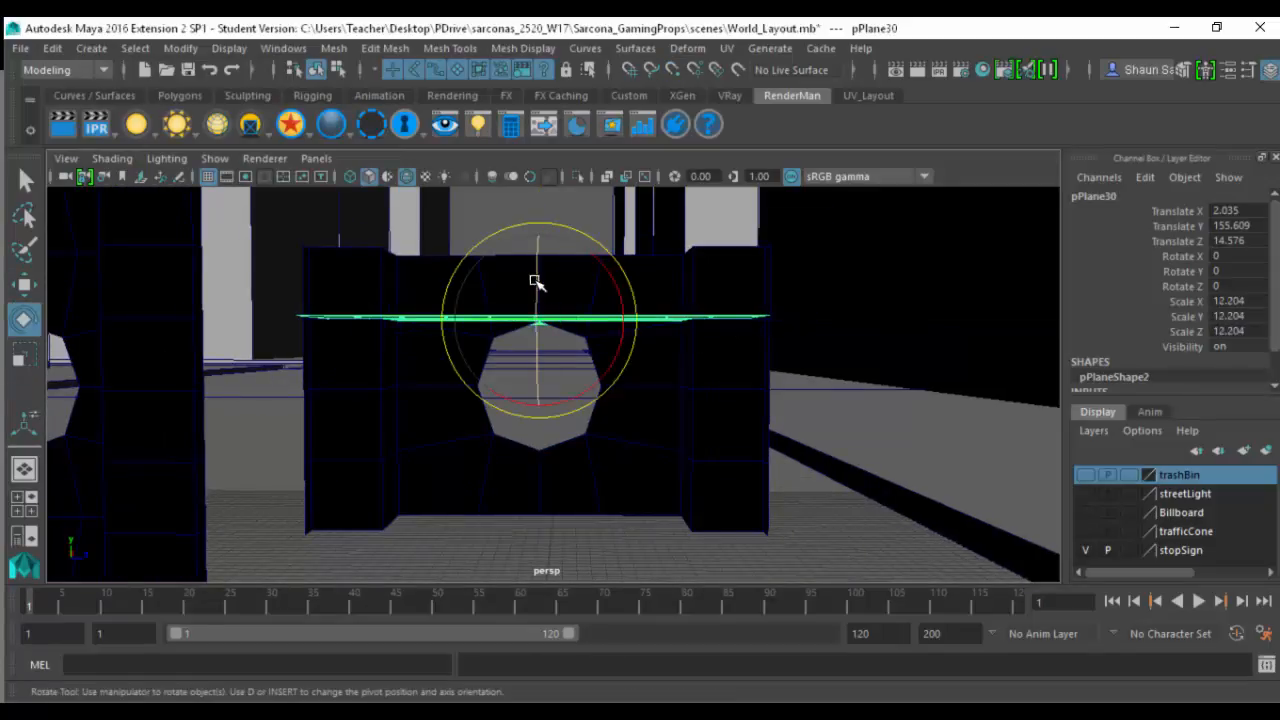
pyautogui.moveTo(535, 281); pyautogui.dragTo(535, 404)
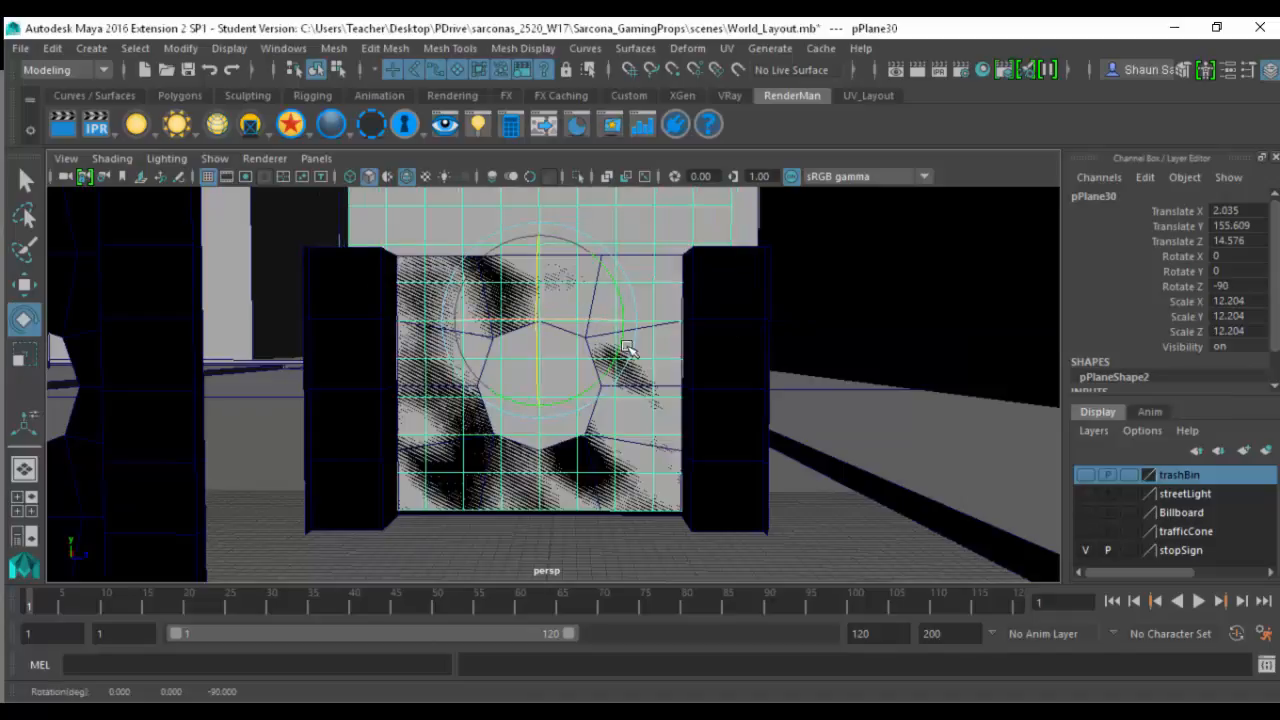
pyautogui.press('w')
pyautogui.scroll(-5, 697, 365)
pyautogui.moveTo(540, 266); pyautogui.dragTo(541, 473)
pyautogui.keyDown('alt'); pyautogui.moveTo(537, 431); pyautogui.dragTo(506, 350, button='middle'); pyautogui.keyUp('alt')
pyautogui.keyDown('alt'); pyautogui.moveTo(506, 361); pyautogui.dragTo(508, 374); pyautogui.keyUp('alt')
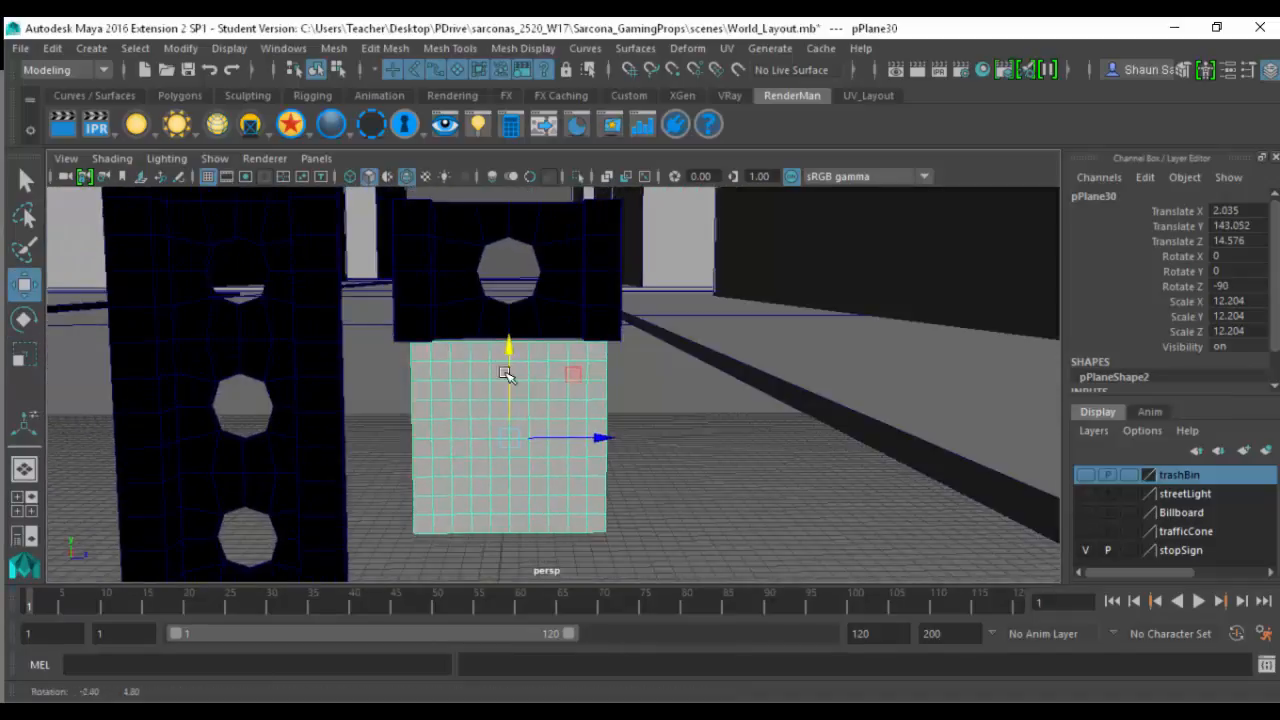
# - Set the plane's Subdivisions Width and Subdivisions Height to 4
pyautogui.scroll(-2, 1172, 310)
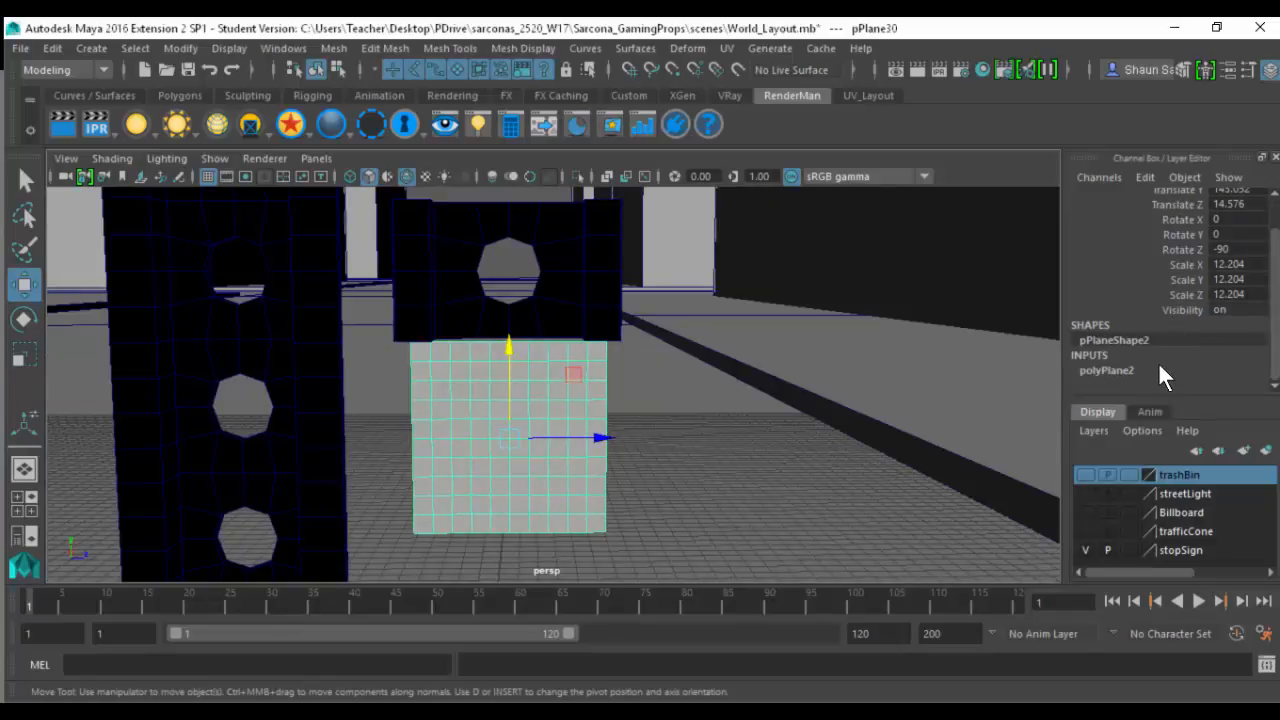
pyautogui.click(1158, 363)
pyautogui.scroll(-3, 1163, 342)
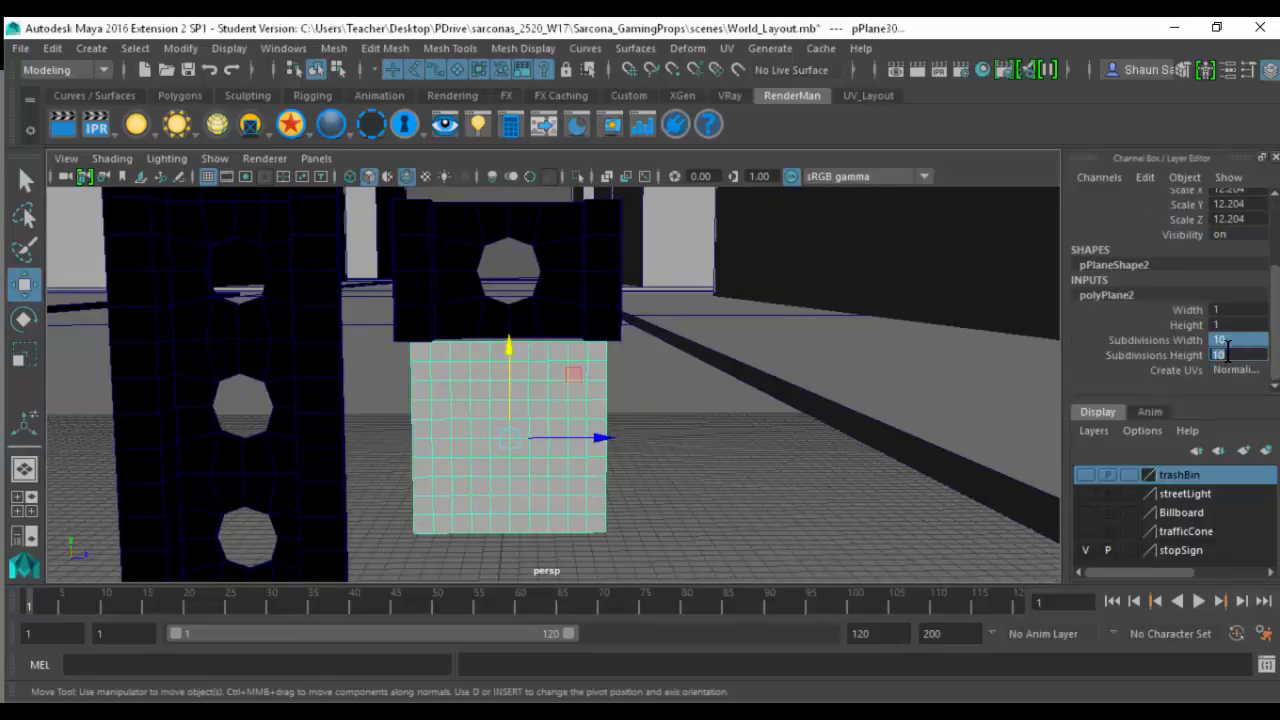
pyautogui.press('Return')
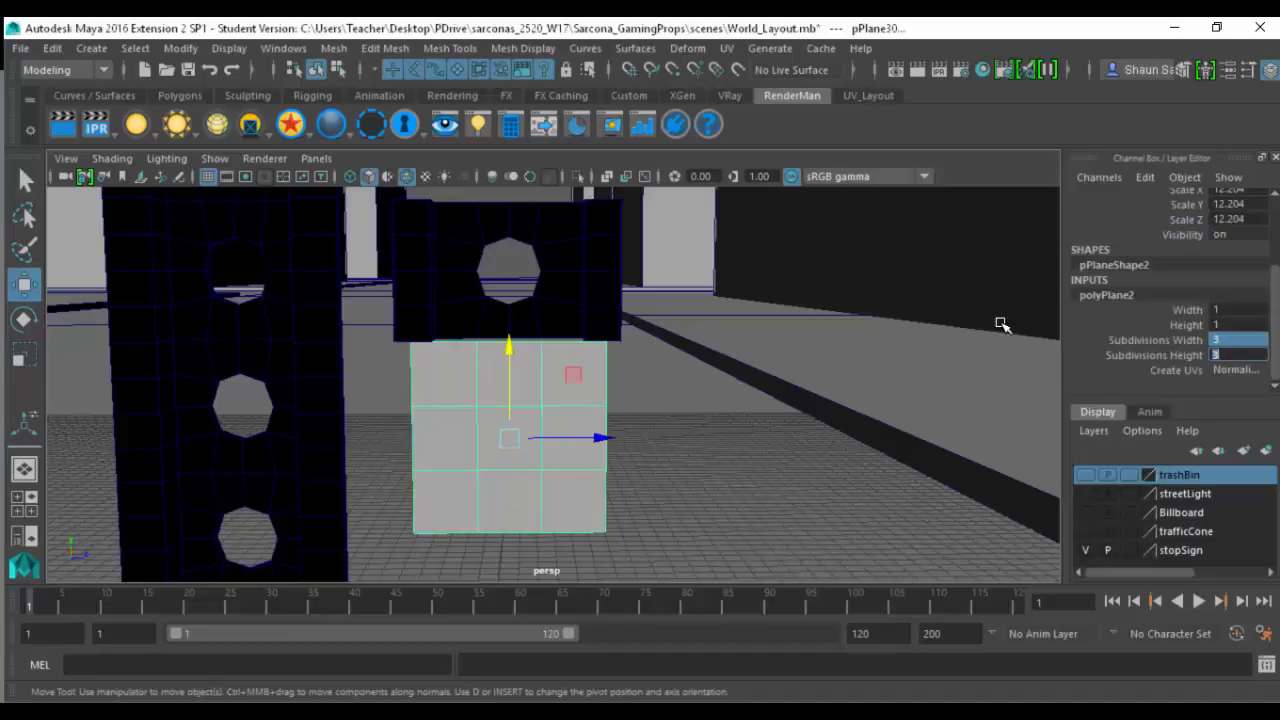
pyautogui.write('4')
pyautogui.press('Return')
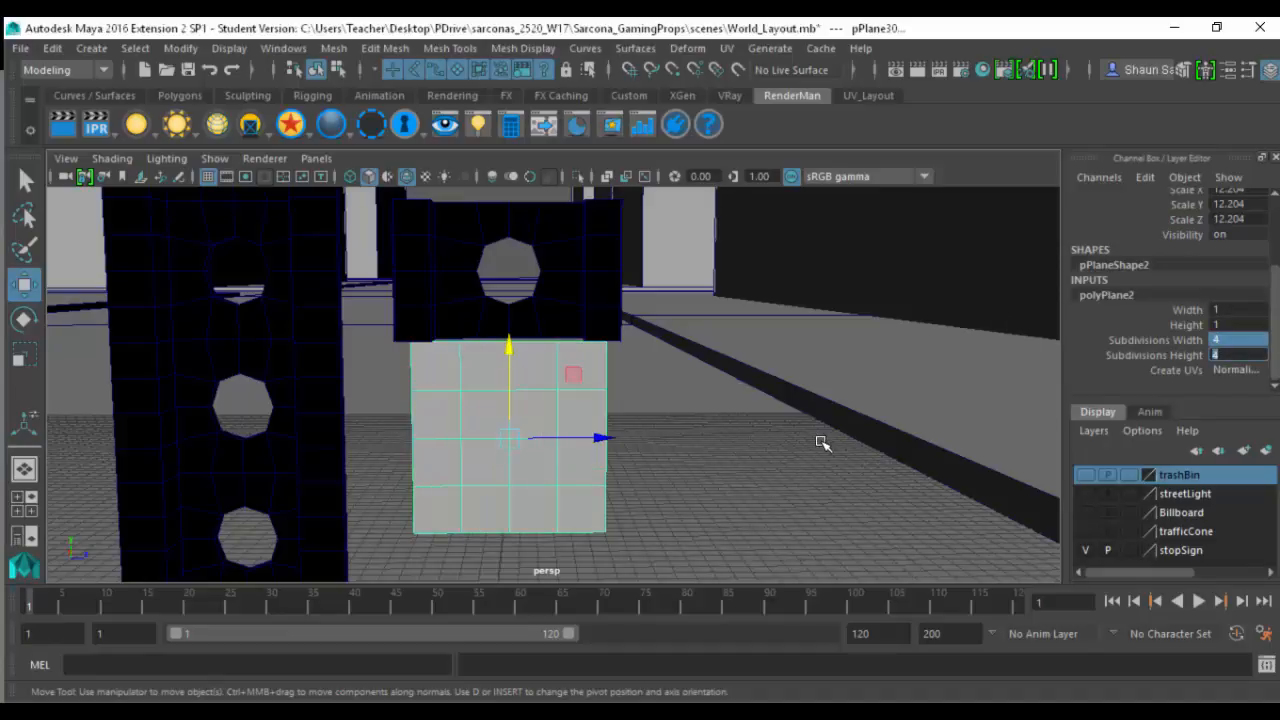
# - Scale the plane's four diagonal inner vertices toward its center so the middle edges form an octagon
pyautogui.scroll(3, 634, 387)
pyautogui.scroll(3, 651, 374)
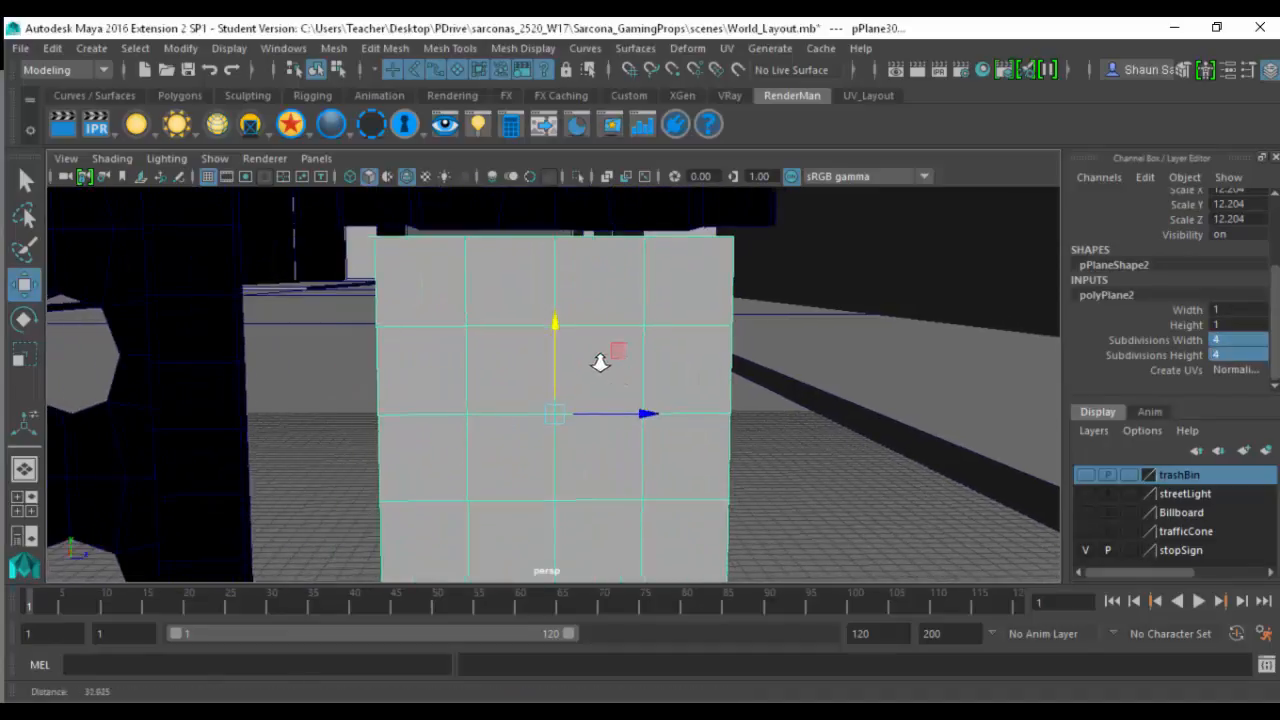
pyautogui.keyDown('alt'); pyautogui.moveTo(548, 356); pyautogui.dragTo(575, 382); pyautogui.keyUp('alt')
pyautogui.moveTo(531, 379); pyautogui.dragTo(462, 342, button='right')
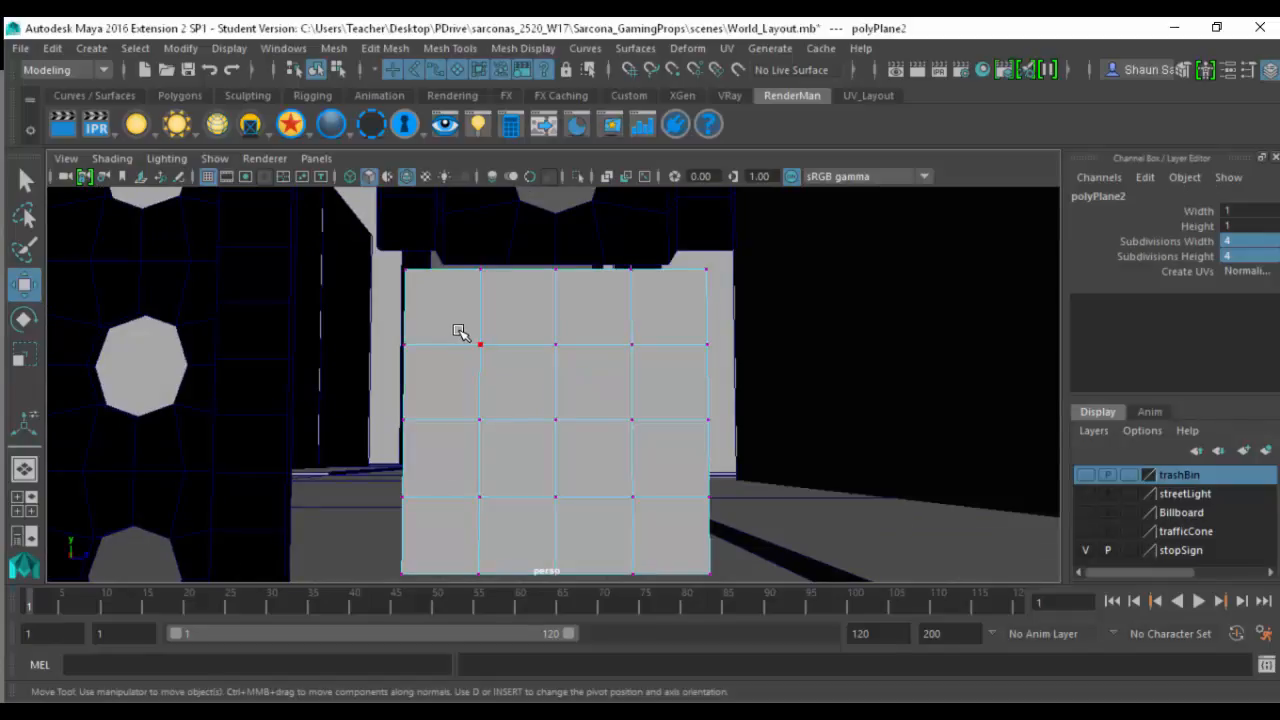
pyautogui.click(482, 345)
pyautogui.click(634, 350)
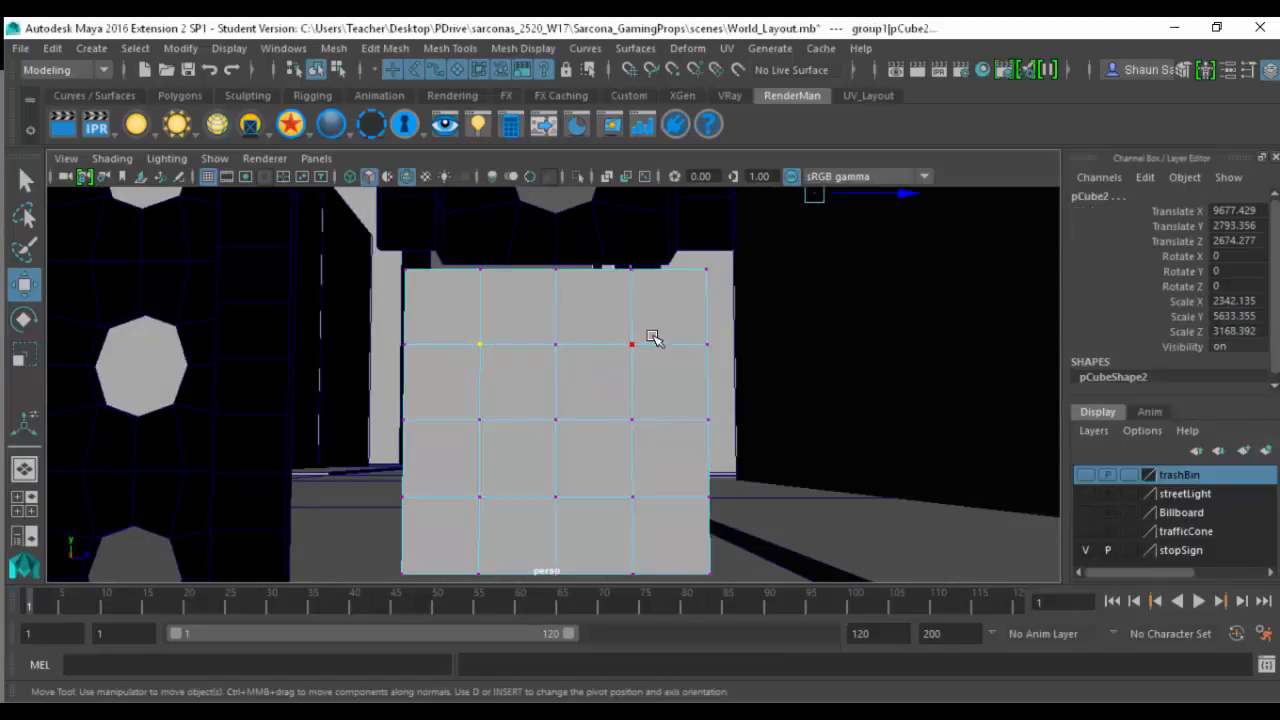
pyautogui.hotkey('ctrl', 'z')
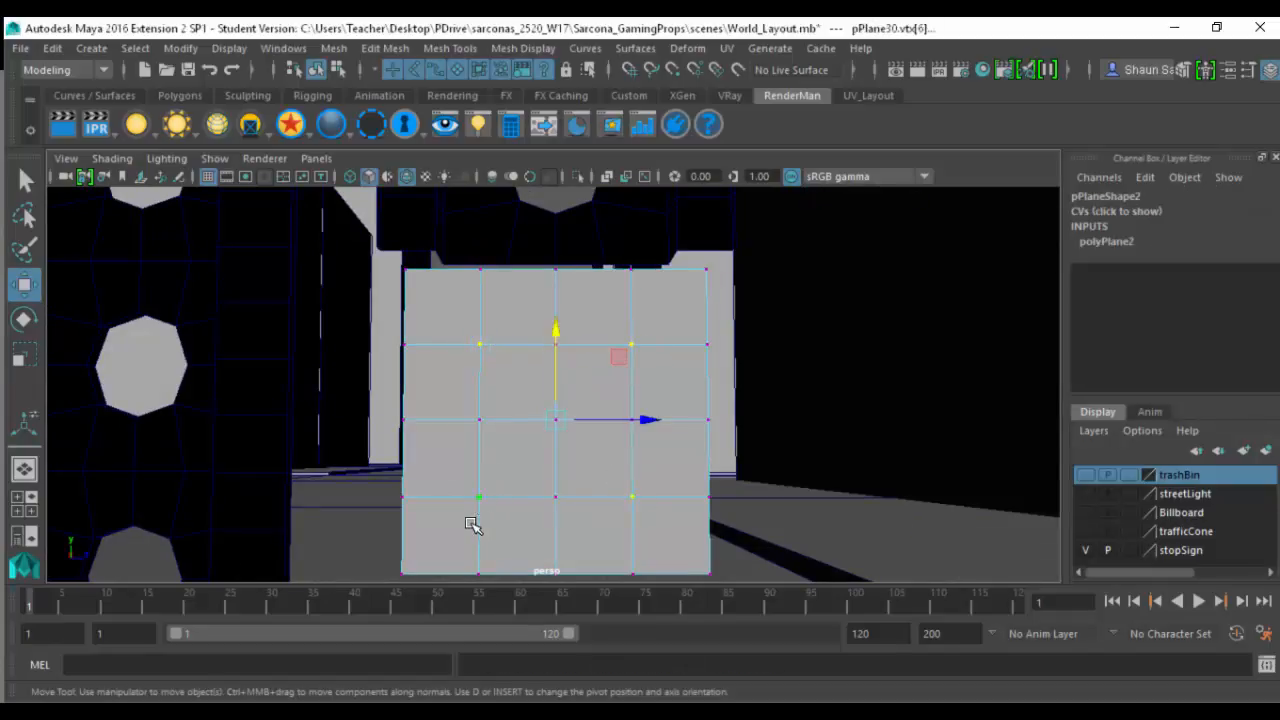
pyautogui.press('r')
pyautogui.moveTo(554, 418)
pyautogui.mouseDown()
pyautogui.moveTo(533, 417)
pyautogui.moveTo(571, 431)
pyautogui.mouseUp()
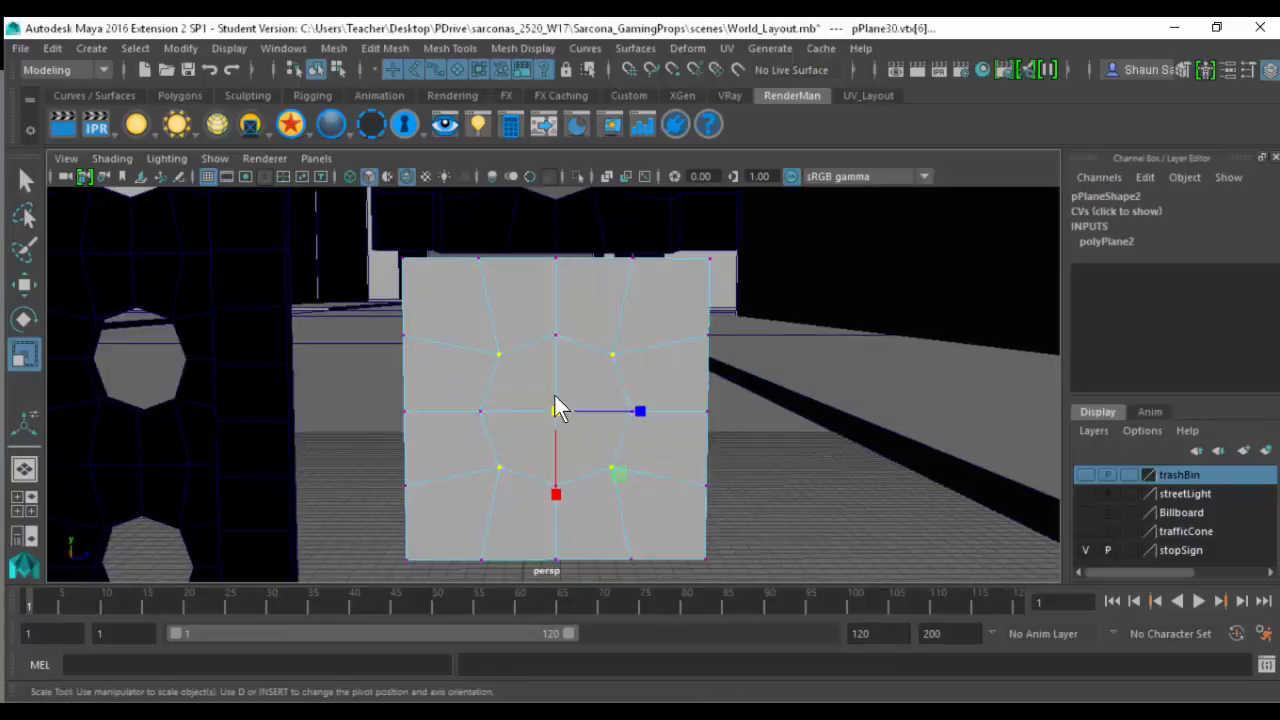
# - Delete the plane's four central faces to open an octagonal hole
pyautogui.press('F11')
pyautogui.moveTo(530, 384); pyautogui.dragTo(572, 429)
pyautogui.press('Delete')
pyautogui.keyDown('alt'); pyautogui.moveTo(639, 376); pyautogui.dragTo(486, 437, button='right'); pyautogui.keyUp('alt')
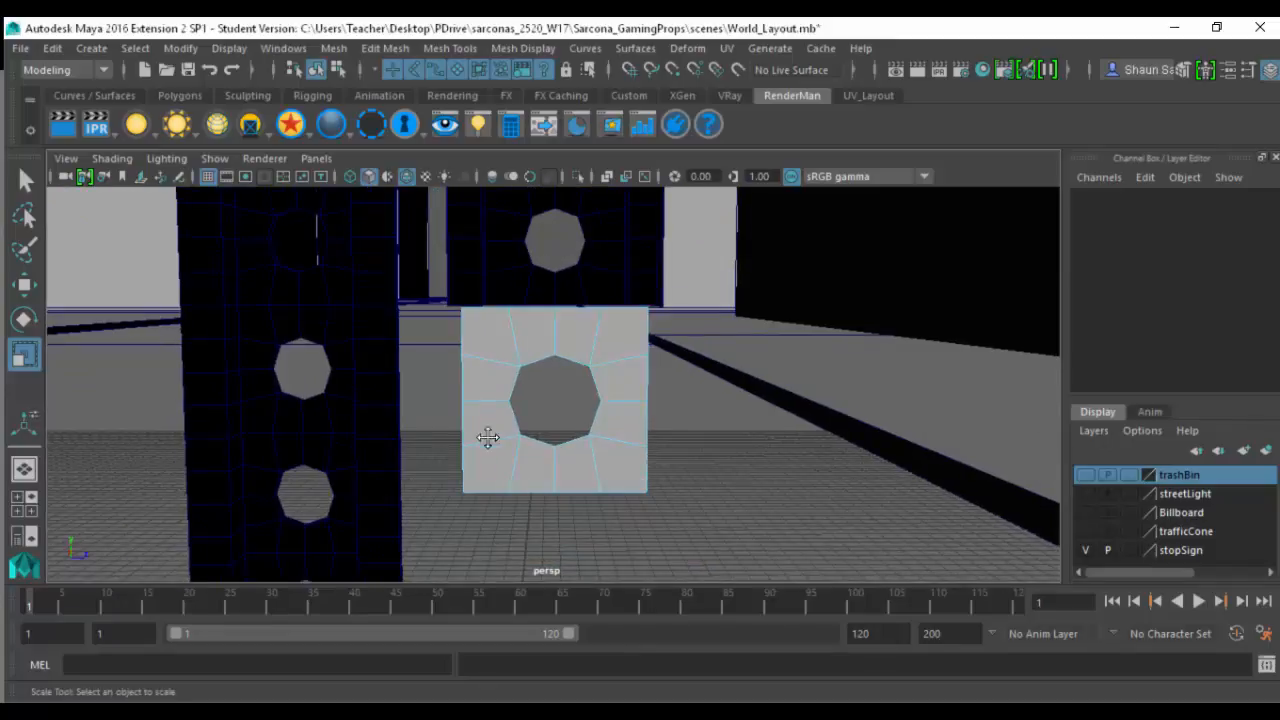
pyautogui.keyDown('alt'); pyautogui.moveTo(486, 437); pyautogui.dragTo(471, 509, button='middle'); pyautogui.keyUp('alt')
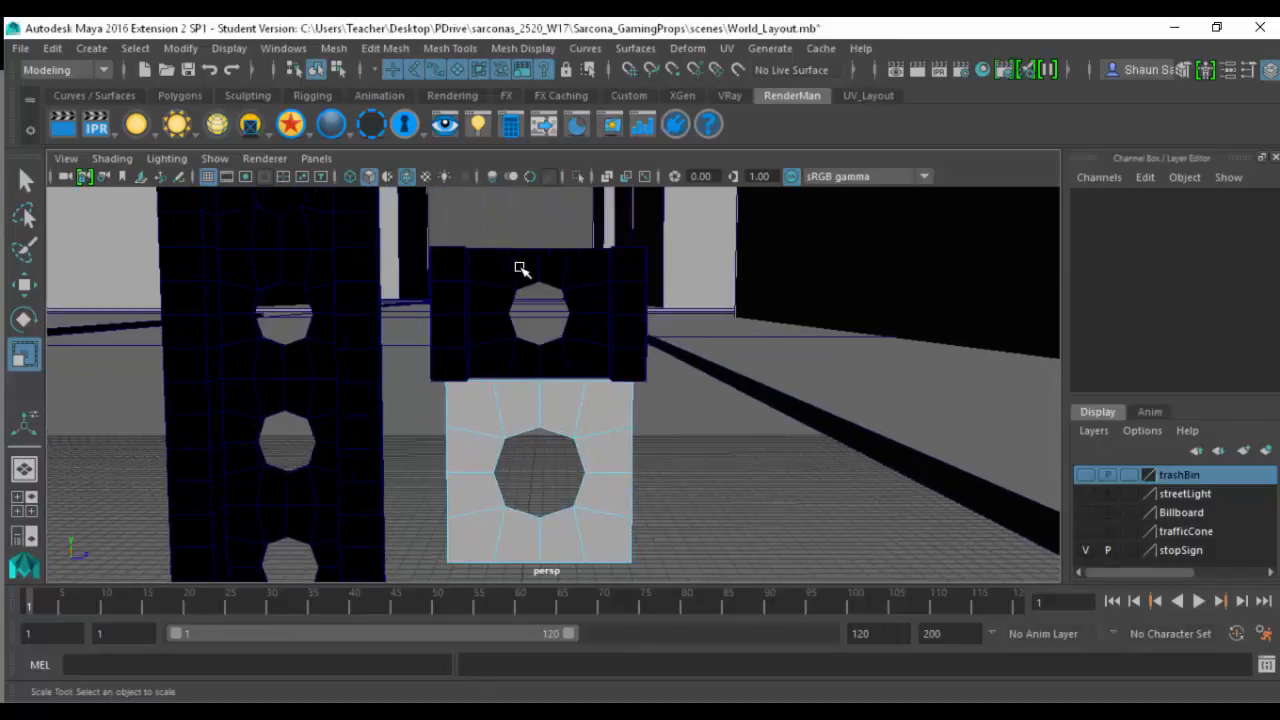
# - Extrude the plane's two vertical side borders perpendicular to its face to form side walls
pyautogui.click(633, 410)
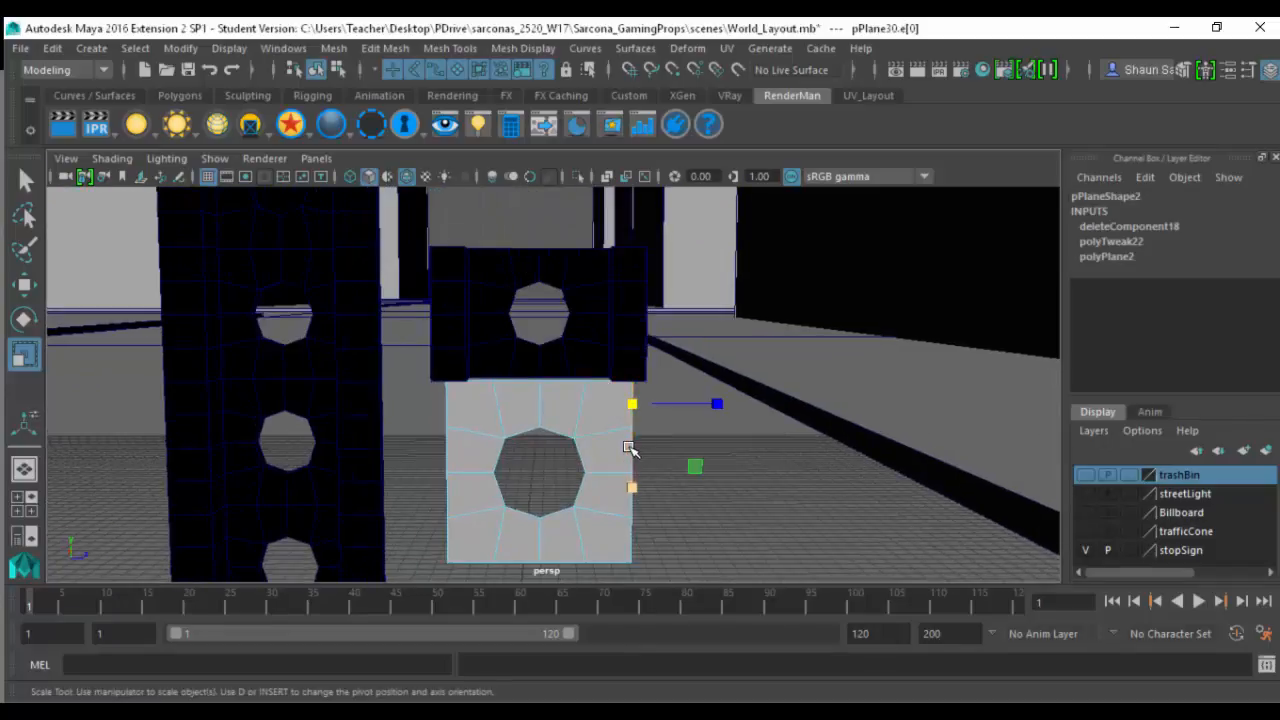
pyautogui.press('q')
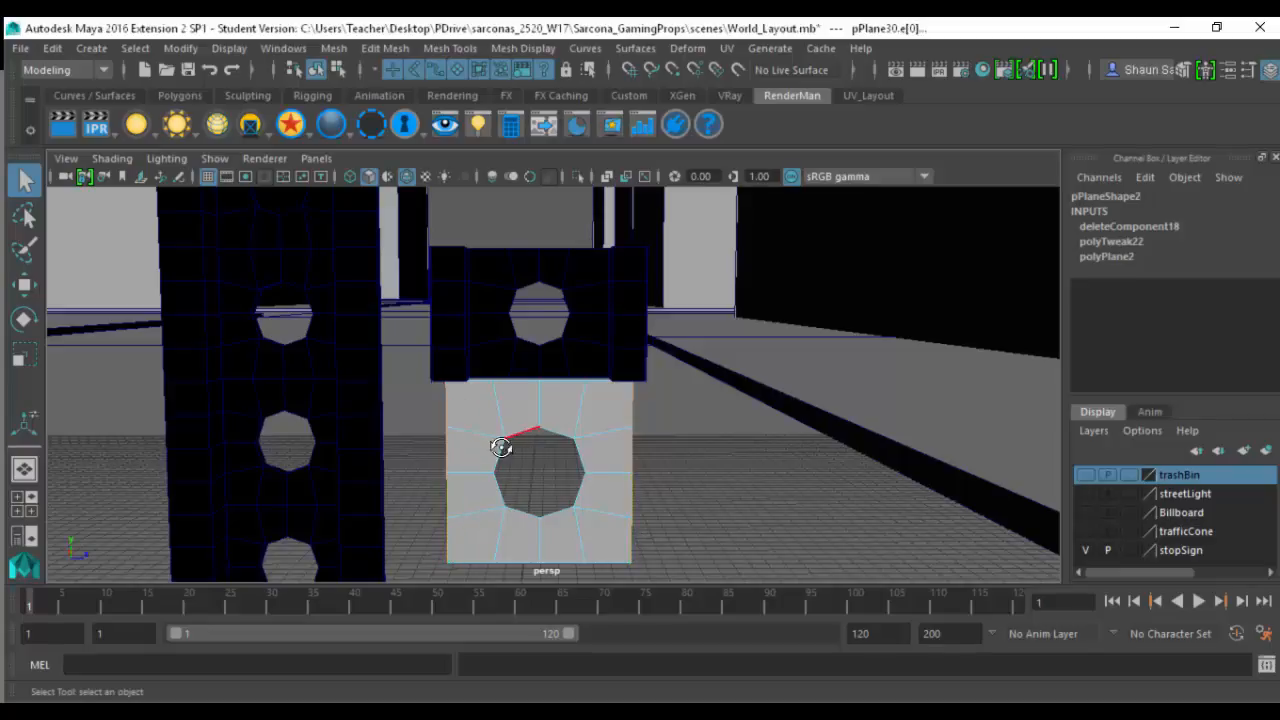
pyautogui.keyDown('alt'); pyautogui.moveTo(501, 447); pyautogui.dragTo(456, 458); pyautogui.keyUp('alt')
pyautogui.hotkey('ctrl', 'e')
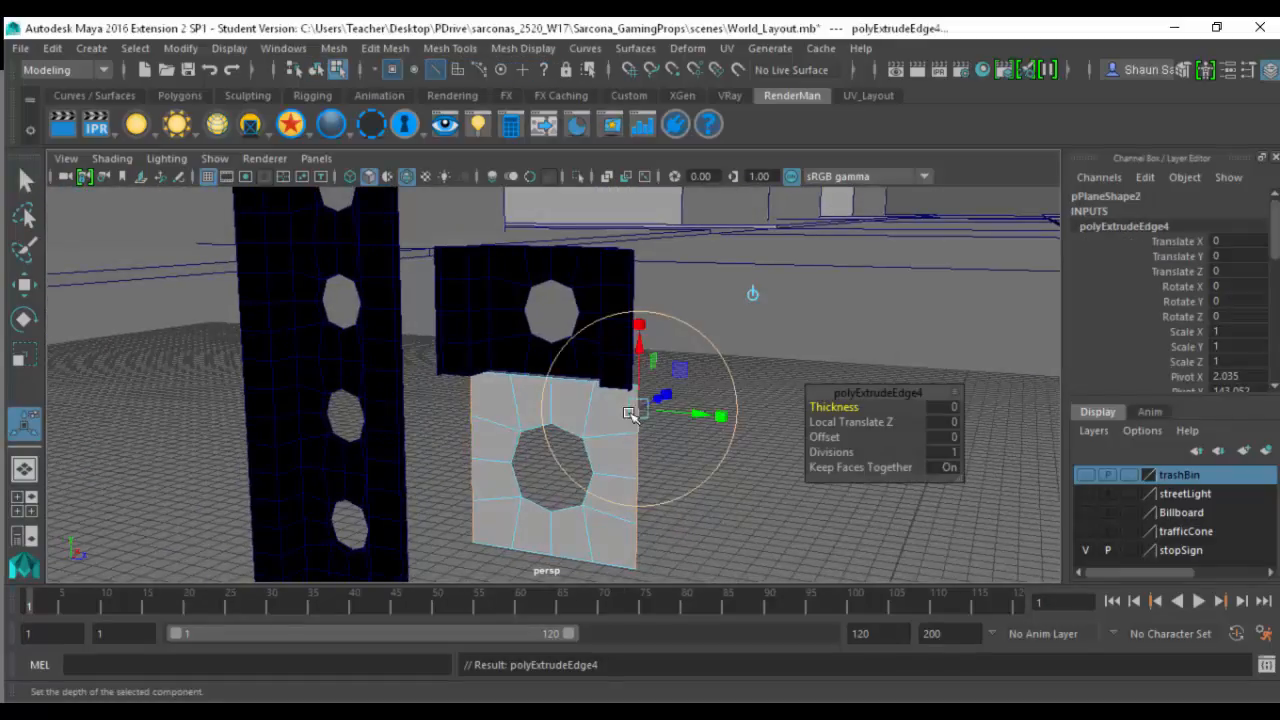
pyautogui.moveTo(658, 403); pyautogui.dragTo(771, 431)
# - Try extruding the side walls' free edges into flanges with Local Translate Z 2.104, and undo the extrusions
pyautogui.hotkey('ctrl', 'e')
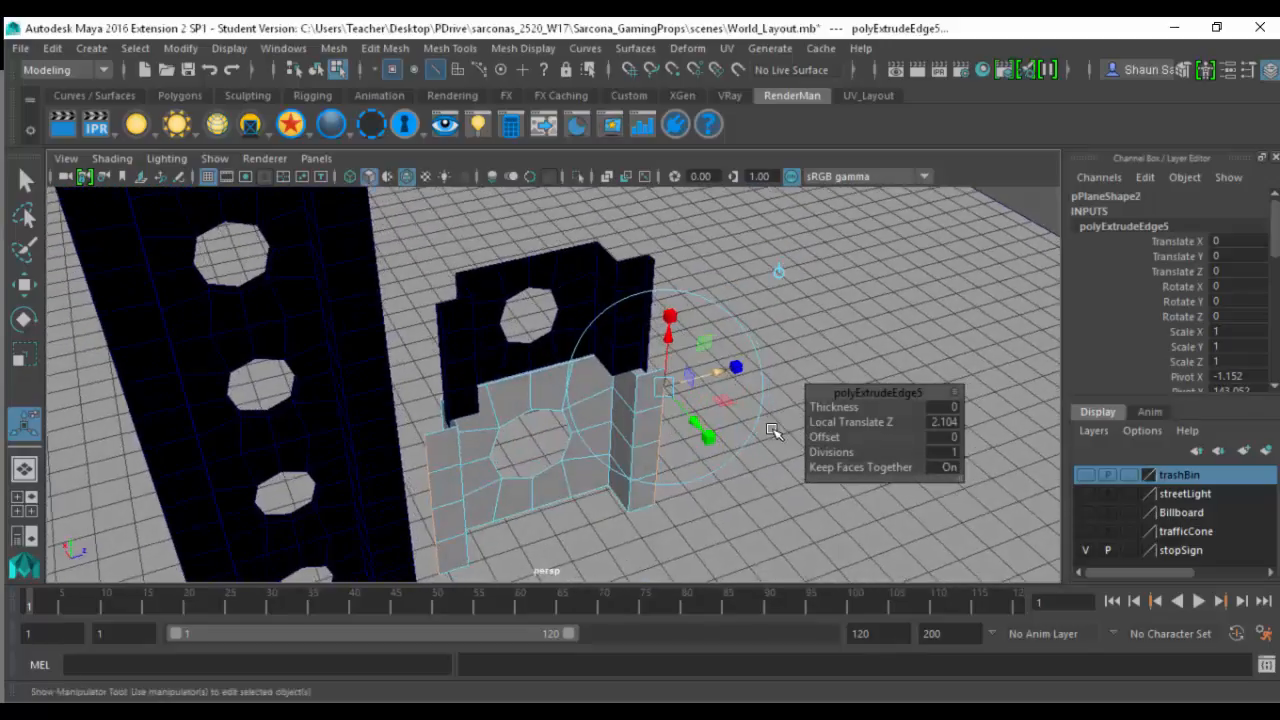
pyautogui.hotkey('ctrl', 'e')
pyautogui.moveTo(648, 366); pyautogui.dragTo(649, 366)
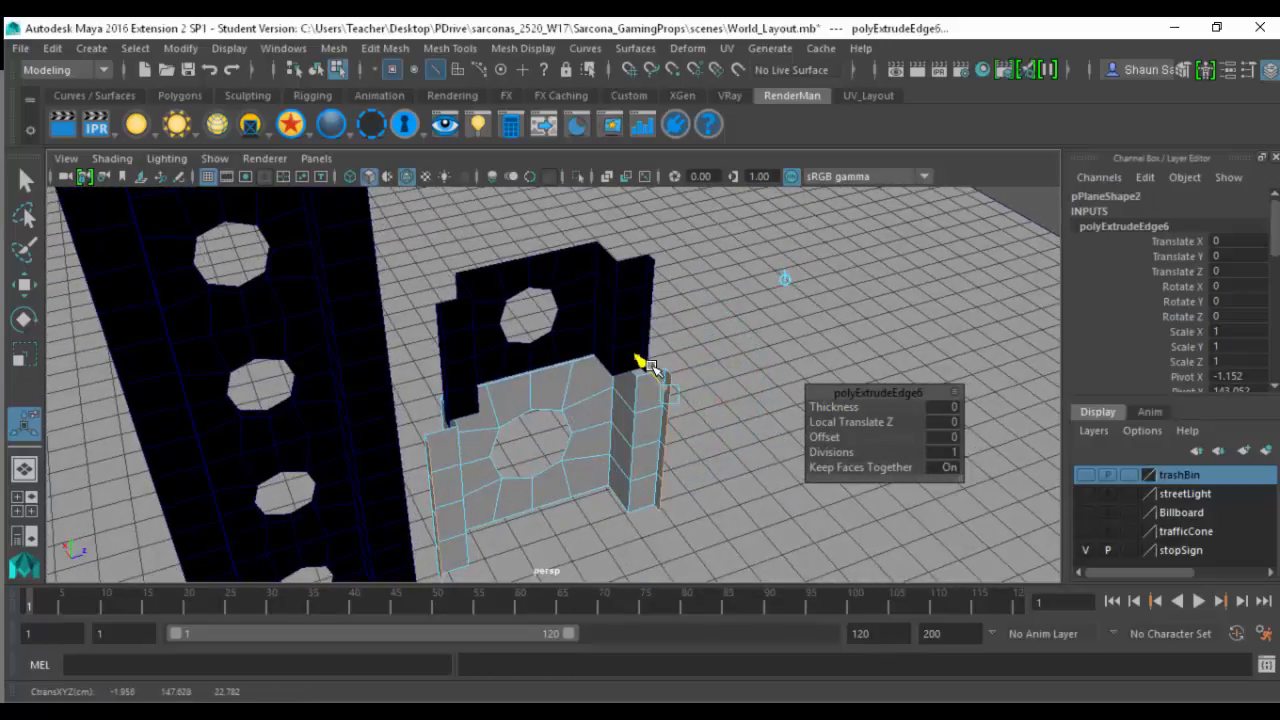
pyautogui.hotkey('ctrl', 'z')
pyautogui.press('w')
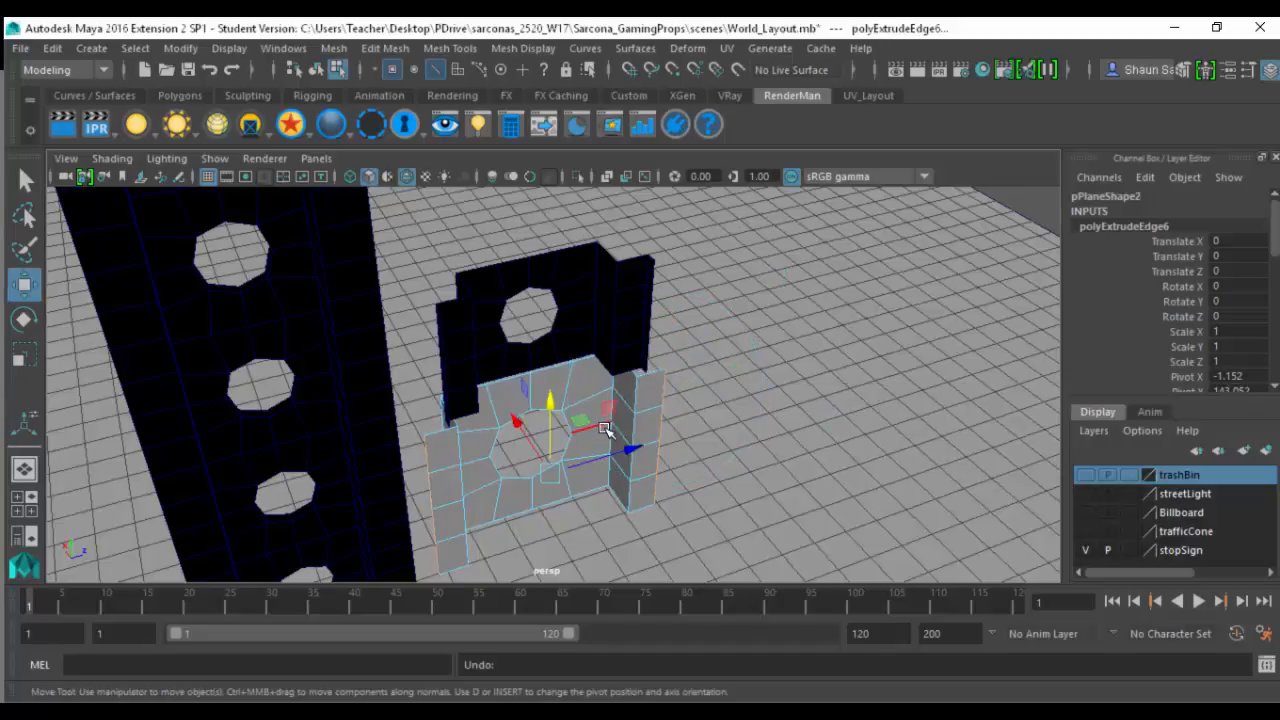
pyautogui.hotkey('ctrl', 'z')
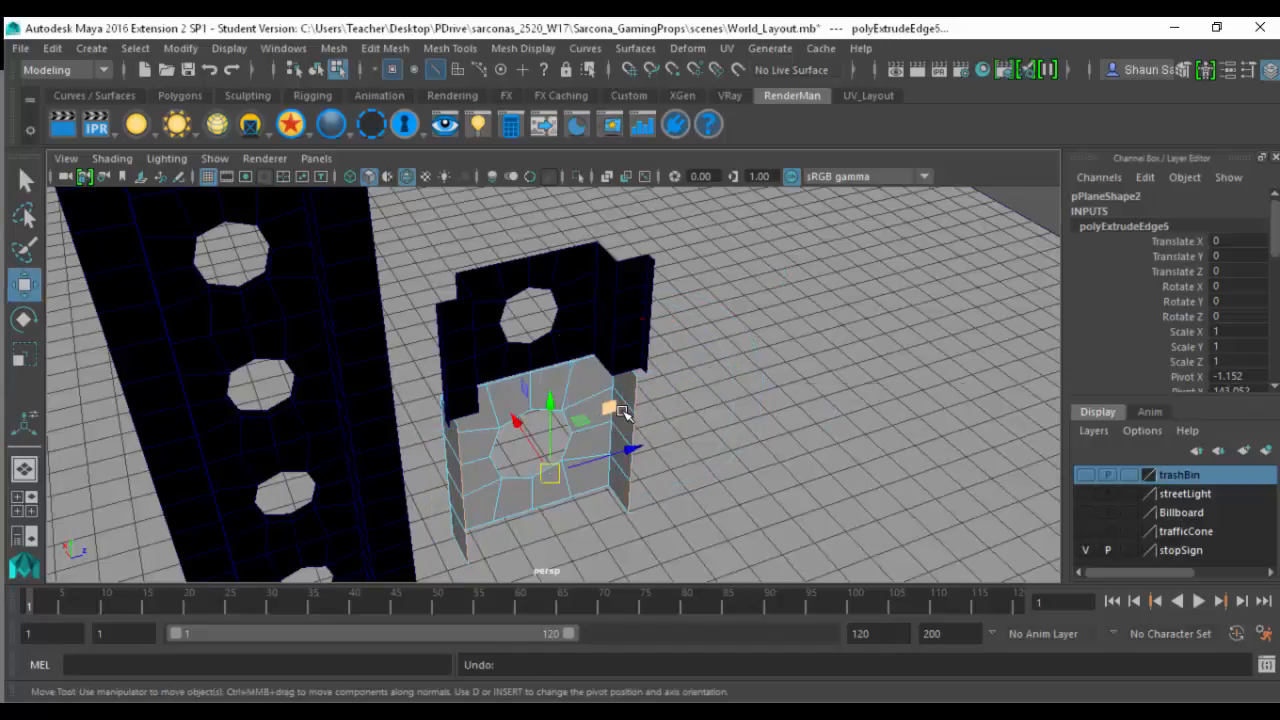
# - Extrude the side walls' free edges and scale them outward along Z into flanges, finishing in object mode
pyautogui.hotkey('ctrl', 'e')
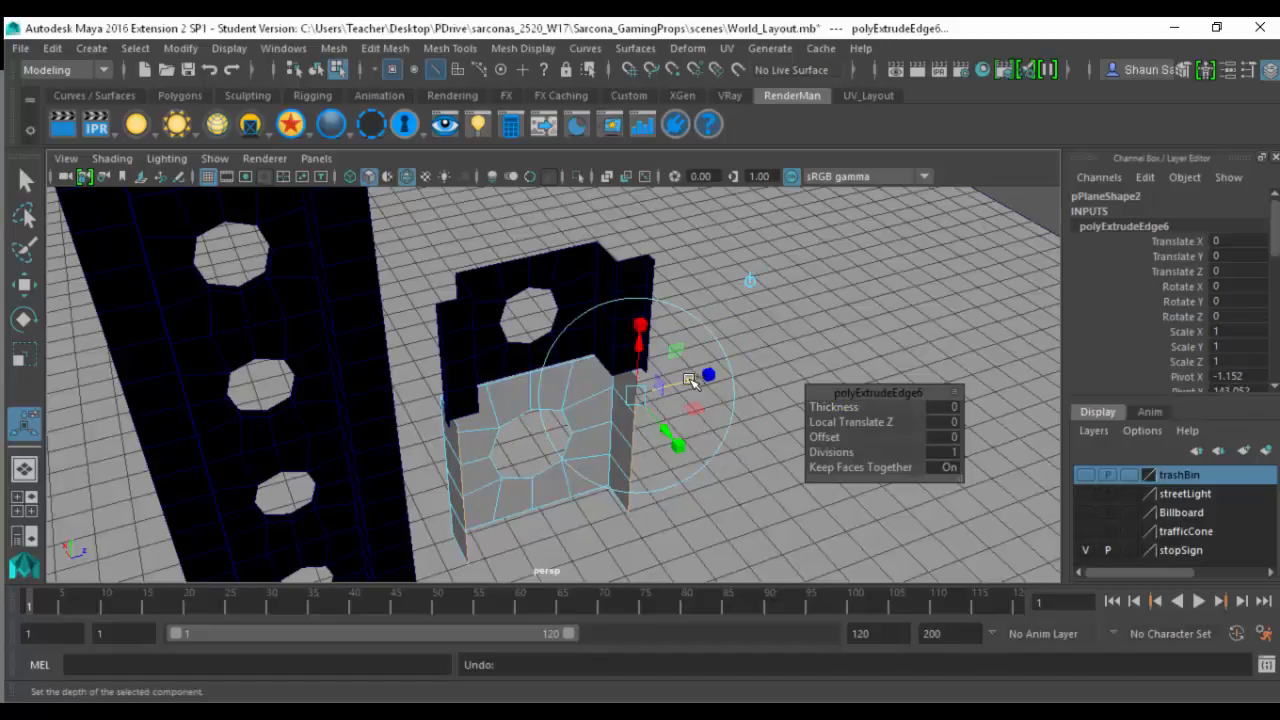
pyautogui.moveTo(690, 378); pyautogui.dragTo(717, 378)
pyautogui.press('r')
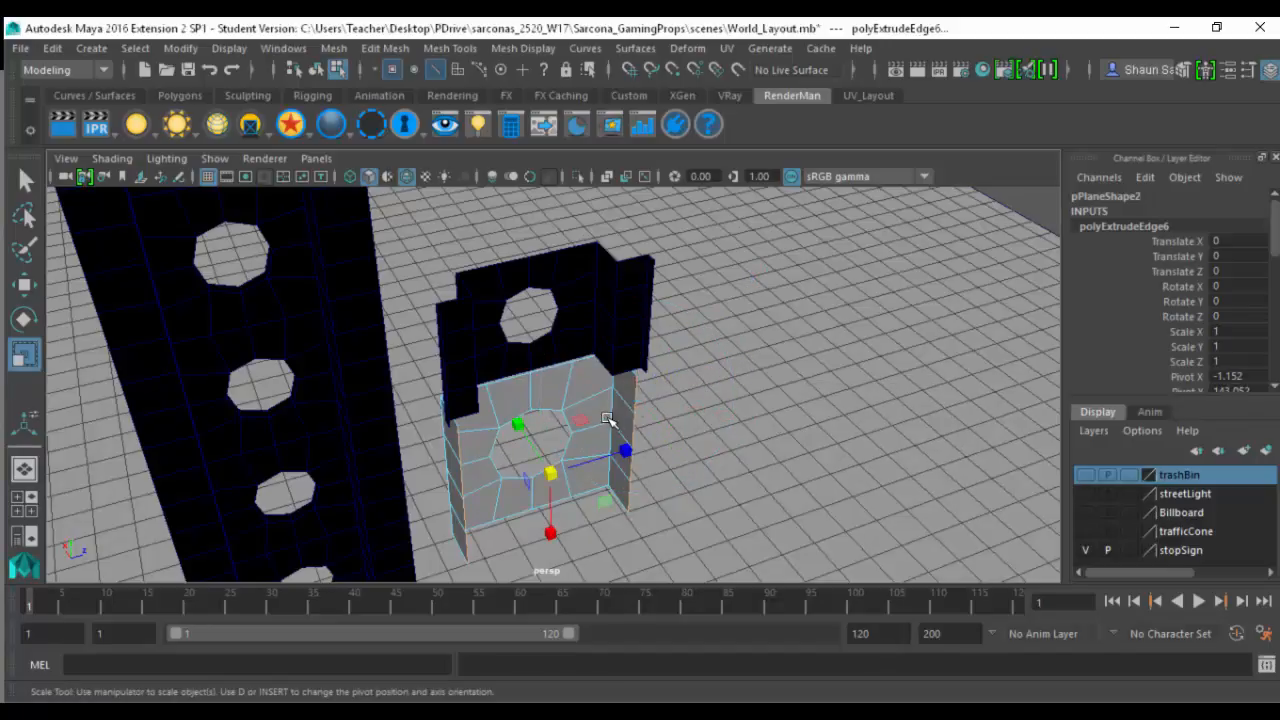
pyautogui.moveTo(637, 454); pyautogui.dragTo(531, 418)
pyautogui.press('F8')
# - Duplicate the new section and raise the copy to Translate Y 155.252
pyautogui.press('w')
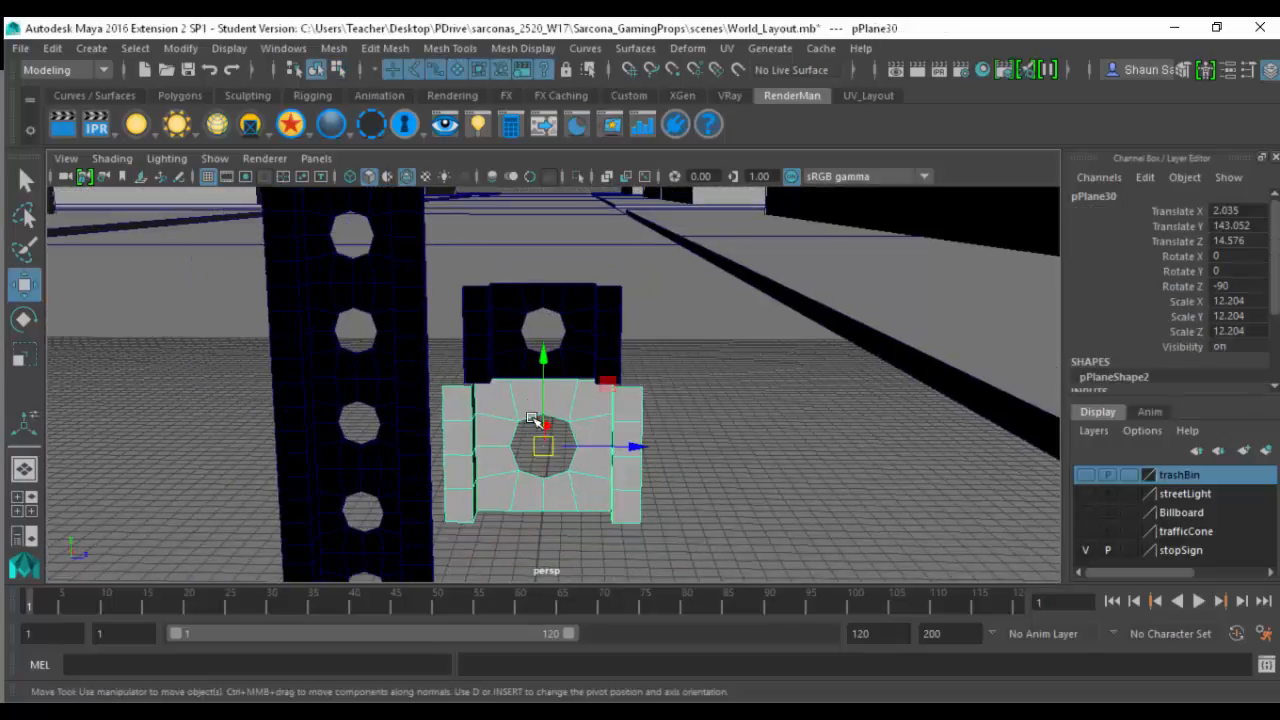
pyautogui.hotkey('ctrl', 'd')
pyautogui.moveTo(543, 366); pyautogui.dragTo(541, 249)
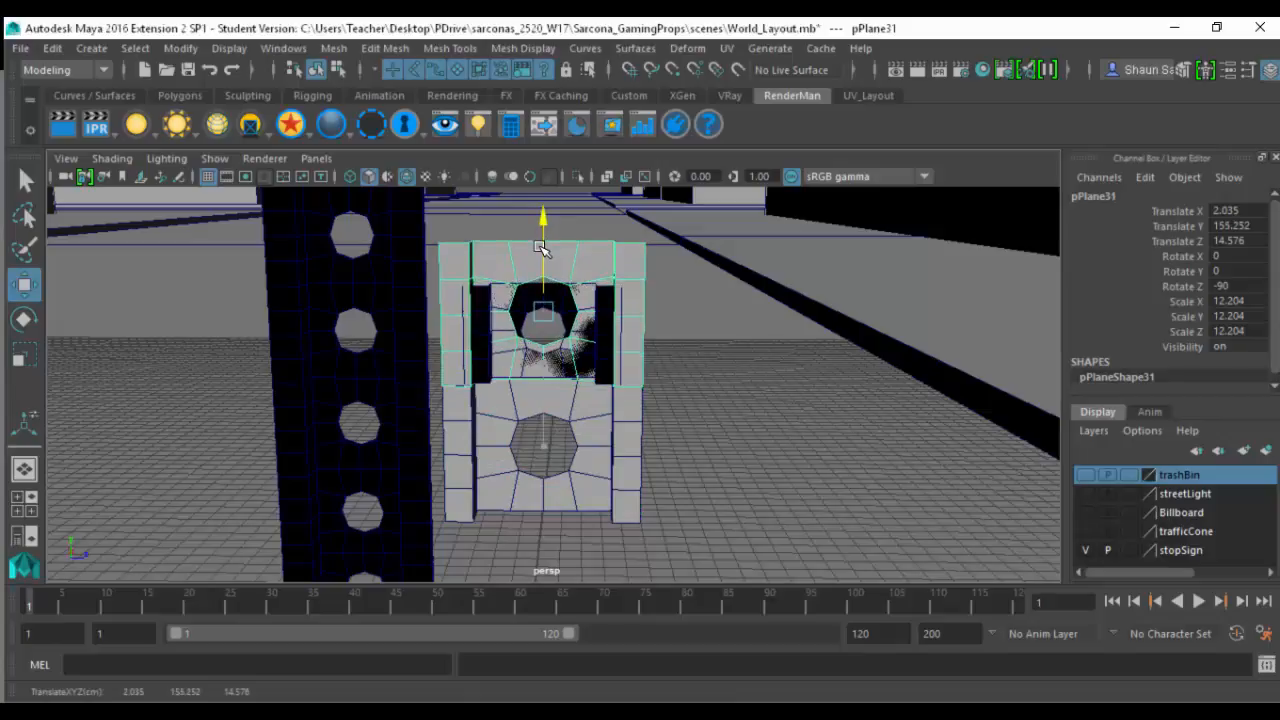
# - Move both stacked sections away from the original post to Translate Z 41.132
pyautogui.click(578, 400)
pyautogui.moveTo(637, 446); pyautogui.dragTo(923, 448)
pyautogui.keyDown('alt'); pyautogui.moveTo(805, 408); pyautogui.dragTo(585, 427, button='middle'); pyautogui.keyUp('alt')
pyautogui.click(658, 400)
pyautogui.keyDown('alt'); pyautogui.moveTo(657, 402); pyautogui.dragTo(628, 357); pyautogui.keyUp('alt')
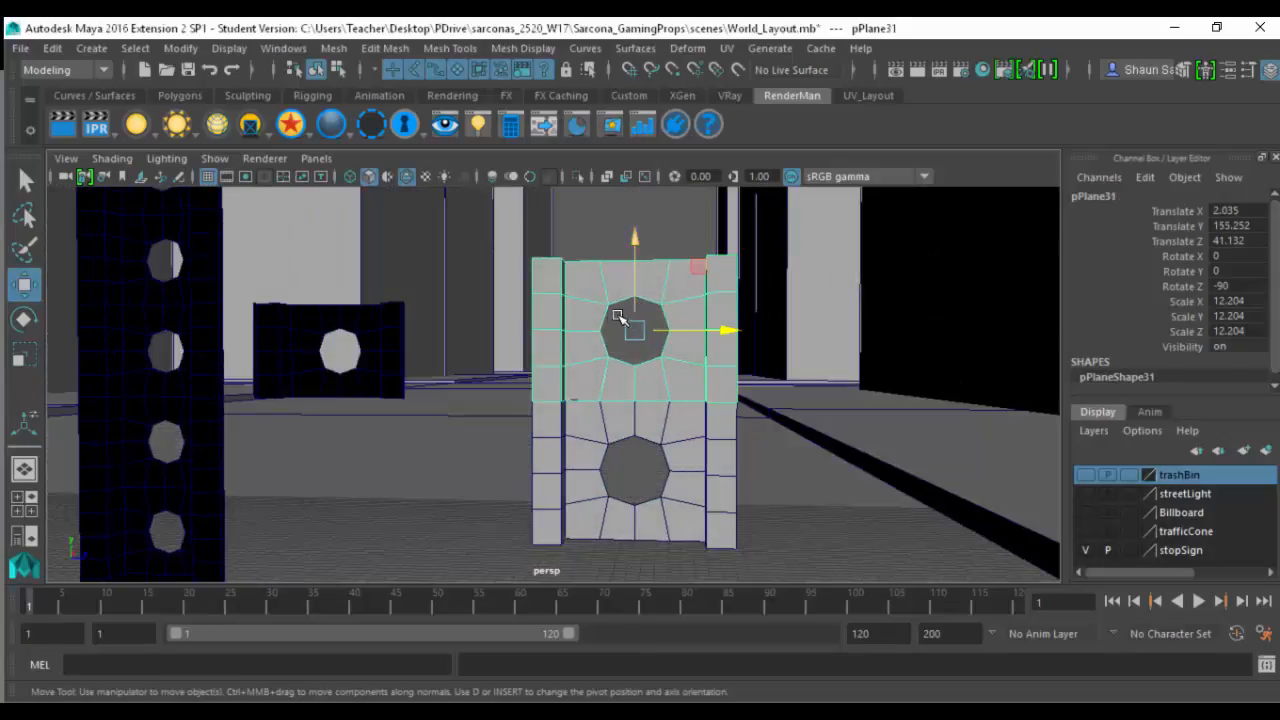
# - Delete the upper copy and lower the remaining section to the ground at Translate Y 6.299
pyautogui.press('Delete')
pyautogui.click(592, 432)
pyautogui.keyDown('alt'); pyautogui.moveTo(592, 432); pyautogui.dragTo(762, 398); pyautogui.keyUp('alt')
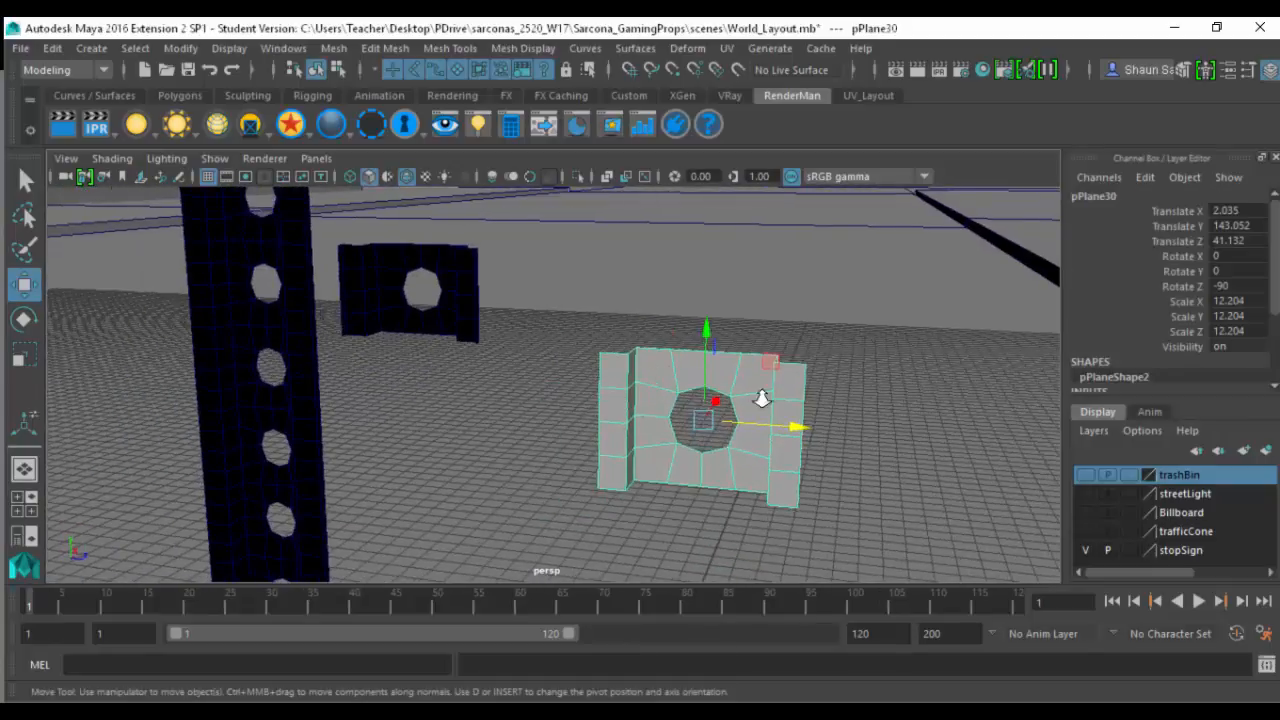
pyautogui.keyDown('alt'); pyautogui.moveTo(762, 398); pyautogui.dragTo(838, 400, button='right'); pyautogui.keyUp('alt')
pyautogui.keyDown('alt'); pyautogui.moveTo(650, 400); pyautogui.dragTo(527, 388, button='middle'); pyautogui.keyUp('alt')
pyautogui.keyDown('alt'); pyautogui.moveTo(603, 426); pyautogui.dragTo(680, 190, button='middle'); pyautogui.keyUp('alt')
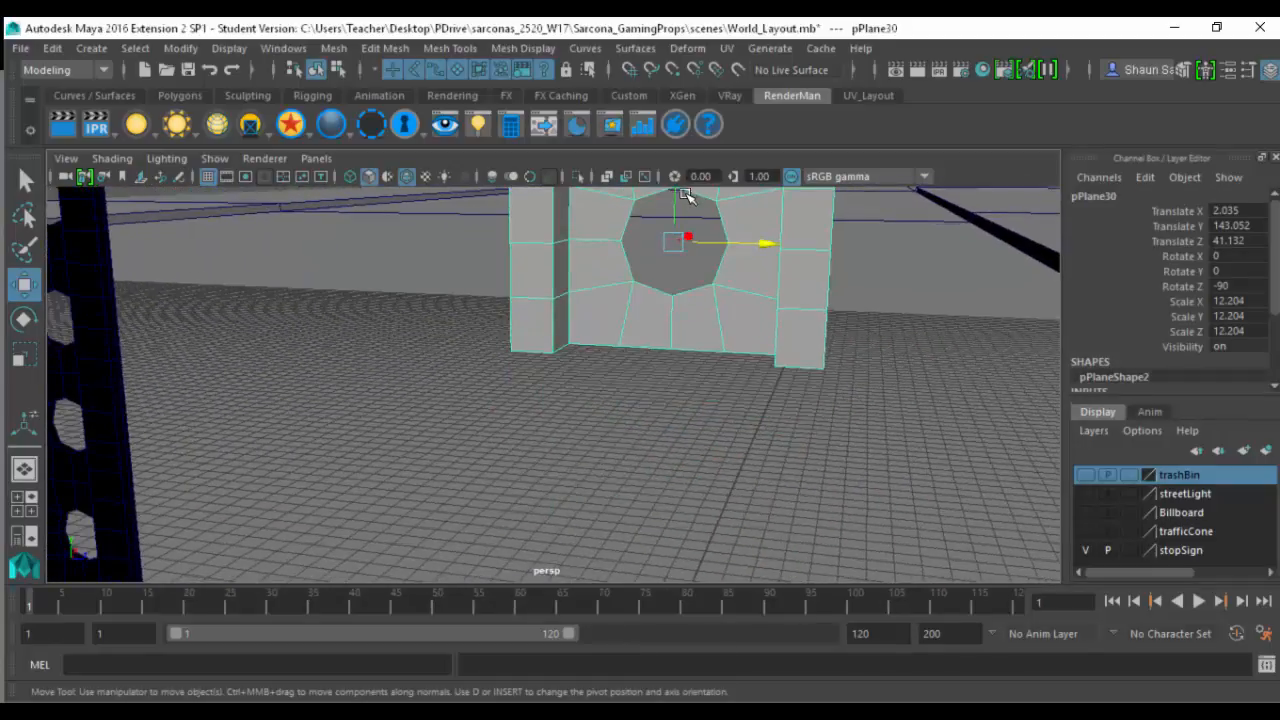
pyautogui.moveTo(677, 200); pyautogui.dragTo(675, 563)
pyautogui.keyDown('alt'); pyautogui.moveTo(673, 356); pyautogui.dragTo(506, 309, button='right'); pyautogui.keyUp('alt')
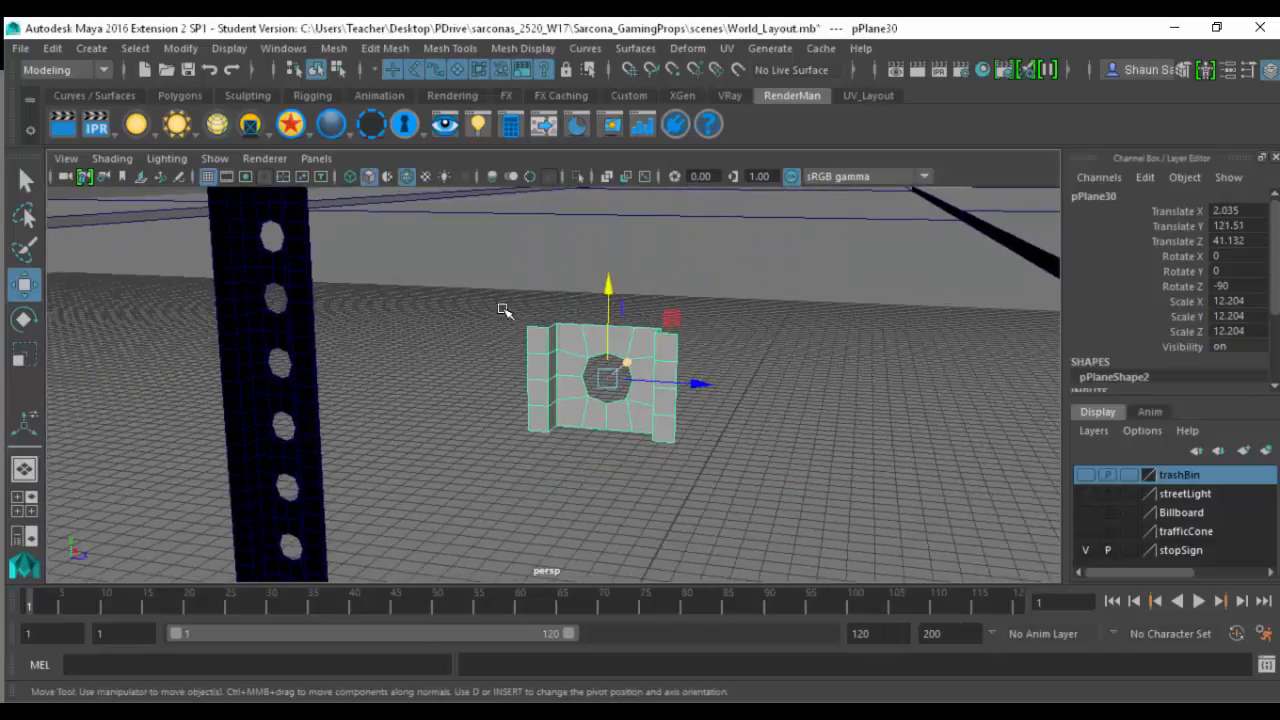
pyautogui.moveTo(608, 284); pyautogui.dragTo(607, 532)
pyautogui.keyDown('alt'); pyautogui.moveTo(540, 317); pyautogui.dragTo(538, 393, button='right'); pyautogui.keyUp('alt')
pyautogui.keyDown('alt'); pyautogui.moveTo(513, 503); pyautogui.dragTo(567, 501, button='middle'); pyautogui.keyUp('alt')
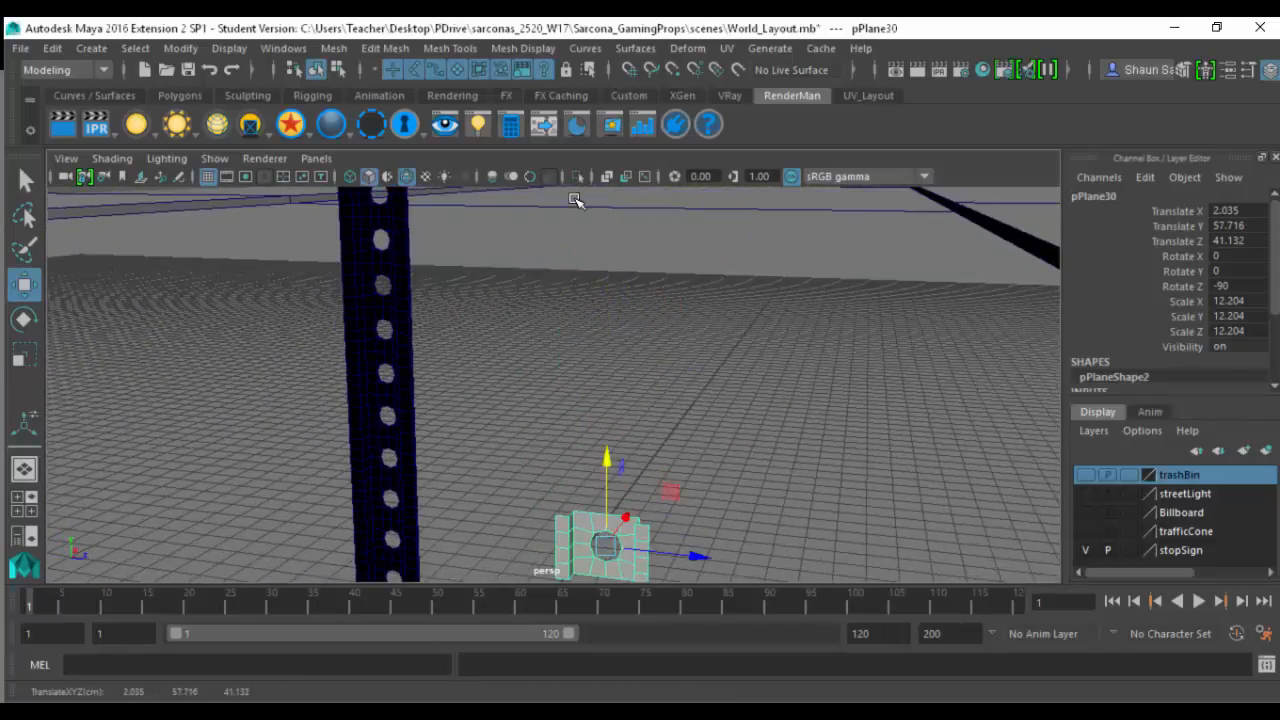
pyautogui.keyDown('alt'); pyautogui.moveTo(547, 354); pyautogui.dragTo(575, 200, button='middle'); pyautogui.keyUp('alt')
pyautogui.keyDown('alt'); pyautogui.moveTo(568, 424); pyautogui.dragTo(554, 246, button='middle'); pyautogui.keyUp('alt')
pyautogui.moveTo(572, 387); pyautogui.dragTo(586, 560, button='middle')
pyautogui.moveTo(588, 458); pyautogui.dragTo(594, 556, button='middle')
pyautogui.moveTo(586, 474); pyautogui.dragTo(582, 476, button='middle')
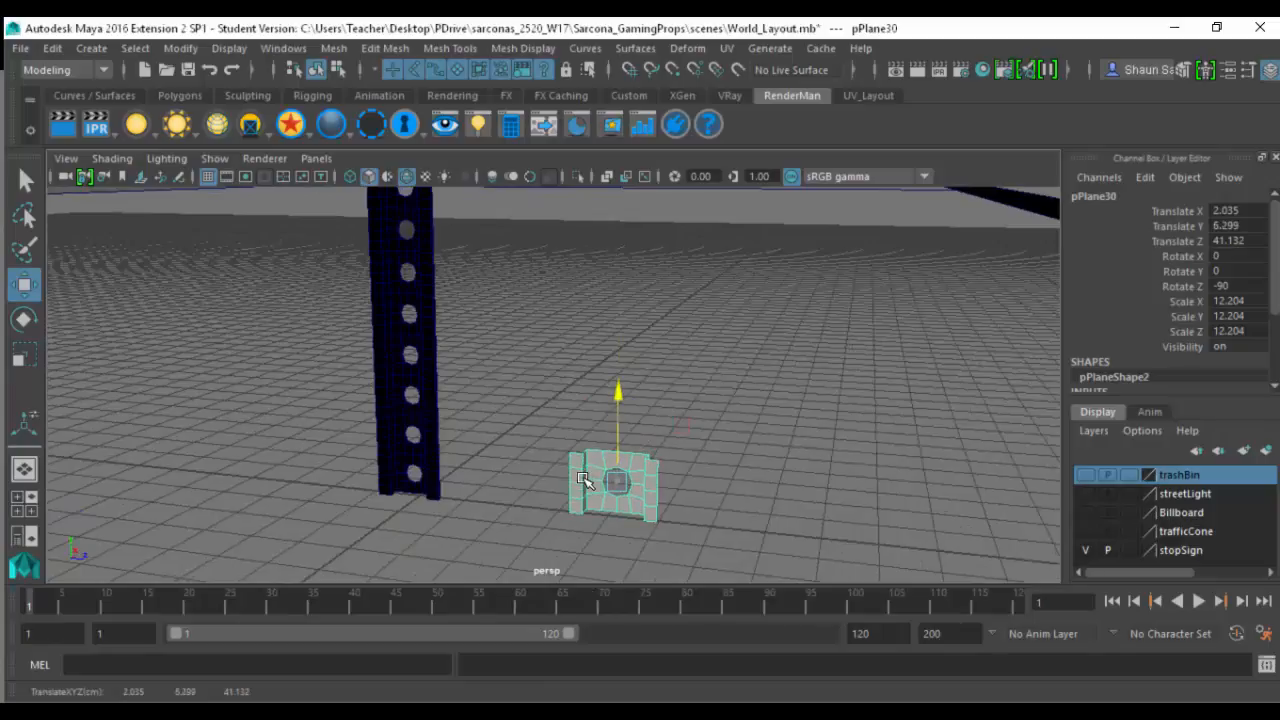
# - Snap the section's pivot to the outer bottom corner vertex of its flange
pyautogui.press('f')
pyautogui.press('d')
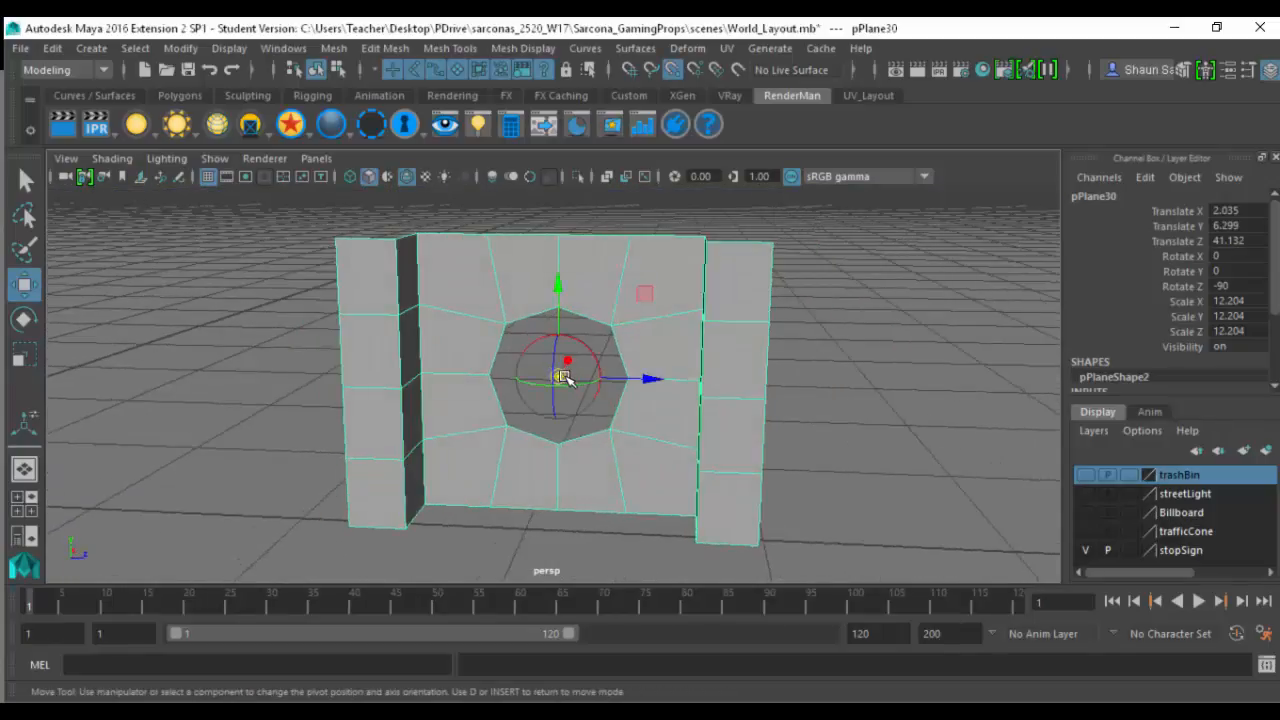
pyautogui.moveTo(562, 376); pyautogui.dragTo(352, 528)
# - Duplicate the section and snap the copy directly on top of it at Translate Y 18.503
pyautogui.hotkey('ctrl', 'd')
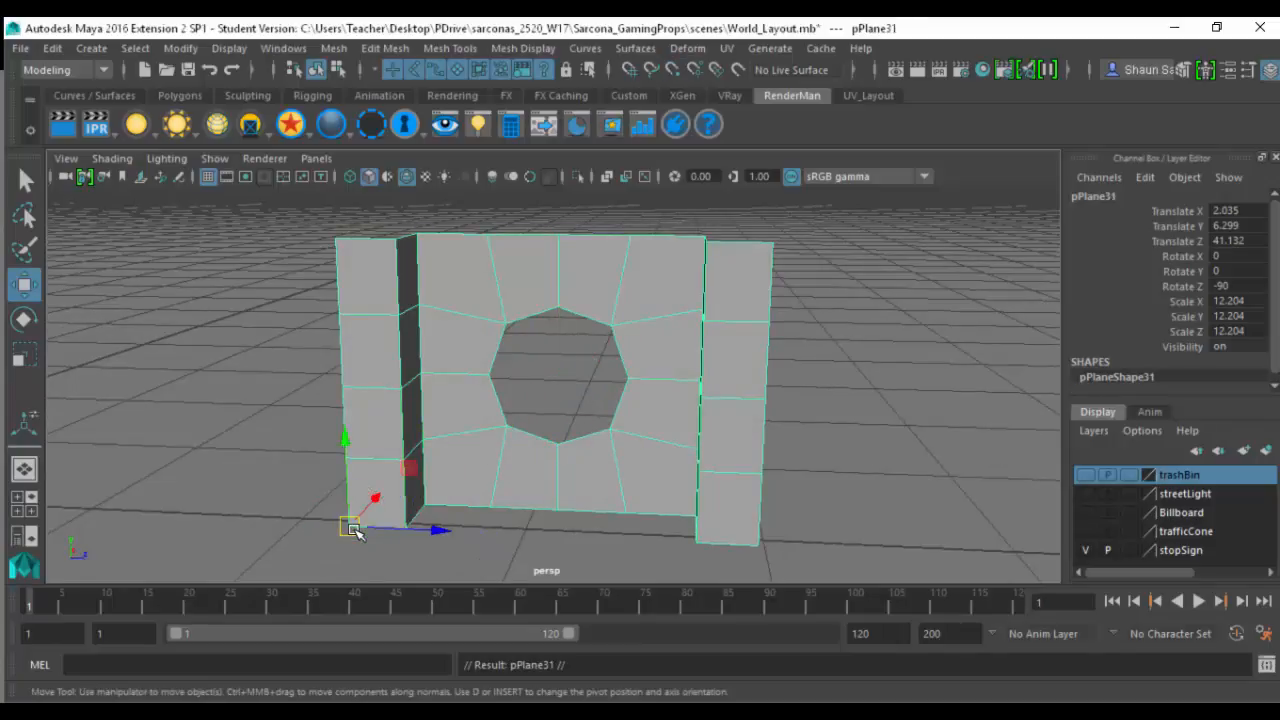
pyautogui.moveTo(348, 474); pyautogui.dragTo(342, 216, button='middle')
pyautogui.keyDown('alt'); pyautogui.moveTo(537, 352); pyautogui.dragTo(350, 341, button='right'); pyautogui.keyUp('alt')
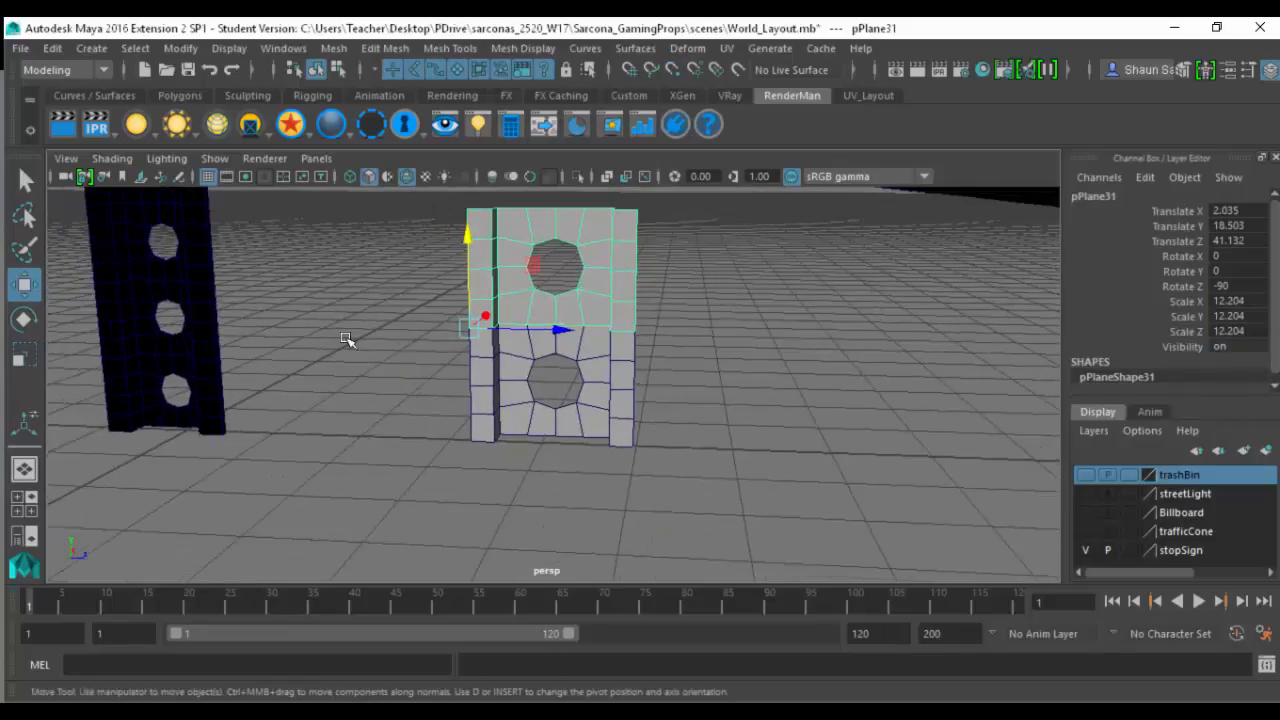
pyautogui.keyDown('alt'); pyautogui.moveTo(352, 342); pyautogui.dragTo(344, 490, button='middle'); pyautogui.keyUp('alt')
# - Repeat Duplicate with Transform to stack sections into a full post, with the topmost copy at Translate Y 250.372
pyautogui.hotkey('shift', 'd')
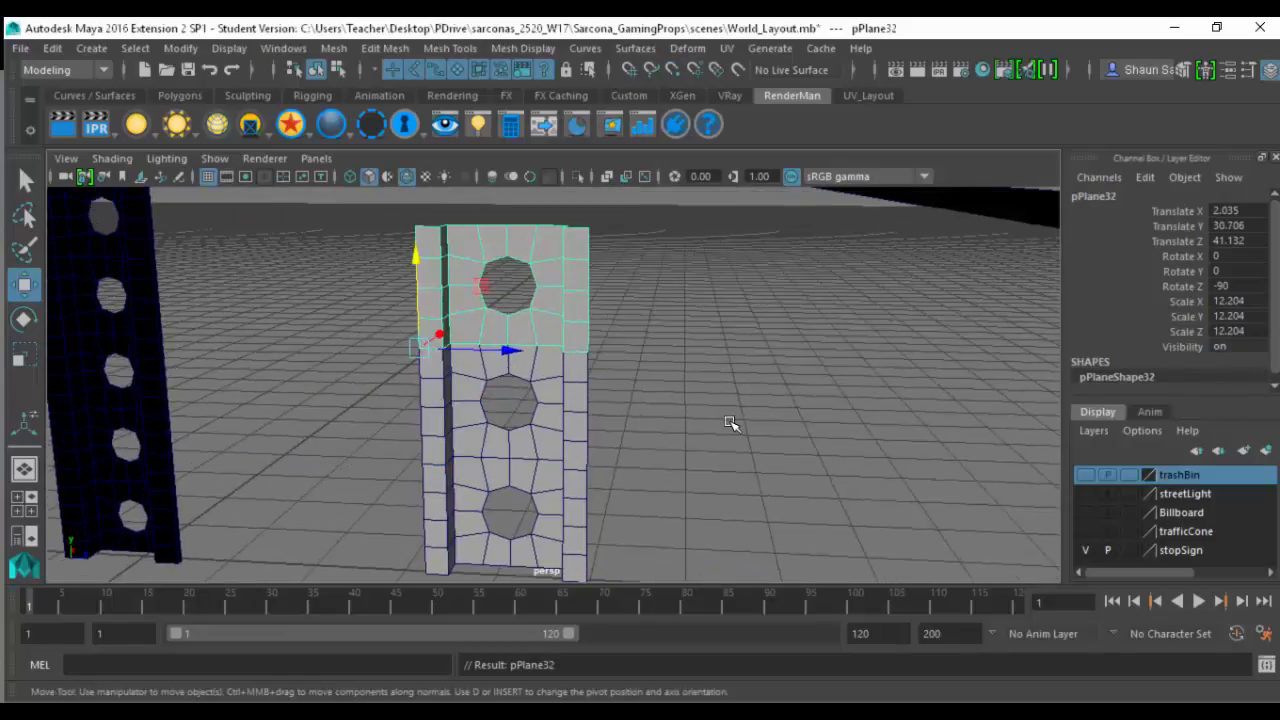
pyautogui.hotkey('shift', 'd')
pyautogui.scroll(-5, 724, 415)
pyautogui.hotkey('shift', 'd')
pyautogui.hotkey('shift', 'd')
pyautogui.hotkey('shift', 'd')
pyautogui.hotkey('shift', 'd')
pyautogui.hotkey('shift', 'd')
pyautogui.hotkey('shift', 'd')
pyautogui.hotkey('shift', 'd')
pyautogui.hotkey('shift', 'd')
pyautogui.hotkey('shift', 'd')
pyautogui.hotkey('shift', 'd')
pyautogui.hotkey('shift', 'd')
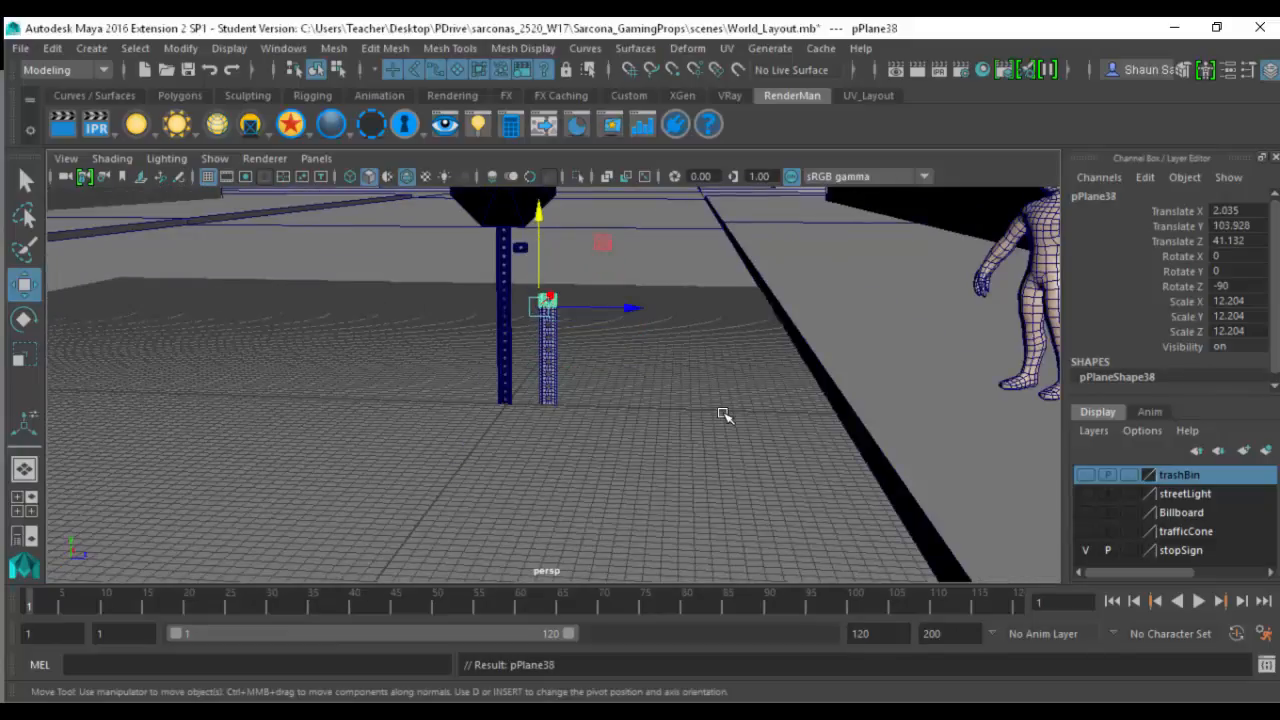
pyautogui.keyDown('alt'); pyautogui.moveTo(724, 415); pyautogui.dragTo(803, 514); pyautogui.keyUp('alt')
pyautogui.hotkey('shift', 'd')
pyautogui.hotkey('shift', 'd')
pyautogui.hotkey('shift', 'd')
pyautogui.hotkey('shift', 'd')
pyautogui.hotkey('shift', 'd')
pyautogui.hotkey('shift', 'd')
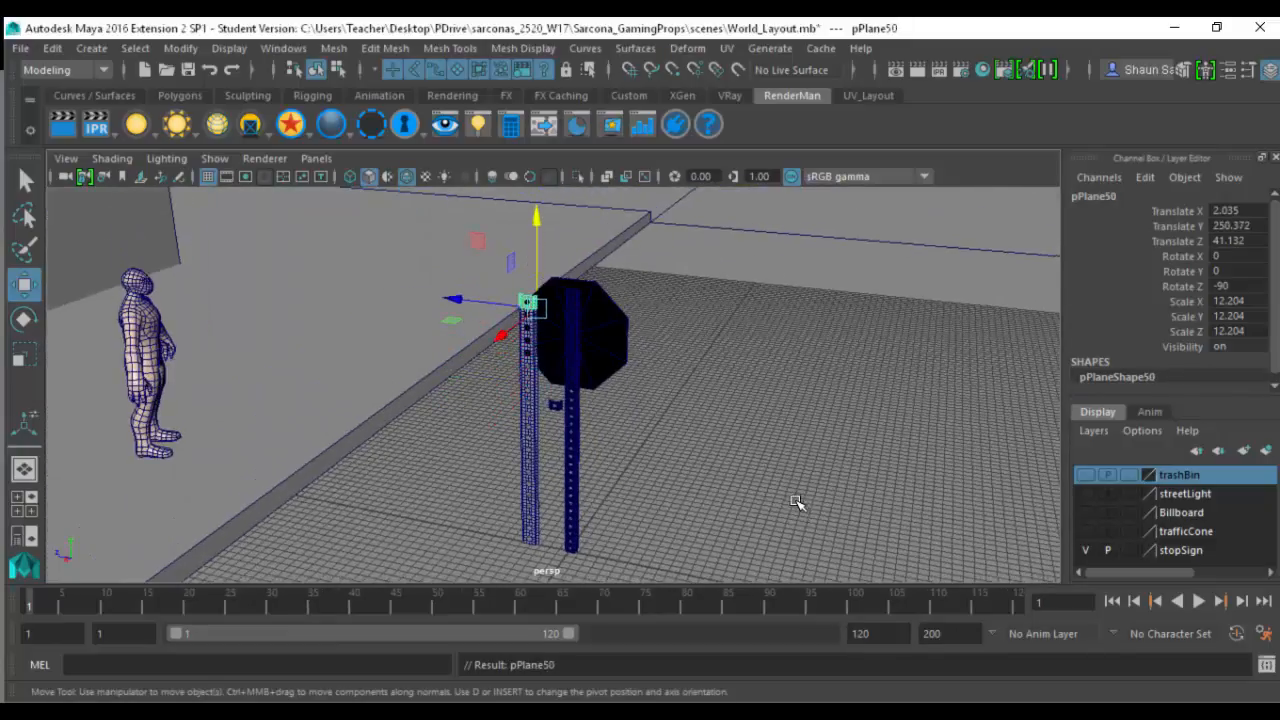
# - Switch to wireframe display, select all the stacked sections and combine them into one mesh
pyautogui.keyDown('alt'); pyautogui.moveTo(692, 478); pyautogui.dragTo(746, 444); pyautogui.keyUp('alt')
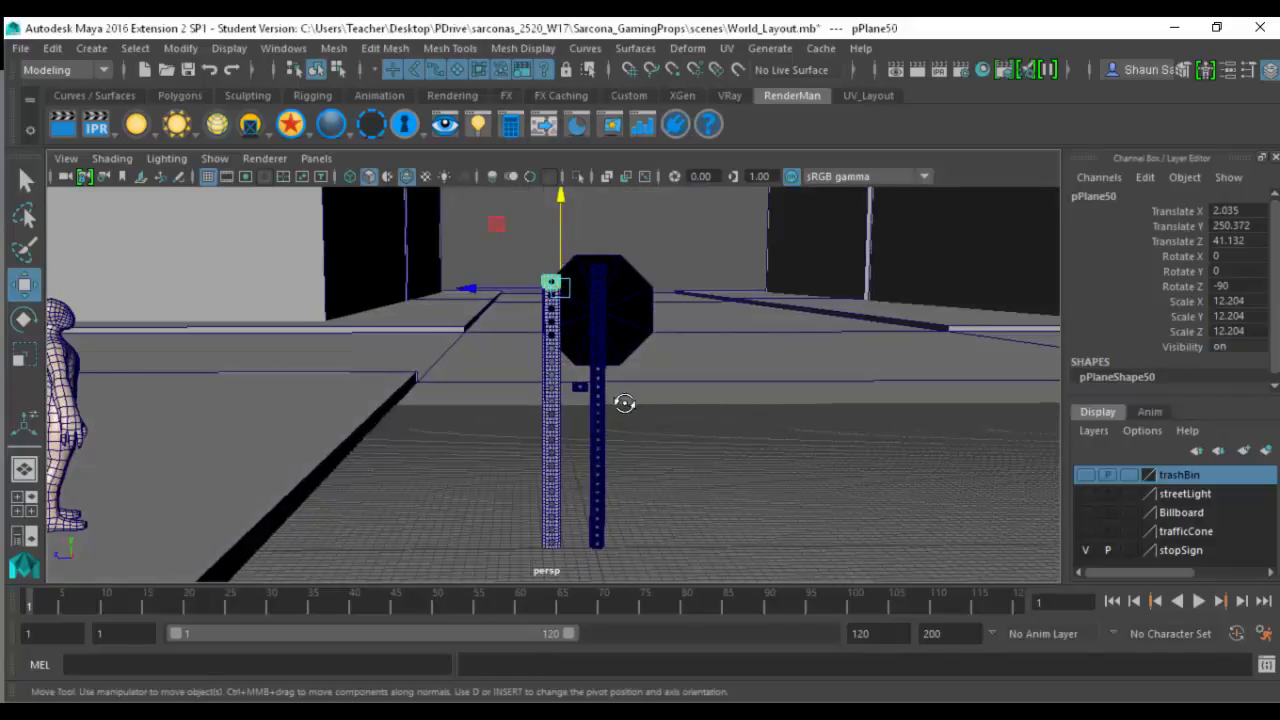
pyautogui.keyDown('alt'); pyautogui.moveTo(624, 403); pyautogui.dragTo(546, 498); pyautogui.keyUp('alt')
pyautogui.press('4')
pyautogui.moveTo(534, 399); pyautogui.dragTo(551, 428)
pyautogui.keyDown('alt'); pyautogui.moveTo(551, 428); pyautogui.dragTo(634, 393, button='right'); pyautogui.keyUp('alt')
pyautogui.keyDown('alt'); pyautogui.moveTo(512, 389); pyautogui.dragTo(439, 399); pyautogui.keyUp('alt')
pyautogui.press('space')
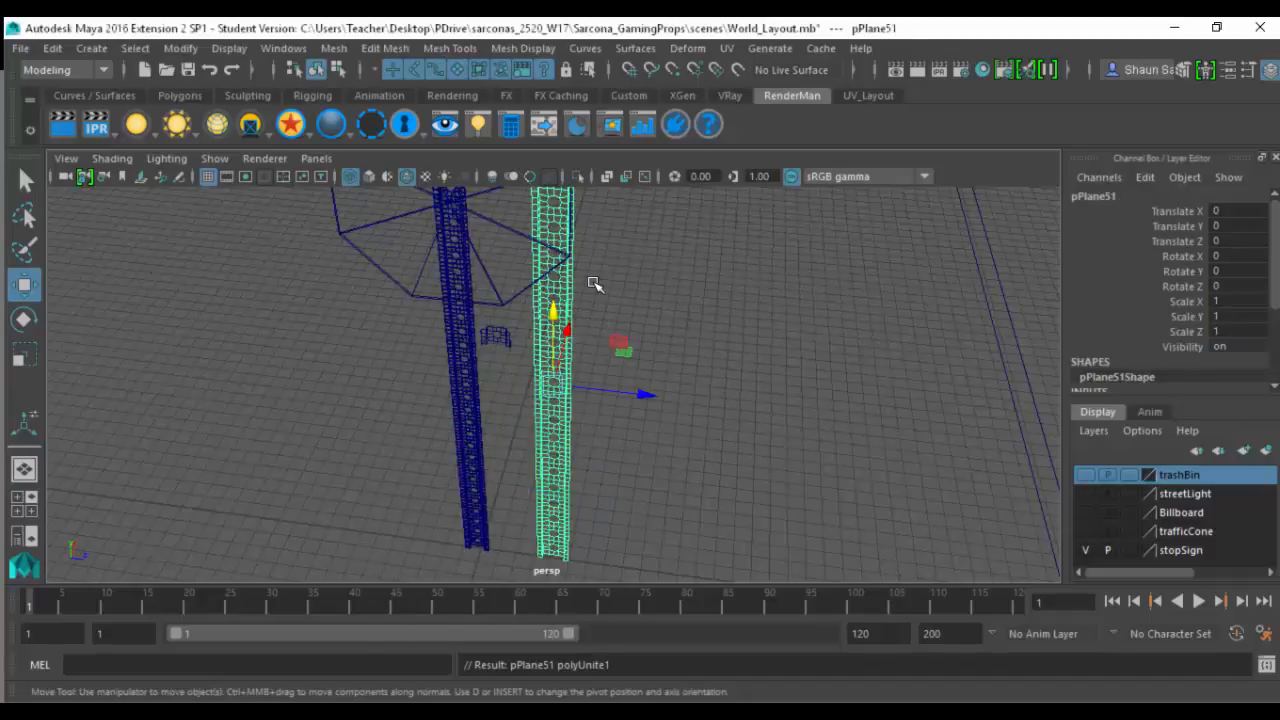
# - Merge the combined post's vertices with a Distance Threshold of 0.01 and return to shaded display
pyautogui.press('space')
pyautogui.moveTo(414, 319); pyautogui.dragTo(477, 337)
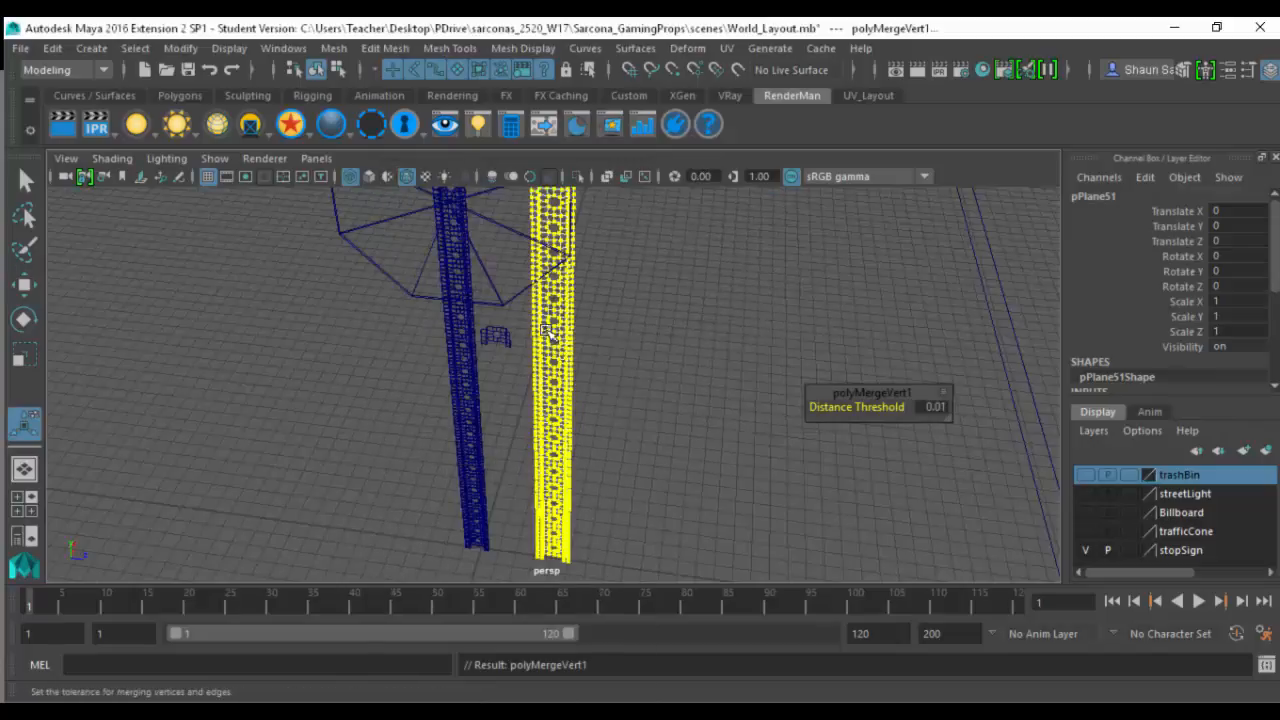
pyautogui.scroll(5, 760, 393)
pyautogui.scroll(-4, 609, 391)
pyautogui.press('5')
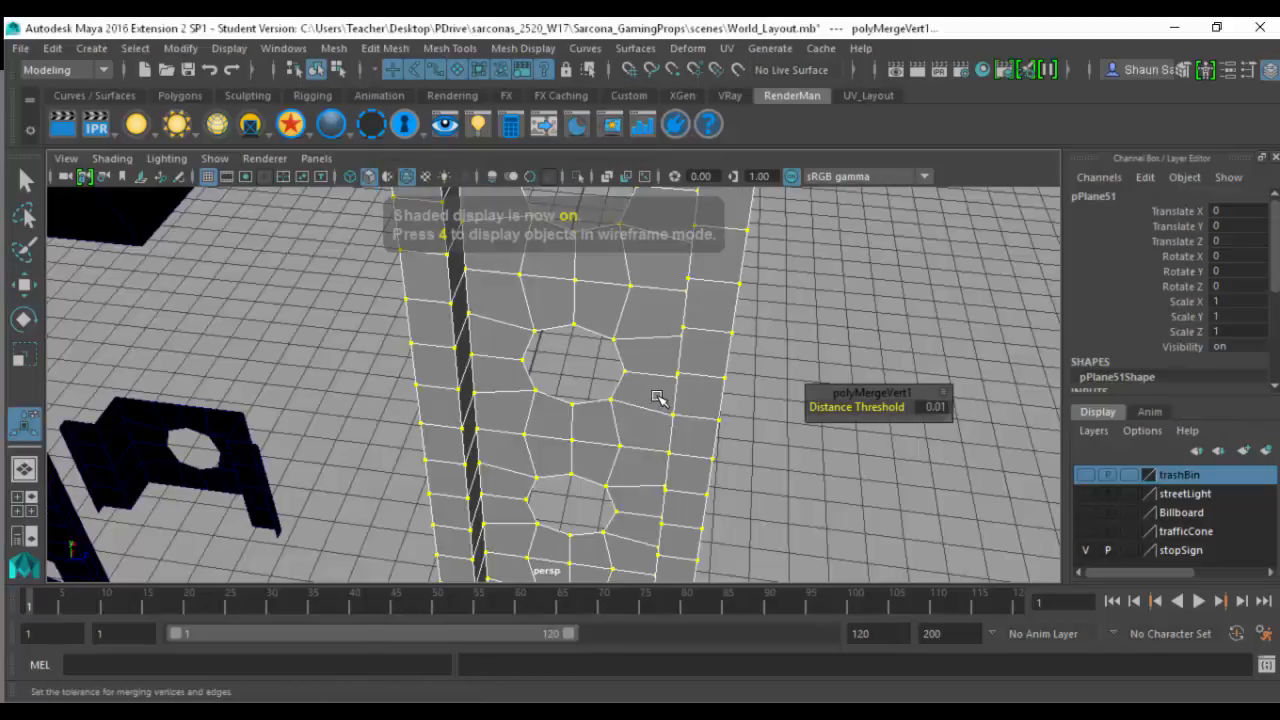
# - Preview the merged post in smooth mesh display and switch back to unsmoothed display
pyautogui.scroll(3, 668, 360)
pyautogui.press('q')
pyautogui.keyDown('alt'); pyautogui.moveTo(702, 330); pyautogui.dragTo(588, 410, button='middle'); pyautogui.keyUp('alt')
pyautogui.moveTo(625, 387); pyautogui.dragTo(657, 318, button='right')
pyautogui.press('3')
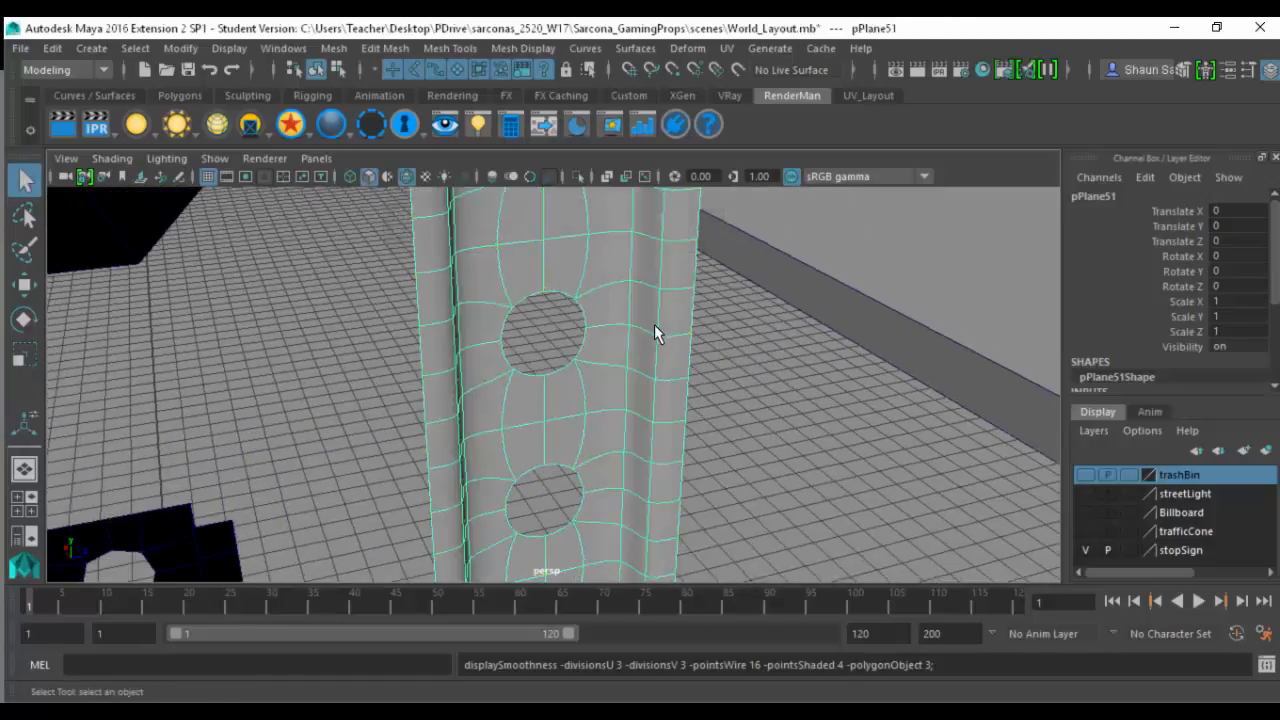
pyautogui.press('1')
# - Move the new post clear of the original stop sign to Translate X -50.733
pyautogui.keyDown('alt'); pyautogui.moveTo(641, 287); pyautogui.dragTo(586, 381); pyautogui.keyUp('alt')
pyautogui.press('w')
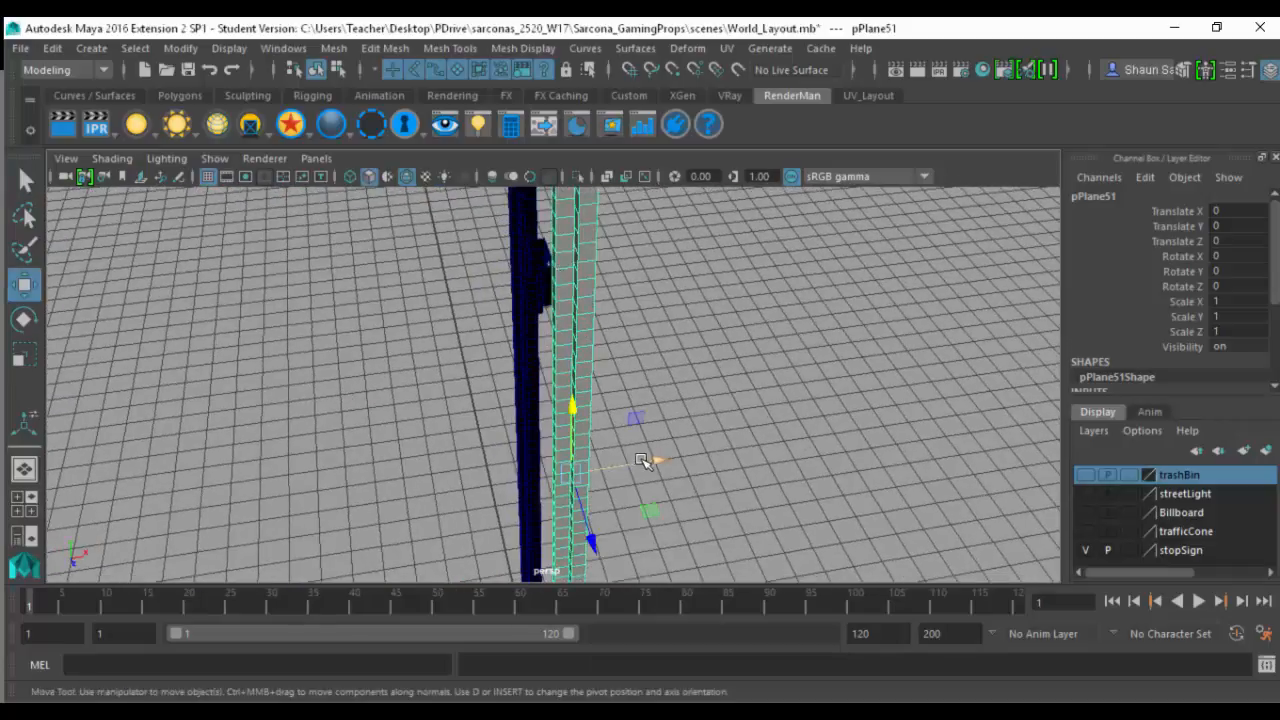
pyautogui.moveTo(643, 461); pyautogui.dragTo(312, 436)
pyautogui.press('f')
# - Examine the new post's single-sided geometry at its upper end beside the original stop sign
pyautogui.keyDown('alt'); pyautogui.moveTo(533, 389); pyautogui.dragTo(660, 541); pyautogui.keyUp('alt')
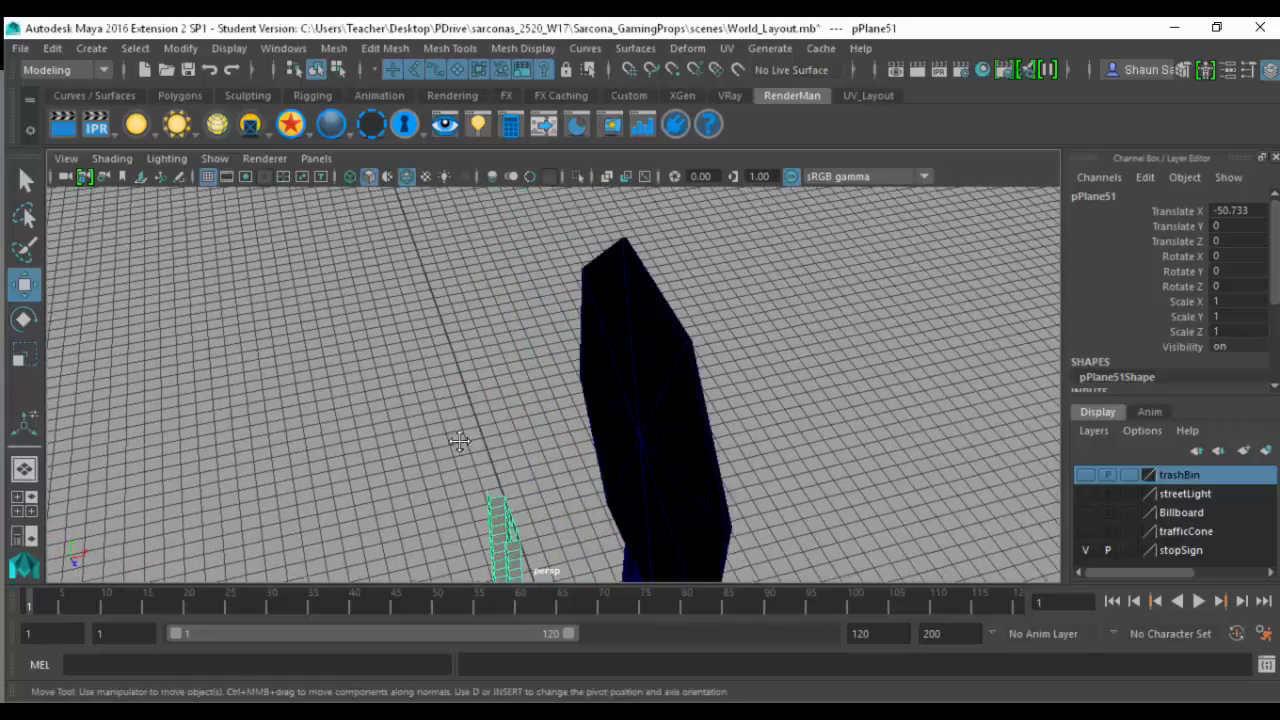
pyautogui.keyDown('alt'); pyautogui.moveTo(459, 441); pyautogui.dragTo(613, 229); pyautogui.keyUp('alt')
pyautogui.keyDown('alt'); pyautogui.moveTo(600, 272); pyautogui.dragTo(569, 313); pyautogui.keyUp('alt')
pyautogui.keyDown('alt'); pyautogui.moveTo(570, 313); pyautogui.dragTo(600, 310, button='middle'); pyautogui.keyUp('alt')
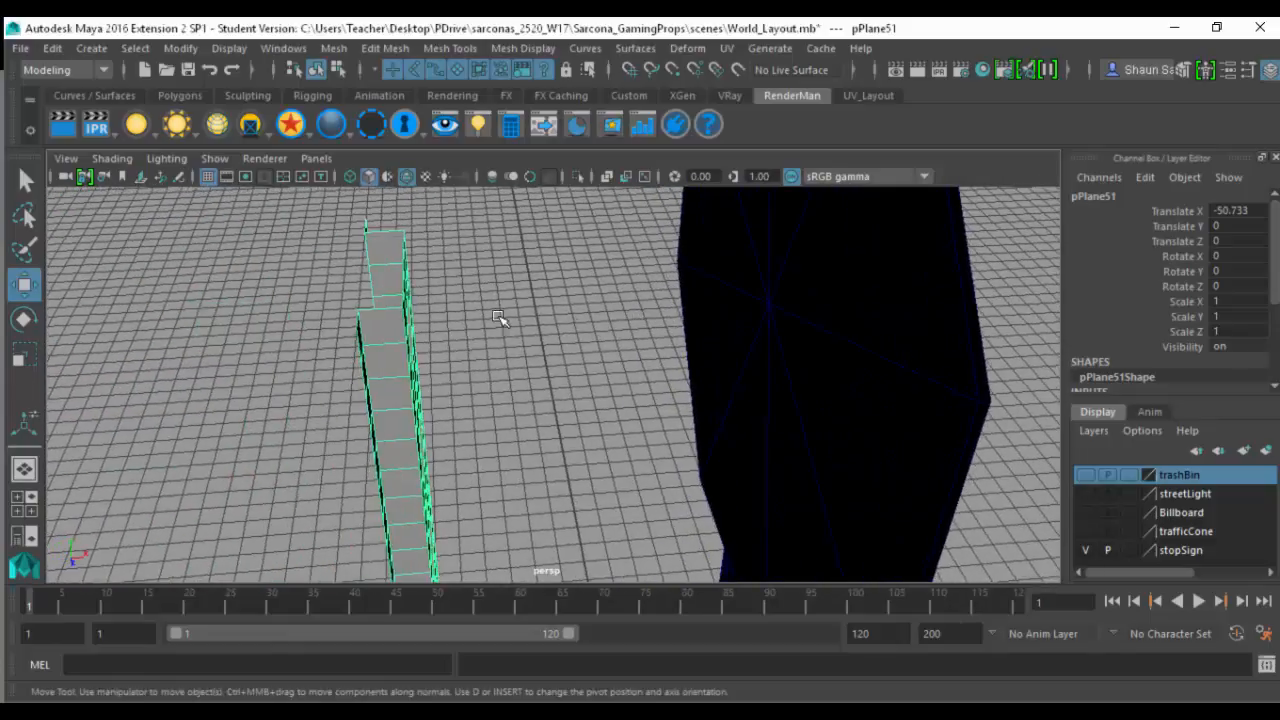
pyautogui.keyDown('alt'); pyautogui.moveTo(523, 306); pyautogui.dragTo(543, 303, button='right'); pyautogui.keyUp('alt')
pyautogui.keyDown('alt'); pyautogui.moveTo(543, 303); pyautogui.dragTo(549, 340, button='middle'); pyautogui.keyUp('alt')
pyautogui.keyDown('alt'); pyautogui.moveTo(549, 340); pyautogui.dragTo(550, 333, button='right'); pyautogui.keyUp('alt')
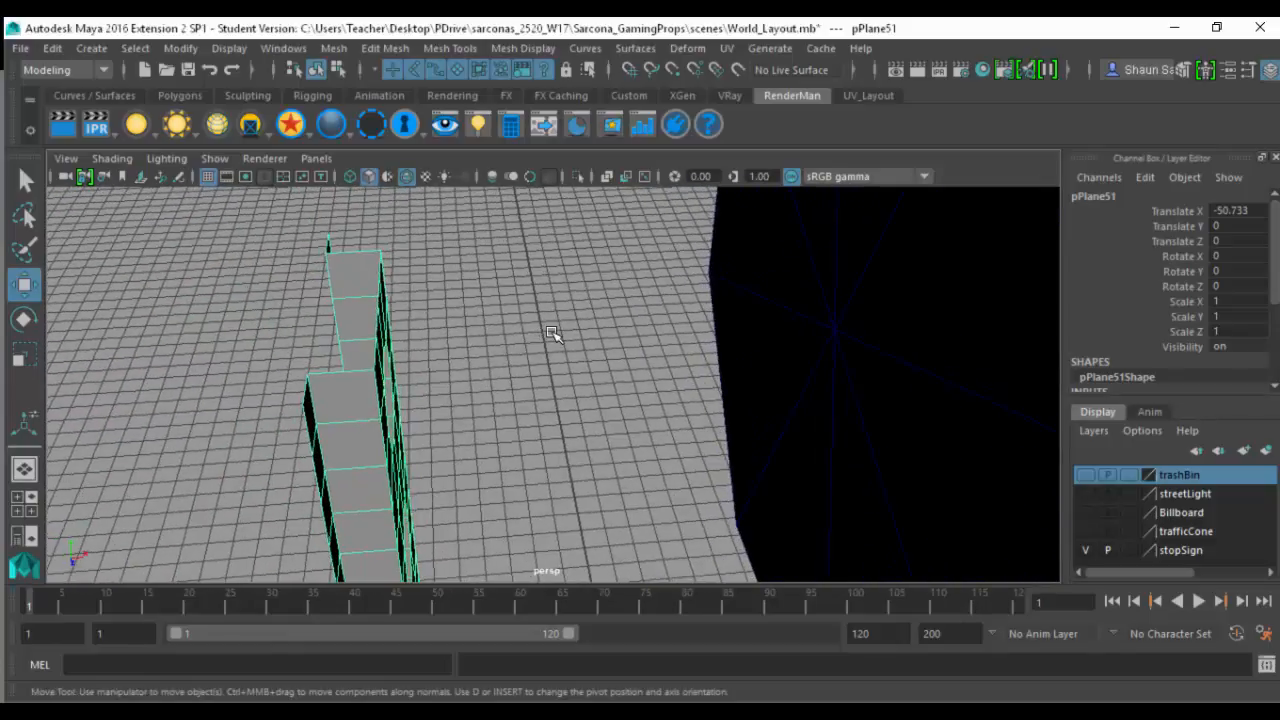
pyautogui.keyDown('alt'); pyautogui.moveTo(642, 336); pyautogui.dragTo(655, 246); pyautogui.keyUp('alt')
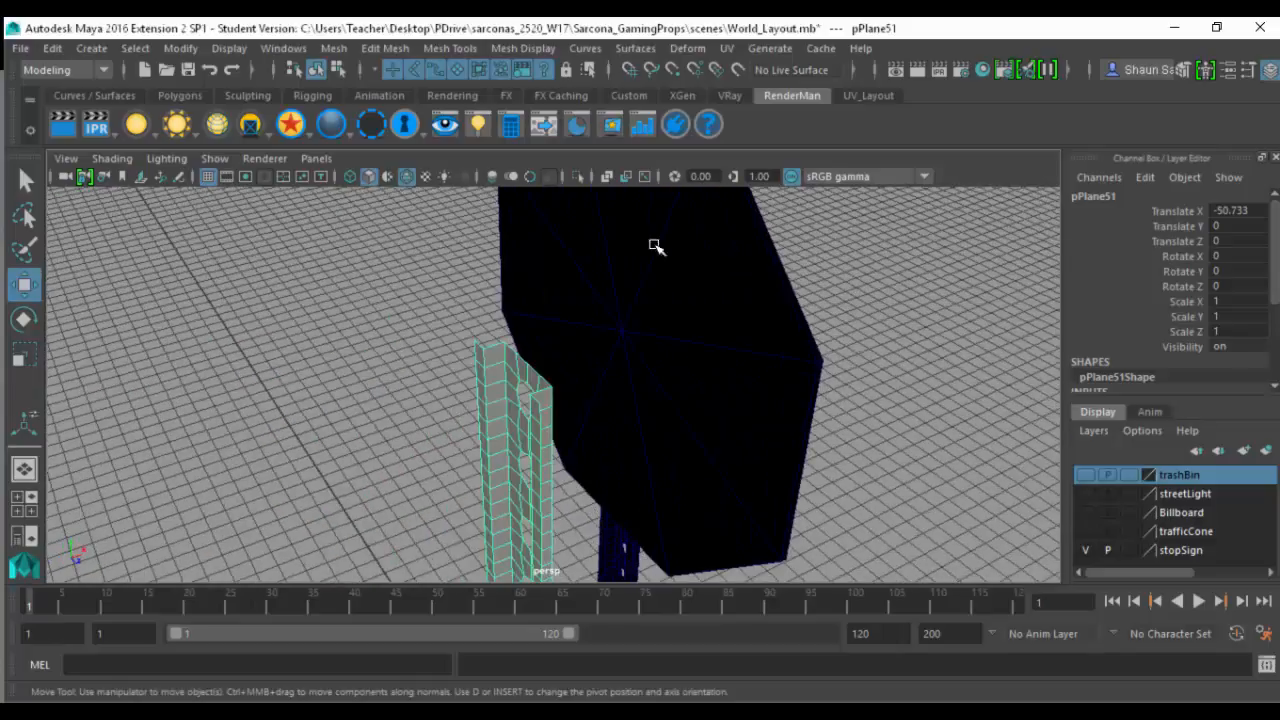
# - Select all faces of the new post and extrude them with Keep Faces Together on
pyautogui.keyDown('alt'); pyautogui.moveTo(648, 348); pyautogui.dragTo(327, 324); pyautogui.keyUp('alt')
pyautogui.click(398, 320)
pyautogui.click(207, 275)
pyautogui.keyDown('alt'); pyautogui.moveTo(257, 291); pyautogui.dragTo(350, 193); pyautogui.keyUp('alt')
pyautogui.moveTo(368, 410)
pyautogui.keyDown('alt'); pyautogui.mouseDown(button='middle')
pyautogui.moveTo(329, 214)
pyautogui.moveTo(357, 271)
pyautogui.moveTo(366, 228)
pyautogui.mouseUp(button='middle'); pyautogui.keyUp('alt')
pyautogui.keyDown('alt'); pyautogui.moveTo(449, 400); pyautogui.dragTo(650, 379, button='right'); pyautogui.keyUp('alt')
pyautogui.keyDown('alt'); pyautogui.moveTo(330, 404); pyautogui.dragTo(526, 356, button='middle'); pyautogui.keyUp('alt')
pyautogui.keyDown('alt'); pyautogui.moveTo(526, 356); pyautogui.dragTo(670, 346, button='right'); pyautogui.keyUp('alt')
pyautogui.hotkey('ctrl', 'e')
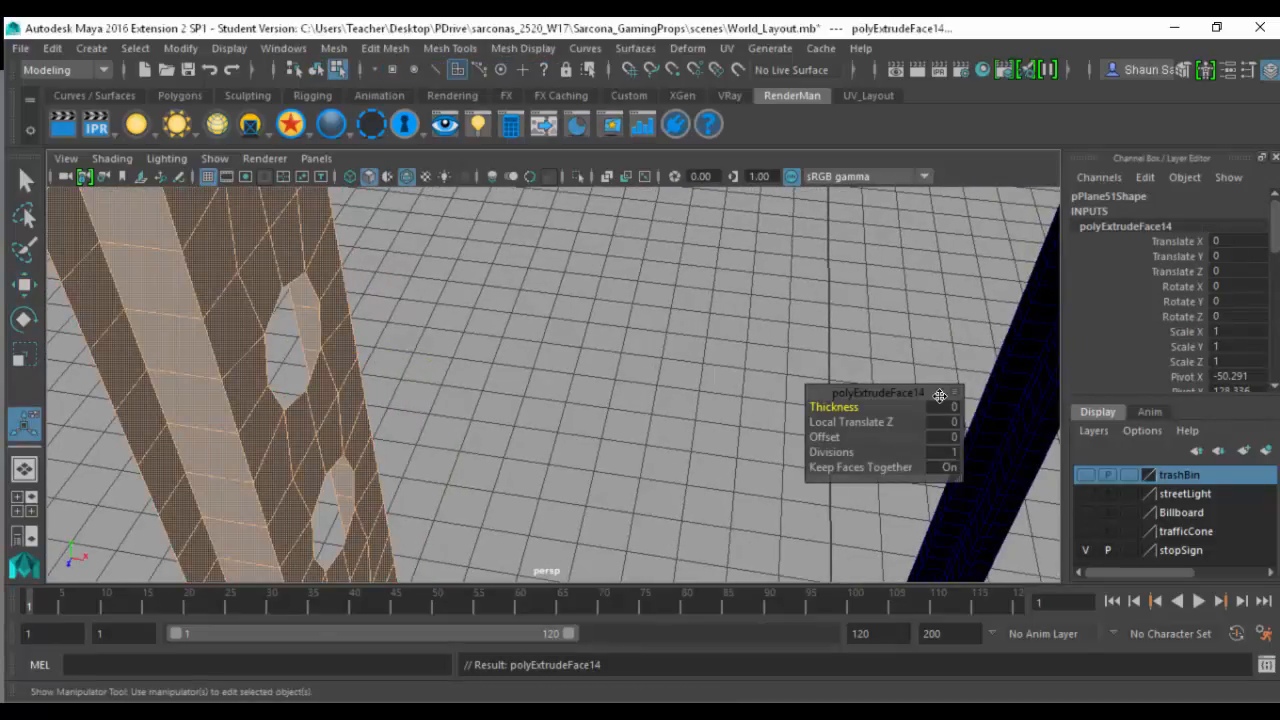
# - Set the post extrusion's Thickness to 0.5
pyautogui.click(951, 408)
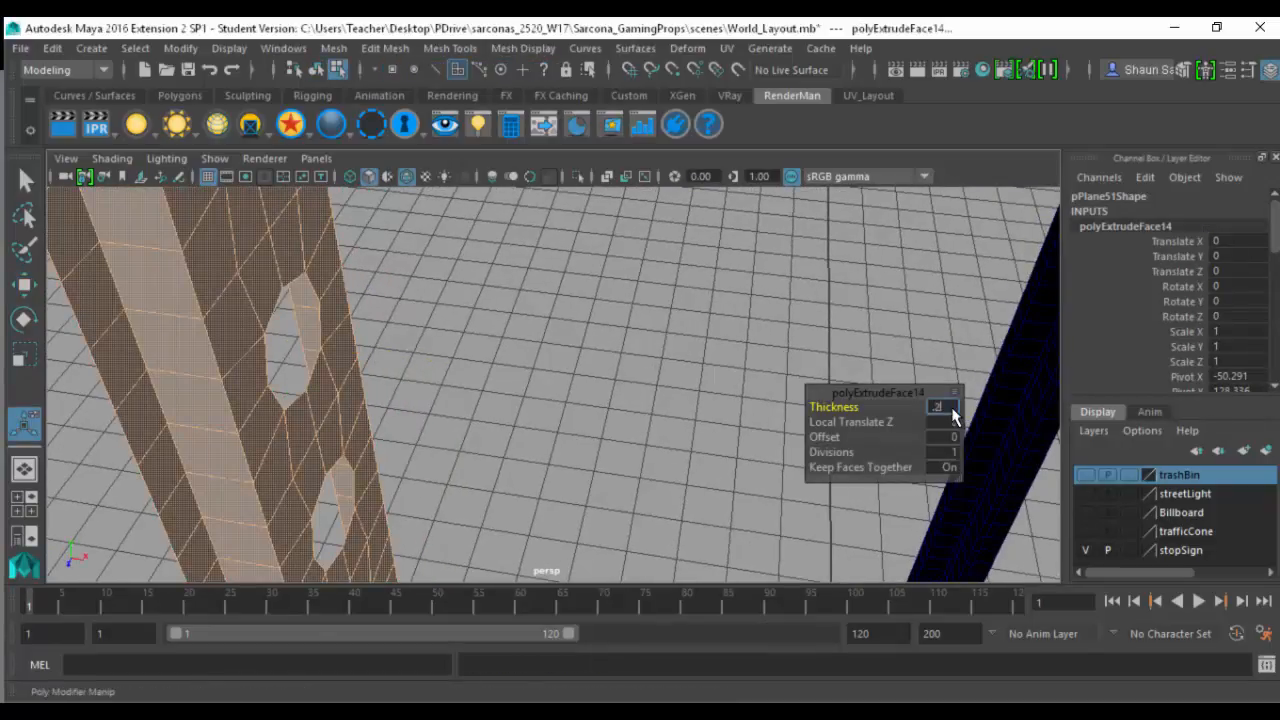
pyautogui.write('0.2')
pyautogui.press('Return')
pyautogui.click(952, 409)
pyautogui.write('.1')
pyautogui.press('Return')
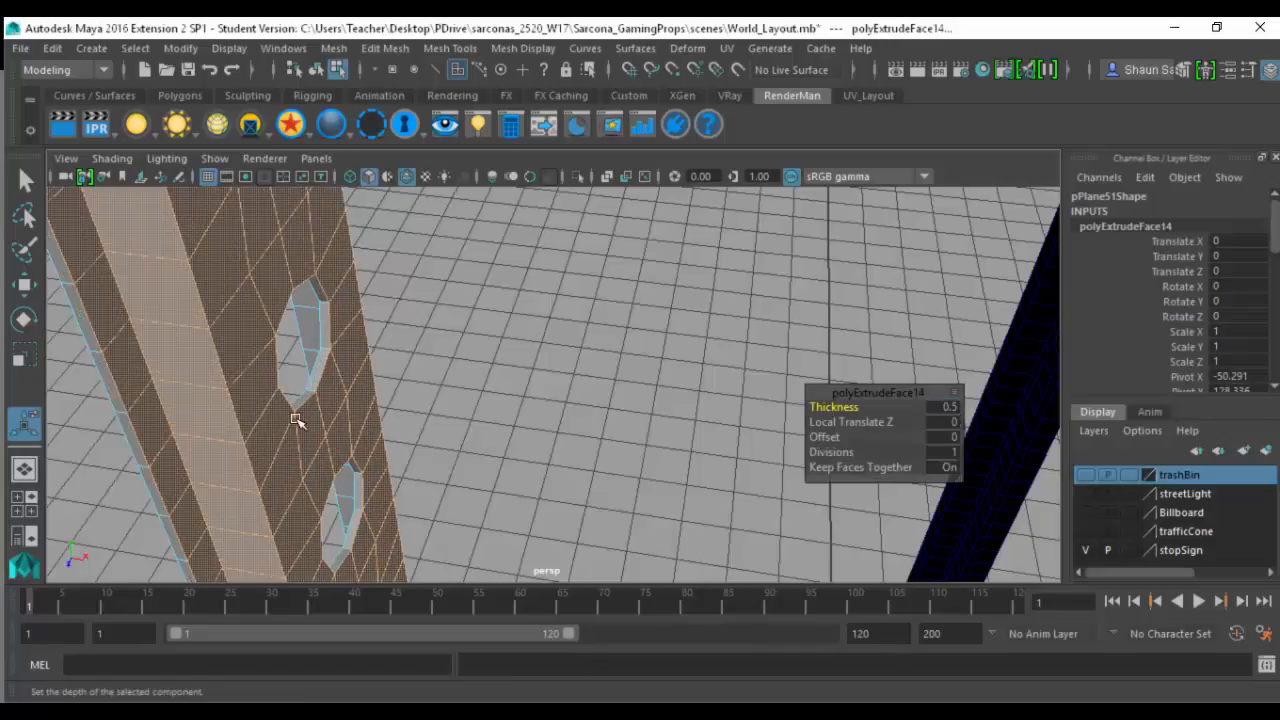
# - Return to object selection and examine the thickened post from several sides beside the original stop sign
pyautogui.press('F8')
pyautogui.press('f')
pyautogui.keyDown('alt'); pyautogui.moveTo(385, 401); pyautogui.dragTo(706, 360); pyautogui.keyUp('alt')
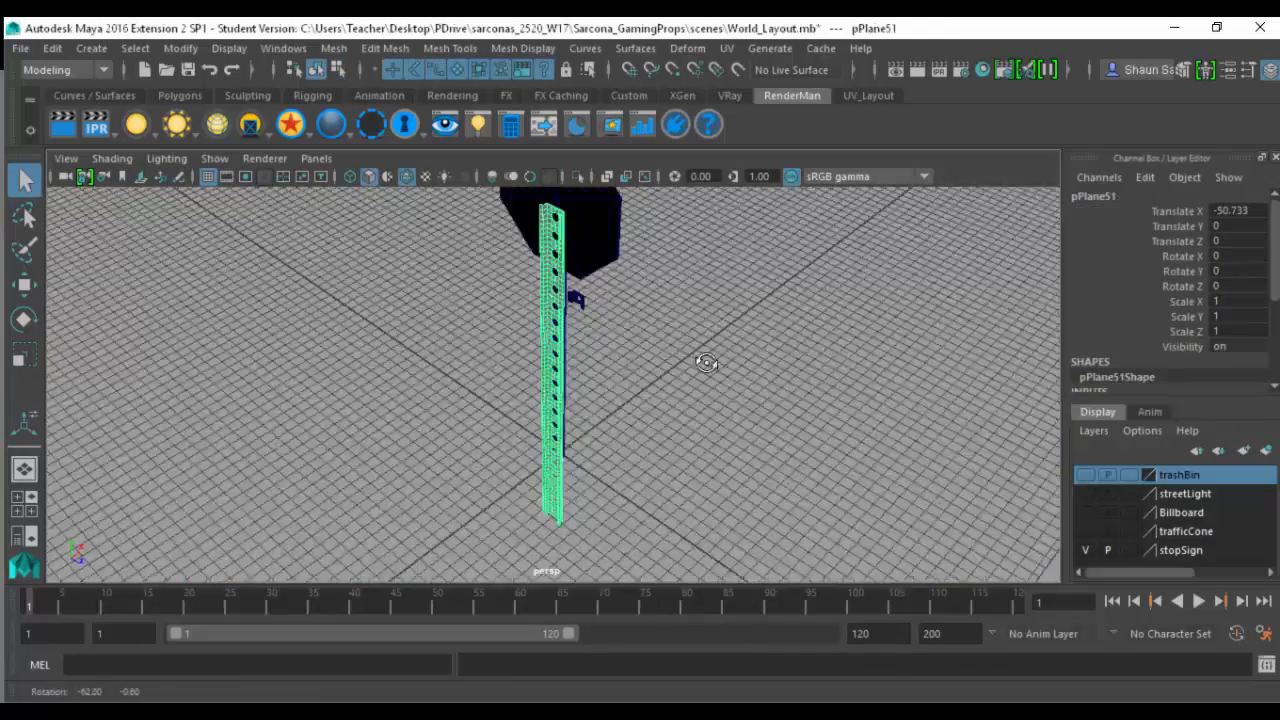
pyautogui.keyDown('alt'); pyautogui.moveTo(706, 360); pyautogui.dragTo(714, 486, button='middle'); pyautogui.keyUp('alt')
pyautogui.keyDown('alt'); pyautogui.moveTo(633, 479); pyautogui.dragTo(892, 426, button='right'); pyautogui.keyUp('alt')
pyautogui.keyDown('alt'); pyautogui.moveTo(630, 386); pyautogui.dragTo(737, 389); pyautogui.keyUp('alt')
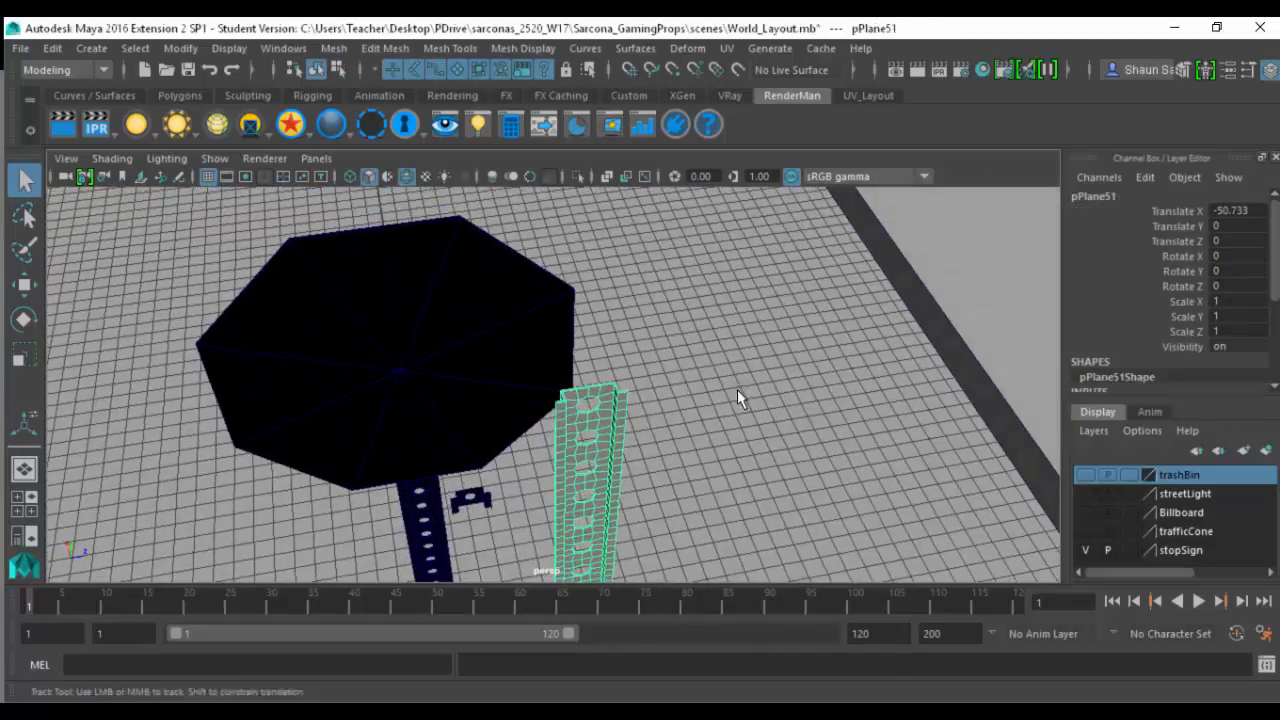
pyautogui.keyDown('alt'); pyautogui.moveTo(737, 389); pyautogui.dragTo(940, 391, button='right'); pyautogui.keyUp('alt')
pyautogui.keyDown('alt'); pyautogui.moveTo(806, 448); pyautogui.dragTo(733, 358, button='middle'); pyautogui.keyUp('alt')
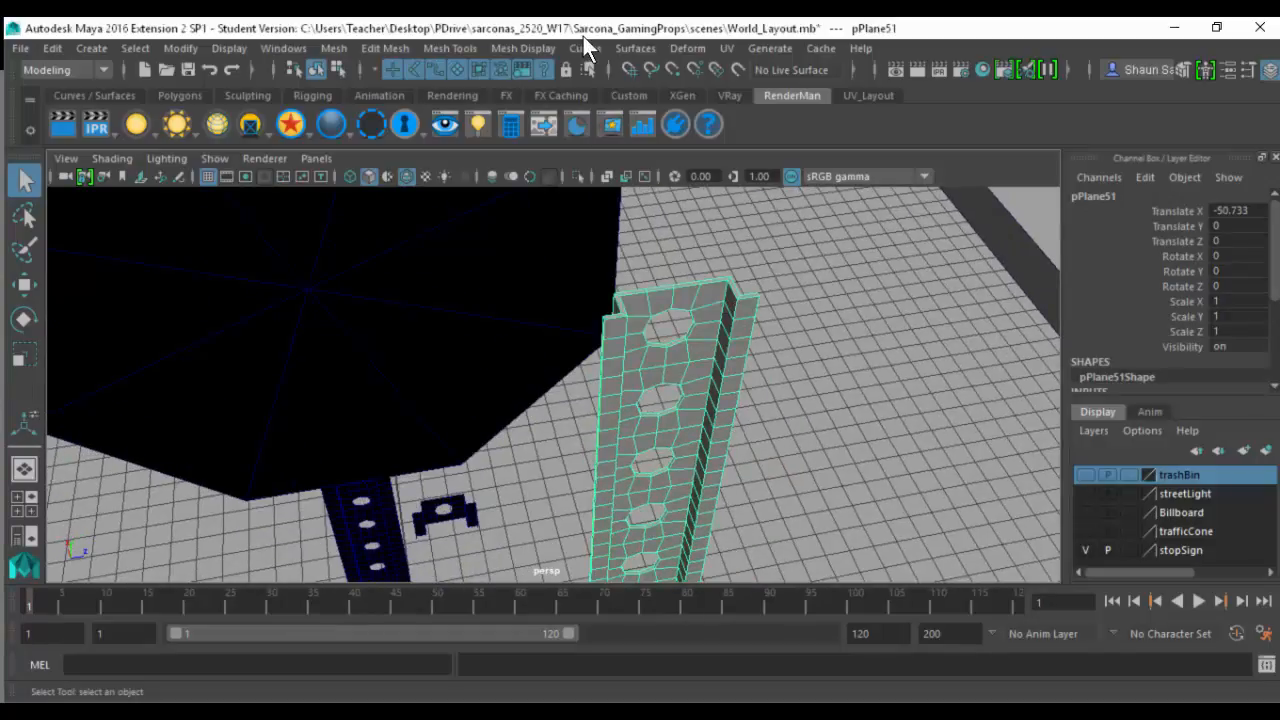
# - Assign the existing surfaceShader1 material to the new post and turn on textured shaded display
pyautogui.click(727, 48)
pyautogui.click(657, 323)
pyautogui.press('space')
pyautogui.click(585, 497)
pyautogui.moveTo(657, 241)
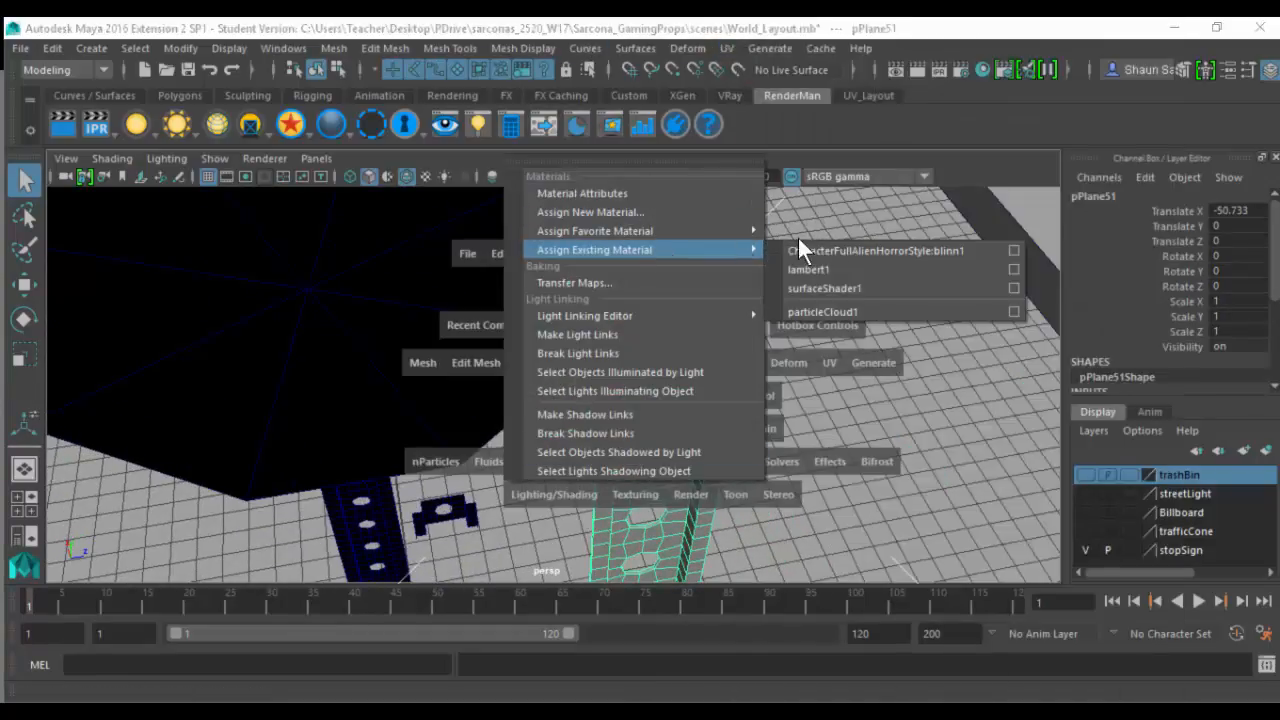
pyautogui.moveTo(750, 250)
pyautogui.click(825, 279)
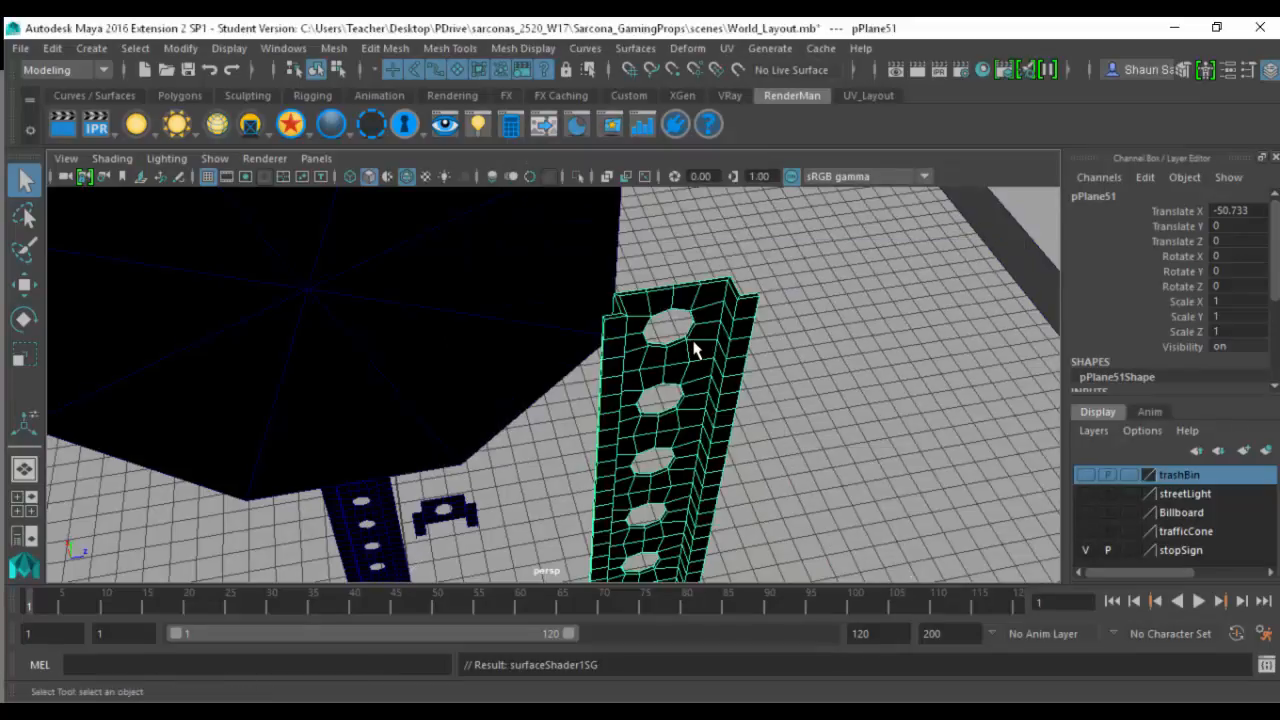
pyautogui.press('6')
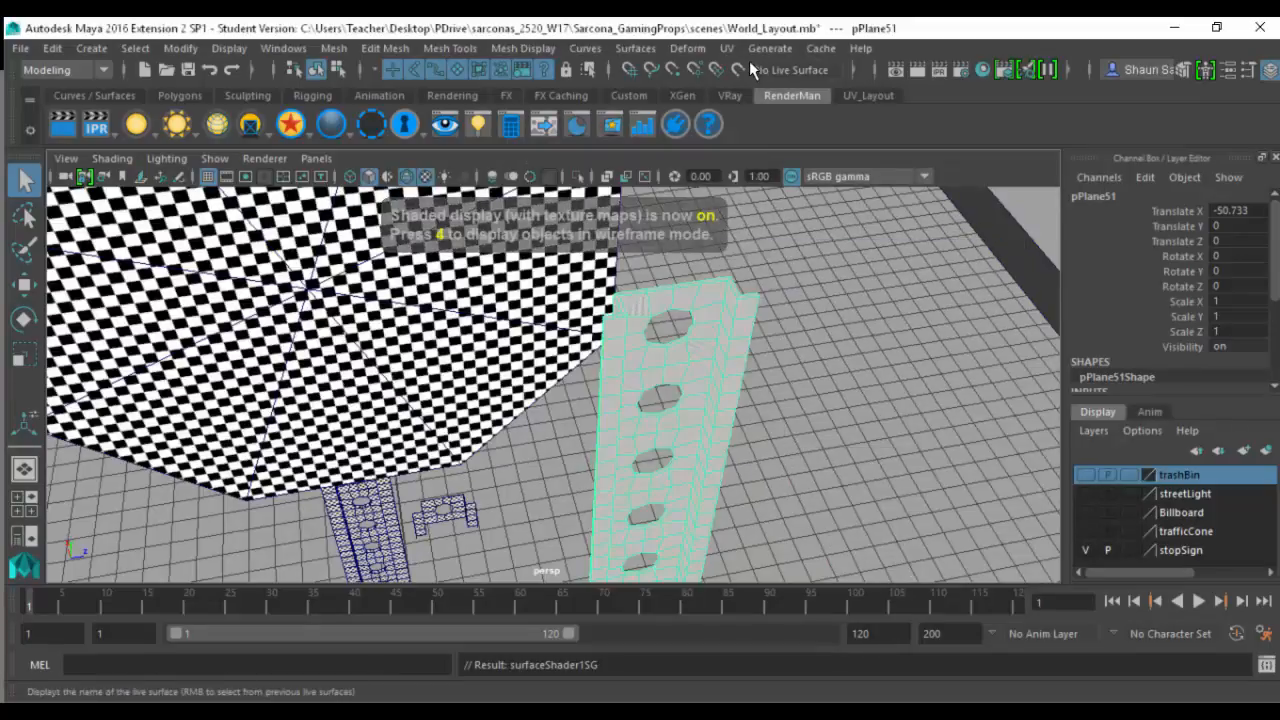
# - Open the UV Editor beside the viewport and apply a Planar UV projection to the new post
pyautogui.click(728, 49)
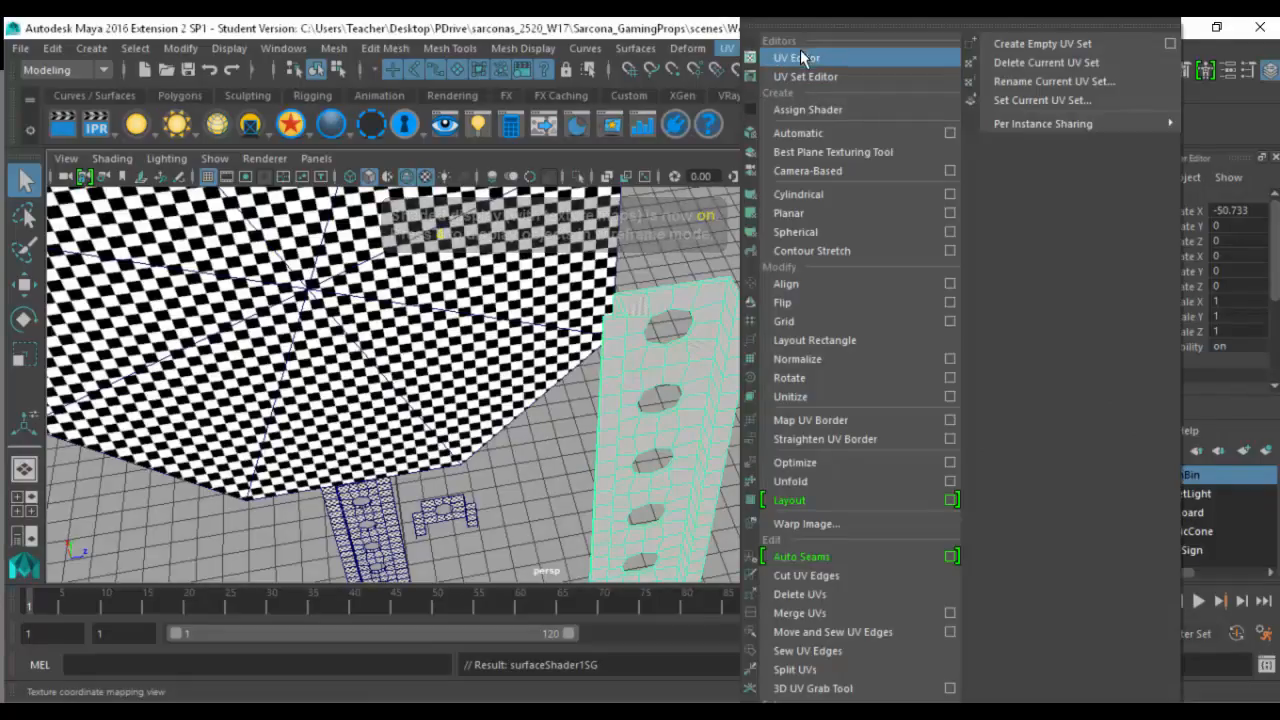
pyautogui.click(795, 52)
pyautogui.keyDown('alt'); pyautogui.moveTo(668, 322); pyautogui.dragTo(560, 262, button='middle'); pyautogui.keyUp('alt')
pyautogui.moveTo(774, 73); pyautogui.dragTo(794, 138)
pyautogui.click(739, 50)
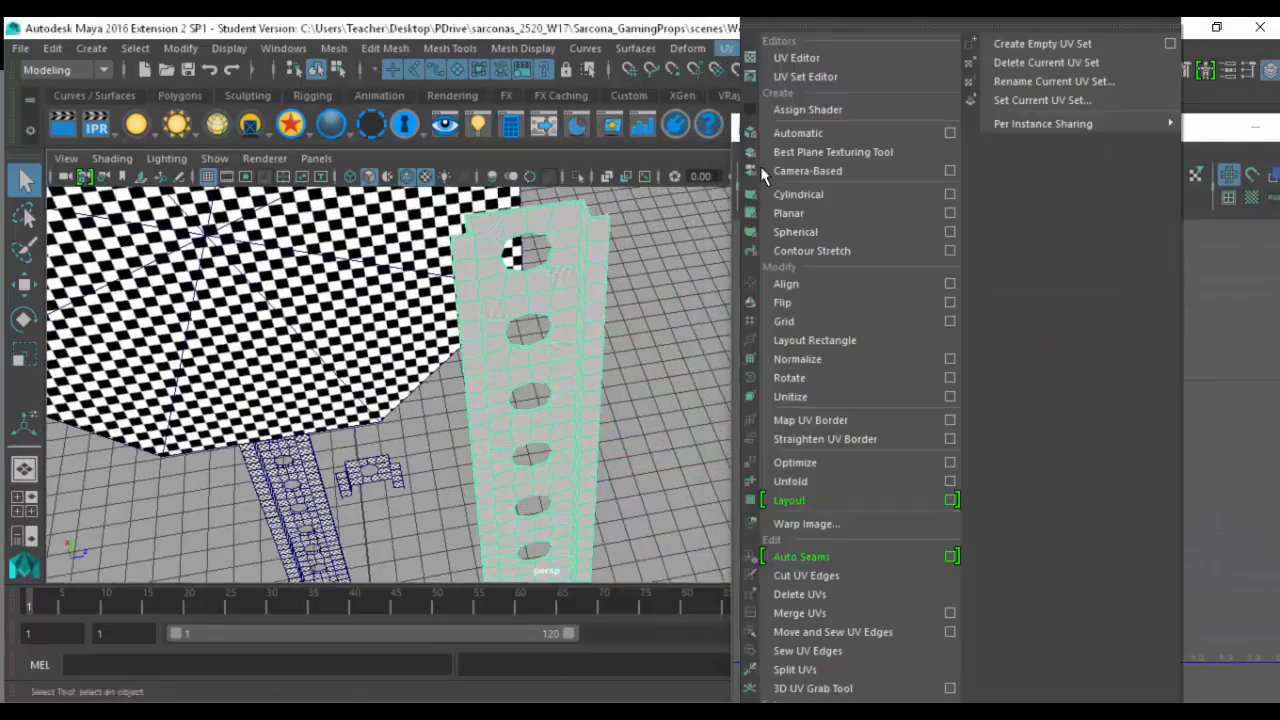
pyautogui.click(825, 212)
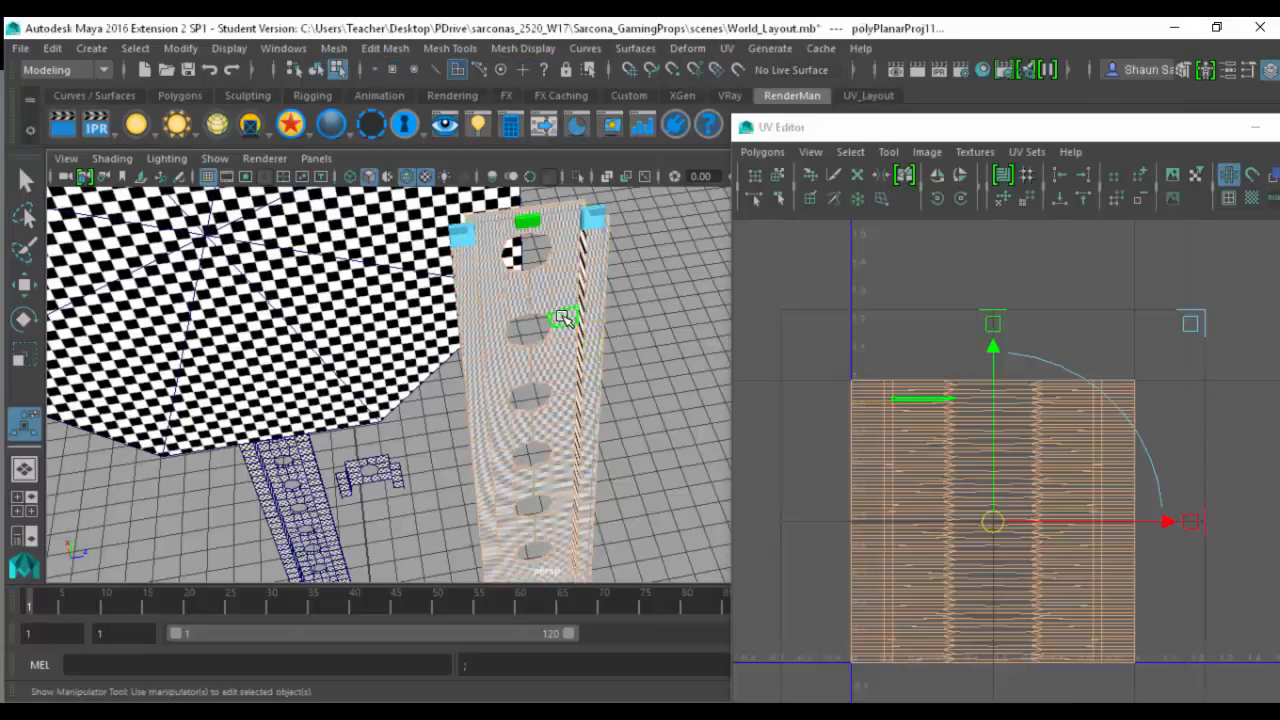
# - Switch the post to edge selection in untextured shaded display and pick the edges around its upper end
pyautogui.moveTo(559, 296); pyautogui.dragTo(580, 149, button='right')
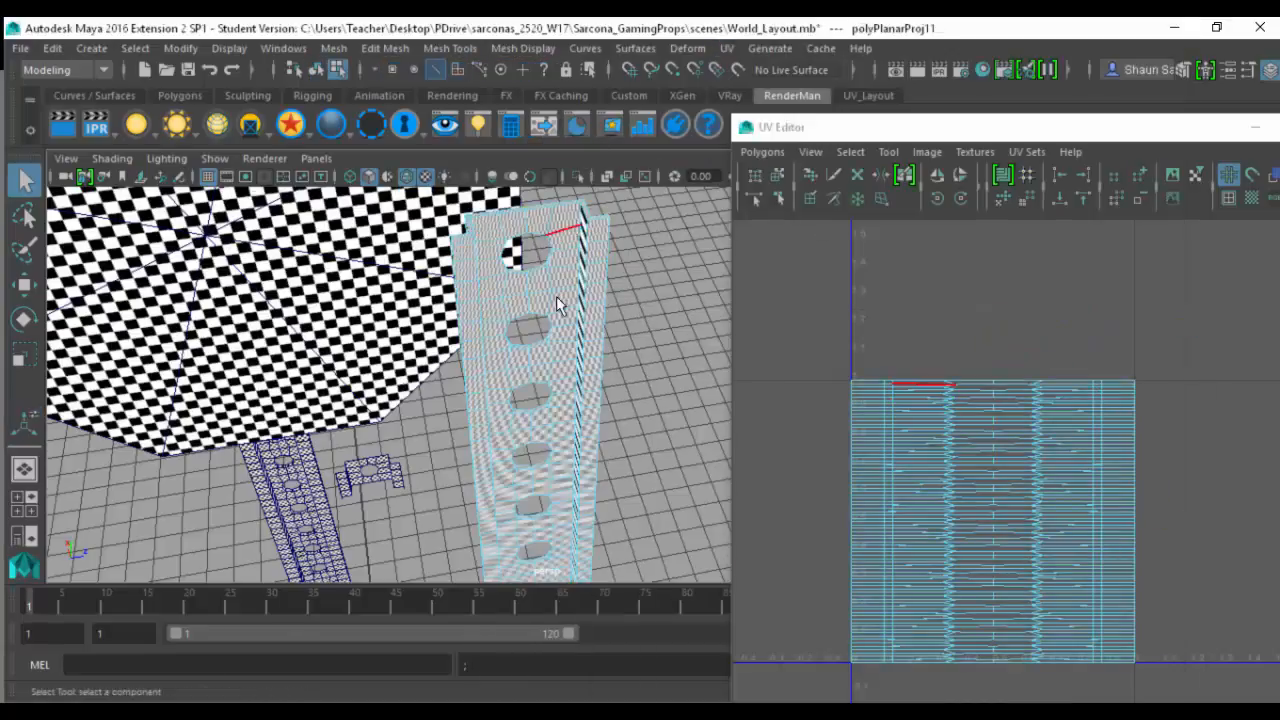
pyautogui.keyDown('alt'); pyautogui.moveTo(557, 299); pyautogui.dragTo(590, 283); pyautogui.keyUp('alt')
pyautogui.keyDown('alt'); pyautogui.moveTo(590, 283); pyautogui.dragTo(870, 300, button='right'); pyautogui.keyUp('alt')
pyautogui.keyDown('alt'); pyautogui.moveTo(571, 311); pyautogui.dragTo(560, 328); pyautogui.keyUp('alt')
pyautogui.keyDown('alt'); pyautogui.moveTo(560, 328); pyautogui.dragTo(700, 340, button='right'); pyautogui.keyUp('alt')
pyautogui.click(636, 277)
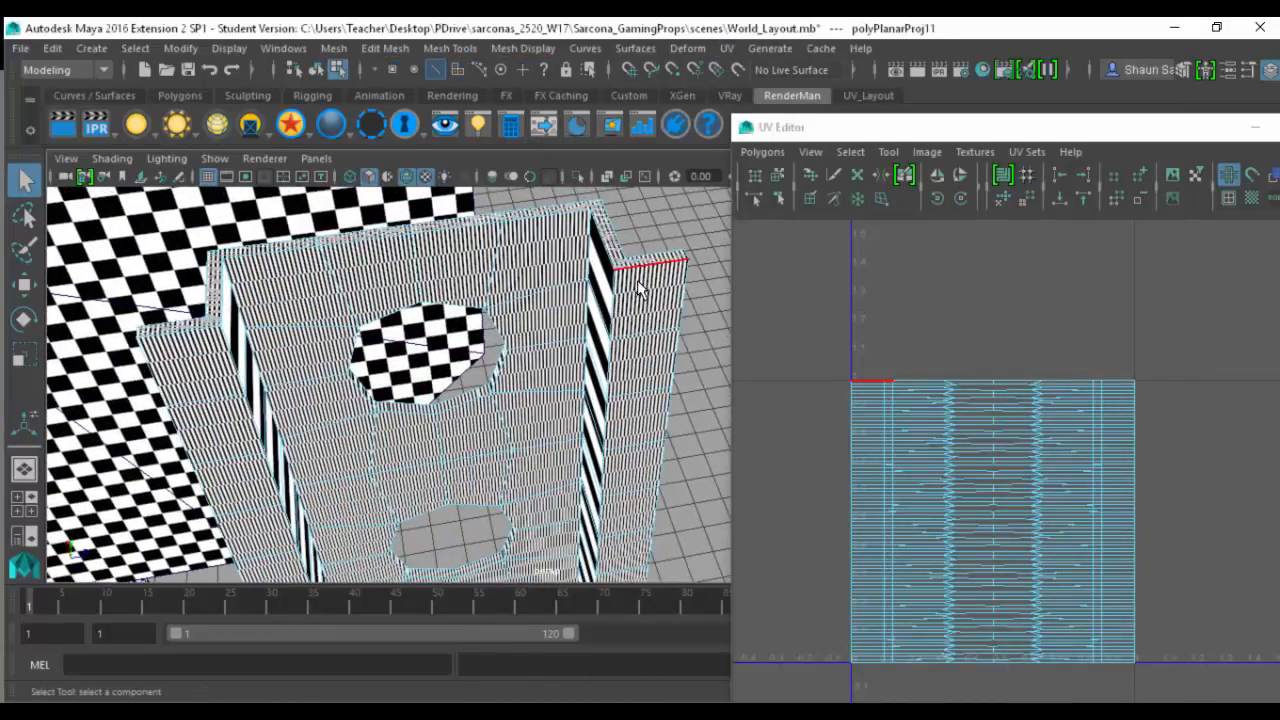
pyautogui.press('5')
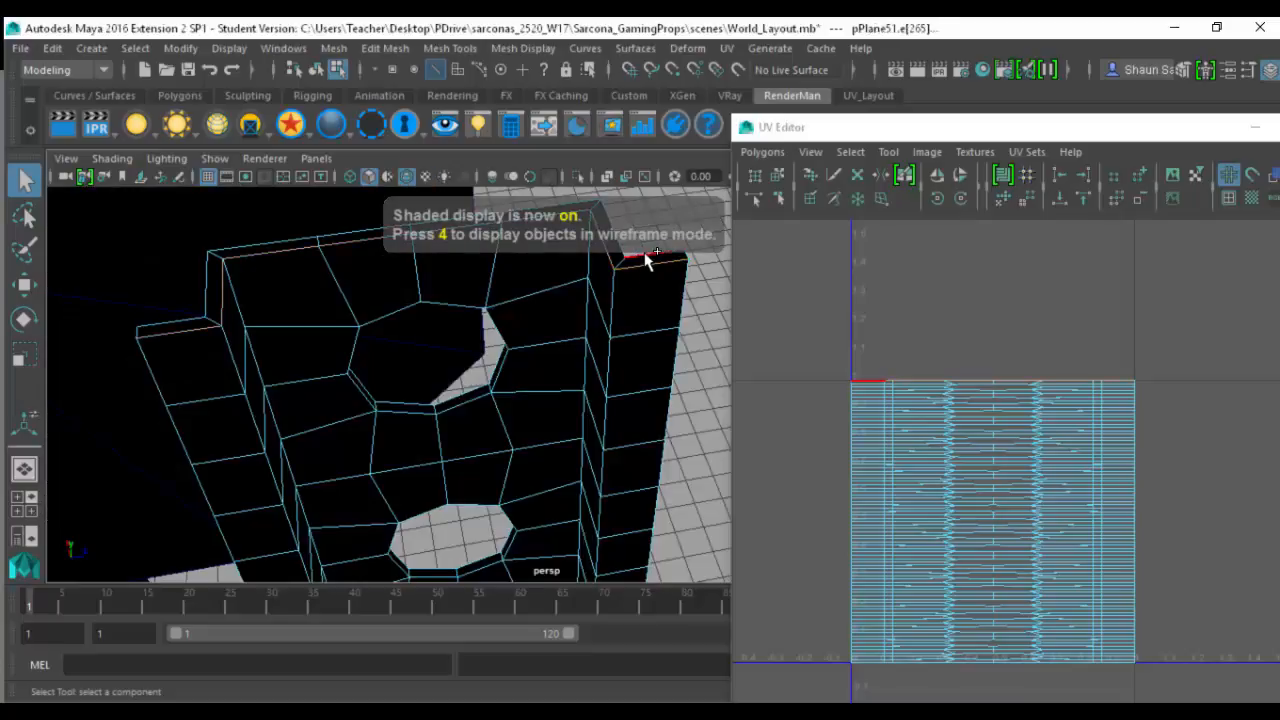
pyautogui.click(414, 268)
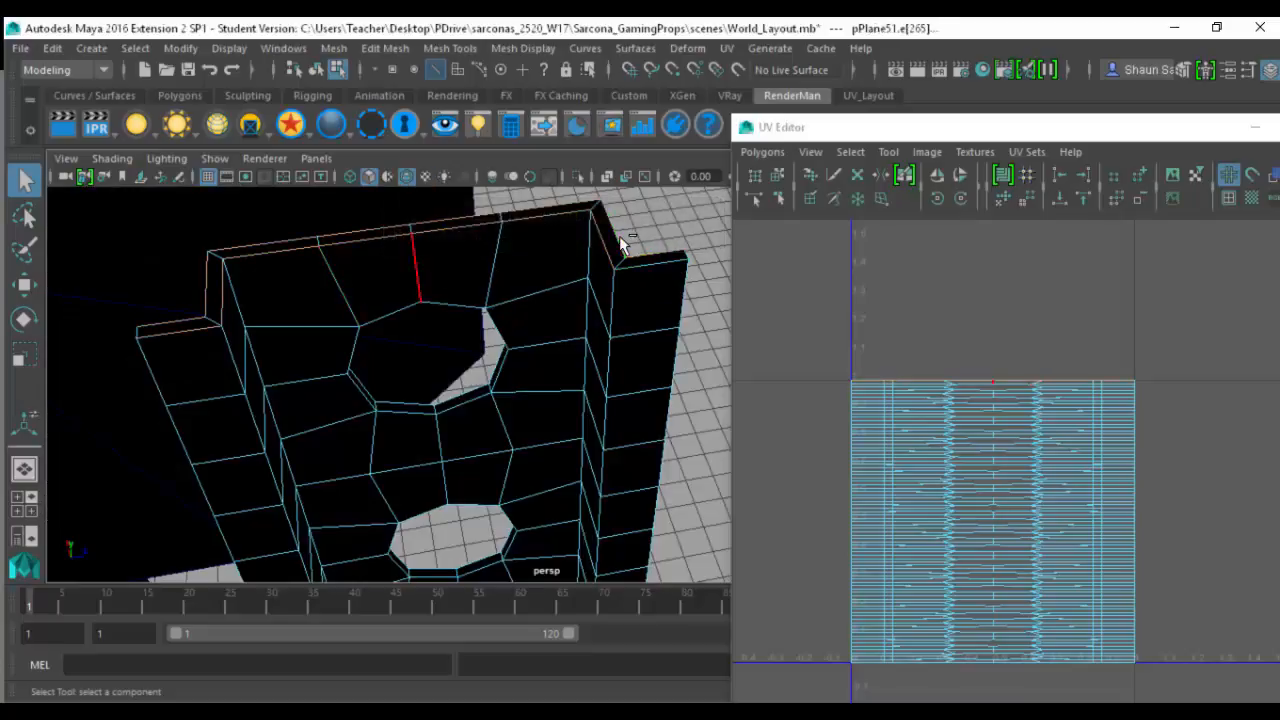
pyautogui.keyDown('shift'); pyautogui.click(691, 256); pyautogui.keyUp('shift')
pyautogui.keyDown('shift'); pyautogui.click(166, 345); pyautogui.keyUp('shift')
pyautogui.scroll(-10, 500, 443)
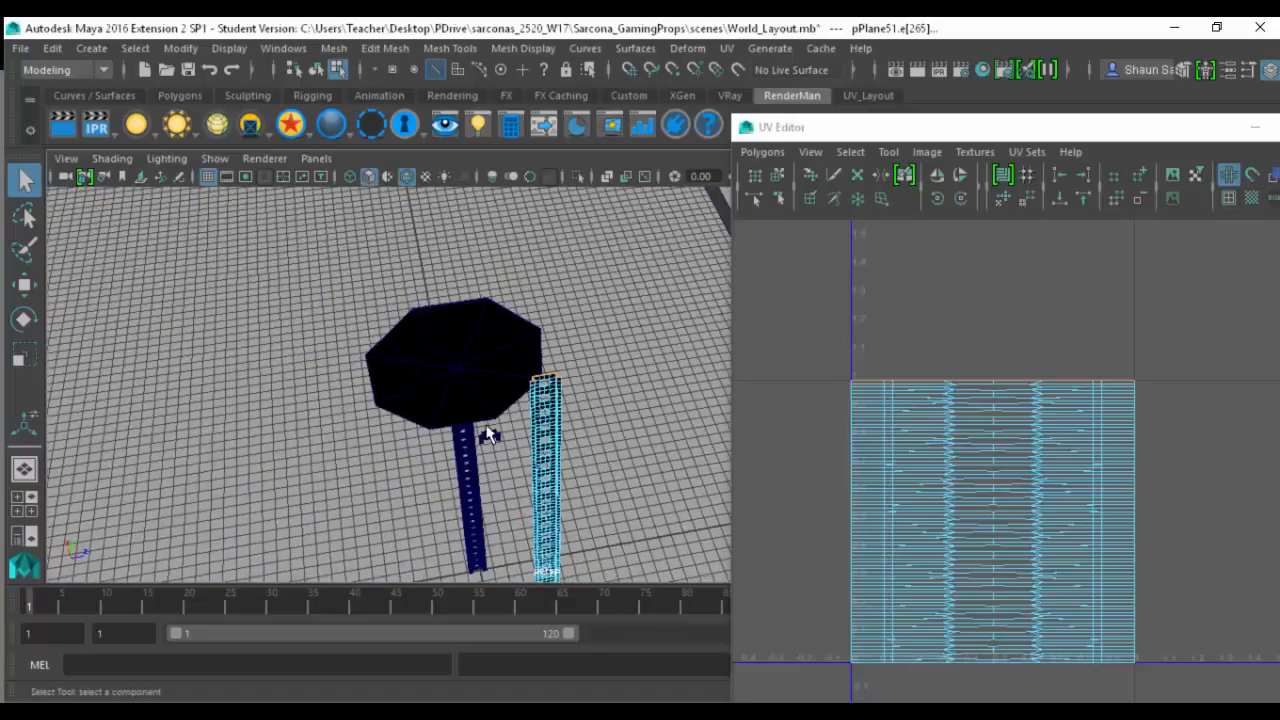
# - Select the post's edges using a selection constraint with Angle from 69.2744 to 120.3785 degrees
pyautogui.moveTo(362, 274); pyautogui.dragTo(490, 572)
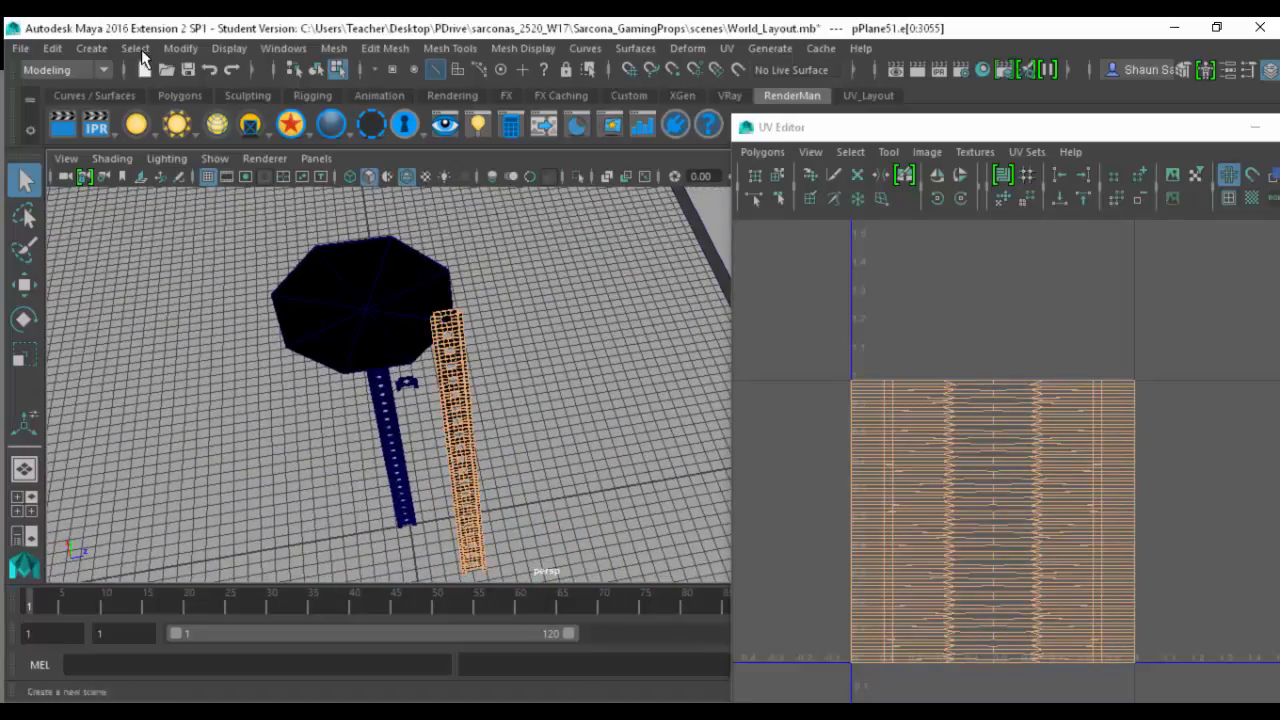
pyautogui.click(135, 48)
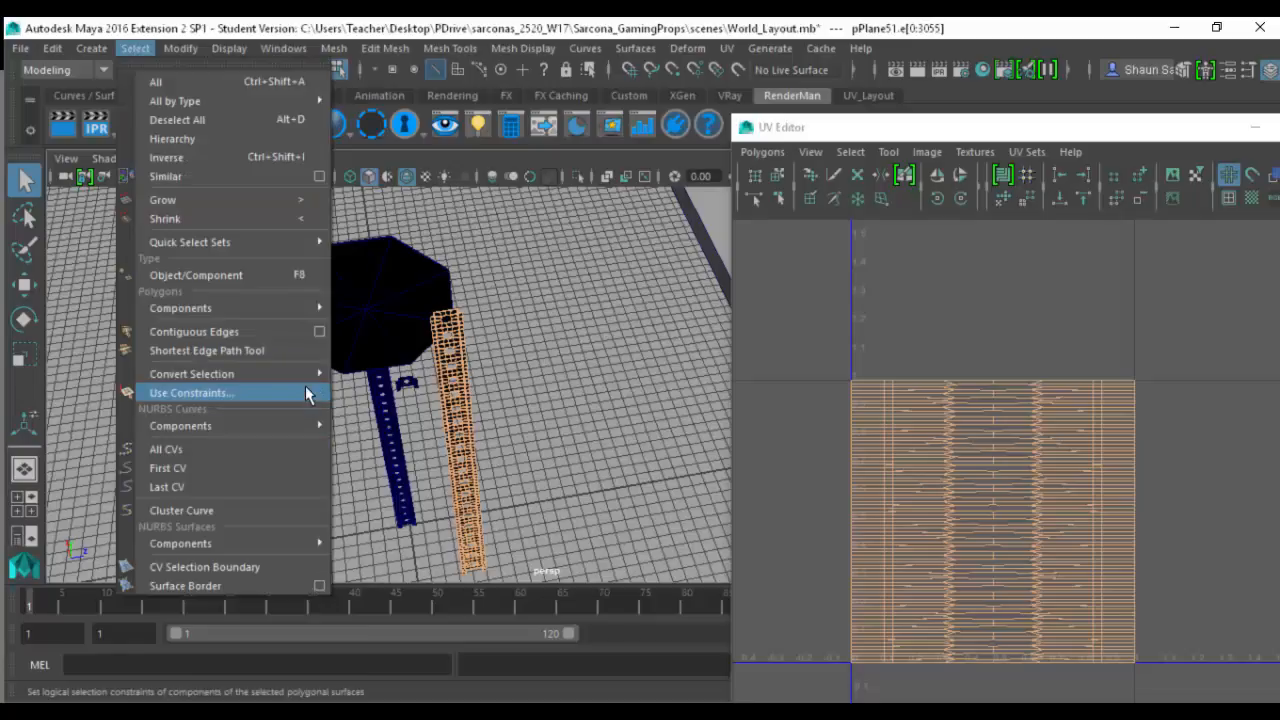
pyautogui.click(307, 393)
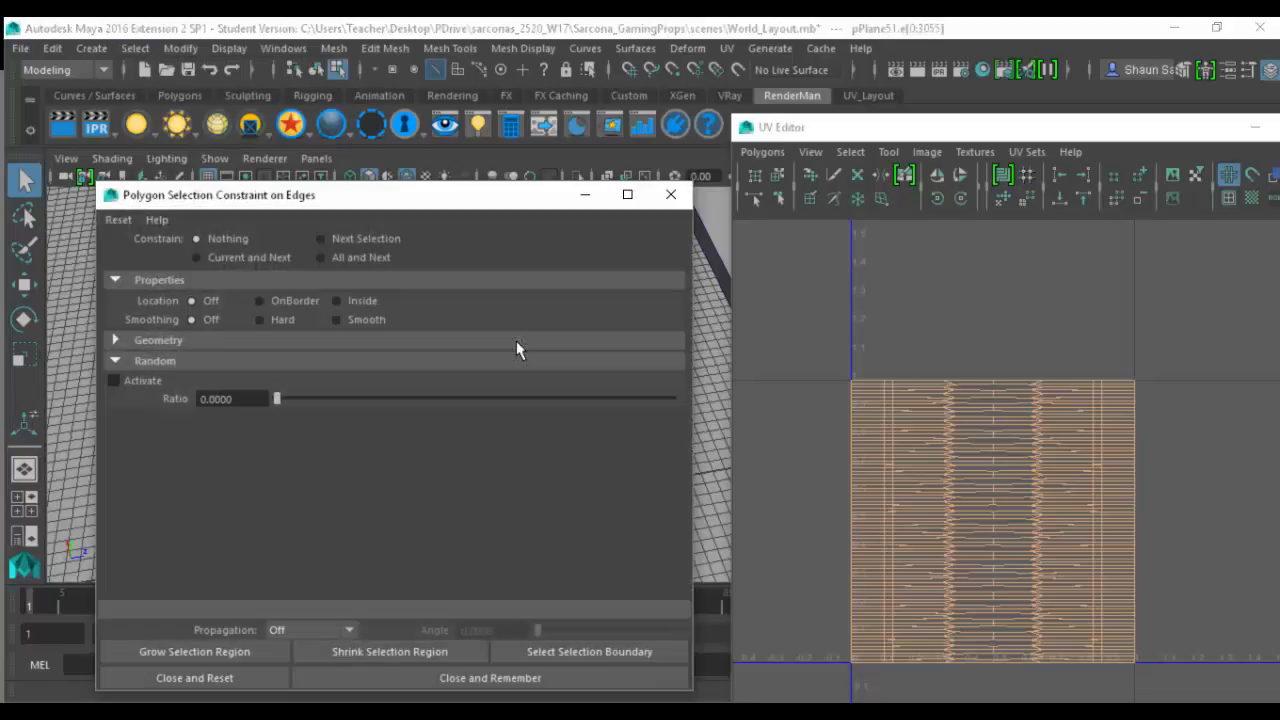
pyautogui.click(213, 346)
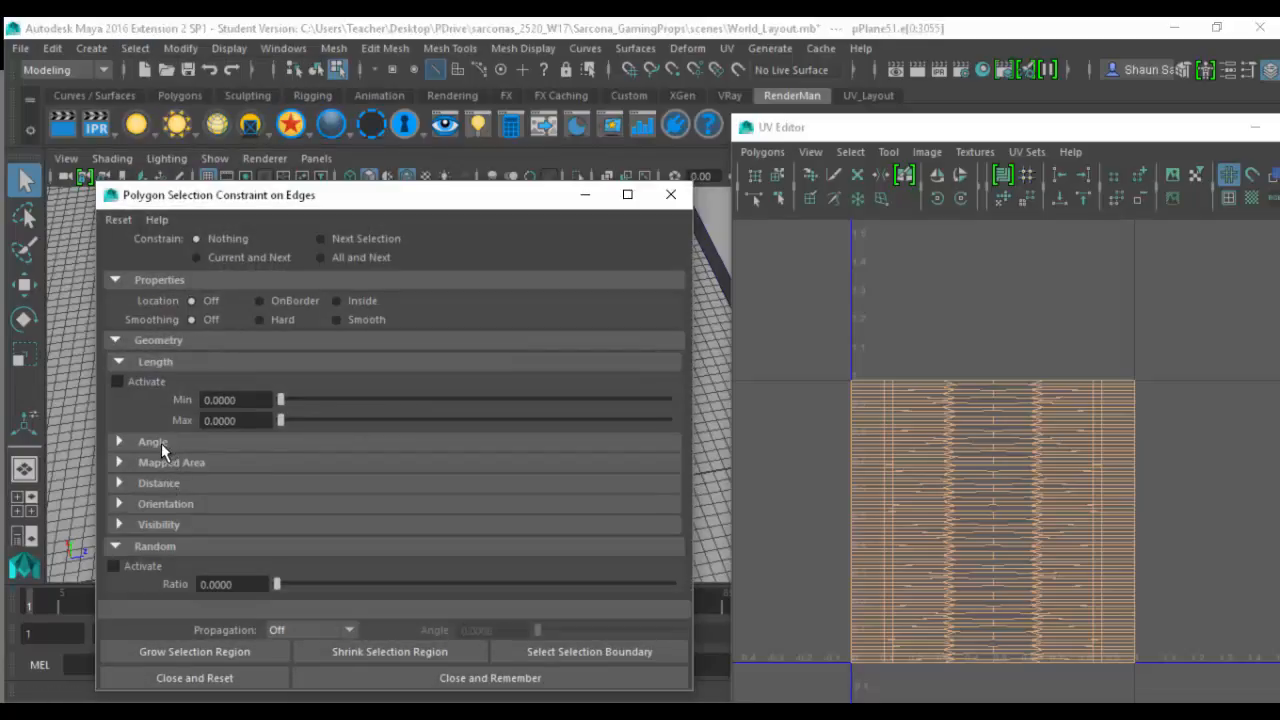
pyautogui.click(155, 442)
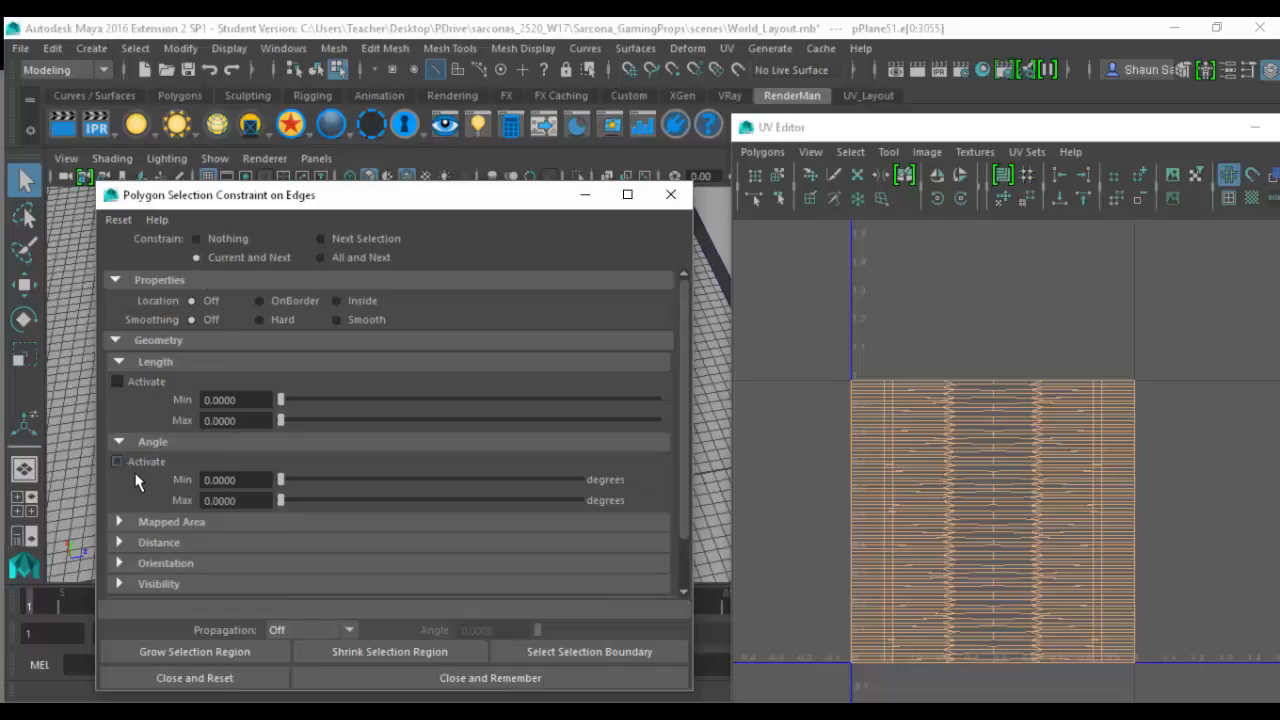
pyautogui.click(140, 462)
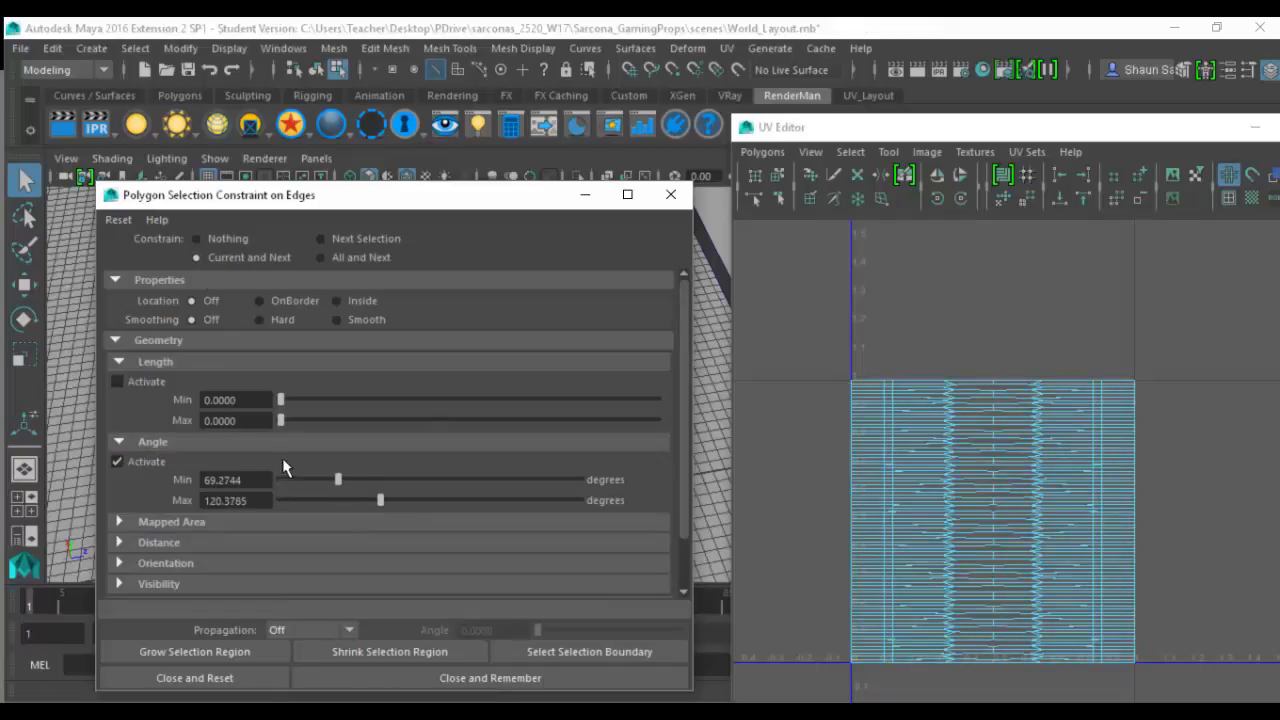
pyautogui.moveTo(368, 199); pyautogui.dragTo(856, 186)
pyautogui.moveTo(364, 278); pyautogui.dragTo(536, 552)
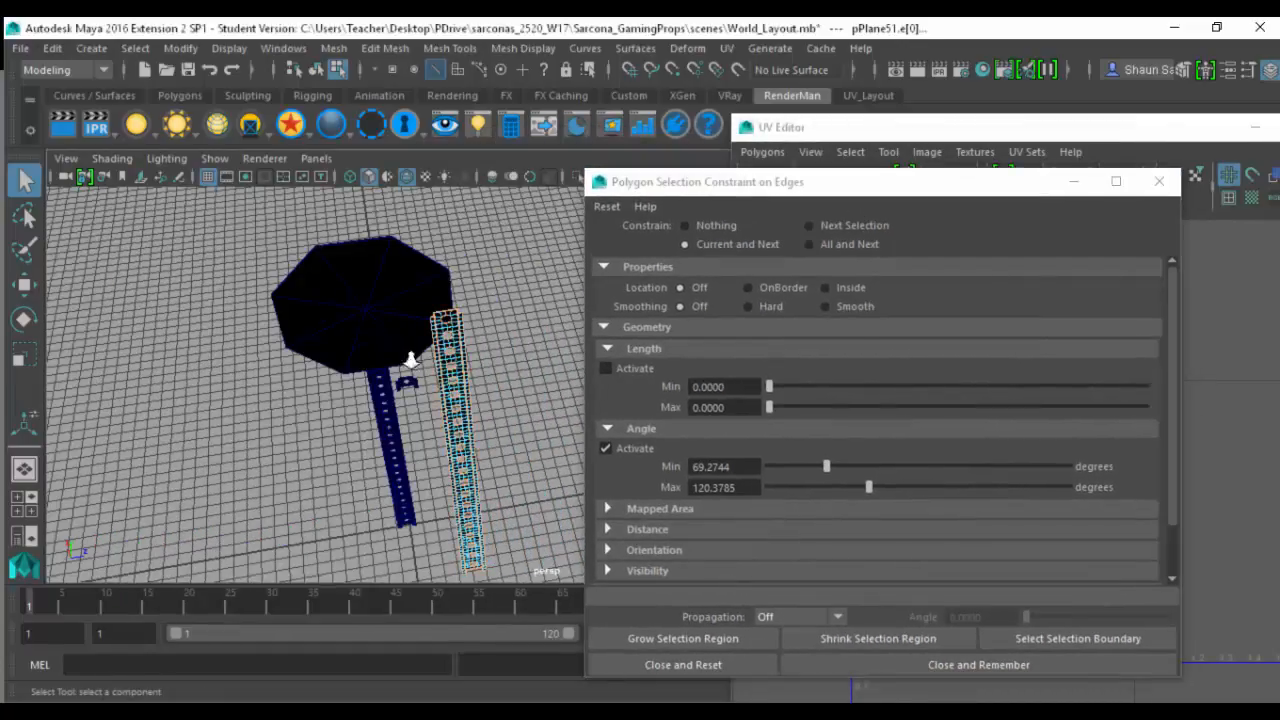
# - Check the selected corner and hole edges, close and reset the selection constraint, and cut the UVs along those edges
pyautogui.keyDown('alt'); pyautogui.moveTo(411, 359); pyautogui.dragTo(470, 372, button='right'); pyautogui.keyUp('alt')
pyautogui.keyDown('alt'); pyautogui.moveTo(470, 372); pyautogui.dragTo(251, 334, button='middle'); pyautogui.keyUp('alt')
pyautogui.keyDown('alt'); pyautogui.moveTo(400, 390); pyautogui.dragTo(540, 430, button='right'); pyautogui.keyUp('alt')
pyautogui.keyDown('alt'); pyautogui.moveTo(450, 370); pyautogui.dragTo(322, 385, button='middle'); pyautogui.keyUp('alt')
pyautogui.keyDown('alt'); pyautogui.moveTo(322, 385); pyautogui.dragTo(414, 394, button='right'); pyautogui.keyUp('alt')
pyautogui.keyDown('alt'); pyautogui.moveTo(336, 377); pyautogui.dragTo(244, 373); pyautogui.keyUp('alt')
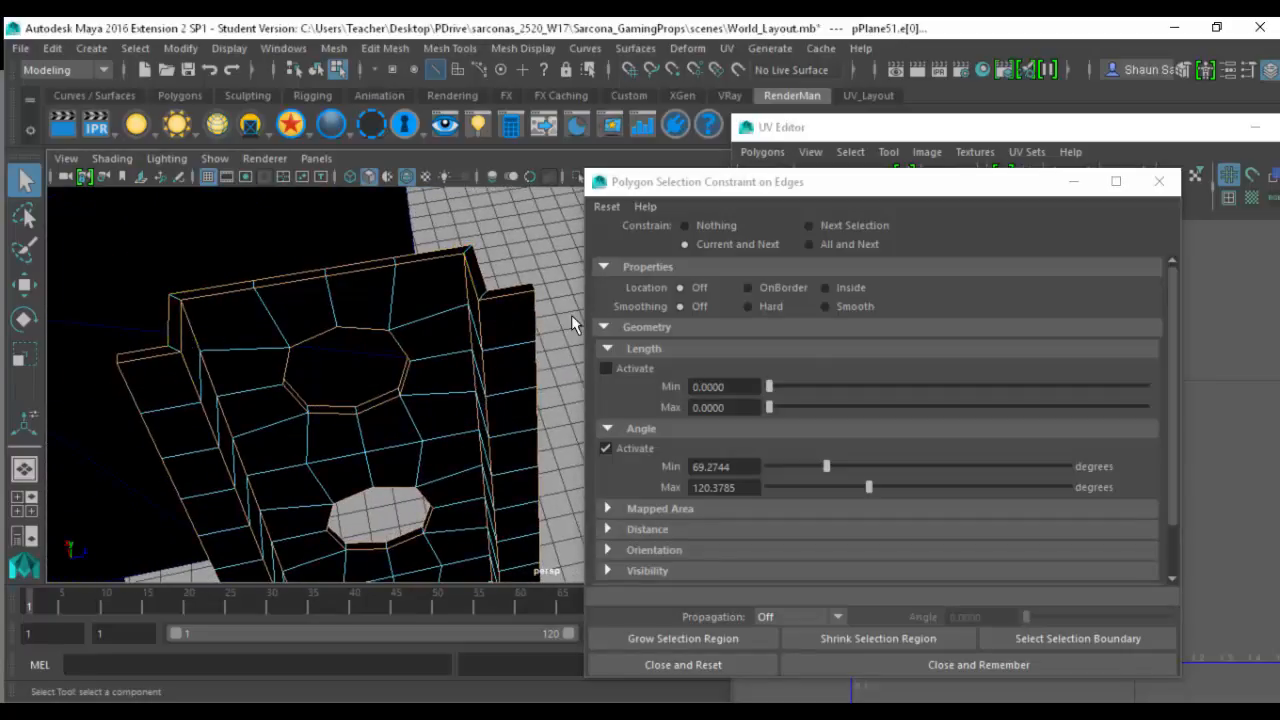
pyautogui.click(683, 664)
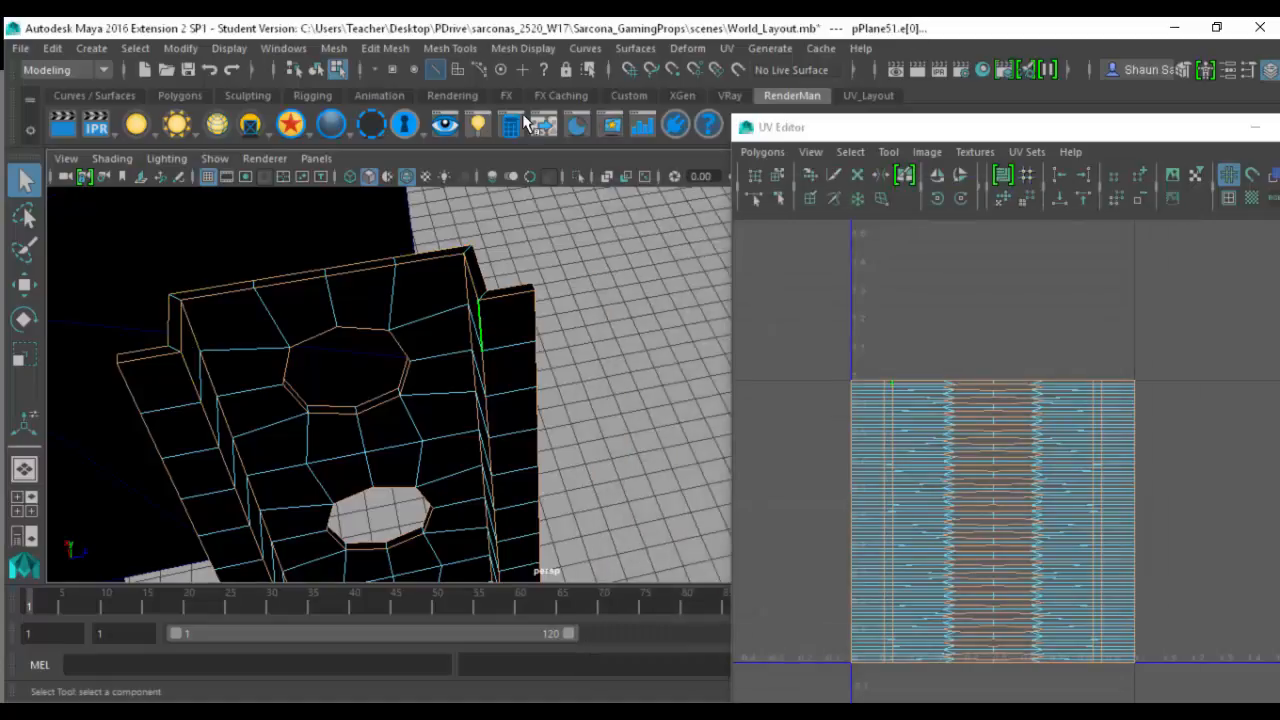
pyautogui.click(781, 153)
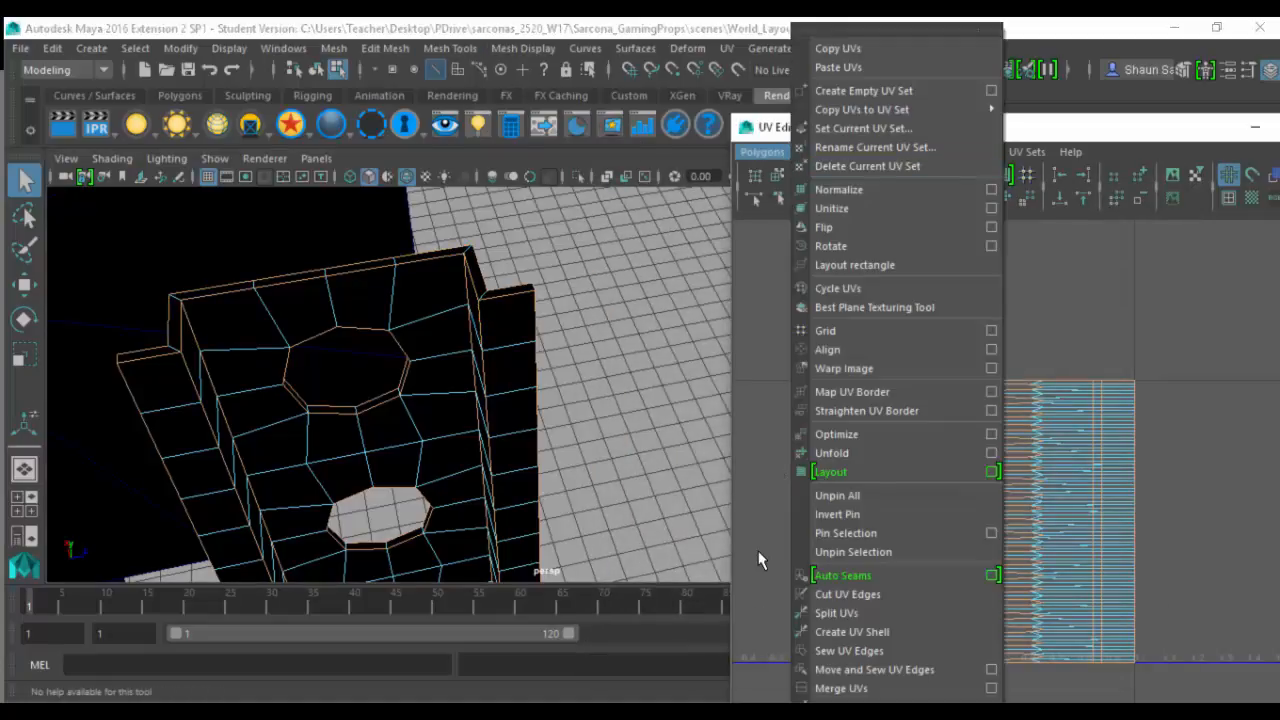
pyautogui.click(833, 612)
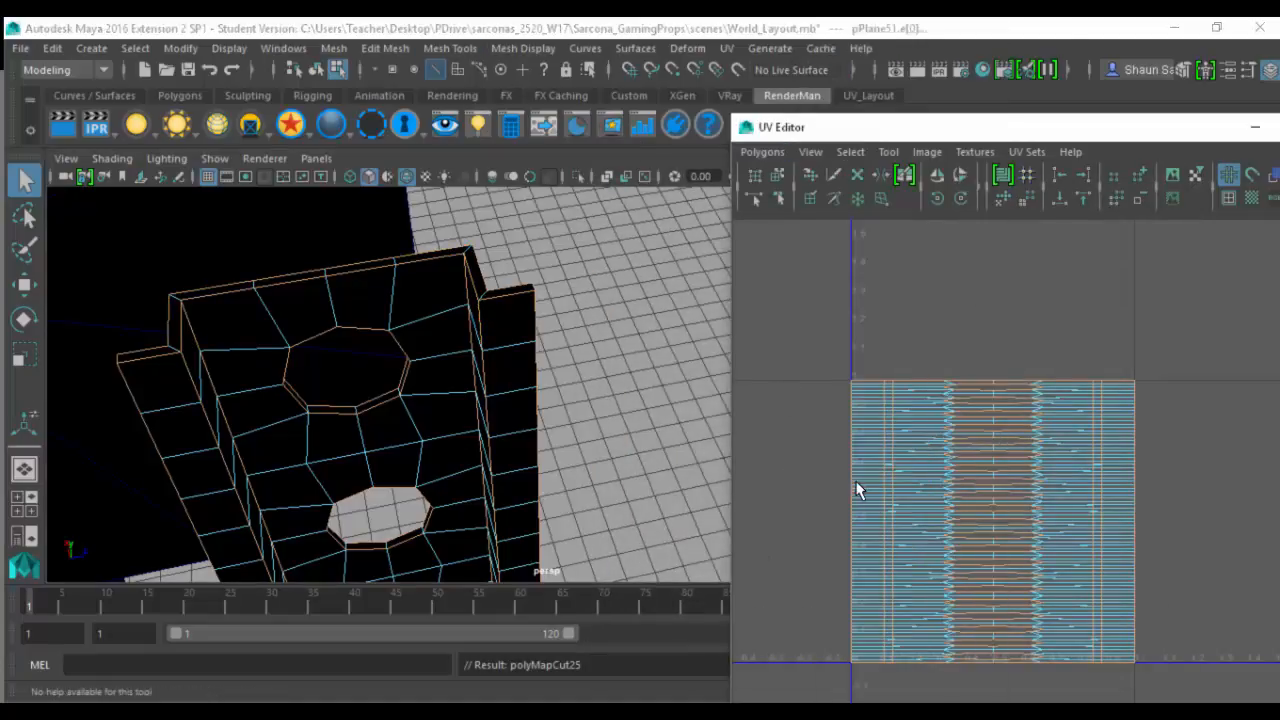
# - Select all of the post's faces in the UV Editor, unfold them, and return to textured display
pyautogui.rightClick(845, 485)
pyautogui.click(799, 437)
pyautogui.moveTo(810, 400); pyautogui.dragTo(1166, 662)
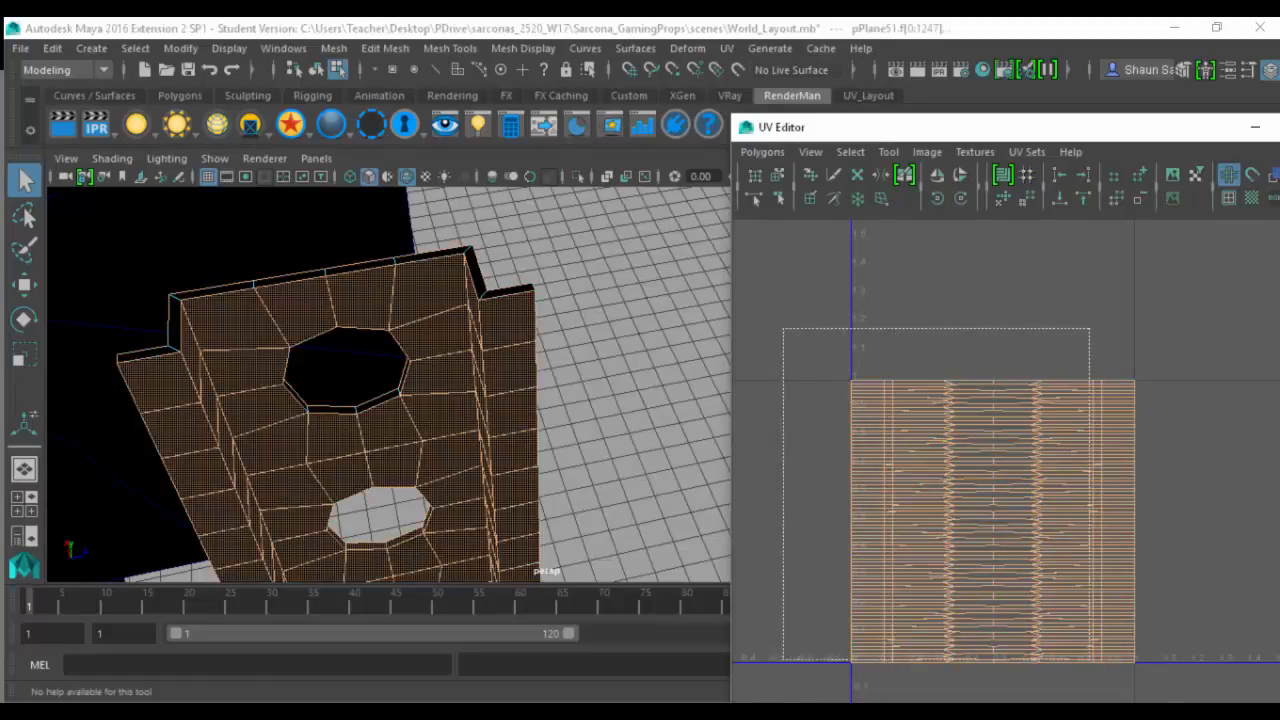
pyautogui.click(760, 152)
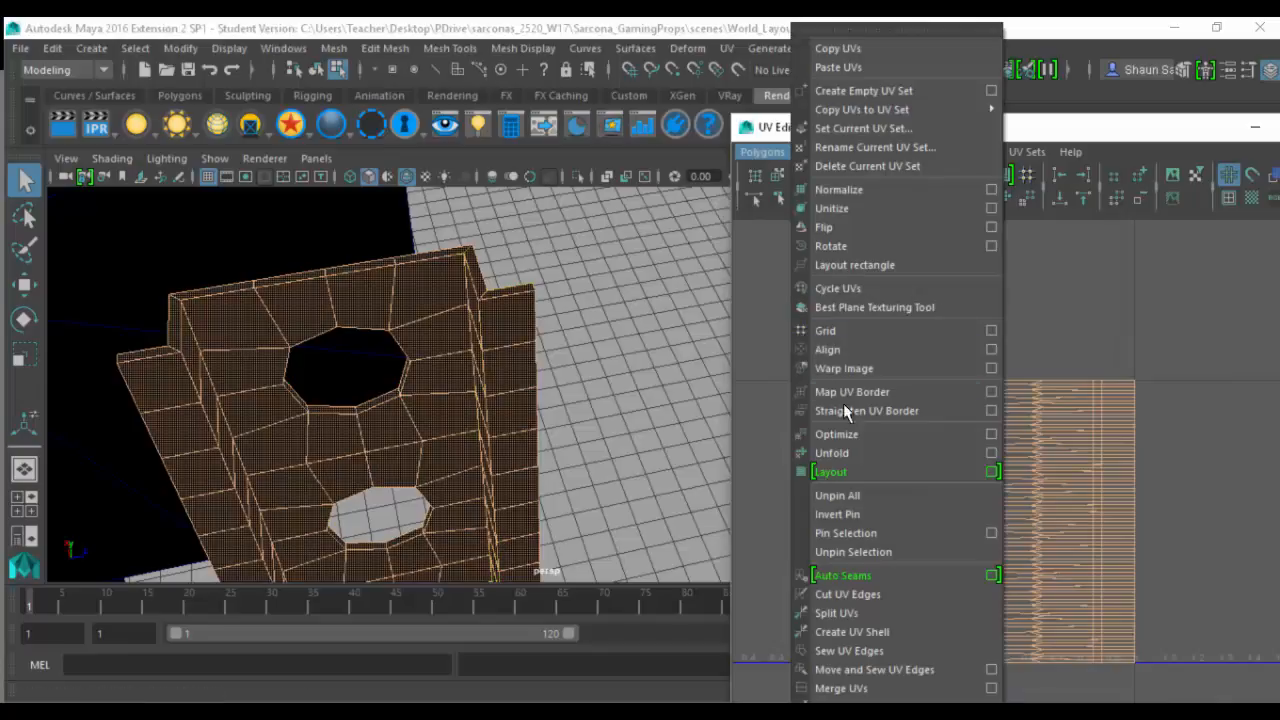
pyautogui.click(854, 452)
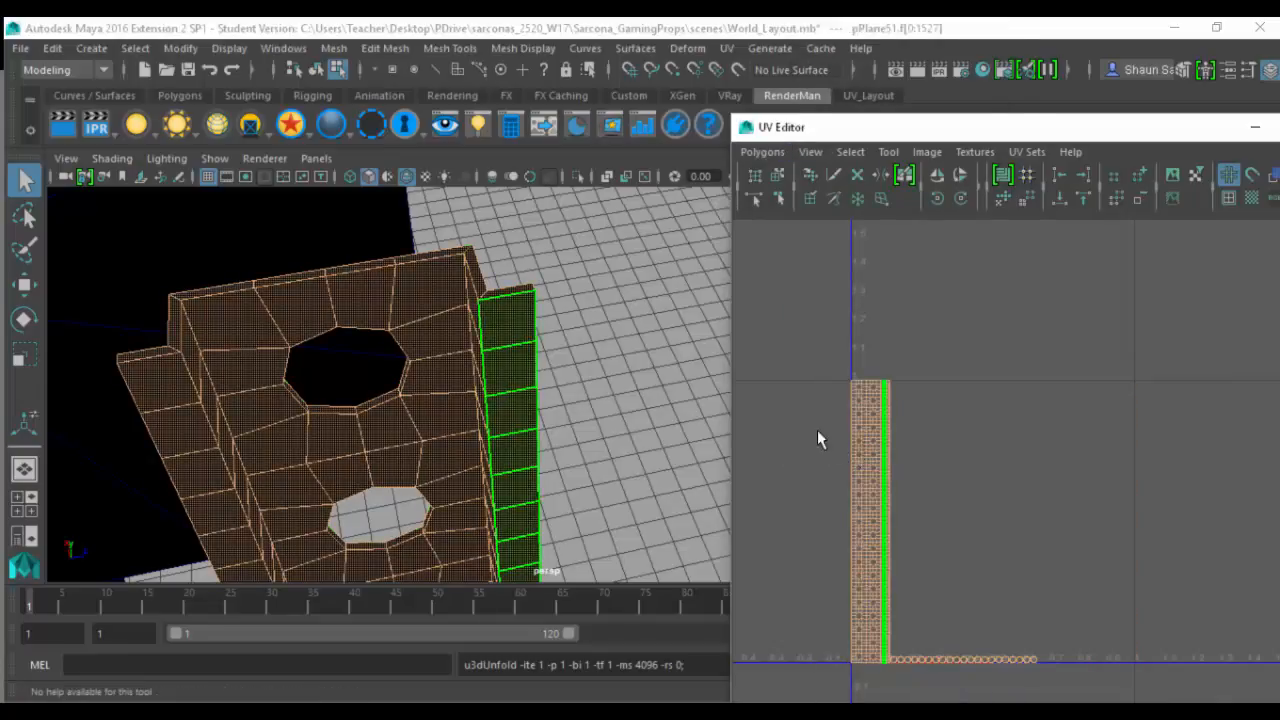
pyautogui.press('6')
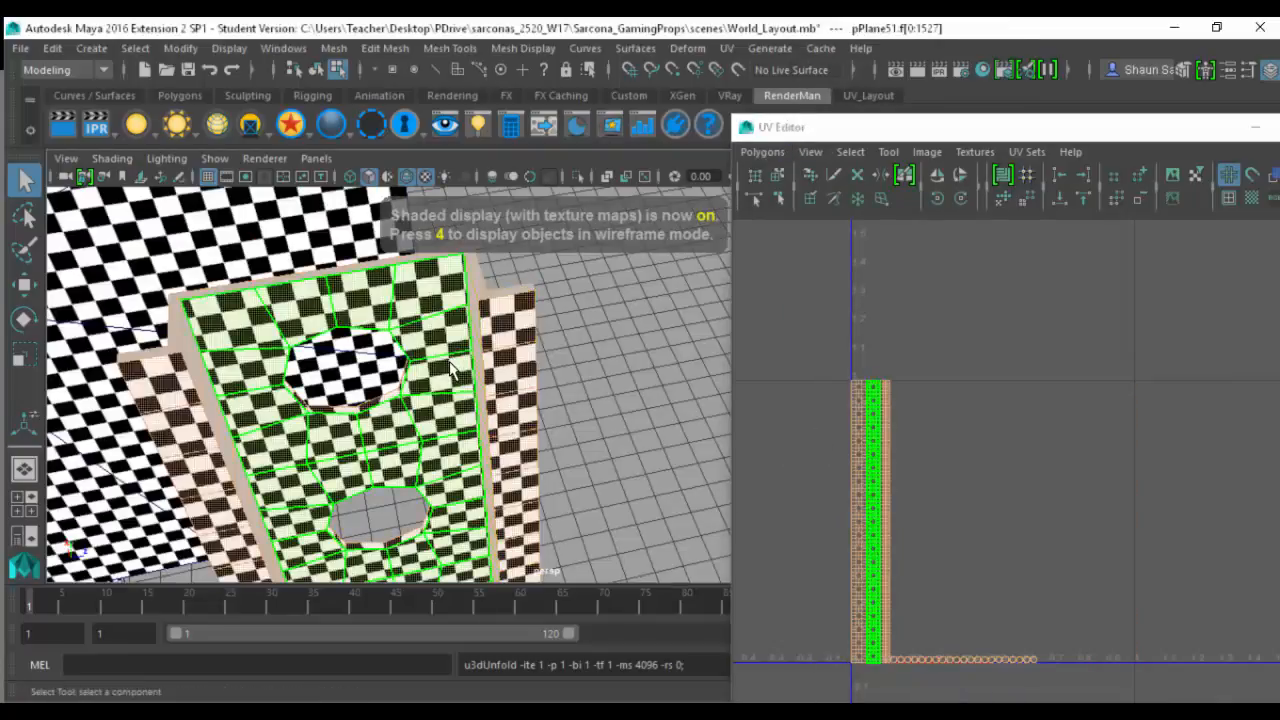
# - Switch to face selection and select the full-length strip of unpatterned faces along one bent side of the post
pyautogui.moveTo(457, 371)
pyautogui.keyDown('alt'); pyautogui.mouseDown()
pyautogui.moveTo(491, 357)
pyautogui.moveTo(420, 366)
pyautogui.moveTo(452, 376)
pyautogui.mouseUp(); pyautogui.keyUp('alt')
pyautogui.keyDown('alt'); pyautogui.moveTo(452, 376); pyautogui.dragTo(491, 383, button='right'); pyautogui.keyUp('alt')
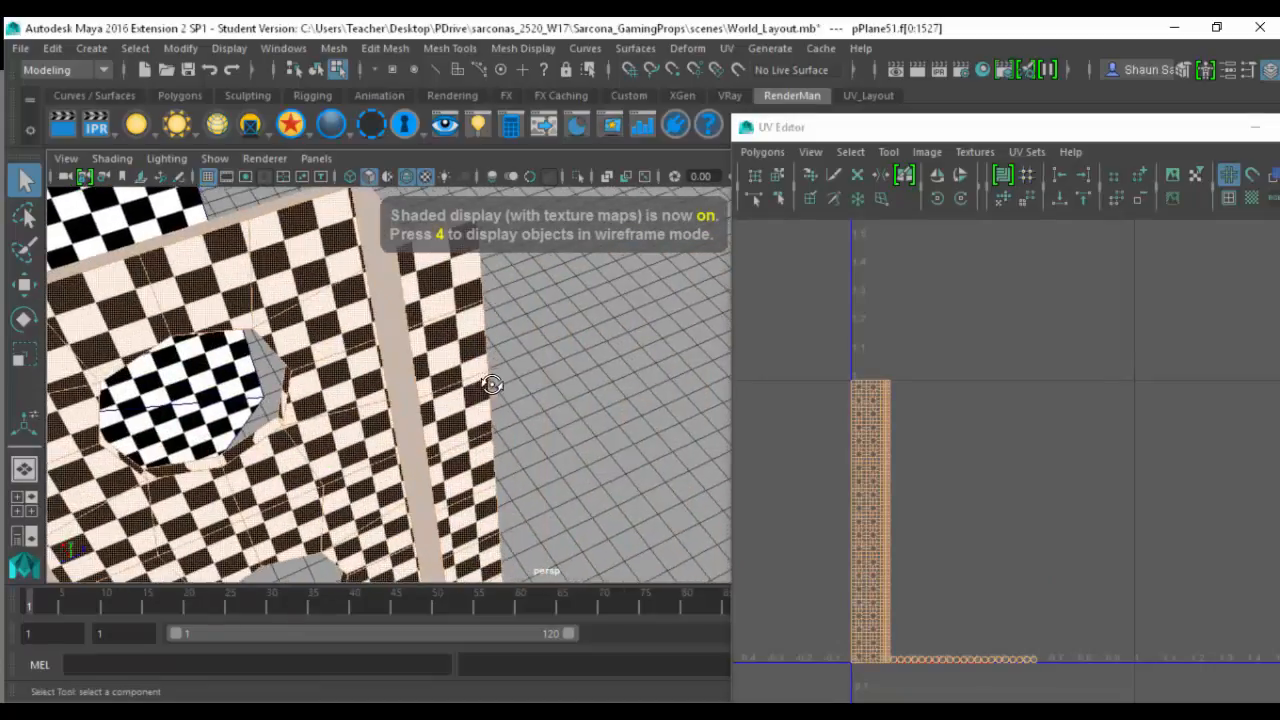
pyautogui.keyDown('alt'); pyautogui.moveTo(491, 383); pyautogui.dragTo(524, 352); pyautogui.keyUp('alt')
pyautogui.press('F11')
pyautogui.click(538, 346)
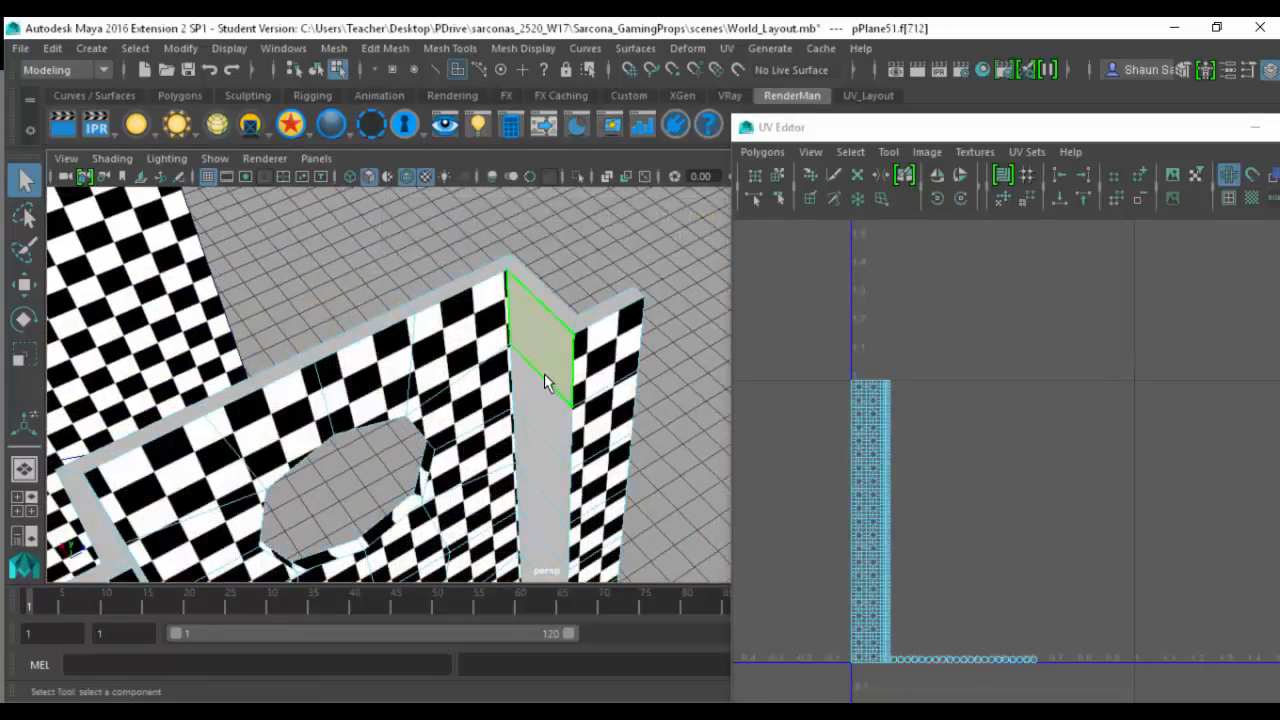
pyautogui.doubleClick(540, 405)
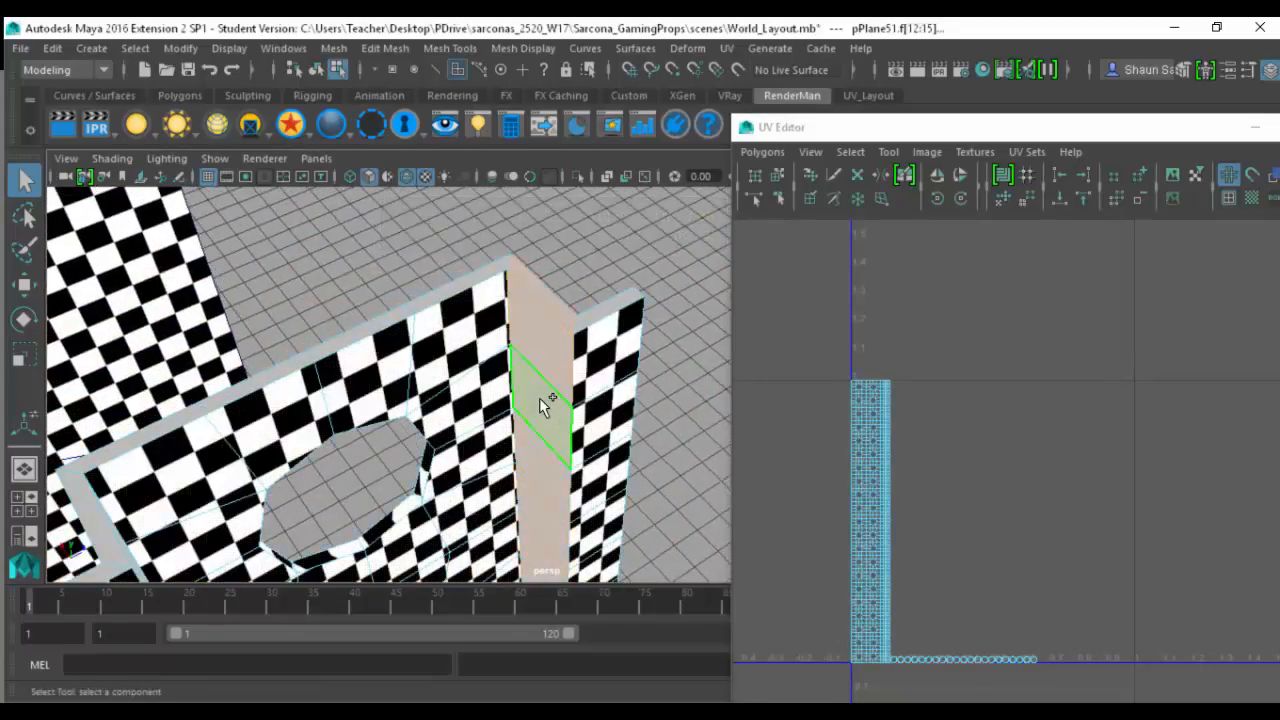
# - Try to unfold the UVs of the selected side strip directly
pyautogui.press('f')
pyautogui.keyDown('alt'); pyautogui.moveTo(546, 382); pyautogui.dragTo(546, 397); pyautogui.keyUp('alt')
pyautogui.keyDown('alt'); pyautogui.moveTo(546, 397); pyautogui.dragTo(650, 385, button='right'); pyautogui.keyUp('alt')
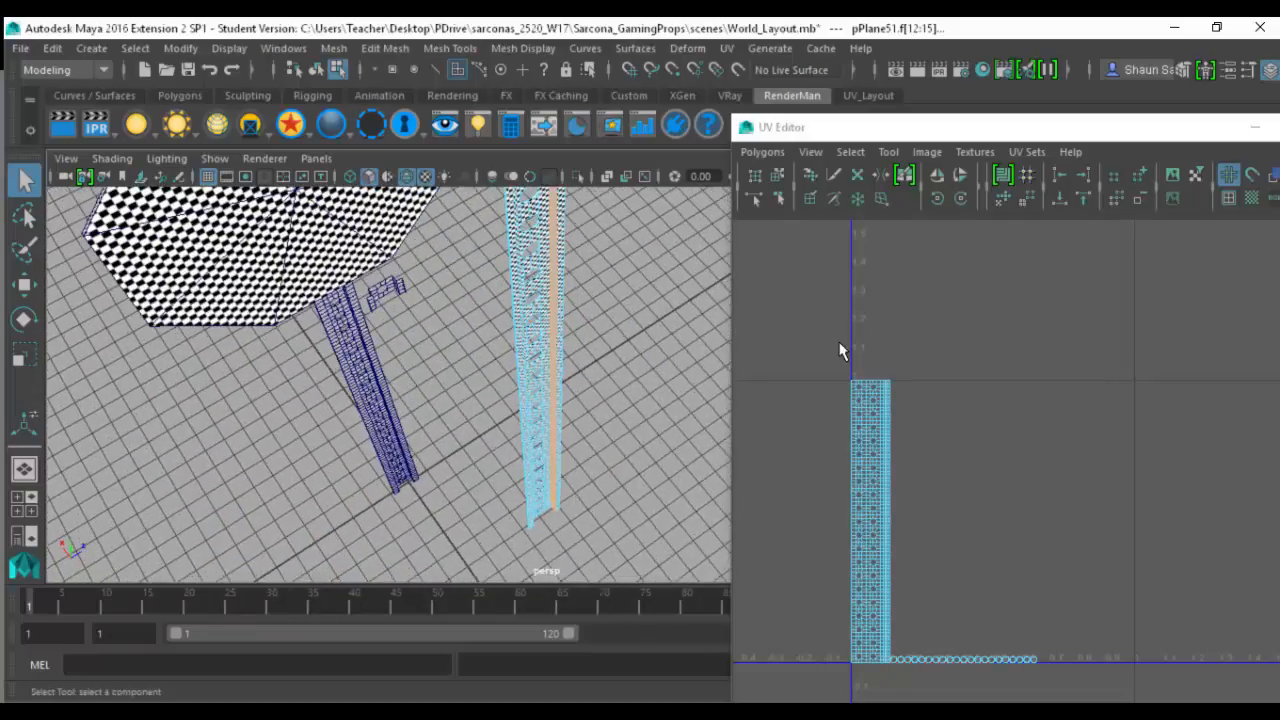
pyautogui.press('a')
pyautogui.keyDown('alt'); pyautogui.moveTo(574, 358); pyautogui.dragTo(567, 485, button='middle'); pyautogui.keyUp('alt')
pyautogui.keyDown('alt'); pyautogui.moveTo(567, 485); pyautogui.dragTo(745, 435, button='right'); pyautogui.keyUp('alt')
pyautogui.keyDown('alt'); pyautogui.moveTo(615, 361); pyautogui.dragTo(515, 362, button='middle'); pyautogui.keyUp('alt')
pyautogui.keyDown('alt'); pyautogui.moveTo(515, 362); pyautogui.dragTo(736, 338, button='right'); pyautogui.keyUp('alt')
pyautogui.keyDown('alt'); pyautogui.moveTo(737, 339); pyautogui.dragTo(749, 429, button='middle'); pyautogui.keyUp('alt')
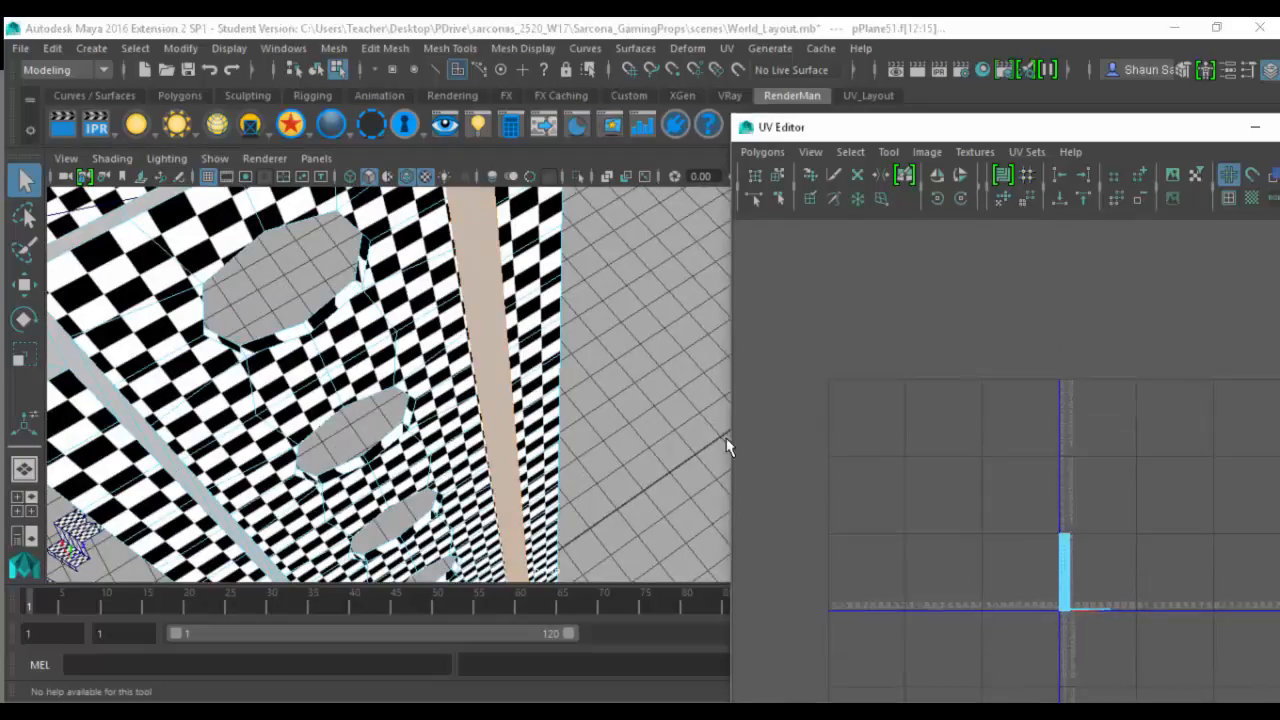
pyautogui.keyDown('alt'); pyautogui.moveTo(637, 331); pyautogui.dragTo(717, 268, button='middle'); pyautogui.keyUp('alt')
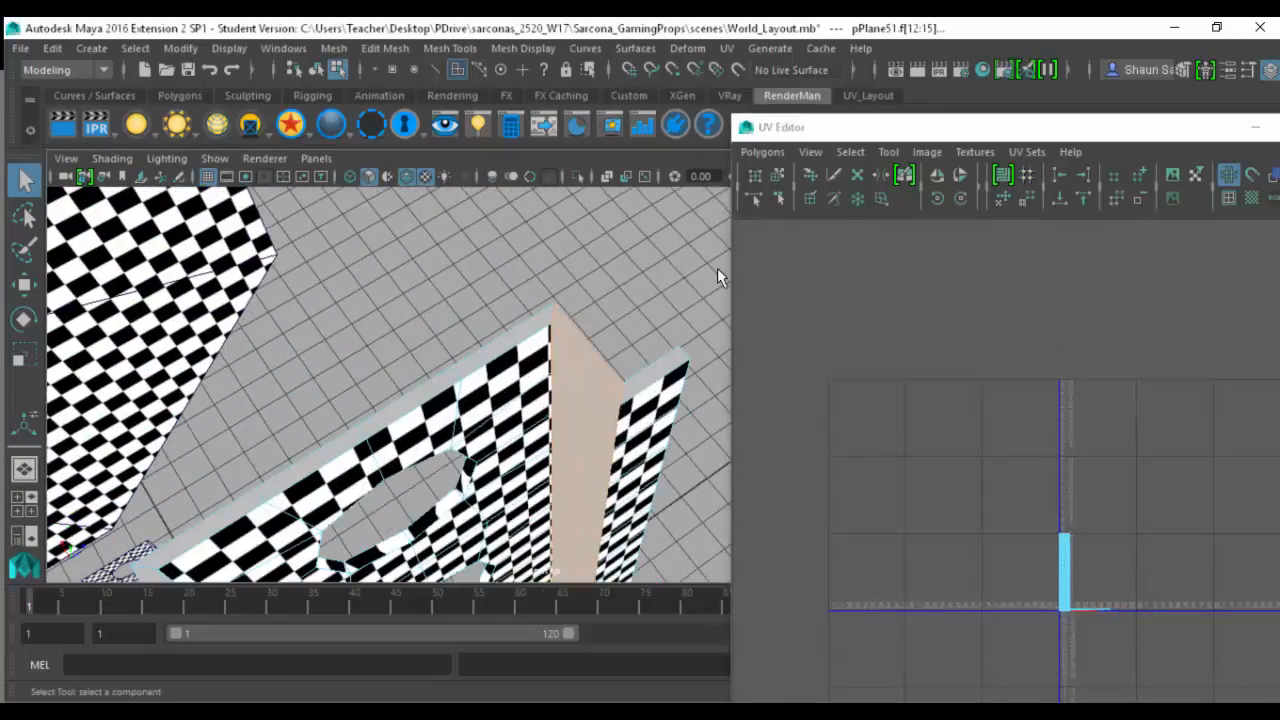
pyautogui.click(762, 151)
pyautogui.click(851, 452)
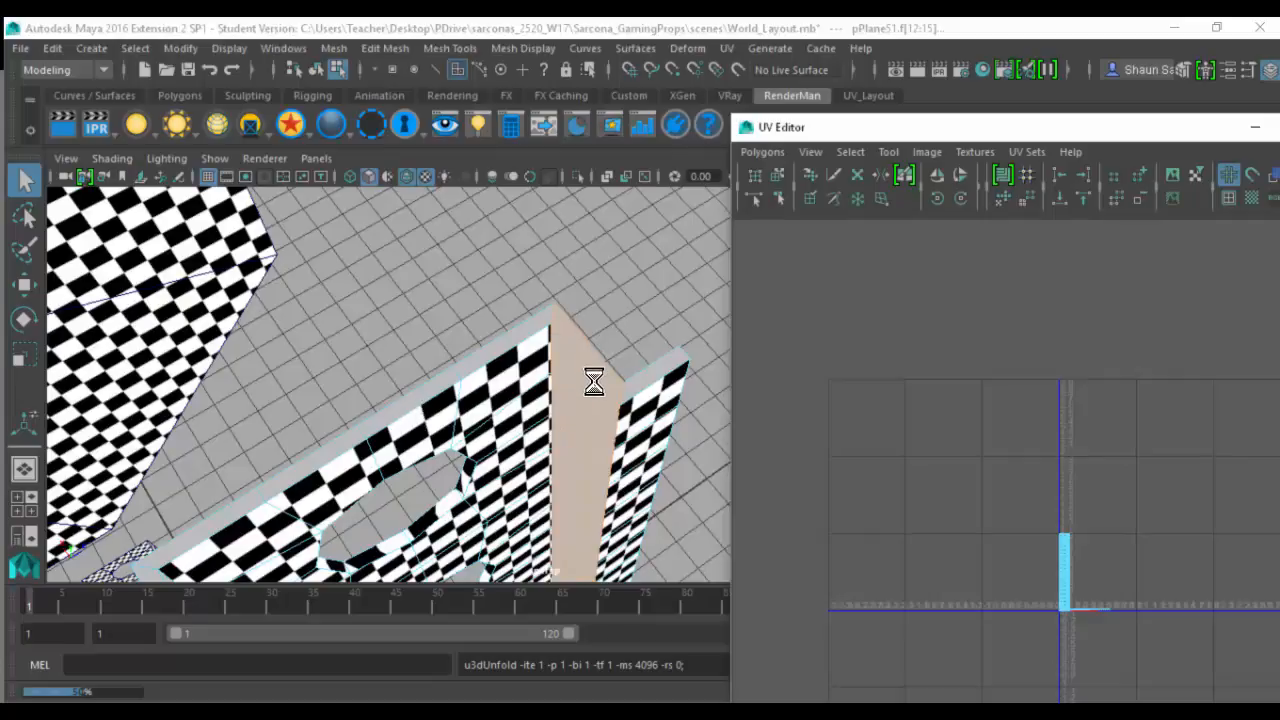
# - Apply a planar UV projection to the selected side strip and unfold the result
pyautogui.click(735, 48)
pyautogui.click(829, 210)
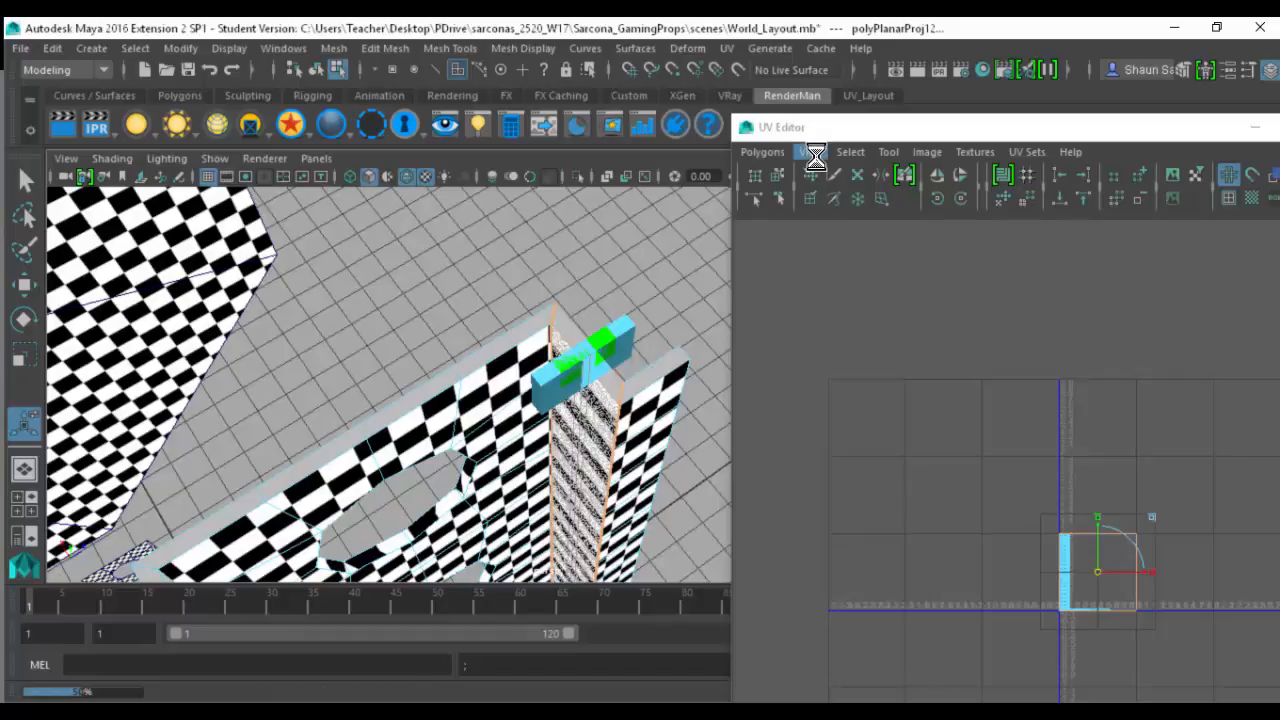
pyautogui.click(778, 152)
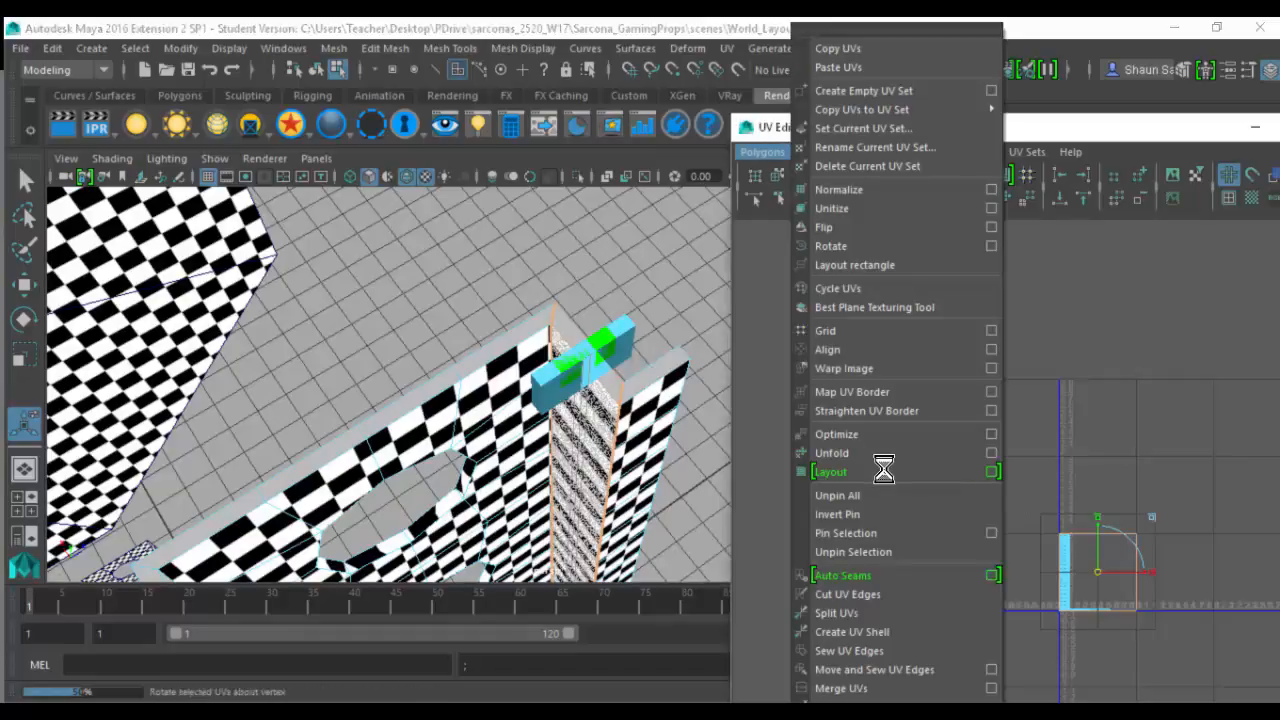
pyautogui.click(882, 454)
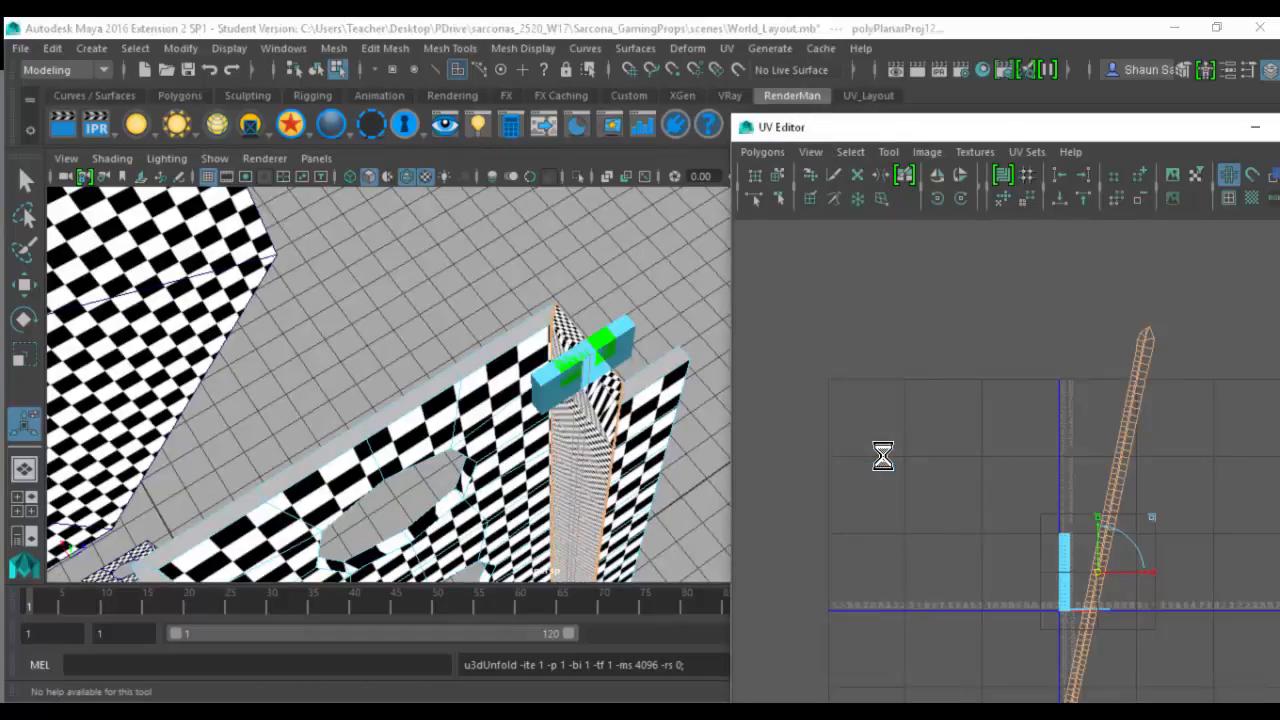
# - Select the edges across the side strip's upper end and cut the UVs along them
pyautogui.press('q')
pyautogui.click(587, 338)
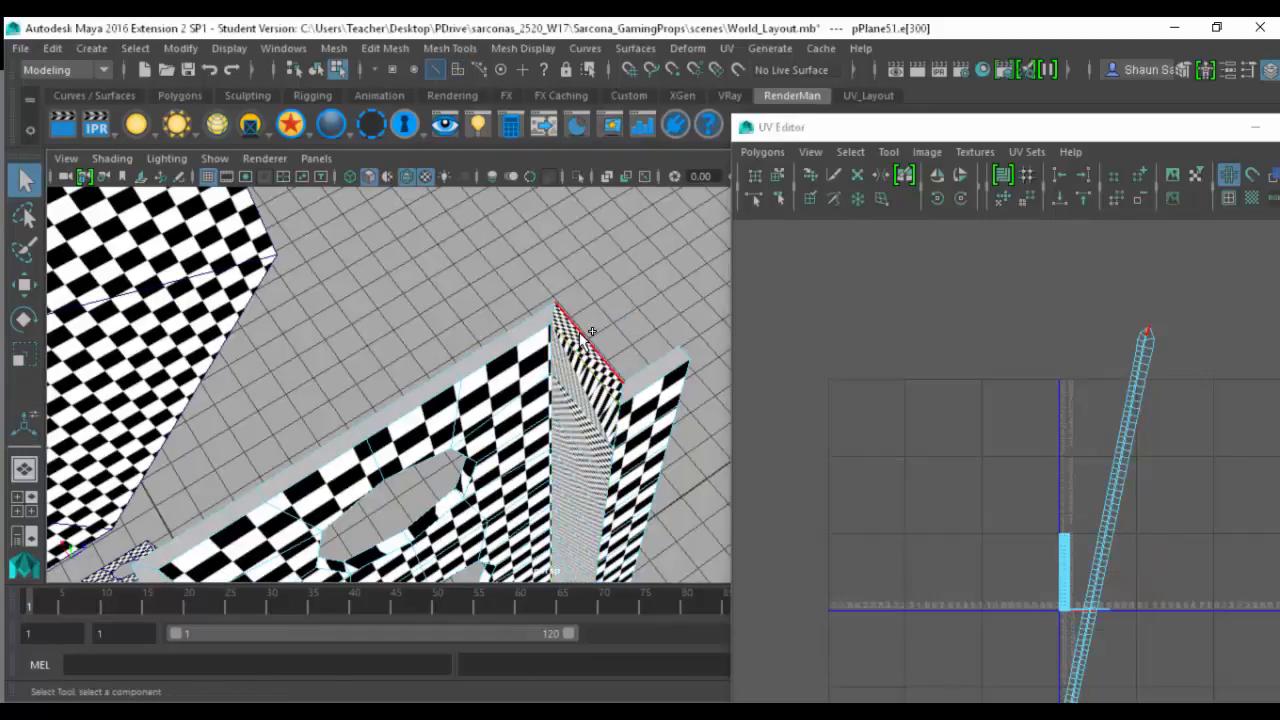
pyautogui.click(762, 152)
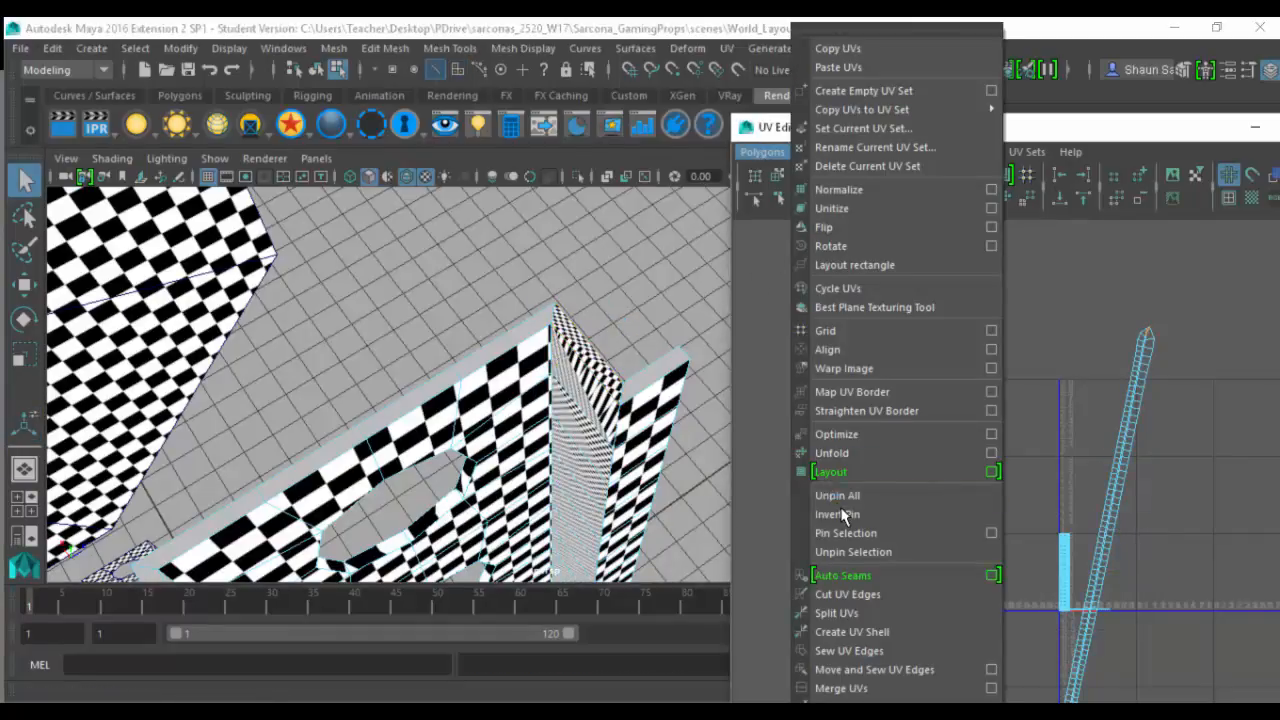
pyautogui.click(848, 594)
# - Select the edges across the same strip's lower end in wireframe display and cut the UVs there
pyautogui.press('f')
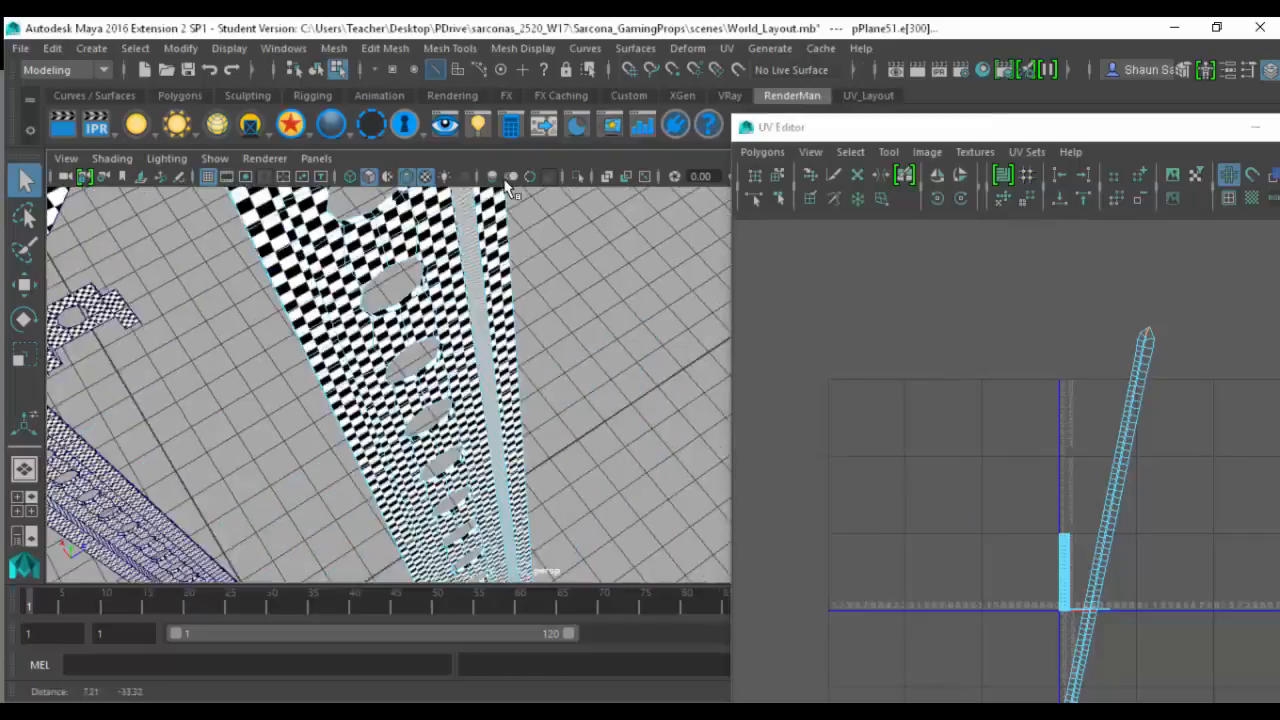
pyautogui.keyDown('alt'); pyautogui.moveTo(505, 185); pyautogui.dragTo(505, 150, button='middle'); pyautogui.keyUp('alt')
pyautogui.keyDown('alt'); pyautogui.moveTo(520, 540); pyautogui.dragTo(512, 355, button='middle'); pyautogui.keyUp('alt')
pyautogui.scroll(3, 523, 427)
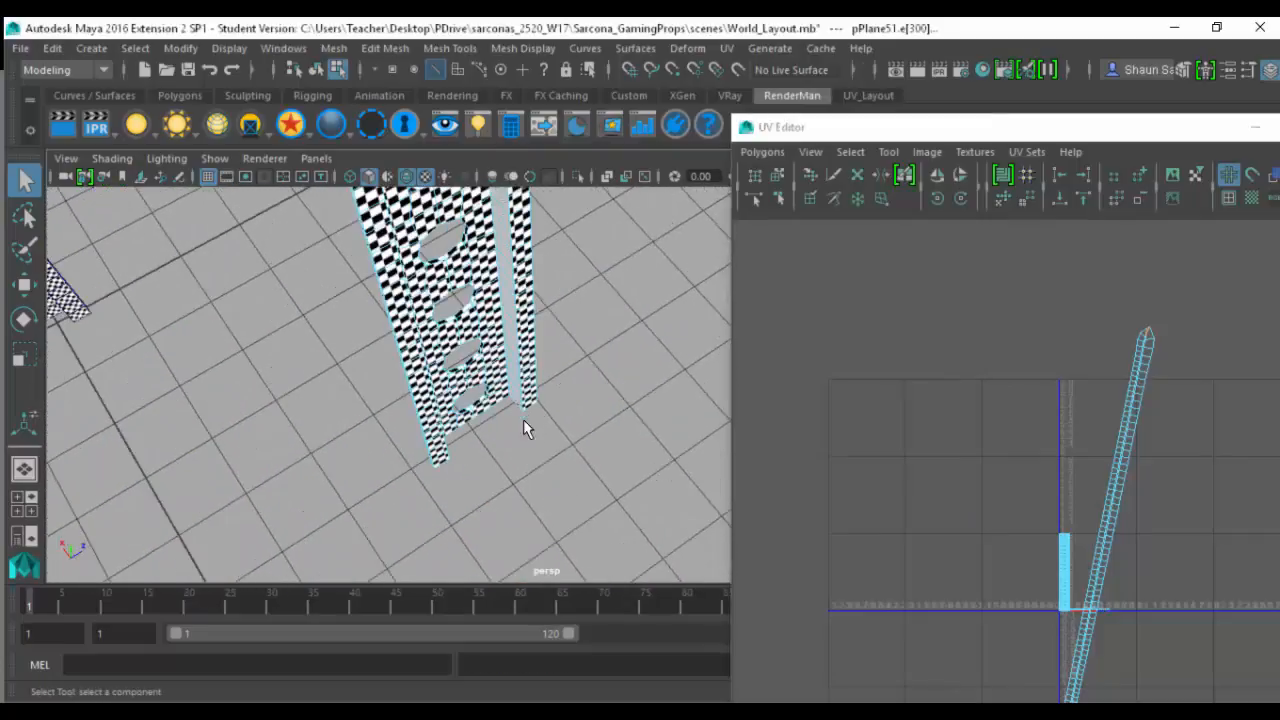
pyautogui.press('4')
pyautogui.click(516, 410)
pyautogui.press('f')
pyautogui.keyDown('alt'); pyautogui.moveTo(609, 434); pyautogui.dragTo(614, 391); pyautogui.keyUp('alt')
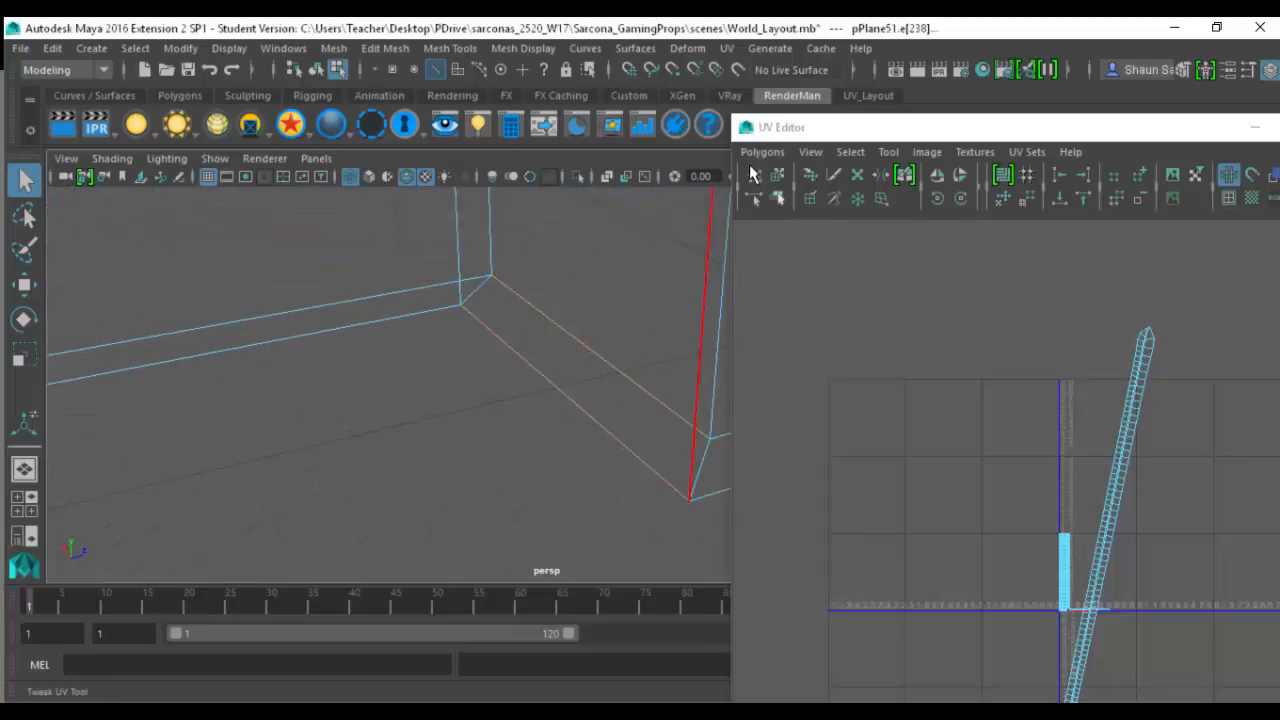
pyautogui.keyDown('shift'); pyautogui.moveTo(810, 399); pyautogui.dragTo(900, 592, button='right'); pyautogui.keyUp('shift')
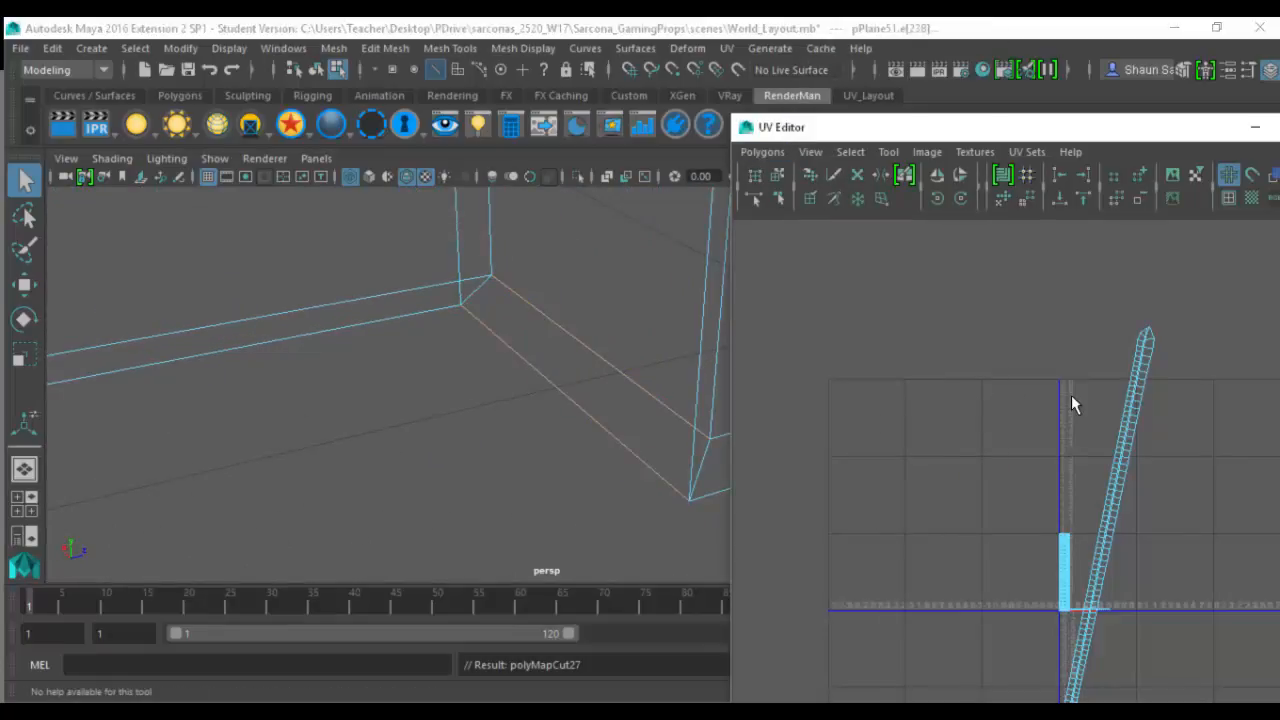
# - Select all of the post's faces in the UV Editor, unfold them, and switch to textured display
pyautogui.moveTo(1071, 395); pyautogui.dragTo(1040, 374, button='right')
pyautogui.moveTo(952, 326); pyautogui.dragTo(1270, 685)
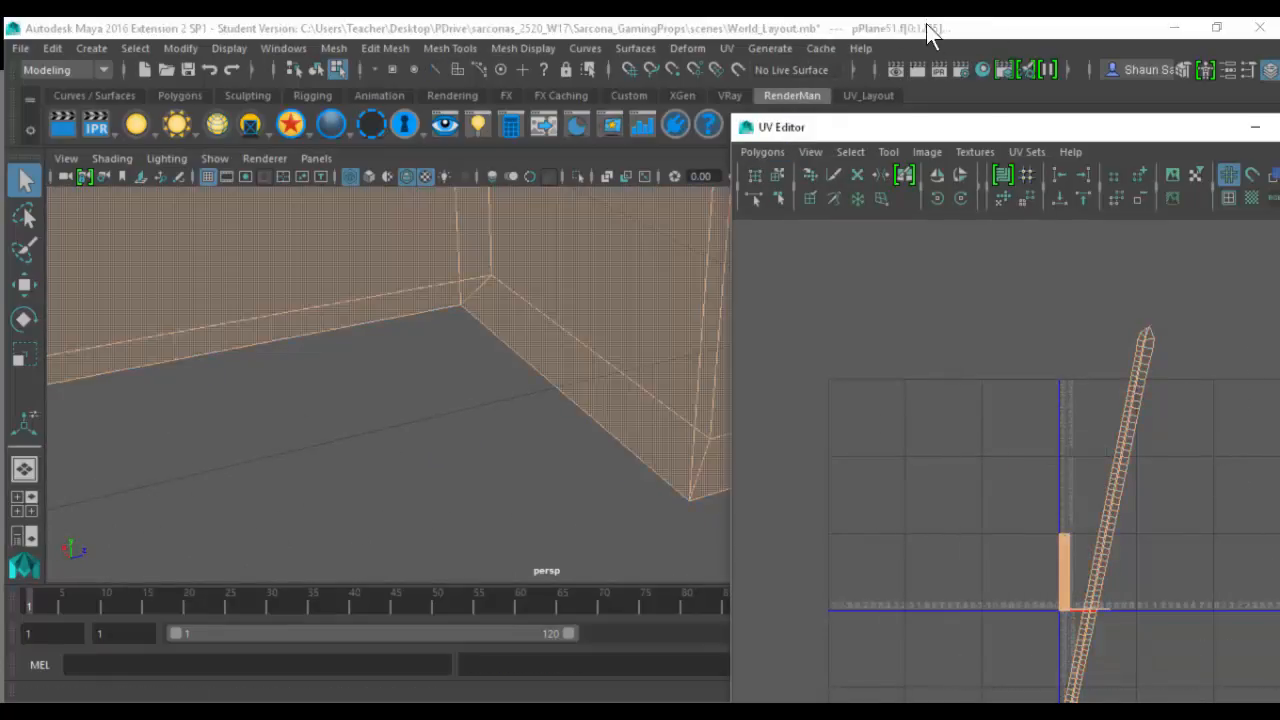
pyautogui.click(777, 156)
pyautogui.click(883, 443)
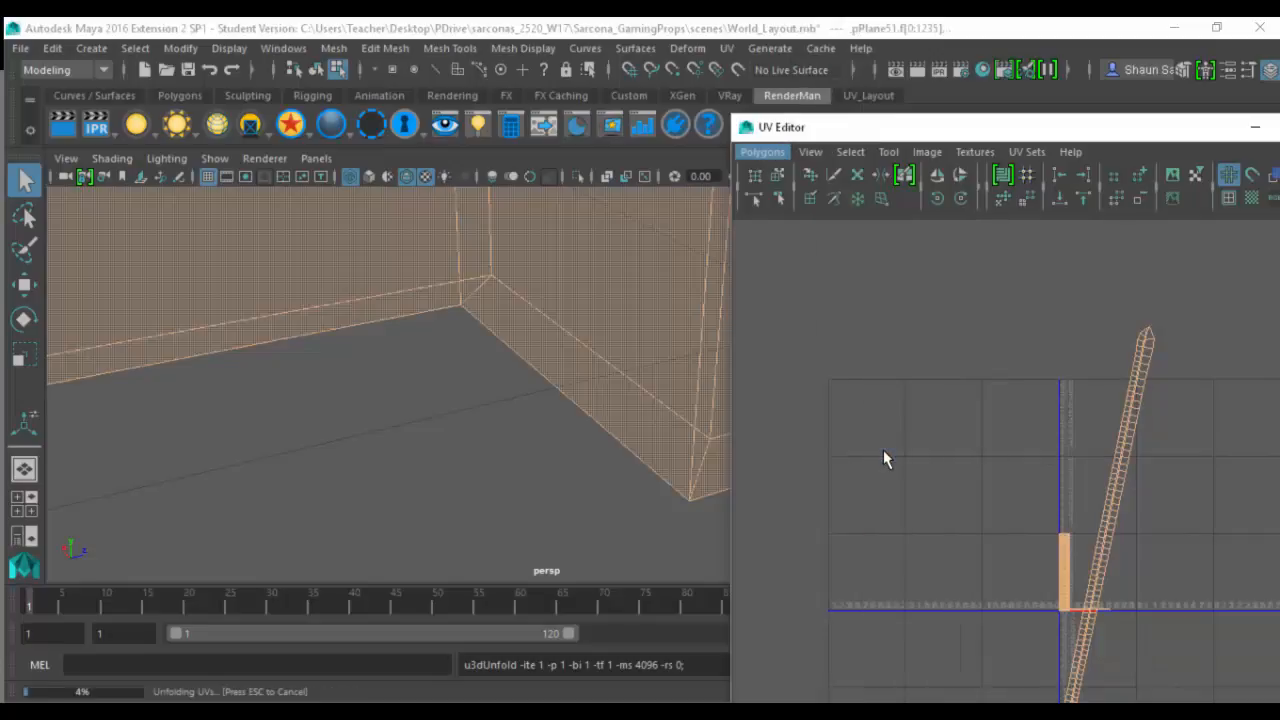
pyautogui.keyDown('alt'); pyautogui.moveTo(970, 541); pyautogui.dragTo(958, 451, button='middle'); pyautogui.keyUp('alt')
pyautogui.press('6')
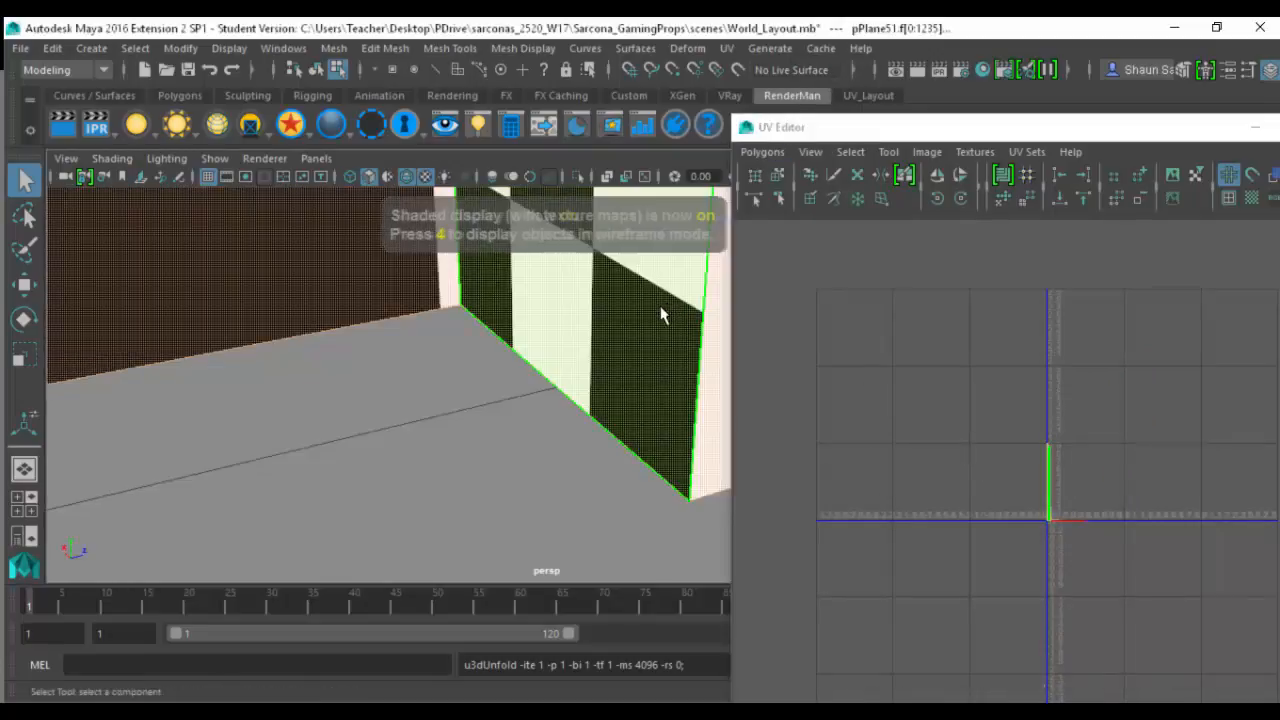
# - Examine the checker pattern across the post's front, flanges and bent sides for consistent scale
pyautogui.press('f')
pyautogui.keyDown('alt'); pyautogui.moveTo(539, 334); pyautogui.dragTo(746, 420, button='right'); pyautogui.keyUp('alt')
pyautogui.keyDown('alt'); pyautogui.moveTo(572, 200); pyautogui.dragTo(572, 450, button='middle'); pyautogui.keyUp('alt')
pyautogui.keyDown('alt'); pyautogui.moveTo(572, 440); pyautogui.dragTo(910, 427, button='right'); pyautogui.keyUp('alt')
pyautogui.keyDown('alt'); pyautogui.moveTo(530, 404); pyautogui.dragTo(553, 303, button='middle'); pyautogui.keyUp('alt')
pyautogui.keyDown('alt'); pyautogui.moveTo(554, 305); pyautogui.dragTo(738, 408, button='right'); pyautogui.keyUp('alt')
pyautogui.keyDown('alt'); pyautogui.moveTo(738, 408); pyautogui.dragTo(550, 349, button='middle'); pyautogui.keyUp('alt')
pyautogui.keyDown('alt'); pyautogui.moveTo(550, 349); pyautogui.dragTo(810, 352, button='right'); pyautogui.keyUp('alt')
pyautogui.keyDown('alt'); pyautogui.moveTo(810, 352); pyautogui.dragTo(562, 350, button='middle'); pyautogui.keyUp('alt')
# - Return the post to object selection and freeze its transformations
pyautogui.click(316, 69)
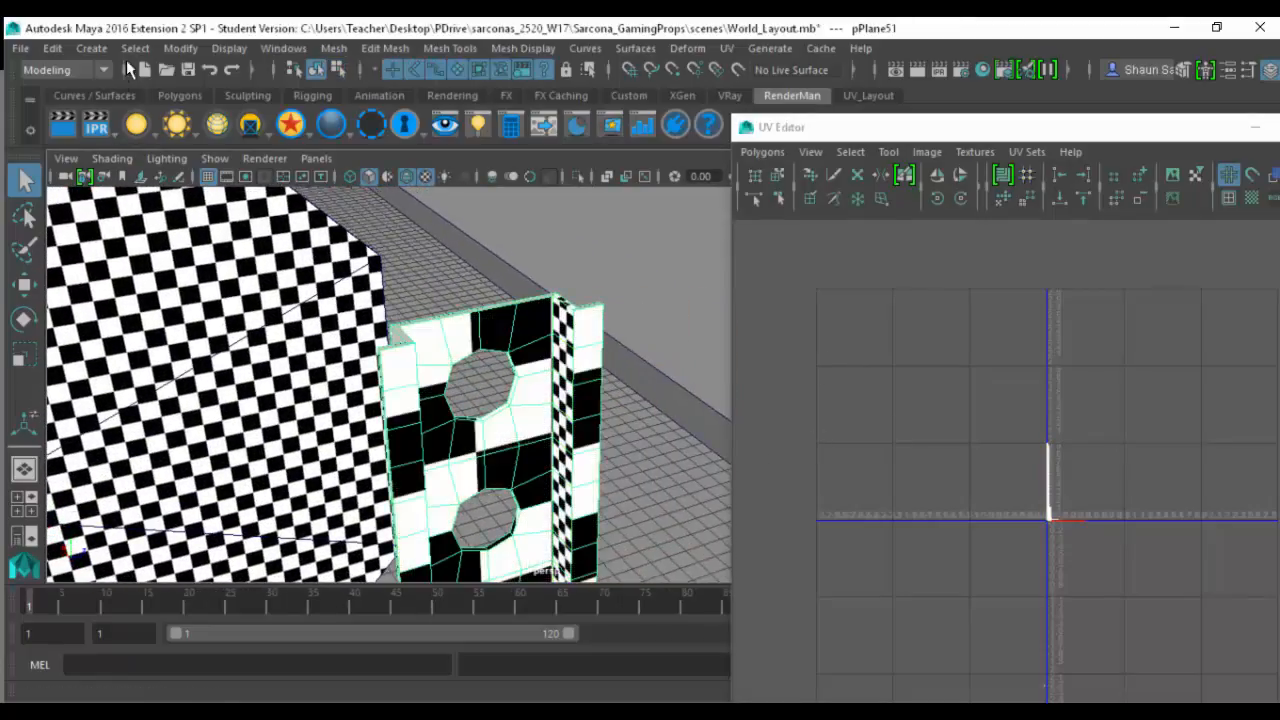
pyautogui.click(178, 48)
pyautogui.click(190, 131)
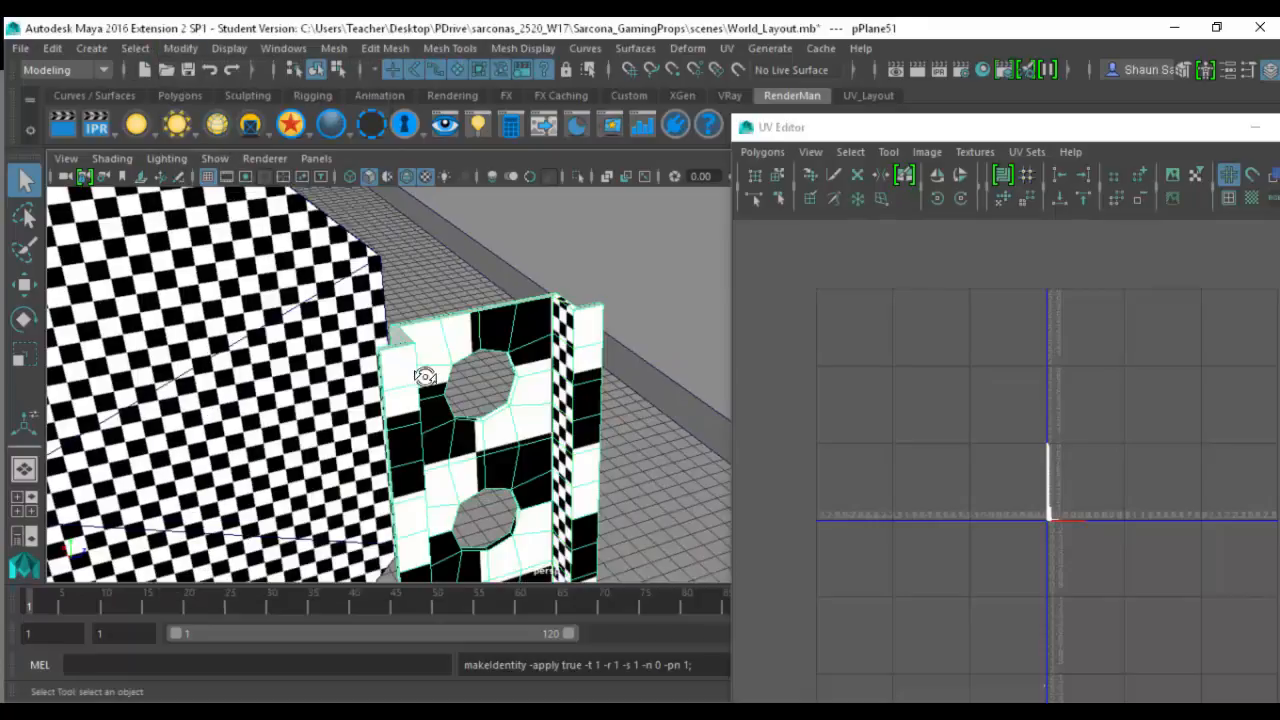
# - Select the strip of unpatterned faces on the post's opposite bent side and apply a planar UV projection
pyautogui.keyDown('alt'); pyautogui.moveTo(425, 376); pyautogui.dragTo(335, 343); pyautogui.keyUp('alt')
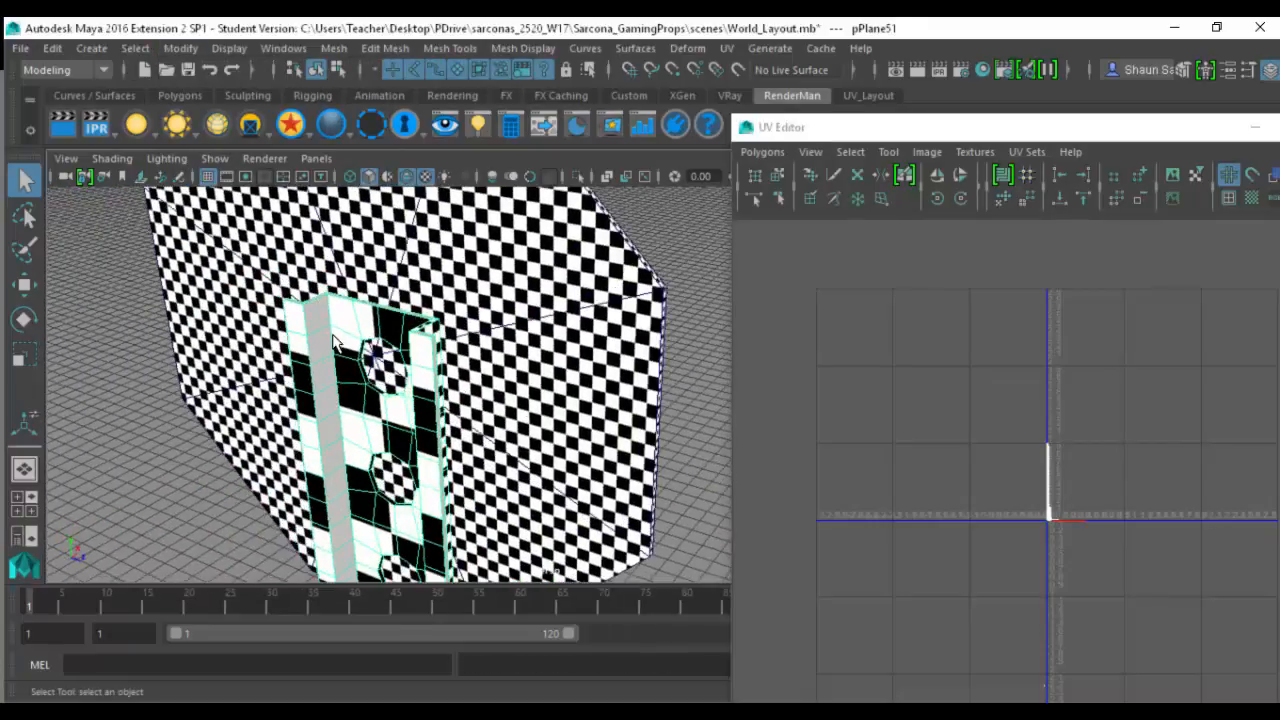
pyautogui.moveTo(322, 358); pyautogui.dragTo(325, 366, button='right')
pyautogui.doubleClick(312, 316)
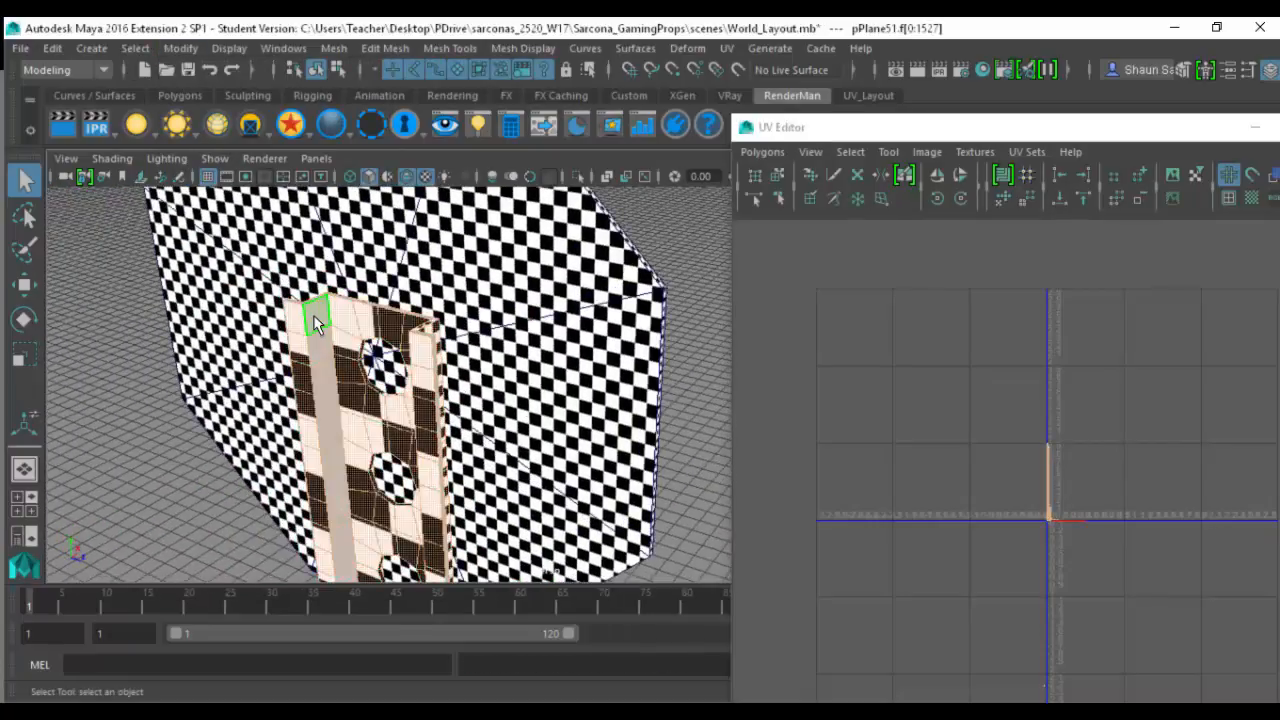
pyautogui.click(320, 340)
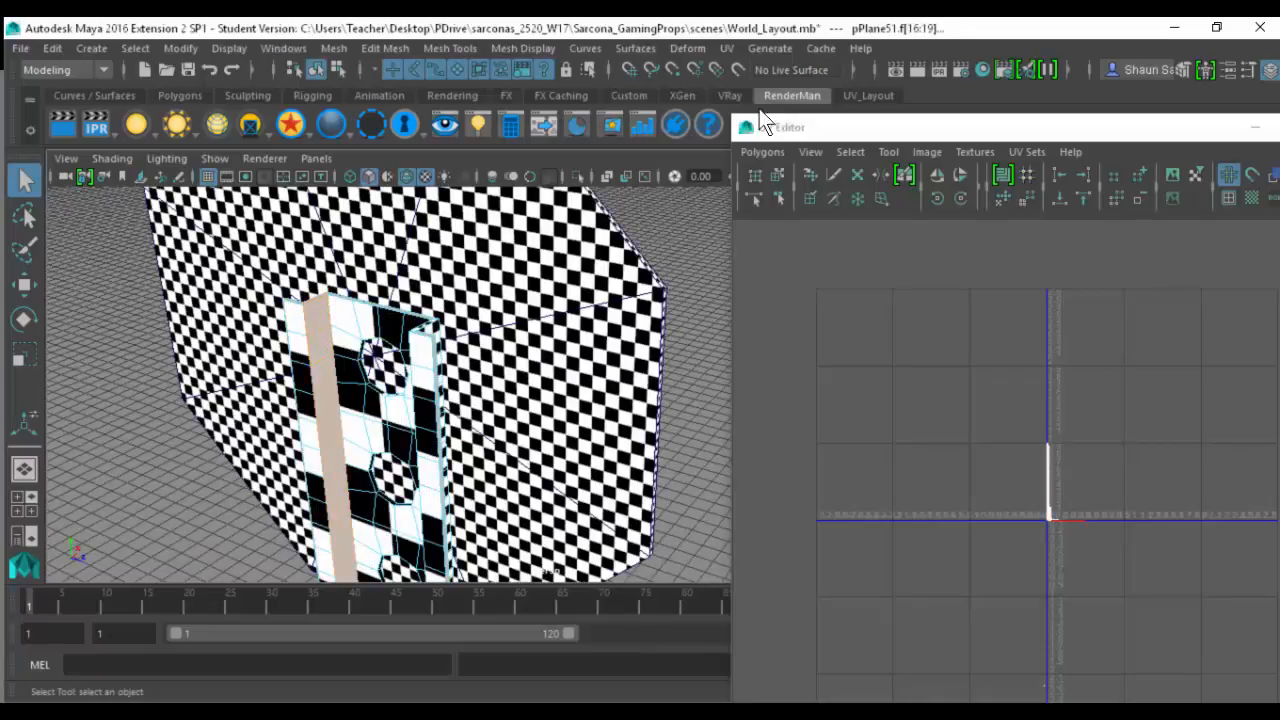
pyautogui.click(727, 48)
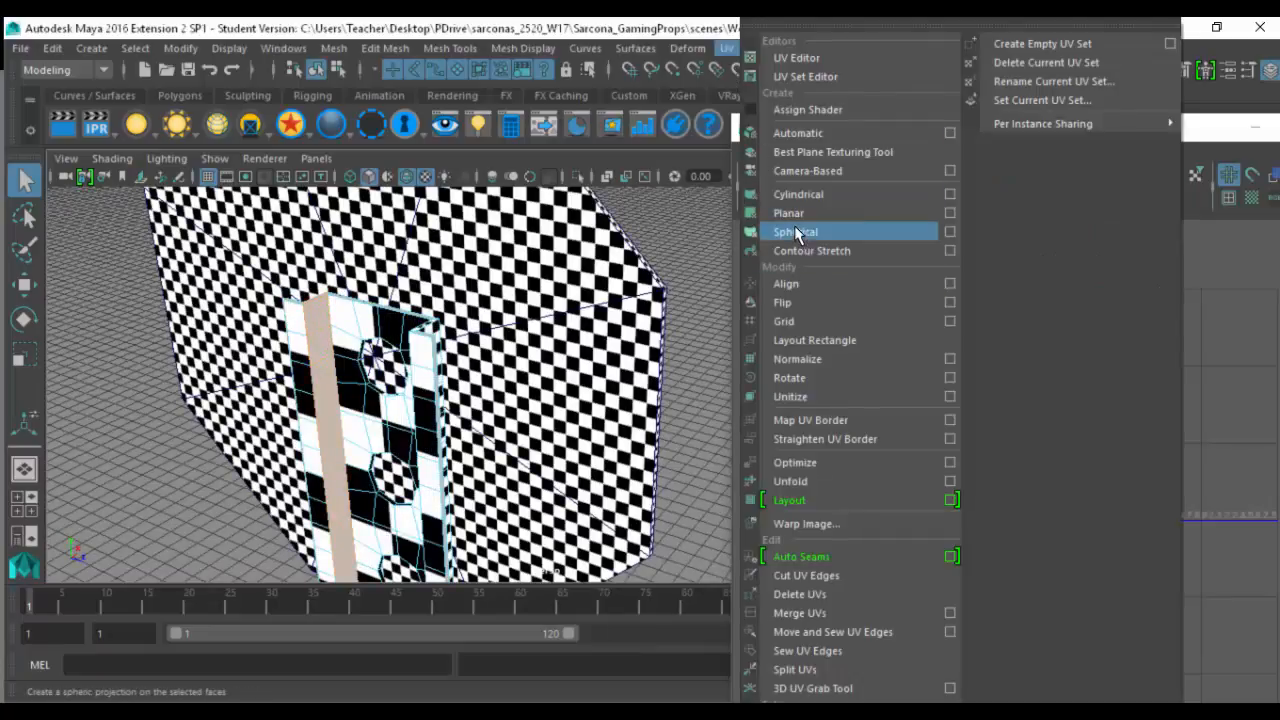
pyautogui.click(788, 213)
# - Select the edges across the newly projected strip's upper end
pyautogui.scroll(5, 565, 340)
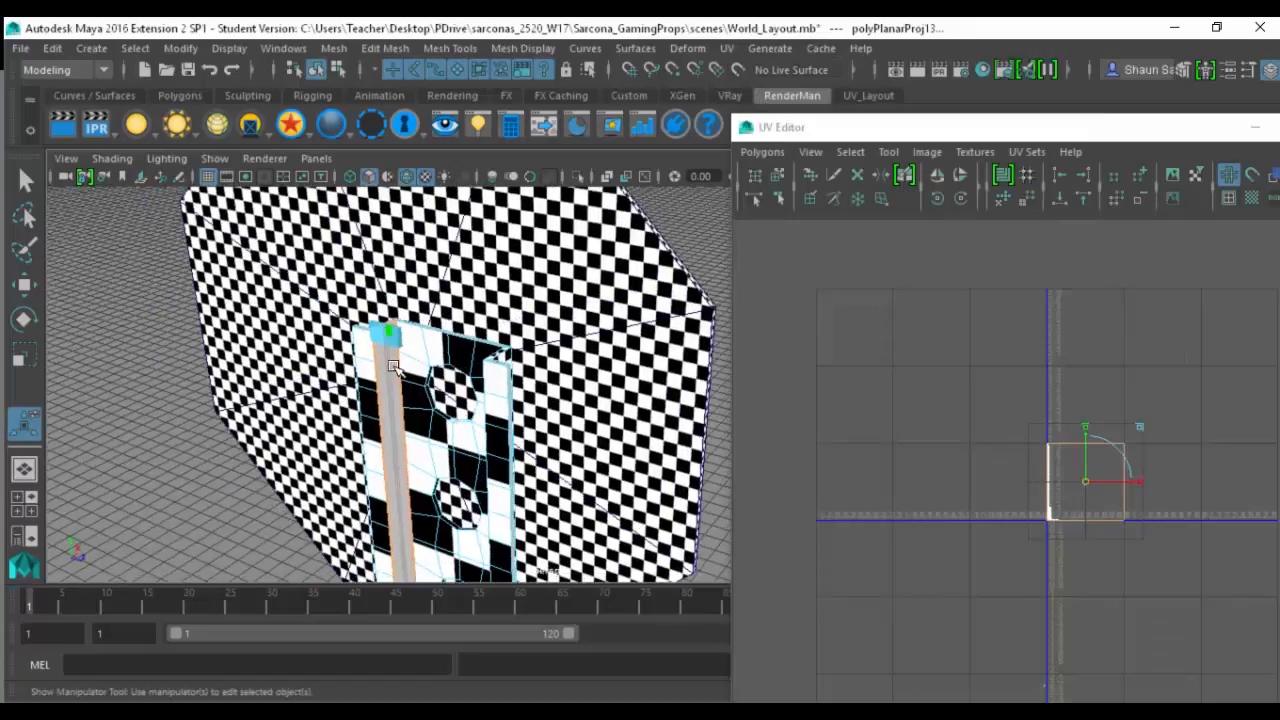
pyautogui.scroll(3, 566, 340)
pyautogui.keyDown('alt'); pyautogui.moveTo(266, 368); pyautogui.dragTo(434, 417, button='middle'); pyautogui.keyUp('alt')
pyautogui.scroll(4, 429, 383)
pyautogui.scroll(4, 380, 400)
pyautogui.keyDown('alt'); pyautogui.moveTo(272, 398); pyautogui.dragTo(337, 415, button='middle'); pyautogui.keyUp('alt')
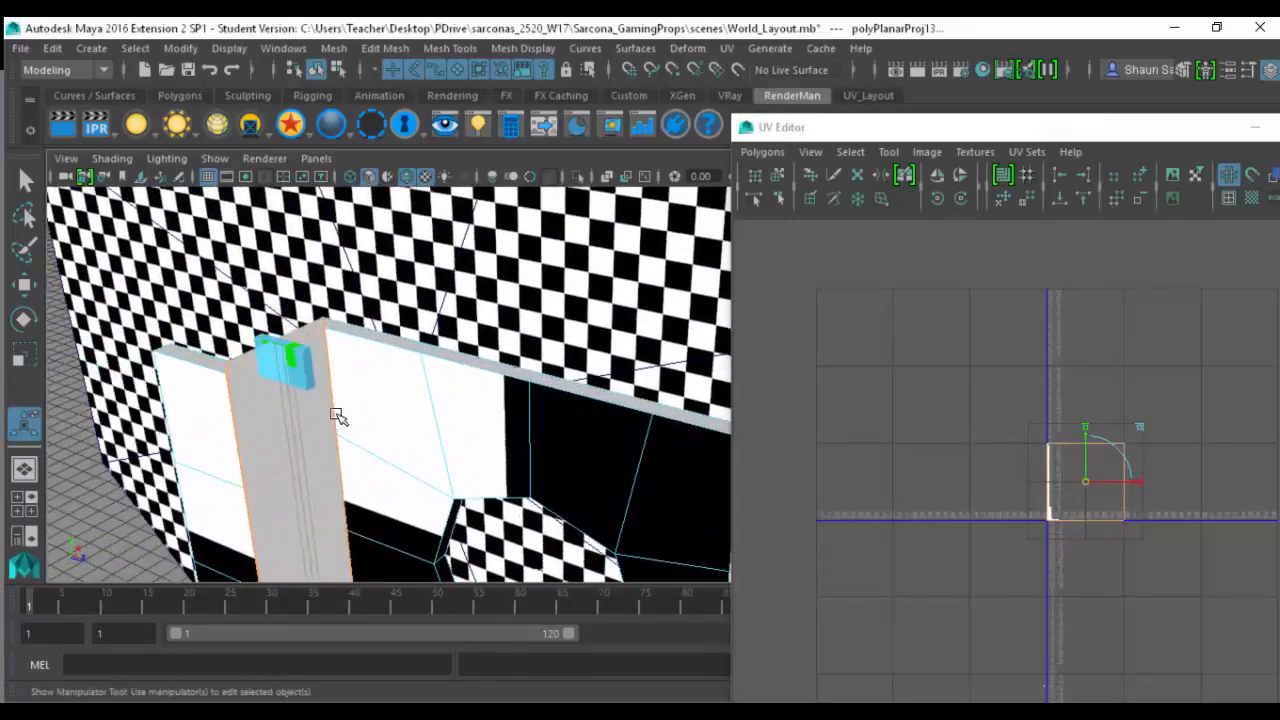
pyautogui.press('q')
pyautogui.click(283, 339)
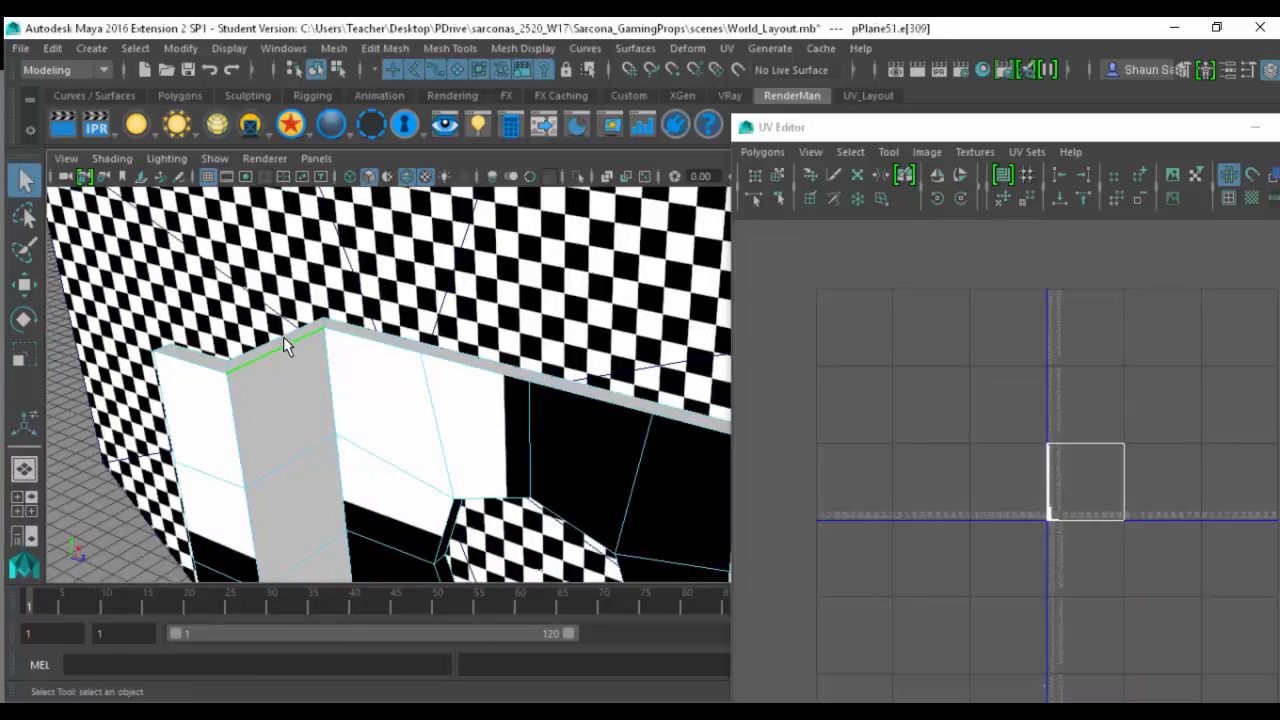
pyautogui.click(283, 340)
# - Add the strip's lower end edges to the selection in wireframe display and cut the UVs along the selected edges
pyautogui.keyDown('alt'); pyautogui.moveTo(342, 418); pyautogui.dragTo(234, 350); pyautogui.keyUp('alt')
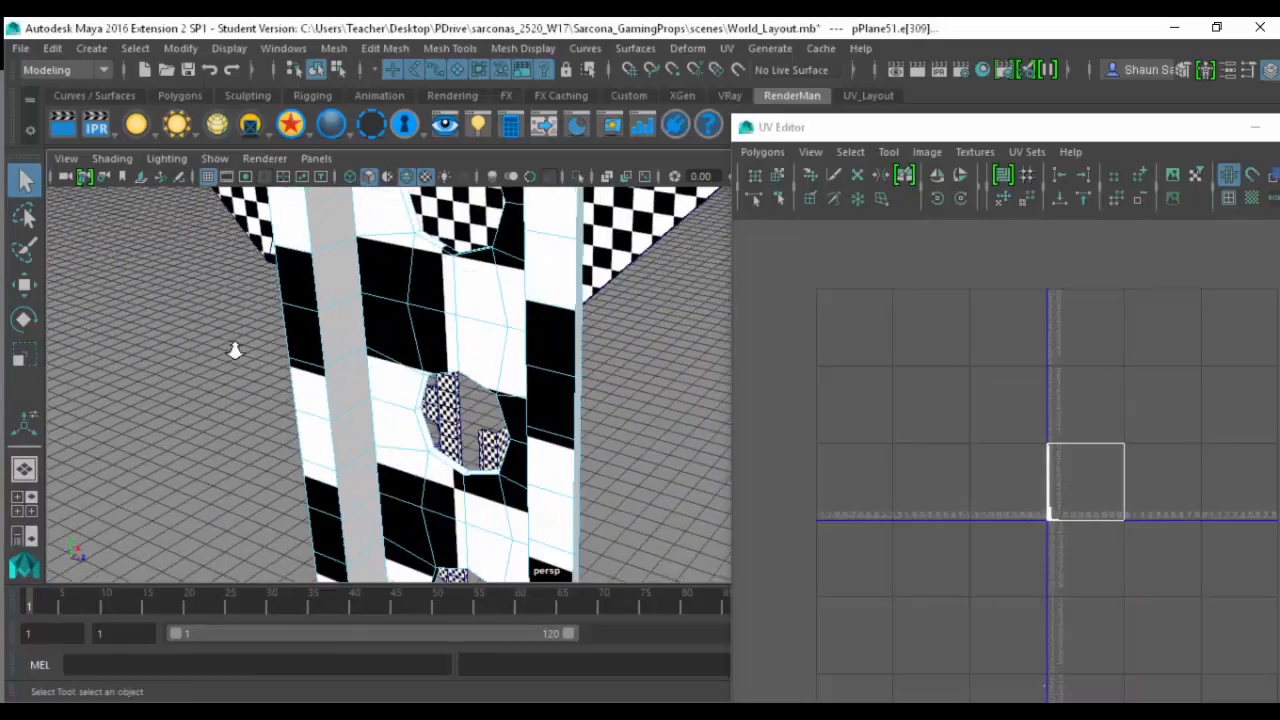
pyautogui.keyDown('alt'); pyautogui.moveTo(235, 350); pyautogui.dragTo(277, 194, button='right'); pyautogui.keyUp('alt')
pyautogui.moveTo(410, 435)
pyautogui.keyDown('alt'); pyautogui.mouseDown(button='middle')
pyautogui.moveTo(329, 243)
pyautogui.moveTo(325, 200)
pyautogui.mouseUp(button='middle'); pyautogui.keyUp('alt')
pyautogui.keyDown('alt'); pyautogui.moveTo(349, 437); pyautogui.dragTo(341, 240, button='middle'); pyautogui.keyUp('alt')
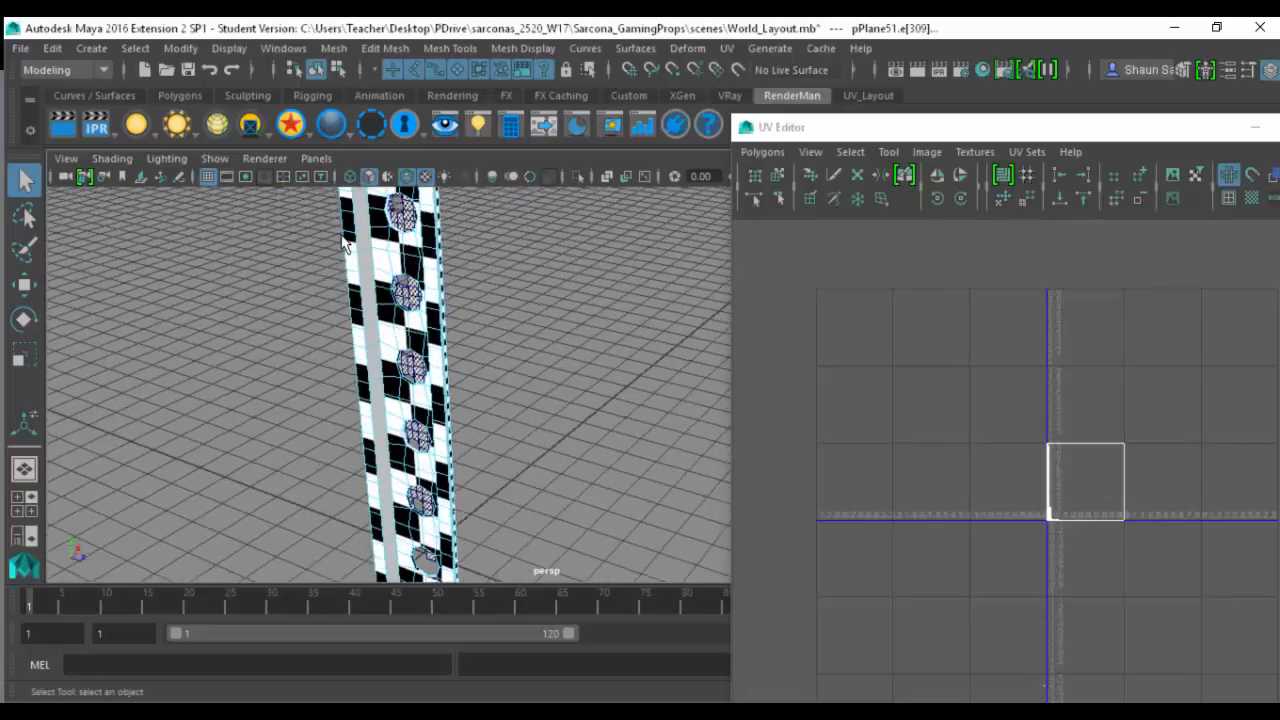
pyautogui.keyDown('alt'); pyautogui.moveTo(352, 560); pyautogui.dragTo(365, 386, button='middle'); pyautogui.keyUp('alt')
pyautogui.keyDown('alt'); pyautogui.moveTo(449, 466); pyautogui.dragTo(450, 560, button='right'); pyautogui.keyUp('alt')
pyautogui.keyDown('alt'); pyautogui.moveTo(255, 545); pyautogui.dragTo(455, 462, button='middle'); pyautogui.keyUp('alt')
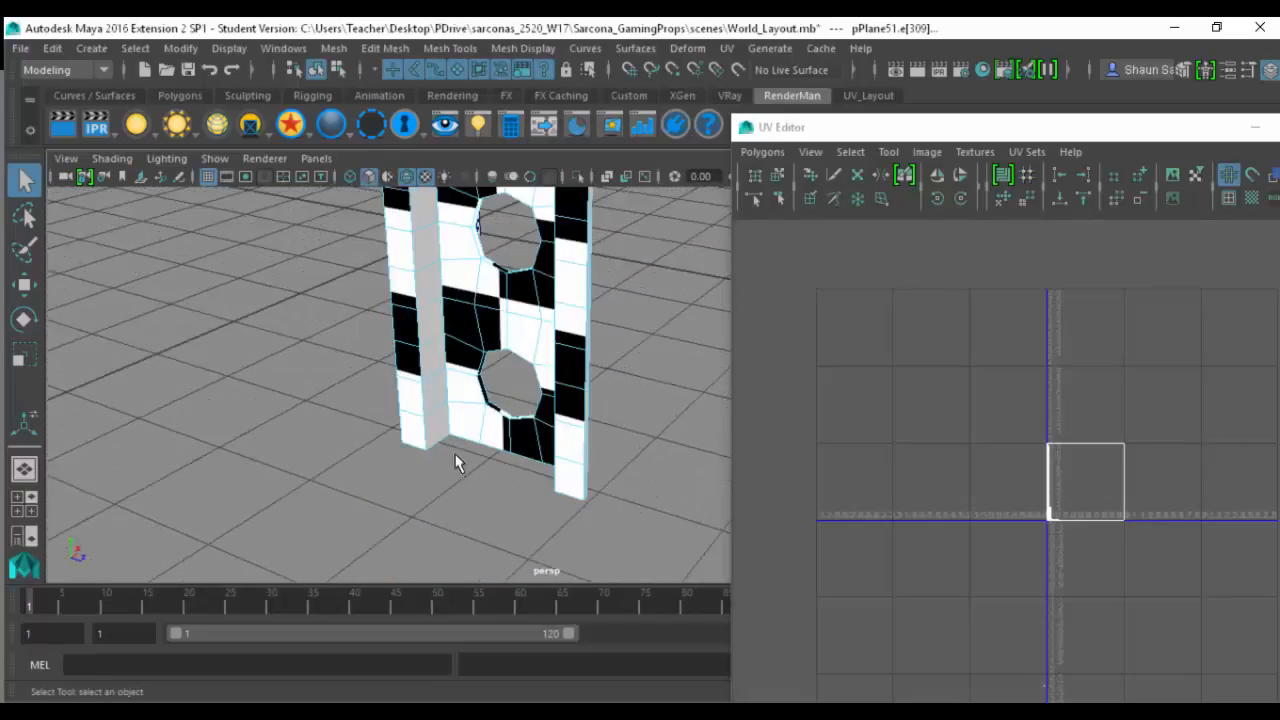
pyautogui.press('4')
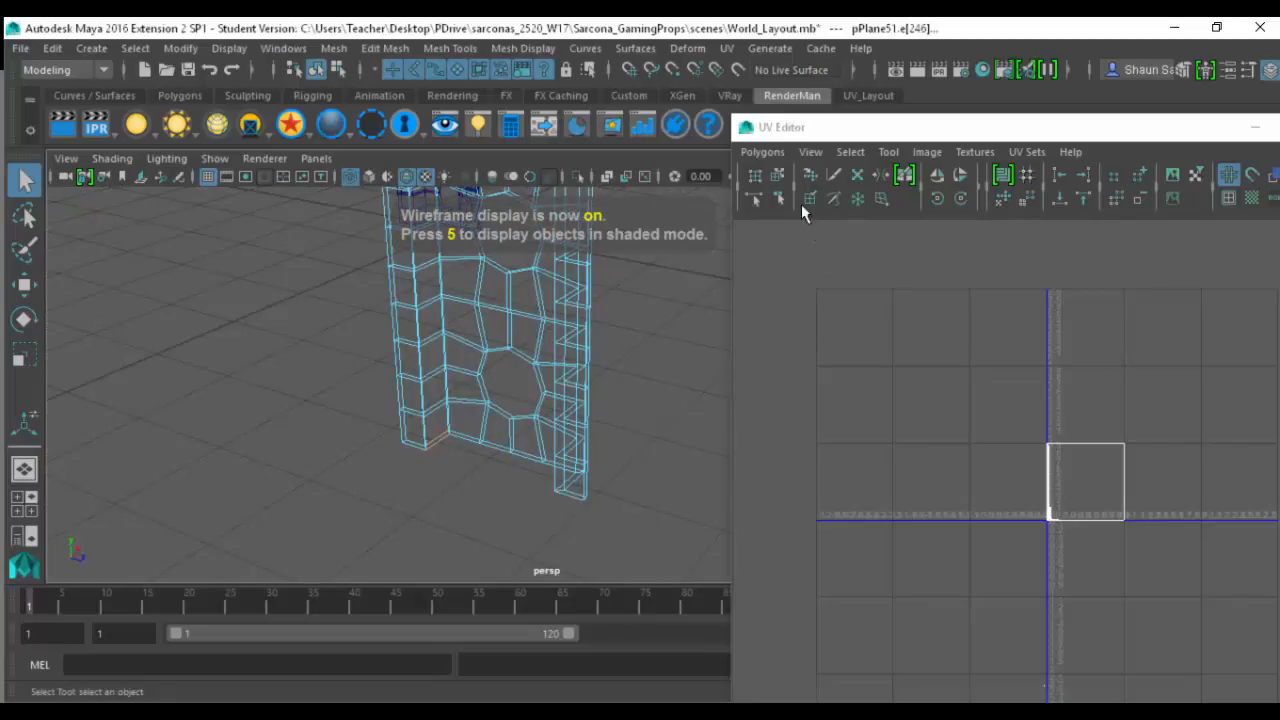
pyautogui.click(762, 152)
pyautogui.click(850, 594)
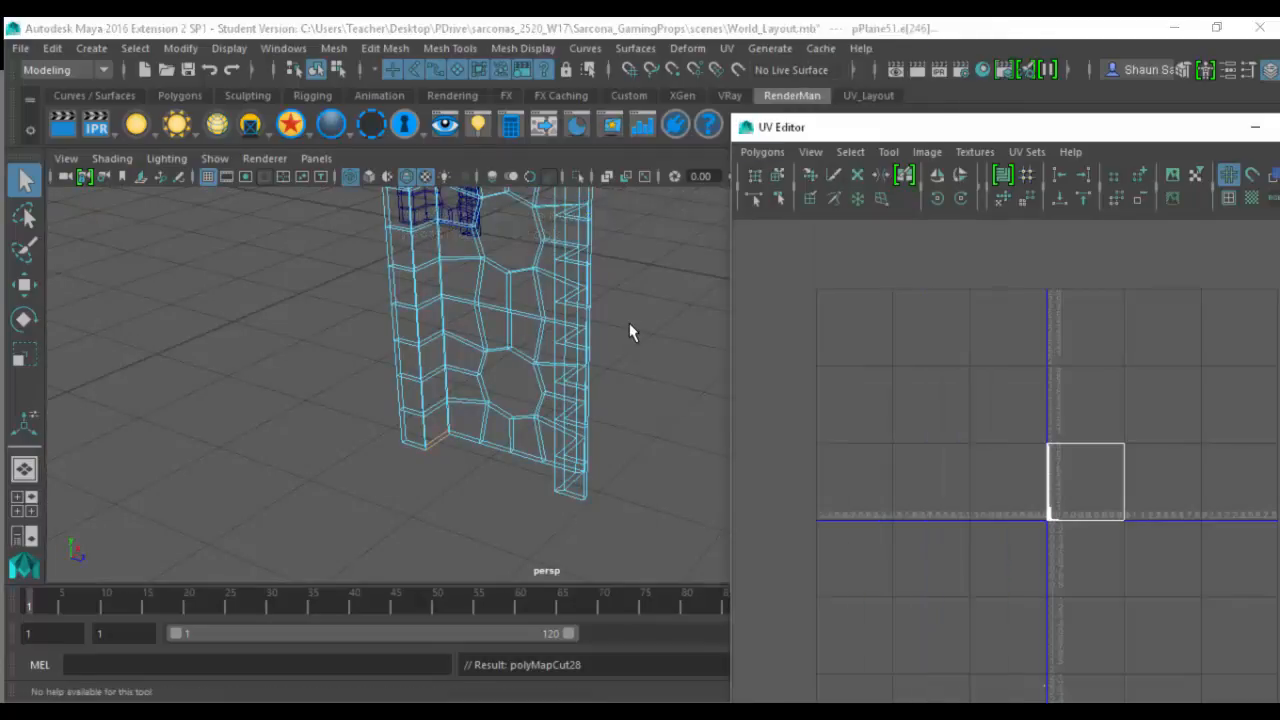
# - Return to shaded display, select all of the post's faces and unfold their UVs
pyautogui.keyDown('alt'); pyautogui.moveTo(629, 333); pyautogui.dragTo(527, 333); pyautogui.keyUp('alt')
pyautogui.press('5')
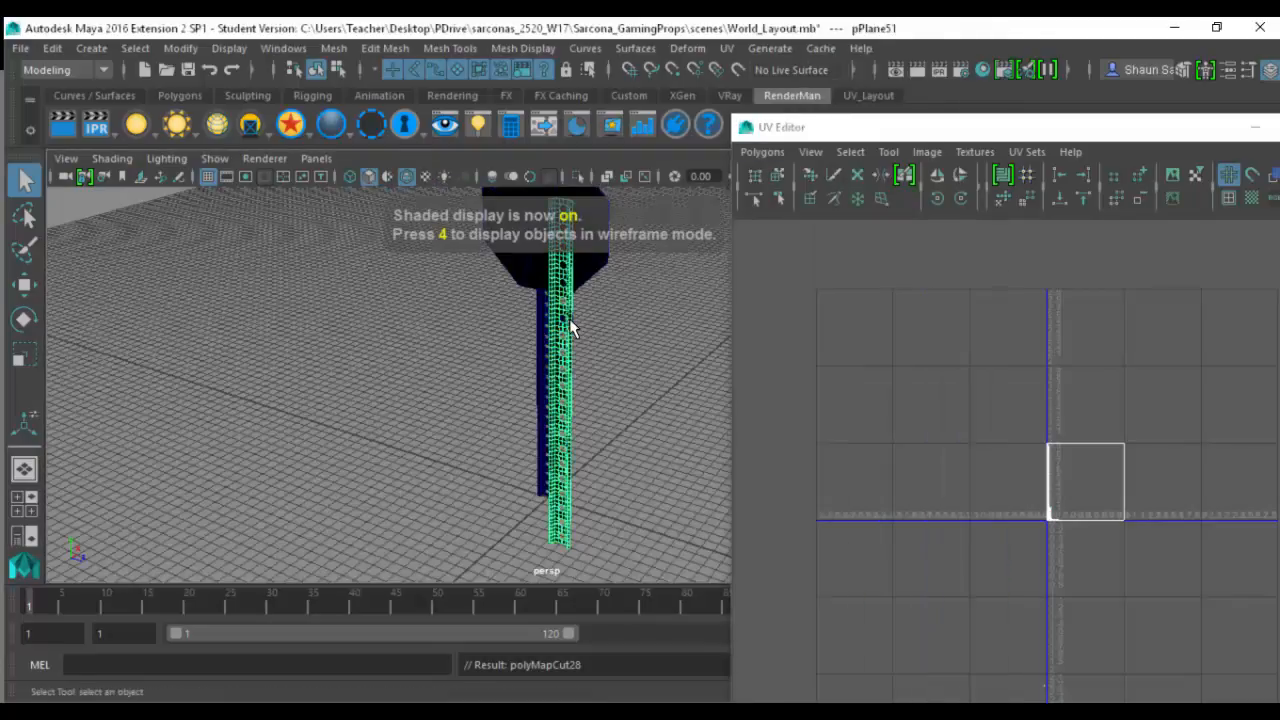
pyautogui.moveTo(1021, 438); pyautogui.dragTo(1021, 502, button='right')
pyautogui.moveTo(1008, 402); pyautogui.dragTo(1231, 549)
pyautogui.click(770, 152)
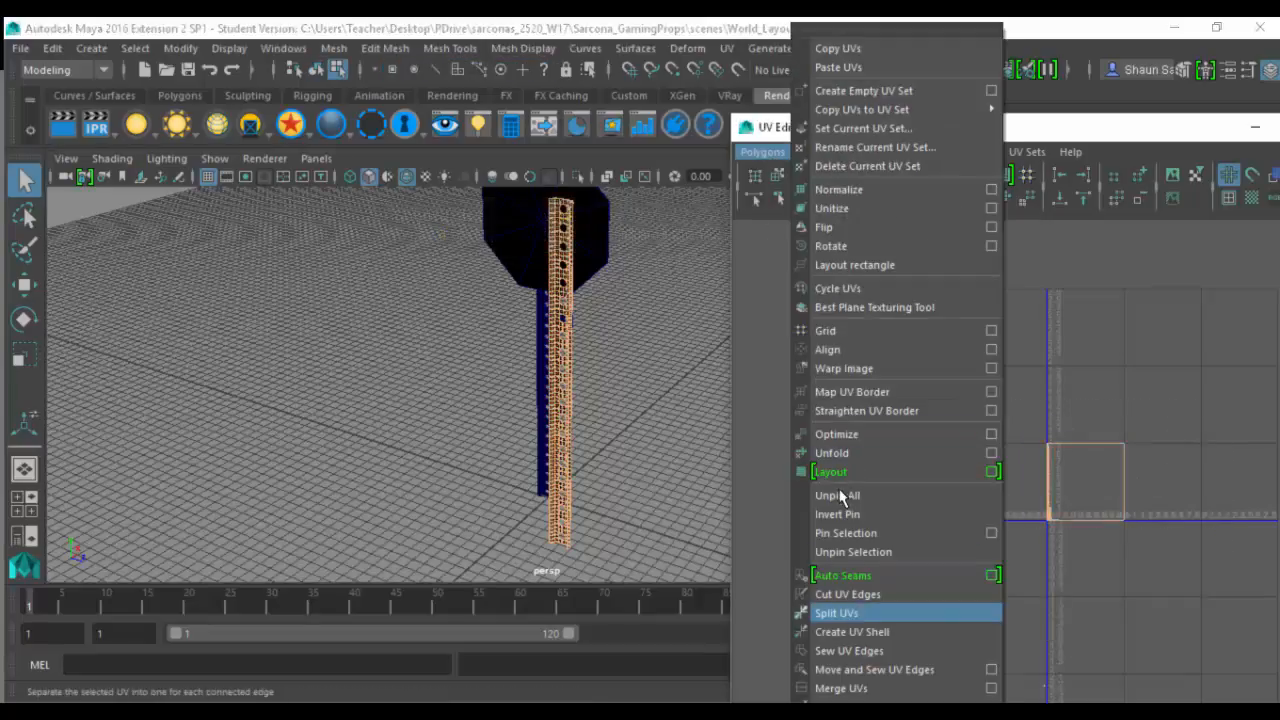
pyautogui.click(833, 453)
# - Show the post with its textures and examine the checker pattern at its upper end
pyautogui.keyDown('alt'); pyautogui.moveTo(499, 304); pyautogui.dragTo(530, 300); pyautogui.keyUp('alt')
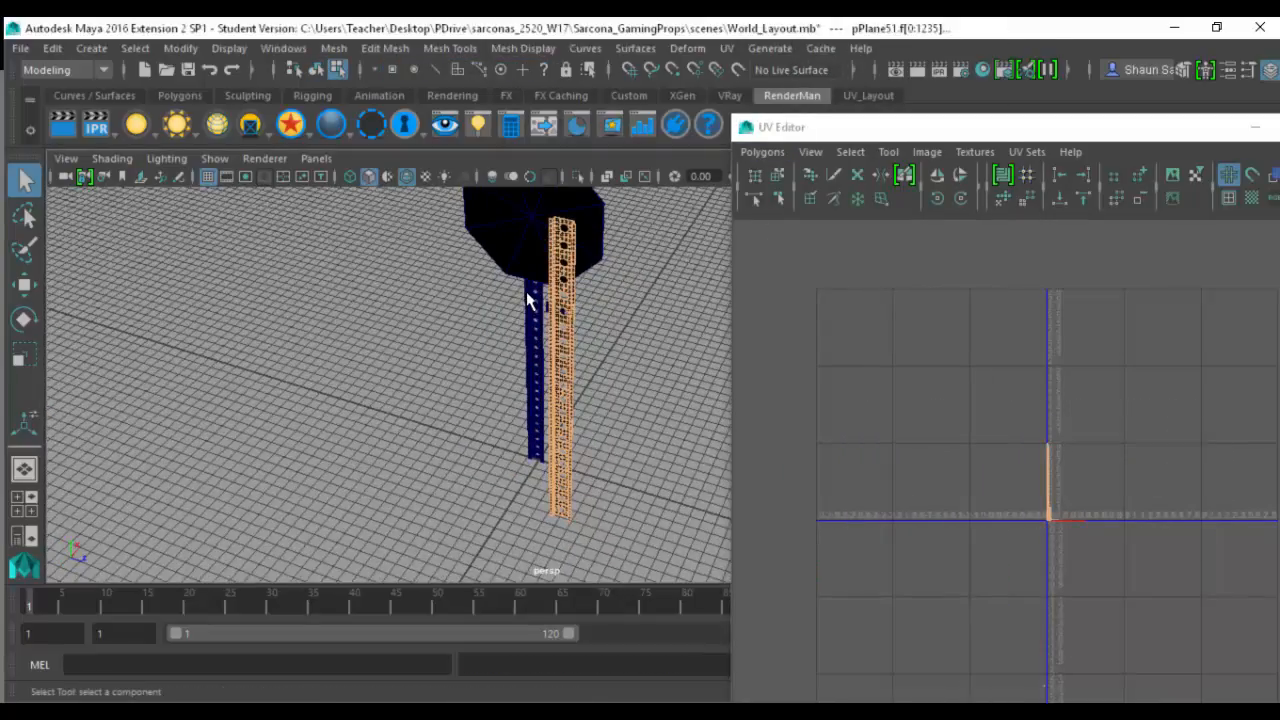
pyautogui.press('6')
pyautogui.press('f')
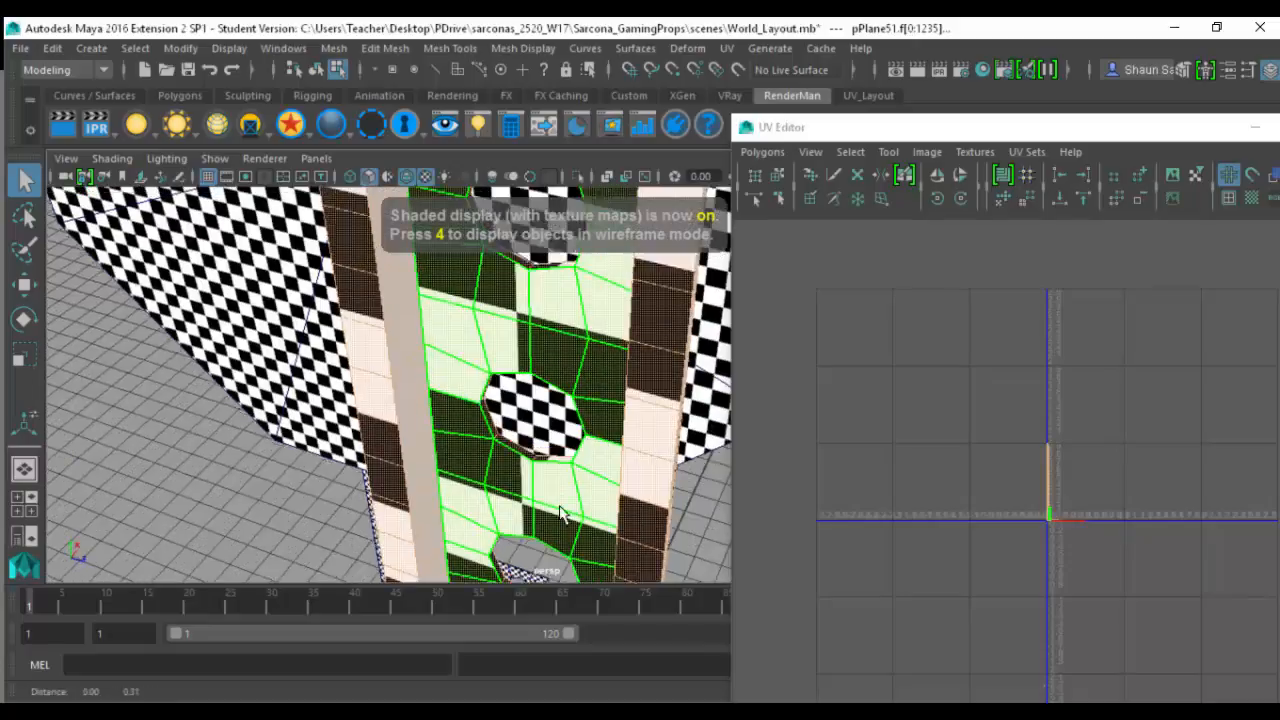
pyautogui.keyDown('alt'); pyautogui.moveTo(541, 434); pyautogui.dragTo(551, 427, button='middle'); pyautogui.keyUp('alt')
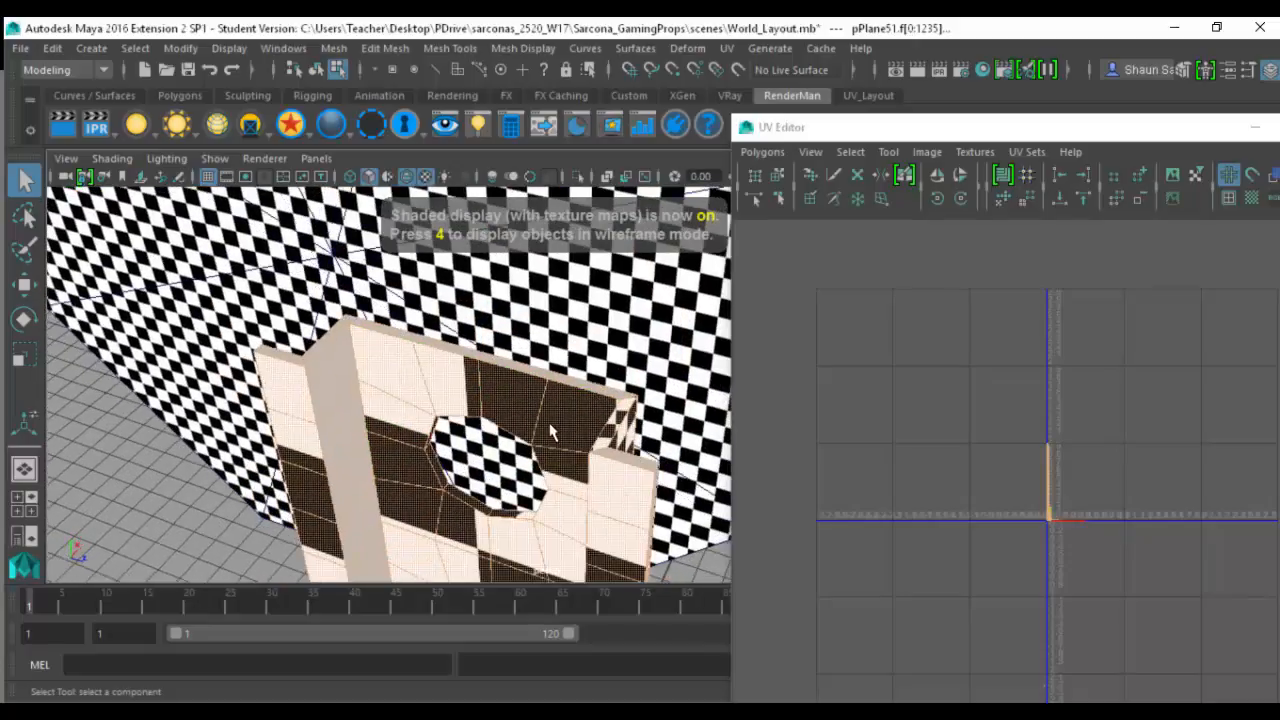
# - Select the strip of unpatterned faces along the post's bent side and unfold its UVs
pyautogui.press('F11')
pyautogui.click(335, 388)
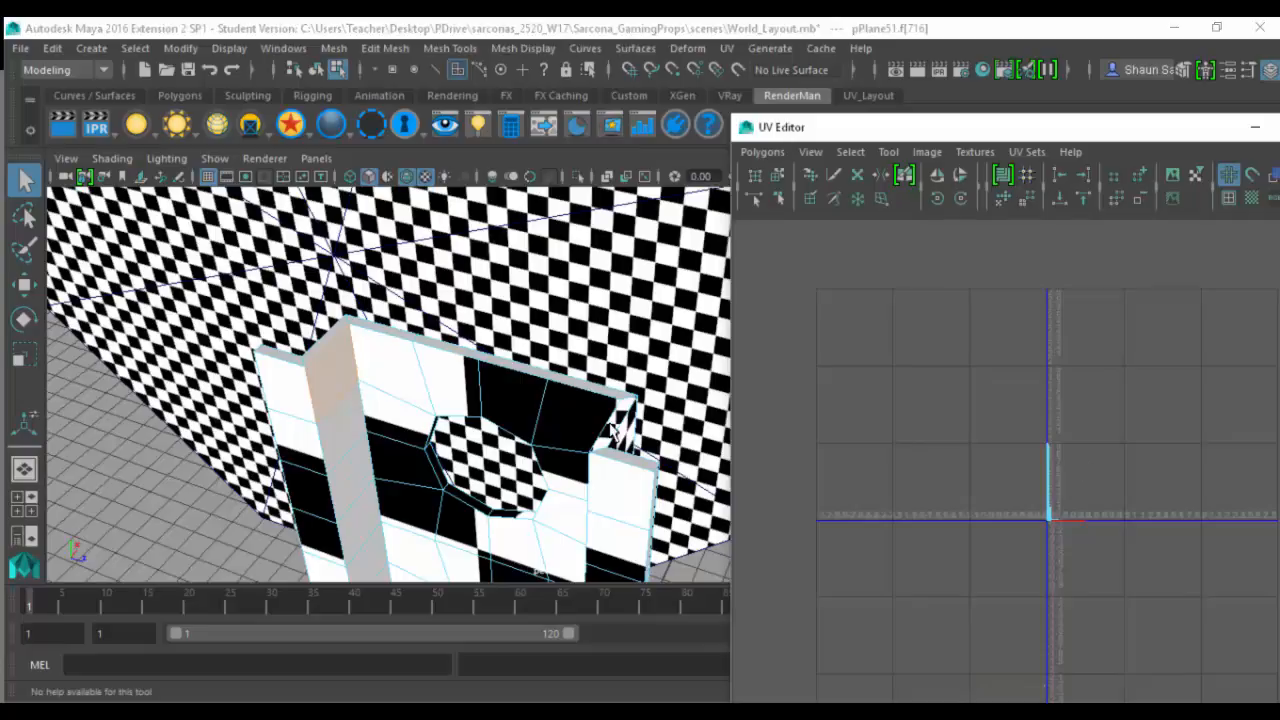
pyautogui.doubleClick(335, 388)
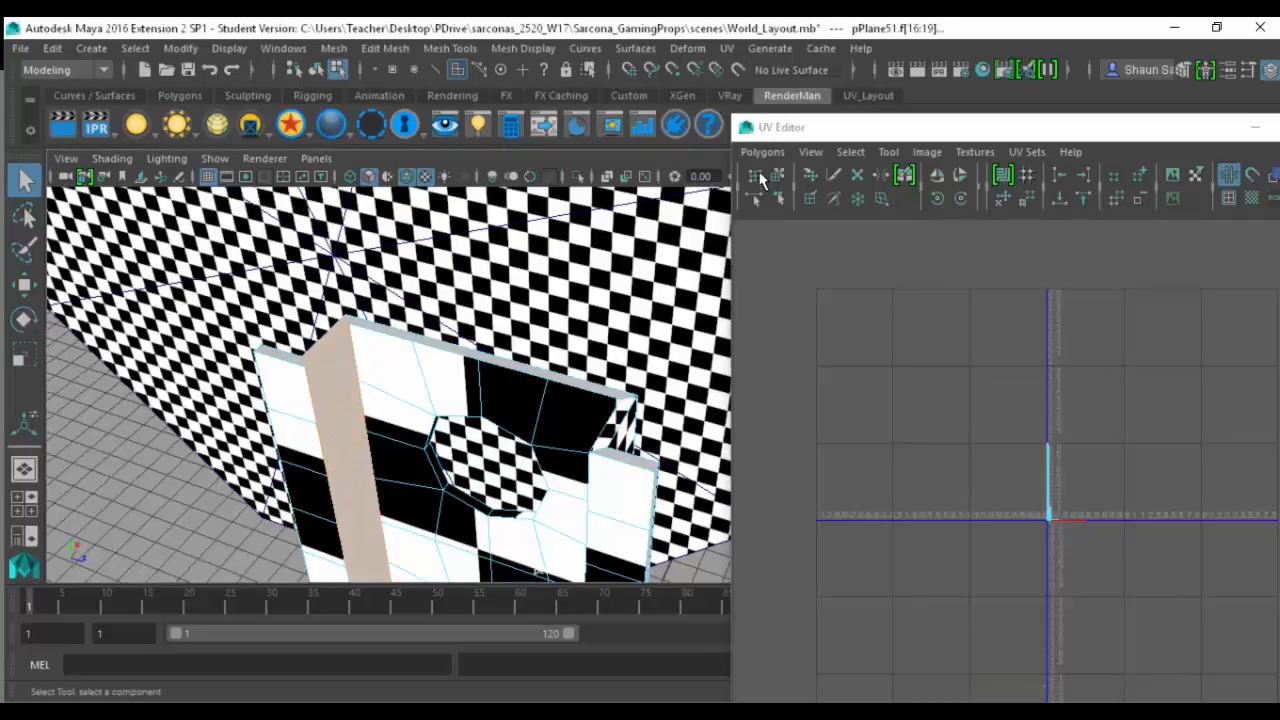
pyautogui.click(762, 152)
pyautogui.click(862, 450)
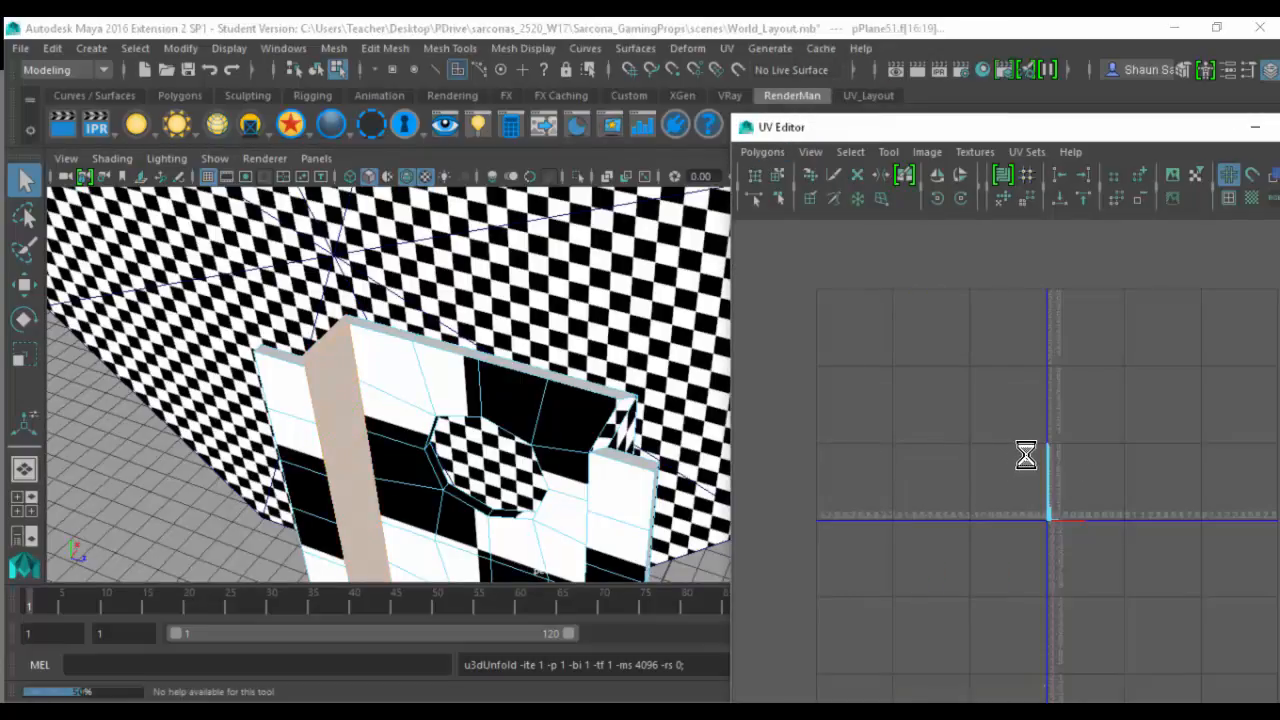
# - Apply a planar UV projection to the selected strip of unpatterned faces
pyautogui.keyDown('alt'); pyautogui.moveTo(1052, 481); pyautogui.dragTo(994, 449, button='middle'); pyautogui.keyUp('alt')
pyautogui.keyDown('alt'); pyautogui.moveTo(994, 449); pyautogui.dragTo(1130, 460, button='right'); pyautogui.keyUp('alt')
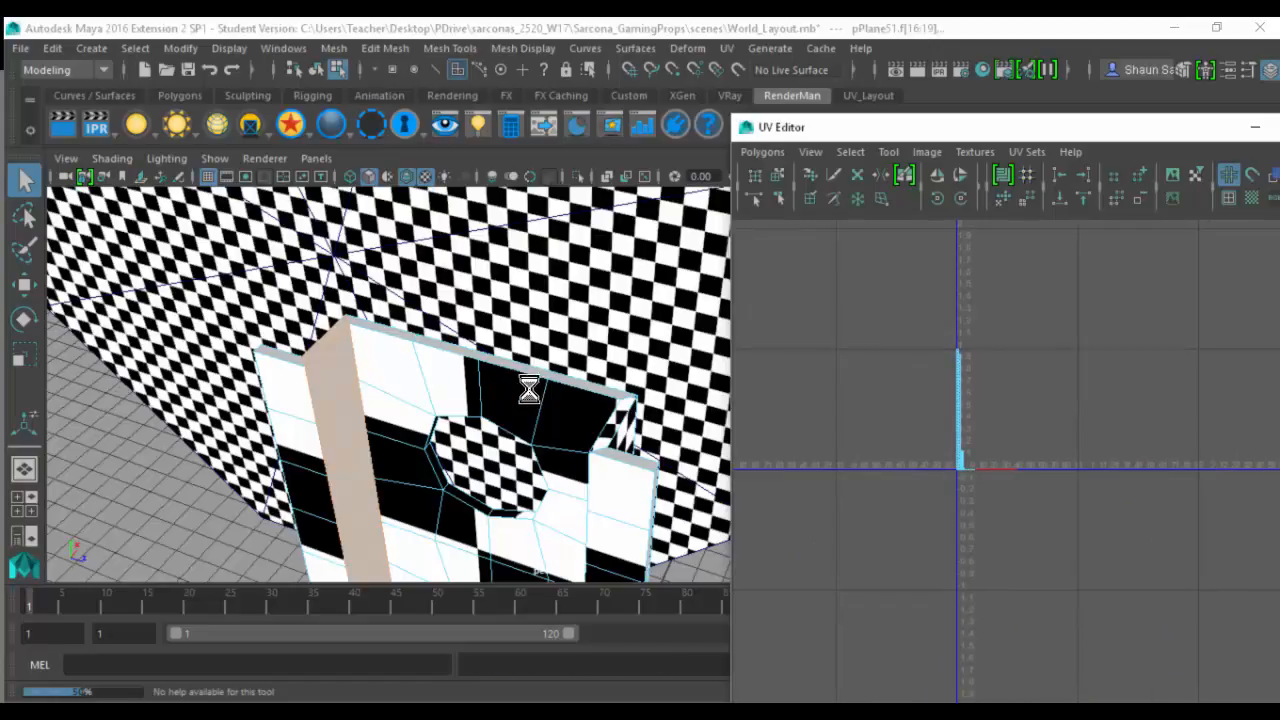
pyautogui.keyDown('alt'); pyautogui.moveTo(360, 427); pyautogui.dragTo(451, 421); pyautogui.keyUp('alt')
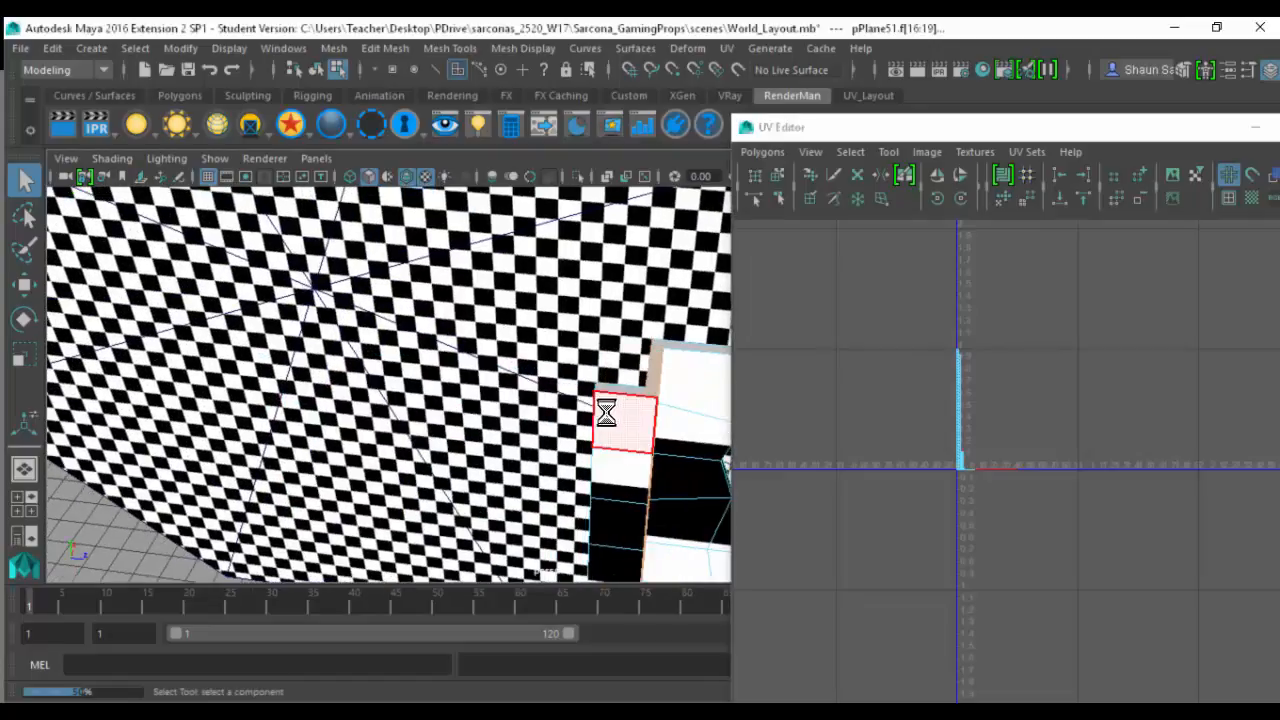
pyautogui.keyDown('alt'); pyautogui.moveTo(606, 414); pyautogui.dragTo(537, 229); pyautogui.keyUp('alt')
pyautogui.click(726, 48)
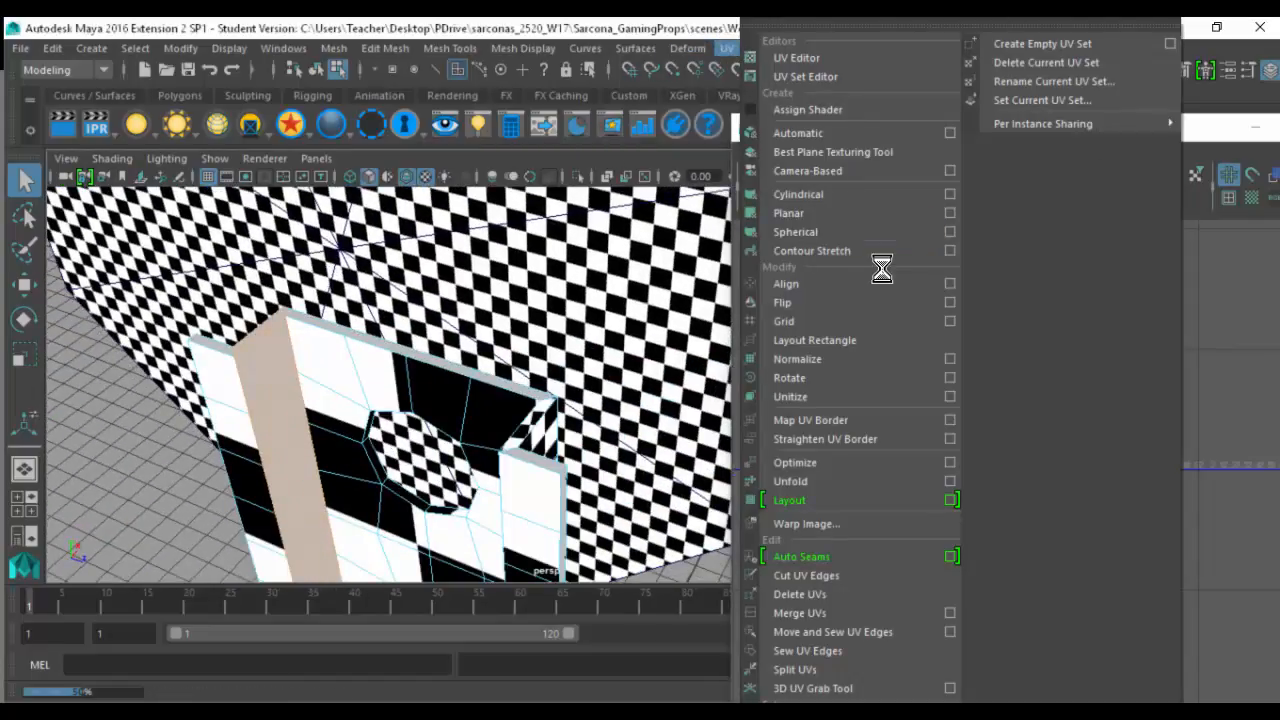
pyautogui.click(860, 213)
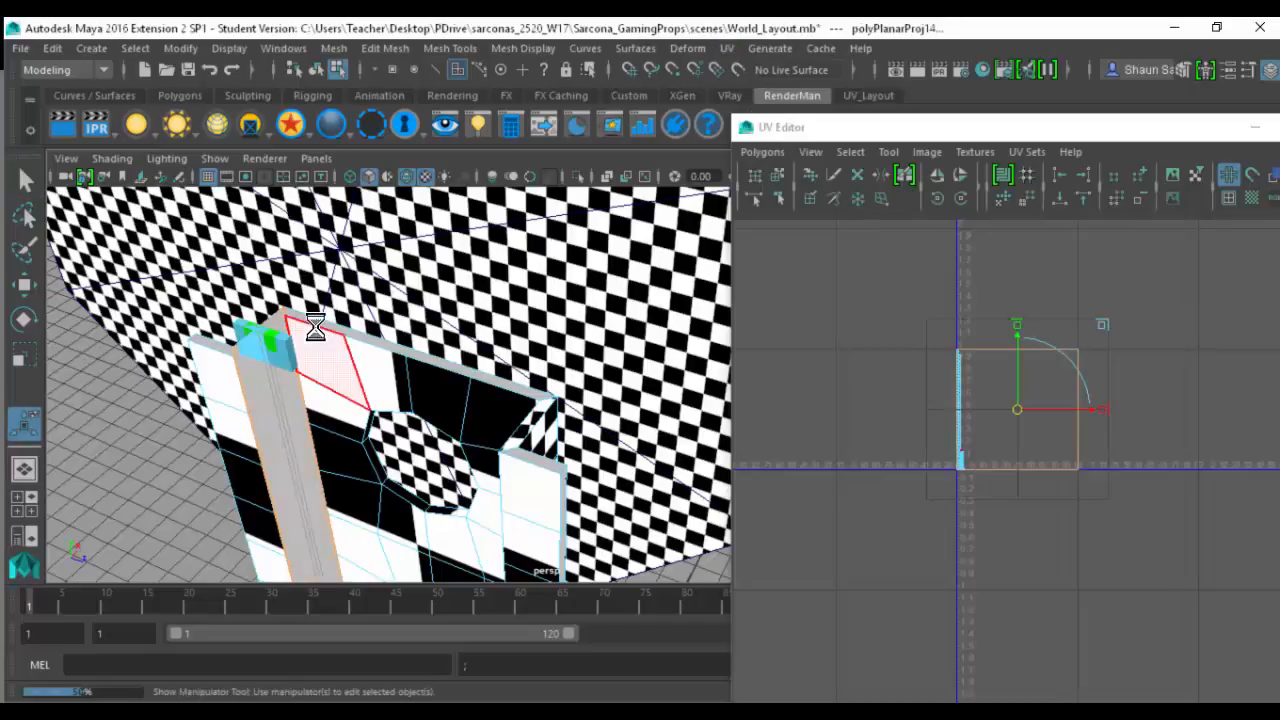
# - Select the edge across the projected strip's upper end and cut the UVs along it
pyautogui.press('q')
pyautogui.press('F10')
pyautogui.click(256, 326)
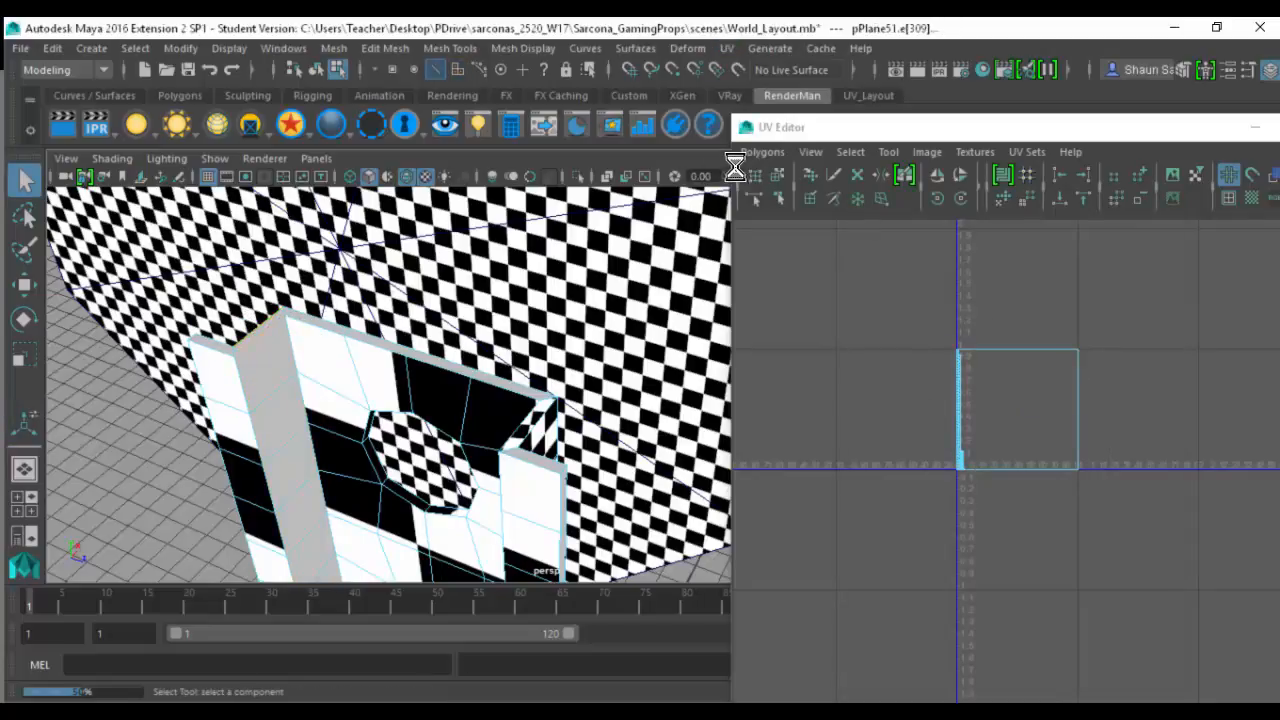
pyautogui.click(762, 151)
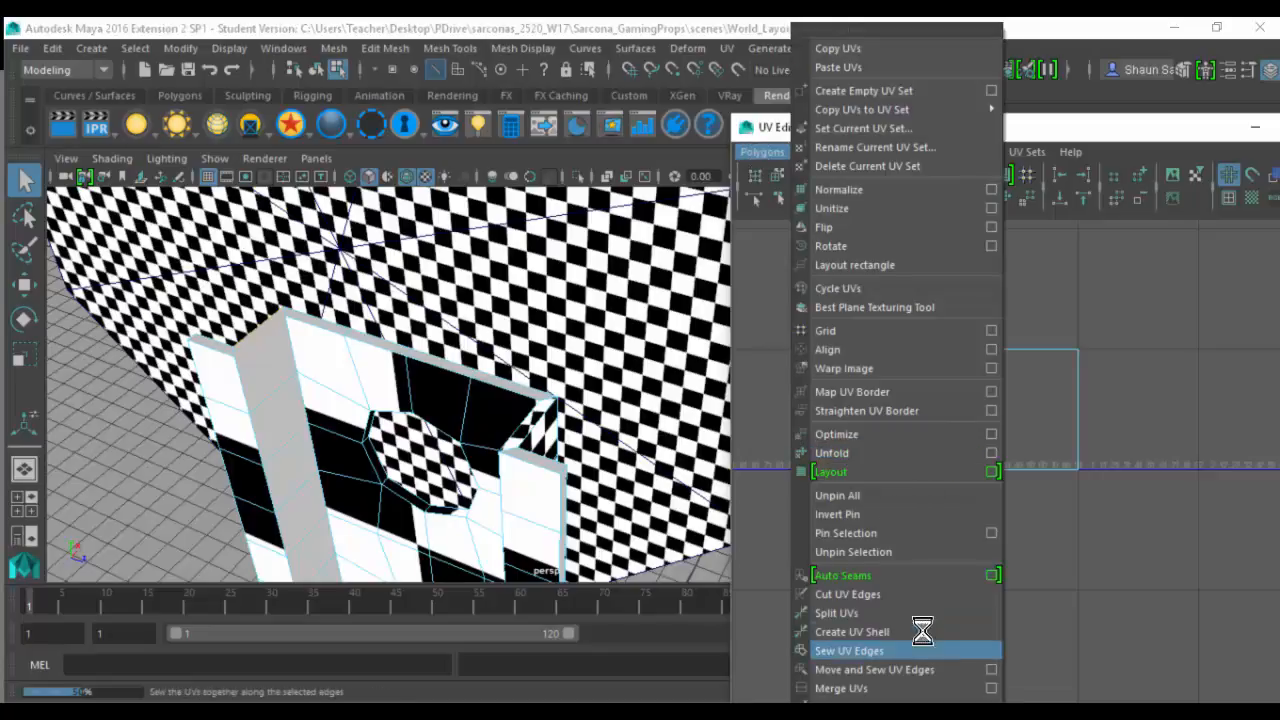
pyautogui.click(903, 593)
# - Select all of the post's UV shells and unfold them together
pyautogui.moveTo(929, 355); pyautogui.dragTo(855, 327, button='right')
pyautogui.moveTo(899, 307); pyautogui.dragTo(1170, 540)
pyautogui.click(776, 155)
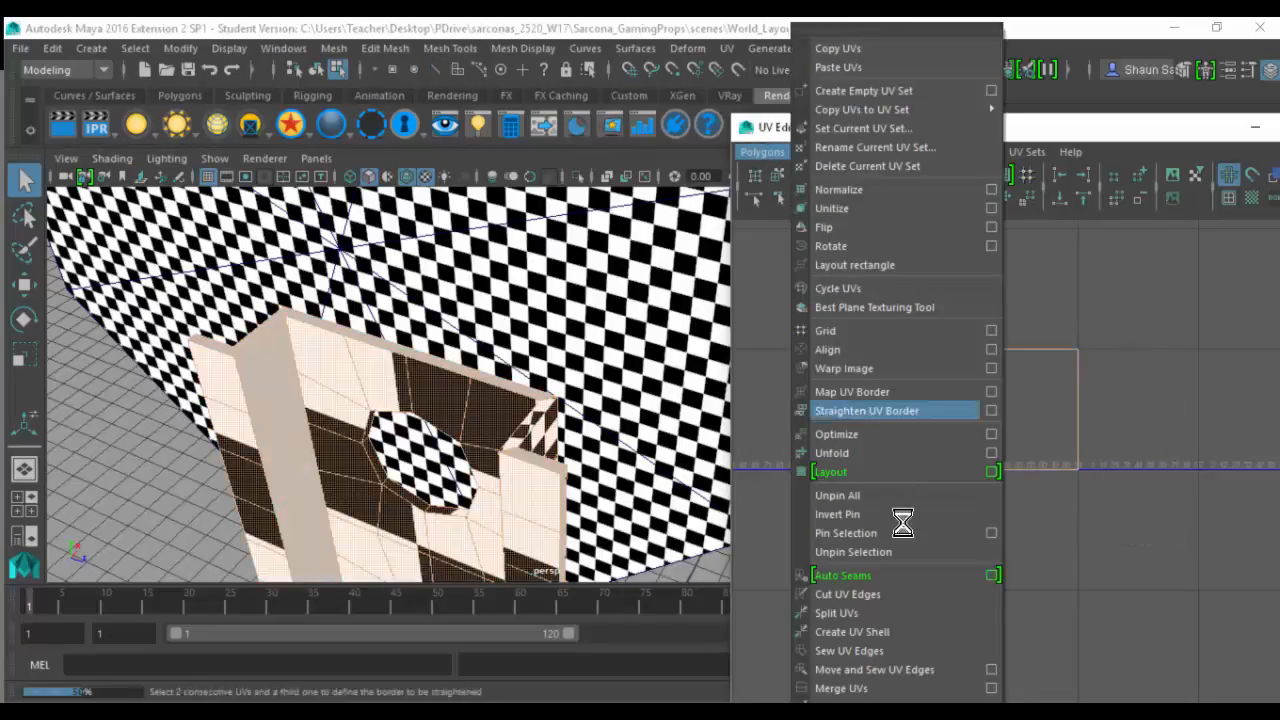
pyautogui.click(893, 453)
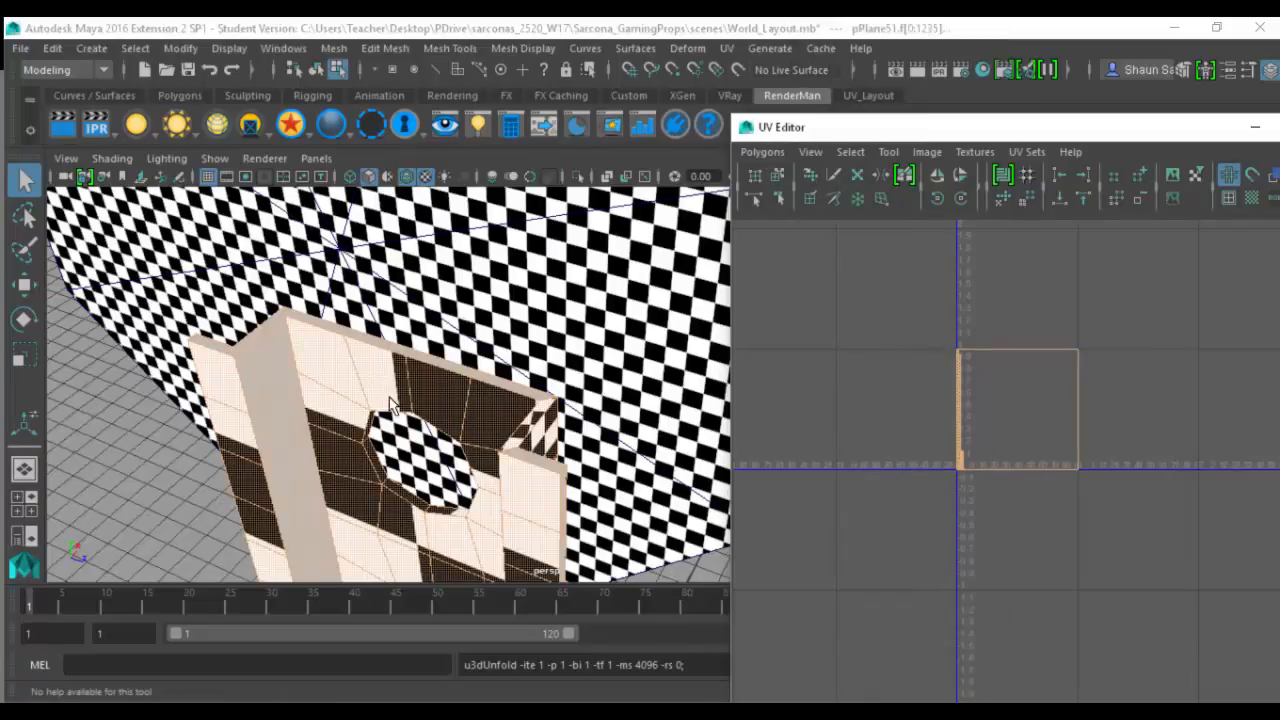
# - Examine the post's bent sides from above and return the post to object selection
pyautogui.keyDown('alt'); pyautogui.moveTo(390, 405); pyautogui.dragTo(430, 250, button='middle'); pyautogui.keyUp('alt')
pyautogui.moveTo(400, 340); pyautogui.dragTo(403, 302, button='right')
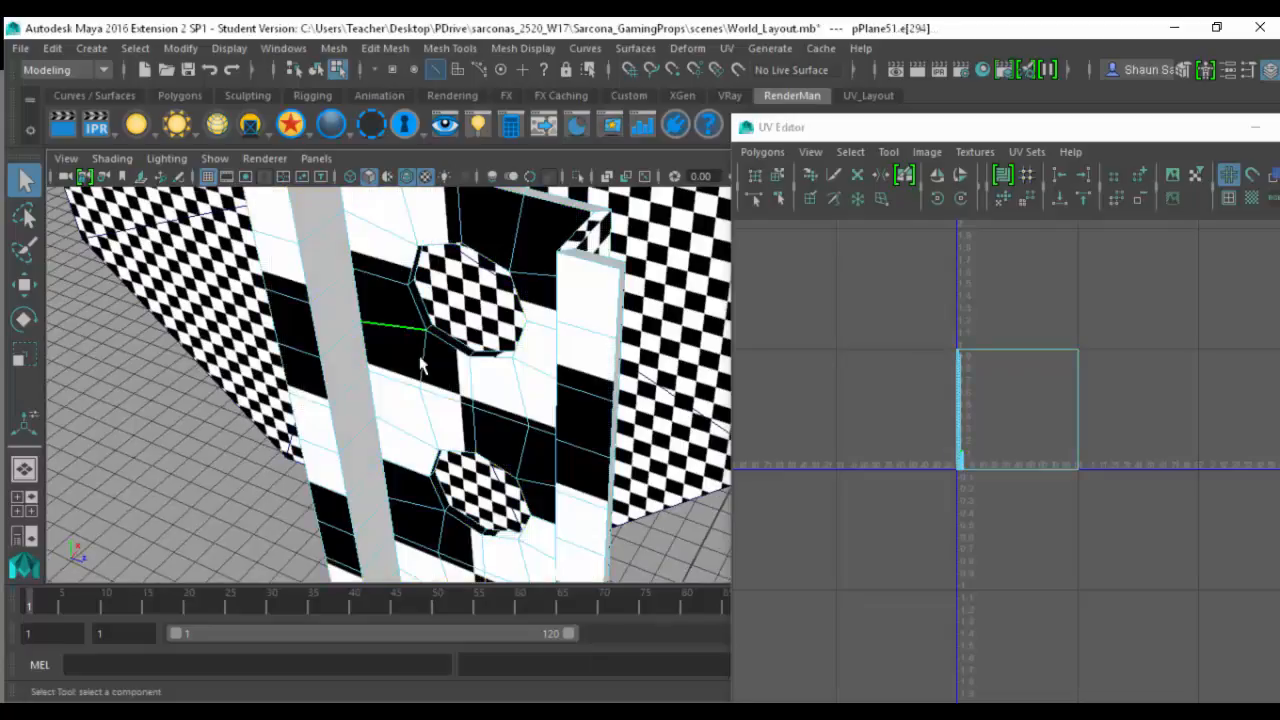
pyautogui.keyDown('alt'); pyautogui.moveTo(420, 367); pyautogui.dragTo(399, 233); pyautogui.keyUp('alt')
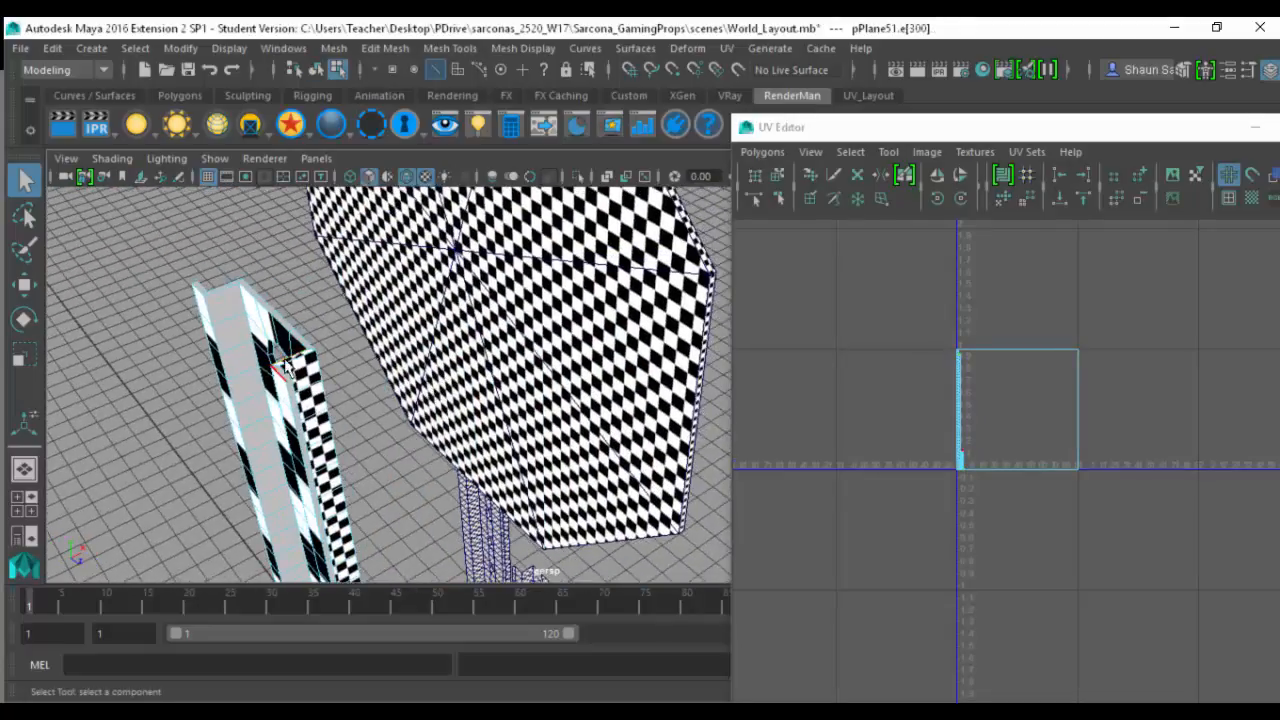
pyautogui.moveTo(287, 366); pyautogui.dragTo(478, 212, button='right')
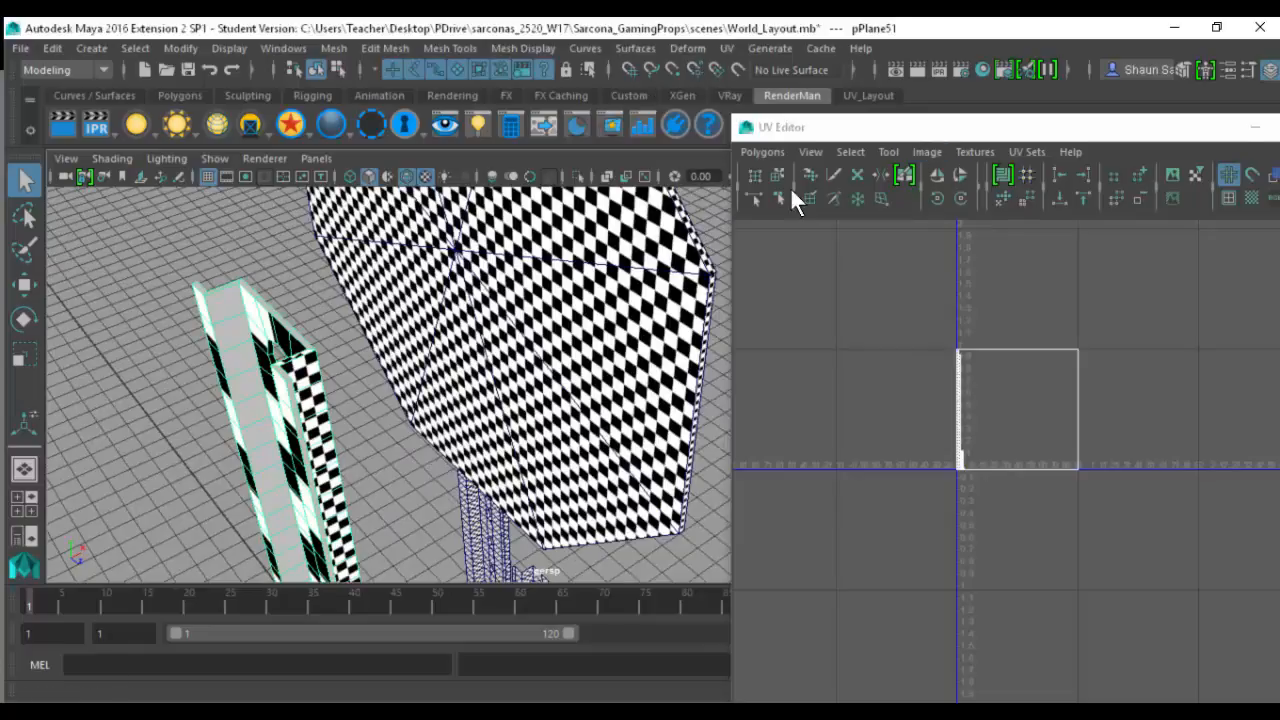
# - Delete the post's construction history and close the UV Editor
pyautogui.moveTo(790, 127); pyautogui.dragTo(643, 164)
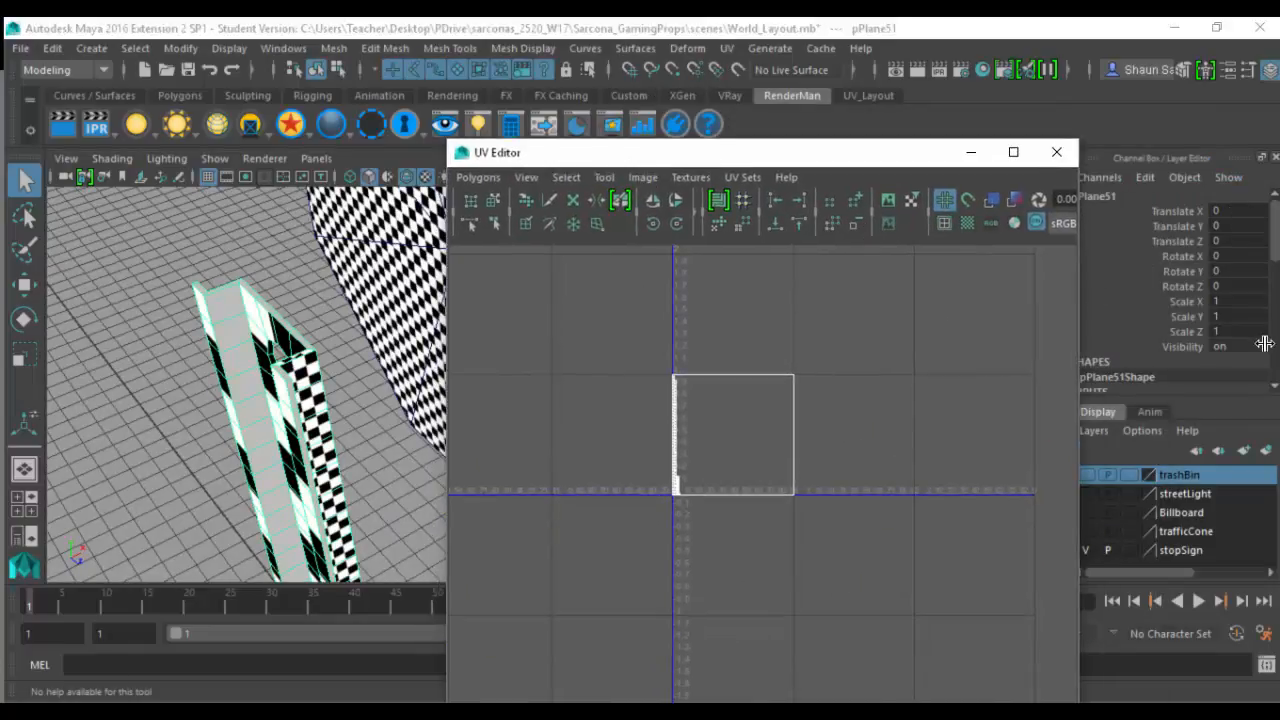
pyautogui.scroll(-2, 1264, 343)
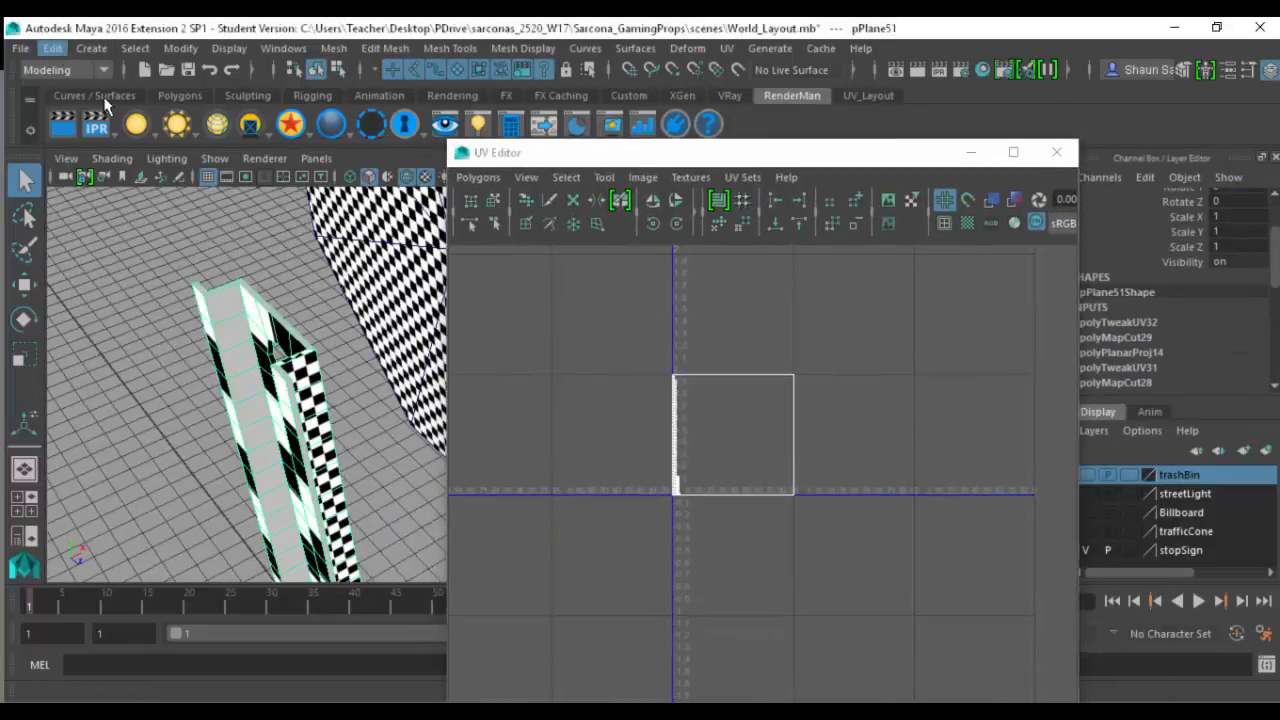
pyautogui.click(52, 48)
pyautogui.moveTo(234, 270)
pyautogui.click(330, 286)
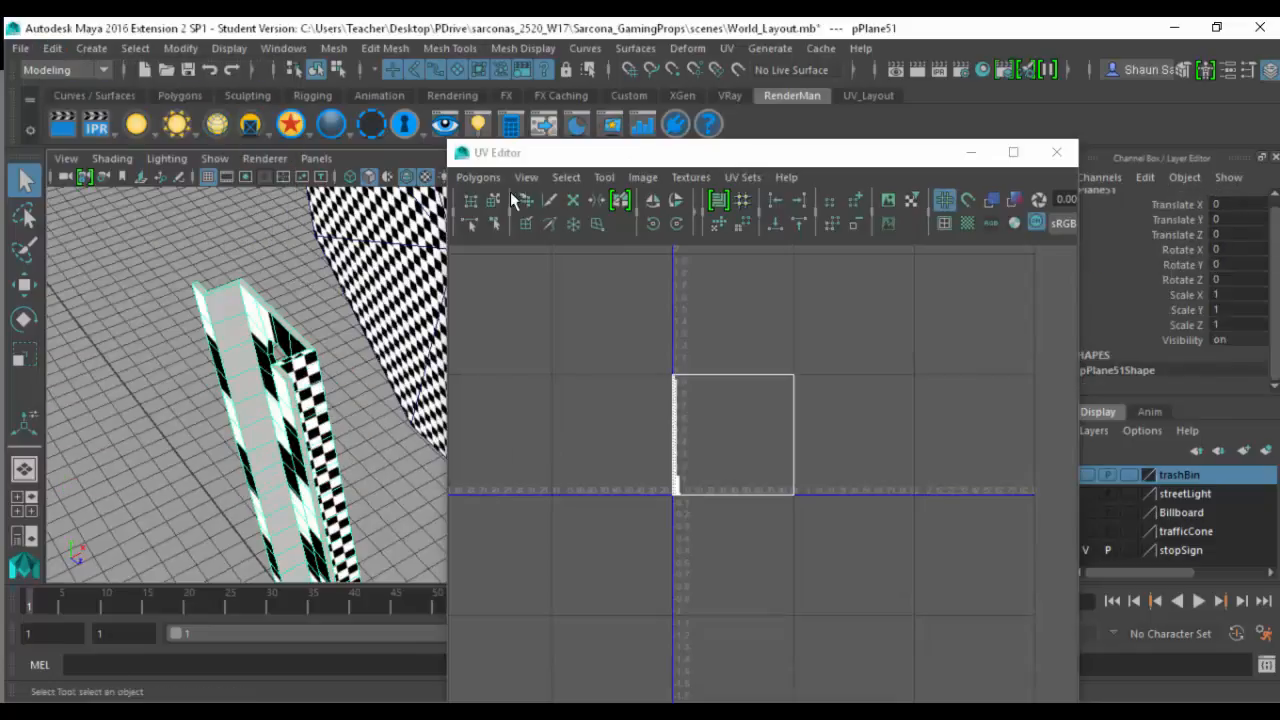
pyautogui.doubleClick(462, 161)
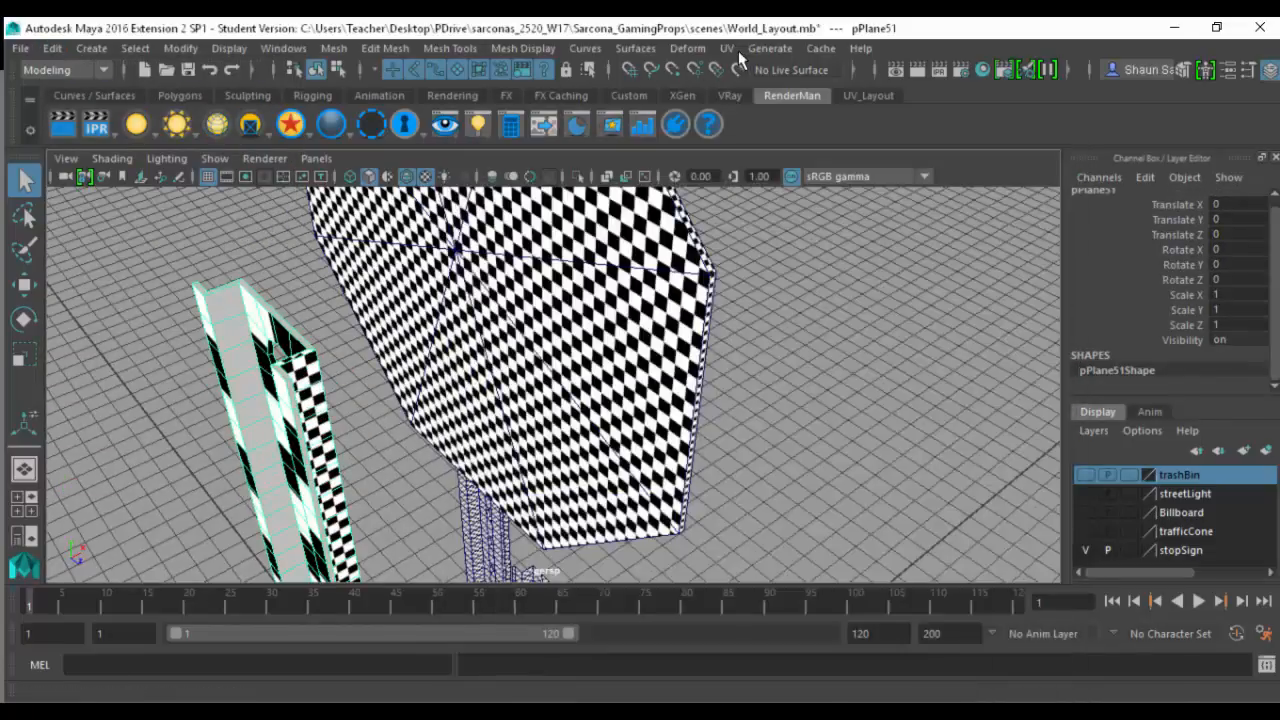
# - Try a planar UV projection on the whole post, fitted to its bounding box and projected from the X axis
pyautogui.click(727, 48)
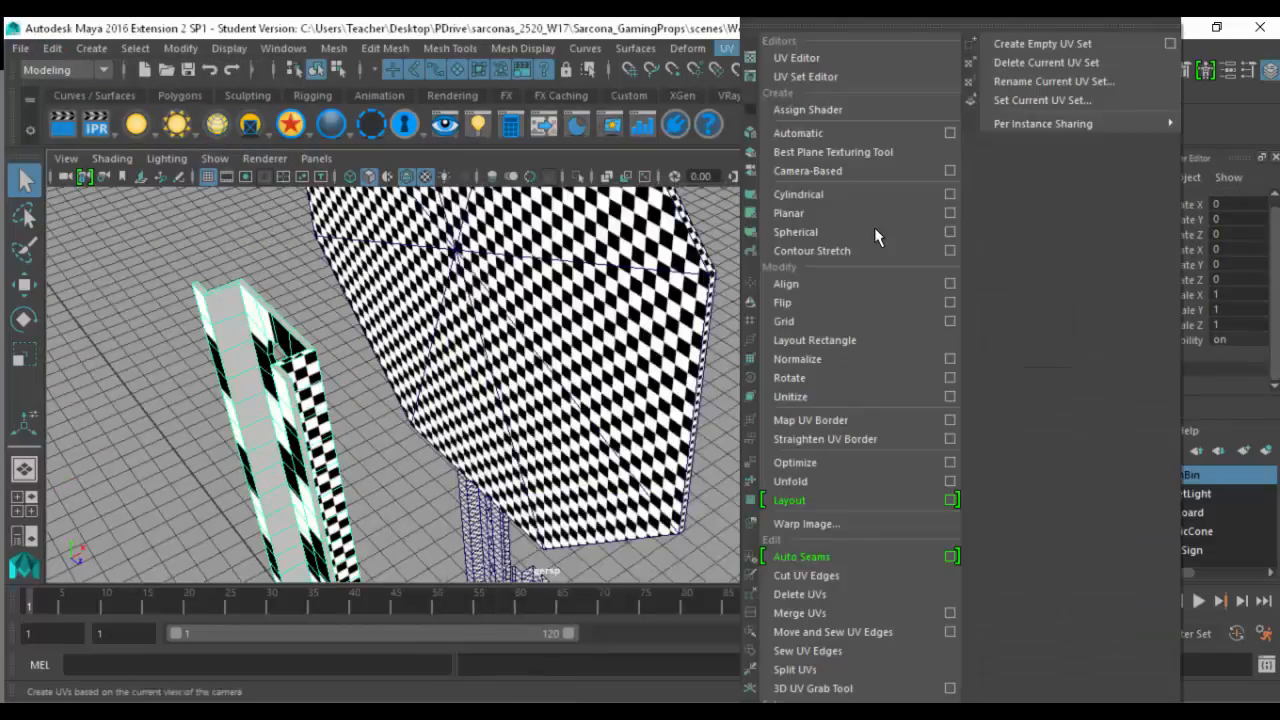
pyautogui.click(952, 213)
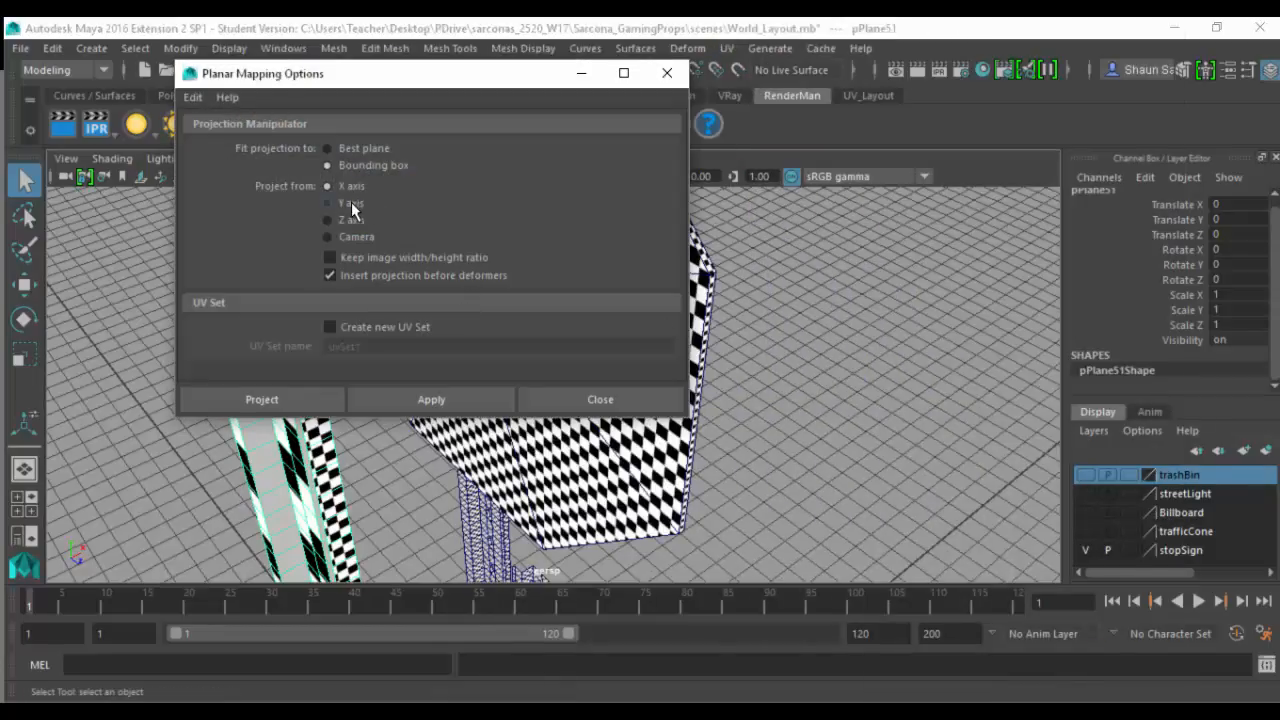
pyautogui.click(316, 402)
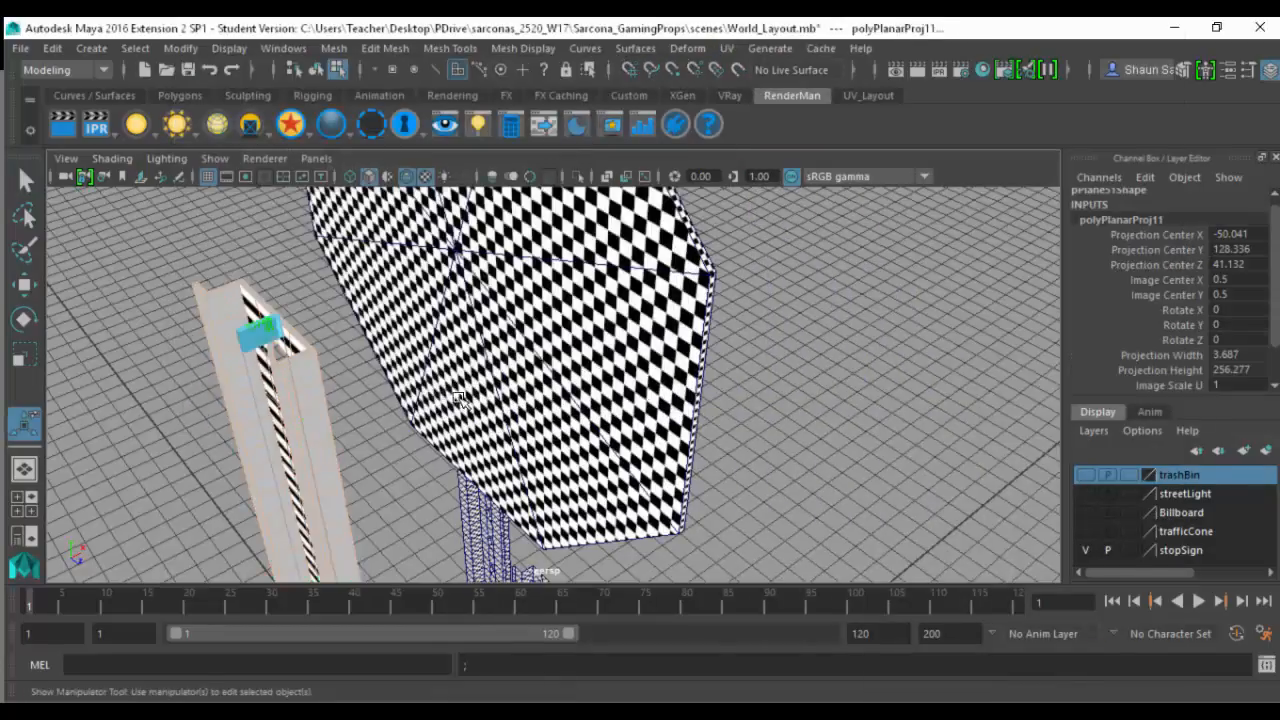
pyautogui.keyDown('alt'); pyautogui.moveTo(367, 398); pyautogui.dragTo(483, 352); pyautogui.keyUp('alt')
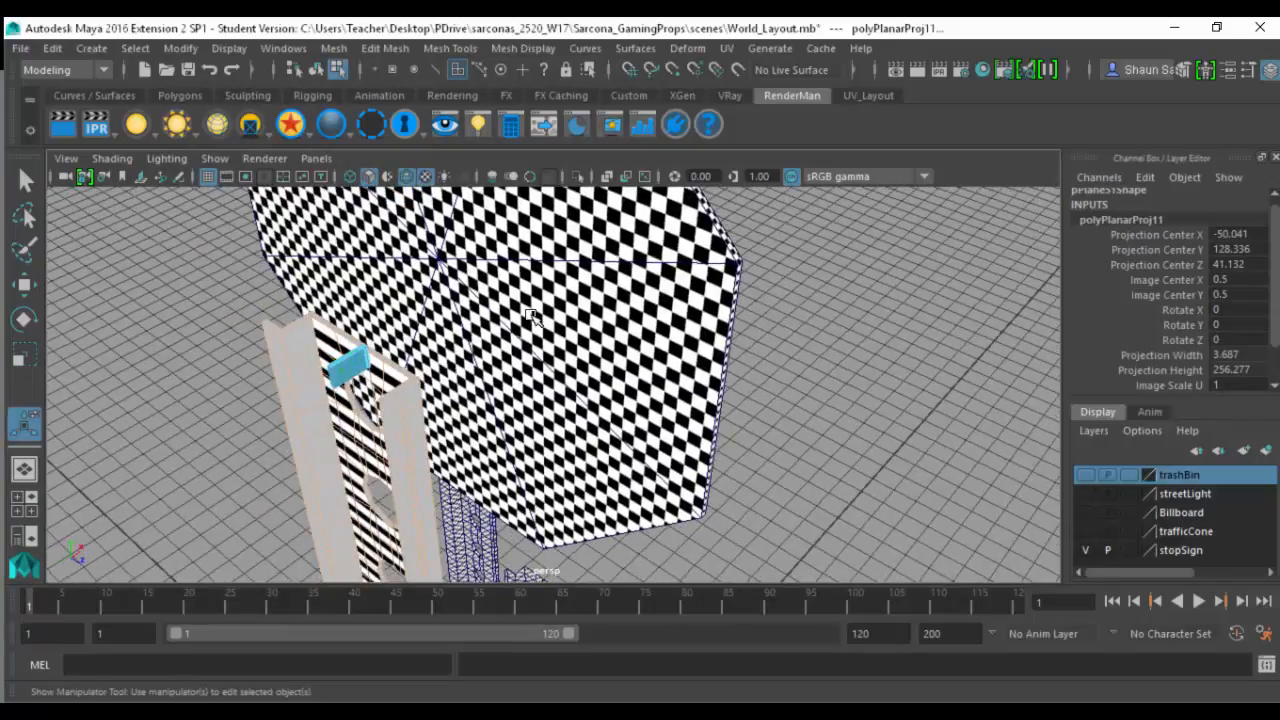
pyautogui.hotkey('ctrl', 'z')
pyautogui.hotkey('ctrl', 'z')
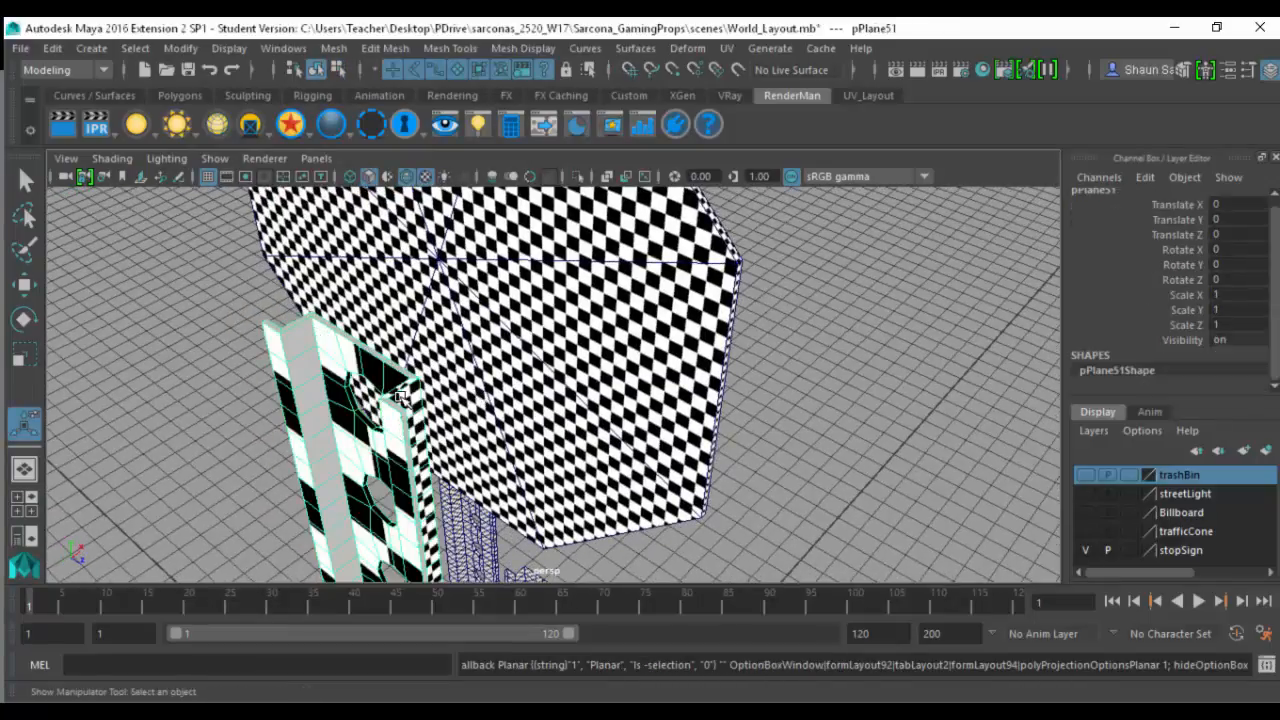
# - Assign the existing surfaceShader1 checker material to the post
pyautogui.press('space')
pyautogui.click(322, 566)
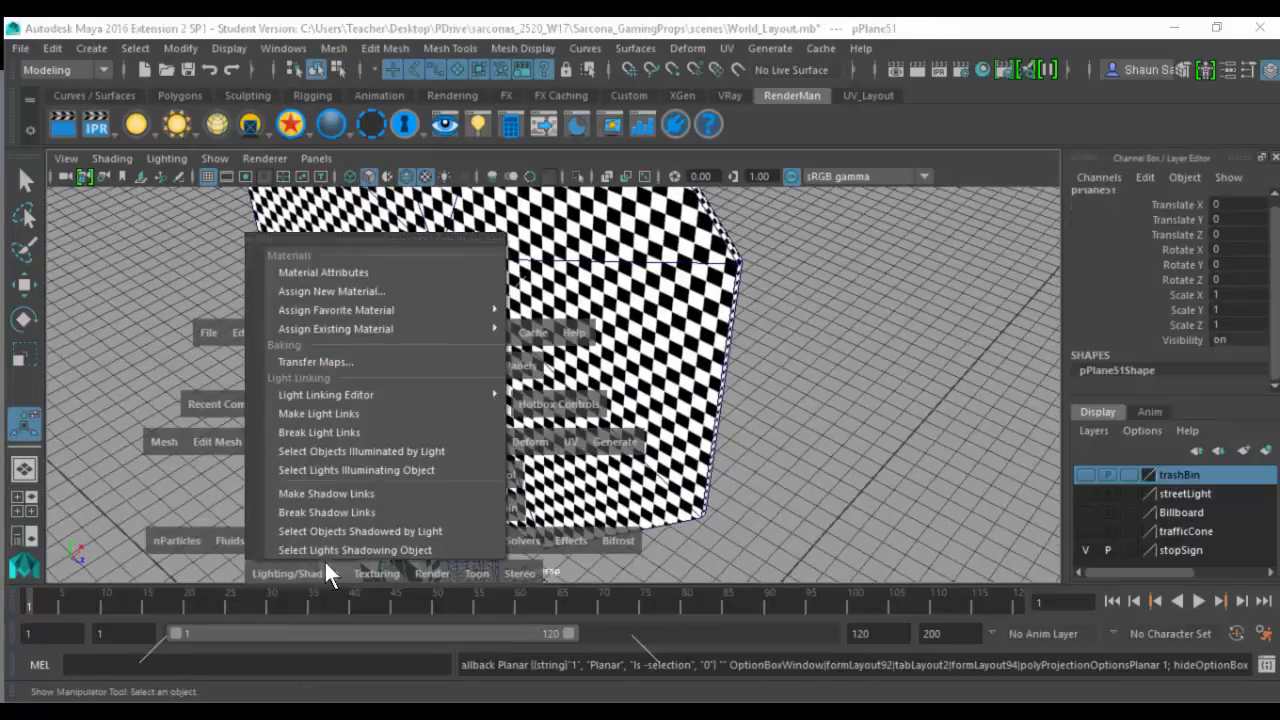
pyautogui.moveTo(489, 330)
pyautogui.click(554, 368)
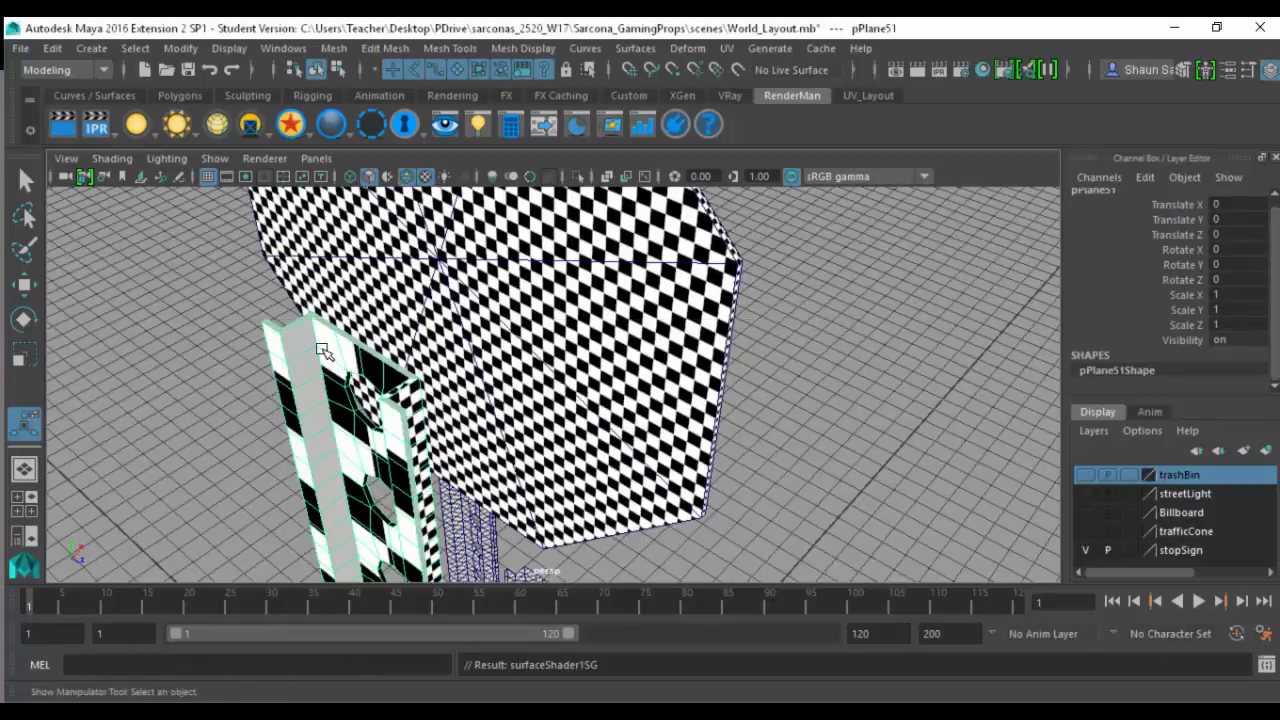
pyautogui.press('space')
# - Apply a camera-based UV projection to the whole post
pyautogui.click(727, 48)
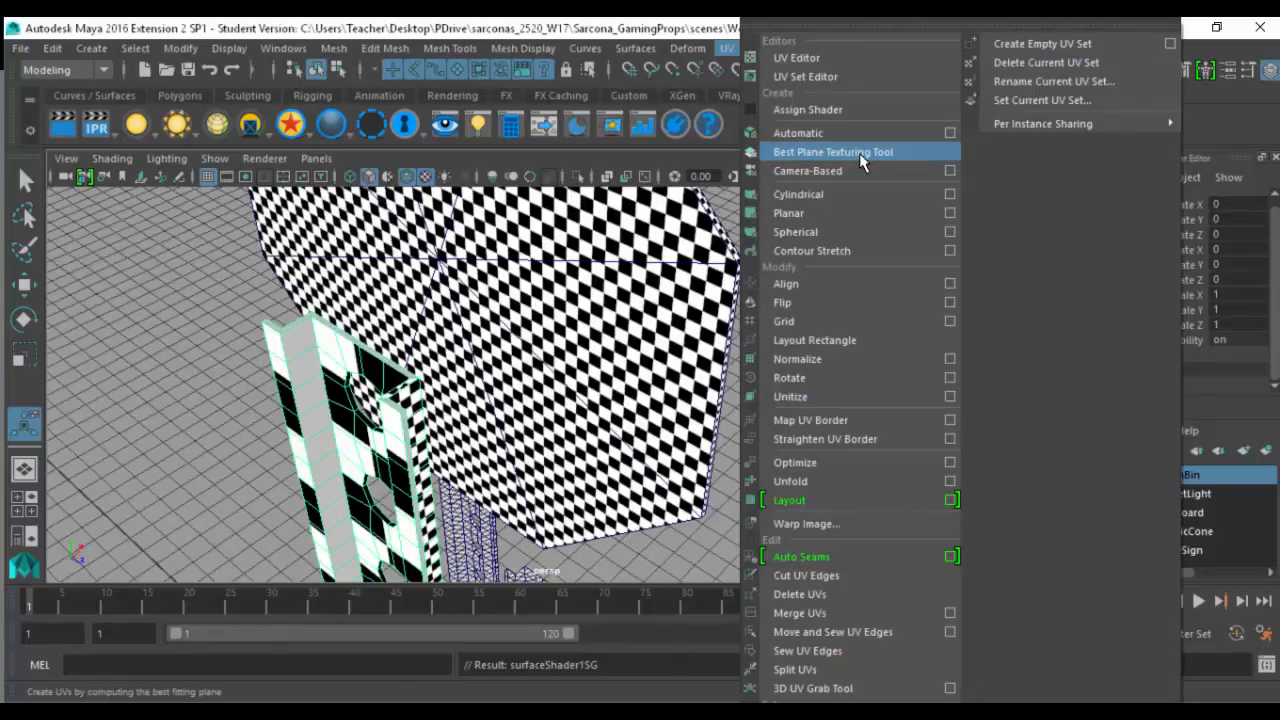
pyautogui.click(861, 171)
pyautogui.keyDown('alt'); pyautogui.moveTo(537, 353); pyautogui.dragTo(745, 252); pyautogui.keyUp('alt')
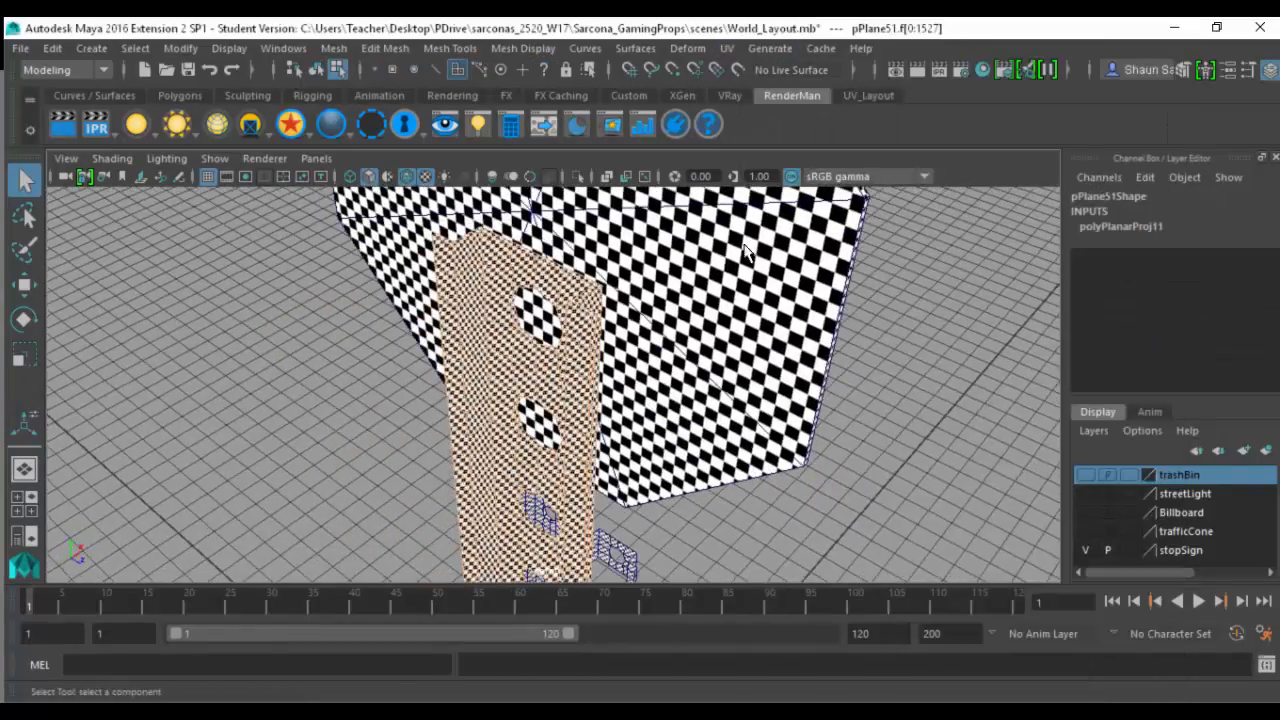
# - Examine the checker pattern along the post's full length, around its holes and on its bent sides
pyautogui.keyDown('alt'); pyautogui.moveTo(588, 406); pyautogui.dragTo(618, 190, button='middle'); pyautogui.keyUp('alt')
pyautogui.keyDown('alt'); pyautogui.moveTo(640, 270); pyautogui.dragTo(772, 240, button='right'); pyautogui.keyUp('alt')
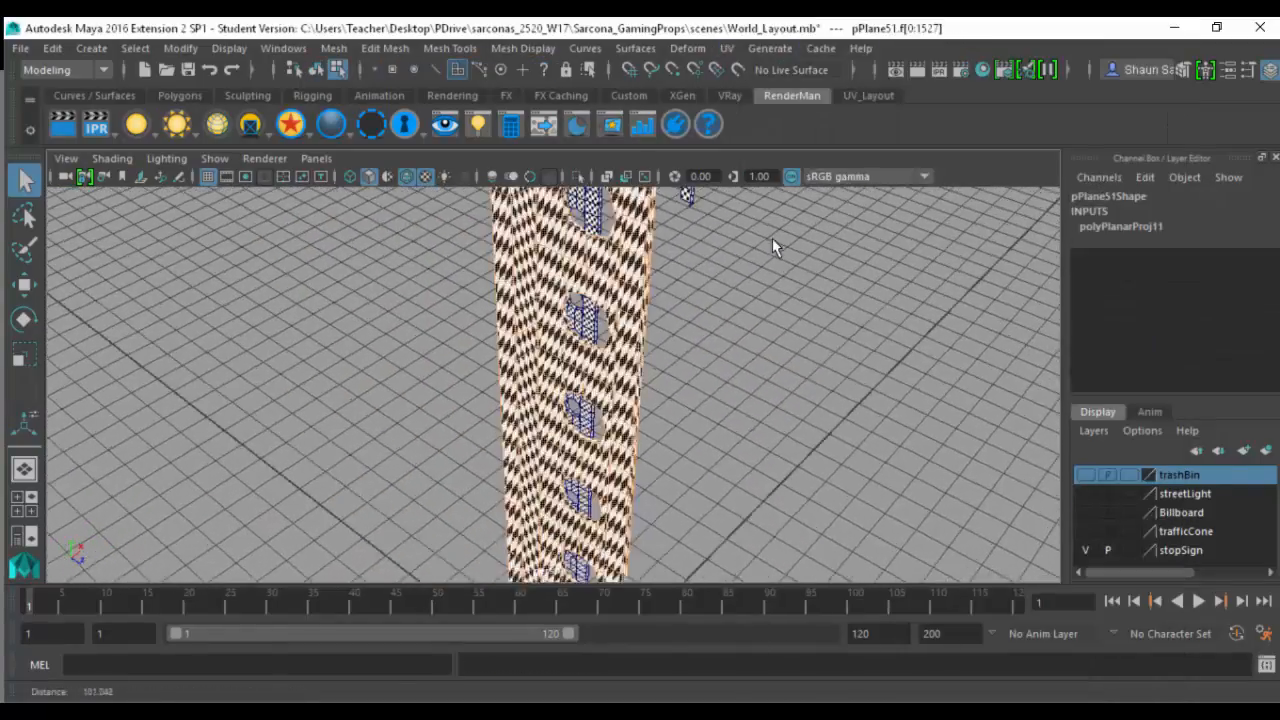
pyautogui.keyDown('alt'); pyautogui.moveTo(620, 320); pyautogui.dragTo(726, 298, button='right'); pyautogui.keyUp('alt')
pyautogui.keyDown('alt'); pyautogui.moveTo(728, 305); pyautogui.dragTo(582, 543); pyautogui.keyUp('alt')
pyautogui.keyDown('alt'); pyautogui.moveTo(582, 543); pyautogui.dragTo(583, 547, button='middle'); pyautogui.keyUp('alt')
pyautogui.keyDown('alt'); pyautogui.moveTo(567, 338); pyautogui.dragTo(596, 500, button='middle'); pyautogui.keyUp('alt')
pyautogui.keyDown('alt'); pyautogui.moveTo(575, 330); pyautogui.dragTo(564, 441, button='middle'); pyautogui.keyUp('alt')
pyautogui.keyDown('alt'); pyautogui.moveTo(566, 448); pyautogui.dragTo(530, 468, button='right'); pyautogui.keyUp('alt')
pyautogui.keyDown('alt'); pyautogui.moveTo(550, 490); pyautogui.dragTo(524, 298, button='middle'); pyautogui.keyUp('alt')
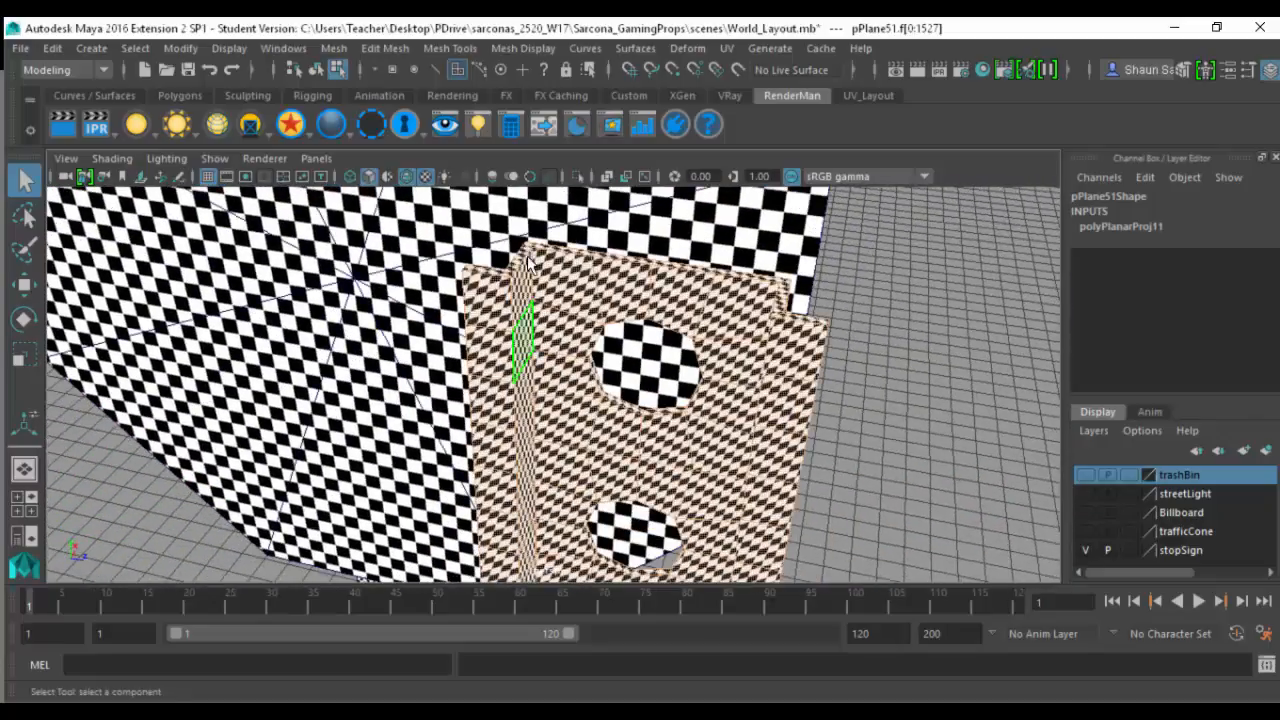
# - Select every edge of the perforated post standing in front of the stop sign in shaded display
pyautogui.press('F10')
pyautogui.click(530, 262)
pyautogui.press('f')
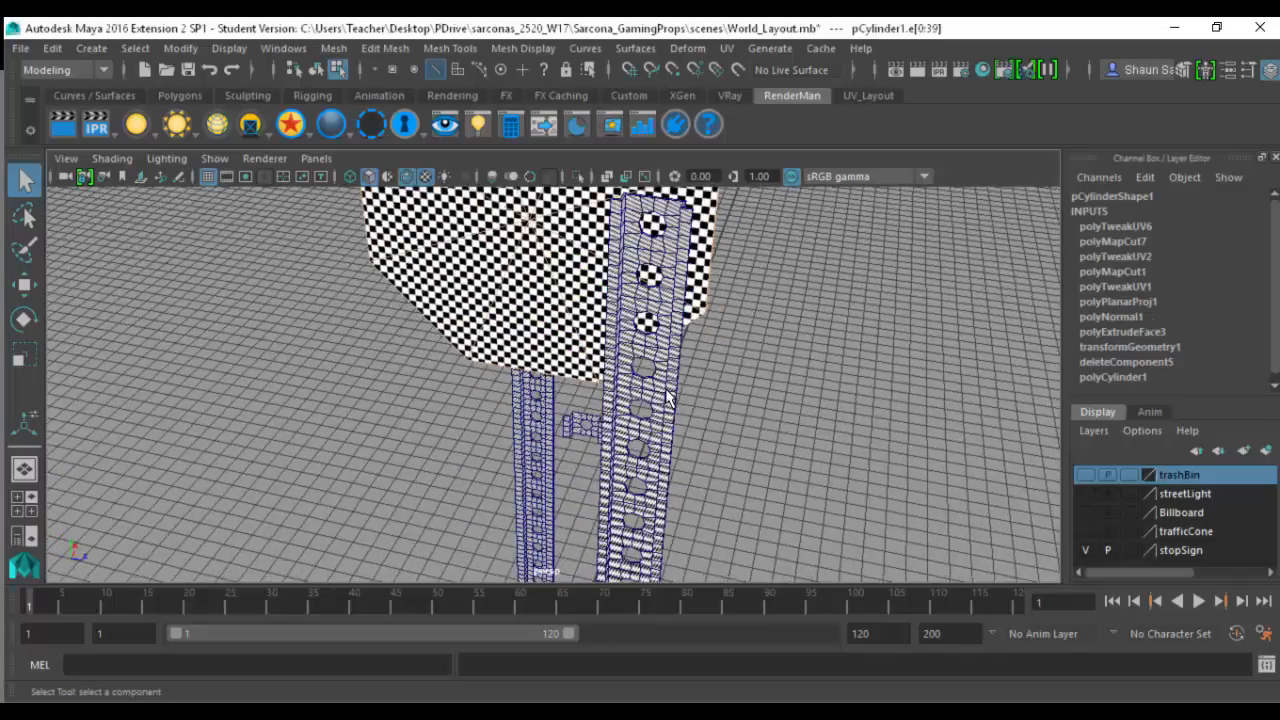
pyautogui.press('5')
pyautogui.moveTo(668, 400); pyautogui.dragTo(658, 166, button='right')
pyautogui.click(674, 390)
pyautogui.keyDown('alt'); pyautogui.moveTo(410, 325); pyautogui.dragTo(290, 365, button='right'); pyautogui.keyUp('alt')
pyautogui.moveTo(480, 263); pyautogui.dragTo(700, 606)
pyautogui.keyDown('alt'); pyautogui.moveTo(545, 408); pyautogui.dragTo(530, 303, button='middle'); pyautogui.keyUp('alt')
# - Constrain the current and next edge selection to angles from 69.2744 to 120.3785 degrees, reselect the post's edges and reset the constraint
pyautogui.click(135, 48)
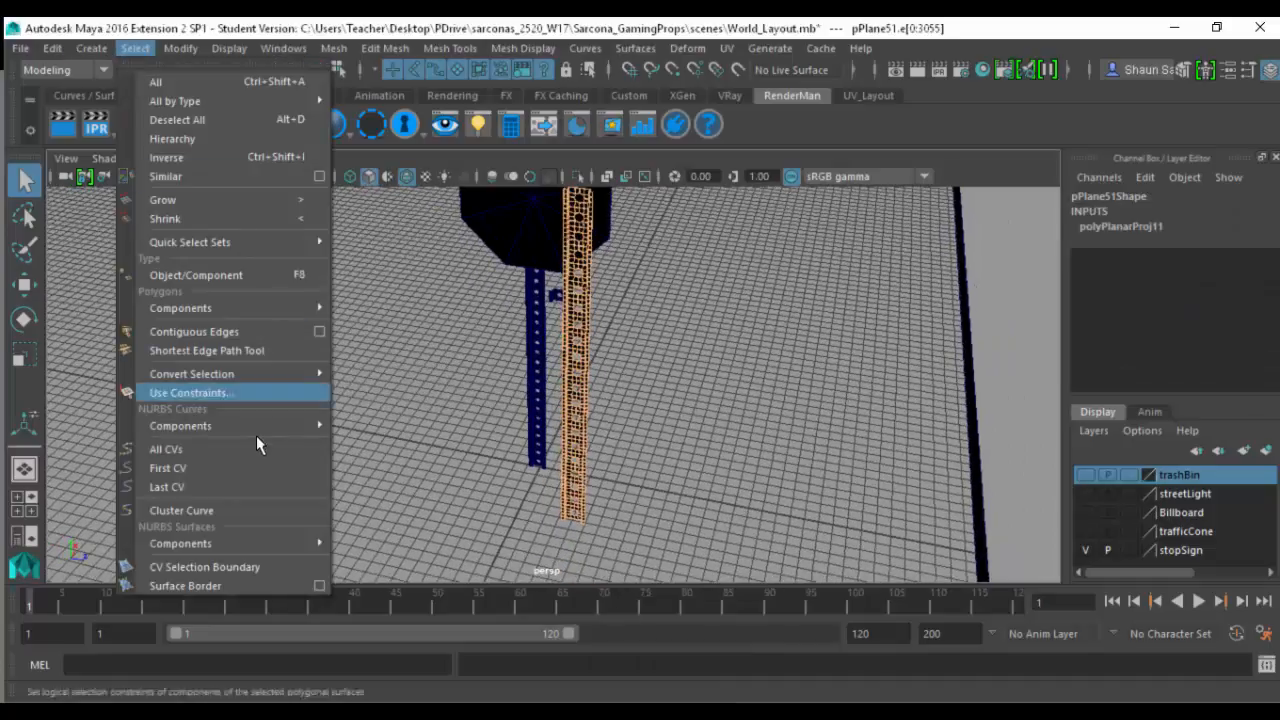
pyautogui.click(262, 395)
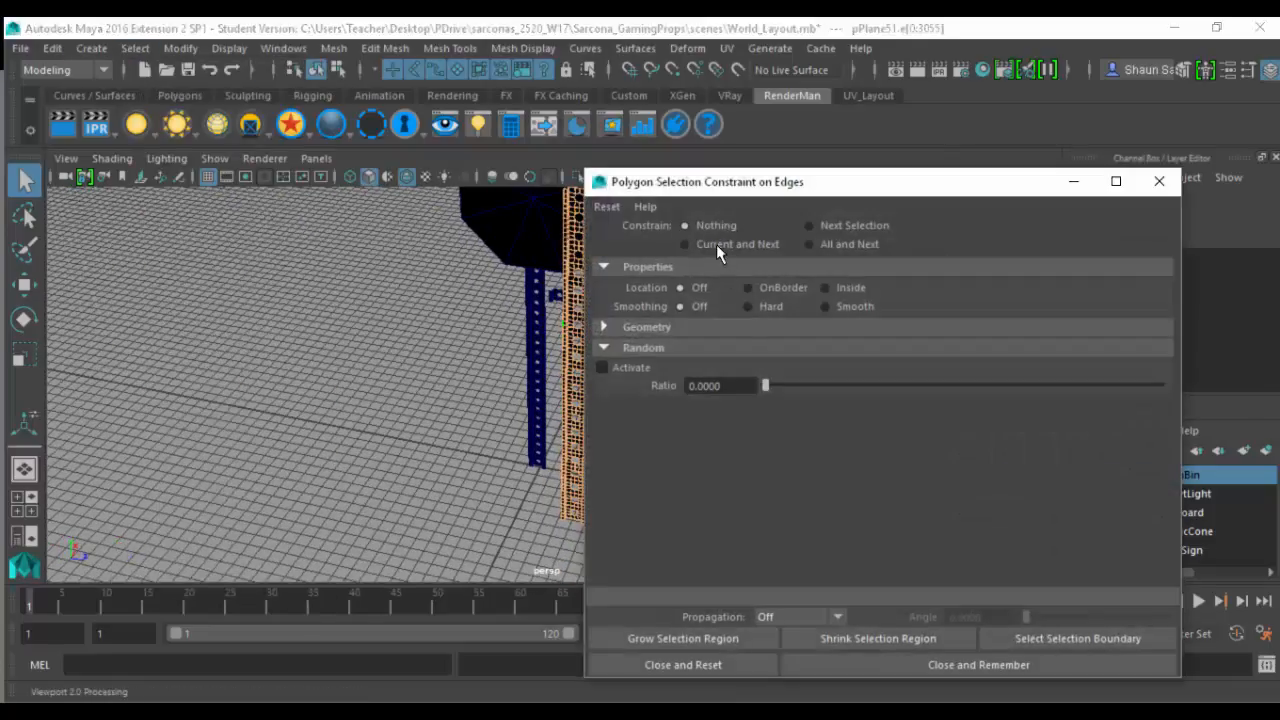
pyautogui.click(650, 328)
pyautogui.click(652, 370)
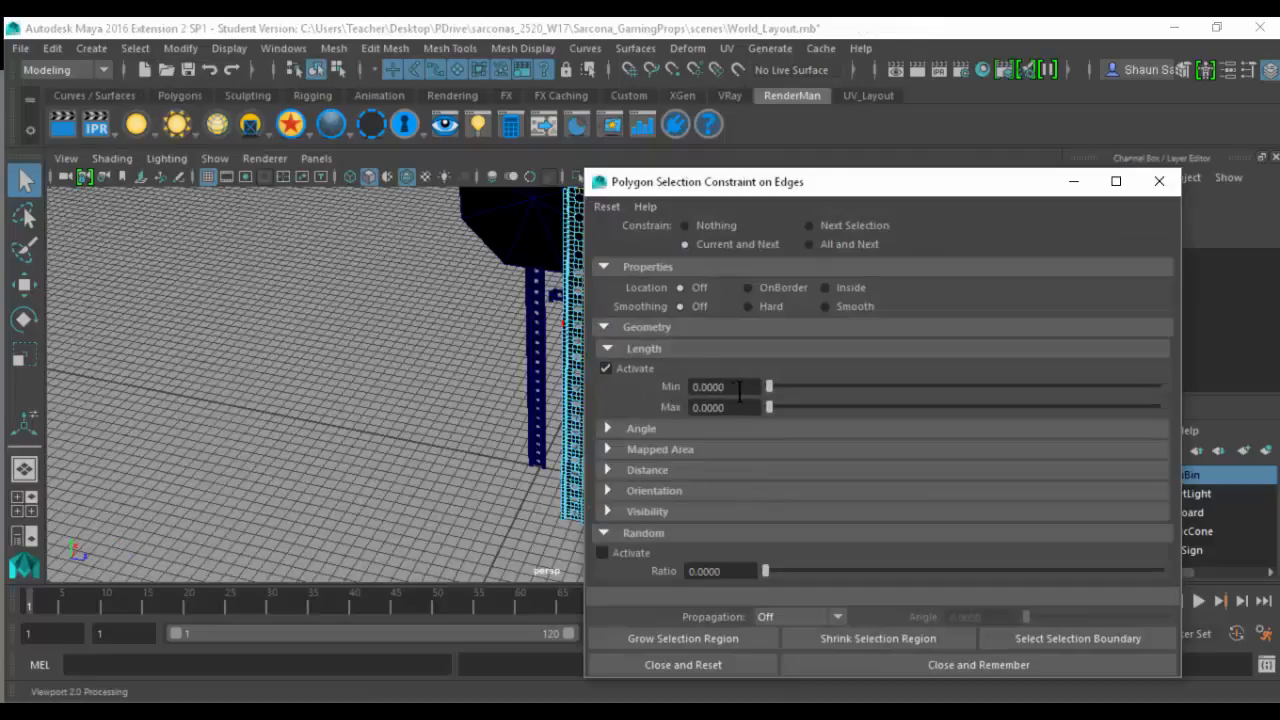
pyautogui.click(651, 431)
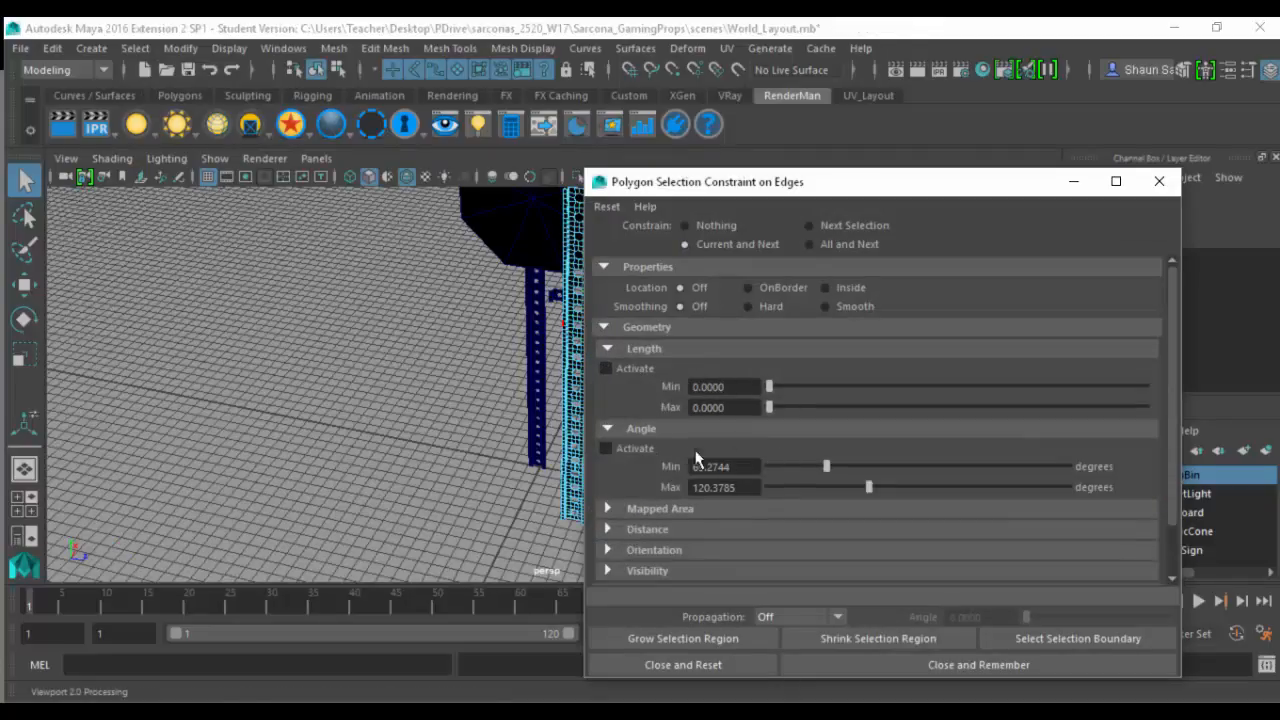
pyautogui.click(653, 449)
pyautogui.press('f')
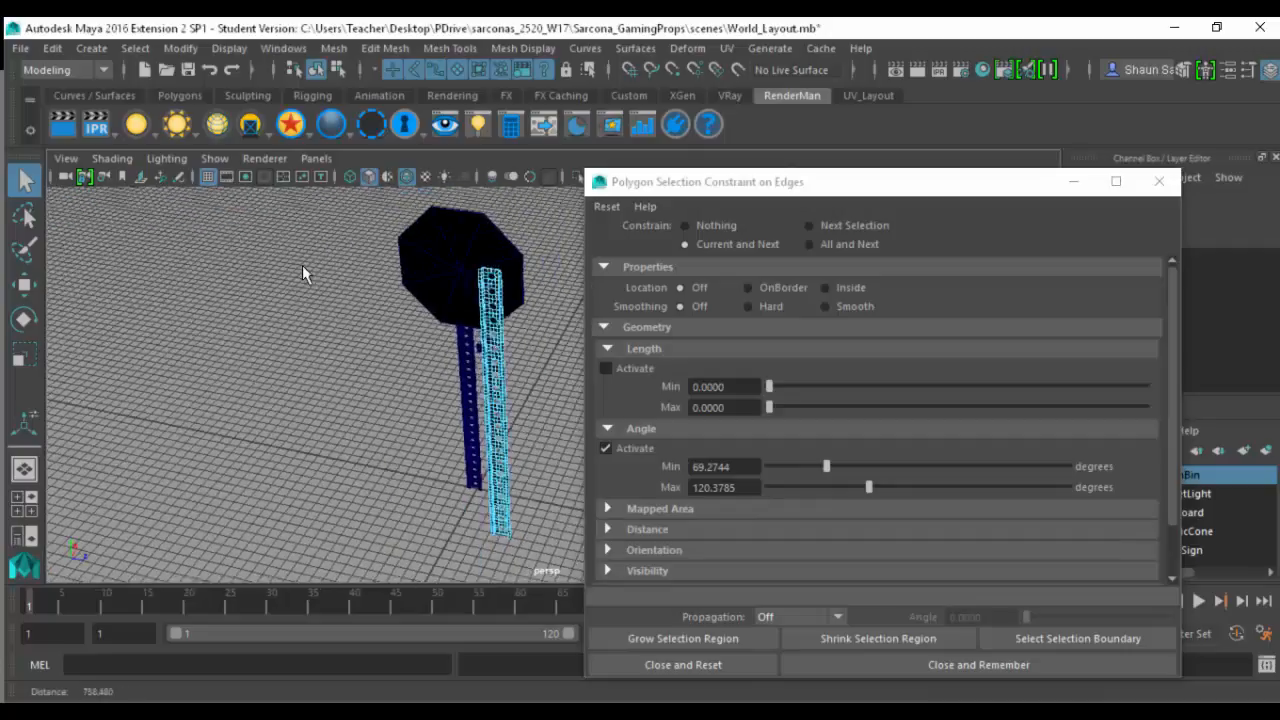
pyautogui.moveTo(388, 226); pyautogui.dragTo(575, 572)
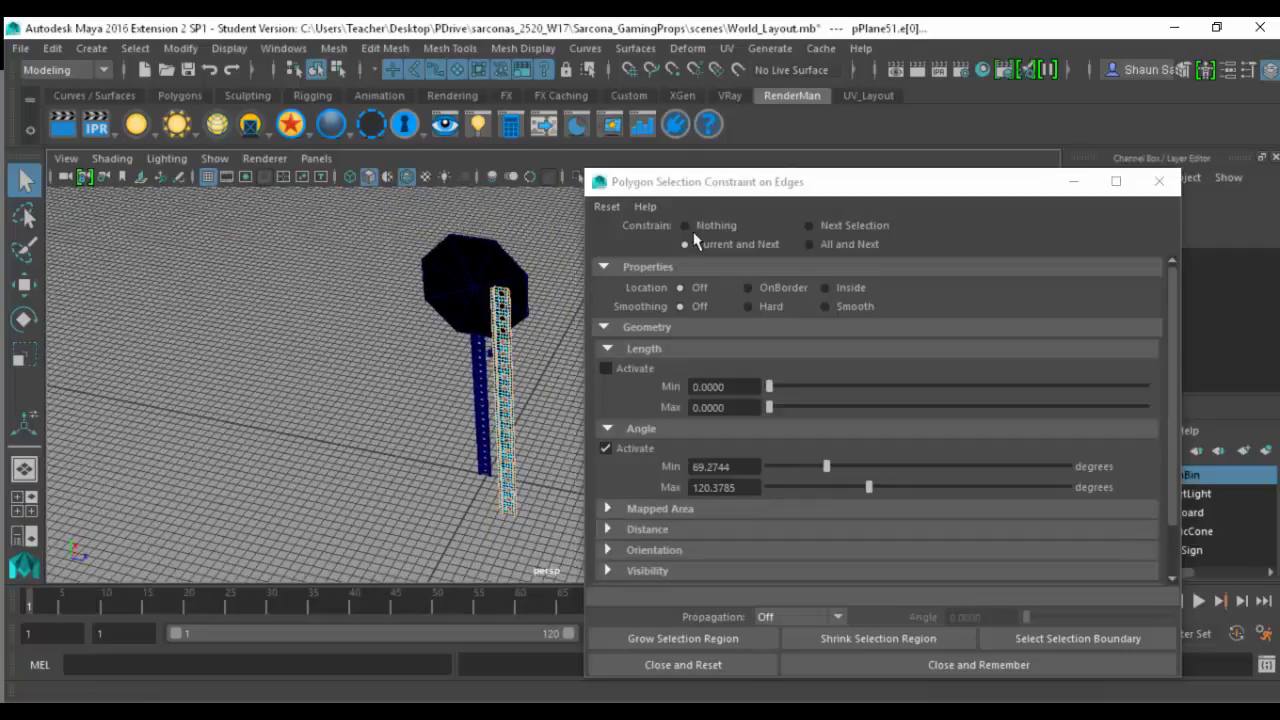
pyautogui.click(745, 673)
# - Cut the post's UVs along the selected sharp-angled edges and display the checker texture
pyautogui.keyDown('alt'); pyautogui.moveTo(858, 320); pyautogui.dragTo(871, 383); pyautogui.keyUp('alt')
pyautogui.keyDown('alt'); pyautogui.moveTo(630, 428); pyautogui.dragTo(966, 549, button='right'); pyautogui.keyUp('alt')
pyautogui.click(726, 48)
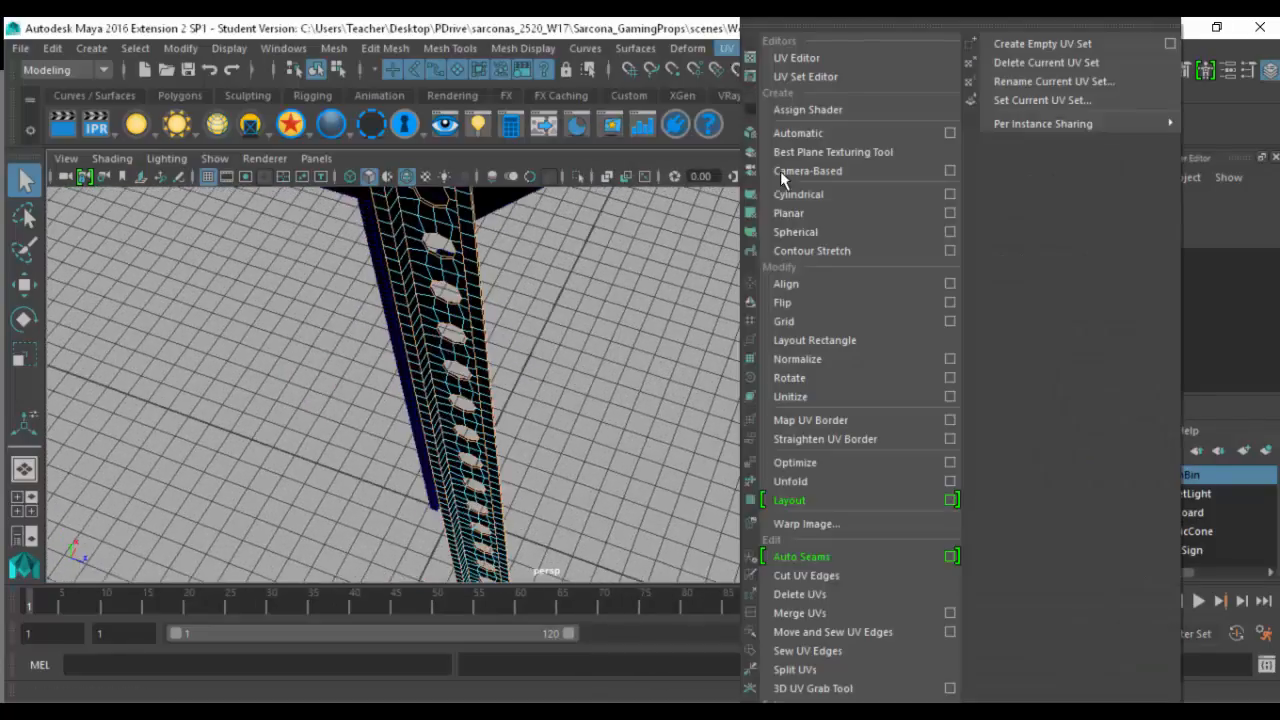
pyautogui.click(851, 576)
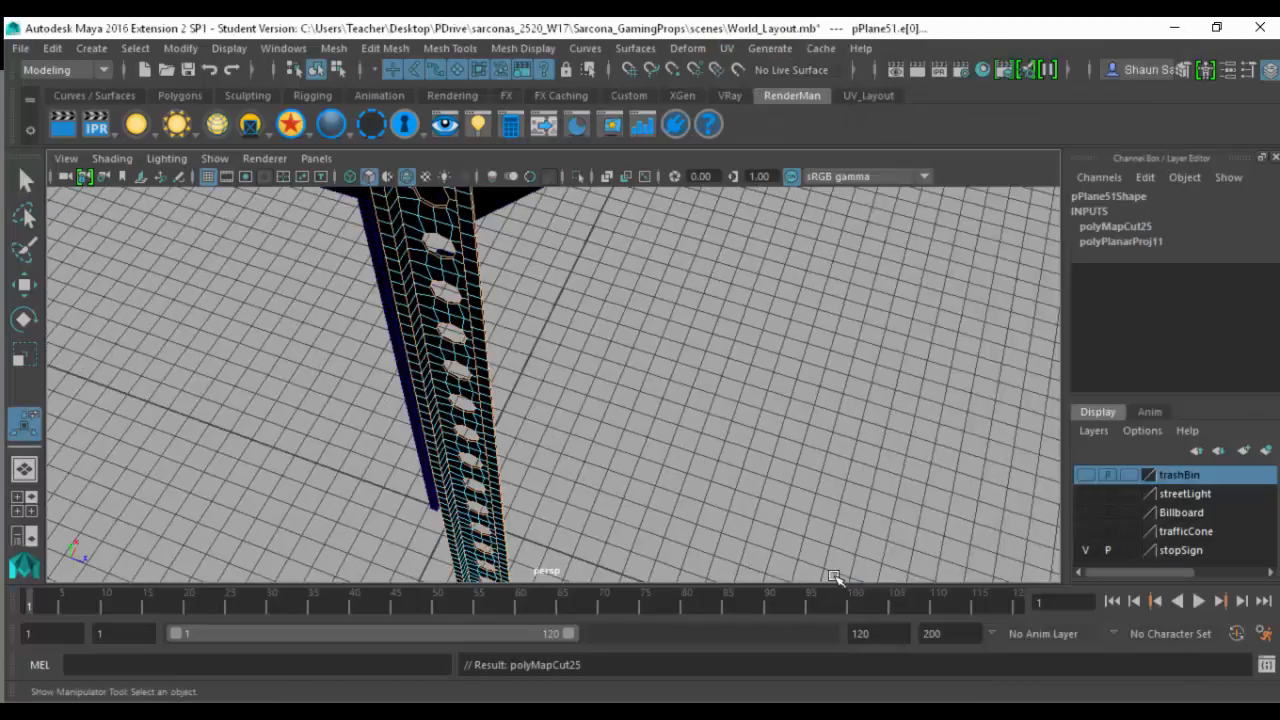
pyautogui.keyDown('alt'); pyautogui.moveTo(640, 470); pyautogui.dragTo(659, 482); pyautogui.keyUp('alt')
pyautogui.press('6')
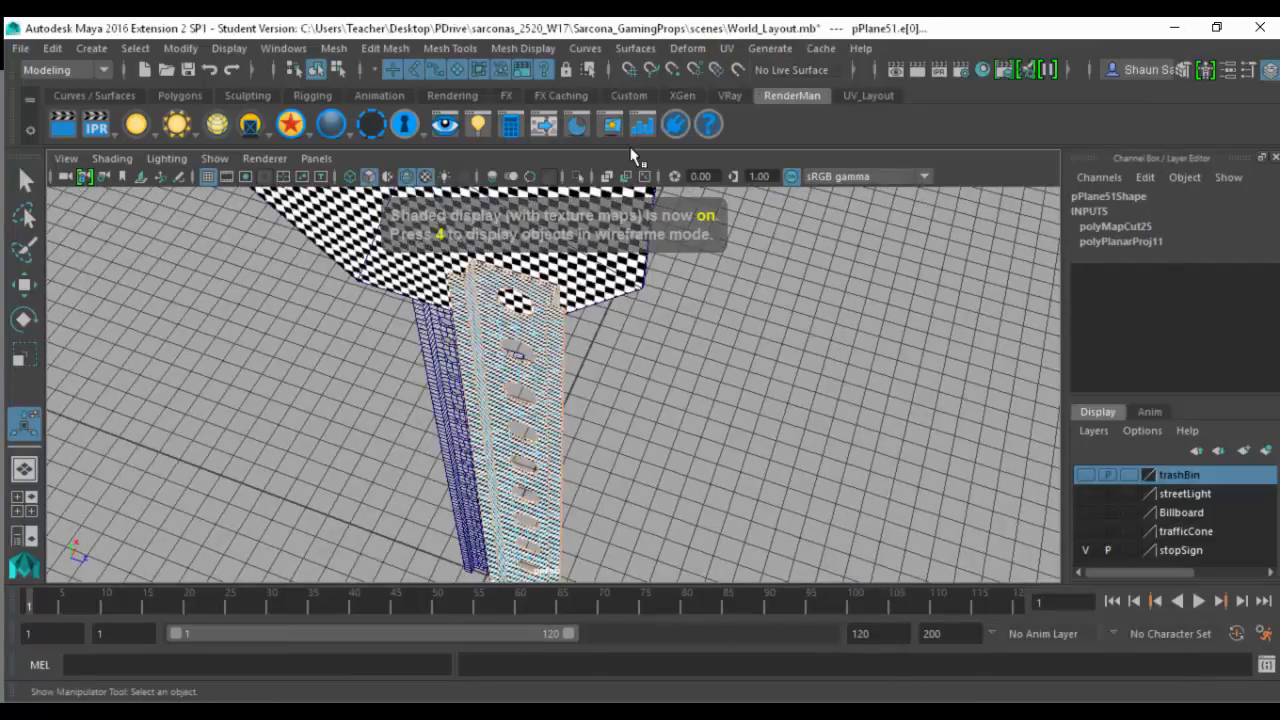
# - Open the UV Editor and unfold all of the post's UV shells
pyautogui.click(727, 48)
pyautogui.click(790, 58)
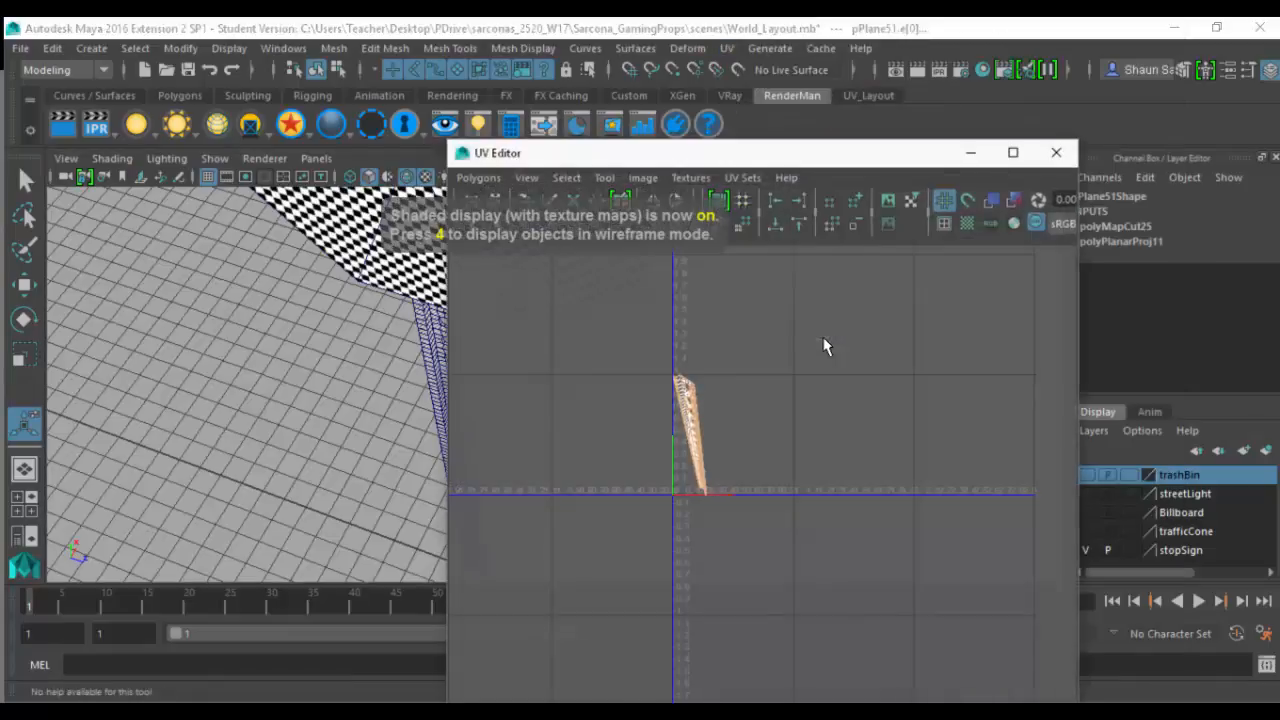
pyautogui.moveTo(709, 393); pyautogui.dragTo(640, 346, button='right')
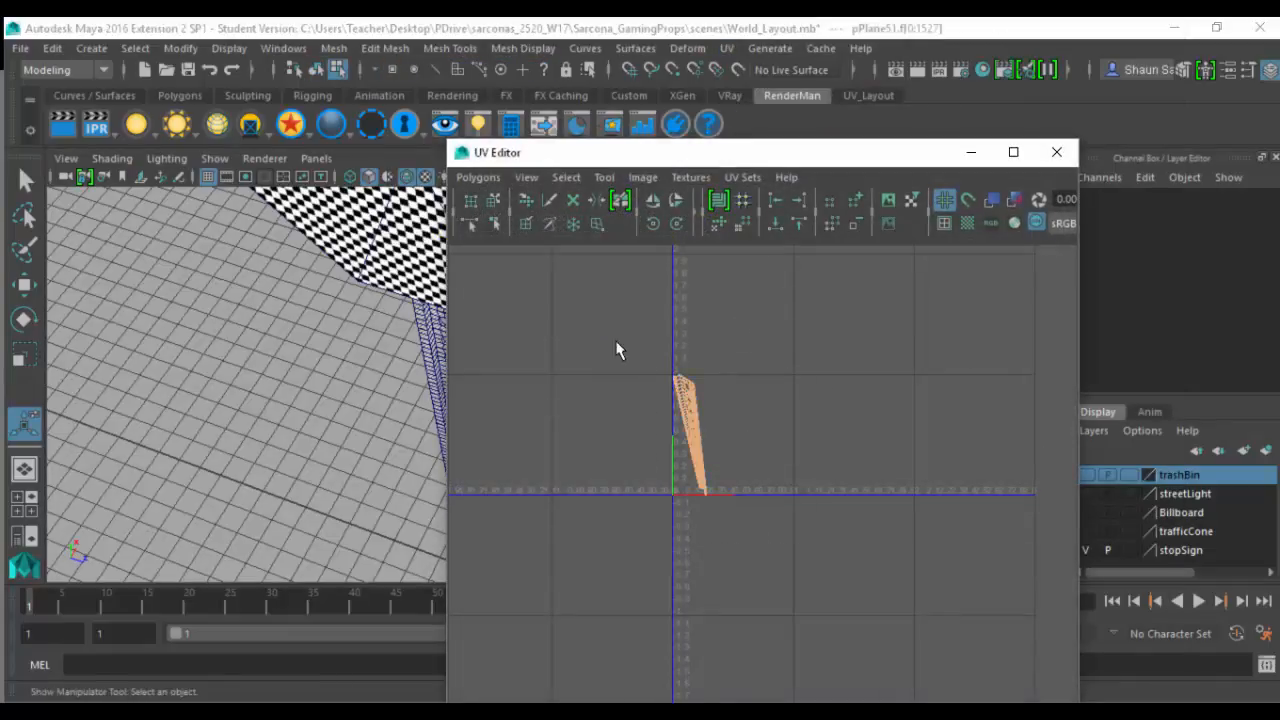
pyautogui.click(478, 177)
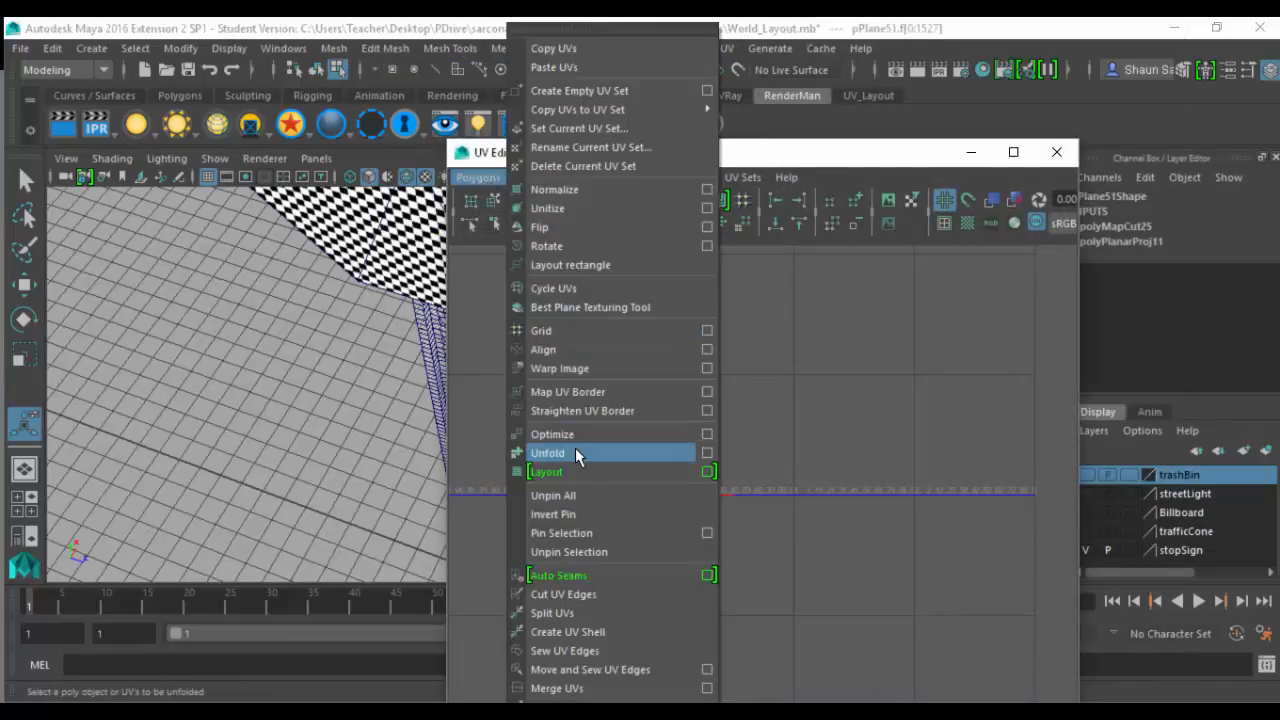
pyautogui.click(575, 451)
pyautogui.moveTo(659, 158); pyautogui.dragTo(905, 168)
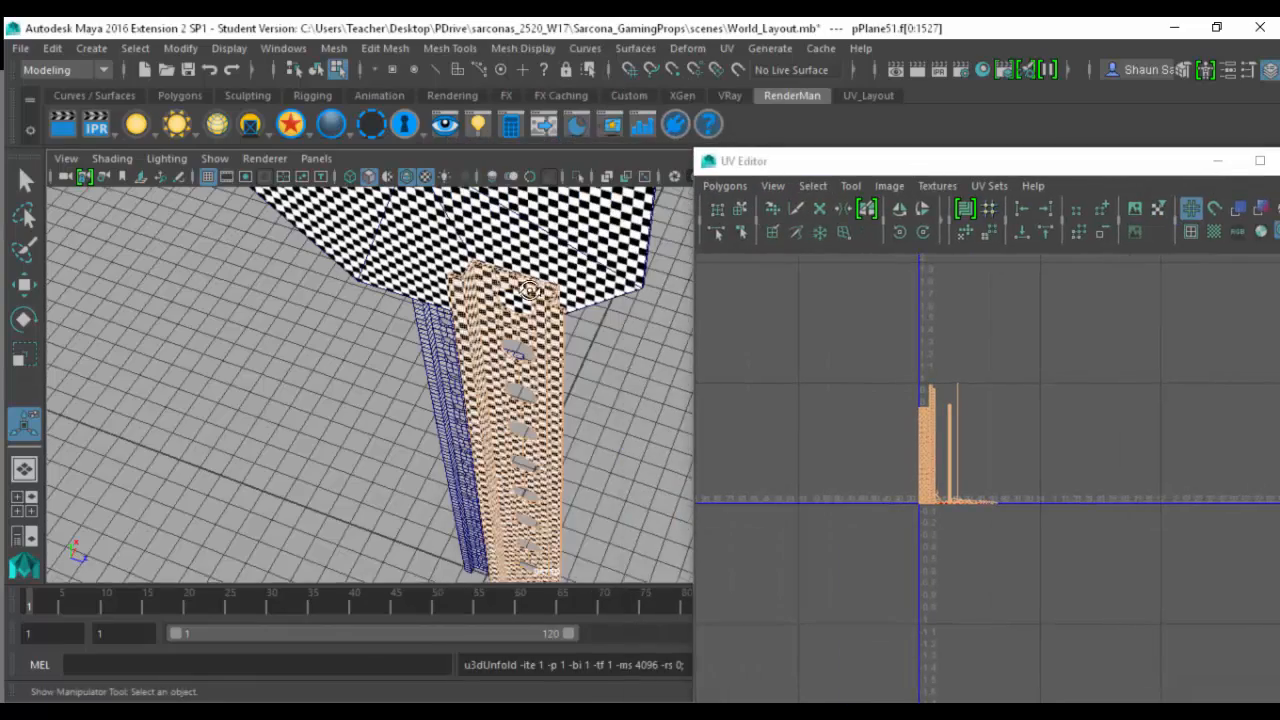
# - Examine the checker pattern on the post's front face, bent sides and hole edges after unfolding
pyautogui.keyDown('alt'); pyautogui.moveTo(612, 287); pyautogui.dragTo(685, 300); pyautogui.keyUp('alt')
pyautogui.keyDown('alt'); pyautogui.moveTo(640, 300); pyautogui.dragTo(330, 345, button='middle'); pyautogui.keyUp('alt')
pyautogui.keyDown('alt'); pyautogui.moveTo(560, 310); pyautogui.dragTo(733, 286, button='right'); pyautogui.keyUp('alt')
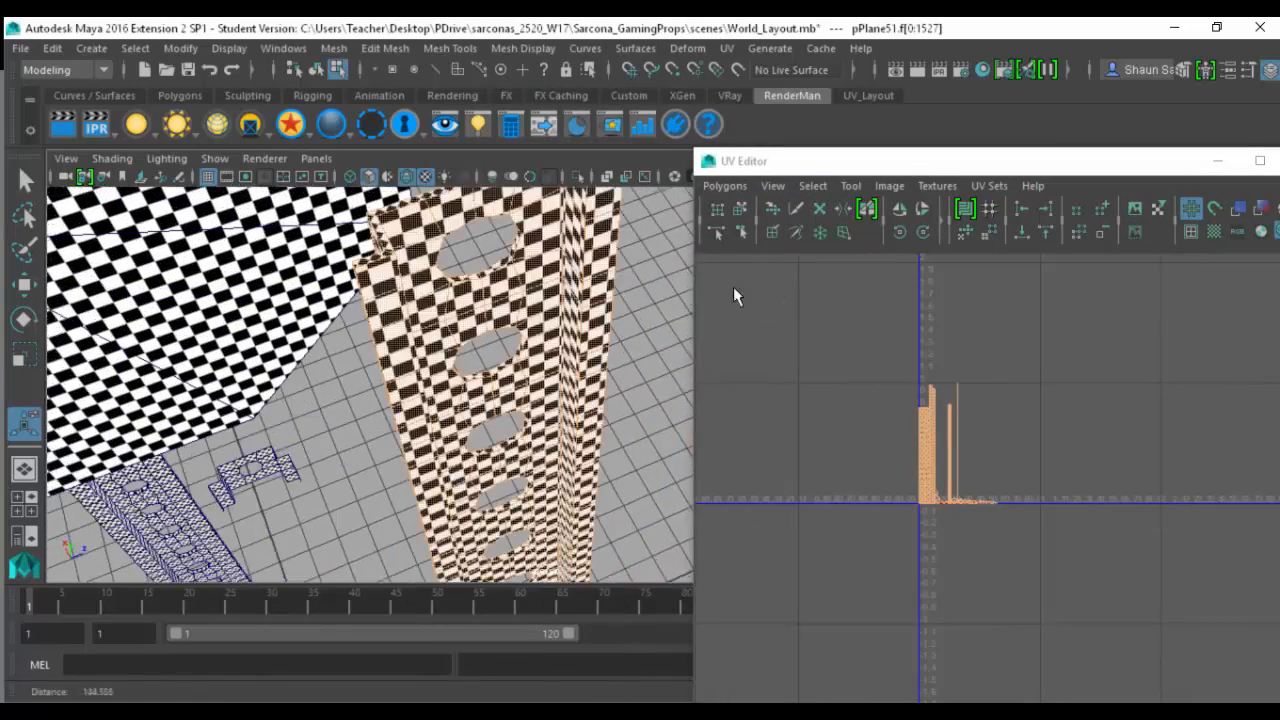
pyautogui.keyDown('alt'); pyautogui.moveTo(540, 290); pyautogui.dragTo(560, 370, button='middle'); pyautogui.keyUp('alt')
pyautogui.keyDown('alt'); pyautogui.moveTo(560, 370); pyautogui.dragTo(620, 380, button='right'); pyautogui.keyUp('alt')
pyautogui.keyDown('alt'); pyautogui.moveTo(605, 445); pyautogui.dragTo(554, 330, button='middle'); pyautogui.keyUp('alt')
pyautogui.keyDown('alt'); pyautogui.moveTo(554, 330); pyautogui.dragTo(521, 344, button='right'); pyautogui.keyUp('alt')
pyautogui.keyDown('alt'); pyautogui.moveTo(521, 344); pyautogui.dragTo(494, 336); pyautogui.keyUp('alt')
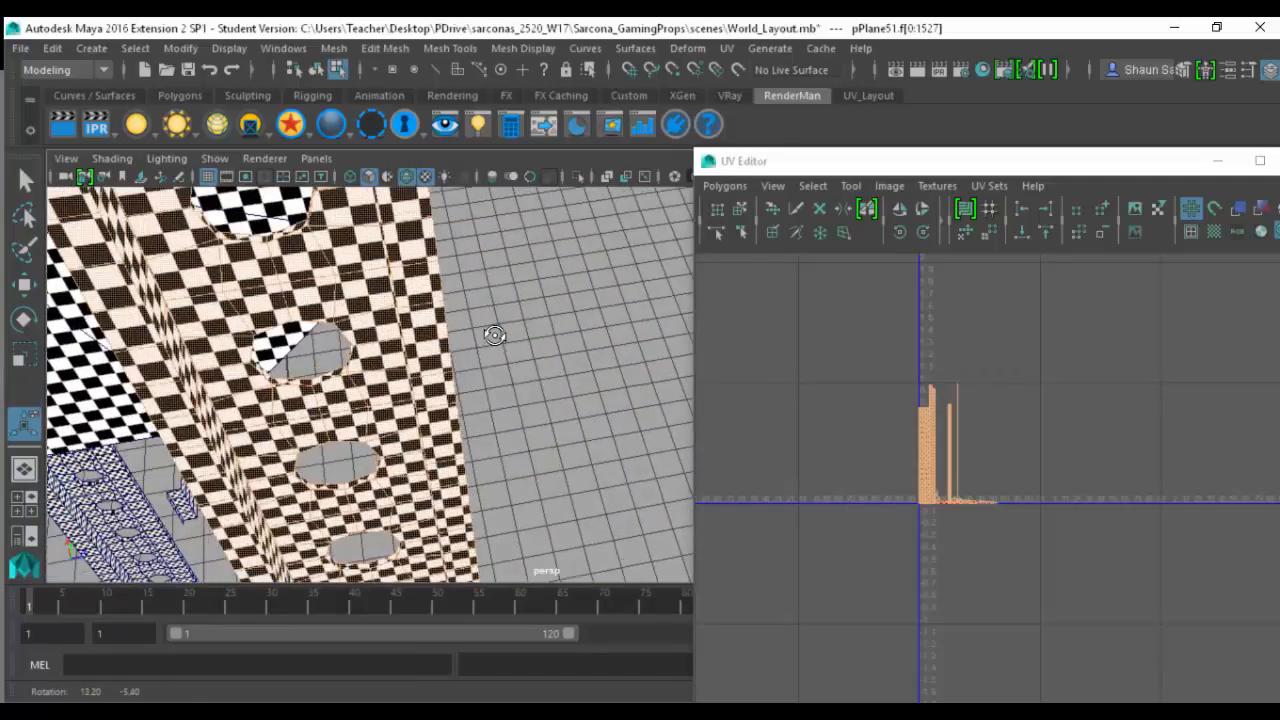
pyautogui.keyDown('alt'); pyautogui.moveTo(461, 360); pyautogui.dragTo(748, 421, button='middle'); pyautogui.keyUp('alt')
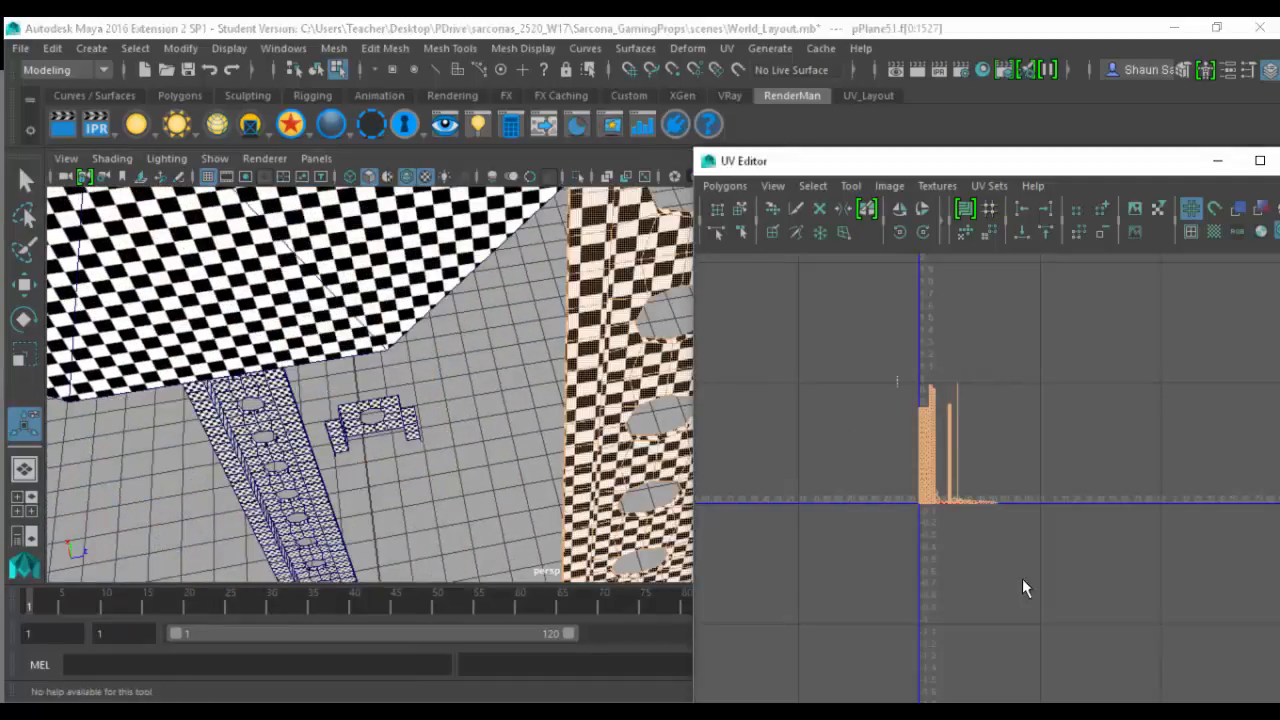
# - Examine the post's unfolded UV shells, from the long perforated strips to the small ring pieces
pyautogui.press('f')
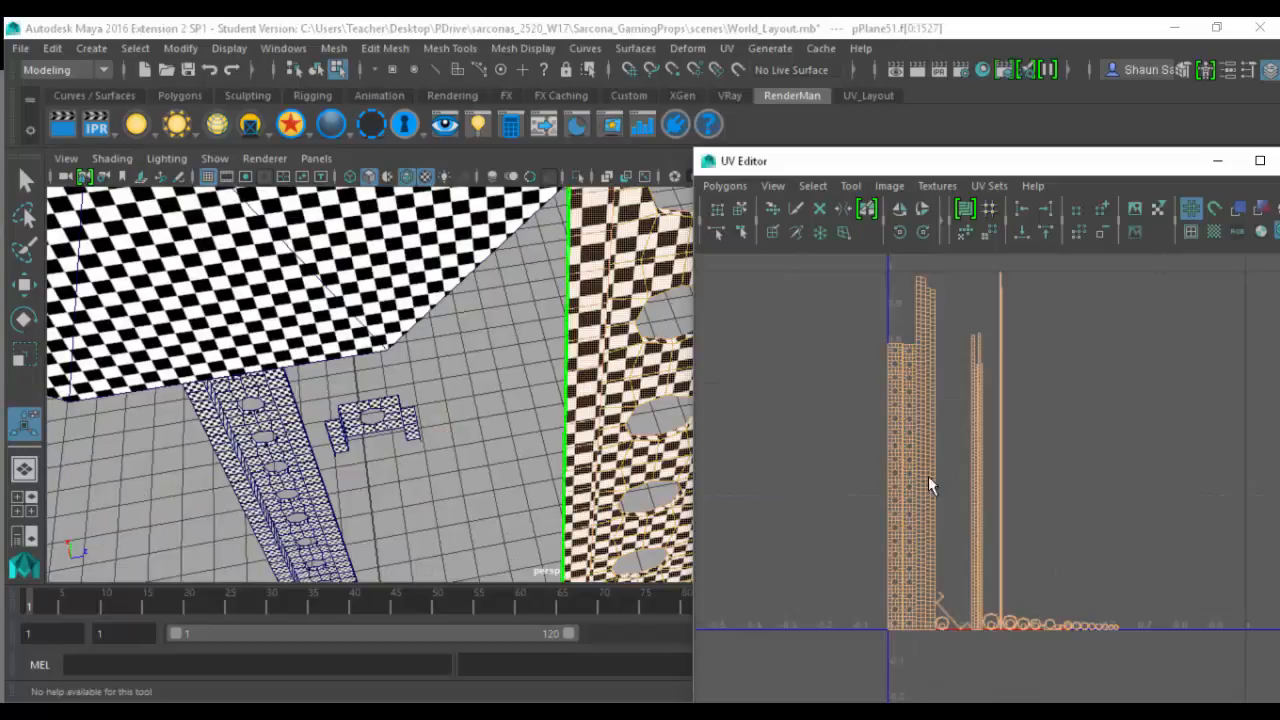
pyautogui.keyDown('alt'); pyautogui.moveTo(929, 468); pyautogui.dragTo(962, 502, button='right'); pyautogui.keyUp('alt')
pyautogui.keyDown('alt'); pyautogui.moveTo(962, 502); pyautogui.dragTo(908, 650, button='middle'); pyautogui.keyUp('alt')
pyautogui.keyDown('alt'); pyautogui.moveTo(960, 550); pyautogui.dragTo(826, 487, button='right'); pyautogui.keyUp('alt')
pyautogui.keyDown('alt'); pyautogui.moveTo(592, 434); pyautogui.dragTo(376, 455, button='middle'); pyautogui.keyUp('alt')
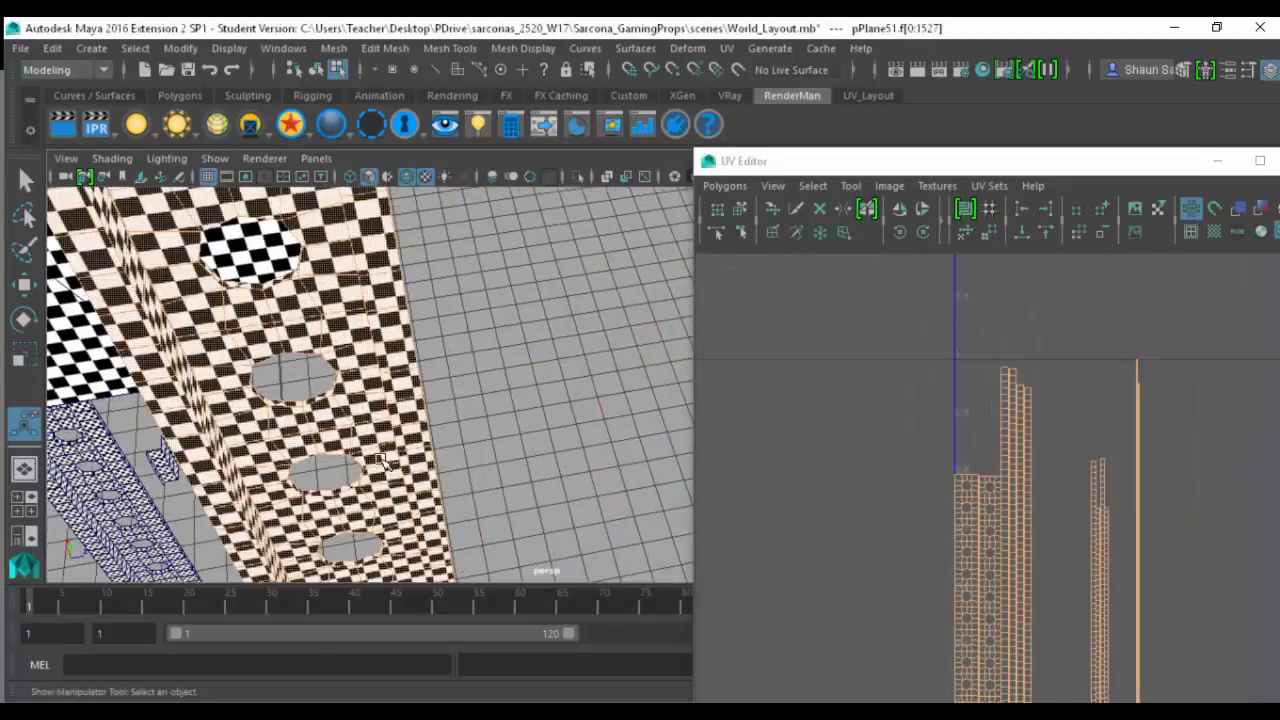
pyautogui.keyDown('alt'); pyautogui.moveTo(960, 557); pyautogui.dragTo(858, 288, button='middle'); pyautogui.keyUp('alt')
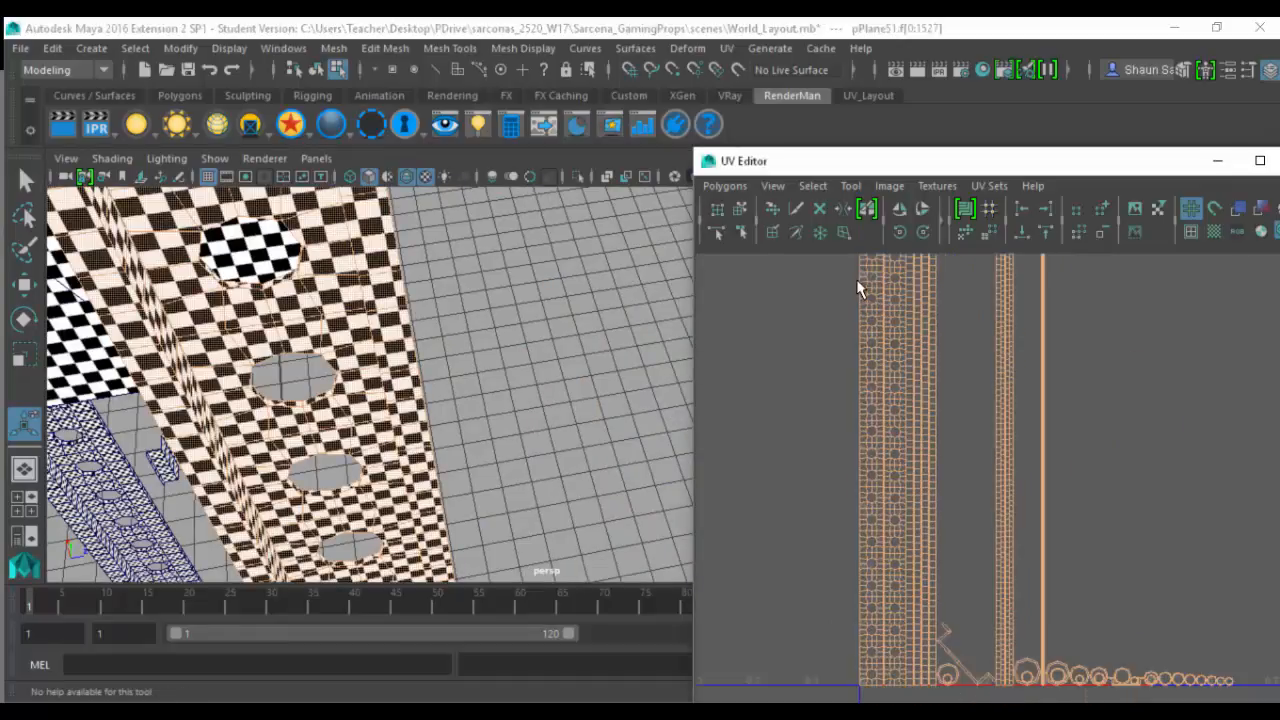
pyautogui.keyDown('alt'); pyautogui.moveTo(1063, 517); pyautogui.dragTo(1215, 540, button='right'); pyautogui.keyUp('alt')
pyautogui.keyDown('alt'); pyautogui.moveTo(1055, 446); pyautogui.dragTo(1238, 500, button='middle'); pyautogui.keyUp('alt')
pyautogui.keyDown('alt'); pyautogui.moveTo(1028, 387); pyautogui.dragTo(1279, 420, button='right'); pyautogui.keyUp('alt')
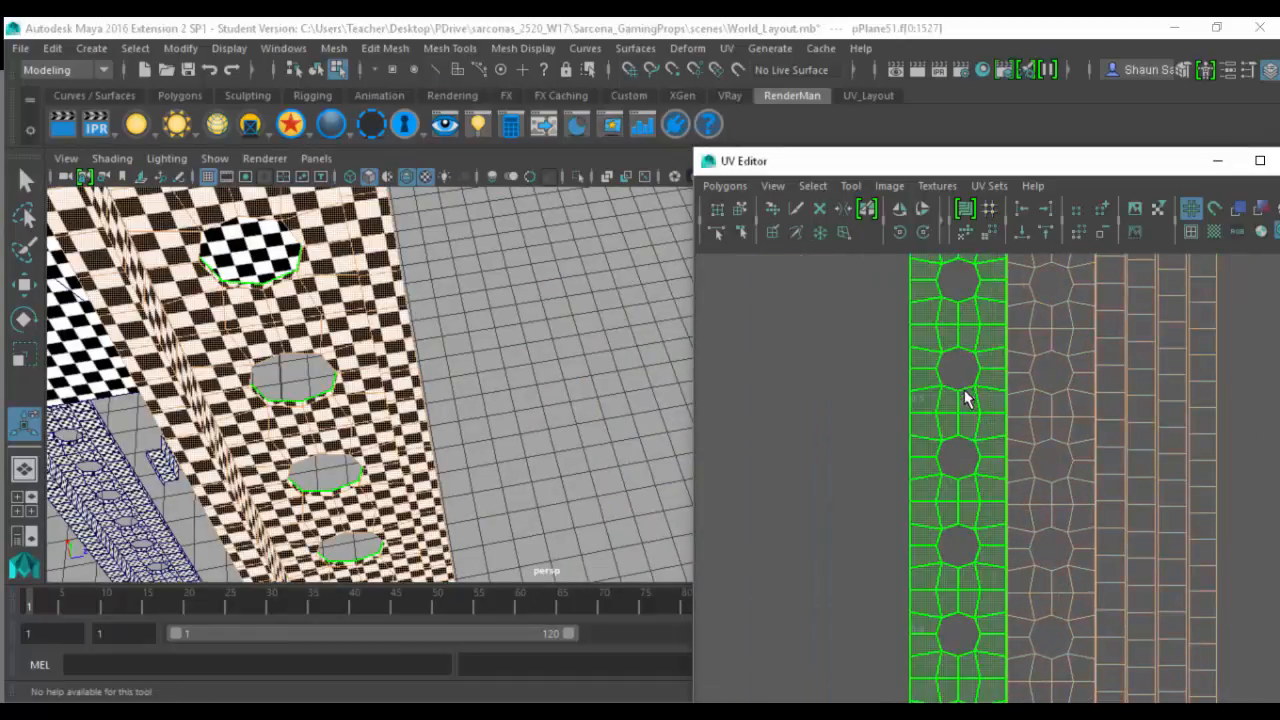
# - Select a row of crosswise edges about midway along the two perforated UV strips and the four adjacent plain strips
pyautogui.press('F10')
pyautogui.click(923, 415)
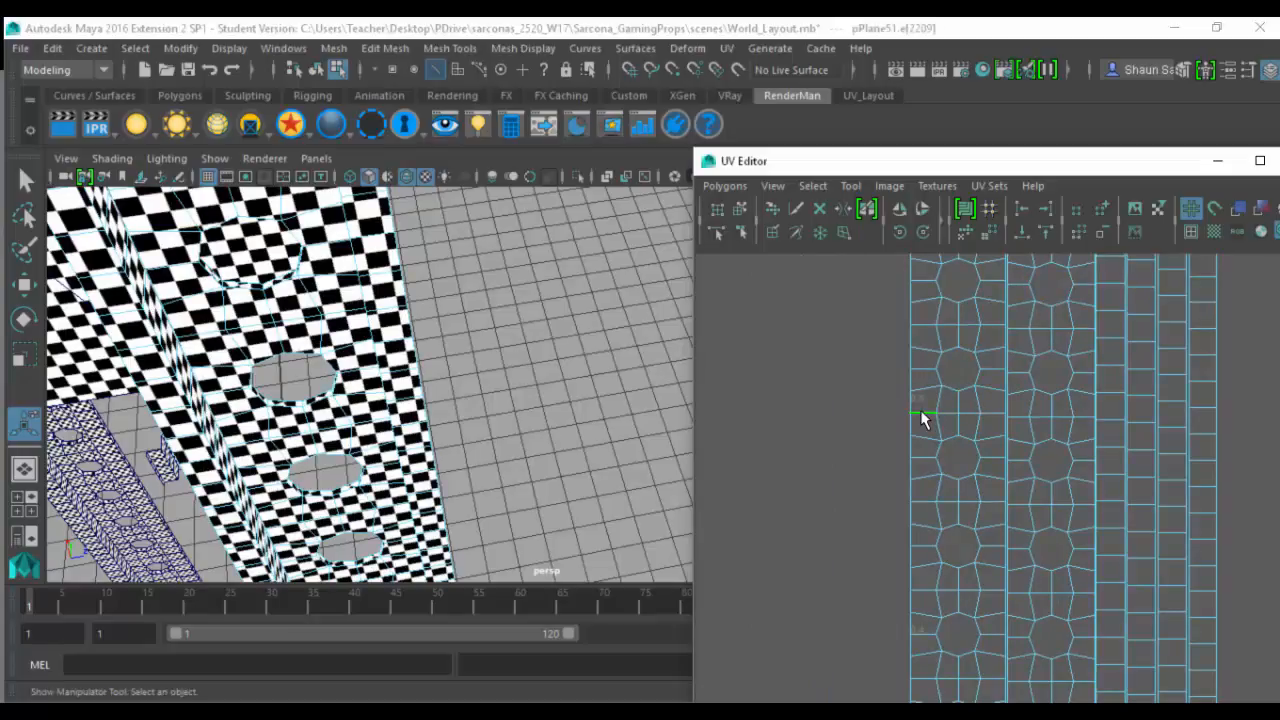
pyautogui.keyDown('shift'); pyautogui.doubleClick(1012, 420); pyautogui.keyUp('shift')
pyautogui.keyDown('shift'); pyautogui.click(1108, 420); pyautogui.keyUp('shift')
pyautogui.keyDown('shift'); pyautogui.click(1171, 428); pyautogui.keyUp('shift')
pyautogui.keyDown('shift'); pyautogui.click(1197, 433); pyautogui.keyUp('shift')
# - Add the crosswise edges midway along the group of four narrow UV strips to the selection
pyautogui.keyDown('alt'); pyautogui.moveTo(1222, 482); pyautogui.dragTo(925, 469, button='middle'); pyautogui.keyUp('alt')
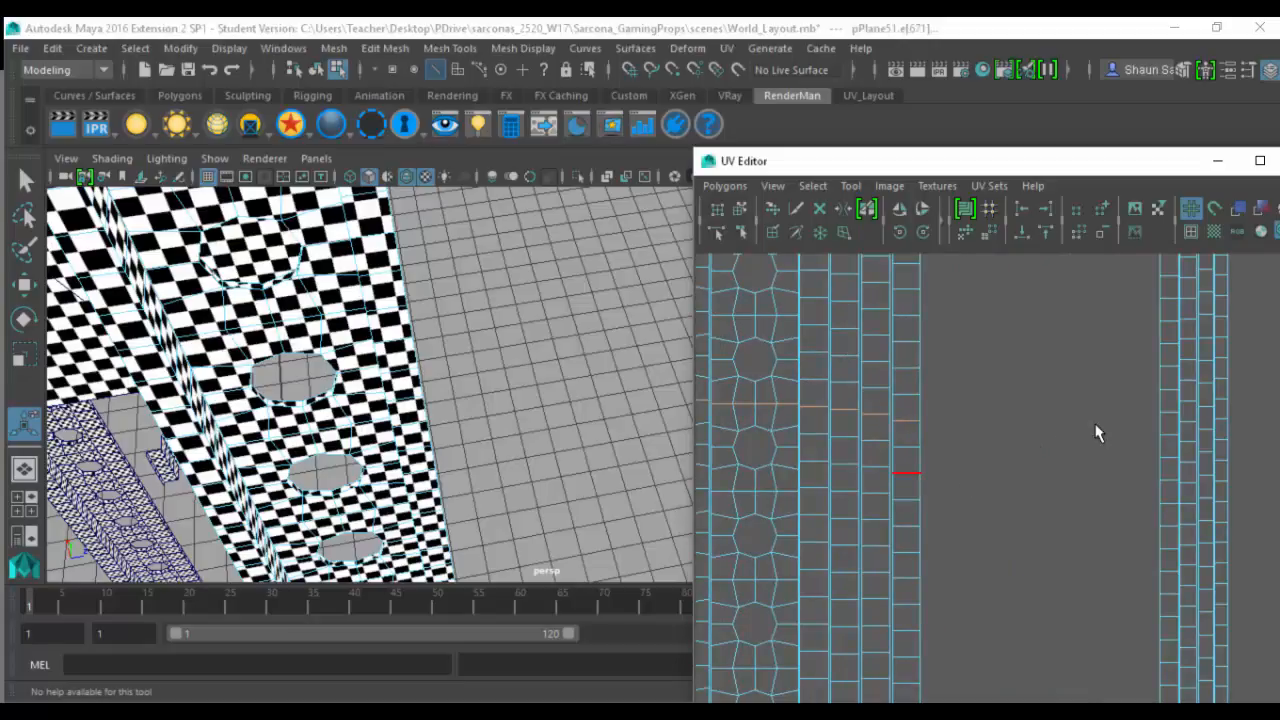
pyautogui.keyDown('alt'); pyautogui.moveTo(1098, 432); pyautogui.dragTo(954, 463, button='middle'); pyautogui.keyUp('alt')
pyautogui.scroll(-8, 876, 459)
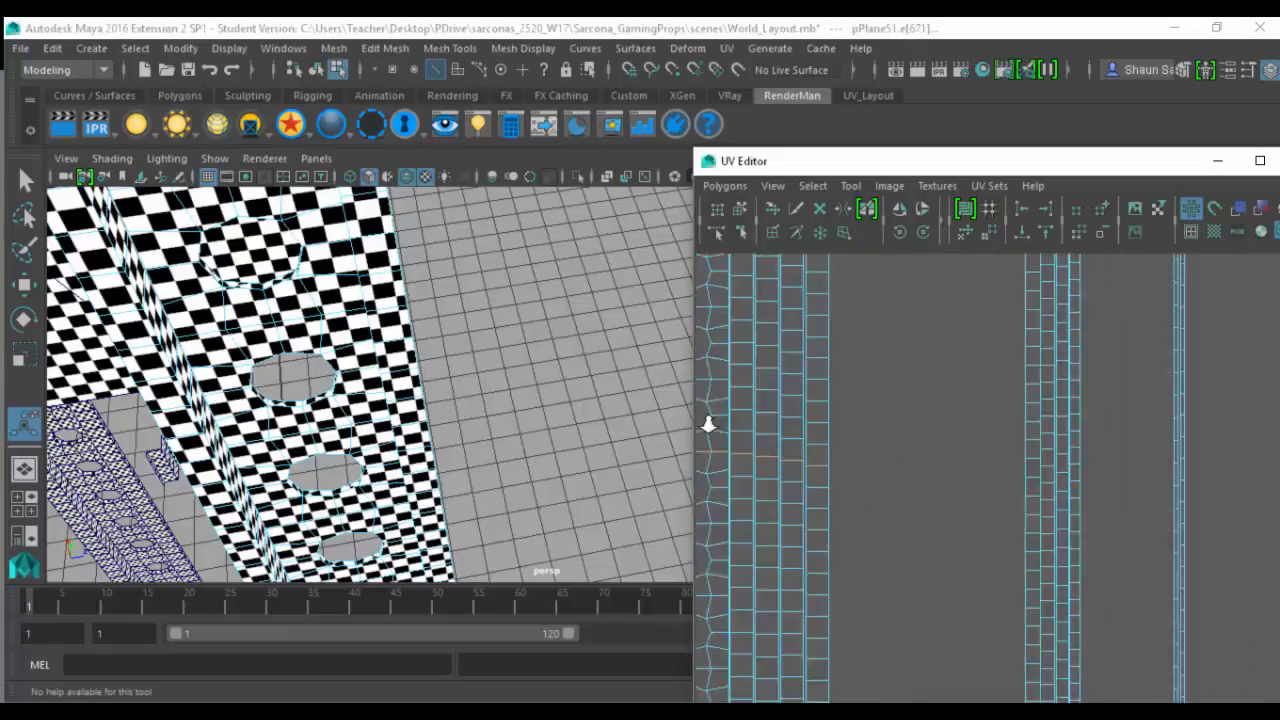
pyautogui.scroll(-3, 930, 420)
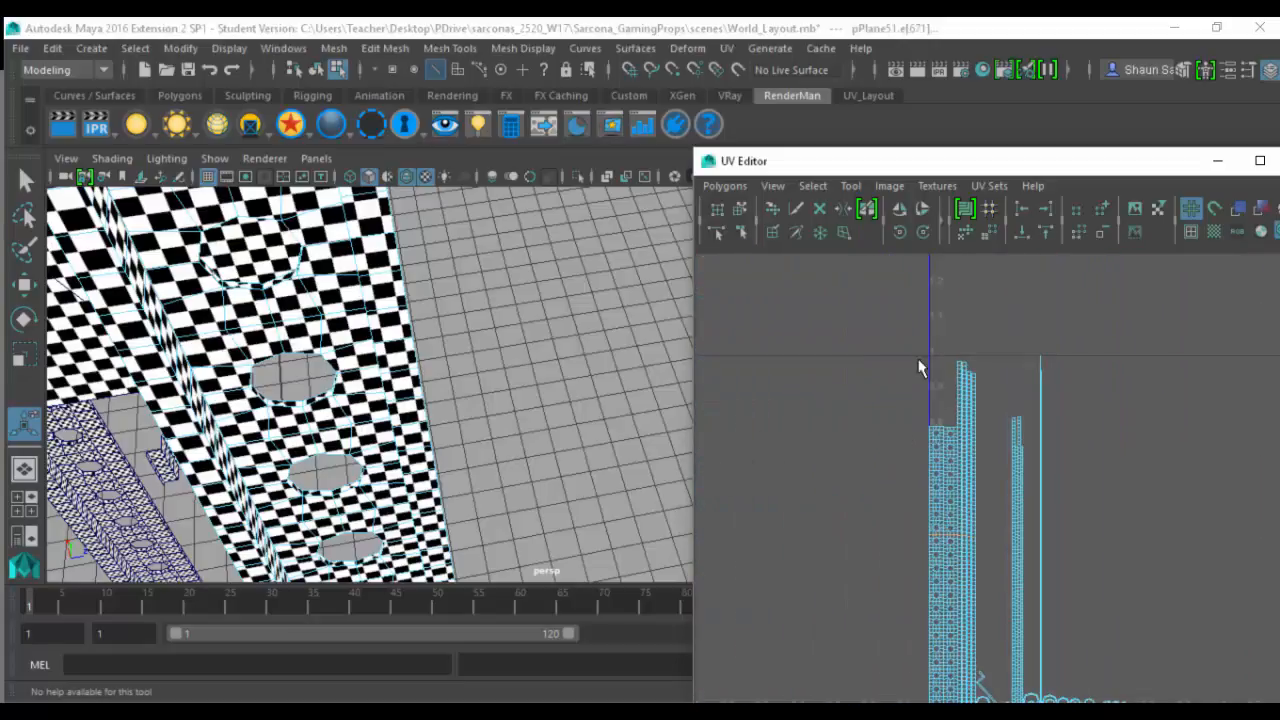
pyautogui.scroll(10, 889, 471)
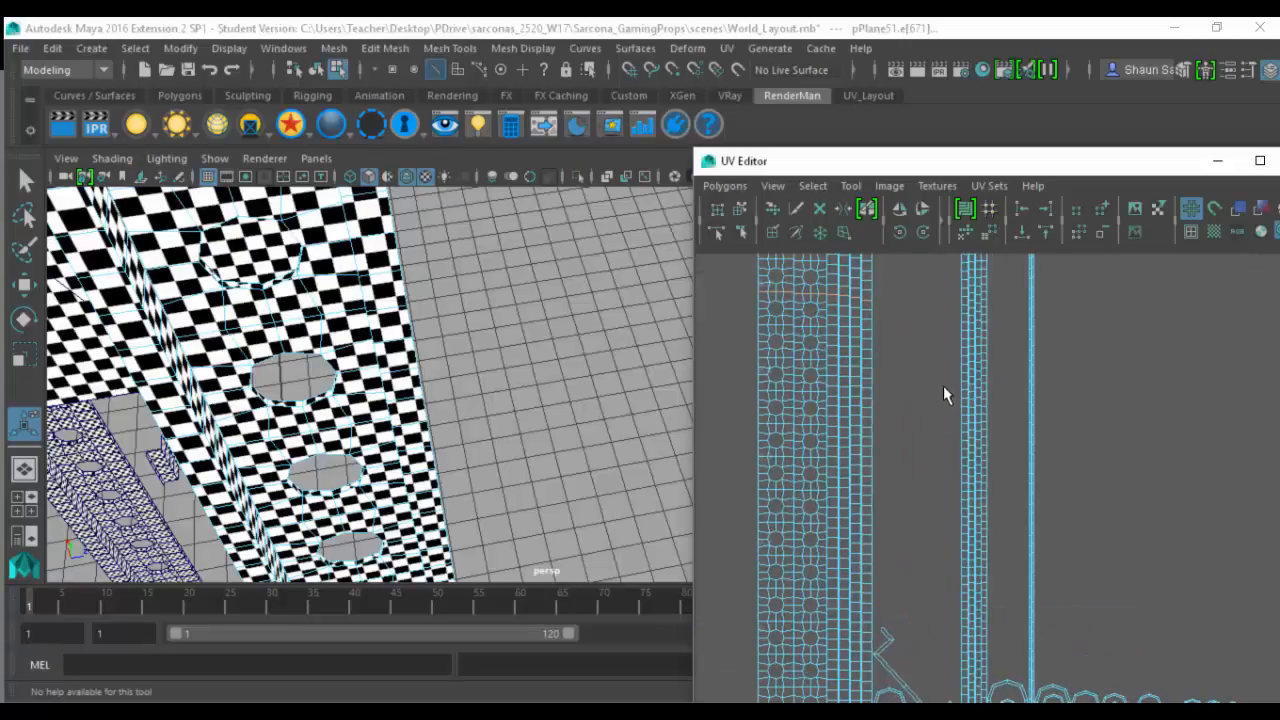
pyautogui.keyDown('ctrl'); pyautogui.keyDown('alt'); pyautogui.moveTo(928, 284); pyautogui.dragTo(1048, 360); pyautogui.keyUp('alt'); pyautogui.keyUp('ctrl')
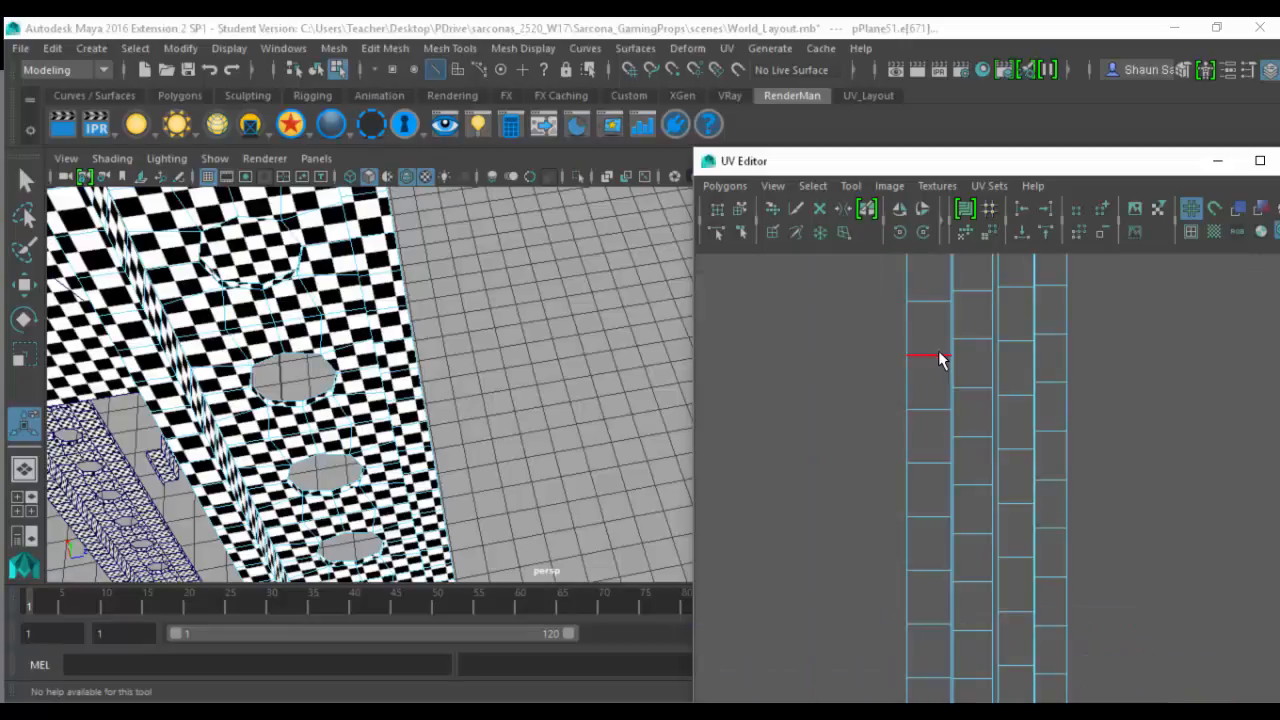
pyautogui.keyDown('shift'); pyautogui.click(938, 352); pyautogui.keyUp('shift')
pyautogui.keyDown('shift'); pyautogui.click(965, 341); pyautogui.keyUp('shift')
pyautogui.keyDown('shift'); pyautogui.click(1018, 341); pyautogui.keyUp('shift')
pyautogui.keyDown('shift'); pyautogui.click(1061, 327); pyautogui.keyUp('shift')
# - Cut the UV strips crosswise along the selected edges, leaving the thinnest strips uncut
pyautogui.keyDown('alt'); pyautogui.moveTo(1126, 357); pyautogui.dragTo(1050, 360, button='right'); pyautogui.keyUp('alt')
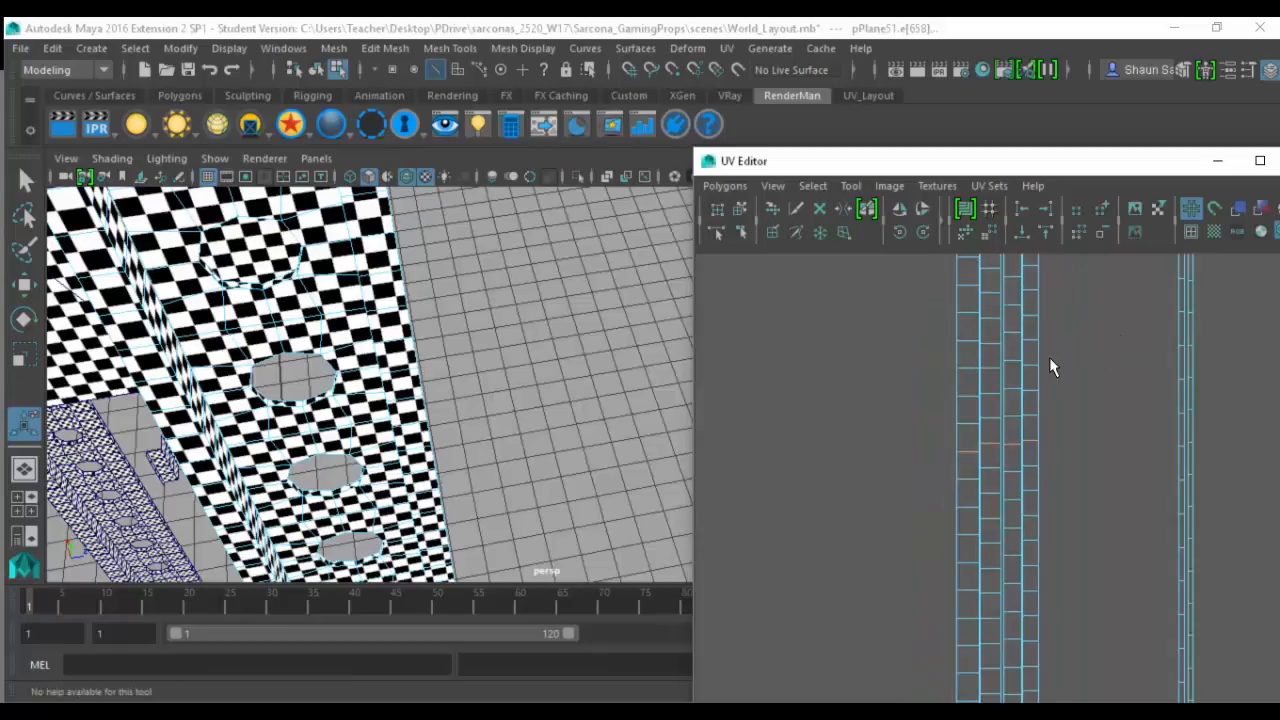
pyautogui.keyDown('alt'); pyautogui.moveTo(1050, 360); pyautogui.dragTo(866, 421, button='middle'); pyautogui.keyUp('alt')
pyautogui.keyDown('alt'); pyautogui.moveTo(866, 421); pyautogui.dragTo(903, 450, button='right'); pyautogui.keyUp('alt')
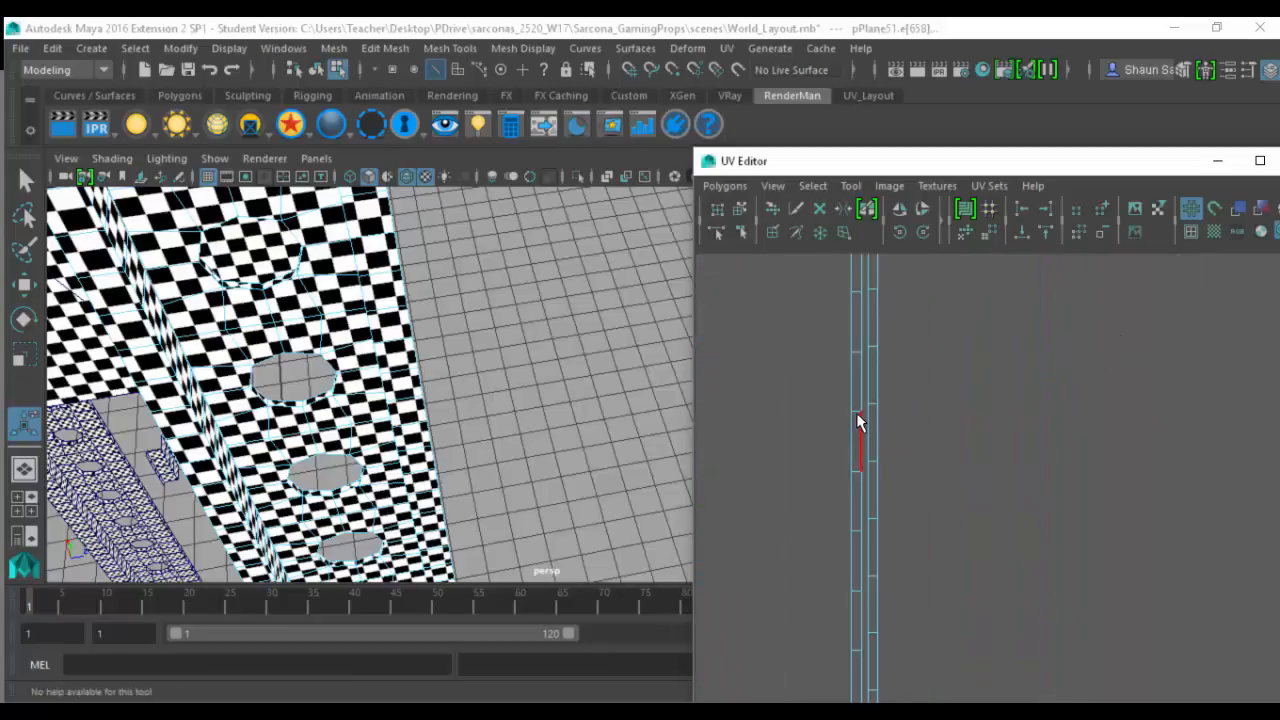
pyautogui.keyDown('alt'); pyautogui.moveTo(603, 385); pyautogui.dragTo(540, 387, button='right'); pyautogui.keyUp('alt')
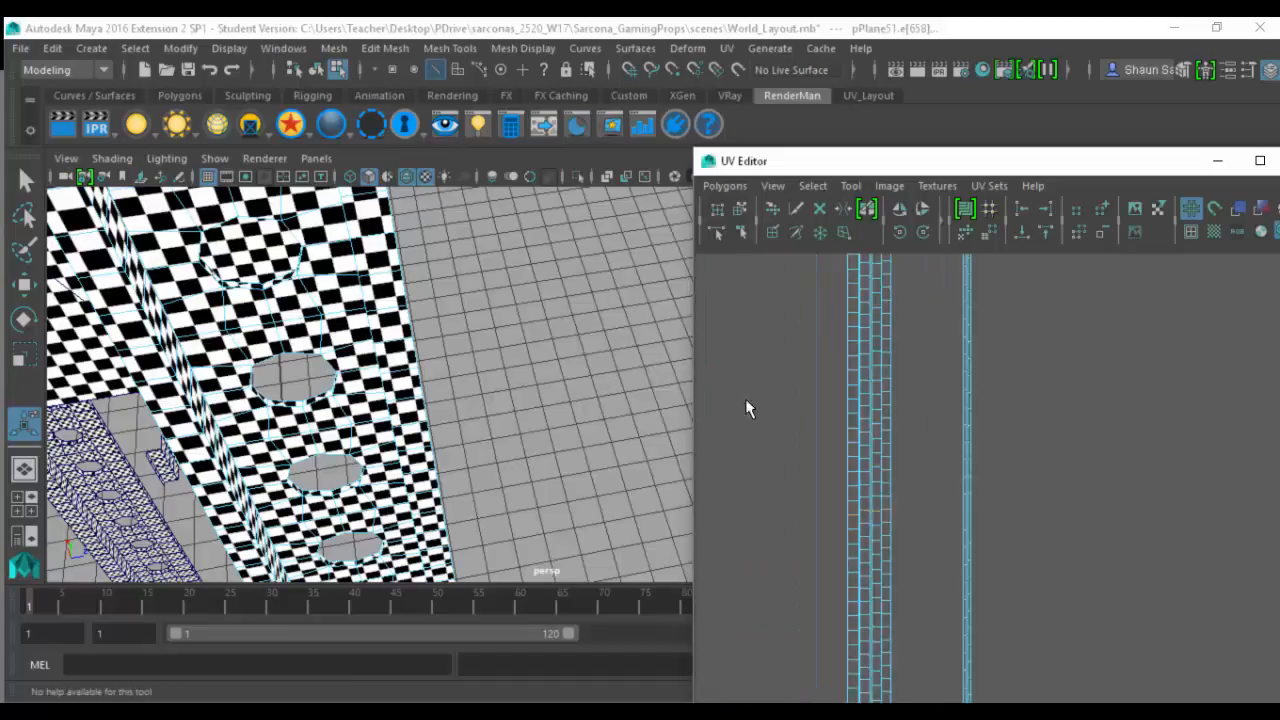
pyautogui.keyDown('alt'); pyautogui.moveTo(746, 400); pyautogui.dragTo(917, 372, button='middle'); pyautogui.keyUp('alt')
pyautogui.click(725, 187)
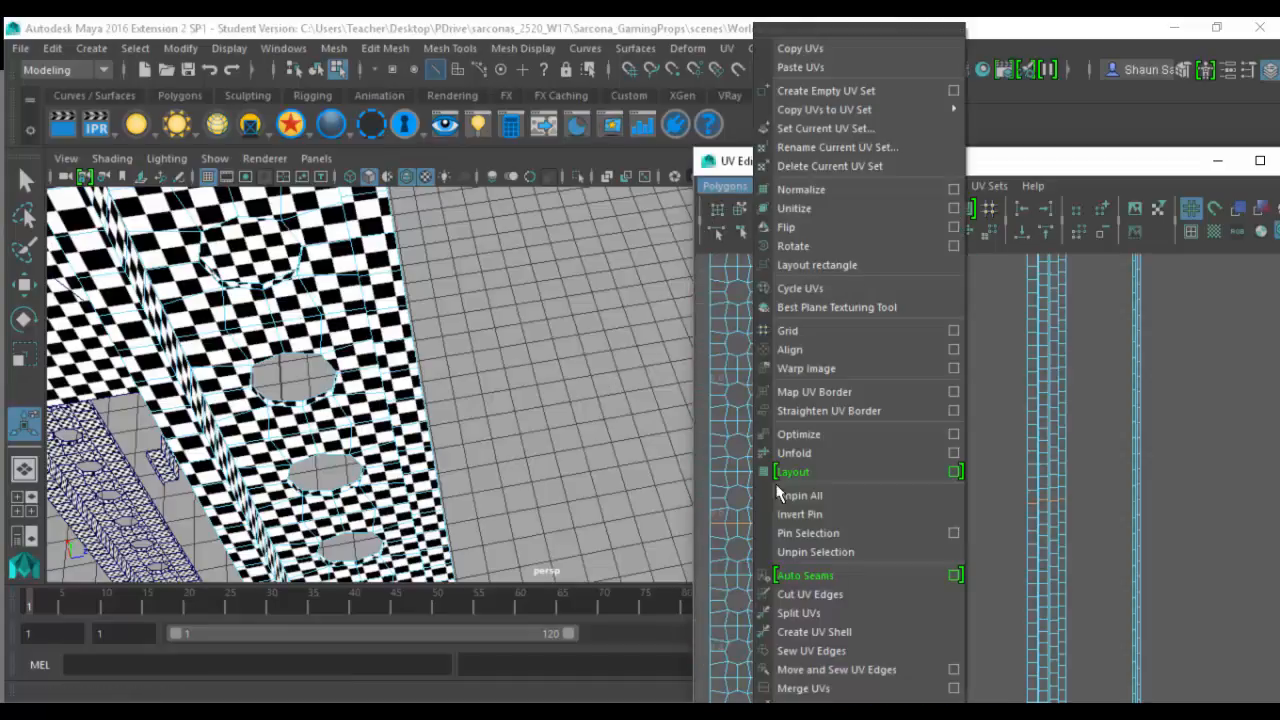
pyautogui.click(810, 594)
# - Select all of the post's UV shells and unfold them again
pyautogui.keyDown('alt'); pyautogui.moveTo(435, 454); pyautogui.dragTo(541, 305); pyautogui.keyUp('alt')
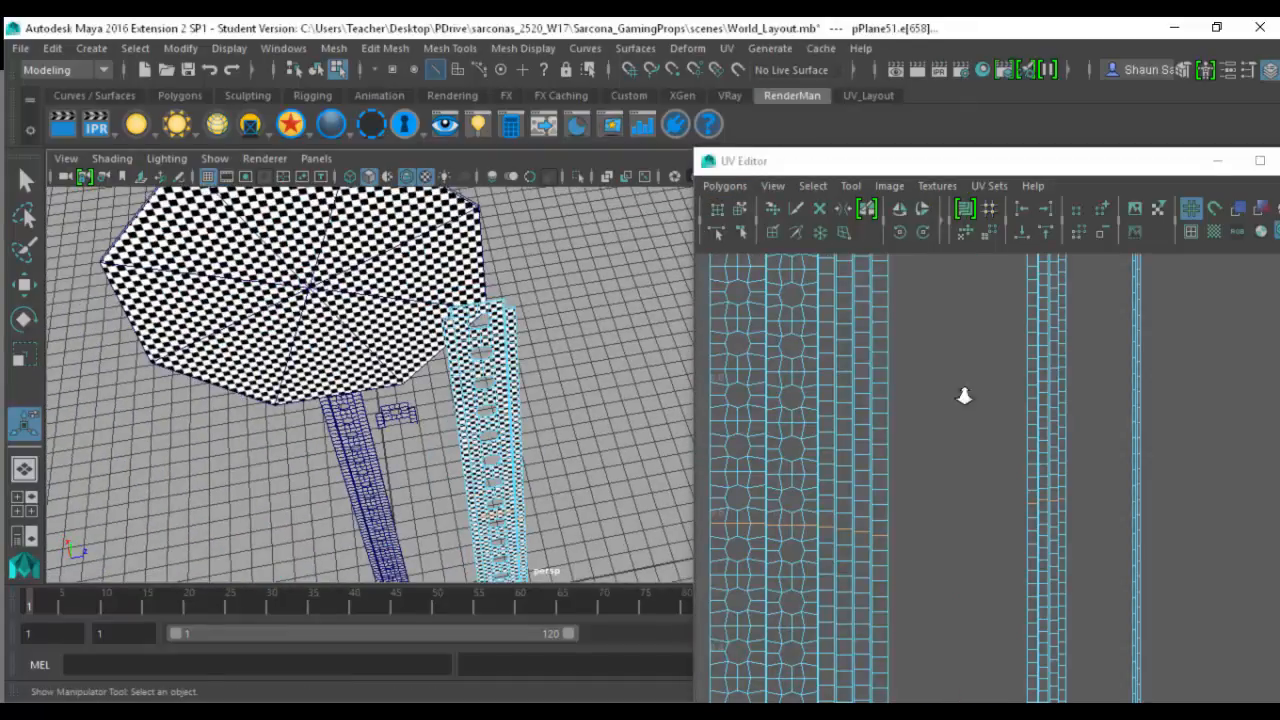
pyautogui.keyDown('alt'); pyautogui.moveTo(963, 394); pyautogui.dragTo(566, 409, button='right'); pyautogui.keyUp('alt')
pyautogui.keyDown('alt'); pyautogui.moveTo(963, 443); pyautogui.dragTo(931, 400, button='middle'); pyautogui.keyUp('alt')
pyautogui.moveTo(931, 394); pyautogui.dragTo(860, 368, button='right')
pyautogui.moveTo(863, 337); pyautogui.dragTo(1198, 657)
pyautogui.click(722, 185)
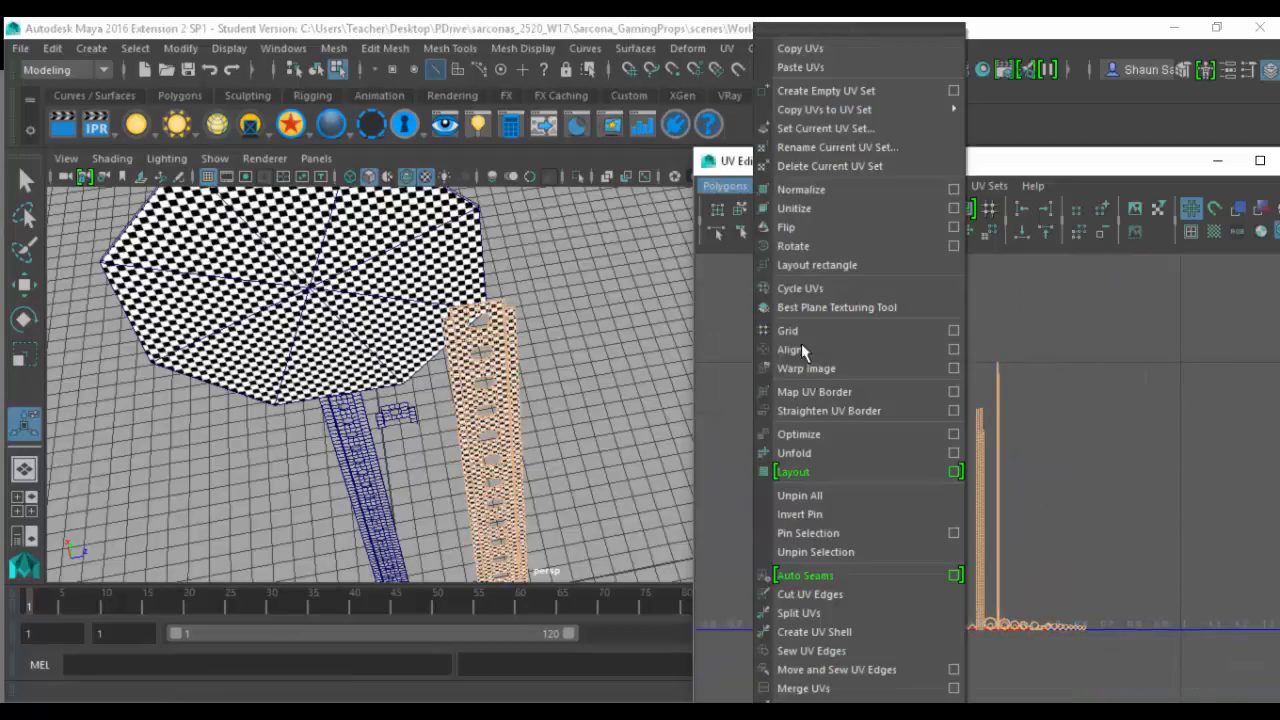
pyautogui.click(814, 452)
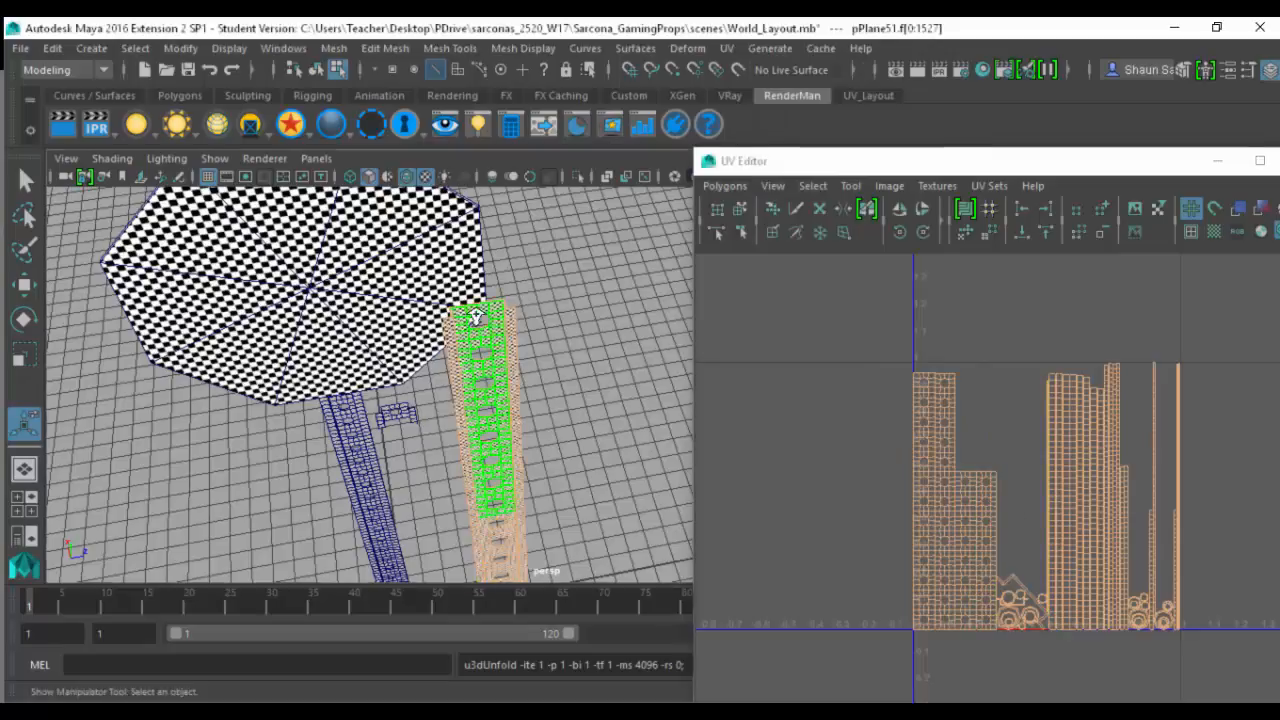
# - Examine the checker pattern on the rebuilt post closely around its top hole and inner walls for distortion
pyautogui.scroll(8, 476, 316)
pyautogui.scroll(-3, 466, 392)
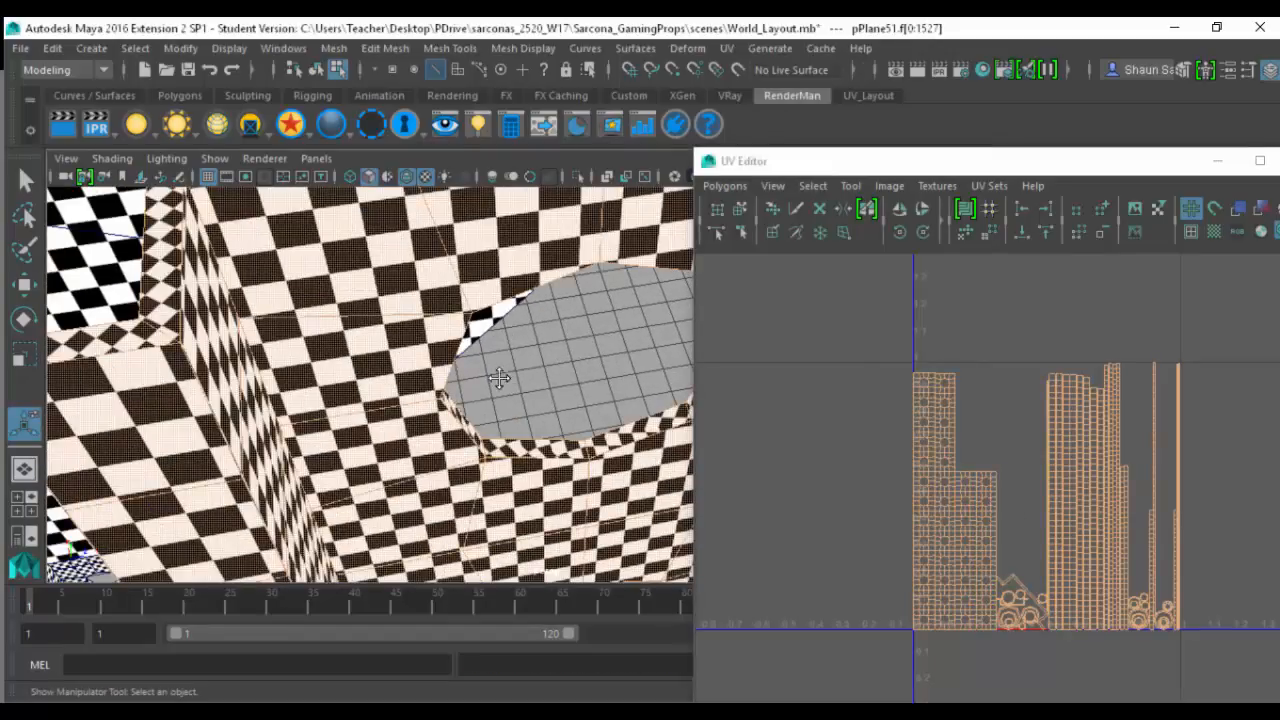
pyautogui.keyDown('alt'); pyautogui.moveTo(499, 378); pyautogui.dragTo(435, 397, button='middle'); pyautogui.keyUp('alt')
pyautogui.moveTo(555, 353); pyautogui.dragTo(609, 306, button='right')
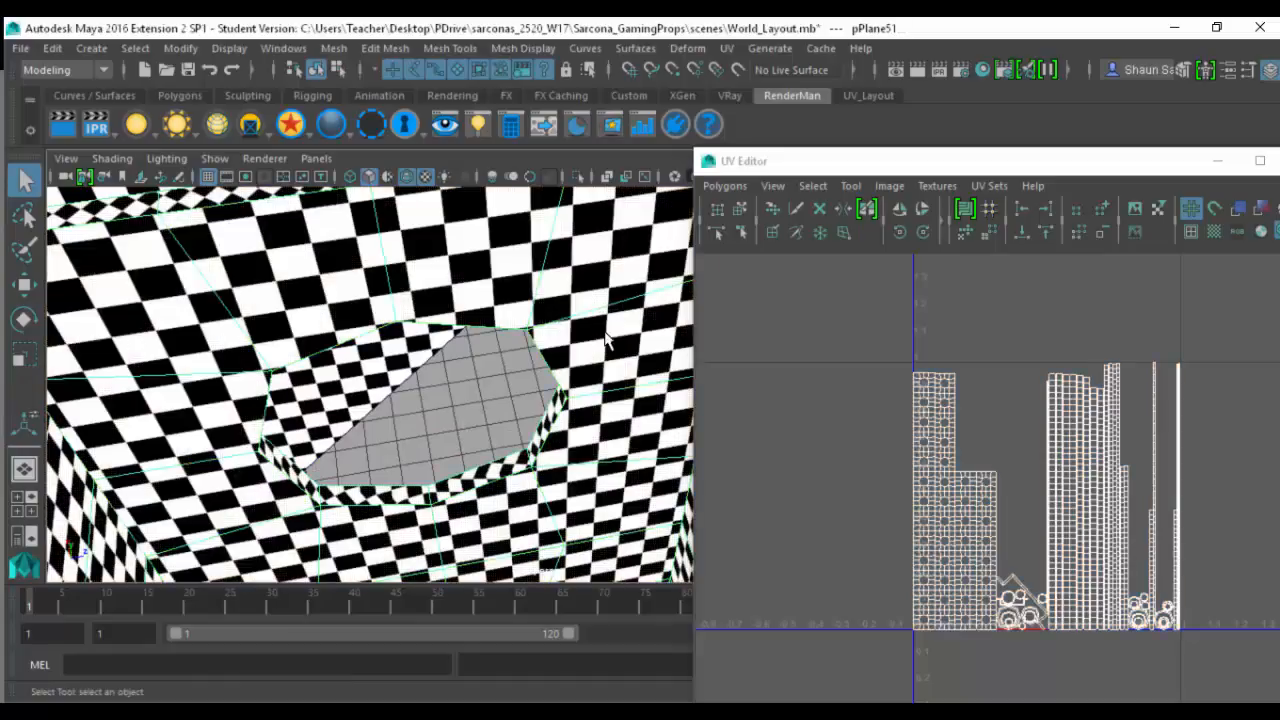
pyautogui.keyDown('alt'); pyautogui.moveTo(572, 362); pyautogui.dragTo(430, 366, button='right'); pyautogui.keyUp('alt')
pyautogui.keyDown('alt'); pyautogui.moveTo(430, 366); pyautogui.dragTo(370, 360); pyautogui.keyUp('alt')
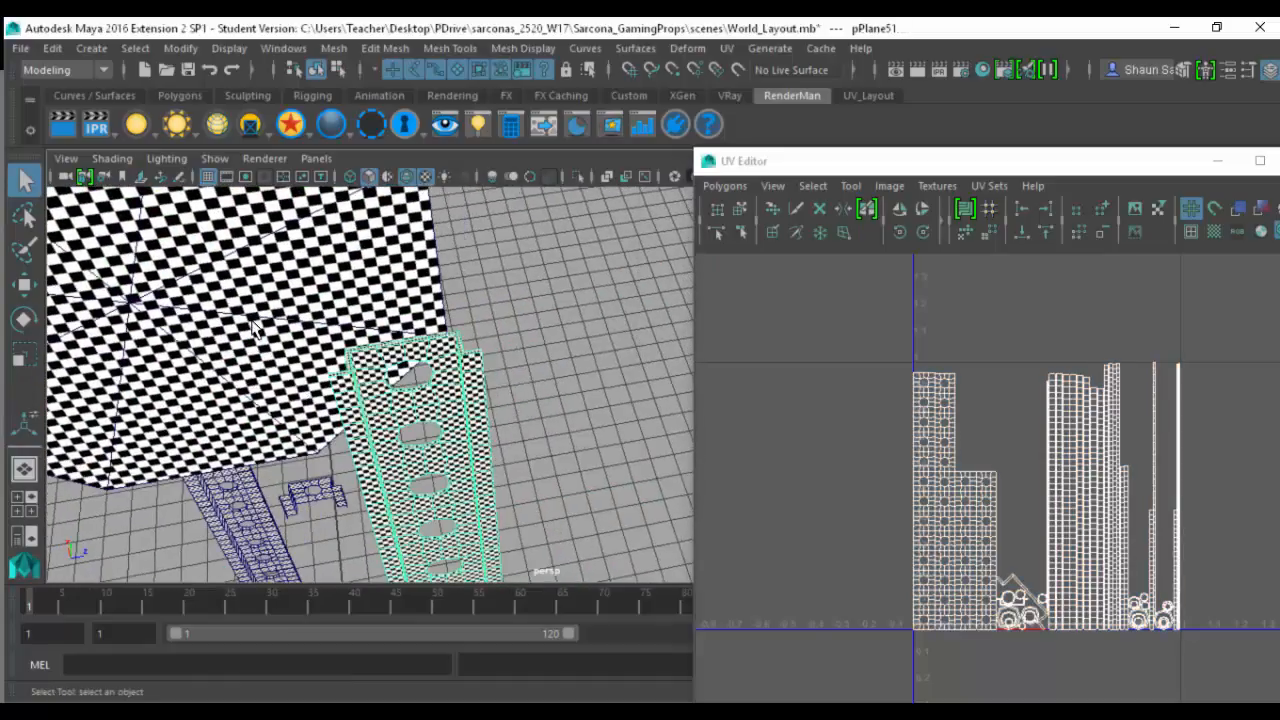
# - Compare the UV layouts of the octagonal sign plate, the original post and the rebuilt post
pyautogui.click(252, 322)
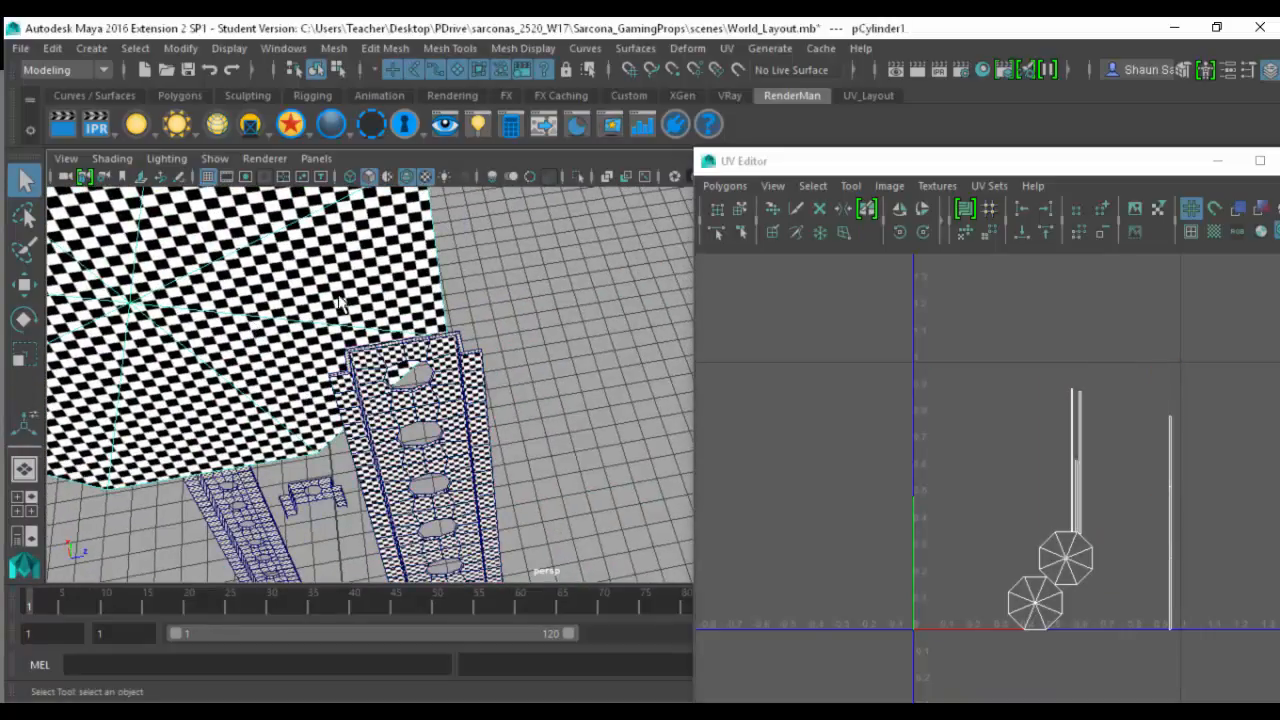
pyautogui.click(240, 510)
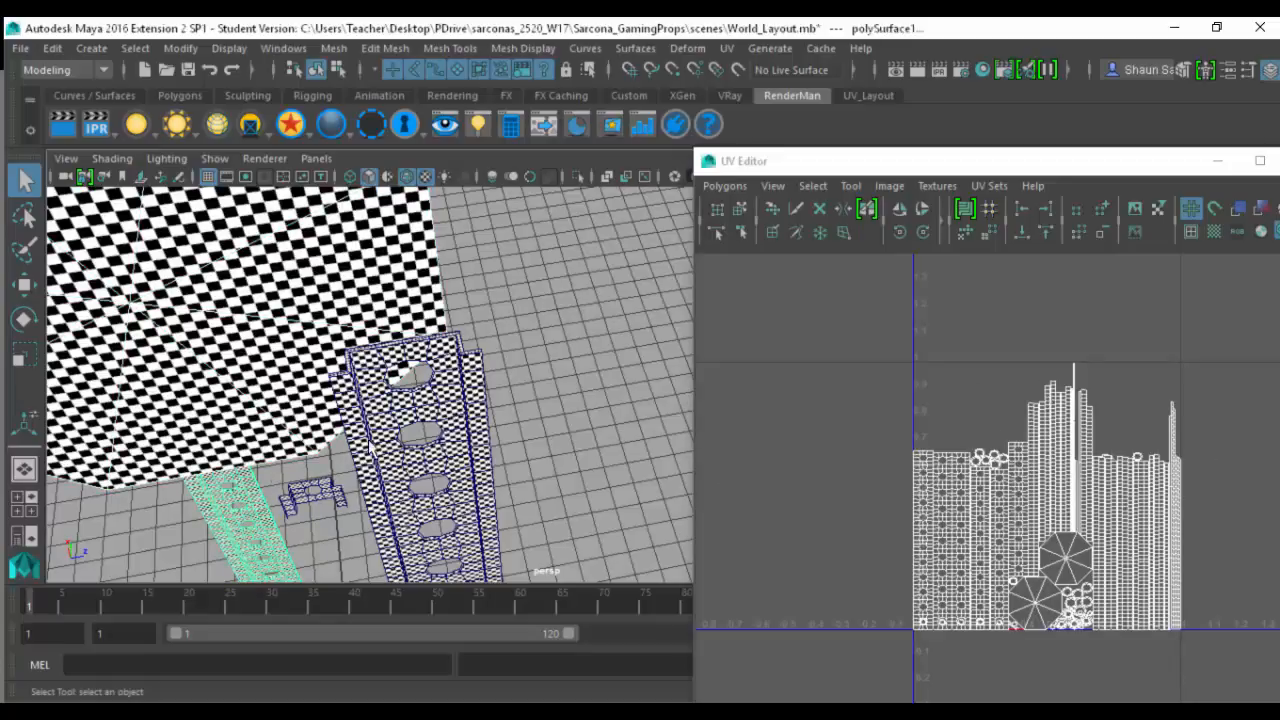
pyautogui.click(441, 412)
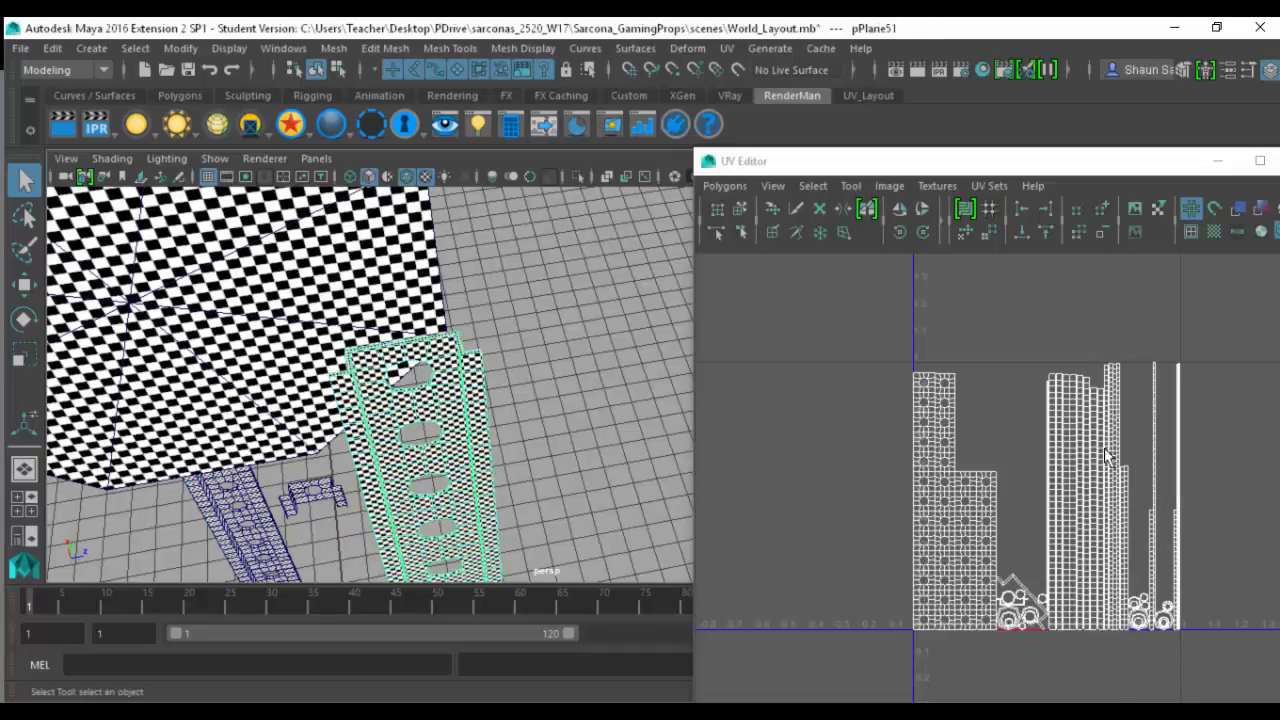
# - Select the octagonal sign plate together with the rebuilt post and select all of their UVs
pyautogui.keyDown('shift'); pyautogui.click(378, 316); pyautogui.keyUp('shift')
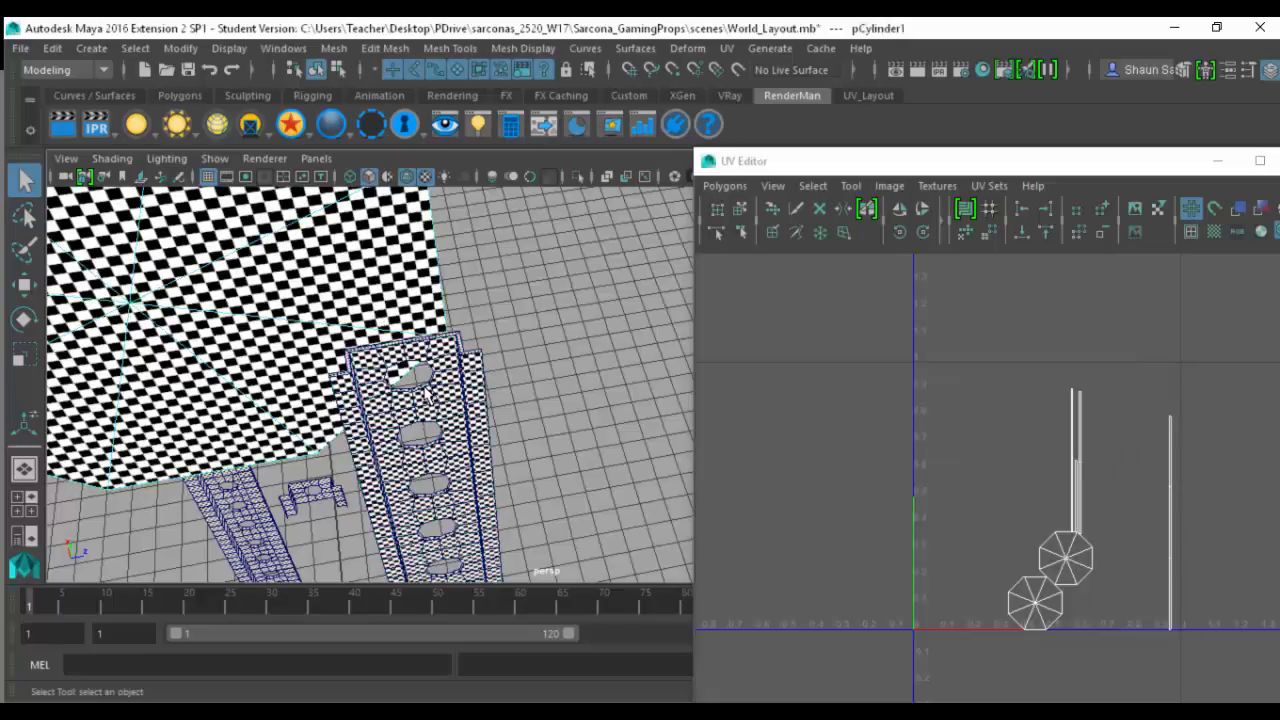
pyautogui.moveTo(866, 372); pyautogui.dragTo(798, 345, button='right')
pyautogui.moveTo(799, 295); pyautogui.dragTo(1270, 700)
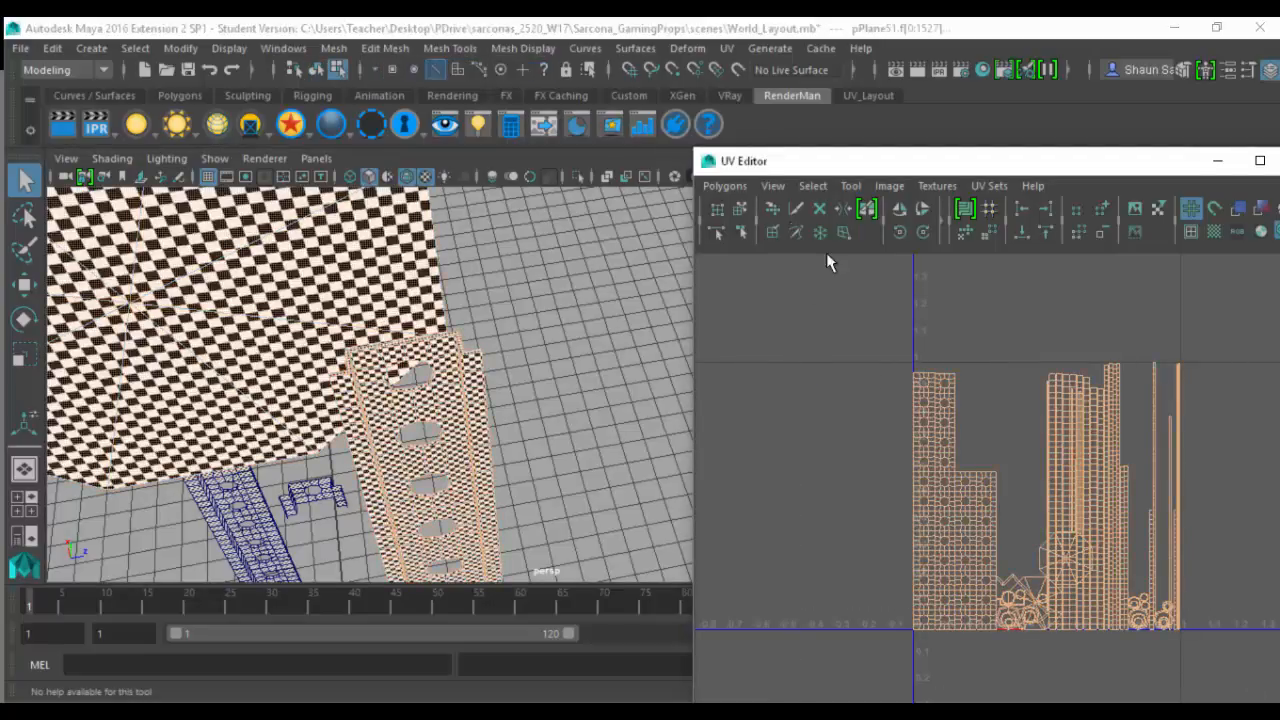
# - Lay out the selected UVs packed together at 4096 resolution, with Preserve 3D Ratios pre-scaling and 5-pixel shell and tile padding
pyautogui.click(724, 186)
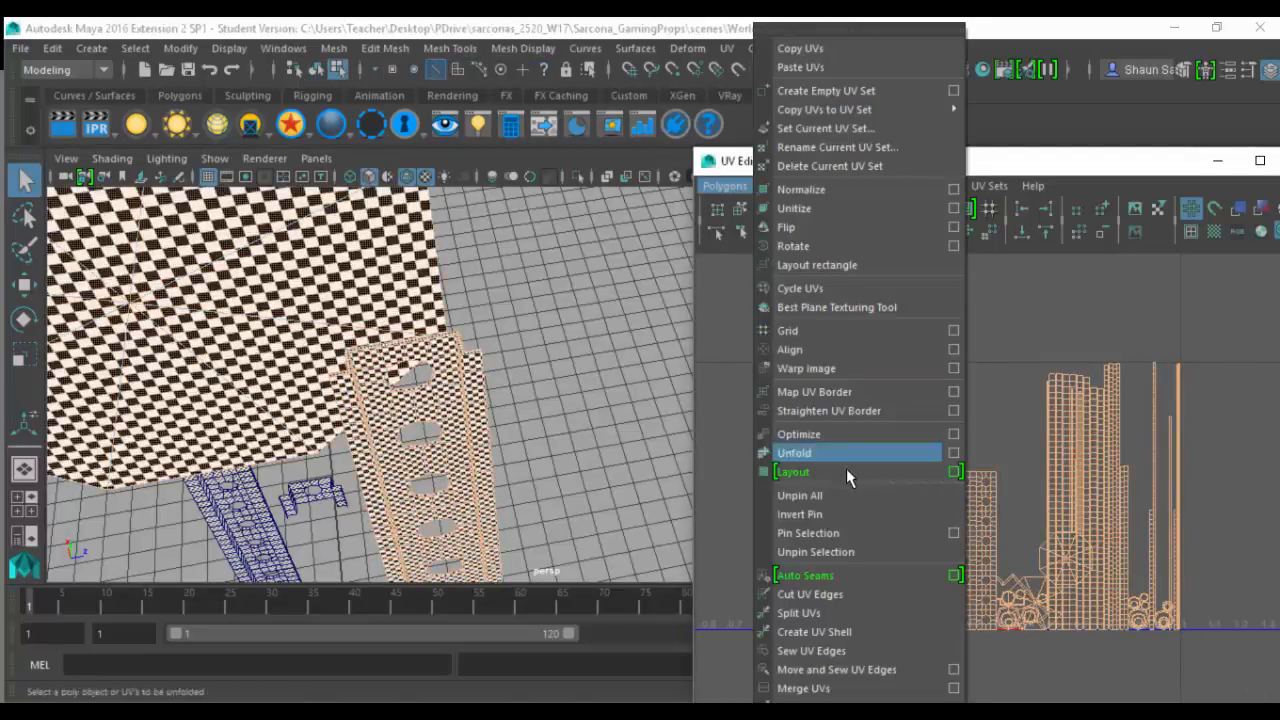
pyautogui.click(950, 470)
pyautogui.moveTo(383, 188); pyautogui.dragTo(292, 192)
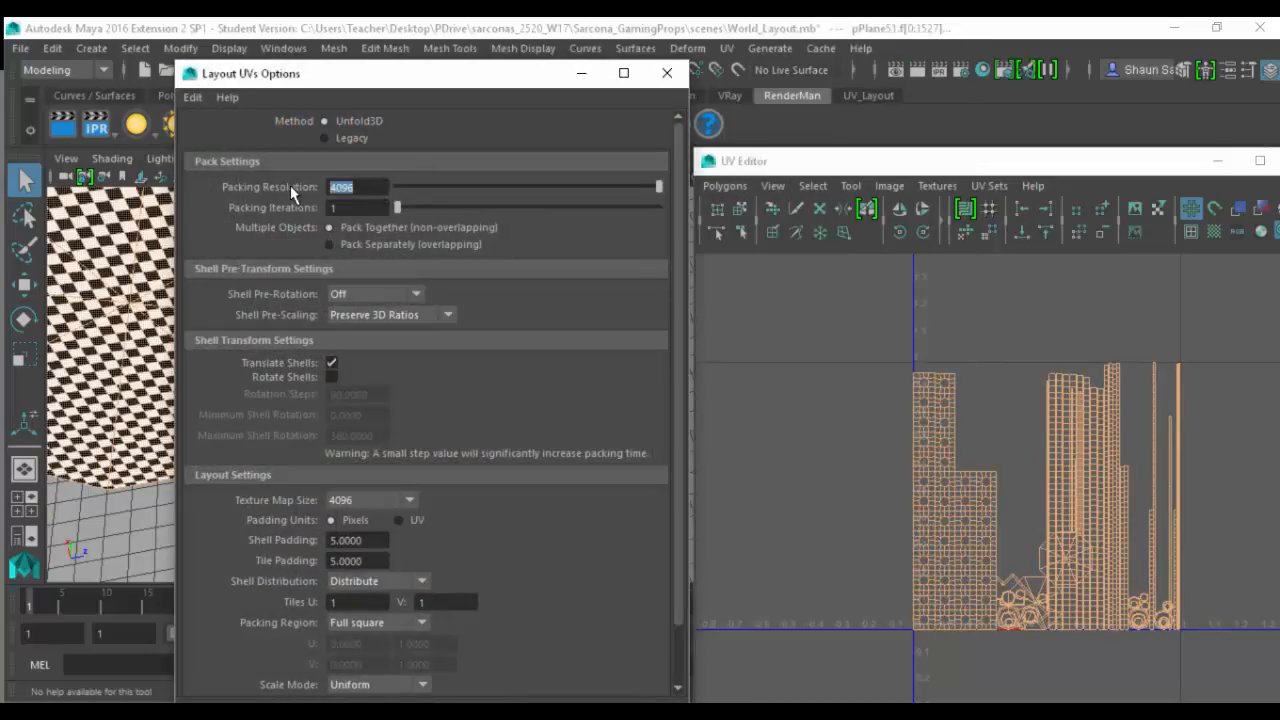
pyautogui.click(370, 316)
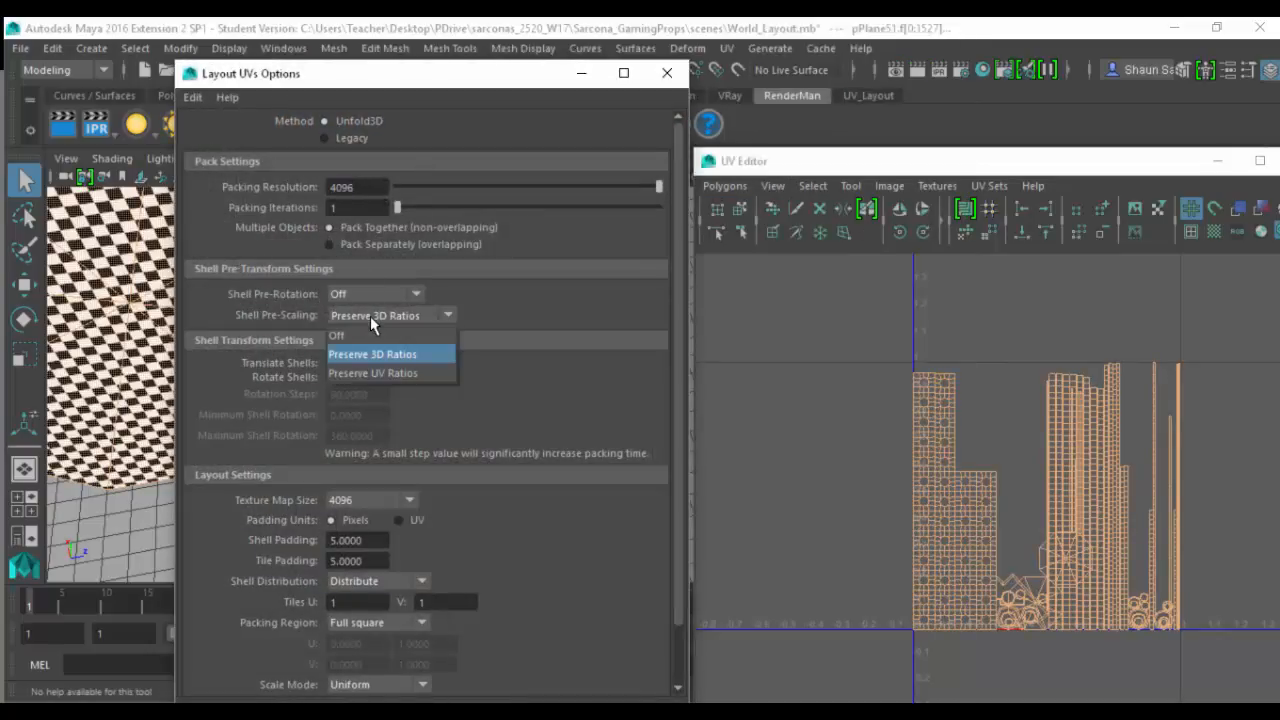
pyautogui.click(370, 316)
pyautogui.moveTo(366, 74)
pyautogui.mouseDown()
pyautogui.moveTo(371, 154)
pyautogui.moveTo(371, 49)
pyautogui.mouseUp()
pyautogui.scroll(-3, 388, 422)
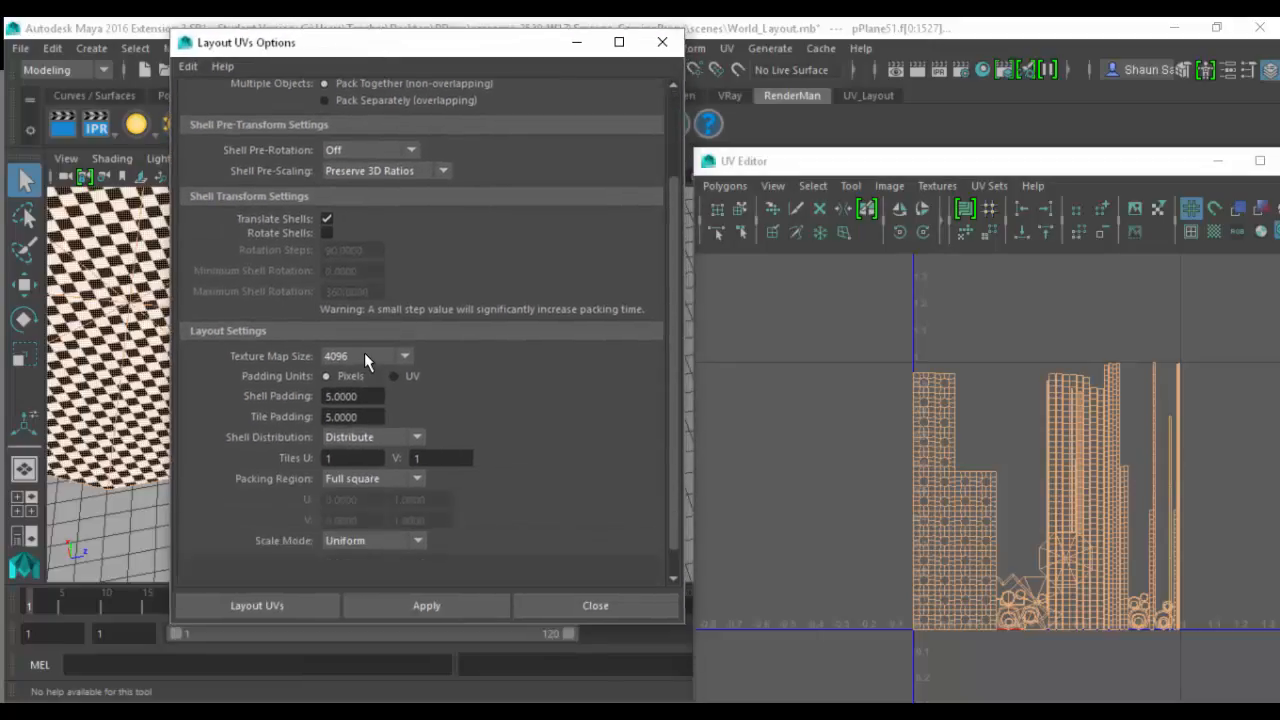
pyautogui.doubleClick(372, 396)
pyautogui.doubleClick(366, 417)
pyautogui.click(257, 605)
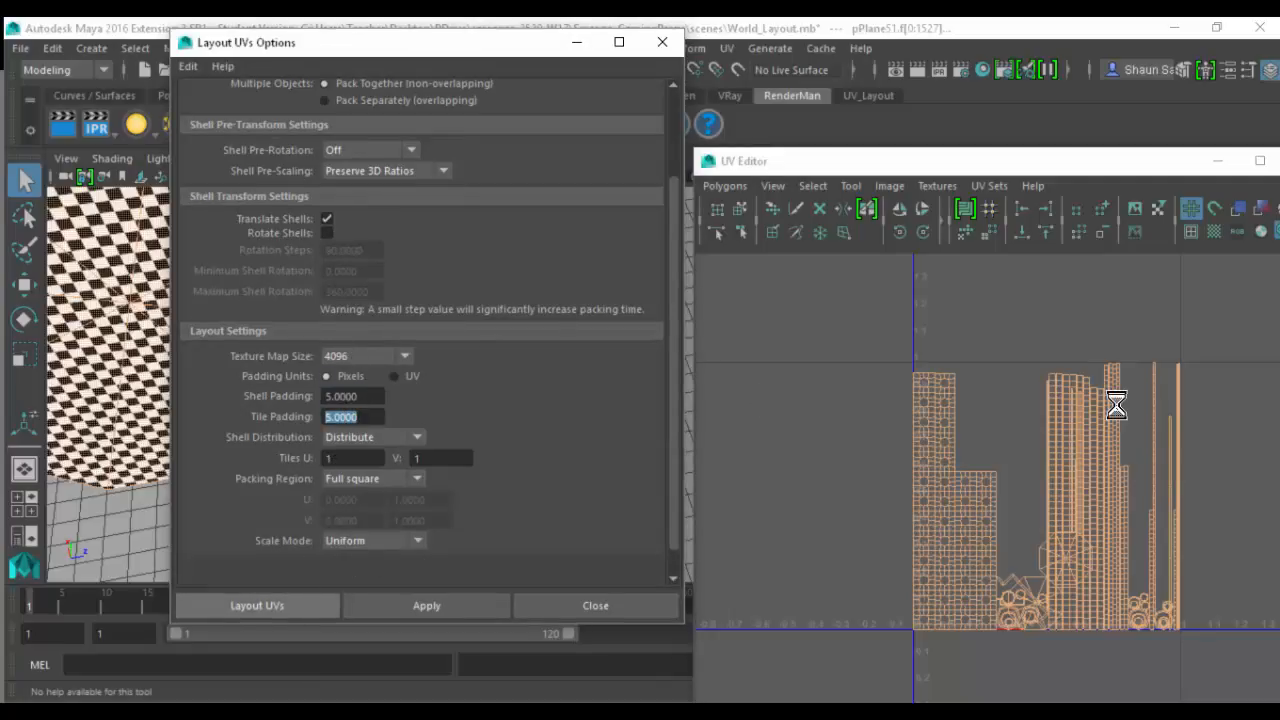
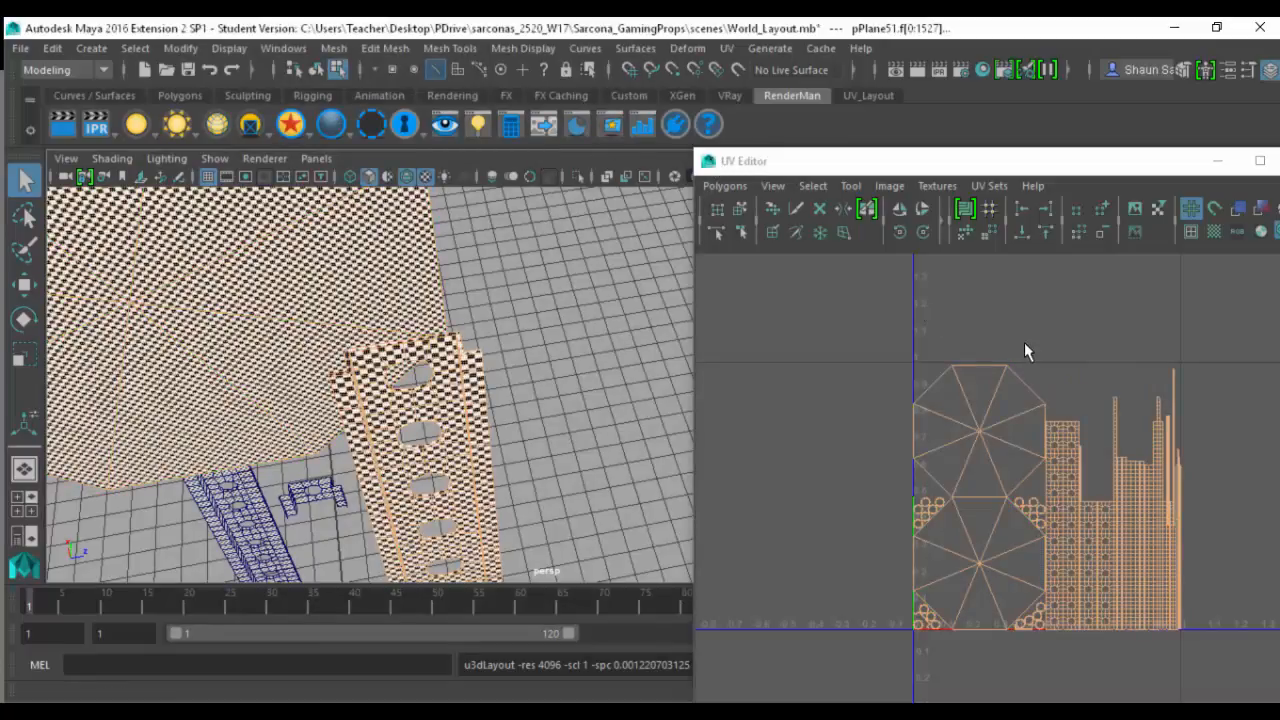
# - Close the UV Editor and undo the last selection changes to return to object selection
pyautogui.doubleClick(700, 164)
pyautogui.moveTo(499, 20); pyautogui.dragTo(463, 317)
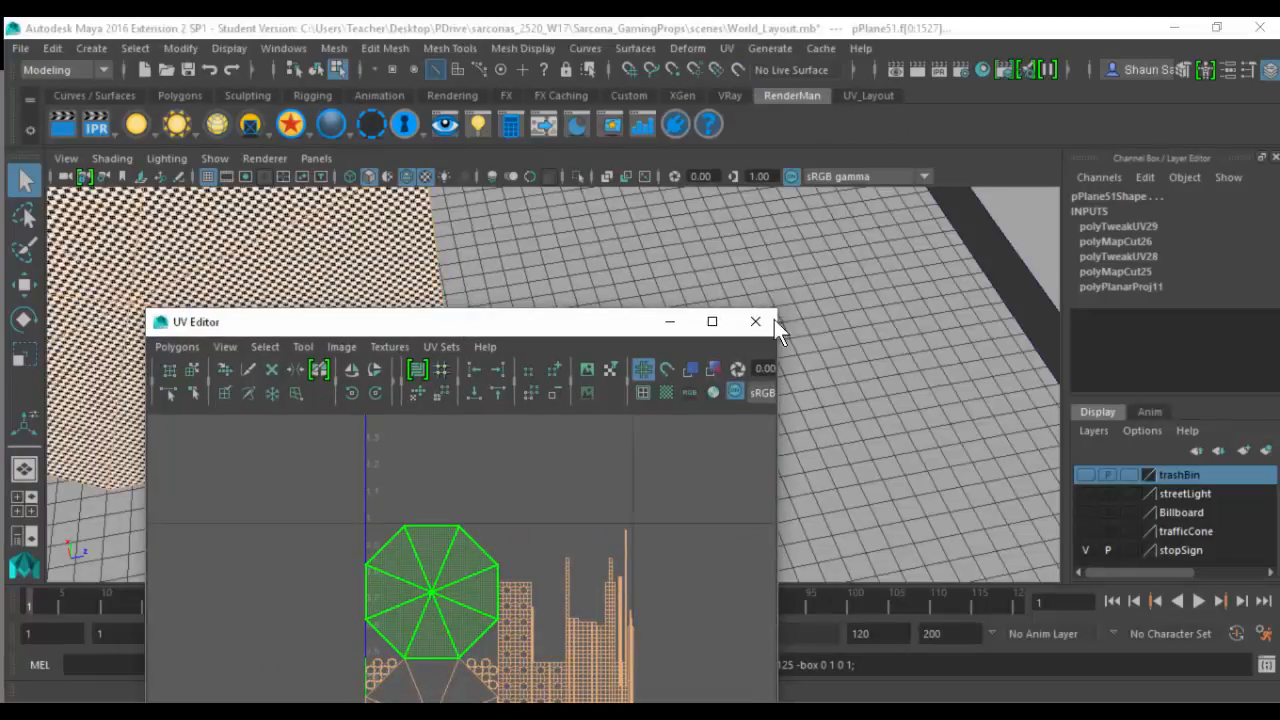
pyautogui.click(756, 320)
pyautogui.hotkey('ctrl', 'z')
pyautogui.hotkey('ctrl', 'z')
pyautogui.hotkey('ctrl', 'z')
pyautogui.hotkey('ctrl', 'z')
pyautogui.hotkey('ctrl', 'z')
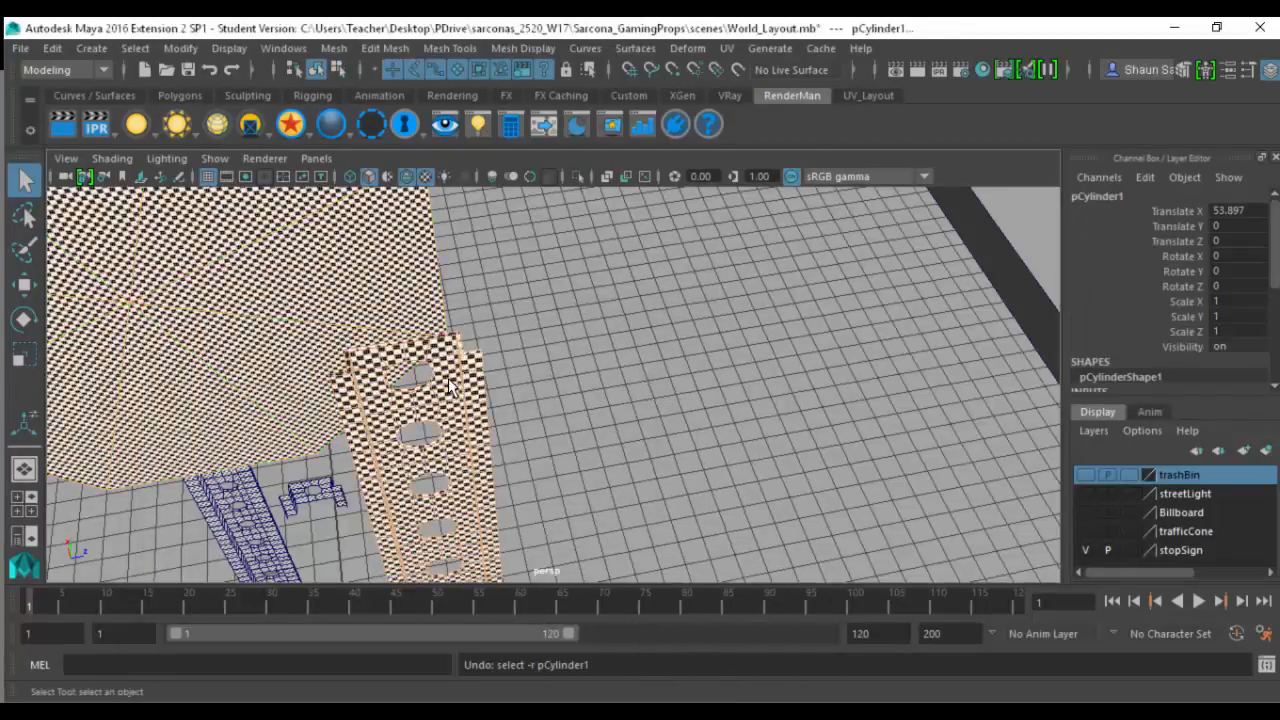
# - Show the scene shaded without textures and select the original perforated post together with the octagonal sign plate
pyautogui.press('5')
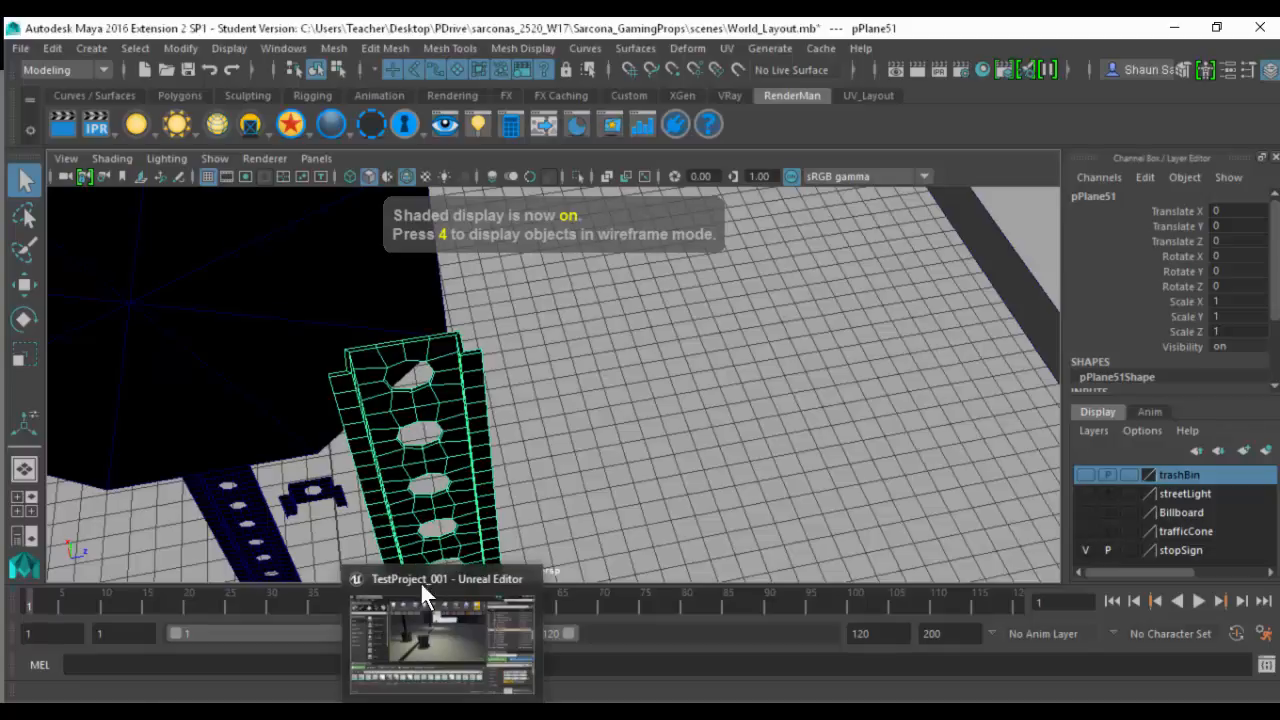
pyautogui.keyDown('alt'); pyautogui.moveTo(660, 433); pyautogui.dragTo(691, 408, button='middle'); pyautogui.keyUp('alt')
pyautogui.keyDown('alt'); pyautogui.moveTo(691, 408); pyautogui.dragTo(317, 476, button='right'); pyautogui.keyUp('alt')
pyautogui.keyDown('alt'); pyautogui.moveTo(455, 449); pyautogui.dragTo(480, 445); pyautogui.keyUp('alt')
pyautogui.click(477, 430)
pyautogui.click(471, 314)
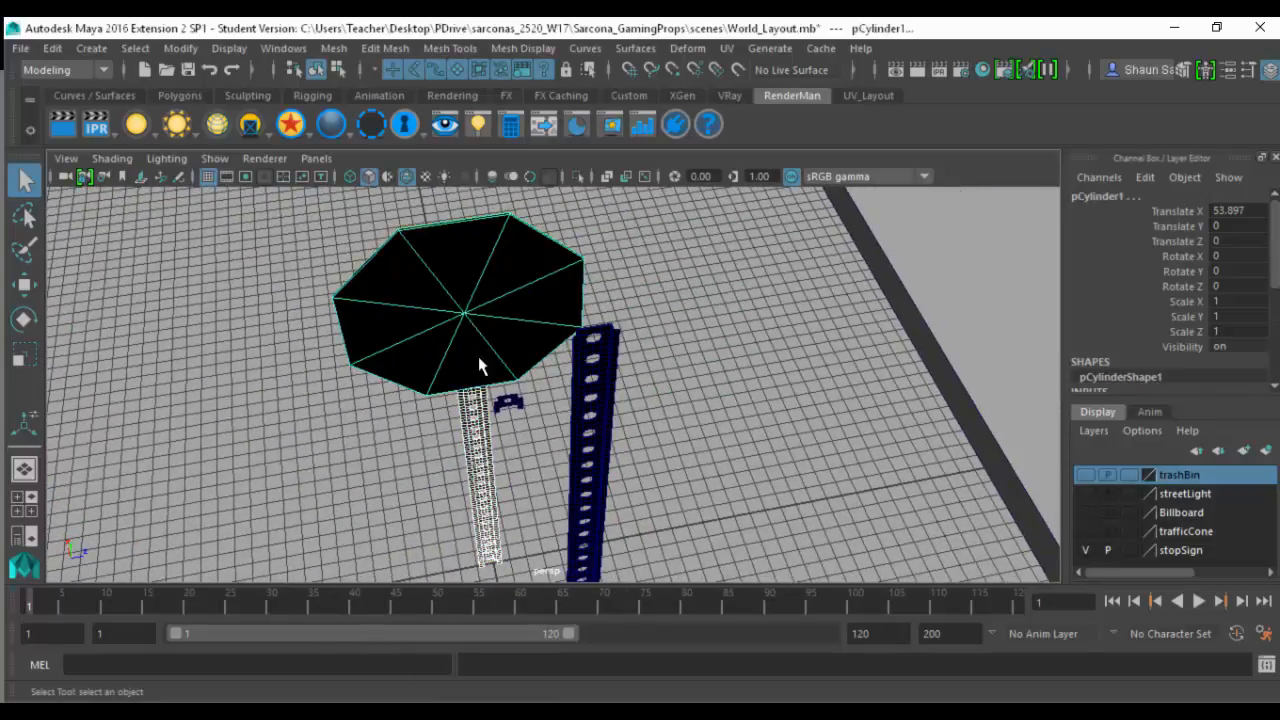
# - Turn textured display back on and examine the checker pattern across the sign plate and both posts
pyautogui.keyDown('alt'); pyautogui.moveTo(480, 361); pyautogui.dragTo(799, 293); pyautogui.keyUp('alt')
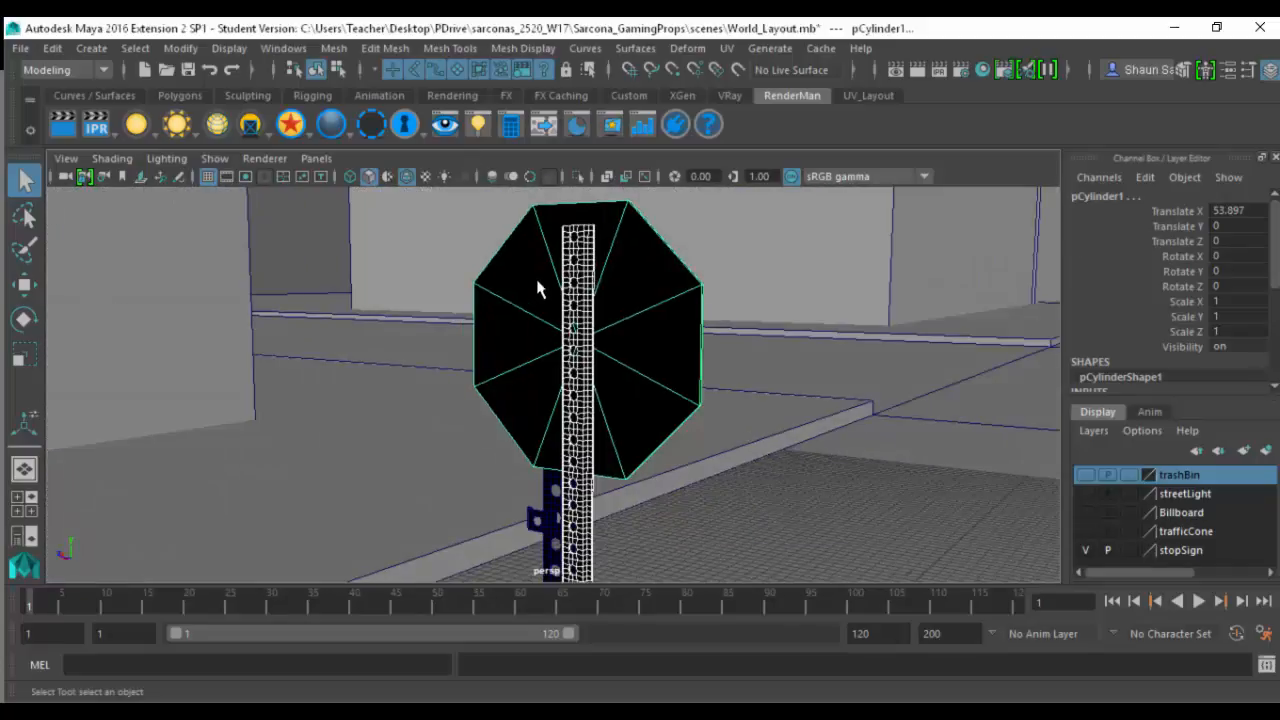
pyautogui.keyDown('alt'); pyautogui.moveTo(537, 289); pyautogui.dragTo(494, 454); pyautogui.keyUp('alt')
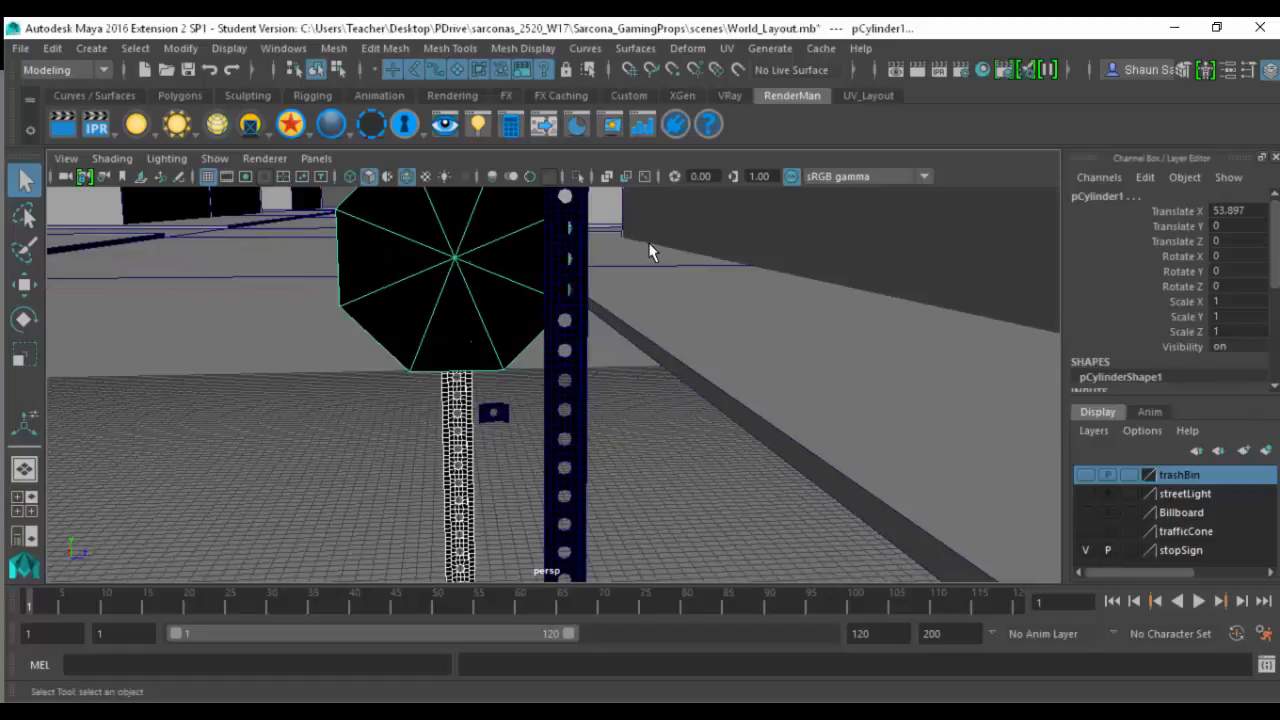
pyautogui.press('6')
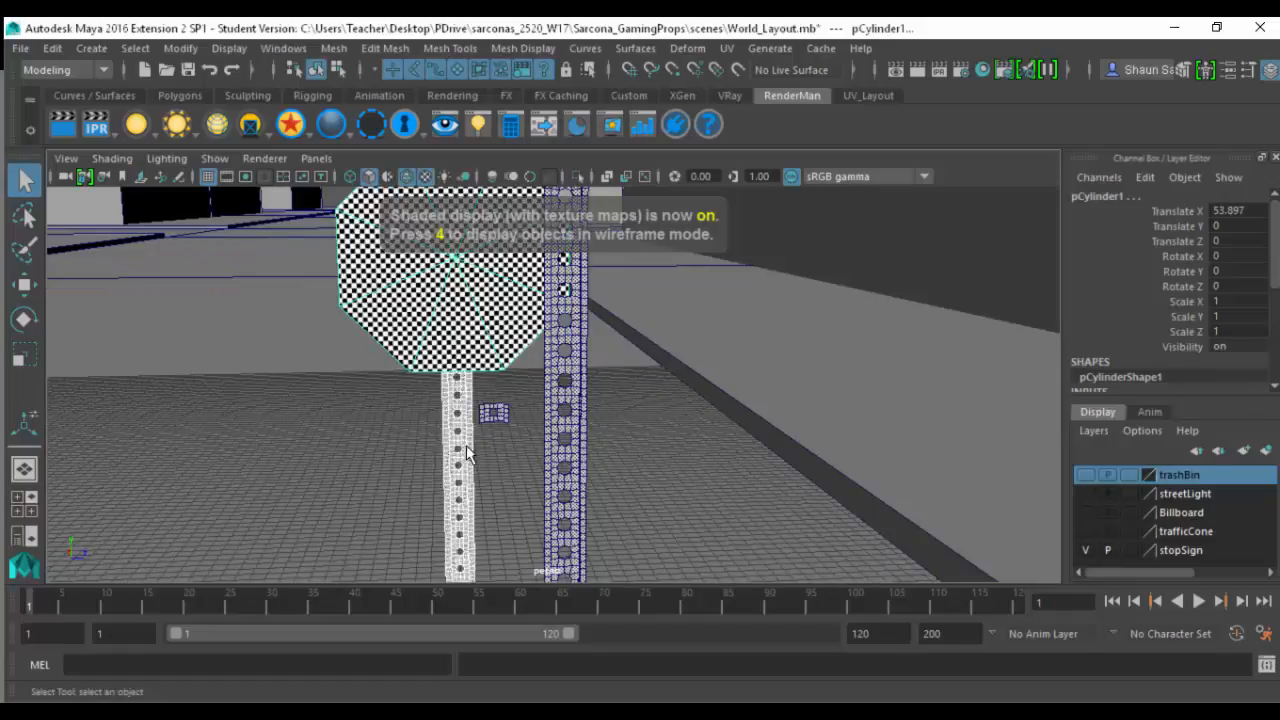
pyautogui.moveTo(412, 374)
pyautogui.keyDown('alt'); pyautogui.mouseDown()
pyautogui.moveTo(470, 392)
pyautogui.moveTo(360, 412)
pyautogui.mouseUp(); pyautogui.keyUp('alt')
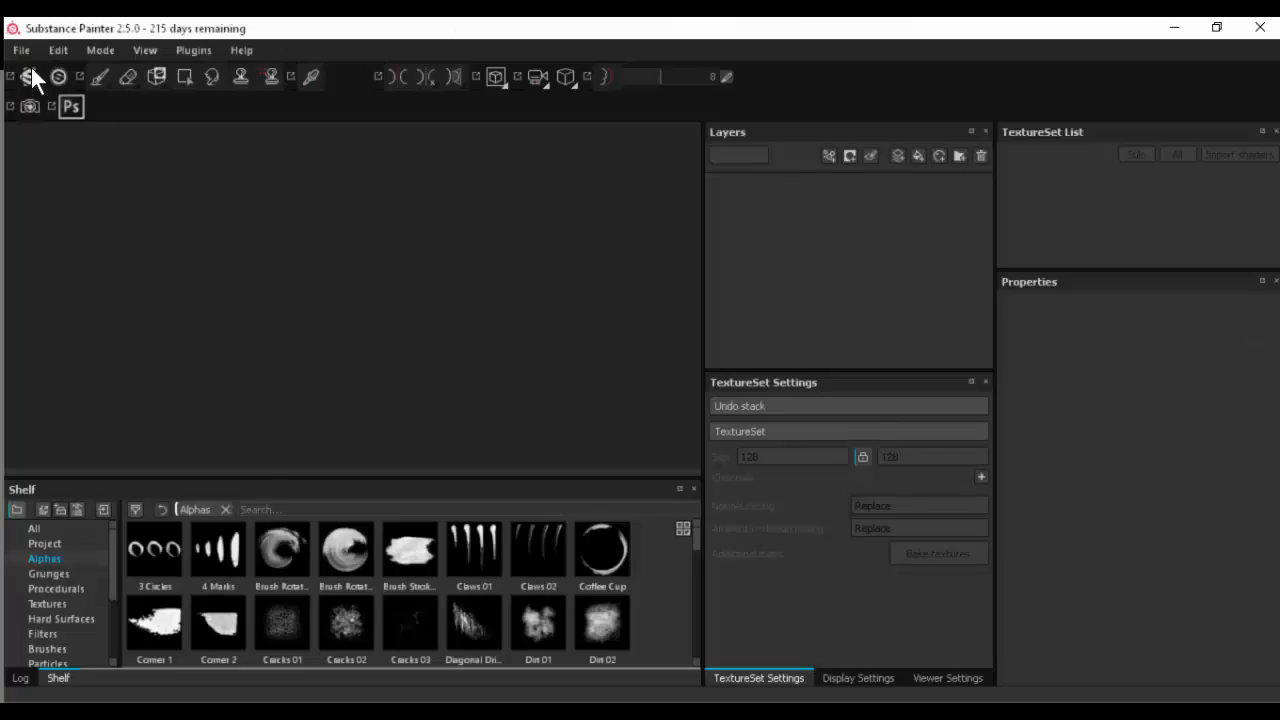
# - Switch to Substance Painter and open the recent StopSign project
pyautogui.click(29, 49)
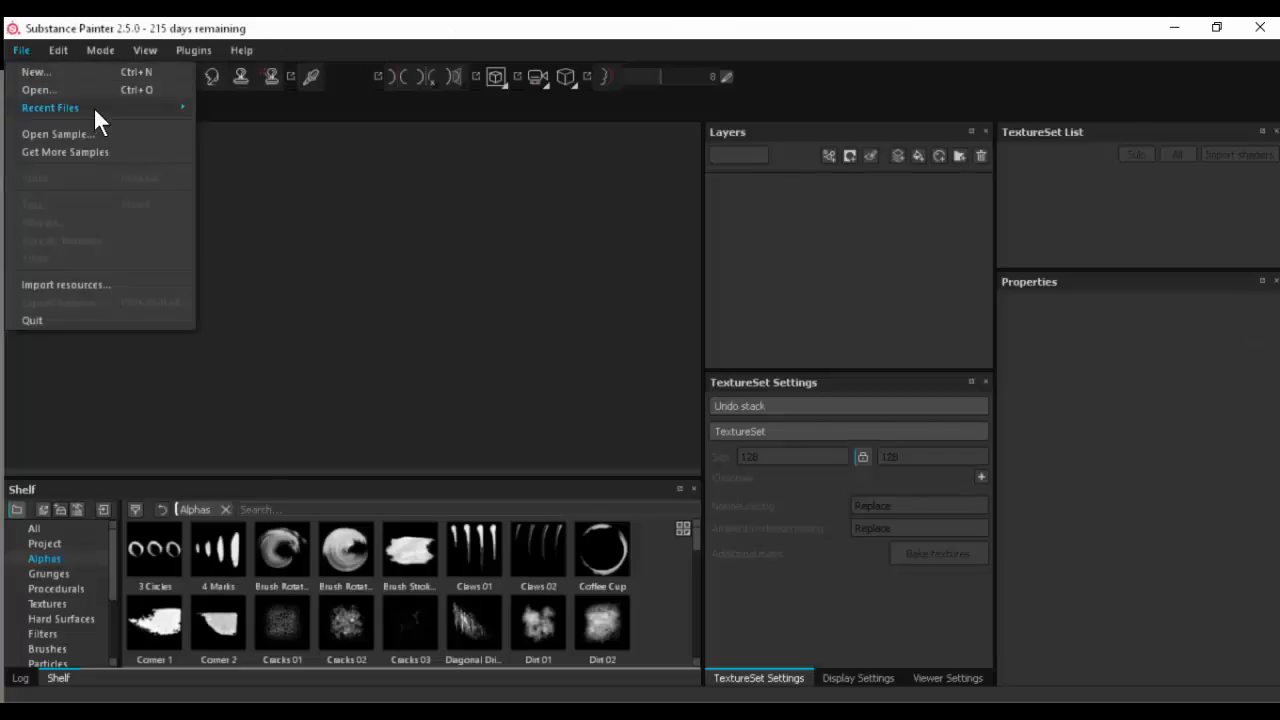
pyautogui.moveTo(93, 107)
pyautogui.click(380, 180)
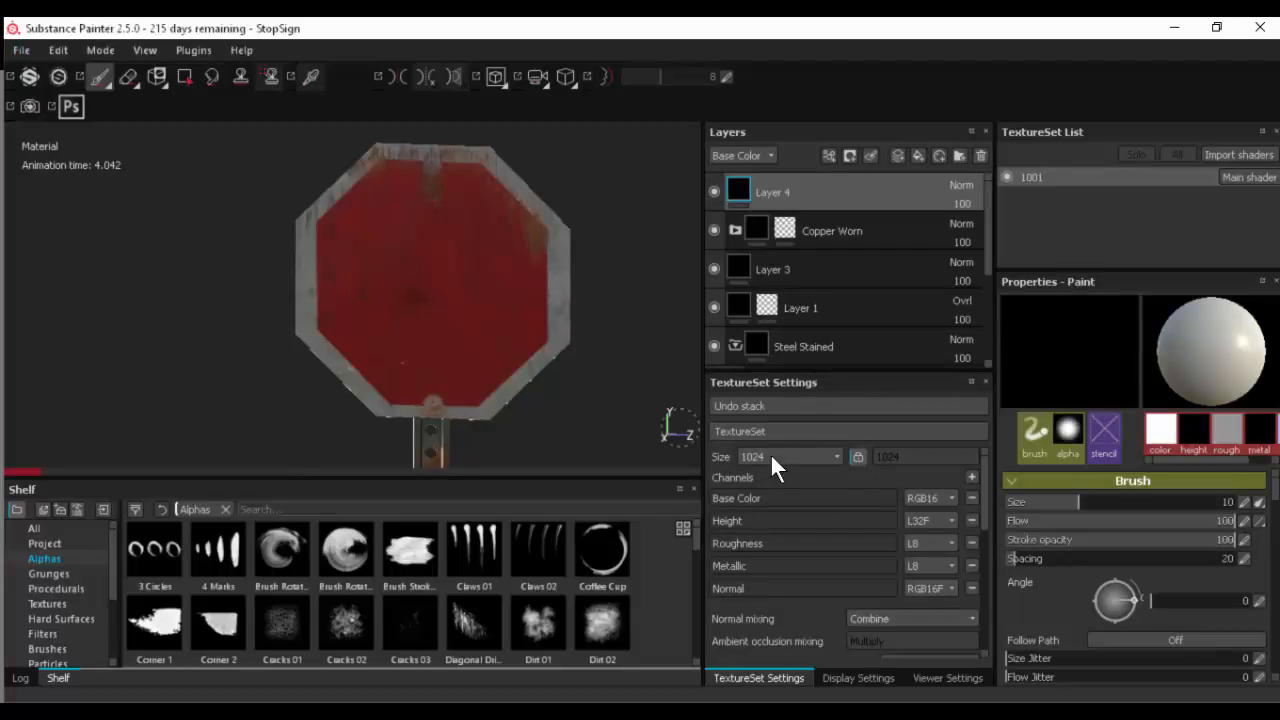
# - Examine the textured stop sign from several angles and compare it with the checkered model in Maya
pyautogui.keyDown('alt'); pyautogui.moveTo(249, 398); pyautogui.dragTo(252, 442); pyautogui.keyUp('alt')
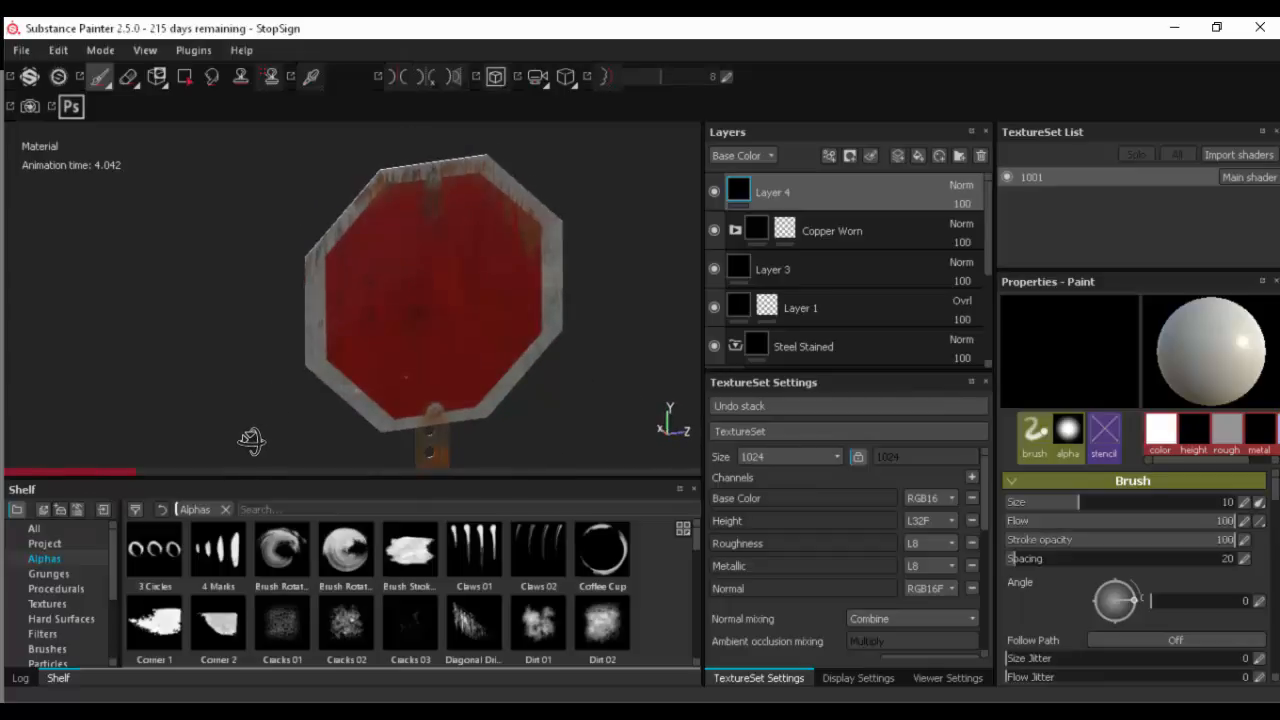
pyautogui.keyDown('alt'); pyautogui.moveTo(252, 441); pyautogui.dragTo(247, 423, button='middle'); pyautogui.keyUp('alt')
pyautogui.keyDown('alt'); pyautogui.moveTo(247, 423); pyautogui.dragTo(197, 280); pyautogui.keyUp('alt')
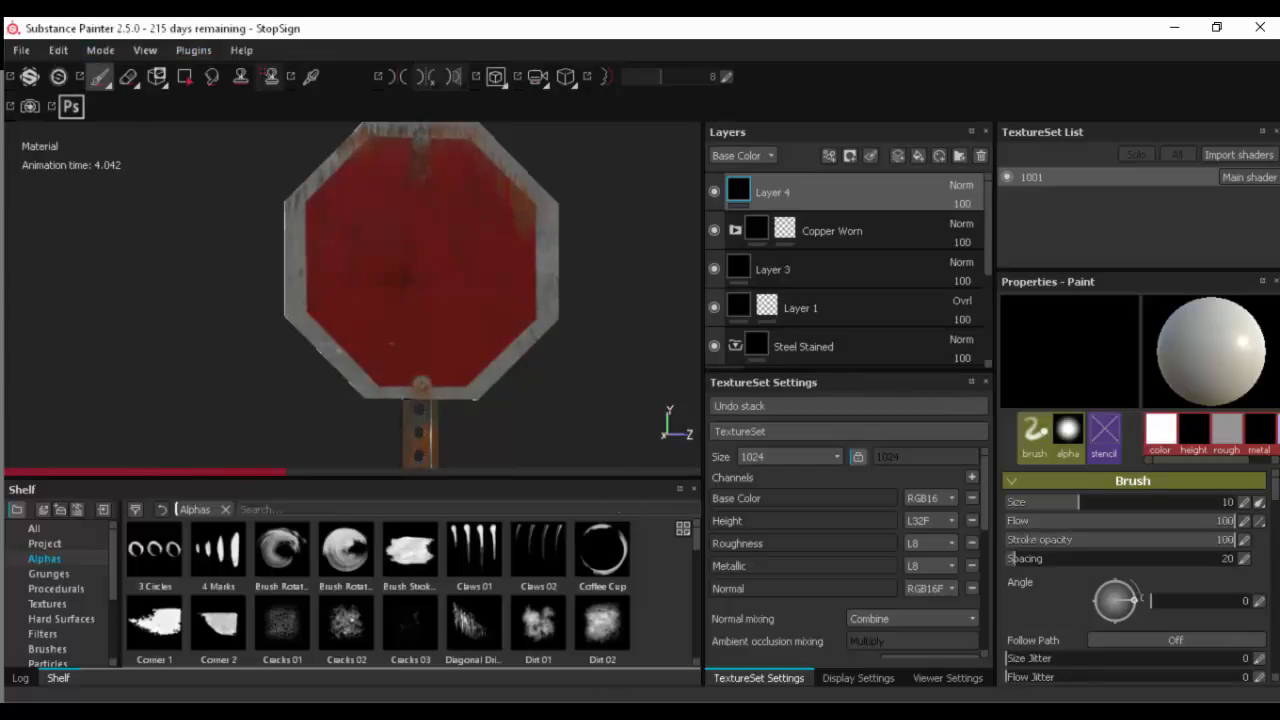
pyautogui.scroll(-4, 85, 591)
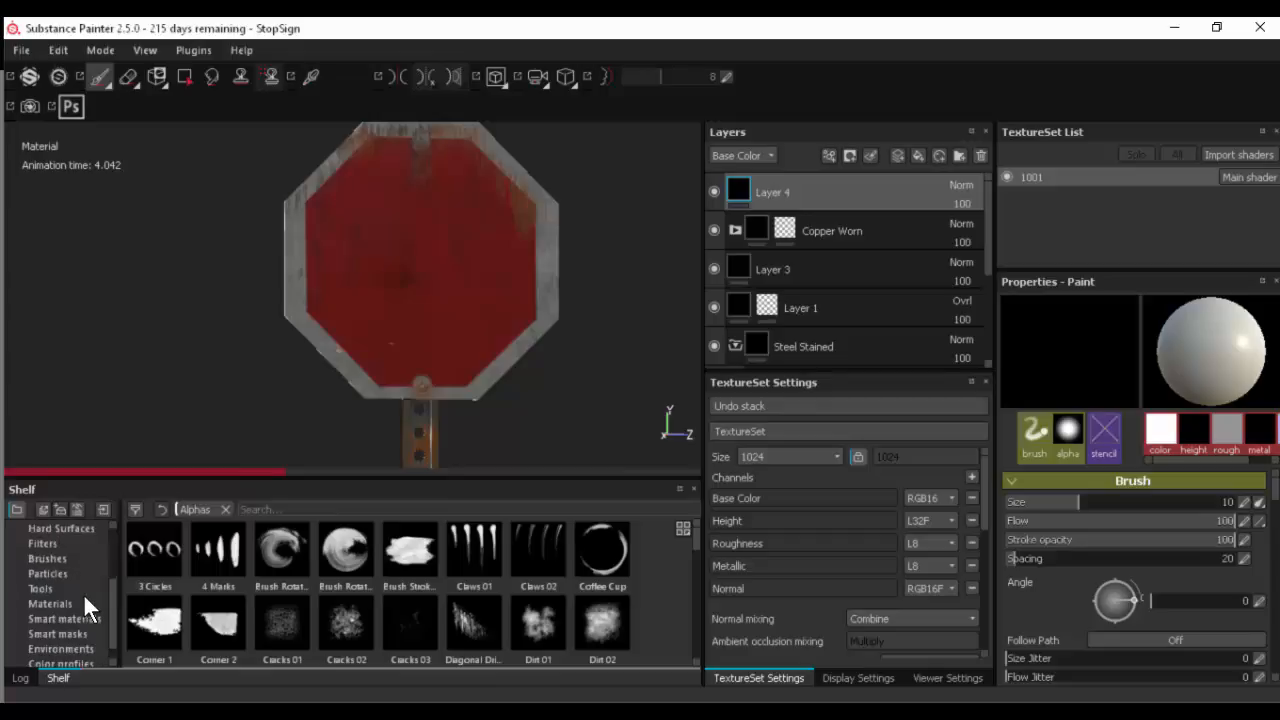
pyautogui.scroll(4, 86, 620)
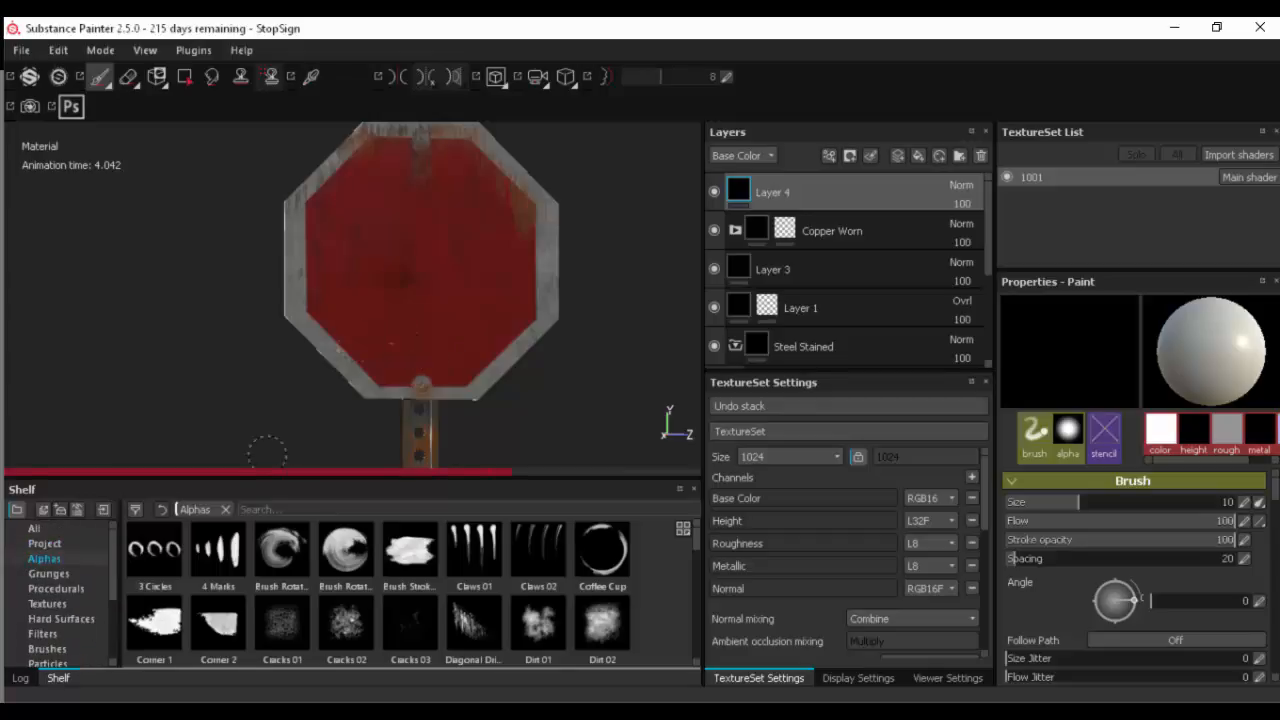
pyautogui.hotkey('alt', 'Tab')
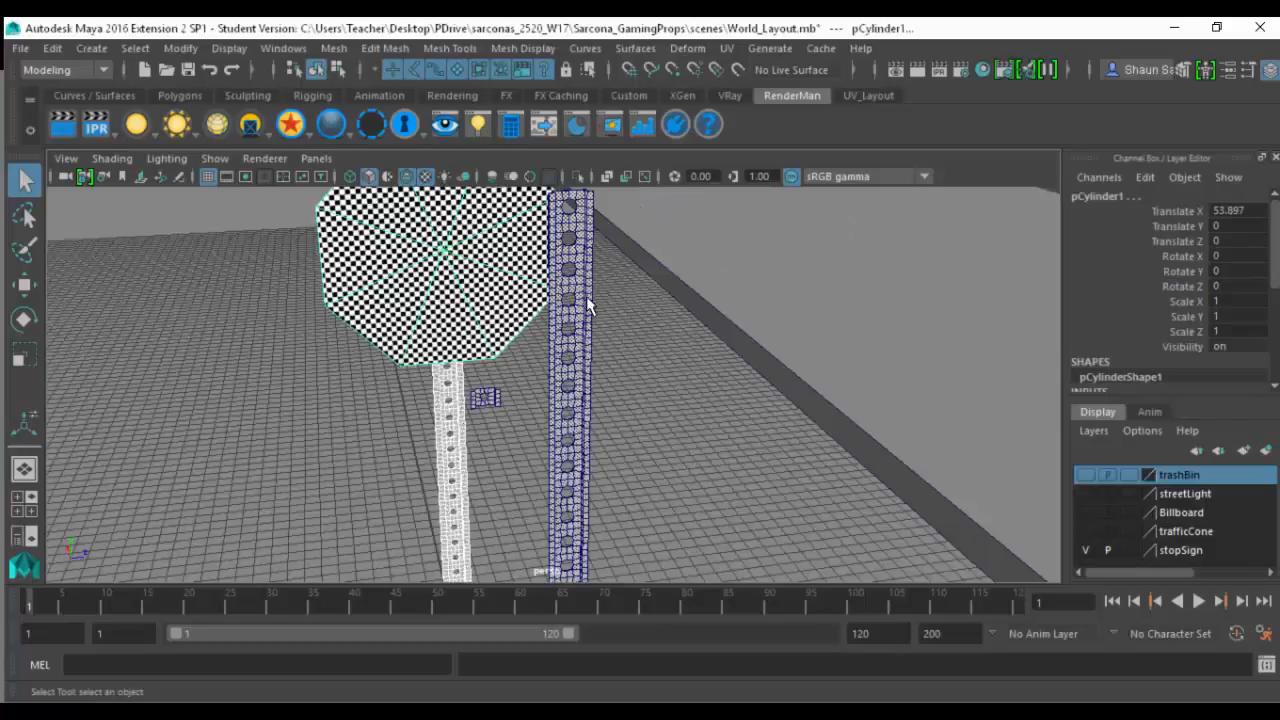
pyautogui.hotkey('alt', 'Tab')
pyautogui.click(567, 223)
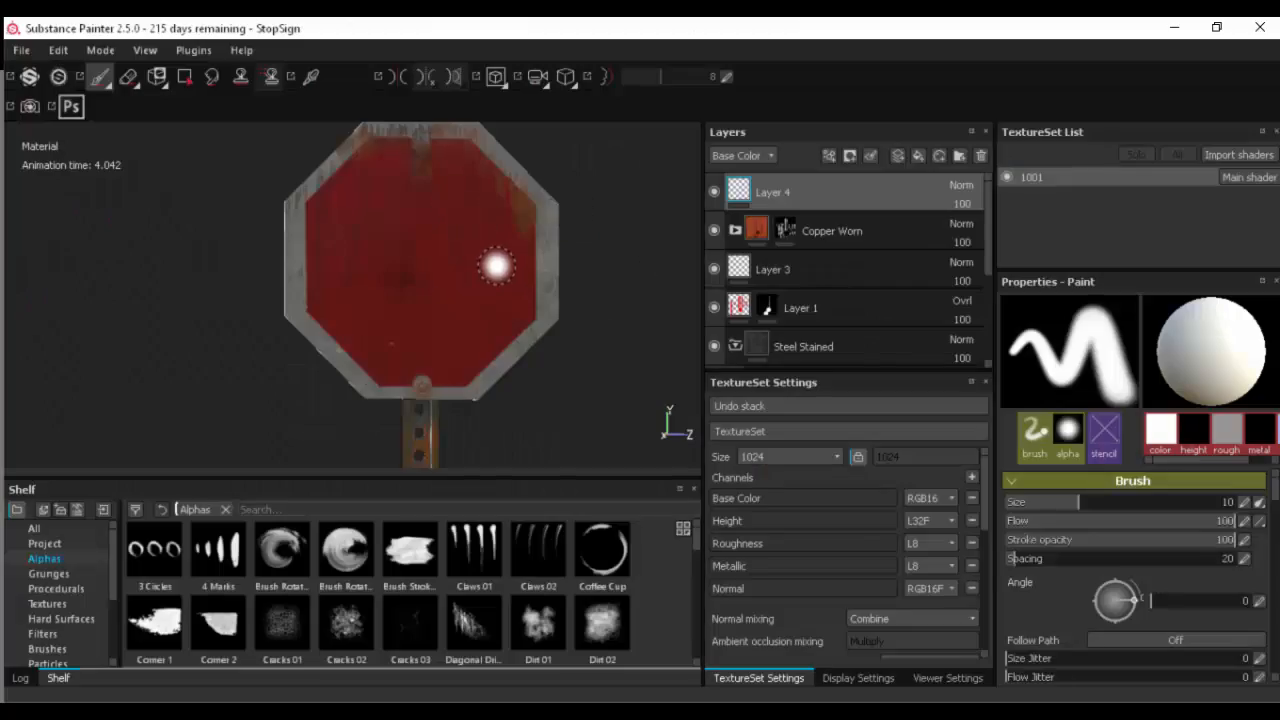
# - Examine the sign plate's shell in the 2D texture view, then return to the 3D view
pyautogui.press('F3')
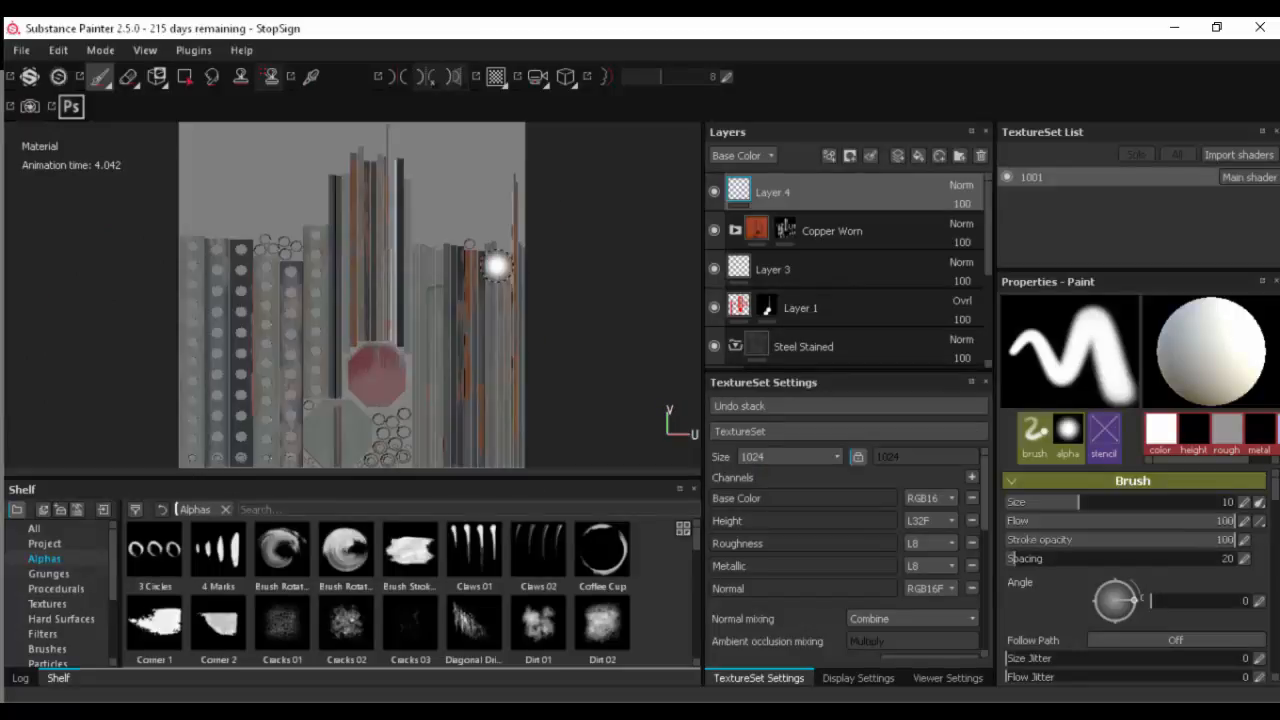
pyautogui.scroll(5, 358, 362)
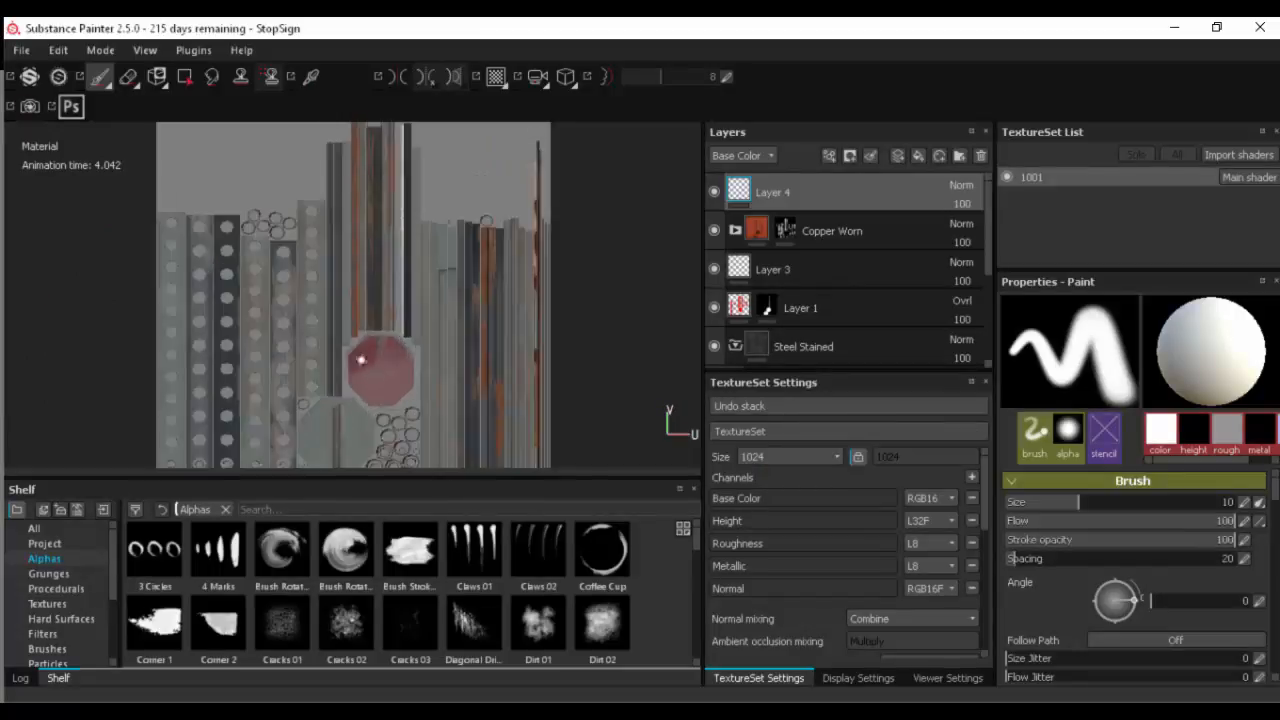
pyautogui.scroll(3, 359, 366)
pyautogui.keyDown('alt'); pyautogui.moveTo(433, 387); pyautogui.dragTo(422, 284, button='middle'); pyautogui.keyUp('alt')
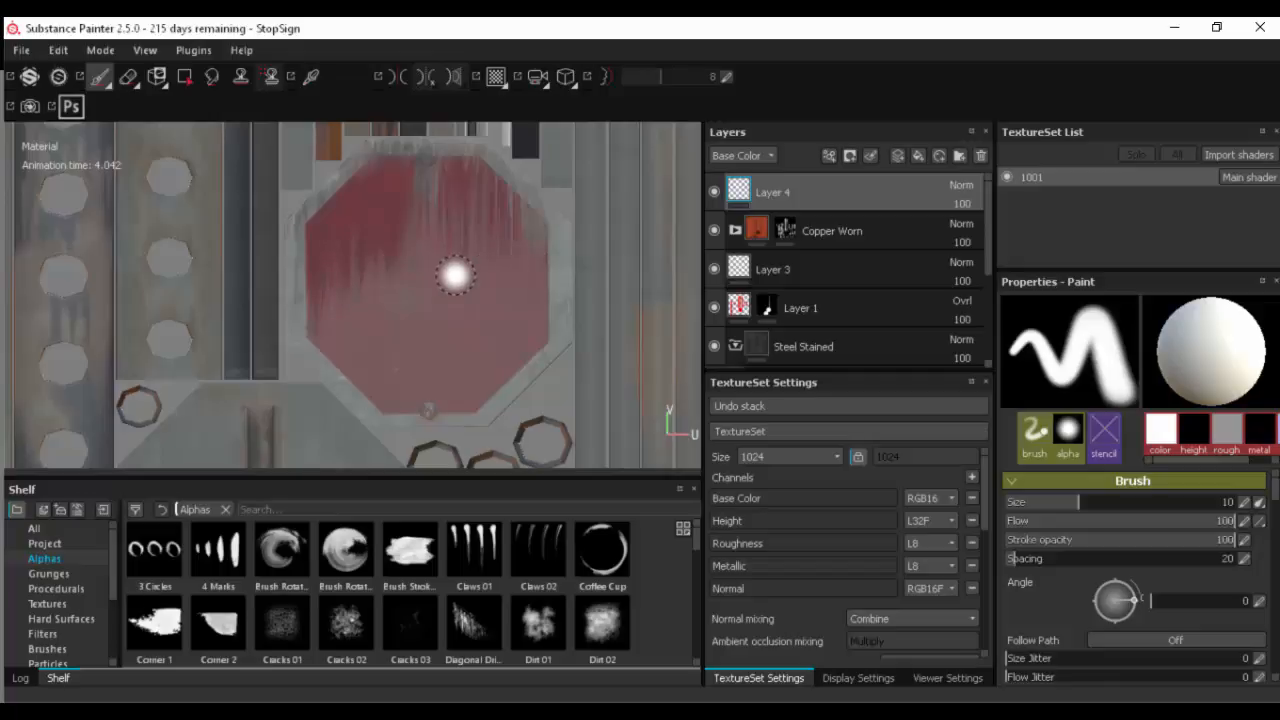
pyautogui.press('F2')
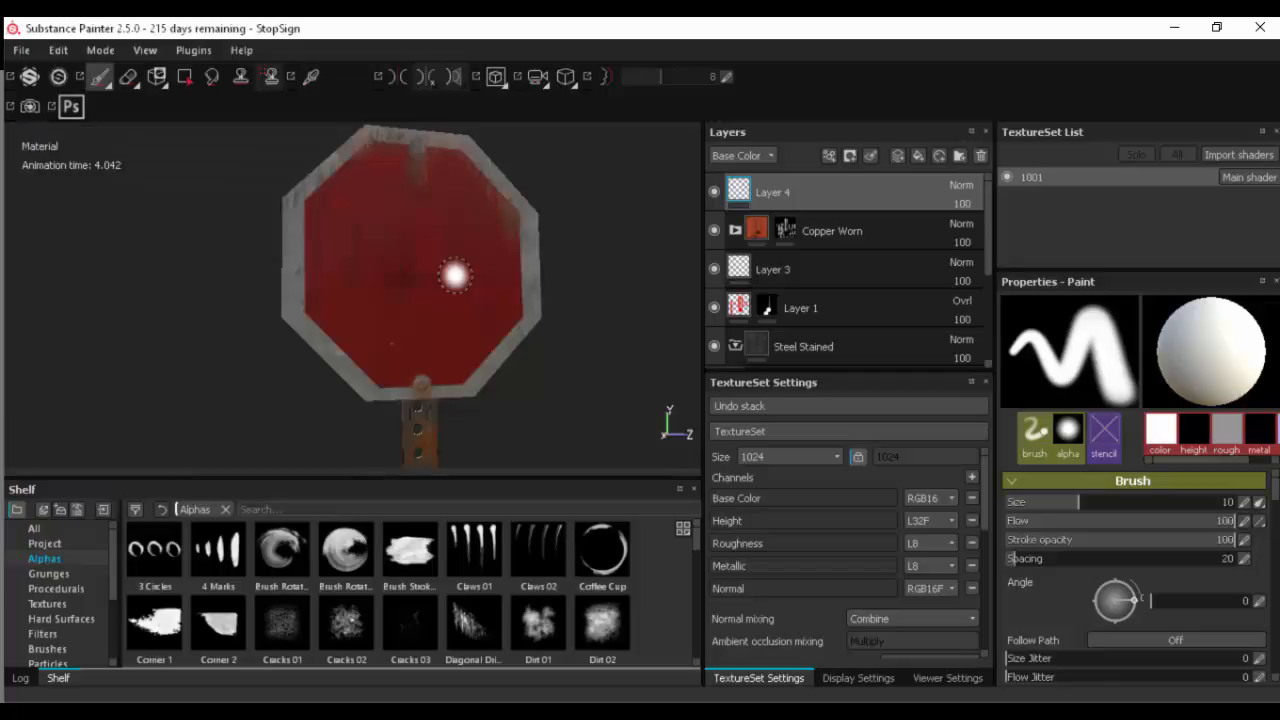
# - Examine the full sign and post in 3D and review the baked additional maps of the texture set
pyautogui.keyDown('alt'); pyautogui.moveTo(650, 320); pyautogui.dragTo(669, 338); pyautogui.keyUp('alt')
pyautogui.keyDown('alt'); pyautogui.moveTo(498, 320); pyautogui.dragTo(474, 346, button='right'); pyautogui.keyUp('alt')
pyautogui.keyDown('alt'); pyautogui.moveTo(558, 250); pyautogui.dragTo(547, 100, button='middle'); pyautogui.keyUp('alt')
pyautogui.keyDown('alt'); pyautogui.moveTo(463, 322); pyautogui.dragTo(445, 350, button='right'); pyautogui.keyUp('alt')
pyautogui.keyDown('alt'); pyautogui.moveTo(533, 368); pyautogui.dragTo(584, 390); pyautogui.keyUp('alt')
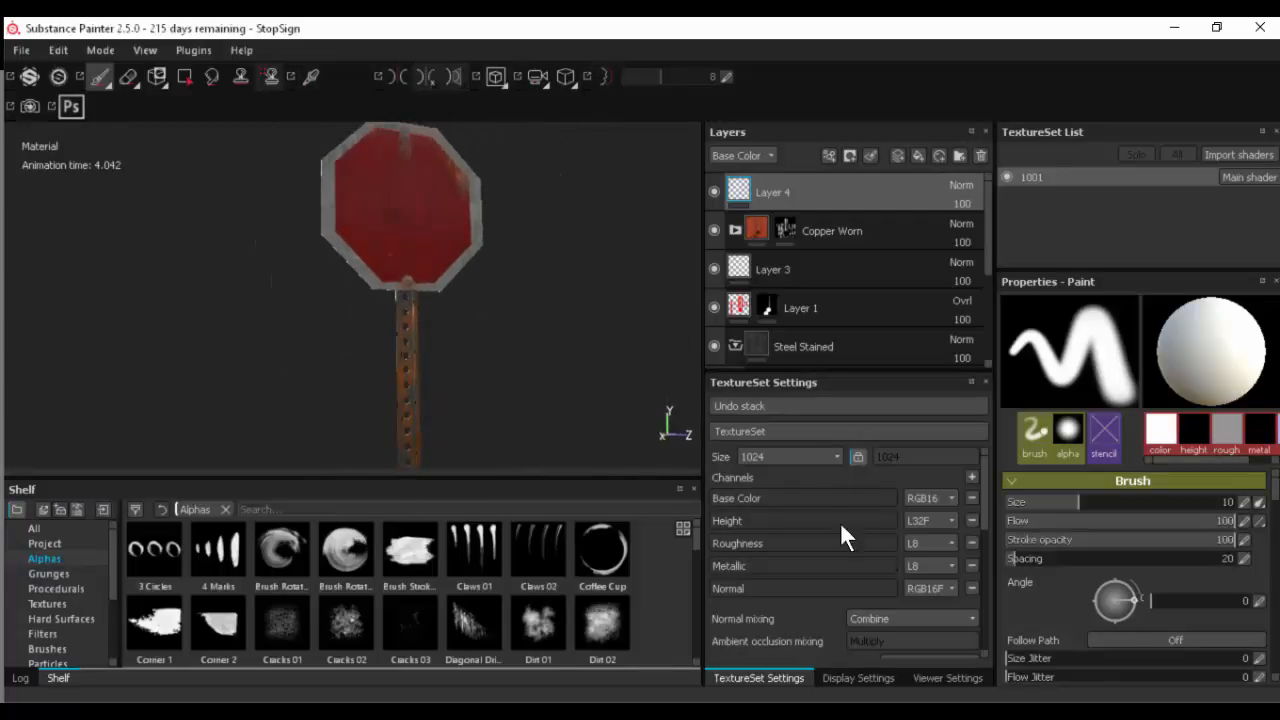
pyautogui.scroll(-5, 867, 485)
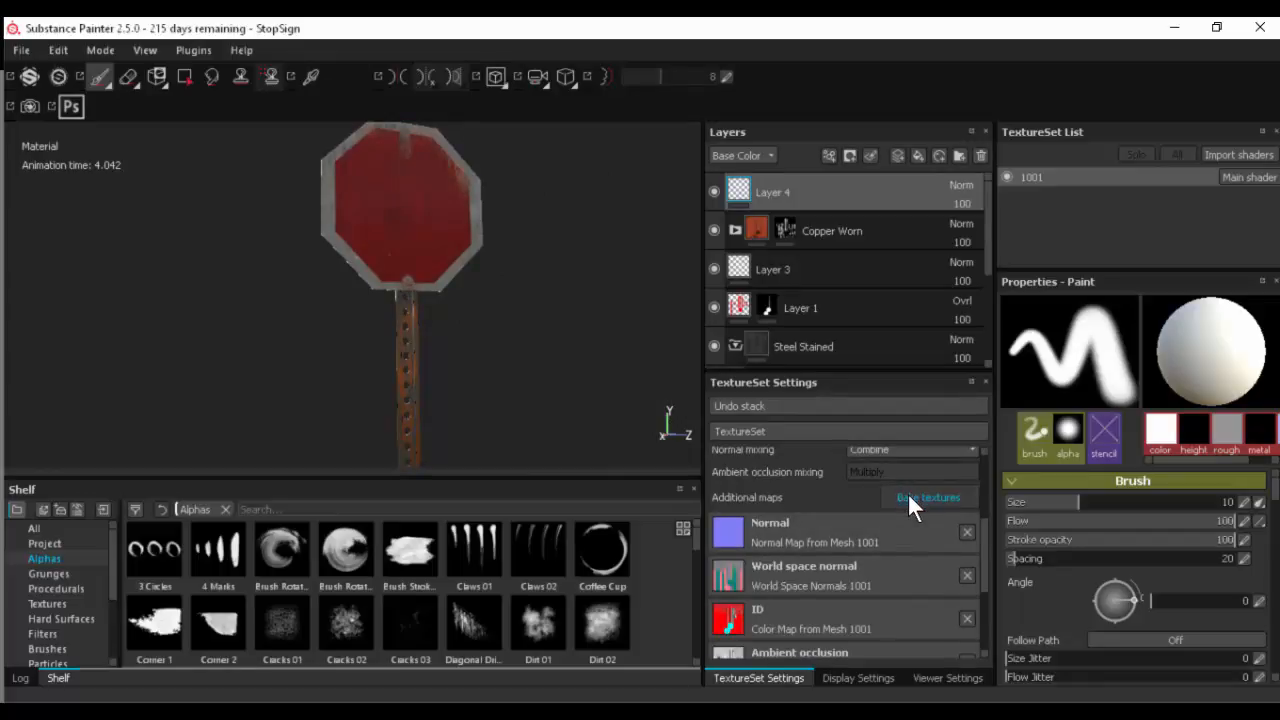
pyautogui.scroll(-3, 838, 535)
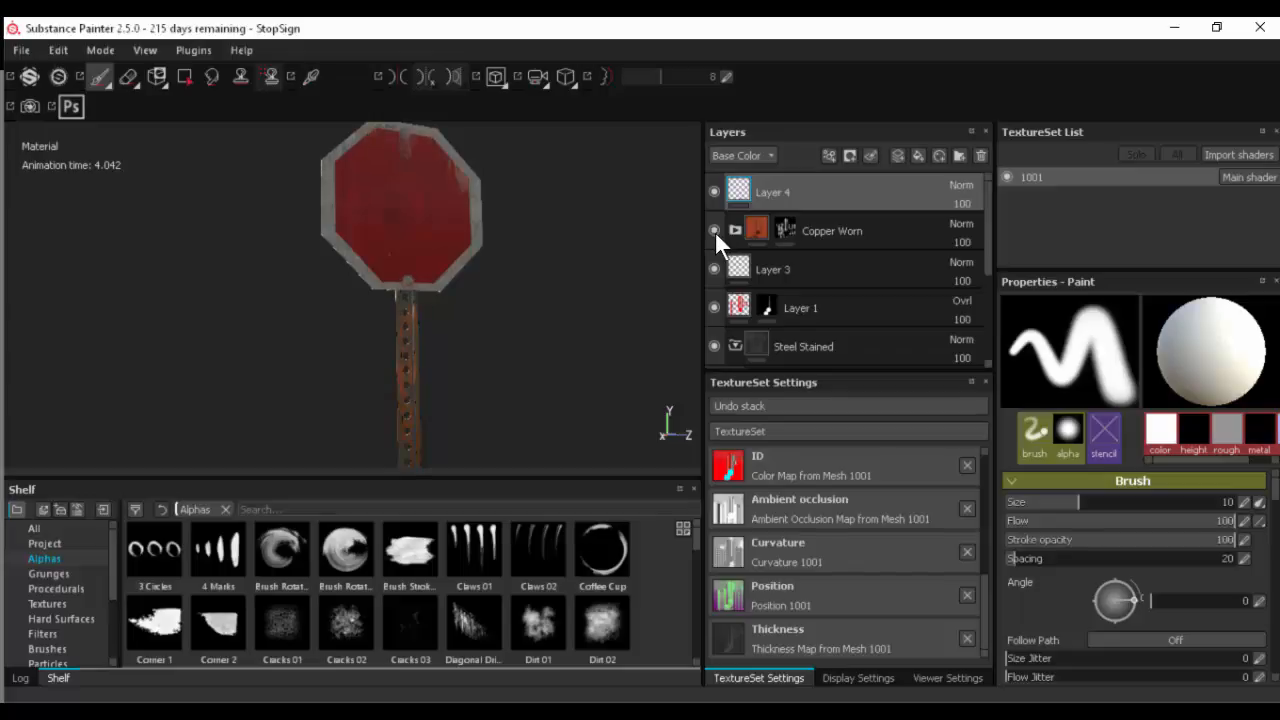
# - Inspect the Copper Worn layer and check Layer 1's contribution by toggling its visibility off and on
pyautogui.click(833, 231)
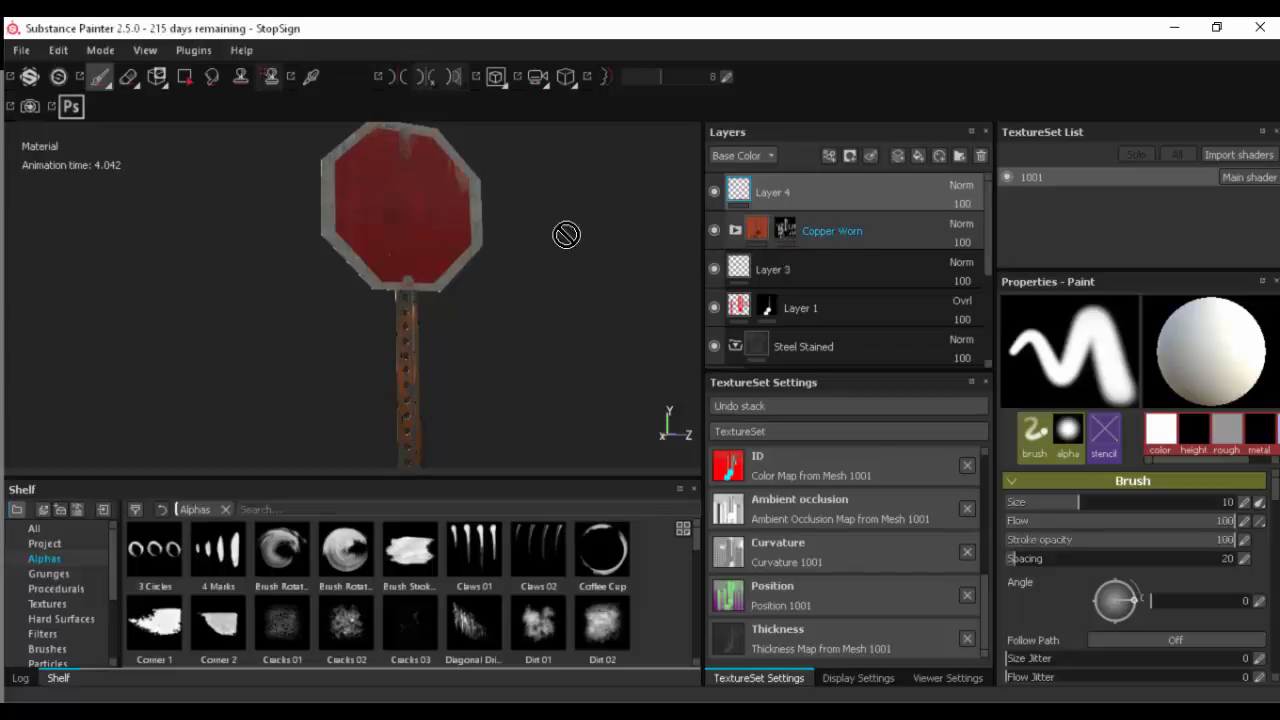
pyautogui.keyDown('alt'); pyautogui.moveTo(454, 269); pyautogui.dragTo(465, 252); pyautogui.keyUp('alt')
pyautogui.keyDown('alt'); pyautogui.moveTo(465, 252); pyautogui.dragTo(433, 355, button='middle'); pyautogui.keyUp('alt')
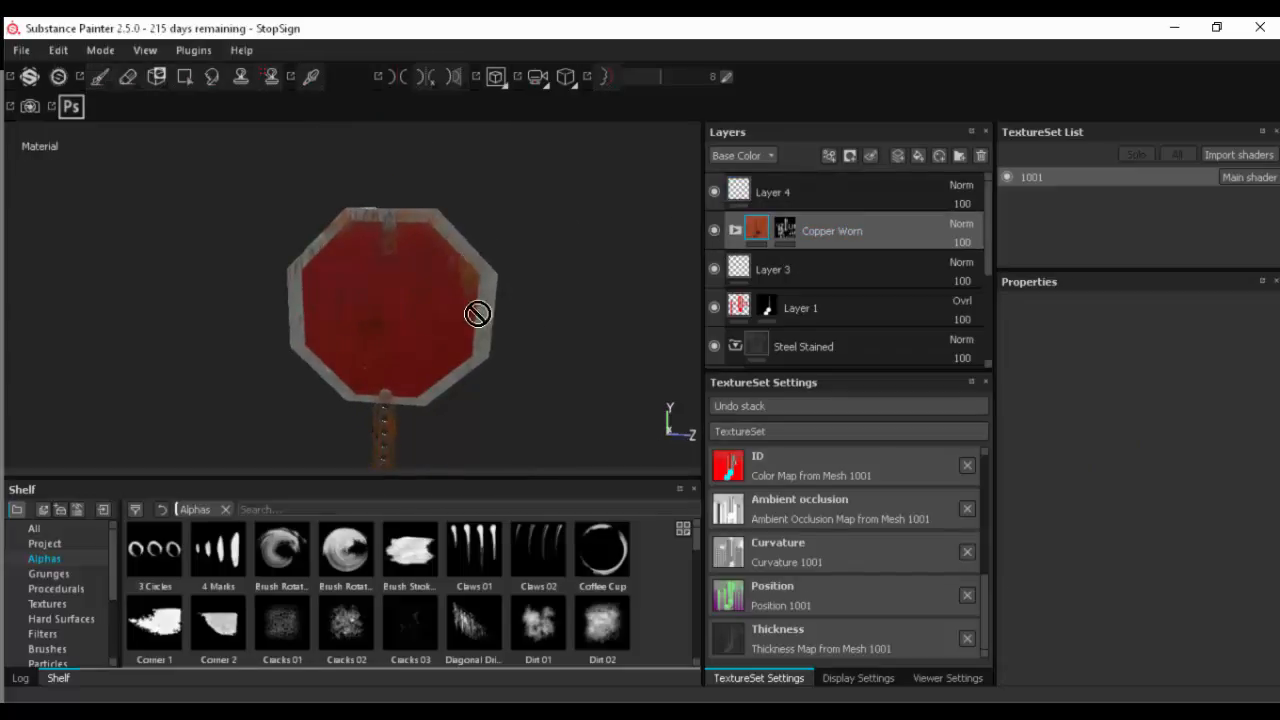
pyautogui.click(739, 309)
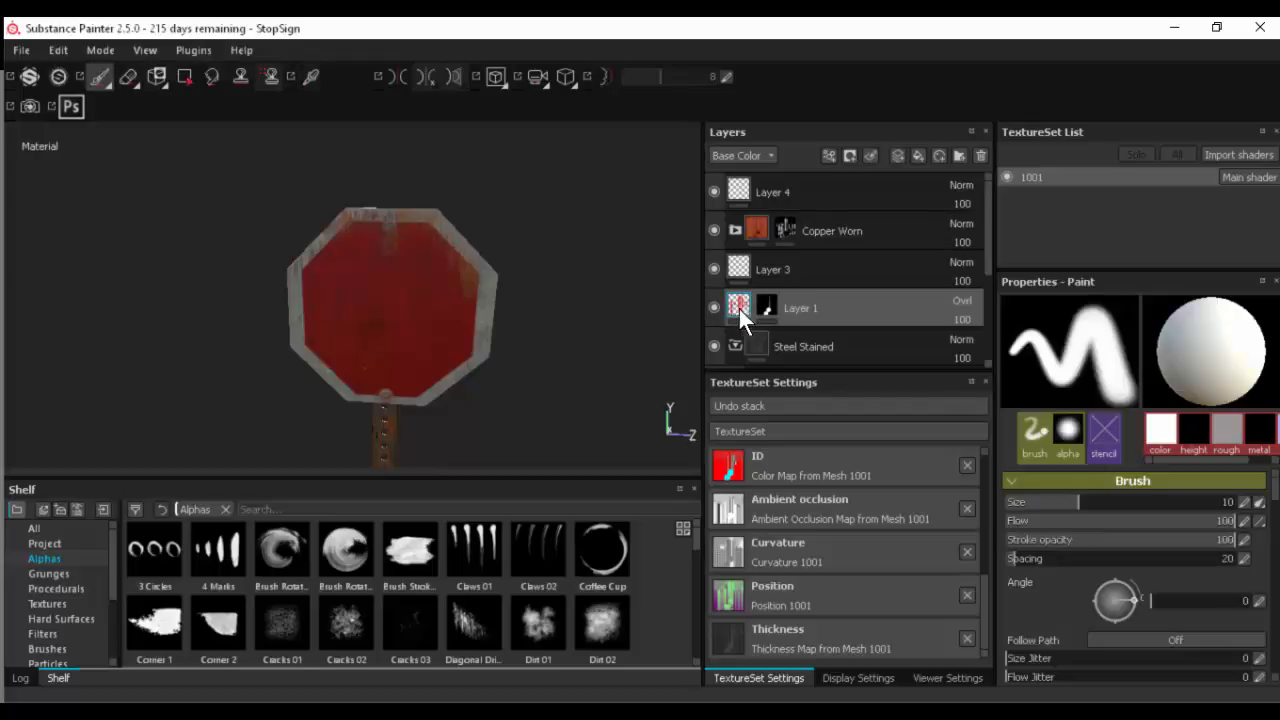
pyautogui.click(714, 306)
pyautogui.click(714, 305)
# - Hide Layer 3 and Layer 1 and add a new paint layer directly above Layer 3
pyautogui.click(789, 267)
pyautogui.keyDown('alt'); pyautogui.moveTo(500, 391); pyautogui.dragTo(509, 377); pyautogui.keyUp('alt')
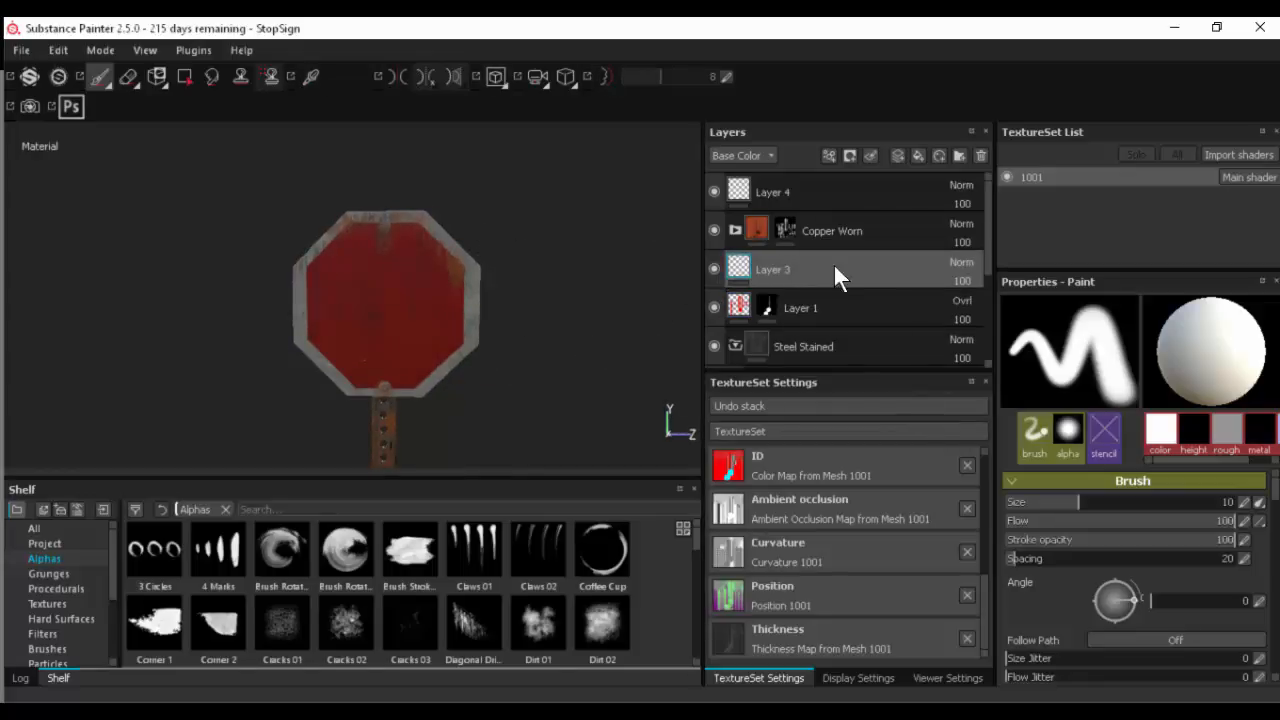
pyautogui.click(714, 307)
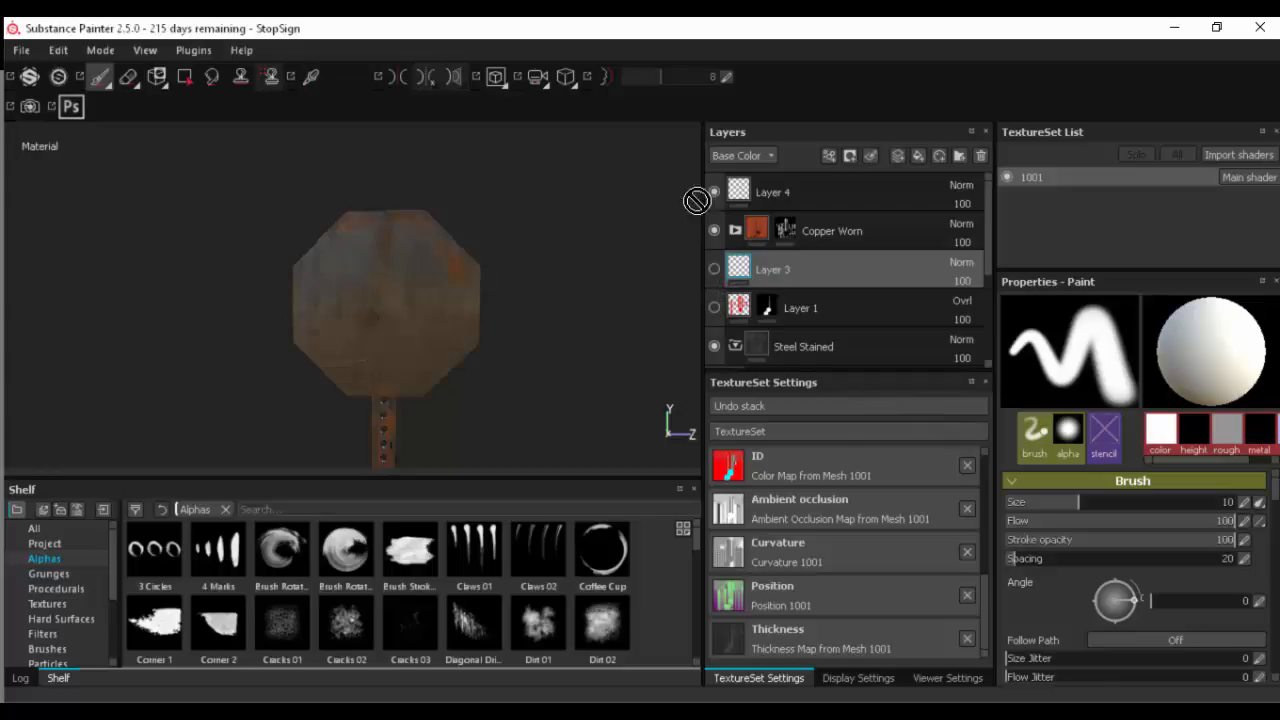
pyautogui.click(897, 156)
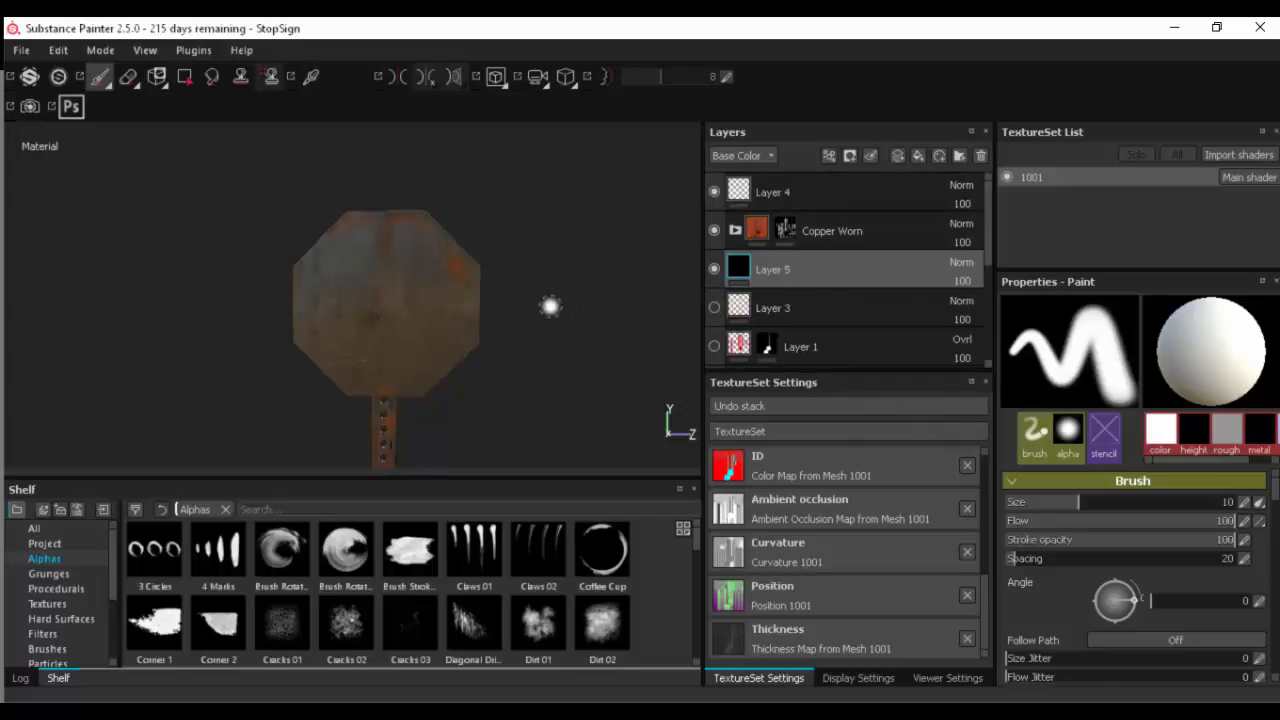
# - Browse the brush presets and choose the Default Hard brush for painting on Layer 5
pyautogui.keyDown('alt'); pyautogui.keyDown('shift'); pyautogui.moveTo(550, 306); pyautogui.dragTo(595, 318); pyautogui.keyUp('shift'); pyautogui.keyUp('alt')
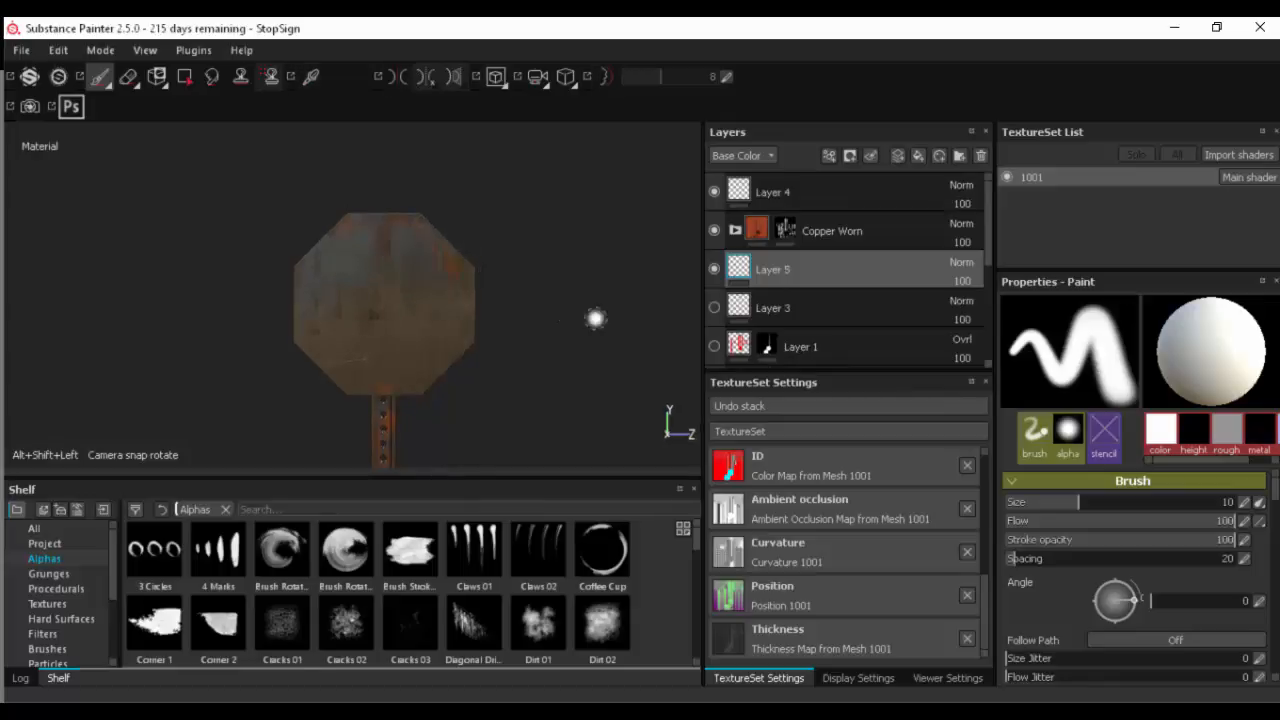
pyautogui.moveTo(537, 280)
pyautogui.keyDown('alt'); pyautogui.mouseDown(button='right')
pyautogui.moveTo(537, 267)
pyautogui.moveTo(810, 277)
pyautogui.mouseUp(button='right'); pyautogui.keyUp('alt')
pyautogui.keyDown('alt'); pyautogui.moveTo(660, 251); pyautogui.dragTo(604, 352, button='middle'); pyautogui.keyUp('alt')
pyautogui.keyDown('alt'); pyautogui.moveTo(571, 311); pyautogui.dragTo(595, 314); pyautogui.keyUp('alt')
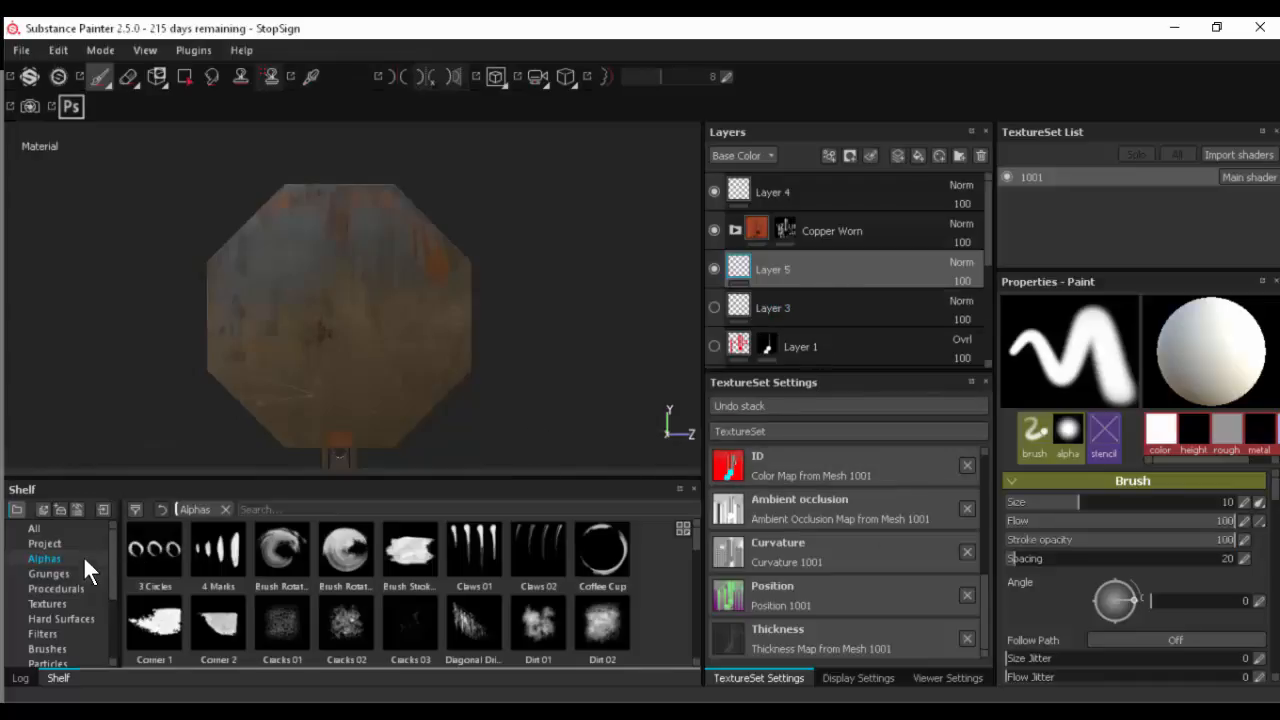
pyautogui.click(70, 648)
pyautogui.scroll(-3, 279, 571)
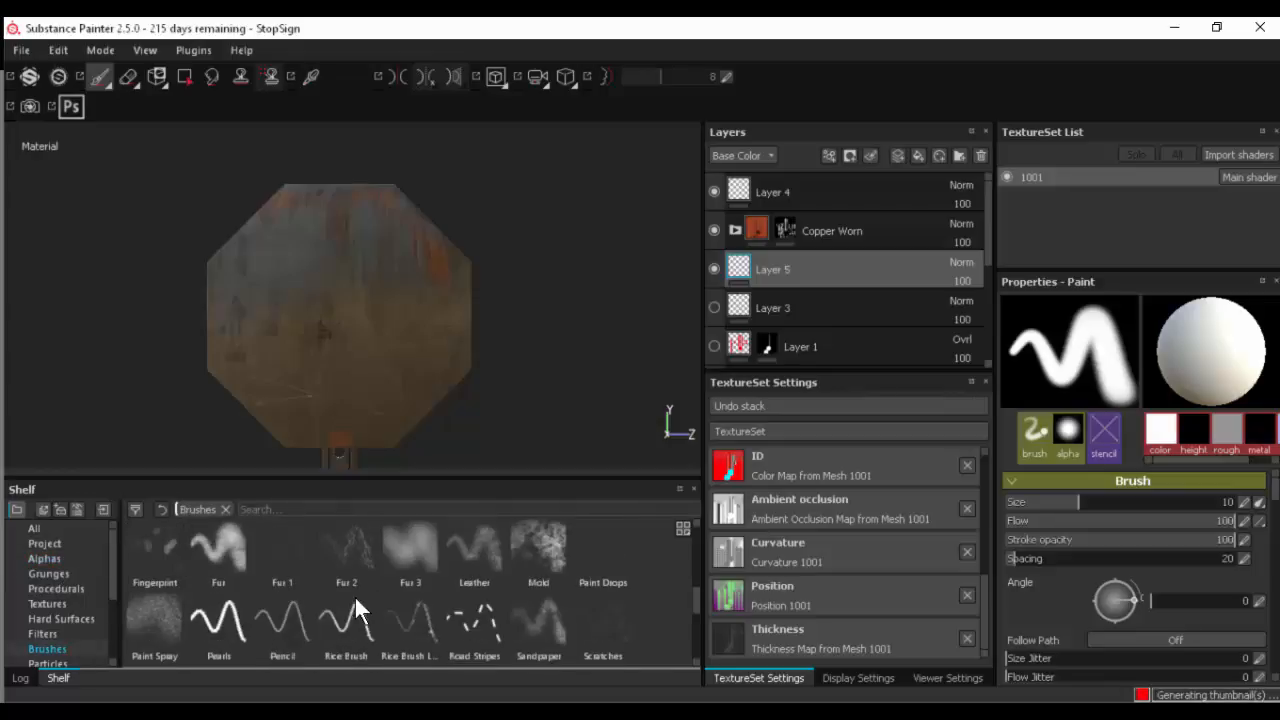
pyautogui.scroll(-3, 356, 600)
pyautogui.scroll(5, 356, 600)
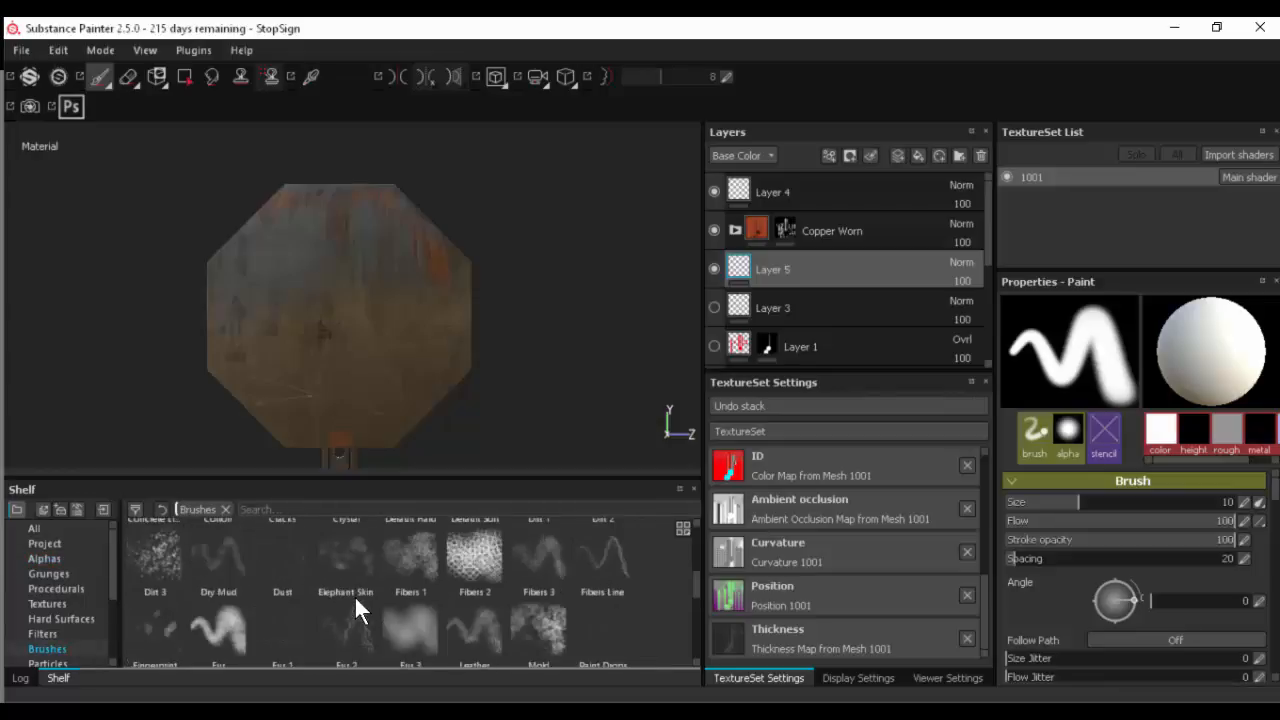
pyautogui.scroll(3, 356, 598)
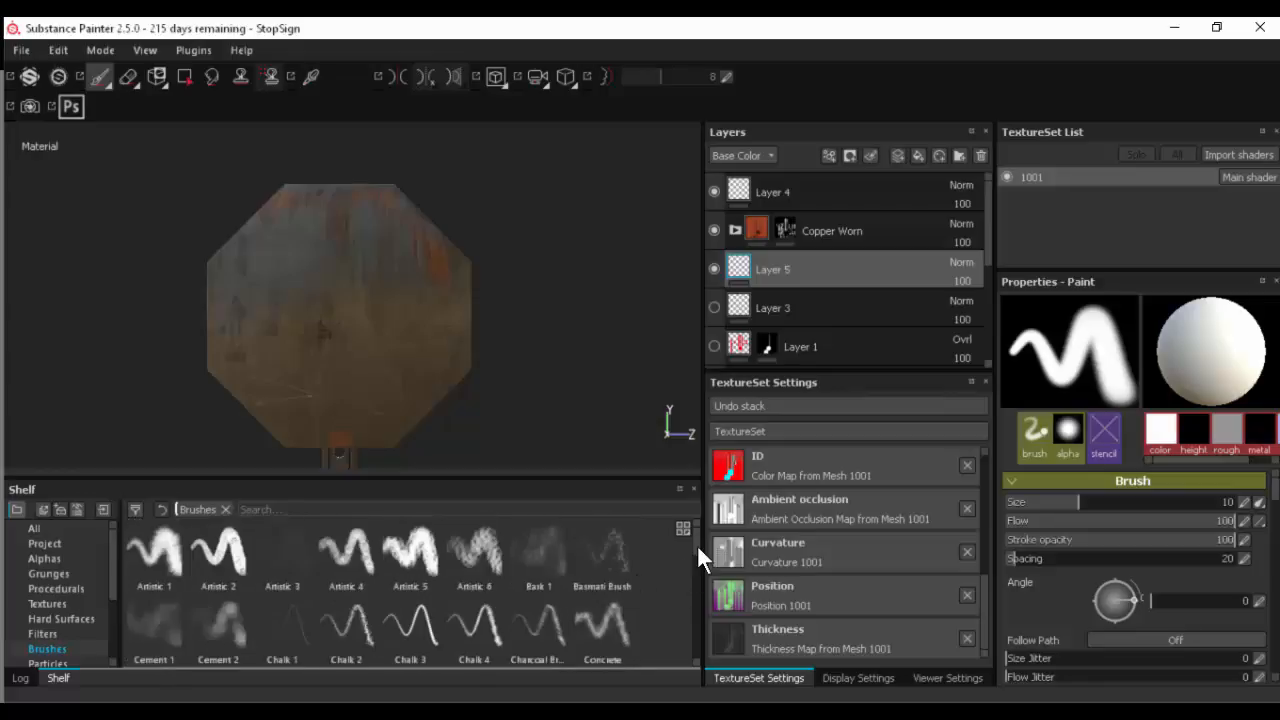
pyautogui.moveTo(697, 549); pyautogui.dragTo(697, 566)
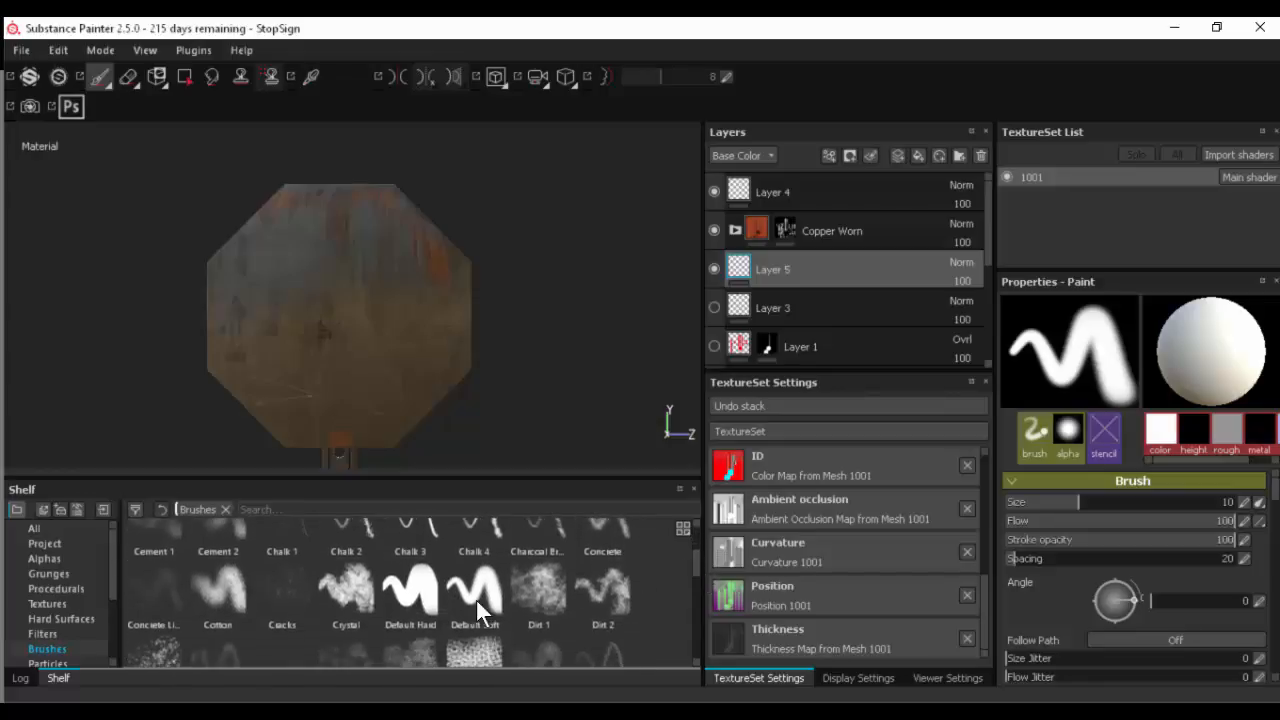
pyautogui.click(434, 583)
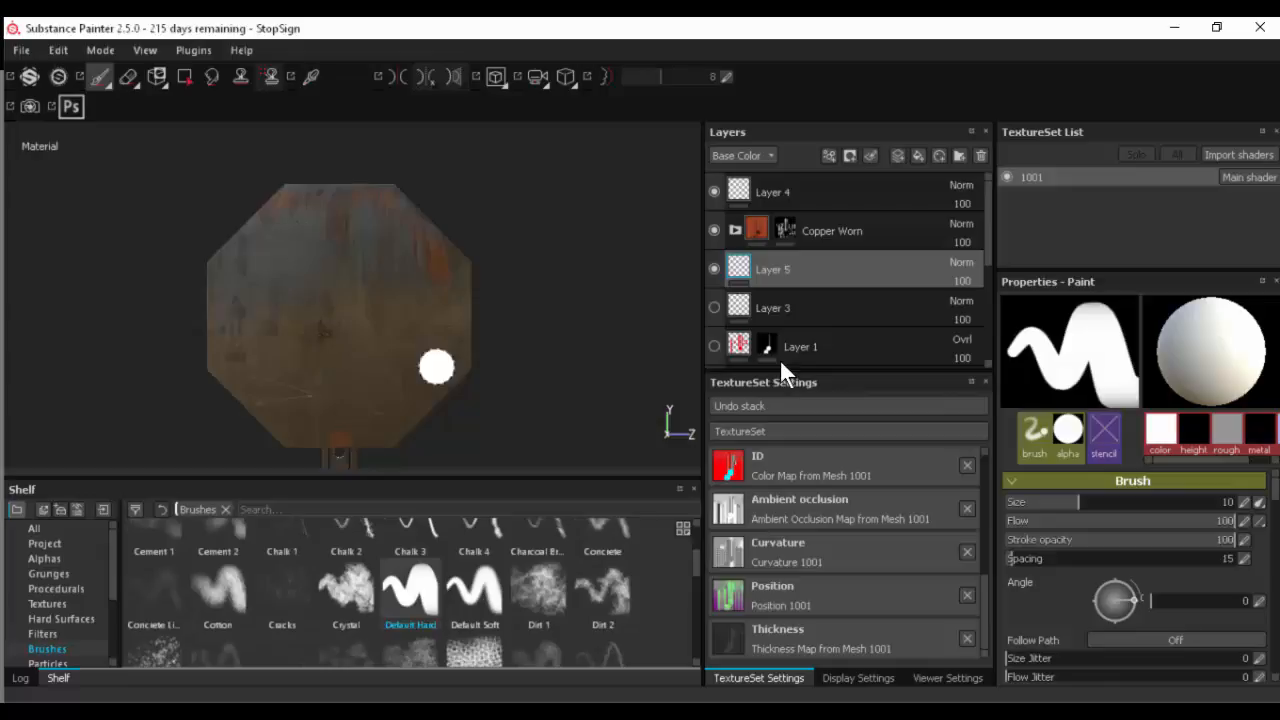
# - Set the brush material's base color to pure red, RGB 1, 0, 0
pyautogui.scroll(-5, 1032, 575)
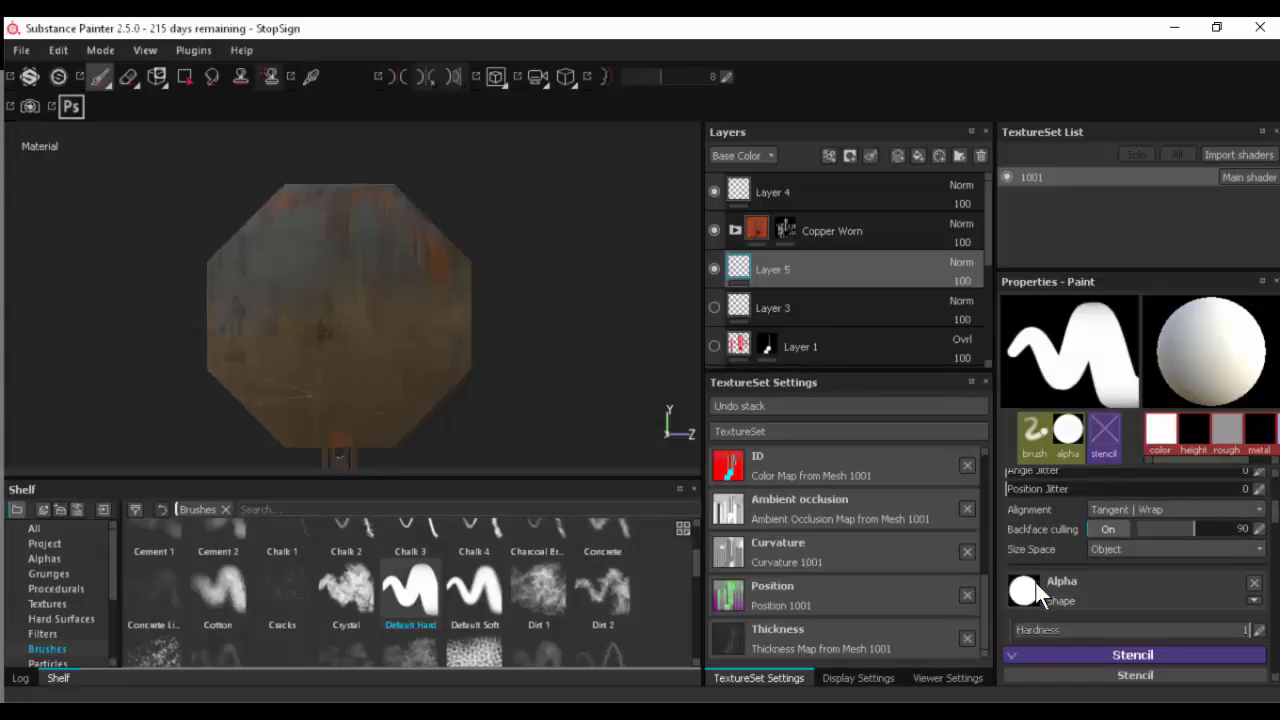
pyautogui.scroll(-2, 1036, 583)
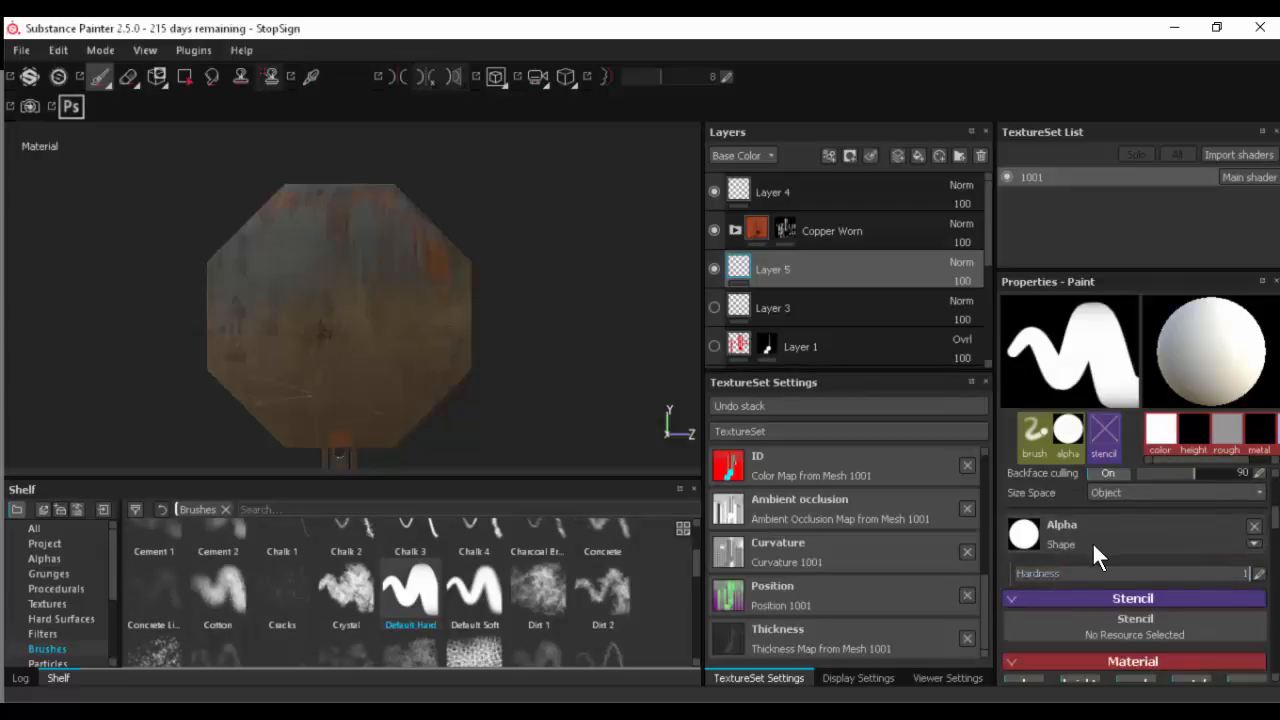
pyautogui.scroll(-2, 1092, 541)
pyautogui.scroll(8, 1090, 546)
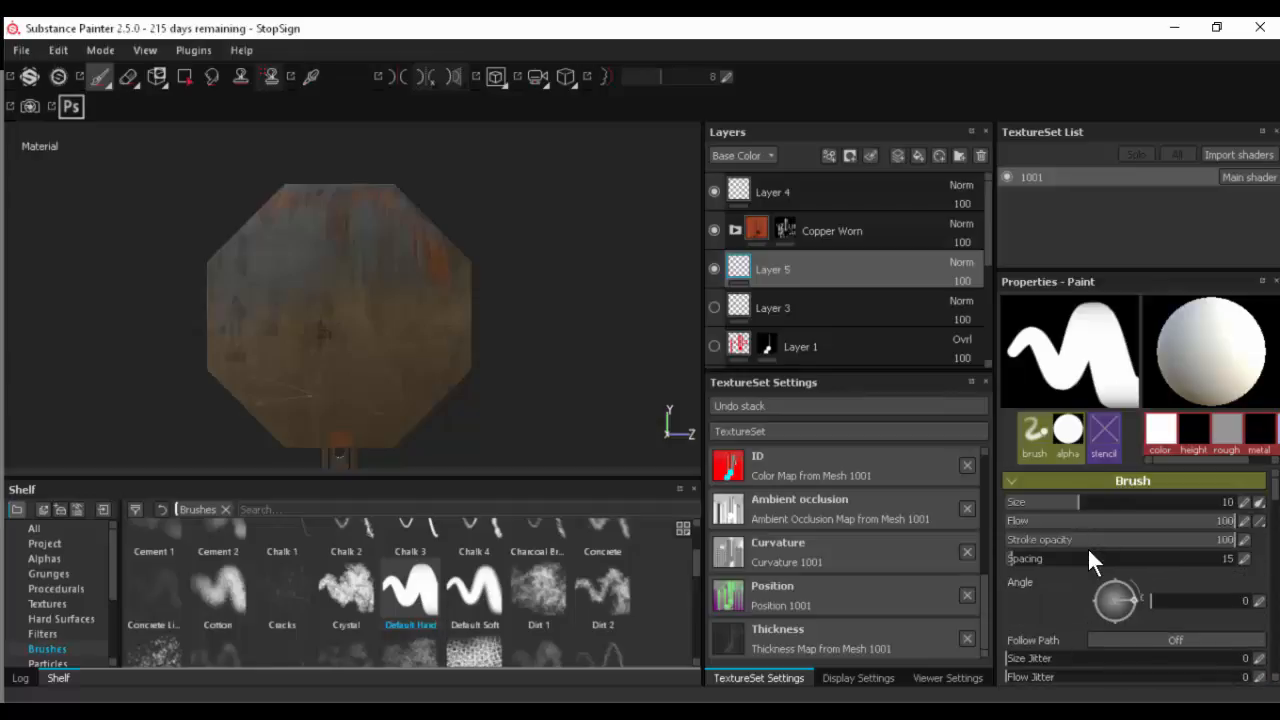
pyautogui.scroll(-10, 1089, 556)
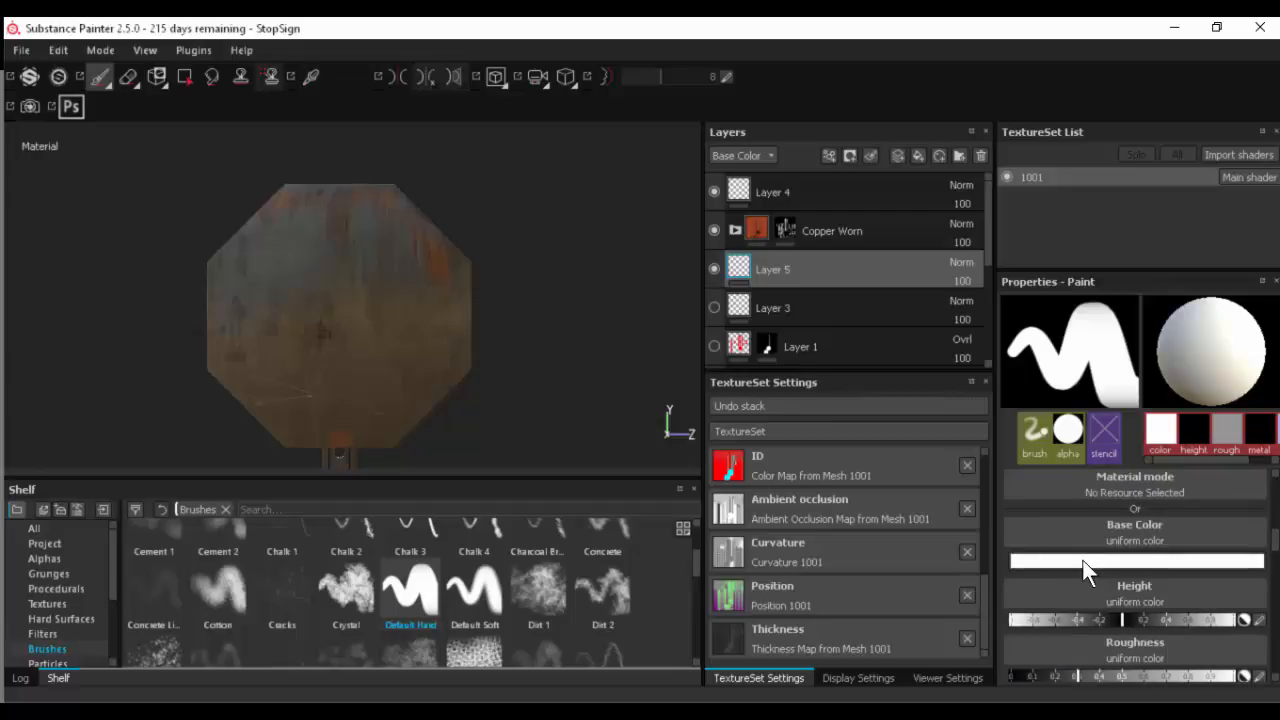
pyautogui.click(1087, 563)
pyautogui.moveTo(987, 578); pyautogui.dragTo(1066, 490)
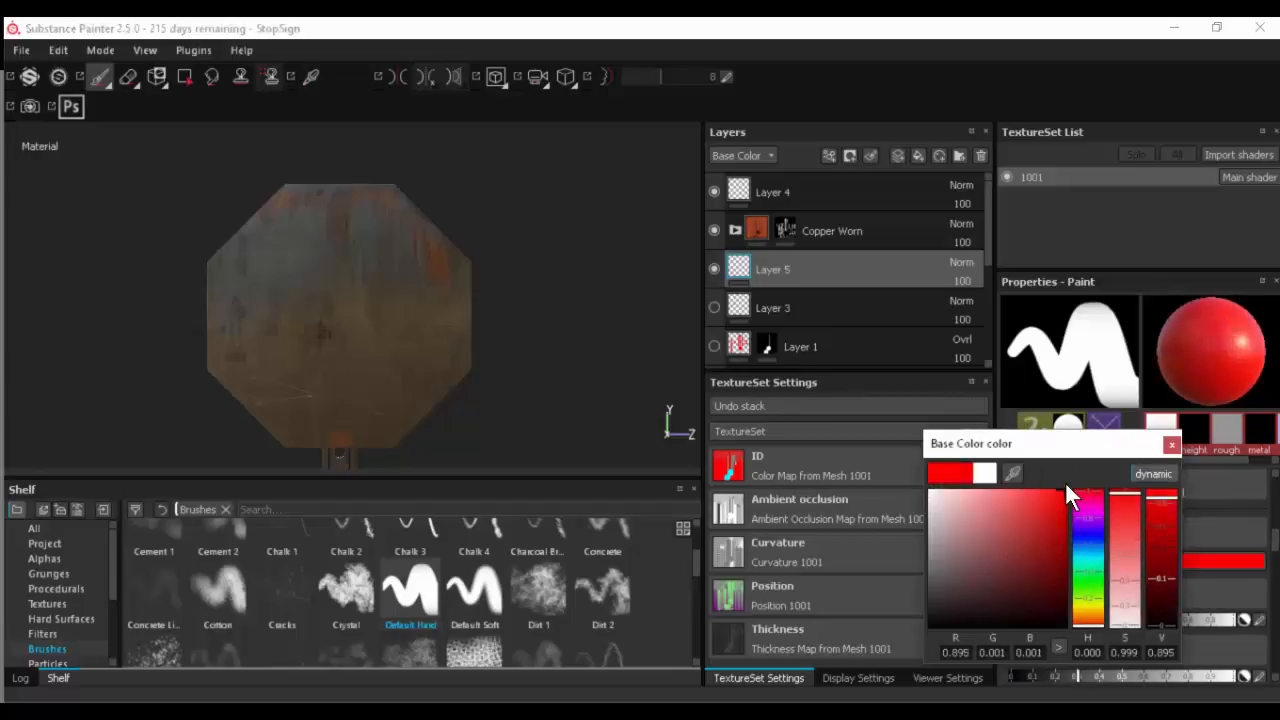
pyautogui.click(1171, 443)
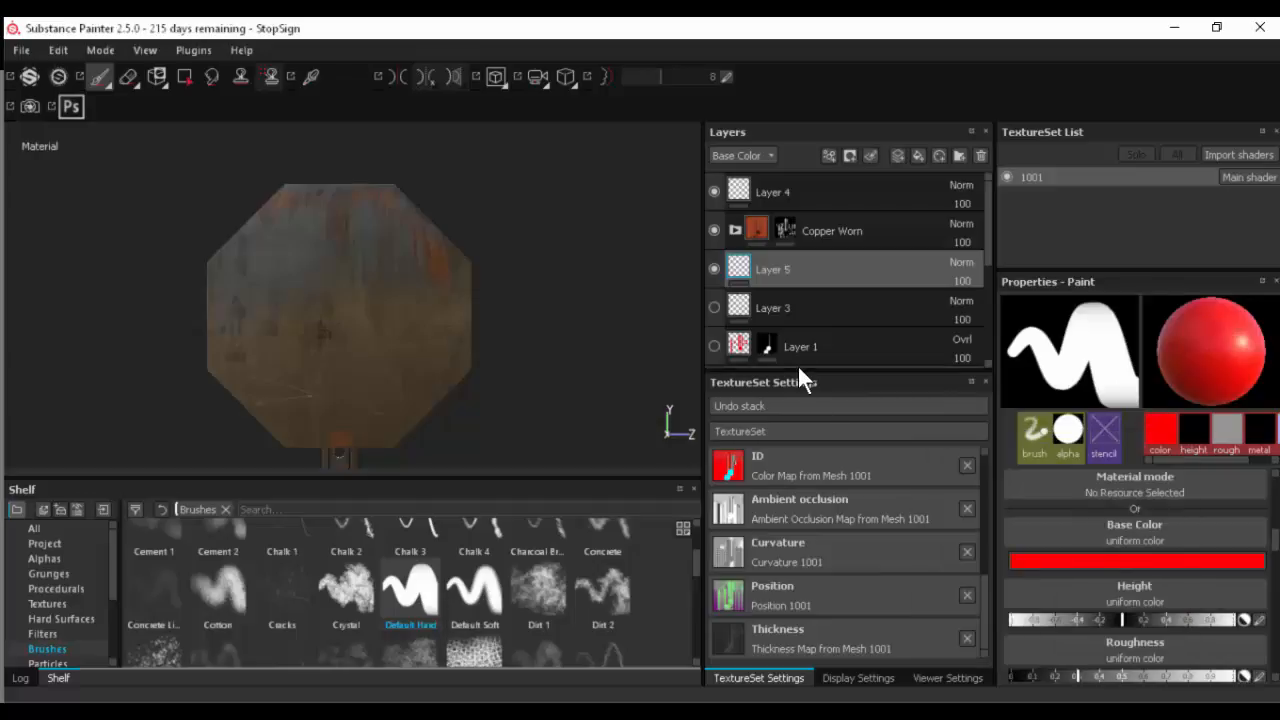
# - Disable the height and normal channels of the brush material, leaving color, roughness and metallic active
pyautogui.scroll(3, 1131, 607)
pyautogui.rightClick(1132, 607)
pyautogui.click(1077, 570)
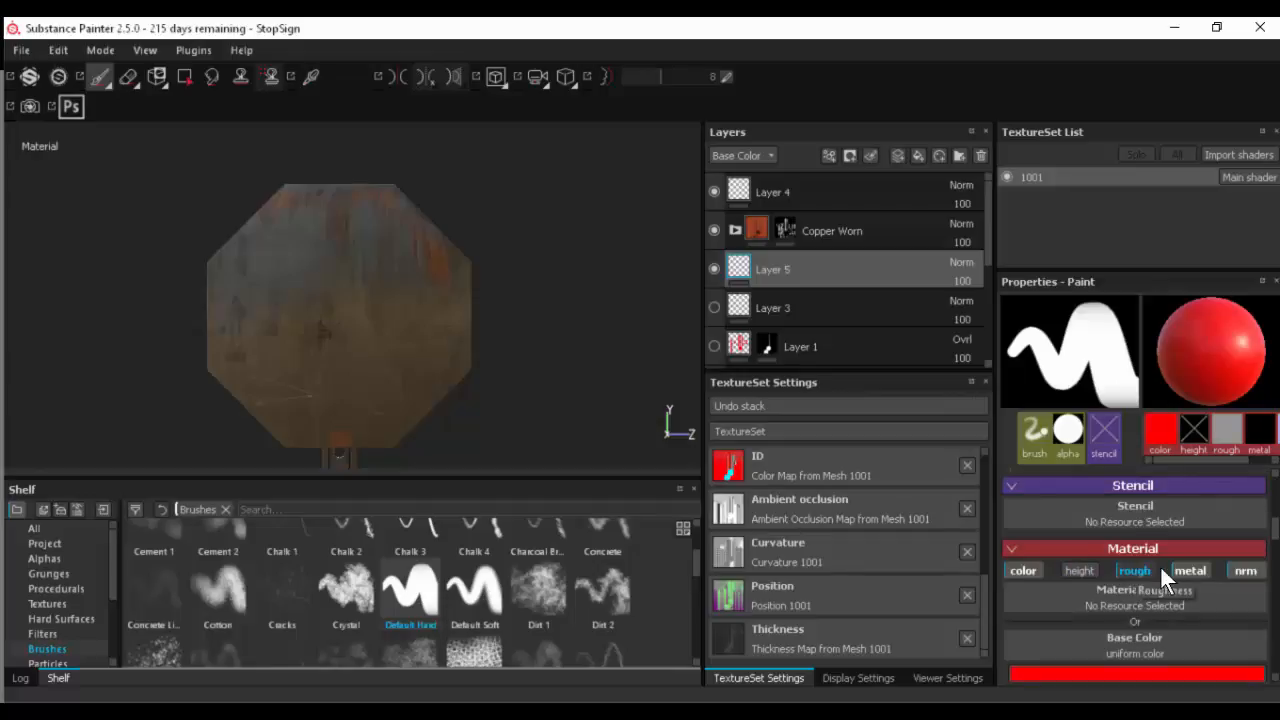
pyautogui.click(1243, 571)
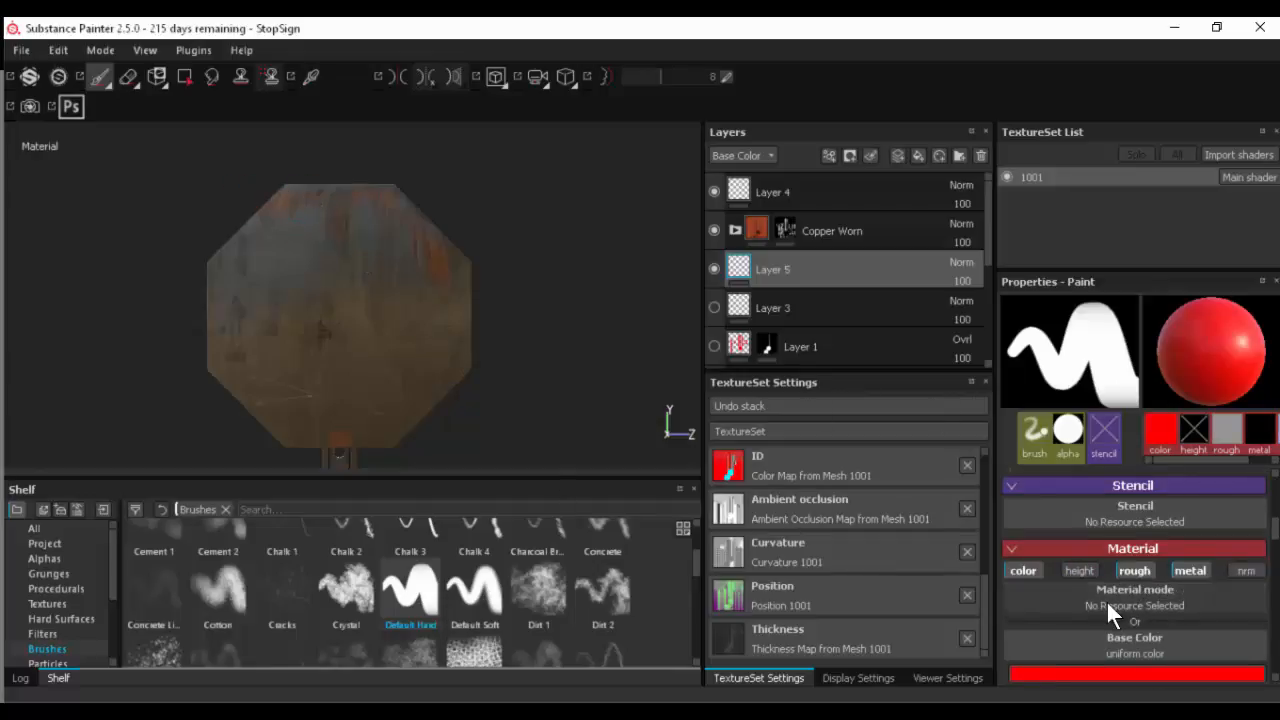
# - Set the brush material's roughness and metallic values to about 0.2 each
pyautogui.scroll(-3, 1106, 600)
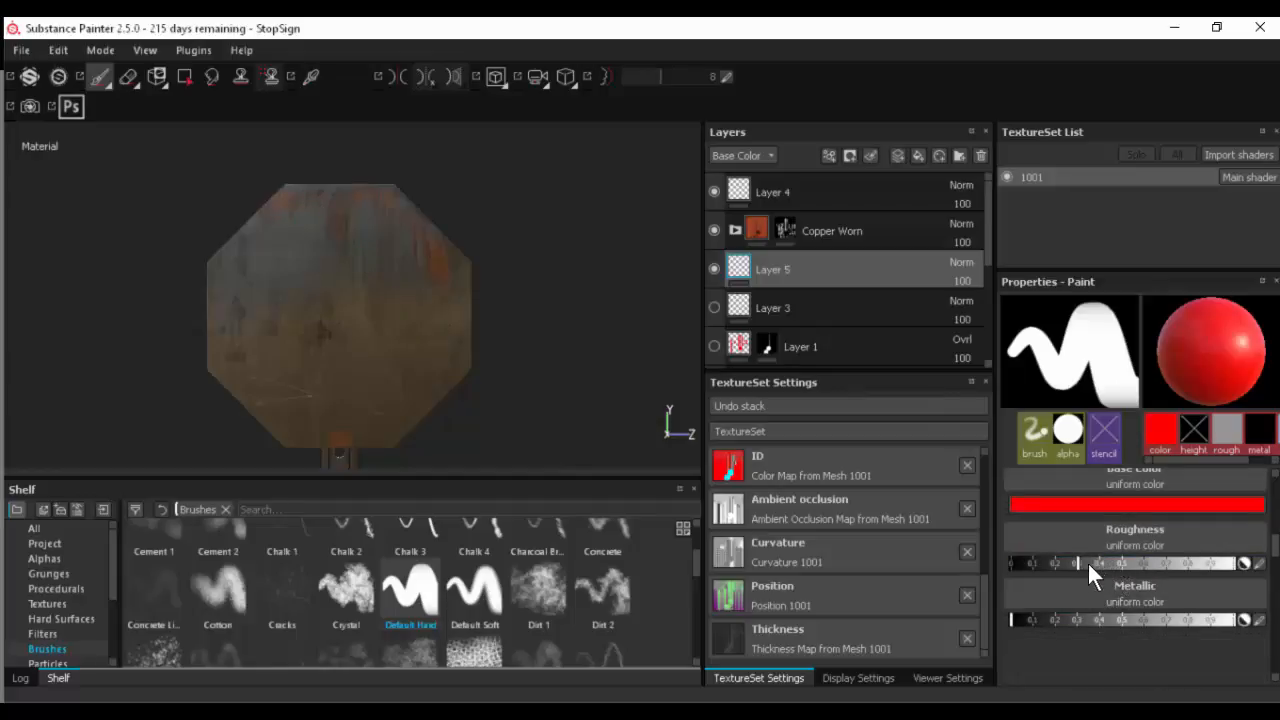
pyautogui.click(1053, 561)
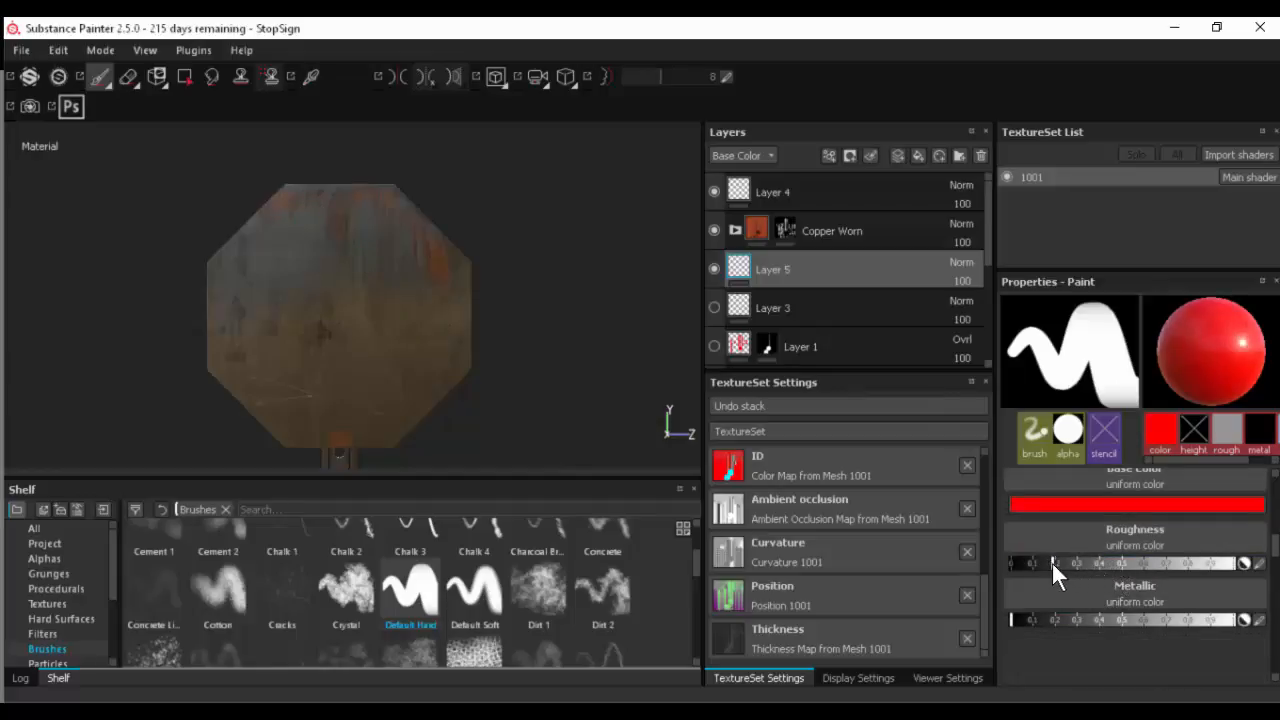
pyautogui.click(1053, 619)
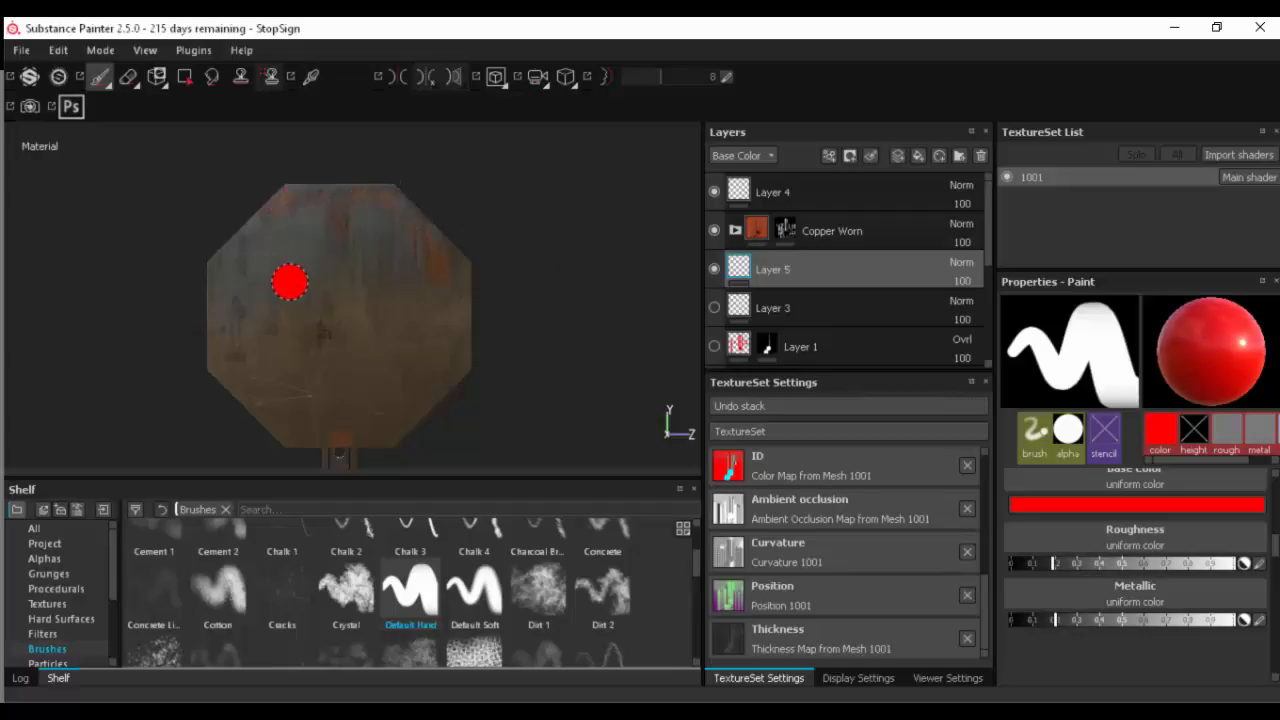
# - Enlarge the brush to over half the plate's width and paint the whole sign face red on Layer 5
pyautogui.keyDown('ctrl'); pyautogui.moveTo(290, 282); pyautogui.dragTo(352, 280, button='right'); pyautogui.keyUp('ctrl')
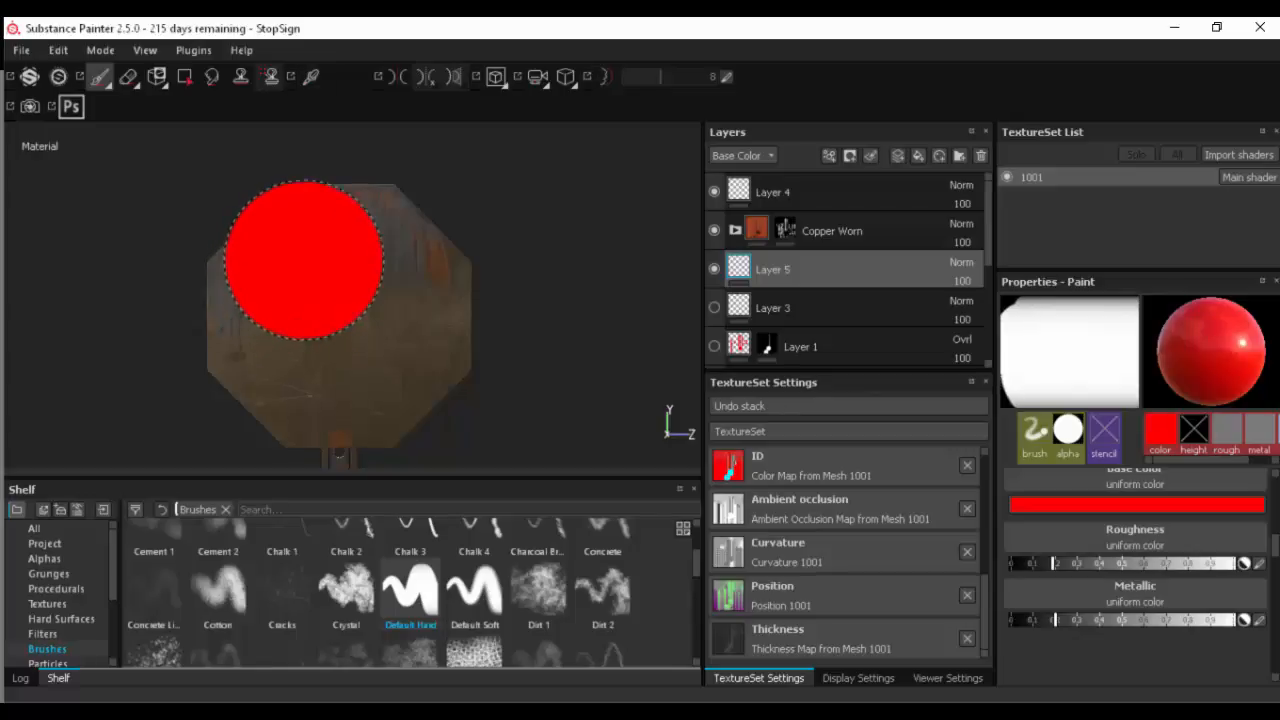
pyautogui.moveTo(304, 260)
pyautogui.mouseDown()
pyautogui.moveTo(430, 300)
pyautogui.moveTo(186, 254)
pyautogui.moveTo(393, 442)
pyautogui.mouseUp()
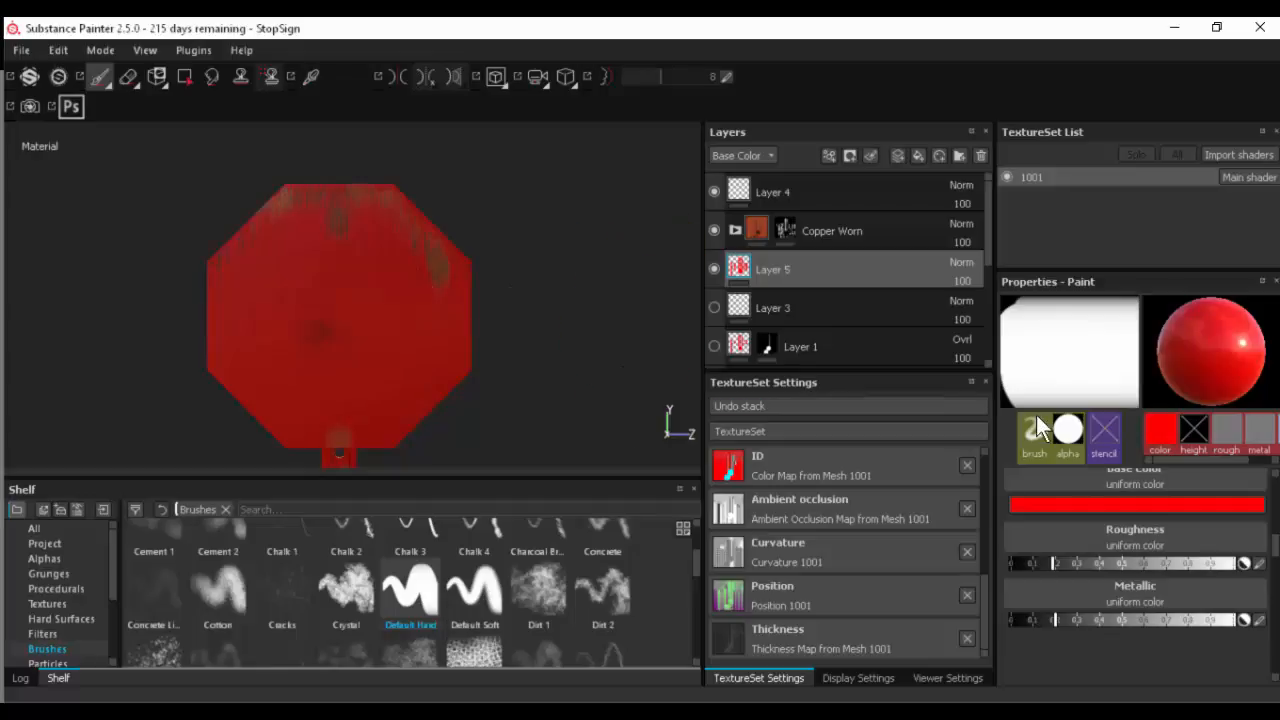
# - Set the brush's base color to white, RGB 1, 1, 1, and shrink the brush to a narrow border width
pyautogui.click(1079, 503)
pyautogui.moveTo(1038, 497); pyautogui.dragTo(904, 476)
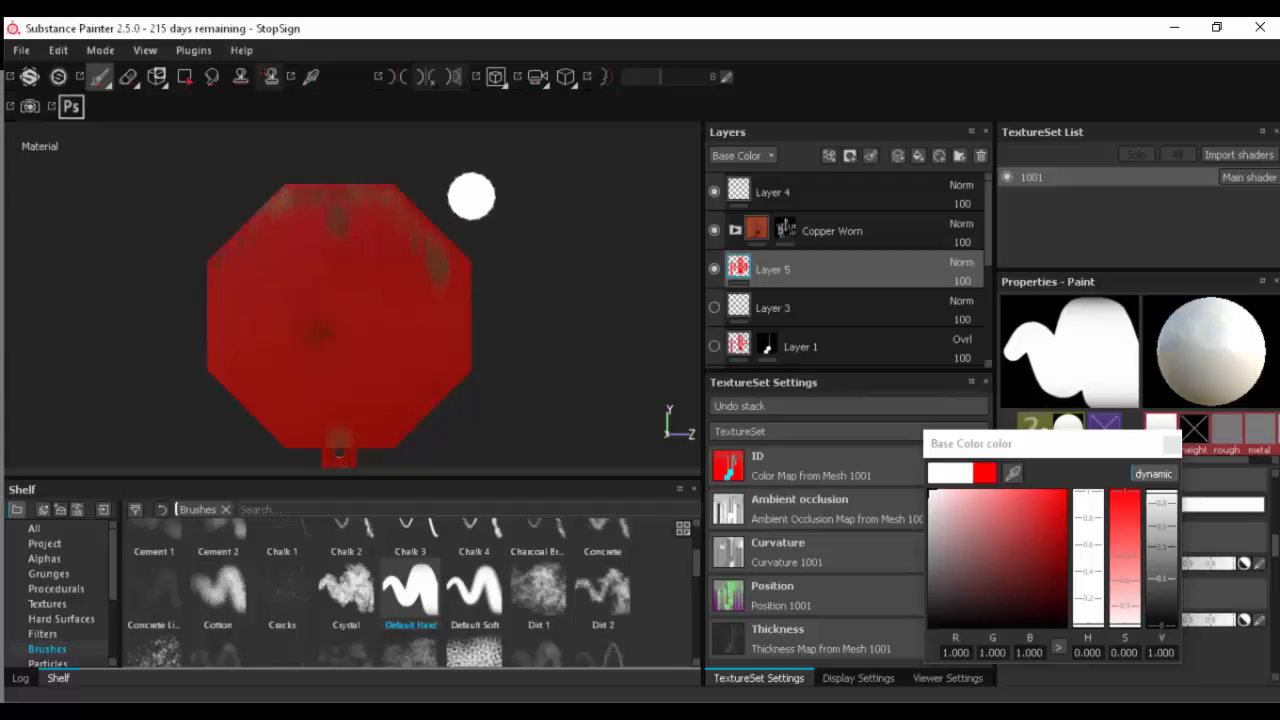
pyautogui.press('ctrl')
pyautogui.keyDown('ctrl'); pyautogui.moveTo(481, 195); pyautogui.dragTo(455, 195, button='right'); pyautogui.keyUp('ctrl')
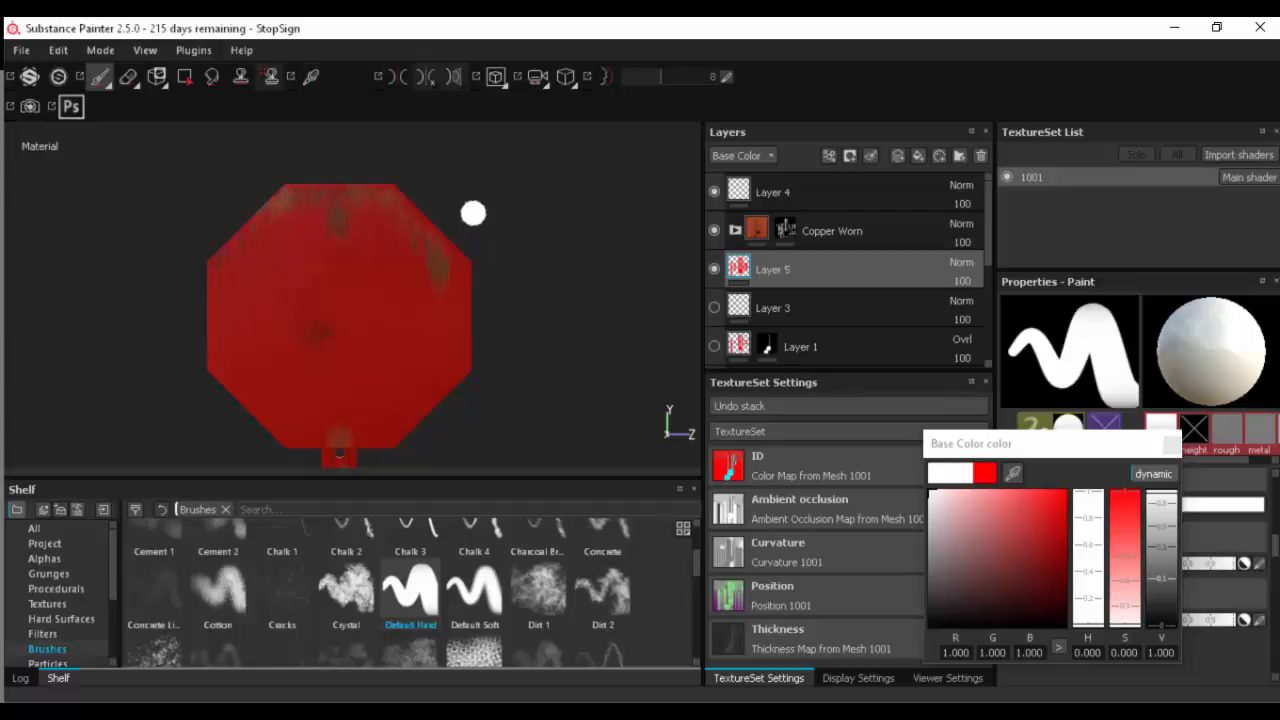
pyautogui.press('ctrl')
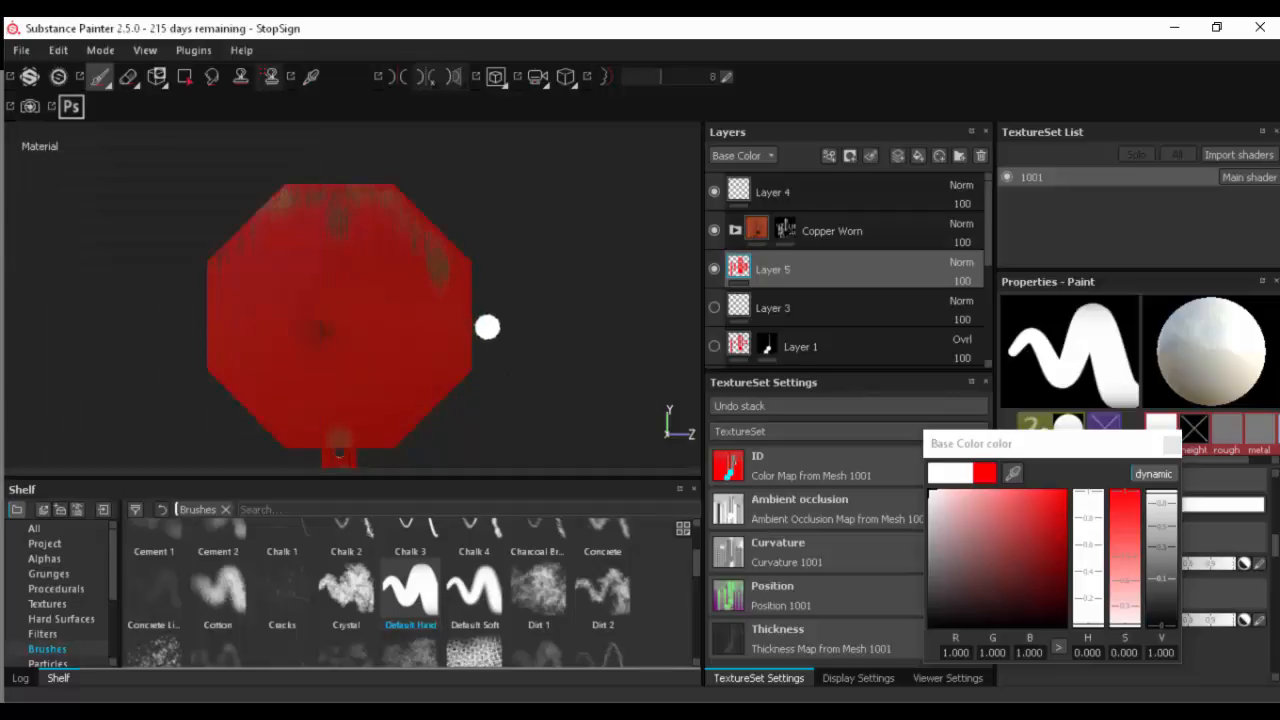
pyautogui.press('ctrl')
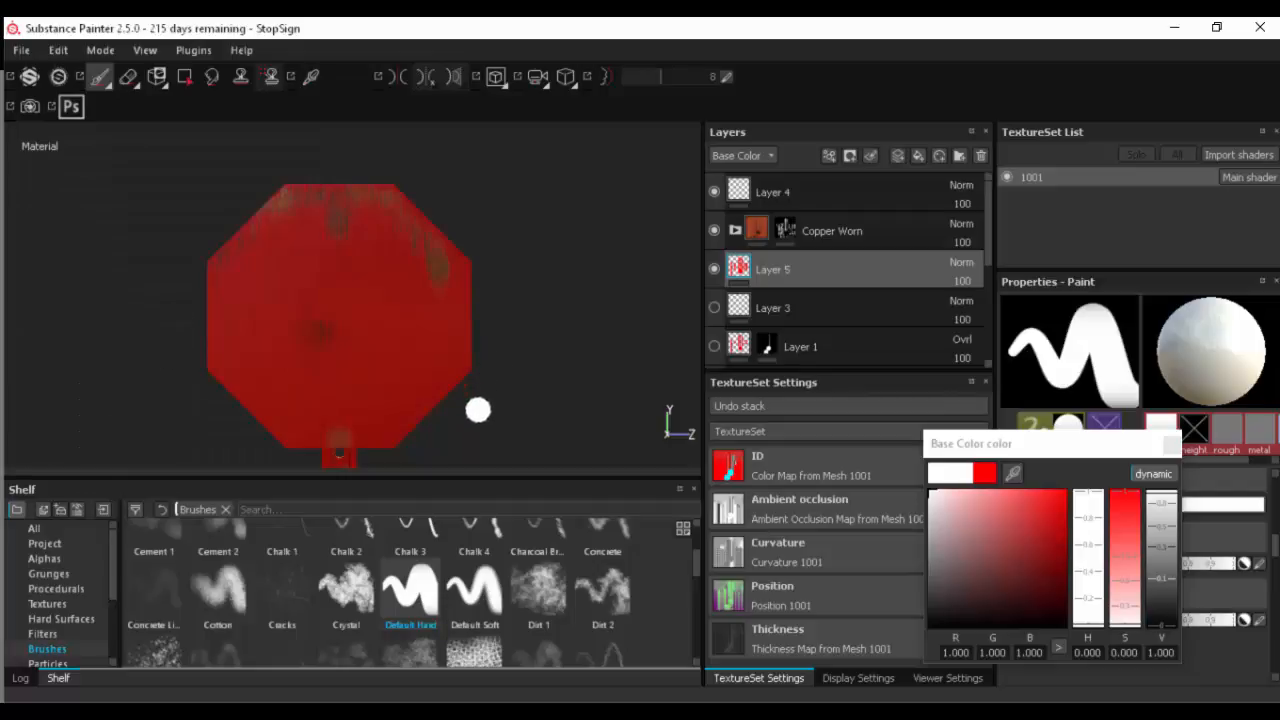
pyautogui.press('shift')
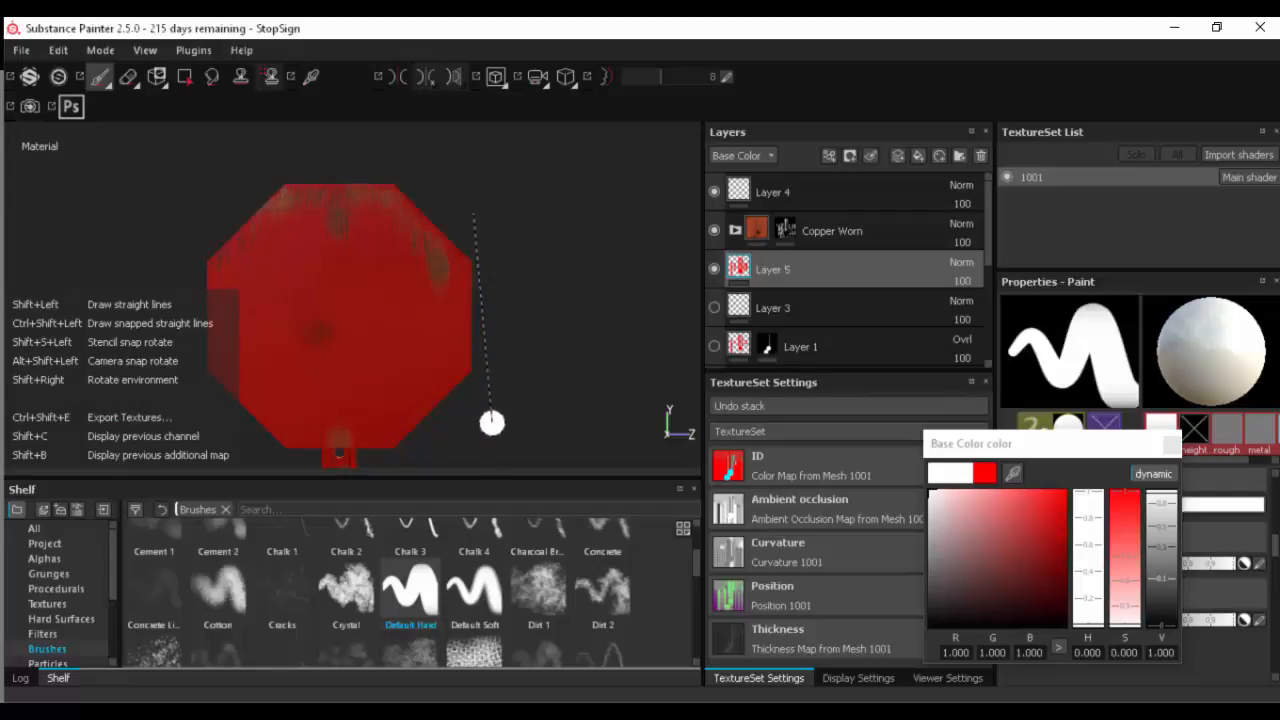
pyautogui.press('ctrl')
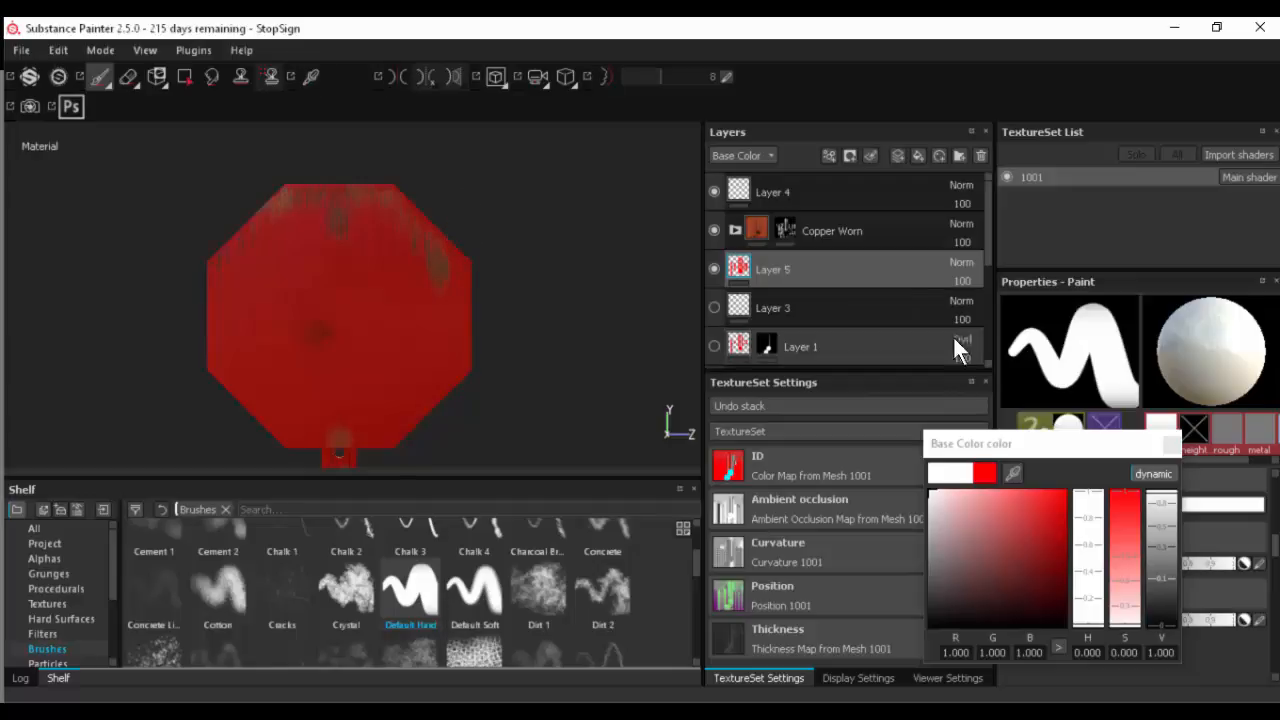
pyautogui.click(1172, 444)
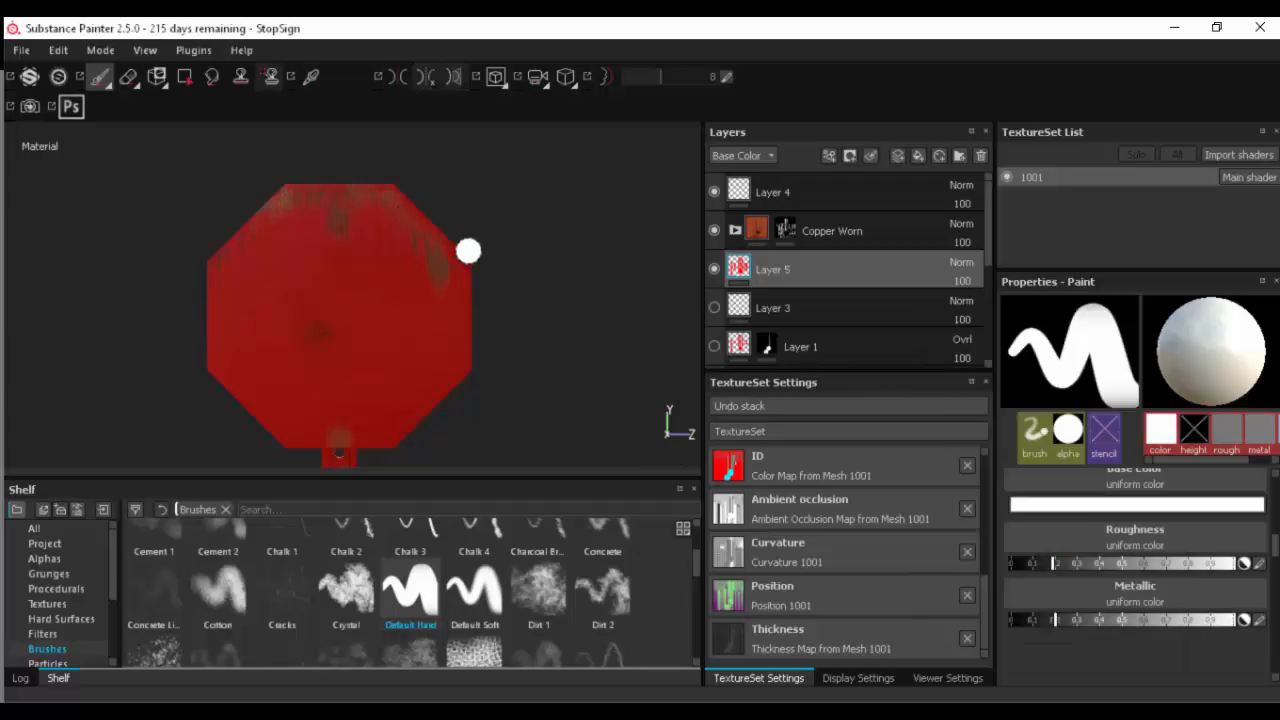
# - Paint a straight white border strip down the right edge of the sign plate
pyautogui.keyDown('shift'); pyautogui.click(473, 357); pyautogui.keyUp('shift')
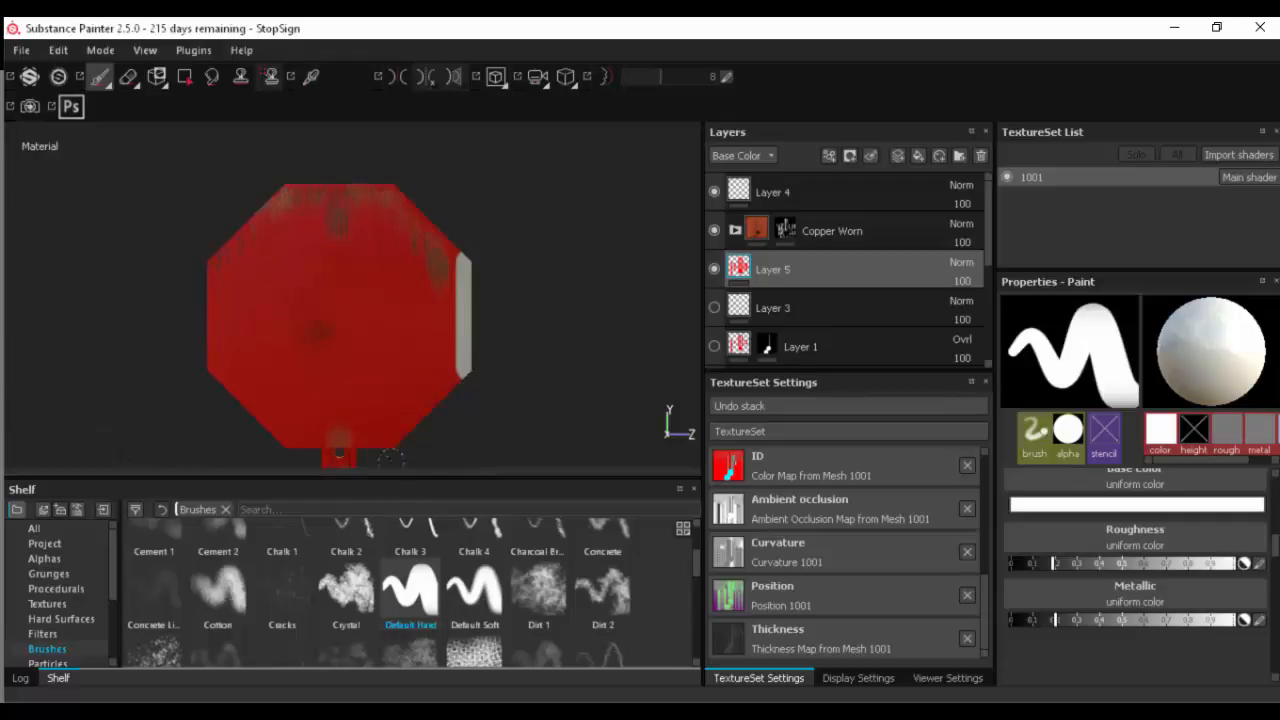
pyautogui.keyDown('alt'); pyautogui.moveTo(436, 436); pyautogui.dragTo(466, 431, button='right'); pyautogui.keyUp('alt')
pyautogui.keyDown('alt'); pyautogui.moveTo(466, 431); pyautogui.dragTo(543, 388, button='middle'); pyautogui.keyUp('alt')
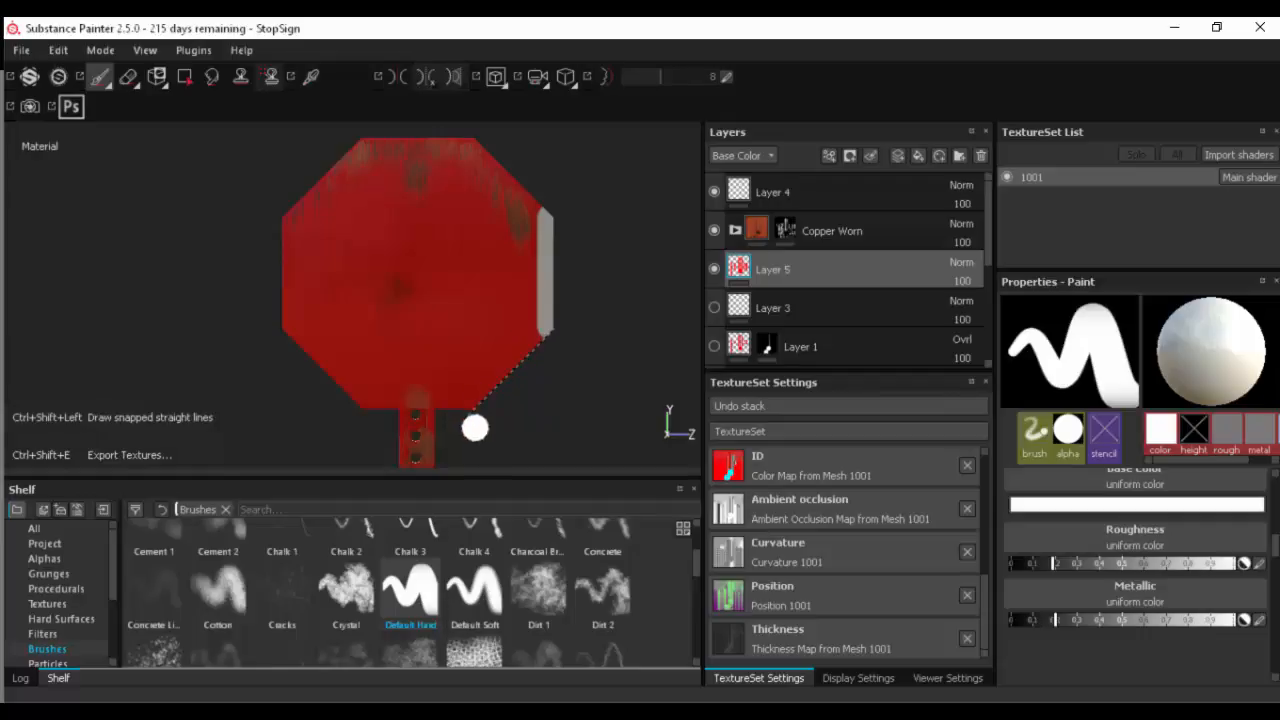
# - Change the brush alignment from Tangent | Wrap to Camera
pyautogui.scroll(5, 1087, 552)
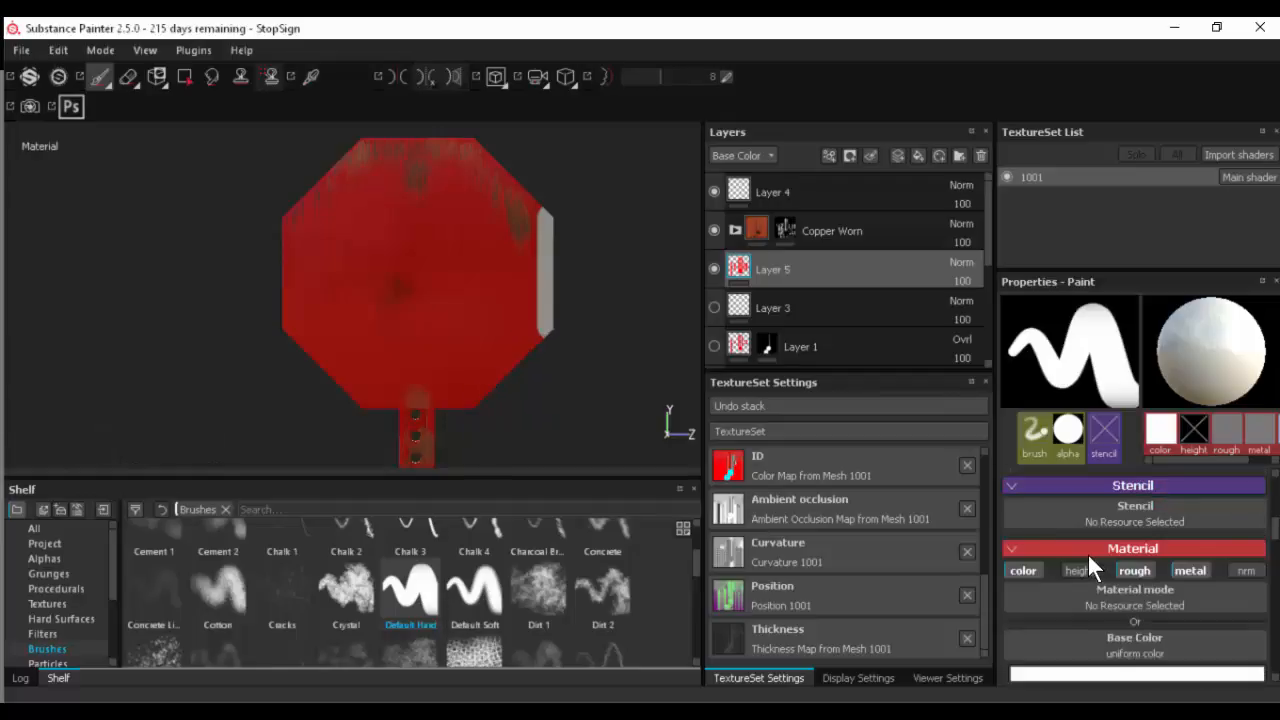
pyautogui.click(1137, 566)
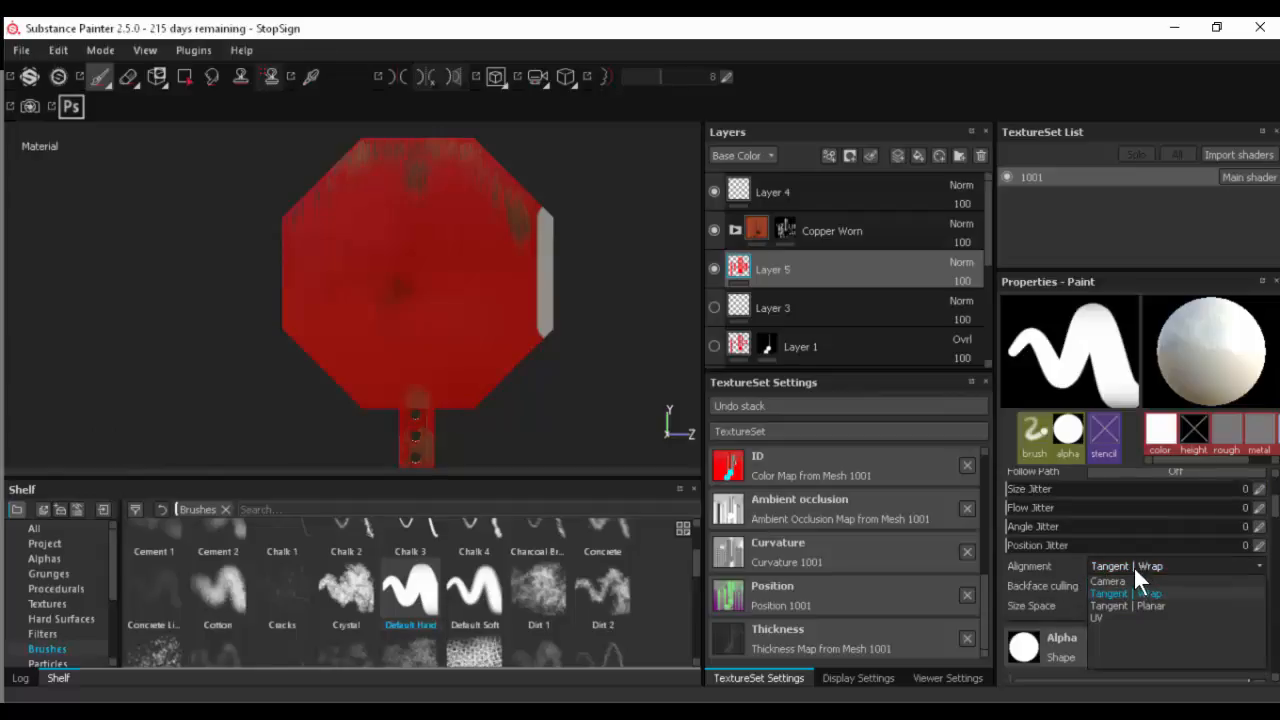
pyautogui.click(1135, 580)
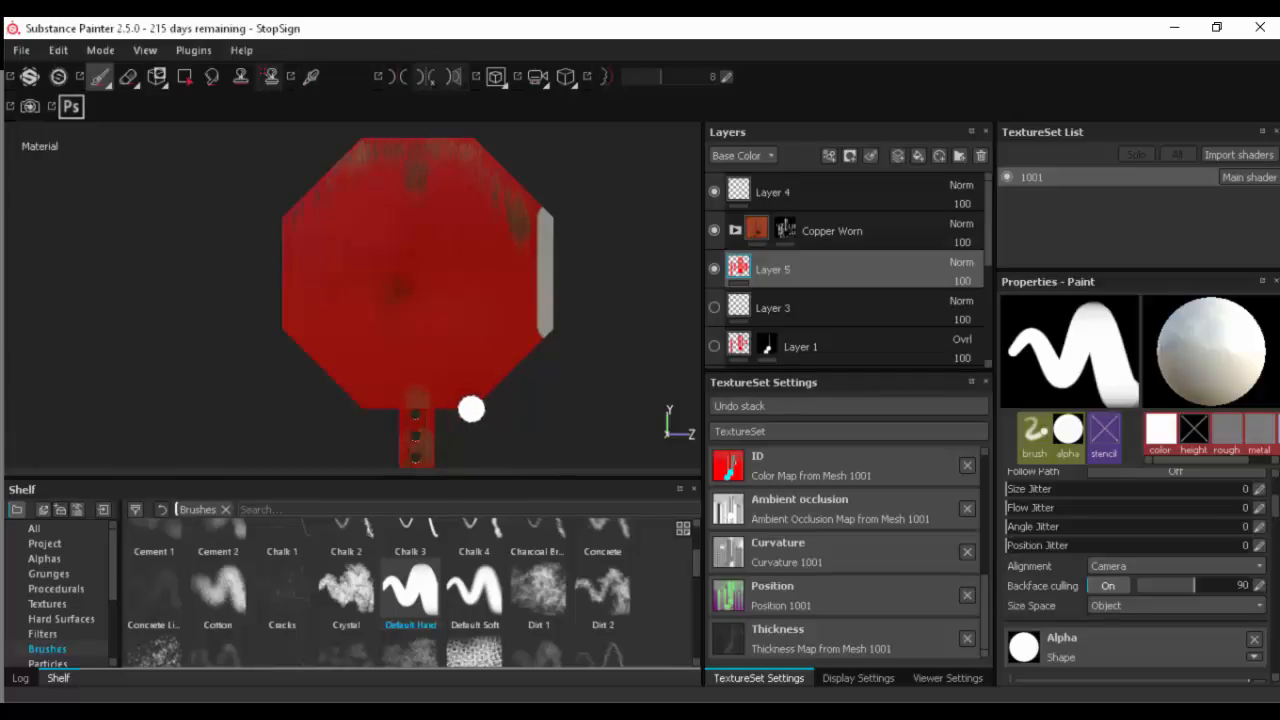
# - Paint straight white border strips along the remaining seven edges of the octagonal sign plate on Layer 5
pyautogui.click(471, 409)
pyautogui.keyDown('shift'); pyautogui.click(552, 325); pyautogui.keyUp('shift')
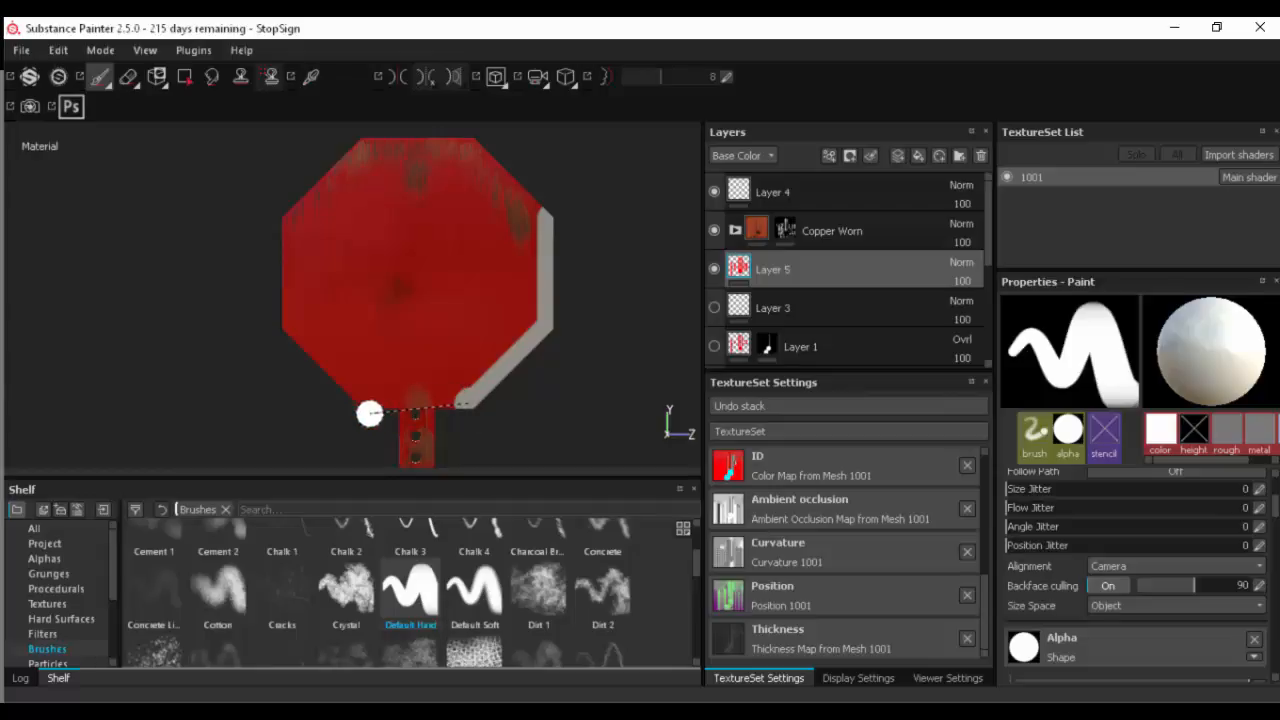
pyautogui.keyDown('shift'); pyautogui.click(365, 408); pyautogui.keyUp('shift')
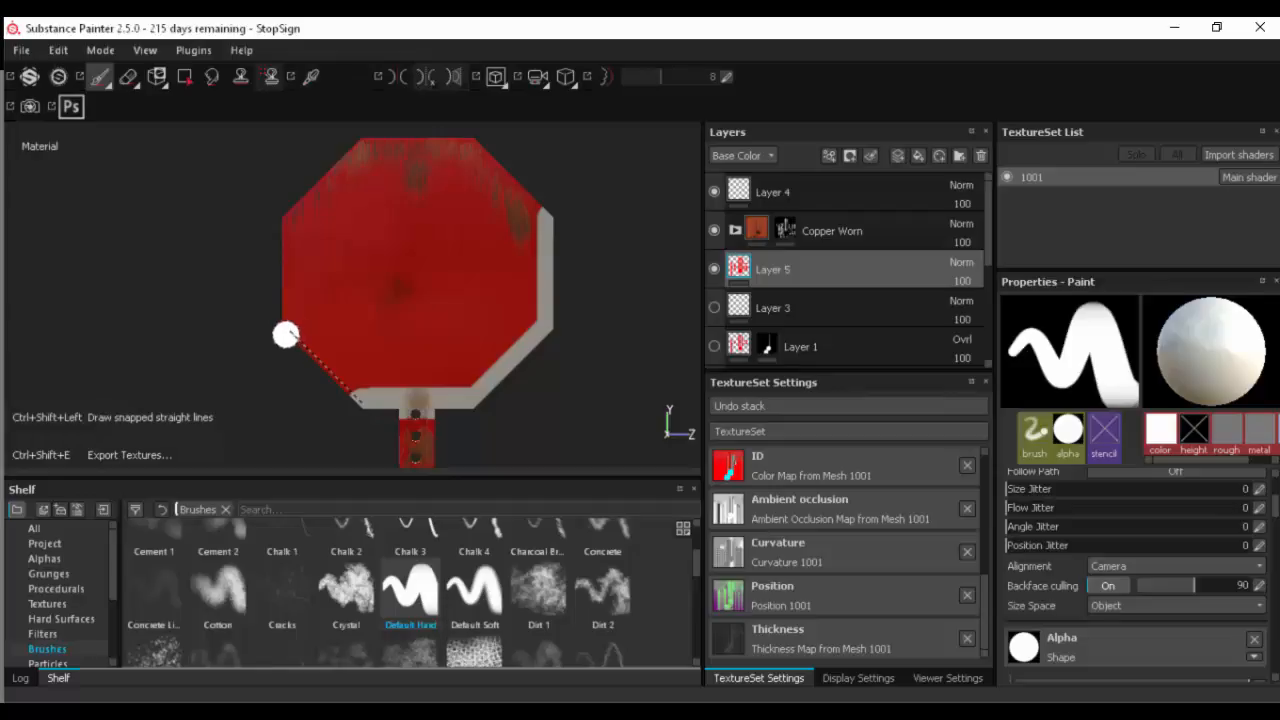
pyautogui.keyDown('shift'); pyautogui.click(286, 333); pyautogui.keyUp('shift')
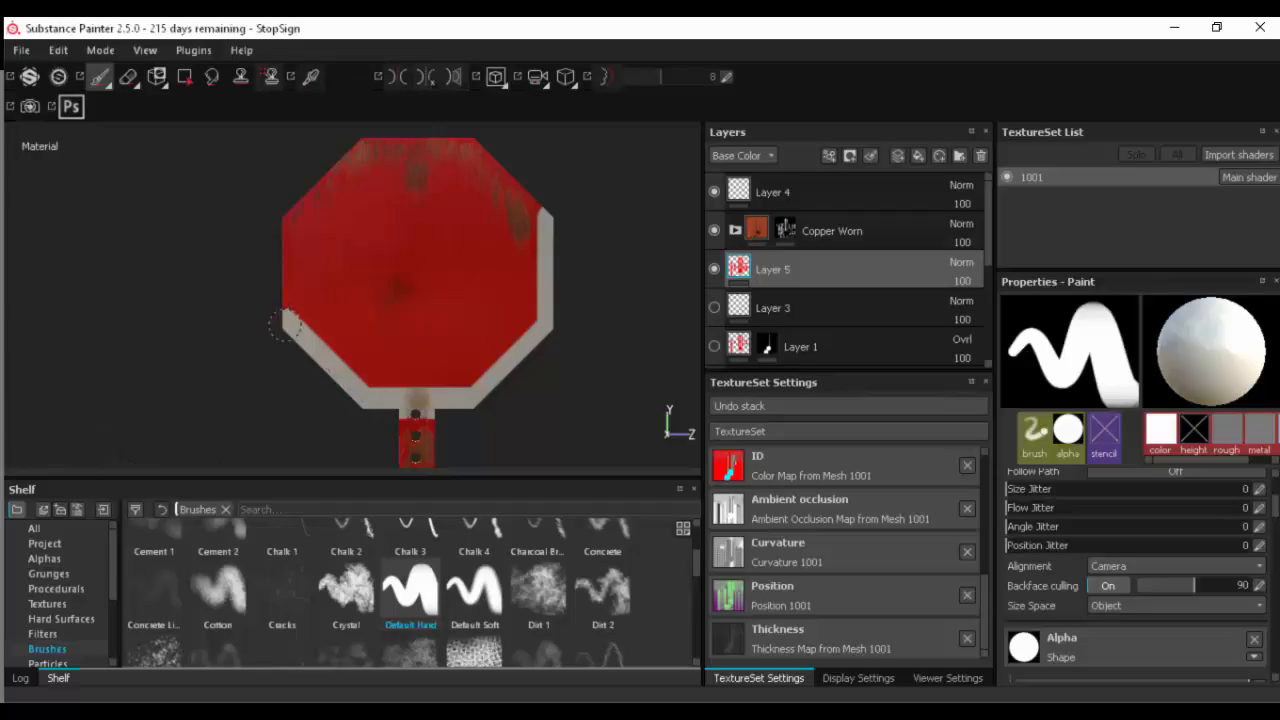
pyautogui.keyDown('shift'); pyautogui.click(281, 220); pyautogui.keyUp('shift')
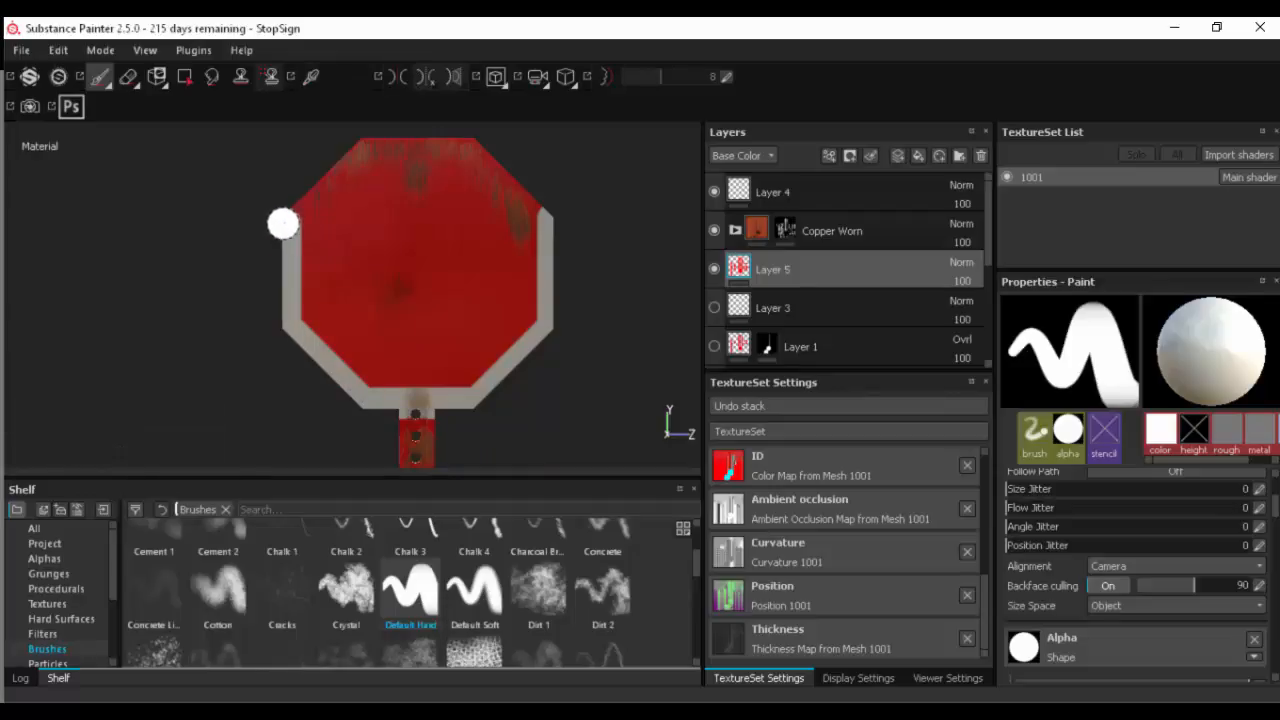
pyautogui.keyDown('shift'); pyautogui.click(357, 147); pyautogui.keyUp('shift')
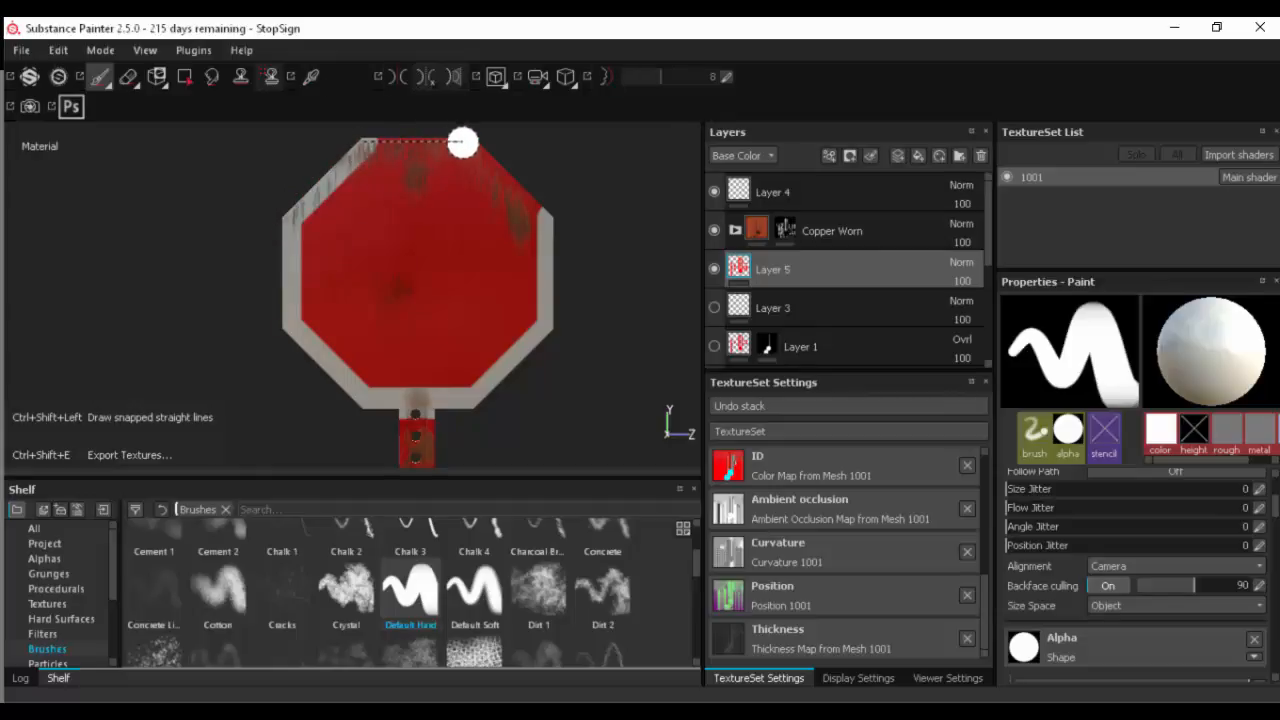
pyautogui.keyDown('shift'); pyautogui.click(464, 147); pyautogui.keyUp('shift')
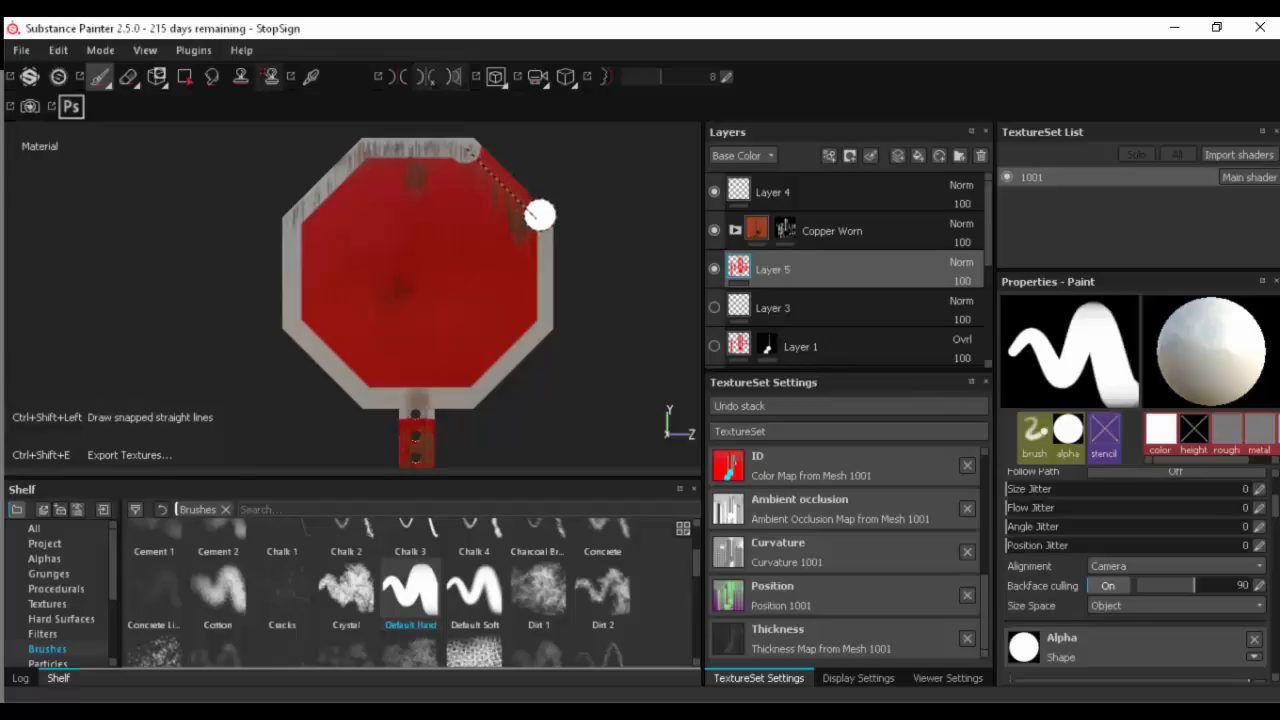
pyautogui.keyDown('shift'); pyautogui.click(540, 211); pyautogui.keyUp('shift')
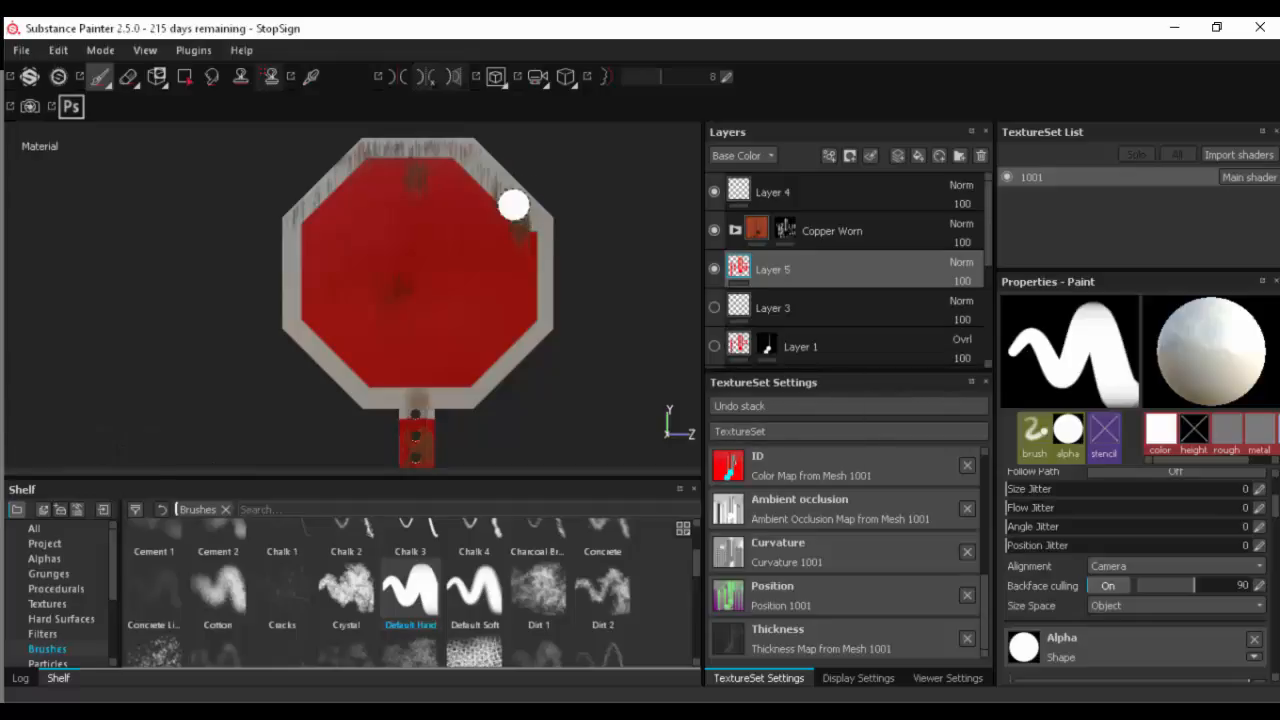
# - Switch to the Eraser and search its alpha shapes for a default or hard tip using "defa" and "hard"
pyautogui.click(127, 78)
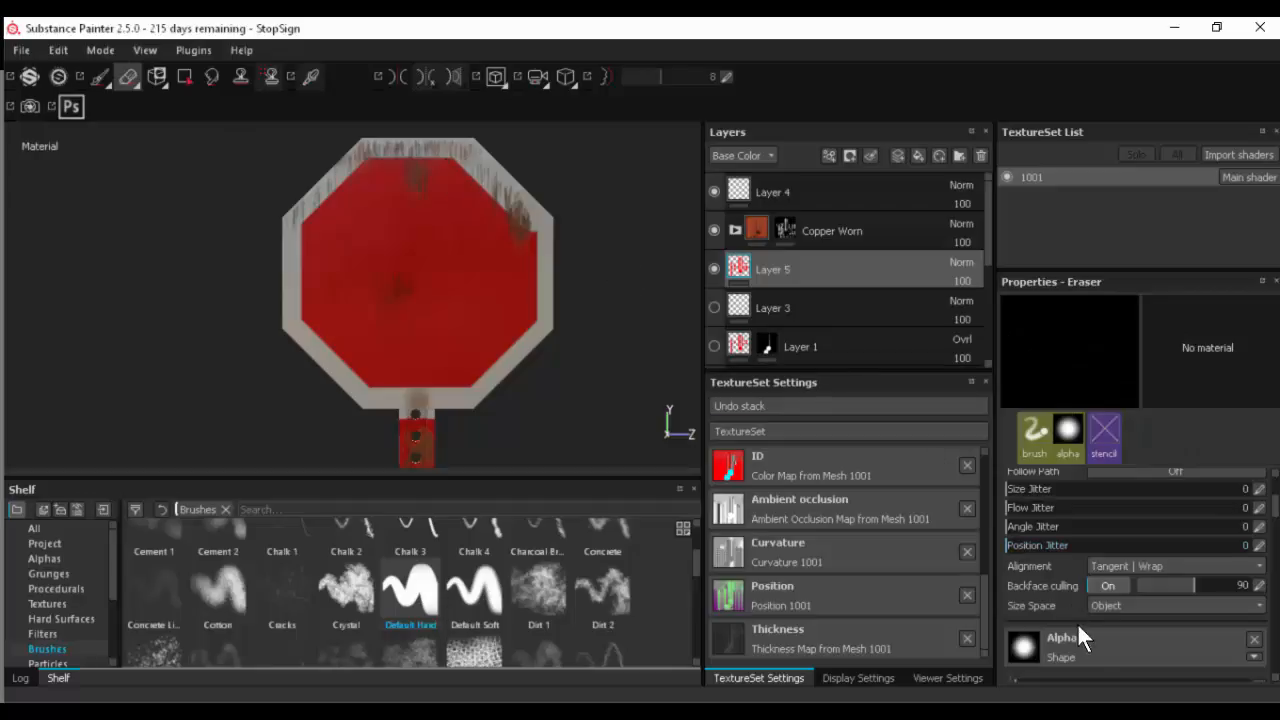
pyautogui.click(1095, 646)
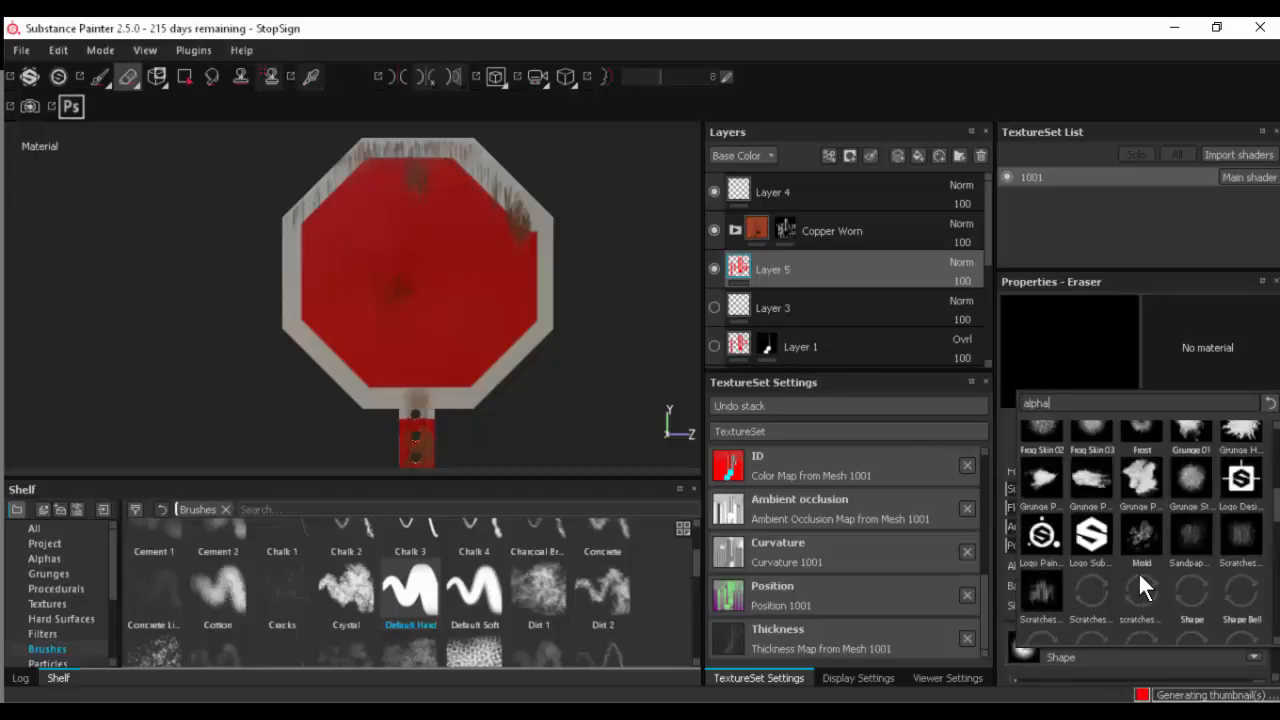
pyautogui.scroll(8, 1145, 550)
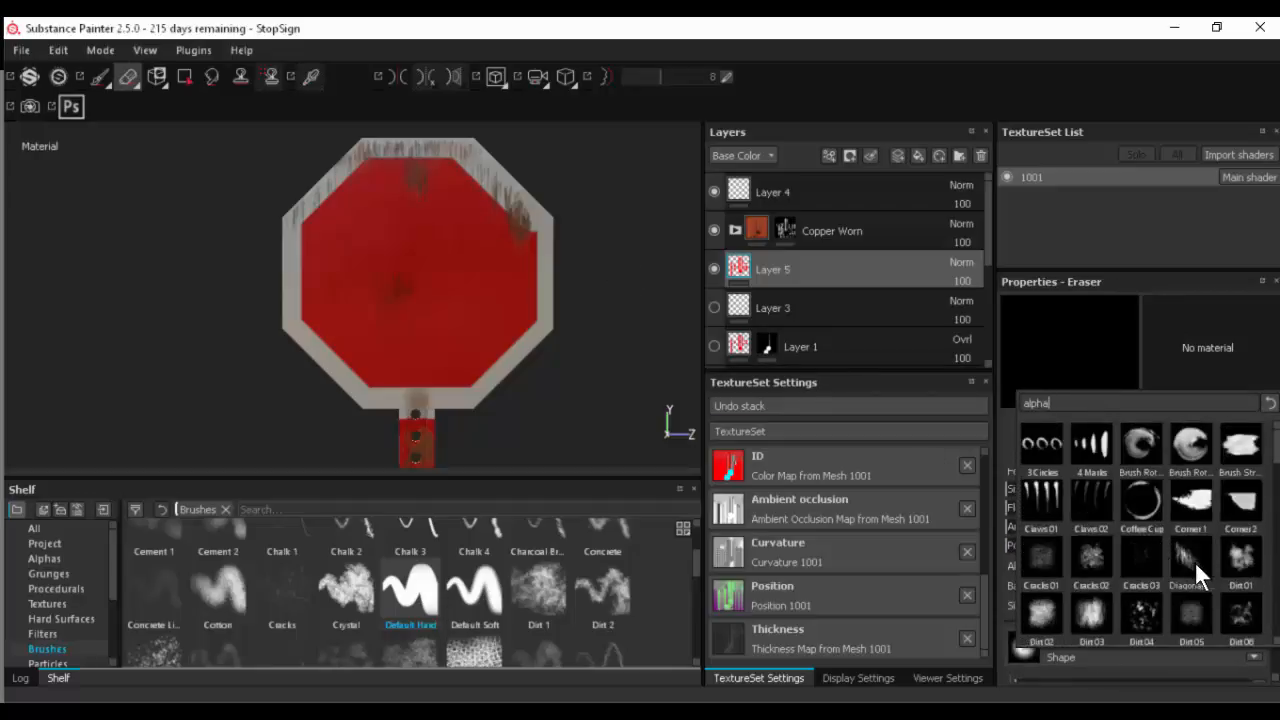
pyautogui.write('d')
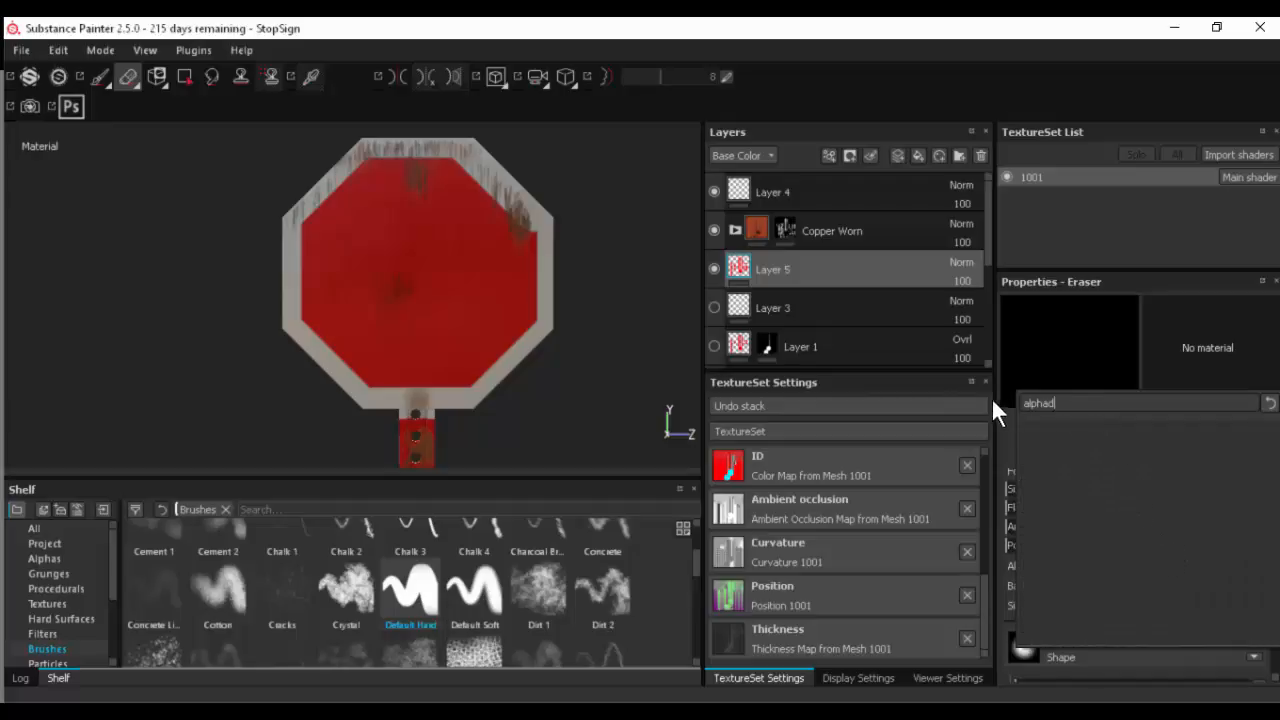
pyautogui.press('BackSpace')
pyautogui.press('BackSpace')
pyautogui.press('BackSpace')
pyautogui.press('BackSpace')
pyautogui.press('BackSpace')
pyautogui.press('BackSpace')
pyautogui.write('defa')
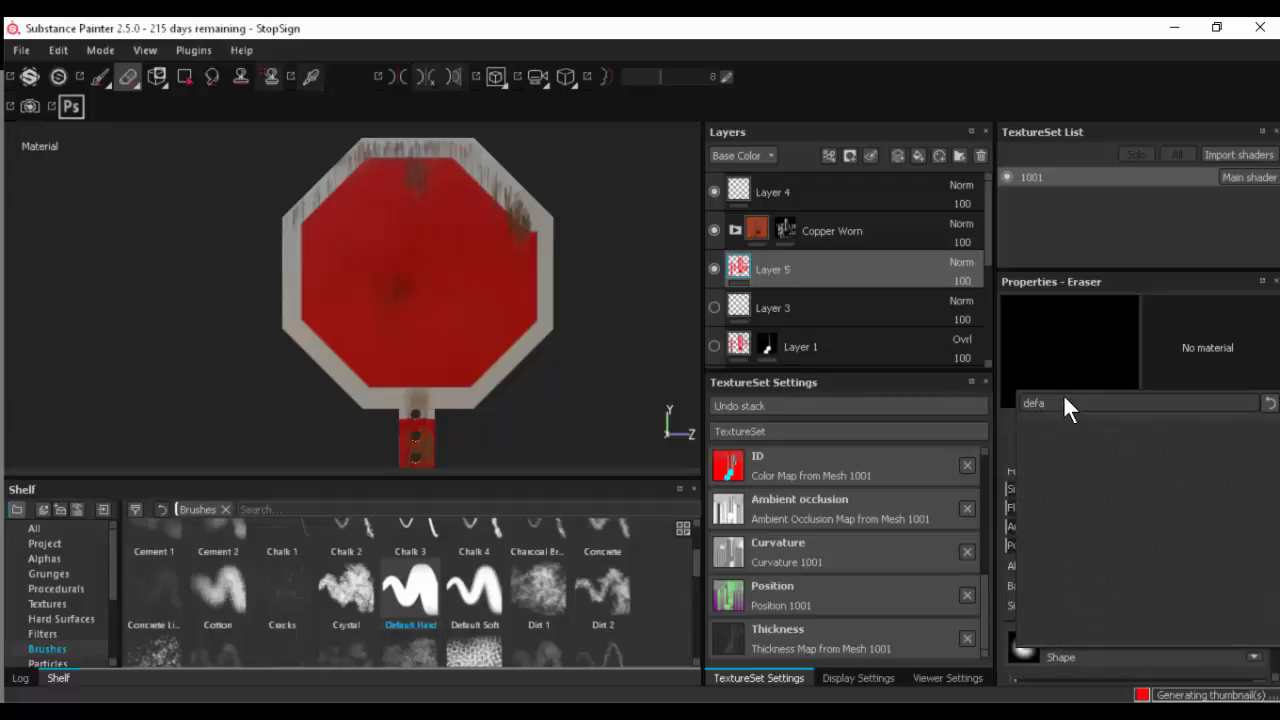
pyautogui.press('BackSpace')
pyautogui.press('BackSpace')
pyautogui.press('BackSpace')
pyautogui.press('BackSpace')
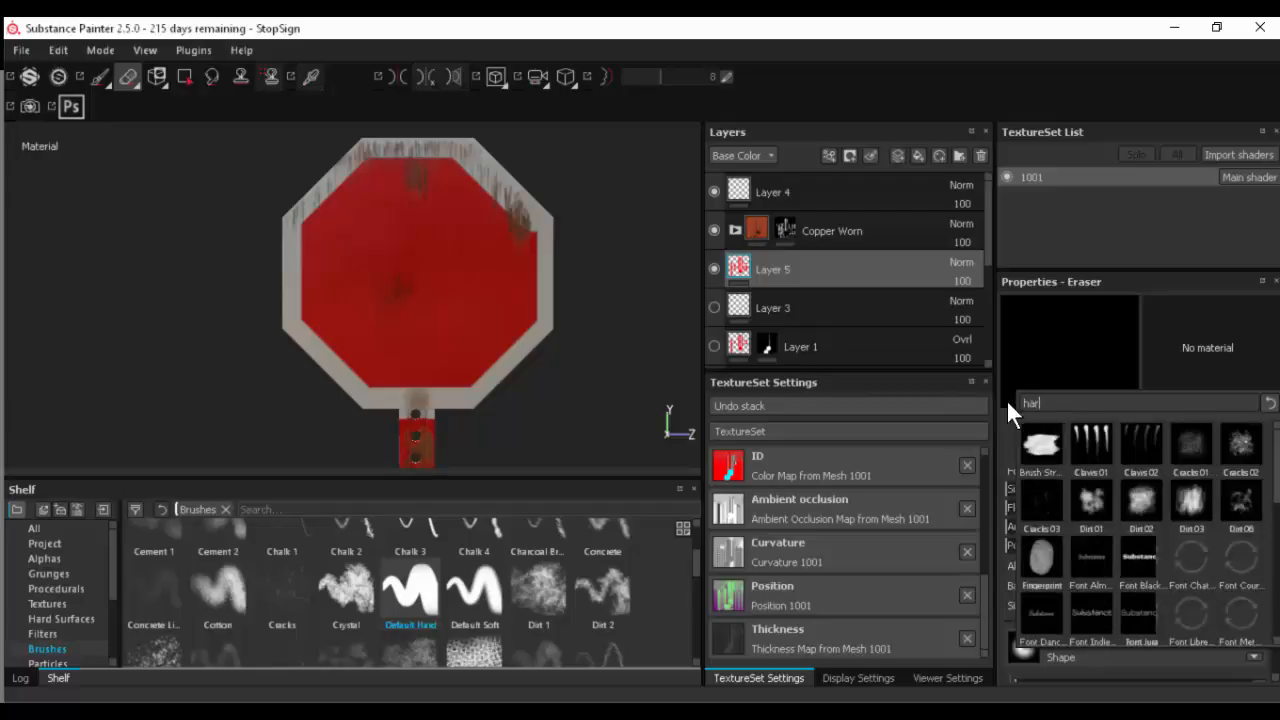
pyautogui.write('hard')
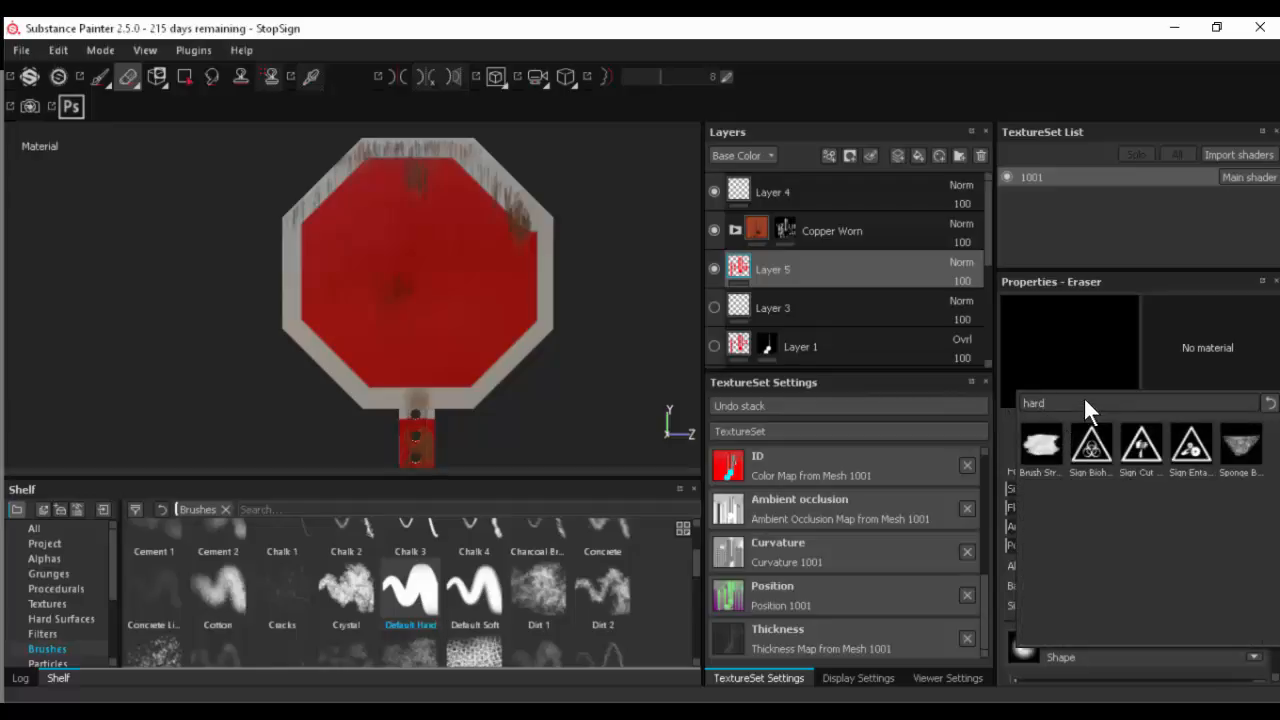
pyautogui.press('BackSpace')
pyautogui.press('BackSpace')
pyautogui.press('BackSpace')
pyautogui.press('BackSpace')
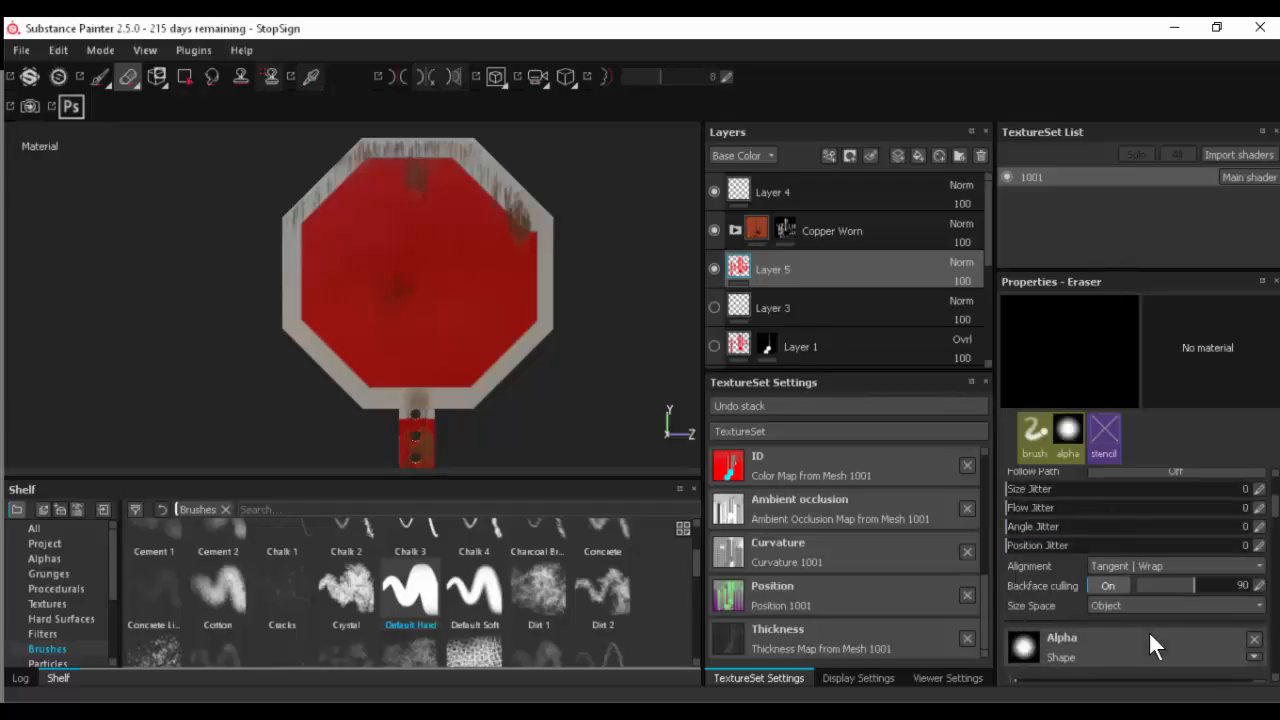
pyautogui.scroll(-2, 1148, 630)
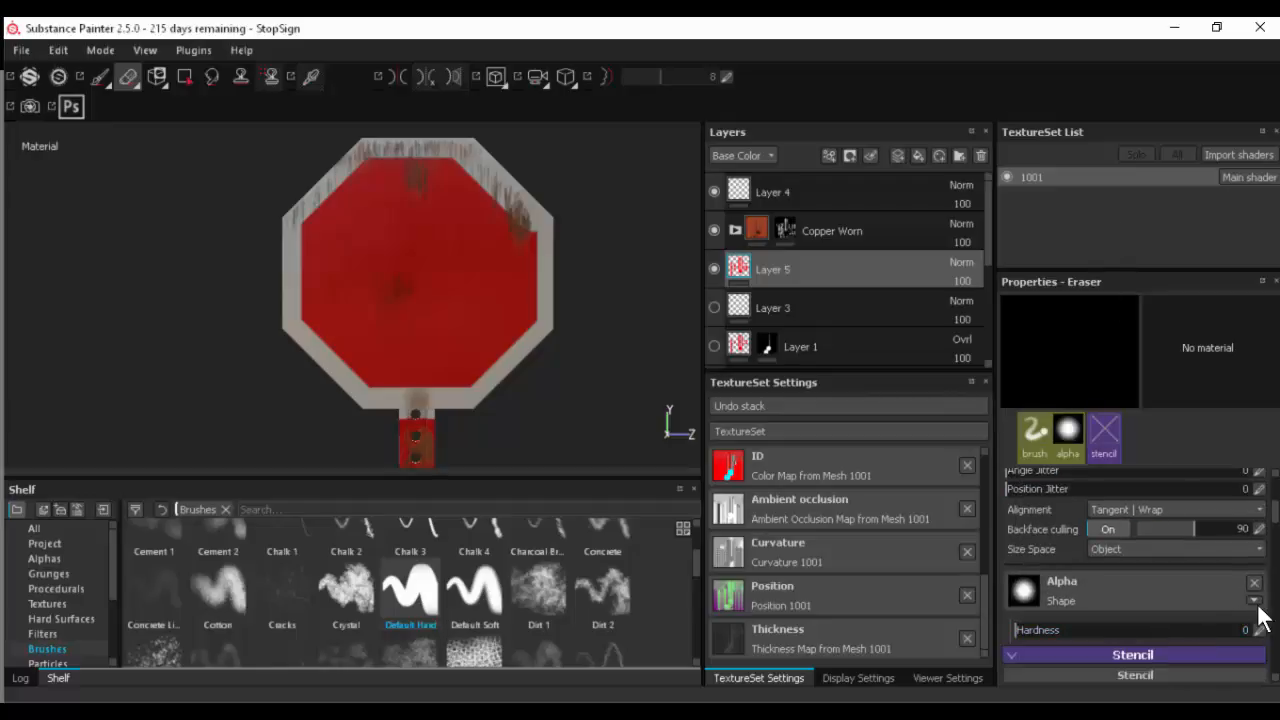
# - Try erasing a straight strip along the inner side of the upper-right border with the Default Hard brush, and undo it
pyautogui.click(430, 595)
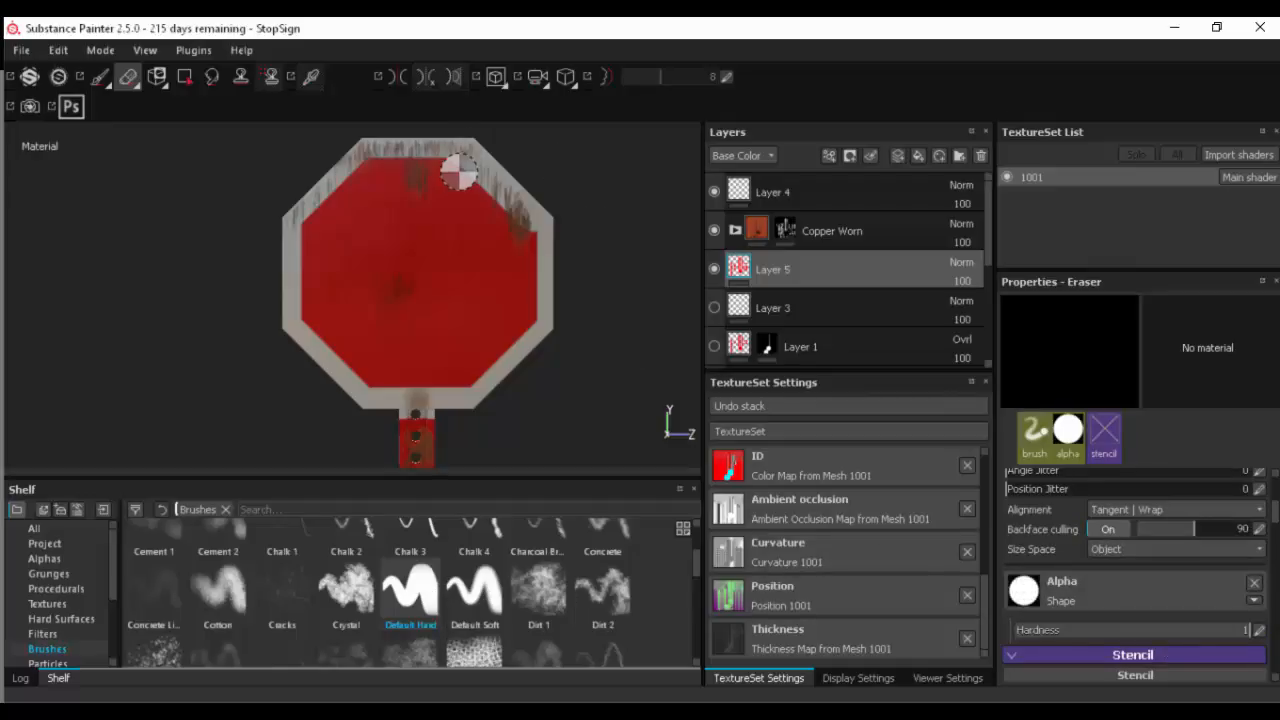
pyautogui.press('shift')
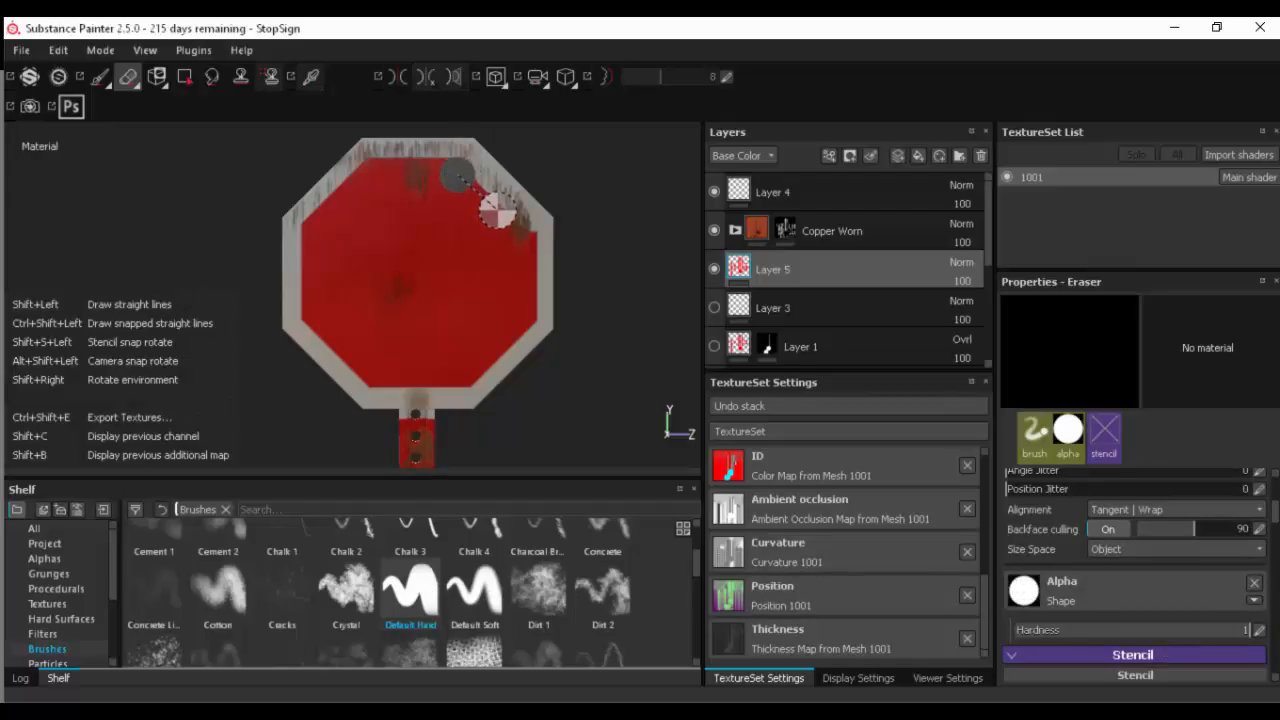
pyautogui.keyDown('shift'); pyautogui.click(516, 230); pyautogui.keyUp('shift')
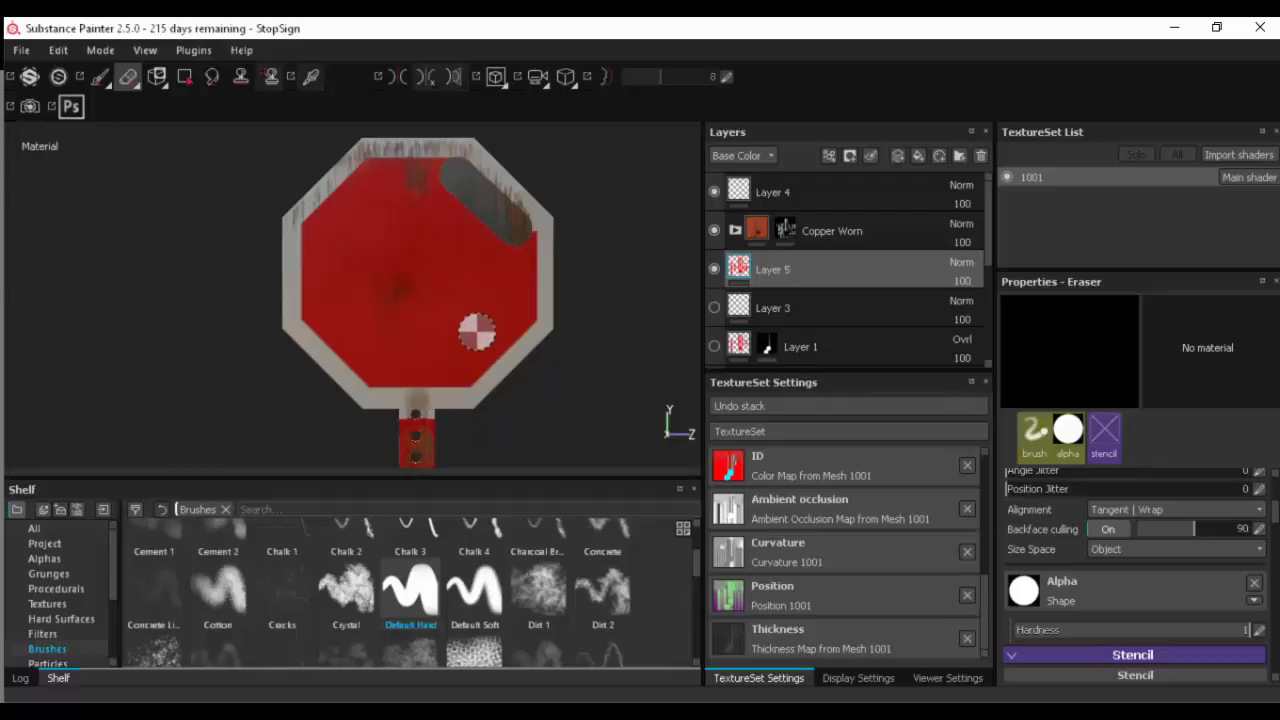
pyautogui.hotkey('ctrl', 'z')
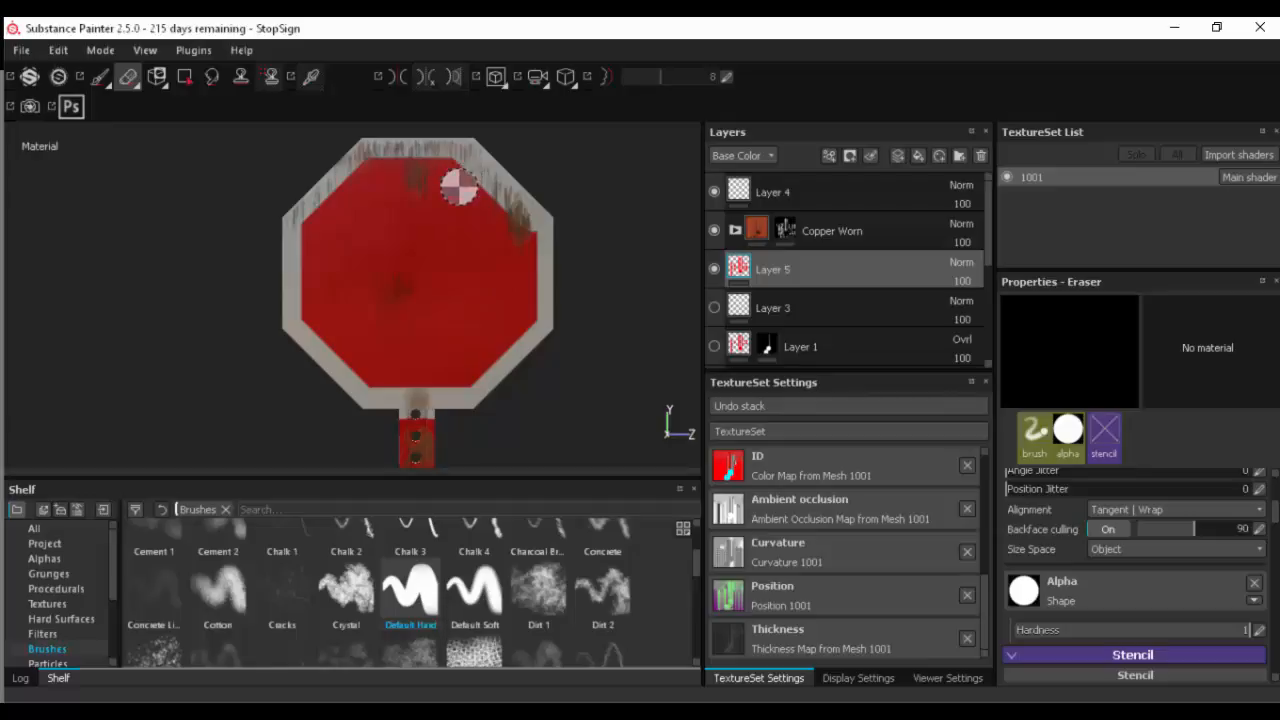
# - Return to the paint brush, sample the sign's red as its base color, and try a strip inside the upper-right border
pyautogui.click(100, 77)
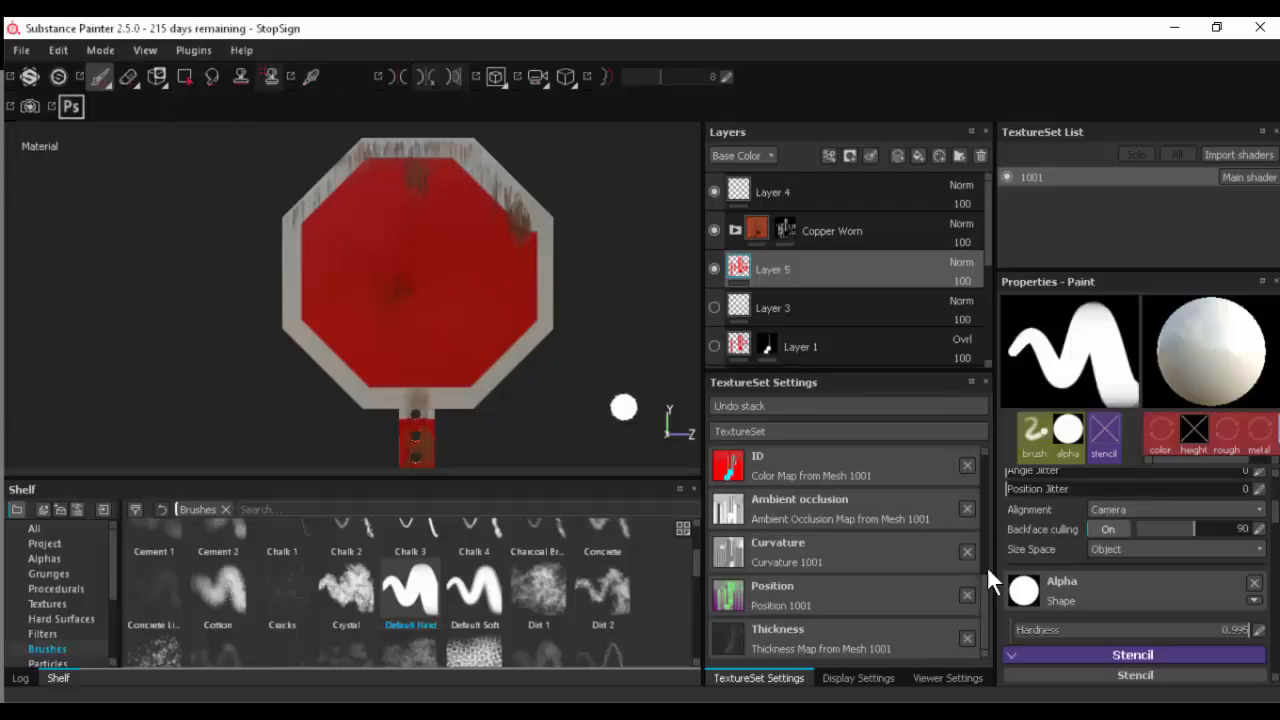
pyautogui.scroll(-5, 1055, 585)
pyautogui.scroll(-2, 1055, 590)
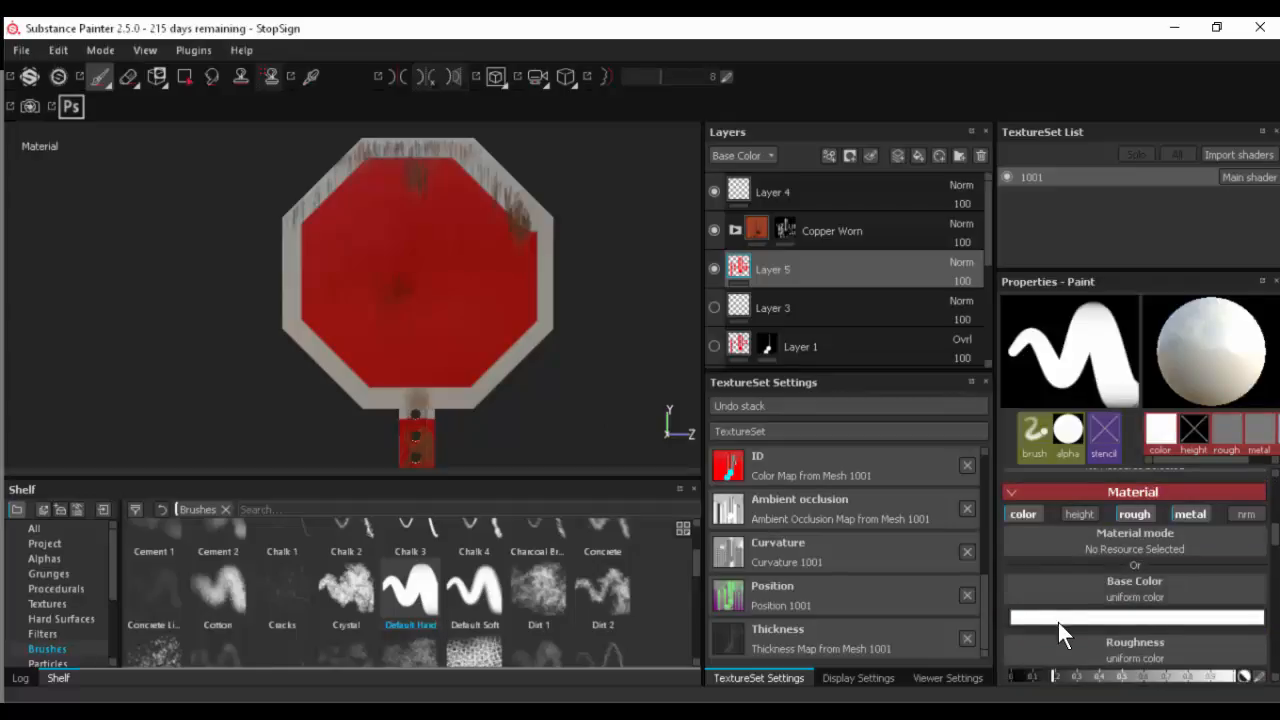
pyautogui.click(1058, 618)
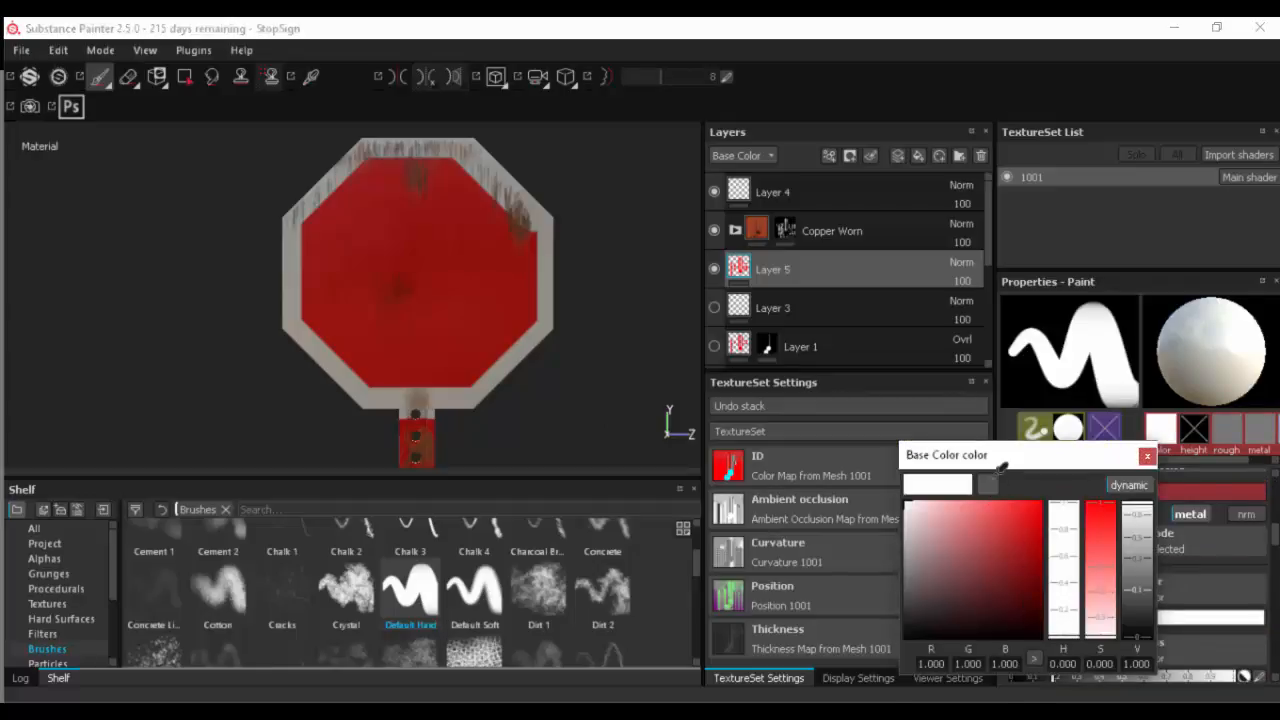
pyautogui.click(987, 485)
pyautogui.click(492, 290)
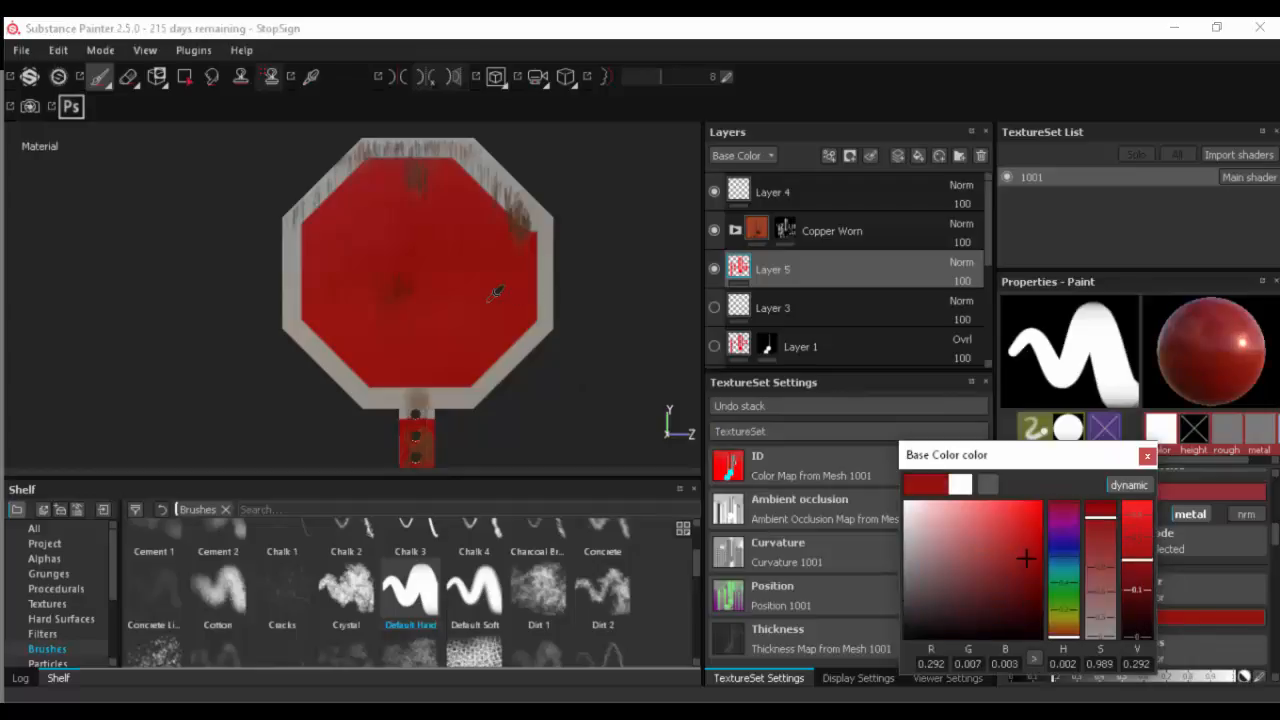
pyautogui.click(456, 175)
pyautogui.keyDown('shift'); pyautogui.click(521, 231); pyautogui.keyUp('shift')
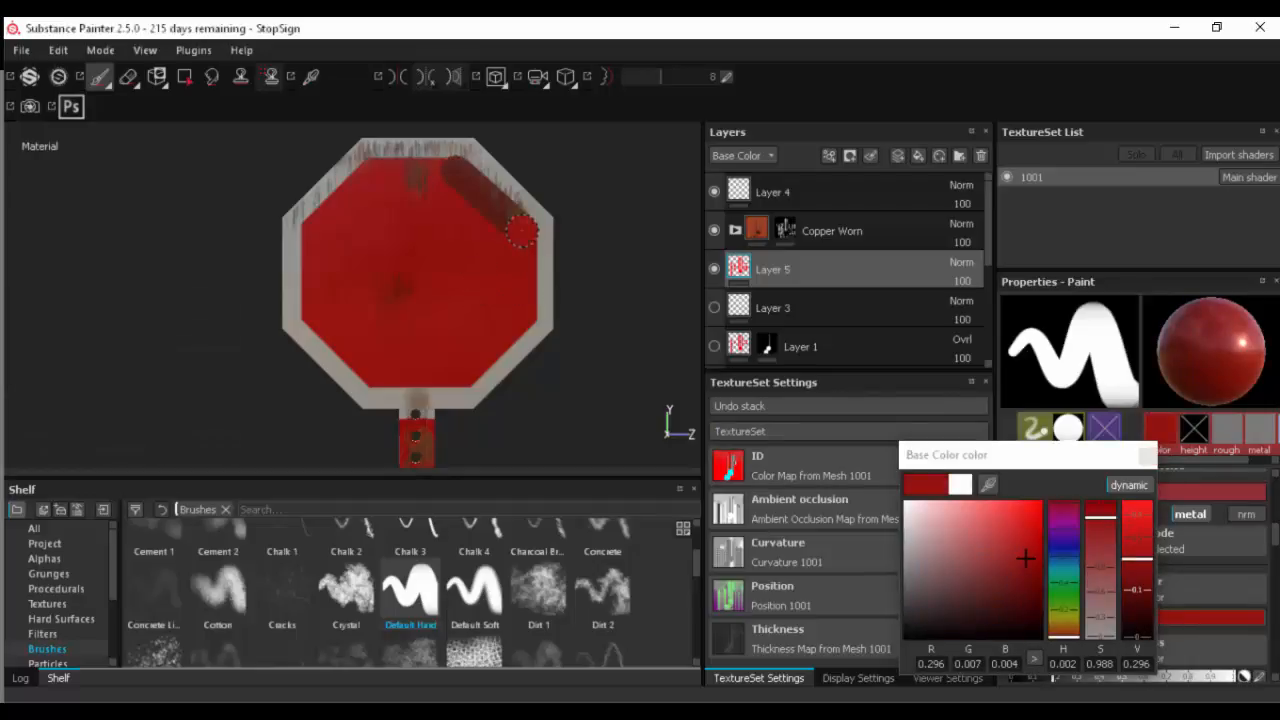
# - Set the base color to bright red, RGB 1, 0.011, 0, and paint a straight strip over the excess white inside the upper-right border
pyautogui.moveTo(1038, 530); pyautogui.dragTo(1057, 483)
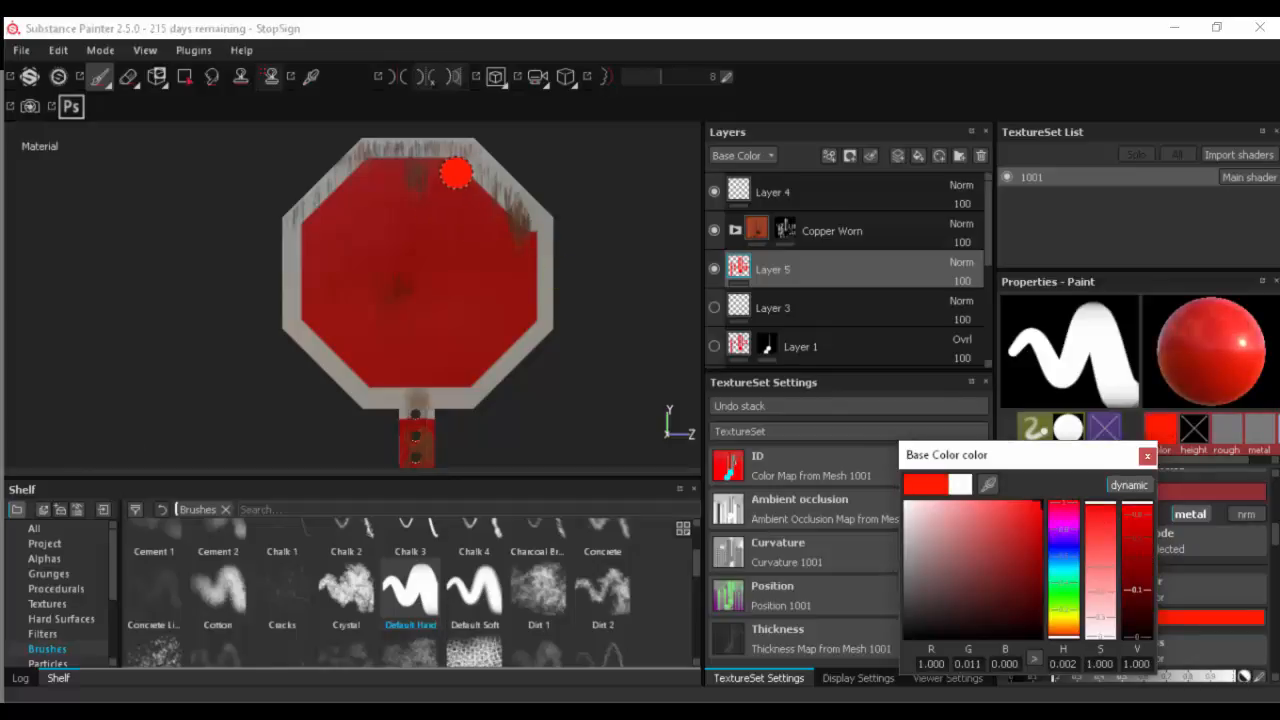
pyautogui.click(456, 173)
pyautogui.keyDown('shift'); pyautogui.click(519, 230); pyautogui.keyUp('shift')
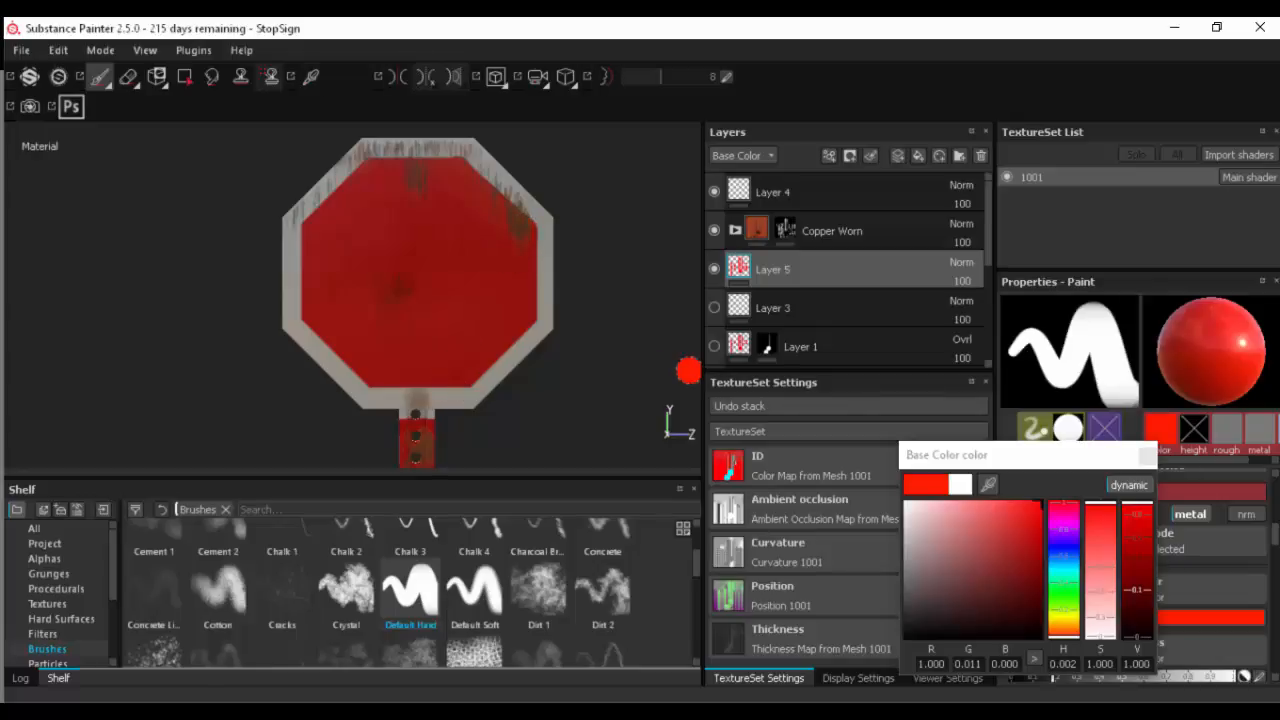
pyautogui.click(1147, 456)
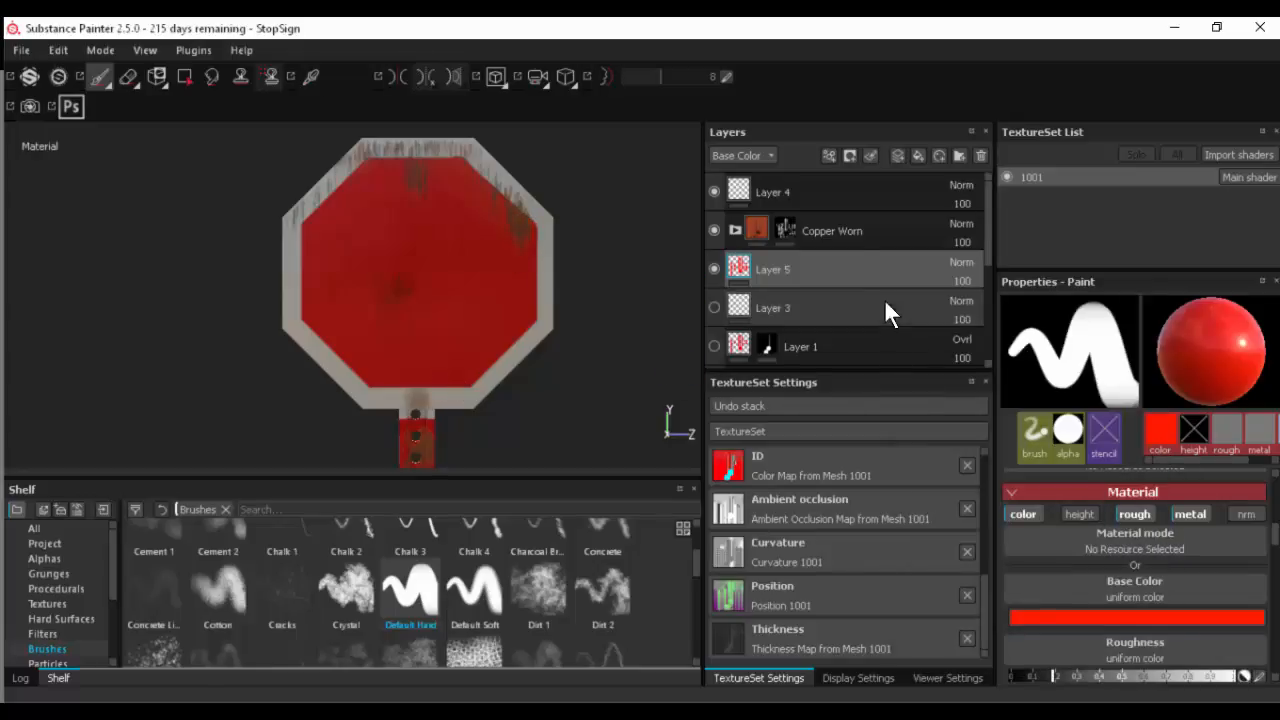
# - Add a black mask to Layer 5 and reveal only the sign plate with a whole-mesh polygon fill
pyautogui.click(848, 156)
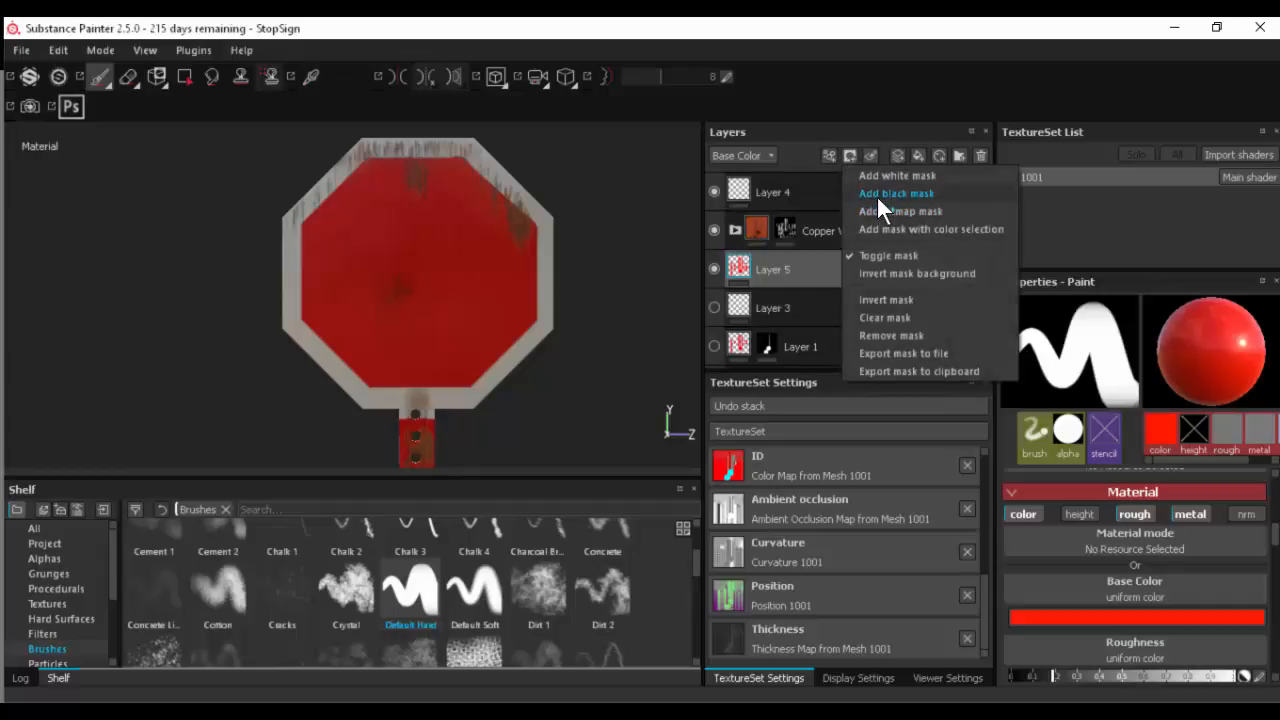
pyautogui.click(877, 194)
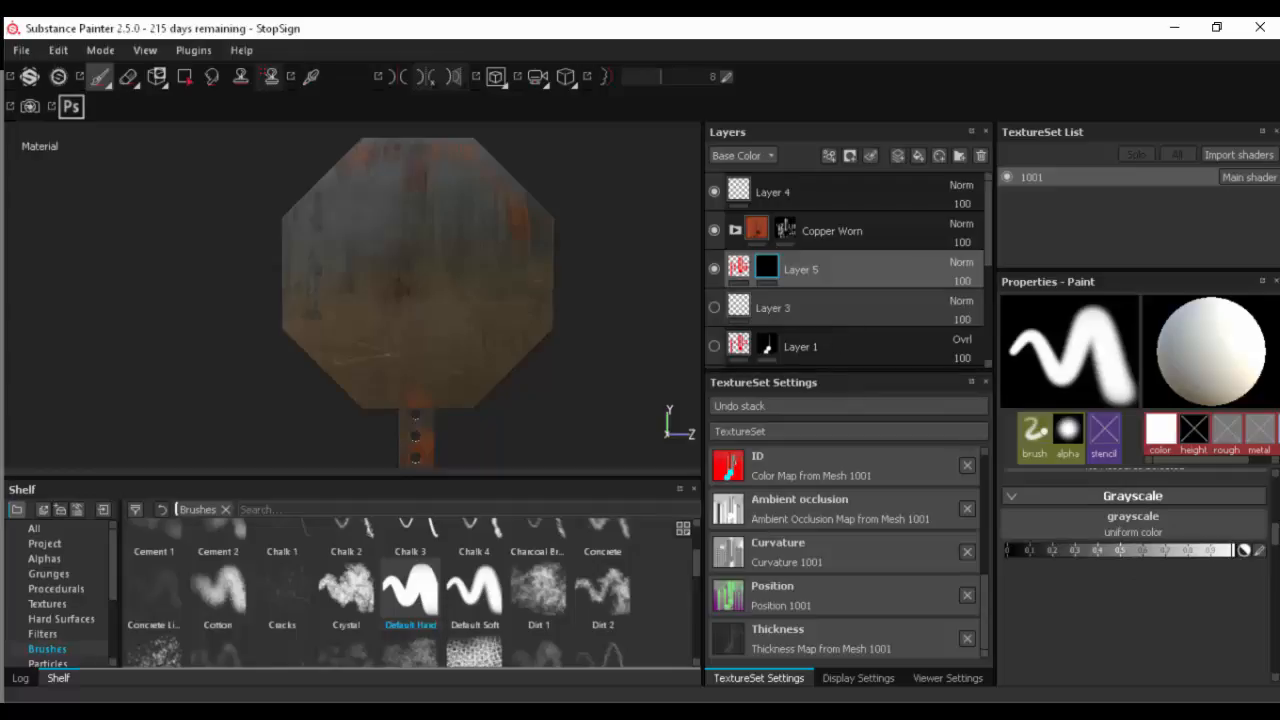
pyautogui.click(184, 77)
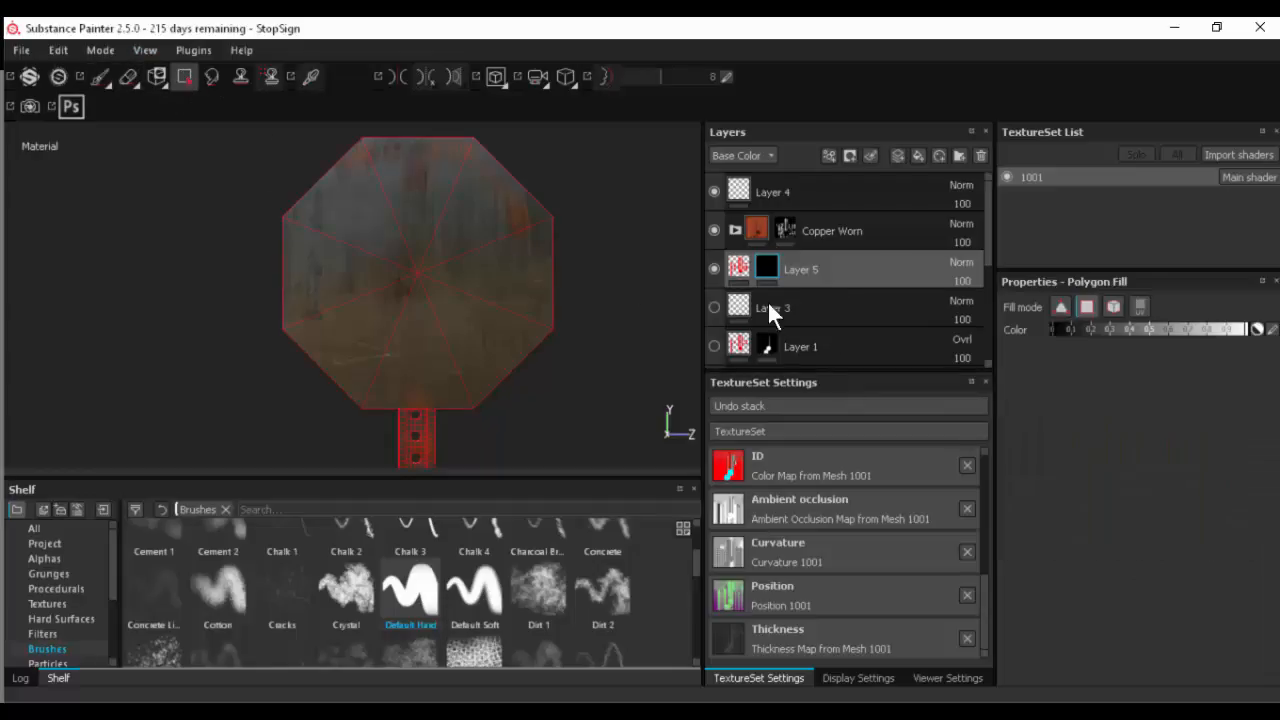
pyautogui.click(1110, 306)
pyautogui.click(445, 243)
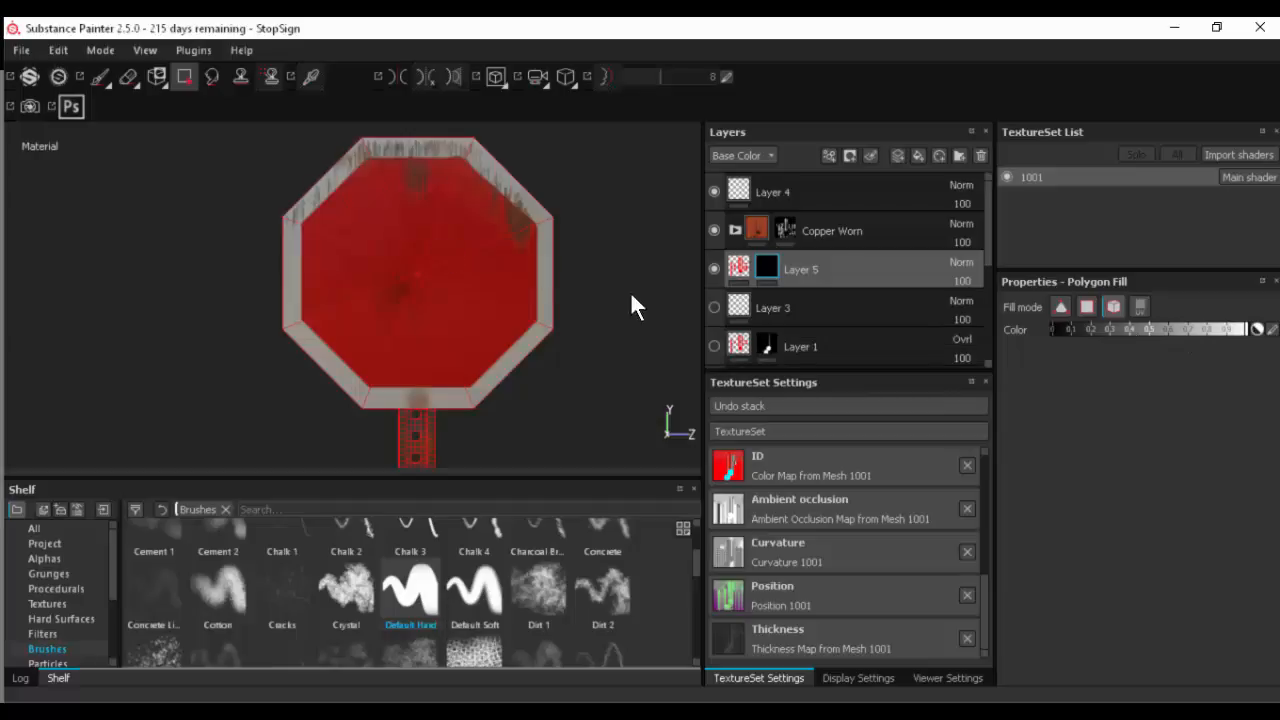
# - Add a new paint layer above Layer 5 and find a hexagonal cross screw in the Hard Surfaces shelf by searching "screw"
pyautogui.keyDown('alt'); pyautogui.moveTo(627, 327); pyautogui.dragTo(569, 331); pyautogui.keyUp('alt')
pyautogui.click(895, 155)
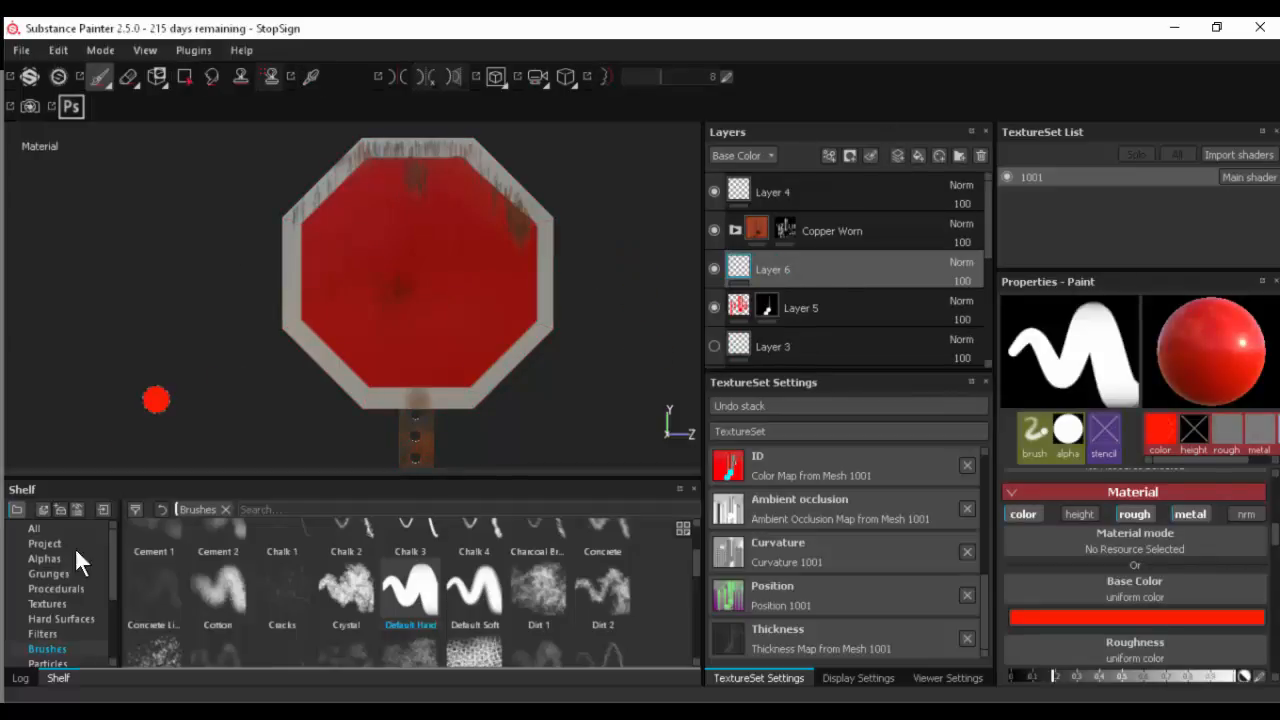
pyautogui.click(44, 559)
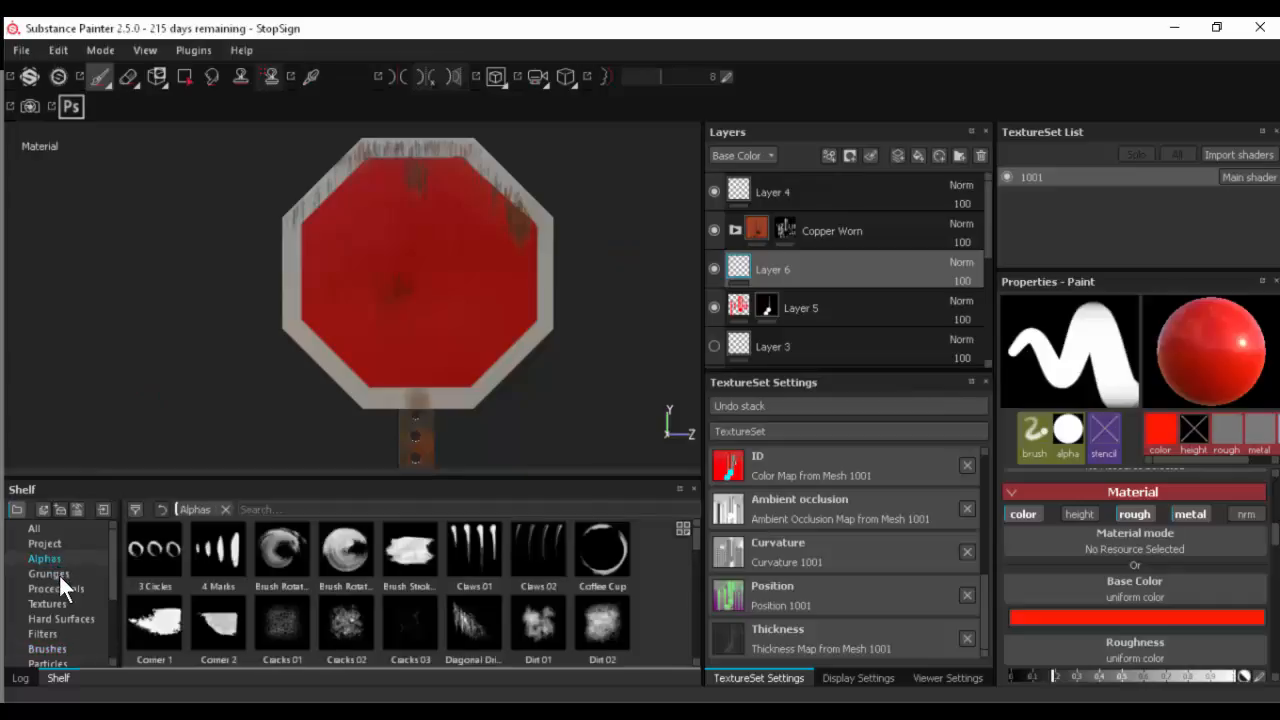
pyautogui.click(64, 613)
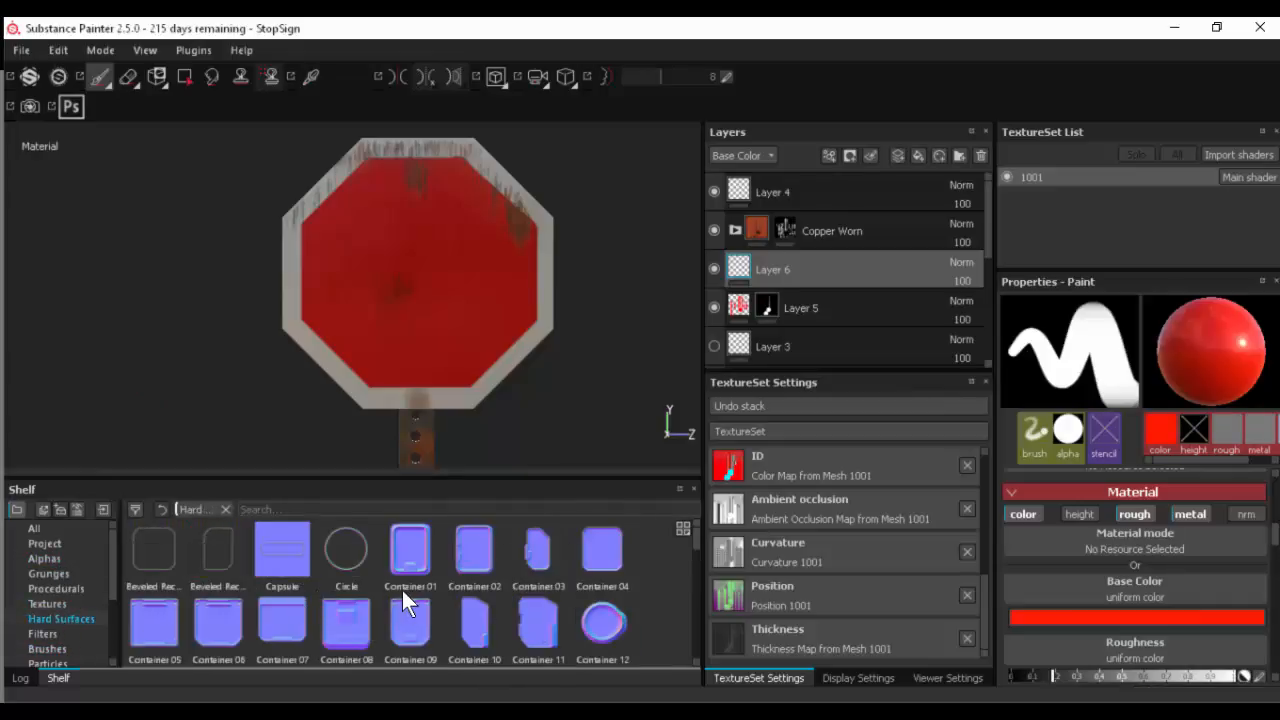
pyautogui.scroll(-2, 390, 590)
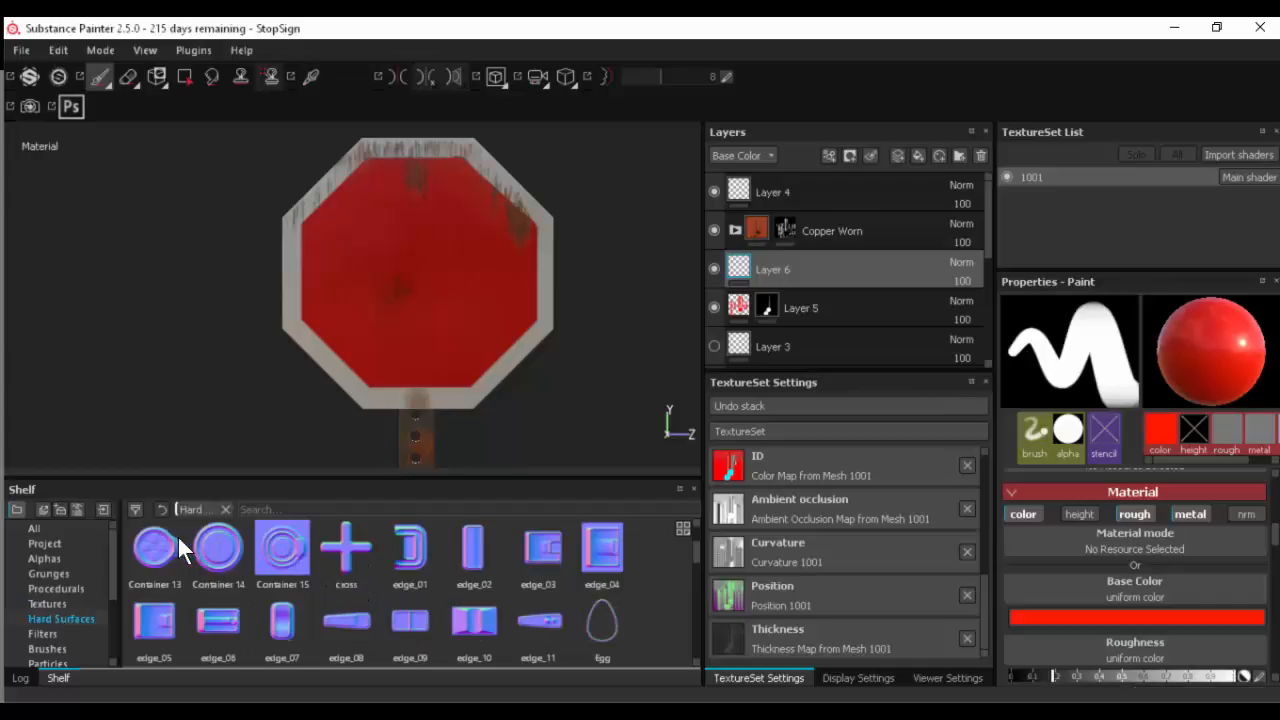
pyautogui.scroll(-3, 155, 558)
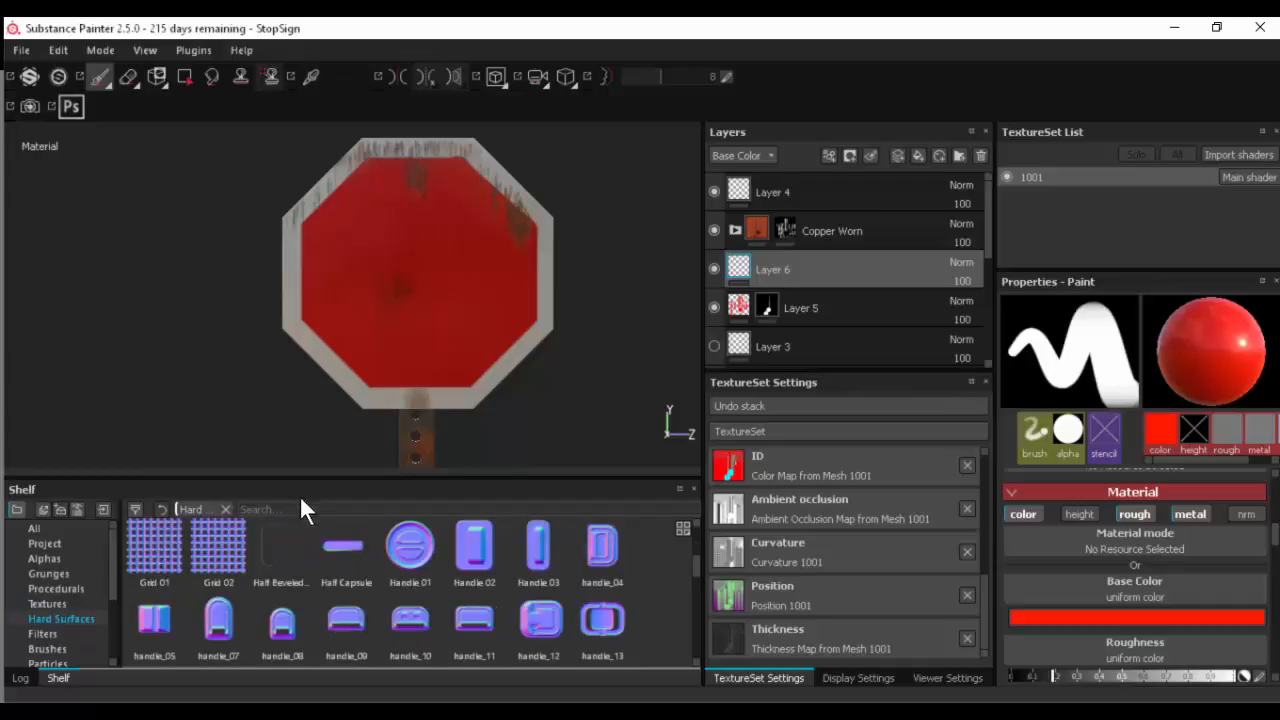
pyautogui.write('screw')
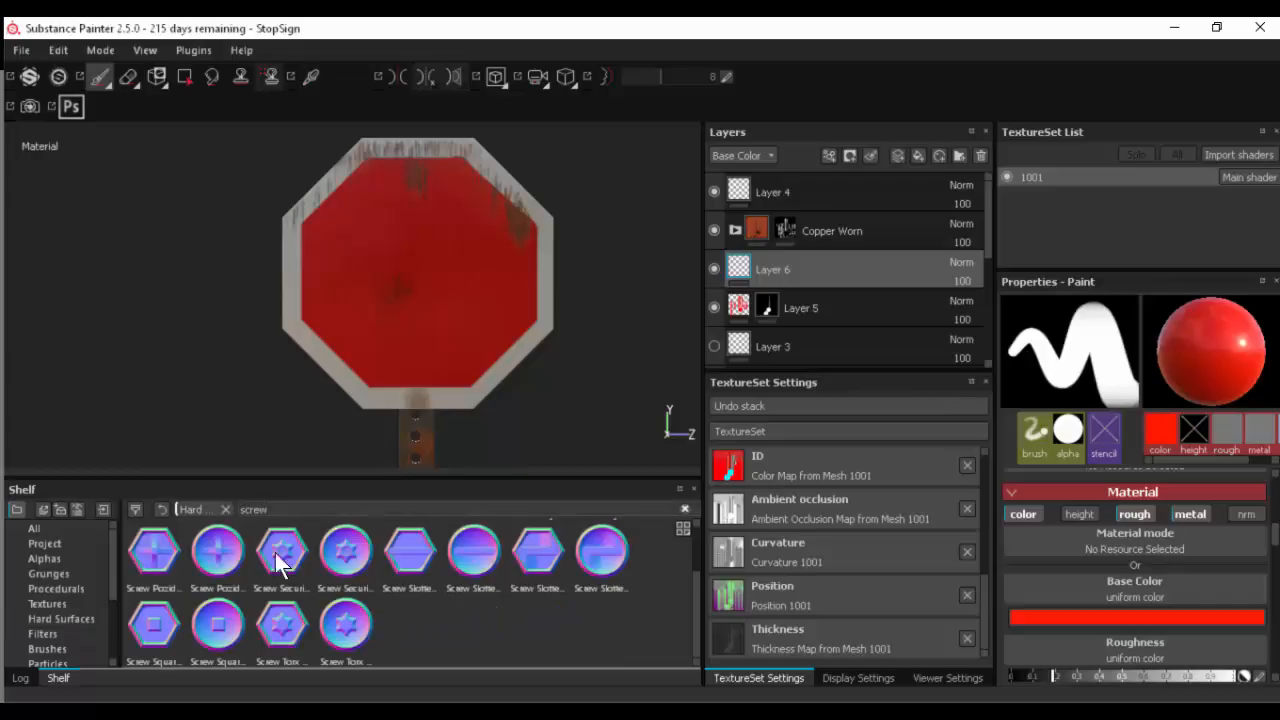
pyautogui.click(152, 553)
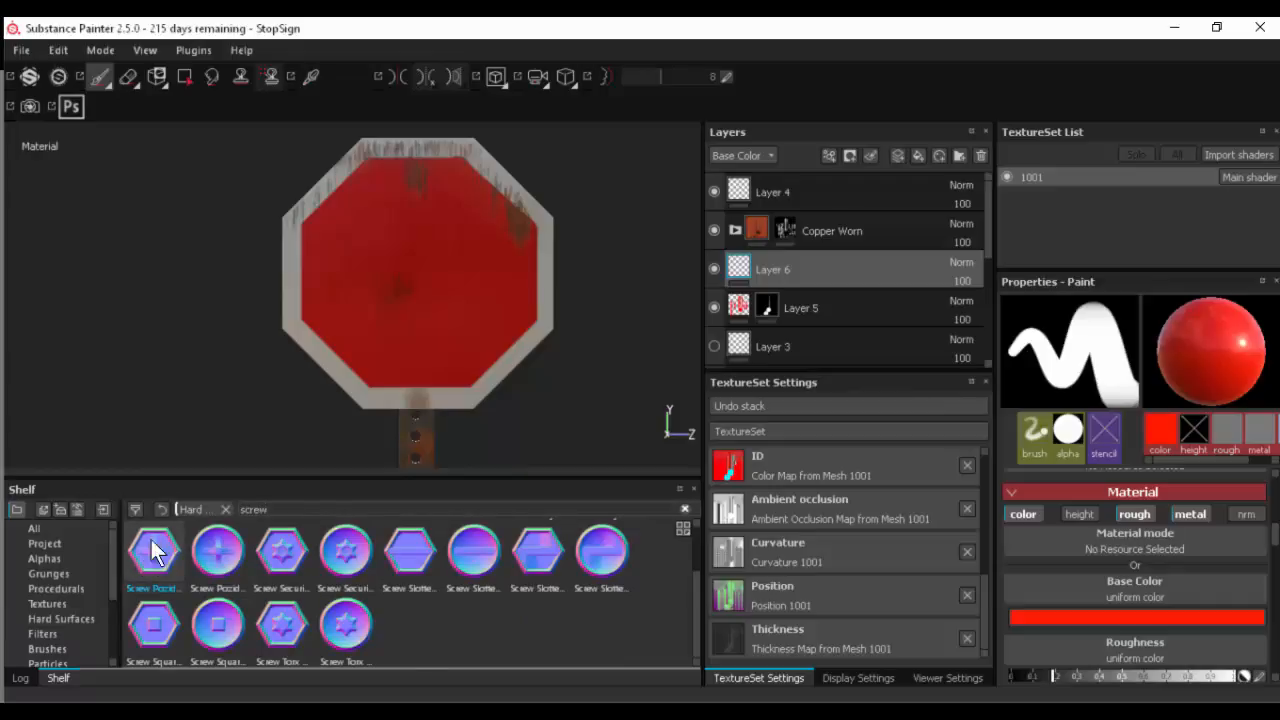
pyautogui.scroll(-2, 420, 366)
pyautogui.scroll(2, 420, 380)
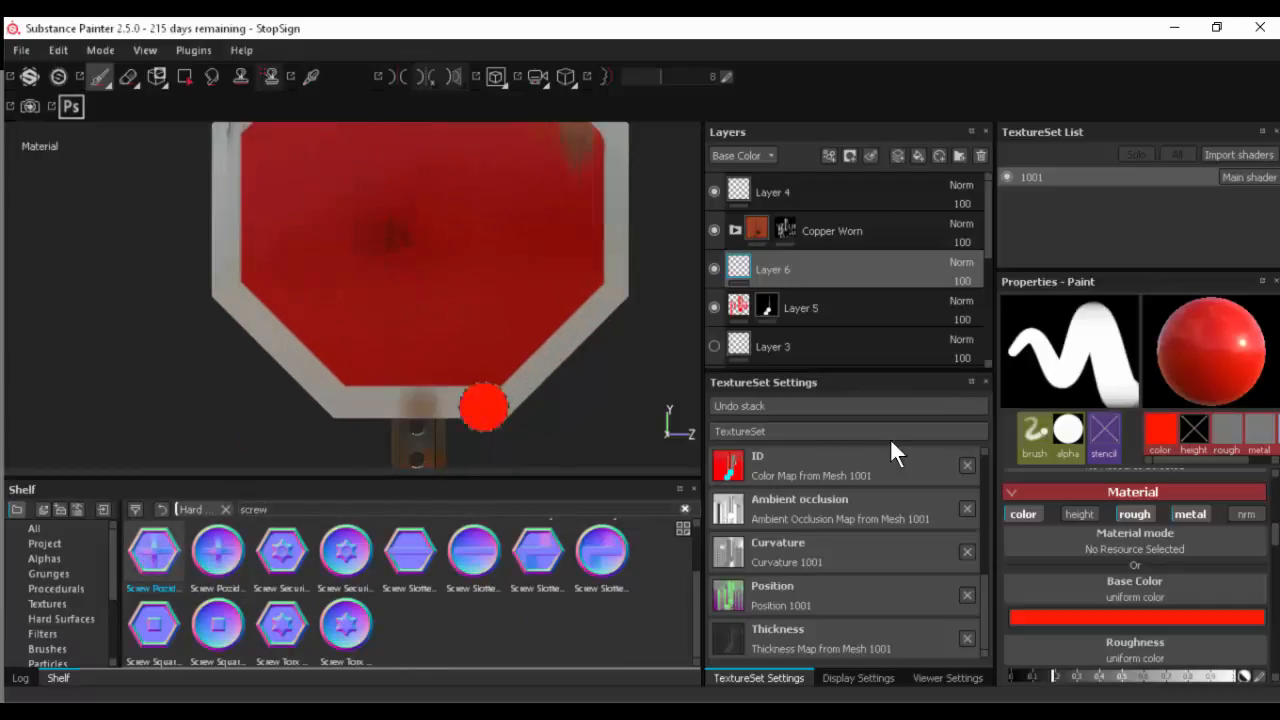
# - Set the brush's base color to a neutral dark grey, RGB 0.044, 0.044, 0.044
pyautogui.click(1023, 514)
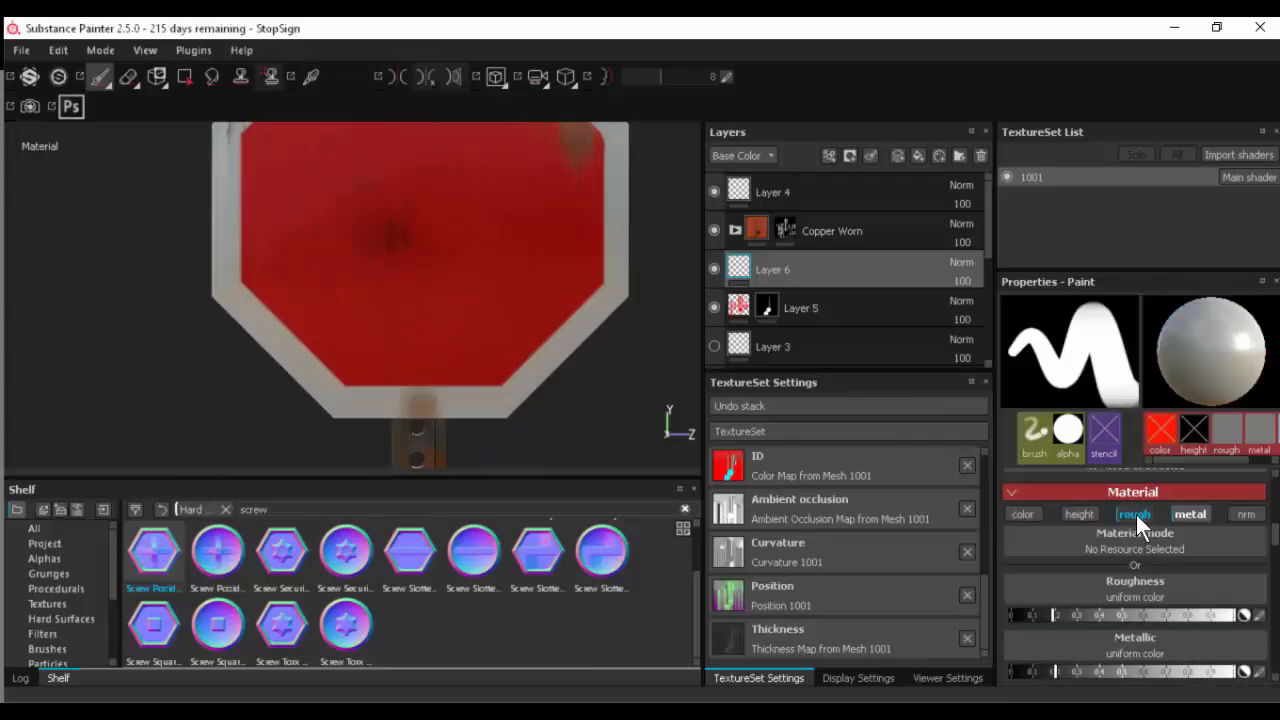
pyautogui.click(1027, 514)
pyautogui.click(1093, 616)
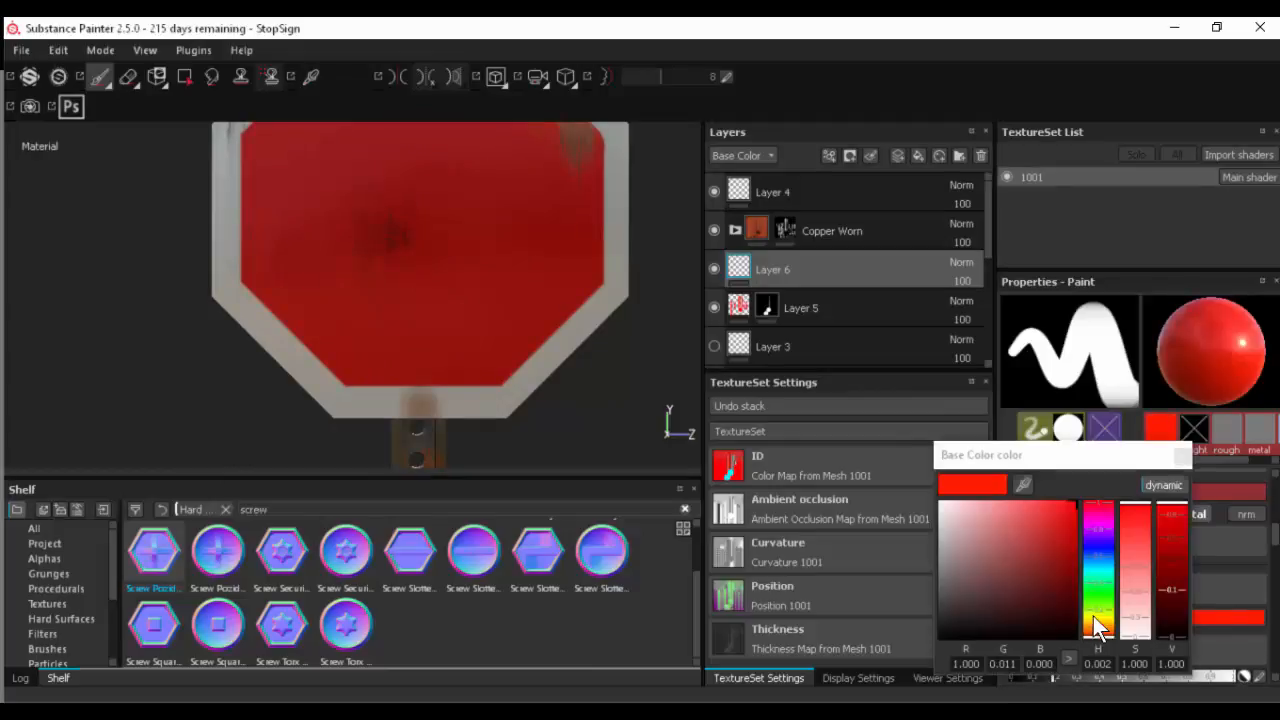
pyautogui.click(972, 606)
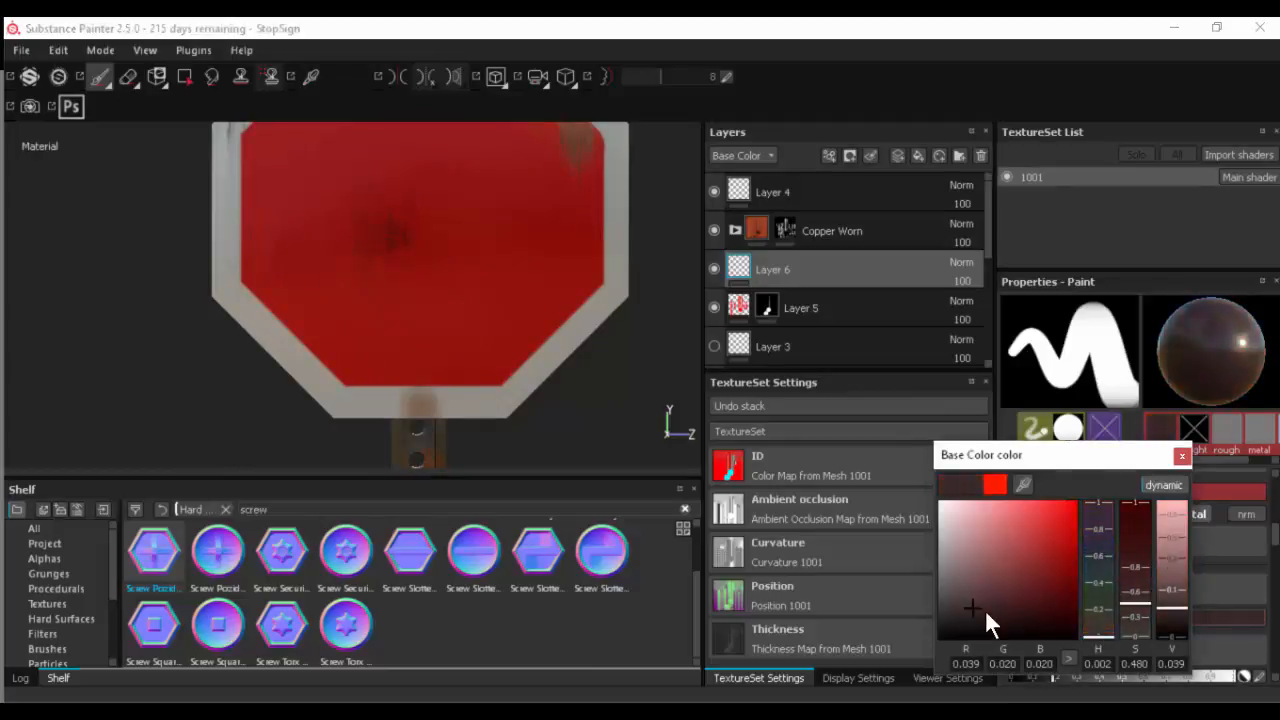
pyautogui.moveTo(986, 614); pyautogui.dragTo(937, 602)
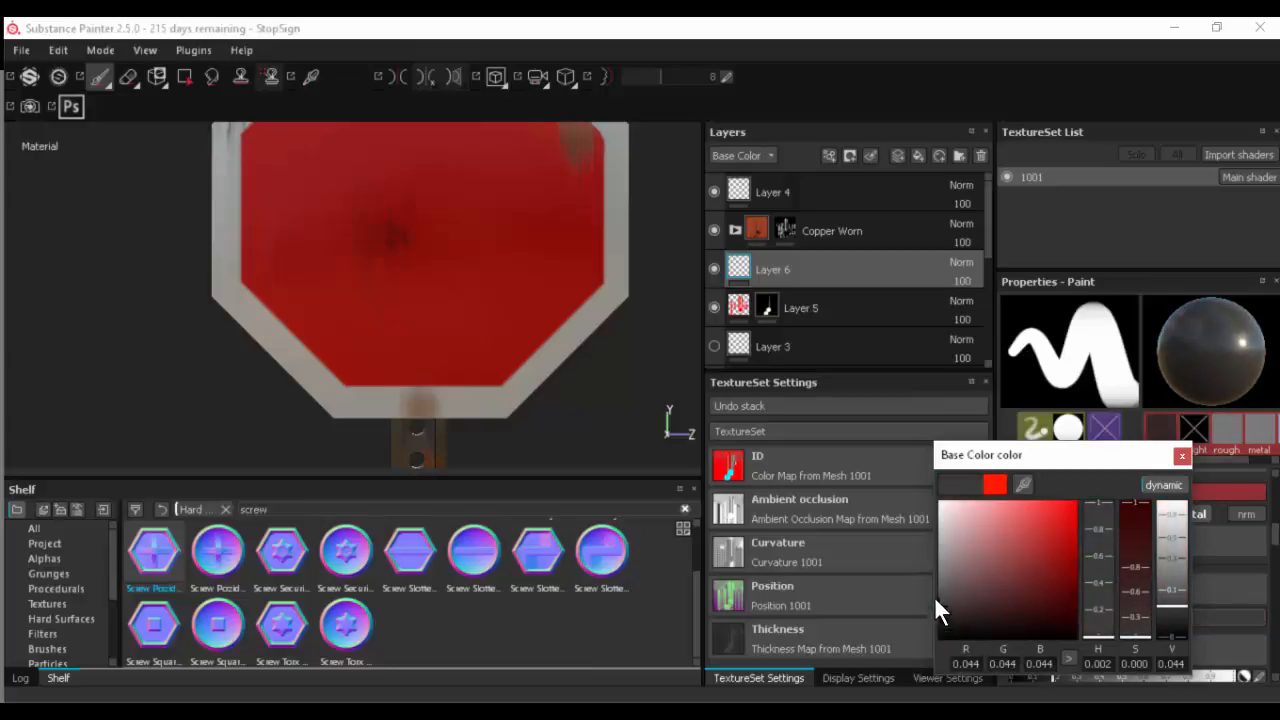
pyautogui.click(1183, 456)
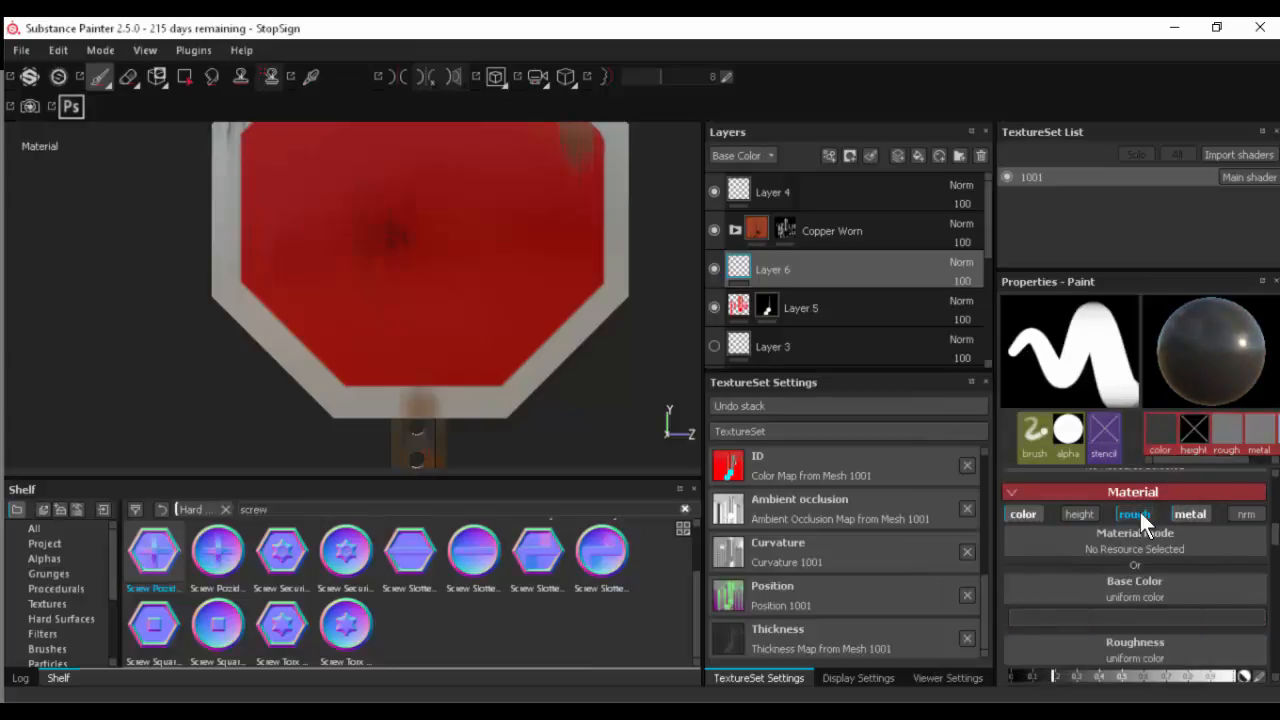
# - Enable the brush's height and normal channels, raise the height to about 0.2, and set the roughness to about 0.5
pyautogui.click(1082, 511)
pyautogui.click(1241, 512)
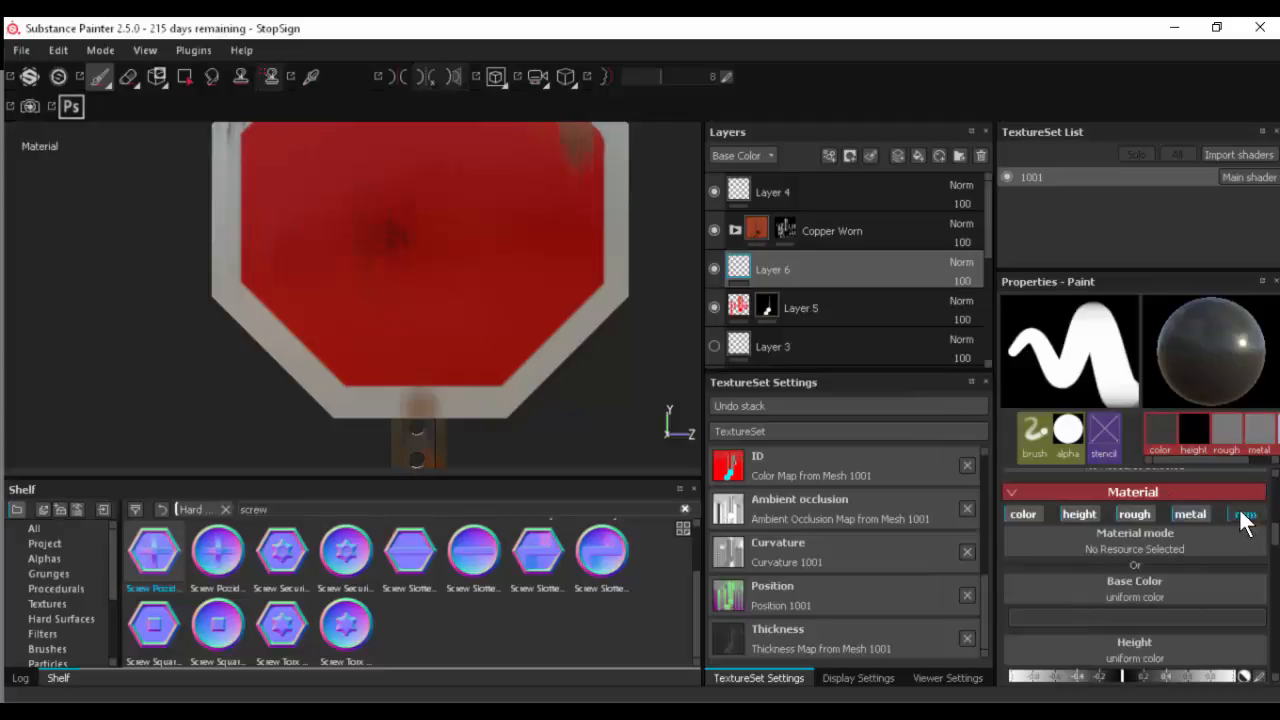
pyautogui.scroll(-2, 1147, 556)
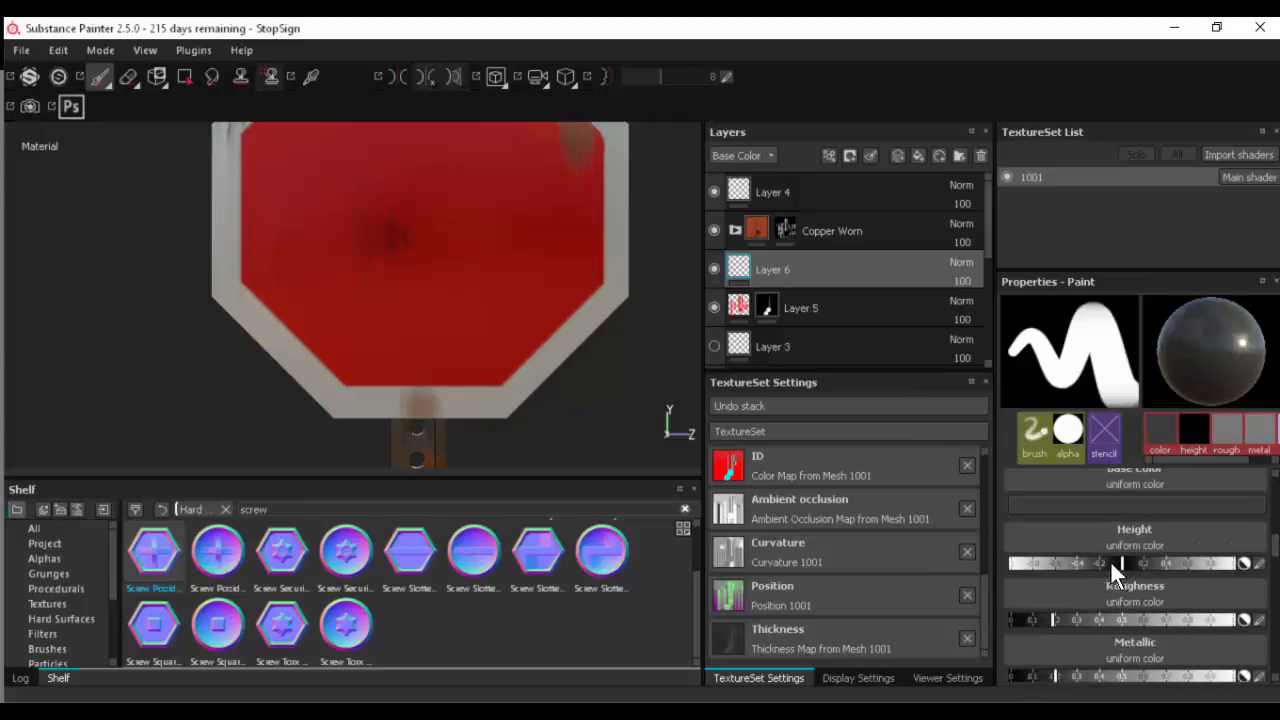
pyautogui.click(1142, 566)
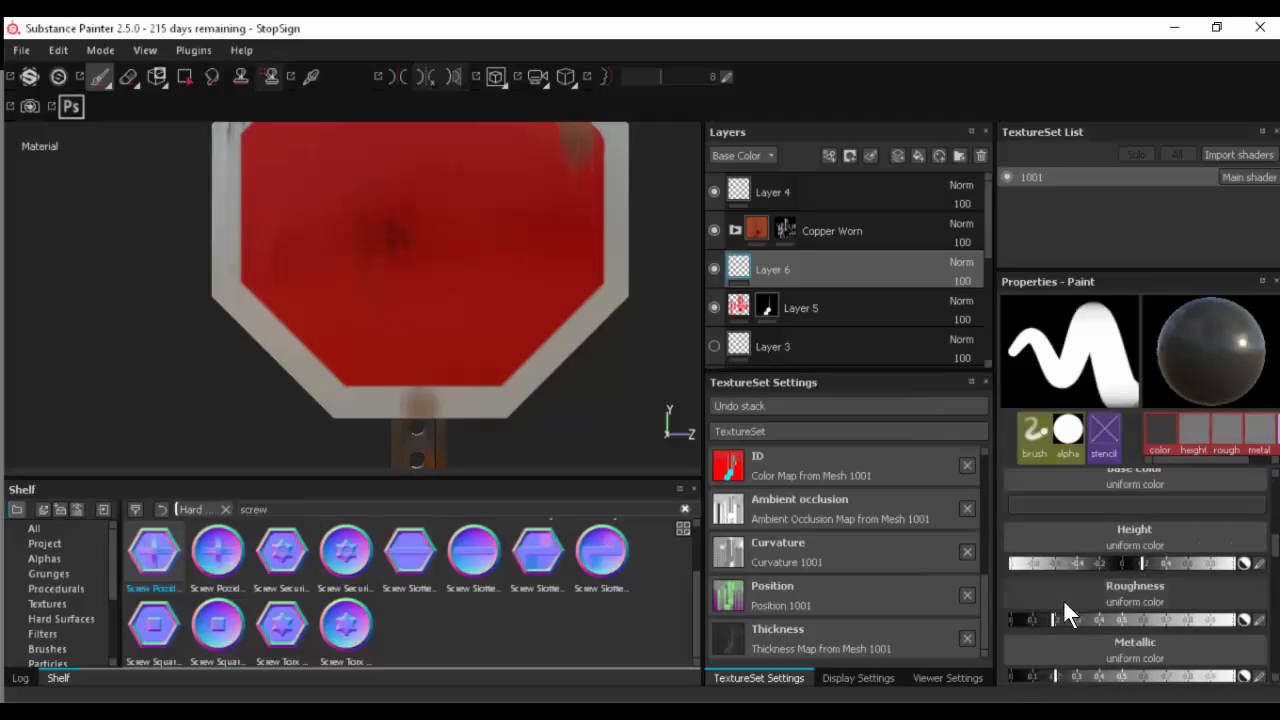
pyautogui.moveTo(1106, 620); pyautogui.dragTo(1110, 620)
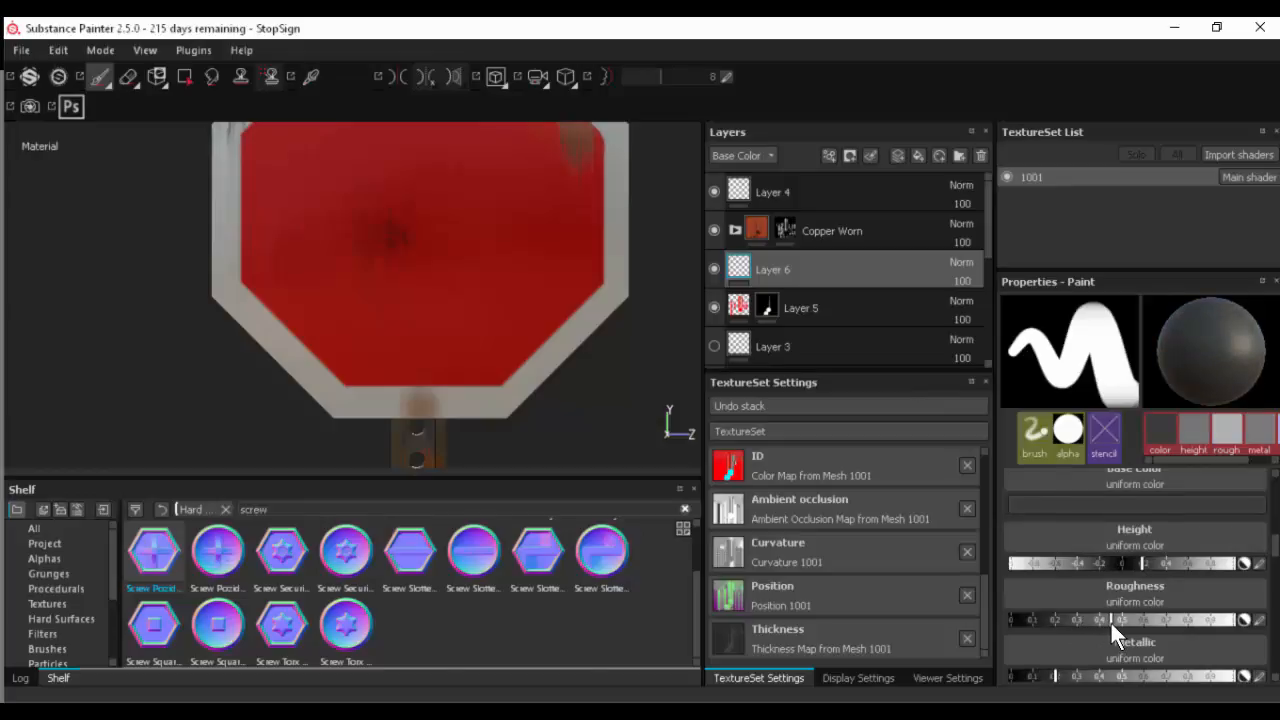
pyautogui.click(1126, 621)
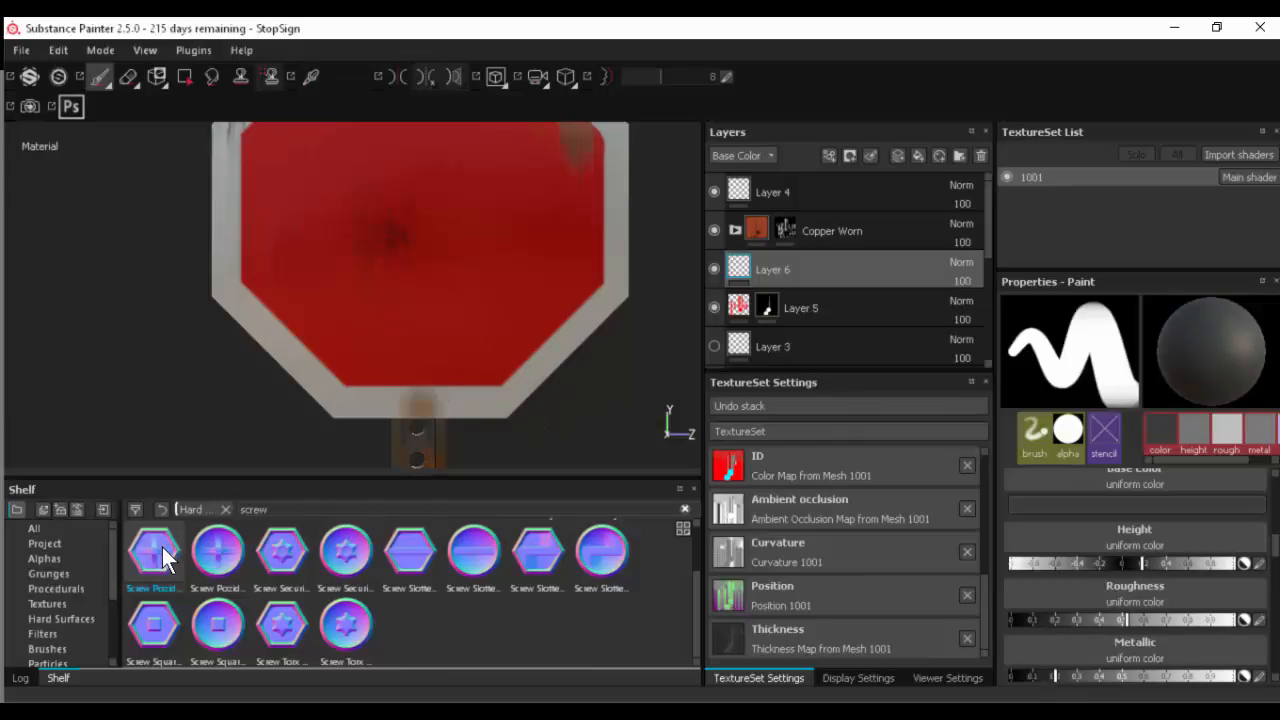
# - Try Screw Cross Hexa as the brush's stencil, and remove it
pyautogui.scroll(5, 1080, 596)
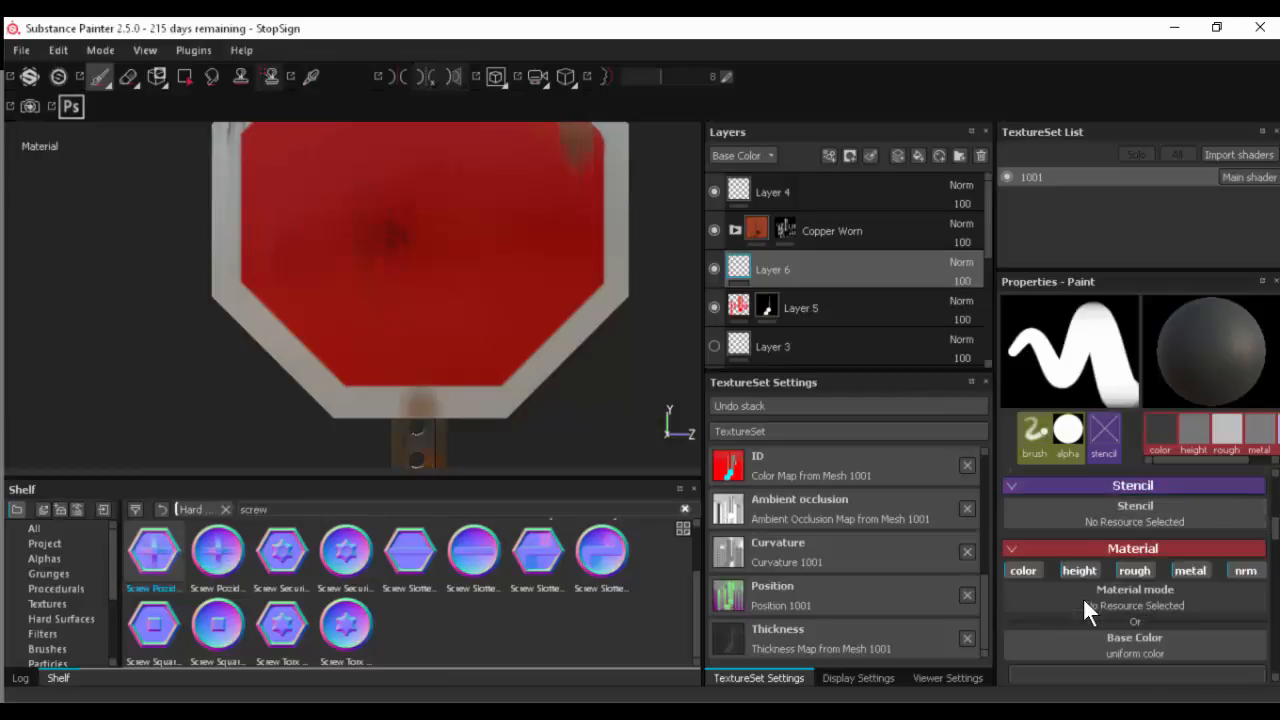
pyautogui.scroll(-1, 1081, 596)
pyautogui.click(1110, 630)
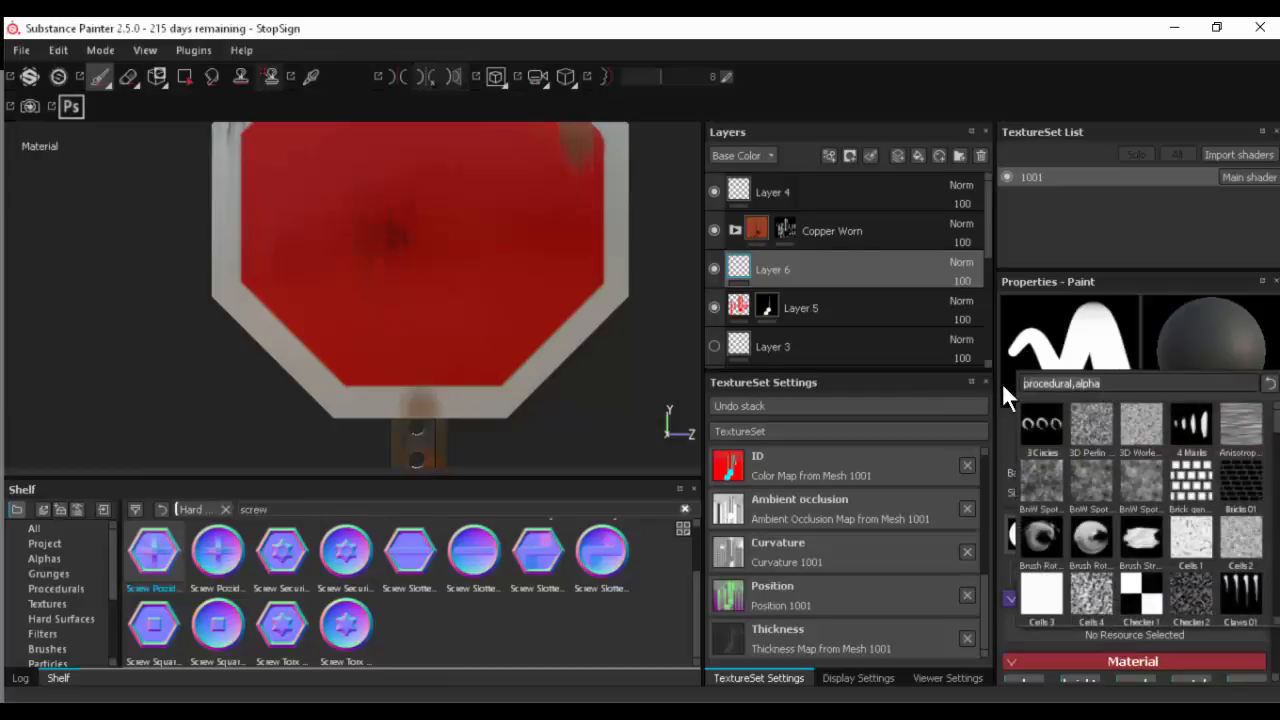
pyautogui.write('screw')
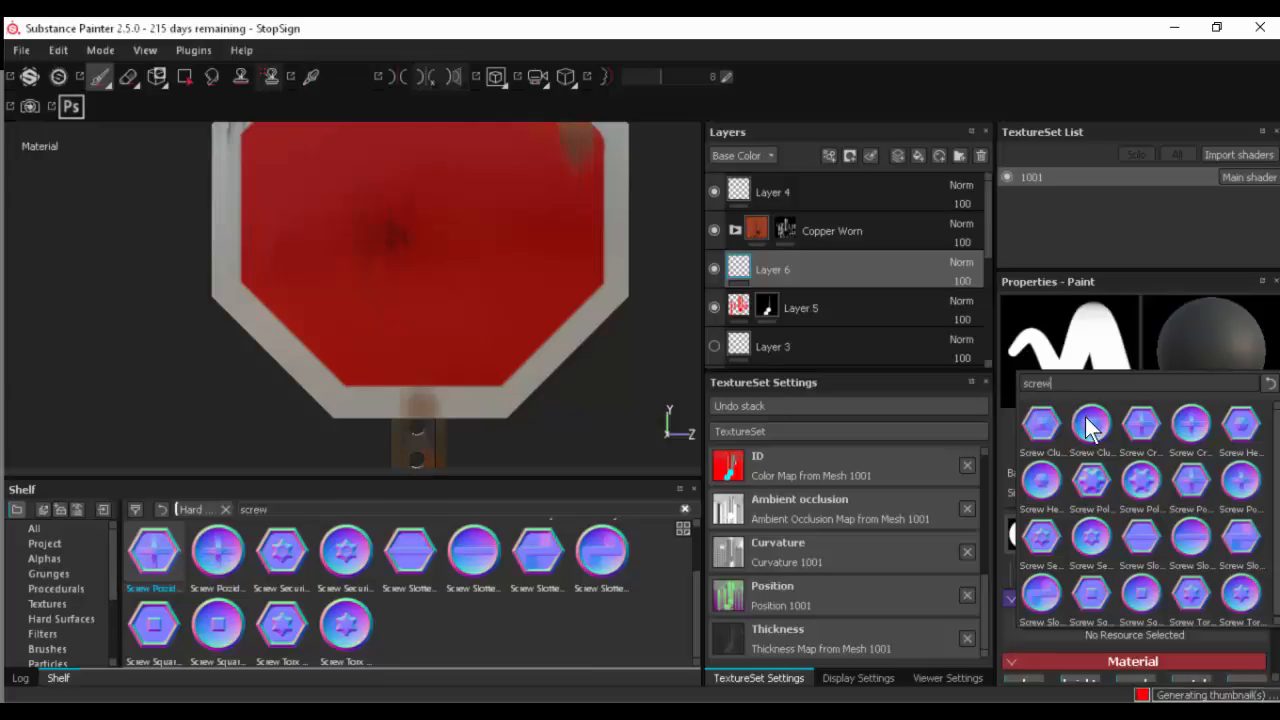
pyautogui.click(1142, 423)
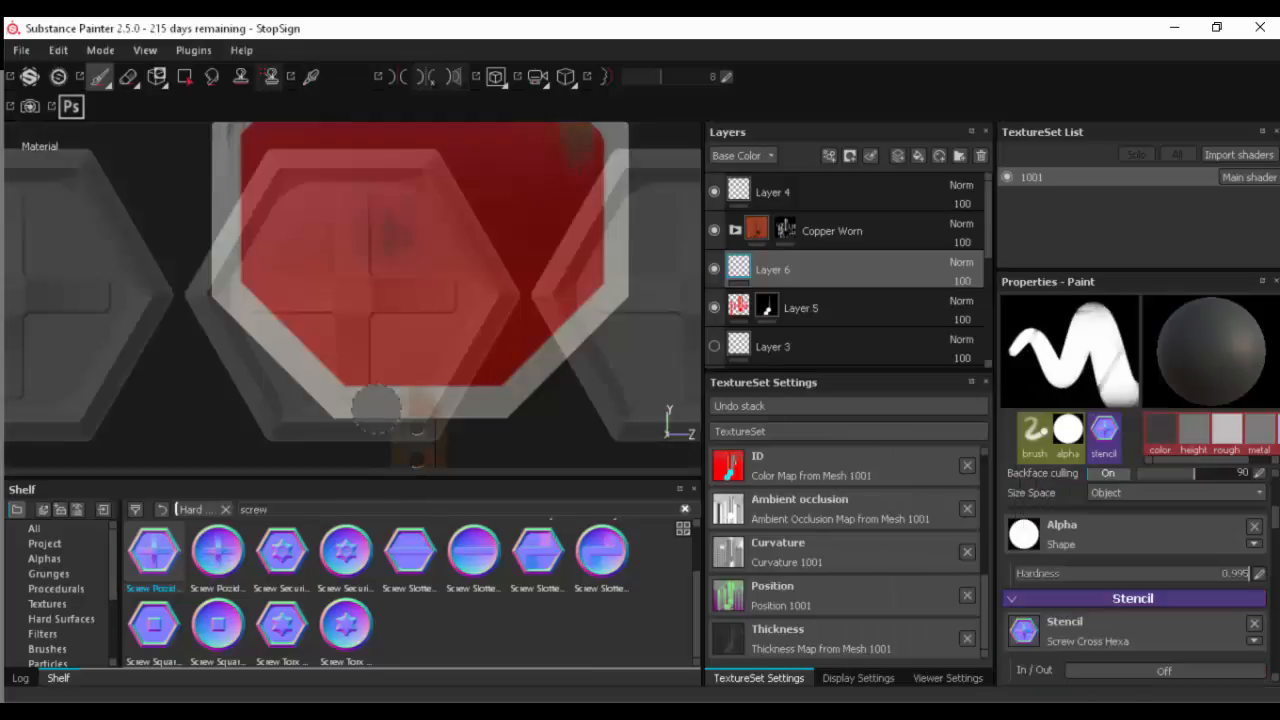
pyautogui.click(1255, 630)
# - Remove the Shape alpha from the brush and search the available alphas for "screw"
pyautogui.scroll(-1, 1200, 627)
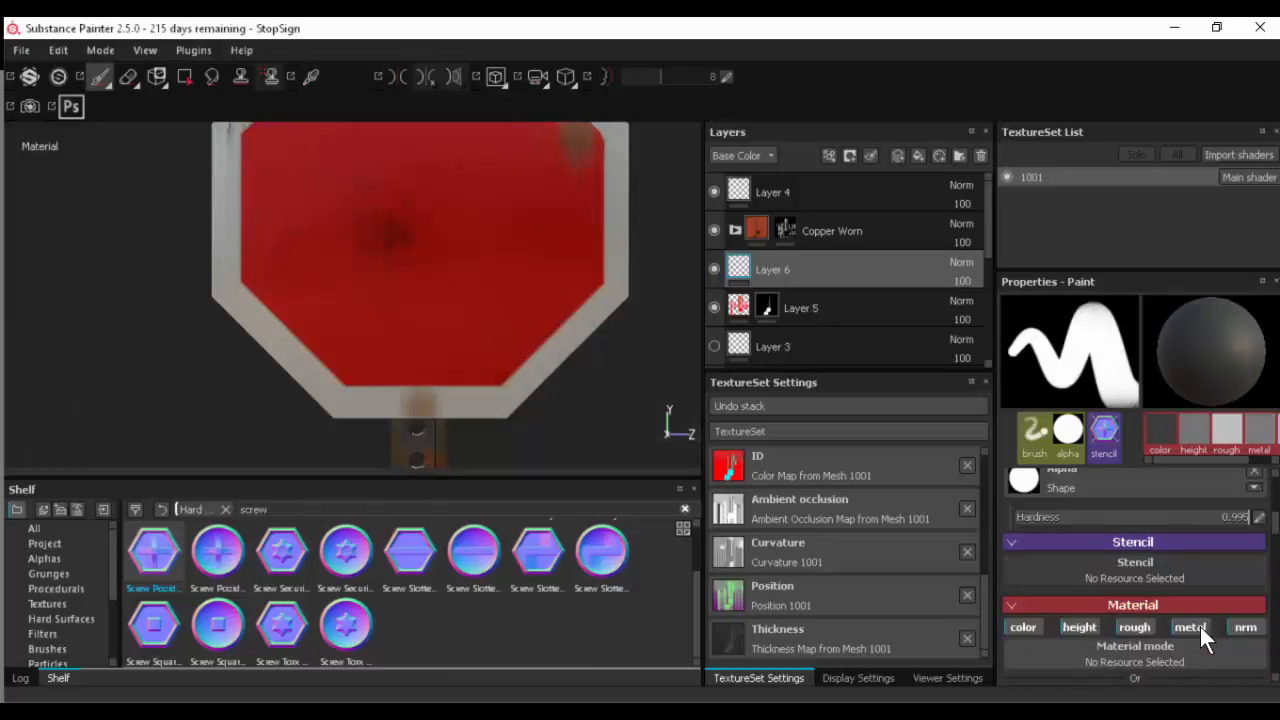
pyautogui.scroll(-2, 1200, 627)
pyautogui.scroll(-1, 1158, 585)
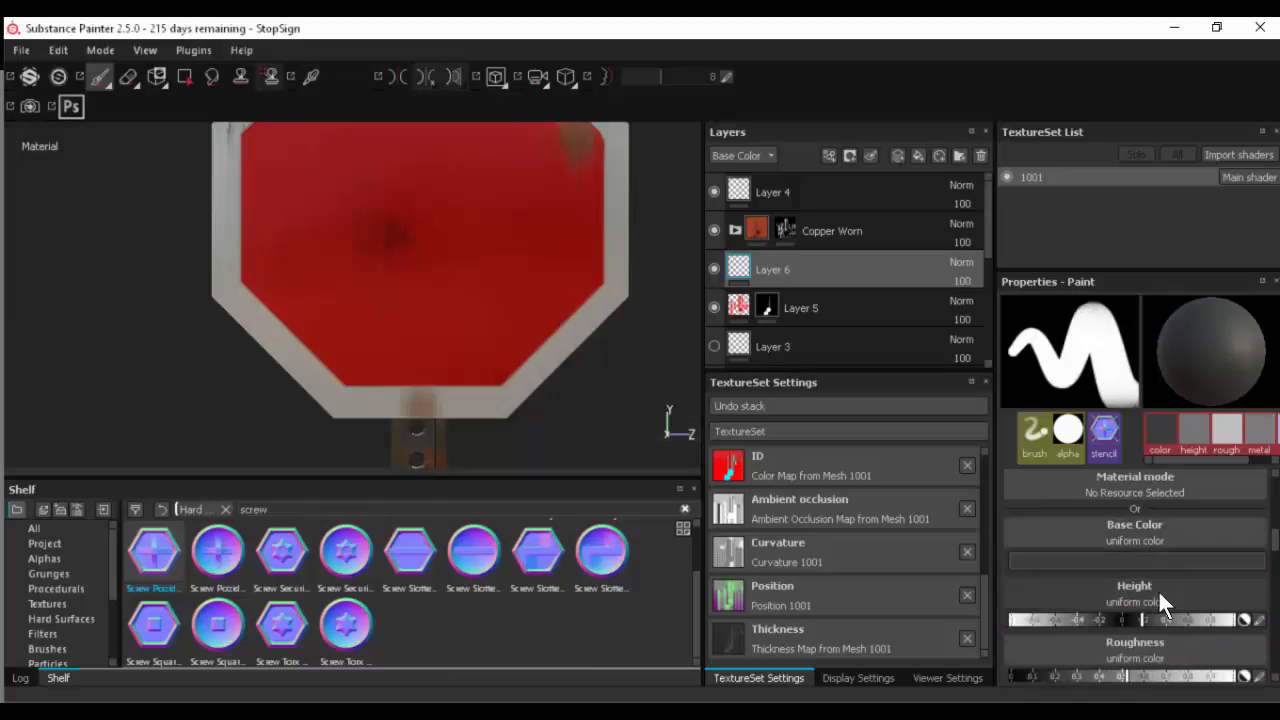
pyautogui.scroll(-2, 1158, 589)
pyautogui.scroll(5, 1158, 590)
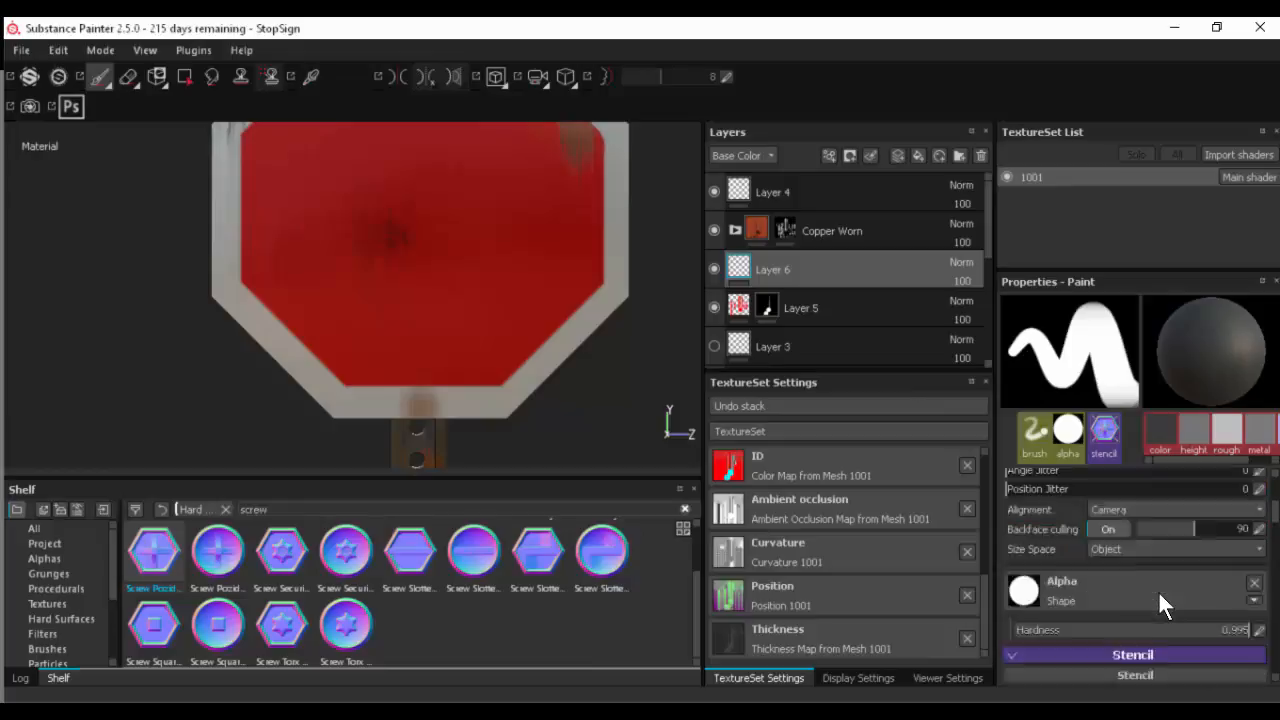
pyautogui.scroll(3, 1158, 590)
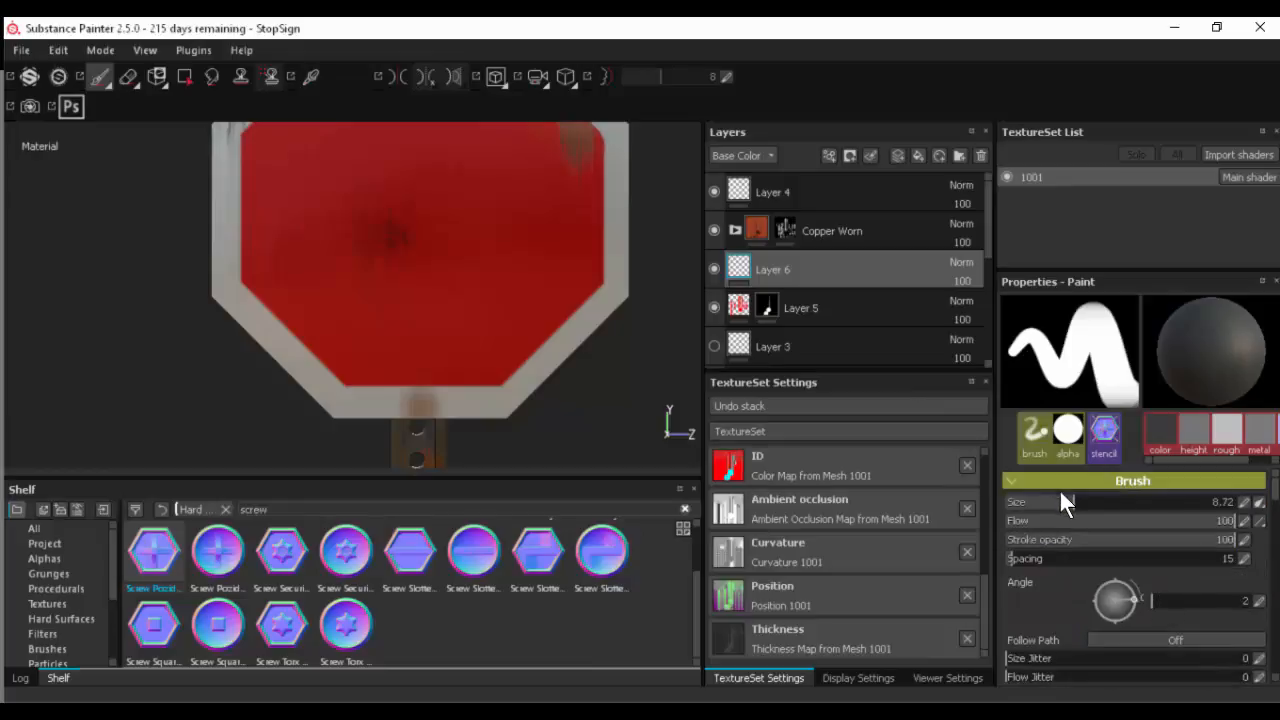
pyautogui.scroll(-3, 1058, 617)
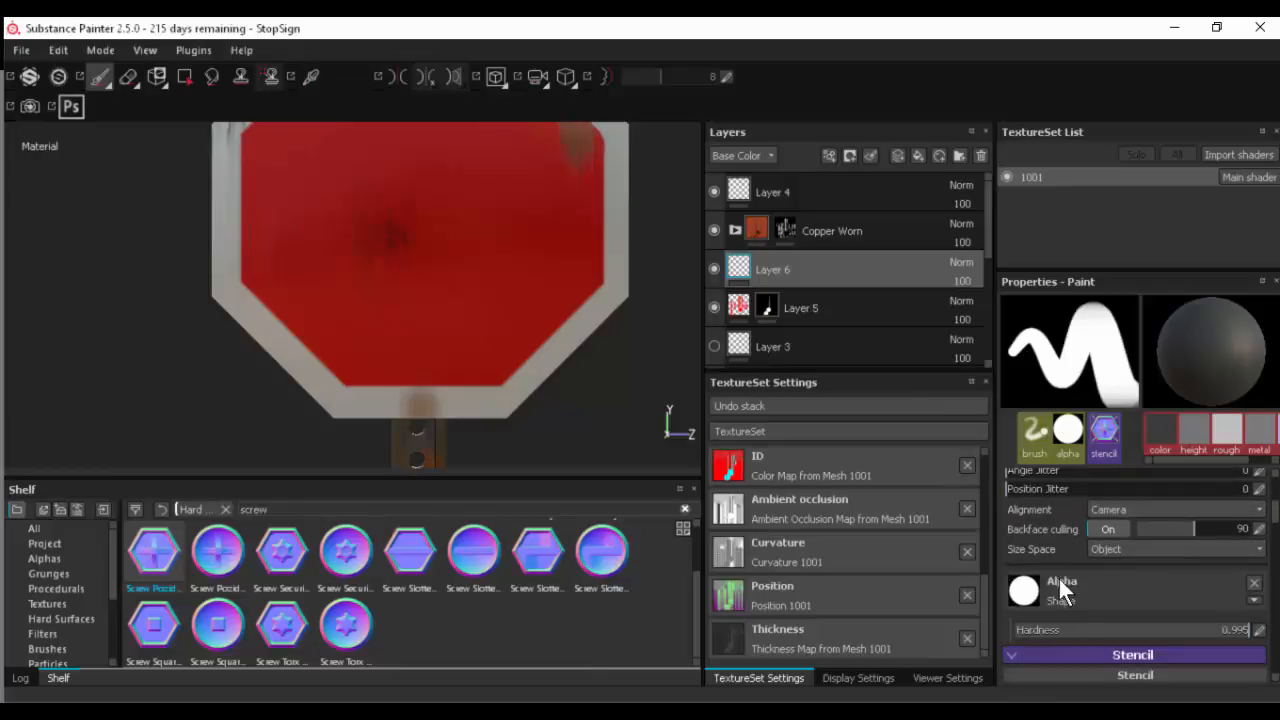
pyautogui.click(1254, 583)
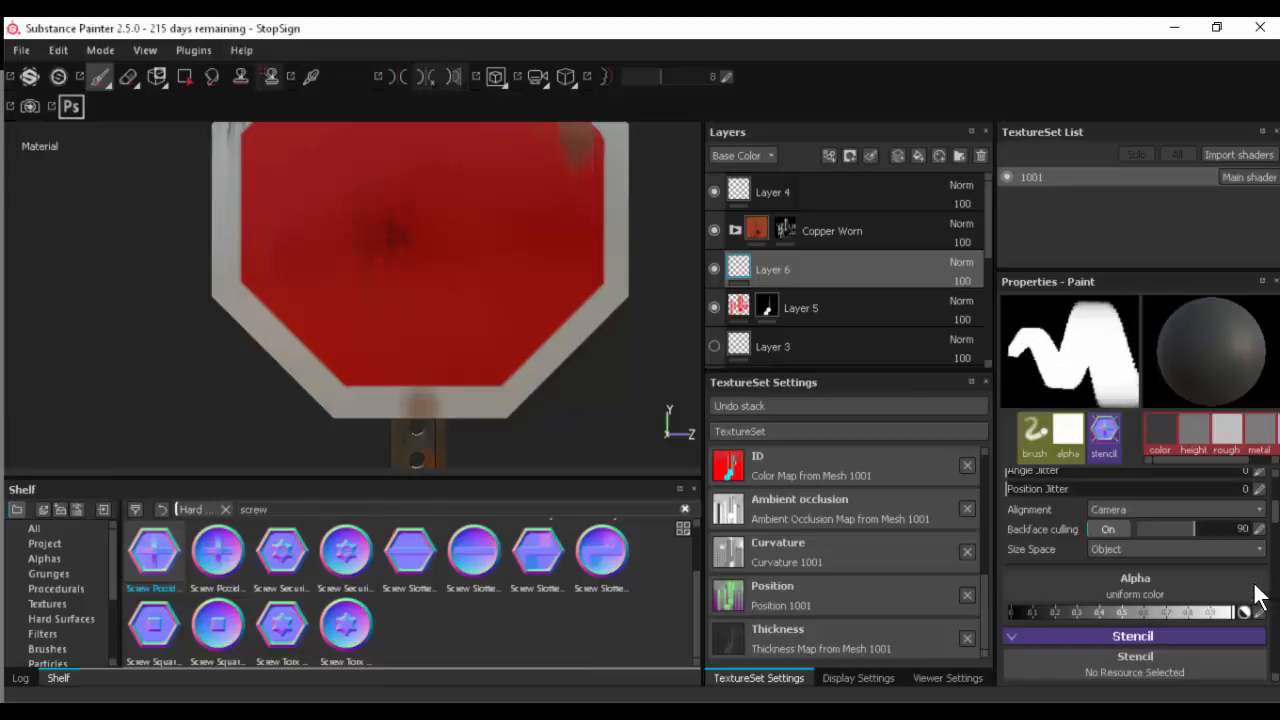
pyautogui.click(1206, 578)
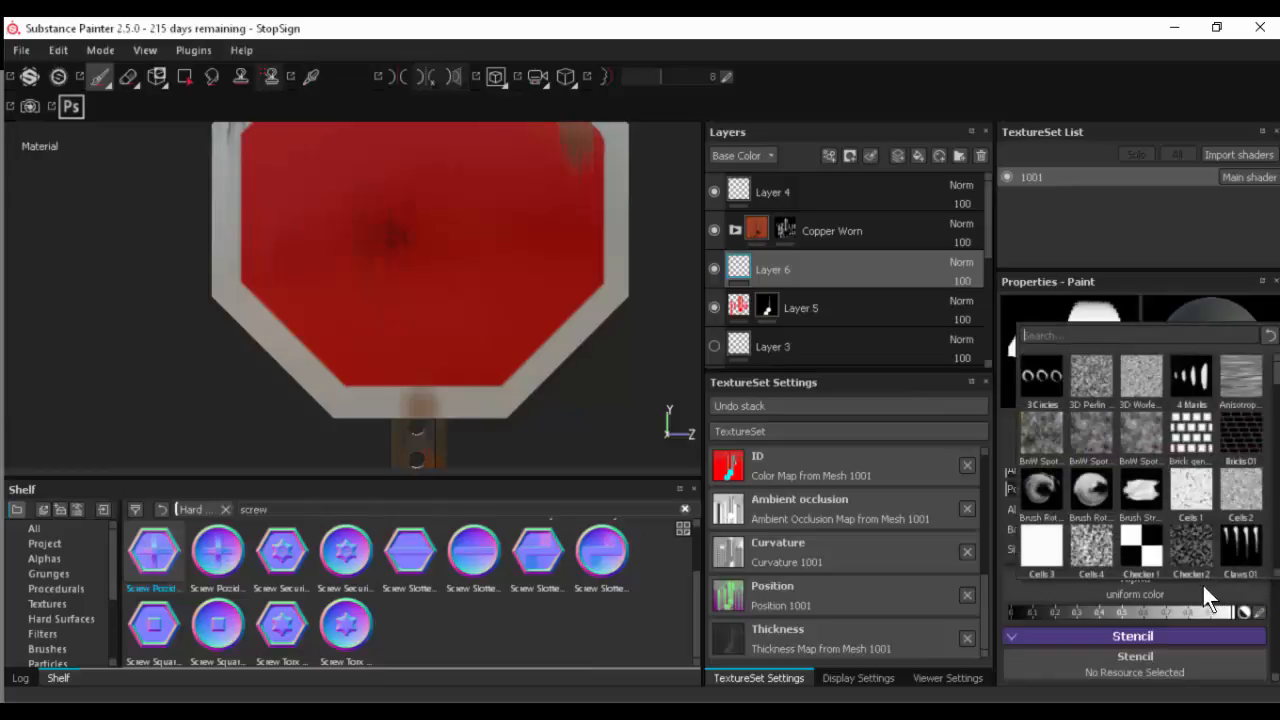
pyautogui.click(1097, 336)
pyautogui.write('screw')
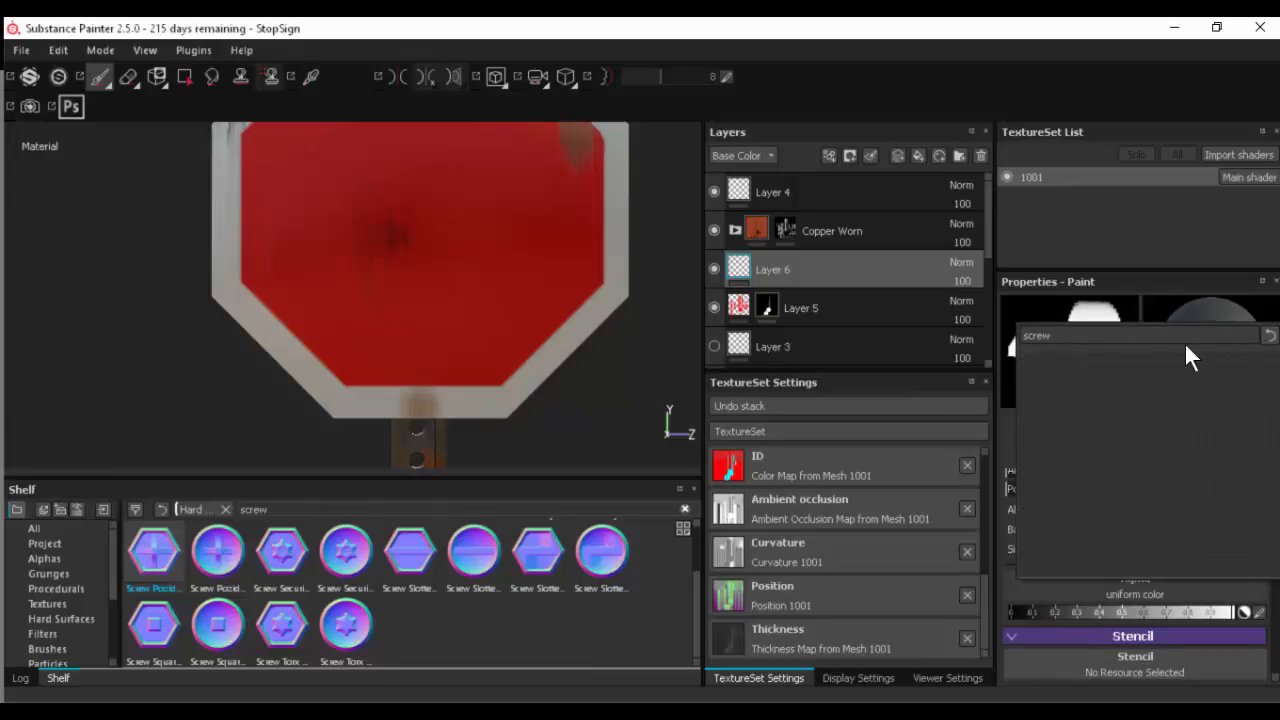
pyautogui.press('Escape')
# - Turn off the brush's color channel and try to place the hexagonal screw on the sign's lower border above the post
pyautogui.scroll(-1, 1158, 568)
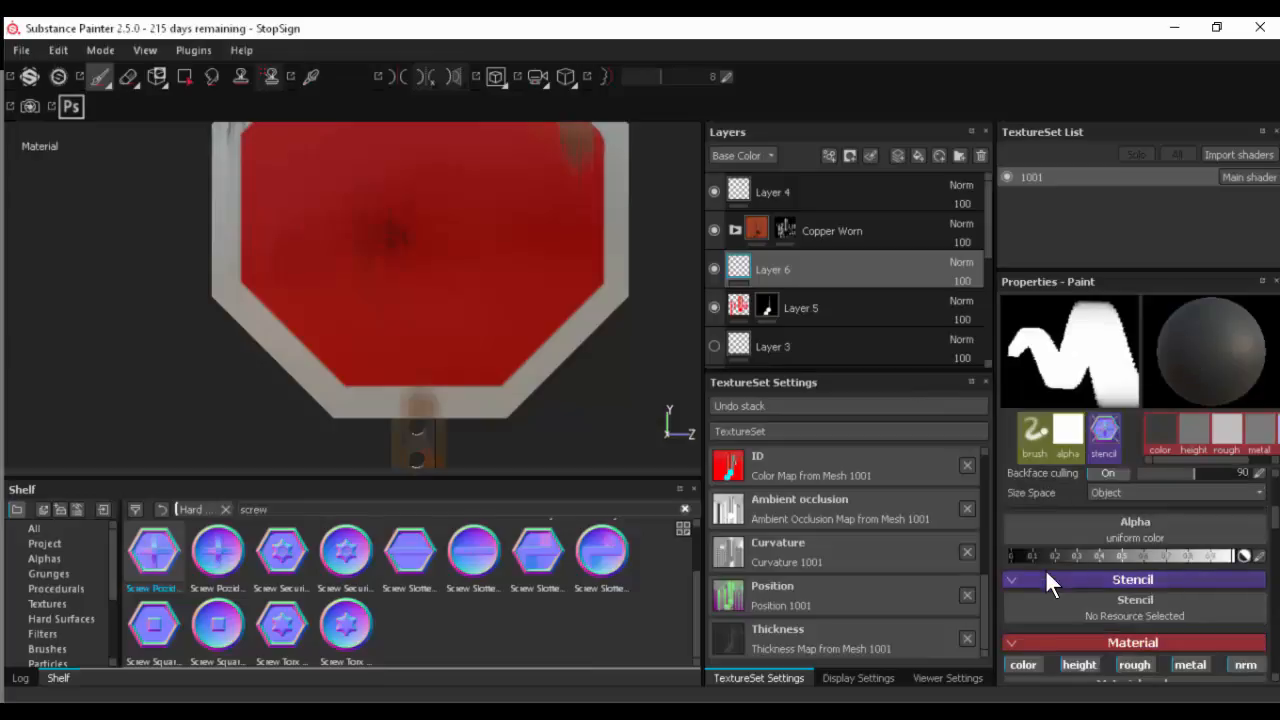
pyautogui.scroll(-1, 1049, 585)
pyautogui.click(1030, 604)
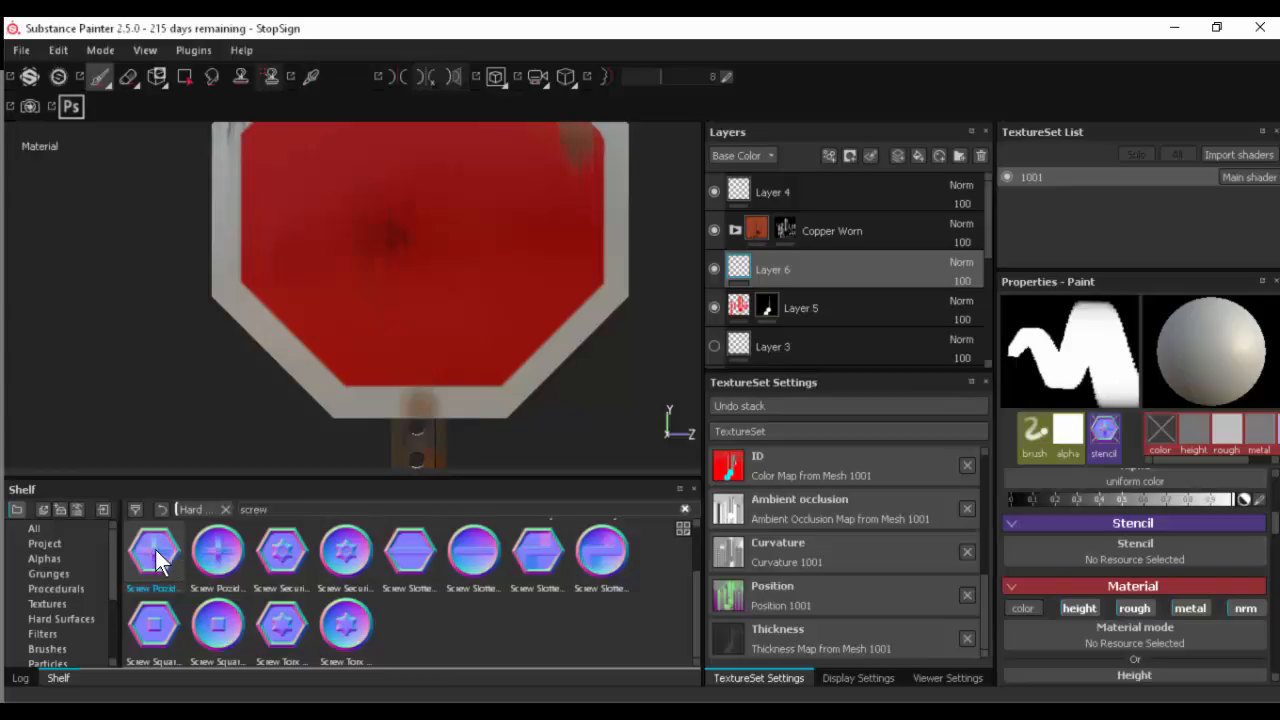
pyautogui.moveTo(155, 560)
pyautogui.mouseDown()
pyautogui.moveTo(308, 394)
pyautogui.moveTo(389, 384)
pyautogui.mouseUp()
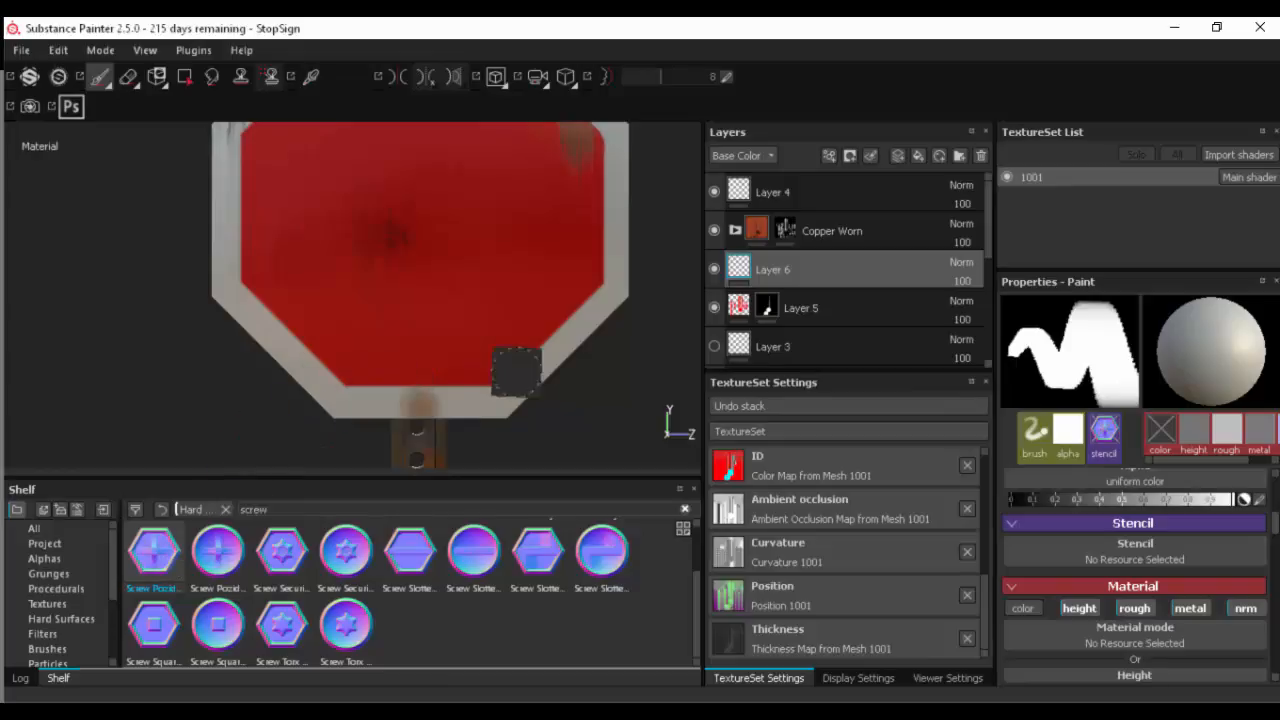
pyautogui.click(420, 388)
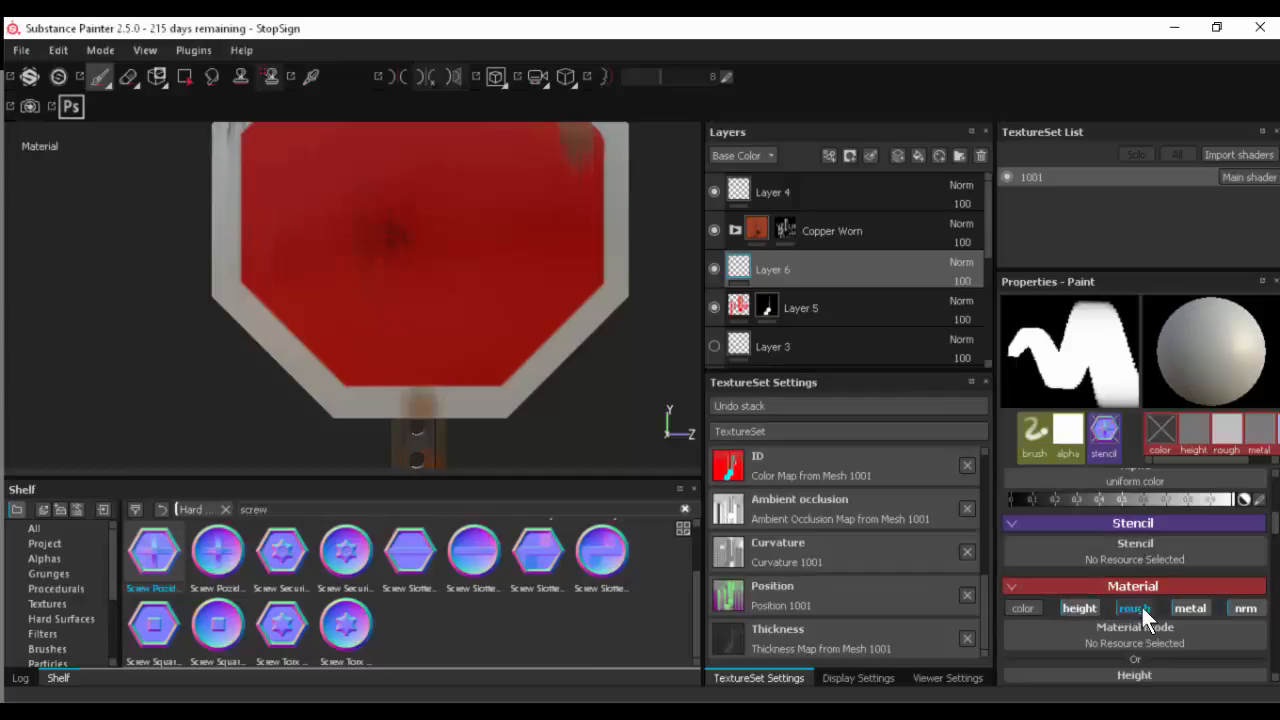
pyautogui.scroll(2, 1121, 551)
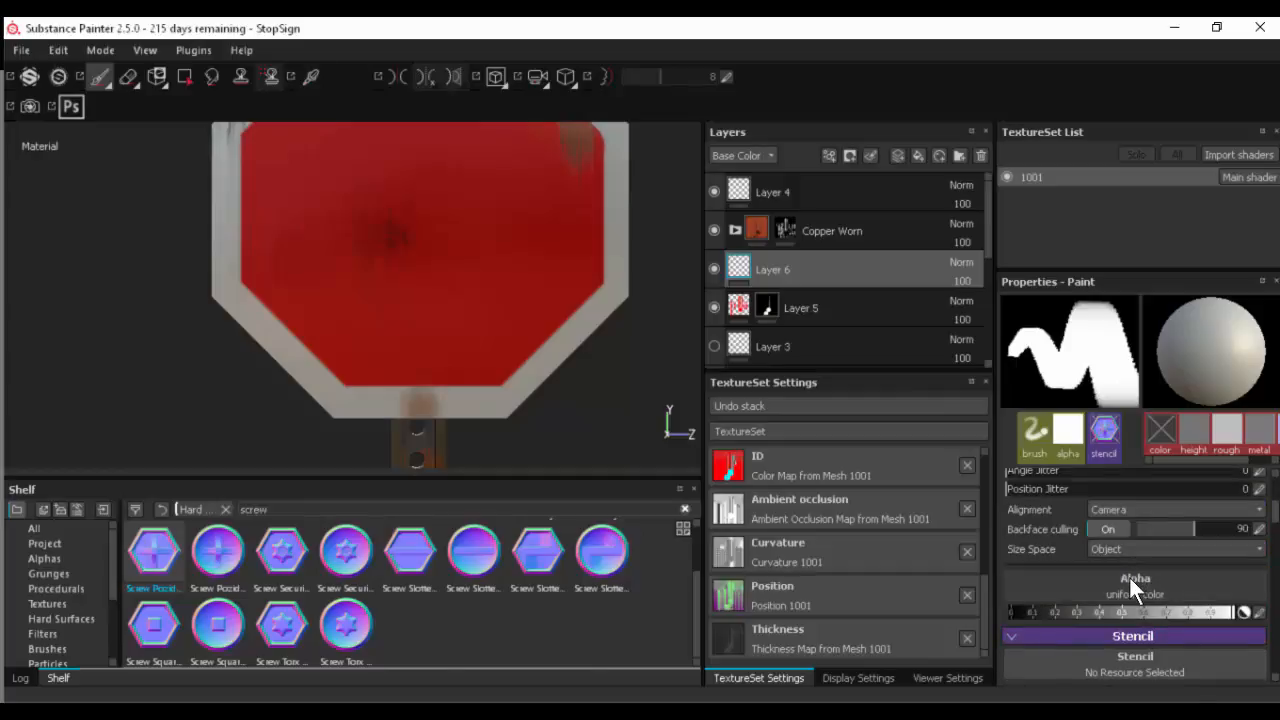
# - Browse the full list of brush alphas and search it for "alpha"
pyautogui.click(1128, 572)
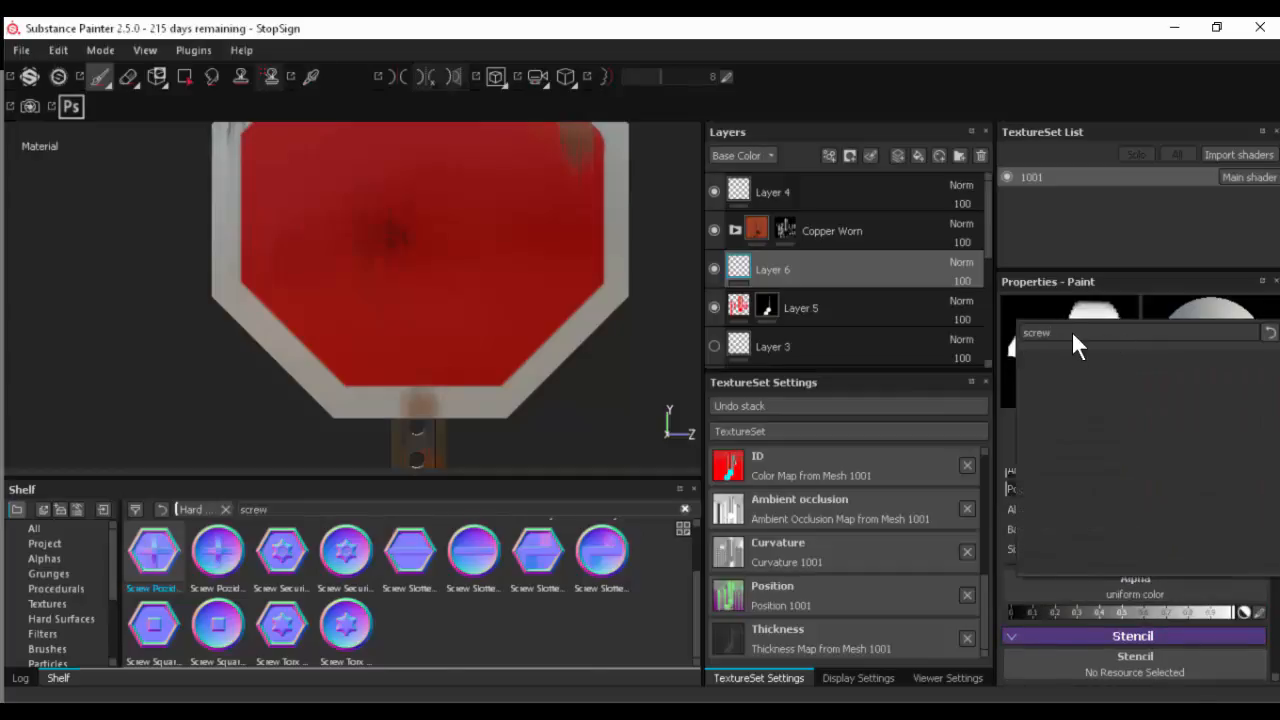
pyautogui.click(1269, 332)
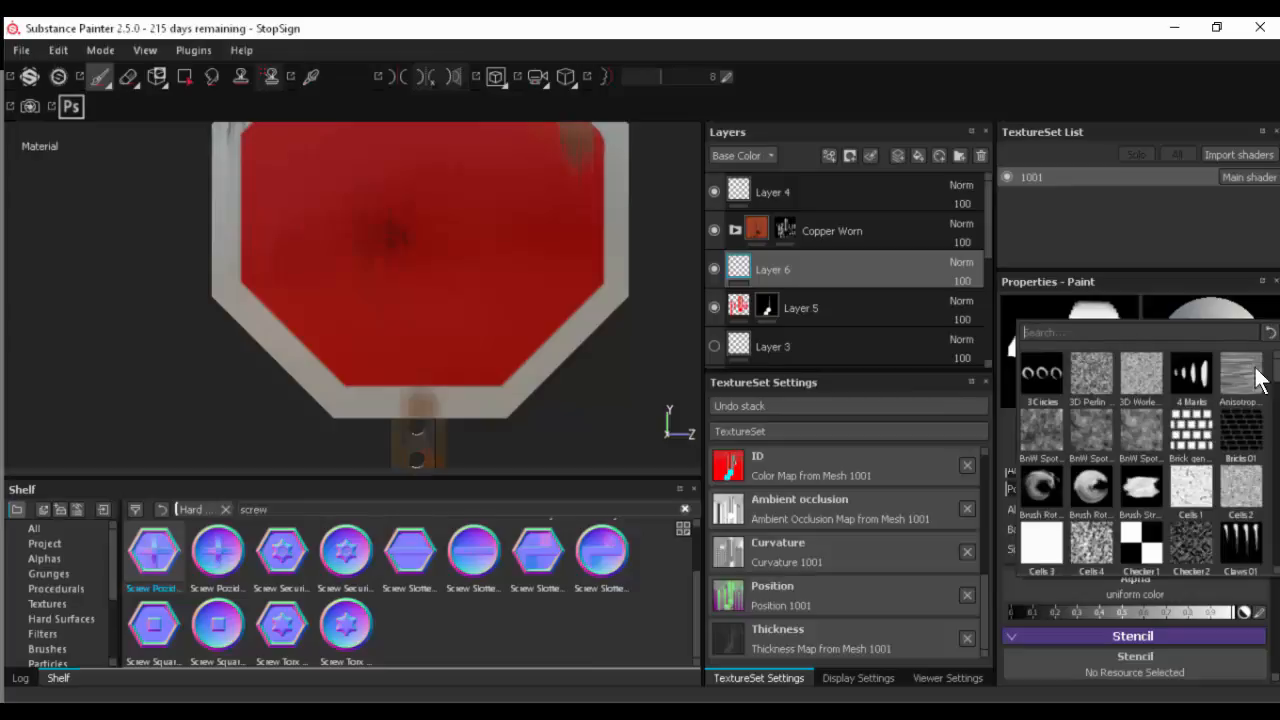
pyautogui.moveTo(1277, 368); pyautogui.dragTo(1277, 550)
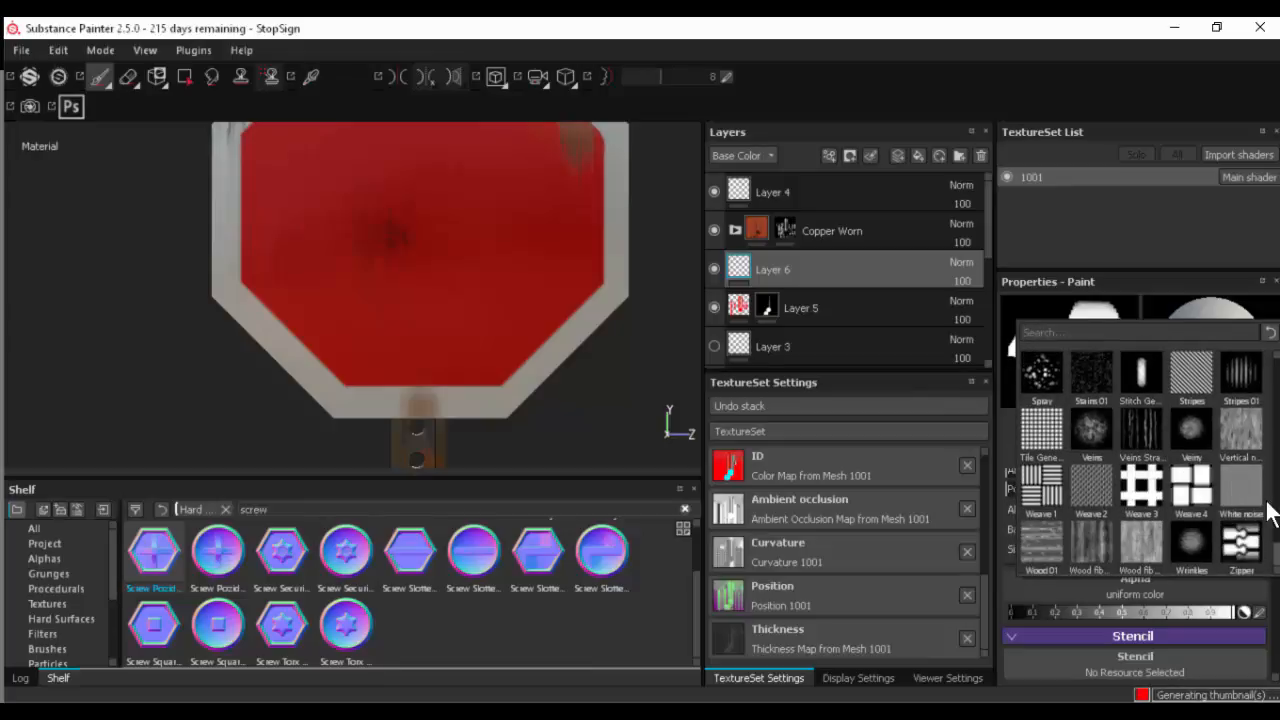
pyautogui.write('alpha')
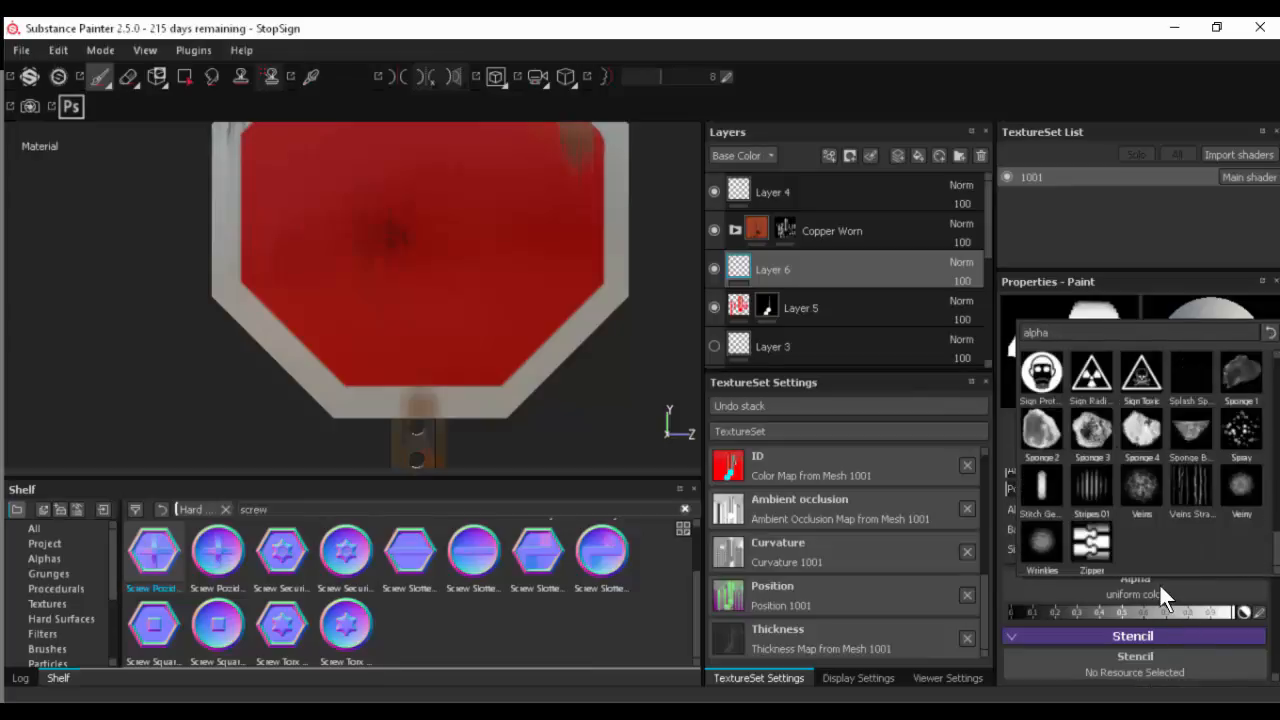
# - Try Screw Cross Hexa as the paint brush's stencil once more
pyautogui.click(1140, 665)
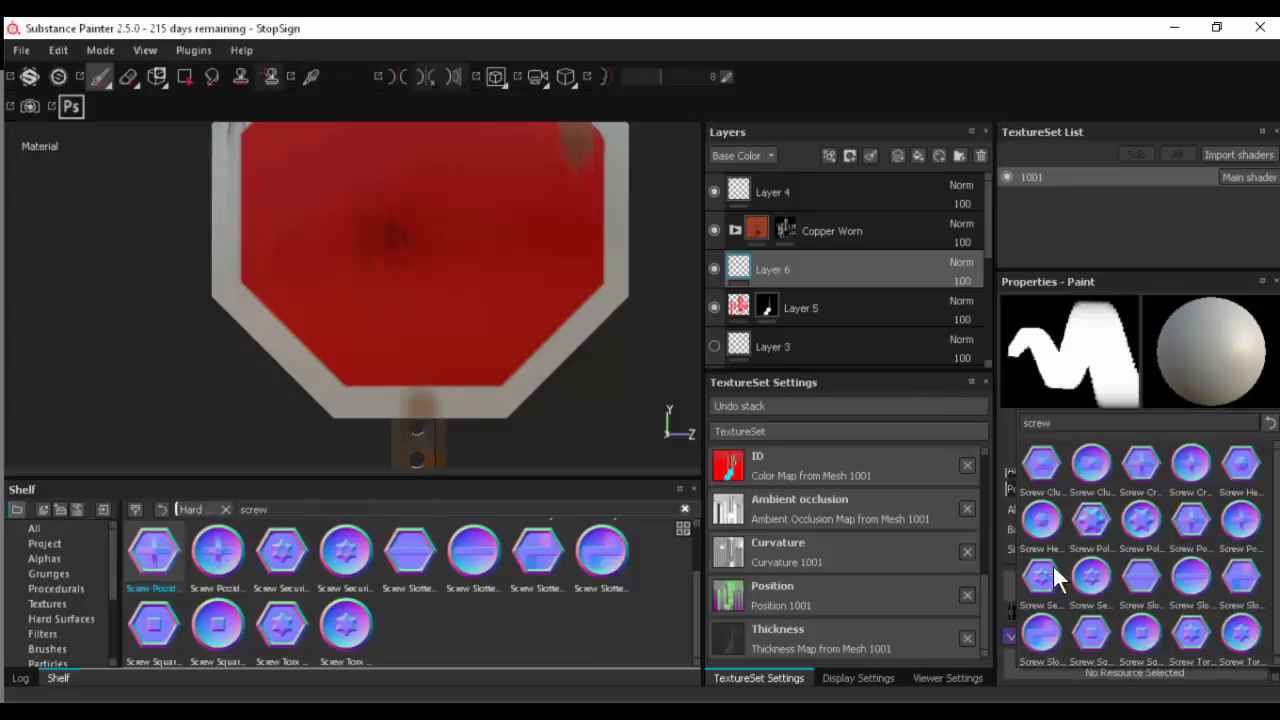
pyautogui.click(1141, 463)
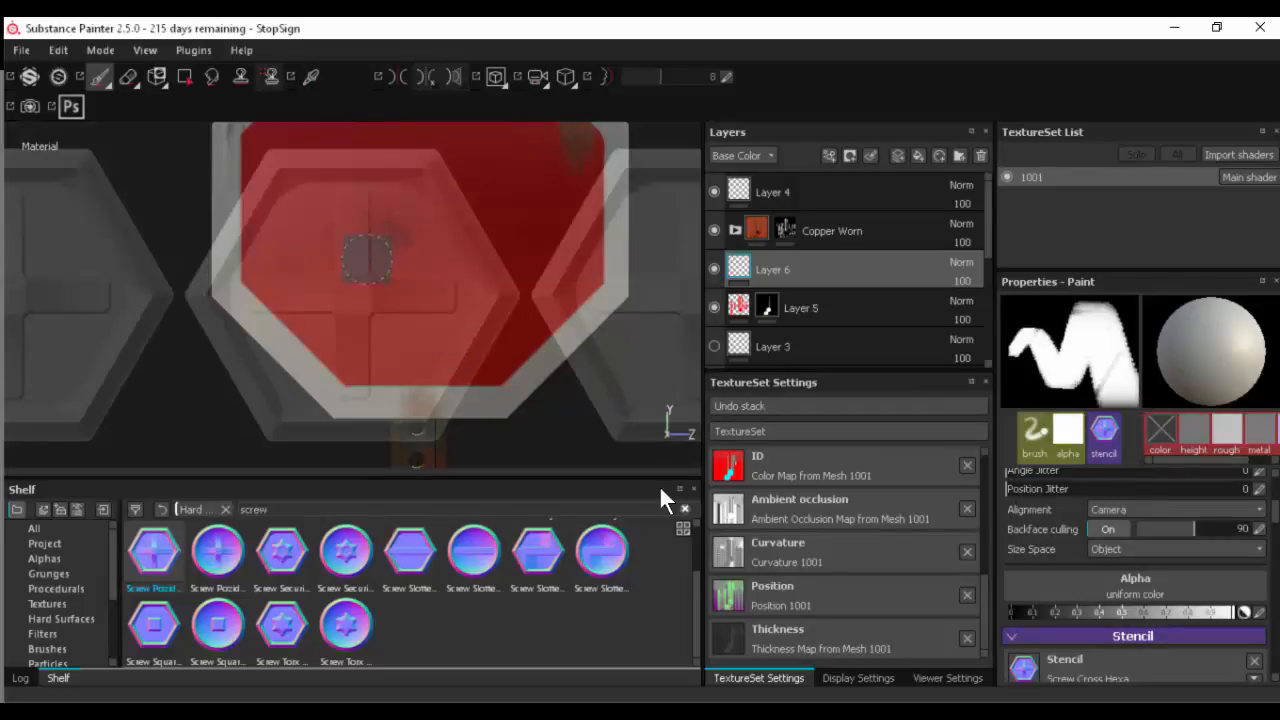
pyautogui.click(99, 75)
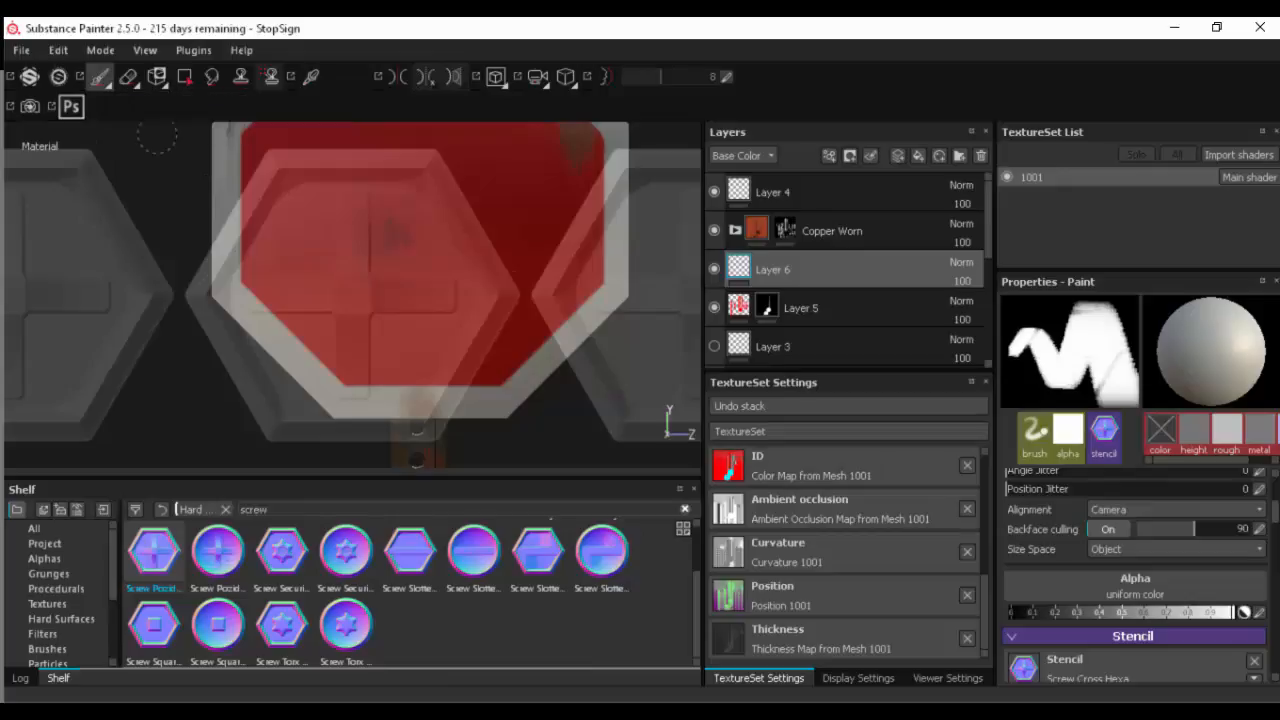
# - Remove the Hard Surfaces filter from the shelf and search all resources for "screw"
pyautogui.click(225, 509)
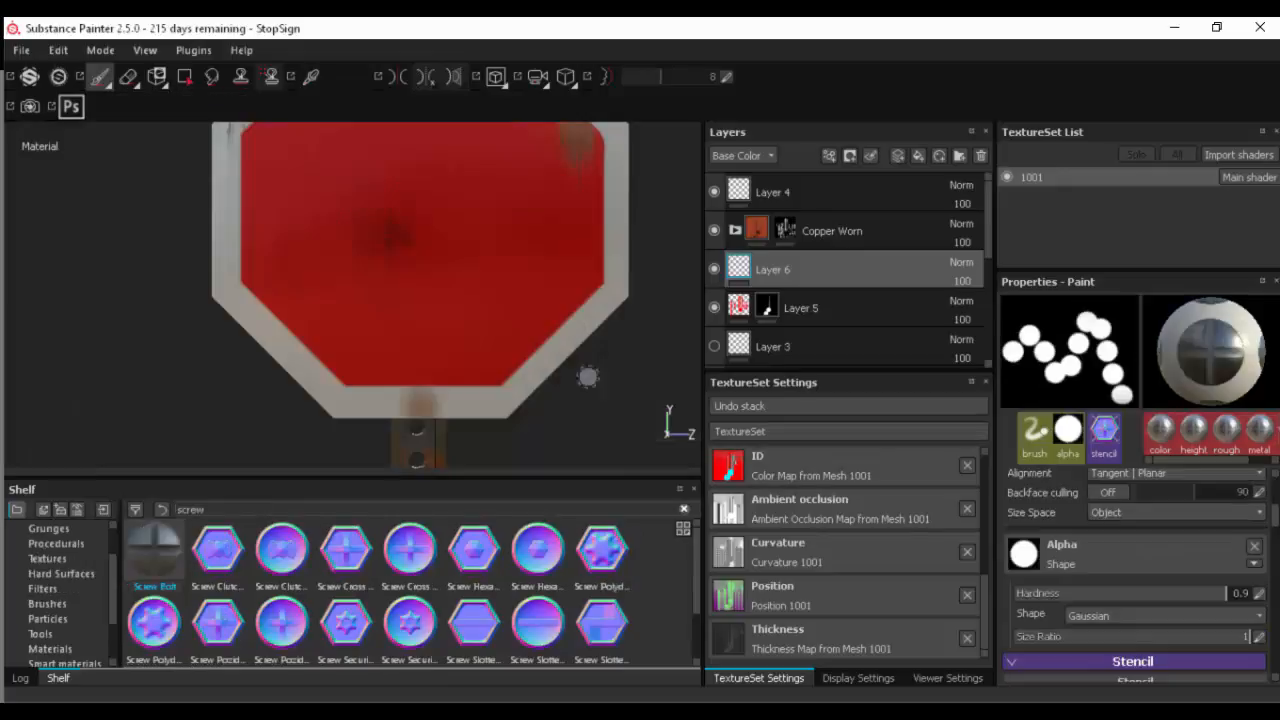
pyautogui.doubleClick(212, 508)
pyautogui.write('sccrew')
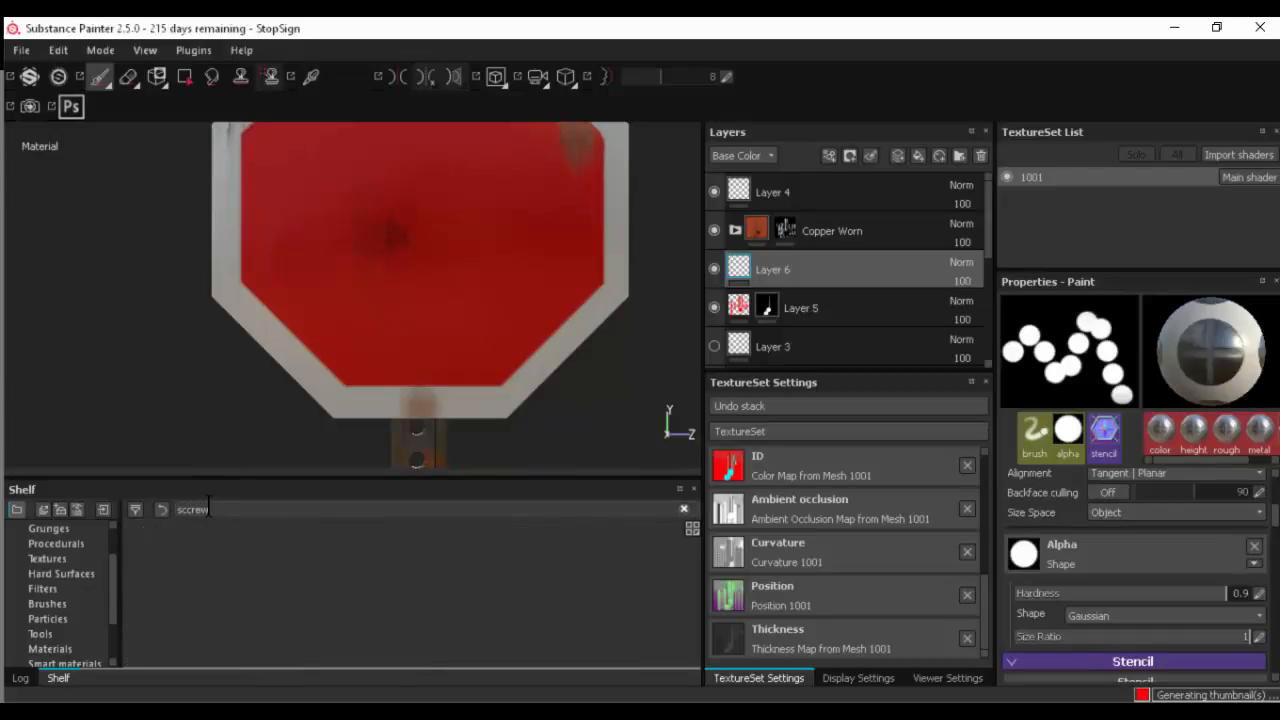
pyautogui.moveTo(223, 507); pyautogui.dragTo(128, 511)
pyautogui.write('screw')
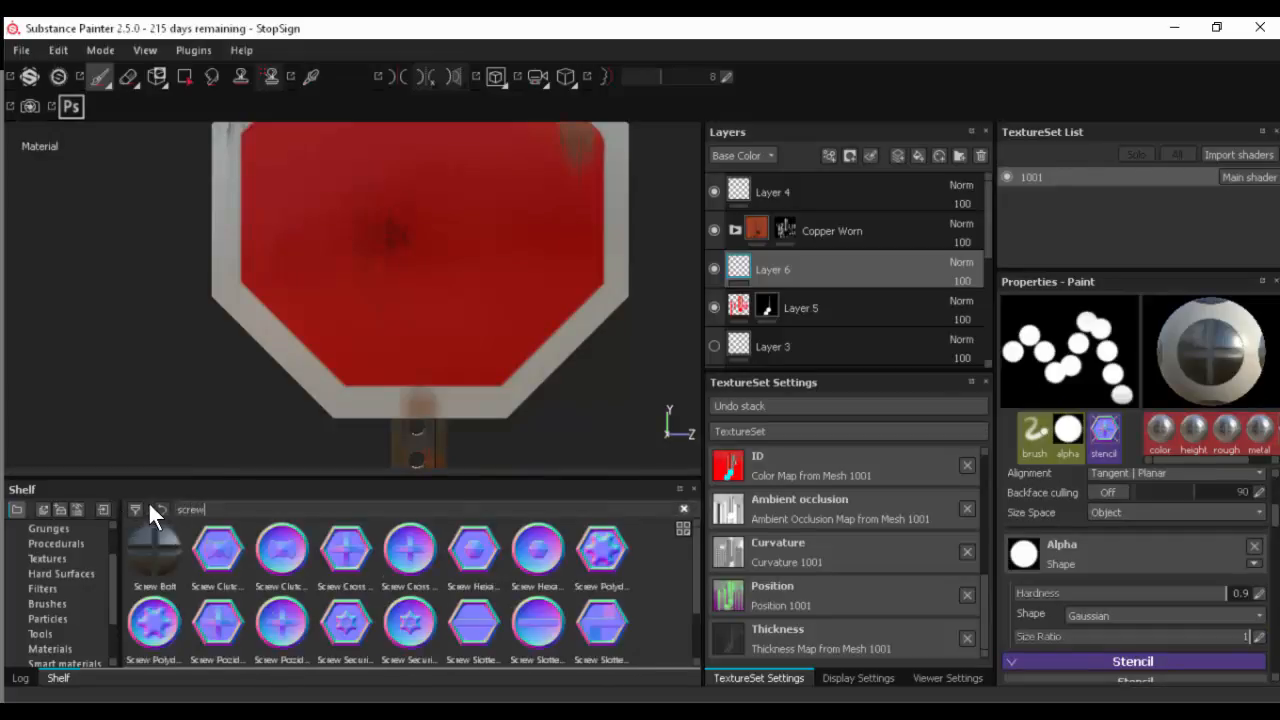
# - Check the Procedurals category, remove its filter and repeat the shelf search for "screw"
pyautogui.click(62, 541)
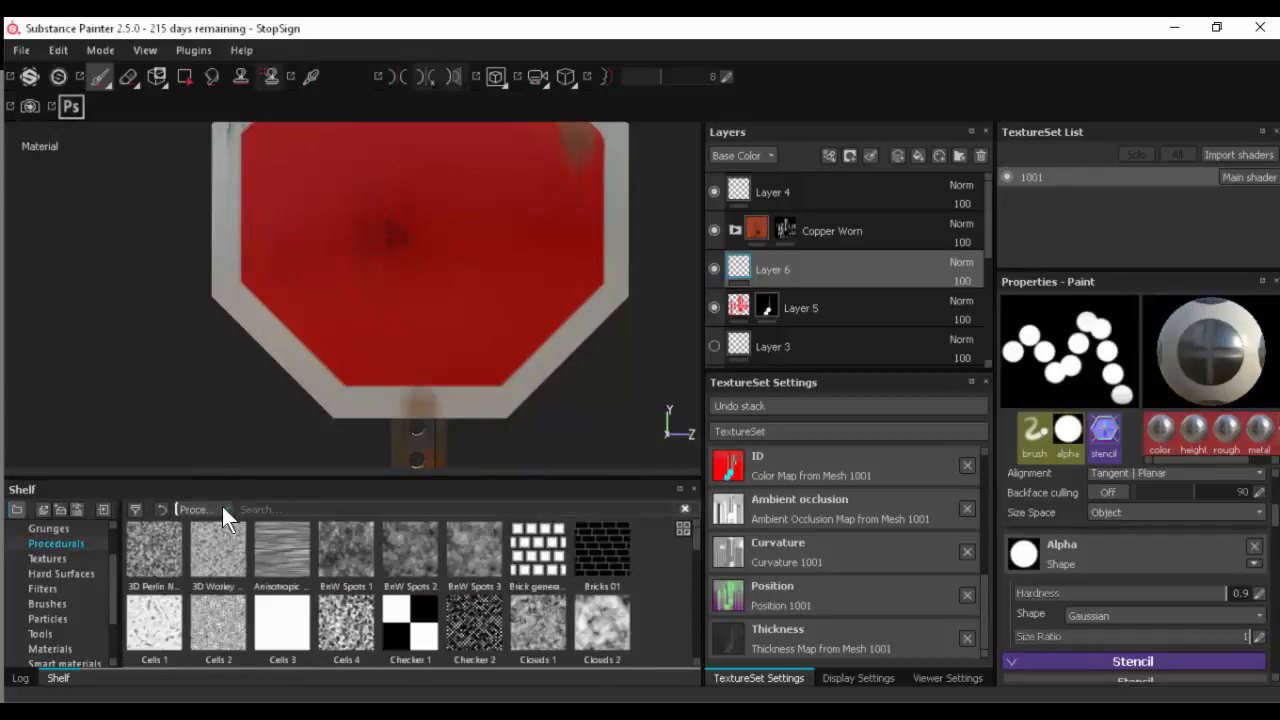
pyautogui.click(222, 507)
pyautogui.click(212, 508)
pyautogui.write('screw')
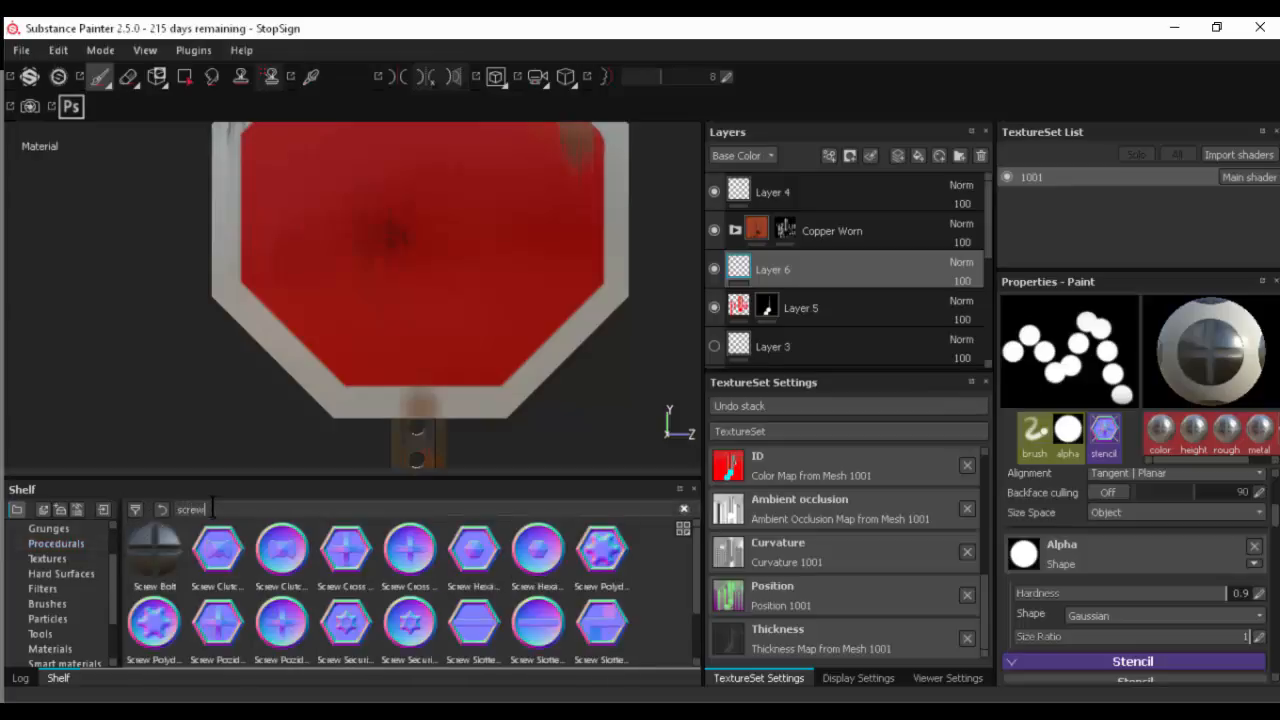
# - Choose the Screw Bolt tool and try stamping it on the sign's lower border above the post
pyautogui.click(152, 546)
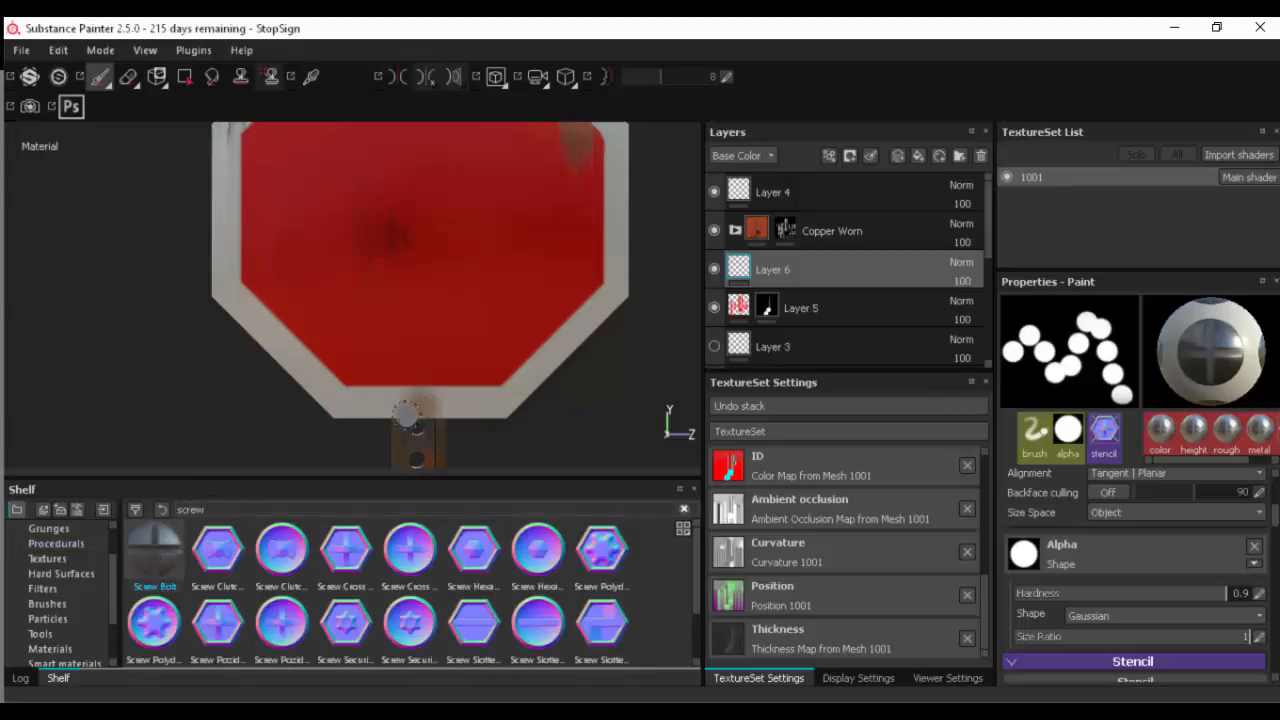
pyautogui.moveTo(419, 395)
pyautogui.keyDown('ctrl'); pyautogui.mouseDown(button='right')
pyautogui.moveTo(447, 395)
pyautogui.moveTo(415, 390)
pyautogui.mouseUp(button='right'); pyautogui.keyUp('ctrl')
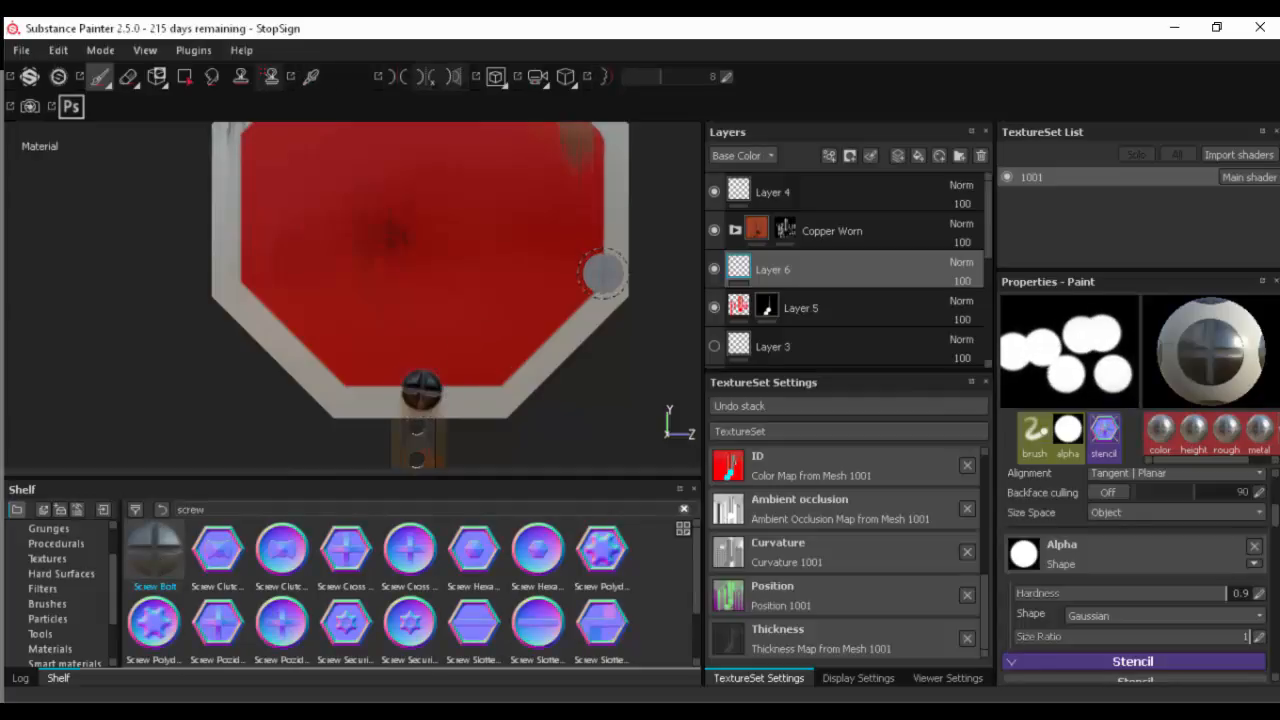
pyautogui.moveTo(517, 400)
pyautogui.keyDown('alt'); pyautogui.mouseDown()
pyautogui.moveTo(266, 389)
pyautogui.moveTo(713, 360)
pyautogui.mouseUp(); pyautogui.keyUp('alt')
pyautogui.keyDown('alt'); pyautogui.moveTo(549, 247); pyautogui.dragTo(626, 397); pyautogui.keyUp('alt')
# - Enable the normal channel in the Screw Bolt tool's material
pyautogui.scroll(-4, 1127, 570)
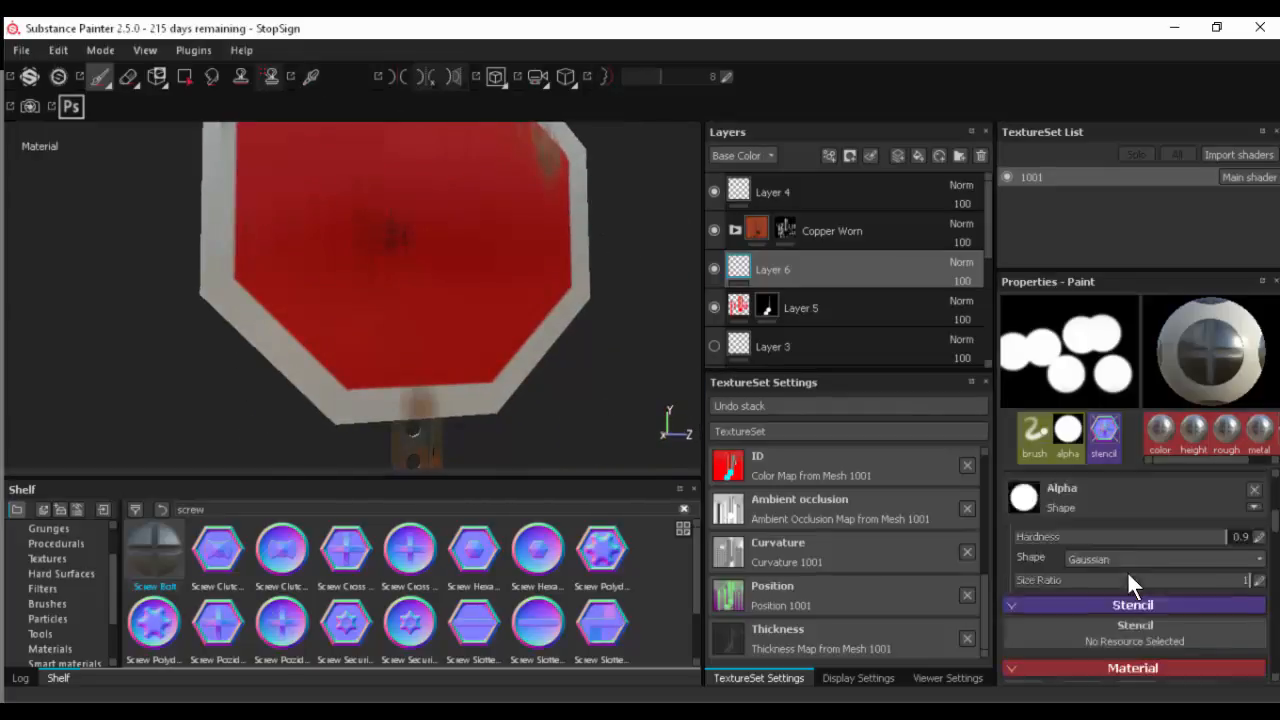
pyautogui.scroll(3, 1148, 595)
pyautogui.scroll(5, 1135, 586)
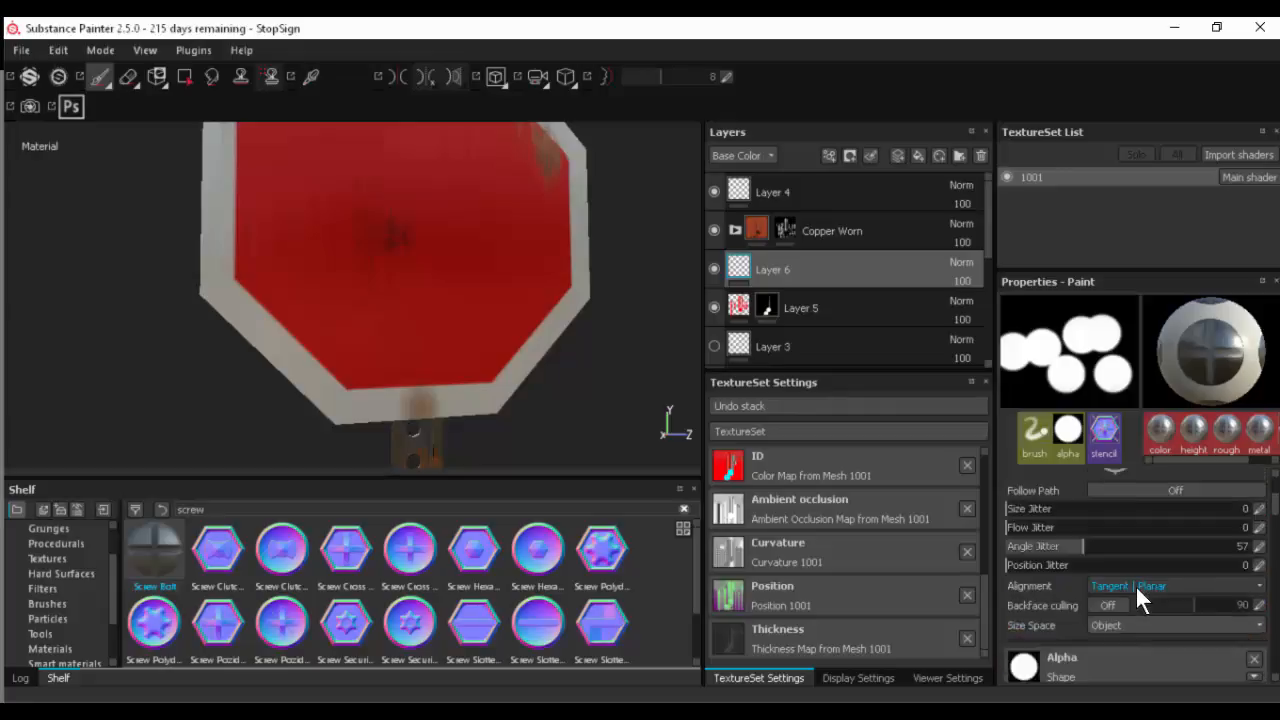
pyautogui.scroll(-3, 1128, 587)
pyautogui.scroll(-4, 1126, 587)
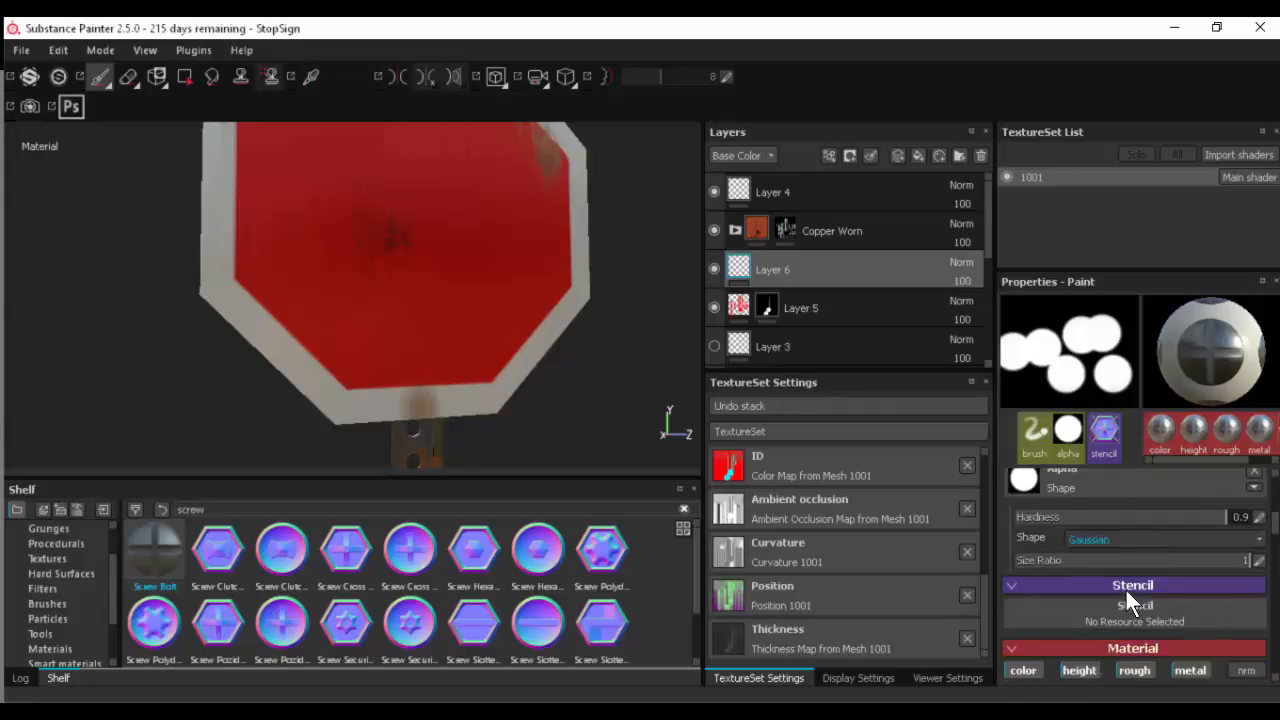
pyautogui.scroll(-2, 1125, 587)
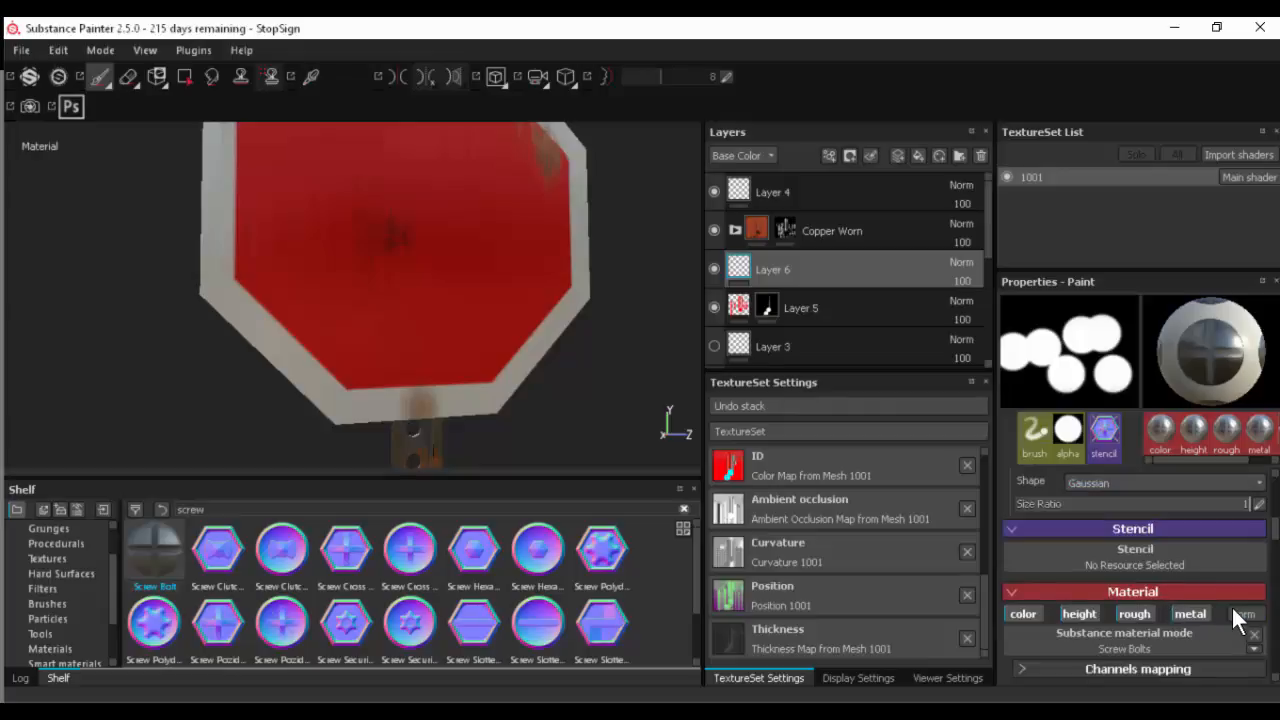
pyautogui.scroll(-5, 1166, 574)
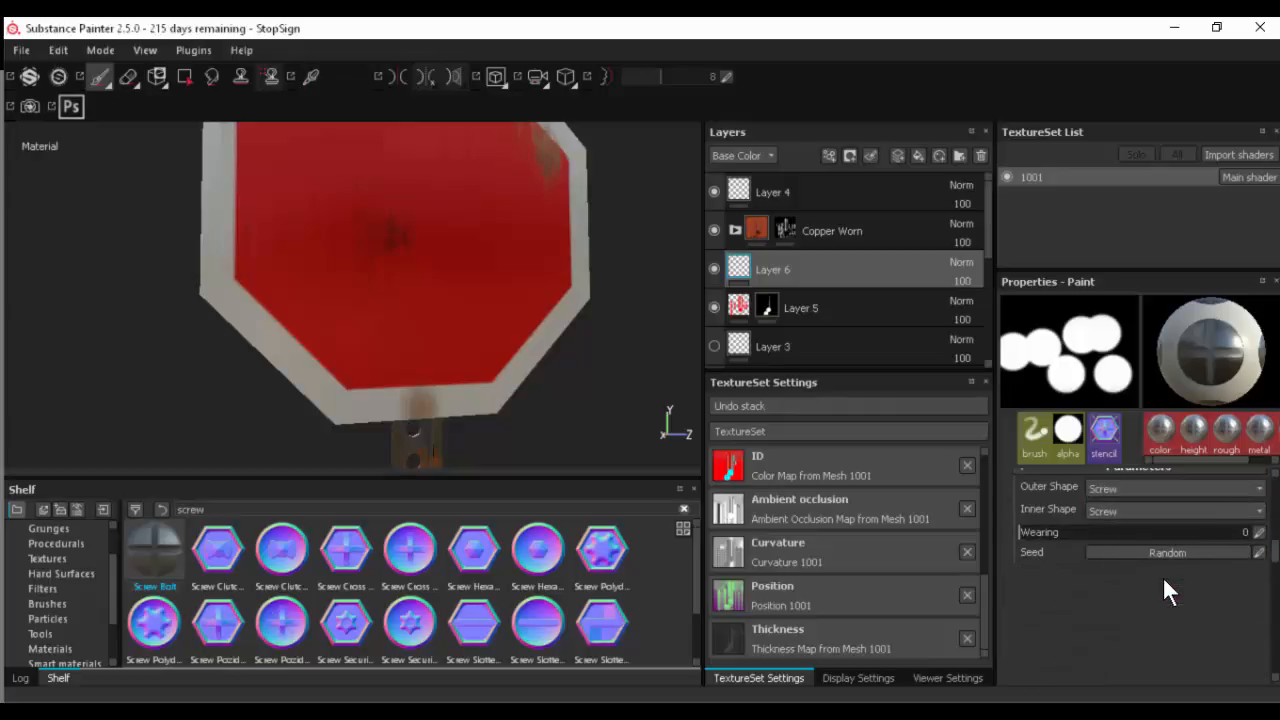
# - Examine the Screw Bolts material's channels mapping, shape and wearing parameters
pyautogui.scroll(2, 1162, 576)
pyautogui.click(1032, 558)
pyautogui.scroll(-3, 1067, 567)
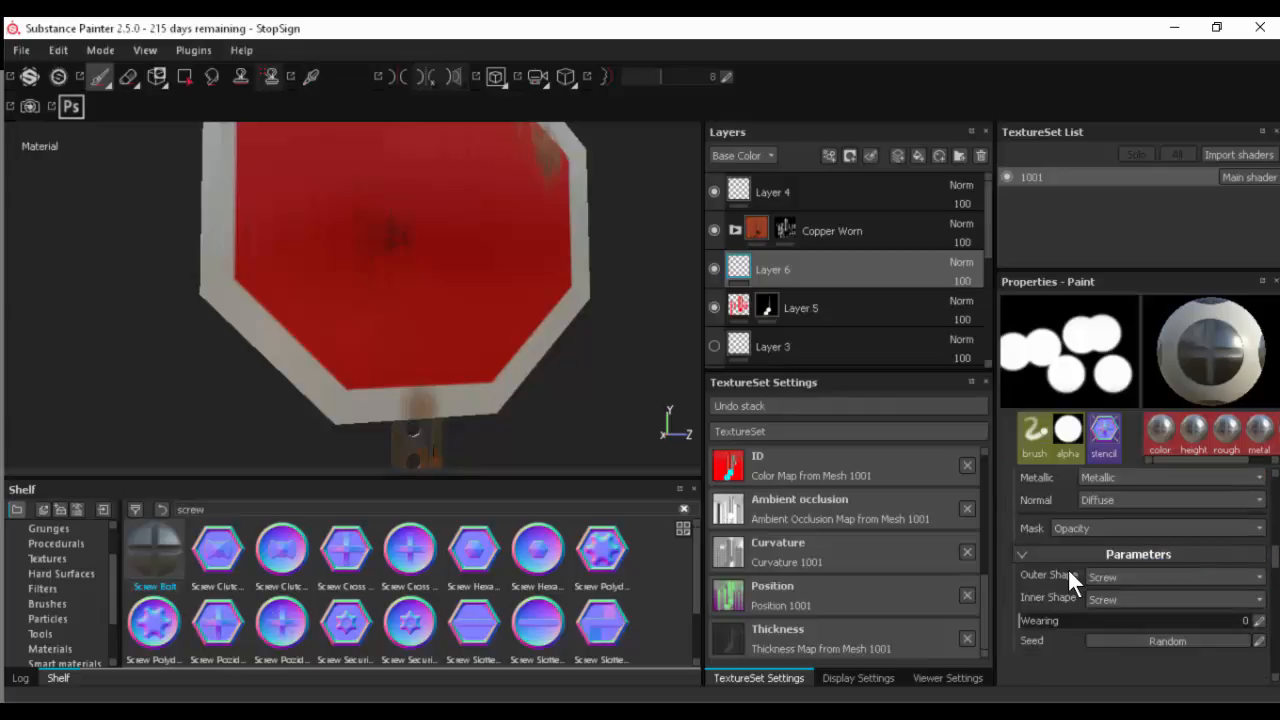
pyautogui.scroll(2, 1067, 567)
pyautogui.scroll(1, 1067, 571)
pyautogui.scroll(-3, 1067, 572)
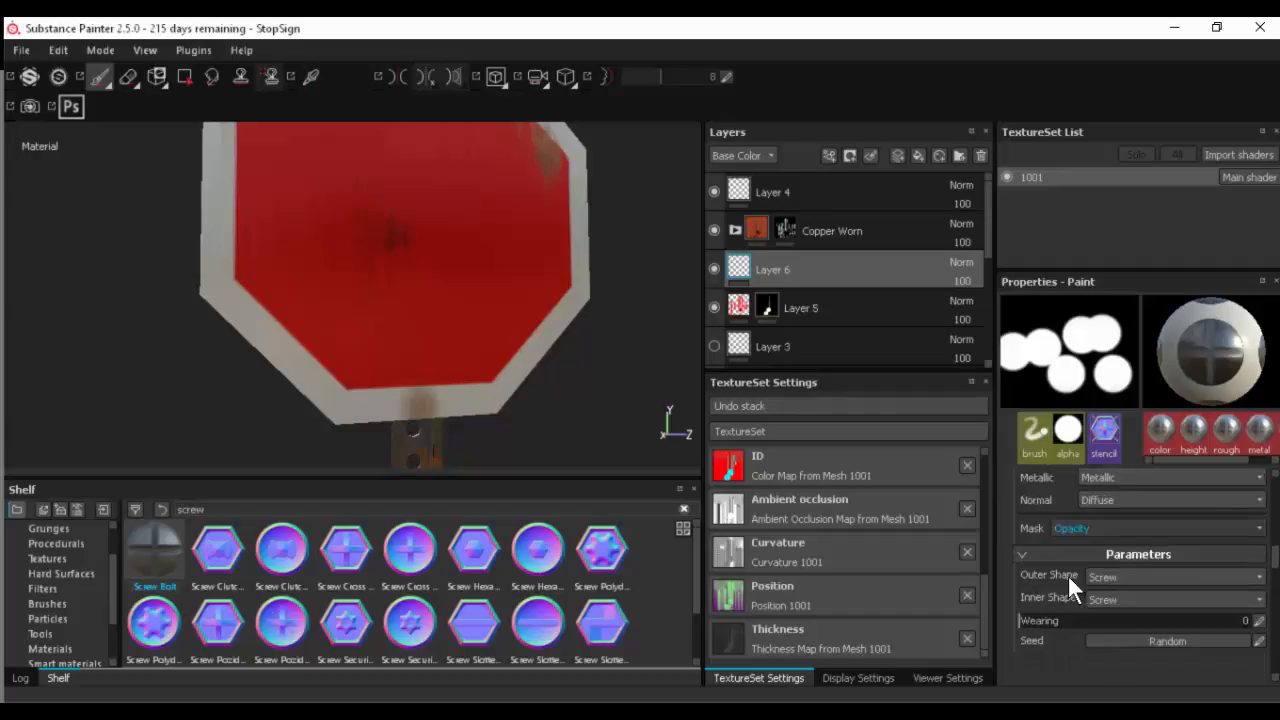
pyautogui.scroll(2, 1172, 552)
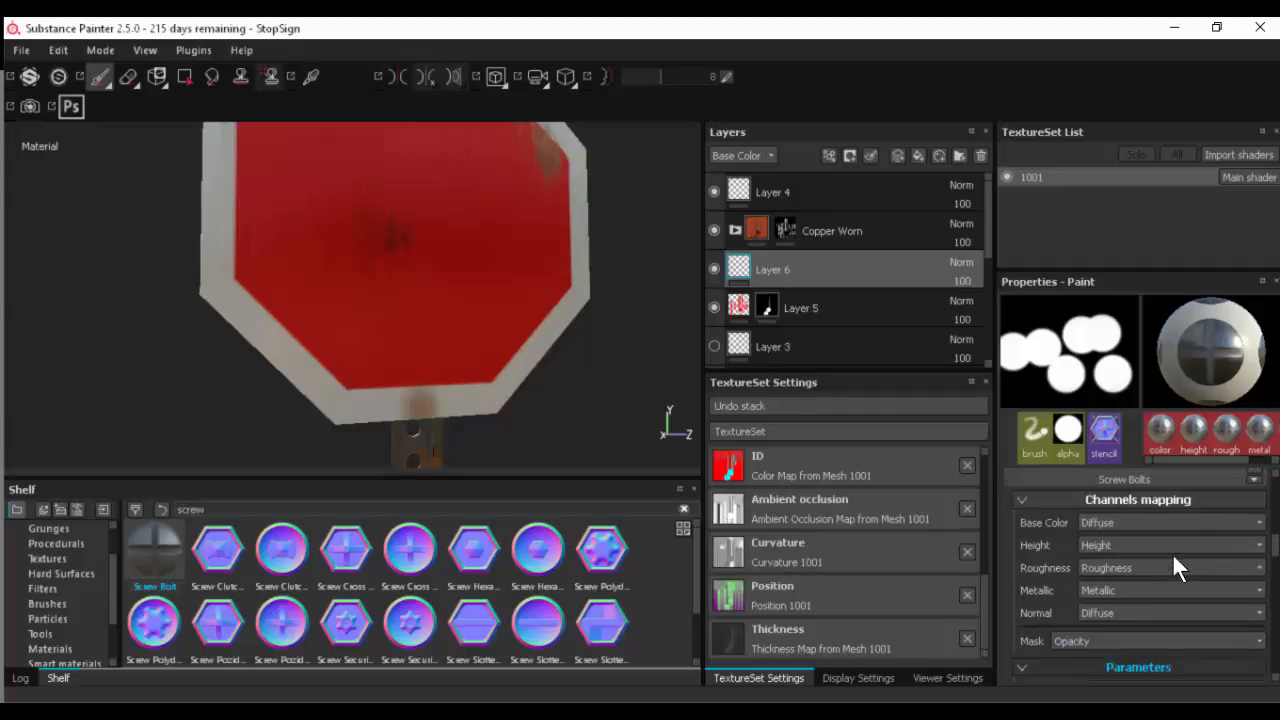
pyautogui.scroll(3, 1120, 568)
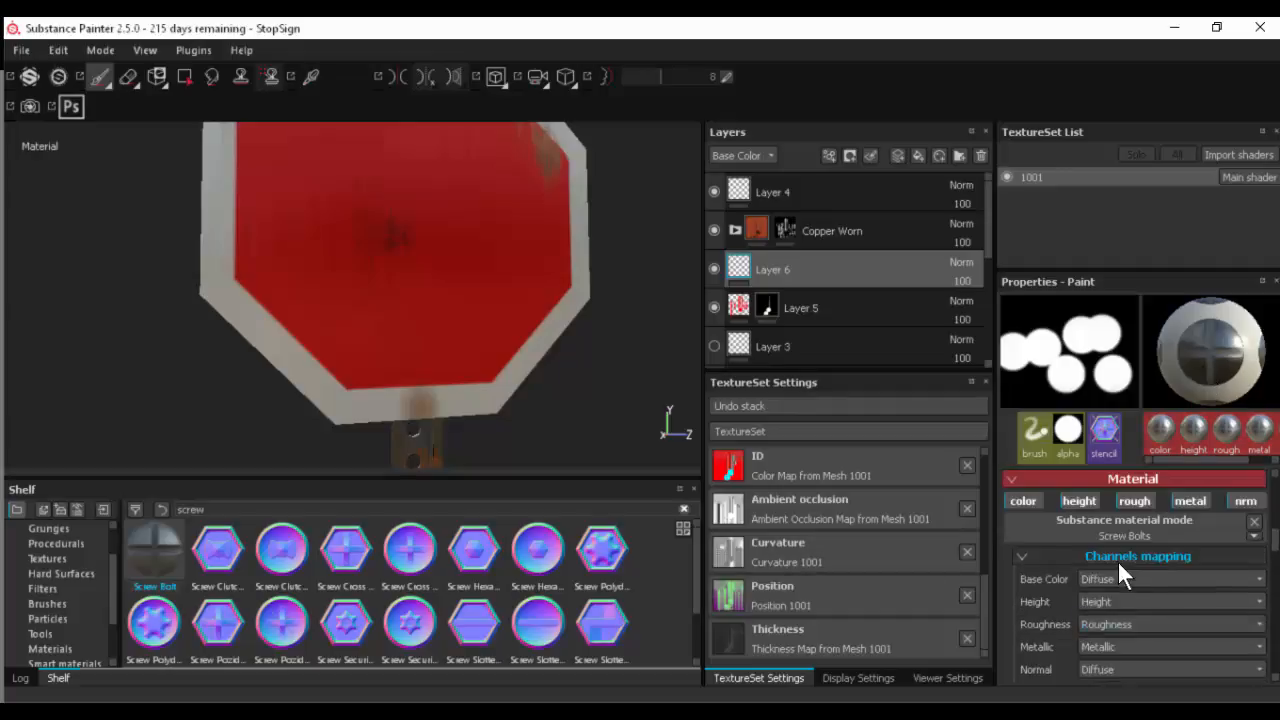
pyautogui.scroll(1, 1118, 572)
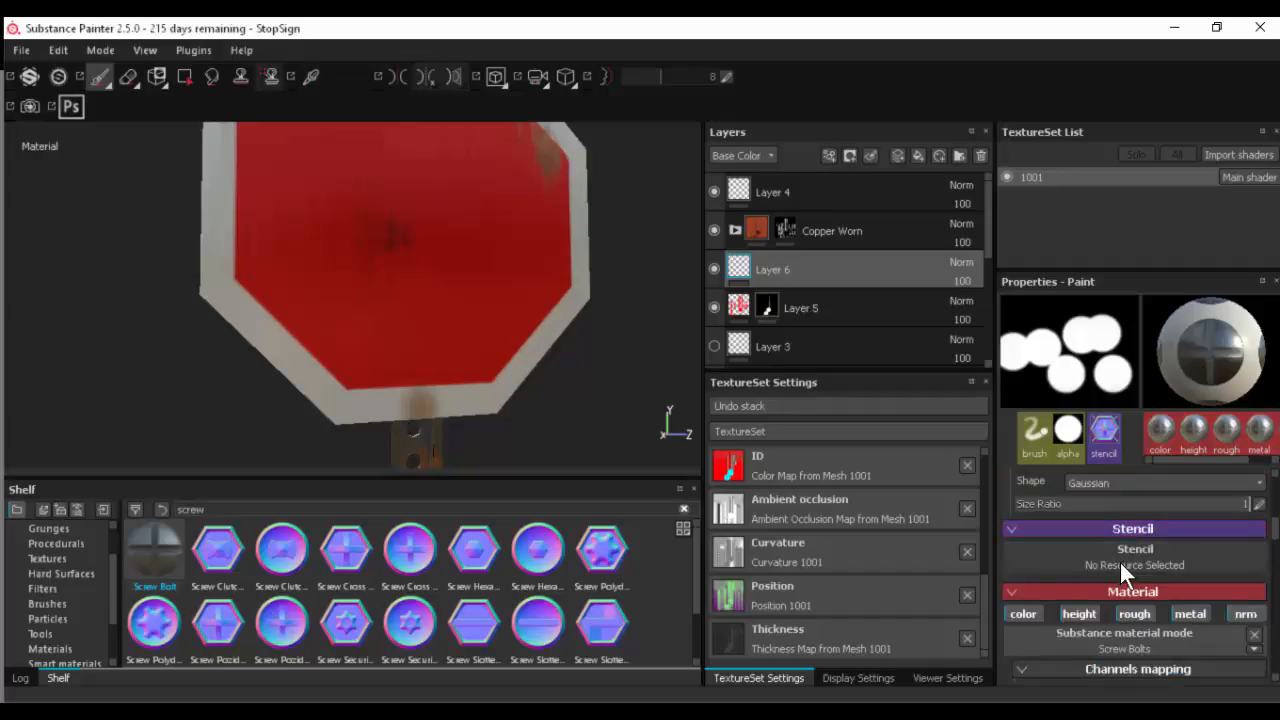
# - Look through the alternative materials and check the source options for the Normal channel's mapping
pyautogui.click(1163, 645)
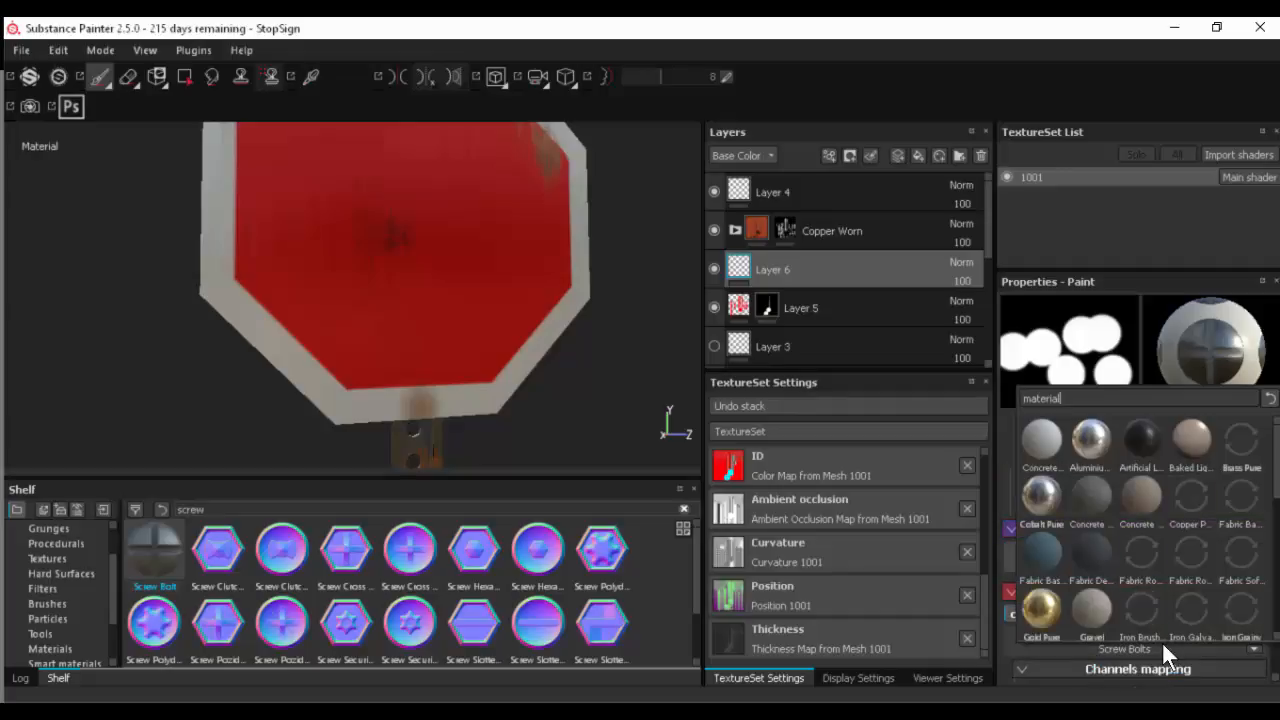
pyautogui.click(1016, 662)
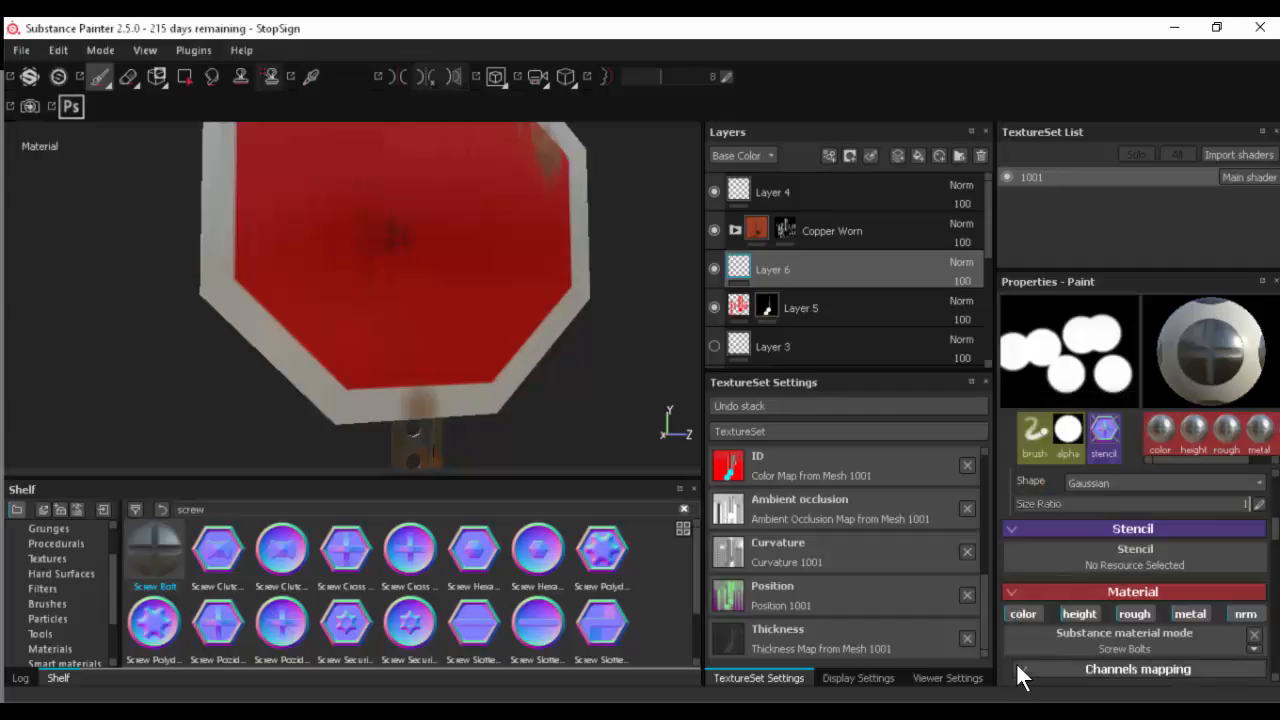
pyautogui.scroll(-1, 1001, 636)
pyautogui.scroll(-2, 1001, 636)
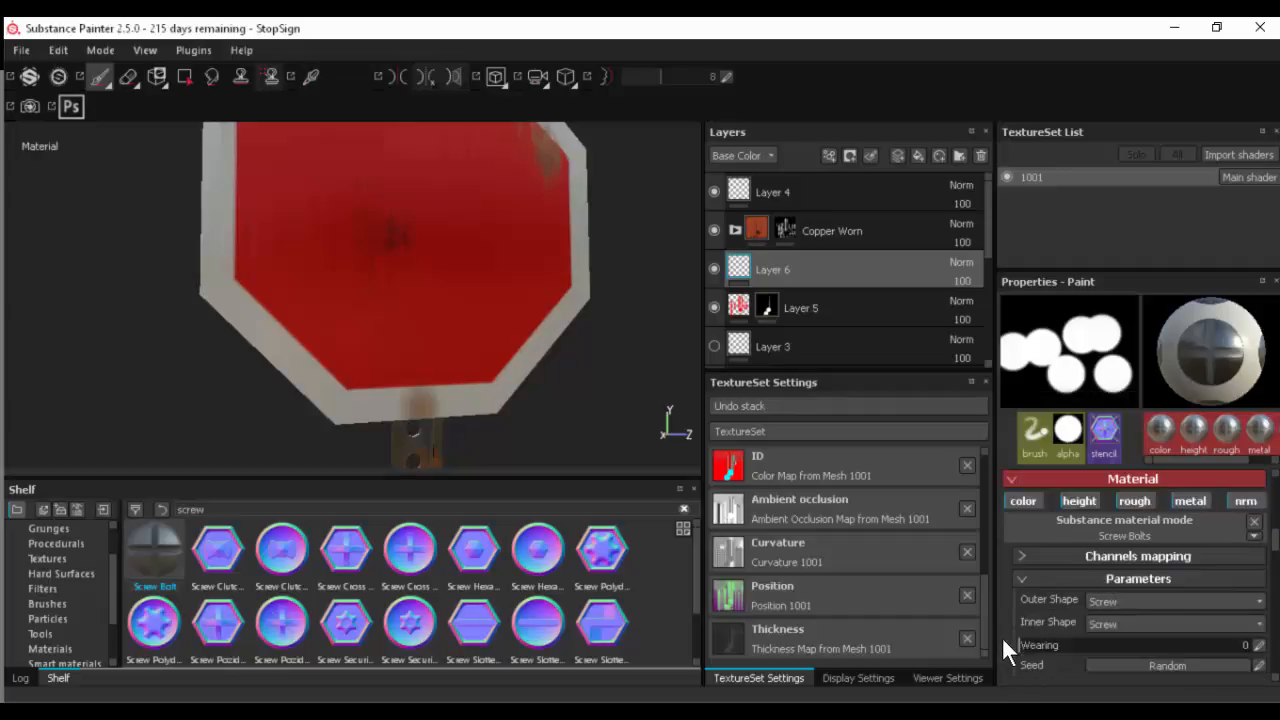
pyautogui.click(1094, 495)
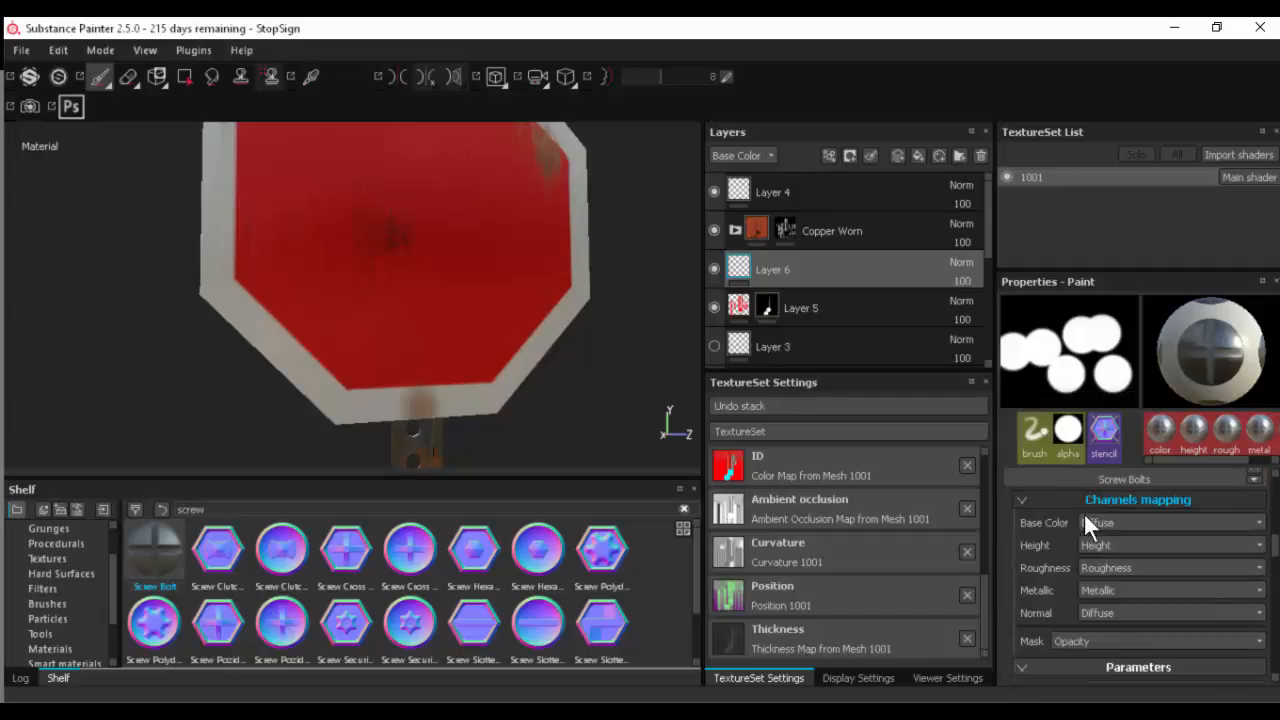
pyautogui.click(1114, 612)
pyautogui.click(1114, 614)
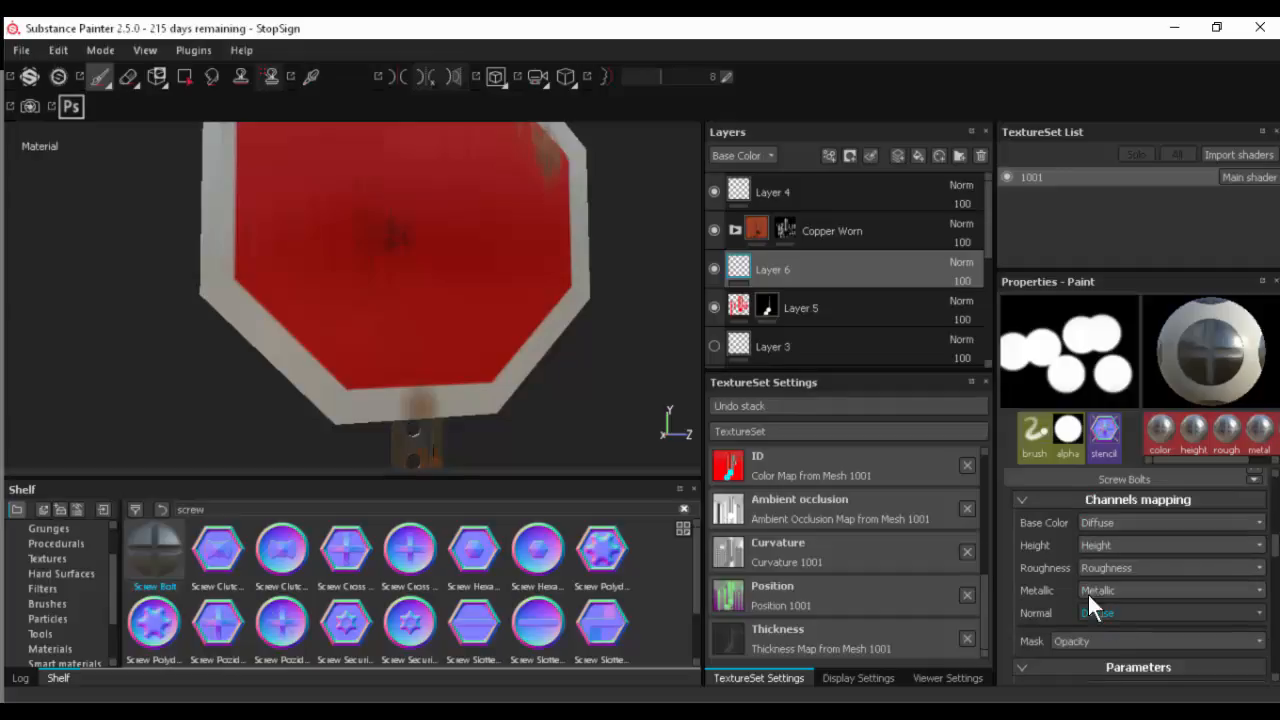
# - Try a large screw bolt stamp on the sign's lower border with the normal channel enabled, and undo it
pyautogui.click(425, 393)
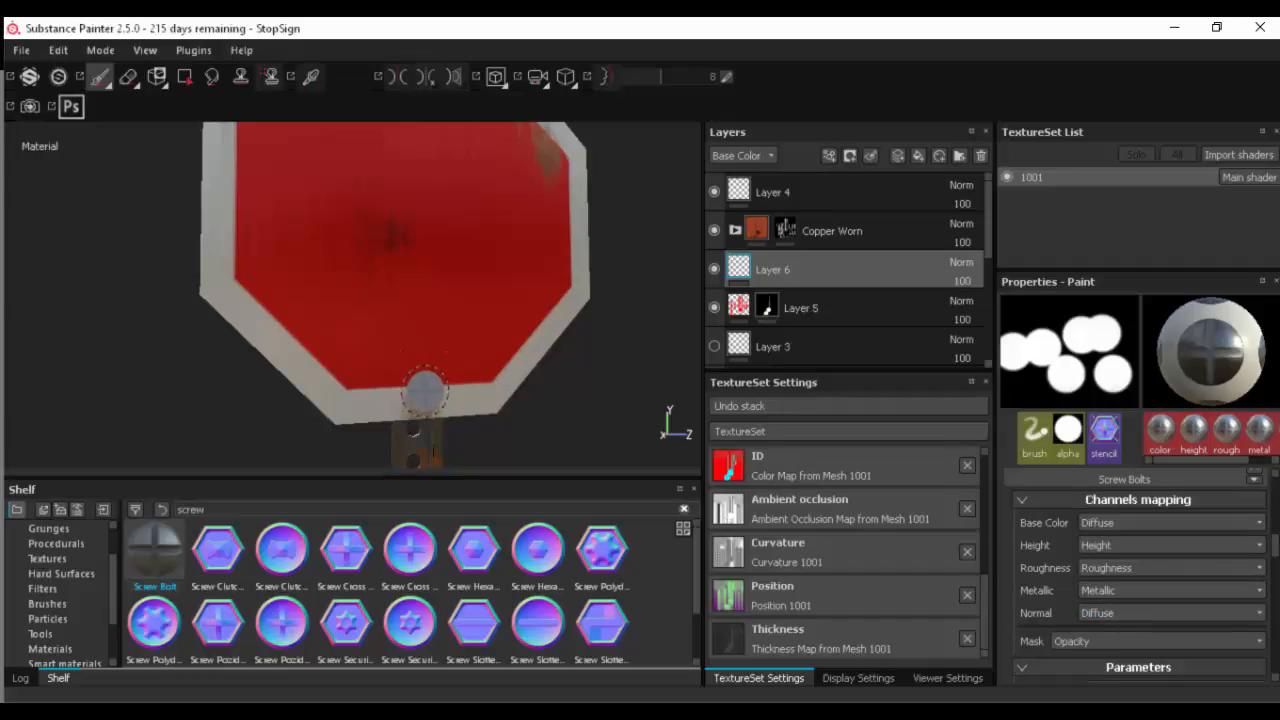
pyautogui.moveTo(531, 409)
pyautogui.keyDown('alt'); pyautogui.mouseDown()
pyautogui.moveTo(415, 400)
pyautogui.moveTo(449, 291)
pyautogui.moveTo(580, 397)
pyautogui.moveTo(523, 397)
pyautogui.moveTo(523, 370)
pyautogui.mouseUp(); pyautogui.keyUp('alt')
pyautogui.hotkey('ctrl', 'z')
# - Stamp smaller screw bolts at the middle of the sign's upper border and on the lower border above the post
pyautogui.keyDown('alt'); pyautogui.moveTo(449, 217); pyautogui.dragTo(443, 319, button='middle'); pyautogui.keyUp('alt')
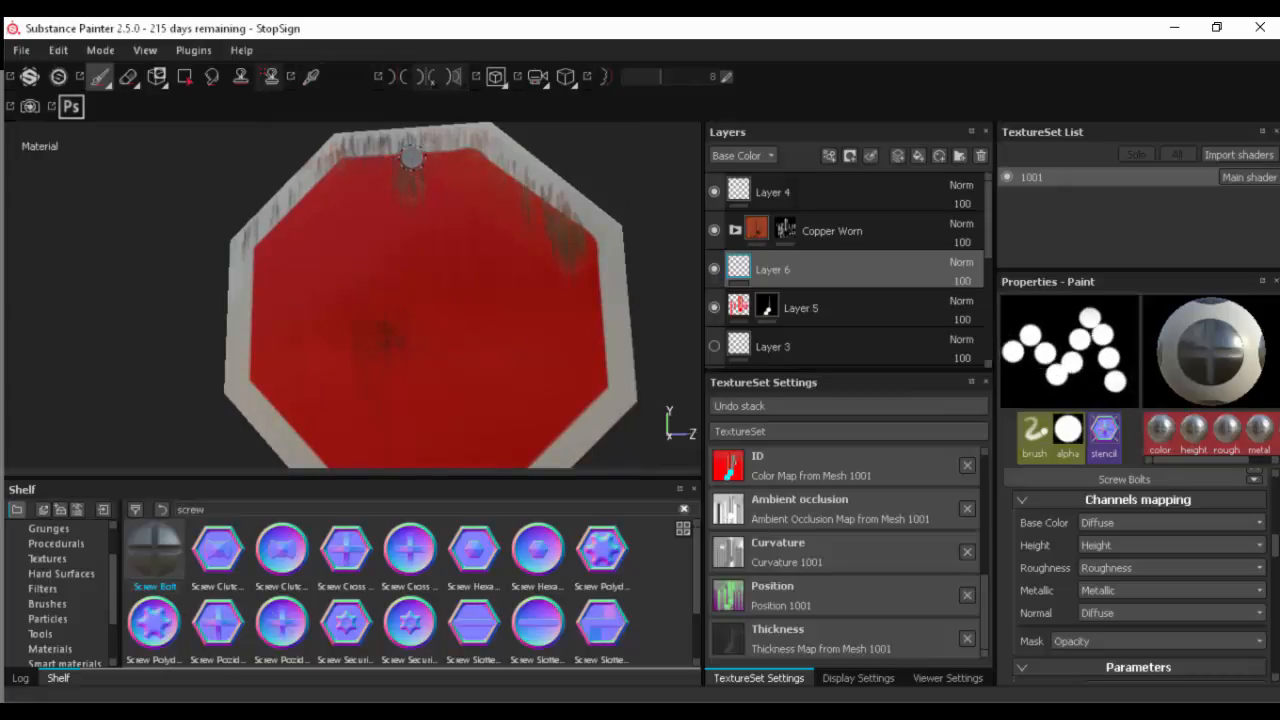
pyautogui.keyDown('alt'); pyautogui.moveTo(434, 351); pyautogui.dragTo(447, 226); pyautogui.keyUp('alt')
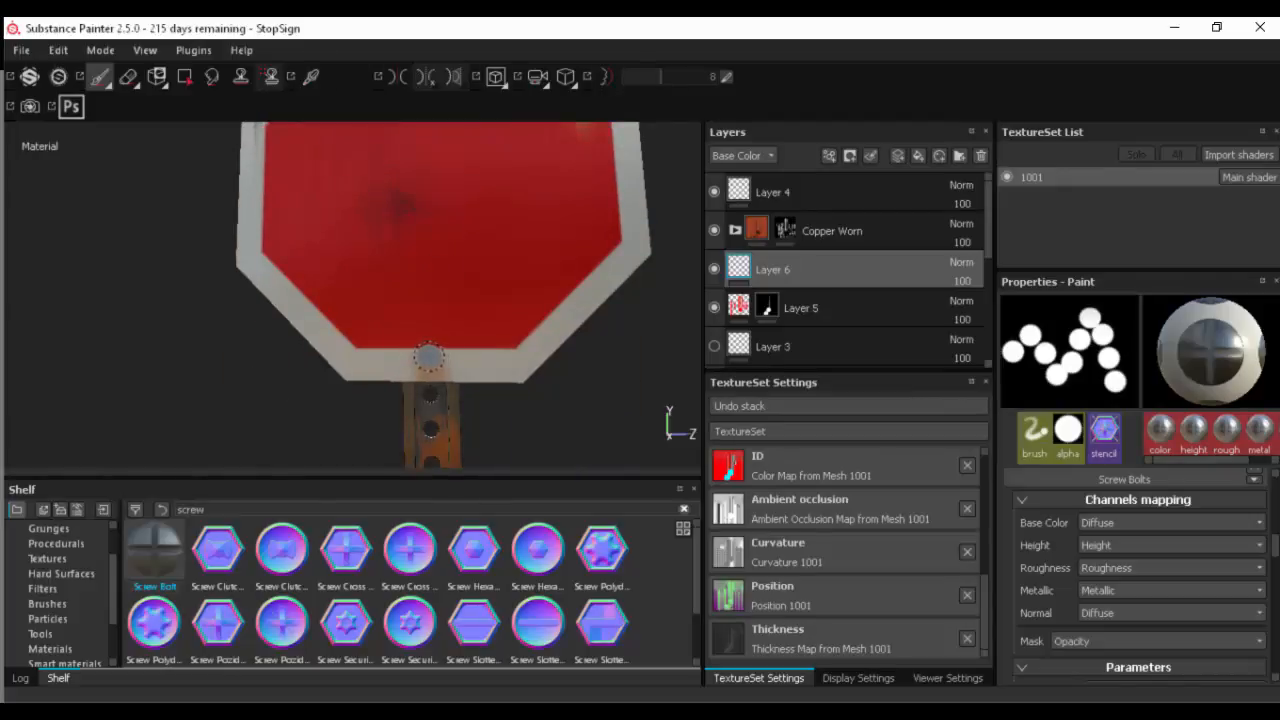
pyautogui.keyDown('alt'); pyautogui.moveTo(612, 418); pyautogui.dragTo(310, 408, button='right'); pyautogui.keyUp('alt')
pyautogui.keyDown('alt'); pyautogui.moveTo(310, 408); pyautogui.dragTo(414, 475); pyautogui.keyUp('alt')
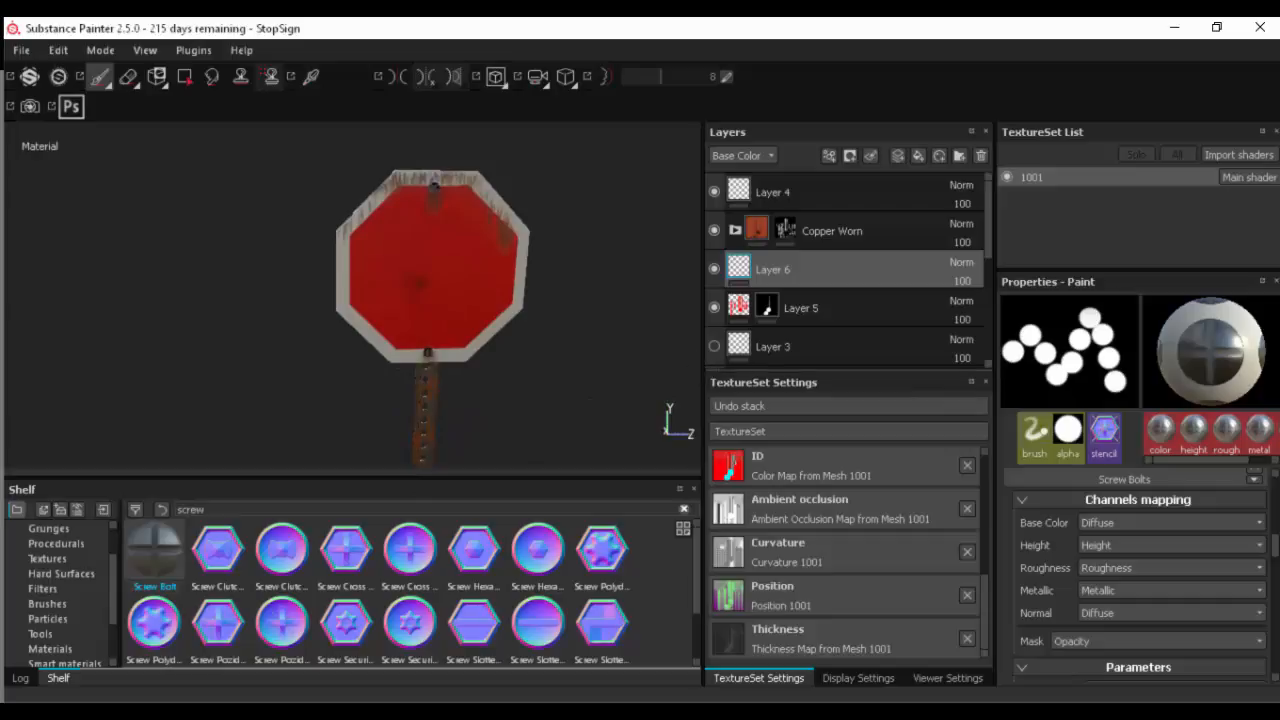
# - Open the recent project TrashBin.spp in place of the stop sign project
pyautogui.click(21, 50)
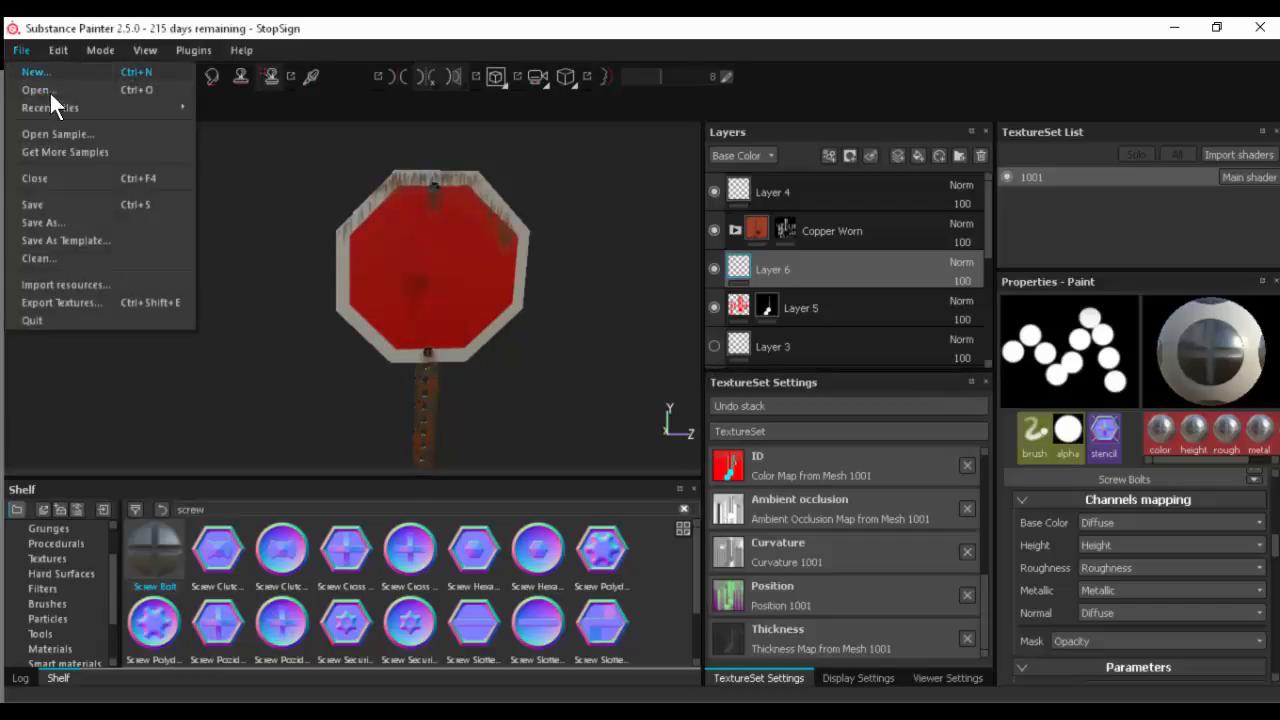
pyautogui.moveTo(50, 106)
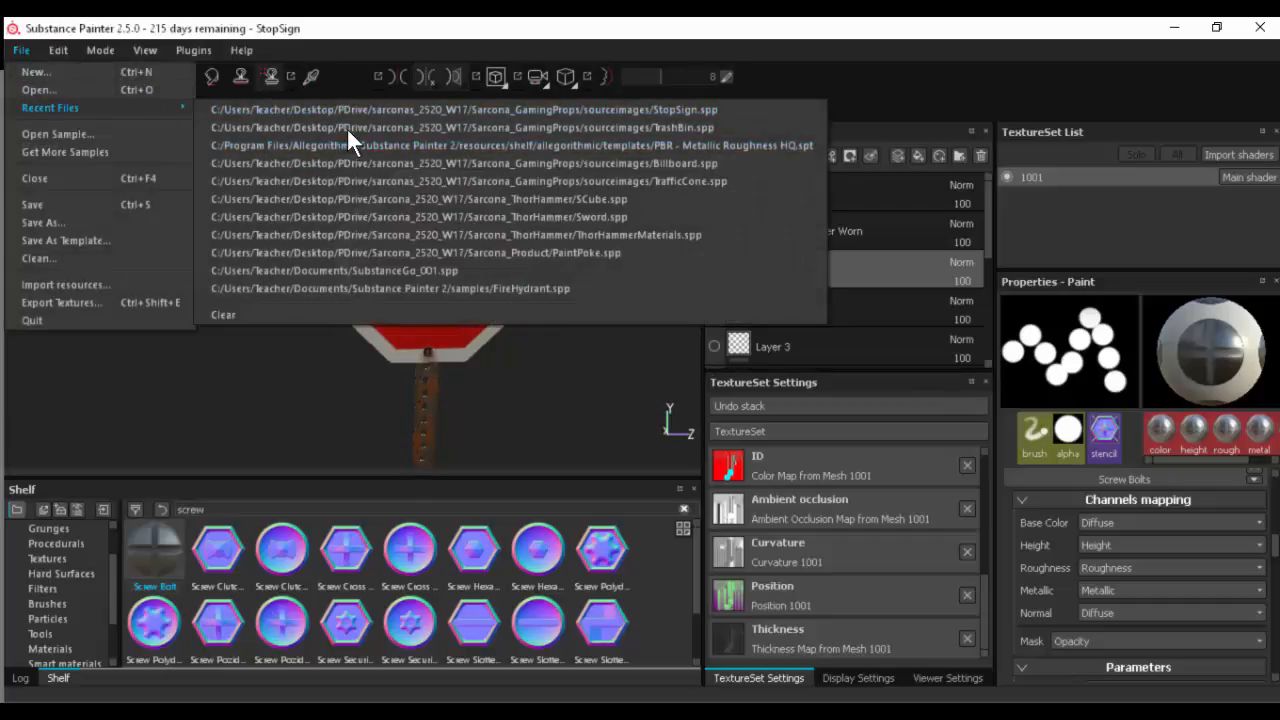
pyautogui.click(346, 128)
pyautogui.click(618, 399)
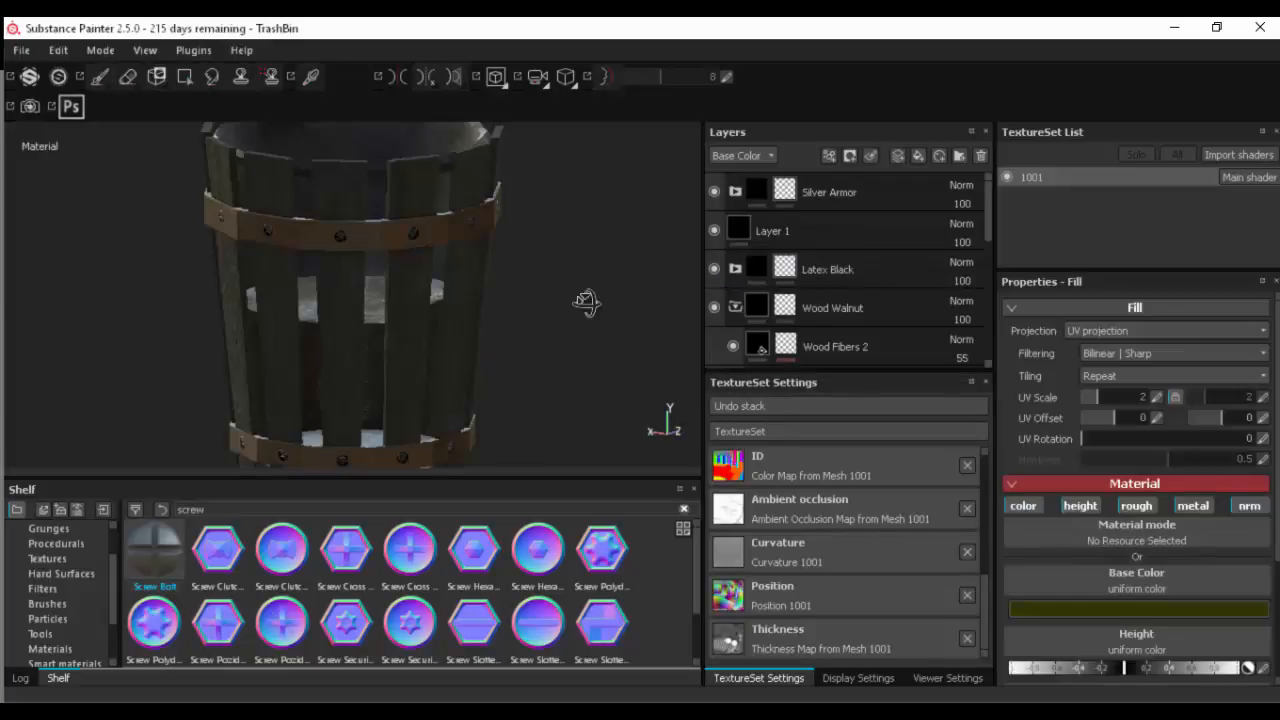
# - Examine the textured trash bin's wooden slats and metal bands from several angles, including from above
pyautogui.keyDown('alt'); pyautogui.moveTo(588, 303); pyautogui.dragTo(500, 277); pyautogui.keyUp('alt')
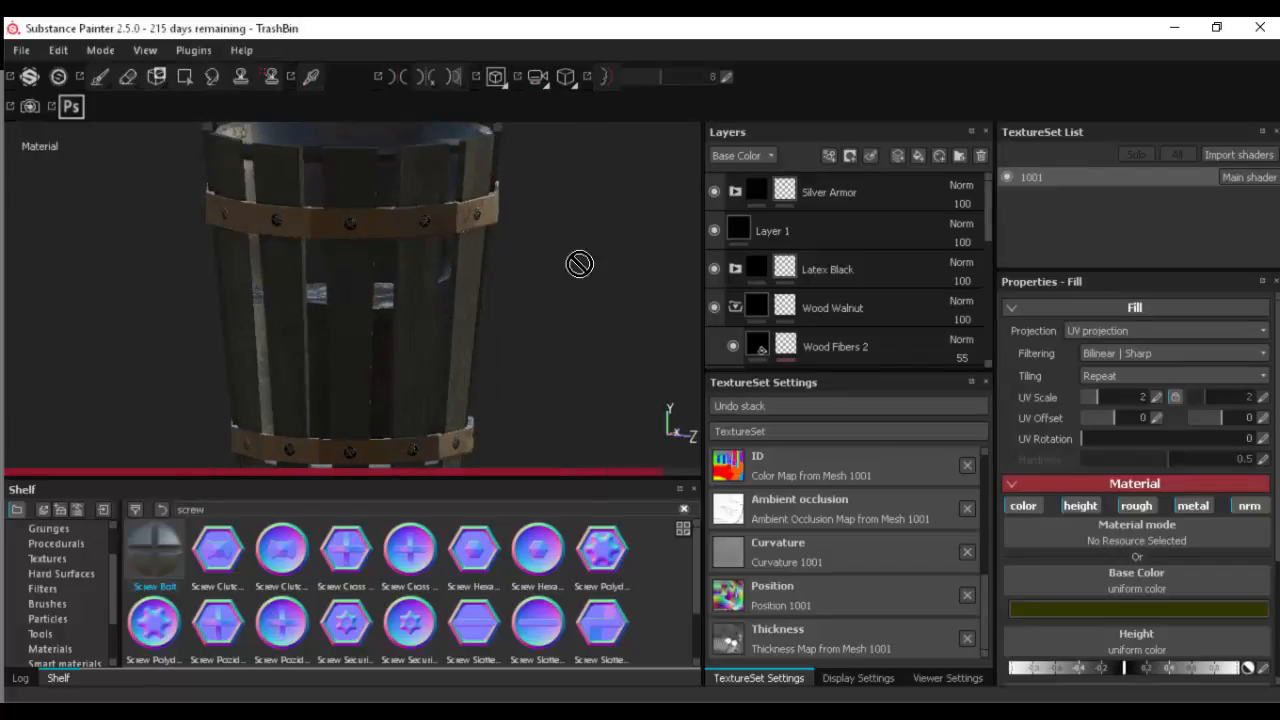
pyautogui.keyDown('alt'); pyautogui.moveTo(551, 204); pyautogui.dragTo(526, 196); pyautogui.keyUp('alt')
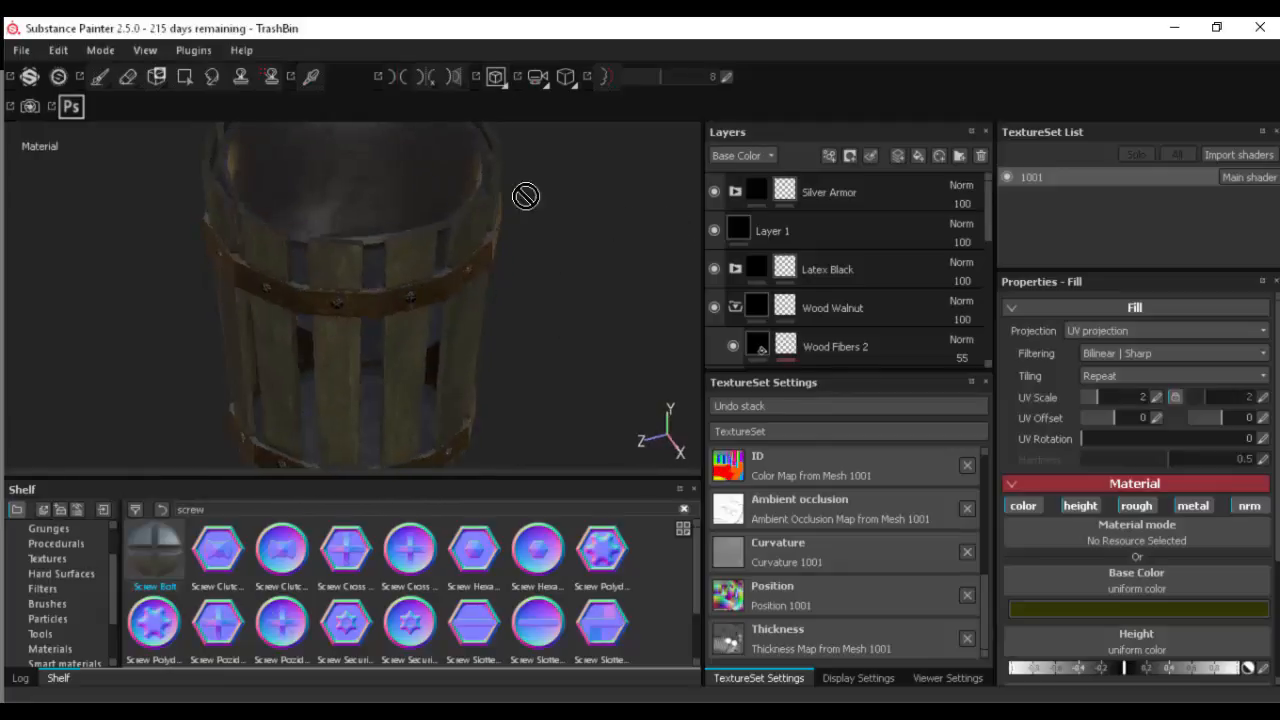
pyautogui.click(20, 50)
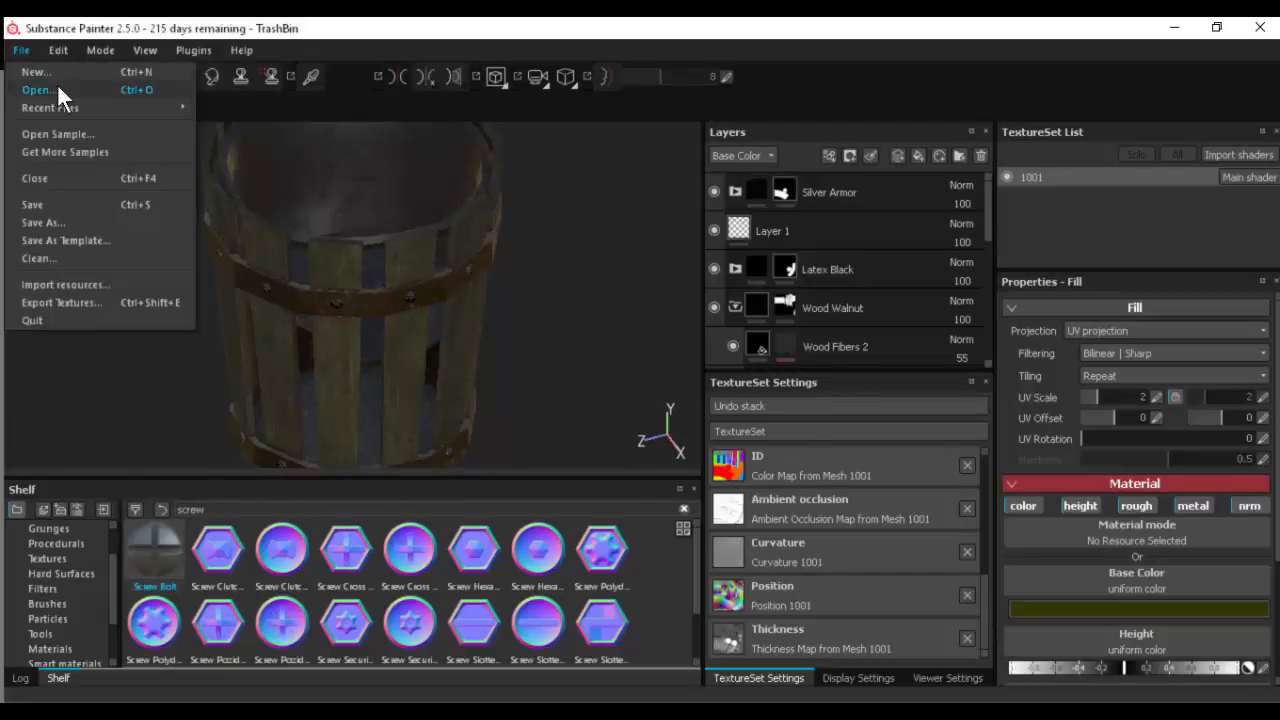
pyautogui.click(58, 89)
pyautogui.click(834, 397)
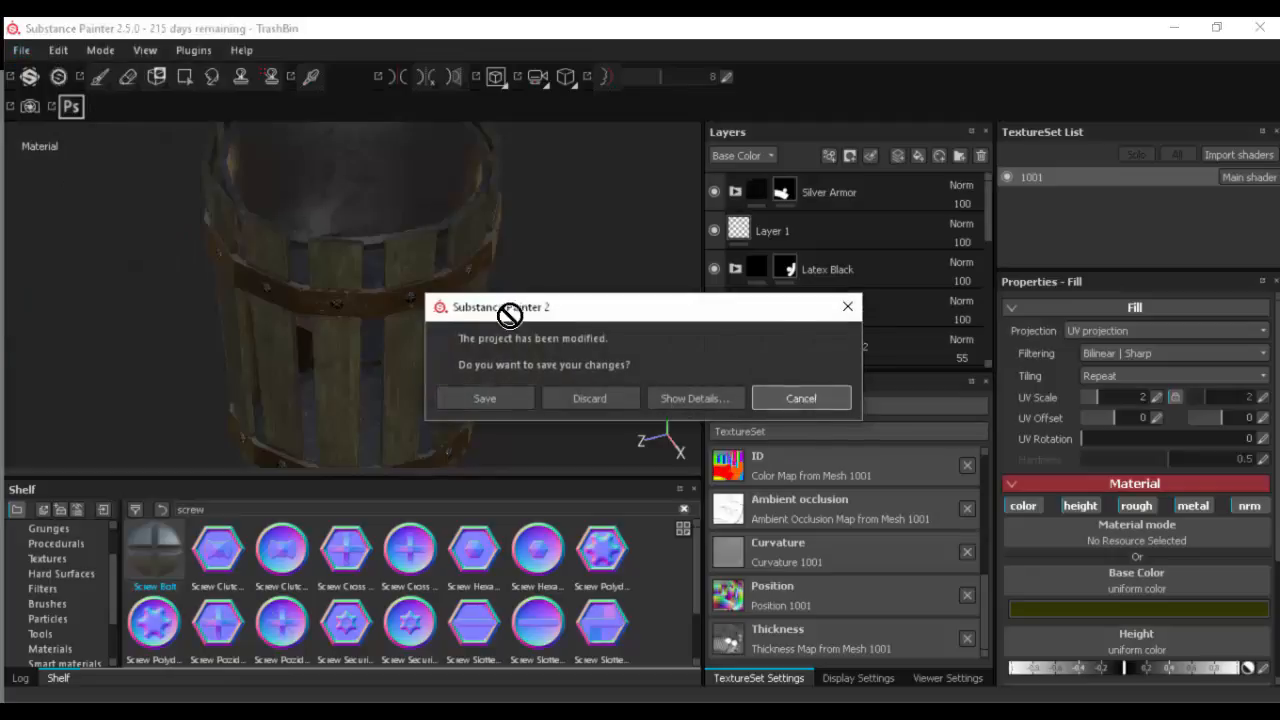
# - Inspect the screw bolts and worn metal on the trash bin's upper band up close, returning to the full bin
pyautogui.keyDown('alt'); pyautogui.moveTo(536, 297); pyautogui.dragTo(538, 270); pyautogui.keyUp('alt')
pyautogui.keyDown('alt'); pyautogui.moveTo(538, 270); pyautogui.dragTo(878, 275, button='right'); pyautogui.keyUp('alt')
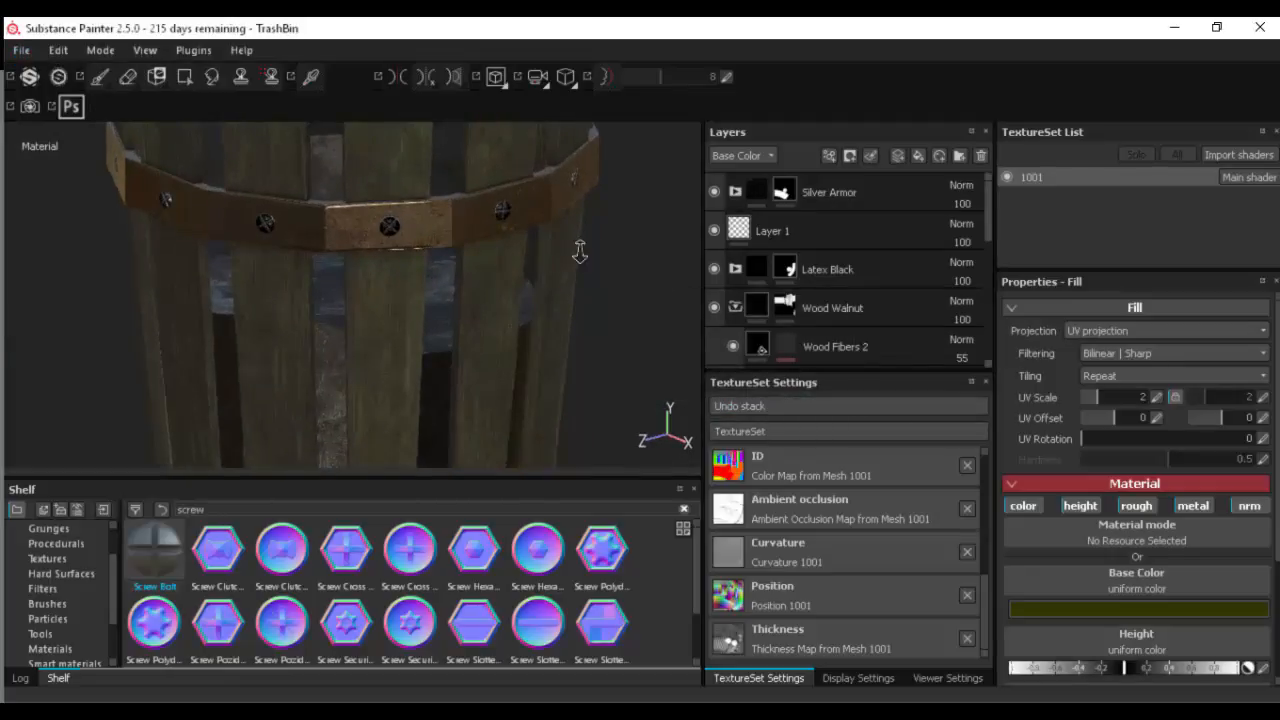
pyautogui.keyDown('alt'); pyautogui.moveTo(580, 251); pyautogui.dragTo(908, 258, button='right'); pyautogui.keyUp('alt')
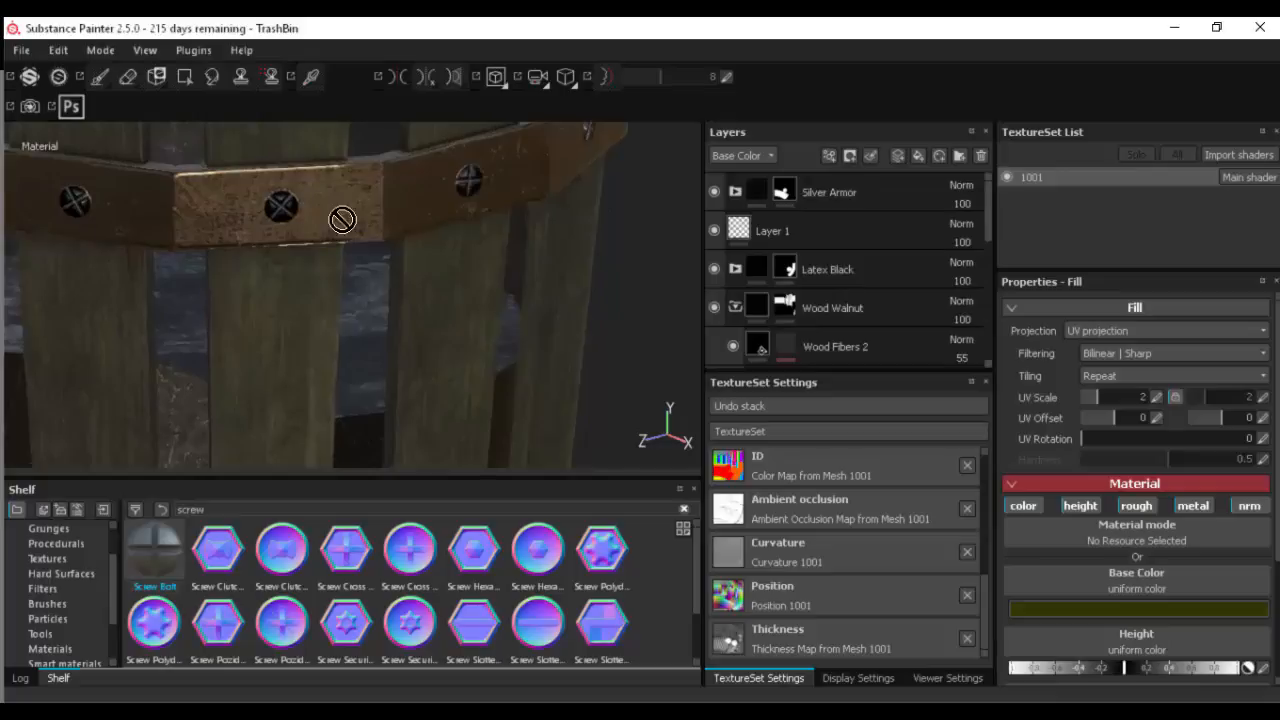
pyautogui.keyDown('alt'); pyautogui.moveTo(394, 253); pyautogui.dragTo(262, 322, button='right'); pyautogui.keyUp('alt')
pyautogui.moveTo(350, 300)
pyautogui.keyDown('alt'); pyautogui.mouseDown(button='middle')
pyautogui.moveTo(366, 296)
pyautogui.moveTo(357, 280)
pyautogui.mouseUp(button='middle'); pyautogui.keyUp('alt')
pyautogui.click(25, 55)
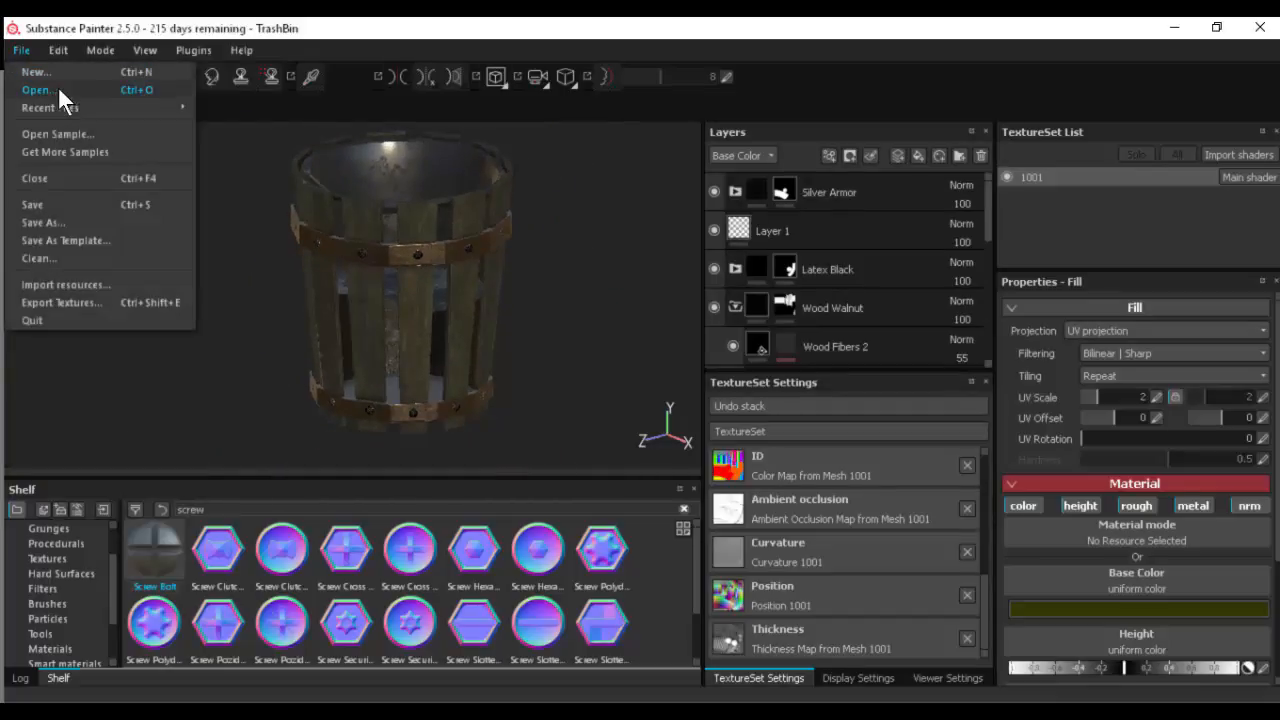
pyautogui.click(68, 90)
pyautogui.click(800, 398)
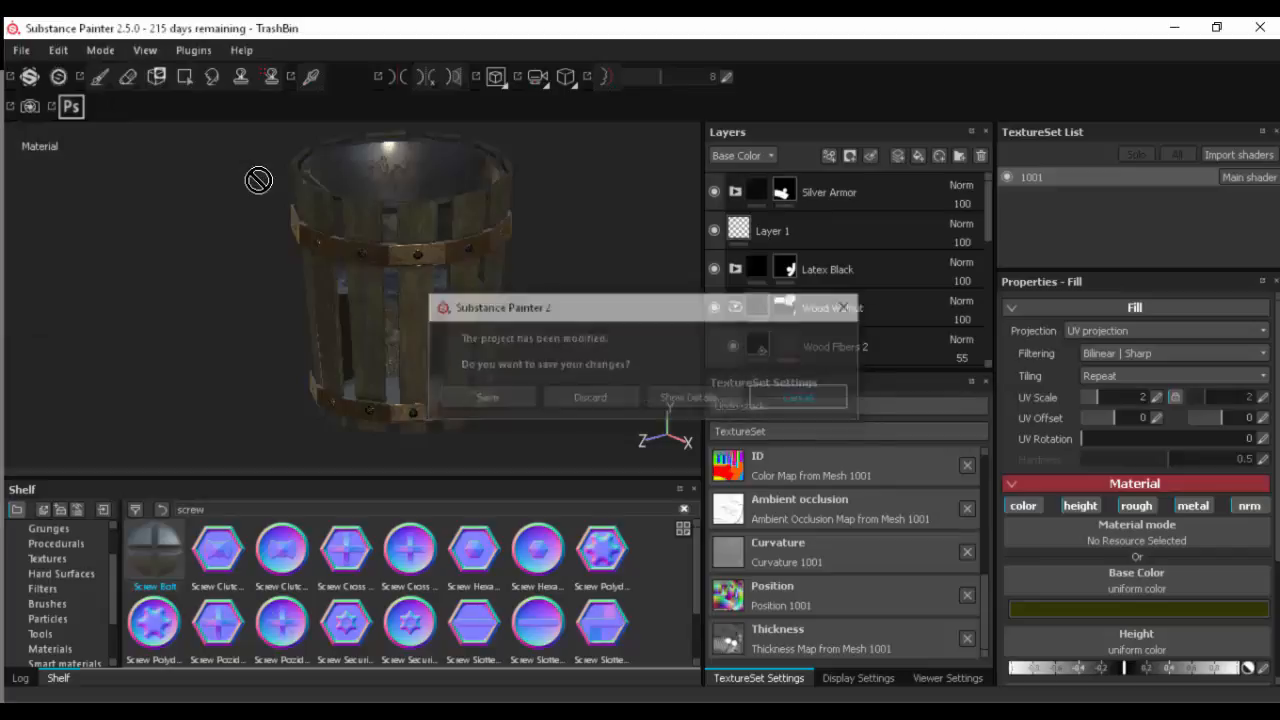
# - Open the recent project Billboard.spp, discarding the changes to the trash bin project
pyautogui.click(21, 50)
pyautogui.moveTo(101, 106)
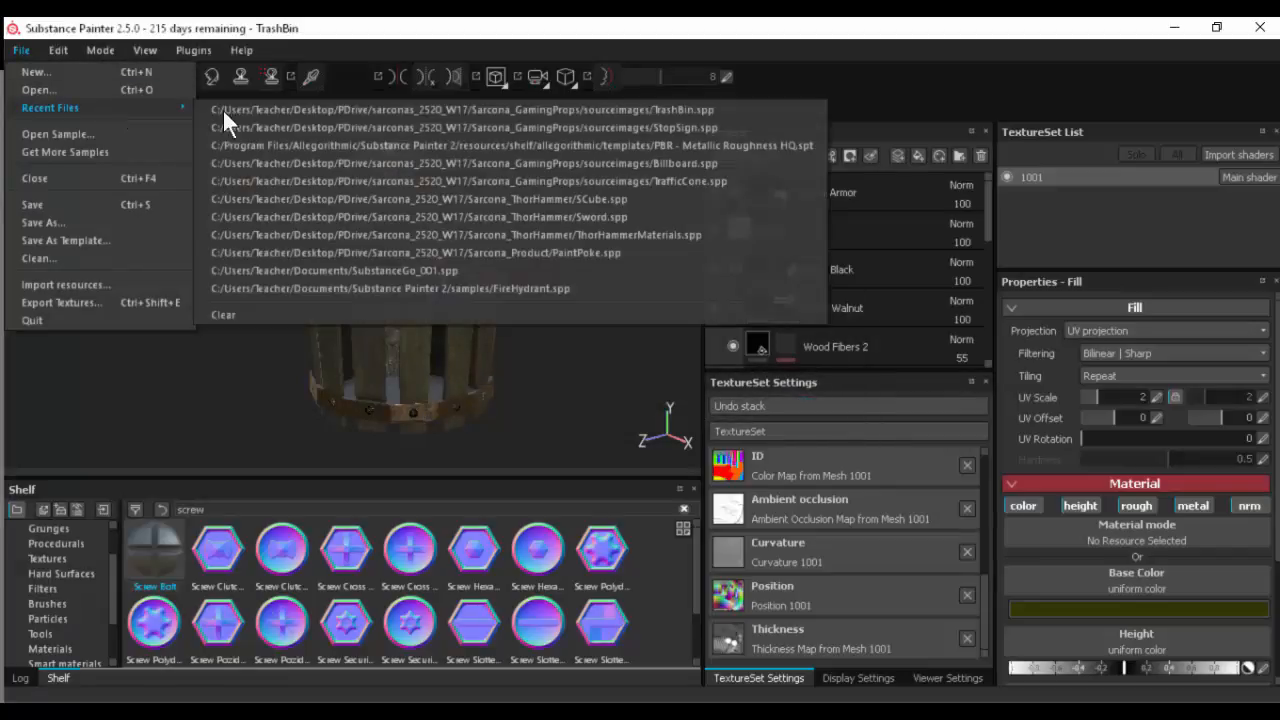
pyautogui.click(443, 163)
pyautogui.click(628, 395)
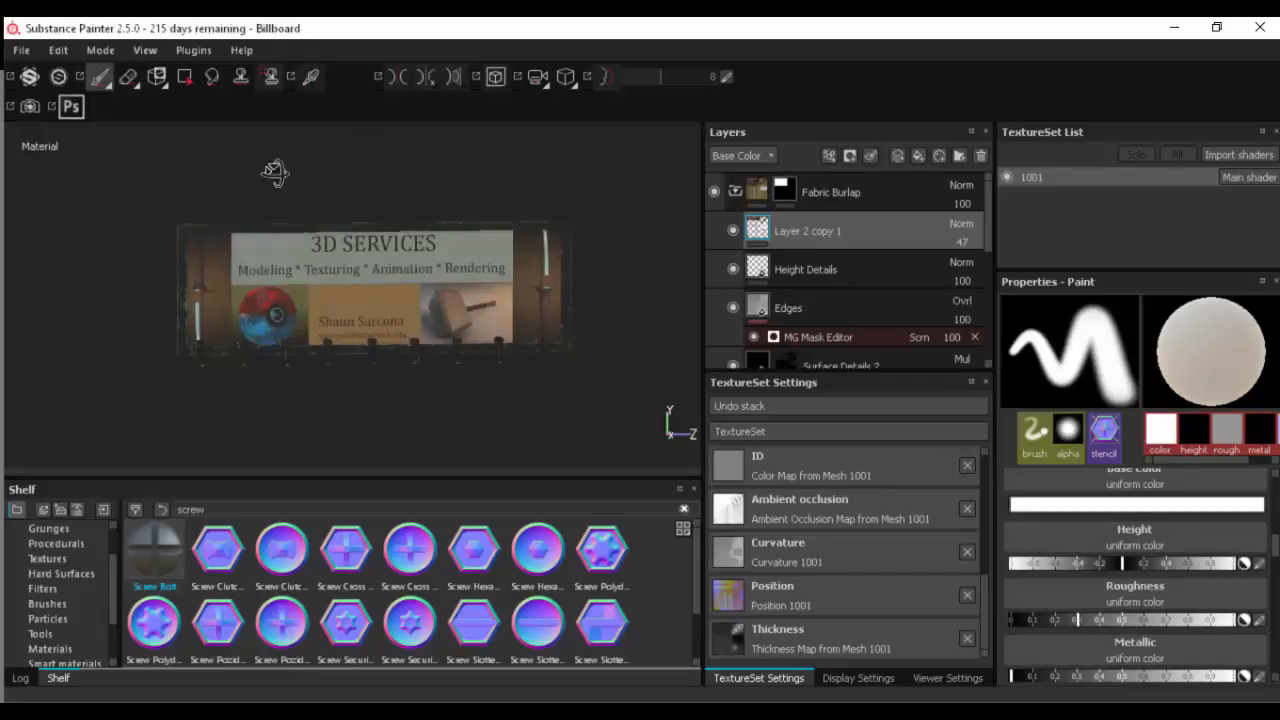
# - Examine the lamps, brackets and worn frame along the billboard's lower edge up close
pyautogui.keyDown('alt'); pyautogui.moveTo(277, 171); pyautogui.dragTo(200, 179); pyautogui.keyUp('alt')
pyautogui.keyDown('alt'); pyautogui.moveTo(298, 205); pyautogui.dragTo(544, 241, button='right'); pyautogui.keyUp('alt')
pyautogui.keyDown('alt'); pyautogui.moveTo(544, 241); pyautogui.dragTo(576, 234); pyautogui.keyUp('alt')
pyautogui.keyDown('alt'); pyautogui.moveTo(488, 261); pyautogui.dragTo(566, 192, button='middle'); pyautogui.keyUp('alt')
pyautogui.keyDown('alt'); pyautogui.moveTo(291, 330); pyautogui.dragTo(346, 274, button='middle'); pyautogui.keyUp('alt')
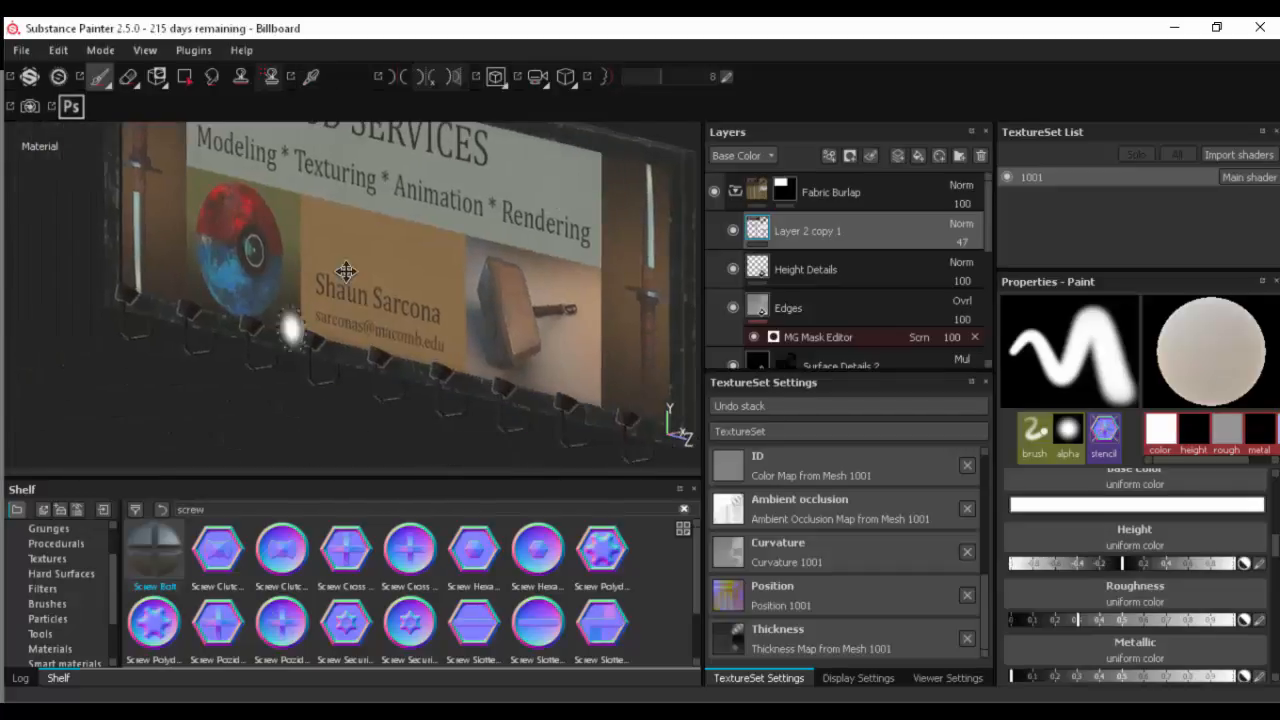
pyautogui.keyDown('alt'); pyautogui.moveTo(346, 274); pyautogui.dragTo(560, 255, button='right'); pyautogui.keyUp('alt')
pyautogui.keyDown('alt'); pyautogui.moveTo(358, 358); pyautogui.dragTo(618, 304, button='right'); pyautogui.keyUp('alt')
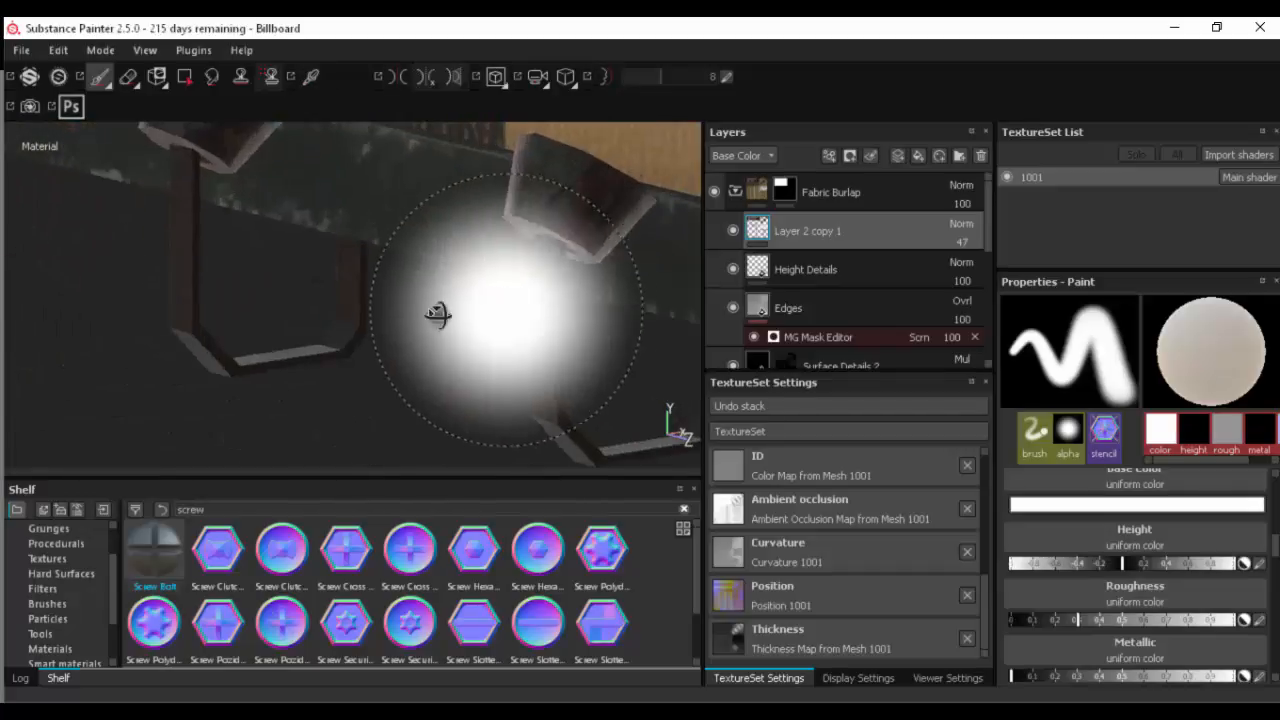
pyautogui.keyDown('alt'); pyautogui.moveTo(440, 314); pyautogui.dragTo(478, 323); pyautogui.keyUp('alt')
pyautogui.keyDown('alt'); pyautogui.moveTo(468, 321); pyautogui.dragTo(610, 315, button='right'); pyautogui.keyUp('alt')
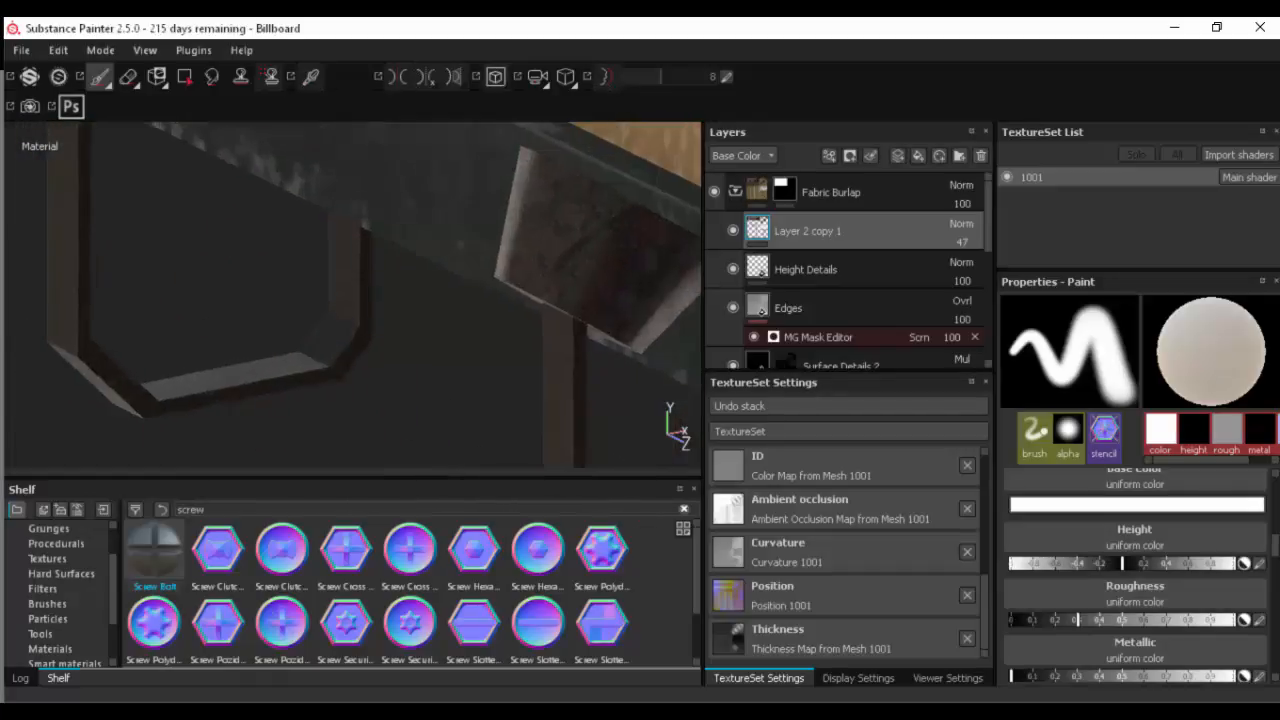
pyautogui.keyDown('alt'); pyautogui.moveTo(412, 300); pyautogui.dragTo(235, 262, button='middle'); pyautogui.keyUp('alt')
pyautogui.keyDown('alt'); pyautogui.moveTo(291, 287); pyautogui.dragTo(636, 292, button='right'); pyautogui.keyUp('alt')
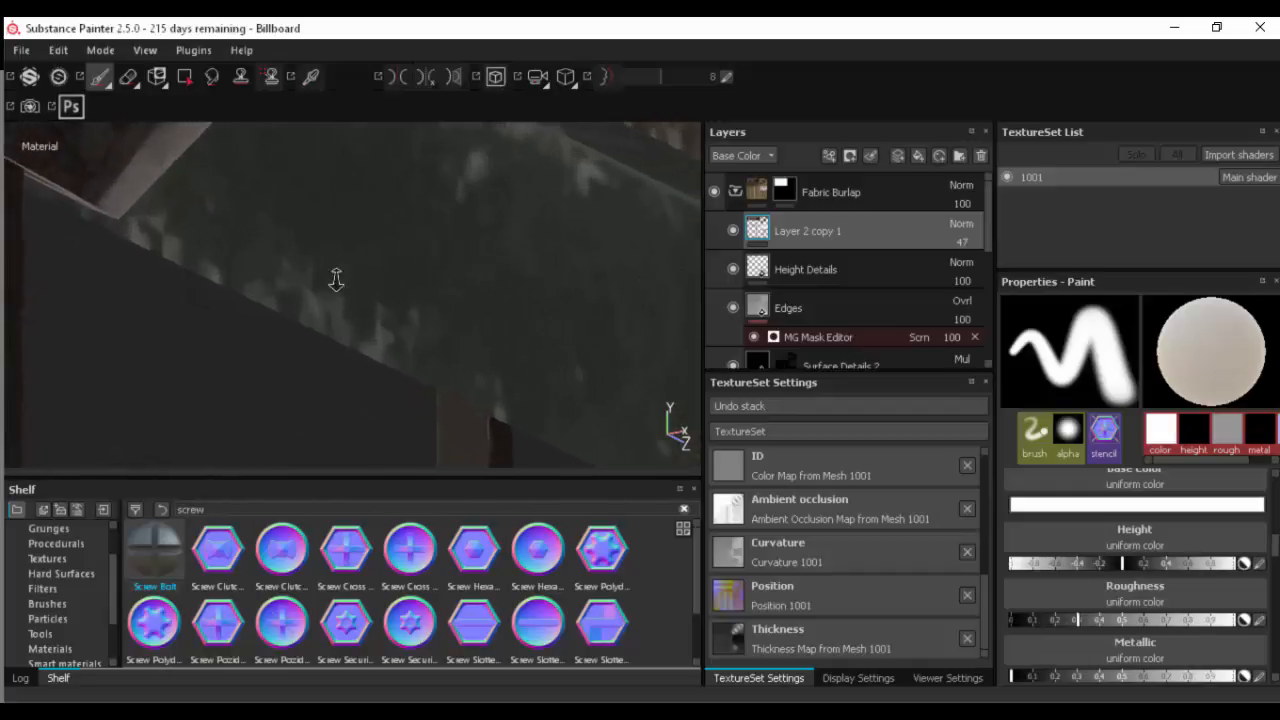
pyautogui.keyDown('alt'); pyautogui.moveTo(334, 280); pyautogui.dragTo(30, 275, button='right'); pyautogui.keyUp('alt')
pyautogui.keyDown('alt'); pyautogui.moveTo(313, 304); pyautogui.dragTo(78, 293, button='right'); pyautogui.keyUp('alt')
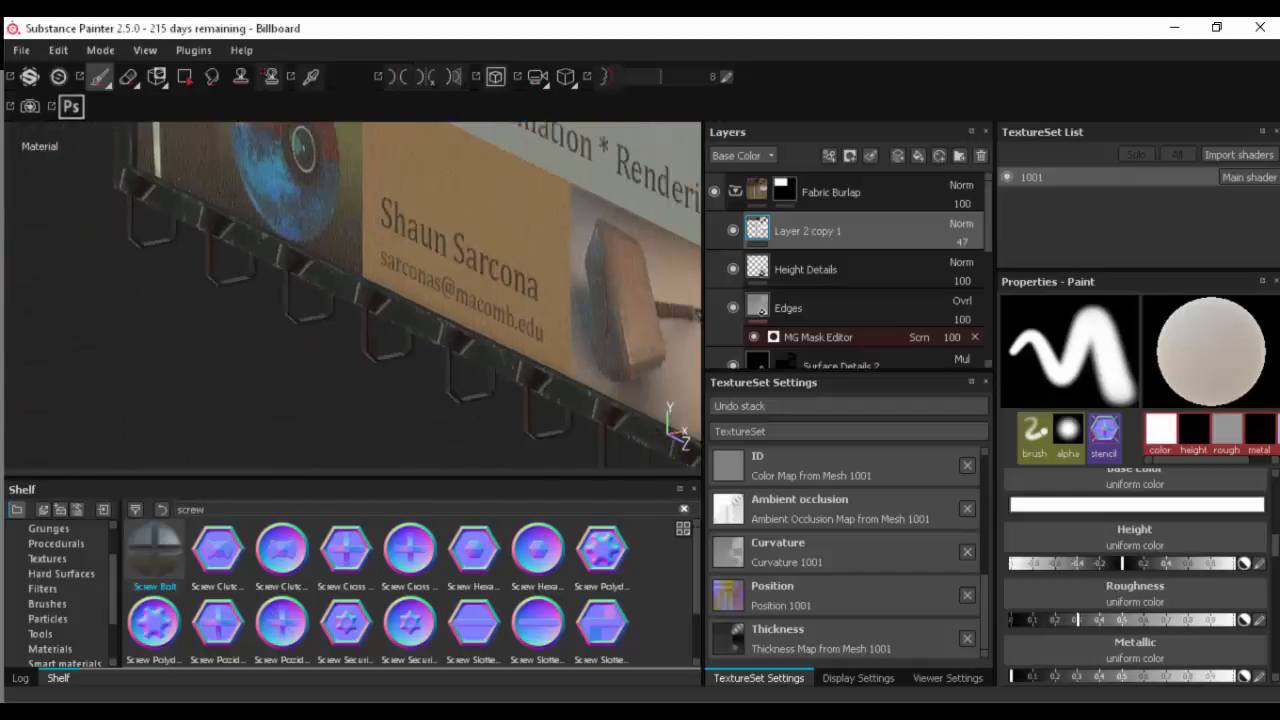
# - Look over the whole billboard from several angles and finish facing its front image
pyautogui.keyDown('alt'); pyautogui.moveTo(184, 313); pyautogui.dragTo(380, 271); pyautogui.keyUp('alt')
pyautogui.keyDown('alt'); pyautogui.moveTo(380, 271); pyautogui.dragTo(414, 443, button='middle'); pyautogui.keyUp('alt')
pyautogui.moveTo(414, 443)
pyautogui.keyDown('alt'); pyautogui.mouseDown()
pyautogui.moveTo(526, 478)
pyautogui.moveTo(443, 380)
pyautogui.mouseUp(); pyautogui.keyUp('alt')
pyautogui.keyDown('alt'); pyautogui.moveTo(443, 380); pyautogui.dragTo(469, 472, button='middle'); pyautogui.keyUp('alt')
pyautogui.keyDown('alt'); pyautogui.moveTo(469, 465); pyautogui.dragTo(445, 359, button='right'); pyautogui.keyUp('alt')
pyautogui.moveTo(445, 359)
pyautogui.keyDown('alt'); pyautogui.mouseDown(button='middle')
pyautogui.moveTo(361, 445)
pyautogui.moveTo(332, 432)
pyautogui.mouseUp(button='middle'); pyautogui.keyUp('alt')
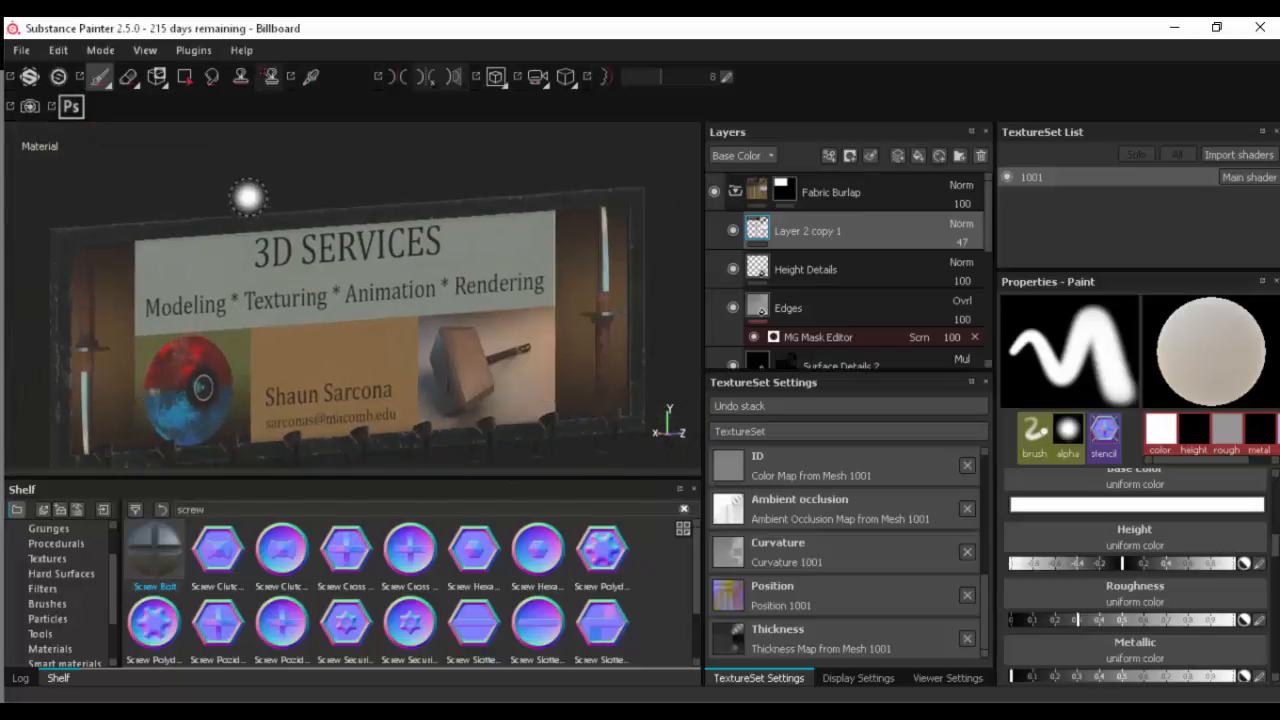
pyautogui.keyDown('alt'); pyautogui.moveTo(248, 200); pyautogui.dragTo(251, 177); pyautogui.keyUp('alt')
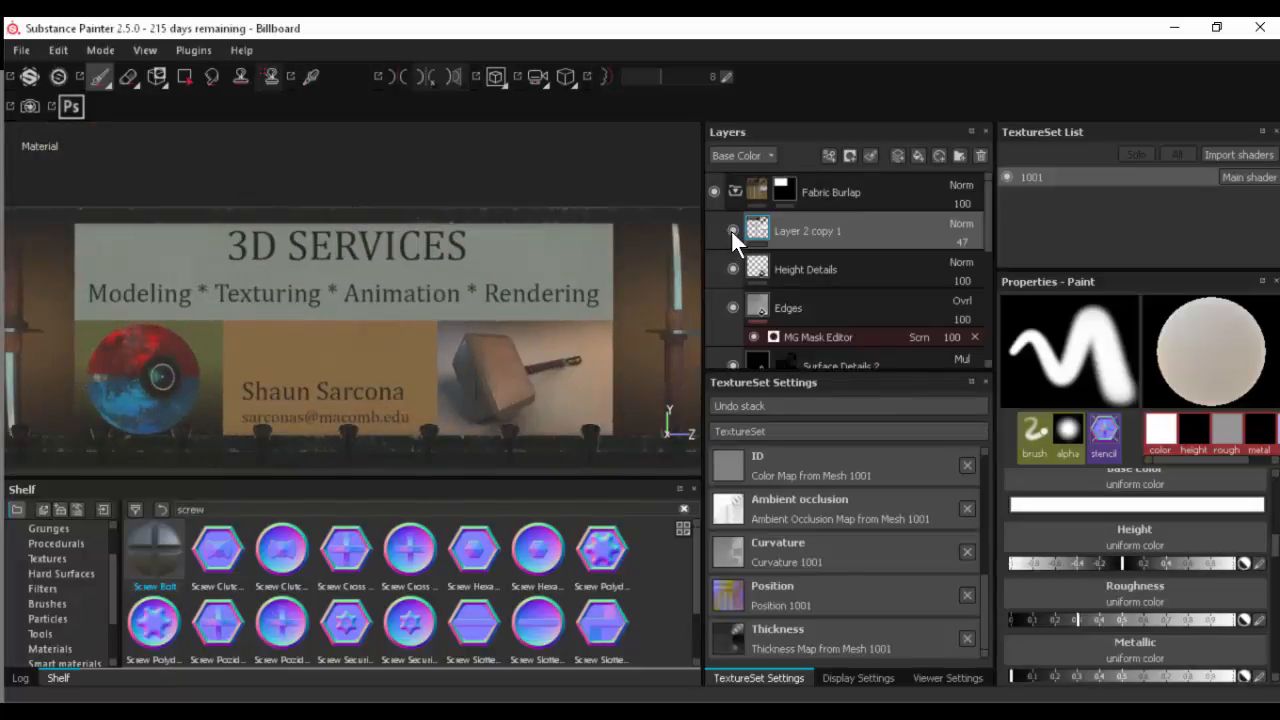
# - Hide and show Layer 2 copy 1 and Layer 2 in turn to check what each contributes to the billboard image
pyautogui.click(732, 230)
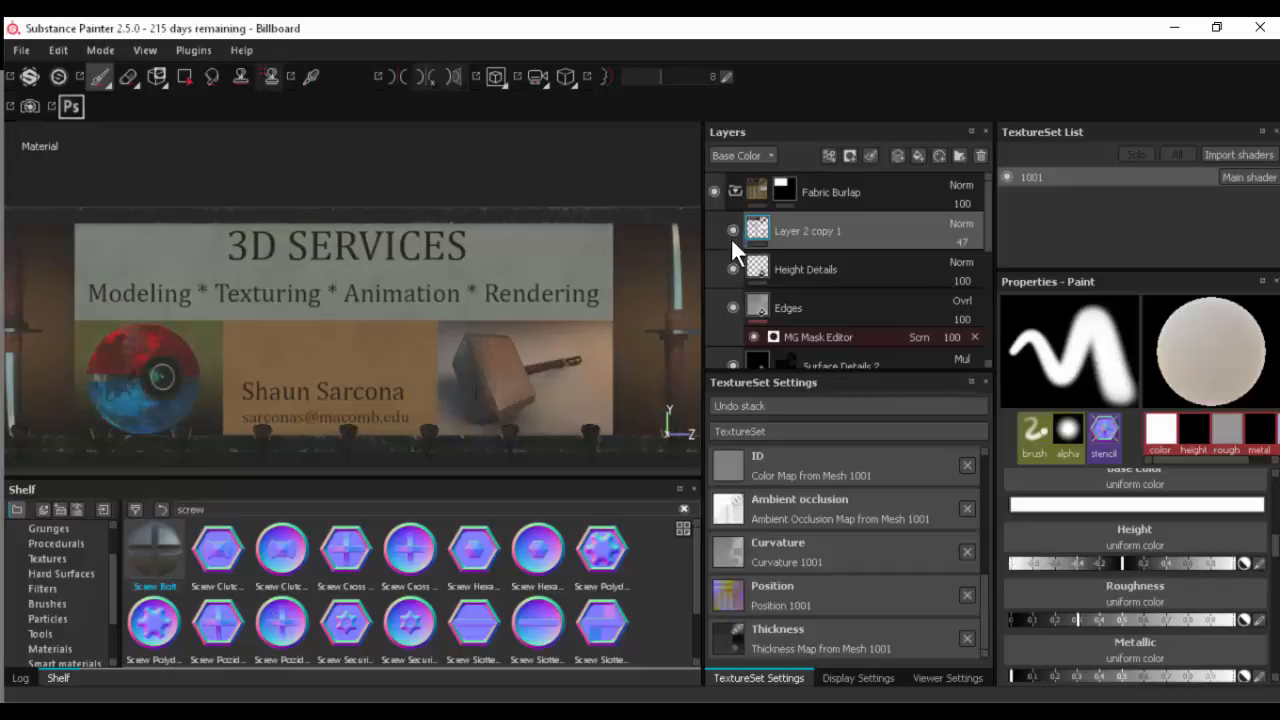
pyautogui.click(730, 237)
pyautogui.scroll(-1, 732, 242)
pyautogui.scroll(1, 733, 242)
pyautogui.scroll(-5, 733, 251)
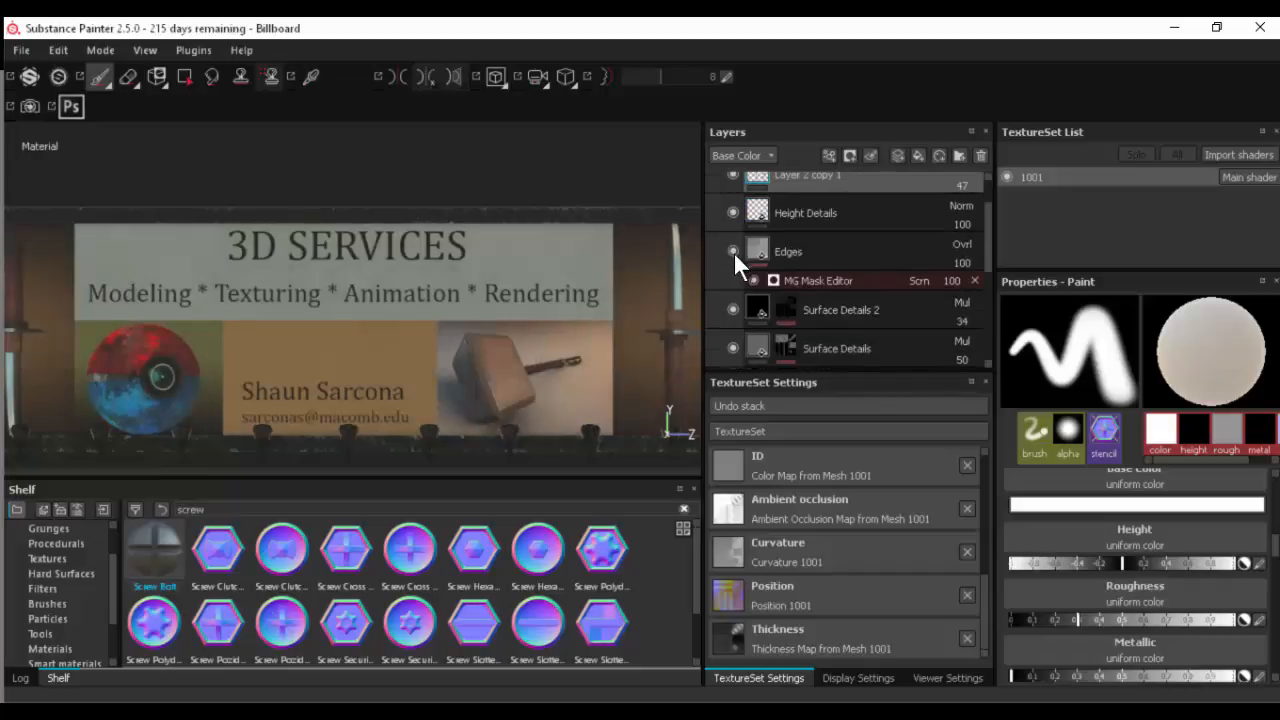
pyautogui.scroll(2, 736, 264)
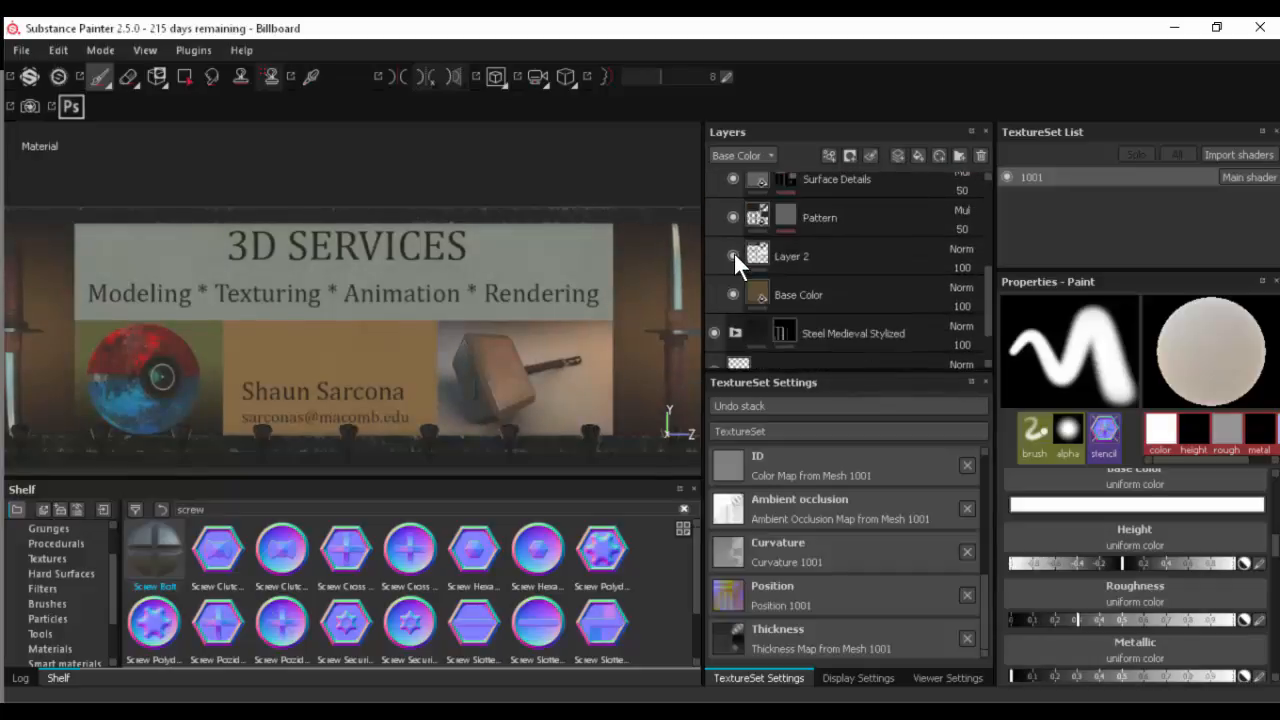
pyautogui.click(734, 255)
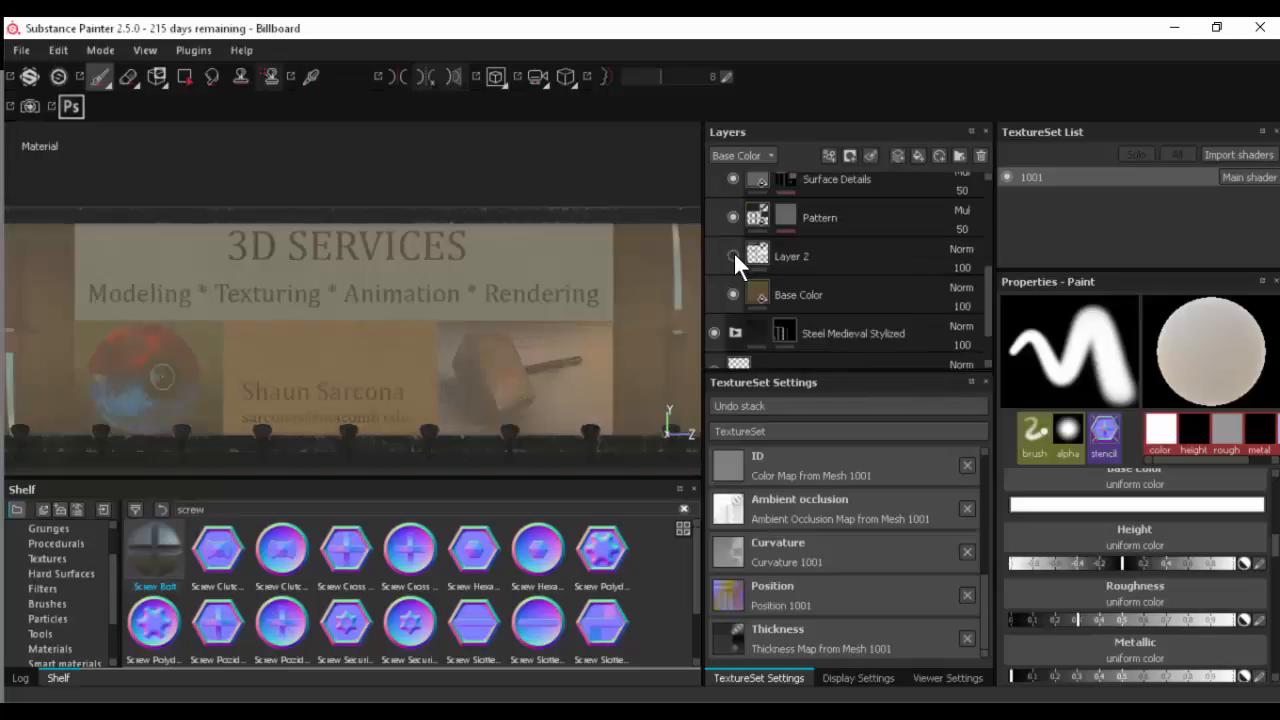
pyautogui.click(733, 255)
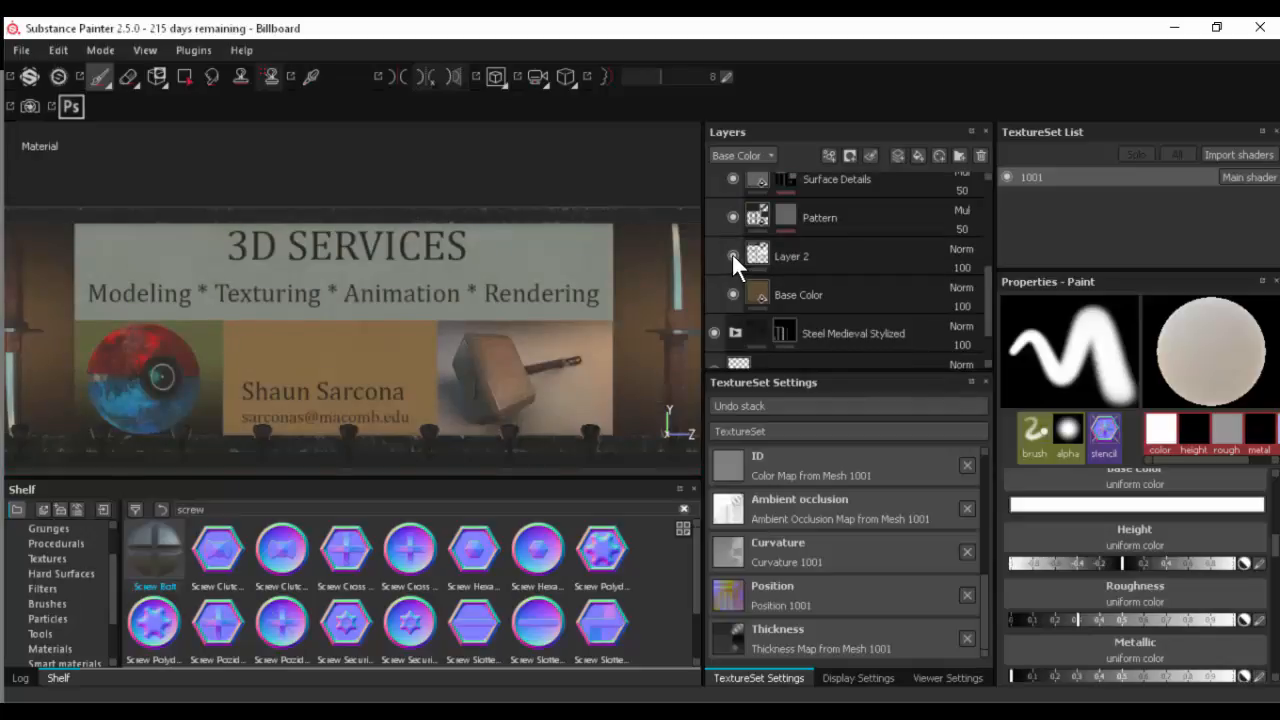
pyautogui.scroll(6, 731, 252)
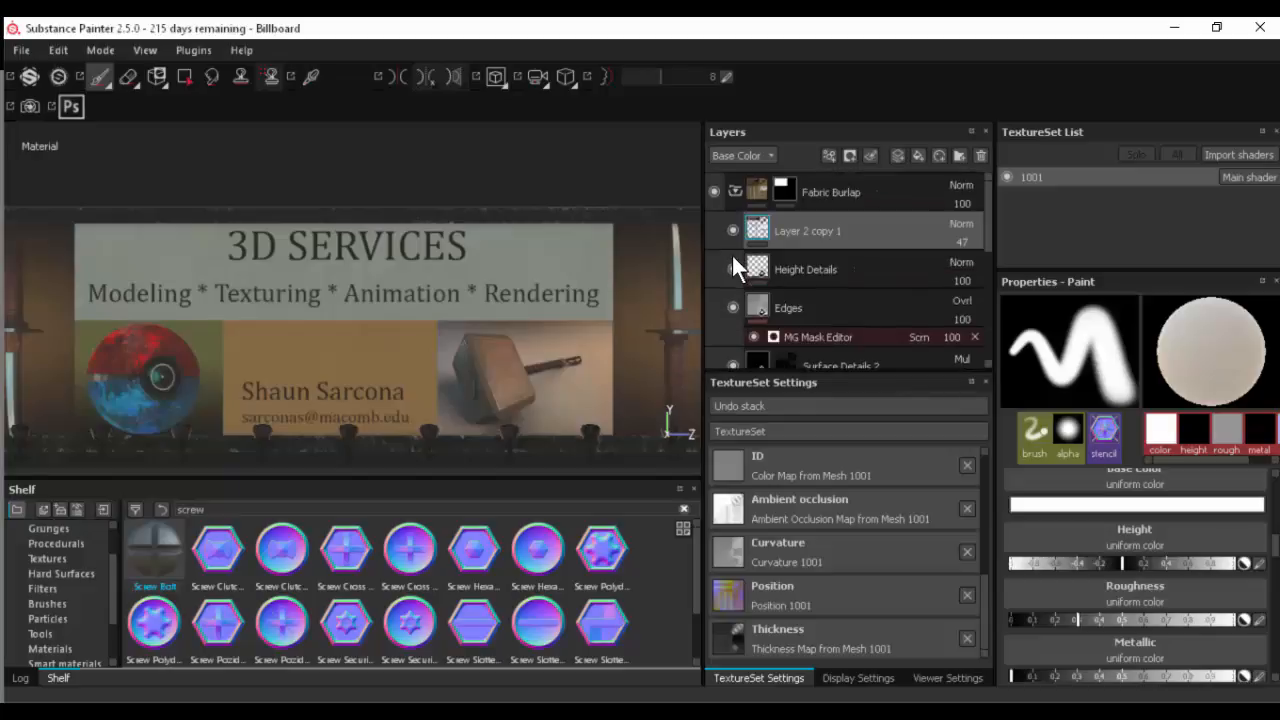
# - Collapse the Fabric Burlap folder, toggle its visibility off and on to check its effect, and expand it again
pyautogui.click(733, 191)
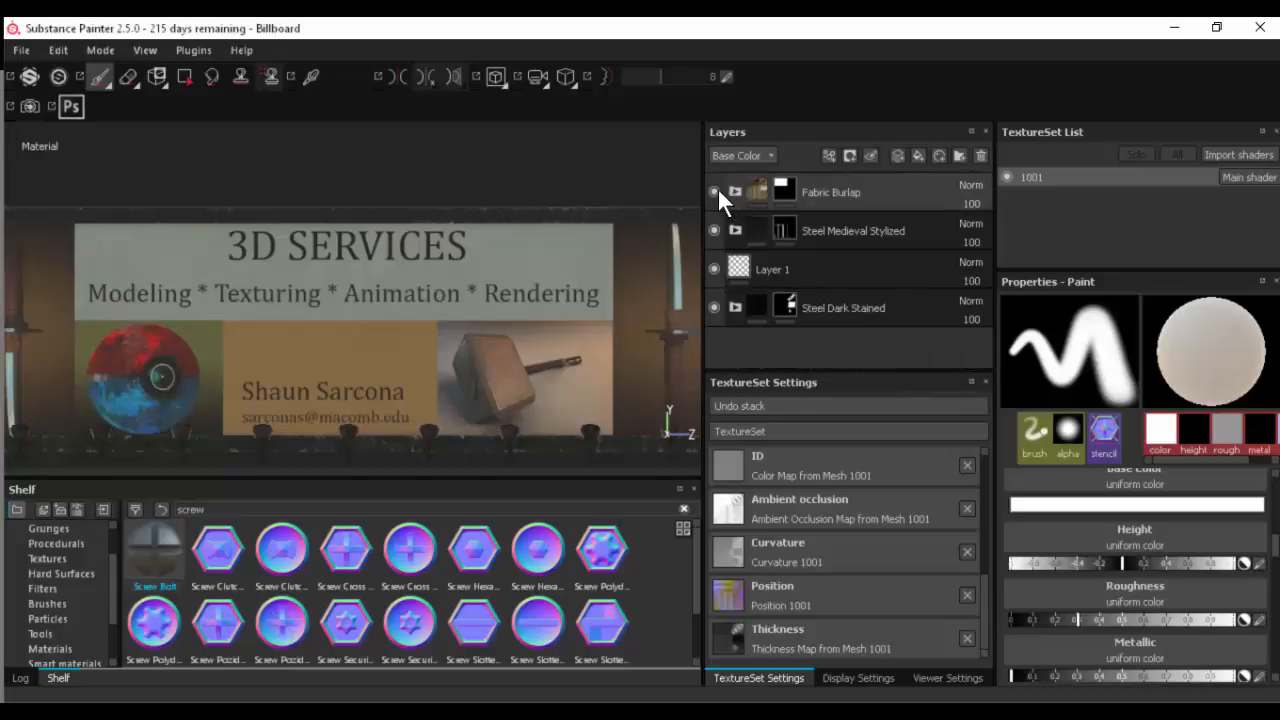
pyautogui.click(714, 192)
pyautogui.click(714, 192)
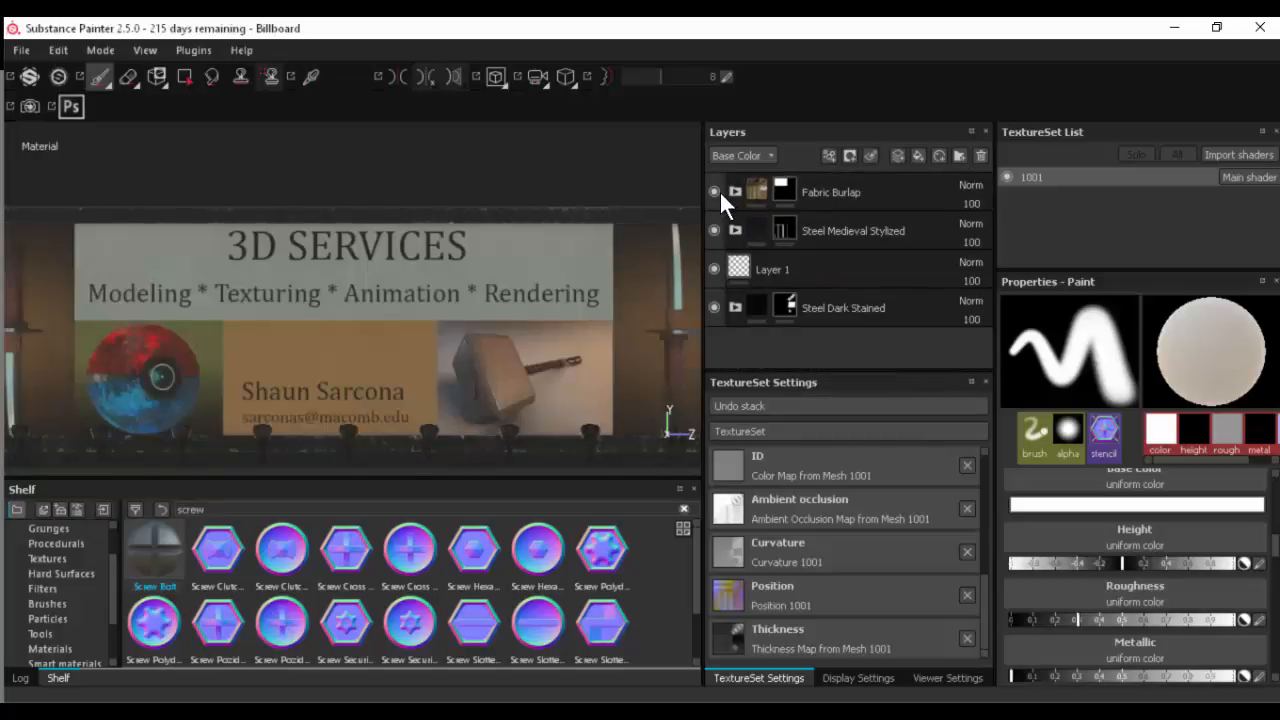
pyautogui.click(734, 191)
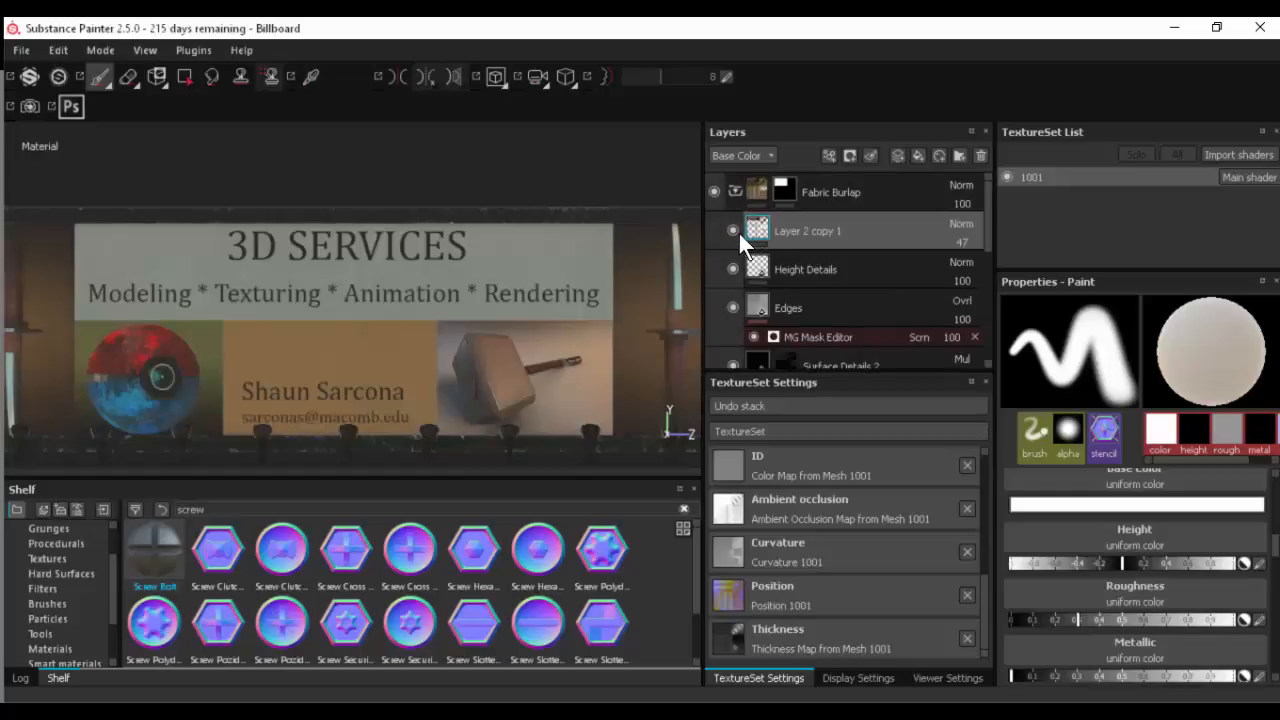
# - Hide Layer 2 copy 1 and Layer 2, and add a new paint layer above them in the Fabric Burlap folder
pyautogui.click(734, 231)
pyautogui.scroll(-3, 737, 236)
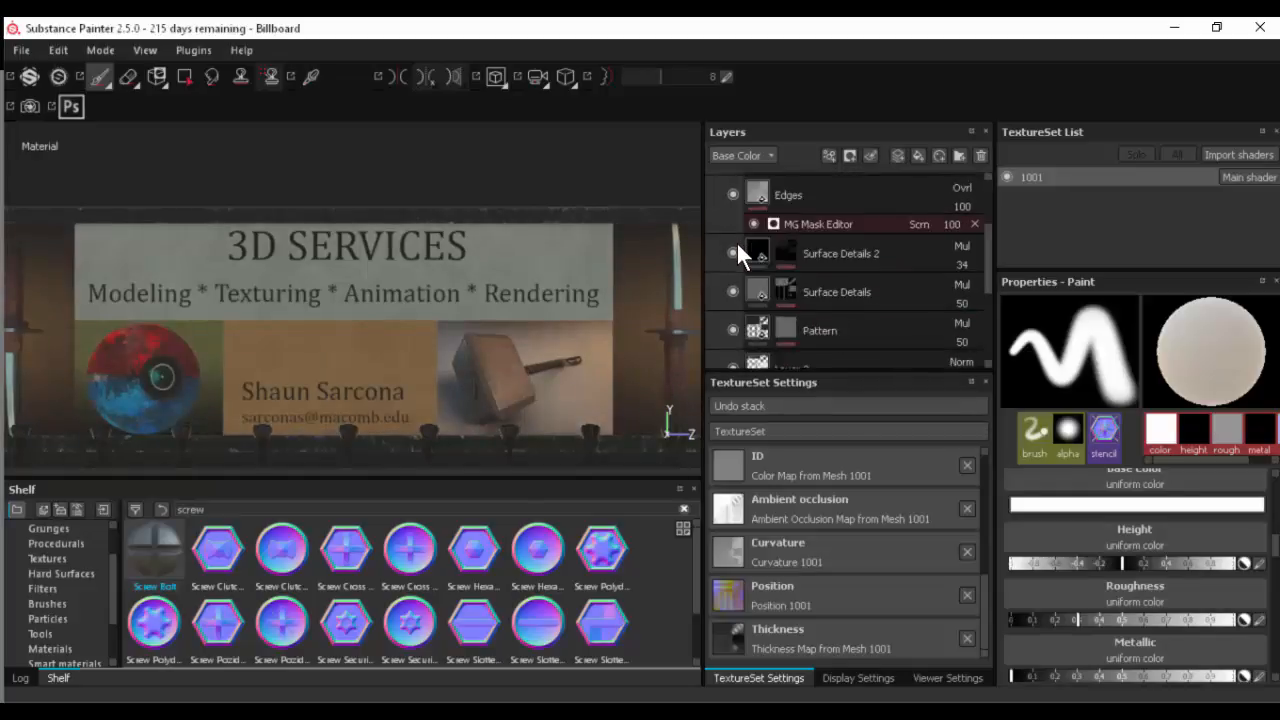
pyautogui.click(733, 313)
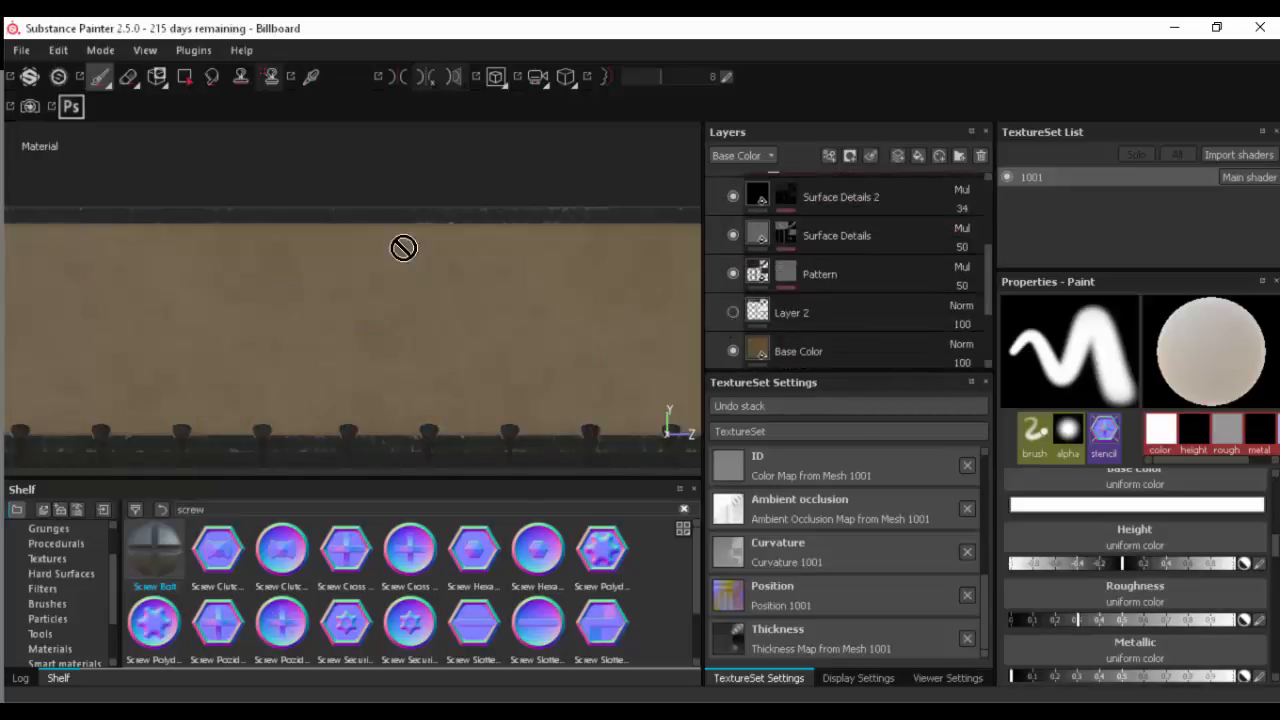
pyautogui.keyDown('alt'); pyautogui.moveTo(372, 192); pyautogui.dragTo(363, 166, button='right'); pyautogui.keyUp('alt')
pyautogui.moveTo(363, 166)
pyautogui.keyDown('alt'); pyautogui.mouseDown(button='middle')
pyautogui.moveTo(363, 186)
pyautogui.moveTo(363, 164)
pyautogui.mouseUp(button='middle'); pyautogui.keyUp('alt')
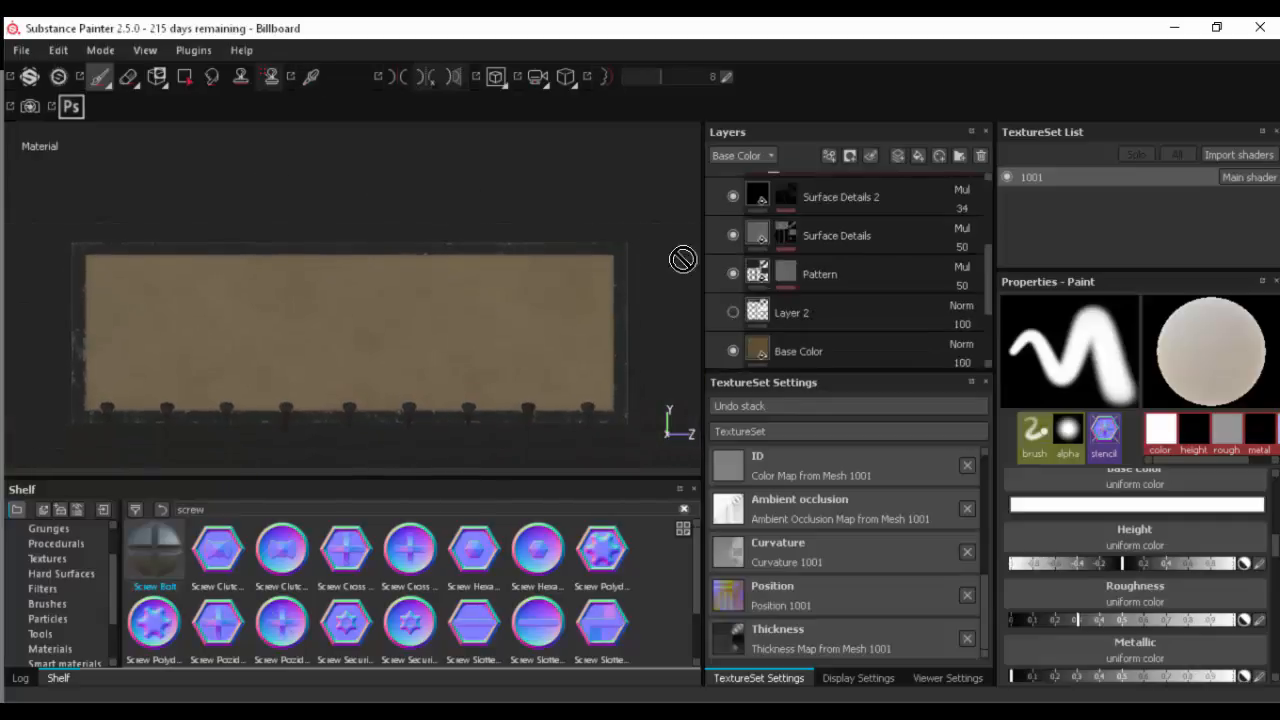
pyautogui.scroll(2, 878, 200)
pyautogui.scroll(1, 840, 234)
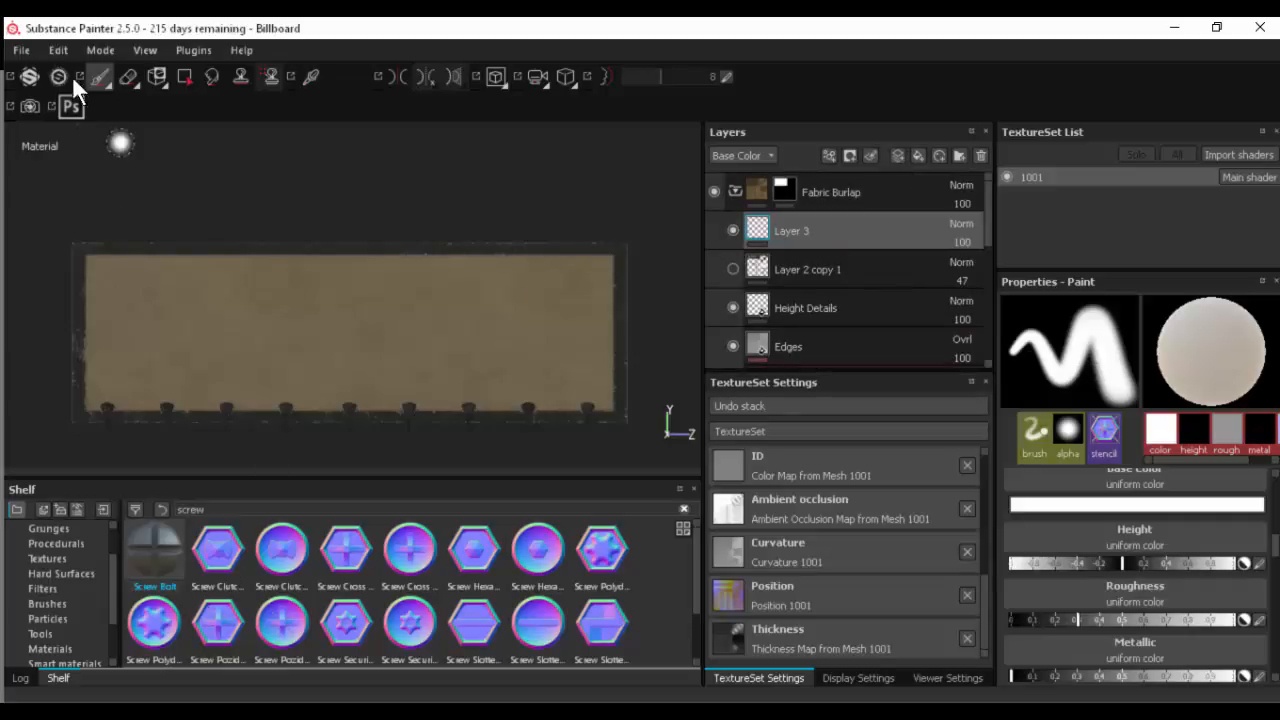
# - Add Billboard.png from the gaming props project's sourceimages folder to the resources for import
pyautogui.click(24, 54)
pyautogui.click(109, 288)
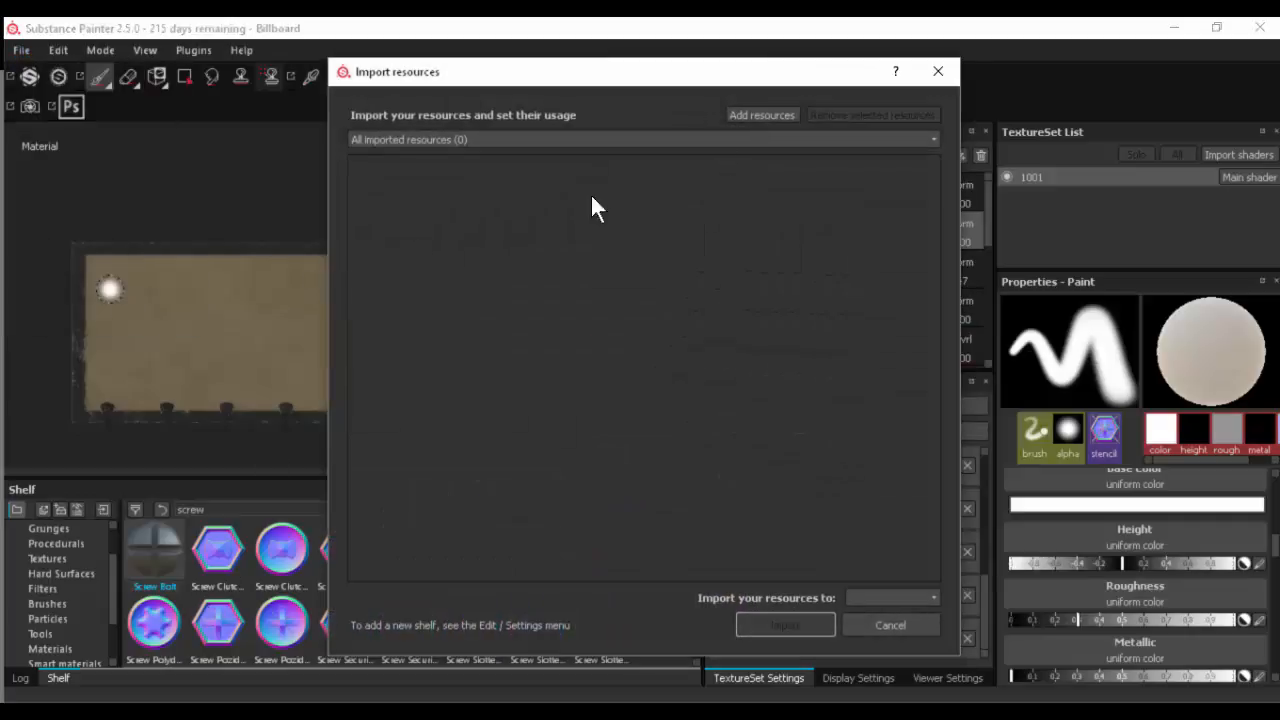
pyautogui.click(775, 115)
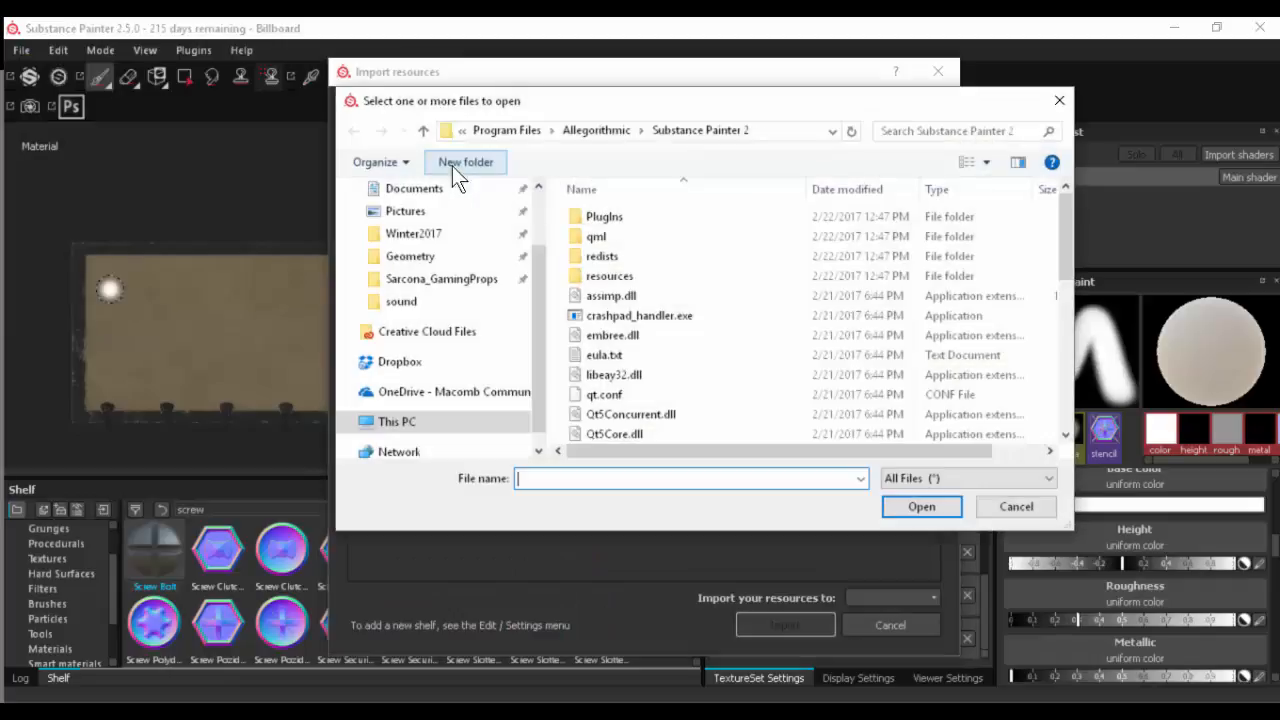
pyautogui.scroll(3, 447, 212)
pyautogui.click(452, 228)
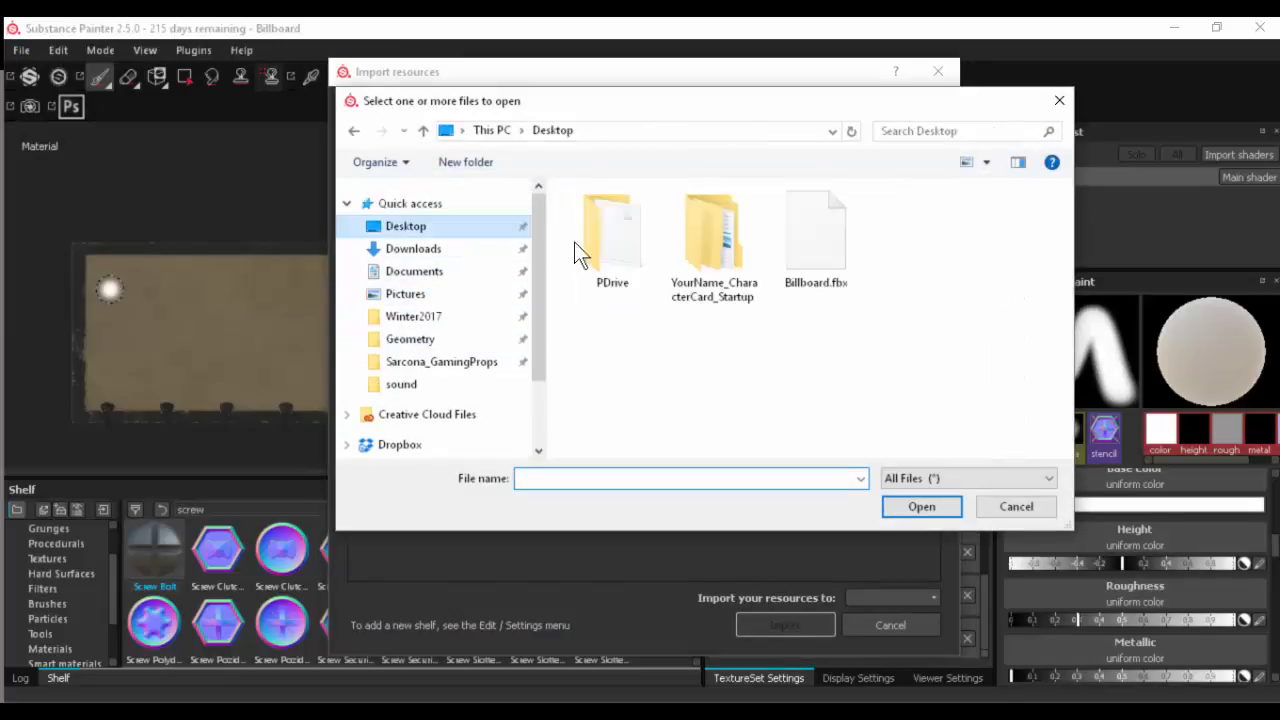
pyautogui.doubleClick(615, 243)
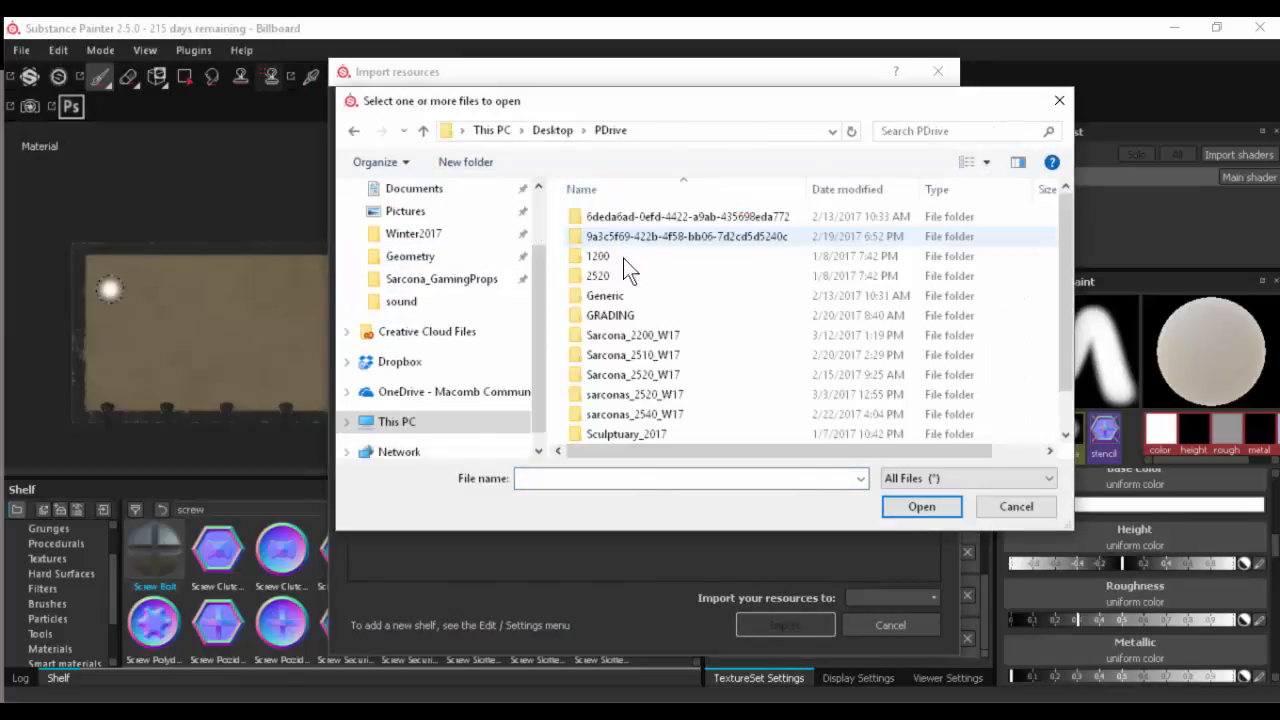
pyautogui.doubleClick(641, 393)
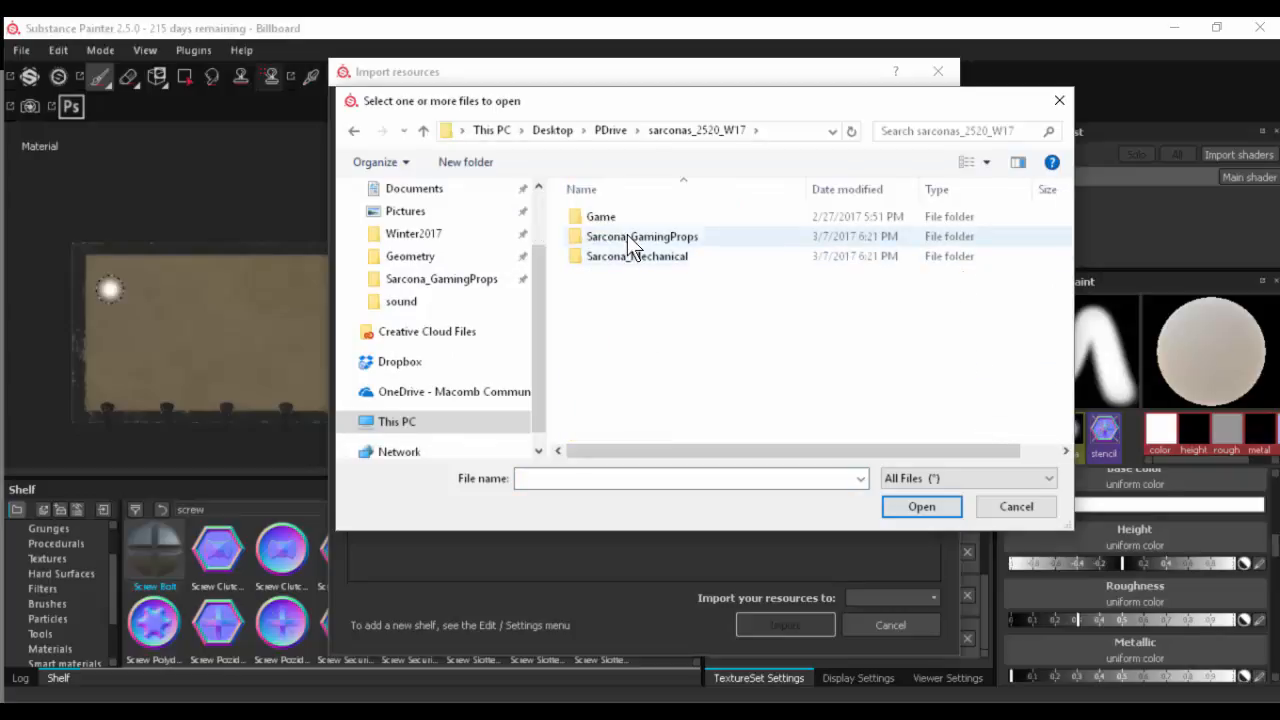
pyautogui.doubleClick(627, 237)
pyautogui.scroll(-1, 624, 380)
pyautogui.doubleClick(624, 412)
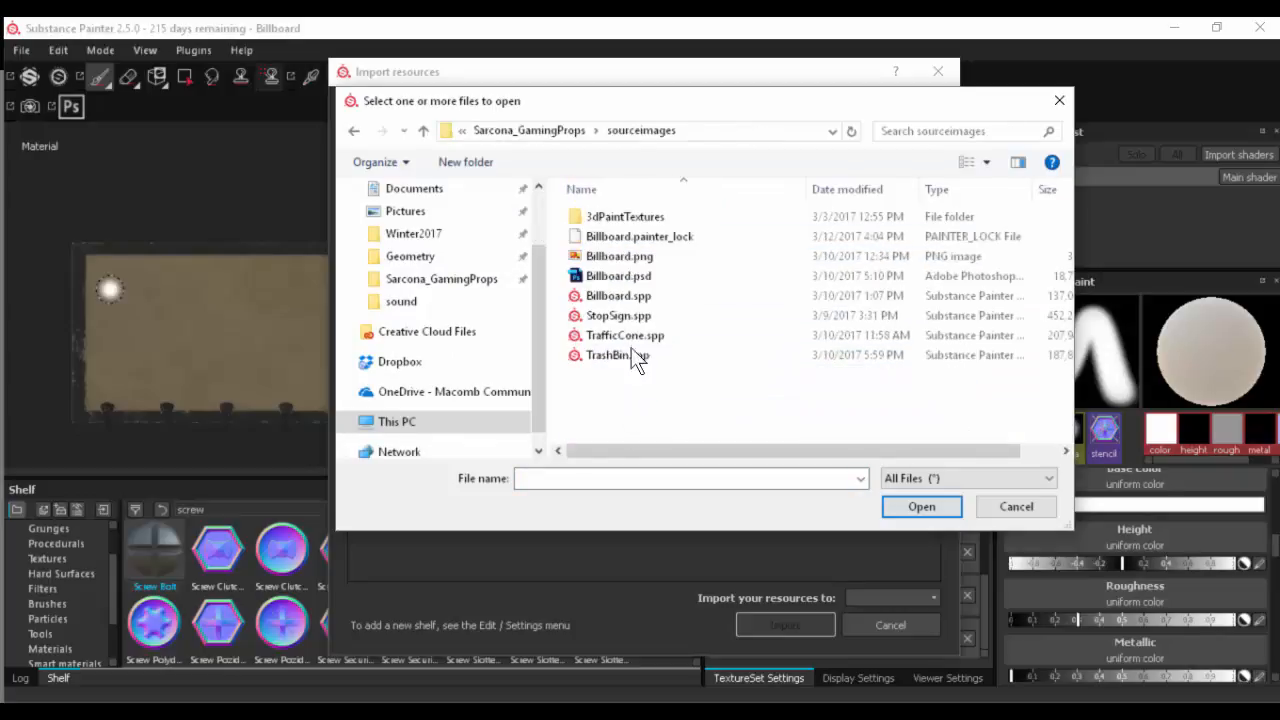
pyautogui.click(640, 240)
pyautogui.click(639, 253)
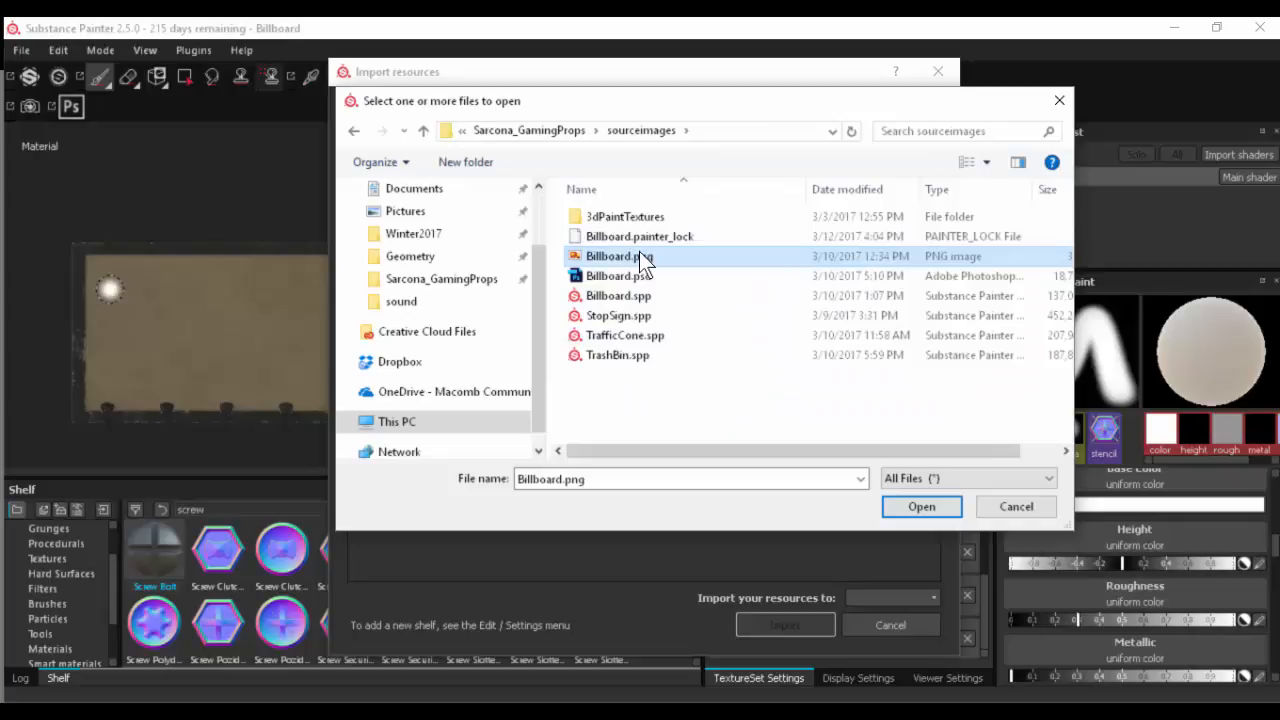
pyautogui.doubleClick(639, 253)
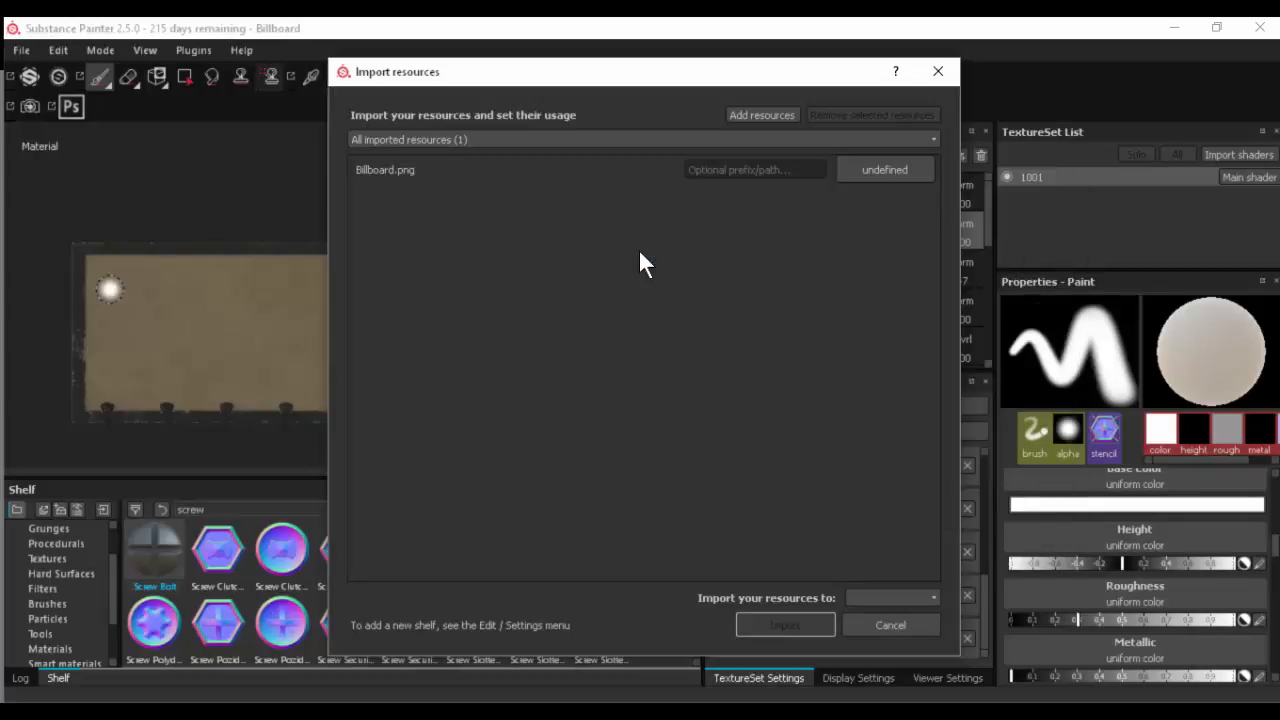
# - Set the usage of Billboard.png to texture and import it into the project 'Billboard'
pyautogui.click(888, 172)
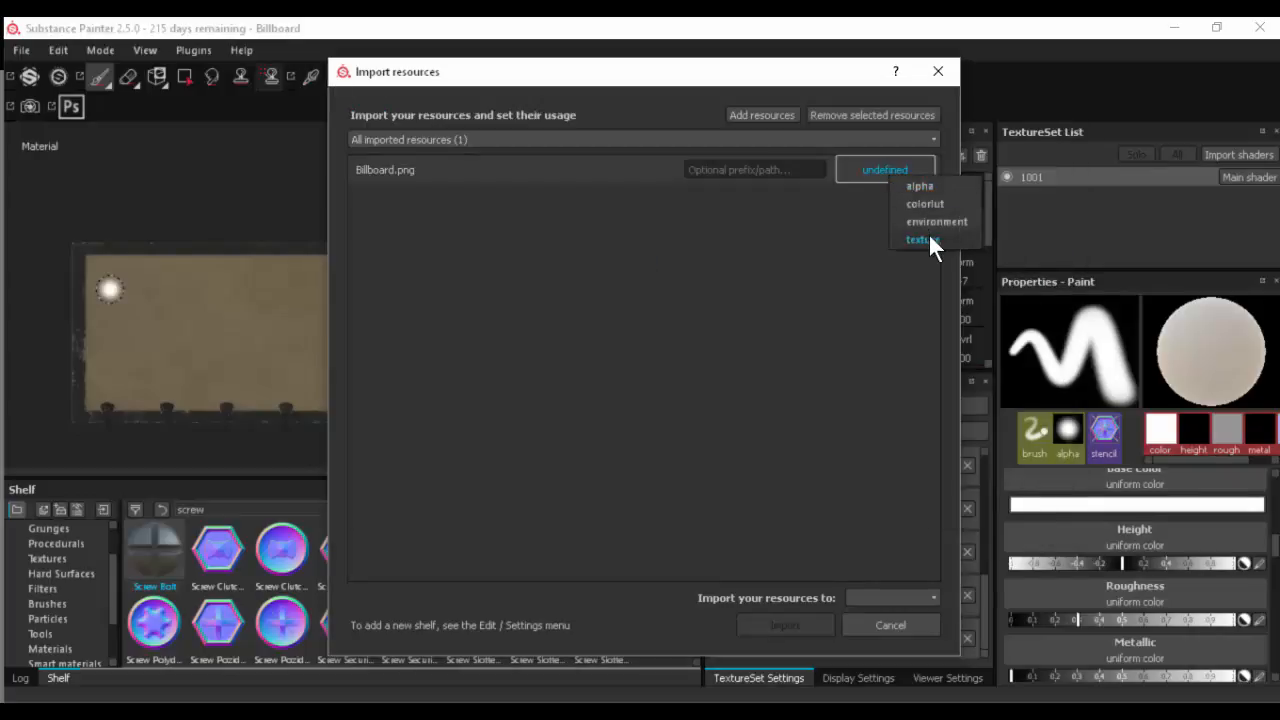
pyautogui.click(928, 238)
pyautogui.click(850, 598)
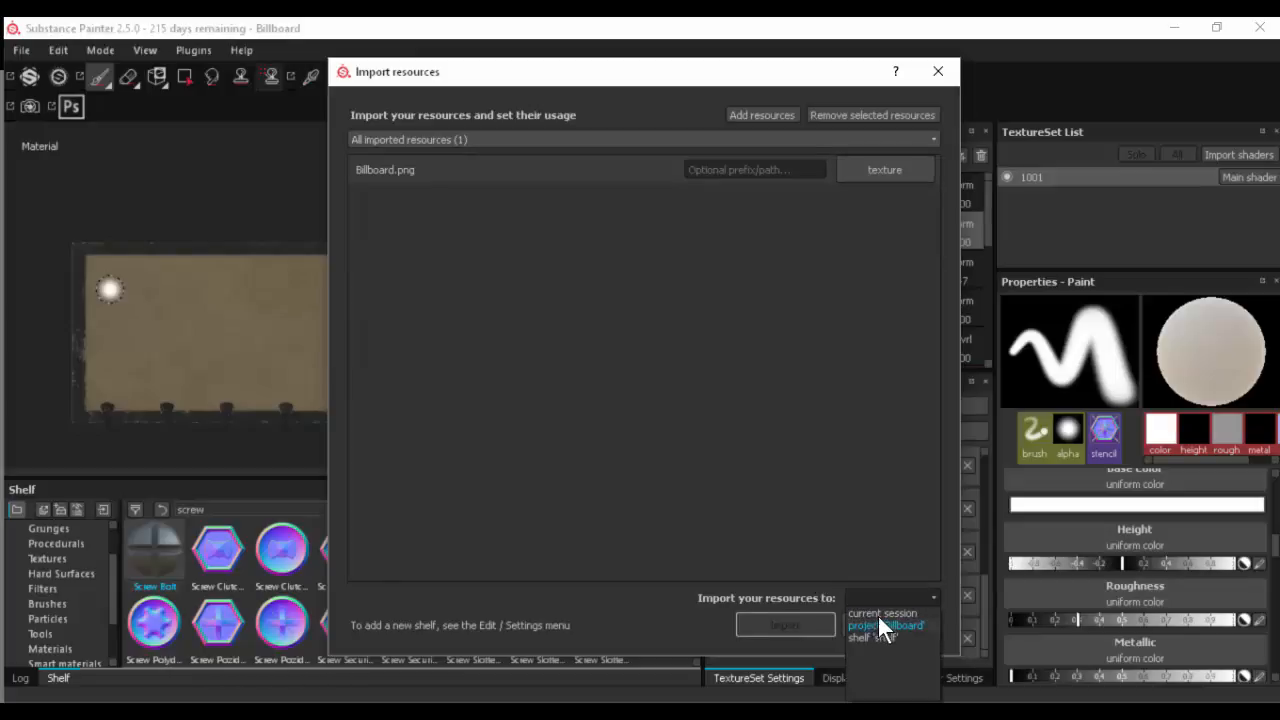
pyautogui.click(878, 613)
pyautogui.click(884, 597)
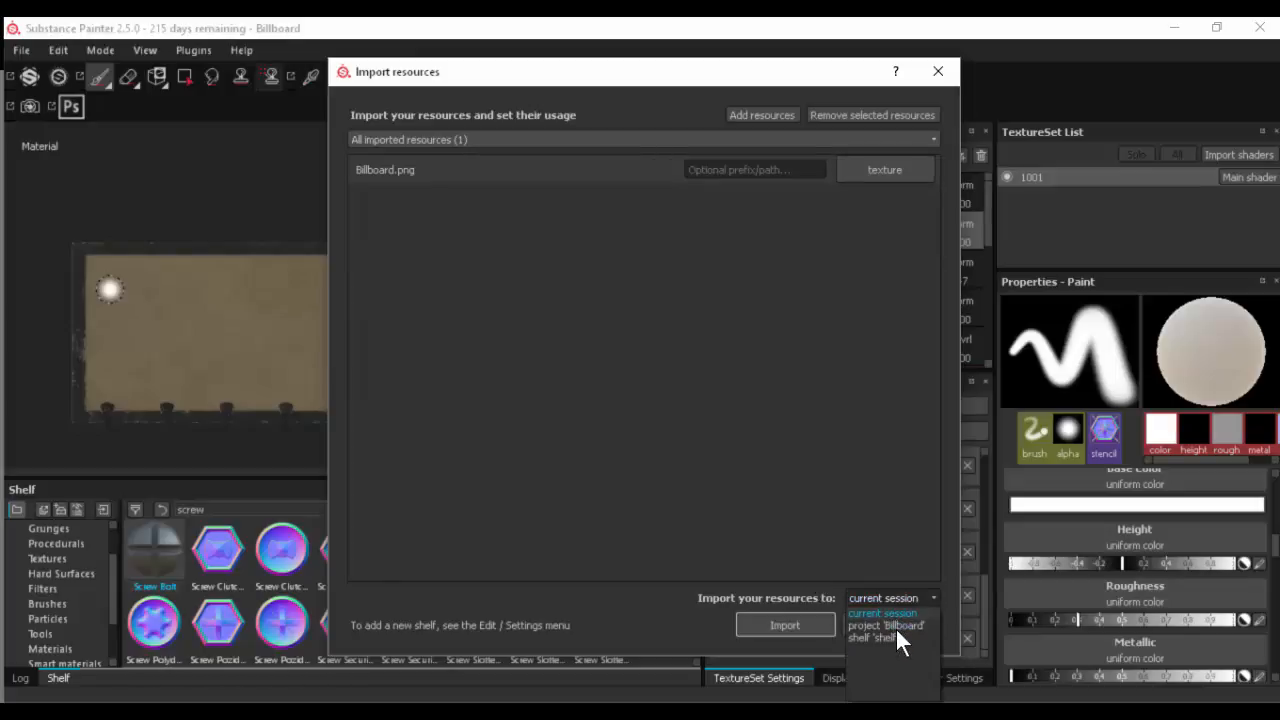
pyautogui.click(890, 626)
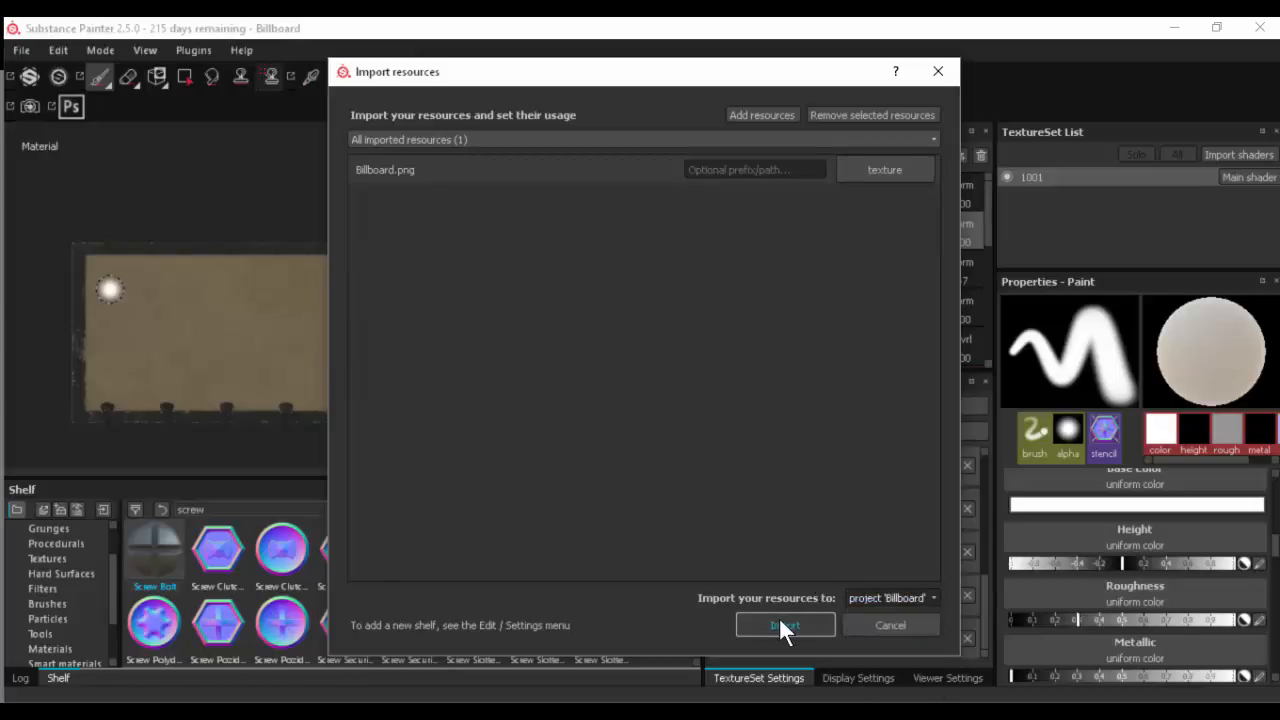
pyautogui.click(779, 625)
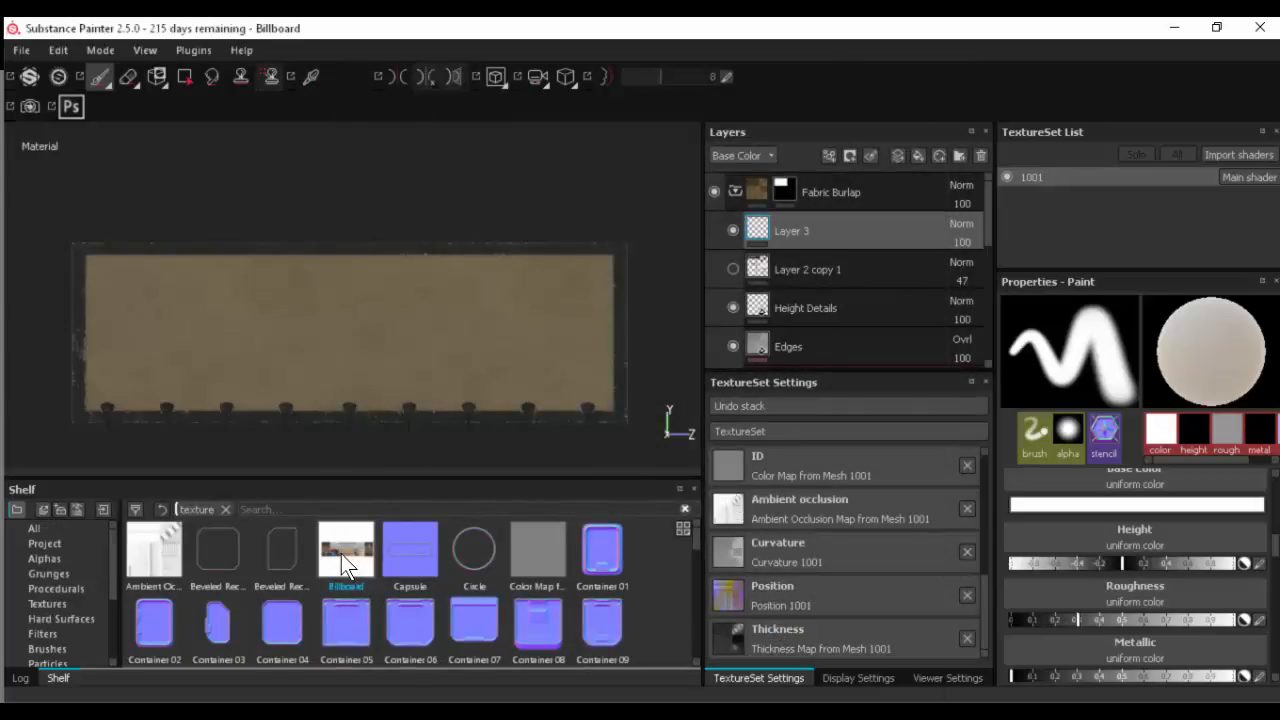
# - Find the imported Billboard image by searching for "bill" and assign it as the paint brush's stencil
pyautogui.click(101, 80)
pyautogui.scroll(-2, 1079, 537)
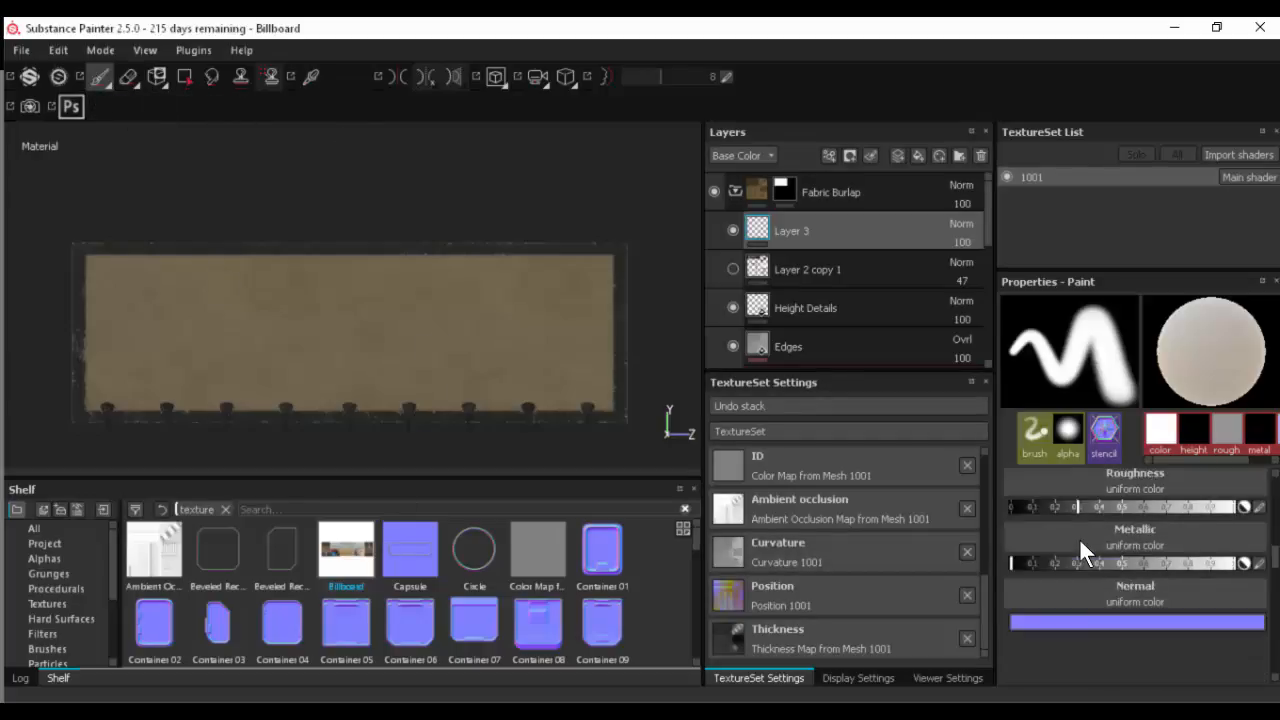
pyautogui.scroll(5, 1079, 537)
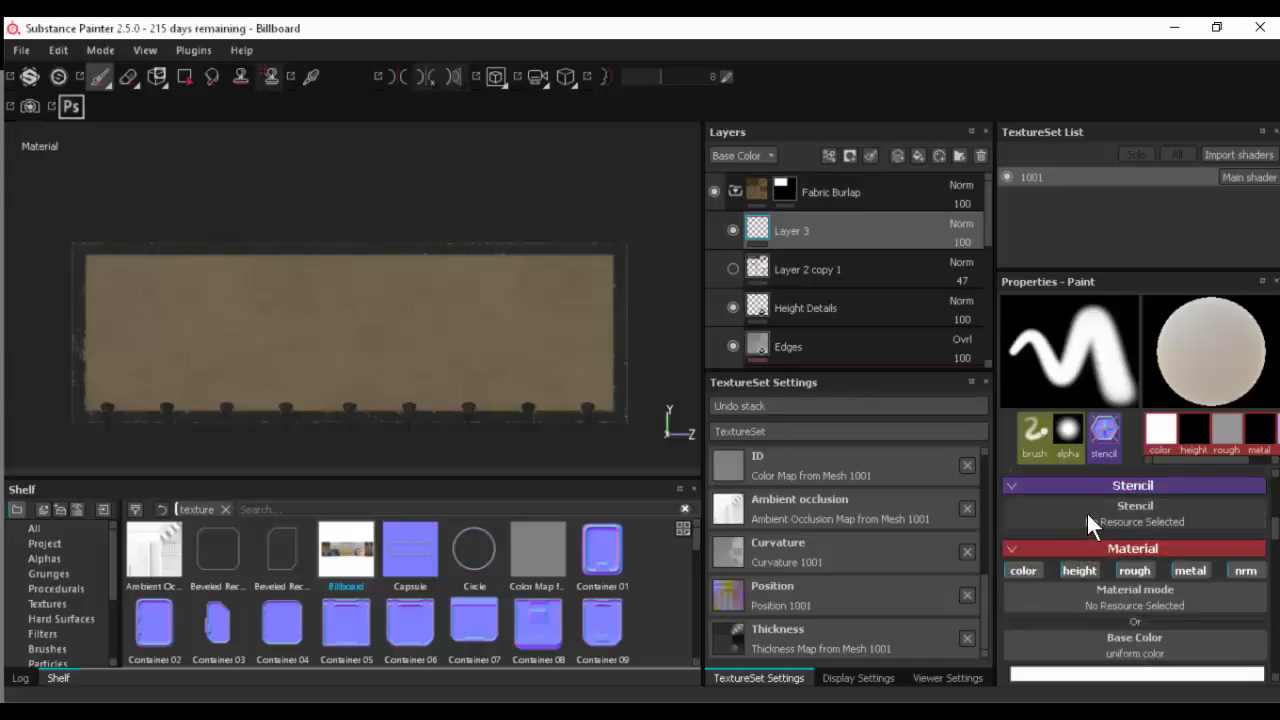
pyautogui.click(1086, 512)
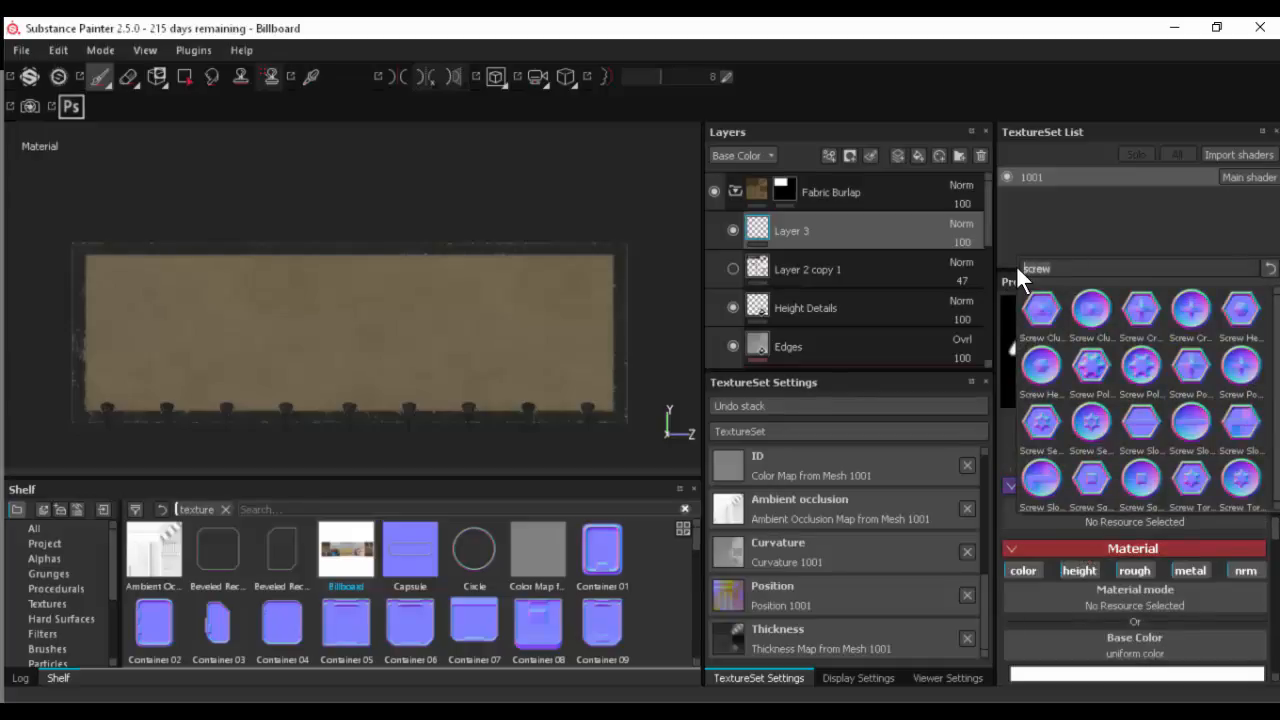
pyautogui.press('BackSpace')
pyautogui.press('BackSpace')
pyautogui.press('BackSpace')
pyautogui.press('BackSpace')
pyautogui.press('BackSpace')
pyautogui.write('bill')
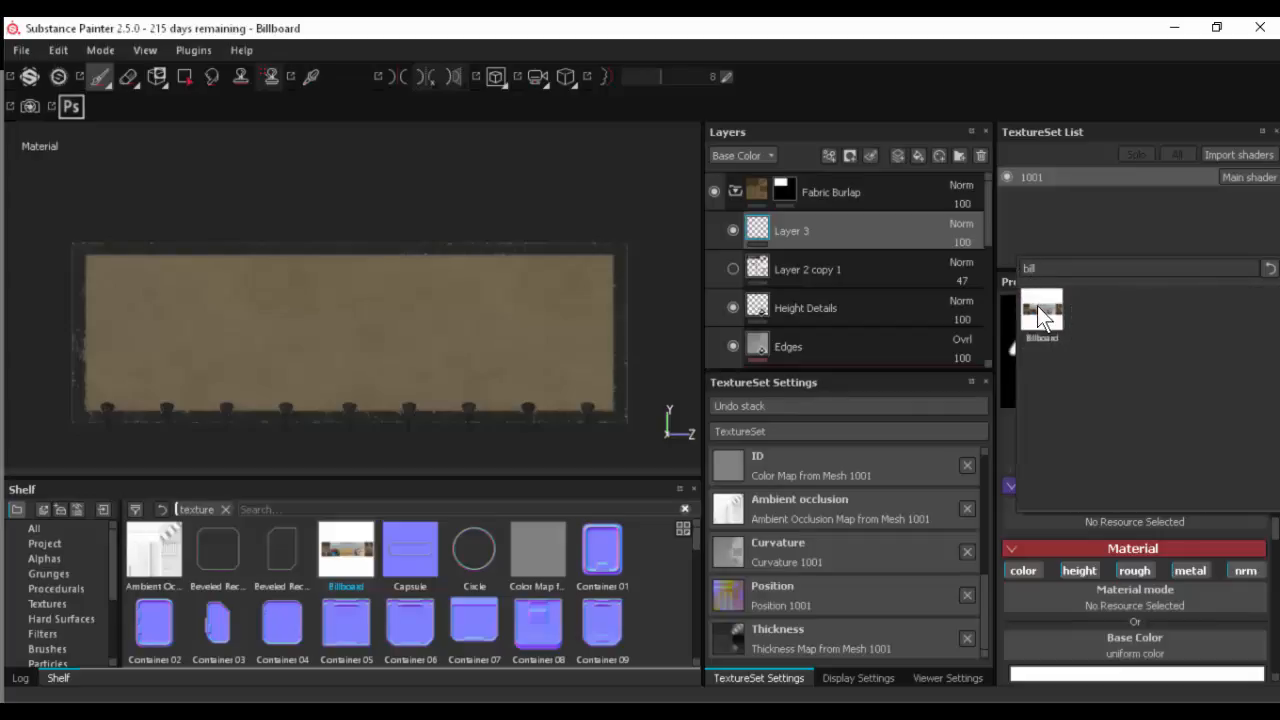
pyautogui.click(1040, 309)
# - Enlarge the Billboard stencil and position it over the billboard's front face
pyautogui.press('s')
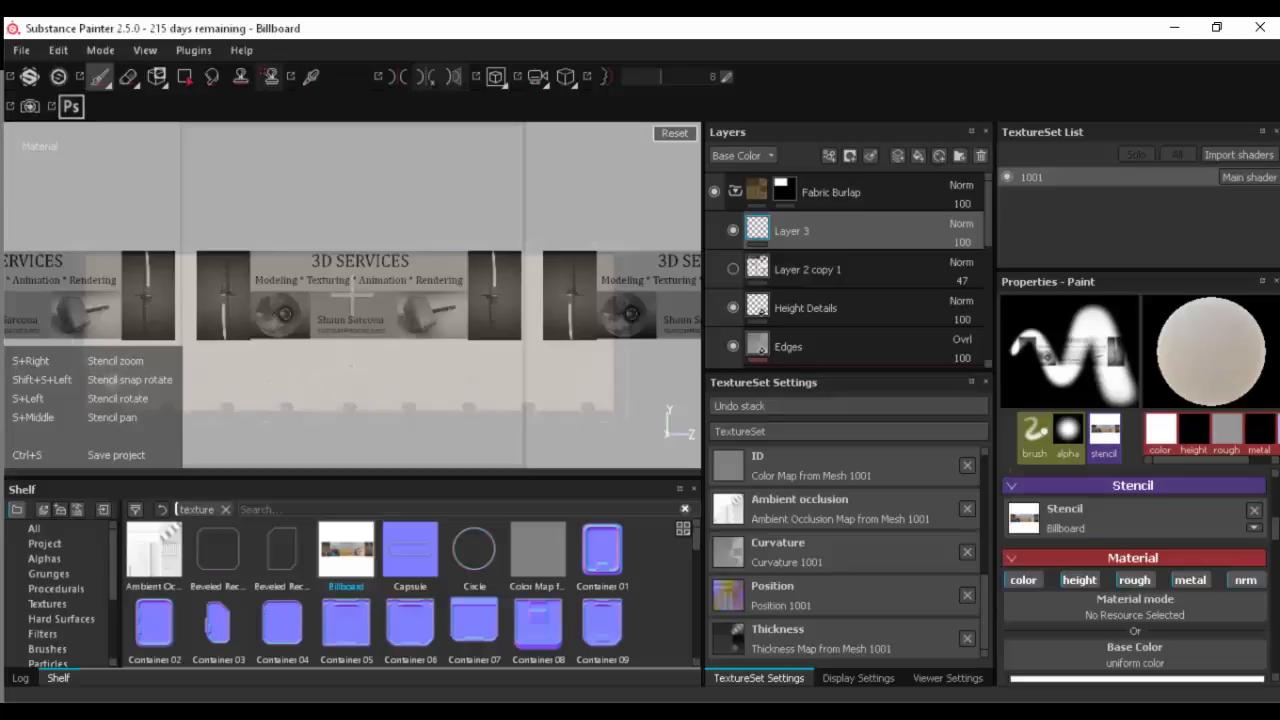
pyautogui.moveTo(314, 376)
pyautogui.keyDown('shift'); pyautogui.mouseDown()
pyautogui.moveTo(337, 371)
pyautogui.moveTo(309, 380)
pyautogui.moveTo(323, 385)
pyautogui.mouseUp(); pyautogui.keyUp('shift')
pyautogui.moveTo(313, 378); pyautogui.dragTo(641, 428, button='right')
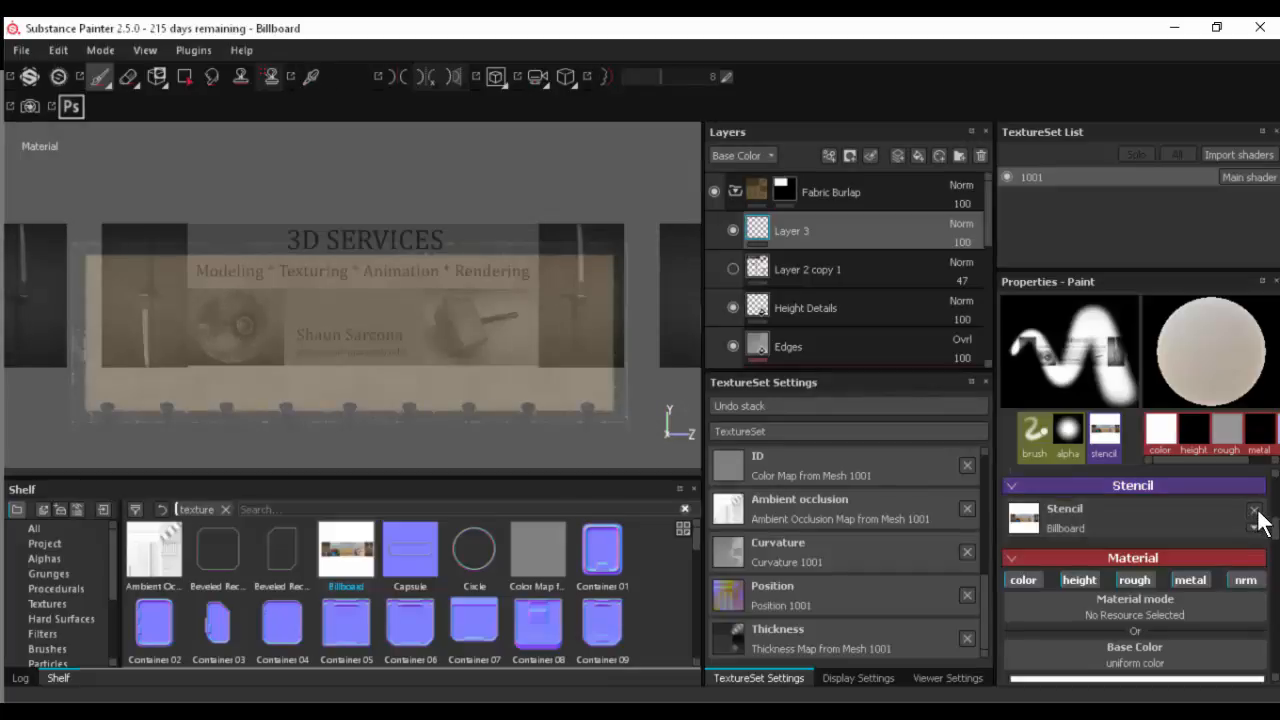
# - Try painting through the stencil near the billboard's centre, undo the stroke, and remove the stencil image from the brush
pyautogui.moveTo(357, 329)
pyautogui.mouseDown()
pyautogui.moveTo(384, 310)
pyautogui.moveTo(338, 358)
pyautogui.moveTo(289, 292)
pyautogui.moveTo(338, 372)
pyautogui.mouseUp()
pyautogui.hotkey('ctrl', 'z')
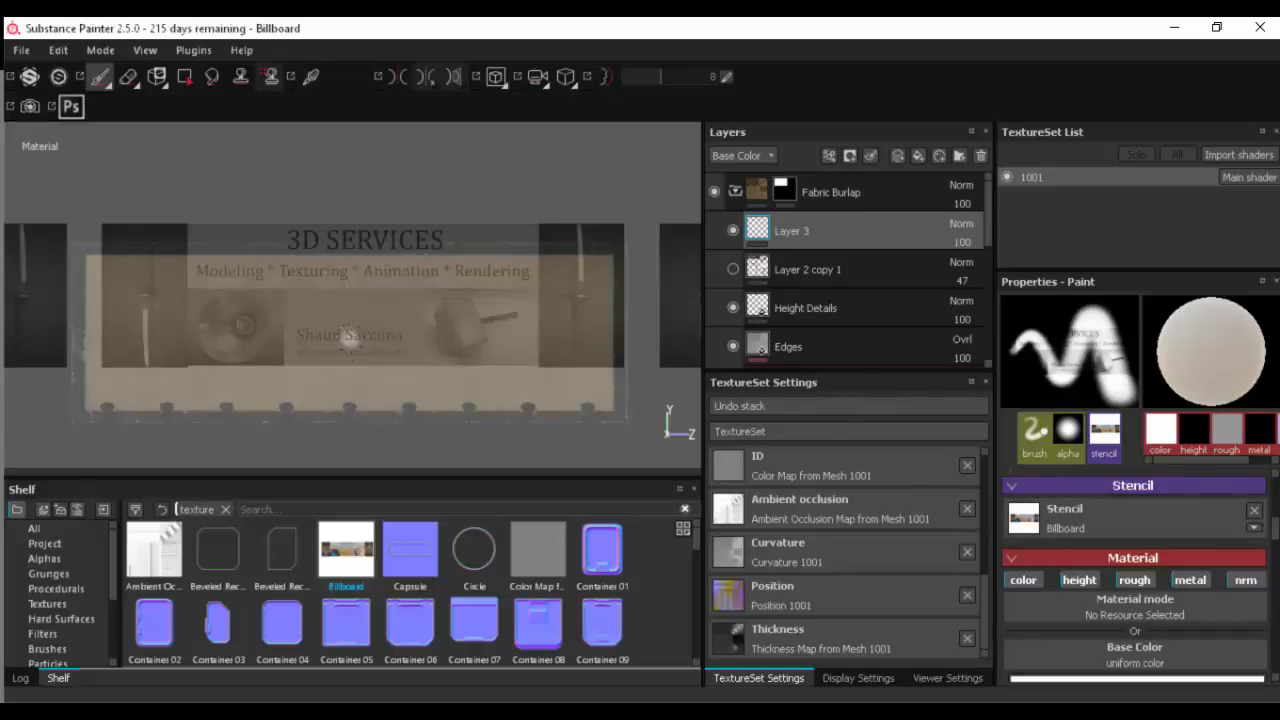
pyautogui.moveTo(326, 346); pyautogui.dragTo(319, 341, button='right')
pyautogui.click(1254, 514)
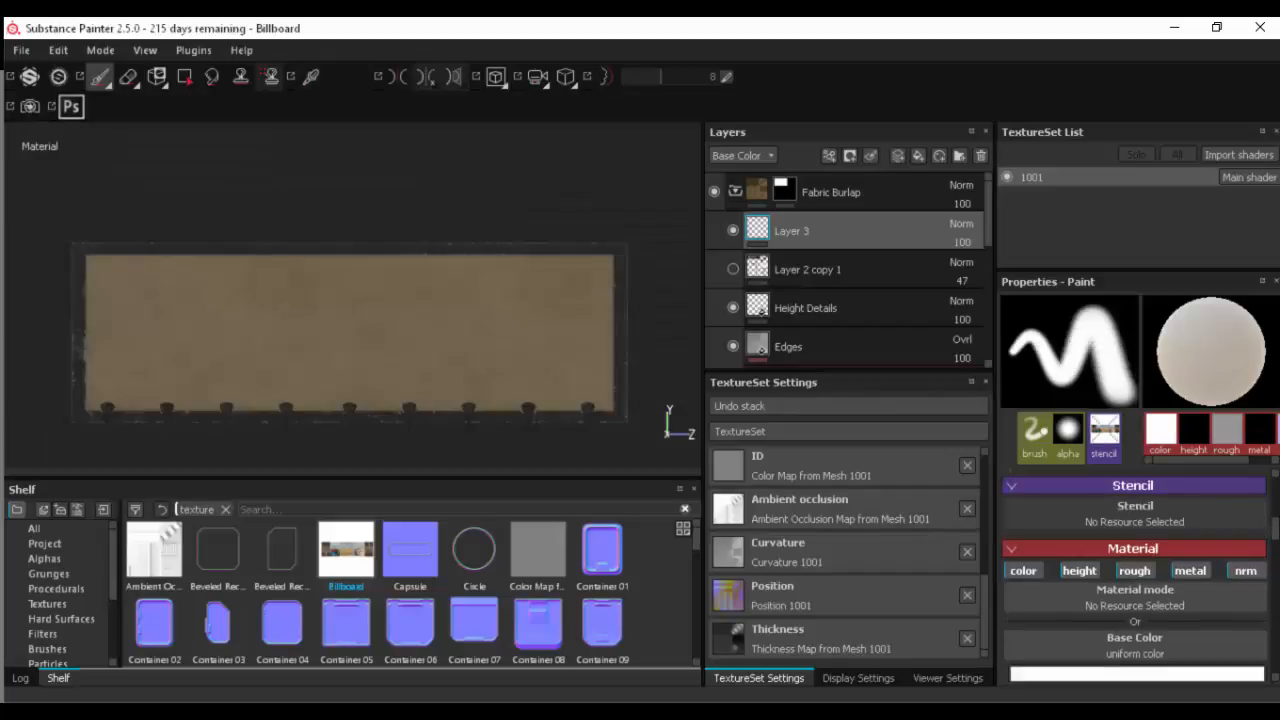
# - Assign the Billboard image to the brush material's Base Color, searching the resources for "bill"
pyautogui.scroll(3, 1270, 520)
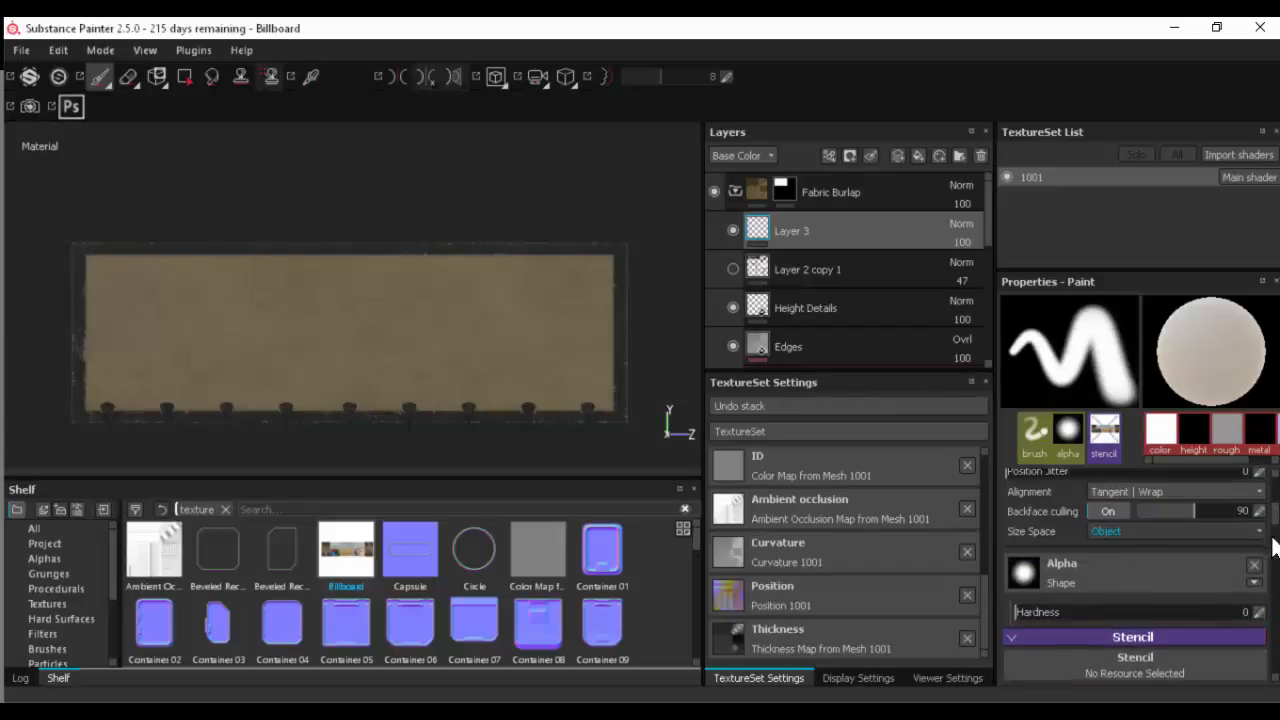
pyautogui.scroll(3, 1276, 510)
pyautogui.scroll(2, 1276, 505)
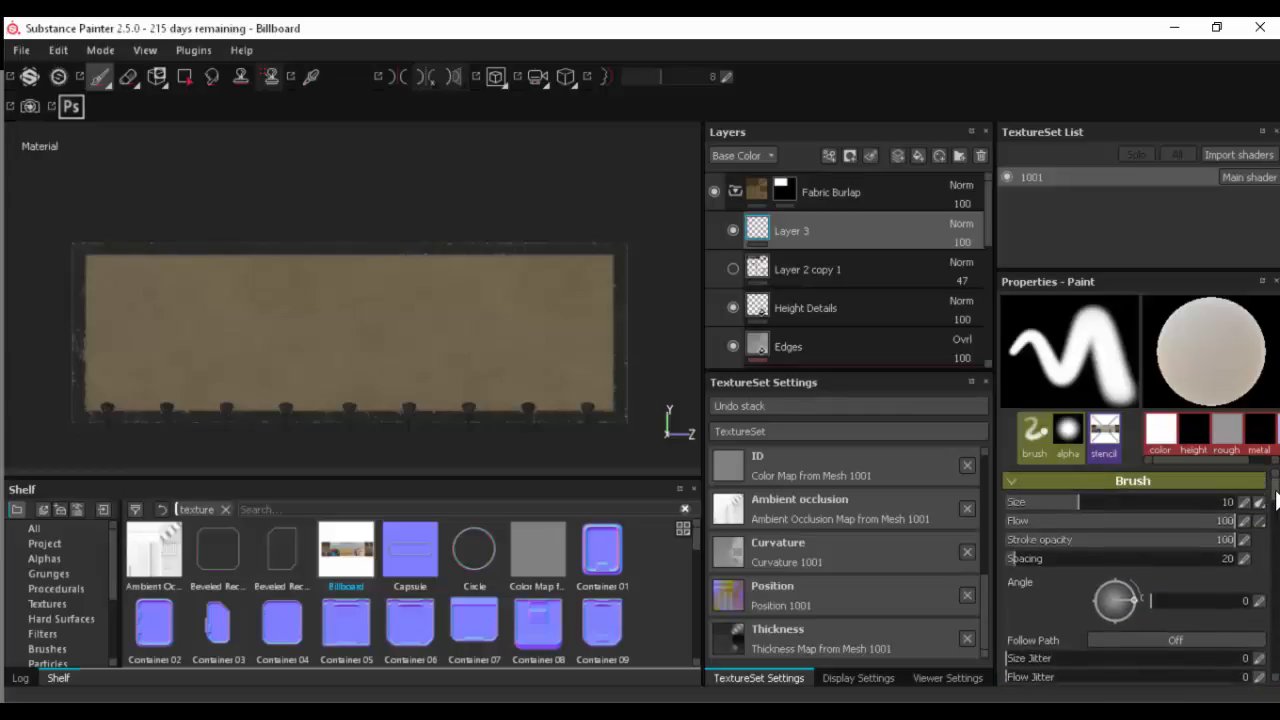
pyautogui.scroll(-5, 1276, 520)
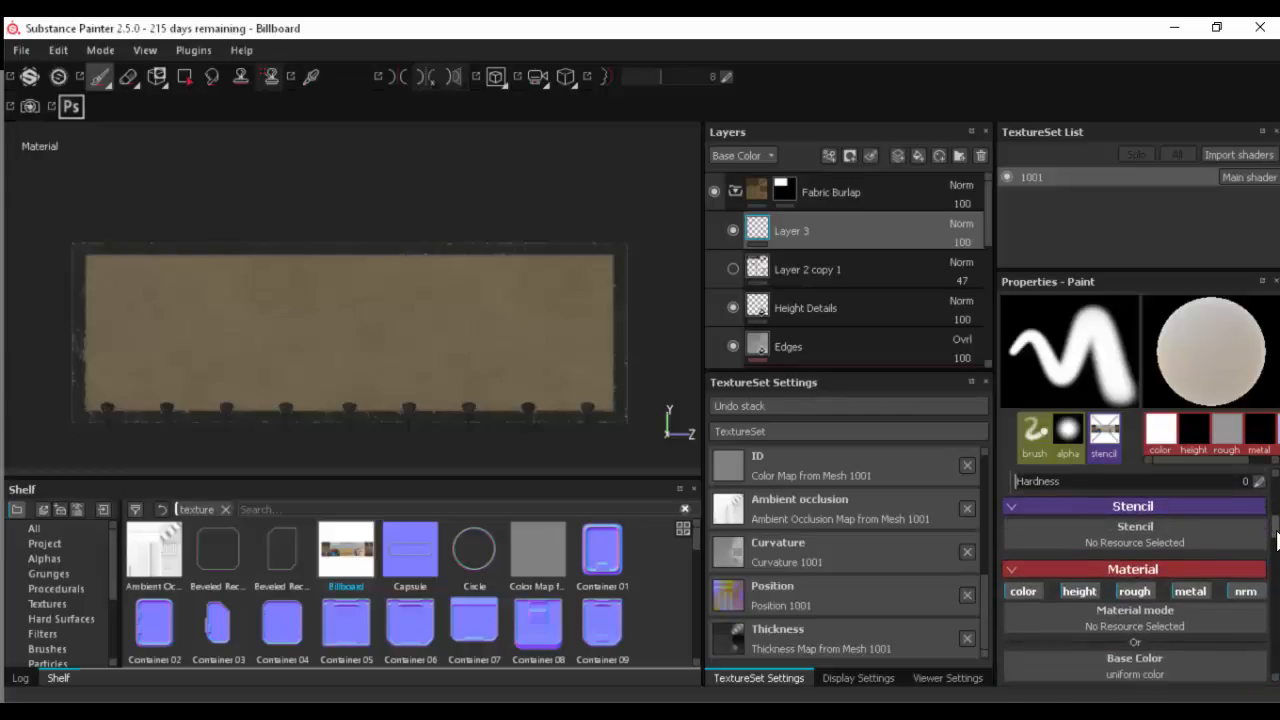
pyautogui.scroll(4, 1276, 535)
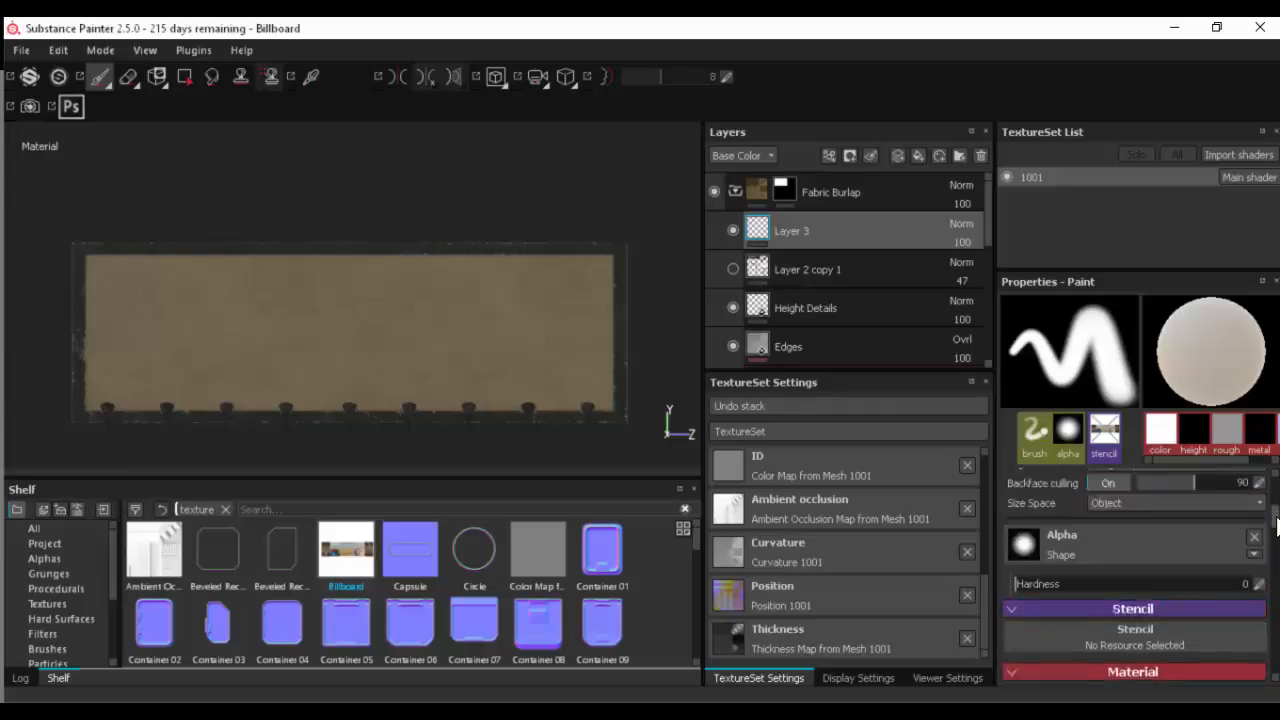
pyautogui.scroll(-4, 1276, 527)
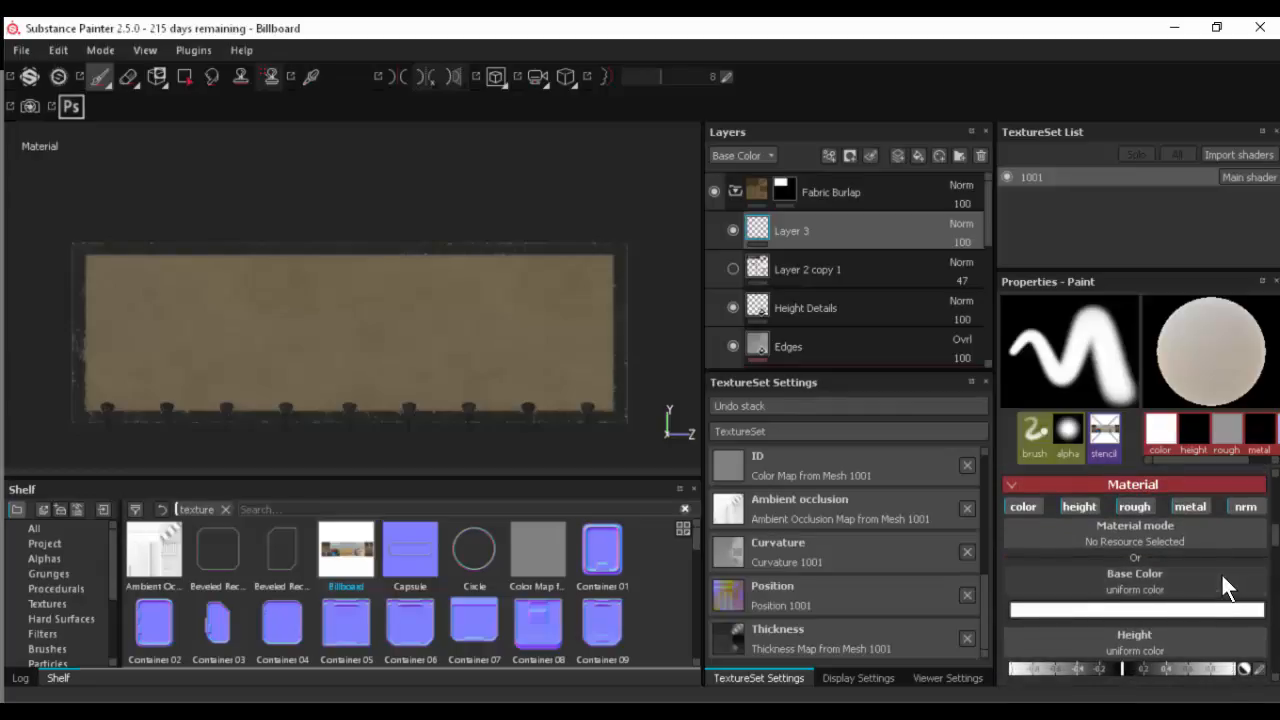
pyautogui.click(1221, 573)
pyautogui.doubleClick(1107, 327)
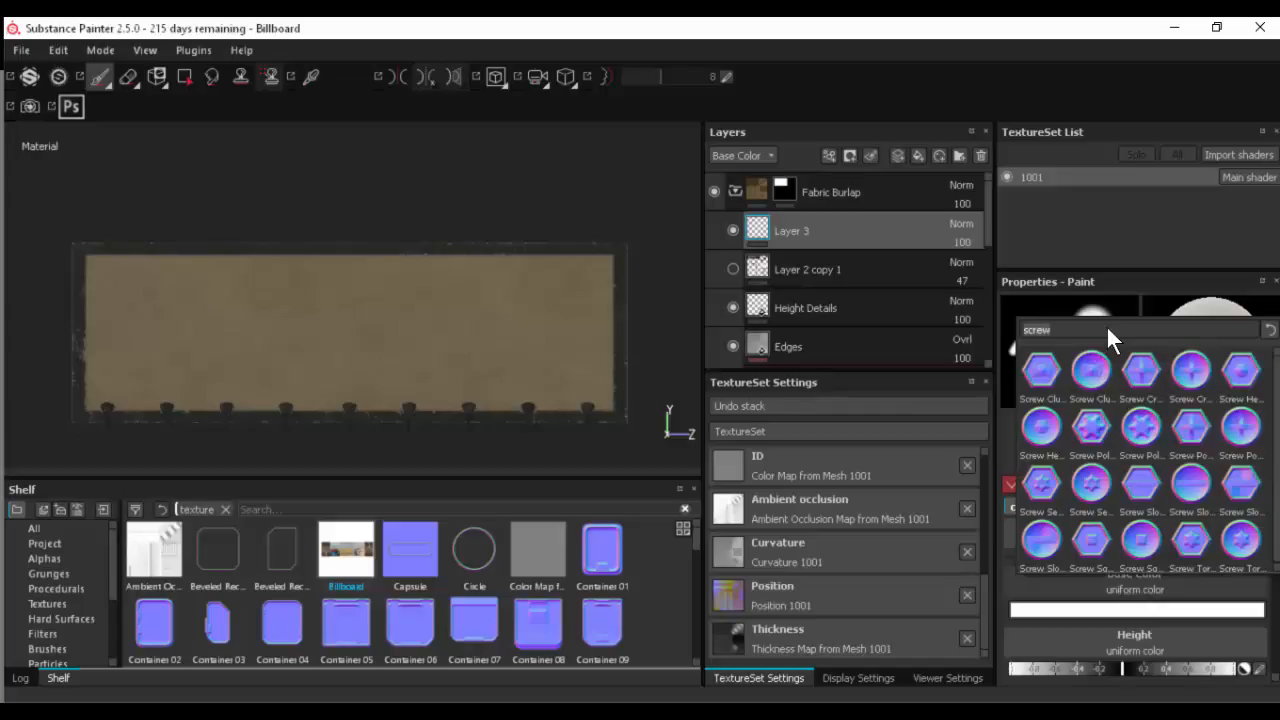
pyautogui.write('bill')
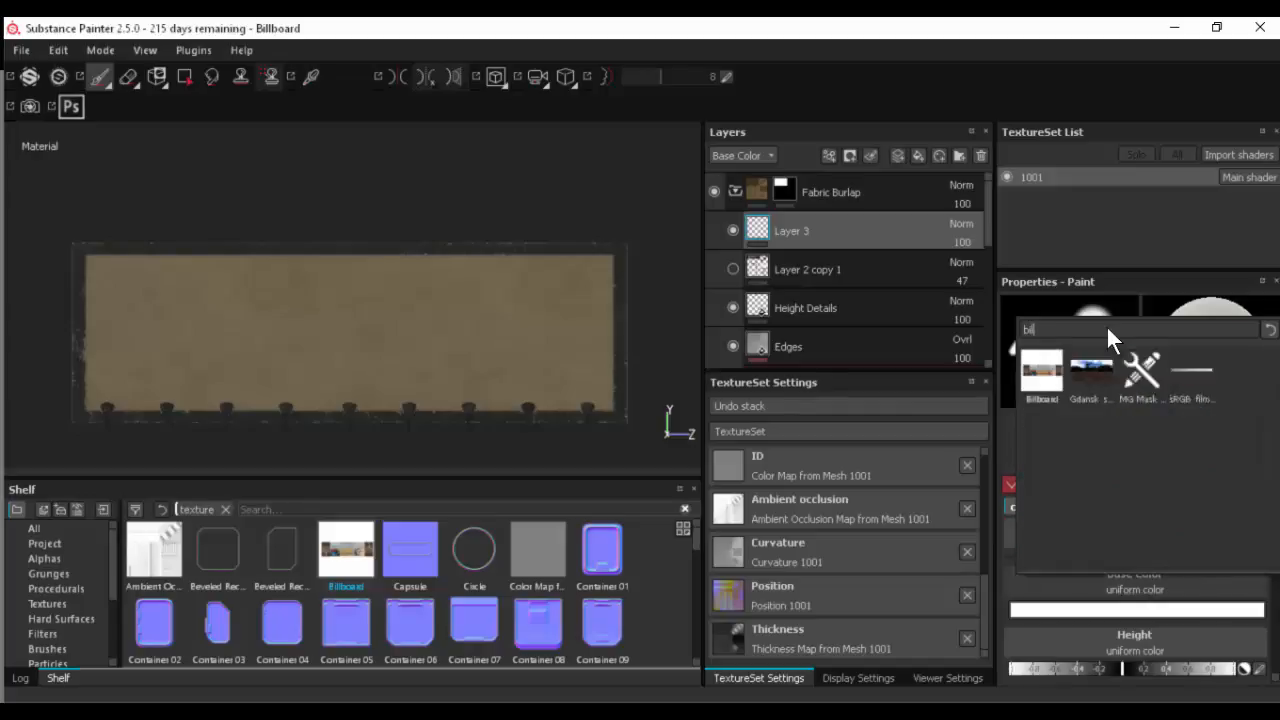
pyautogui.click(1050, 367)
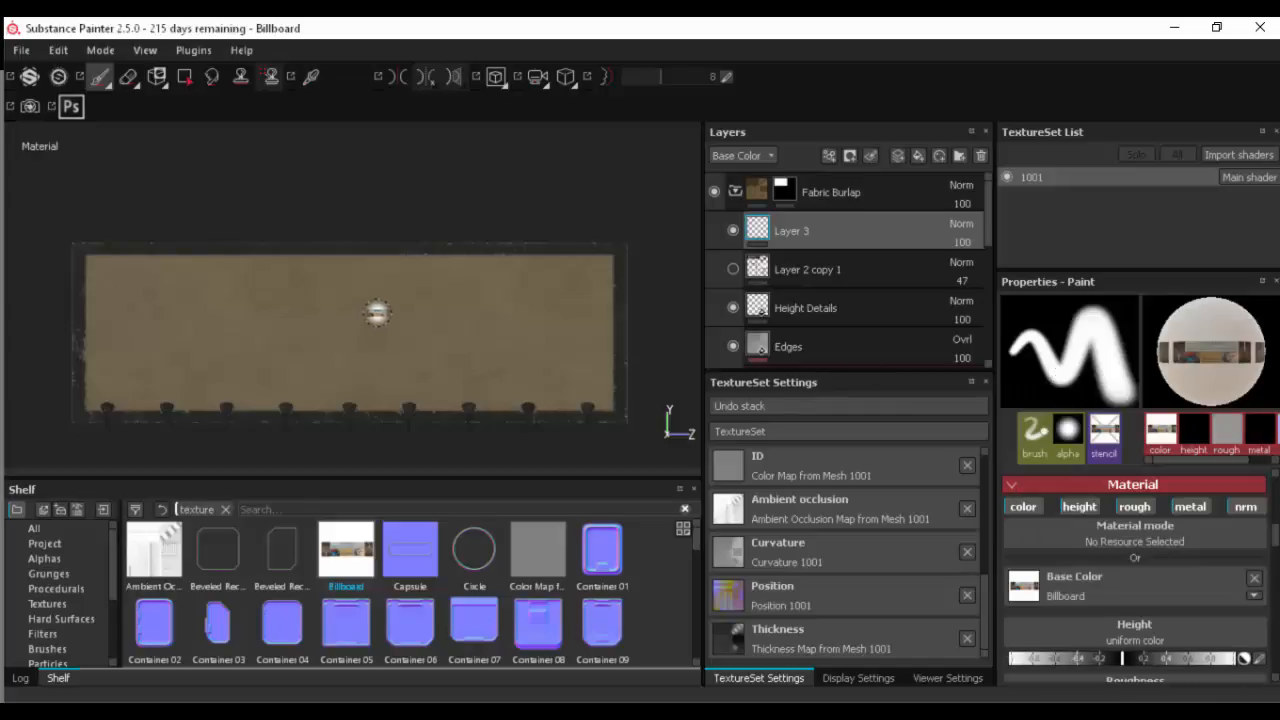
# - Try the stencil transform controls over the billboard, and remove the Billboard image from the brush's Base Color
pyautogui.press('s')
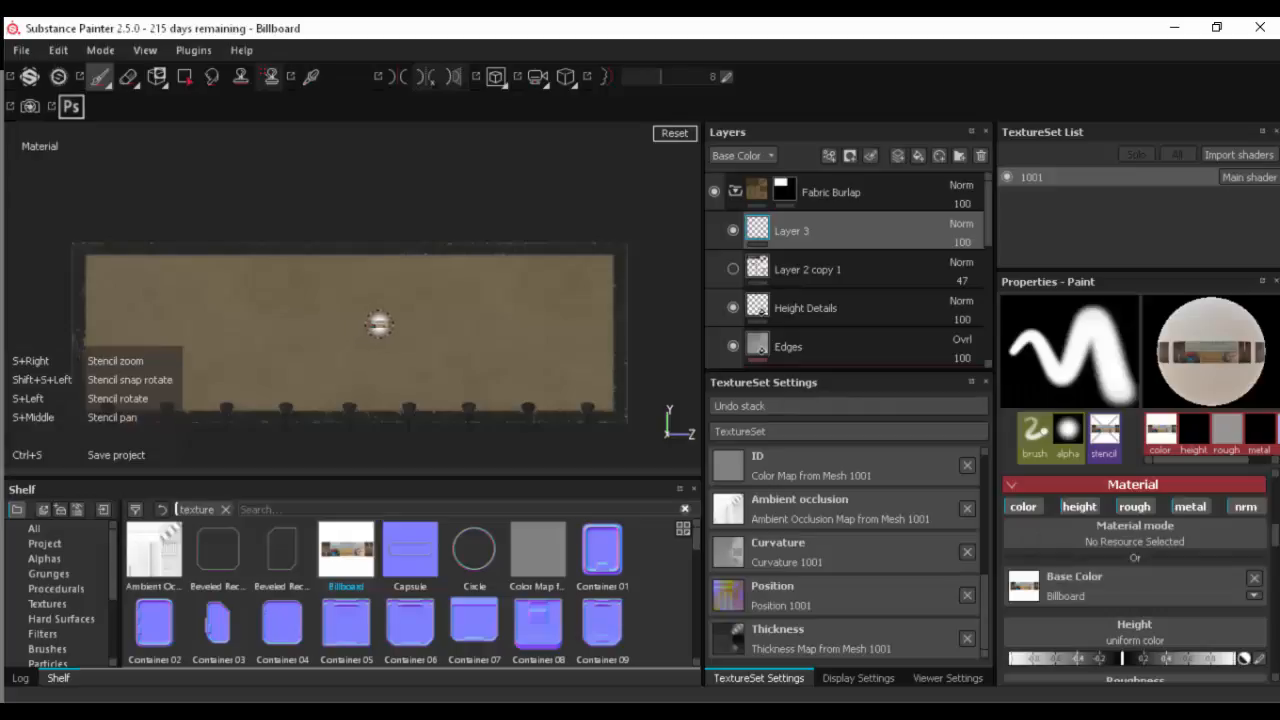
pyautogui.press('s')
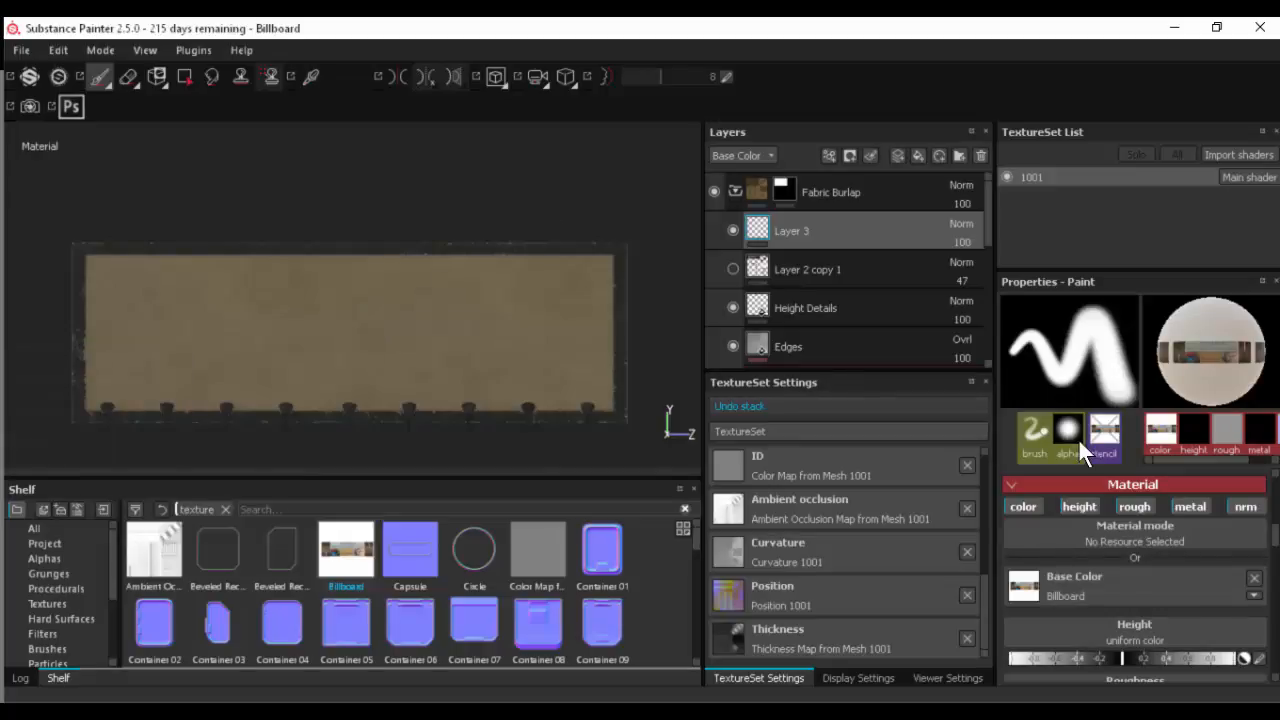
pyautogui.click(1254, 579)
# - Search the stencil resources for "bill" and set the Billboard image as the brush's stencil again
pyautogui.scroll(-2, 1200, 585)
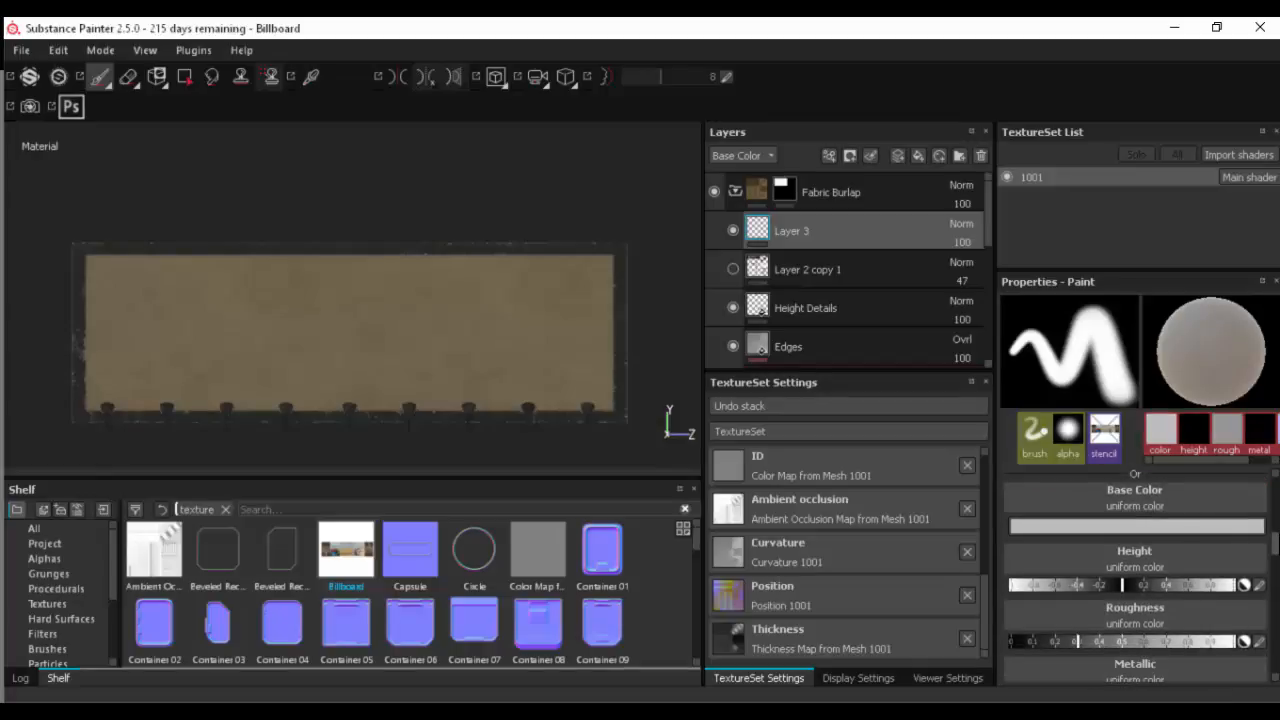
pyautogui.scroll(-4, 1121, 612)
pyautogui.scroll(7, 1121, 612)
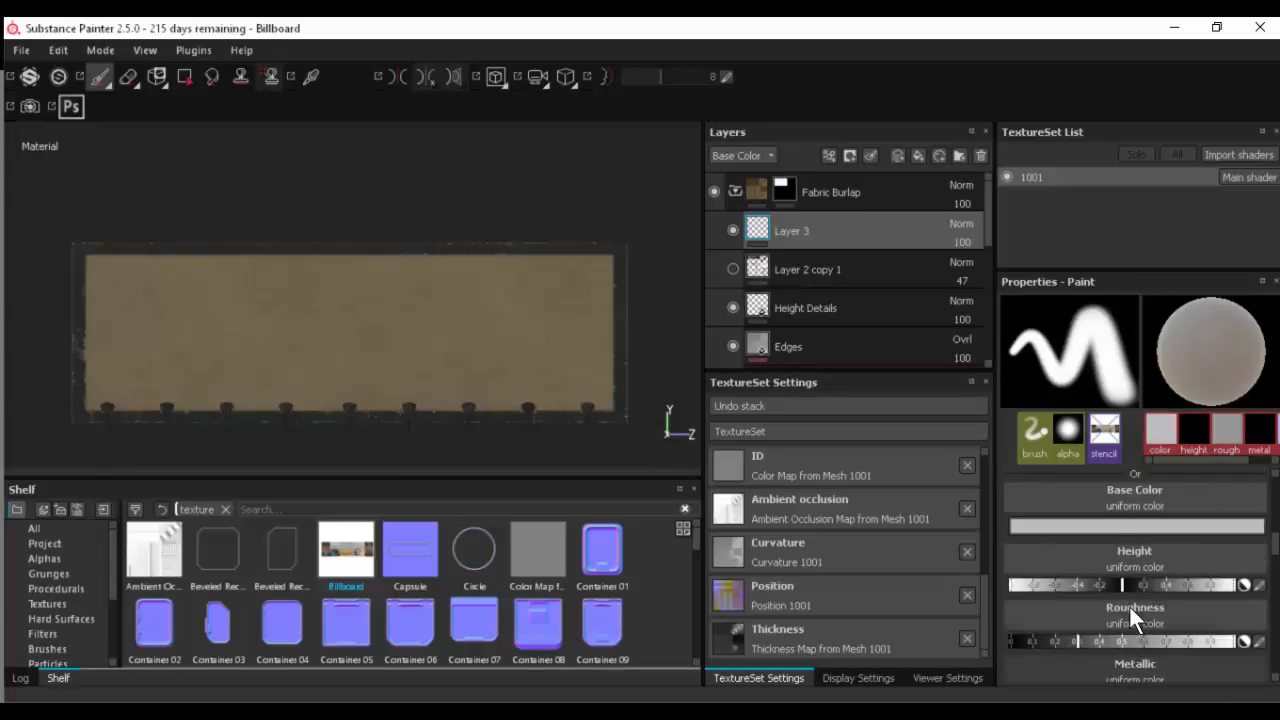
pyautogui.scroll(1, 1137, 510)
pyautogui.click(1134, 536)
pyautogui.write('bill')
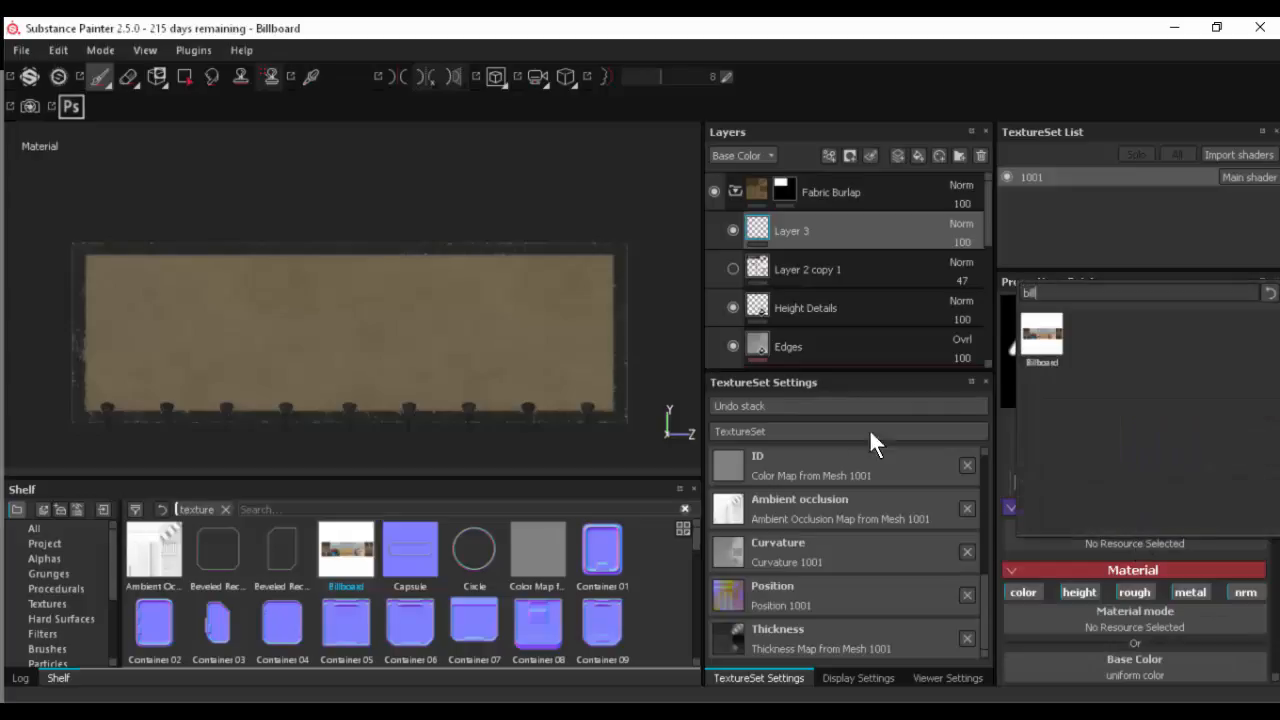
pyautogui.click(1041, 338)
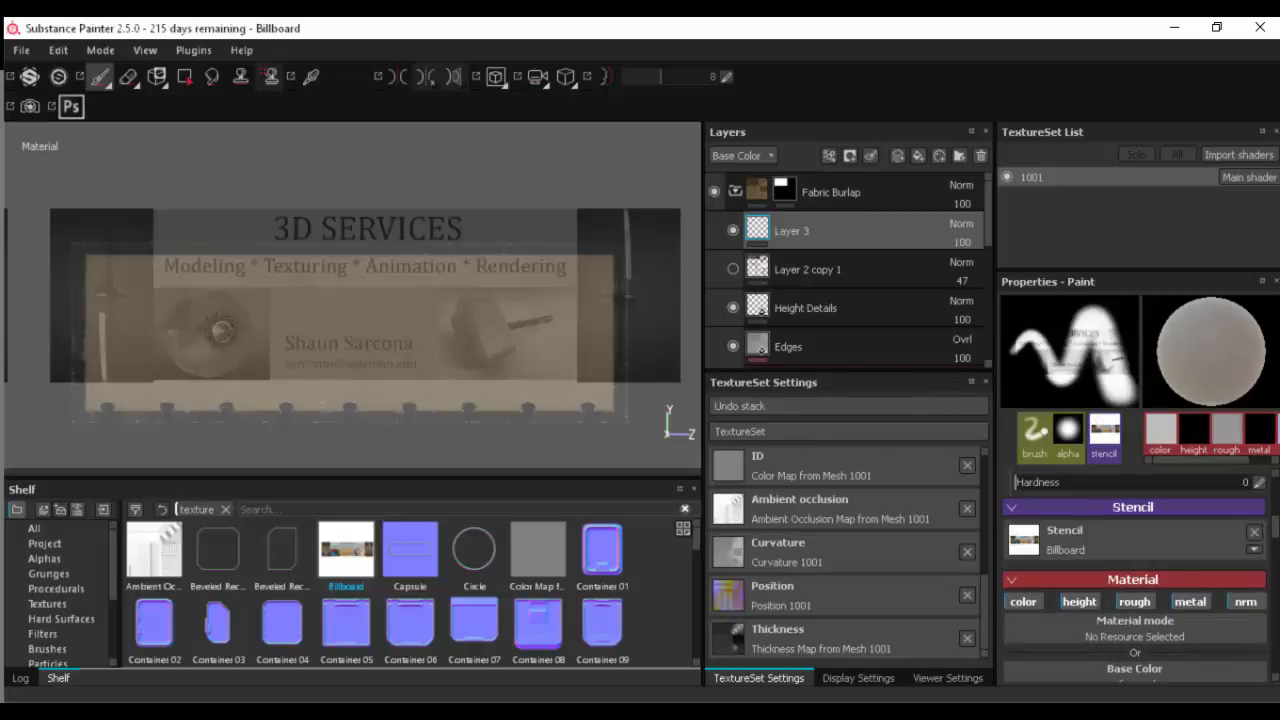
# - Try painting through the Billboard stencil, resize it over the billboard, and remove the image from the brush's stencil
pyautogui.moveTo(185, 318)
pyautogui.mouseDown()
pyautogui.moveTo(287, 324)
pyautogui.moveTo(230, 304)
pyautogui.moveTo(284, 344)
pyautogui.mouseUp()
pyautogui.hotkey('ctrl', 'z')
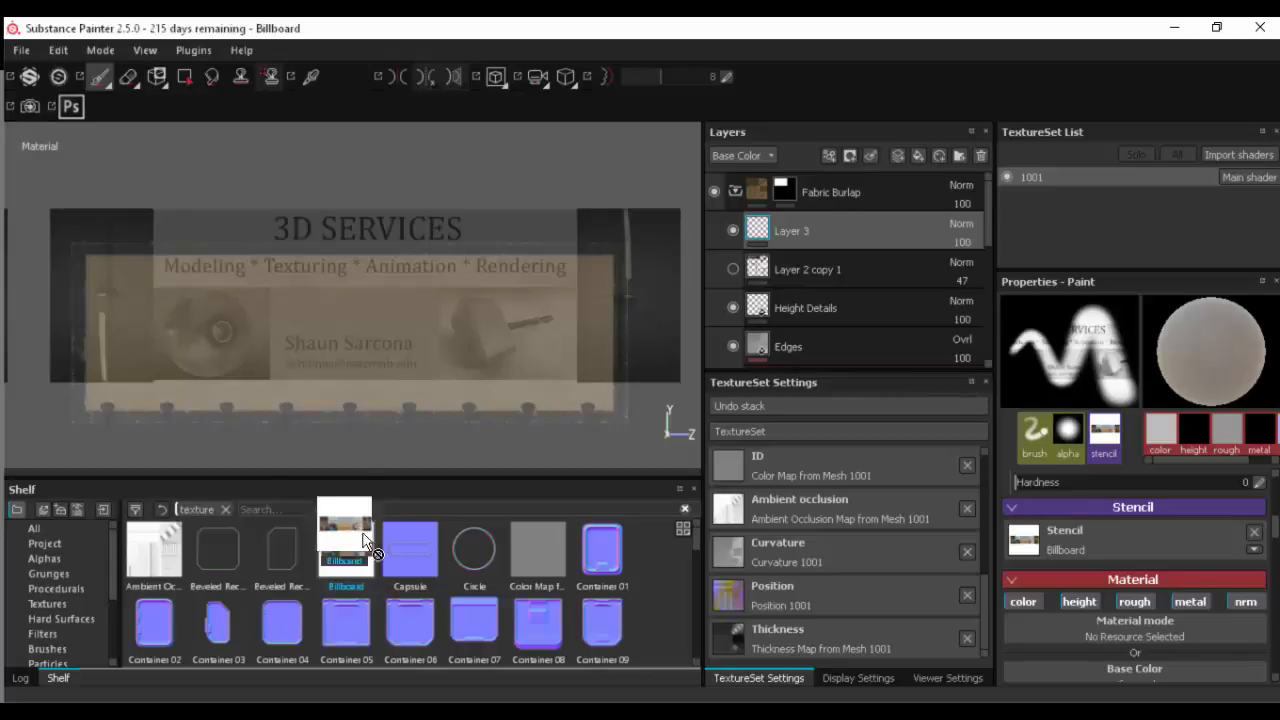
pyautogui.moveTo(345, 530); pyautogui.dragTo(371, 343)
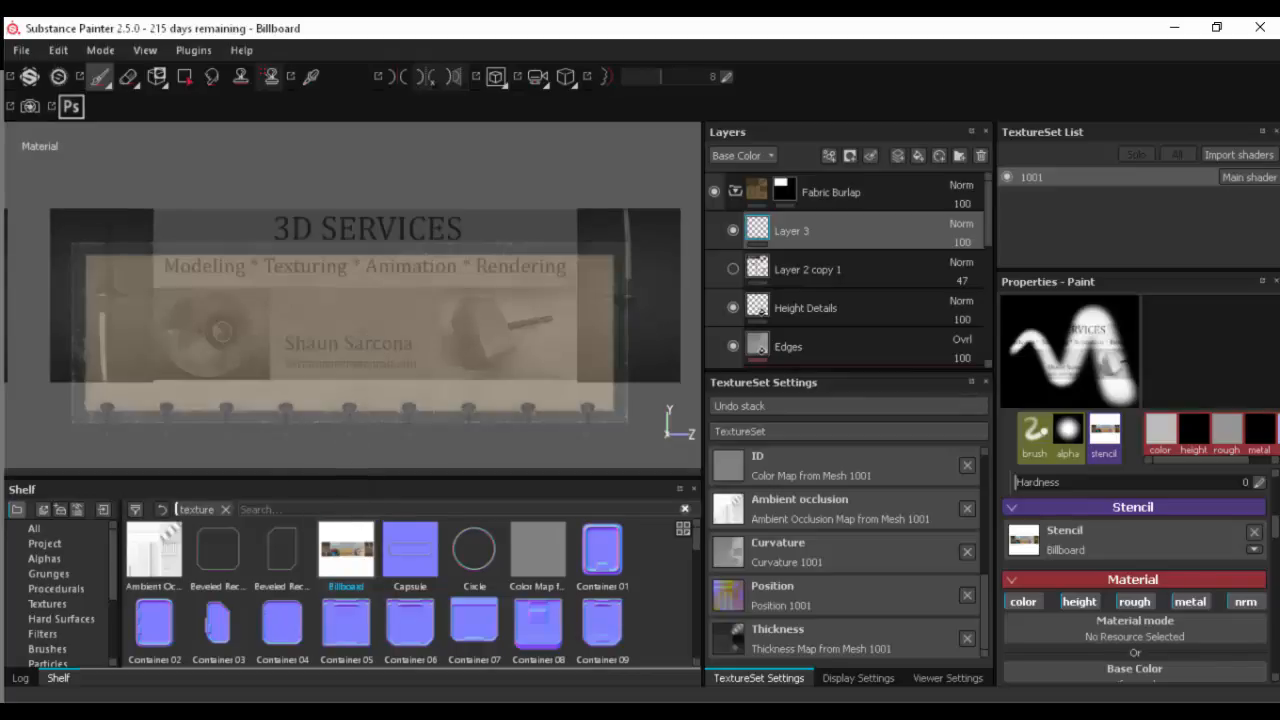
pyautogui.press('s')
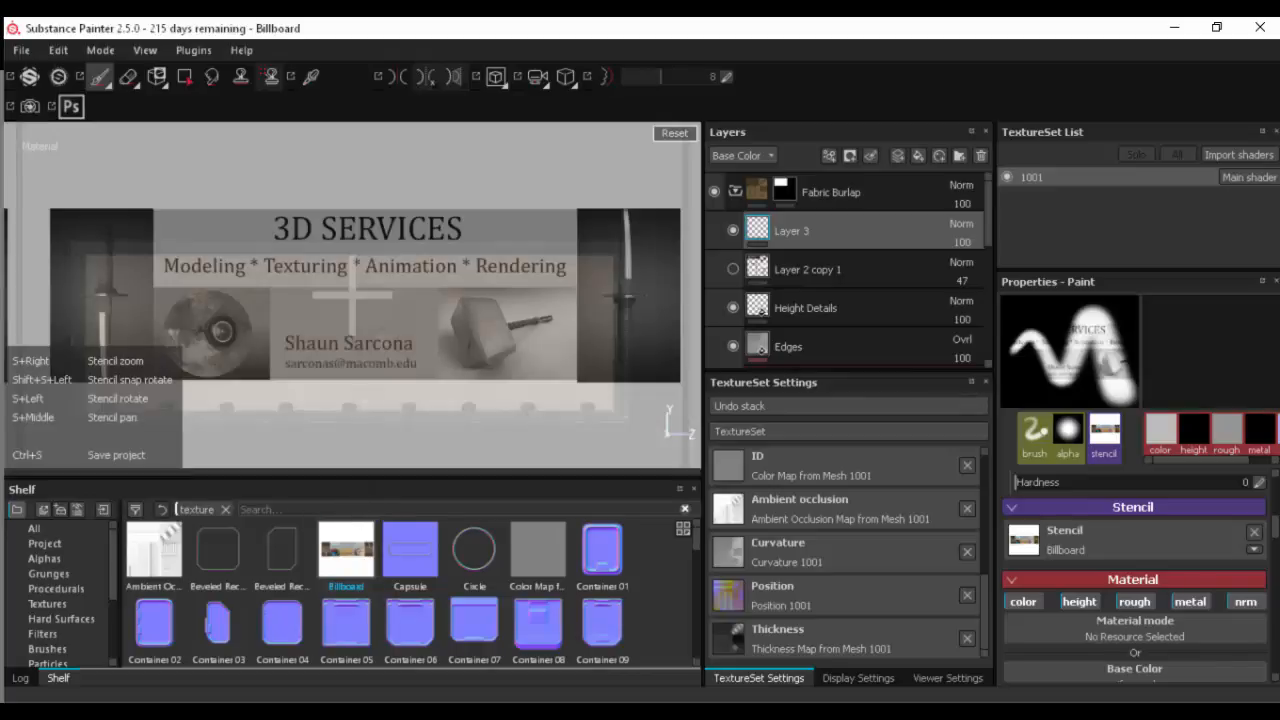
pyautogui.moveTo(281, 343); pyautogui.dragTo(296, 345, button='right')
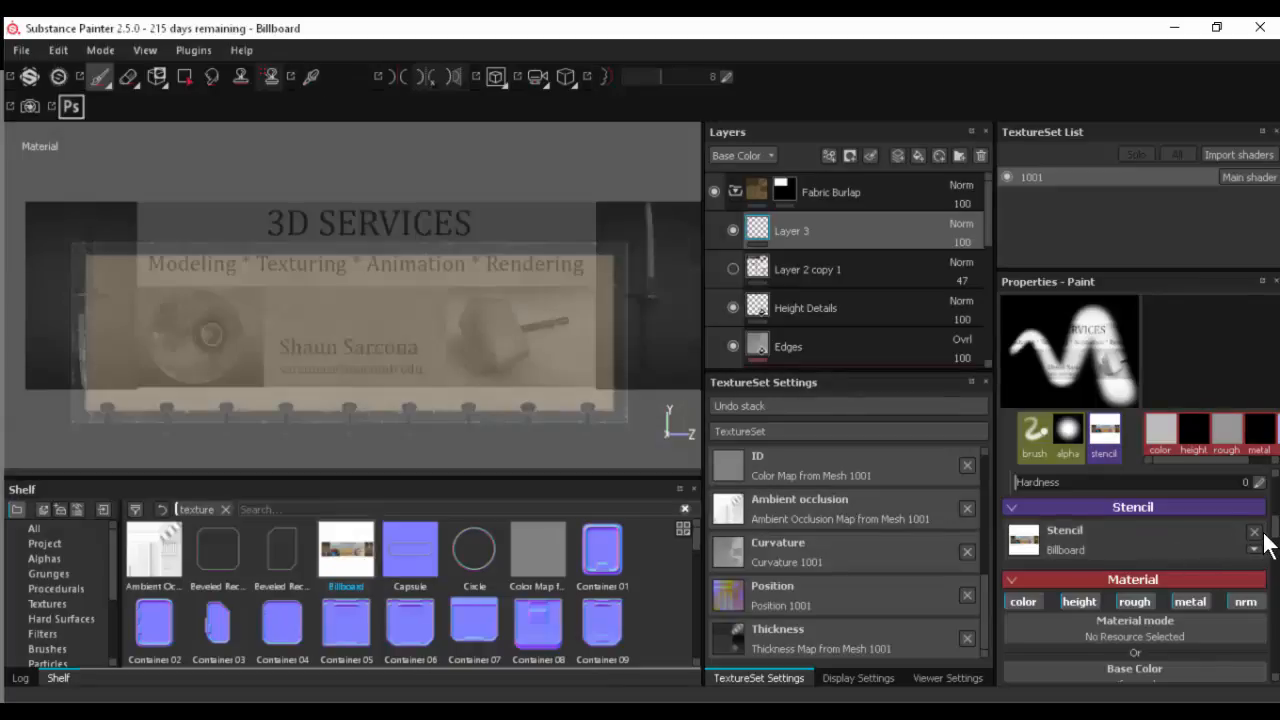
pyautogui.click(1254, 531)
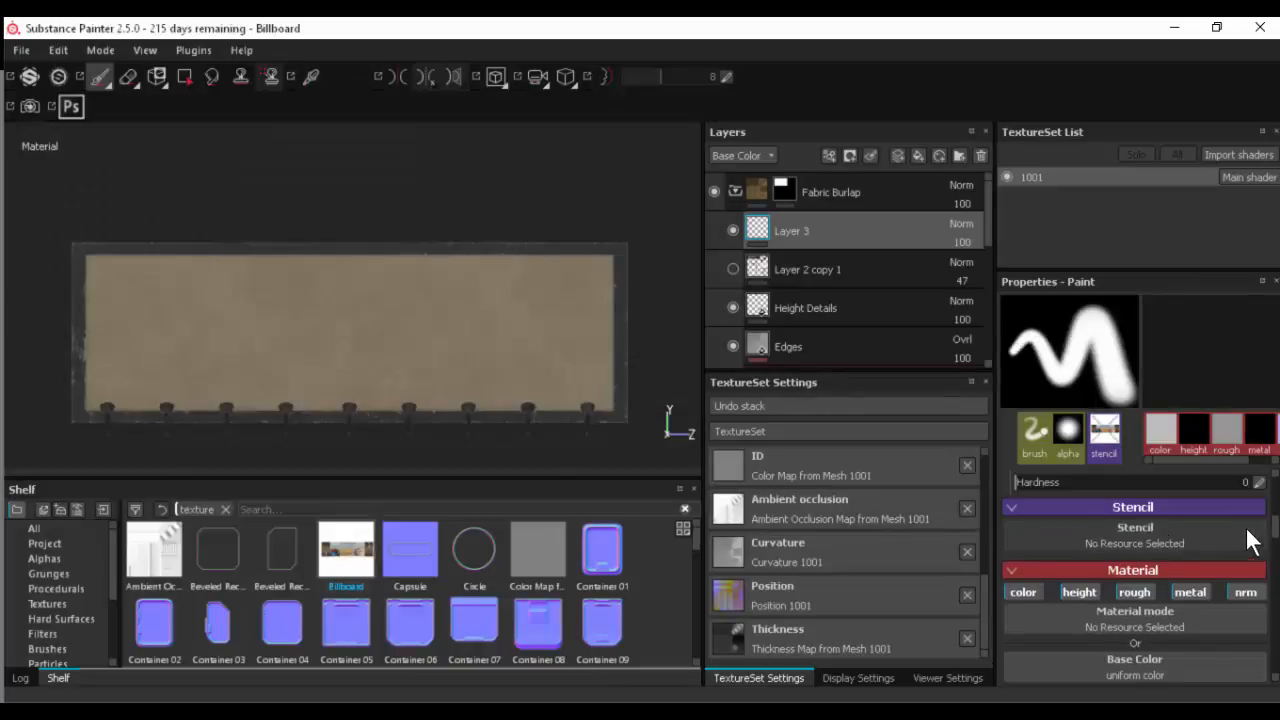
# - Try the Projection tool with the Billboard texture on the billboard's front and undo the stroke
pyautogui.click(155, 80)
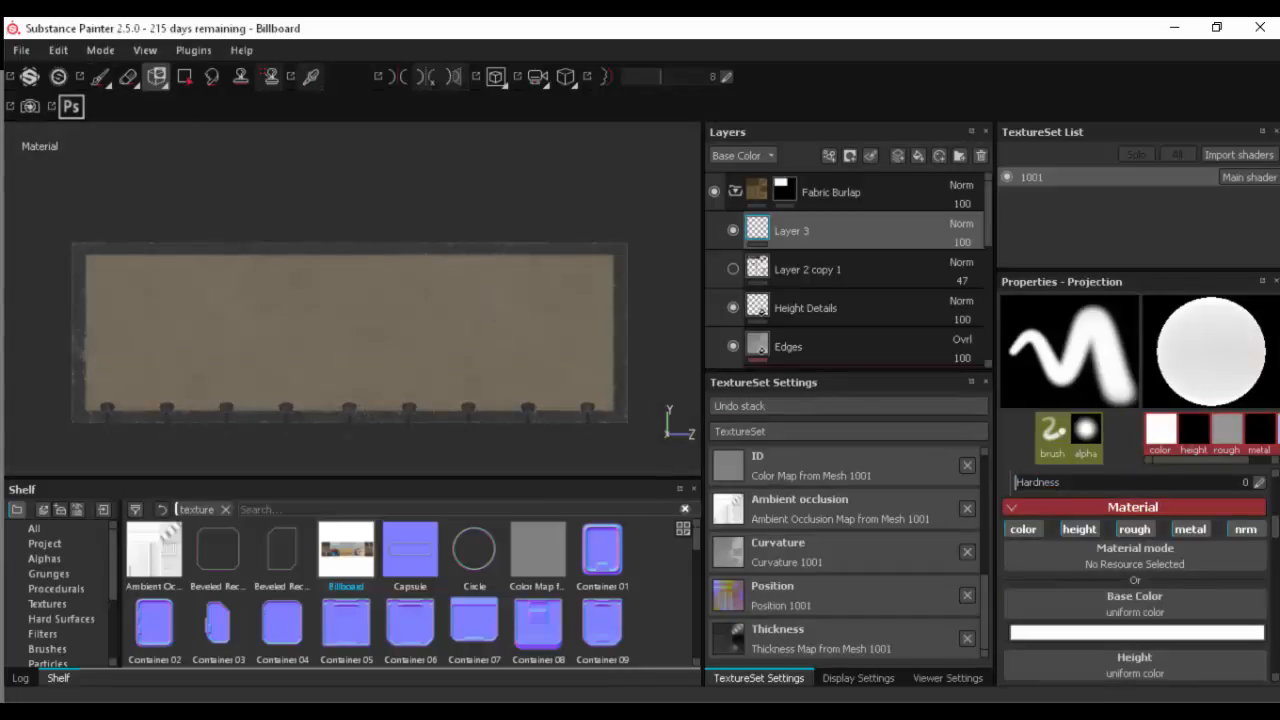
pyautogui.moveTo(340, 585); pyautogui.dragTo(212, 235)
pyautogui.moveTo(352, 552); pyautogui.dragTo(317, 455)
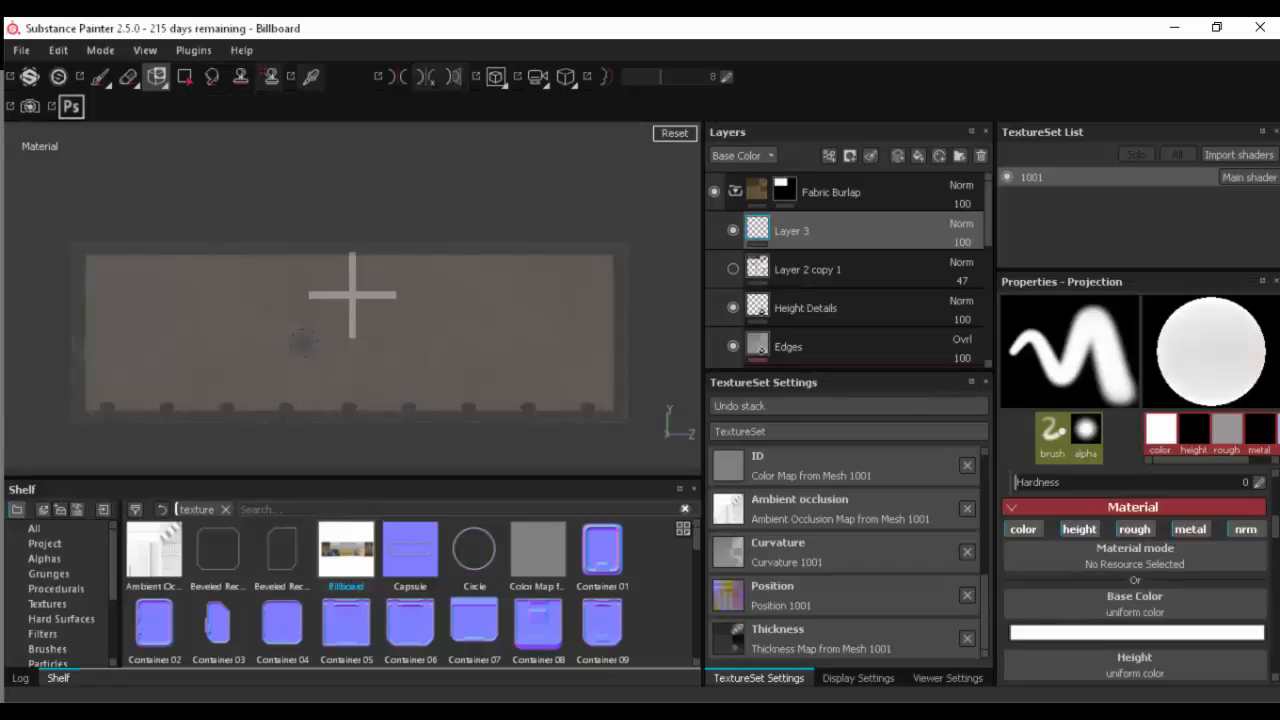
pyautogui.press('s')
pyautogui.moveTo(310, 341)
pyautogui.mouseDown(button='right')
pyautogui.moveTo(458, 343)
pyautogui.moveTo(557, 371)
pyautogui.moveTo(437, 331)
pyautogui.moveTo(425, 272)
pyautogui.moveTo(408, 266)
pyautogui.mouseUp(button='right')
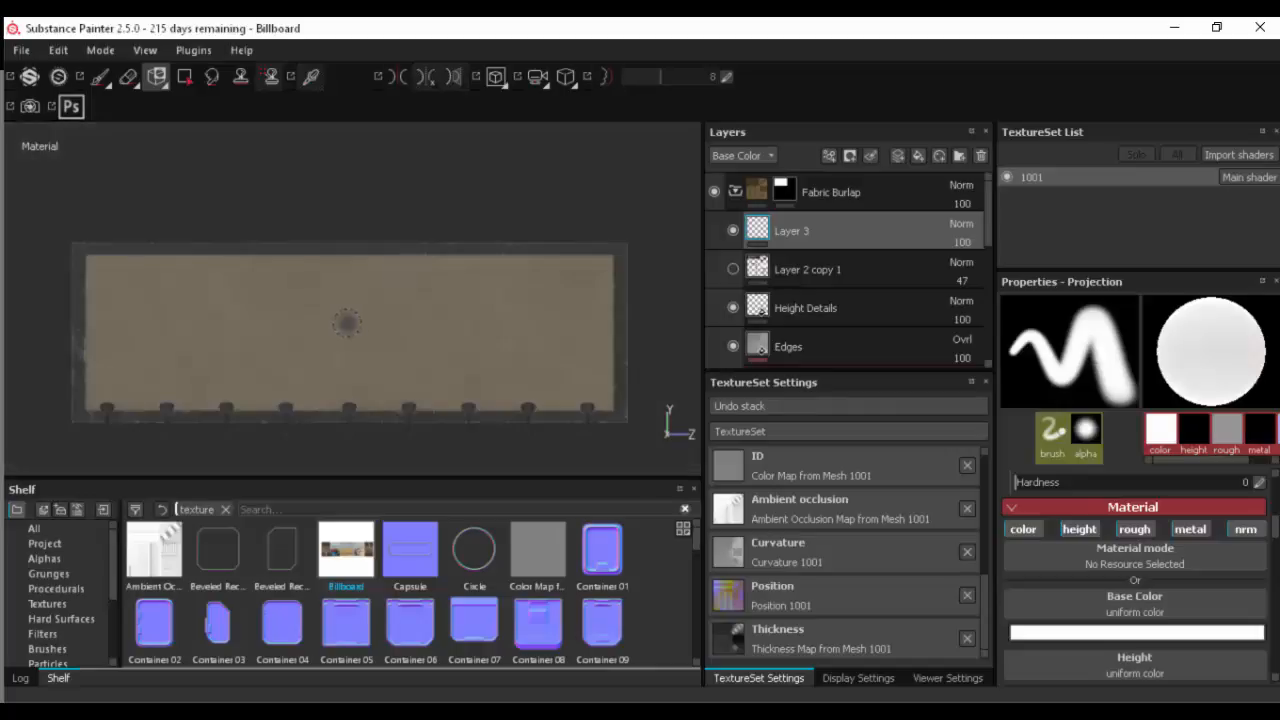
pyautogui.moveTo(360, 298)
pyautogui.mouseDown()
pyautogui.moveTo(420, 335)
pyautogui.moveTo(529, 302)
pyautogui.mouseUp()
pyautogui.hotkey('ctrl', 'z')
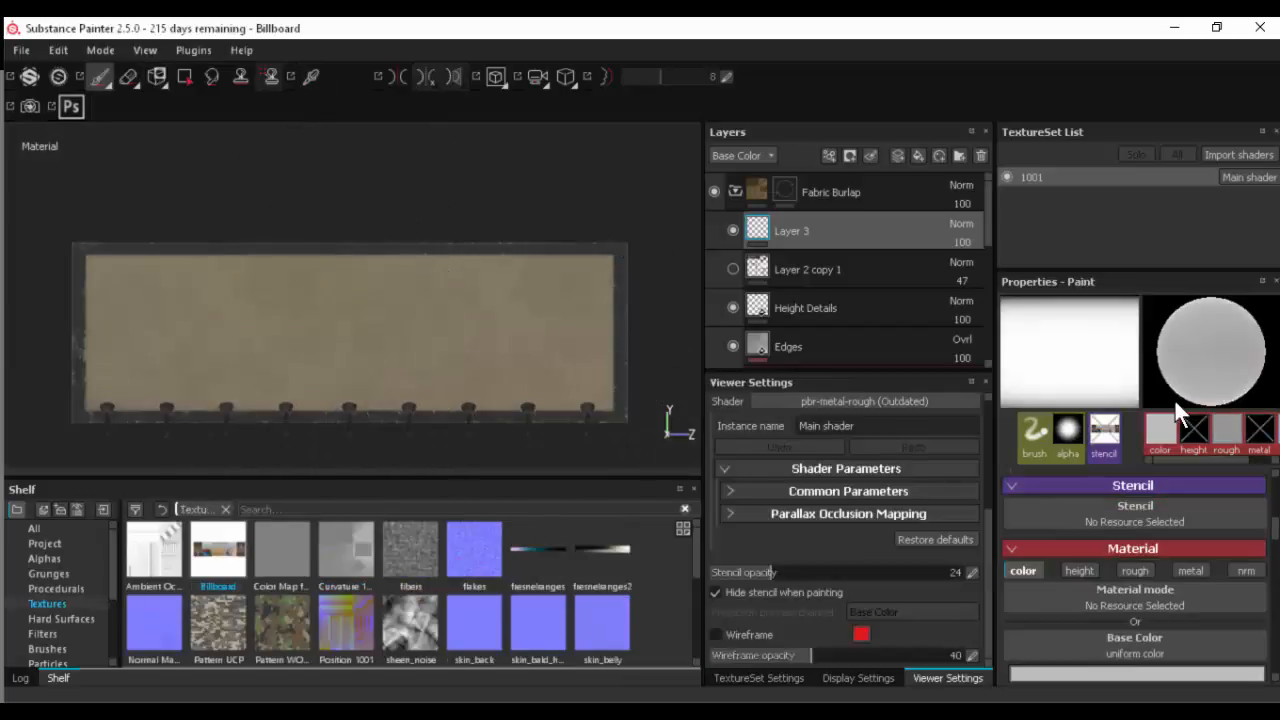
# - Activate the Projection tool and reassign the Billboard texture to its material's Base Color
pyautogui.click(157, 81)
pyautogui.click(187, 100)
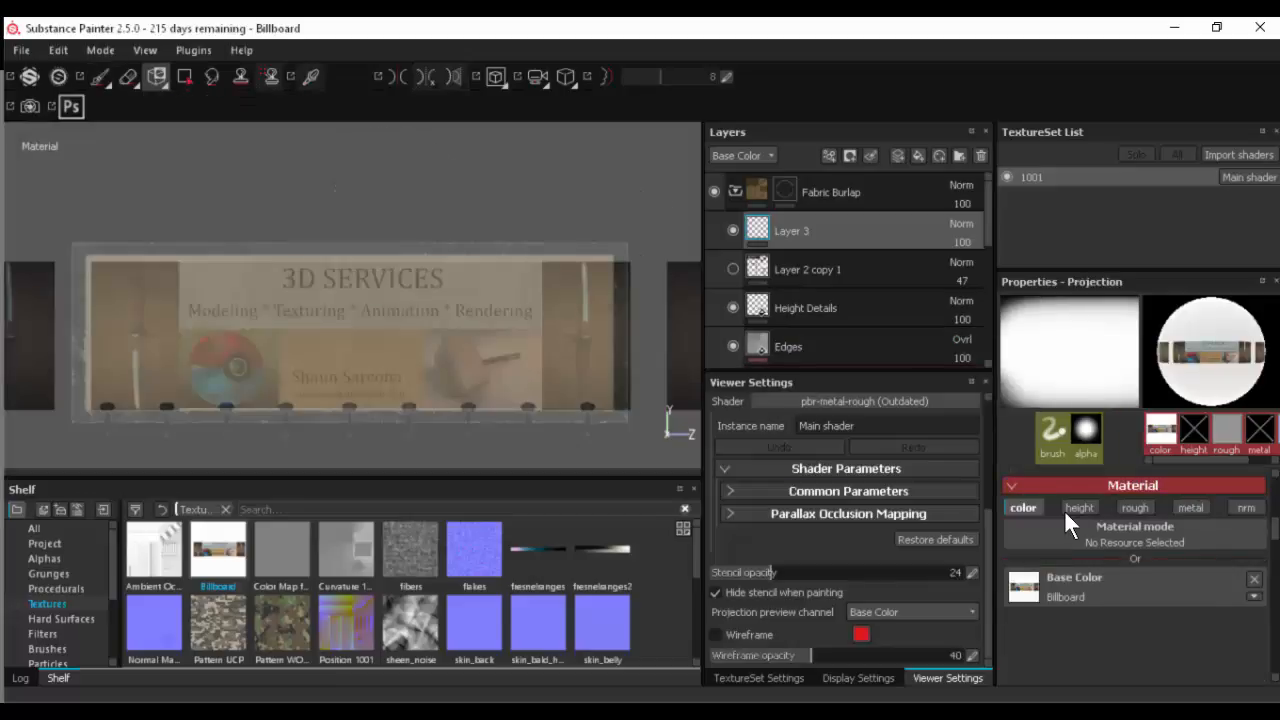
pyautogui.click(1190, 584)
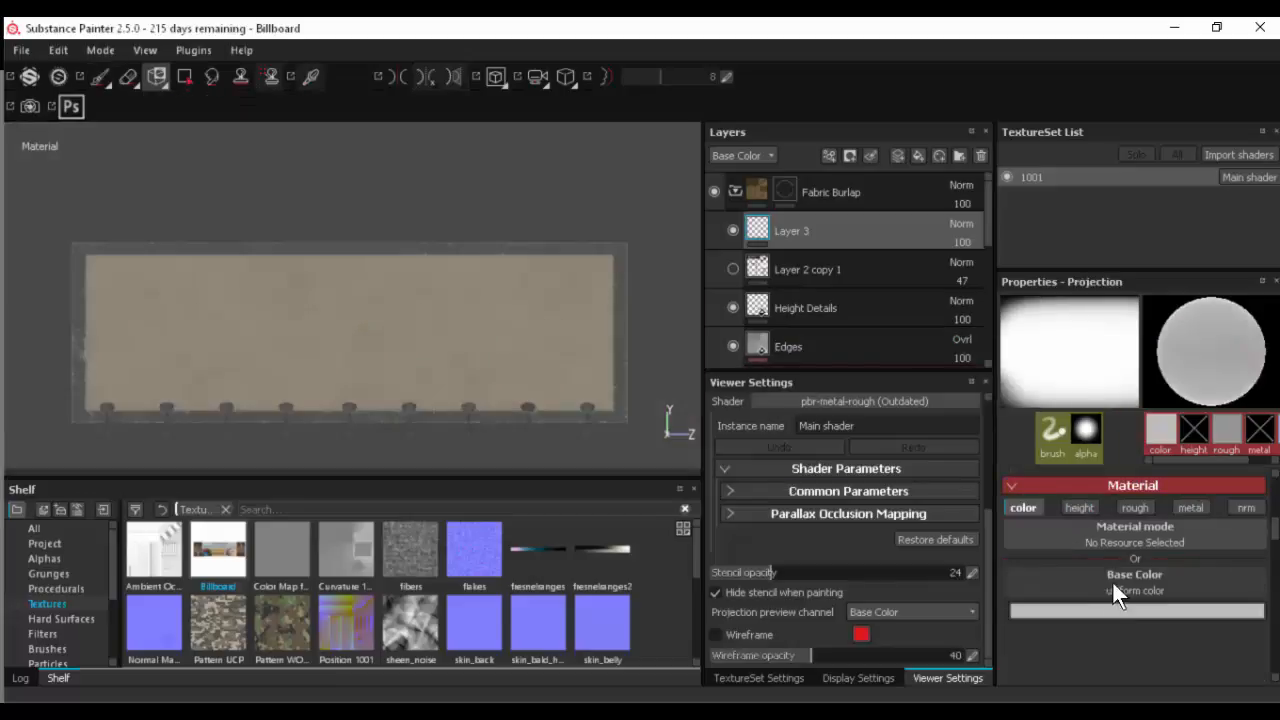
pyautogui.moveTo(222, 572); pyautogui.dragTo(1095, 600)
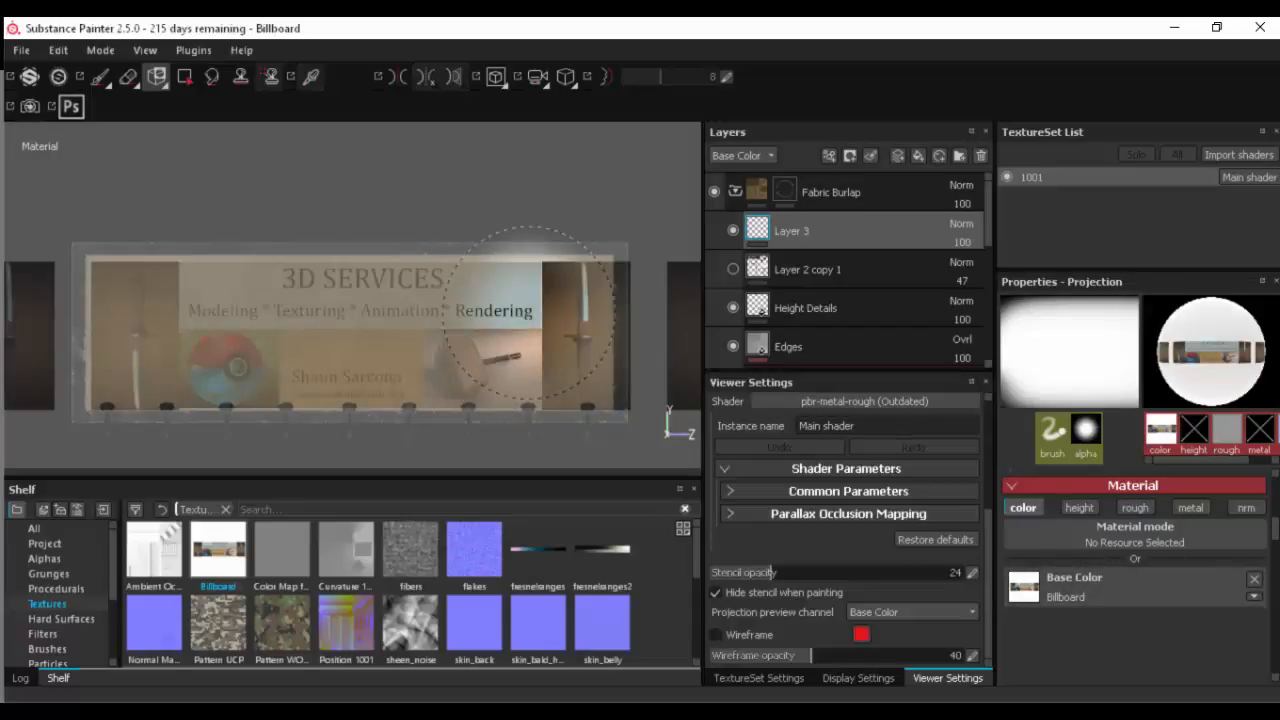
# - Enlarge and reposition the projected Billboard image so it covers the billboard's whole front panel
pyautogui.press('s')
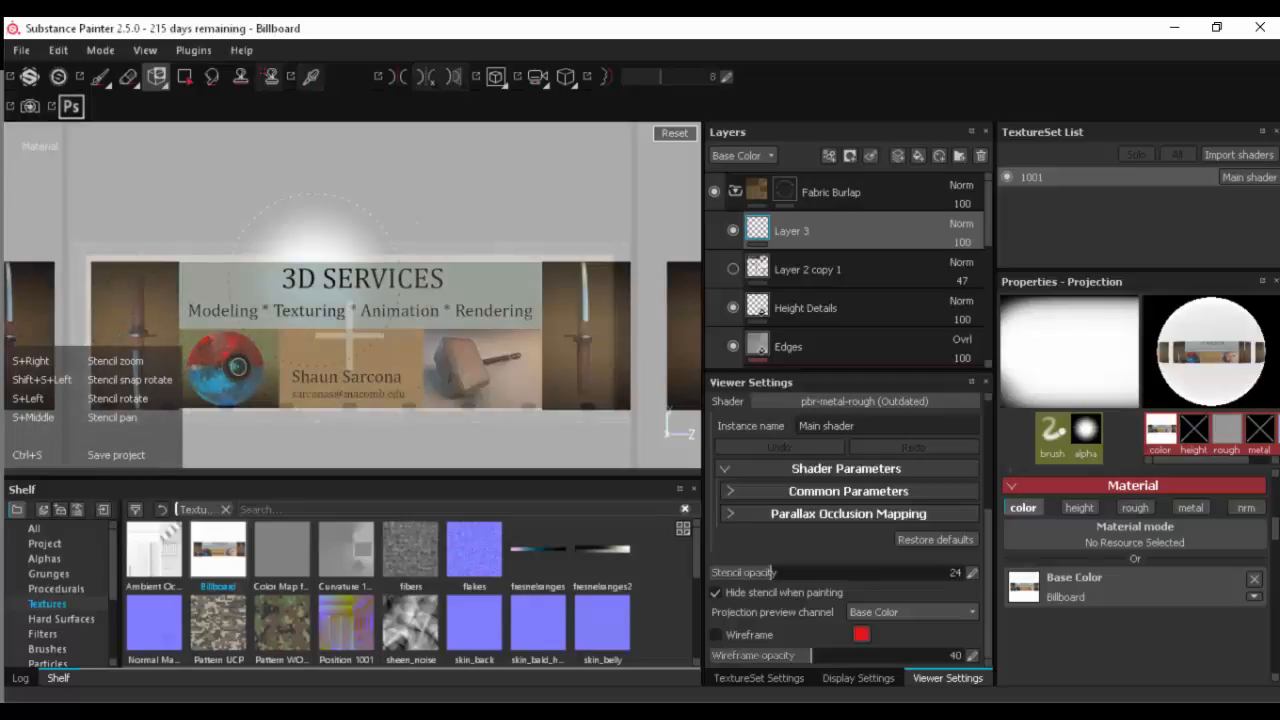
pyautogui.moveTo(368, 292); pyautogui.dragTo(311, 294, button='right')
pyautogui.moveTo(352, 302); pyautogui.dragTo(339, 302, button='middle')
pyautogui.moveTo(339, 302); pyautogui.dragTo(340, 309, button='right')
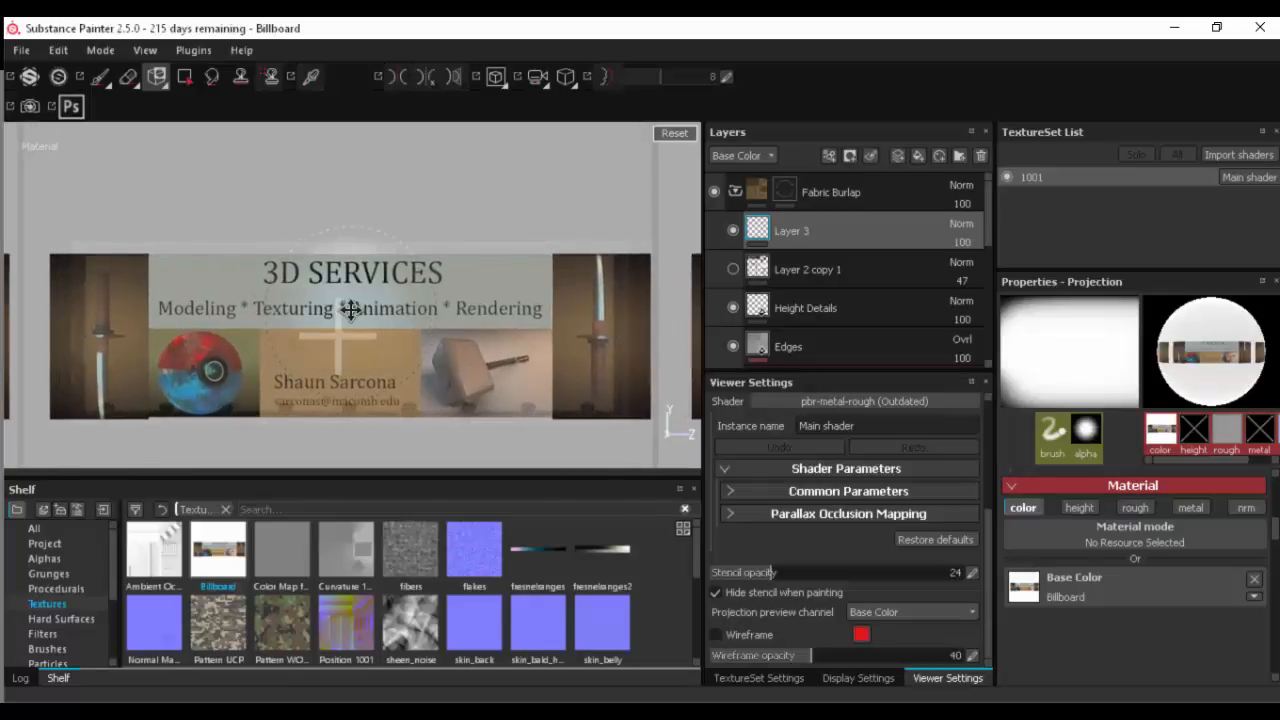
pyautogui.moveTo(351, 312); pyautogui.dragTo(351, 312, button='middle')
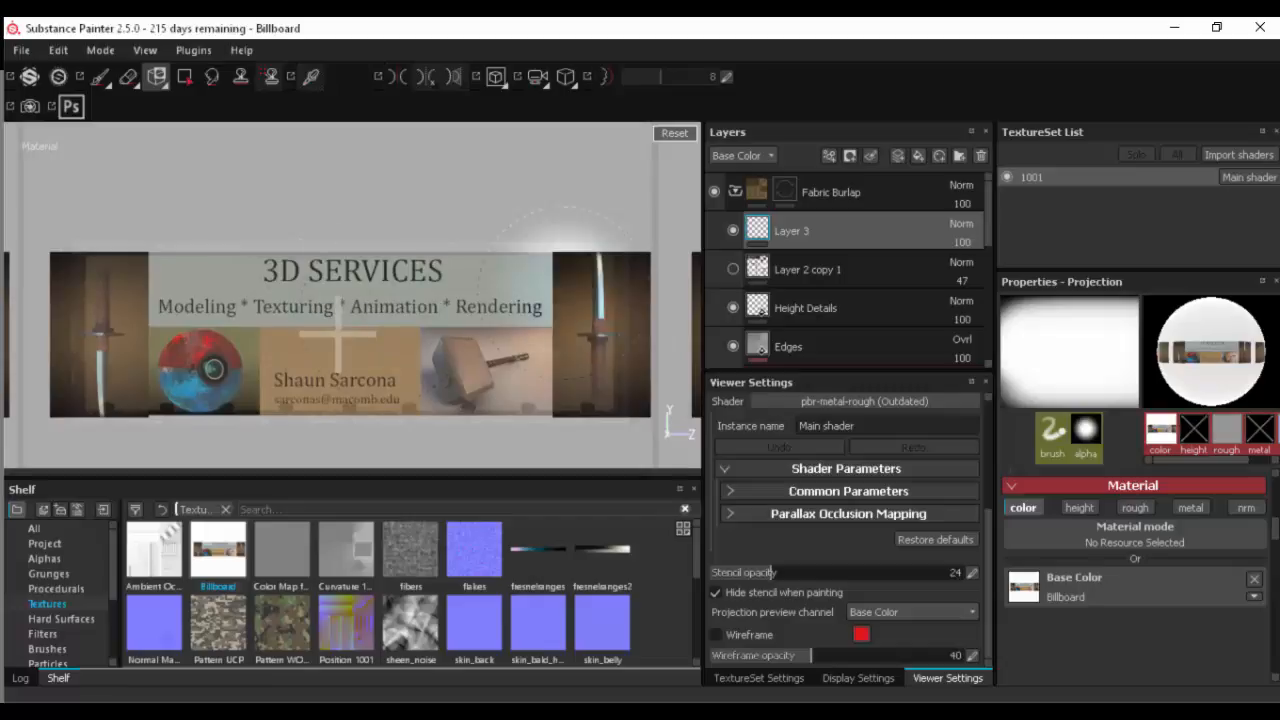
pyautogui.moveTo(644, 265); pyautogui.dragTo(641, 292)
pyautogui.press('s')
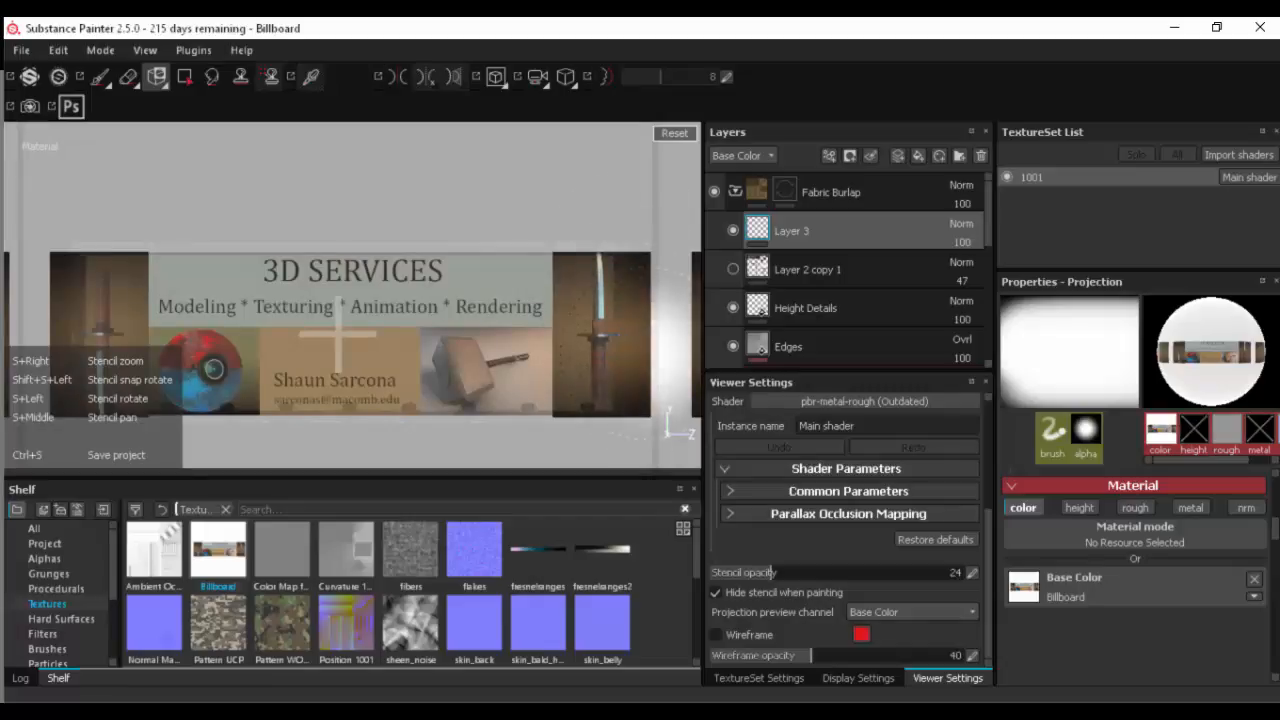
pyautogui.moveTo(636, 340); pyautogui.dragTo(617, 344)
pyautogui.hotkey('ctrl', 'z')
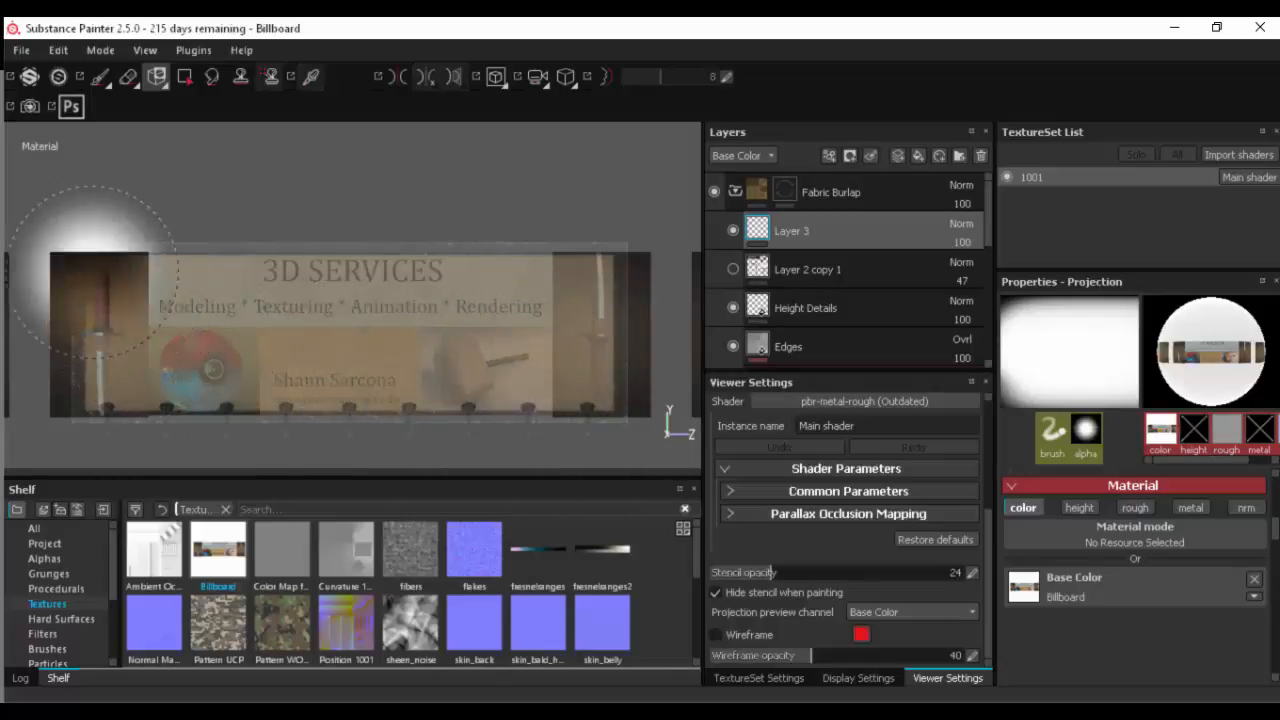
# - Paint the projected Billboard image across the entire front panel on Layer 3, and return to the Paint tool with a smaller brush
pyautogui.moveTo(100, 270)
pyautogui.mouseDown()
pyautogui.moveTo(90, 320)
pyautogui.moveTo(140, 350)
pyautogui.moveTo(190, 350)
pyautogui.moveTo(275, 390)
pyautogui.moveTo(490, 245)
pyautogui.moveTo(560, 310)
pyautogui.moveTo(630, 320)
pyautogui.mouseUp()
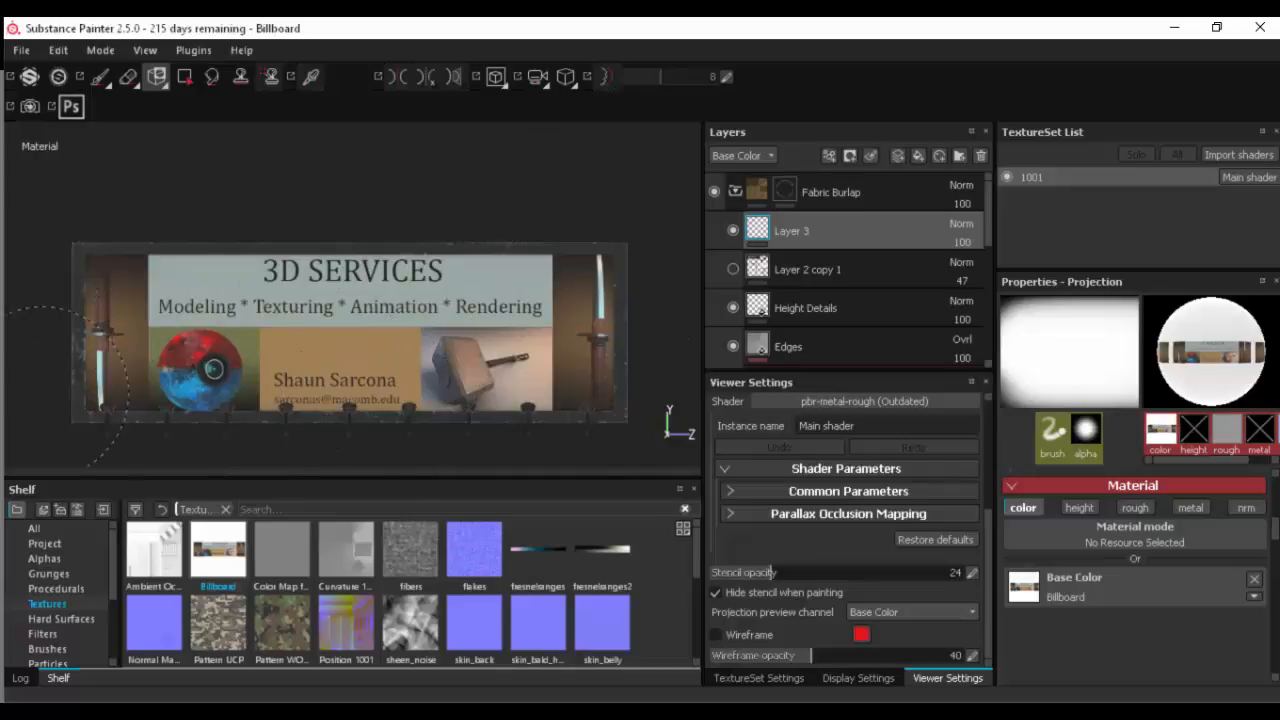
pyautogui.moveTo(605, 289); pyautogui.dragTo(616, 281)
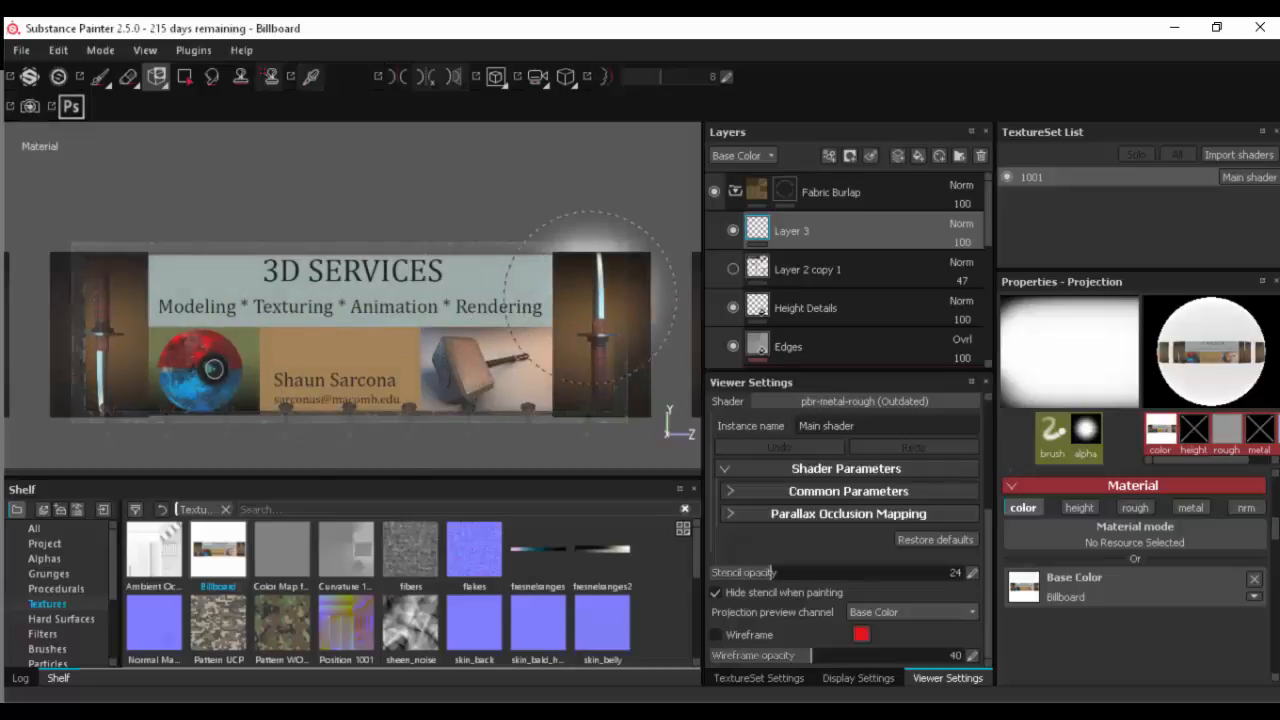
pyautogui.click(100, 77)
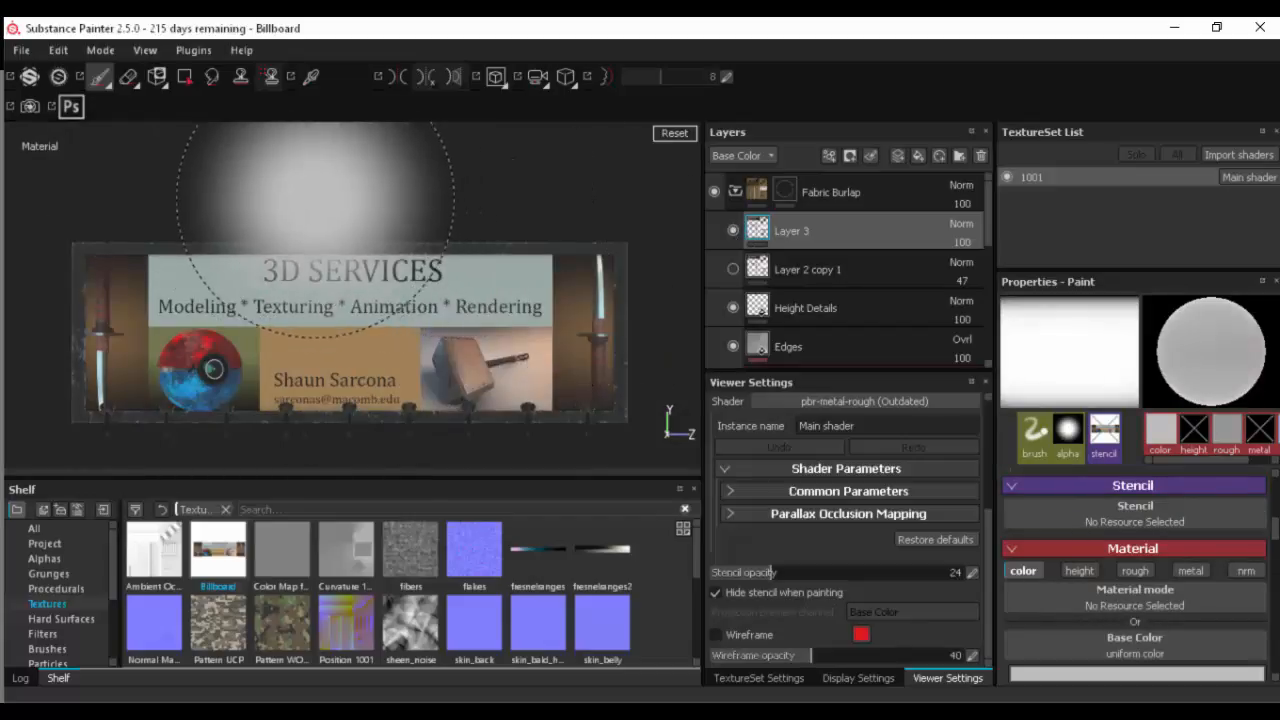
pyautogui.keyDown('ctrl'); pyautogui.moveTo(376, 200); pyautogui.dragTo(270, 200, button='right'); pyautogui.keyUp('ctrl')
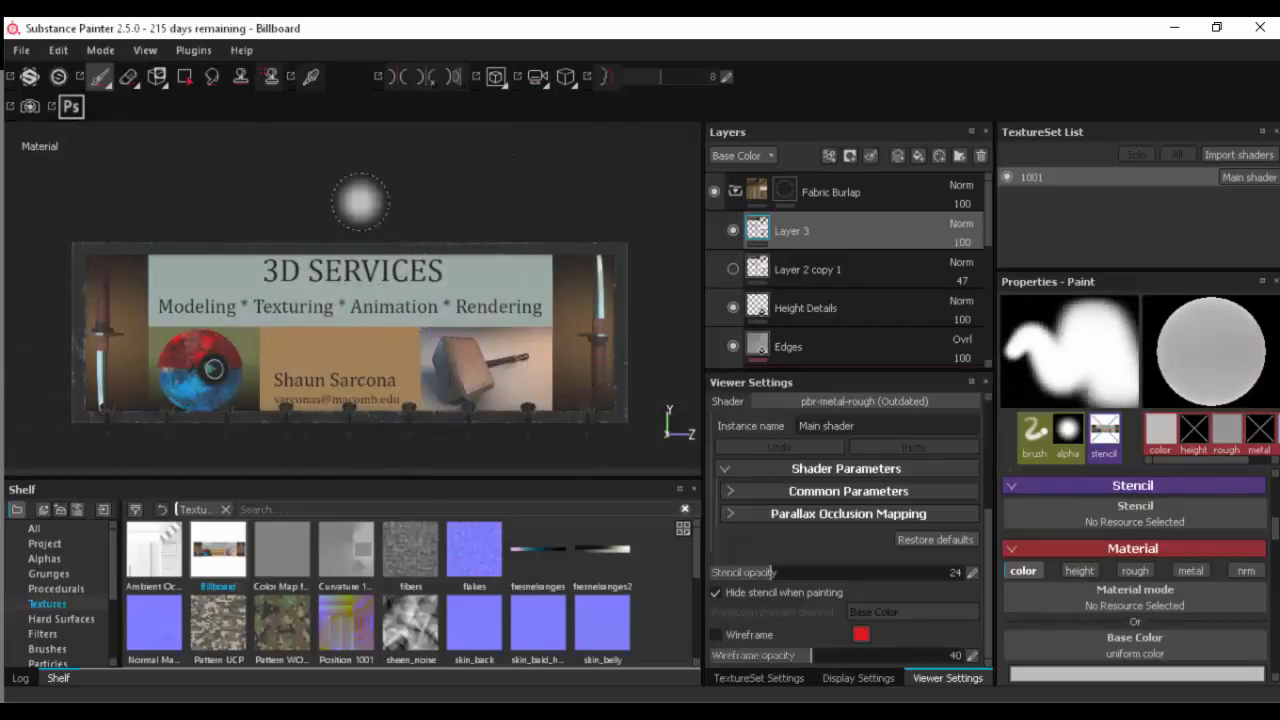
# - Move Layer 3 below the Pattern layer in the Fabric Burlap folder, directly above Layer 2
pyautogui.keyDown('alt'); pyautogui.moveTo(406, 200); pyautogui.dragTo(500, 240); pyautogui.keyUp('alt')
pyautogui.keyDown('alt'); pyautogui.moveTo(500, 240); pyautogui.dragTo(880, 185, button='right'); pyautogui.keyUp('alt')
pyautogui.keyDown('alt'); pyautogui.moveTo(428, 287); pyautogui.dragTo(690, 258, button='right'); pyautogui.keyUp('alt')
pyautogui.keyDown('alt'); pyautogui.moveTo(455, 262); pyautogui.dragTo(833, 240, button='right'); pyautogui.keyUp('alt')
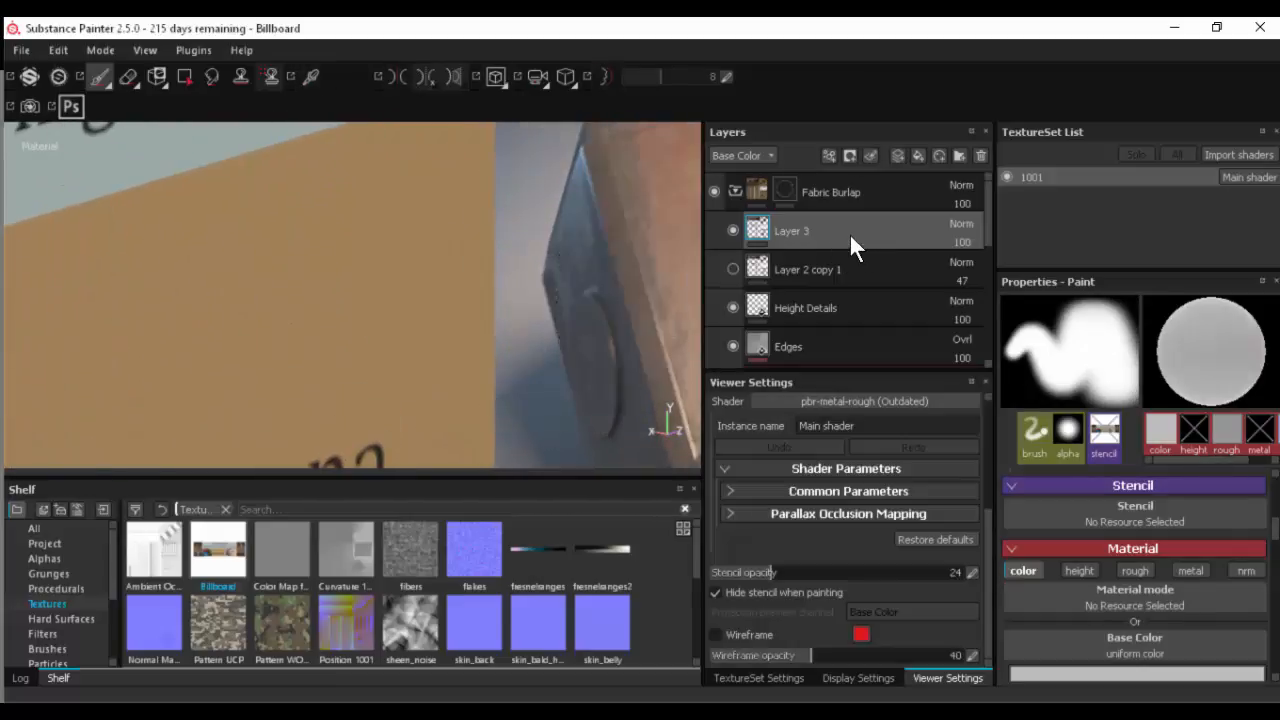
pyautogui.moveTo(849, 232); pyautogui.dragTo(848, 312)
pyautogui.scroll(-1, 848, 318)
pyautogui.moveTo(834, 262); pyautogui.dragTo(831, 307)
pyautogui.scroll(-1, 828, 293)
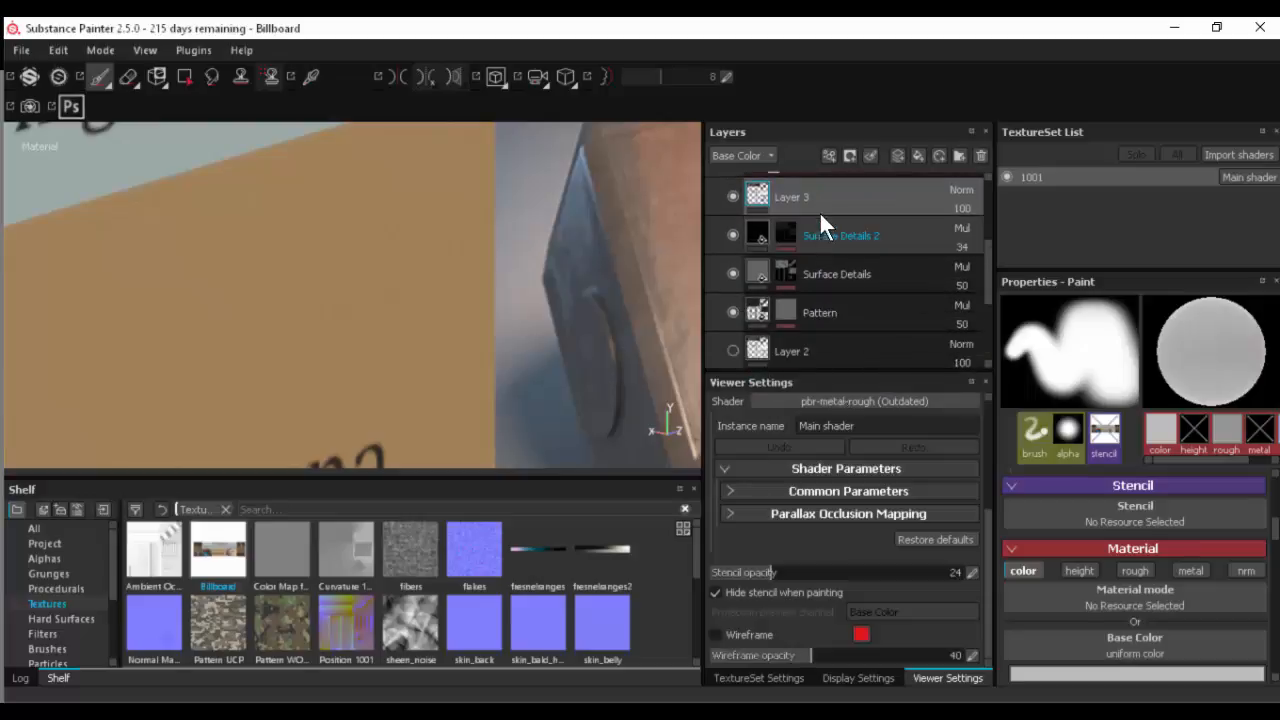
pyautogui.moveTo(819, 211); pyautogui.dragTo(824, 332)
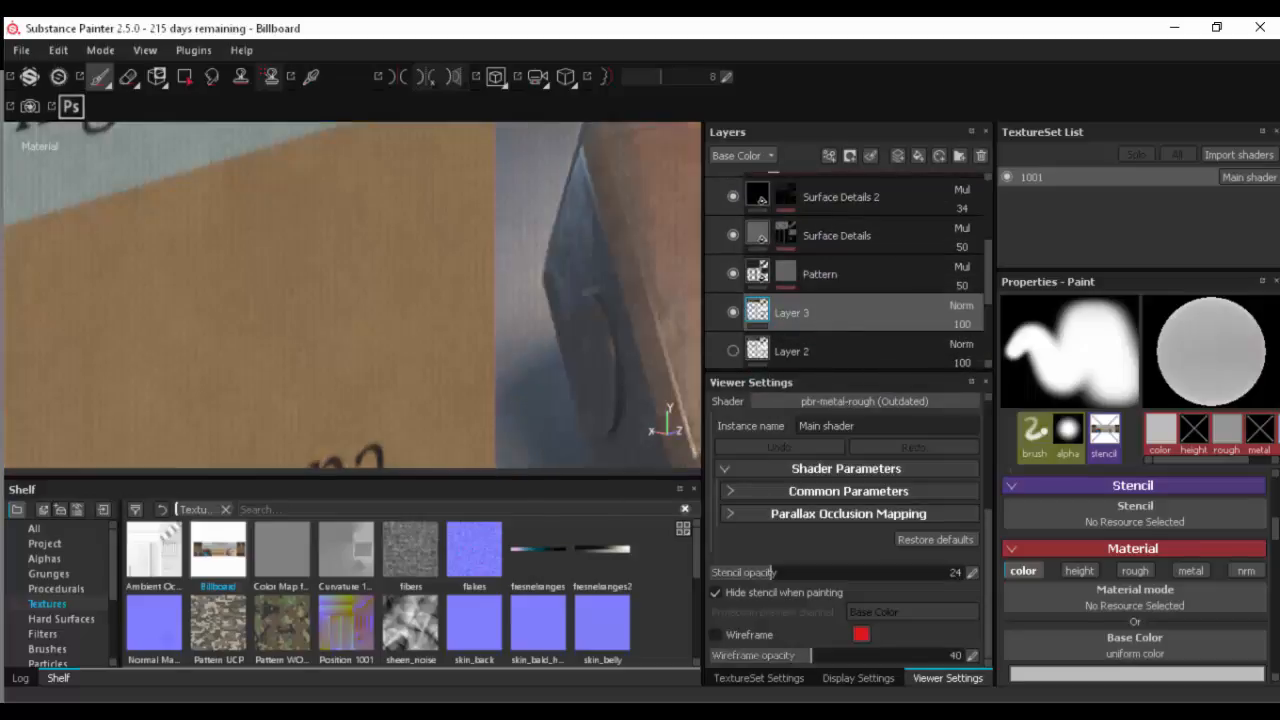
# - Examine the fabric pattern and surface details over the billboard's printed image from close up and from a distance
pyautogui.keyDown('alt'); pyautogui.moveTo(553, 295); pyautogui.dragTo(143, 286, button='right'); pyautogui.keyUp('alt')
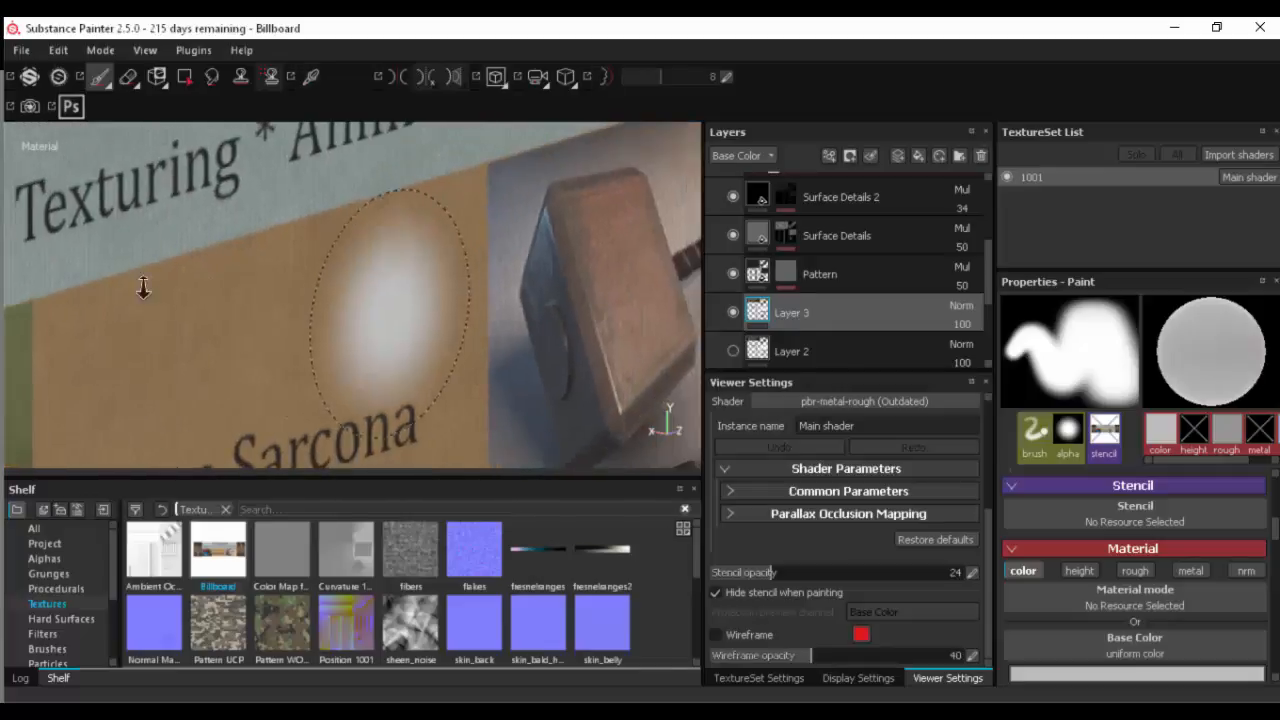
pyautogui.keyDown('alt'); pyautogui.moveTo(386, 286); pyautogui.dragTo(133, 285, button='right'); pyautogui.keyUp('alt')
pyautogui.keyDown('alt'); pyautogui.moveTo(130, 285); pyautogui.dragTo(254, 330); pyautogui.keyUp('alt')
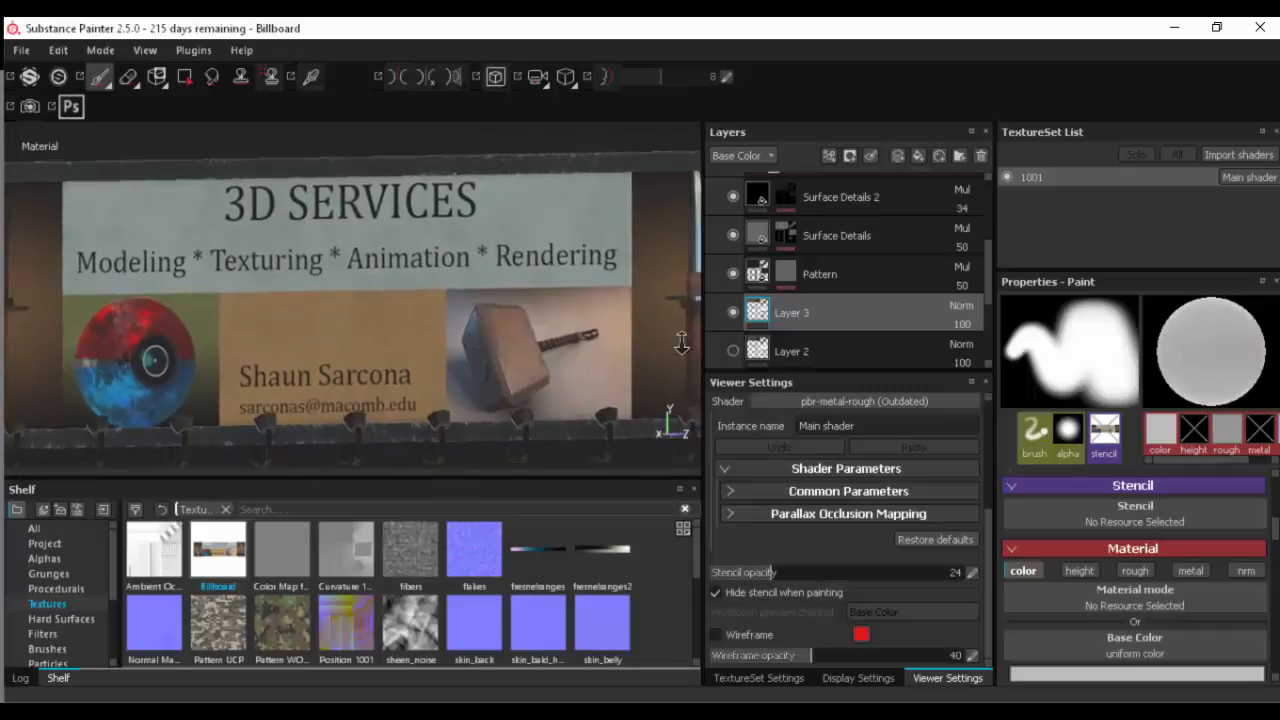
pyautogui.moveTo(254, 330)
pyautogui.keyDown('alt'); pyautogui.mouseDown(button='right')
pyautogui.moveTo(814, 321)
pyautogui.moveTo(230, 330)
pyautogui.mouseUp(button='right'); pyautogui.keyUp('alt')
pyautogui.moveTo(377, 329)
pyautogui.keyDown('alt'); pyautogui.mouseDown()
pyautogui.moveTo(246, 337)
pyautogui.moveTo(389, 403)
pyautogui.moveTo(309, 352)
pyautogui.moveTo(300, 278)
pyautogui.mouseUp(); pyautogui.keyUp('alt')
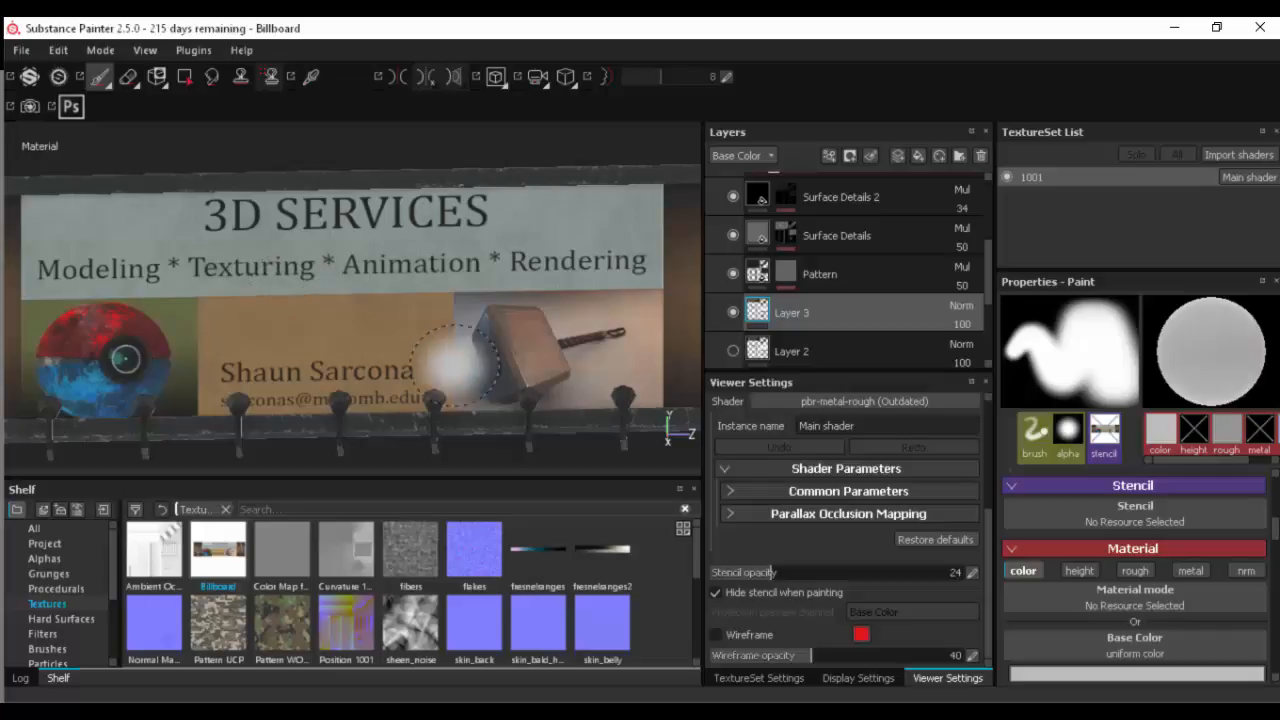
pyautogui.keyDown('alt'); pyautogui.moveTo(295, 290); pyautogui.dragTo(306, 400); pyautogui.keyUp('alt')
pyautogui.press('f')
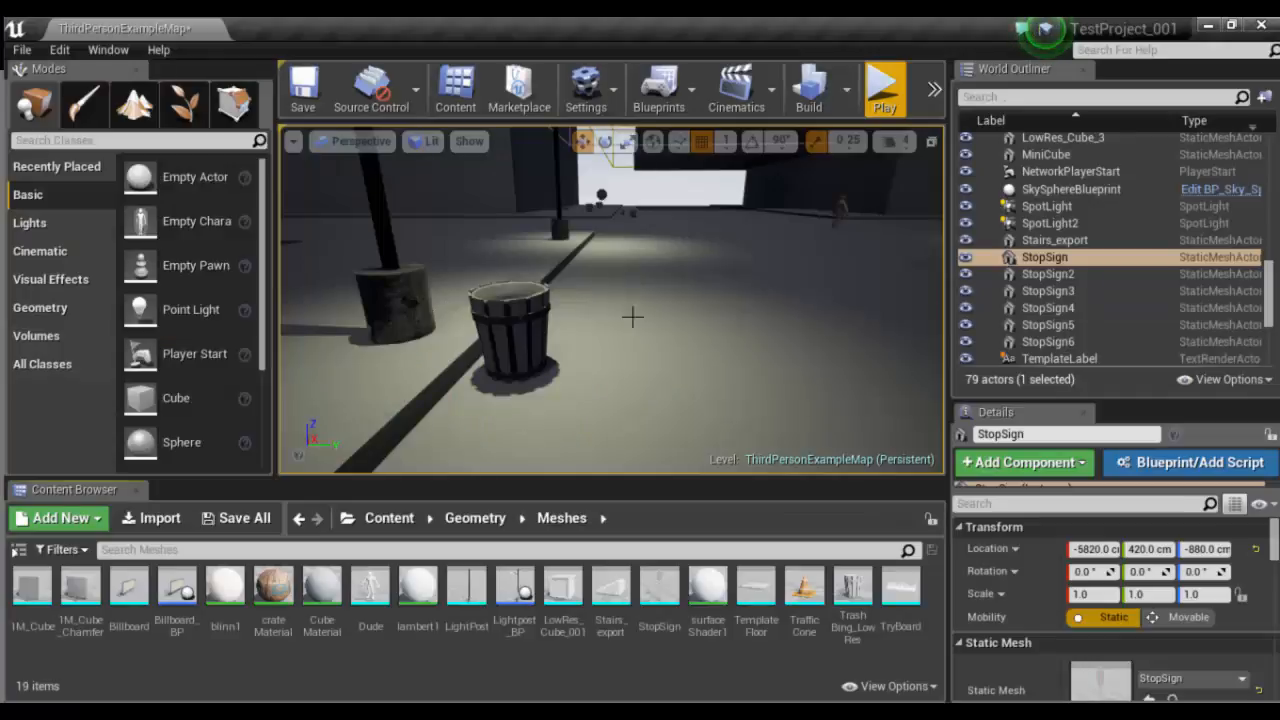
# - Switch to the Unreal Editor level and inspect the street scene around the stop sign, focusing on the light post beside it
pyautogui.press('f')
pyautogui.keyDown('alt'); pyautogui.moveTo(448, 322); pyautogui.dragTo(538, 320); pyautogui.keyUp('alt')
pyautogui.keyDown('alt'); pyautogui.moveTo(402, 312); pyautogui.dragTo(485, 312); pyautogui.keyUp('alt')
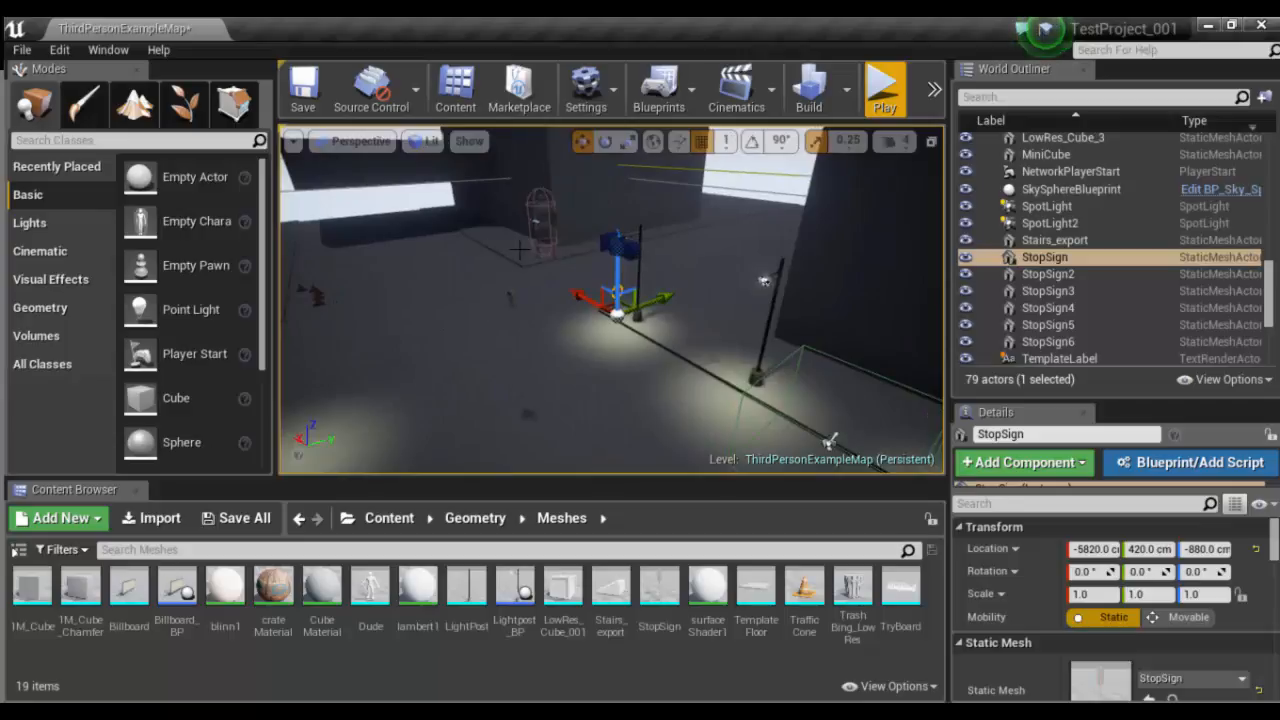
pyautogui.click(542, 225)
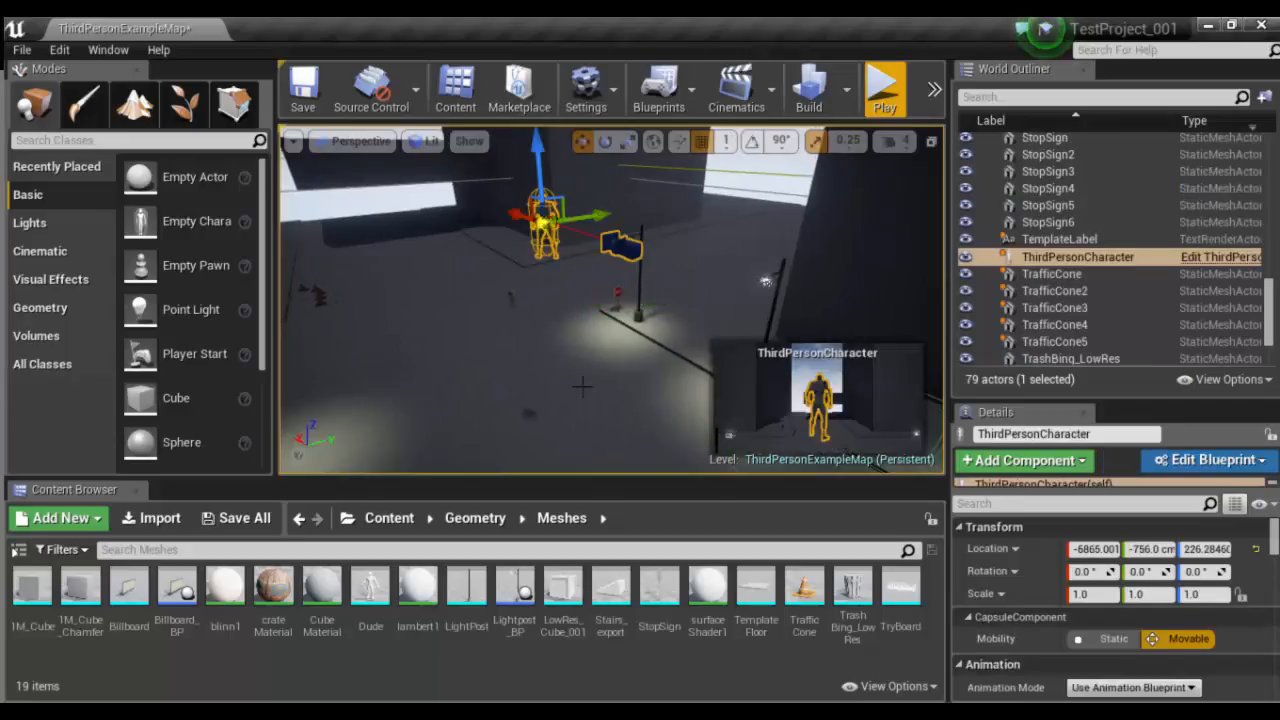
pyautogui.click(765, 281)
pyautogui.click(638, 308)
pyautogui.press('f')
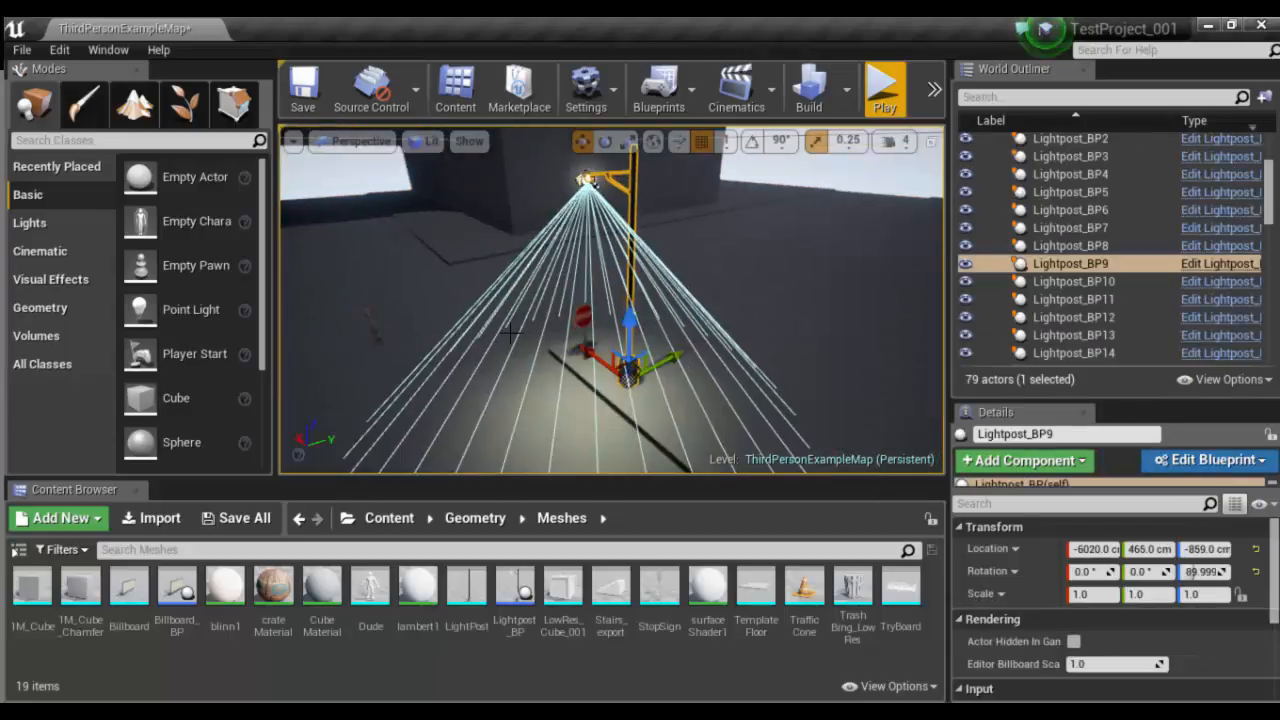
pyautogui.keyDown('alt'); pyautogui.moveTo(638, 308); pyautogui.dragTo(768, 310); pyautogui.keyUp('alt')
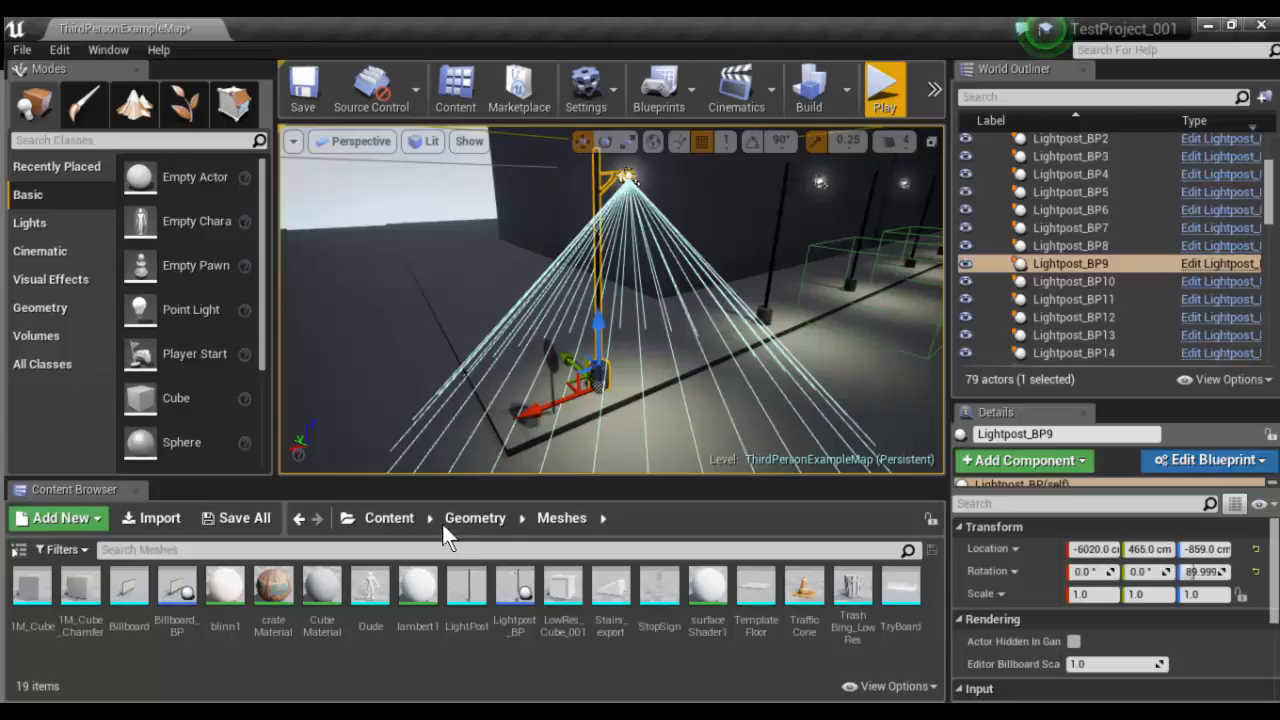
# - Create a Blueprint Class with Actor as its parent in the Meshes folder and name it bunchAStuff_BP
pyautogui.rightClick(194, 660)
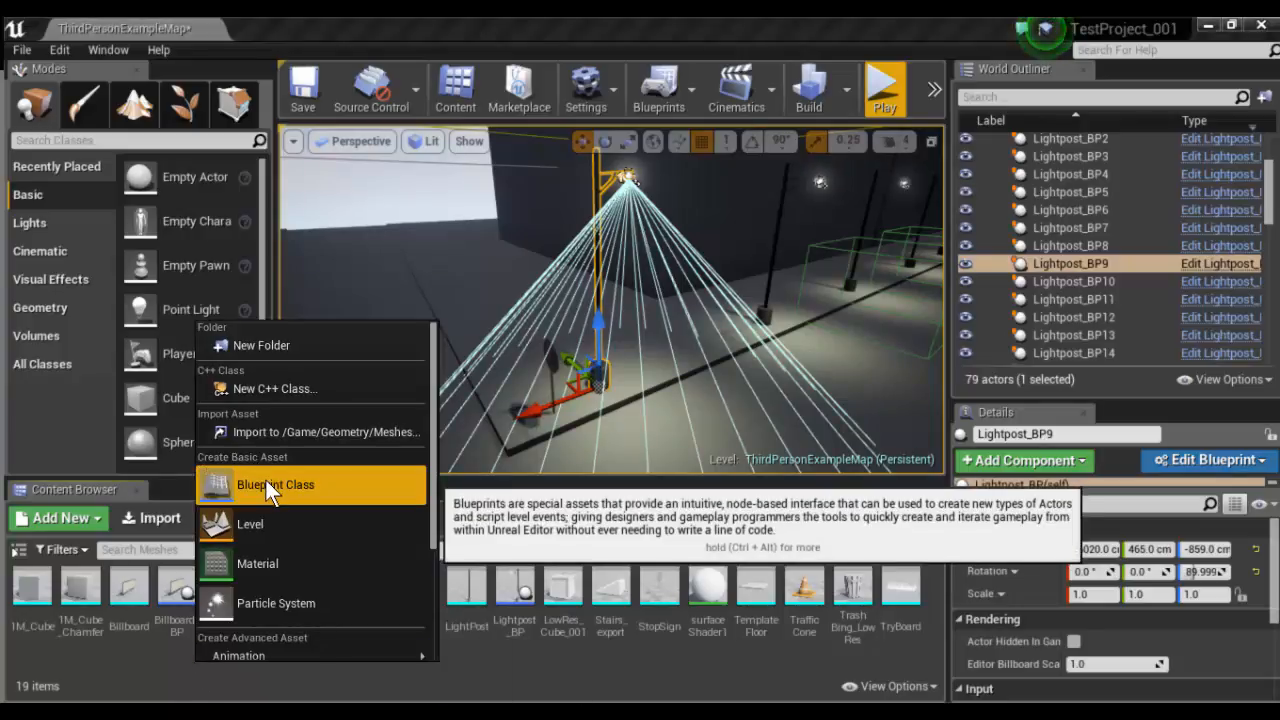
pyautogui.click(267, 482)
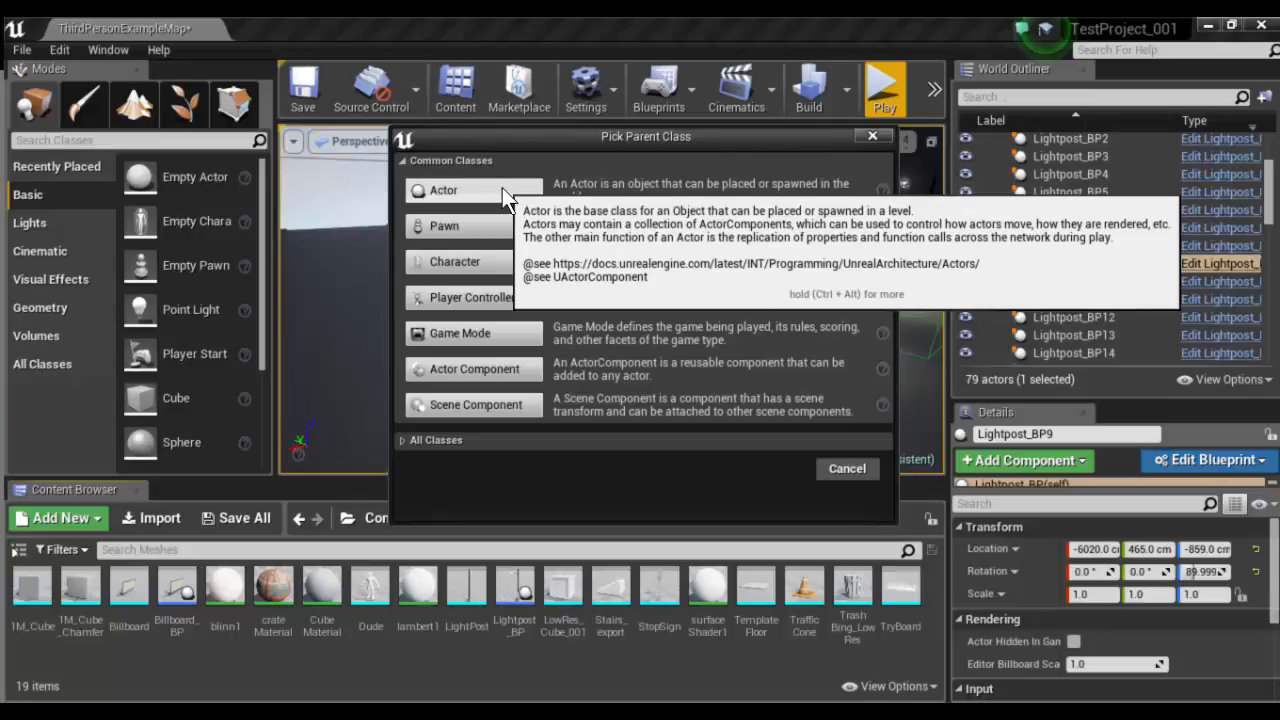
pyautogui.click(502, 188)
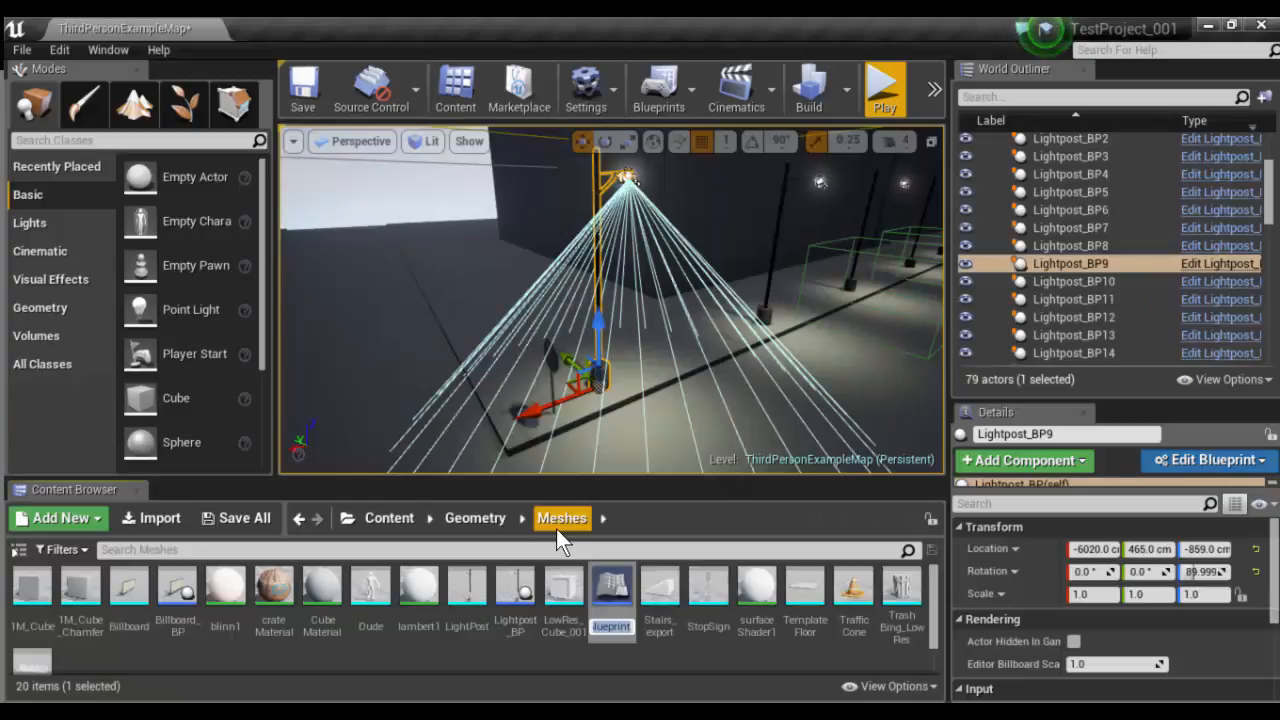
pyautogui.write('bunch')
pyautogui.write('OfStuff_')
pyautogui.write('BP')
pyautogui.press('Return')
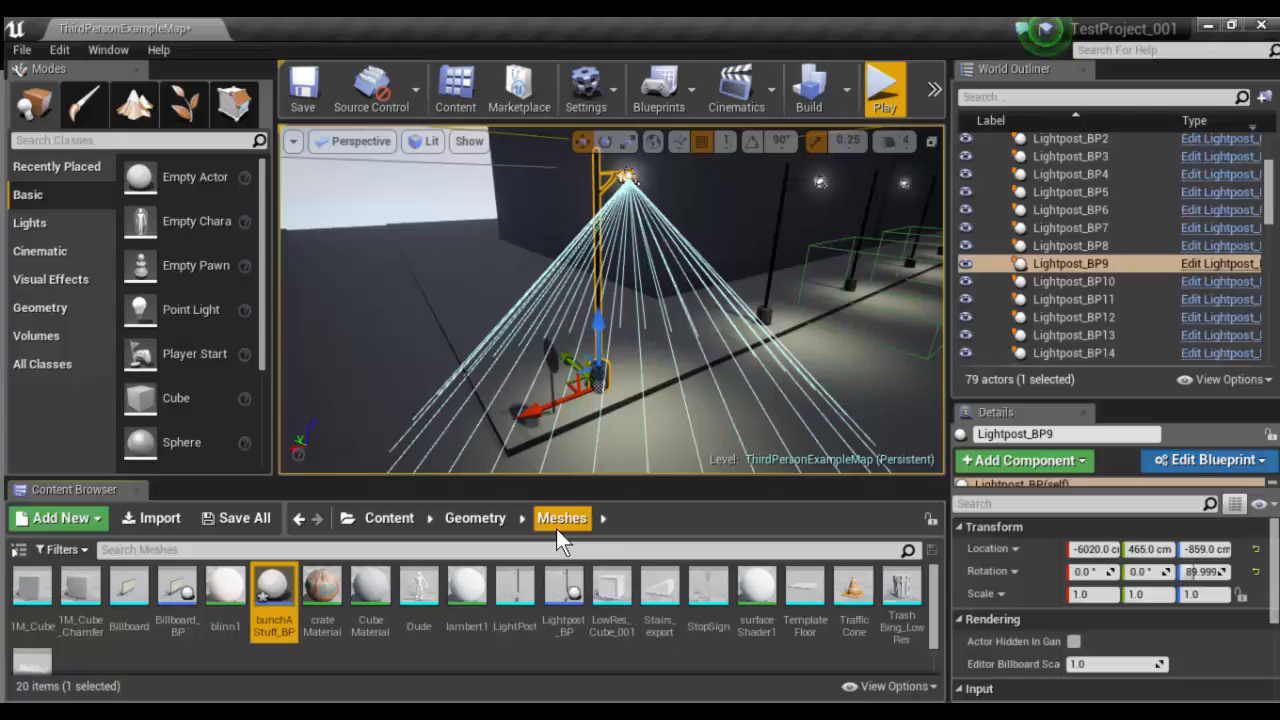
# - Open bunchAStuff_BP in an enlarged editor window and add the TrashBing_LowRes and TrafficCone meshes as components
pyautogui.doubleClick(274, 601)
pyautogui.doubleClick(499, 27)
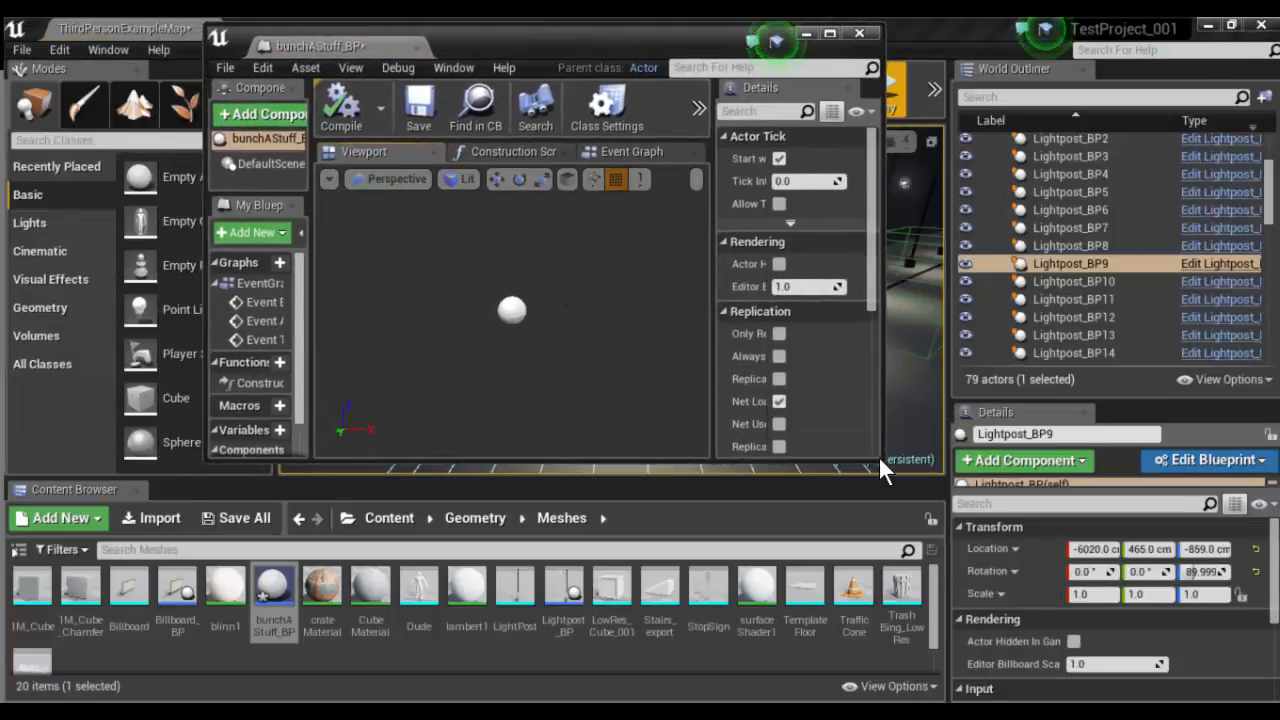
pyautogui.moveTo(881, 462); pyautogui.dragTo(1187, 551)
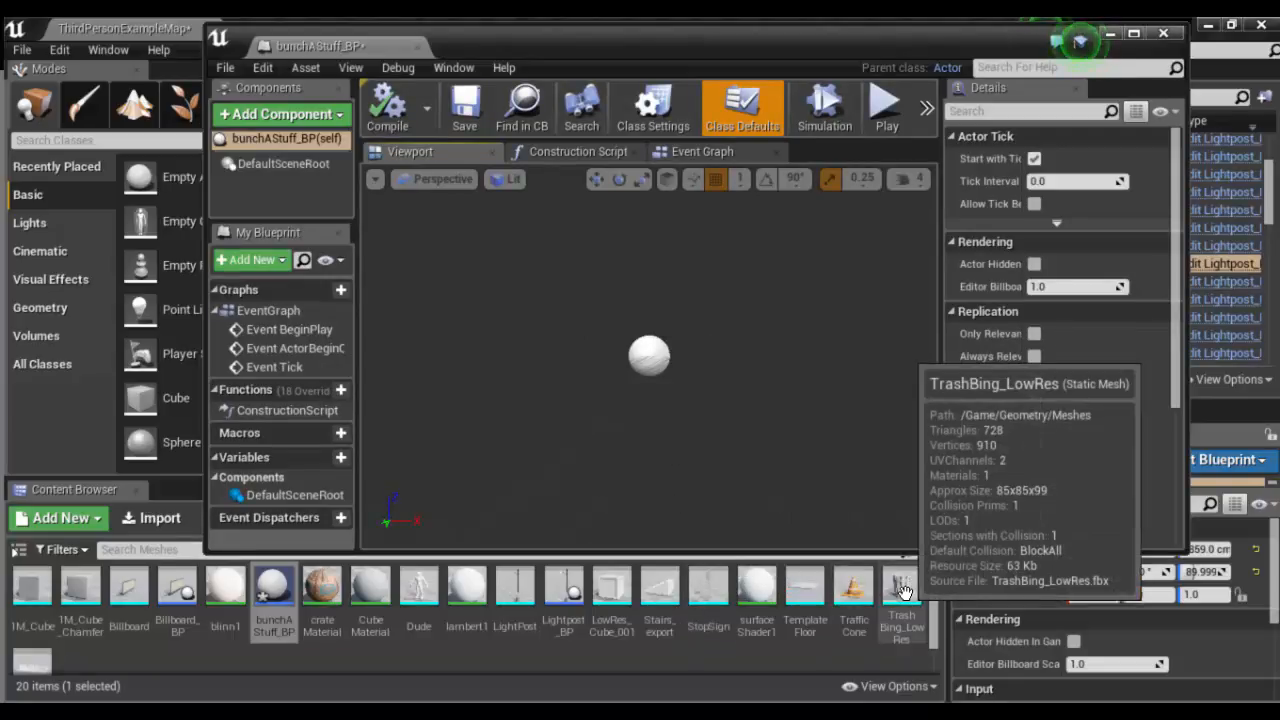
pyautogui.moveTo(901, 590); pyautogui.dragTo(665, 400)
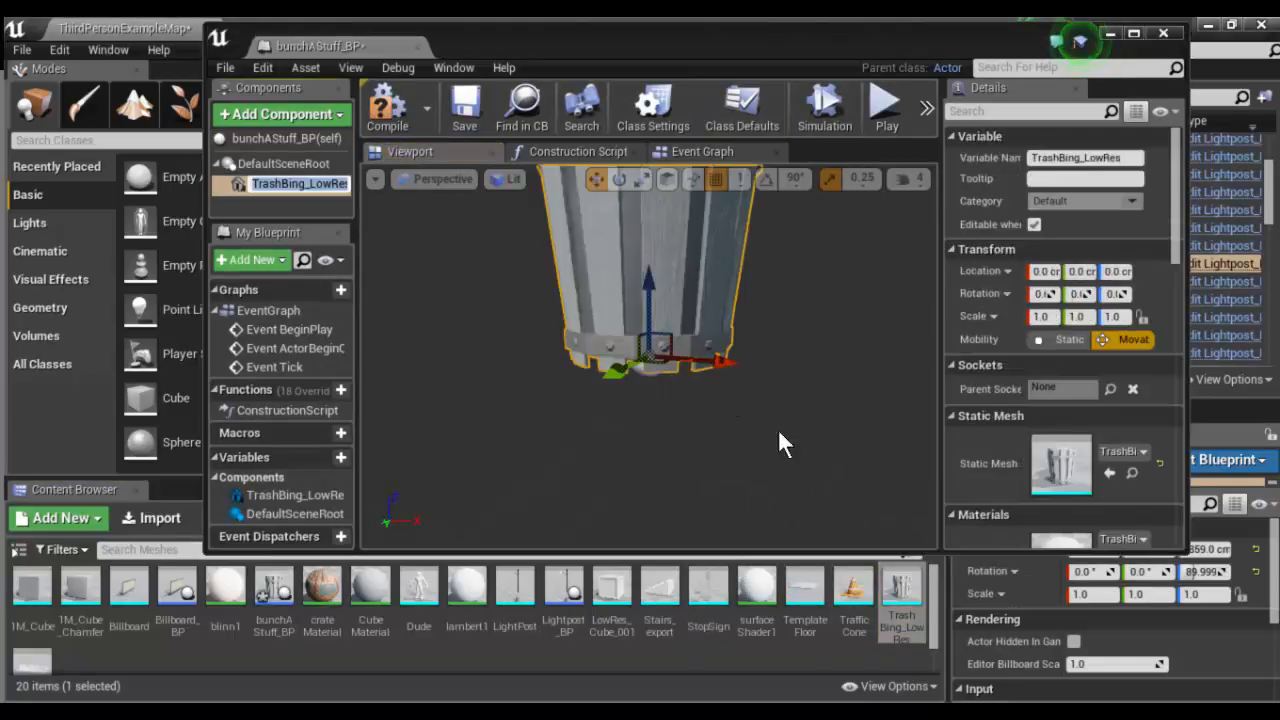
pyautogui.moveTo(860, 585); pyautogui.dragTo(824, 404)
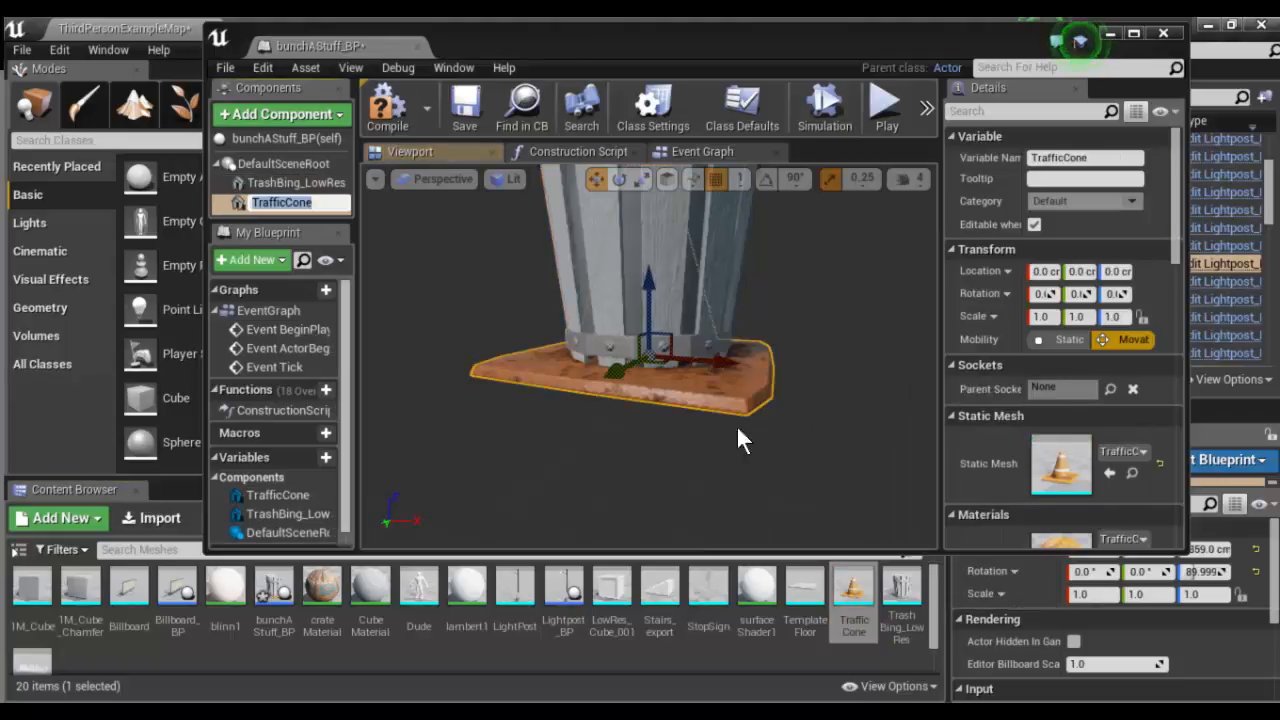
# - Move the traffic cone out from under the trash bin to about 76 cm along Y
pyautogui.keyDown('alt'); pyautogui.moveTo(842, 374); pyautogui.dragTo(780, 405, button='right'); pyautogui.keyUp('alt')
pyautogui.keyDown('alt'); pyautogui.moveTo(829, 390); pyautogui.dragTo(750, 425); pyautogui.keyUp('alt')
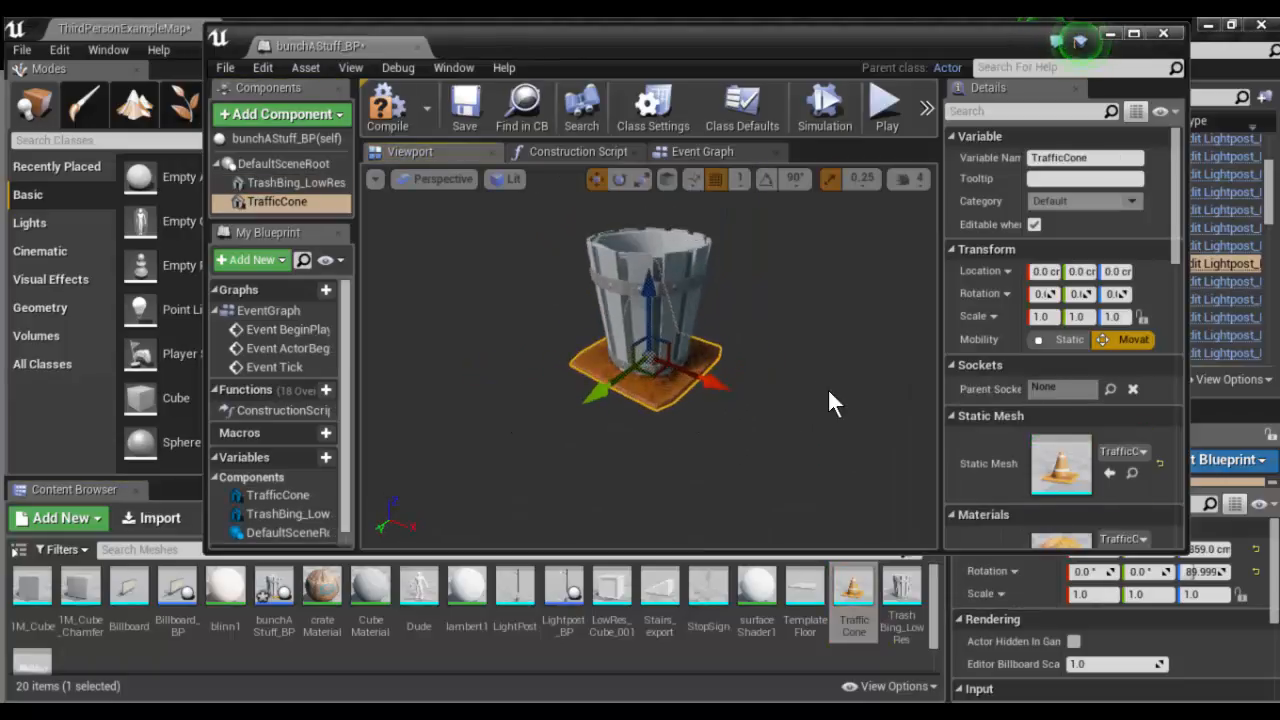
pyautogui.moveTo(618, 381); pyautogui.dragTo(564, 373)
pyautogui.keyDown('alt'); pyautogui.moveTo(760, 400); pyautogui.dragTo(762, 392); pyautogui.keyUp('alt')
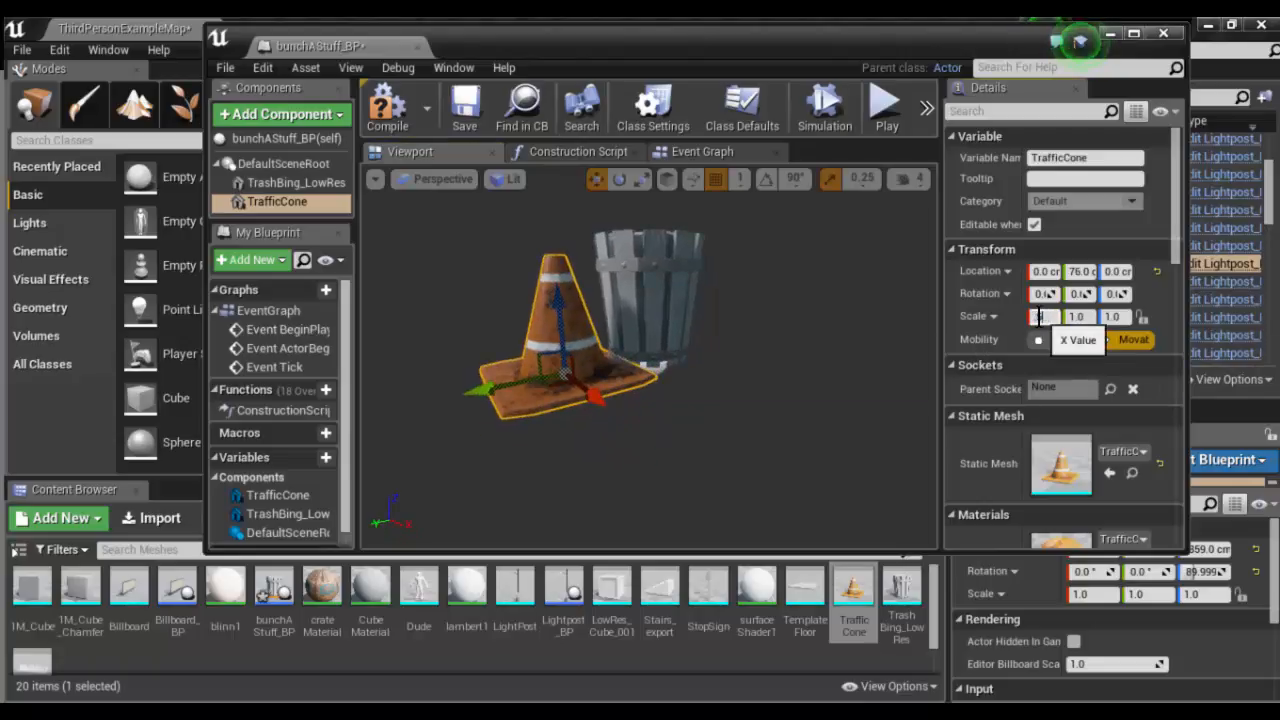
# - Scale the traffic cone to 0.5 on all axes and shift it to about X -25 cm and Z 3 cm
pyautogui.press('Tab')
pyautogui.write('.5')
pyautogui.press('Tab')
pyautogui.write('.5')
pyautogui.press('Return')
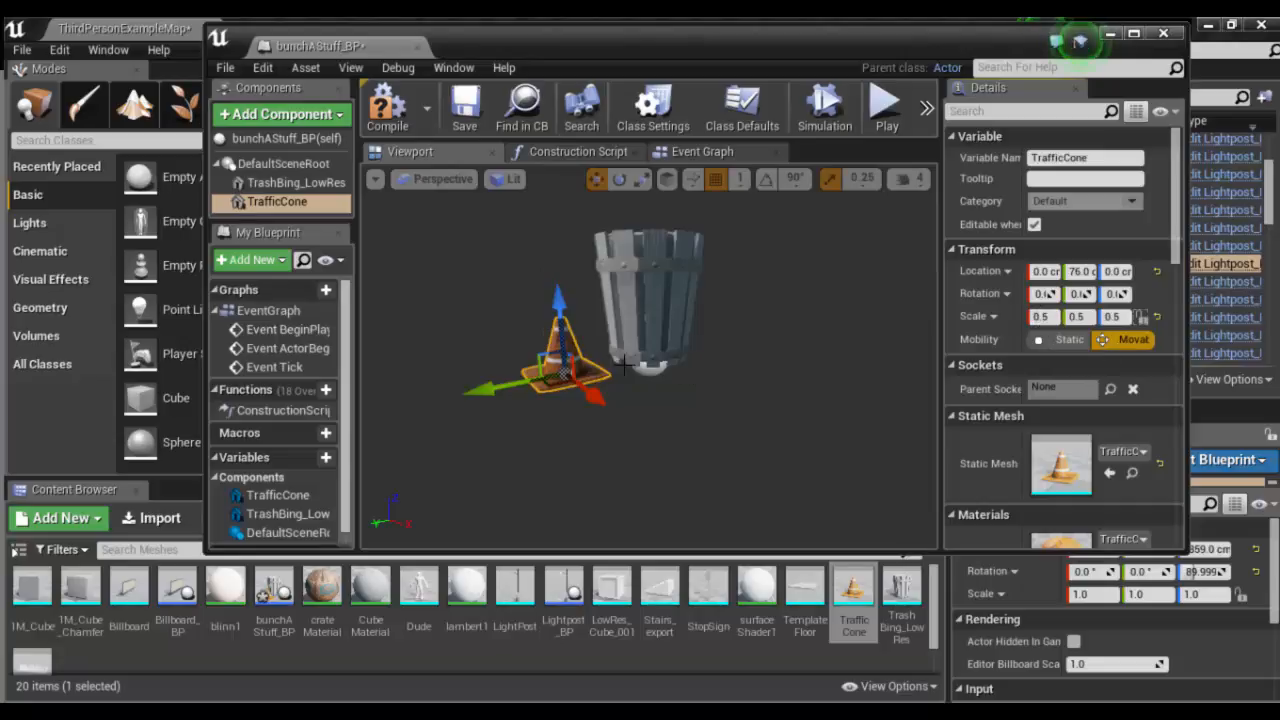
pyautogui.keyDown('alt'); pyautogui.moveTo(584, 412); pyautogui.dragTo(624, 508); pyautogui.keyUp('alt')
pyautogui.moveTo(610, 438); pyautogui.dragTo(598, 420)
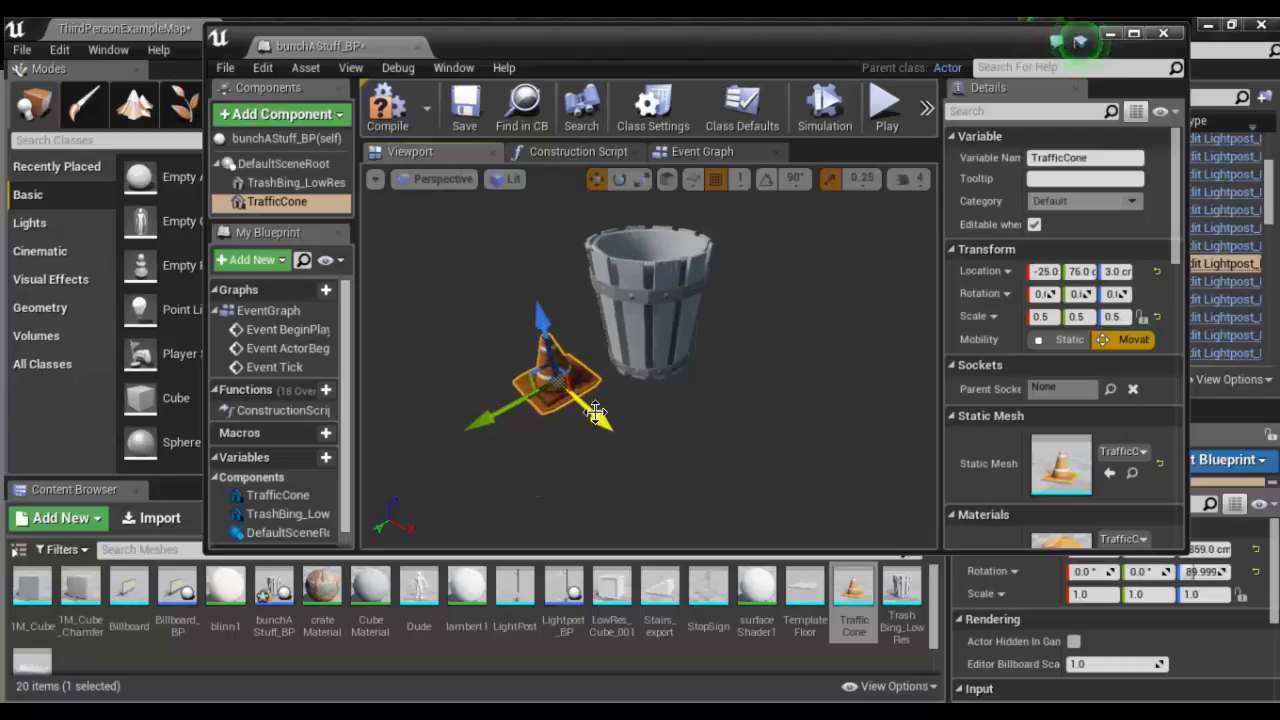
# - Duplicate the small cone to about X 66, Y 30 cm in front of the bin and rotate the copy around its vertical axis
pyautogui.keyDown('alt'); pyautogui.moveTo(595, 412); pyautogui.dragTo(597, 513); pyautogui.keyUp('alt')
pyautogui.moveTo(615, 470); pyautogui.dragTo(677, 453)
pyautogui.press('e')
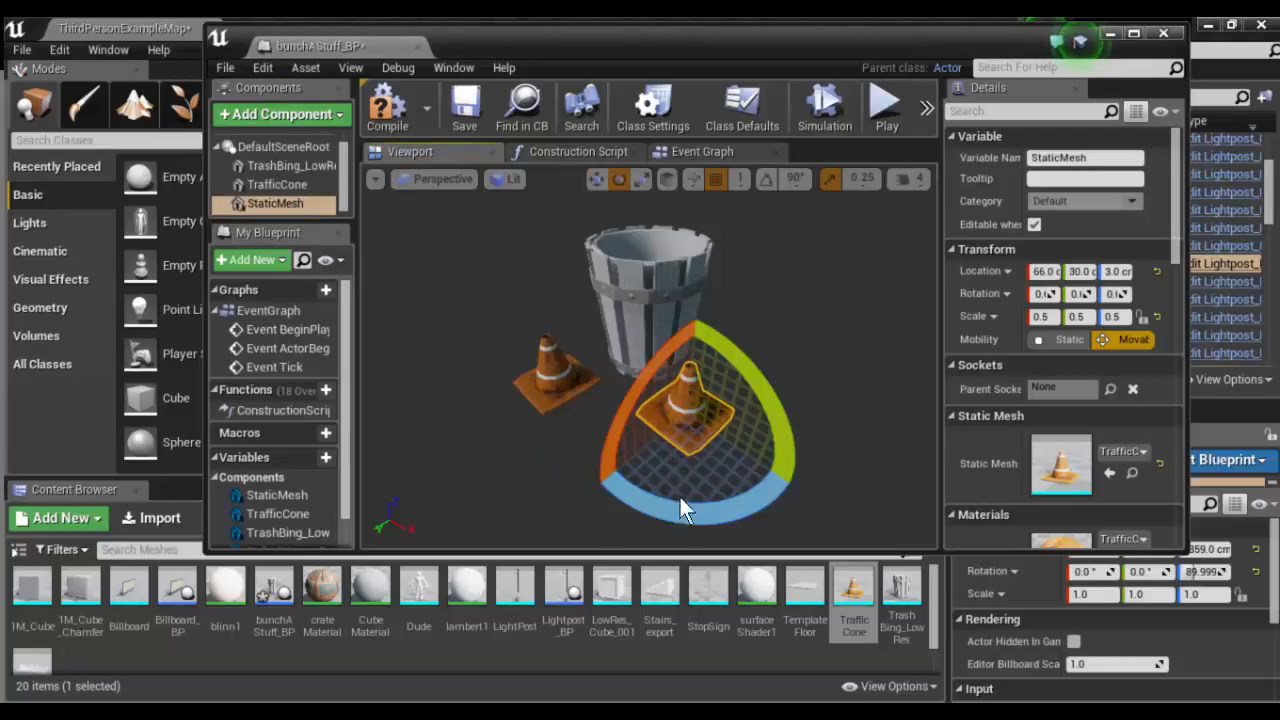
pyautogui.moveTo(680, 497); pyautogui.dragTo(665, 496)
pyautogui.keyDown('alt'); pyautogui.moveTo(829, 368); pyautogui.dragTo(765, 403); pyautogui.keyUp('alt')
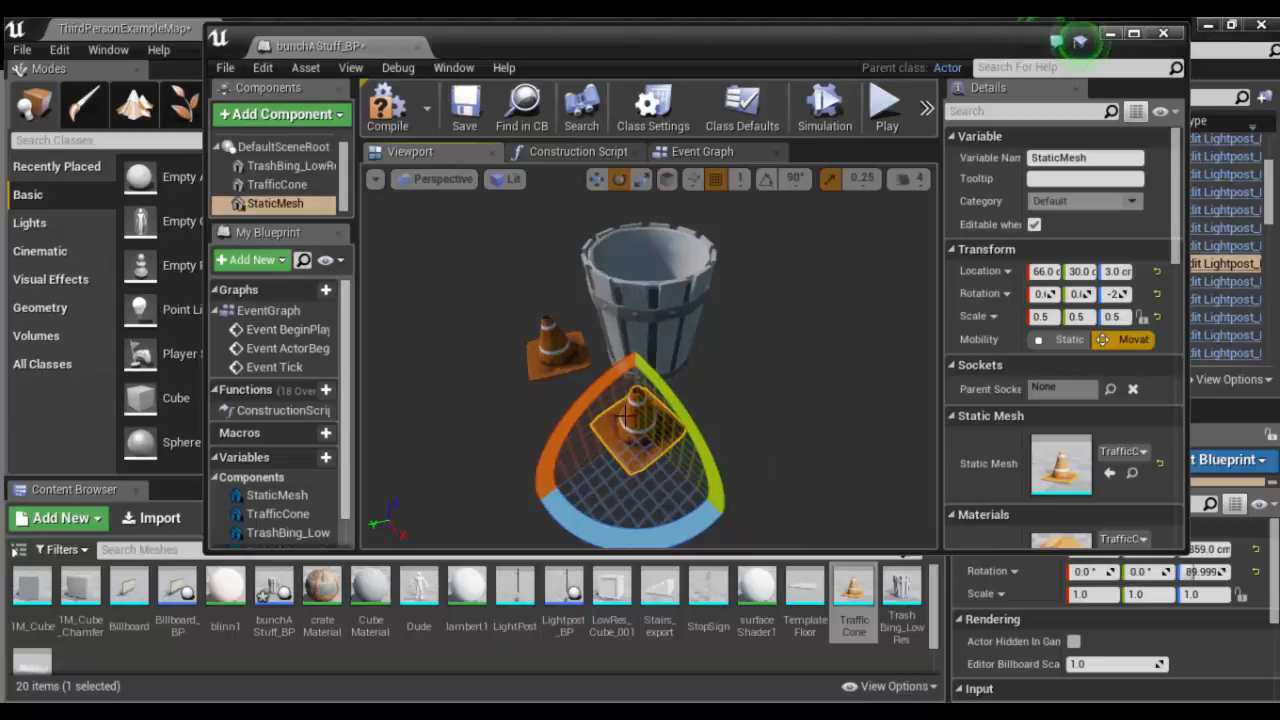
# - Make another cone copy, tip it onto its side, and place it beside the bin at about X -120, Y 19, Z -9 cm
pyautogui.hotkey('ctrl', 'w')
pyautogui.moveTo(566, 438)
pyautogui.mouseDown()
pyautogui.moveTo(578, 429)
pyautogui.moveTo(564, 446)
pyautogui.mouseUp()
pyautogui.press('w')
pyautogui.moveTo(679, 476); pyautogui.dragTo(665, 250)
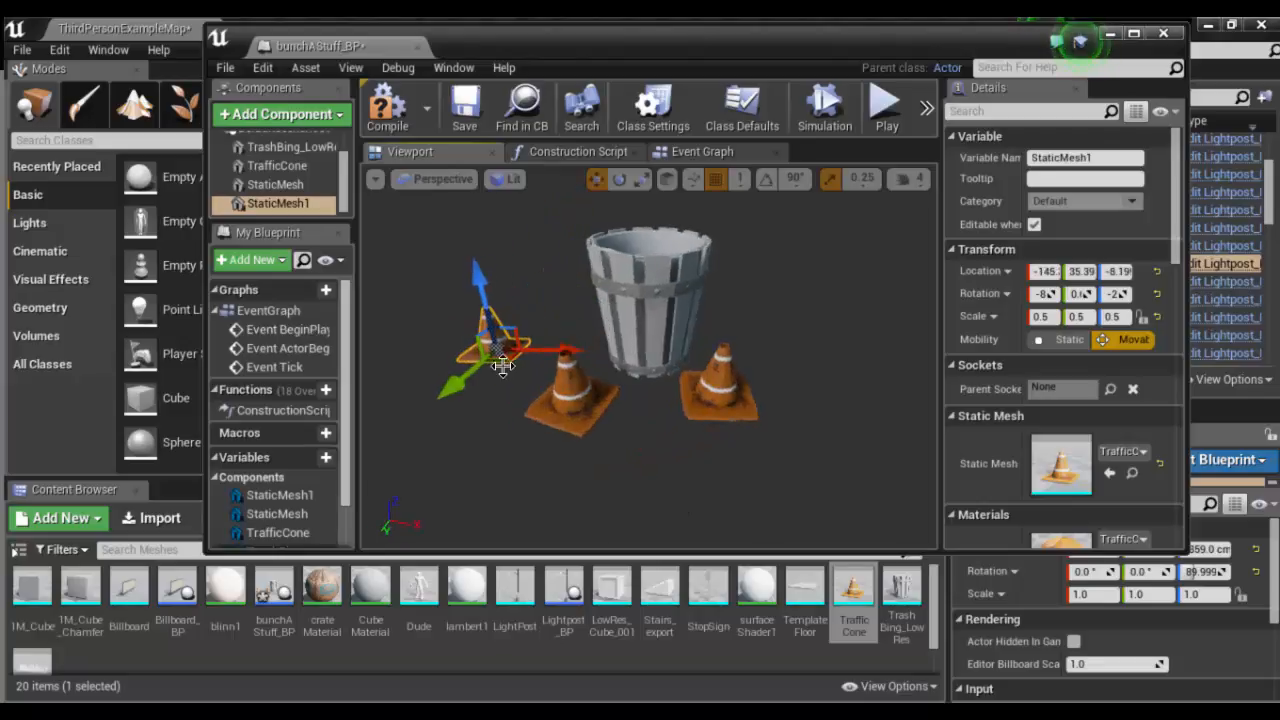
pyautogui.press('e')
pyautogui.moveTo(526, 388); pyautogui.dragTo(668, 386)
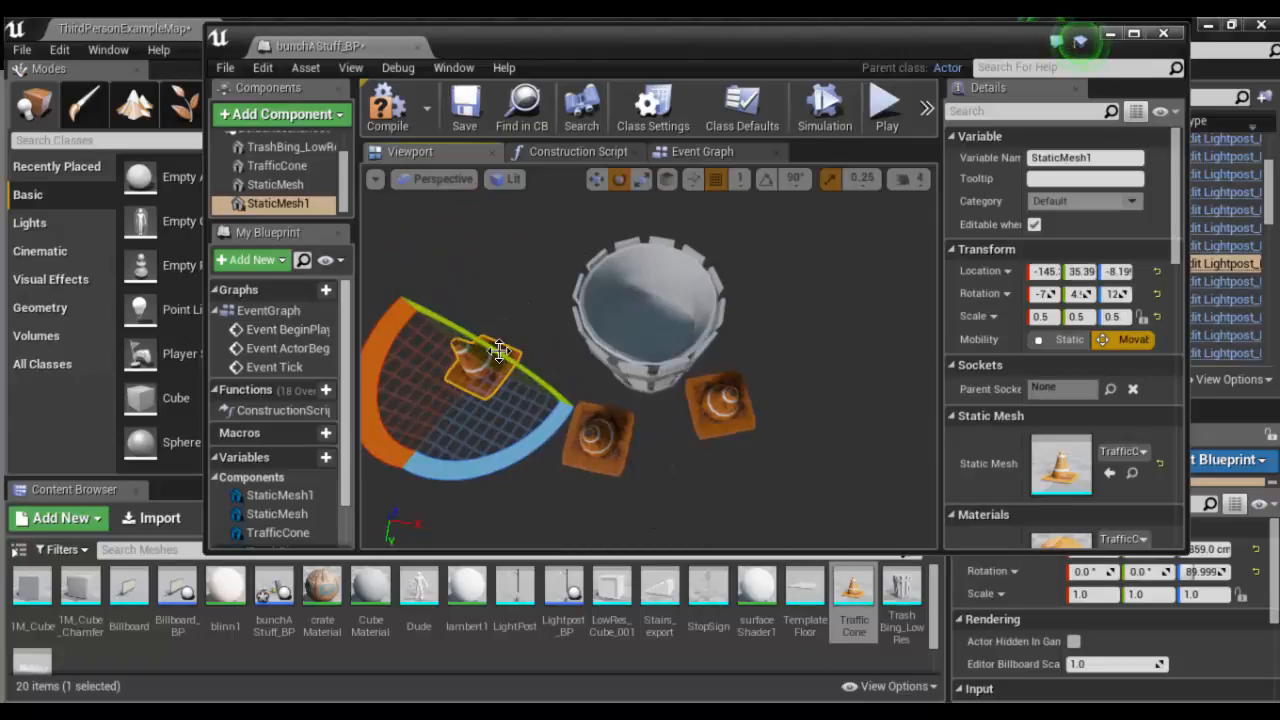
pyautogui.press('w')
pyautogui.moveTo(538, 390); pyautogui.dragTo(565, 372)
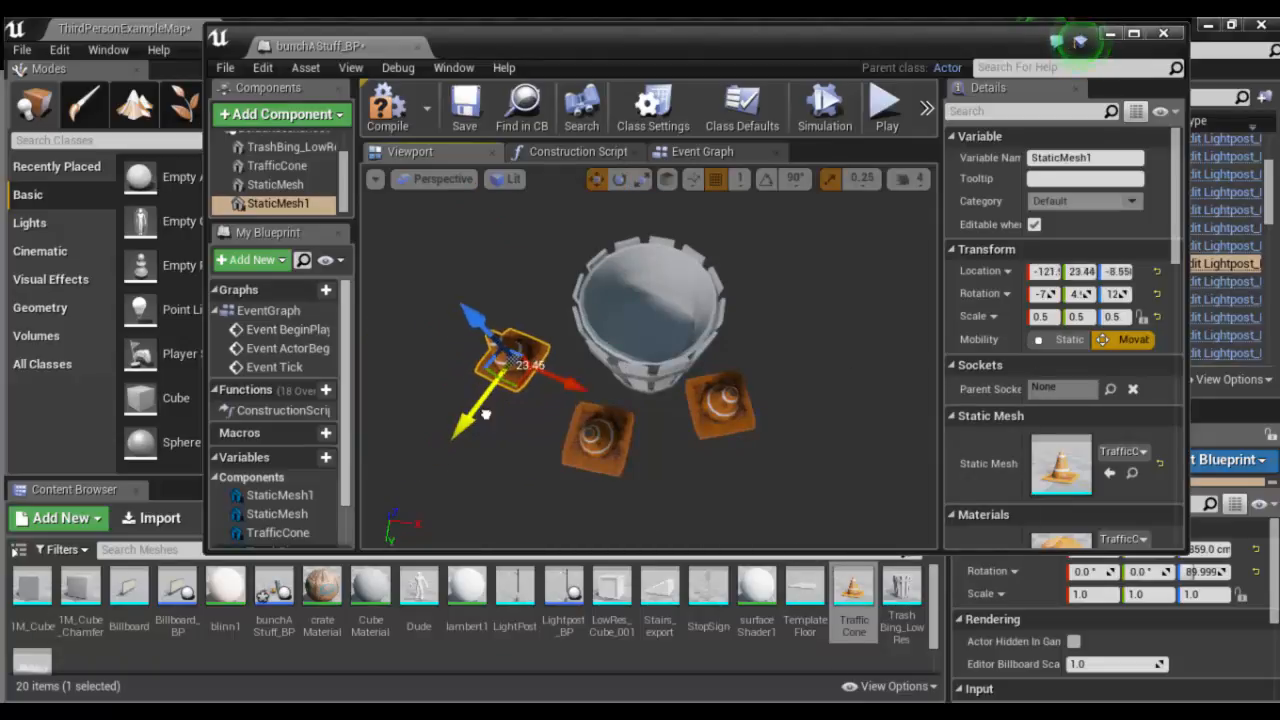
# - Search the available components for light and add a Point Light to the blueprint
pyautogui.click(328, 115)
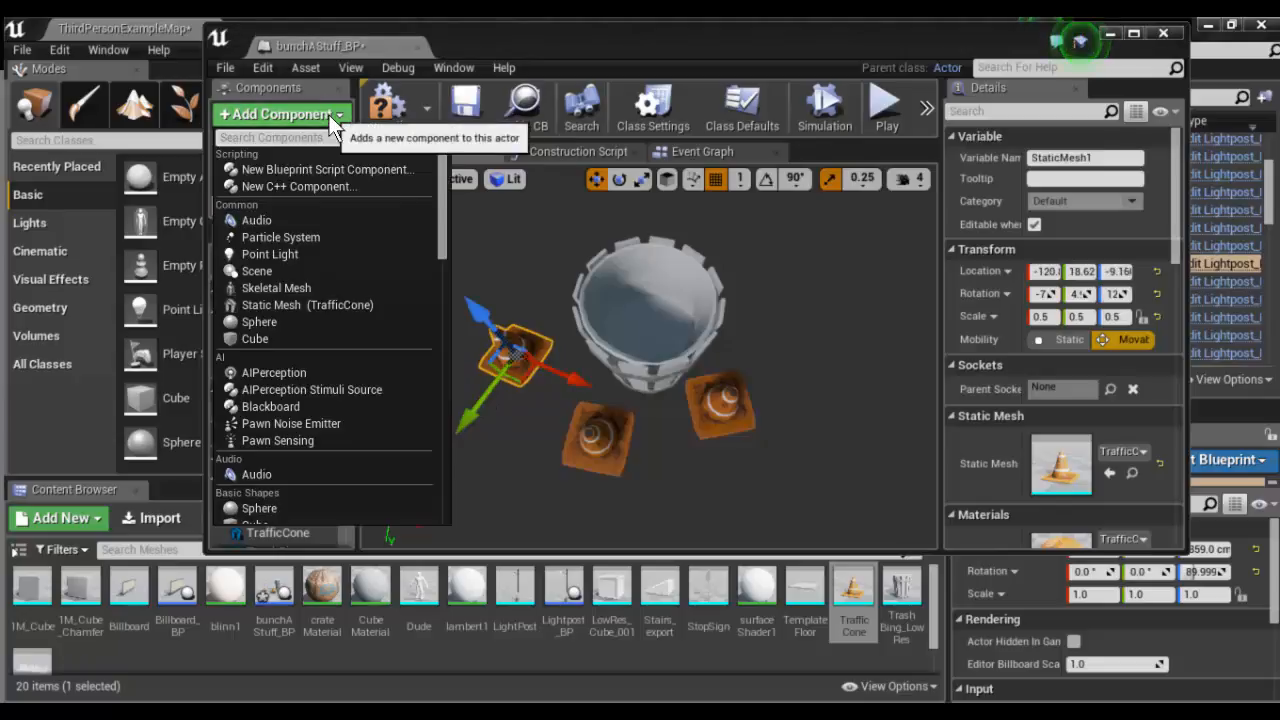
pyautogui.scroll(-8, 305, 318)
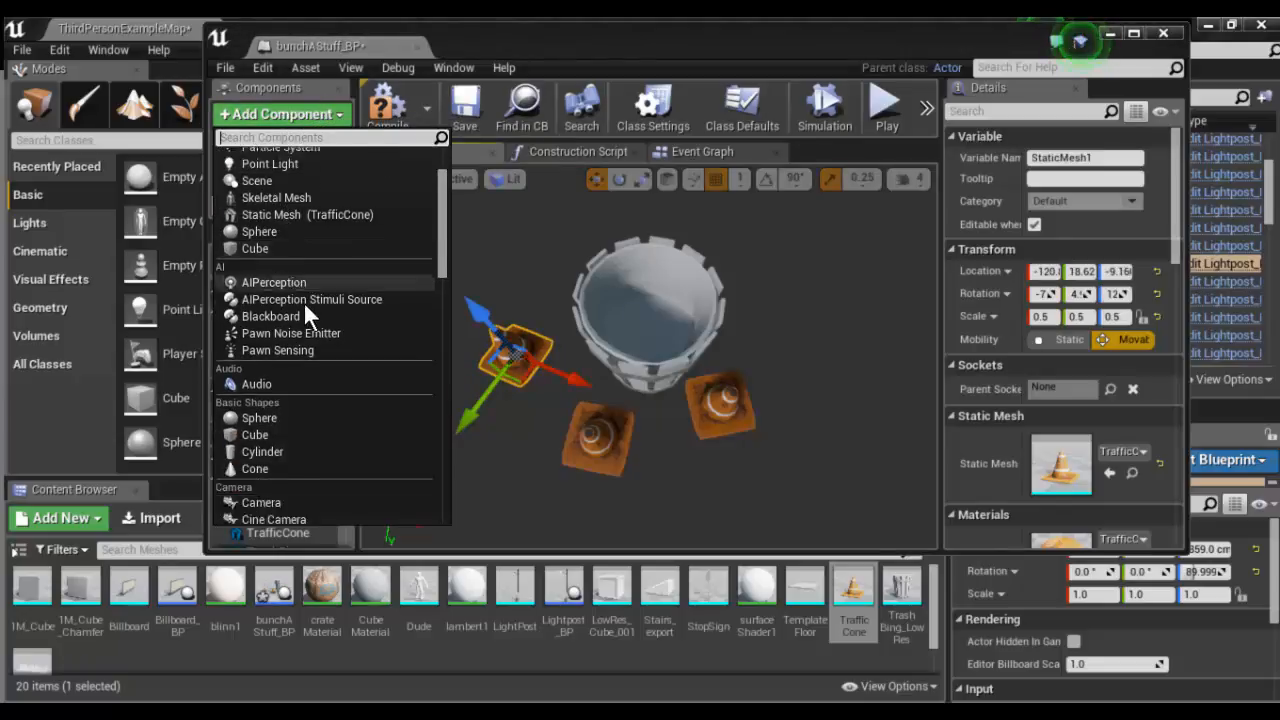
pyautogui.scroll(-12, 305, 325)
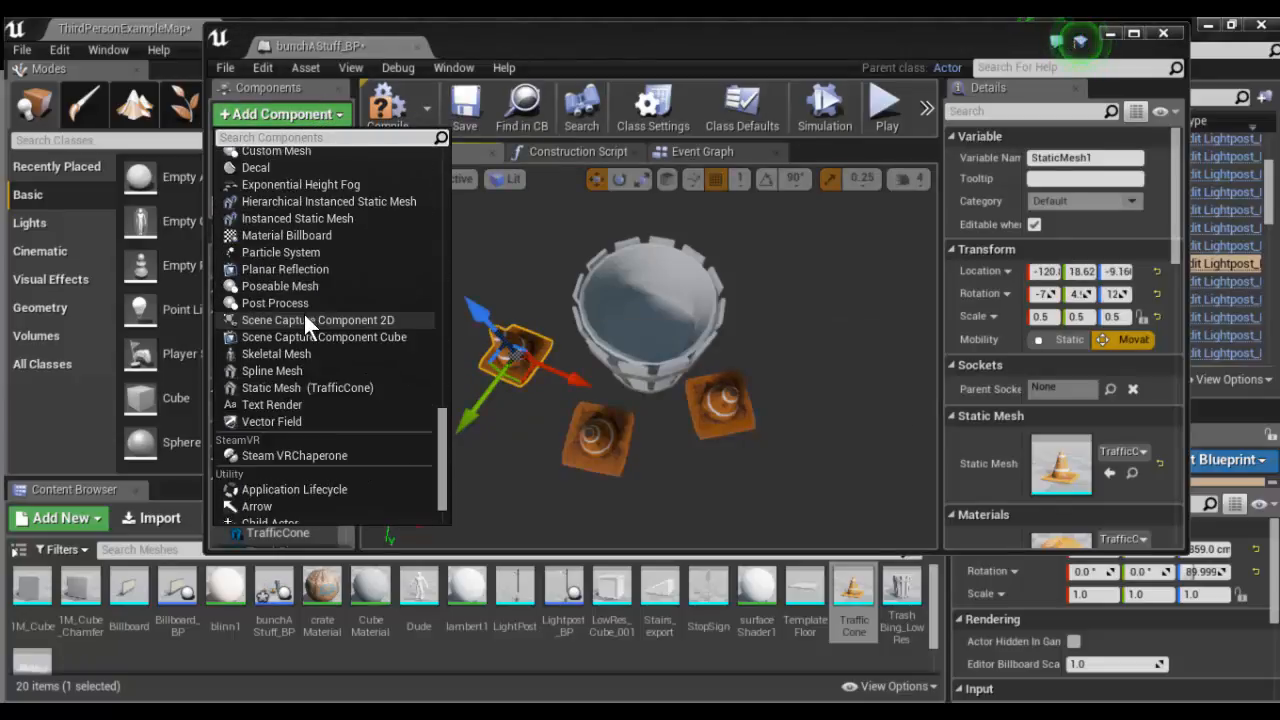
pyautogui.scroll(5, 305, 328)
pyautogui.scroll(5, 304, 314)
pyautogui.scroll(-12, 303, 311)
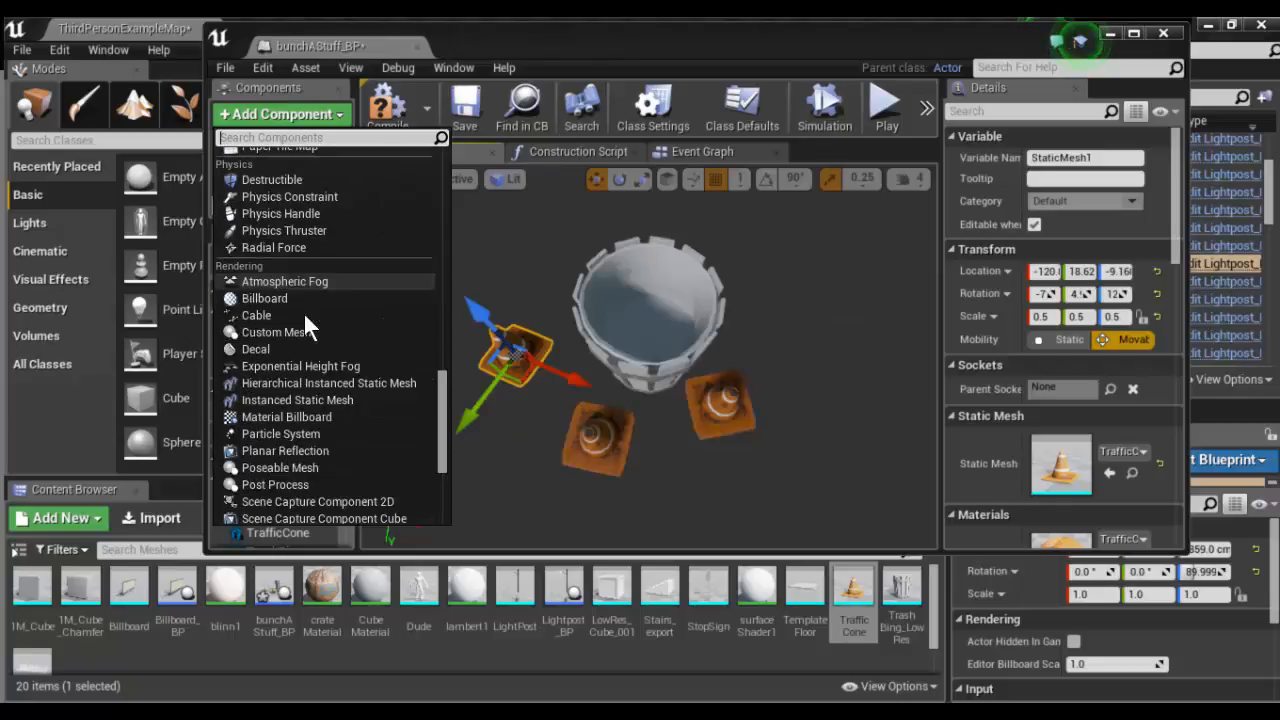
pyautogui.scroll(2, 259, 320)
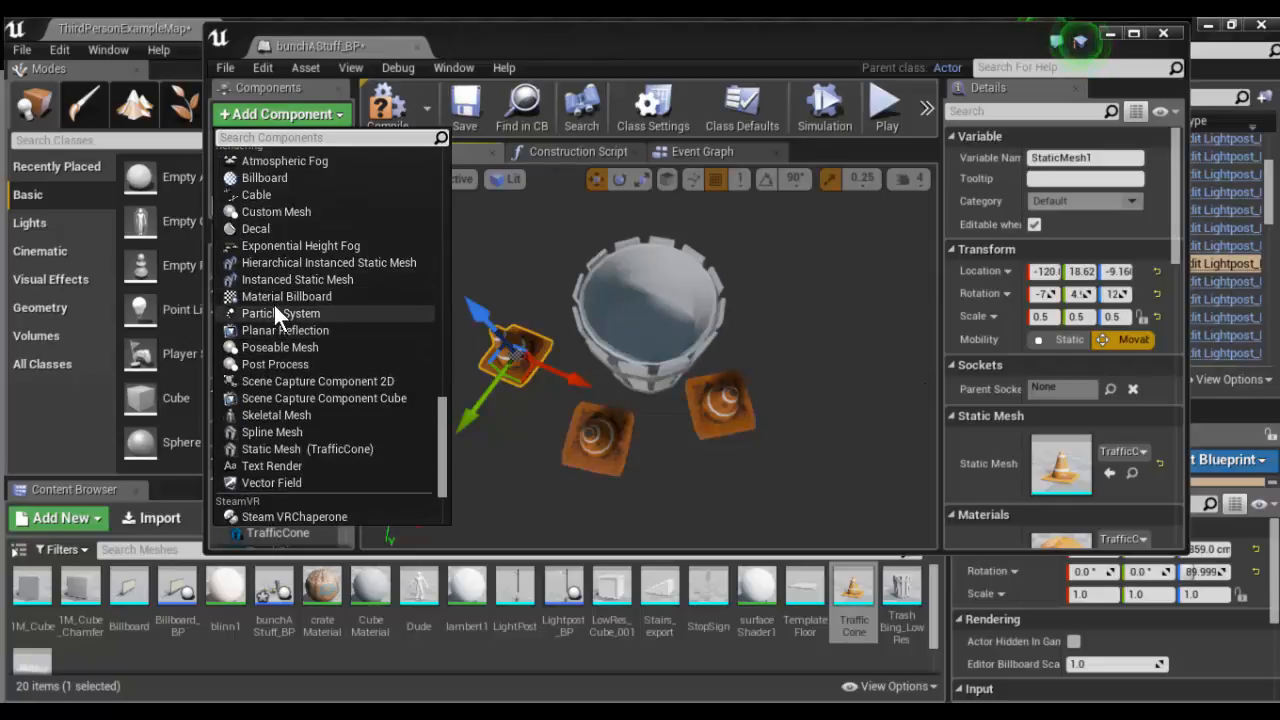
pyautogui.scroll(3, 305, 297)
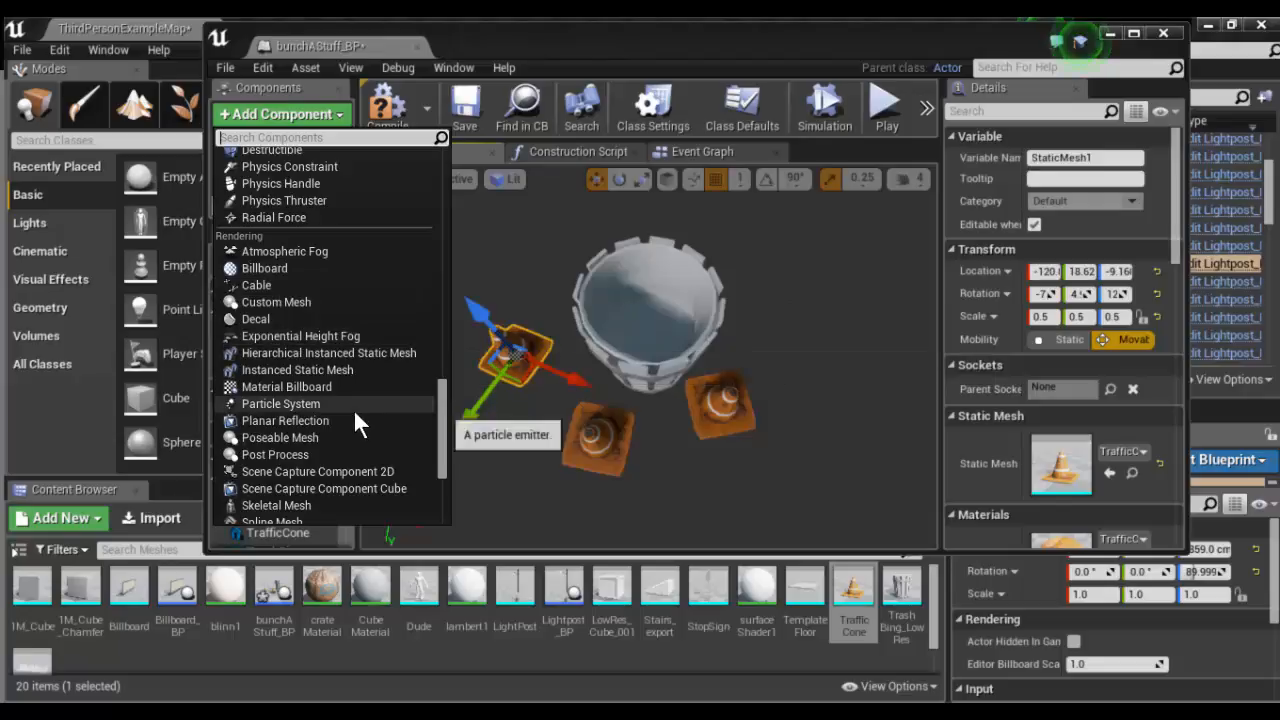
pyautogui.scroll(10, 353, 408)
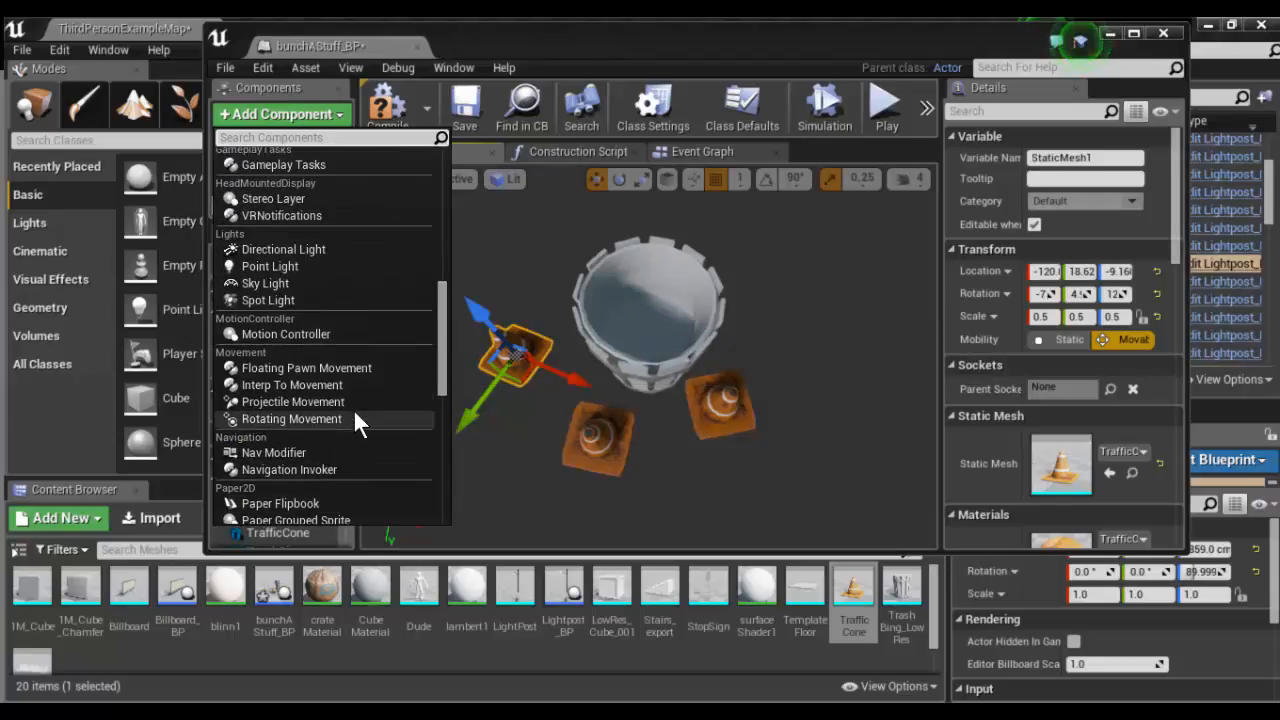
pyautogui.scroll(10, 356, 413)
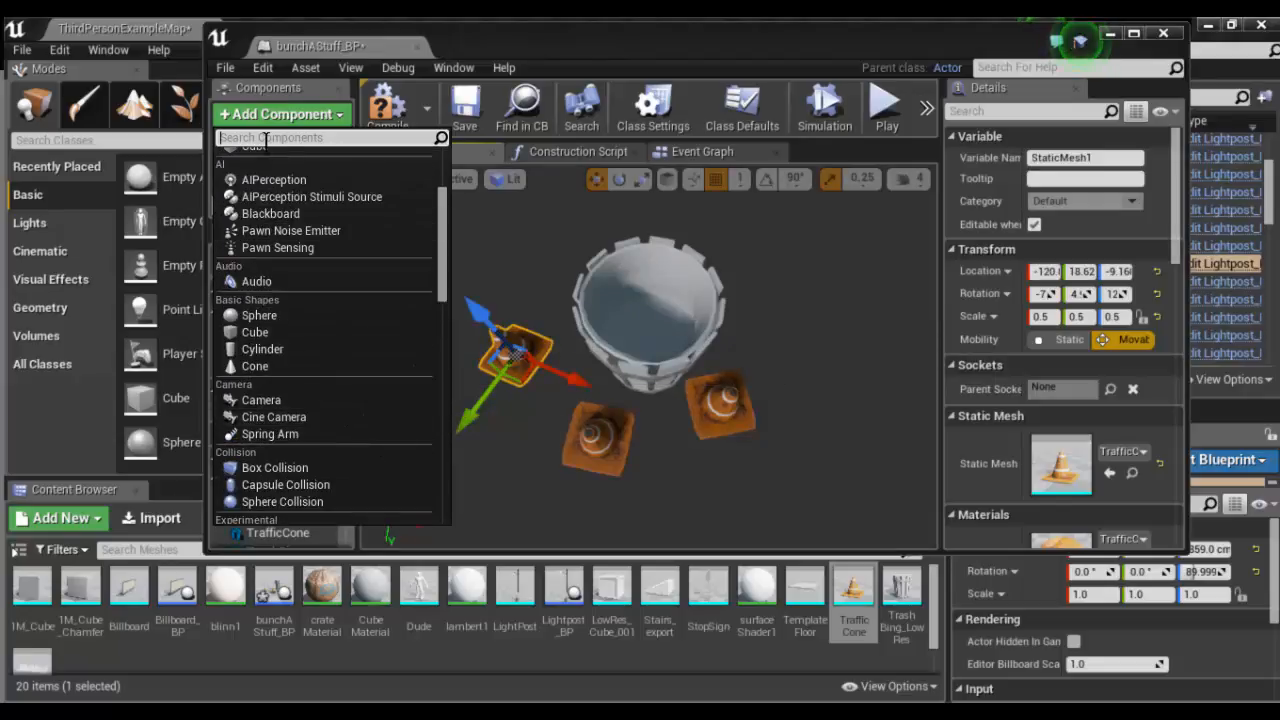
pyautogui.write('light')
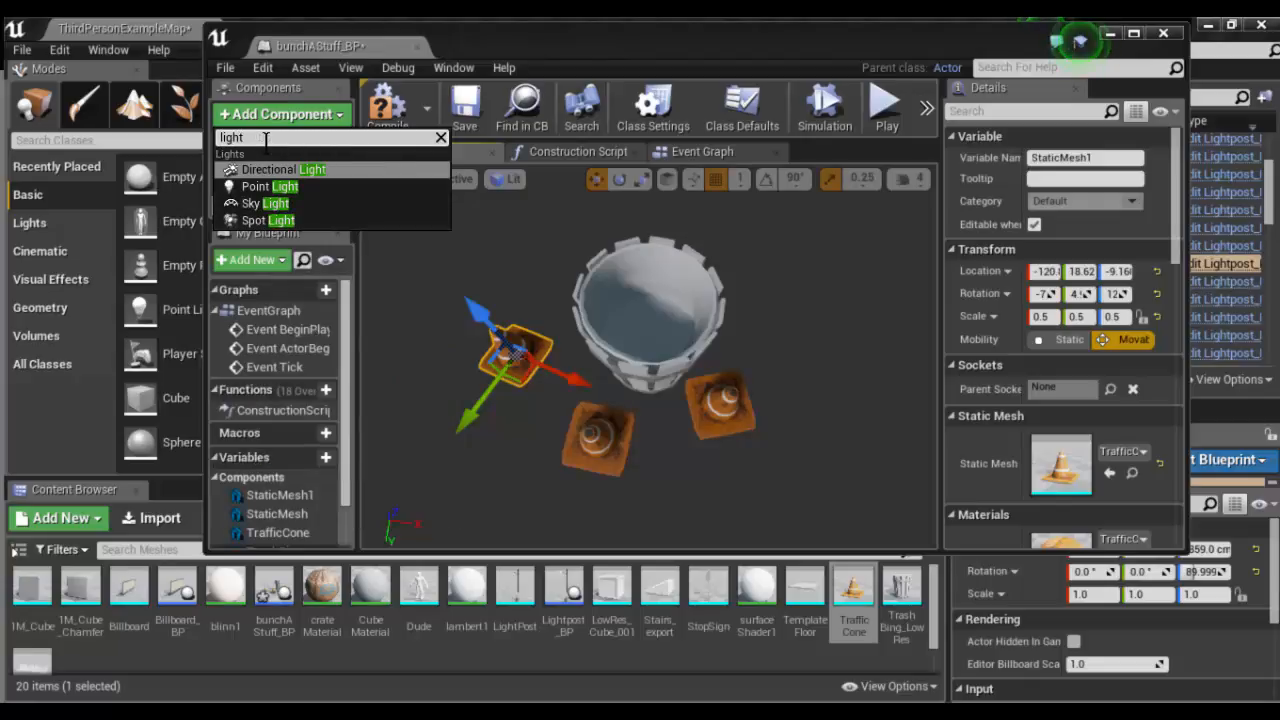
pyautogui.click(274, 186)
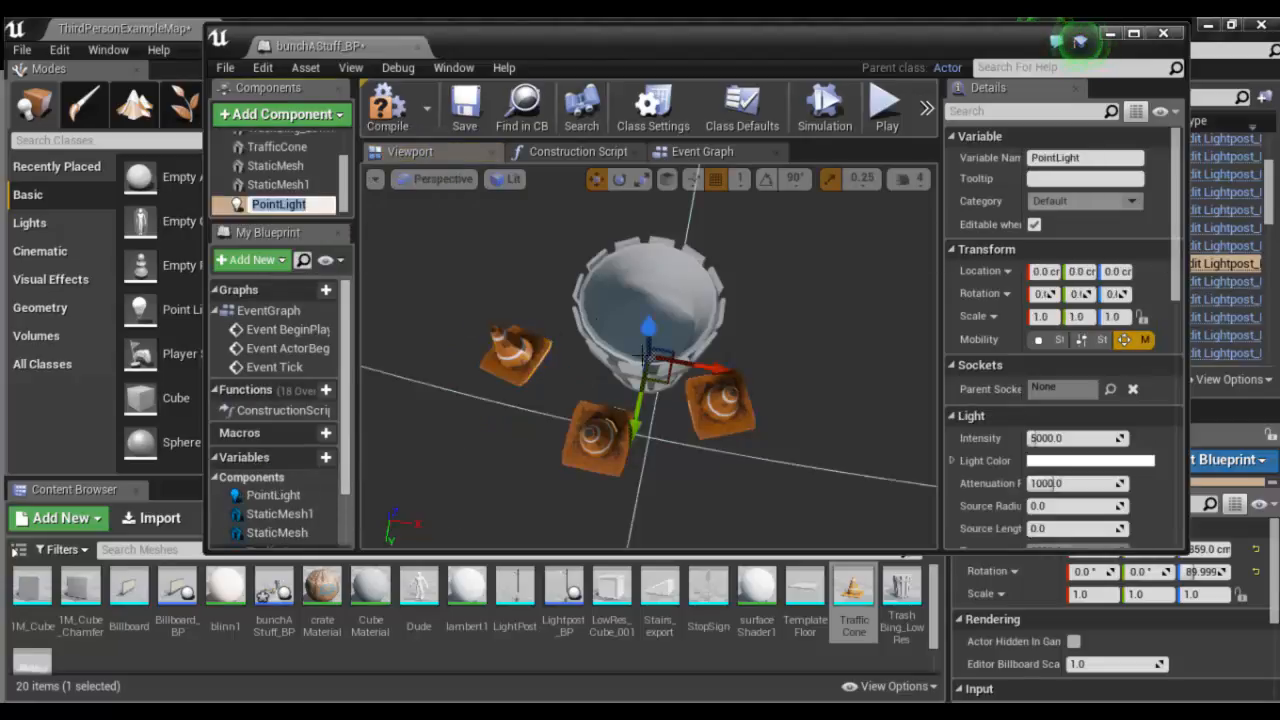
# - Raise the point light inside the trash bin to about 91 cm in Z, near the rim
pyautogui.moveTo(655, 335); pyautogui.dragTo(658, 262)
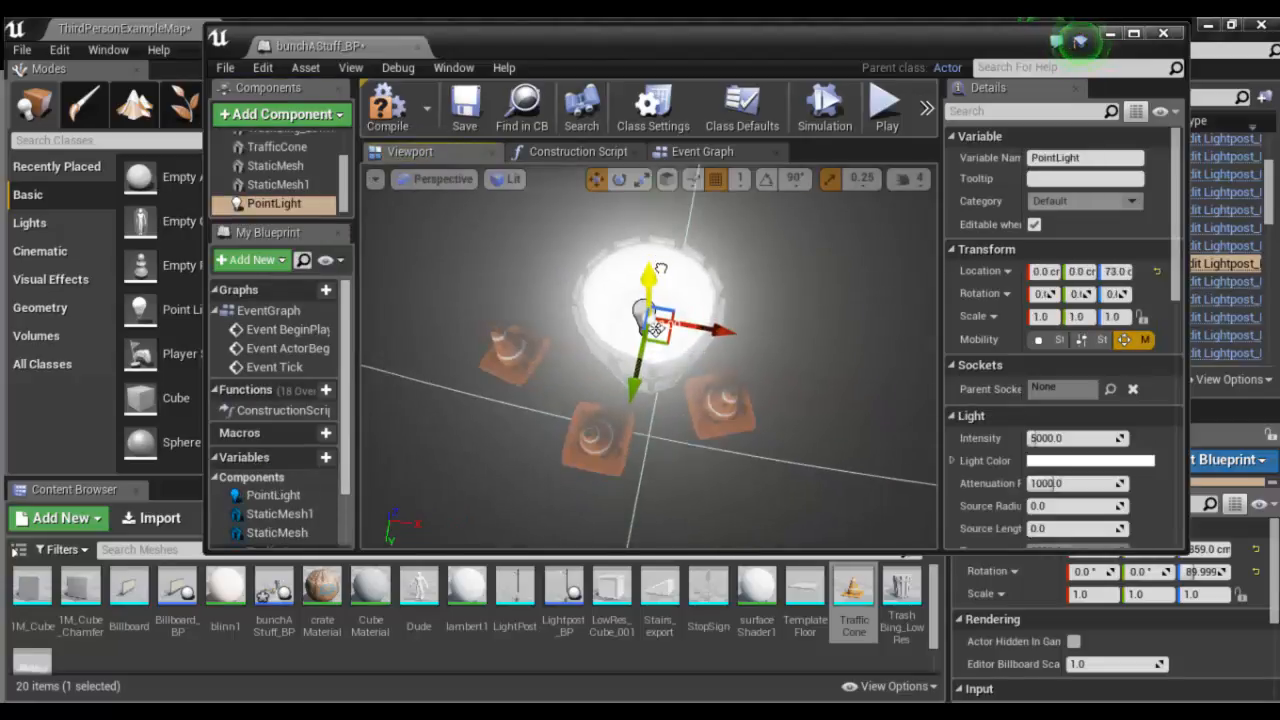
pyautogui.keyDown('alt'); pyautogui.moveTo(655, 330); pyautogui.dragTo(594, 262); pyautogui.keyUp('alt')
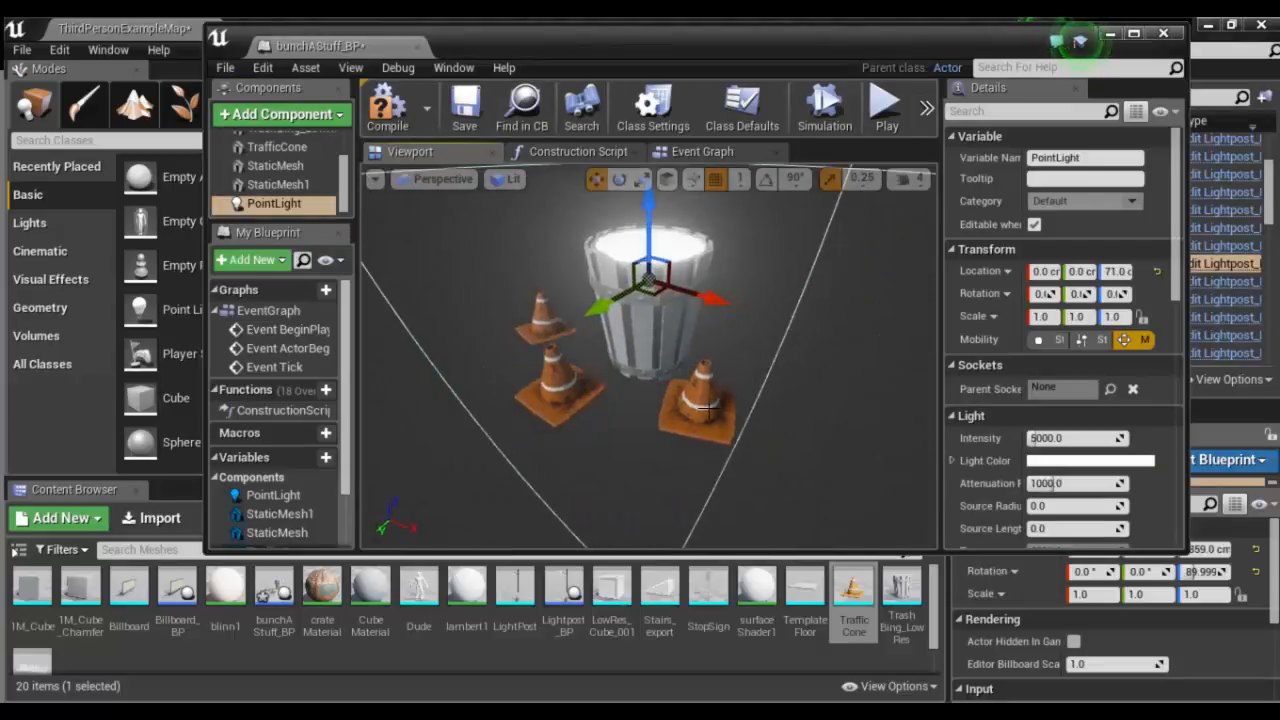
pyautogui.moveTo(645, 202); pyautogui.dragTo(648, 172)
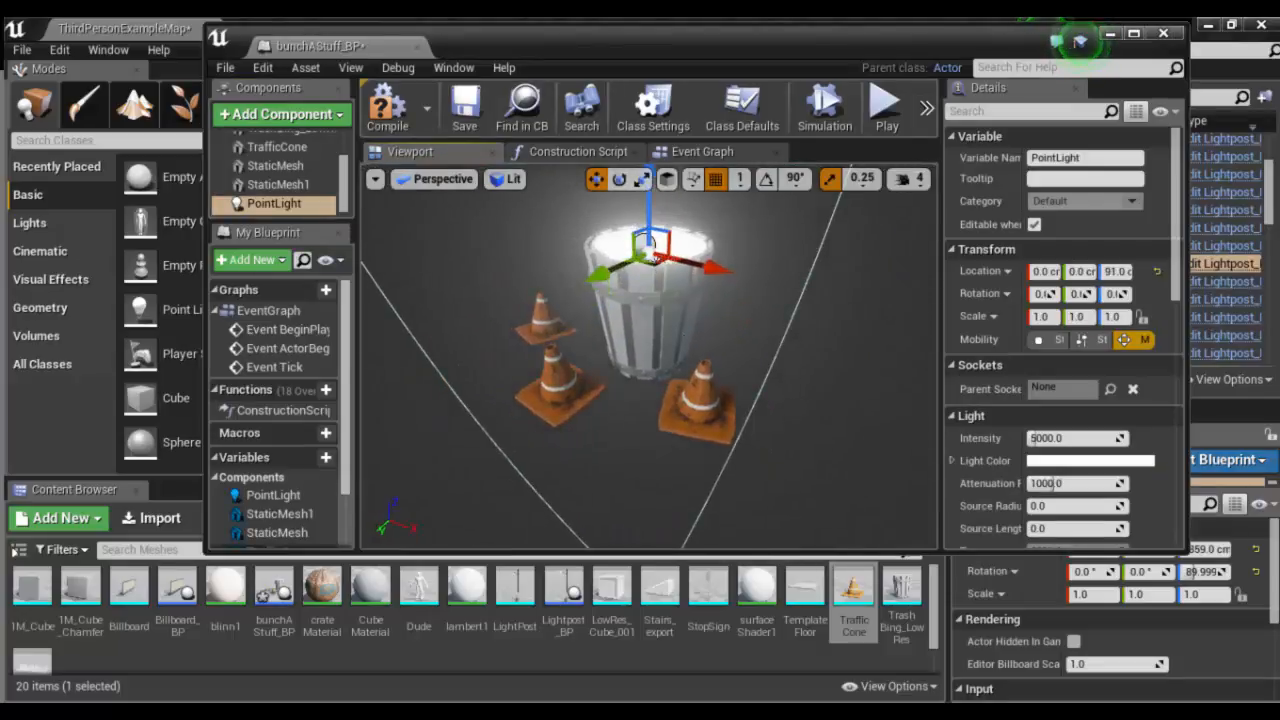
pyautogui.keyDown('alt'); pyautogui.moveTo(655, 258); pyautogui.dragTo(680, 291); pyautogui.keyUp('alt')
# - Compile and save the bunchAStuff_BP blueprint and close its editor window
pyautogui.click(403, 108)
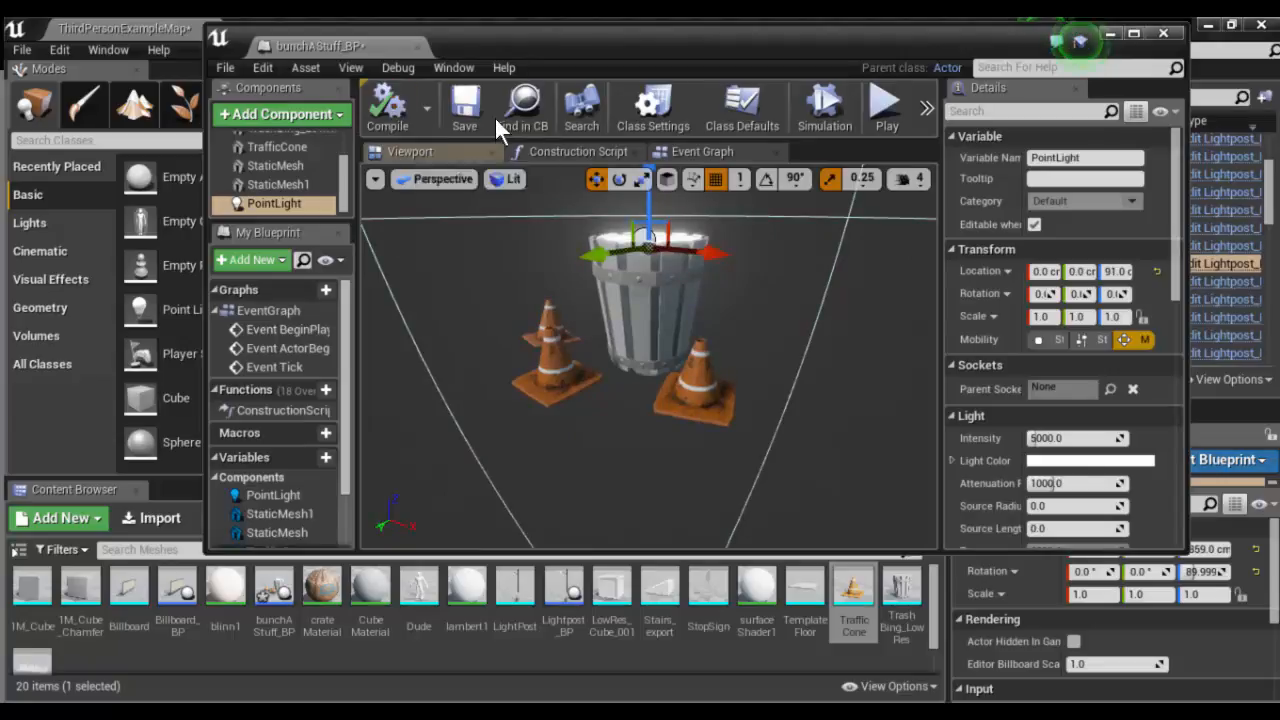
pyautogui.click(494, 116)
pyautogui.click(1162, 34)
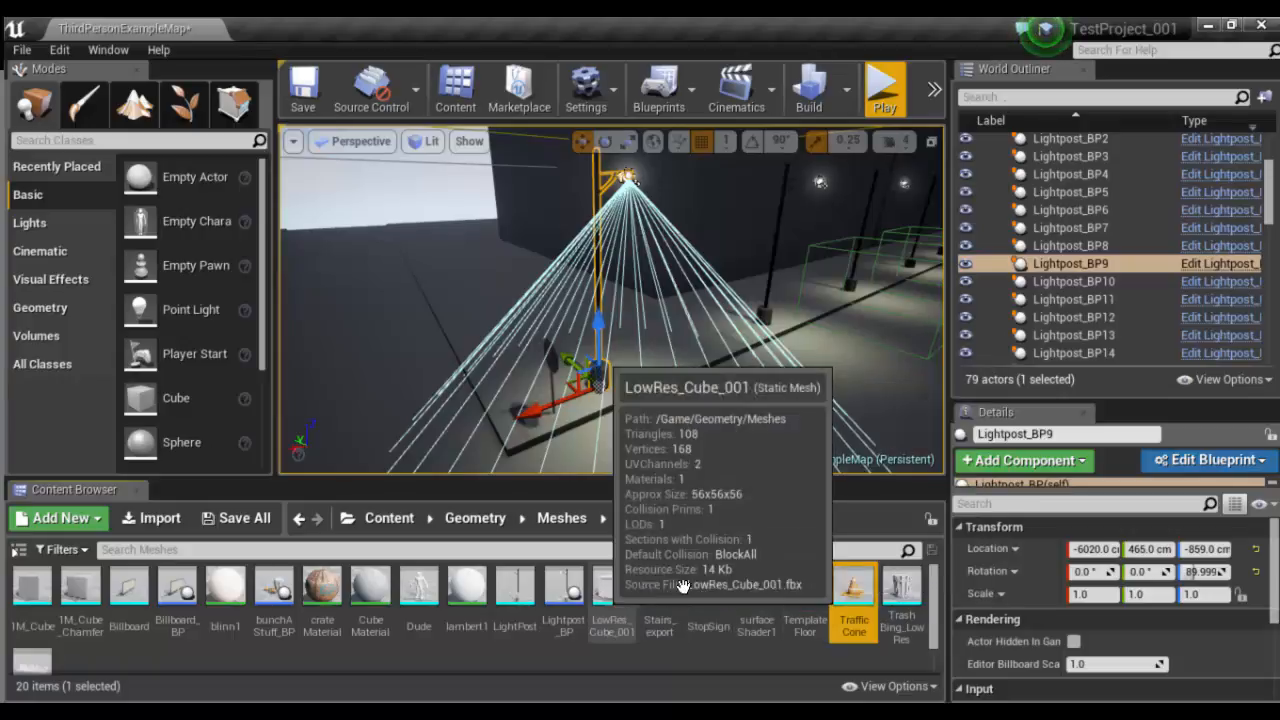
# - Place bunchAStuff_BP on the street near the Dude figure, at about X -4869, Y 146, Z -880 cm
pyautogui.click(283, 598)
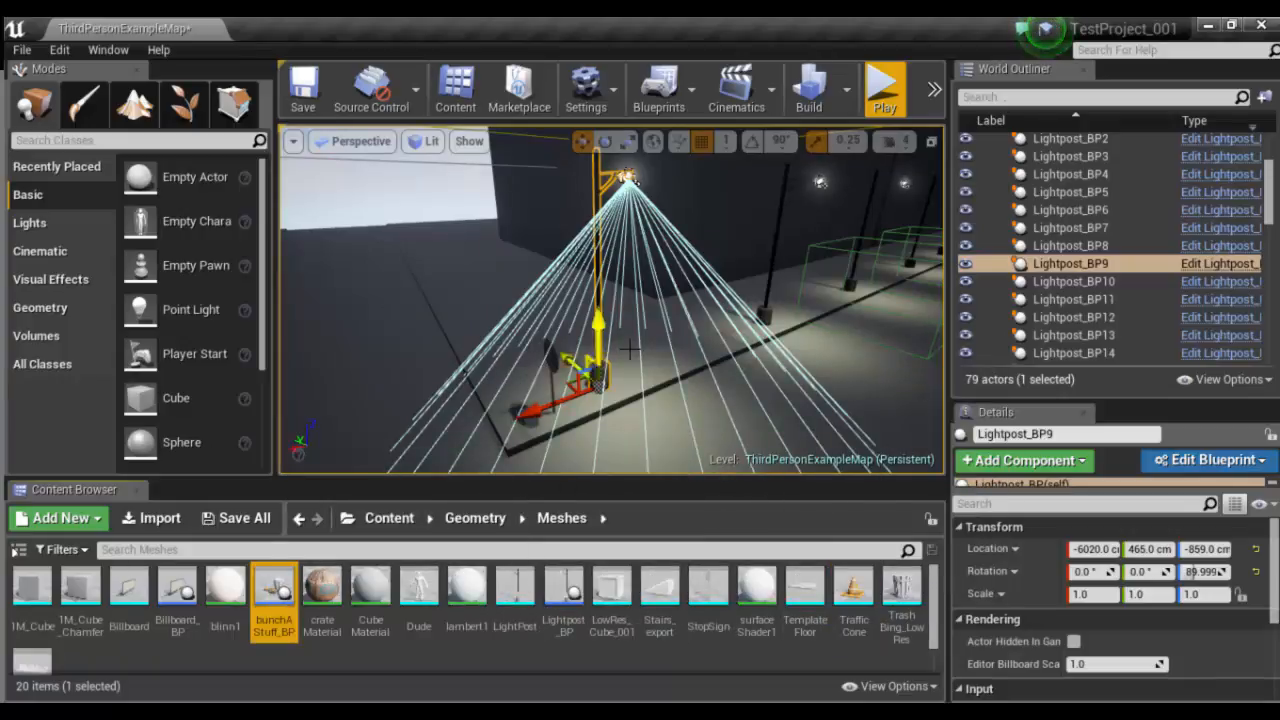
pyautogui.scroll(-3, 780, 357)
pyautogui.moveTo(780, 357); pyautogui.dragTo(728, 380, button='right')
pyautogui.moveTo(728, 380); pyautogui.dragTo(648, 364, button='middle')
pyautogui.moveTo(277, 598); pyautogui.dragTo(480, 364)
pyautogui.keyDown('alt'); pyautogui.moveTo(400, 409); pyautogui.dragTo(438, 394); pyautogui.keyUp('alt')
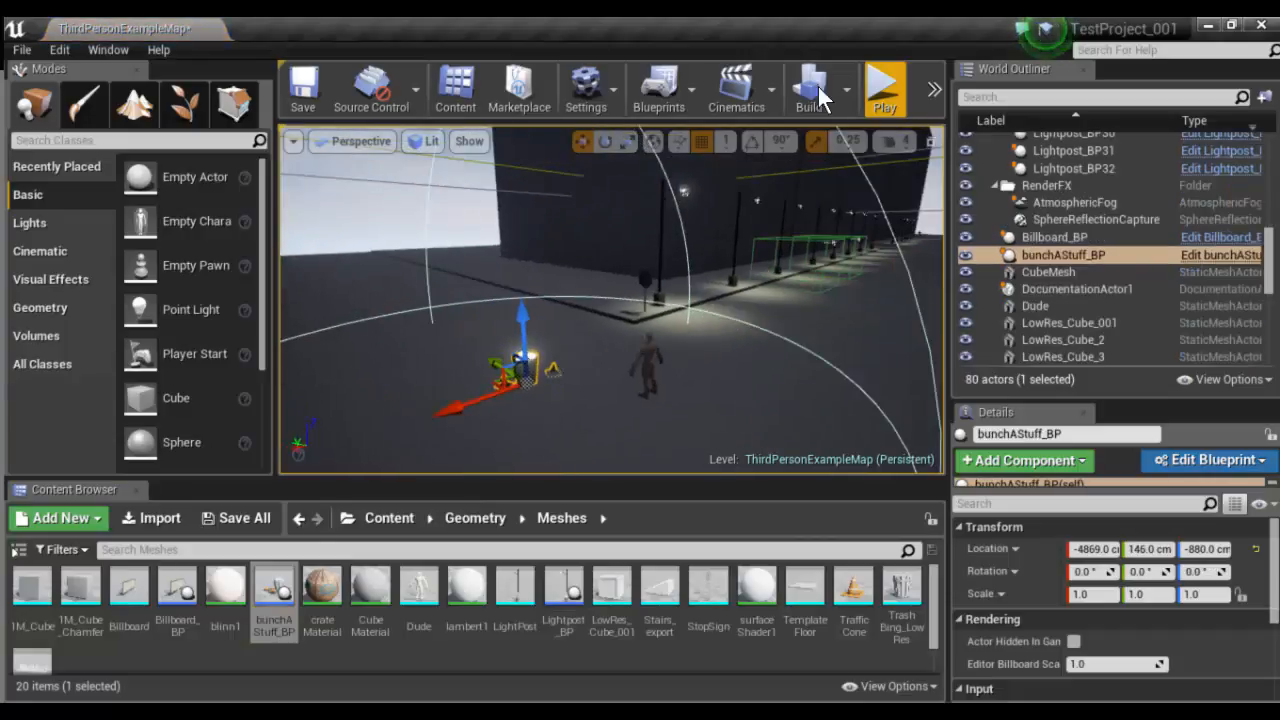
# - Play the level and run the character to the trash bin and cones to inspect them, then stop playing
pyautogui.click(884, 88)
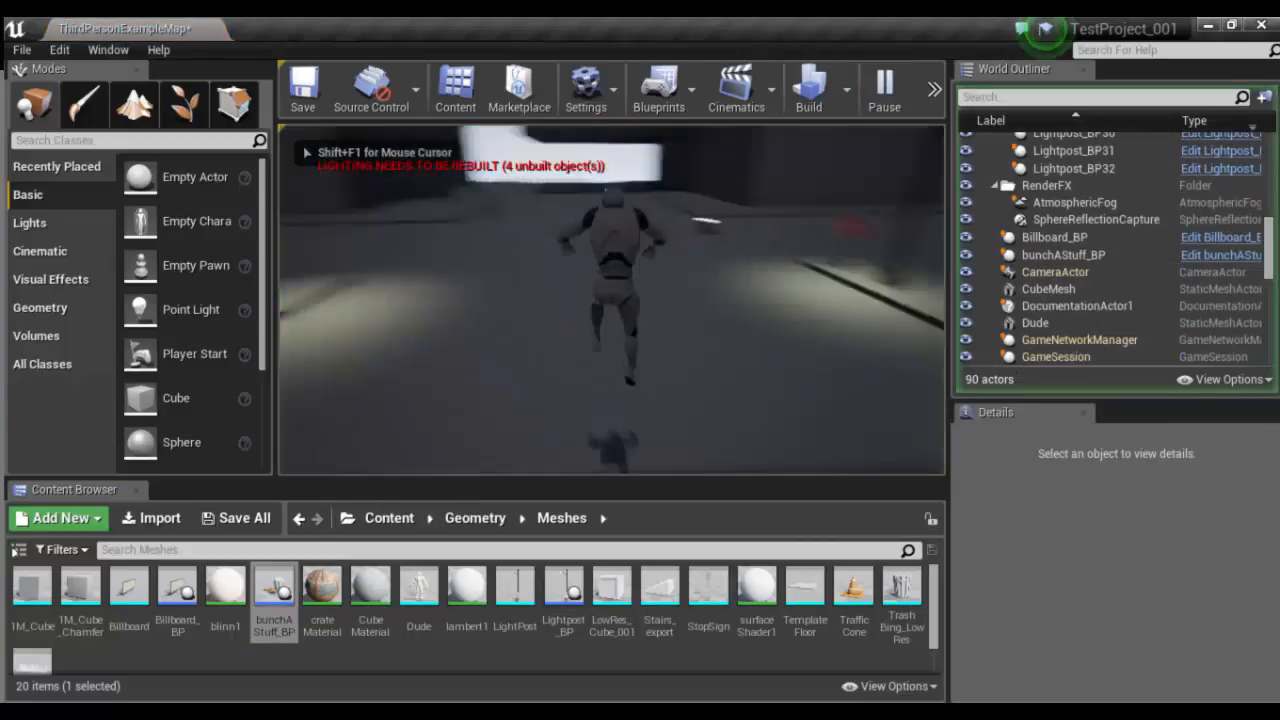
pyautogui.press('w')
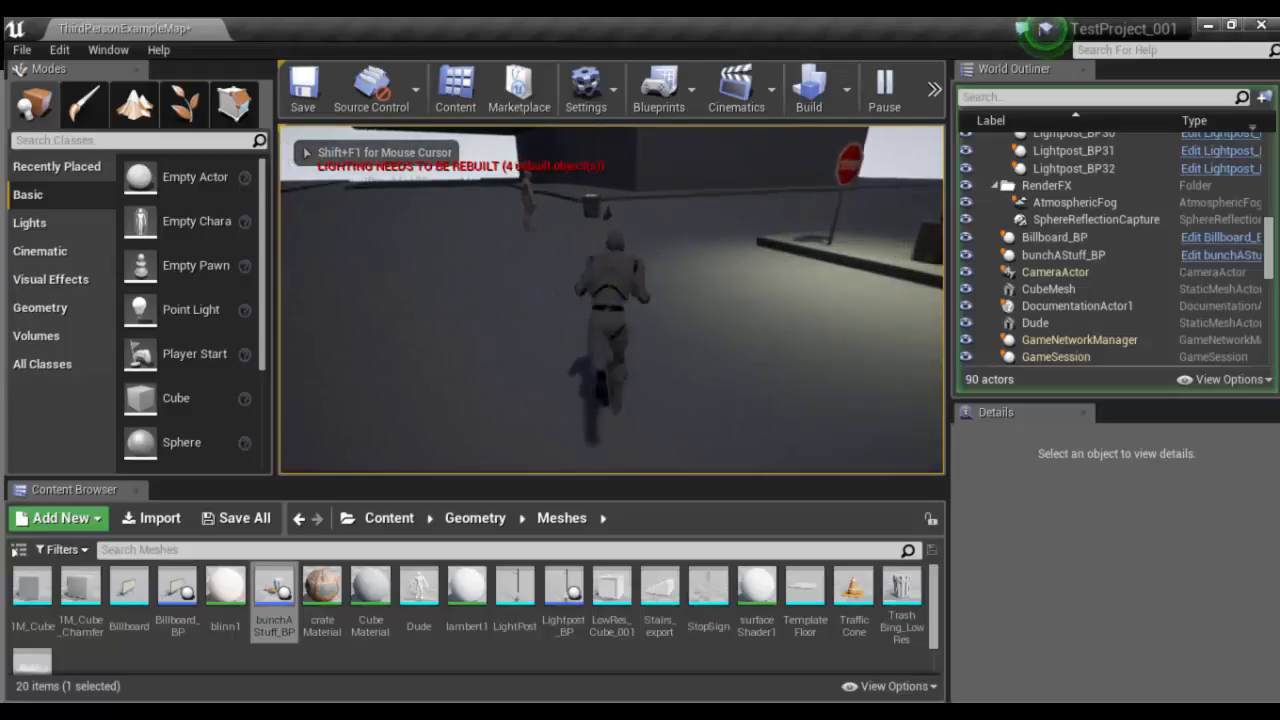
pyautogui.press('w')
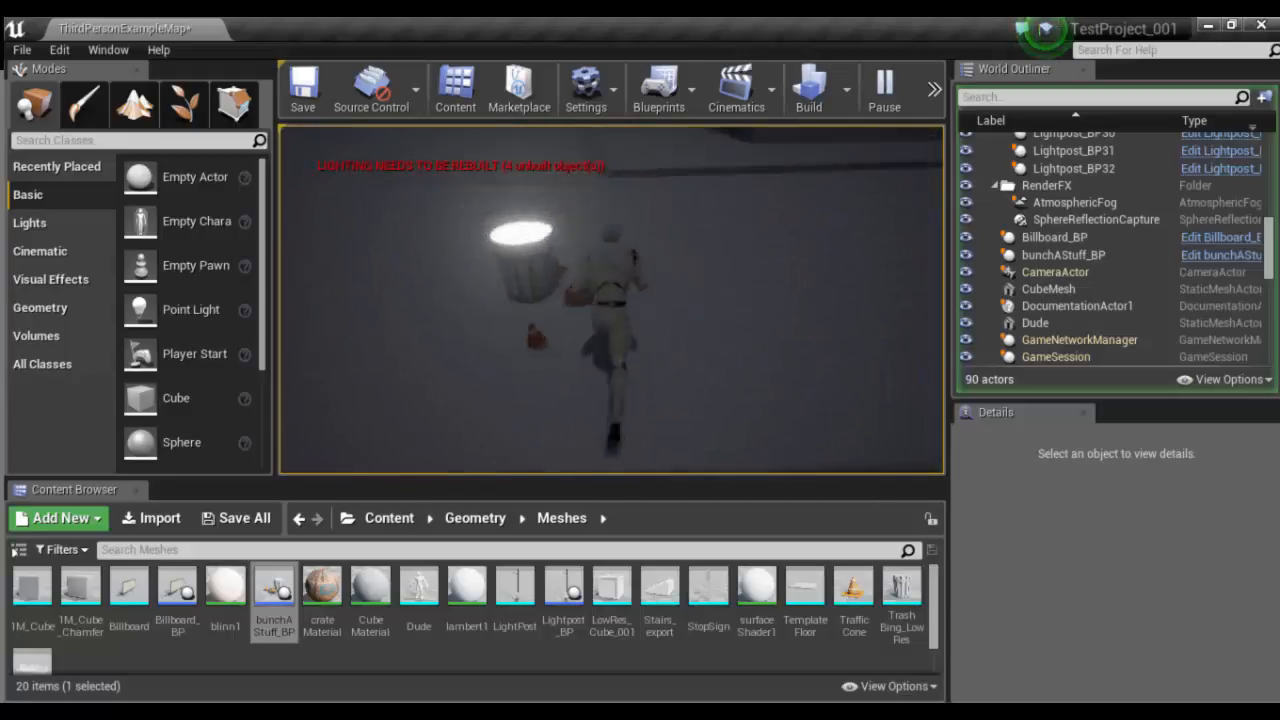
pyautogui.press('w')
pyautogui.press('d')
pyautogui.press('w')
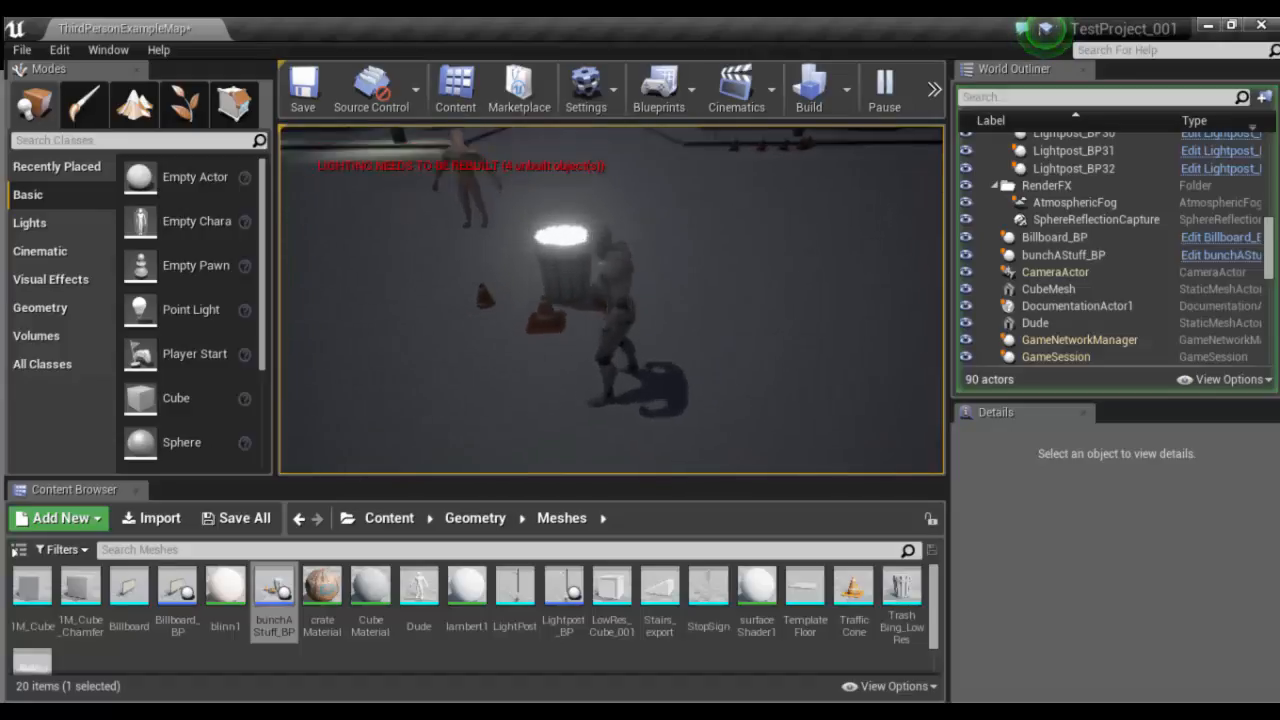
pyautogui.press('Escape')
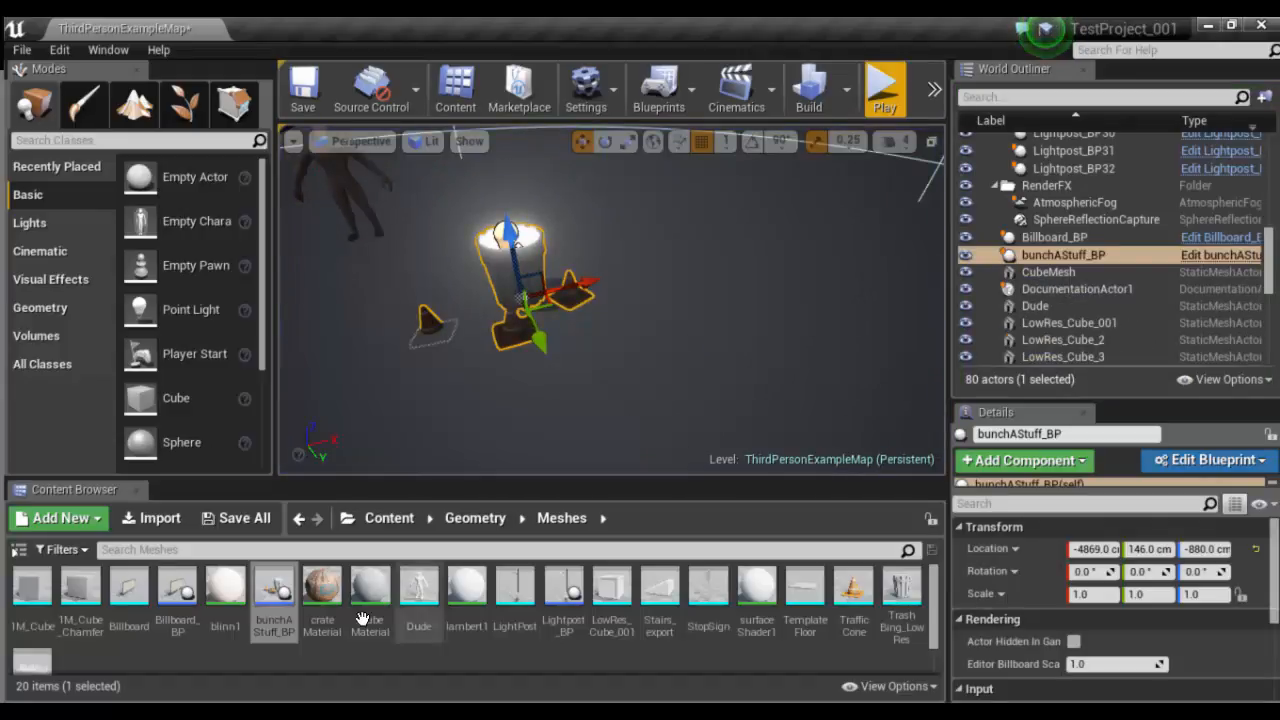
# - Open the bunchAStuff_BP blueprint's 3D view and raise the tilted cone beside the trash bin to about 6.7 cm in Z
pyautogui.doubleClick(274, 595)
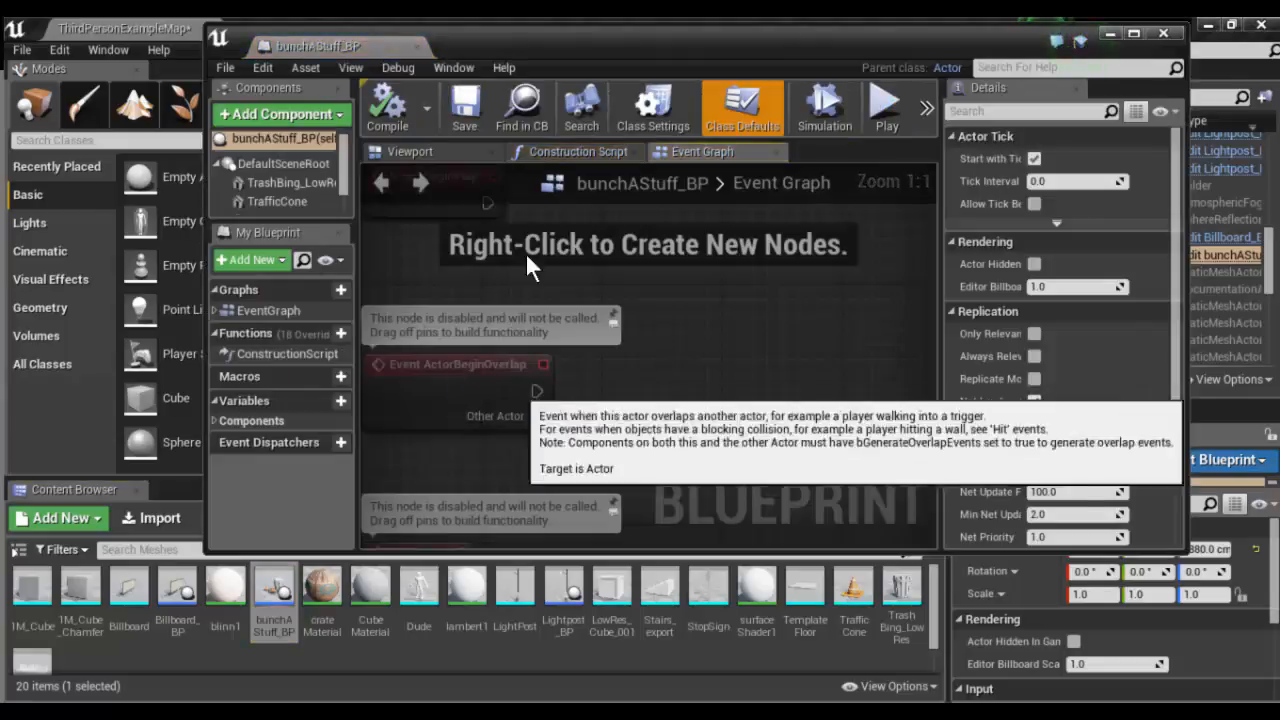
pyautogui.click(454, 152)
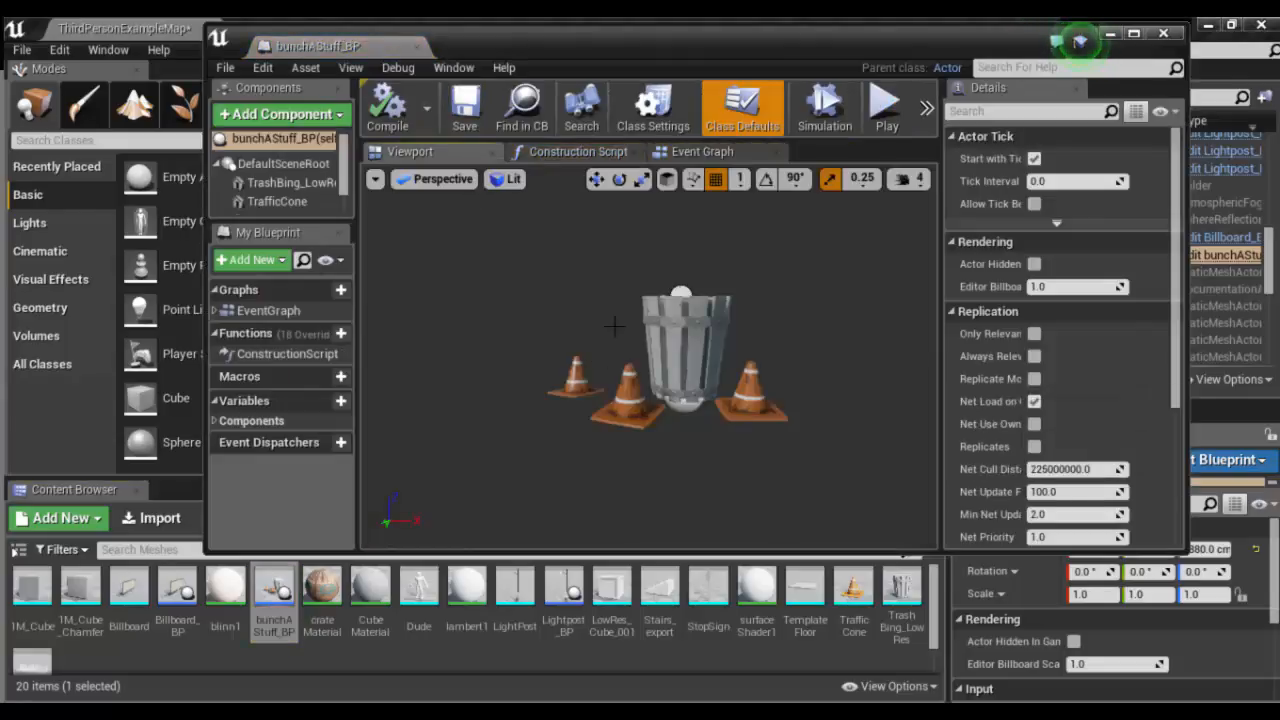
pyautogui.click(575, 370)
pyautogui.keyDown('alt'); pyautogui.moveTo(575, 370); pyautogui.dragTo(532, 422); pyautogui.keyUp('alt')
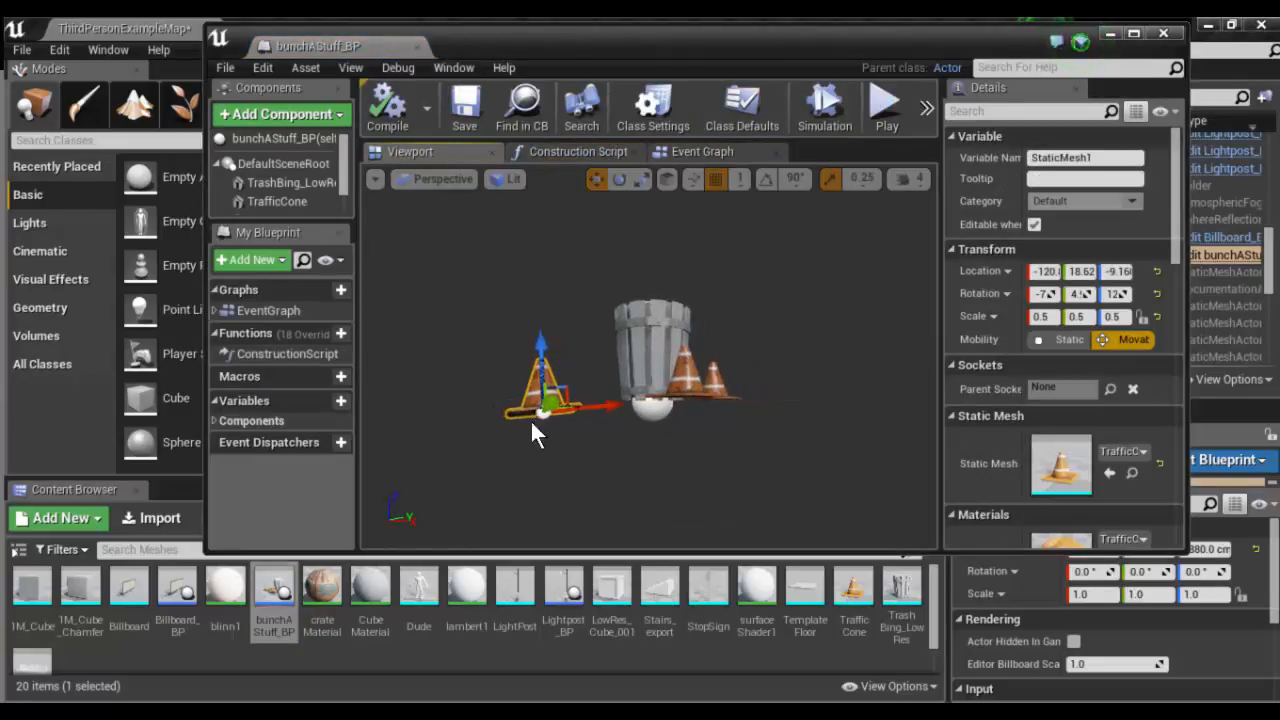
pyautogui.moveTo(548, 341); pyautogui.dragTo(550, 319)
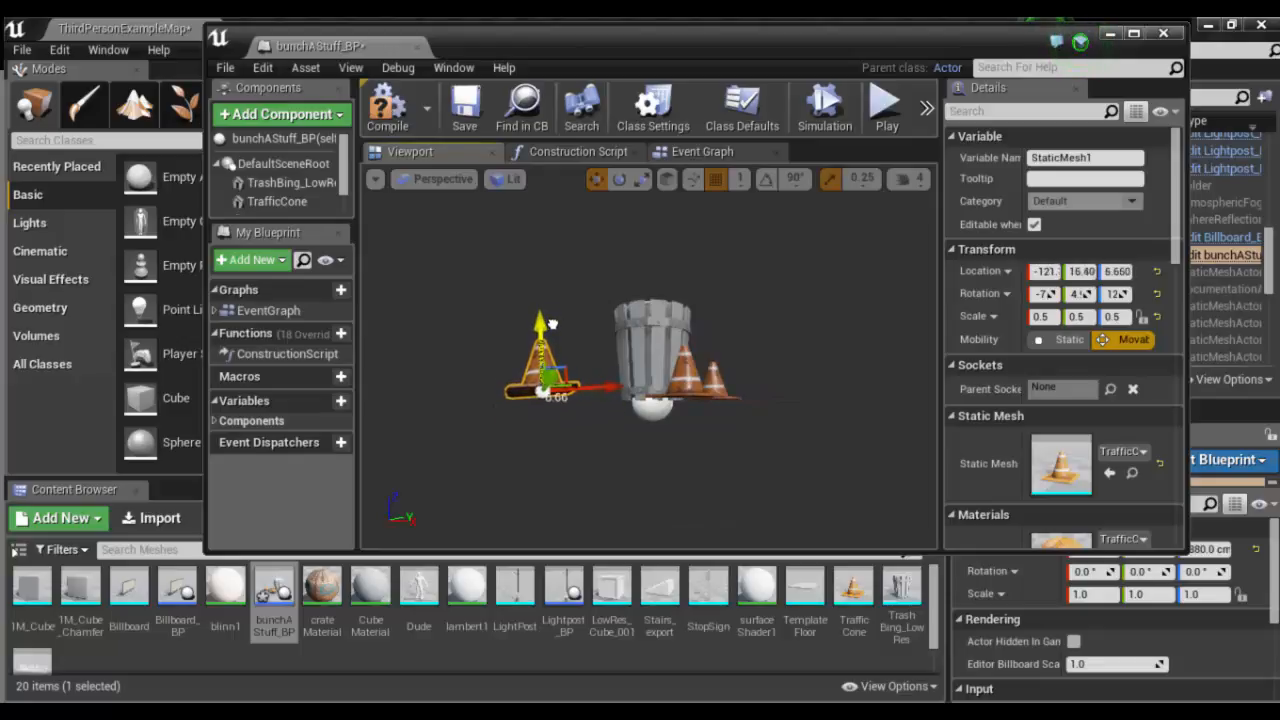
# - Straighten the tilted cone by setting its X, Y and Z rotation to 0 in the maximized blueprint editor
pyautogui.press('e')
pyautogui.moveTo(448, 460); pyautogui.dragTo(451, 452)
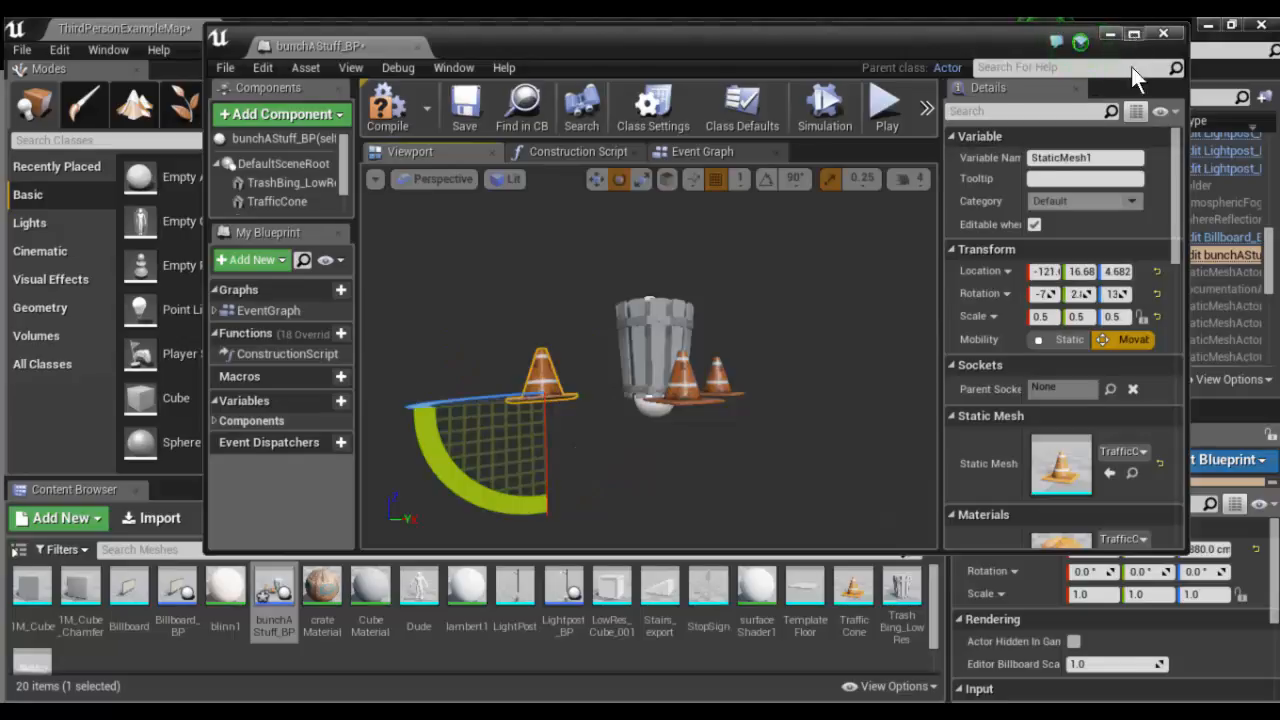
pyautogui.click(1133, 34)
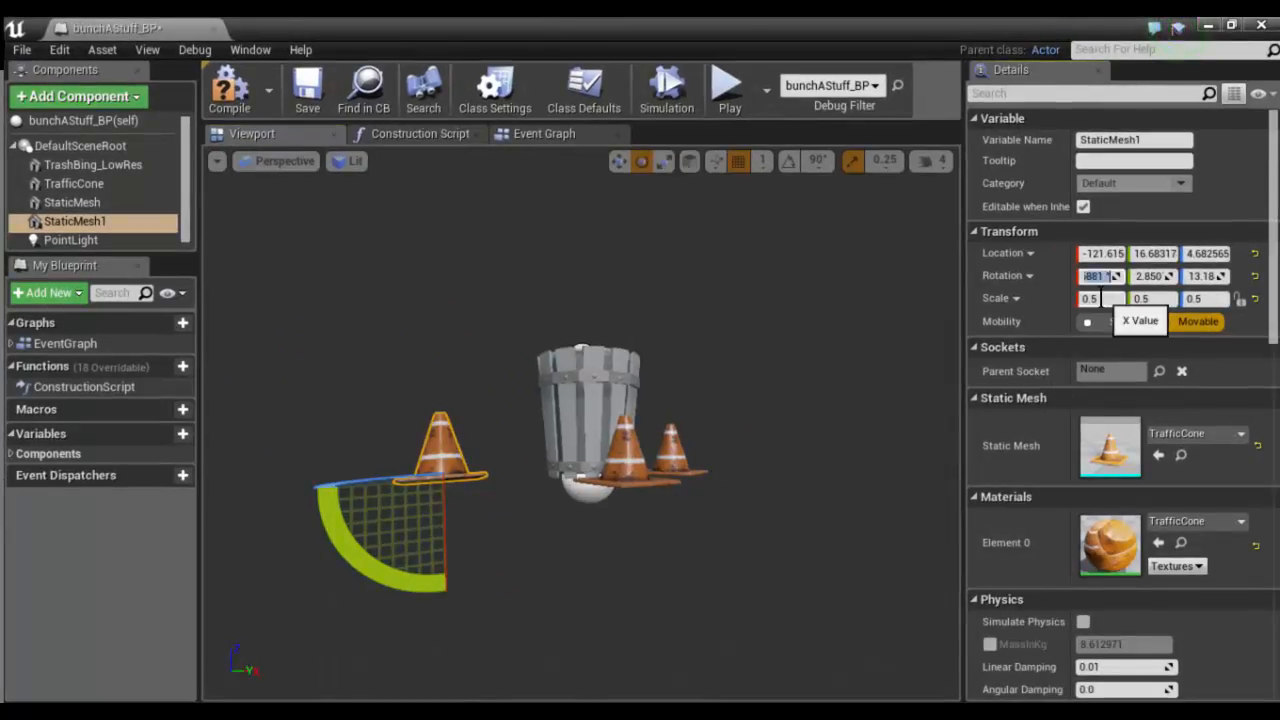
pyautogui.write('0')
pyautogui.press('Tab')
pyautogui.write('0')
pyautogui.press('Tab')
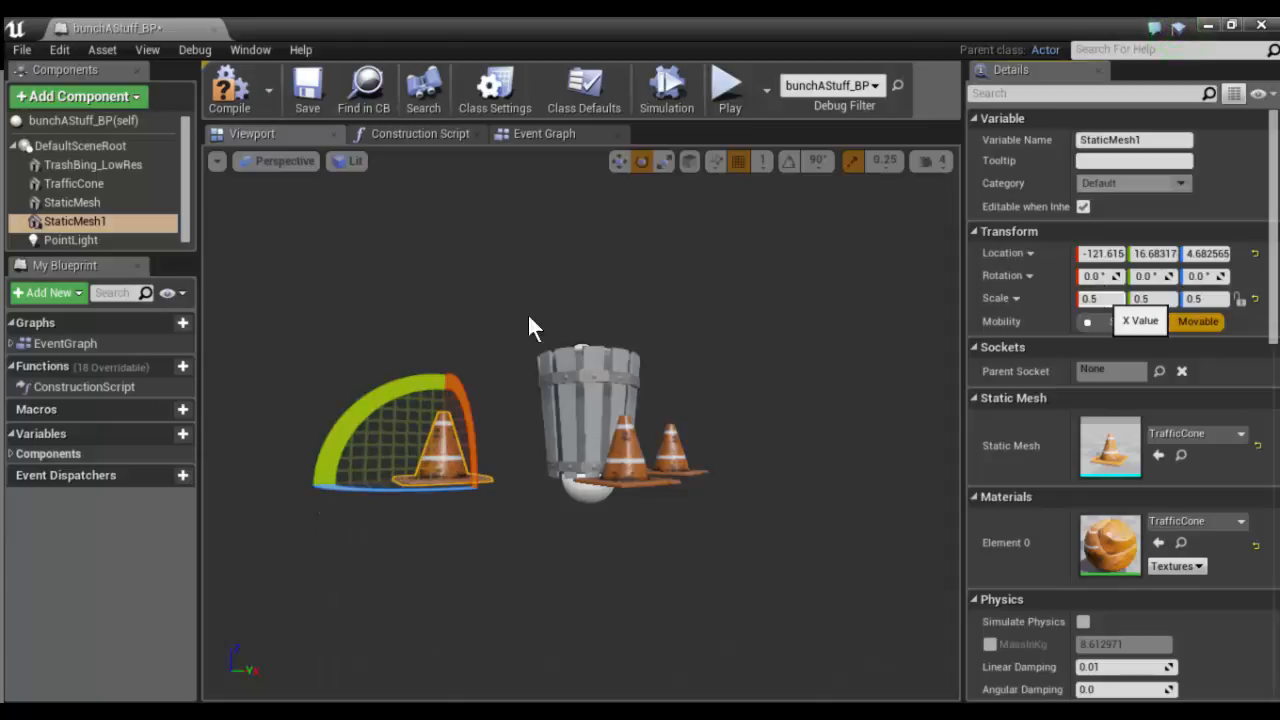
# - Check the heights of the other cones and set the straightened cone's Z location to 3 cm
pyautogui.keyDown('alt'); pyautogui.moveTo(562, 407); pyautogui.dragTo(556, 407); pyautogui.keyUp('alt')
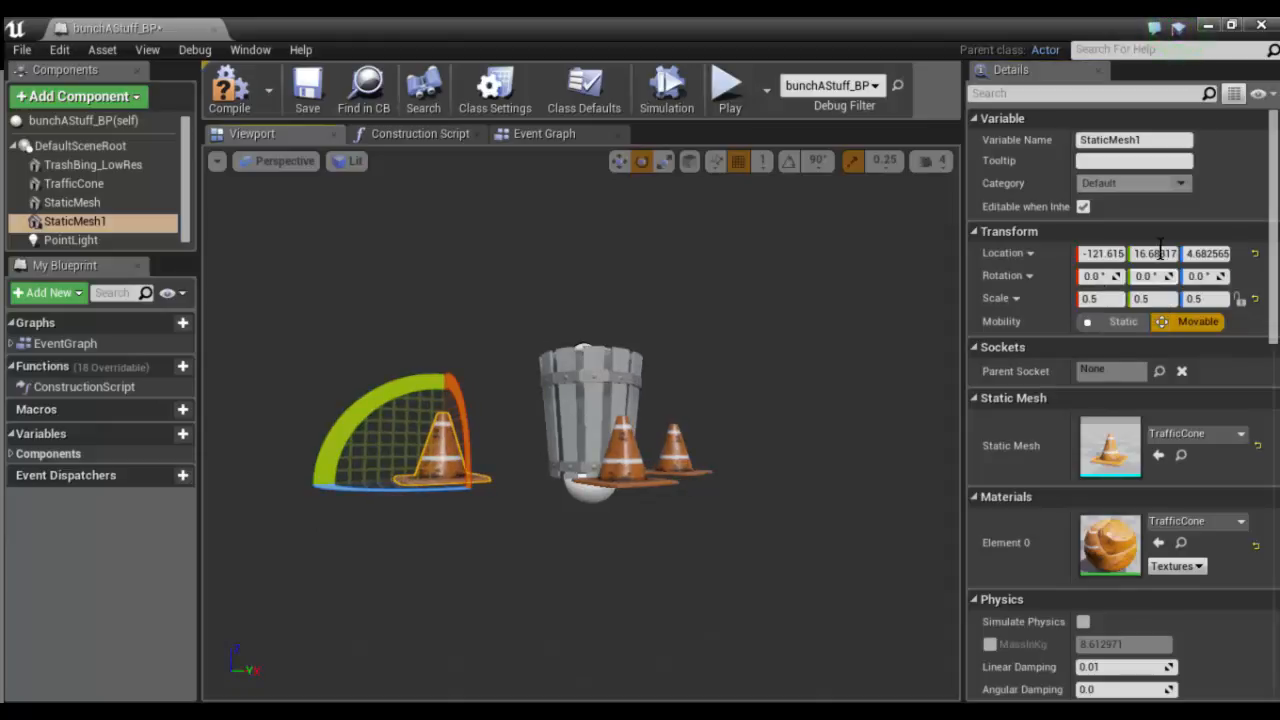
pyautogui.click(675, 448)
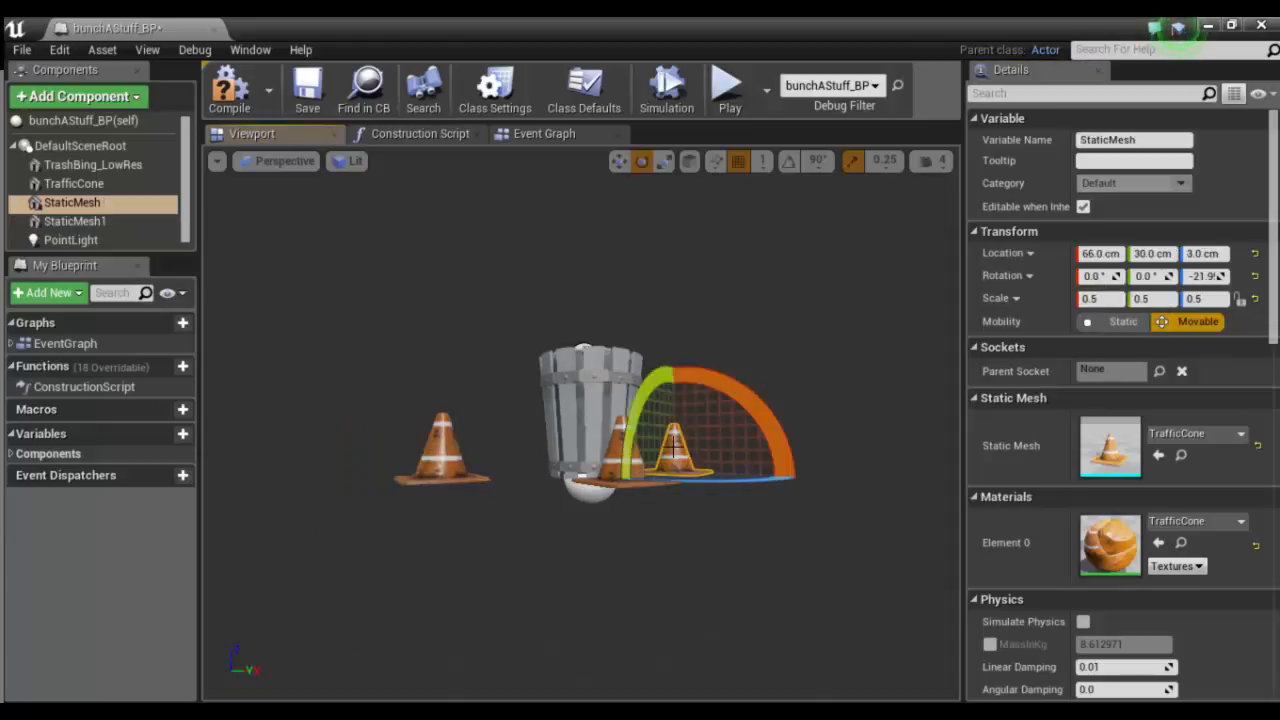
pyautogui.click(598, 455)
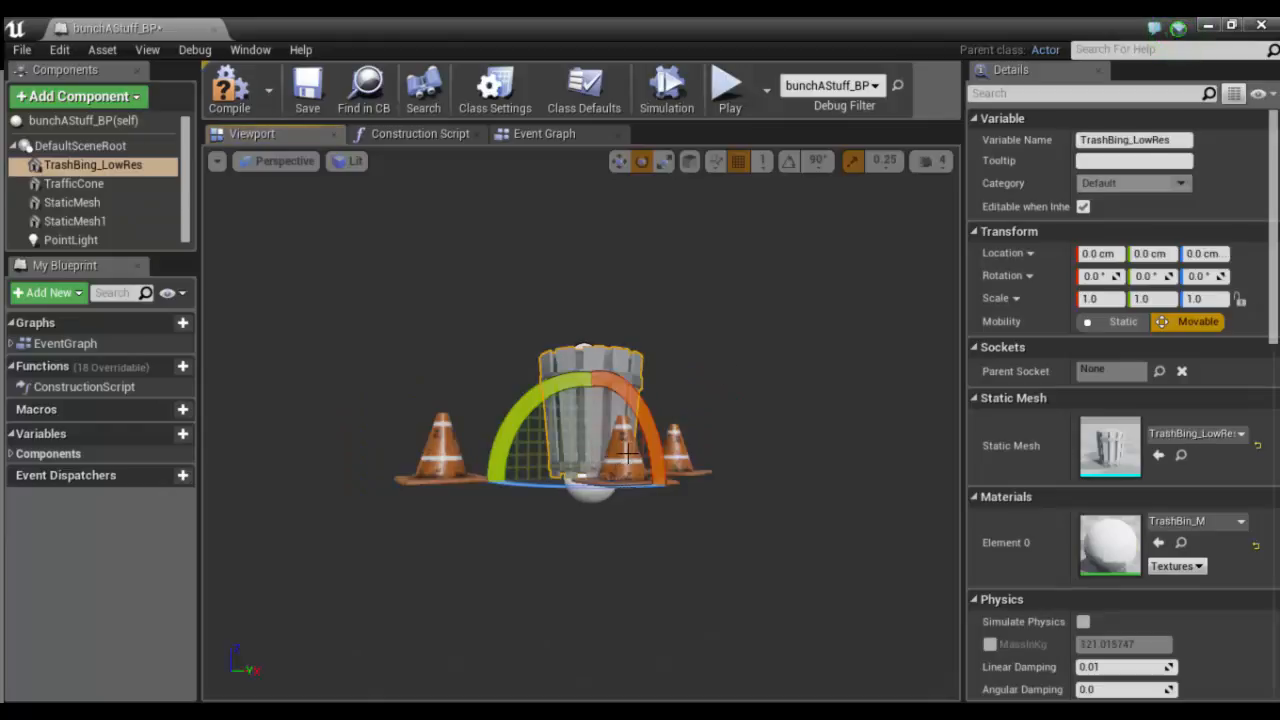
pyautogui.click(628, 455)
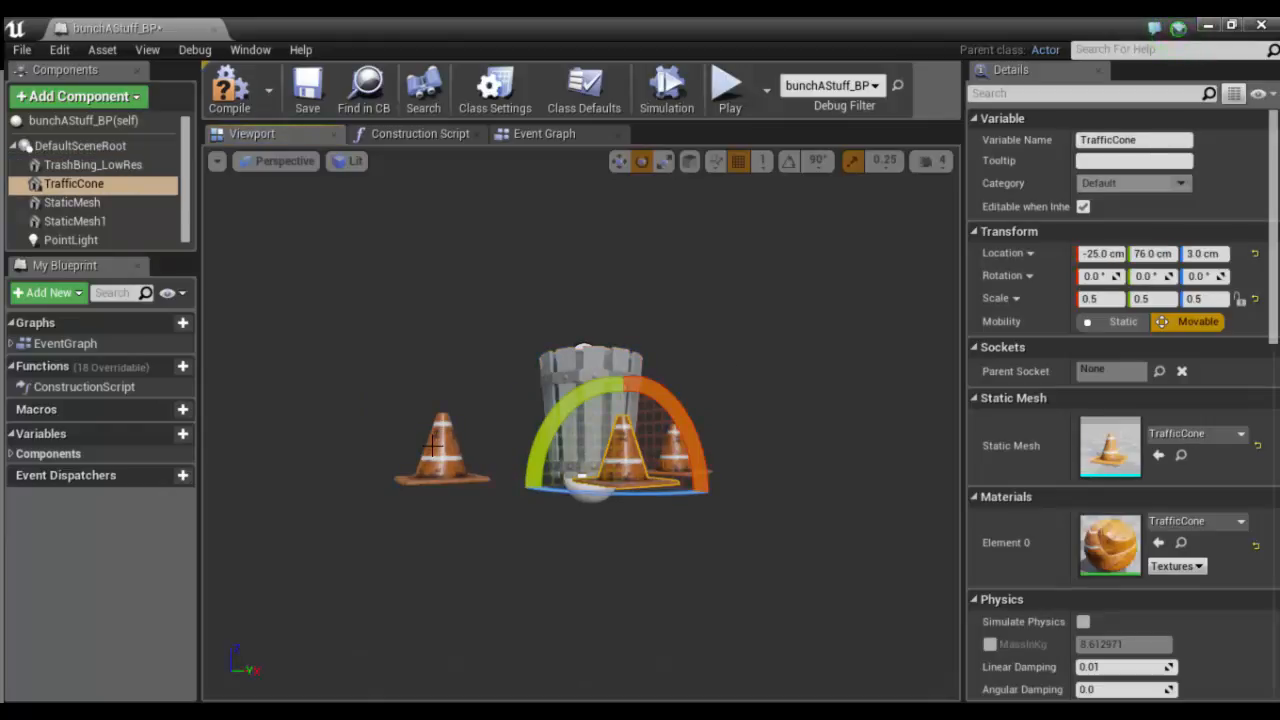
pyautogui.press('w')
pyautogui.click(442, 450)
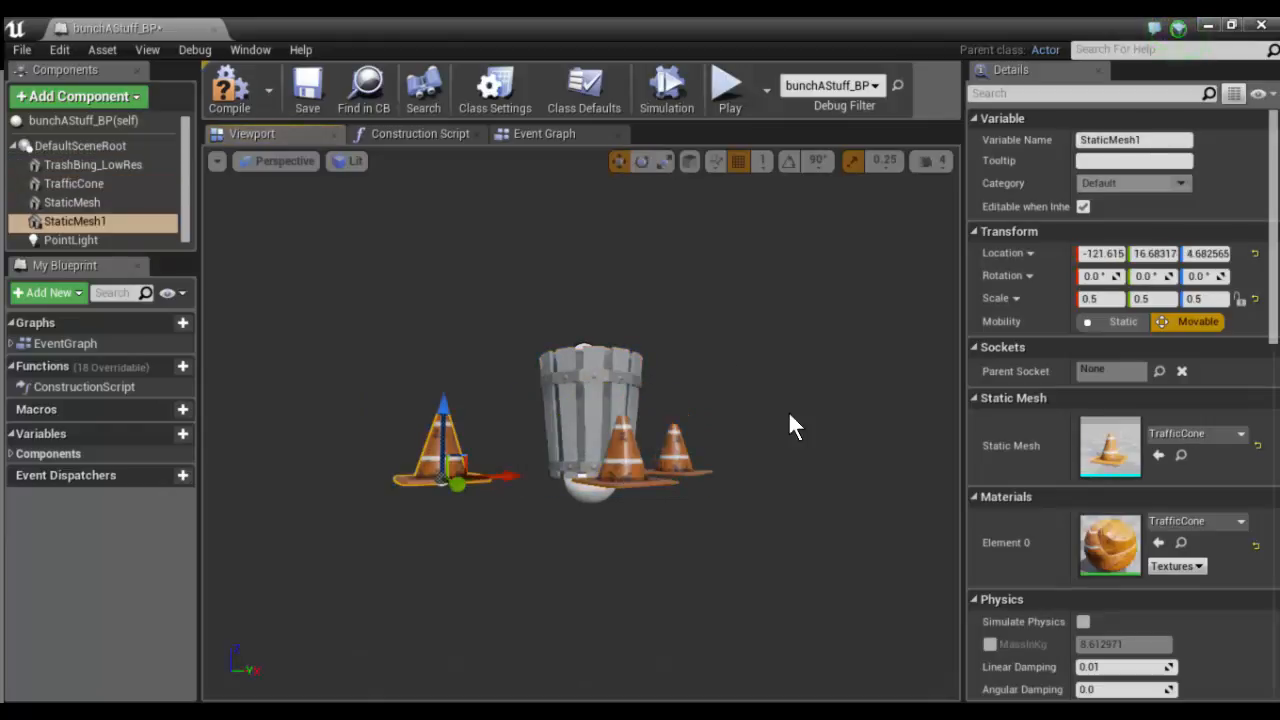
pyautogui.click(1219, 251)
pyautogui.write('3')
pyautogui.press('Return')
# - Compile and save bunchAStuff_BP with the corrected cone and close its editor
pyautogui.keyDown('alt'); pyautogui.moveTo(764, 426); pyautogui.dragTo(746, 442); pyautogui.keyUp('alt')
pyautogui.click(229, 97)
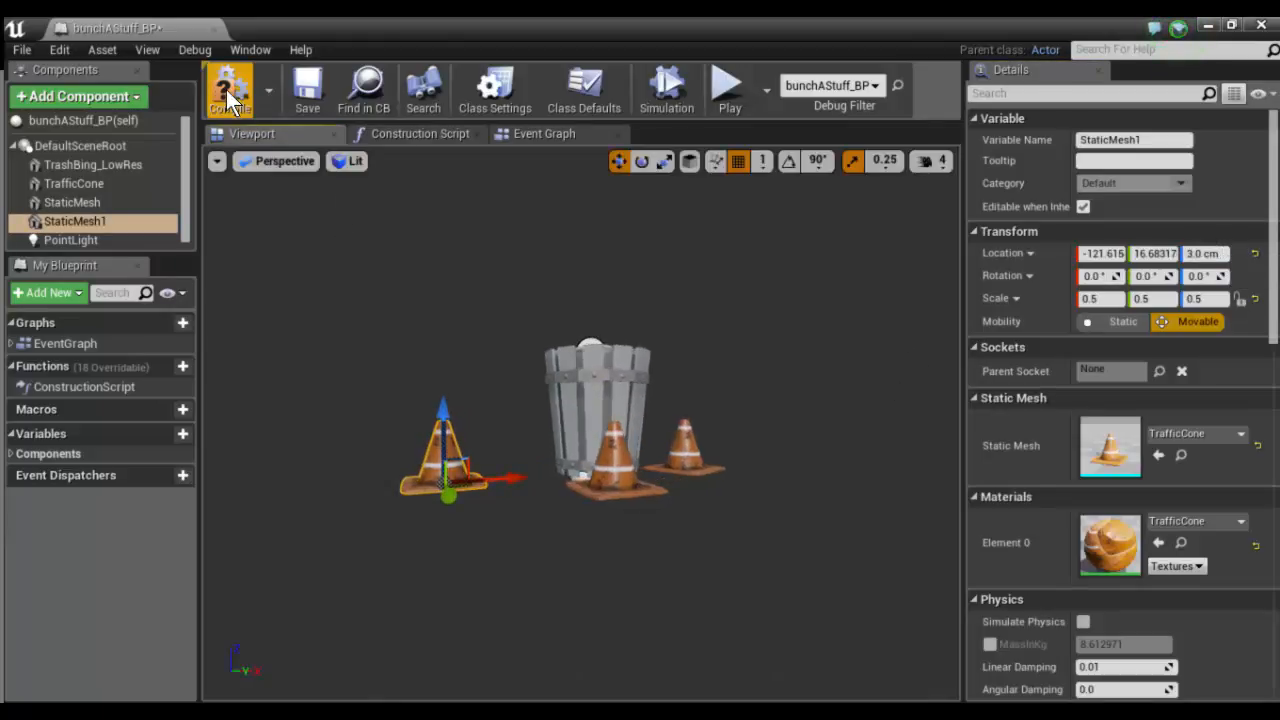
pyautogui.click(305, 88)
pyautogui.click(1260, 25)
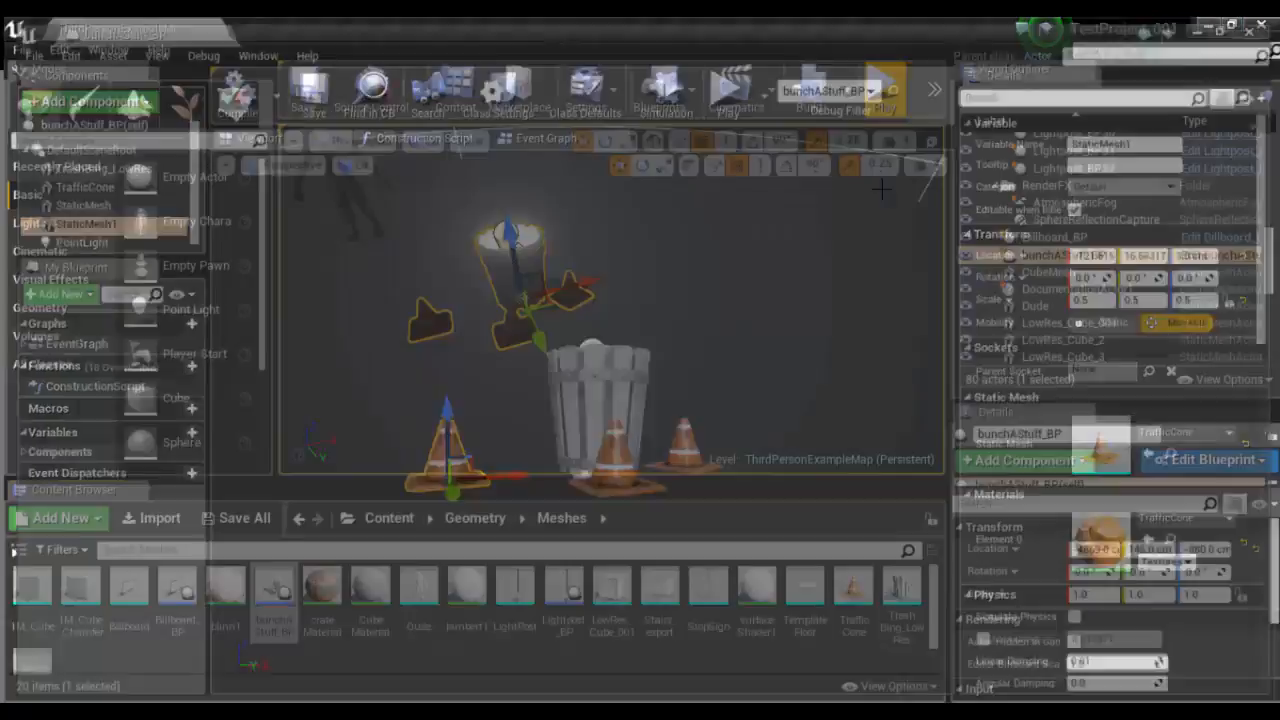
# - Play the level and run the character around the trash bin to examine the corrected cones and the bin's light
pyautogui.click(884, 93)
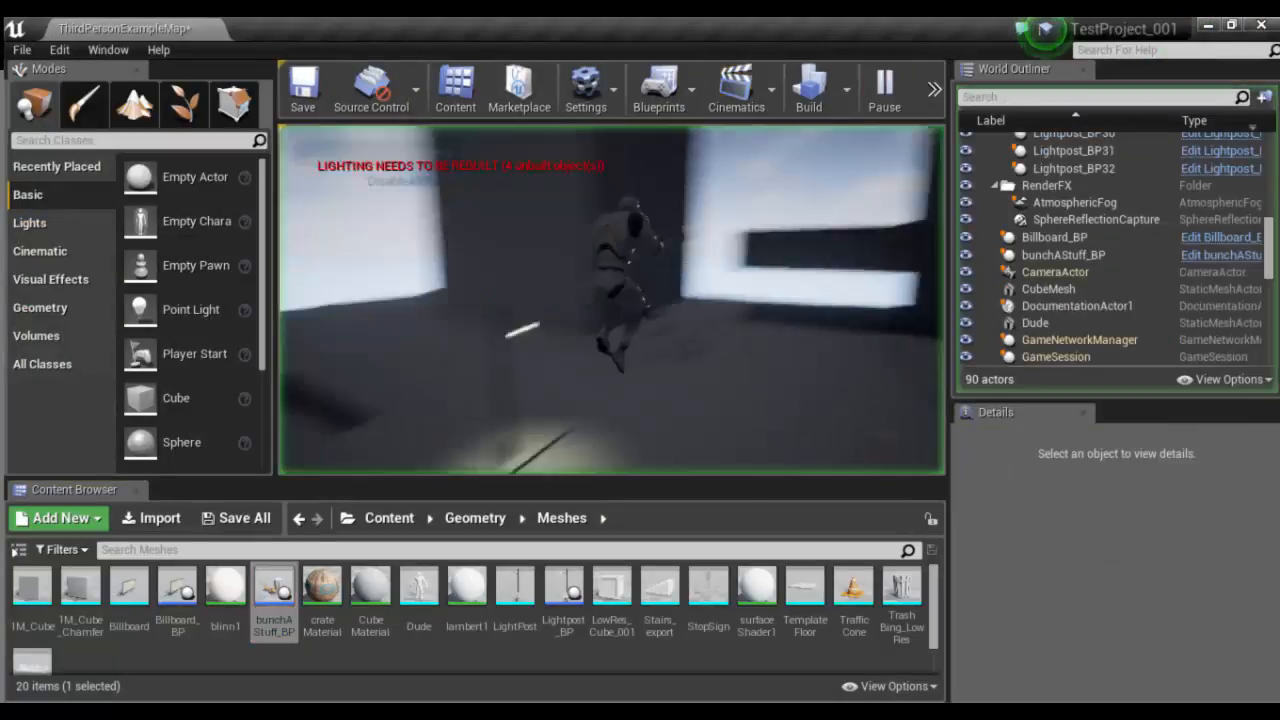
pyautogui.press('w')
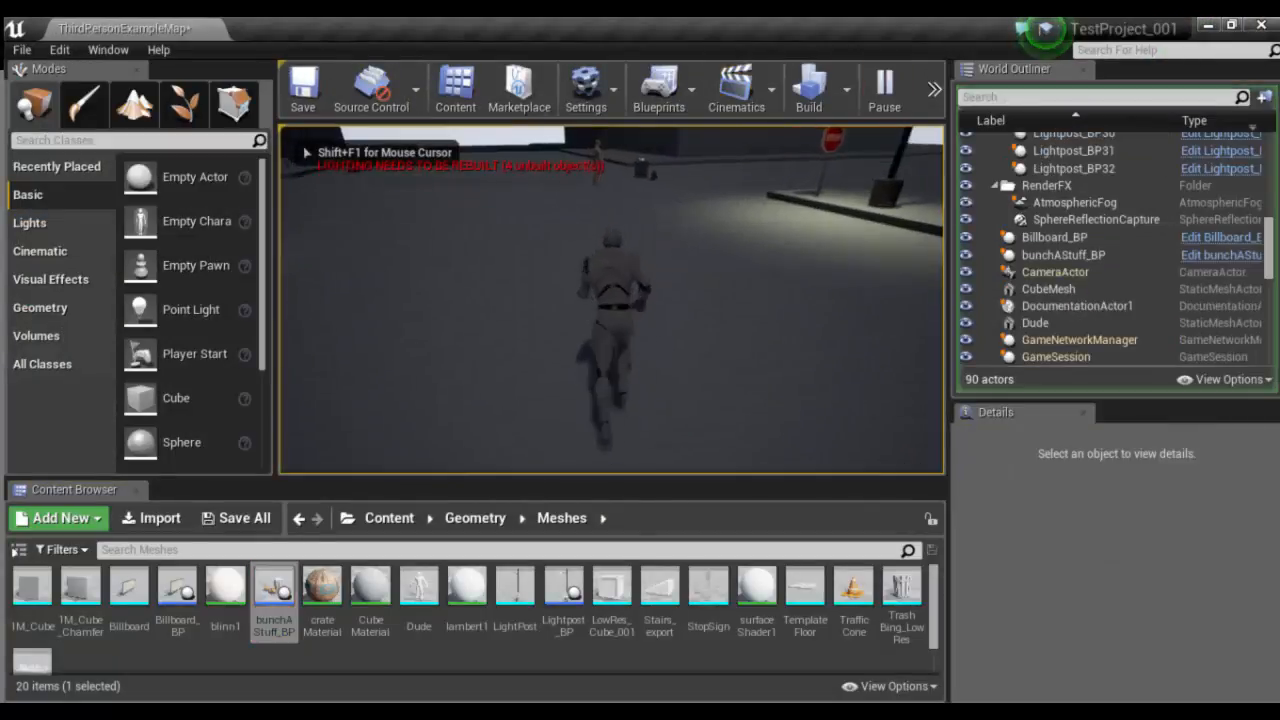
pyautogui.press('w')
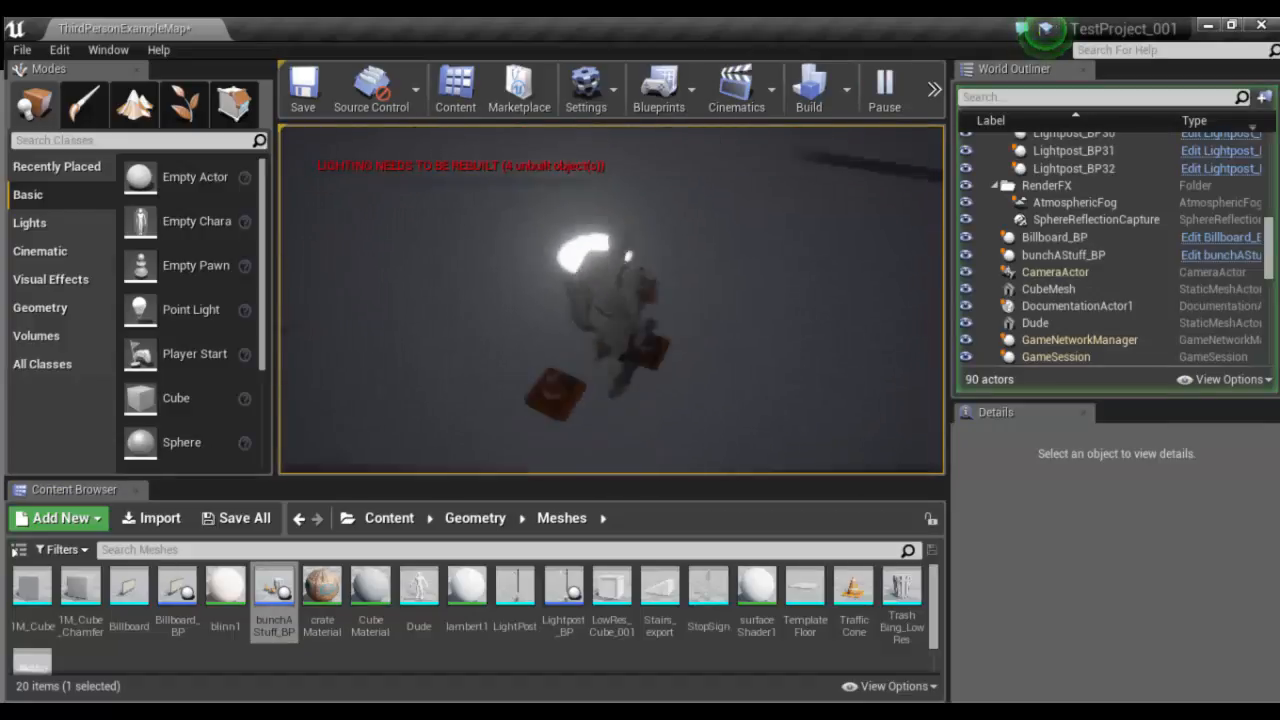
pyautogui.press('d')
pyautogui.press('d')
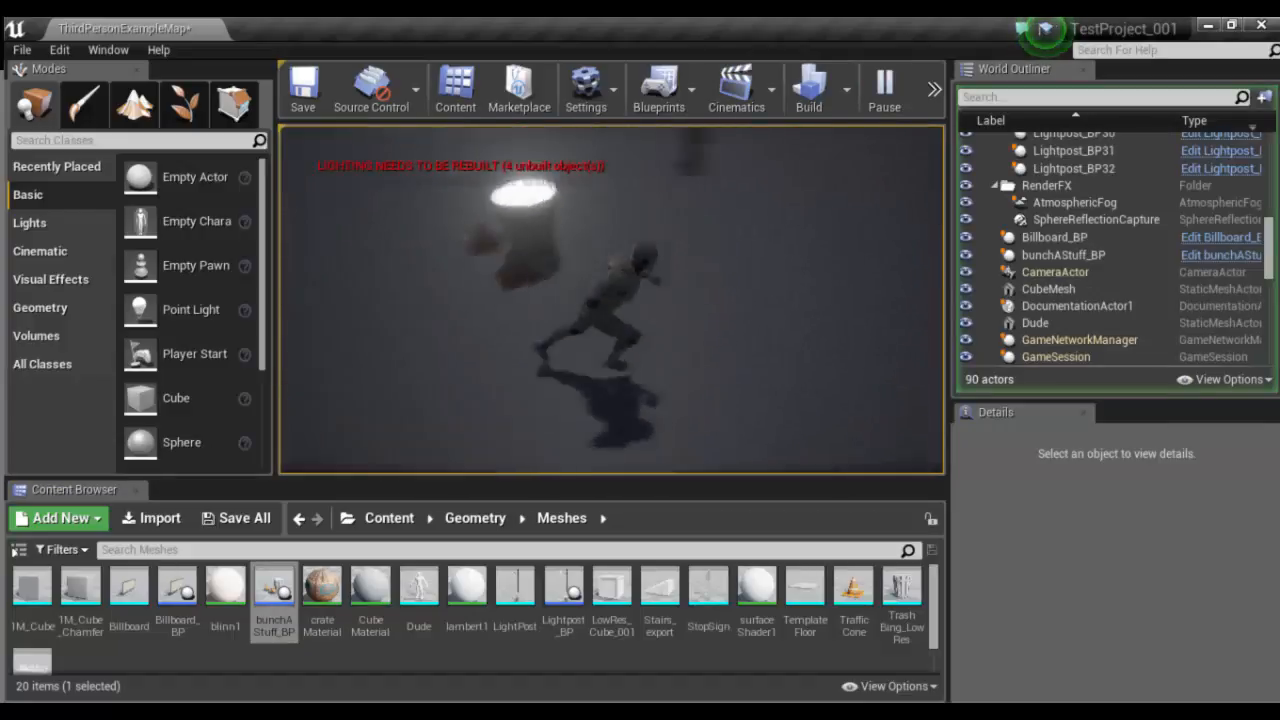
pyautogui.press('w')
pyautogui.press('w')
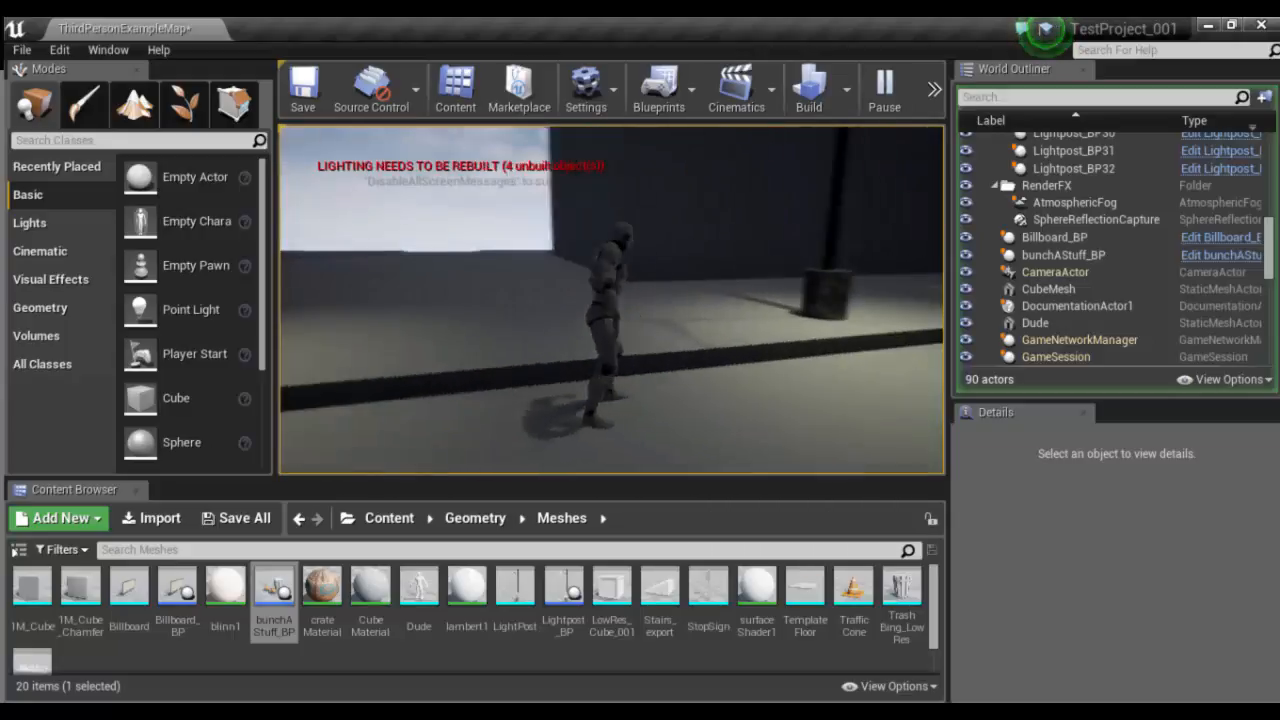
# - Run the character along the lamp-lit street to examine the lighting and shadows, then end the play session
pyautogui.press('d')
pyautogui.press('s')
pyautogui.press('s')
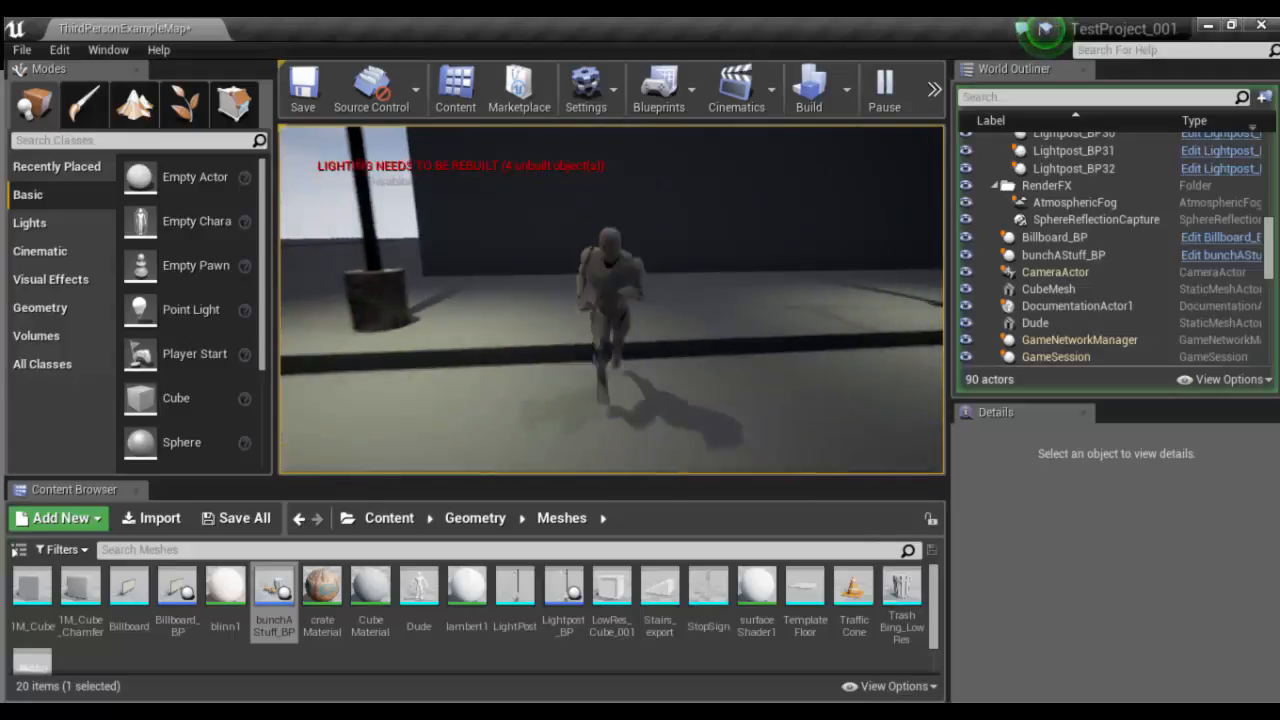
pyautogui.press('d')
pyautogui.press('w')
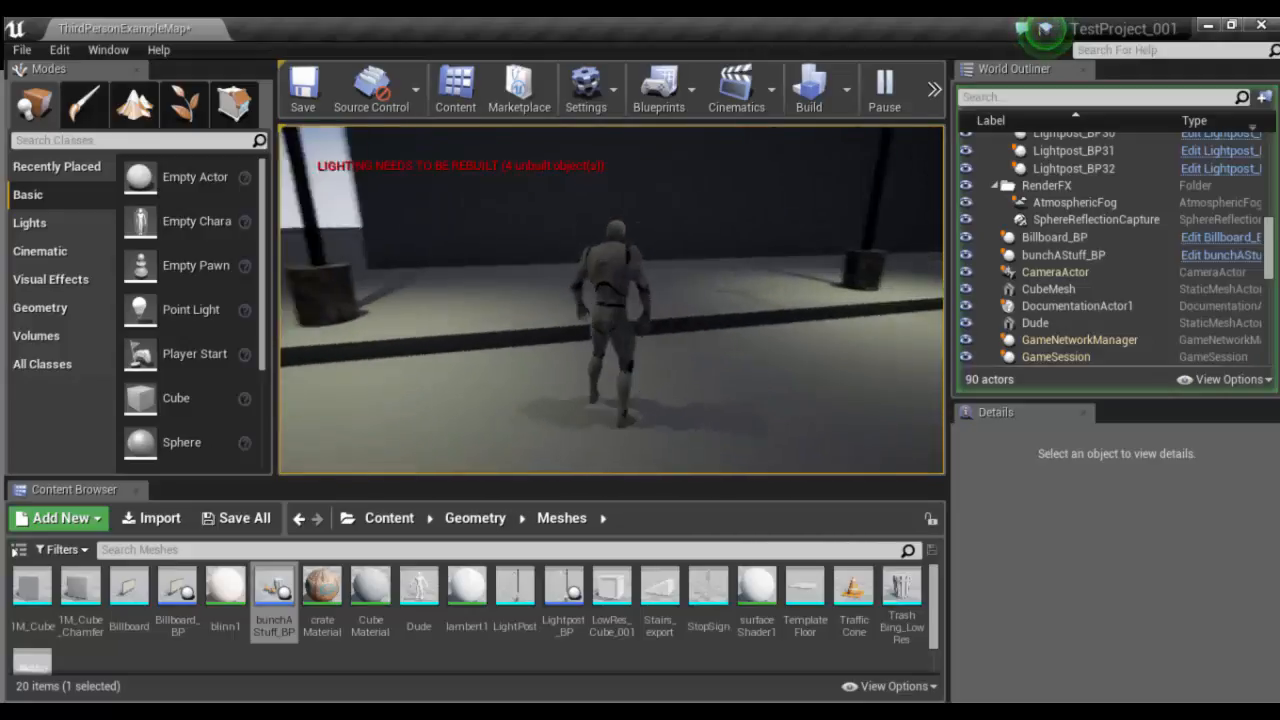
pyautogui.press('d')
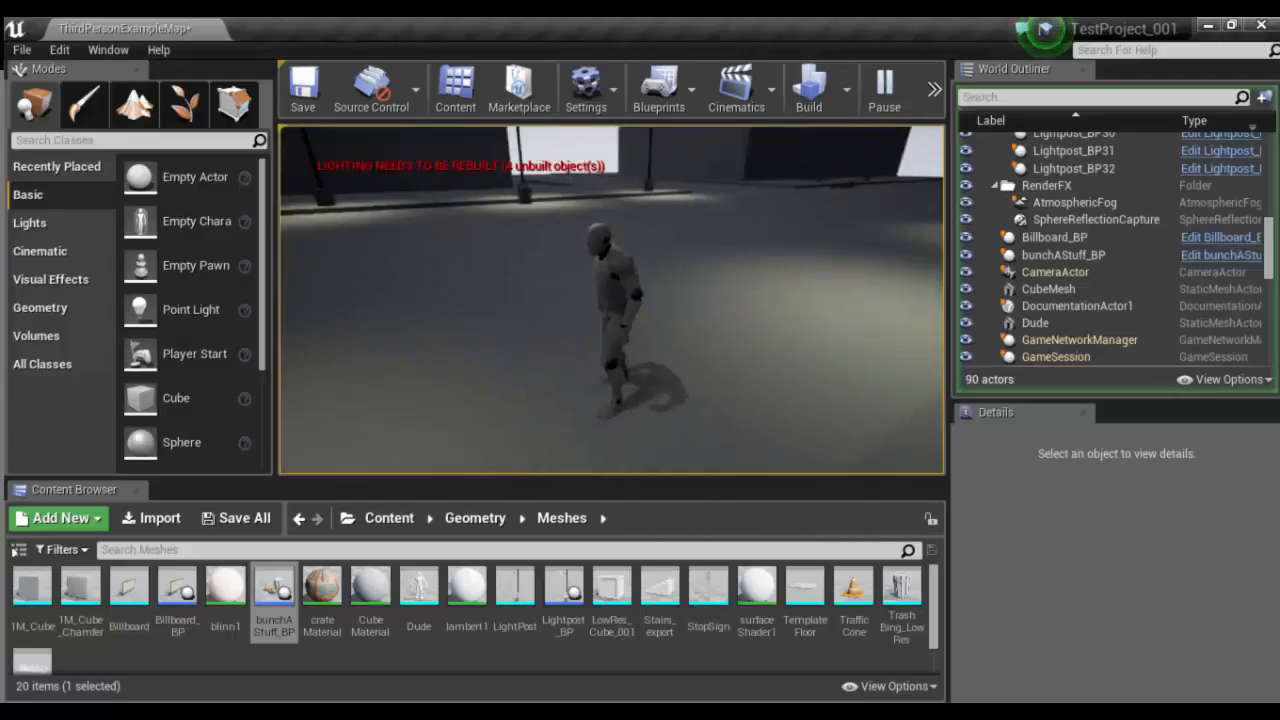
pyautogui.press('s')
pyautogui.press('d')
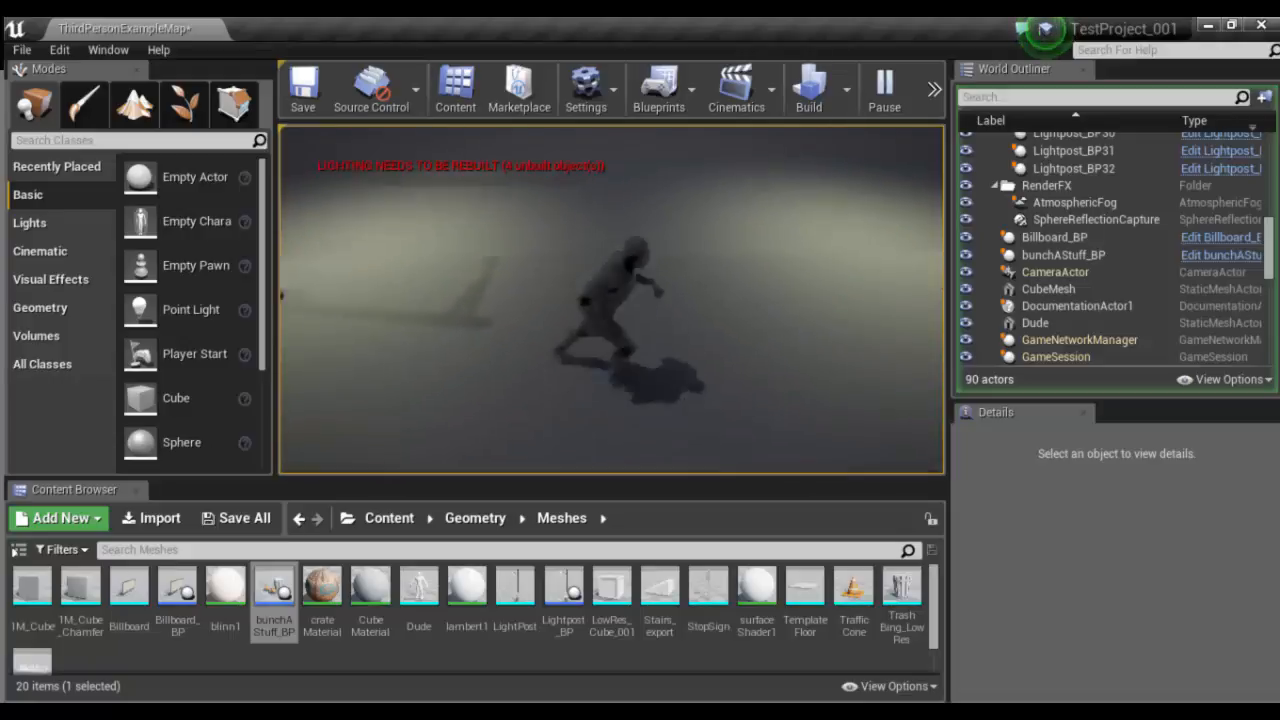
pyautogui.press('w')
pyautogui.press('a')
pyautogui.press('s')
pyautogui.press('w')
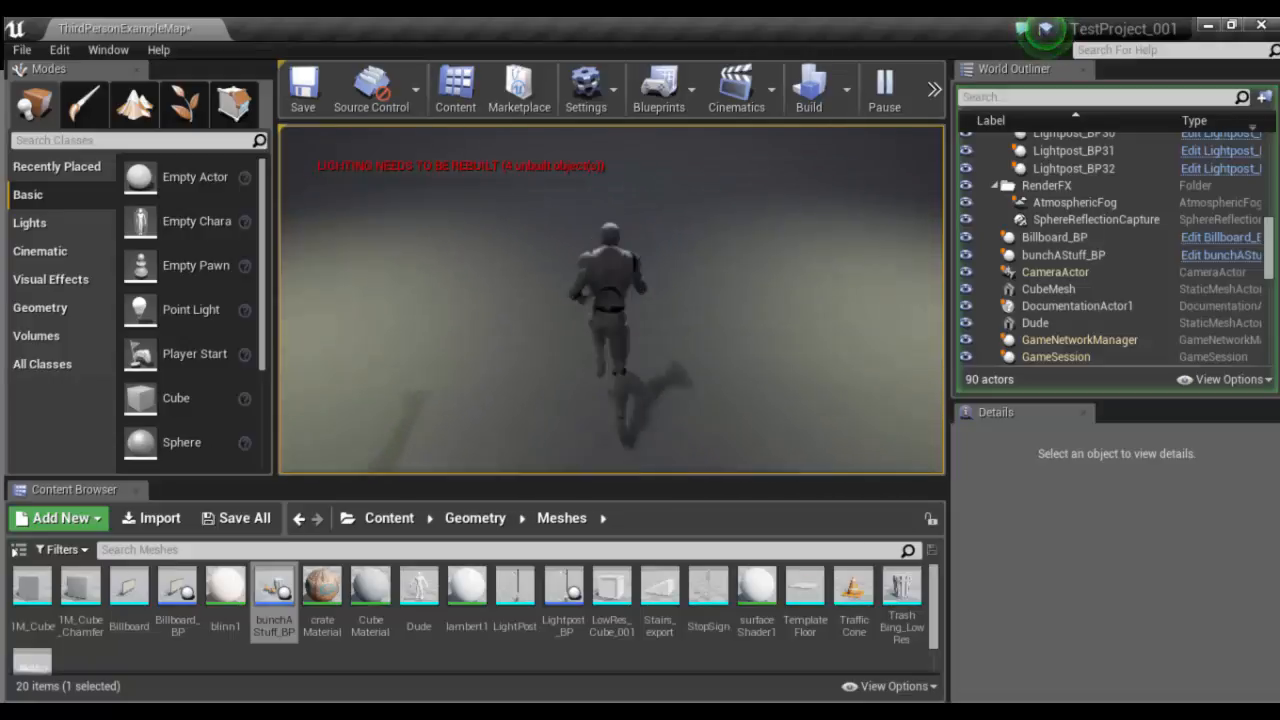
pyautogui.press('s')
pyautogui.press('w')
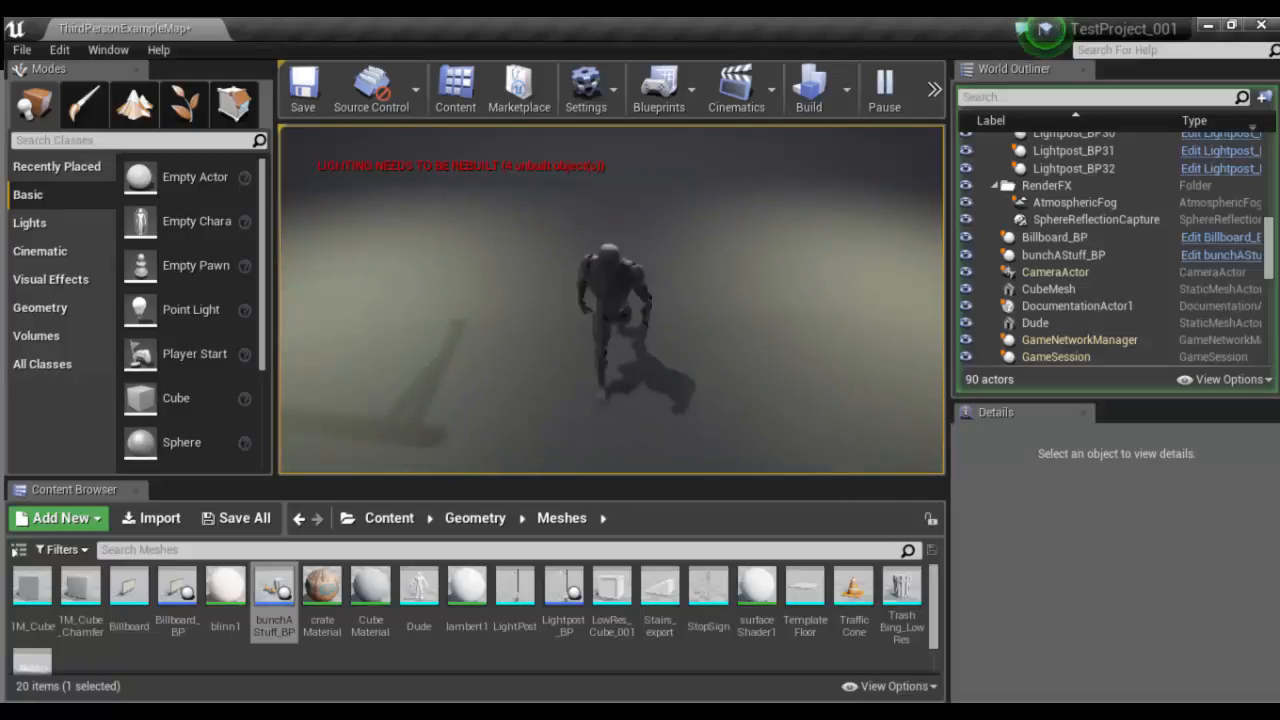
pyautogui.press('d')
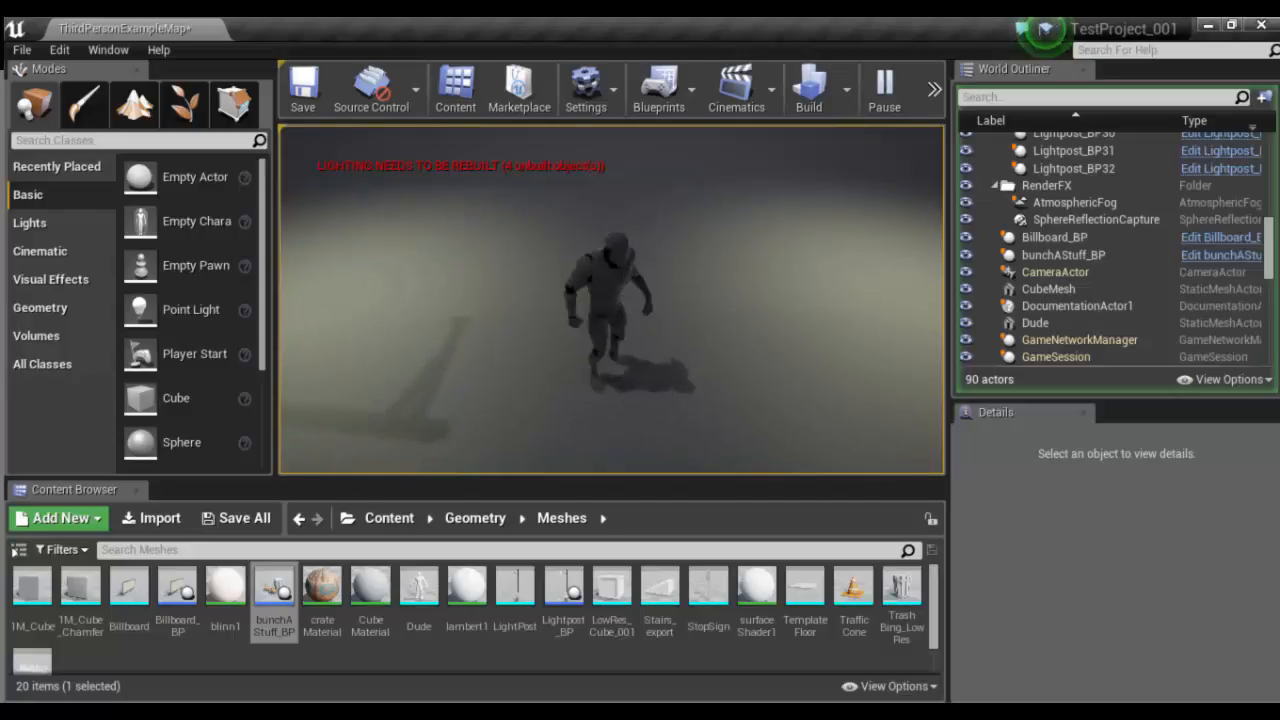
pyautogui.press('w')
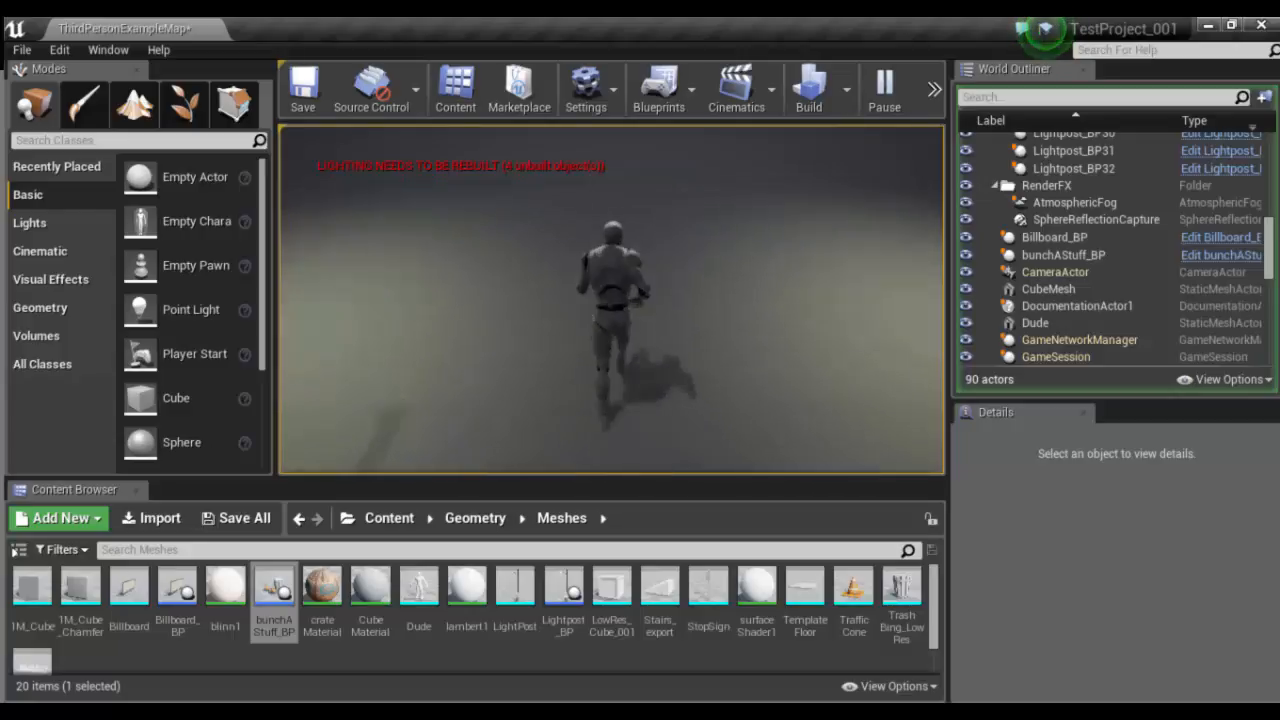
pyautogui.press('Escape')
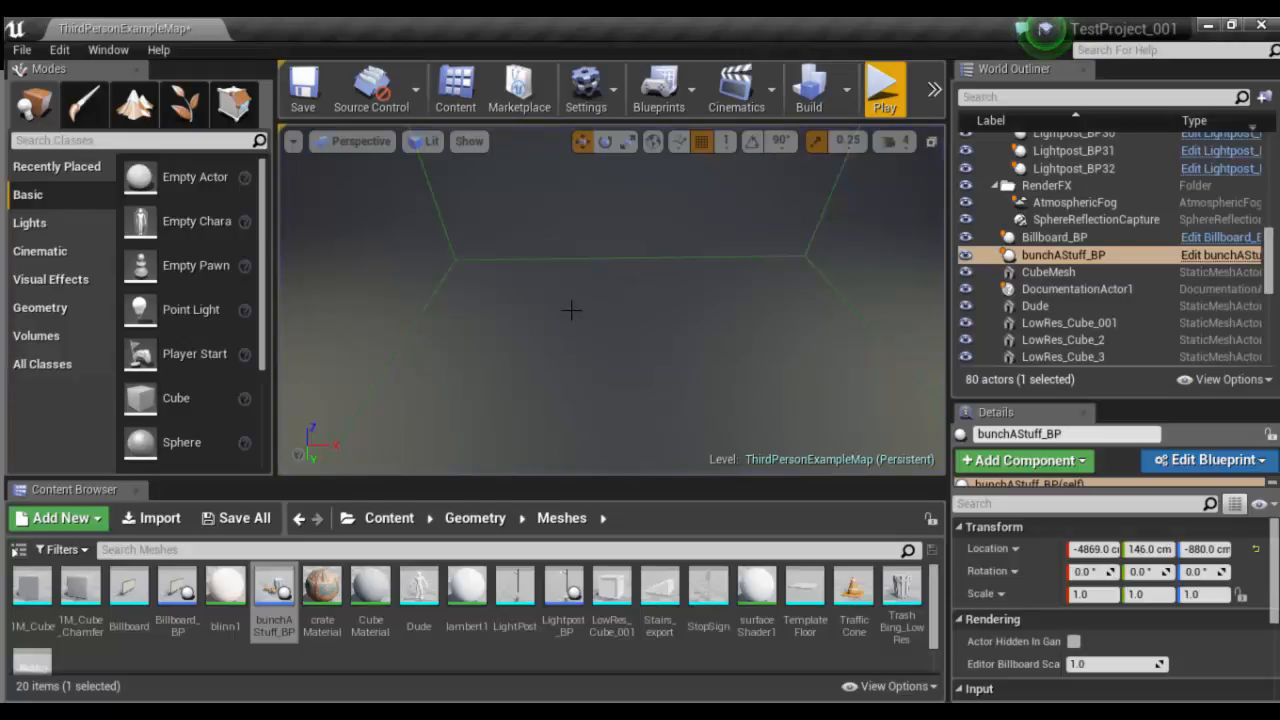
pyautogui.keyDown('alt'); pyautogui.moveTo(640, 259); pyautogui.dragTo(620, 345); pyautogui.keyUp('alt')
pyautogui.click(510, 397)
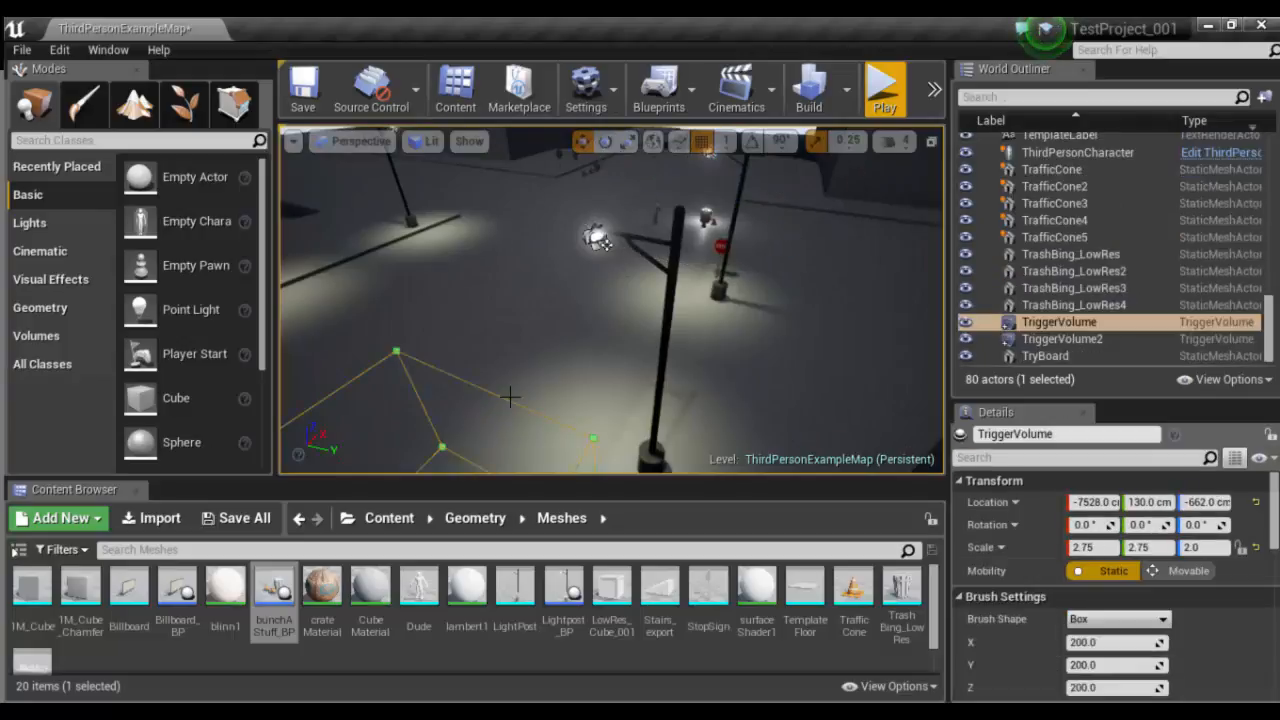
pyautogui.press('f')
pyautogui.keyDown('alt'); pyautogui.moveTo(684, 315); pyautogui.dragTo(660, 306); pyautogui.keyUp('alt')
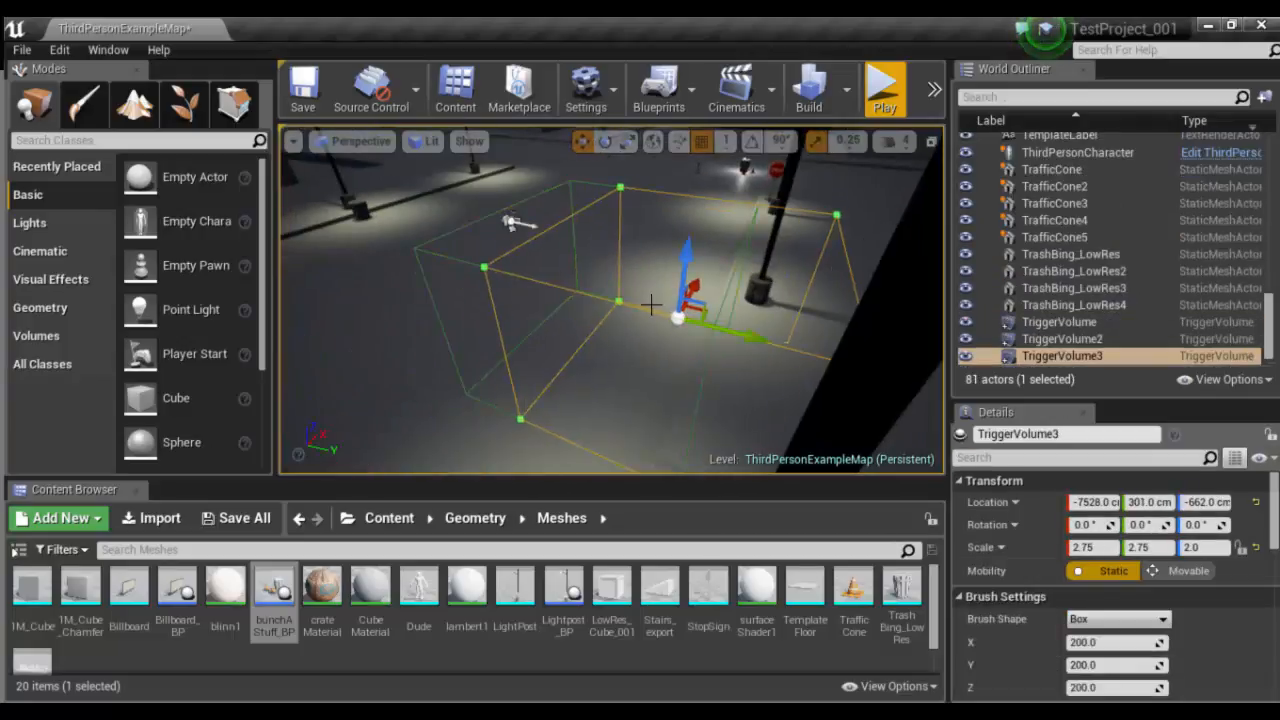
pyautogui.hotkey('ctrl', 'z')
# - Set the intensity of the SpotLight beside the trigger volume to 2500000
pyautogui.click(514, 222)
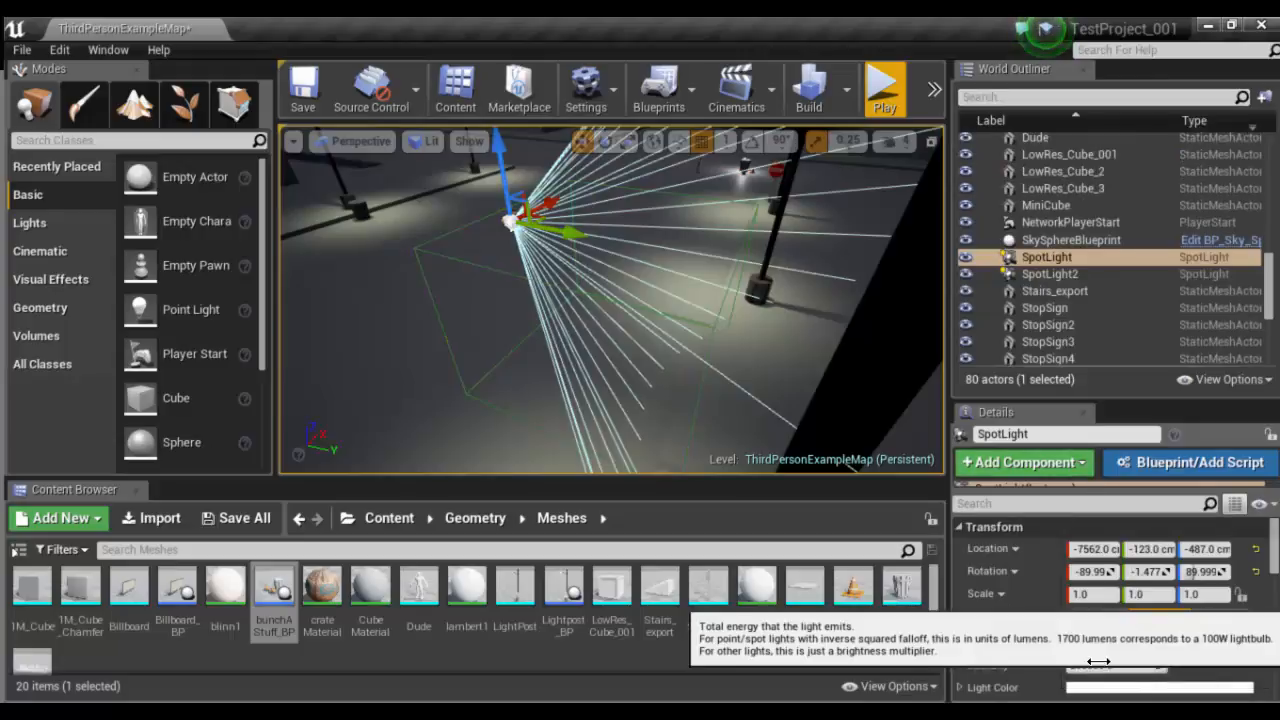
pyautogui.click(1085, 662)
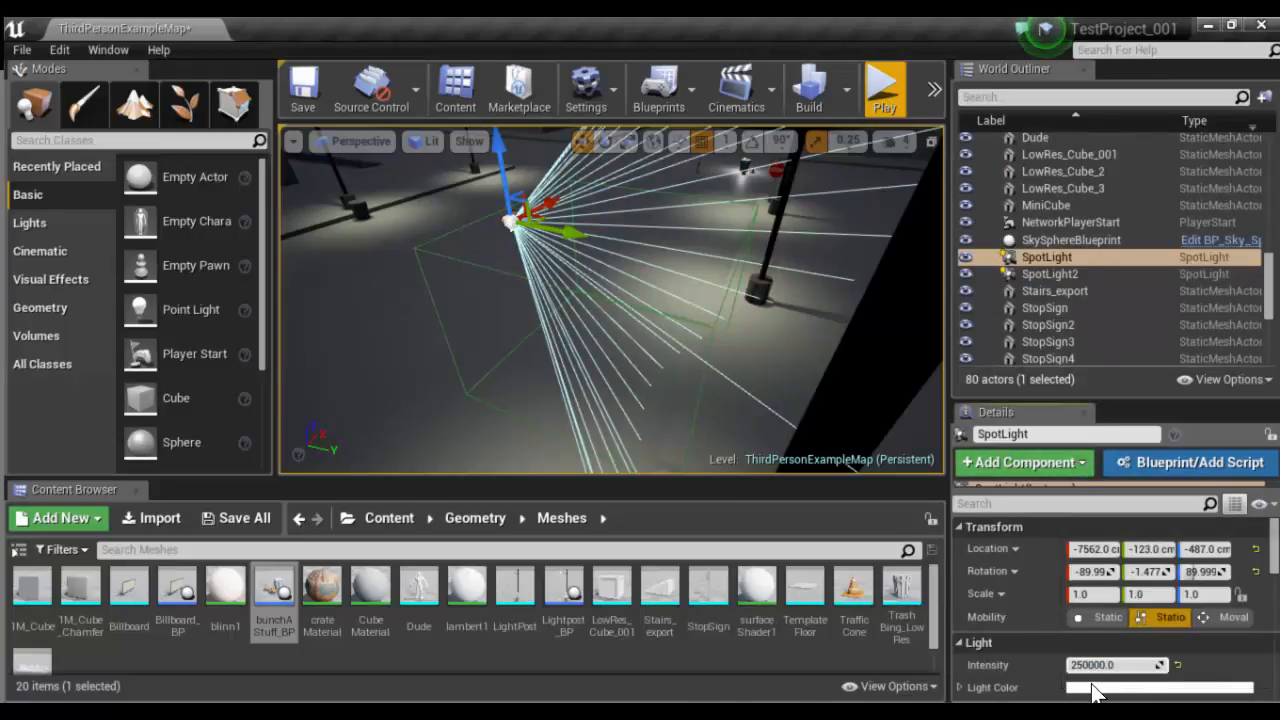
# - Play the level and run the character around the lamp-lit street to look for the brightened spotlight
pyautogui.click(880, 95)
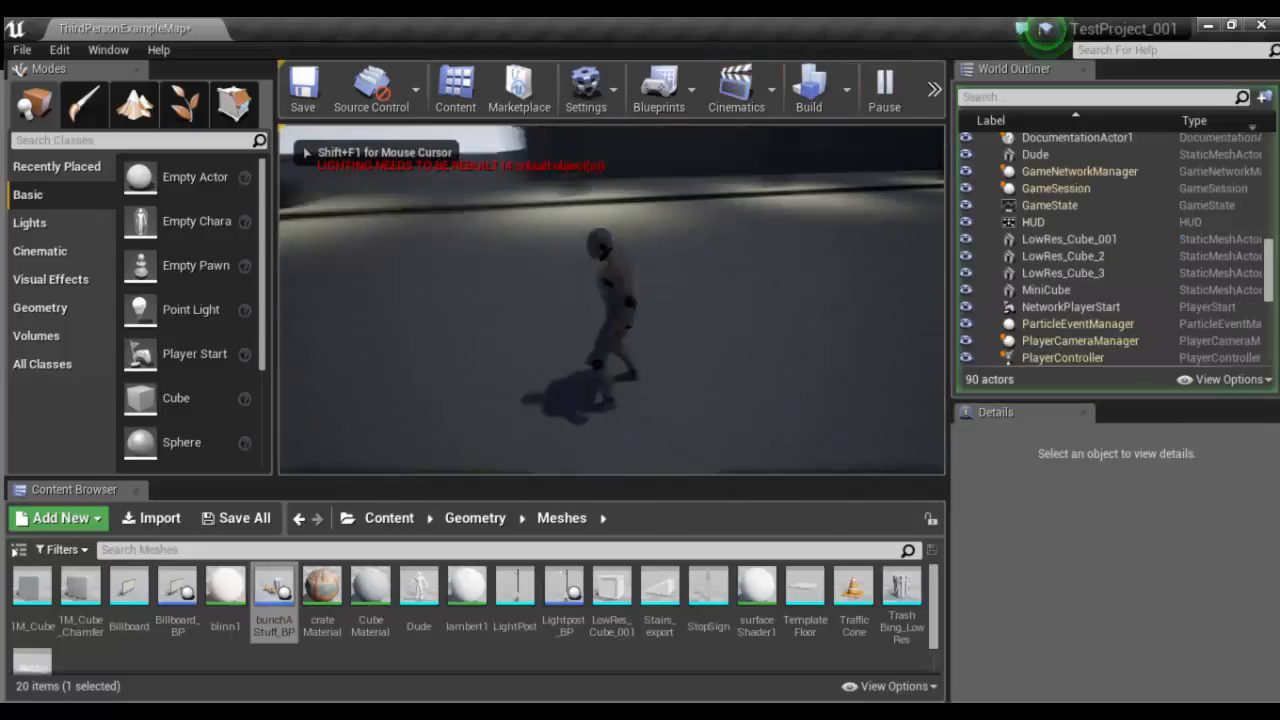
pyautogui.press('w')
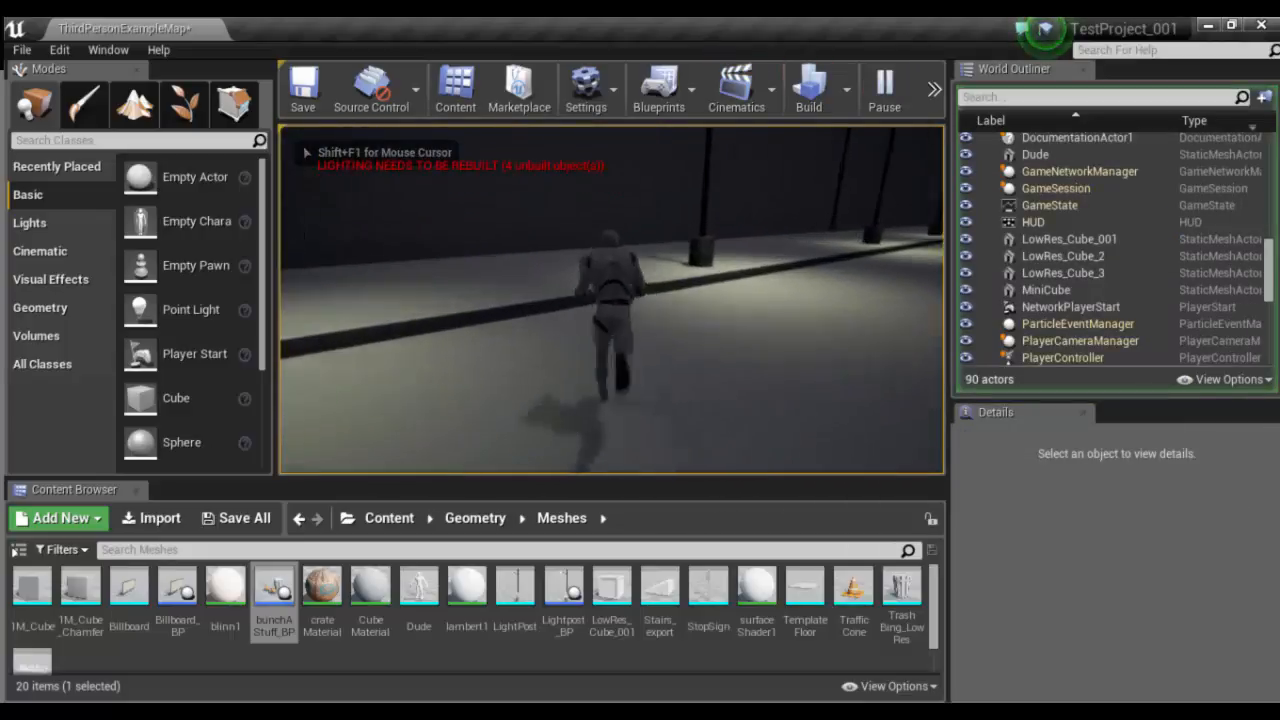
pyautogui.press('w')
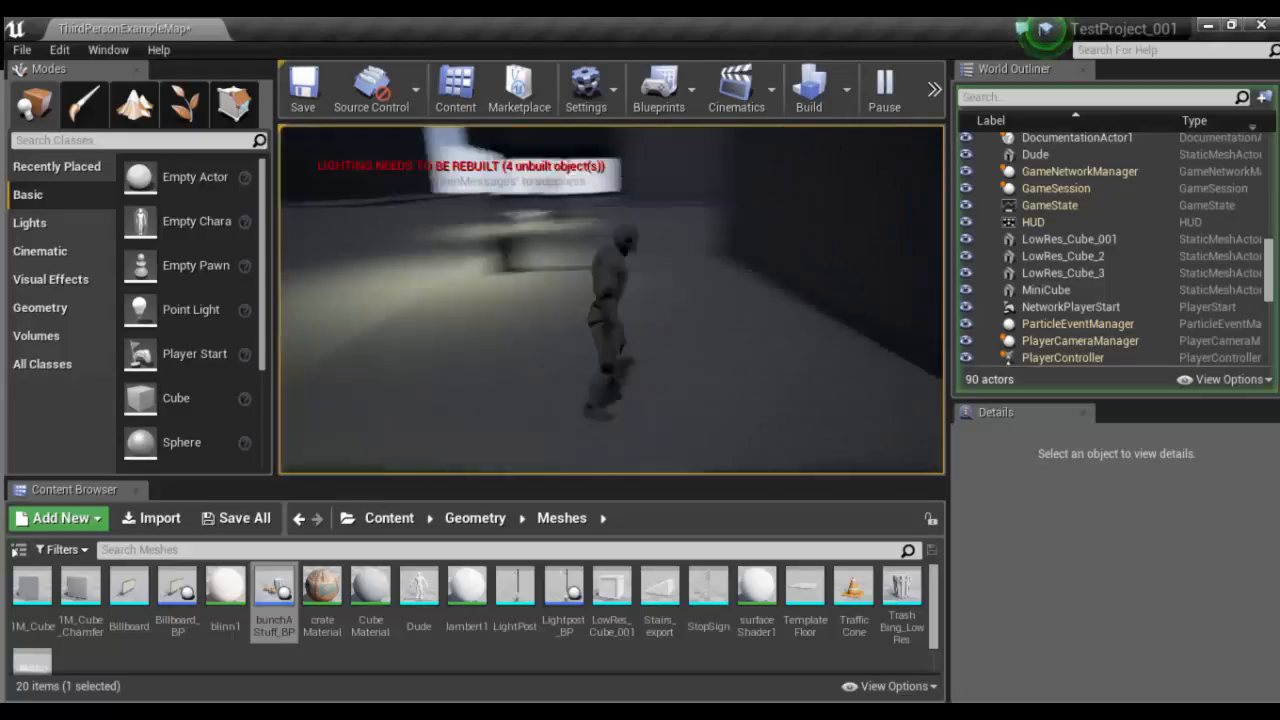
pyautogui.press('w')
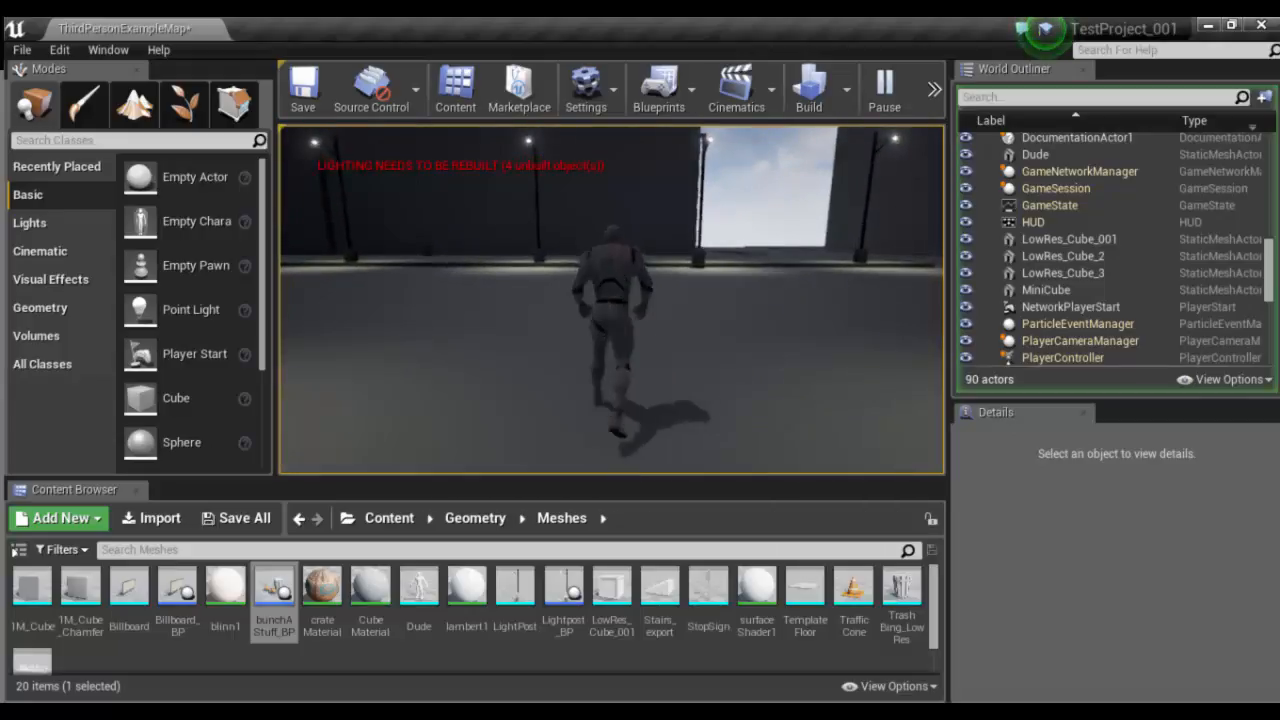
pyautogui.press('a')
pyautogui.press('s')
pyautogui.press('d')
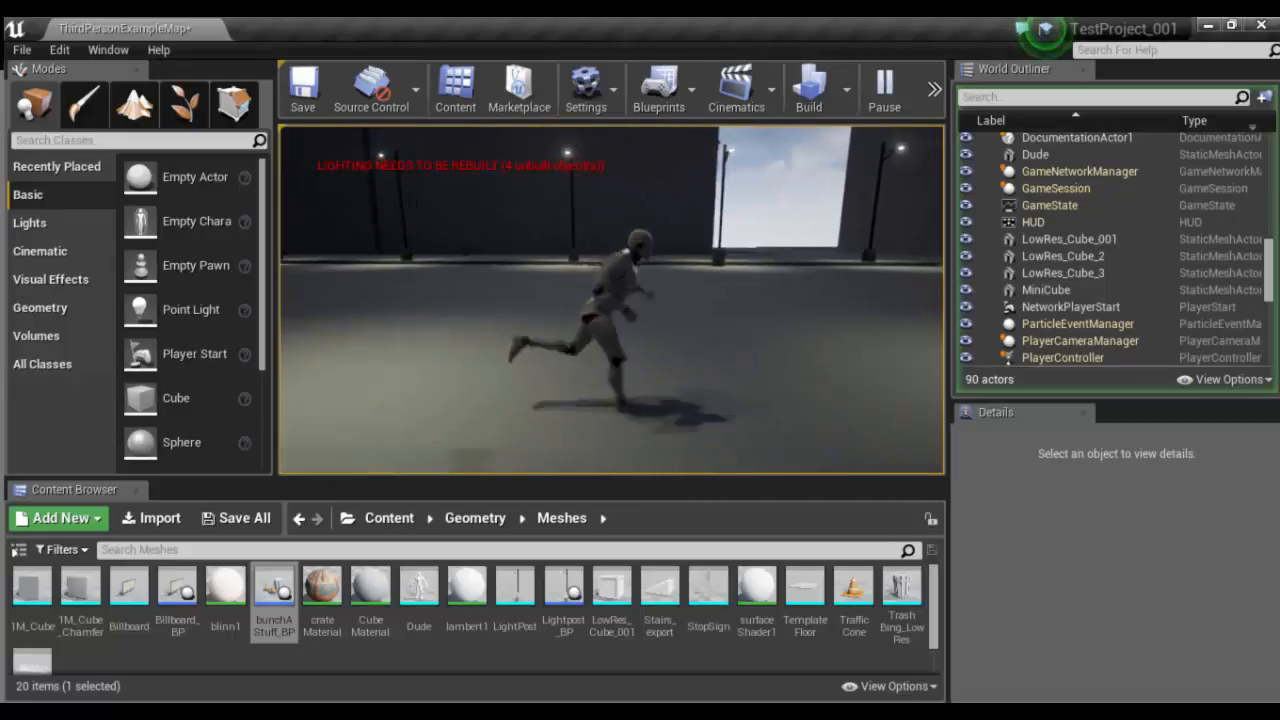
pyautogui.press('d')
pyautogui.press('a')
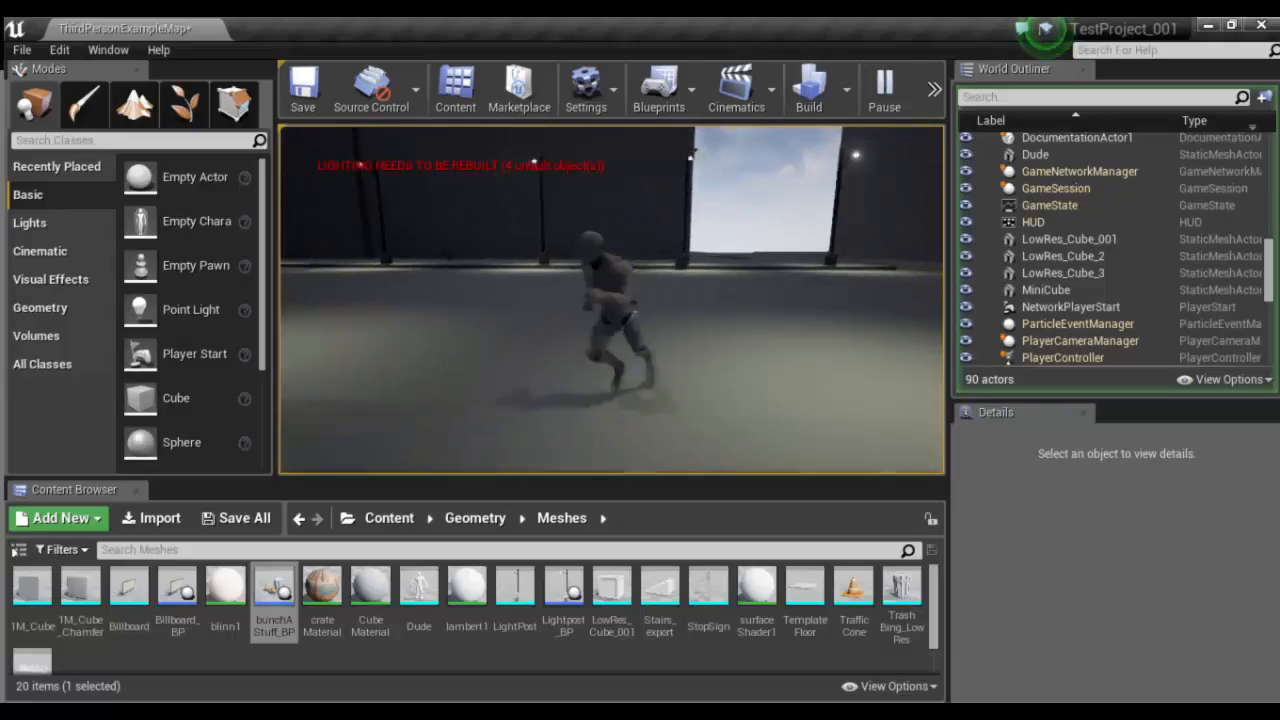
pyautogui.press('w')
pyautogui.press('s')
pyautogui.press('space')
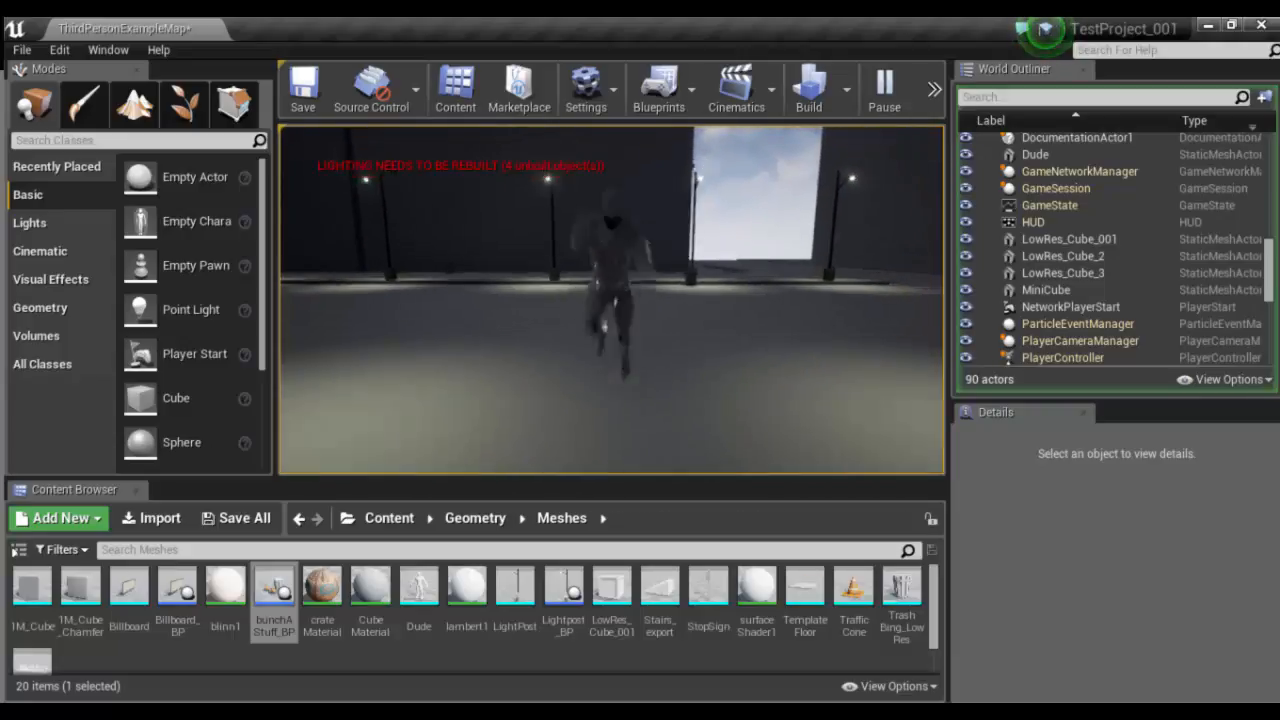
# - Run the character in and out of the trigger area to test the spotlight, then end the play session
pyautogui.press('w')
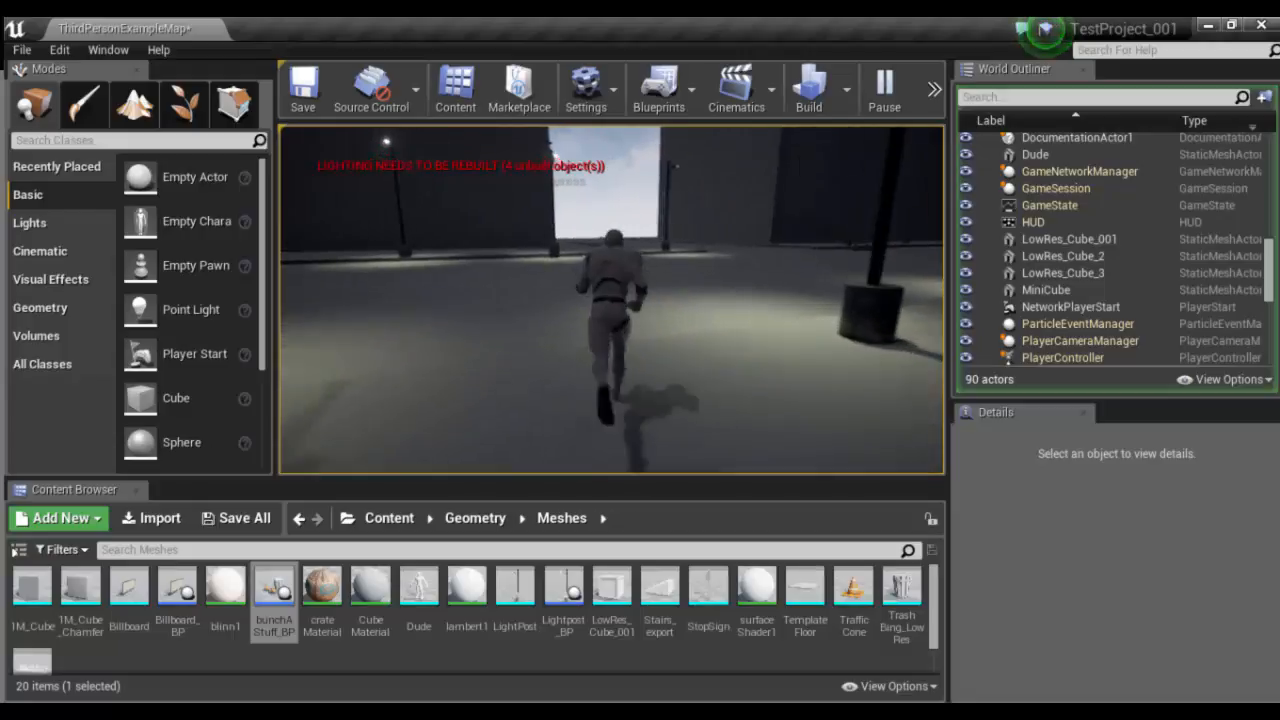
pyautogui.press('s')
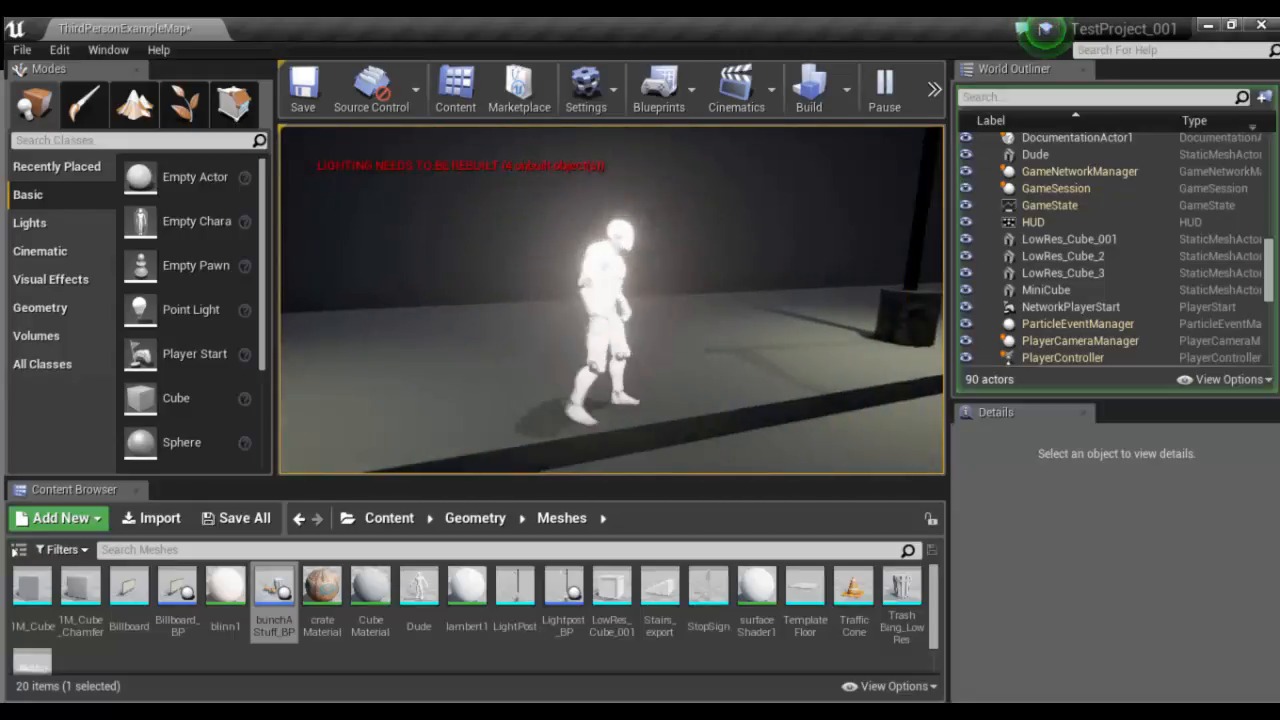
pyautogui.press('s')
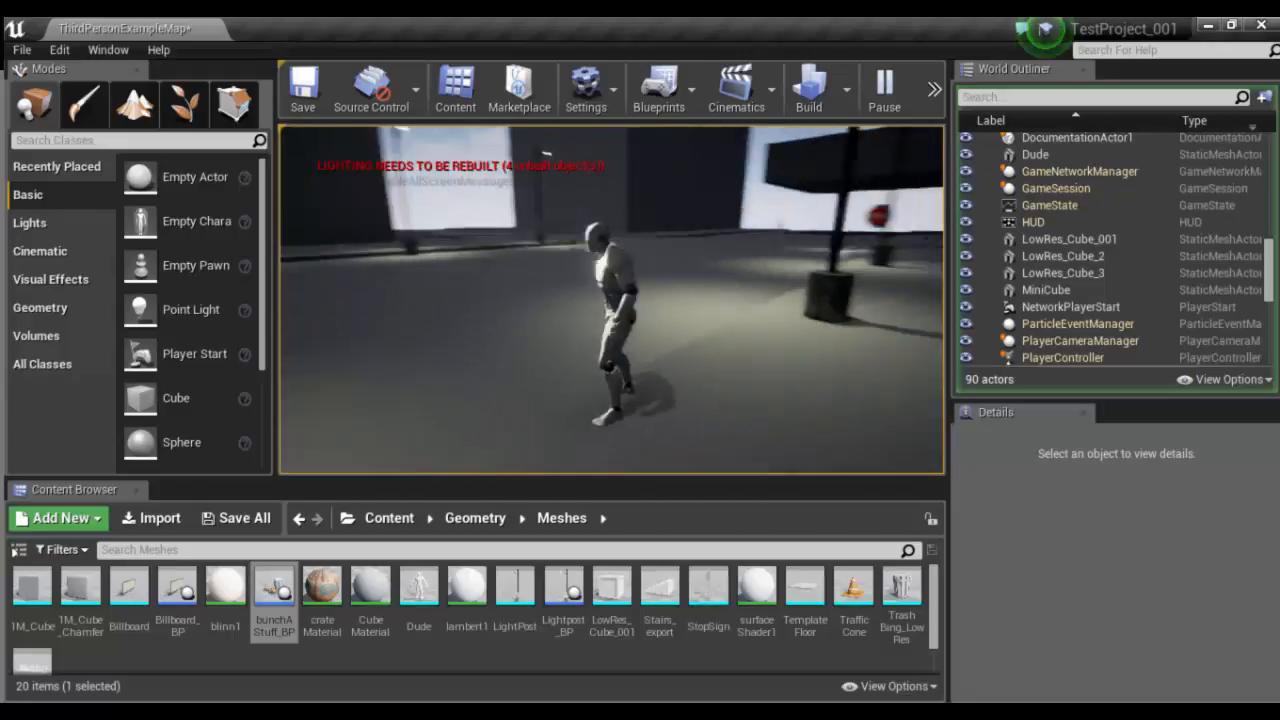
pyautogui.press('a')
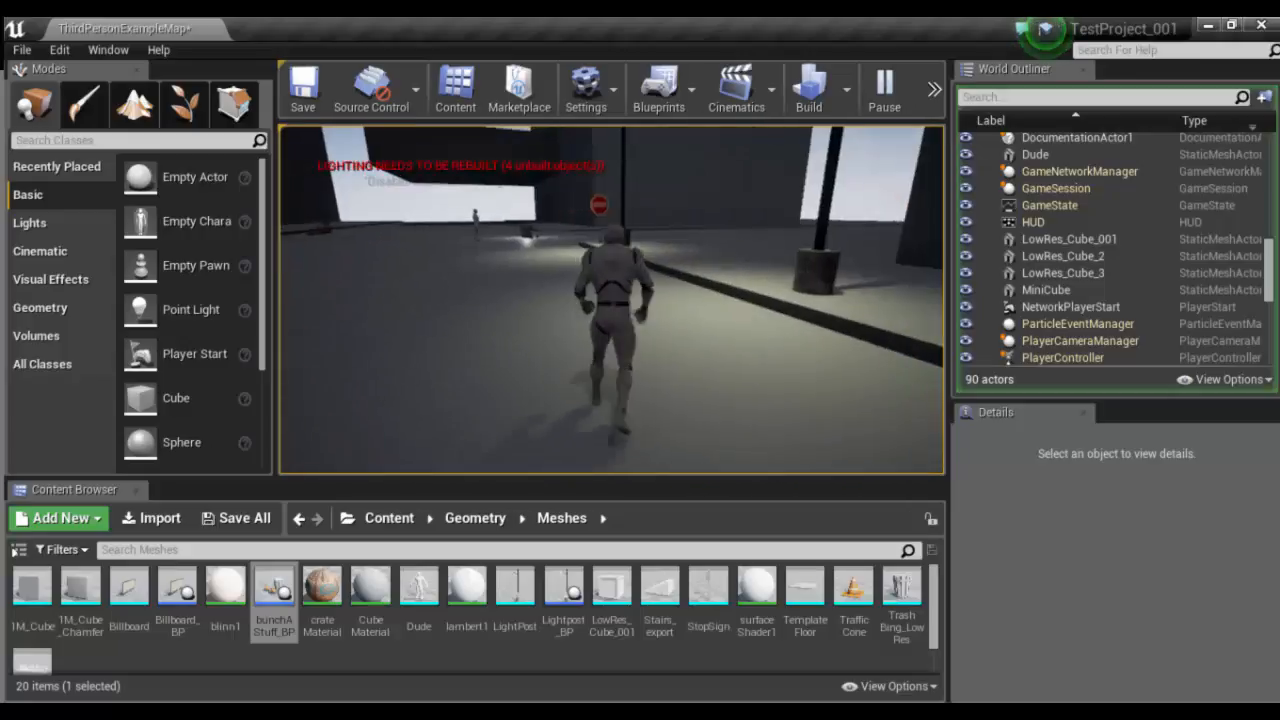
pyautogui.press('Escape')
# - Inspect how the TriggerVolume and the SpotLight are placed relative to each other by the curb
pyautogui.press('f')
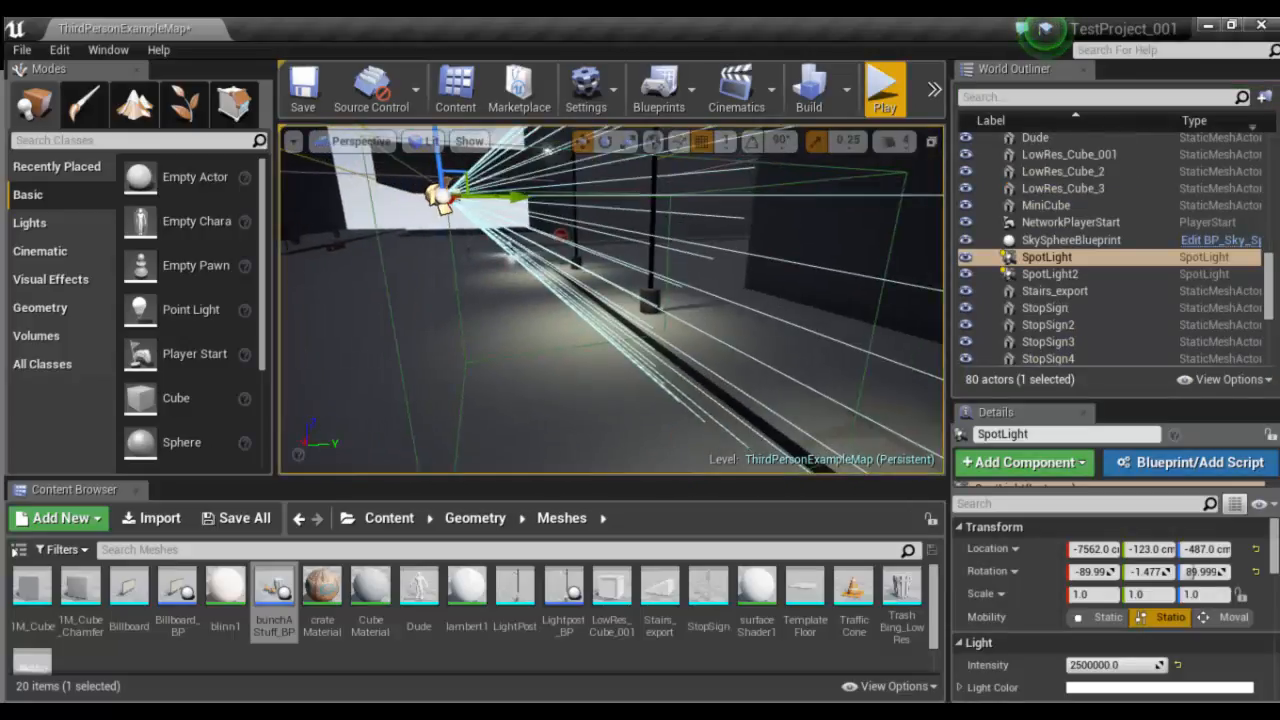
pyautogui.click(776, 223)
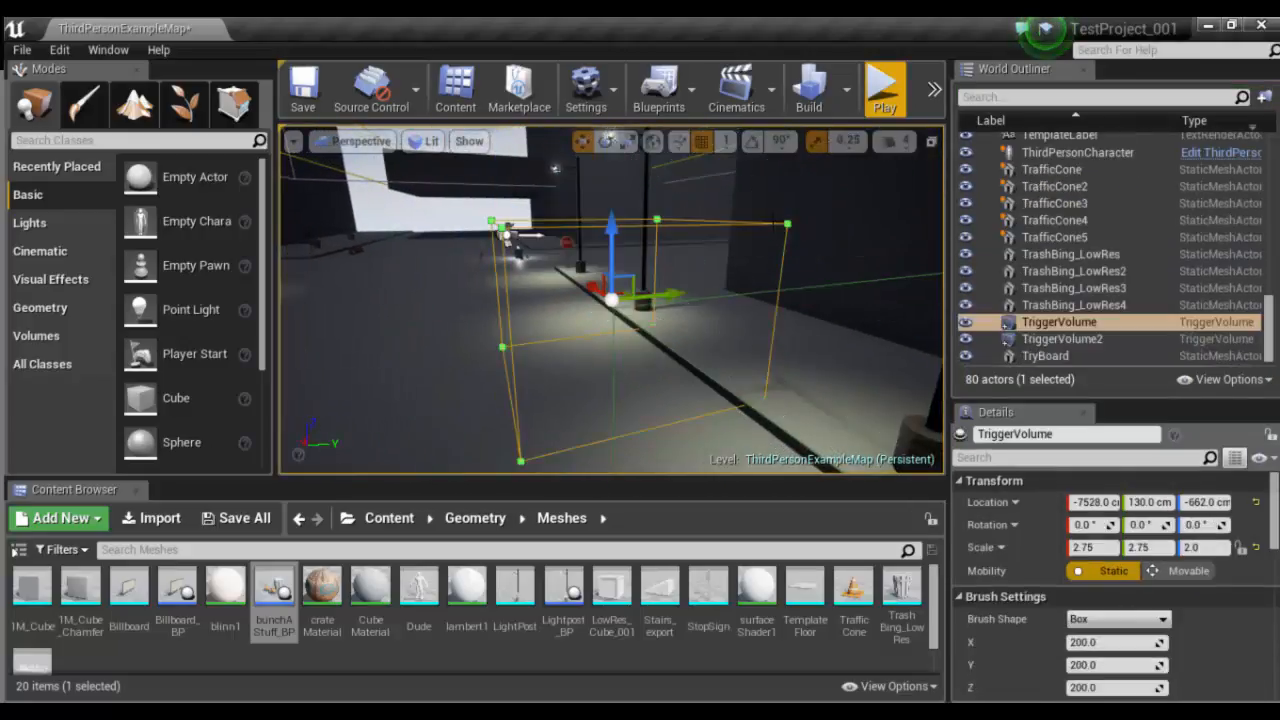
pyautogui.keyDown('alt'); pyautogui.moveTo(534, 253); pyautogui.dragTo(560, 265); pyautogui.keyUp('alt')
pyautogui.click(549, 265)
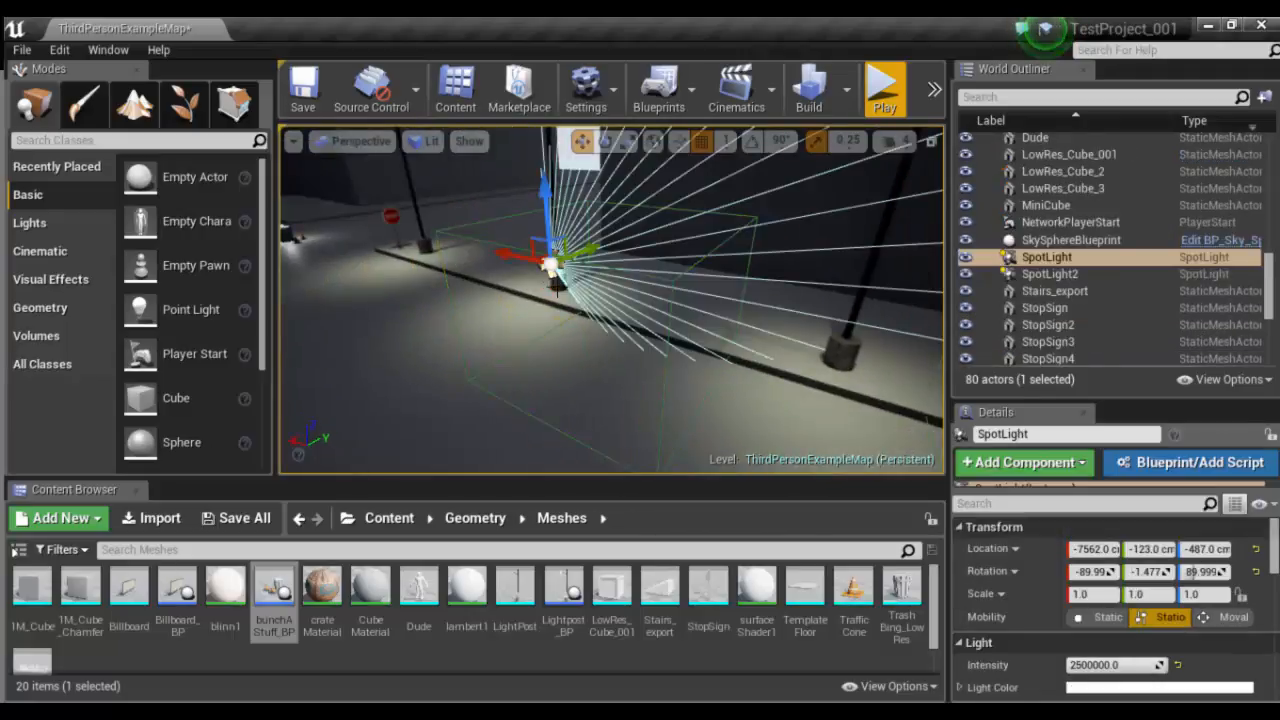
pyautogui.keyDown('alt'); pyautogui.moveTo(719, 277); pyautogui.dragTo(505, 311); pyautogui.keyUp('alt')
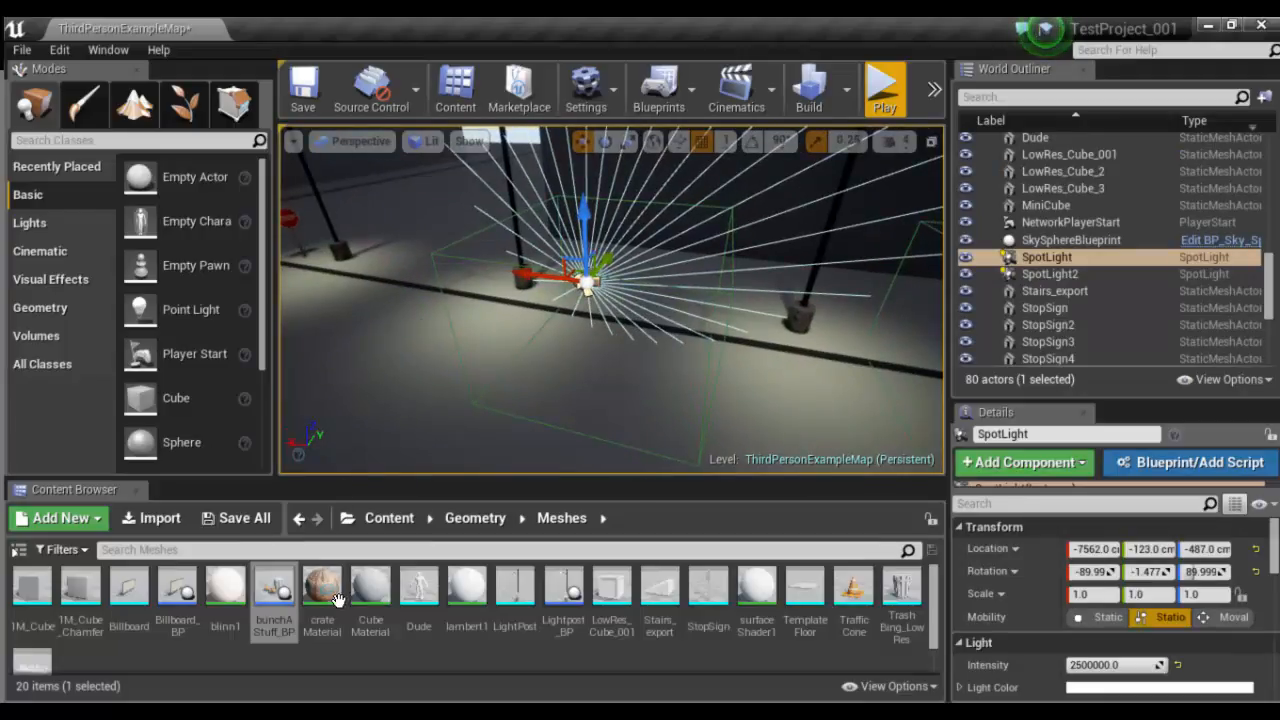
# - Look through the SpotLight actor's available commands for its level blueprint events
pyautogui.rightClick(1217, 257)
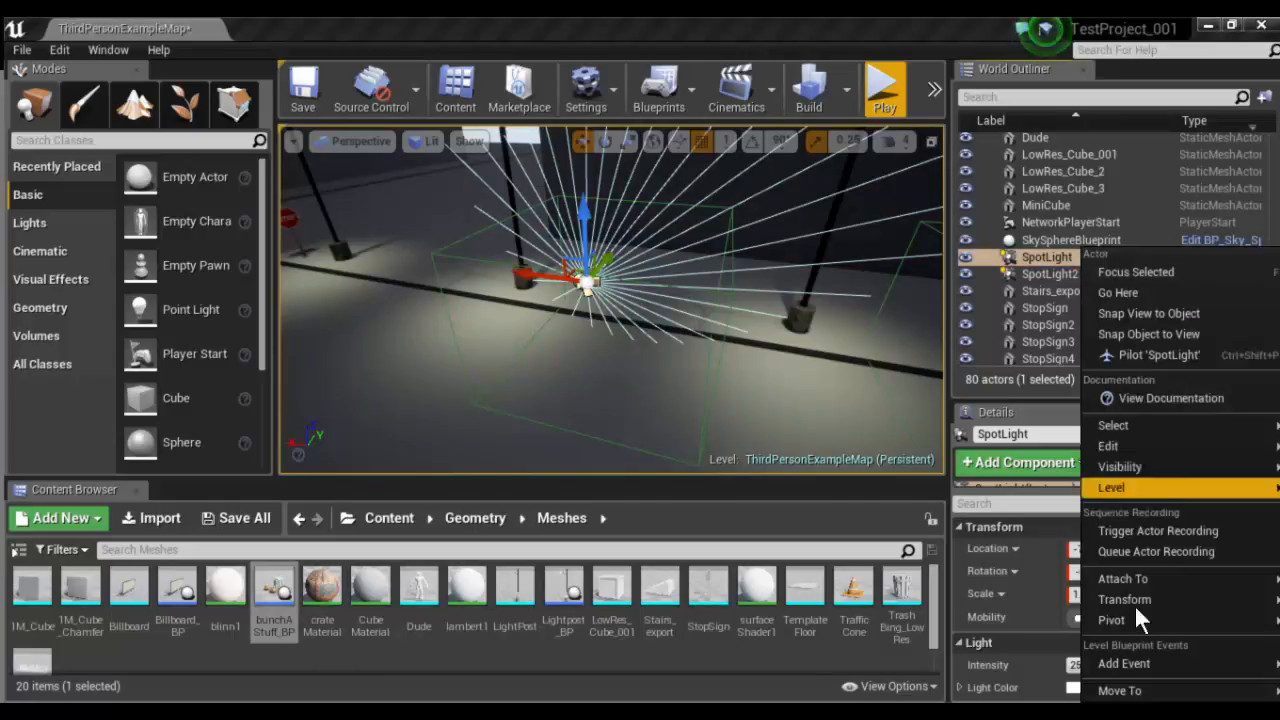
pyautogui.moveTo(1145, 446)
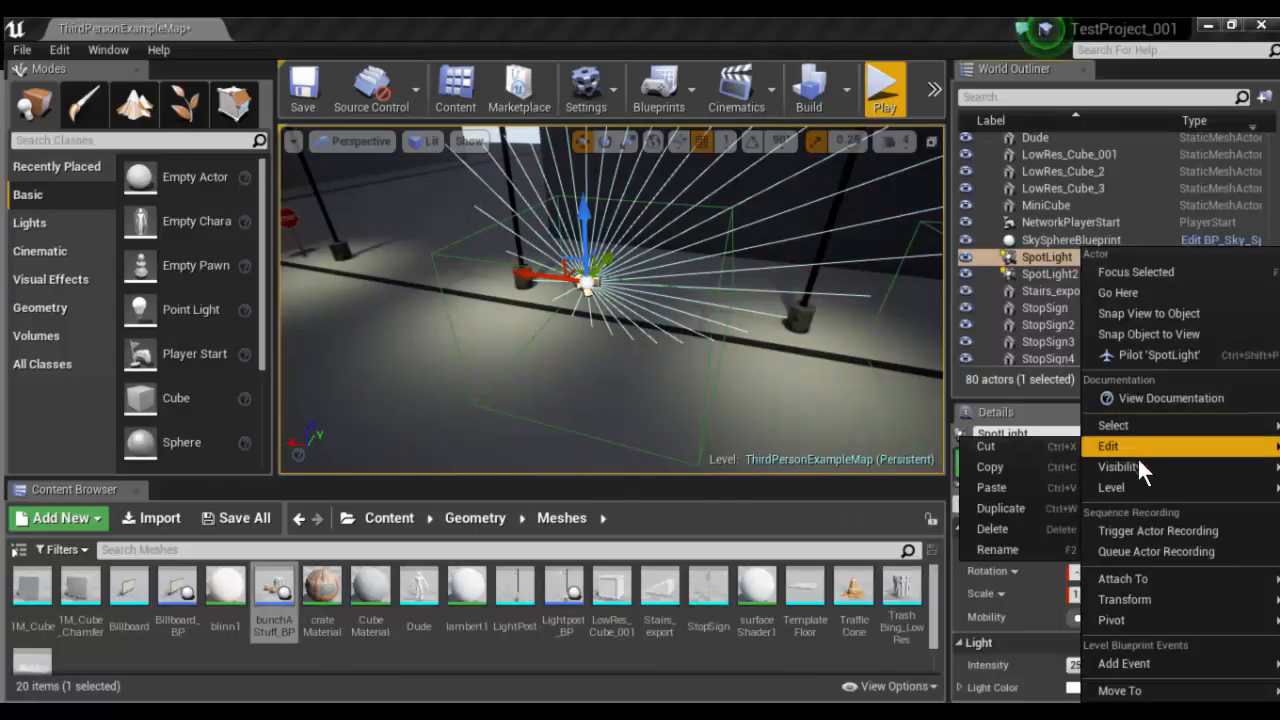
pyautogui.moveTo(1126, 473)
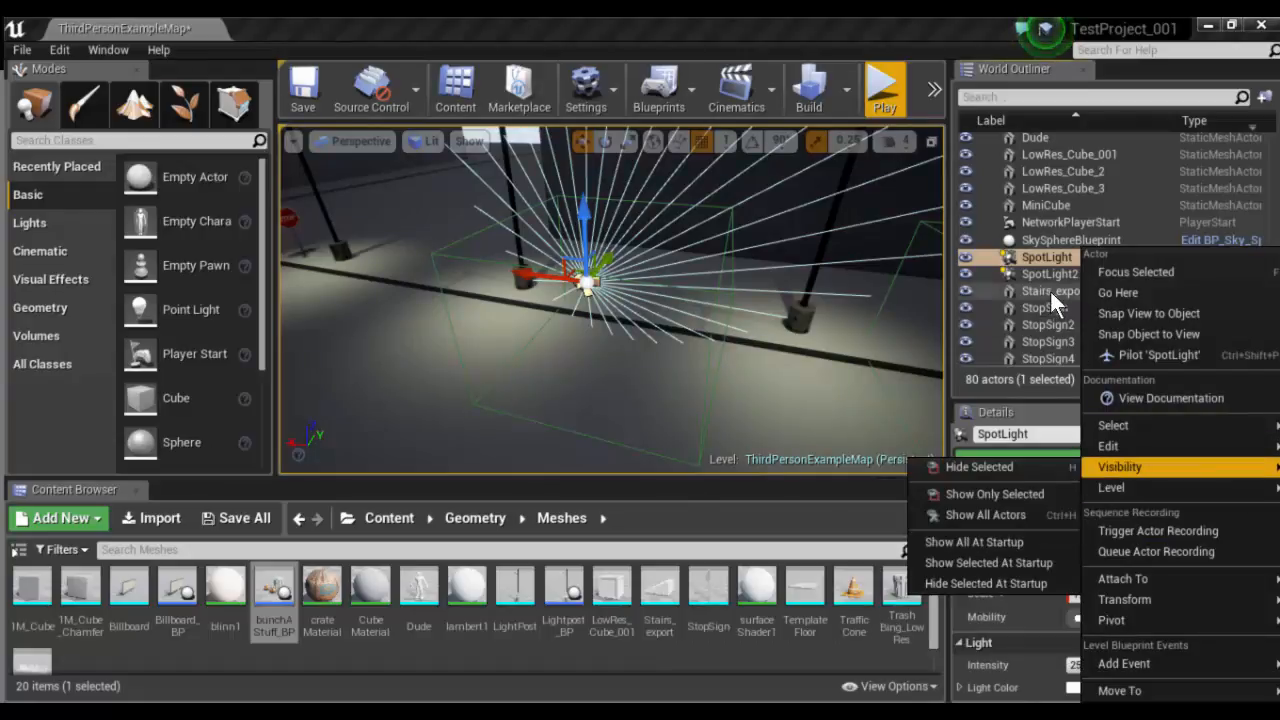
pyautogui.doubleClick(1050, 258)
pyautogui.click(1050, 258)
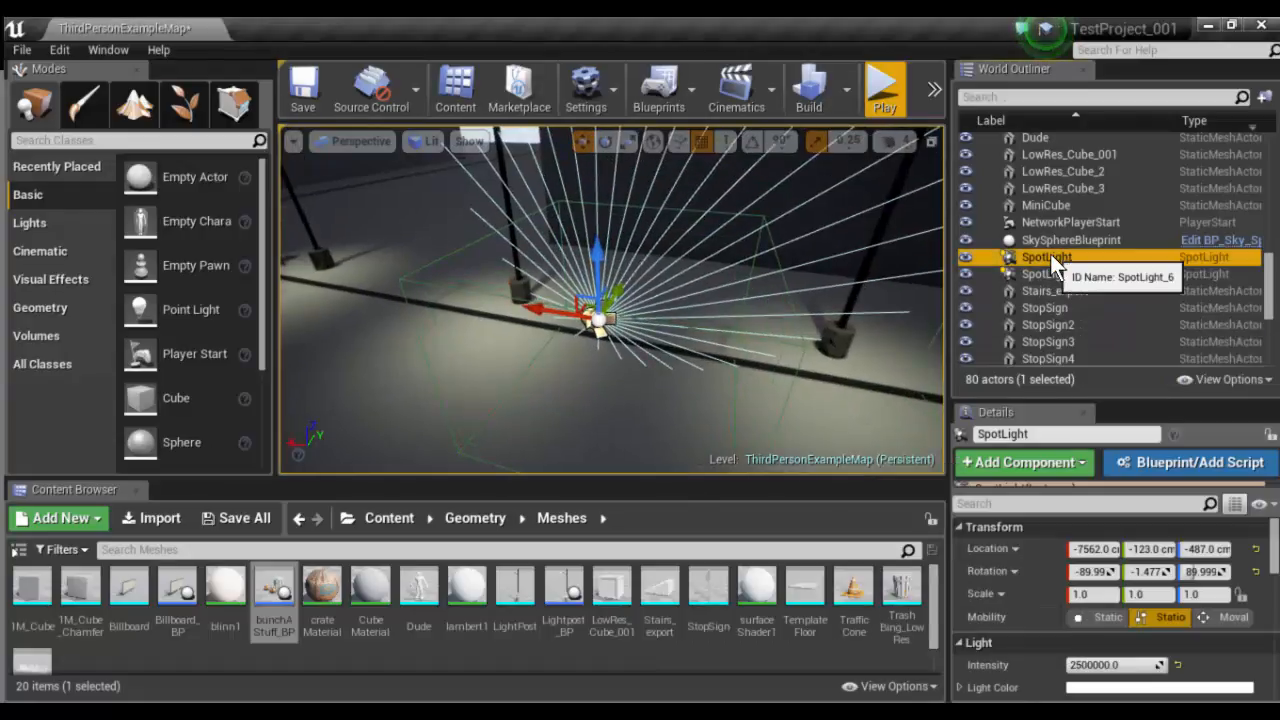
pyautogui.click(1003, 258)
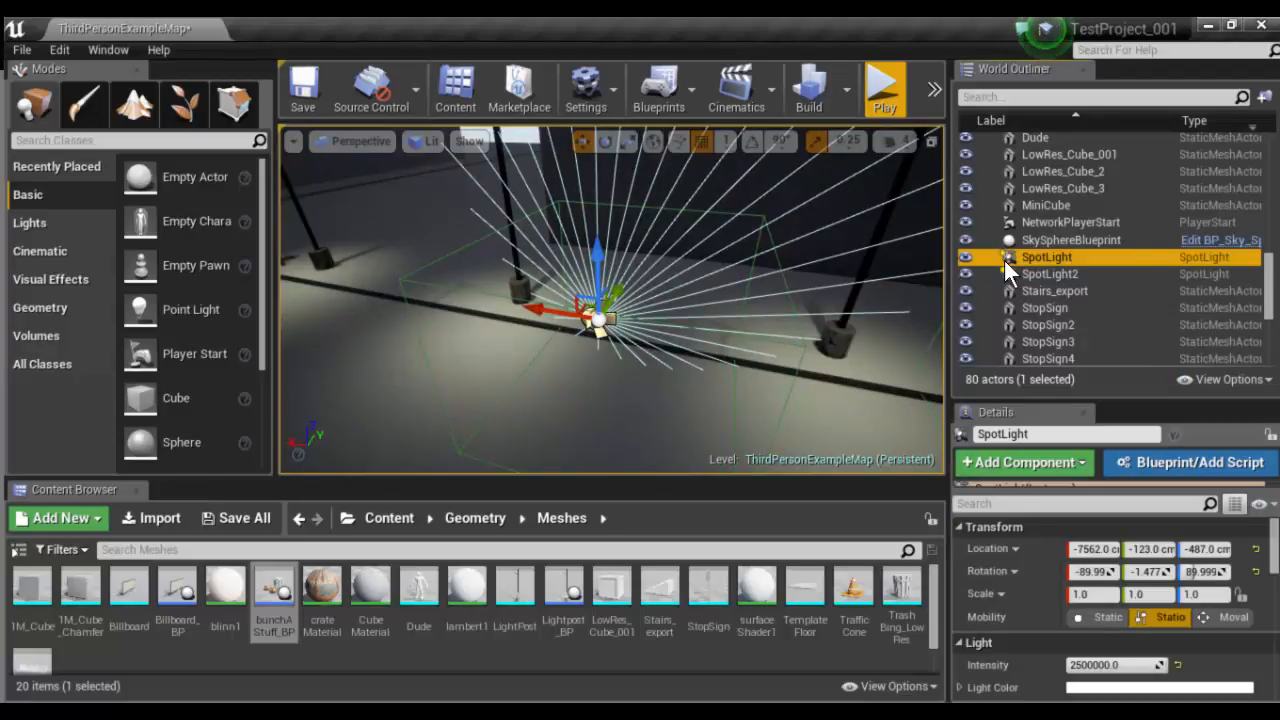
pyautogui.rightClick(1003, 258)
pyautogui.moveTo(1055, 452)
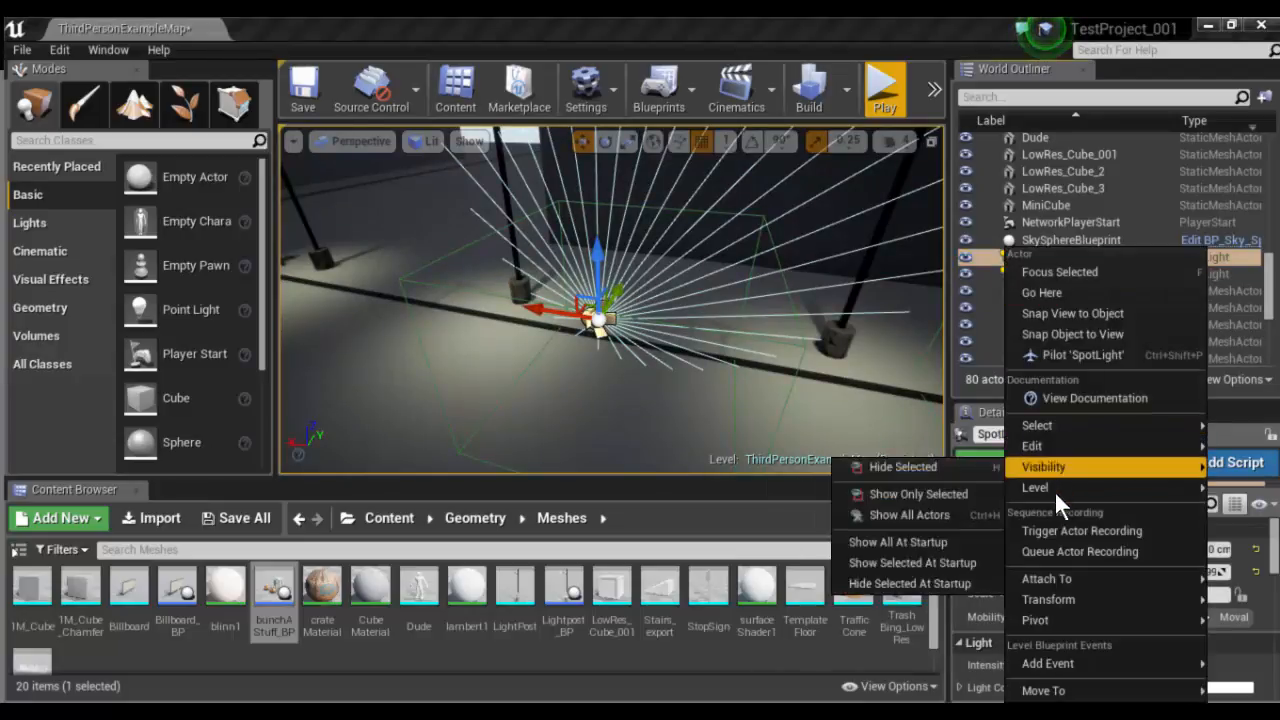
pyautogui.moveTo(1051, 622)
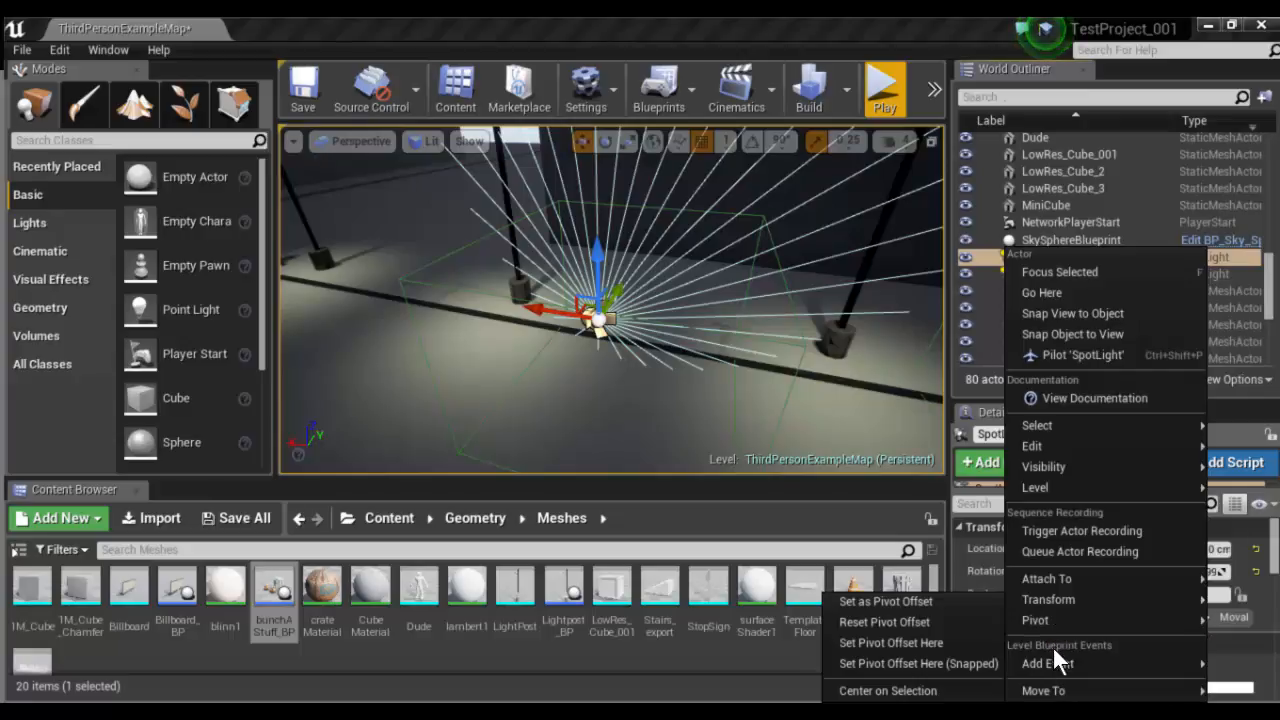
pyautogui.moveTo(1041, 690)
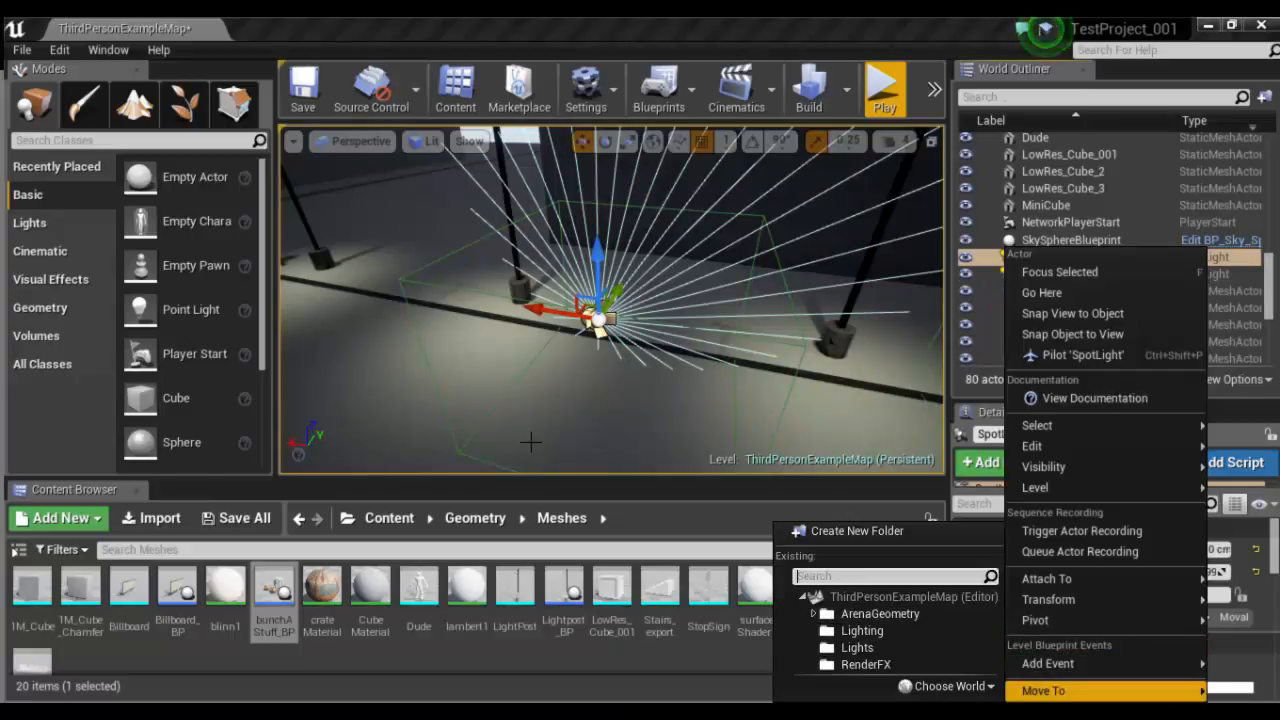
# - Open the level blueprint at the OnActorBeginOverlap event of the first TriggerVolume
pyautogui.click(436, 285)
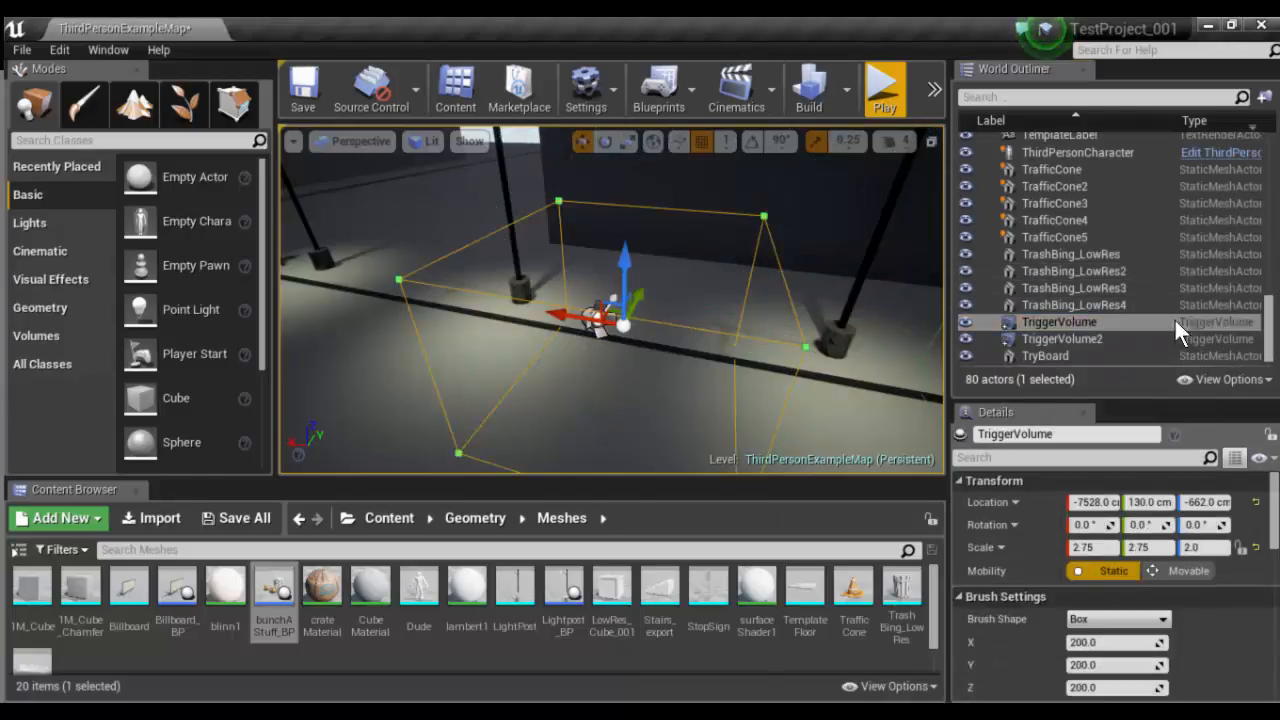
pyautogui.doubleClick(1213, 320)
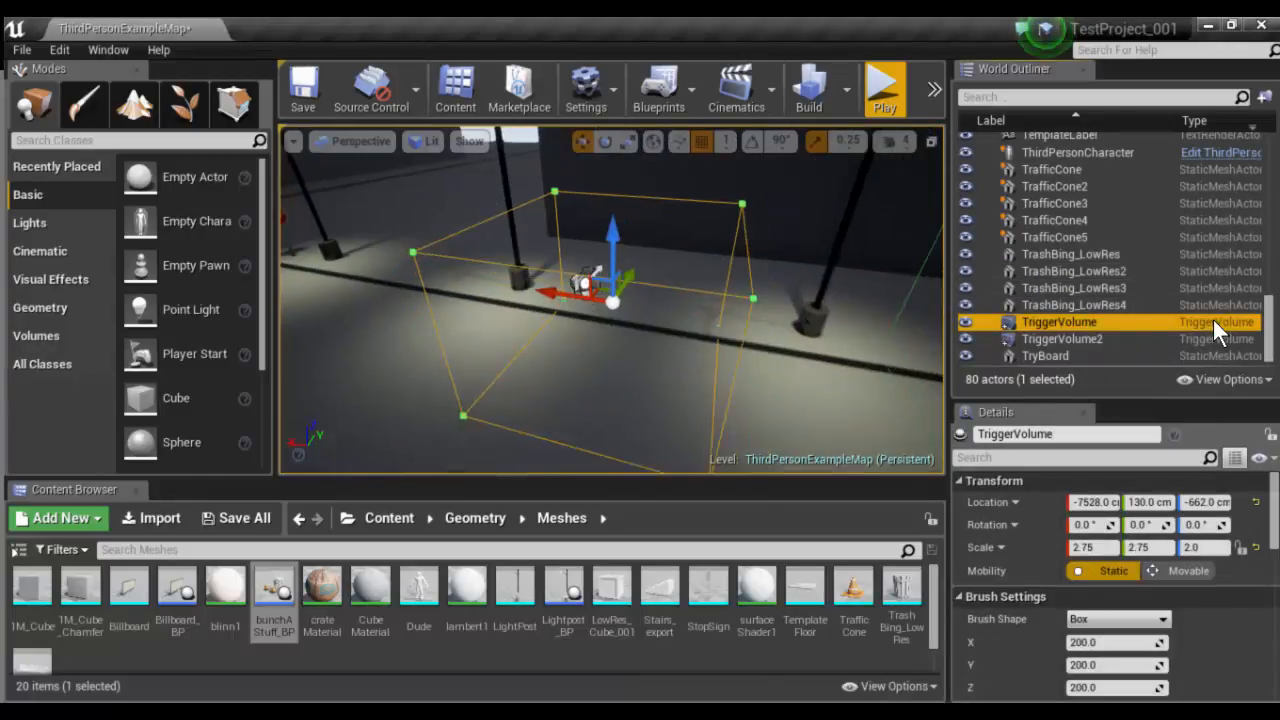
pyautogui.click(1037, 320)
pyautogui.rightClick(1019, 321)
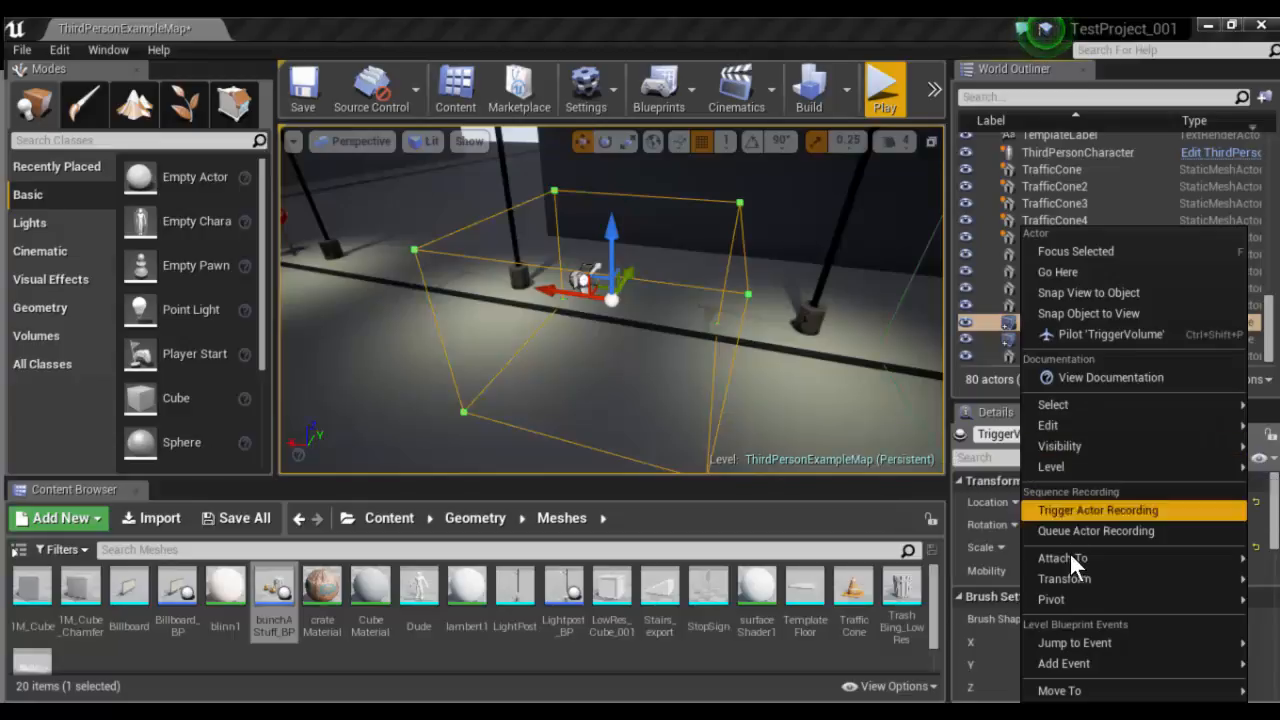
pyautogui.moveTo(1075, 644)
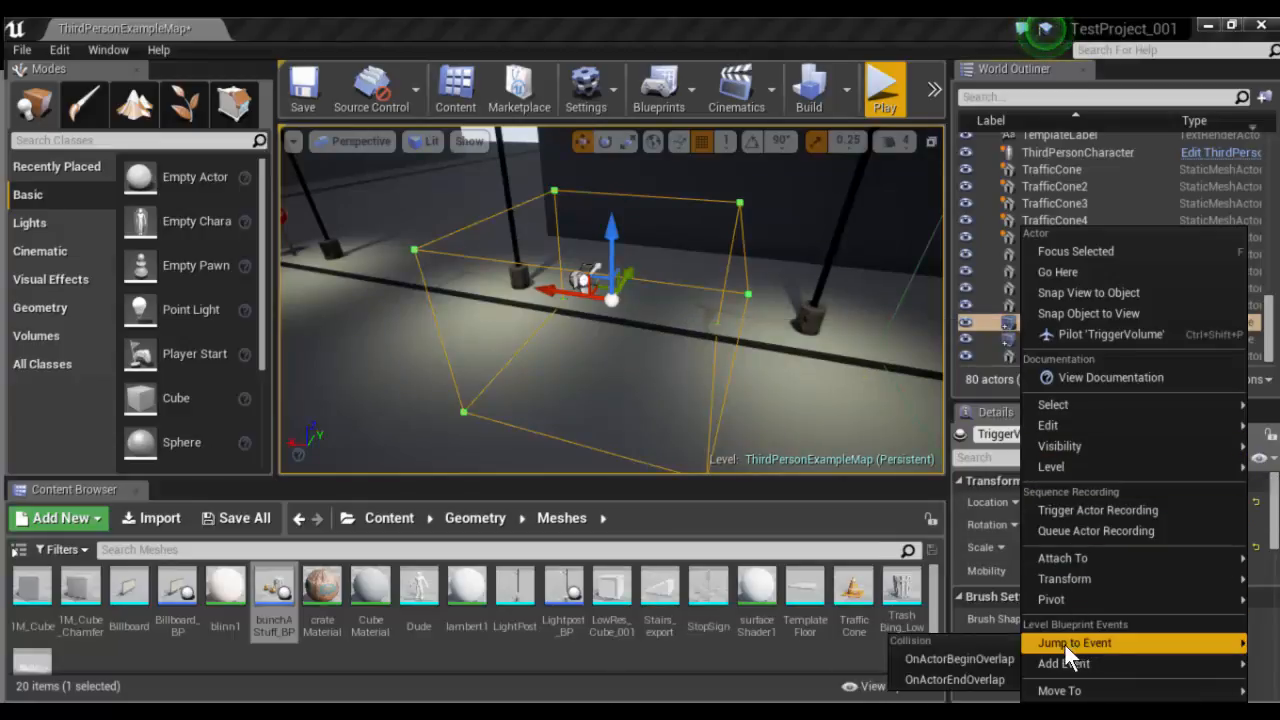
pyautogui.click(988, 659)
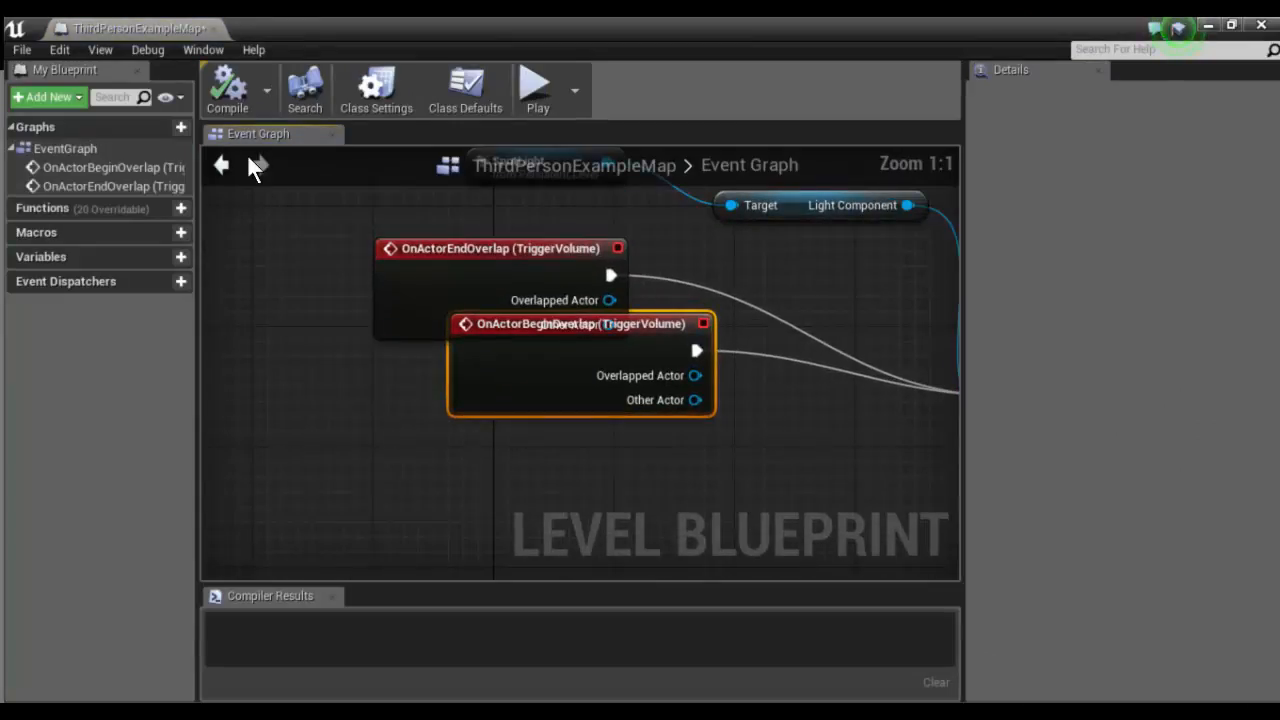
# - Line up the SpotLight reference node and its Light Component node in a row above the overlap events
pyautogui.scroll(-2, 908, 325)
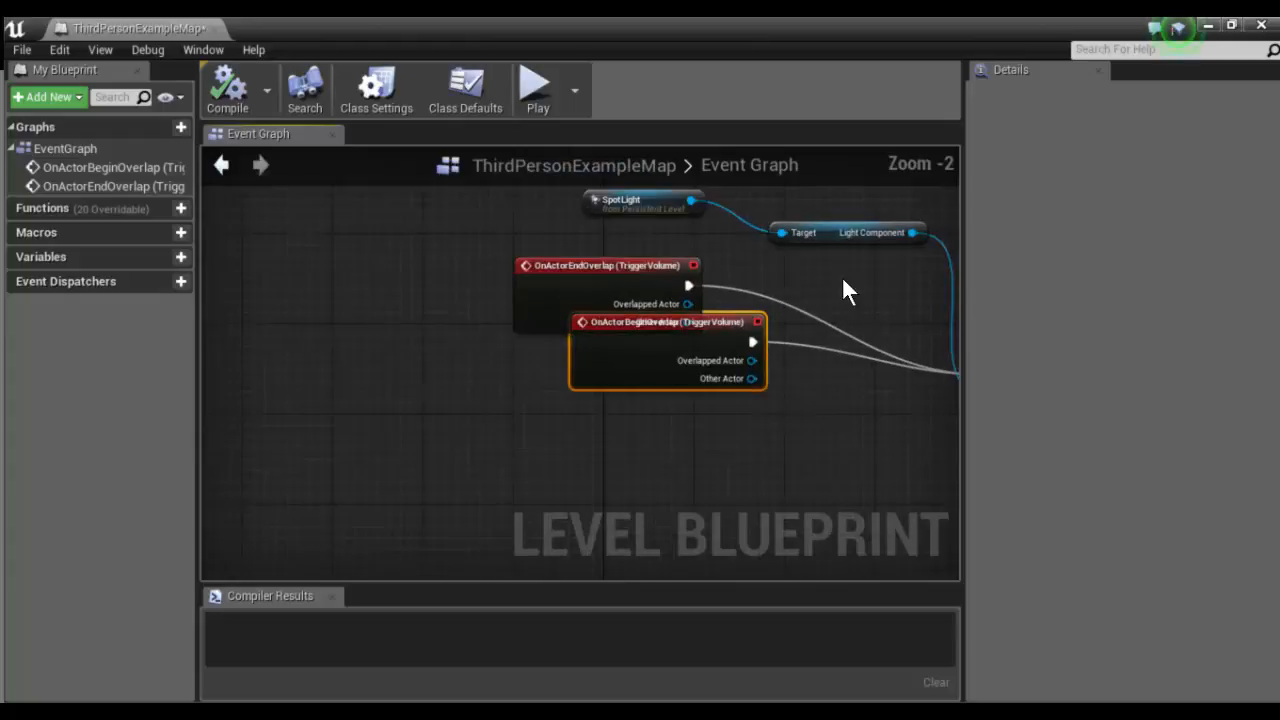
pyautogui.moveTo(785, 317); pyautogui.dragTo(565, 372, button='right')
pyautogui.moveTo(432, 270); pyautogui.dragTo(439, 249)
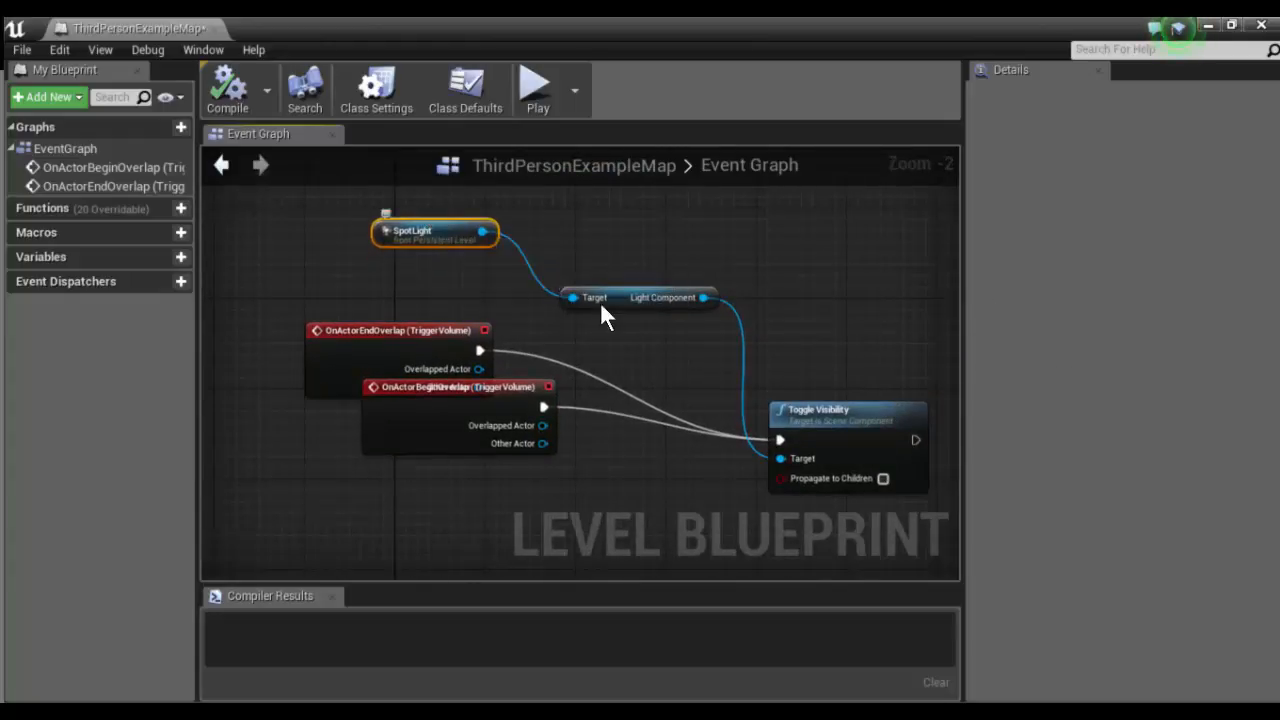
pyautogui.moveTo(600, 300); pyautogui.dragTo(565, 236)
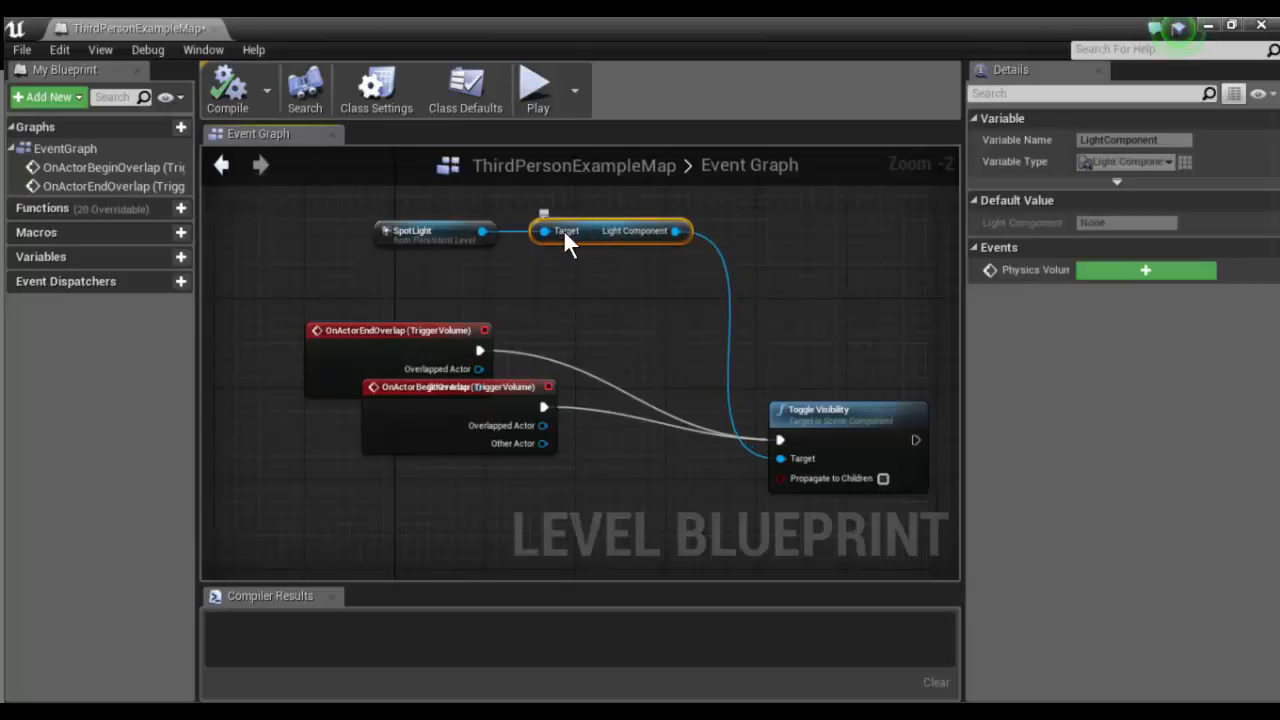
# - Stack the two TriggerVolume overlap event nodes in a column beside Toggle Visibility, and close the level blueprint
pyautogui.moveTo(470, 418); pyautogui.dragTo(419, 418)
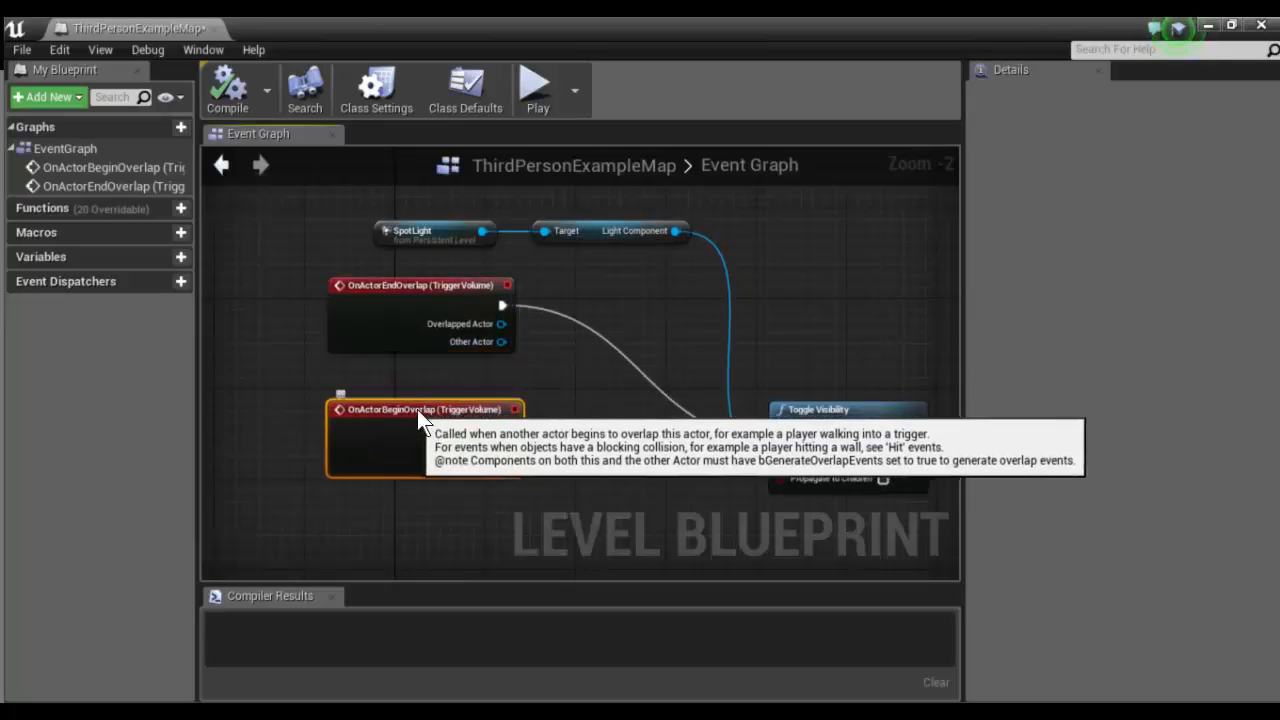
pyautogui.click(843, 414)
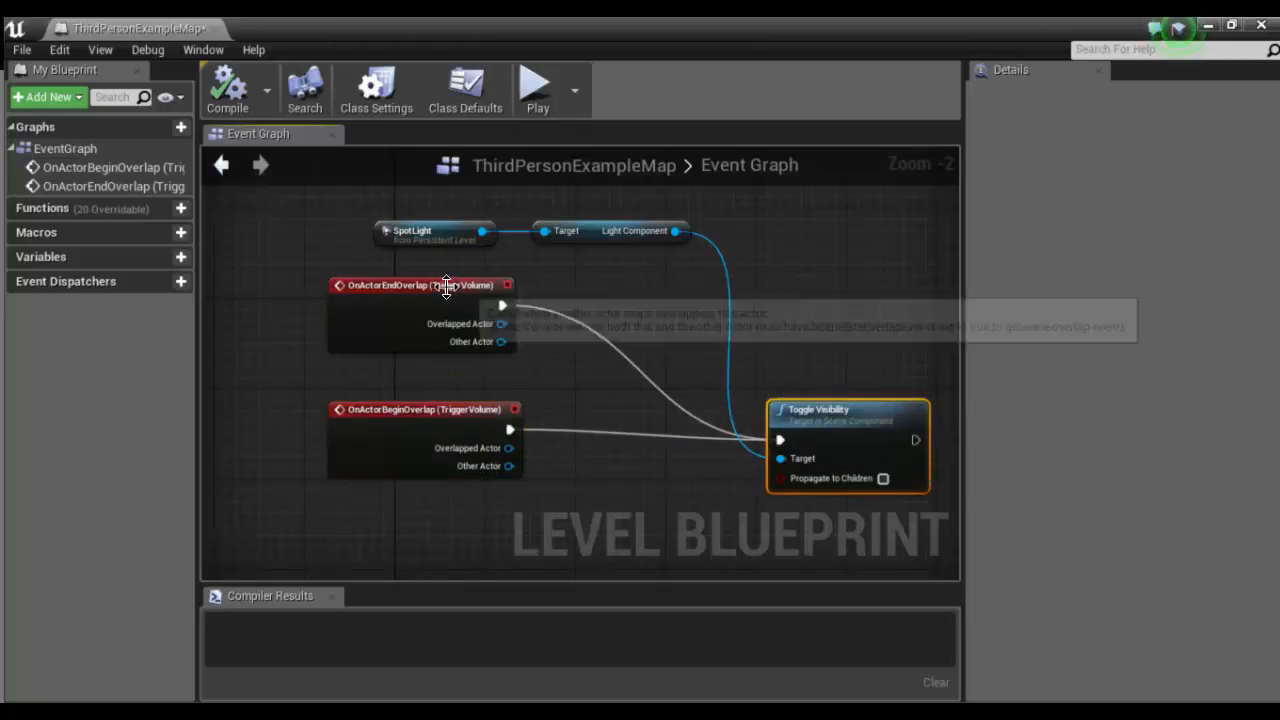
pyautogui.click(464, 316)
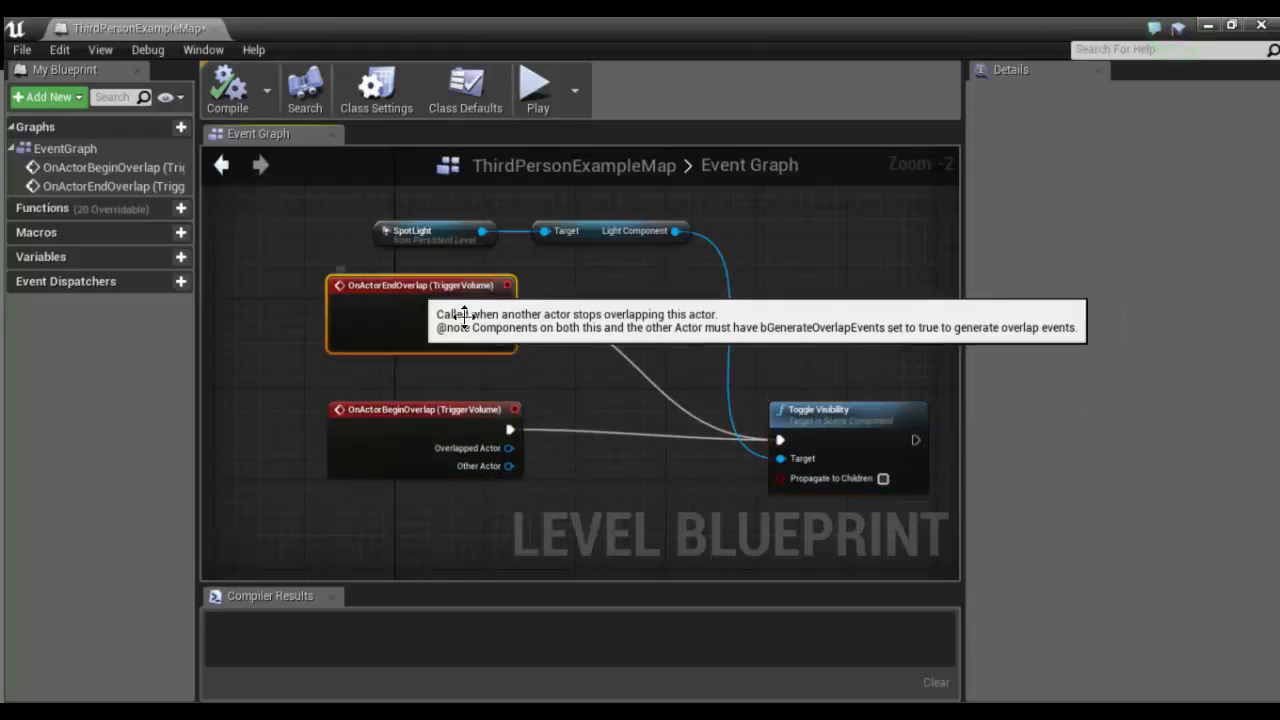
pyautogui.click(814, 415)
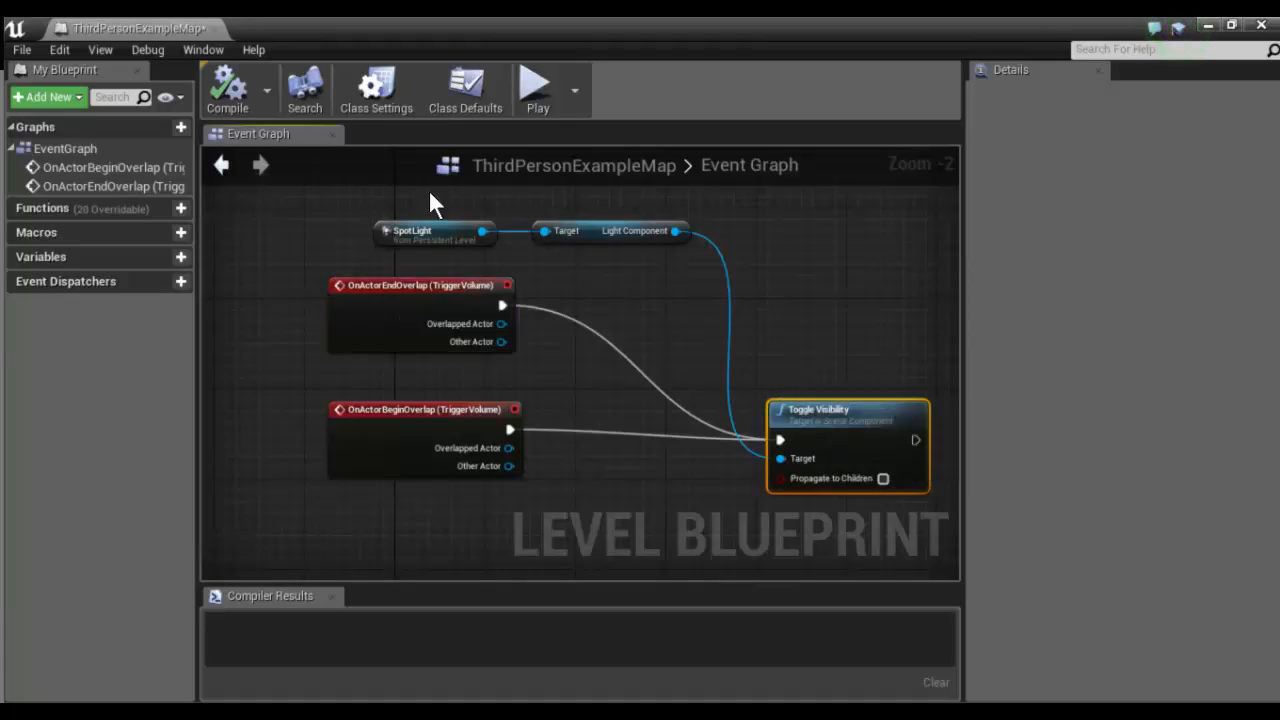
pyautogui.click(212, 28)
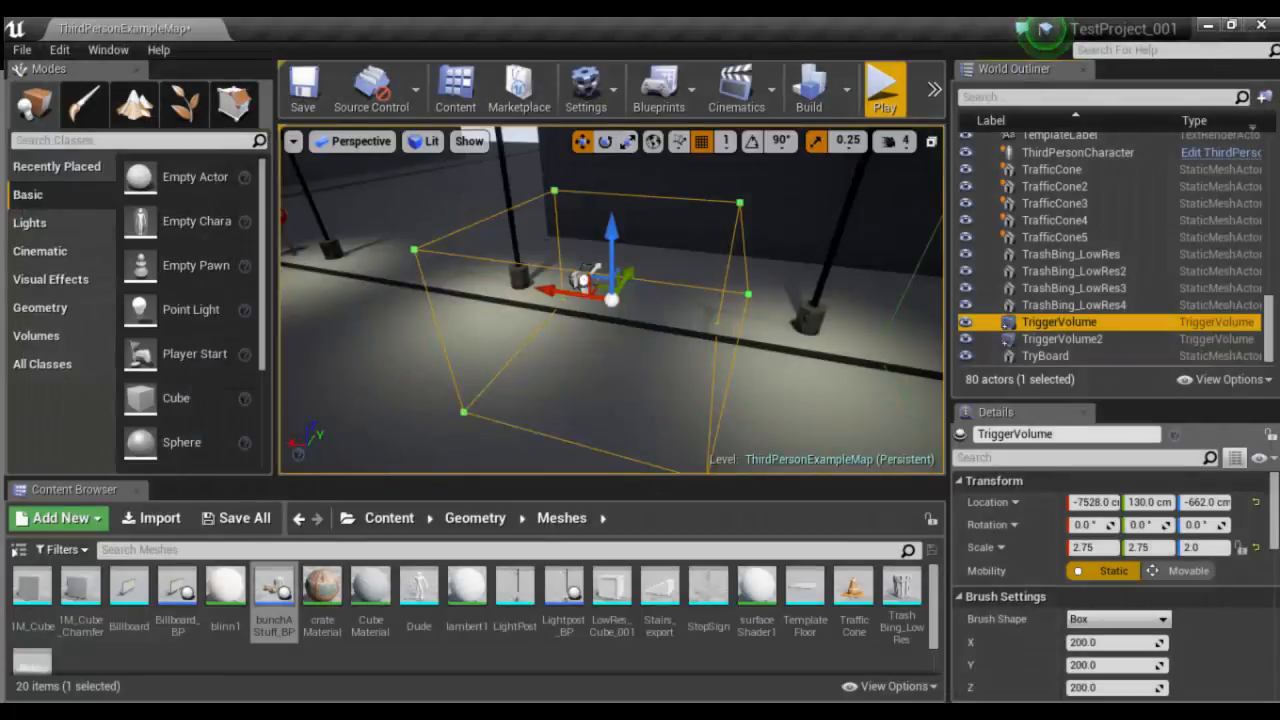
# - Try moving the TriggerVolume along the curb, and undo the move
pyautogui.keyDown('alt'); pyautogui.moveTo(549, 291); pyautogui.dragTo(461, 278); pyautogui.keyUp('alt')
pyautogui.hotkey('ctrl', 'z')
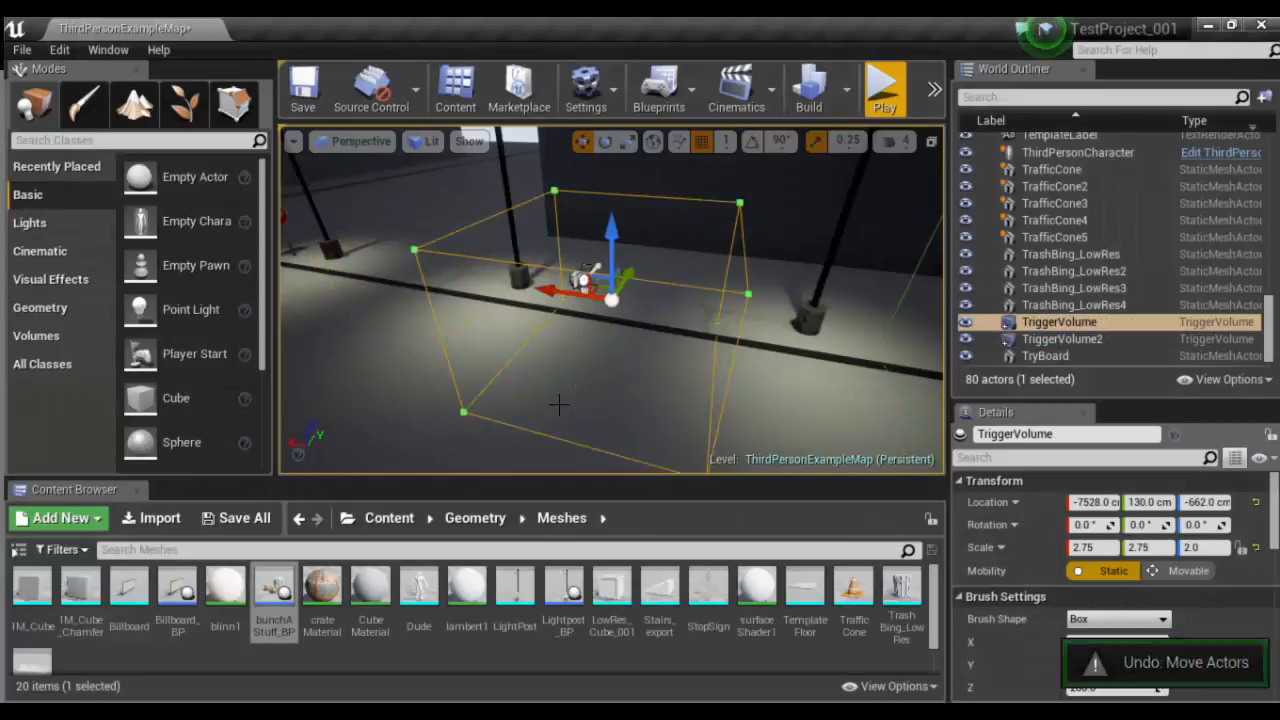
pyautogui.keyDown('alt'); pyautogui.moveTo(558, 404); pyautogui.dragTo(706, 413); pyautogui.keyUp('alt')
pyautogui.scroll(-3, 706, 413)
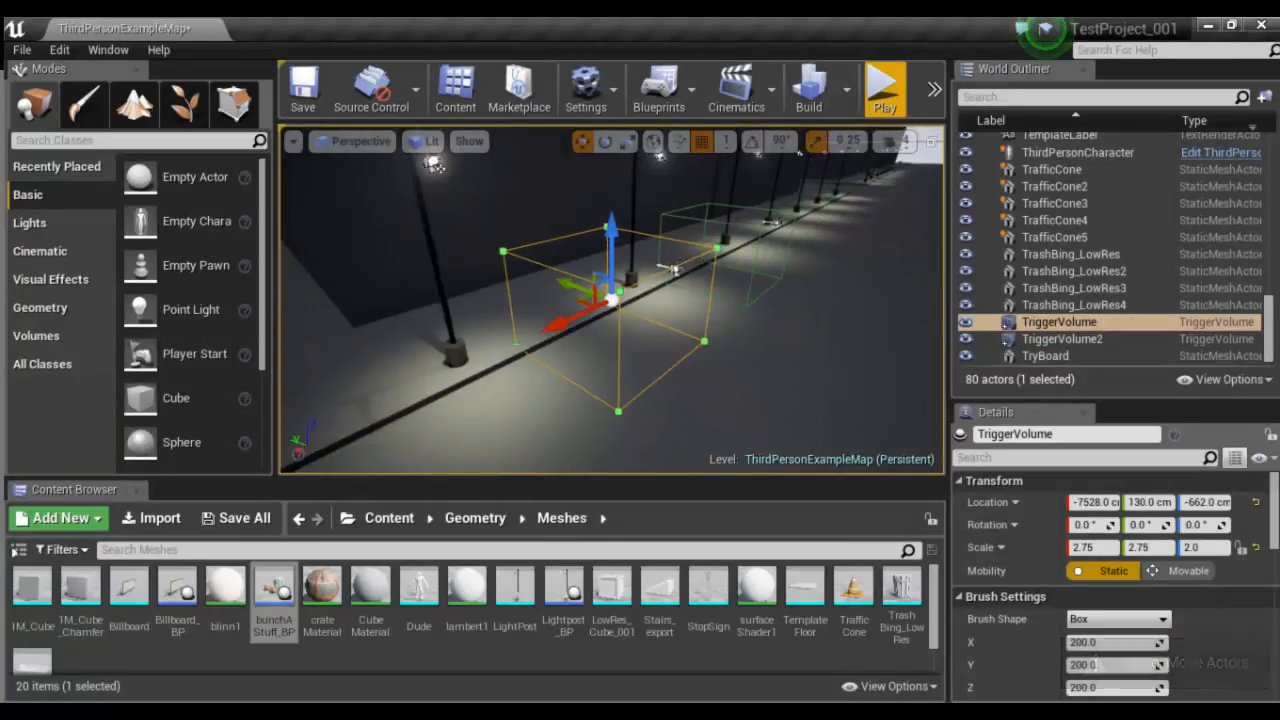
pyautogui.scroll(-2, 724, 359)
# - Select Lightpost_BP10 by the curb and examine its lamp head and spotlight cone from near and far
pyautogui.click(476, 196)
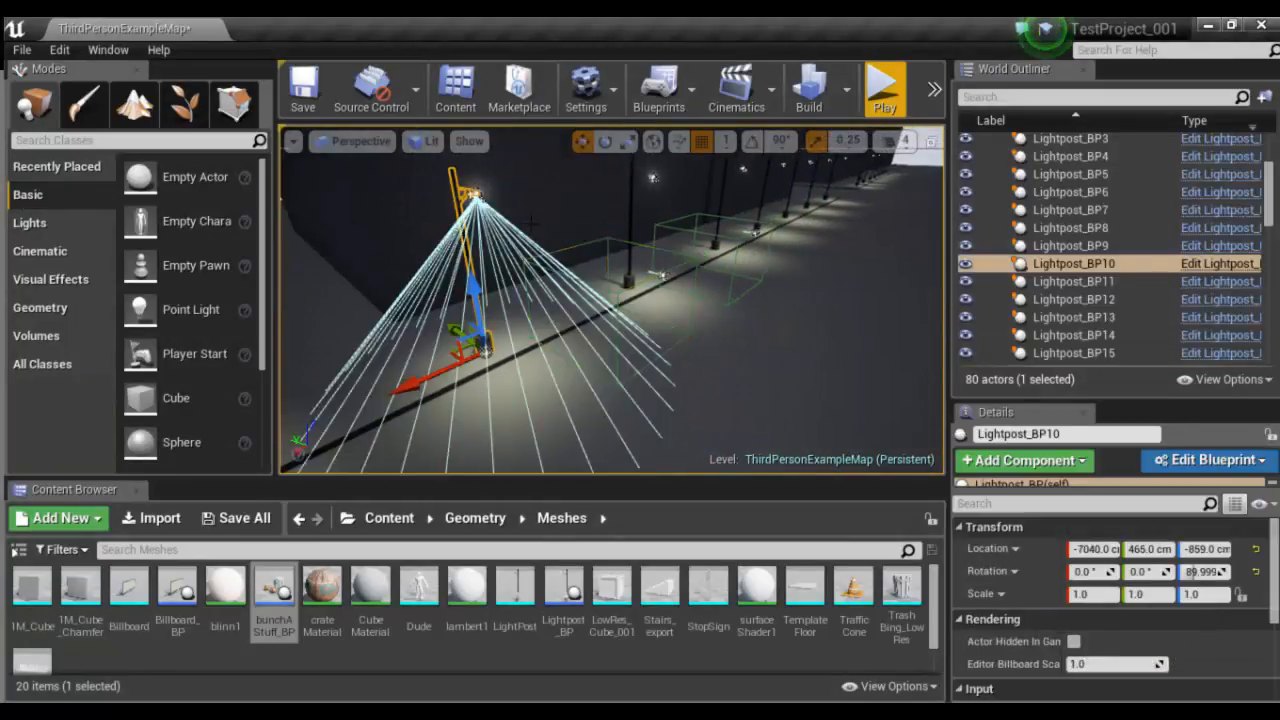
pyautogui.keyDown('alt'); pyautogui.moveTo(532, 223); pyautogui.dragTo(630, 175); pyautogui.keyUp('alt')
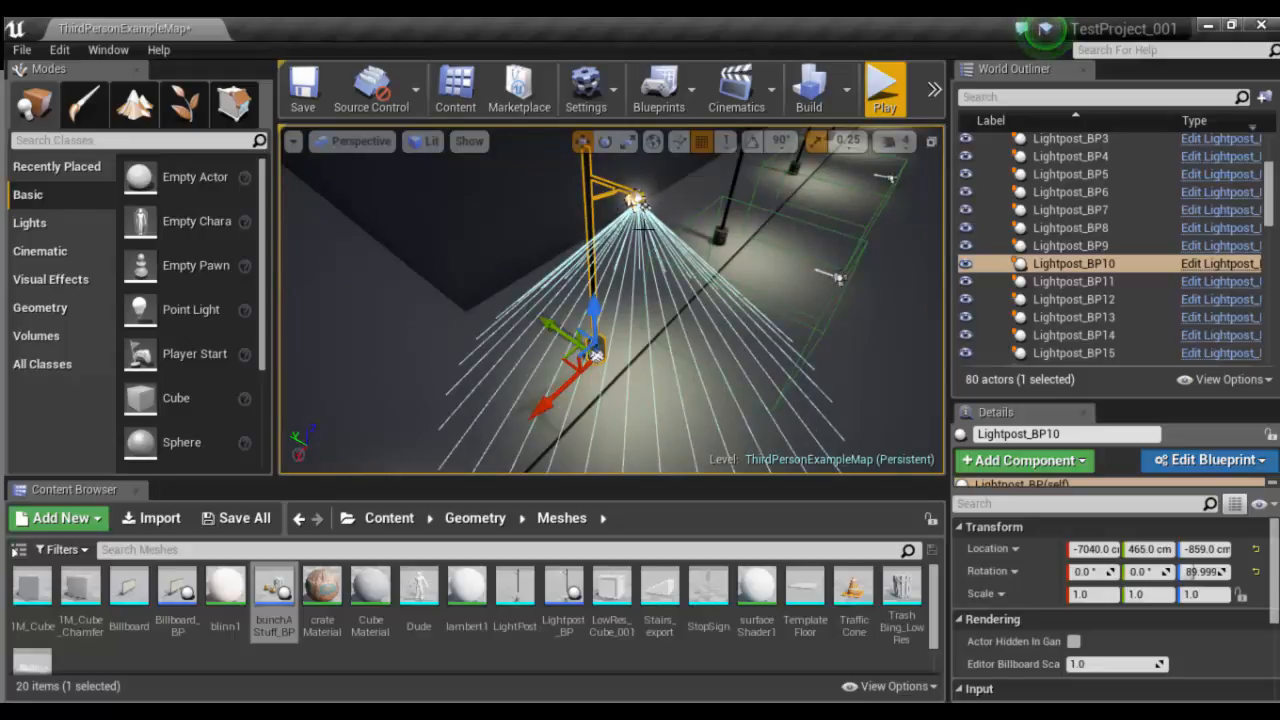
pyautogui.scroll(4, 607, 201)
pyautogui.moveTo(638, 240); pyautogui.dragTo(655, 190, button='middle')
pyautogui.scroll(-5, 628, 272)
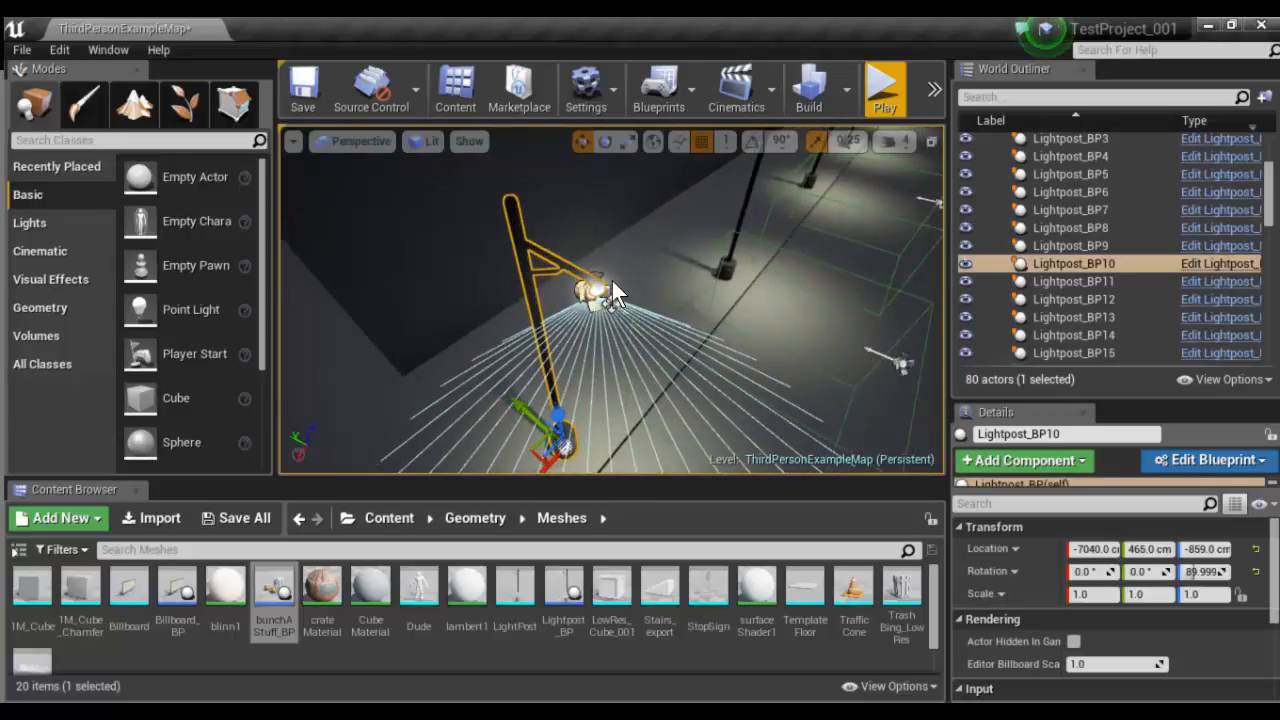
pyautogui.scroll(4, 612, 281)
pyautogui.scroll(-4, 612, 281)
pyautogui.scroll(4, 612, 281)
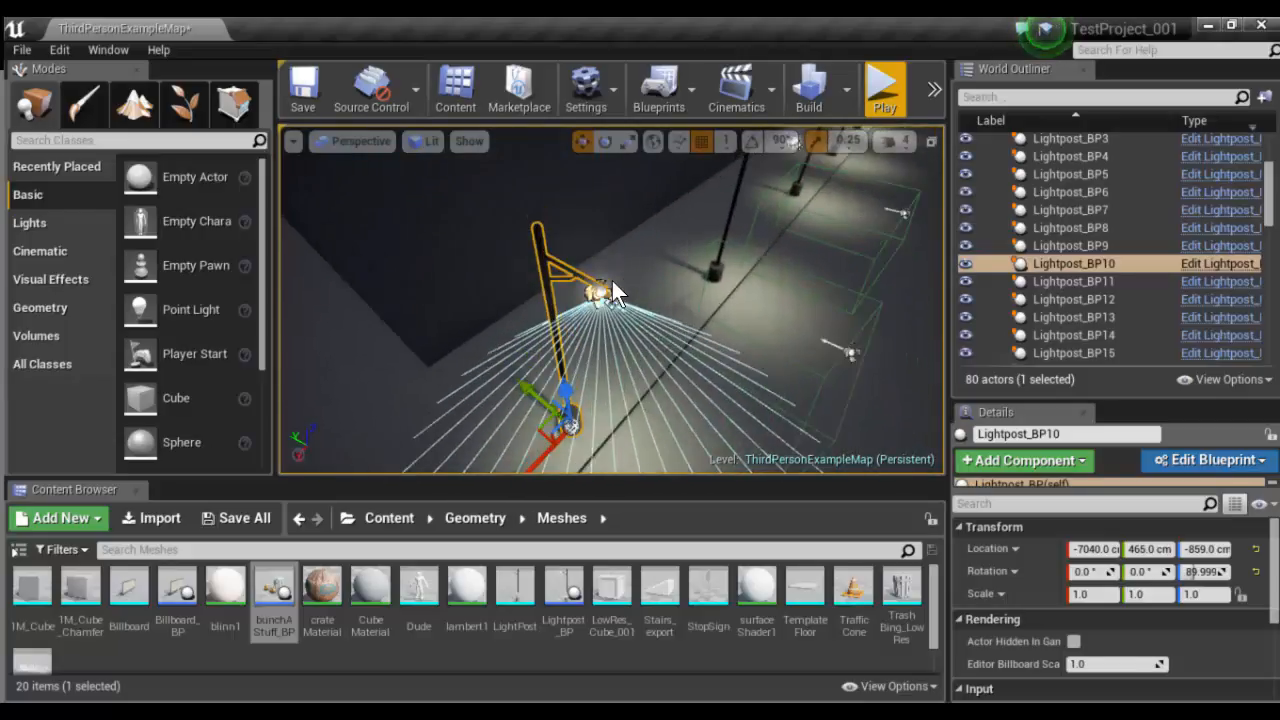
pyautogui.scroll(4, 612, 281)
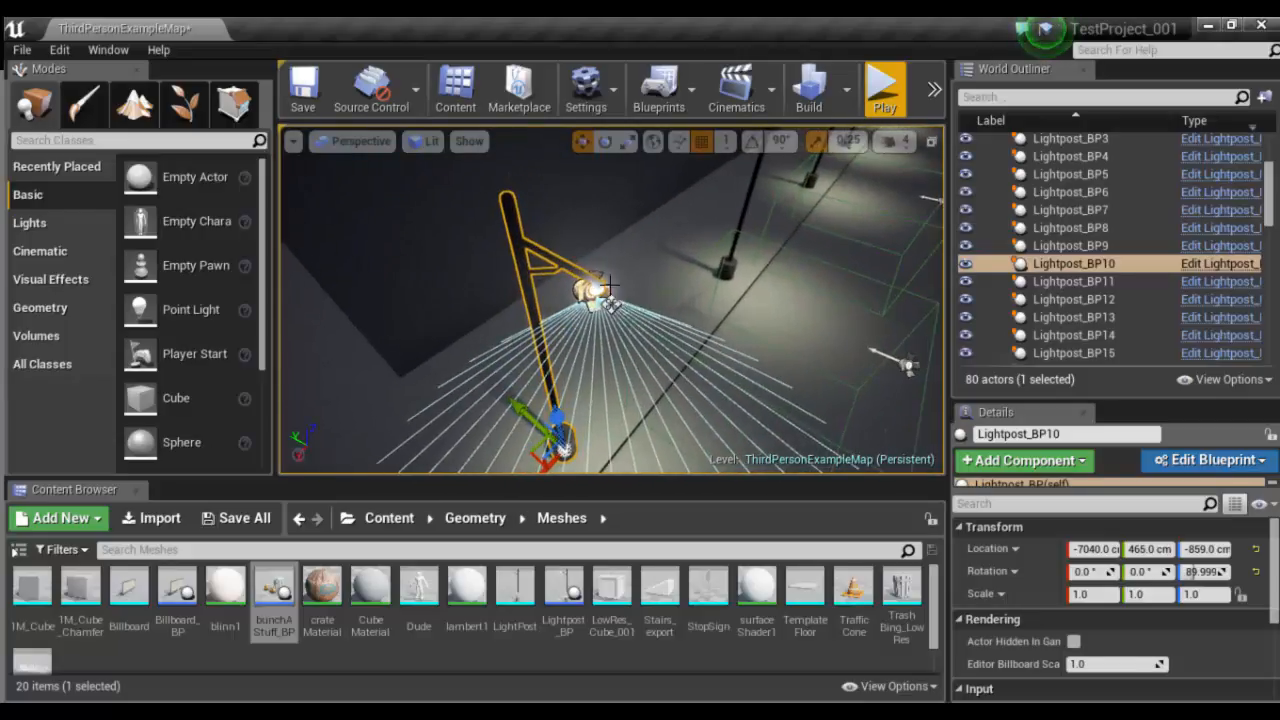
pyautogui.scroll(-4, 612, 281)
pyautogui.scroll(4, 593, 290)
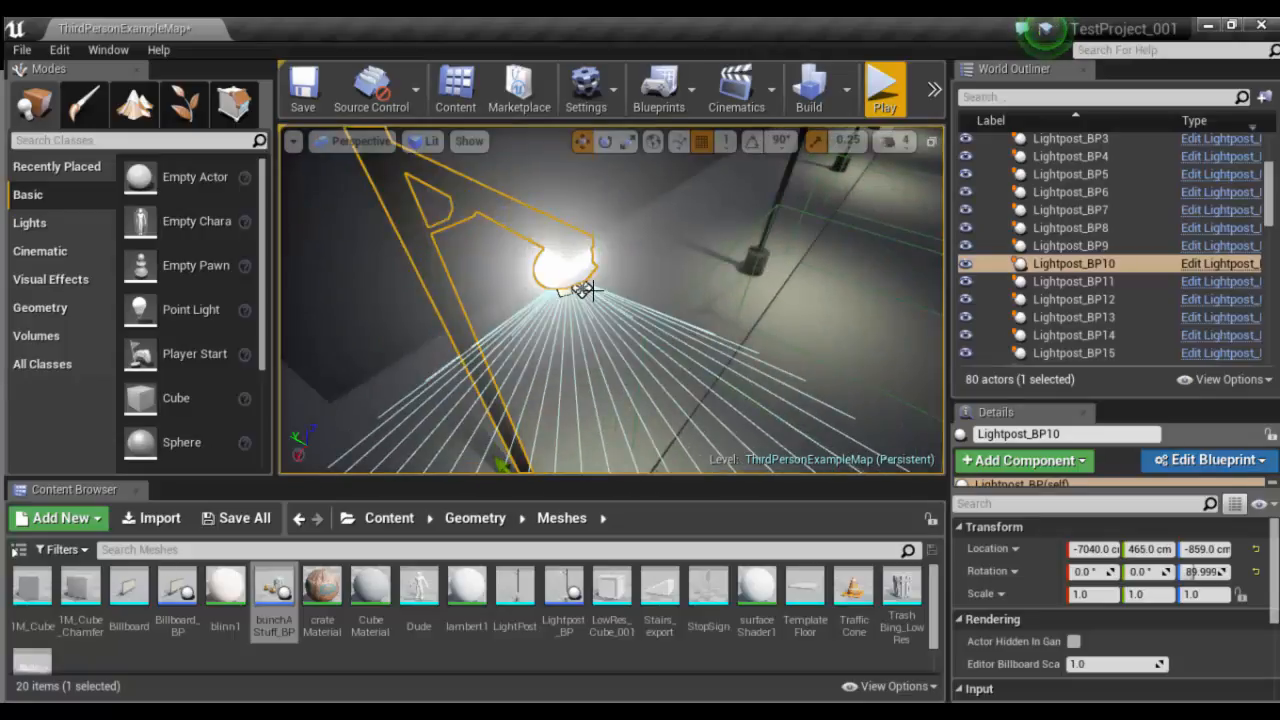
pyautogui.scroll(3, 585, 290)
pyautogui.scroll(-3, 558, 273)
pyautogui.scroll(-6, 666, 348)
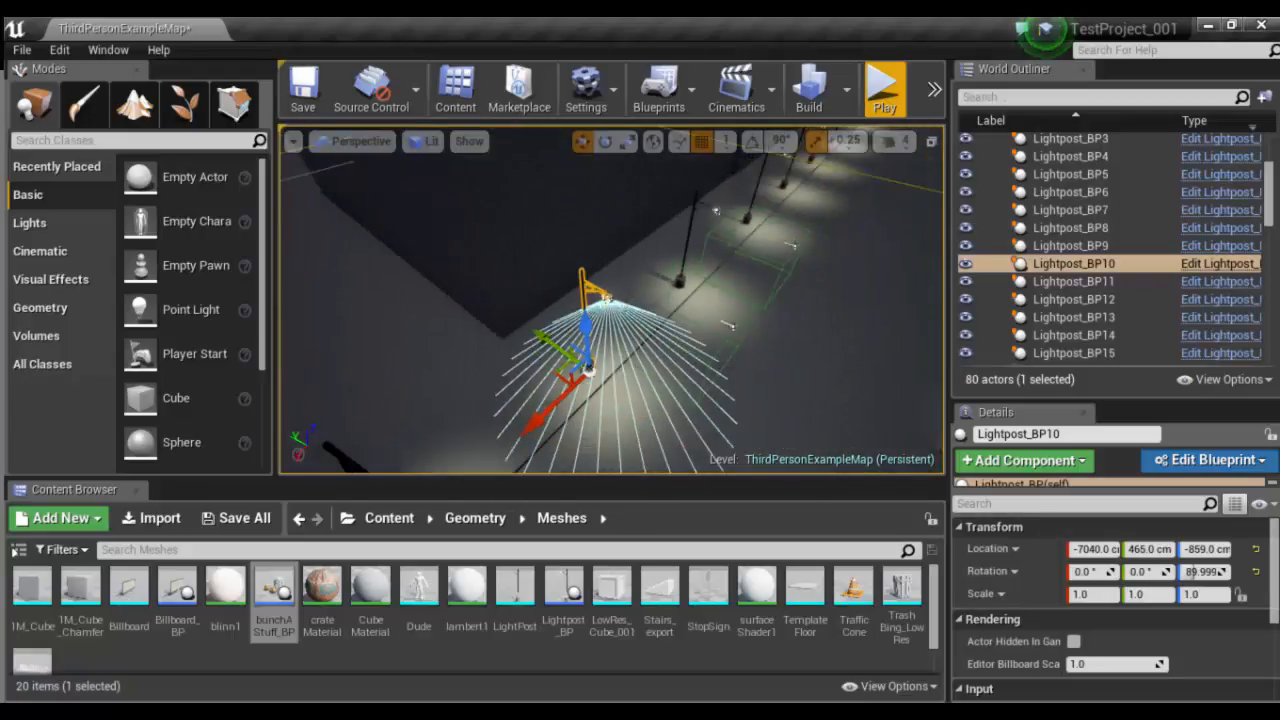
# - Select Billboard_BP on the building wall, and undo its sideways move
pyautogui.keyDown('alt'); pyautogui.moveTo(666, 348); pyautogui.dragTo(721, 344); pyautogui.keyUp('alt')
pyautogui.moveTo(721, 344); pyautogui.dragTo(915, 317, button='middle')
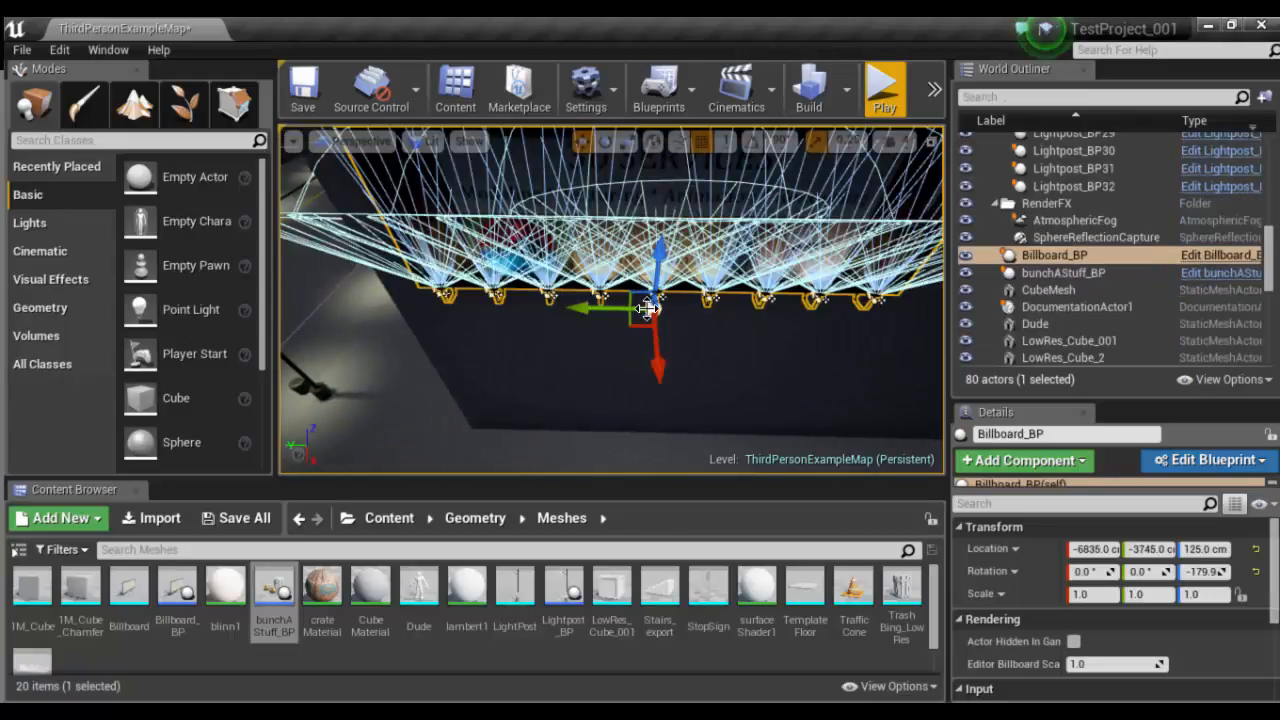
pyautogui.scroll(-4, 647, 309)
pyautogui.keyDown('alt'); pyautogui.moveTo(597, 325); pyautogui.dragTo(685, 327); pyautogui.keyUp('alt')
pyautogui.hotkey('ctrl', 'z')
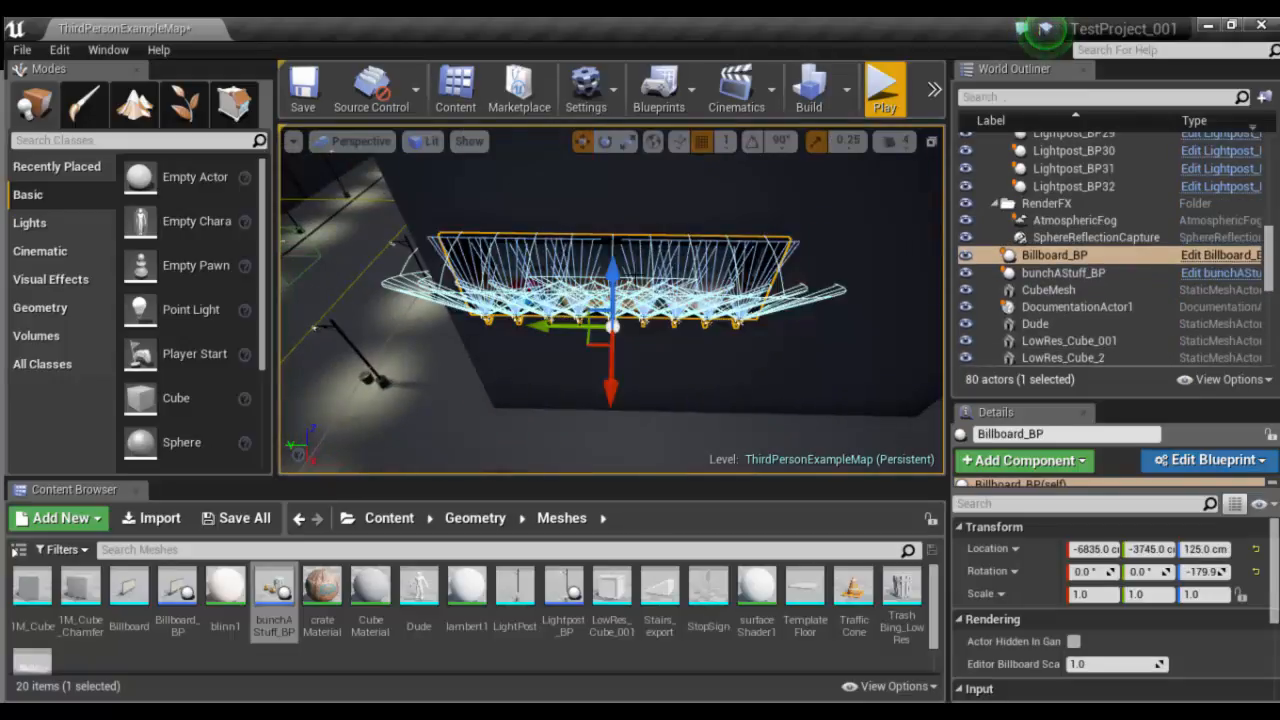
# - Duplicate Billboard_BP straight down the same wall, to a Z location of about -638 cm
pyautogui.press('f')
pyautogui.keyDown('alt'); pyautogui.moveTo(480, 335); pyautogui.dragTo(490, 335); pyautogui.keyUp('alt')
pyautogui.keyDown('alt'); pyautogui.moveTo(400, 338); pyautogui.dragTo(470, 338, button='right'); pyautogui.keyUp('alt')
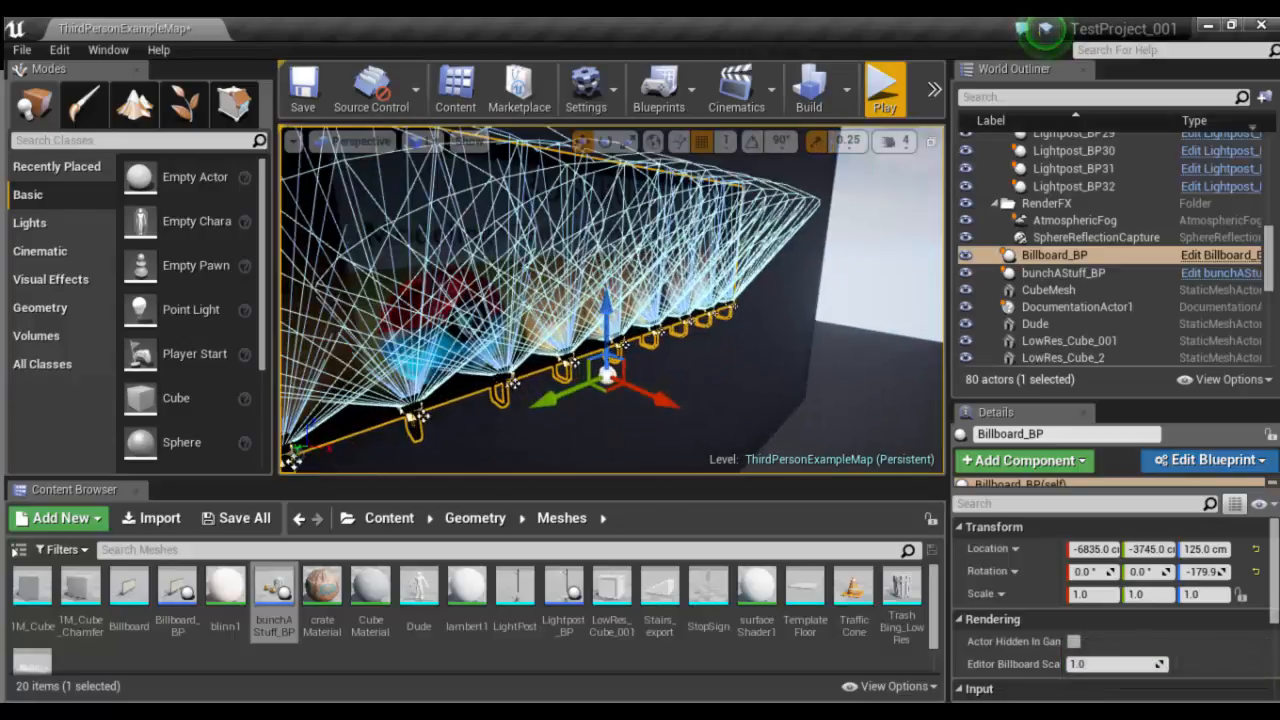
pyautogui.keyDown('alt'); pyautogui.moveTo(456, 364); pyautogui.dragTo(406, 364); pyautogui.keyUp('alt')
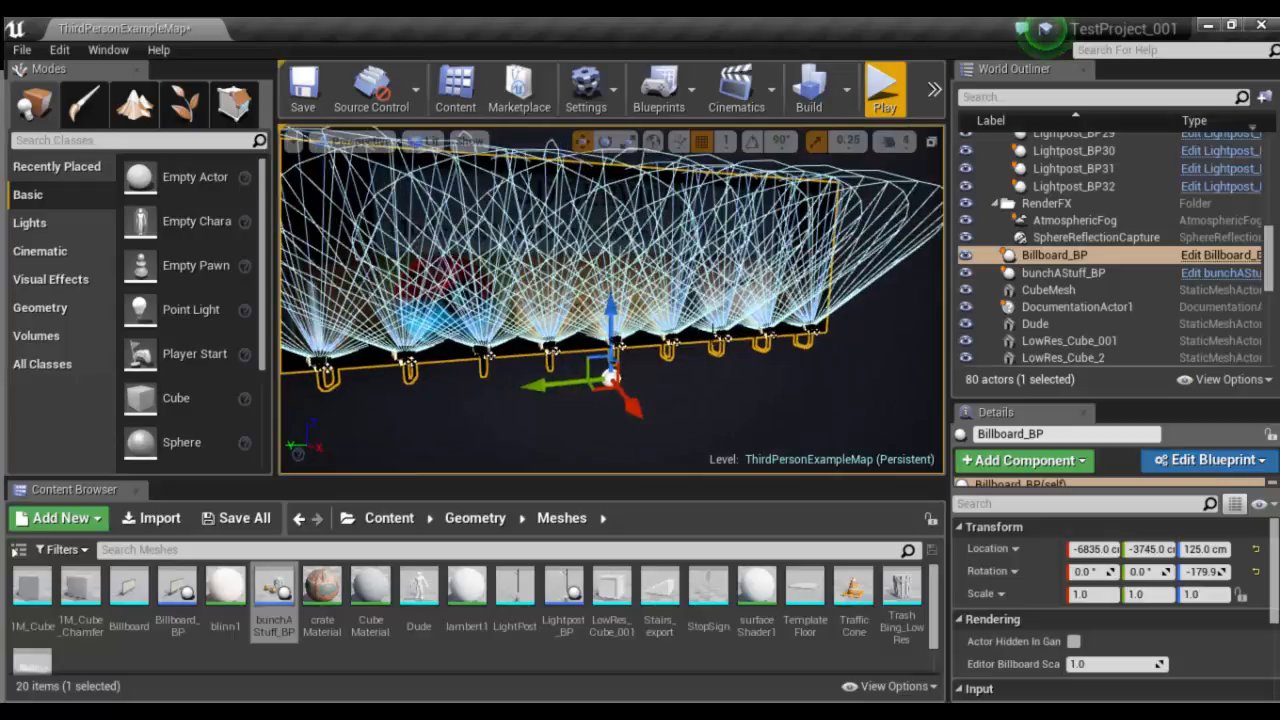
pyautogui.keyDown('alt'); pyautogui.moveTo(698, 304); pyautogui.dragTo(648, 304, button='right'); pyautogui.keyUp('alt')
pyautogui.moveTo(614, 296); pyautogui.dragTo(611, 470)
pyautogui.press('f')
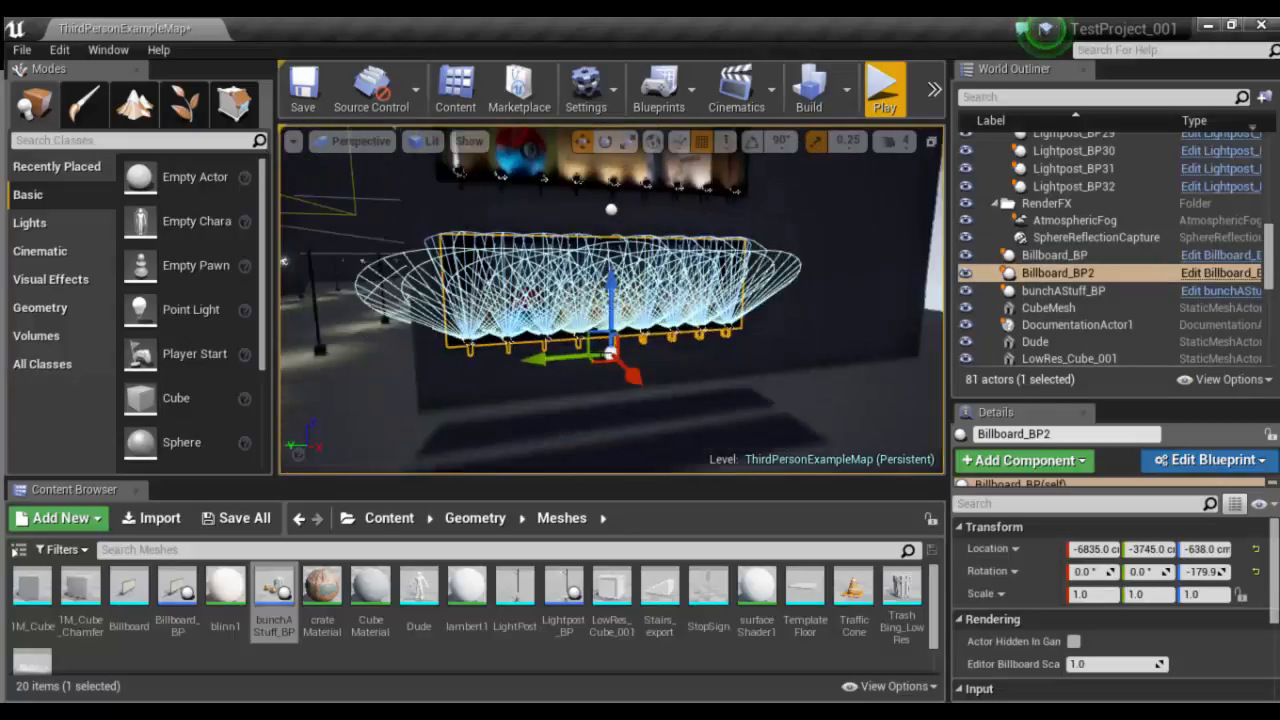
pyautogui.moveTo(611, 300); pyautogui.dragTo(611, 320)
pyautogui.click(680, 385)
pyautogui.keyDown('alt'); pyautogui.moveTo(680, 385); pyautogui.dragTo(662, 331); pyautogui.keyUp('alt')
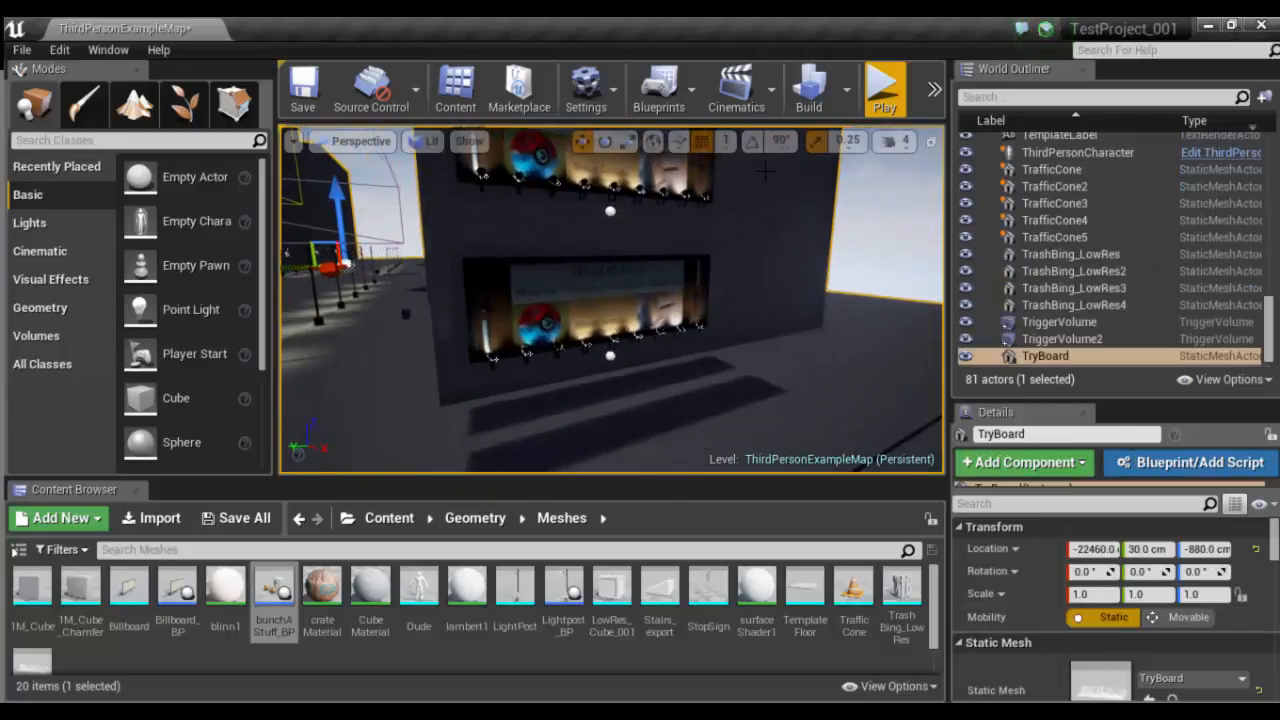
# - Play-test the level by running the character along the lit street, and end the play session
pyautogui.click(875, 104)
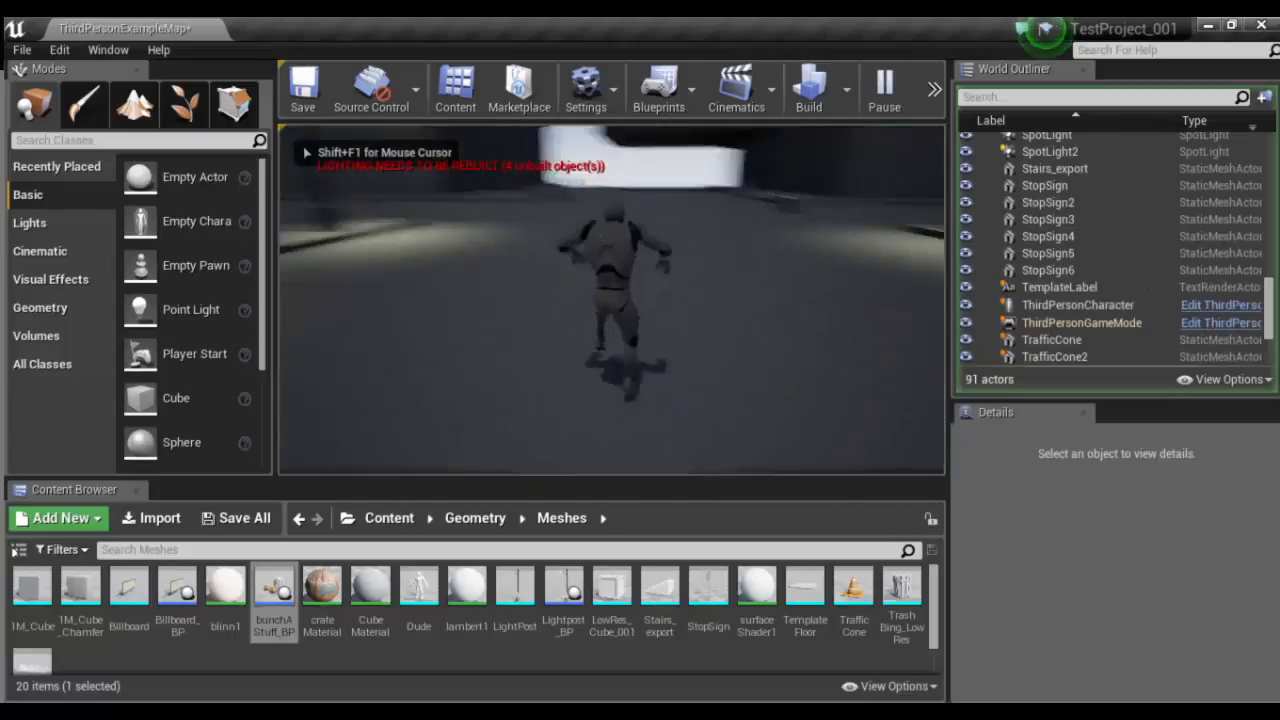
pyautogui.press('w')
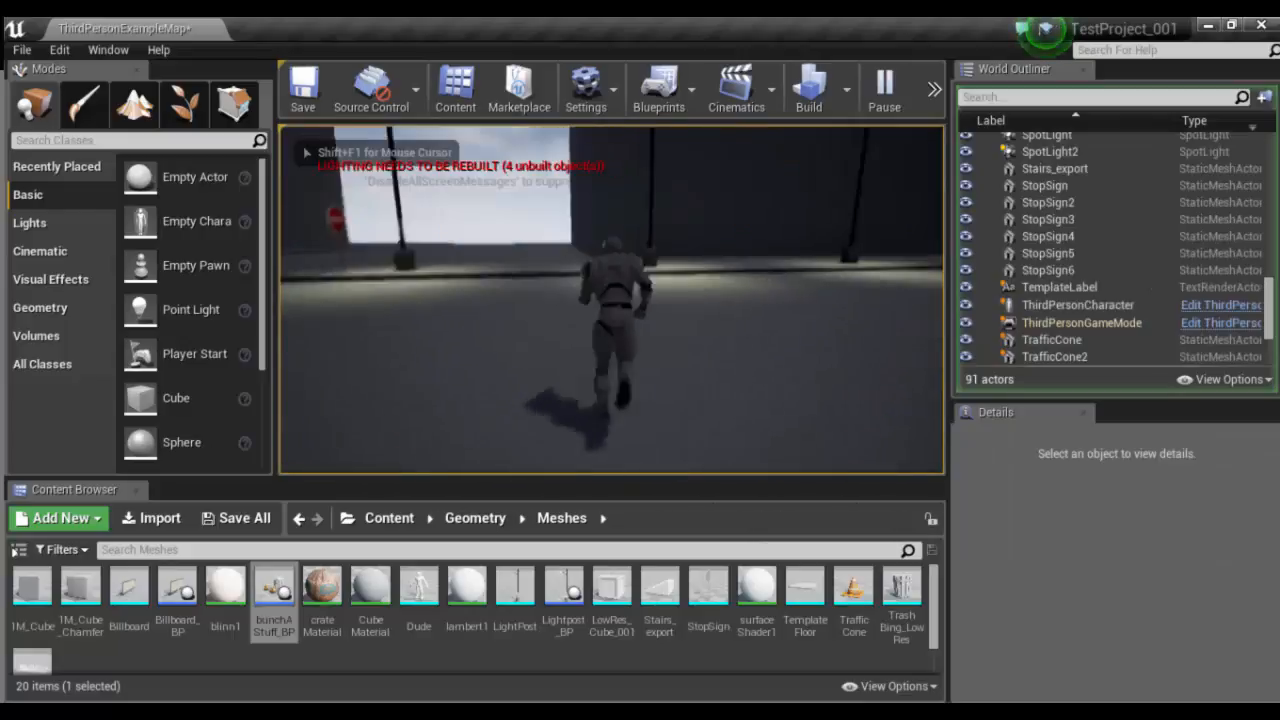
pyautogui.press('w')
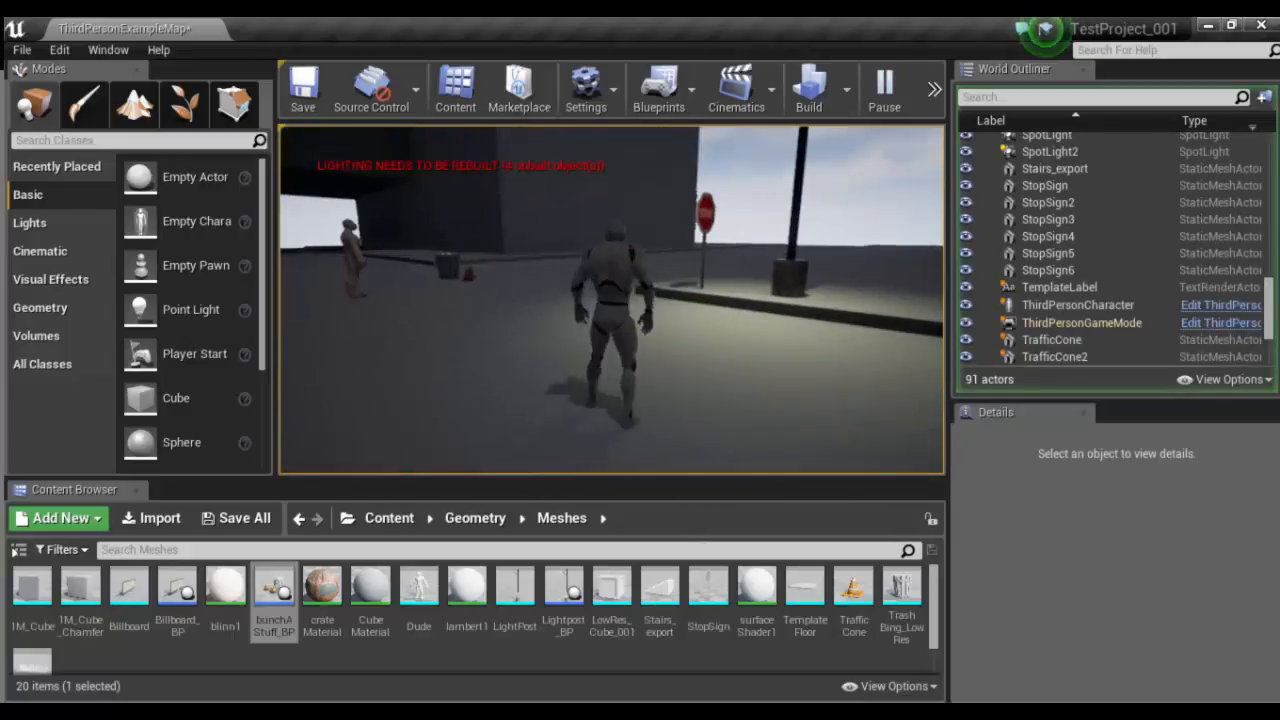
pyautogui.press('Escape')
# - Find the ThirdPersonCharacter hanging high above the street, select it and frame it in the view
pyautogui.scroll(-10, 529, 279)
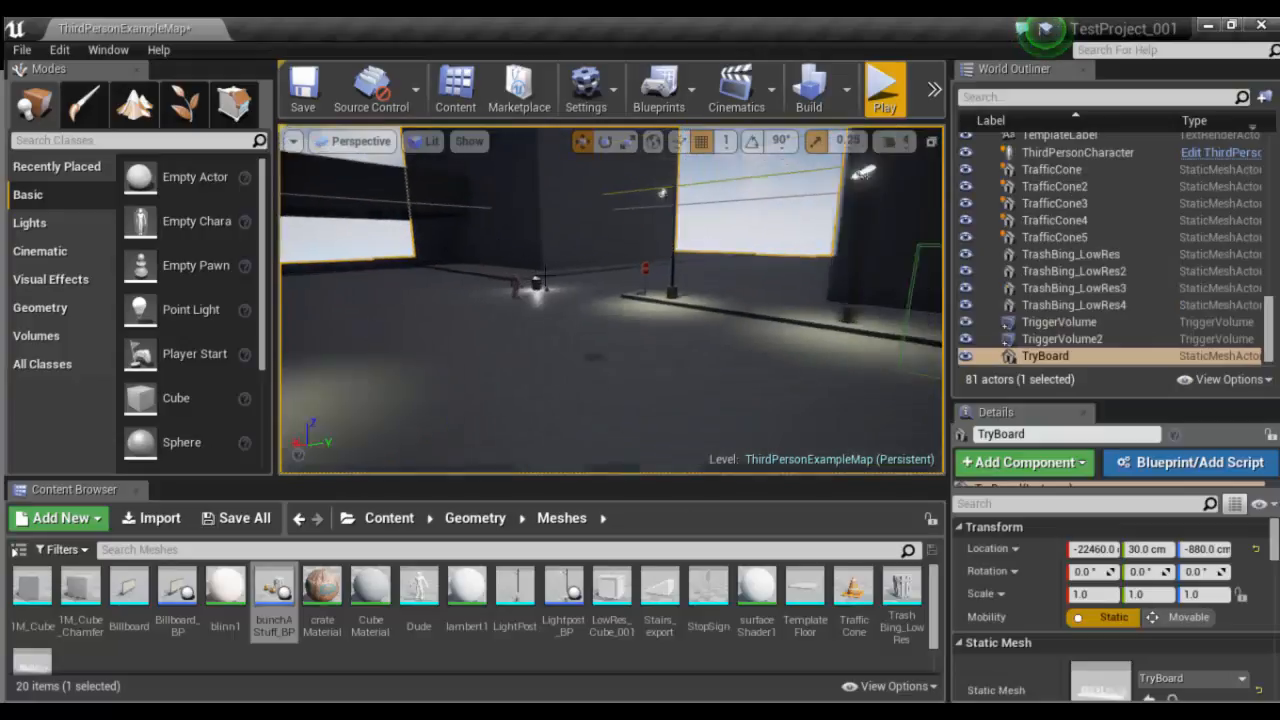
pyautogui.scroll(-10, 545, 276)
pyautogui.moveTo(722, 222); pyautogui.dragTo(660, 246, button='right')
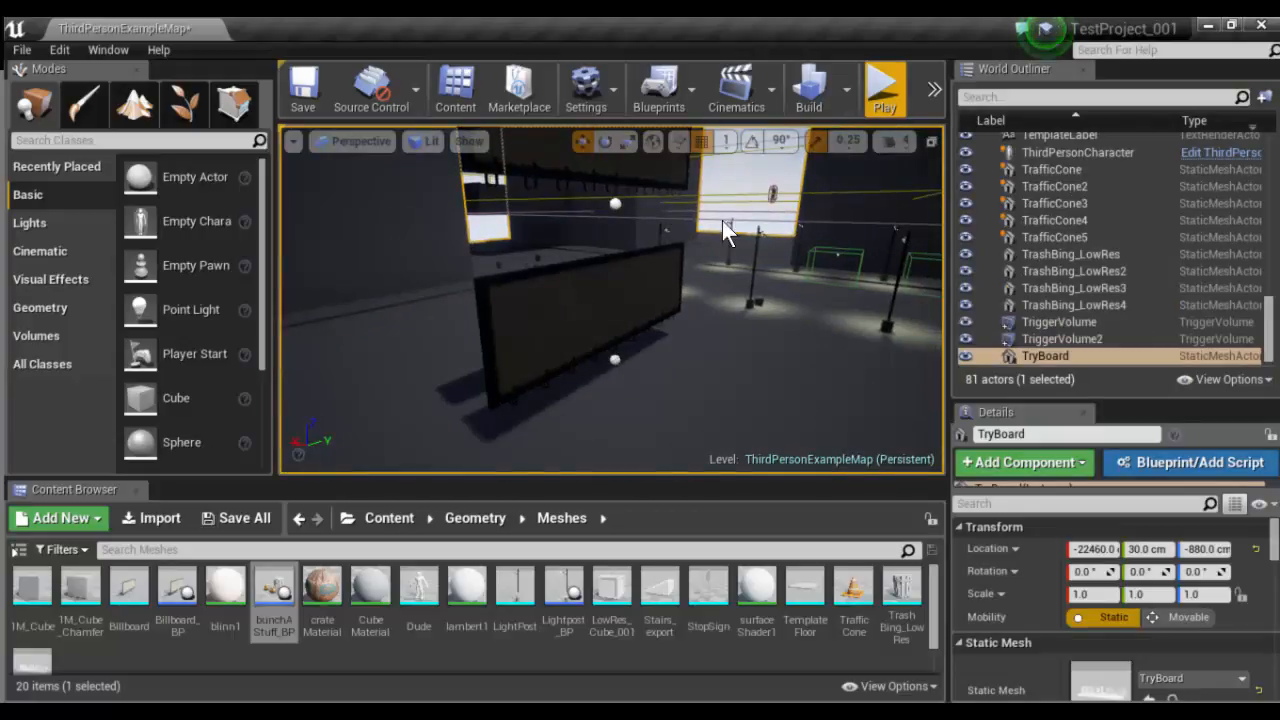
pyautogui.keyDown('alt'); pyautogui.moveTo(722, 220); pyautogui.dragTo(464, 228); pyautogui.keyUp('alt')
pyautogui.scroll(-2, 495, 274)
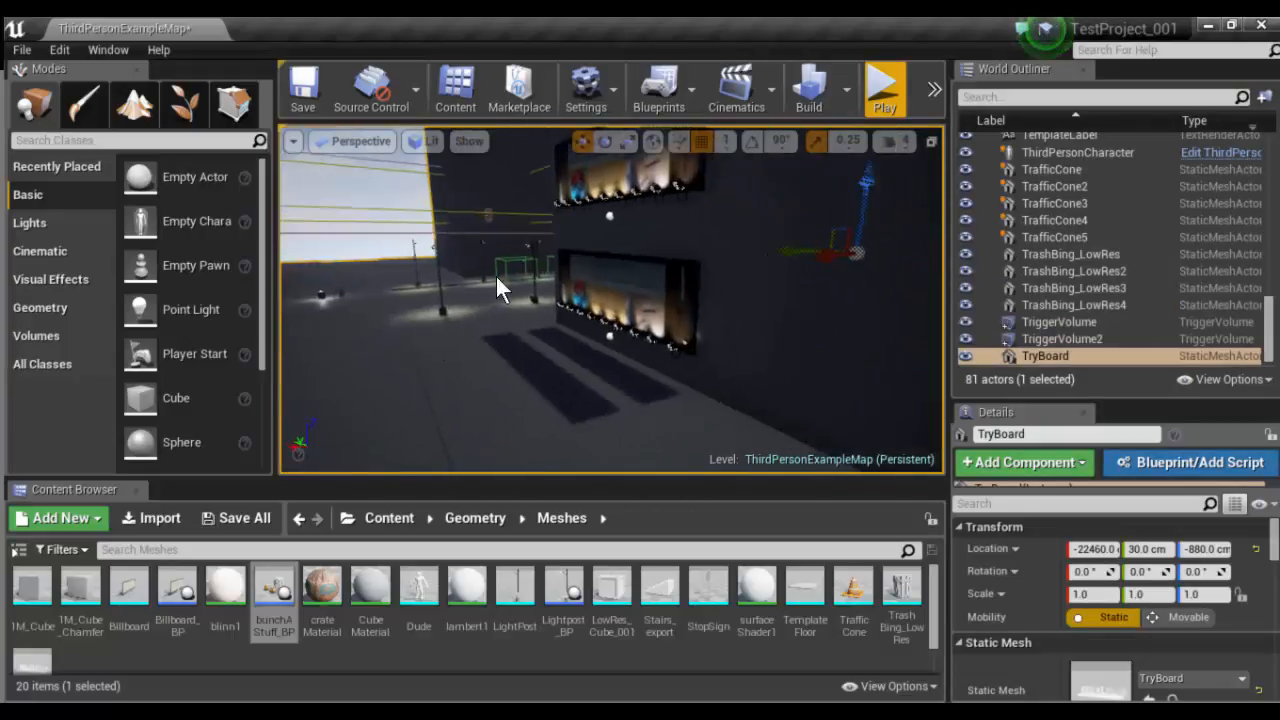
pyautogui.moveTo(495, 274); pyautogui.dragTo(451, 228, button='middle')
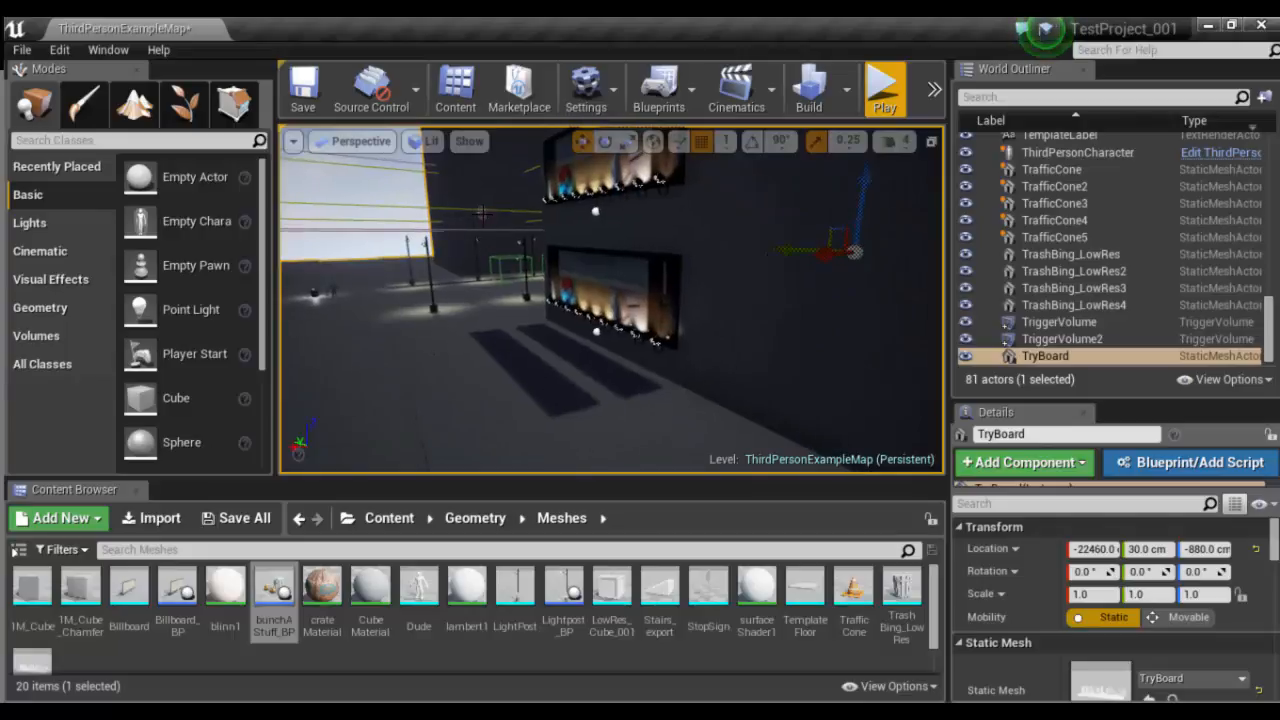
pyautogui.click(481, 213)
pyautogui.scroll(3, 480, 212)
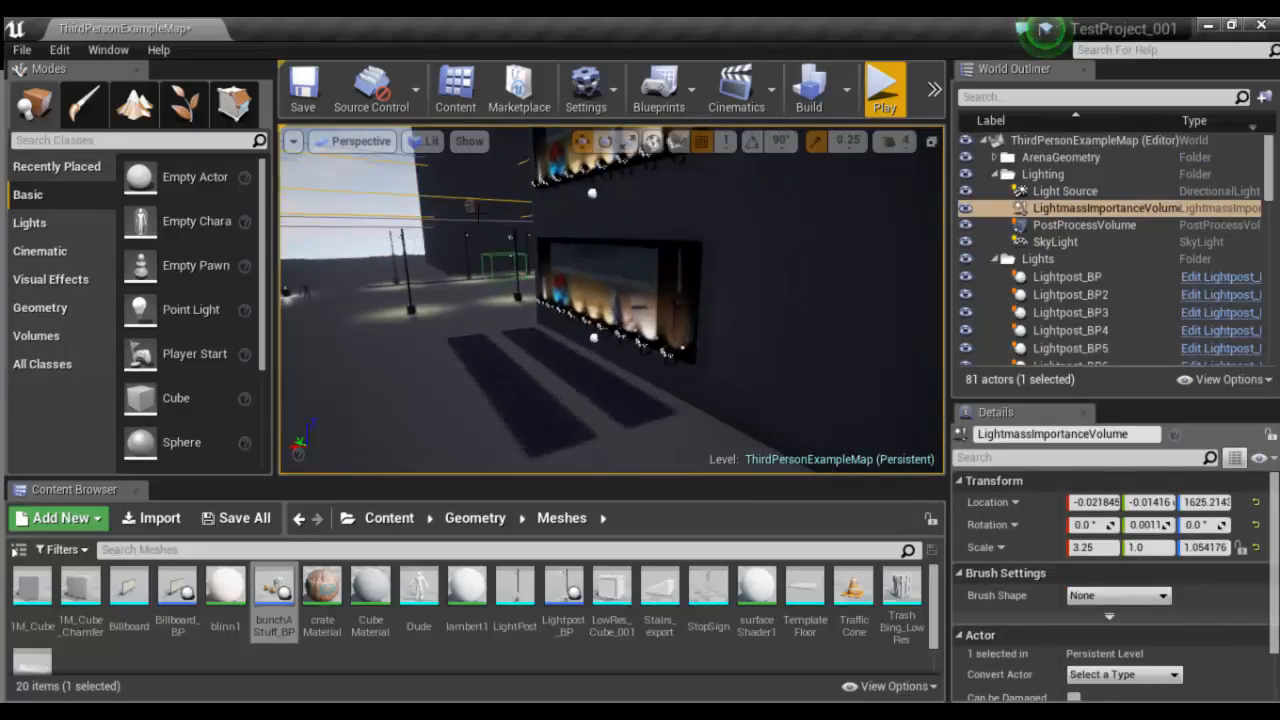
pyautogui.click(455, 195)
pyautogui.press('f')
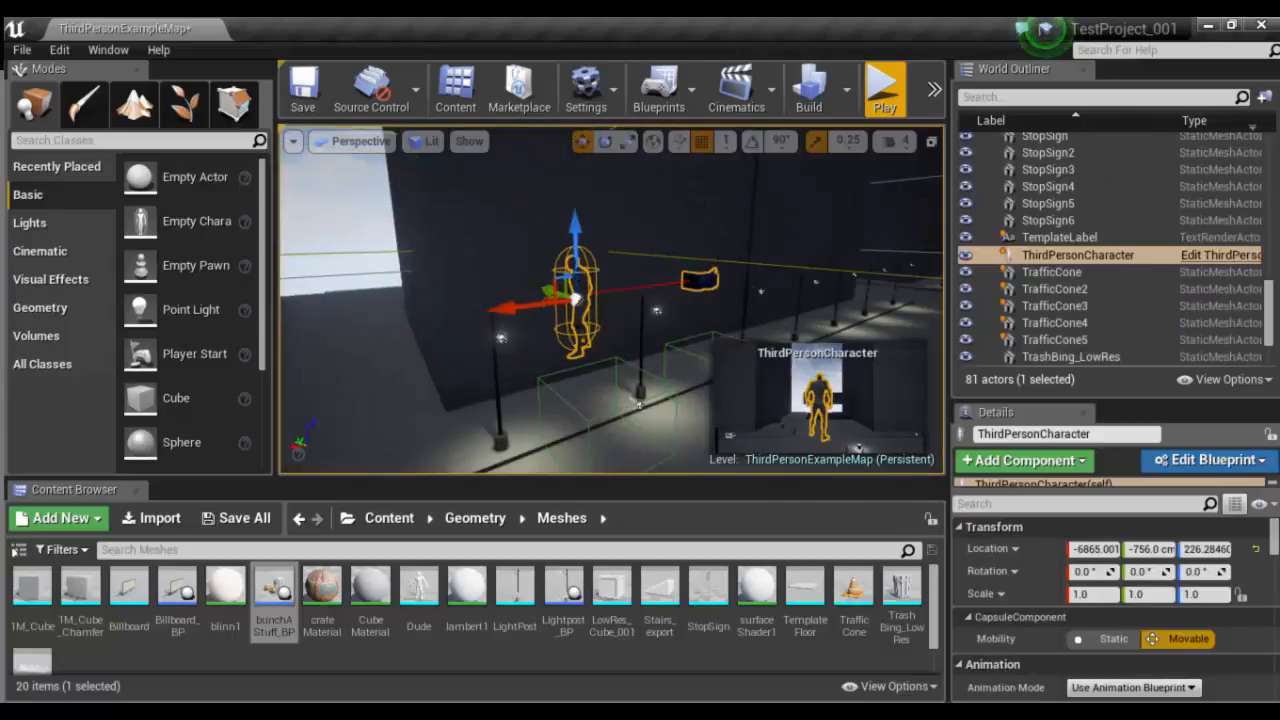
# - Move the ThirdPersonCharacter down toward the street, to about X -6642 cm and Z -456 cm
pyautogui.keyDown('alt'); pyautogui.moveTo(731, 212); pyautogui.dragTo(655, 250); pyautogui.keyUp('alt')
pyautogui.keyDown('alt'); pyautogui.moveTo(731, 263); pyautogui.dragTo(880, 270); pyautogui.keyUp('alt')
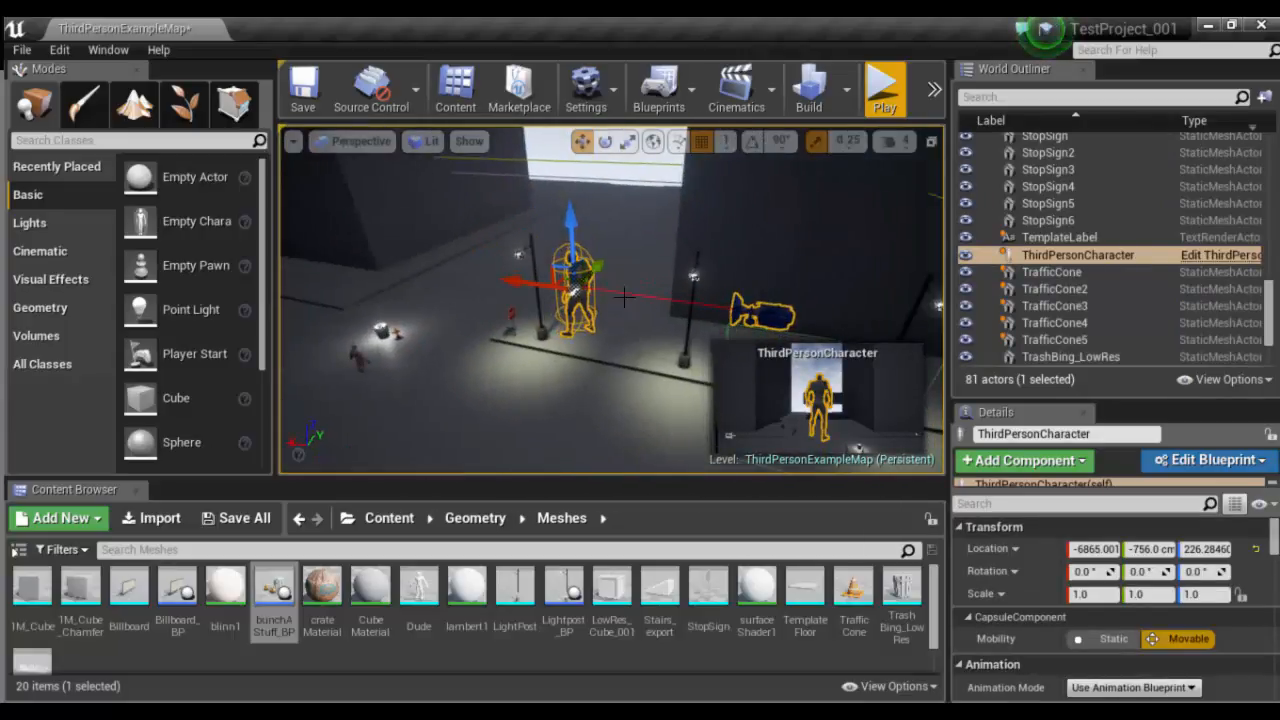
pyautogui.keyDown('alt'); pyautogui.moveTo(622, 297); pyautogui.dragTo(510, 462); pyautogui.keyUp('alt')
pyautogui.scroll(-3, 485, 406)
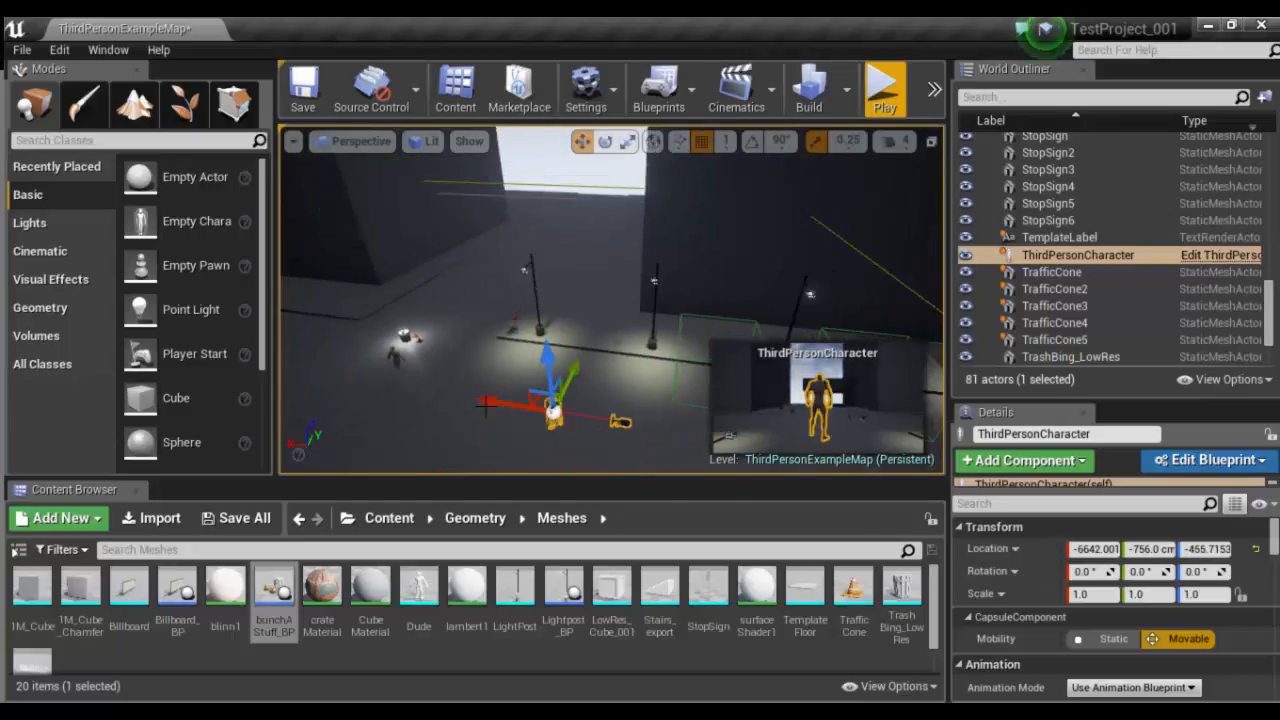
# - Lower the ThirdPersonCharacter close to the road surface near the curb, to a Z location of about -722 cm
pyautogui.keyDown('alt'); pyautogui.moveTo(637, 229); pyautogui.dragTo(480, 225); pyautogui.keyUp('alt')
pyautogui.keyDown('alt'); pyautogui.moveTo(620, 196); pyautogui.dragTo(620, 130); pyautogui.keyUp('alt')
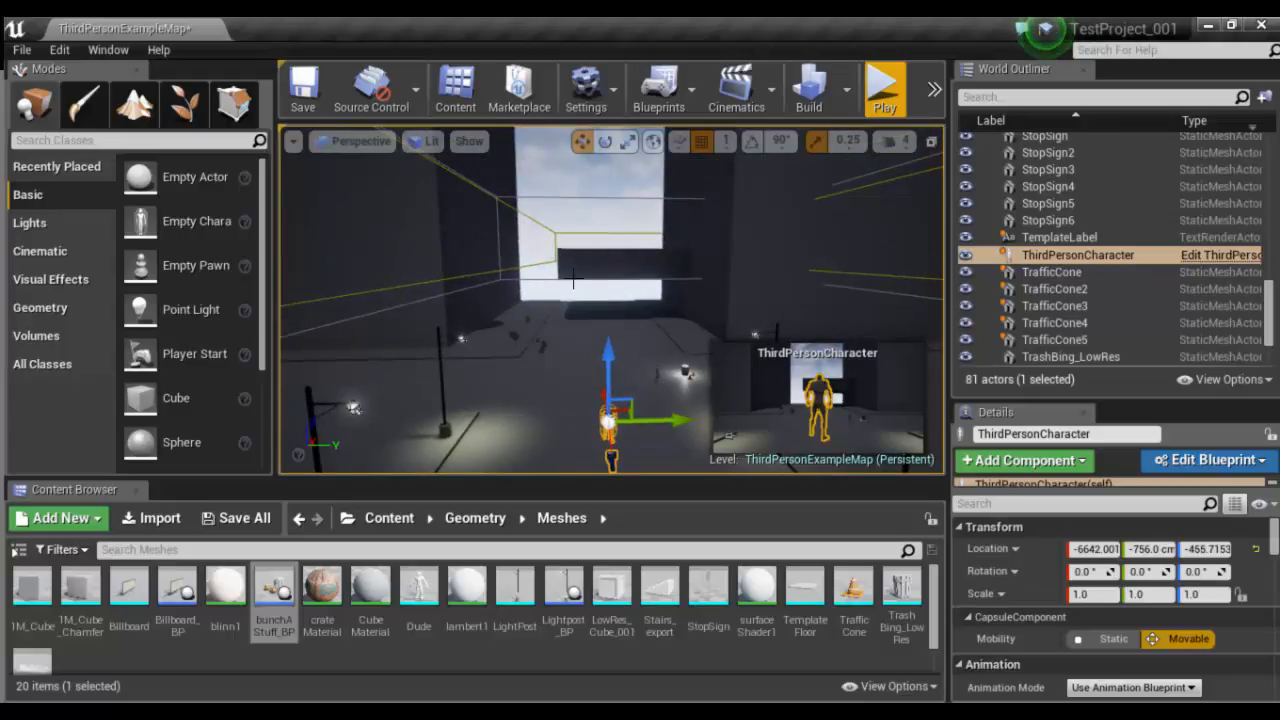
pyautogui.keyDown('alt'); pyautogui.moveTo(546, 260); pyautogui.dragTo(742, 320); pyautogui.keyUp('alt')
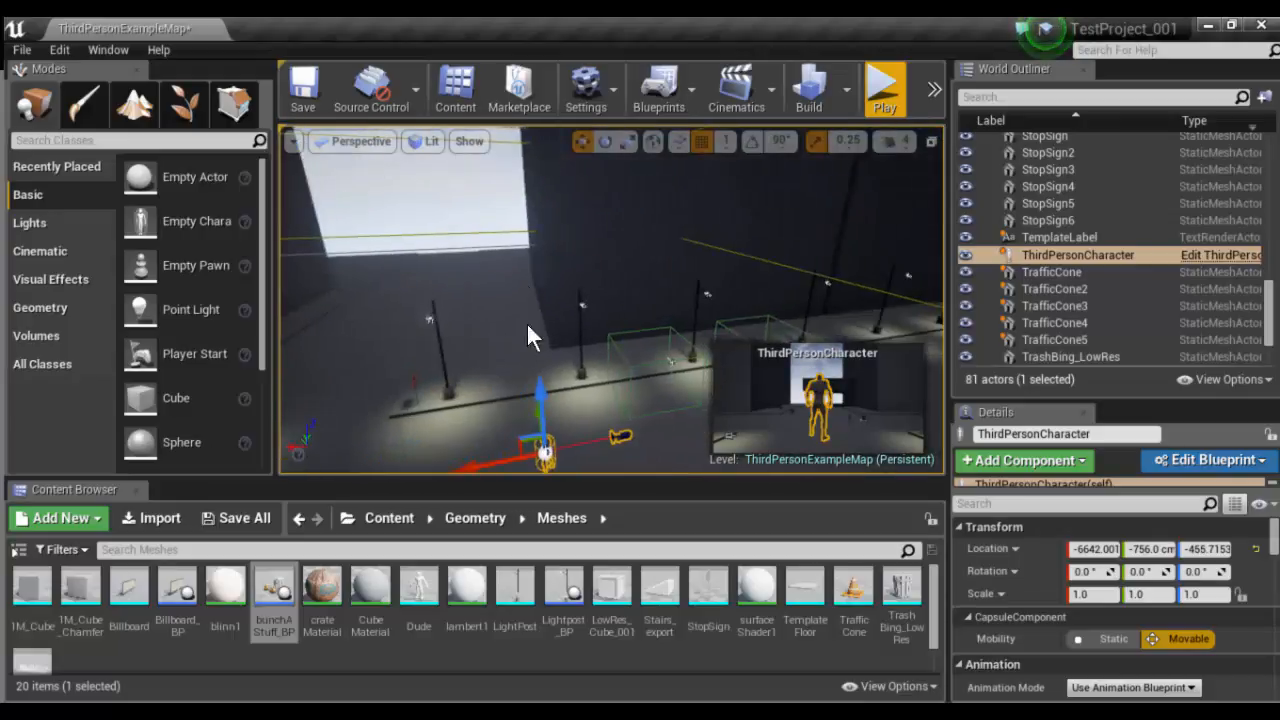
pyautogui.keyDown('alt'); pyautogui.moveTo(526, 322); pyautogui.dragTo(536, 318); pyautogui.keyUp('alt')
pyautogui.keyDown('alt'); pyautogui.moveTo(880, 425); pyautogui.dragTo(871, 455, button='middle'); pyautogui.keyUp('alt')
pyautogui.keyDown('alt'); pyautogui.moveTo(556, 310); pyautogui.dragTo(542, 354, button='middle'); pyautogui.keyUp('alt')
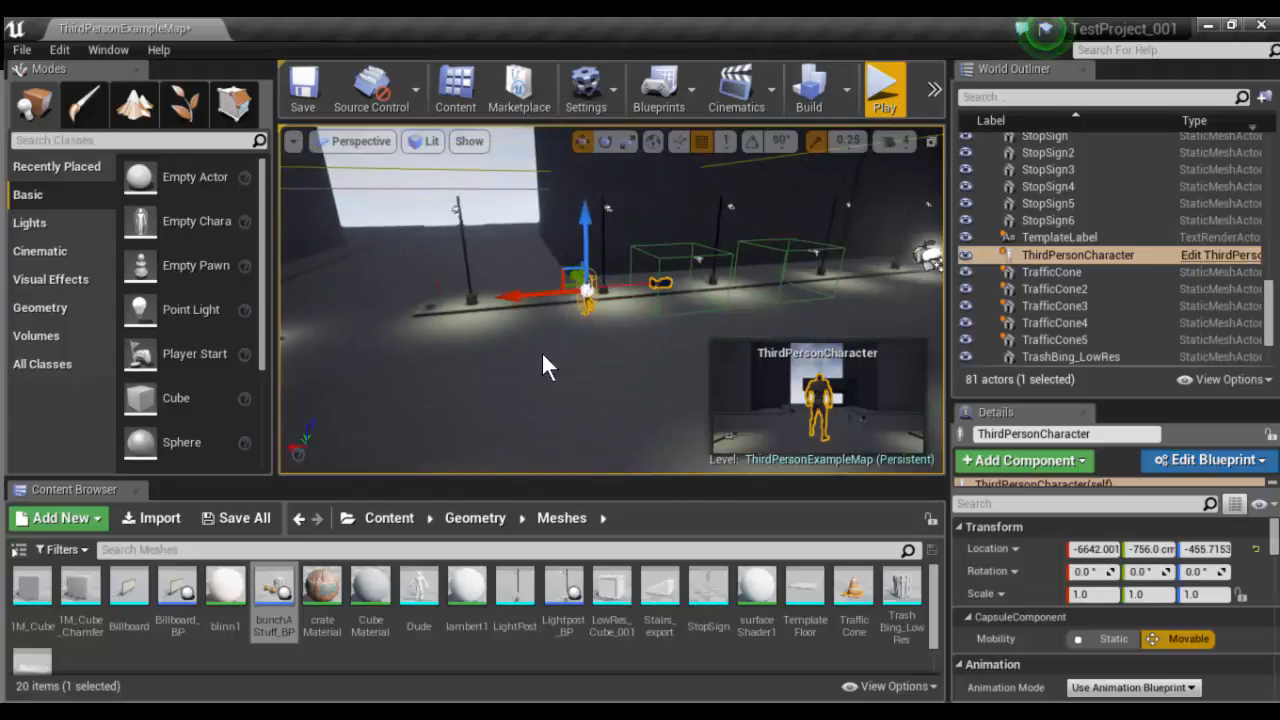
pyautogui.moveTo(580, 204); pyautogui.dragTo(593, 301)
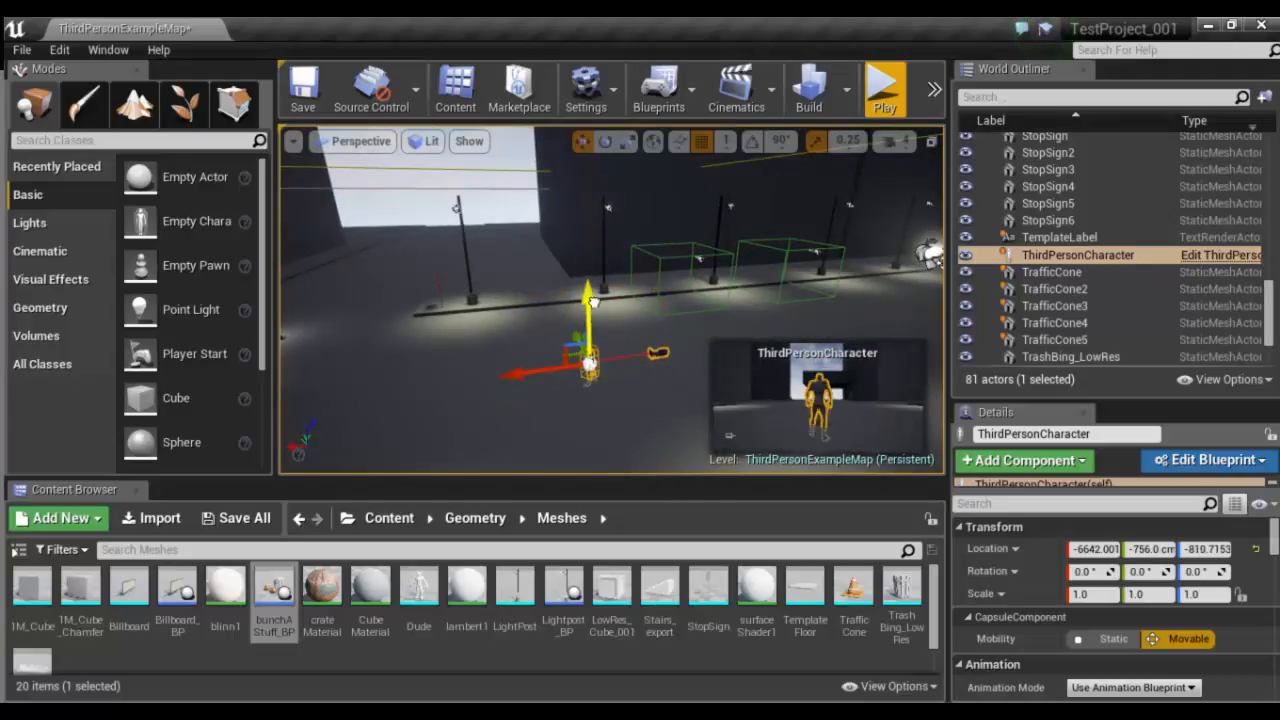
# - Start a play-test and run the character along the lit street past the light posts and back toward the intersection
pyautogui.click(884, 92)
pyautogui.press('w')
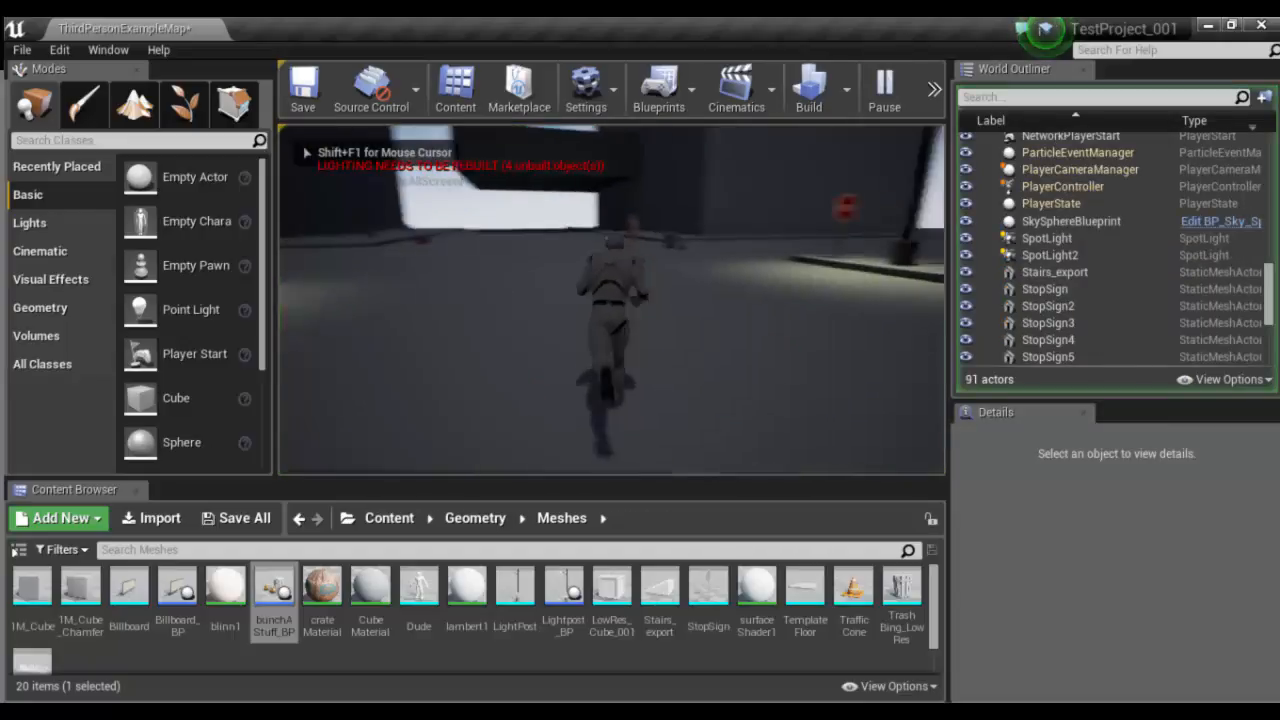
pyautogui.press('w')
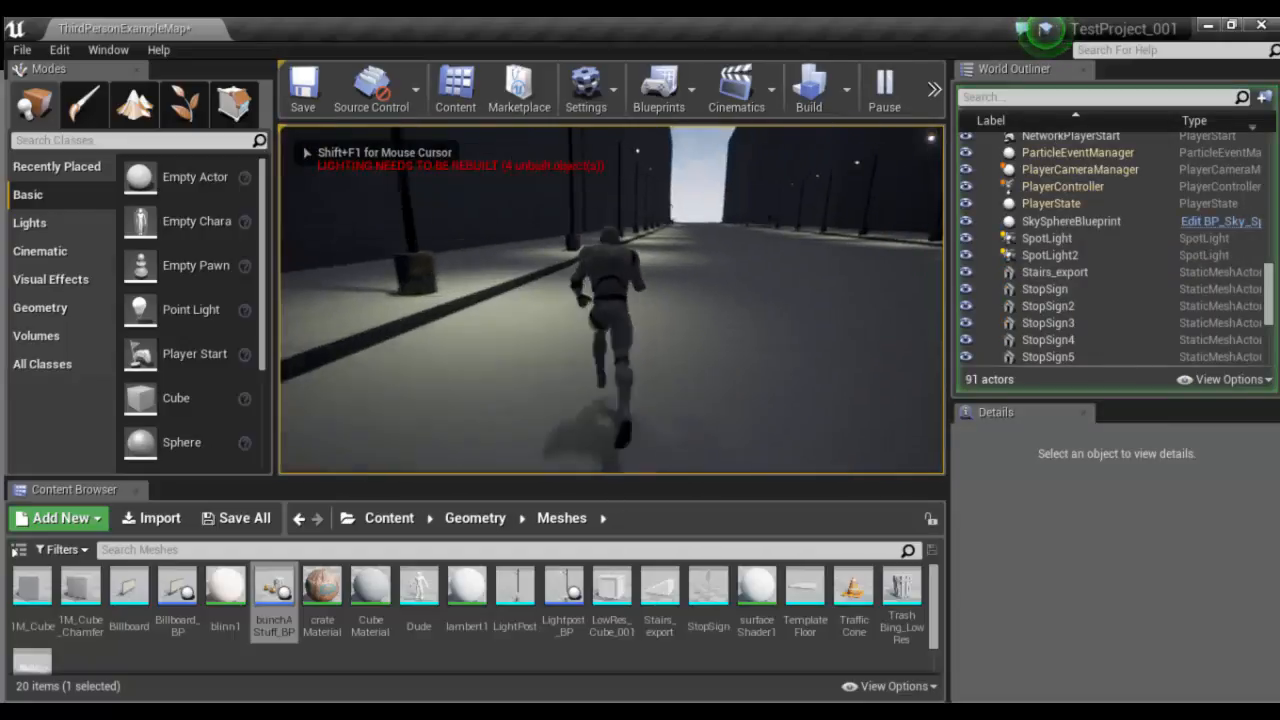
pyautogui.press('w')
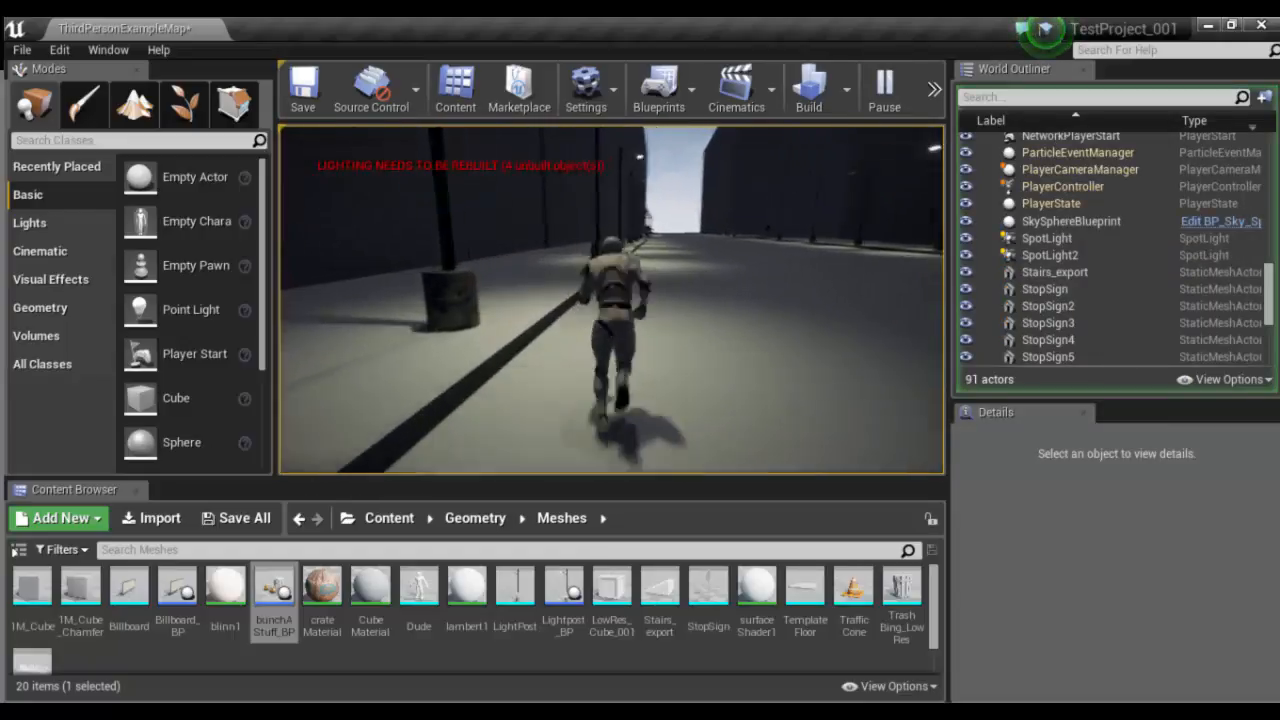
pyautogui.press('w')
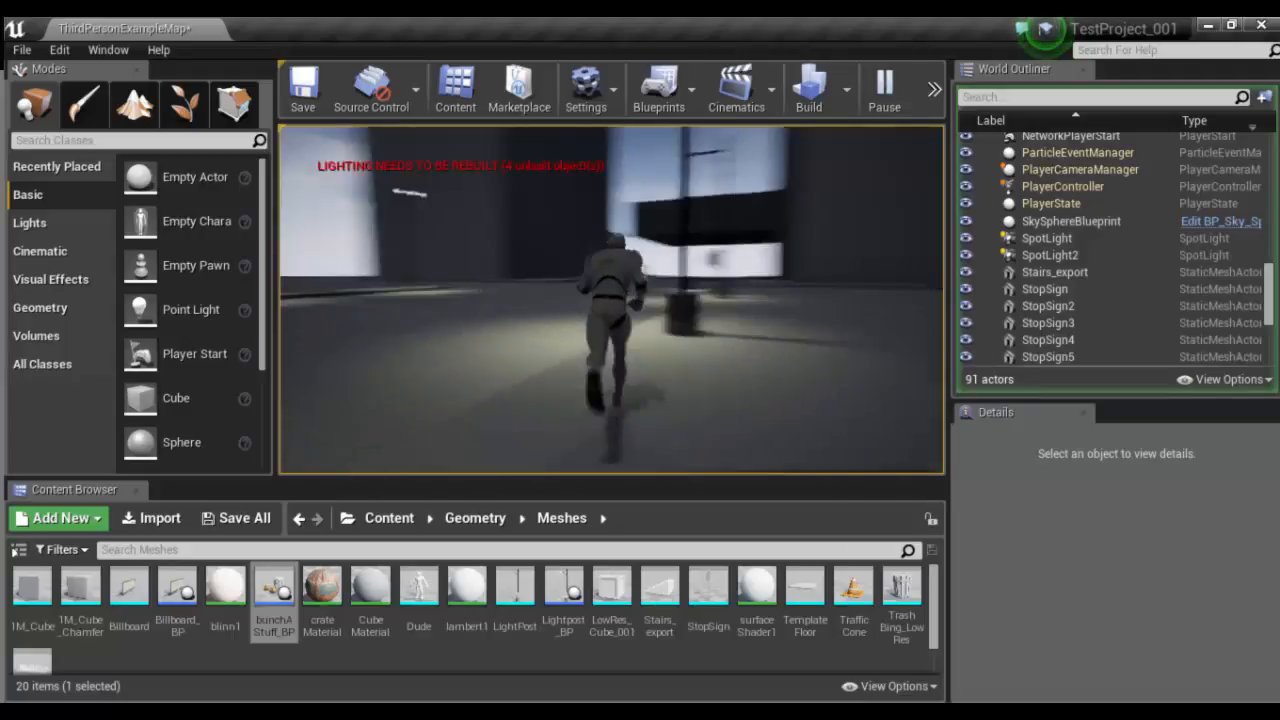
pyautogui.press('w')
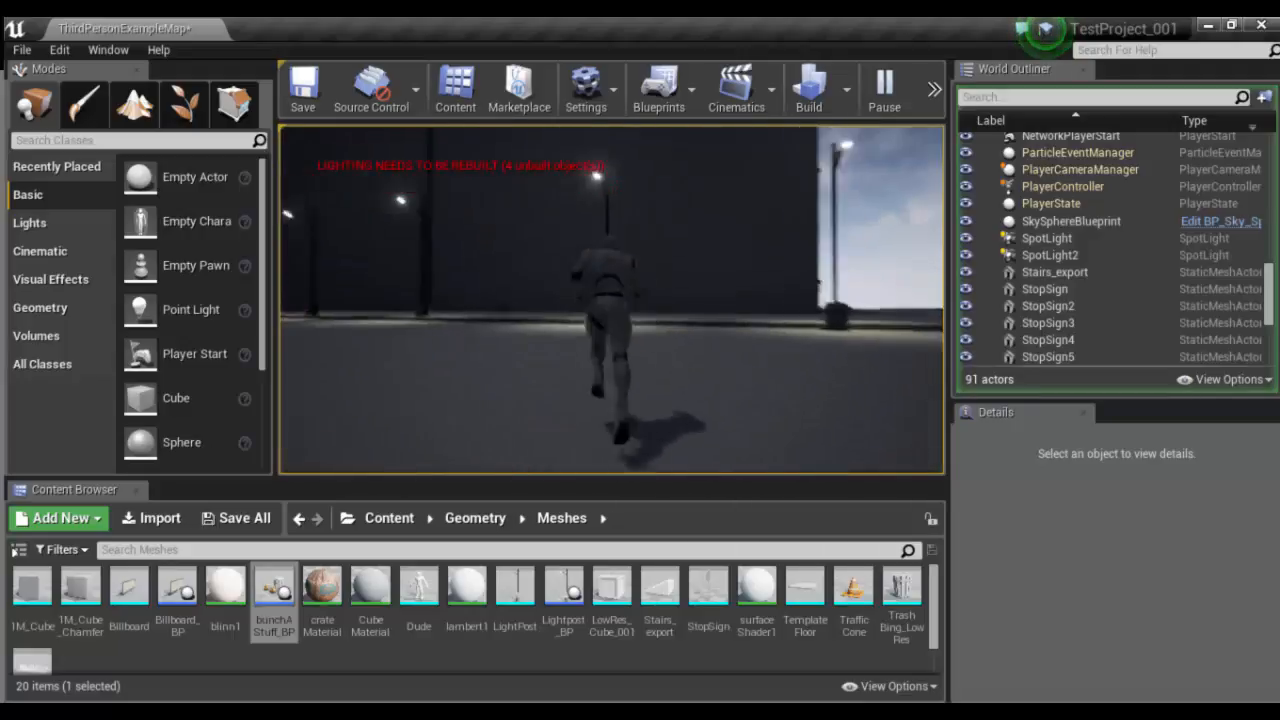
pyautogui.press('w')
pyautogui.press('w')
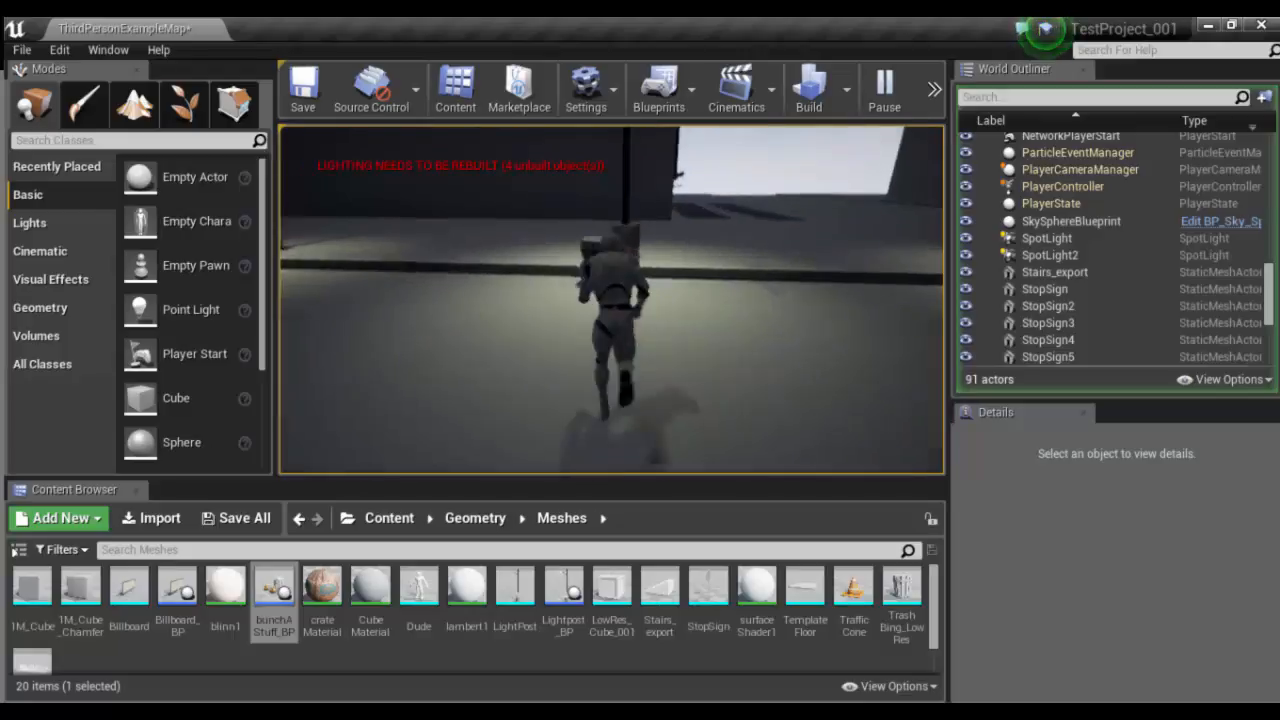
# - Run the character past the stop sign, trash bins and row of traffic cones toward the glowing light on the road
pyautogui.press('w')
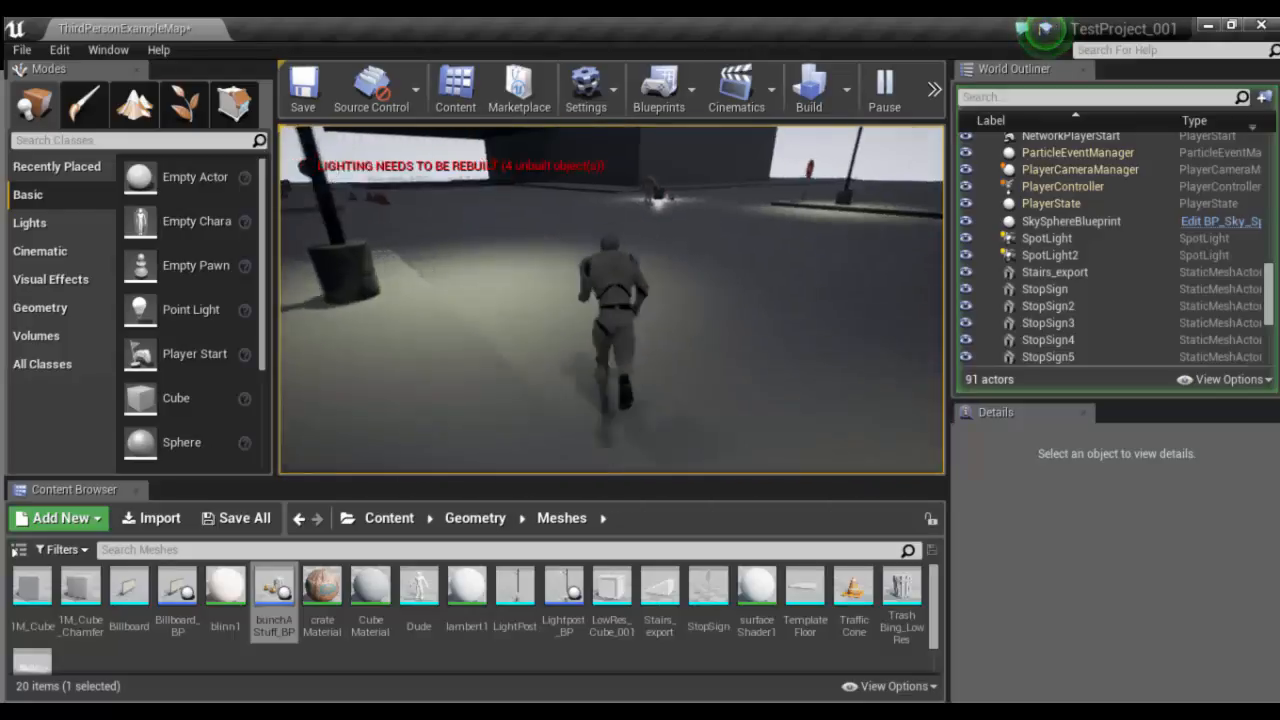
pyautogui.press('w')
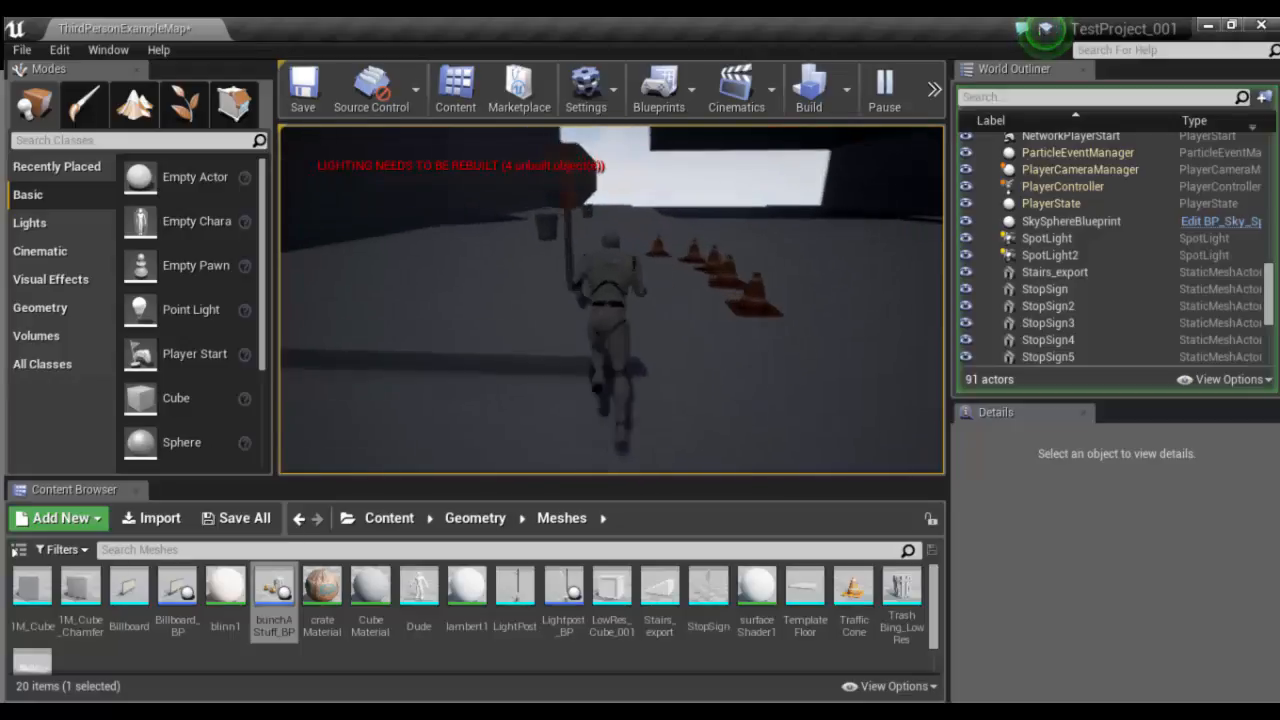
pyautogui.press('w')
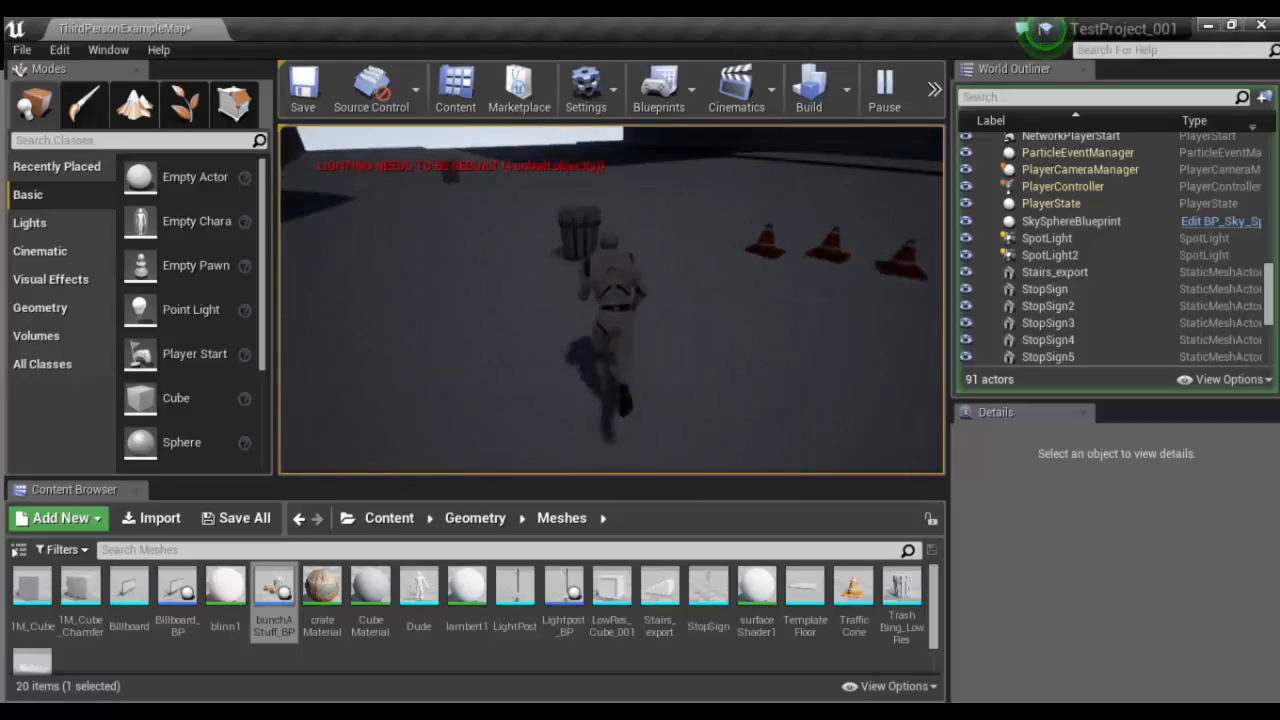
pyautogui.press('w')
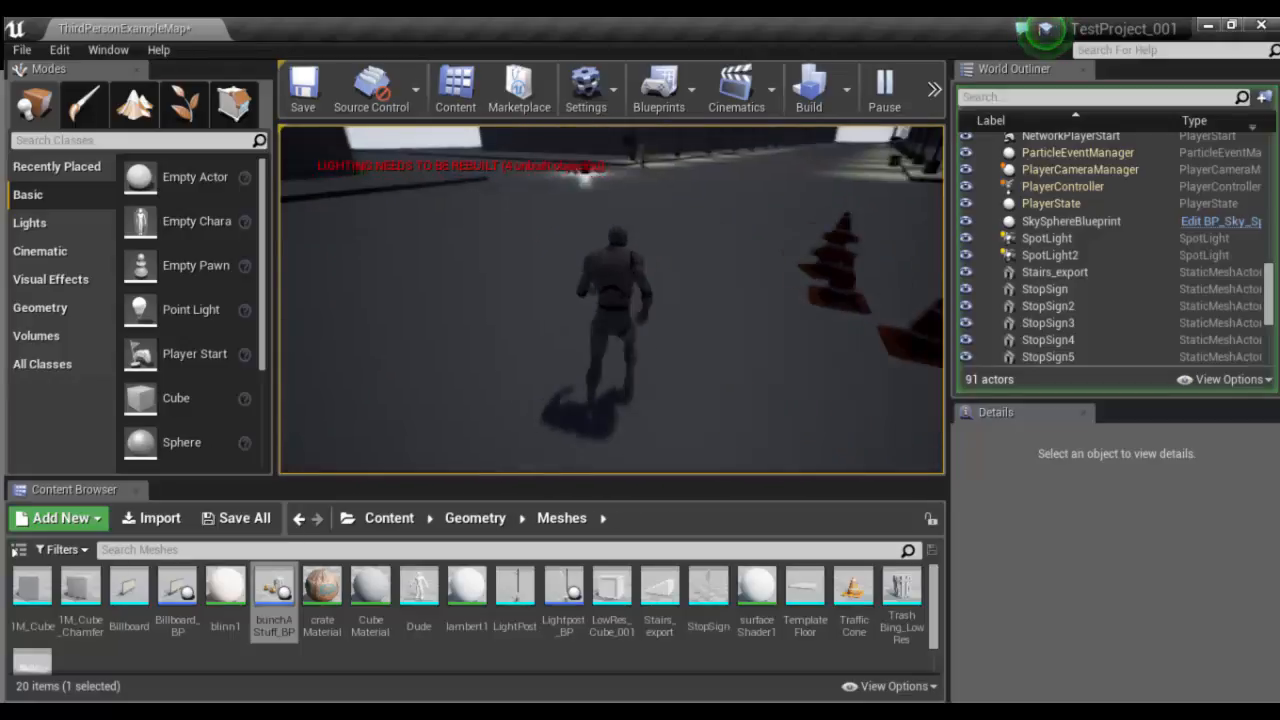
pyautogui.press('w')
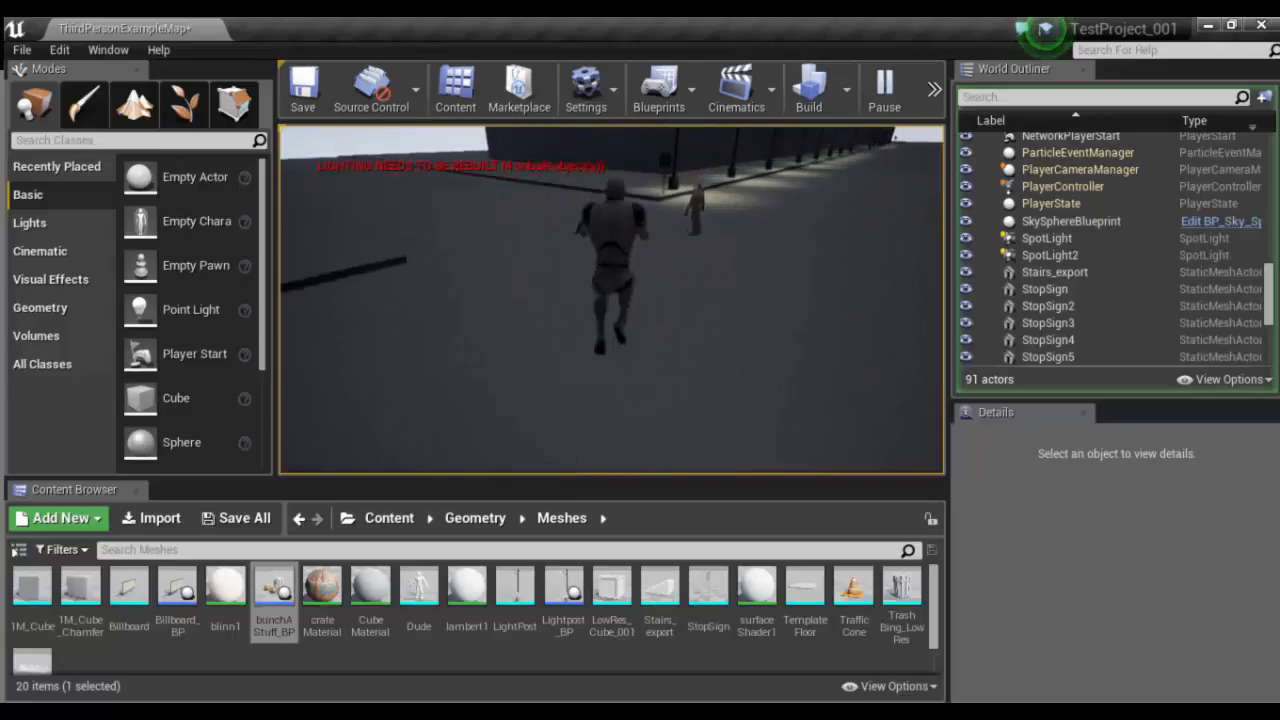
# - Make the character jump repeatedly and move around the glowing trash bin and its traffic cones
pyautogui.press('space')
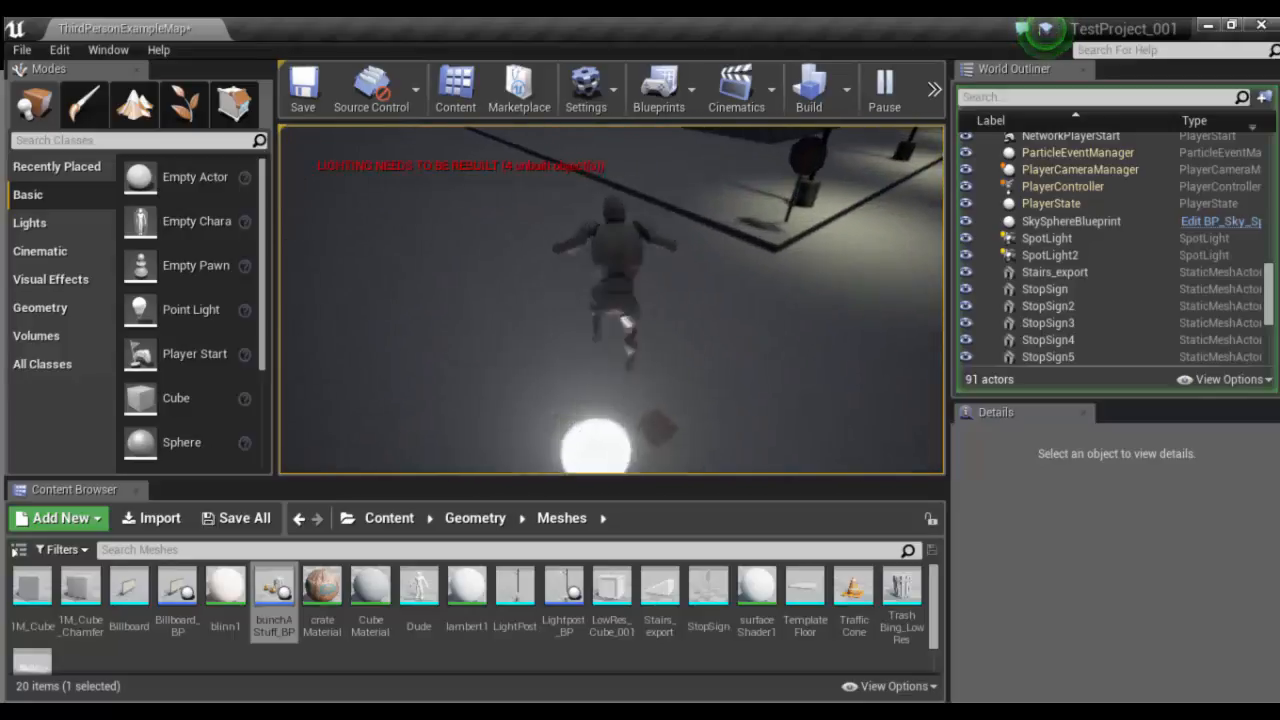
pyautogui.press('s')
pyautogui.press('w')
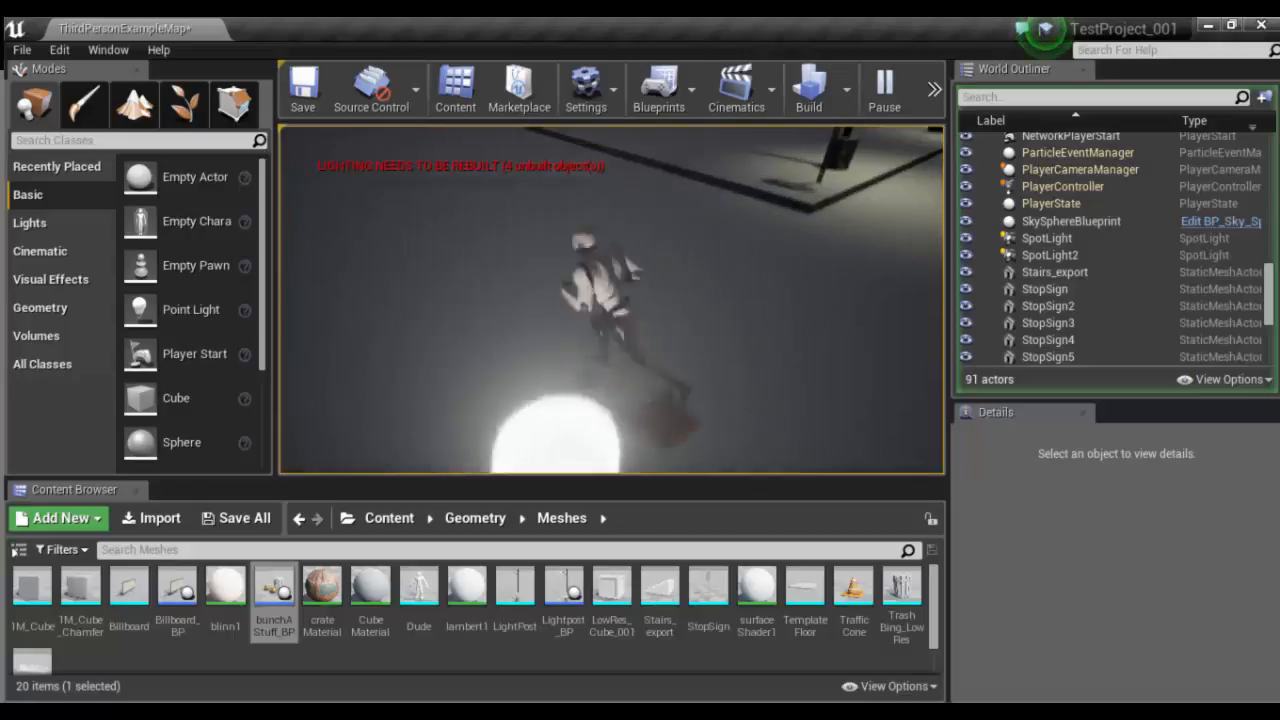
pyautogui.press('space')
pyautogui.press('space')
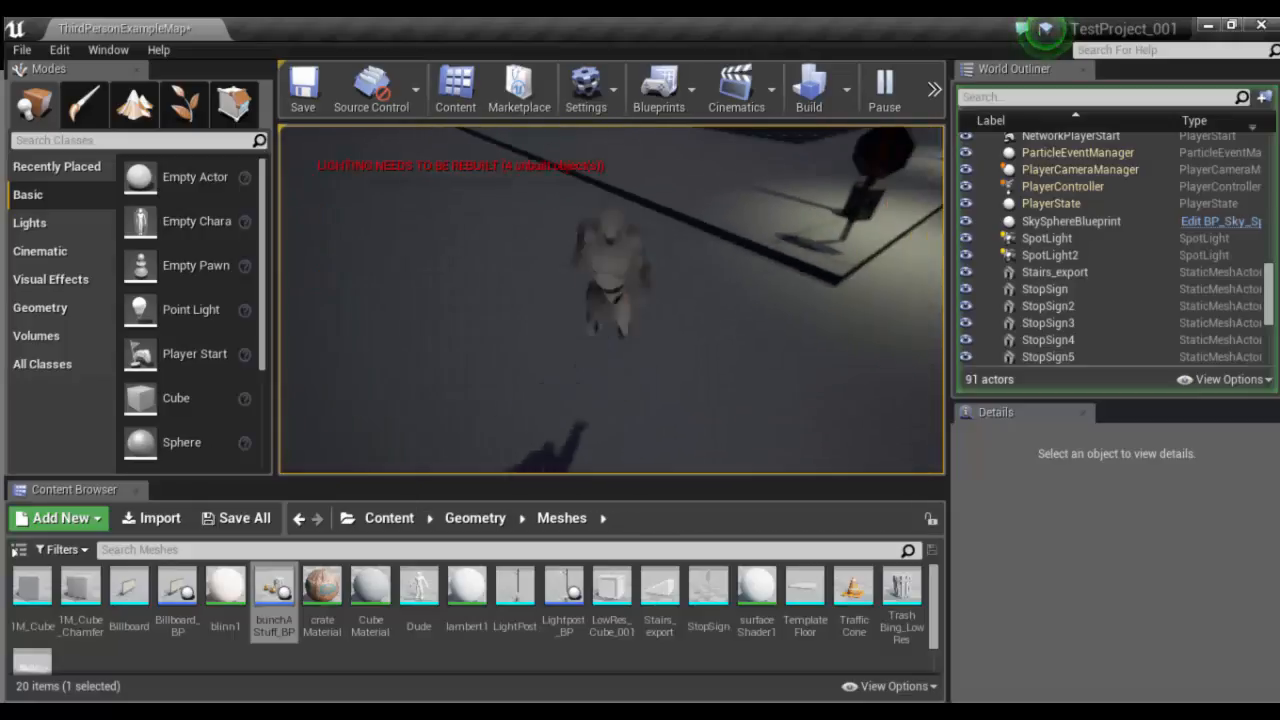
pyautogui.press('w')
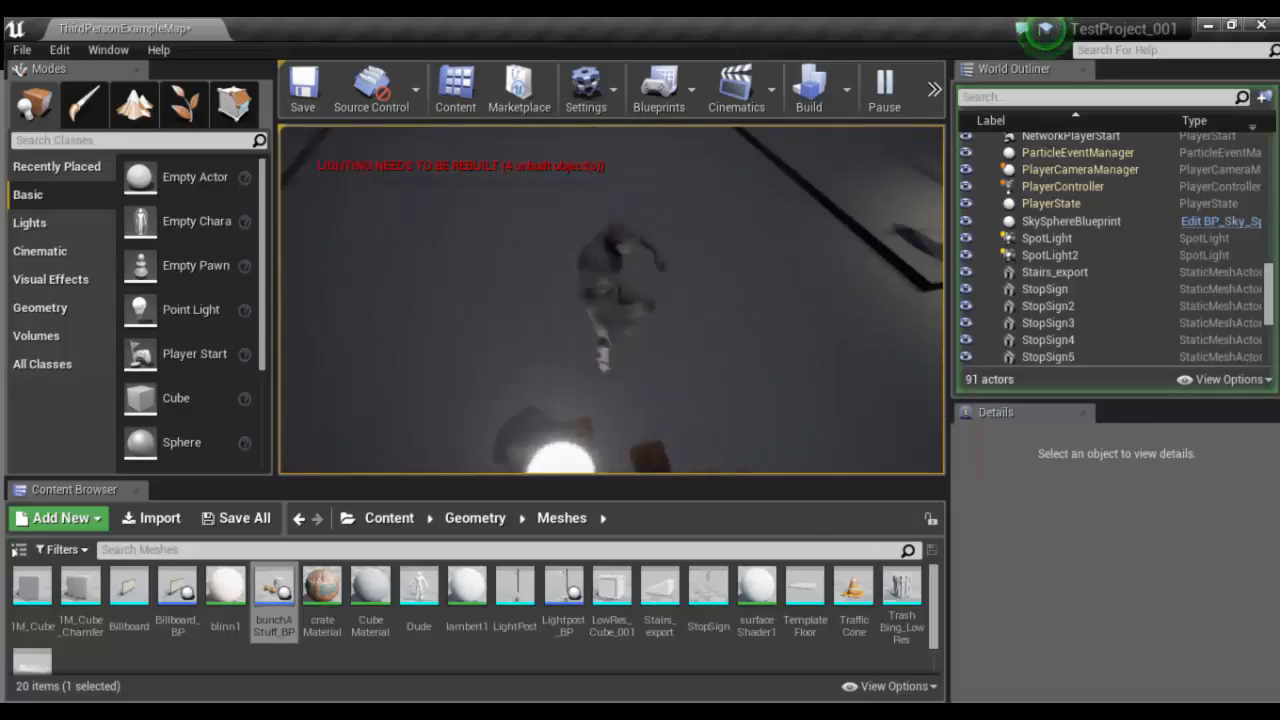
pyautogui.press('space')
pyautogui.press('w')
pyautogui.press('space')
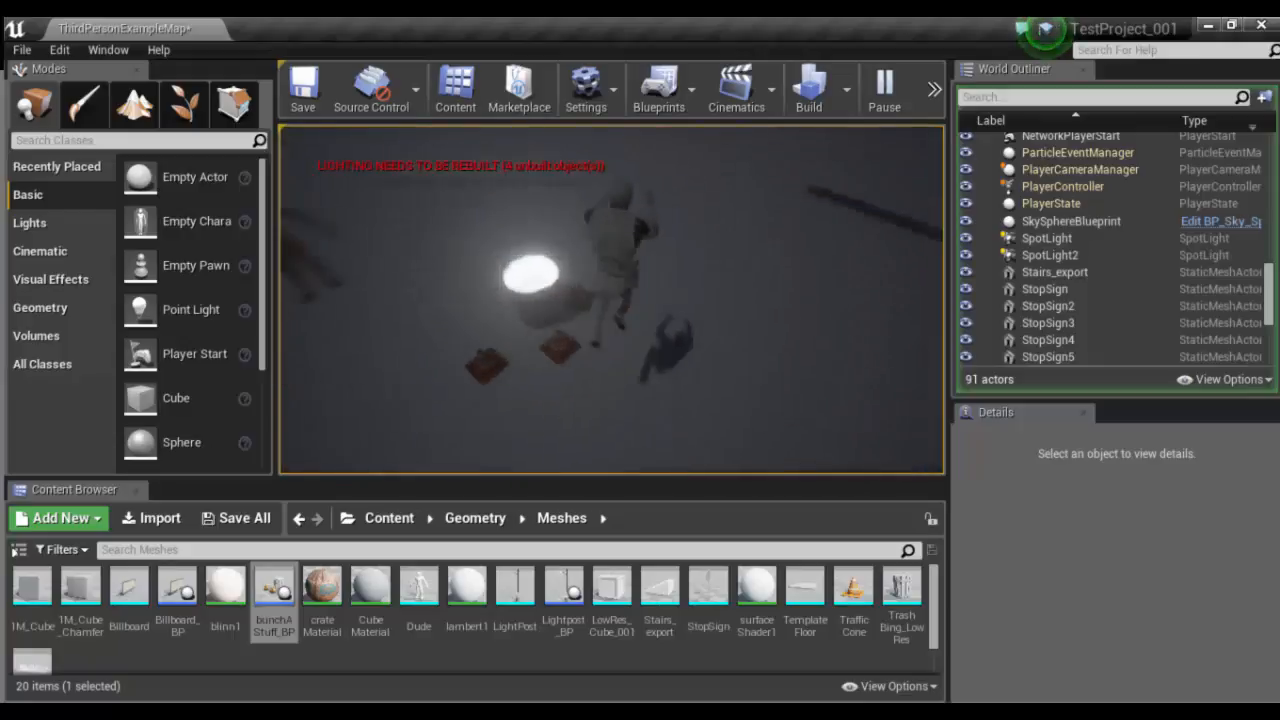
pyautogui.press('w')
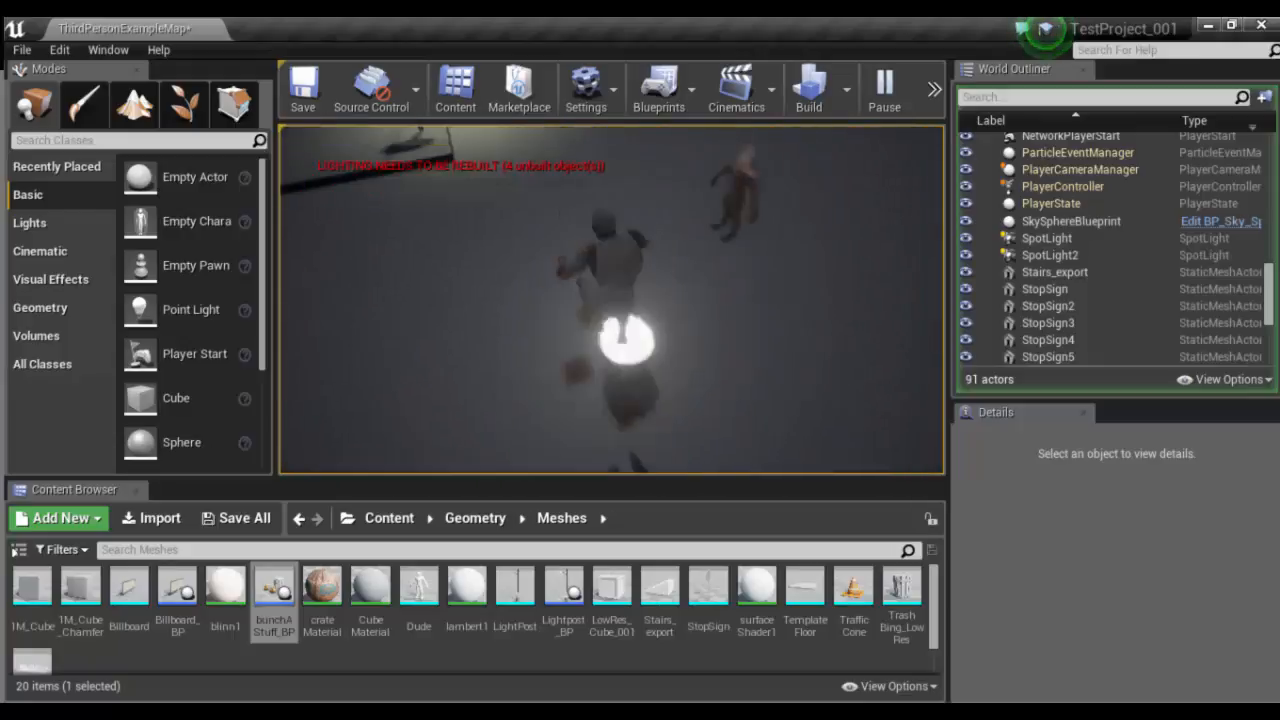
# - Run the character around the lit trash bin and the Dude figure to check the prop group, and end the play session
pyautogui.press('w')
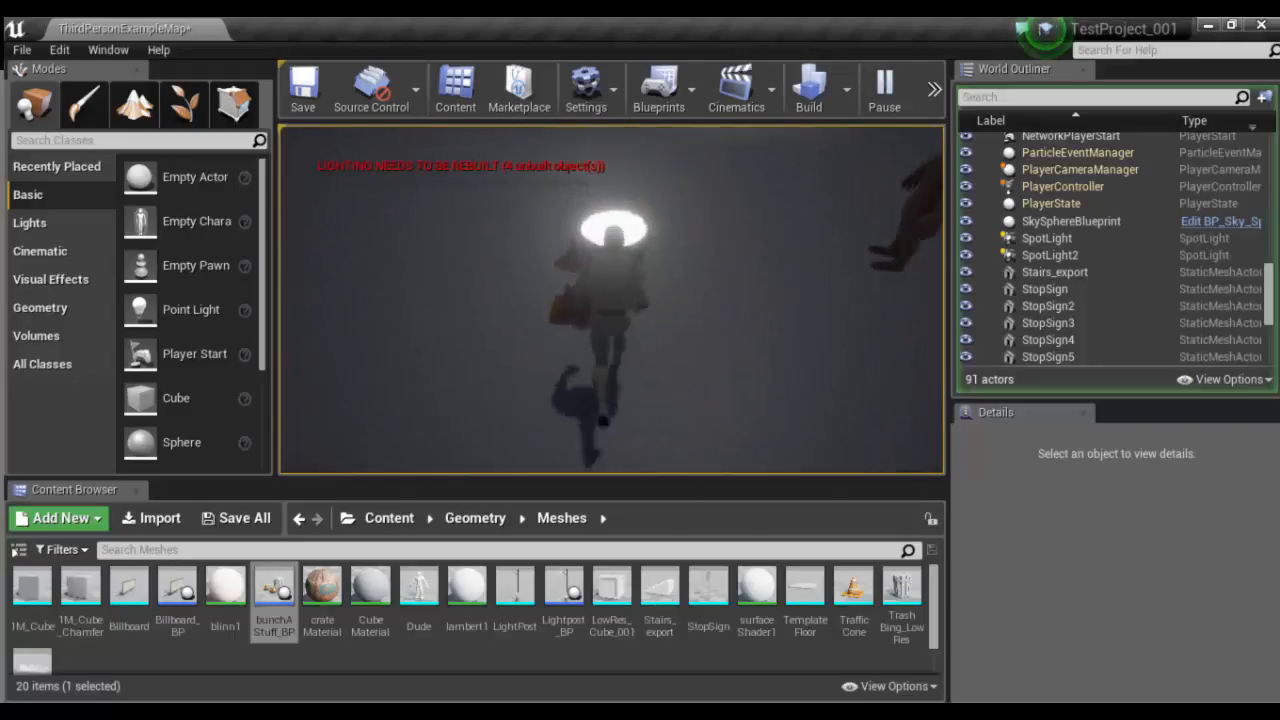
pyautogui.press('d')
pyautogui.press('w')
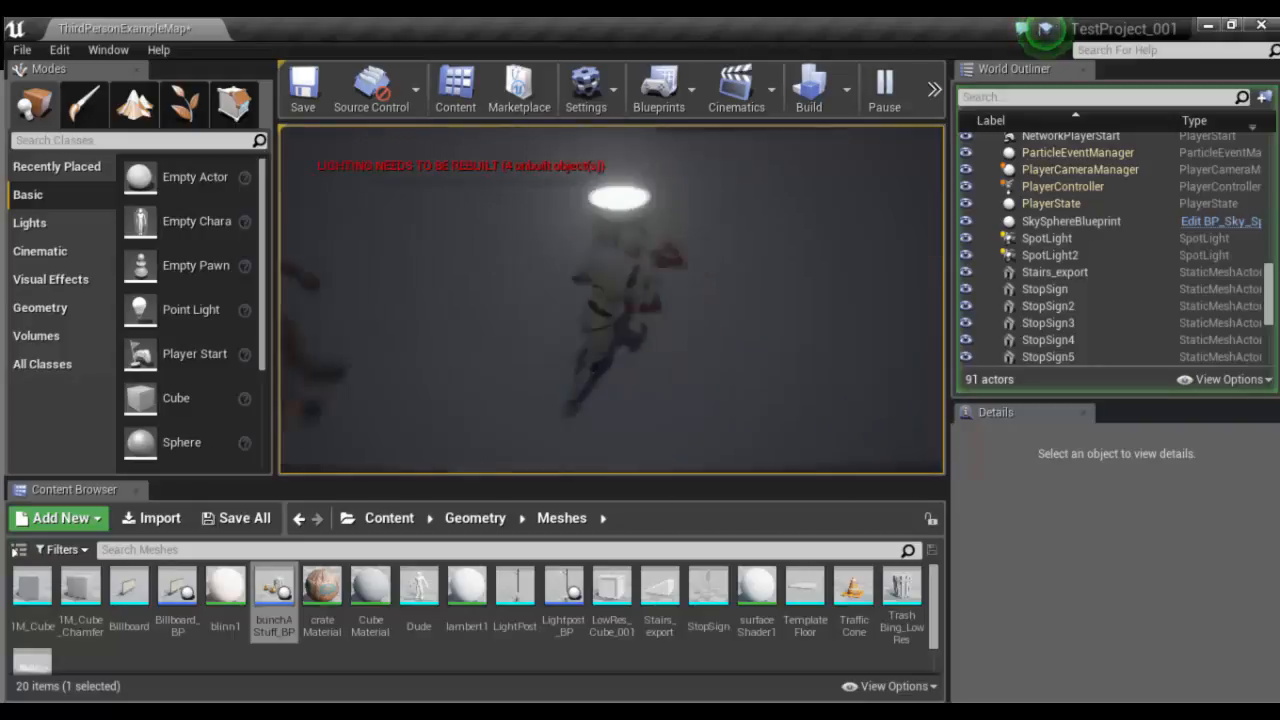
pyautogui.press('w')
pyautogui.press('w')
pyautogui.press('d')
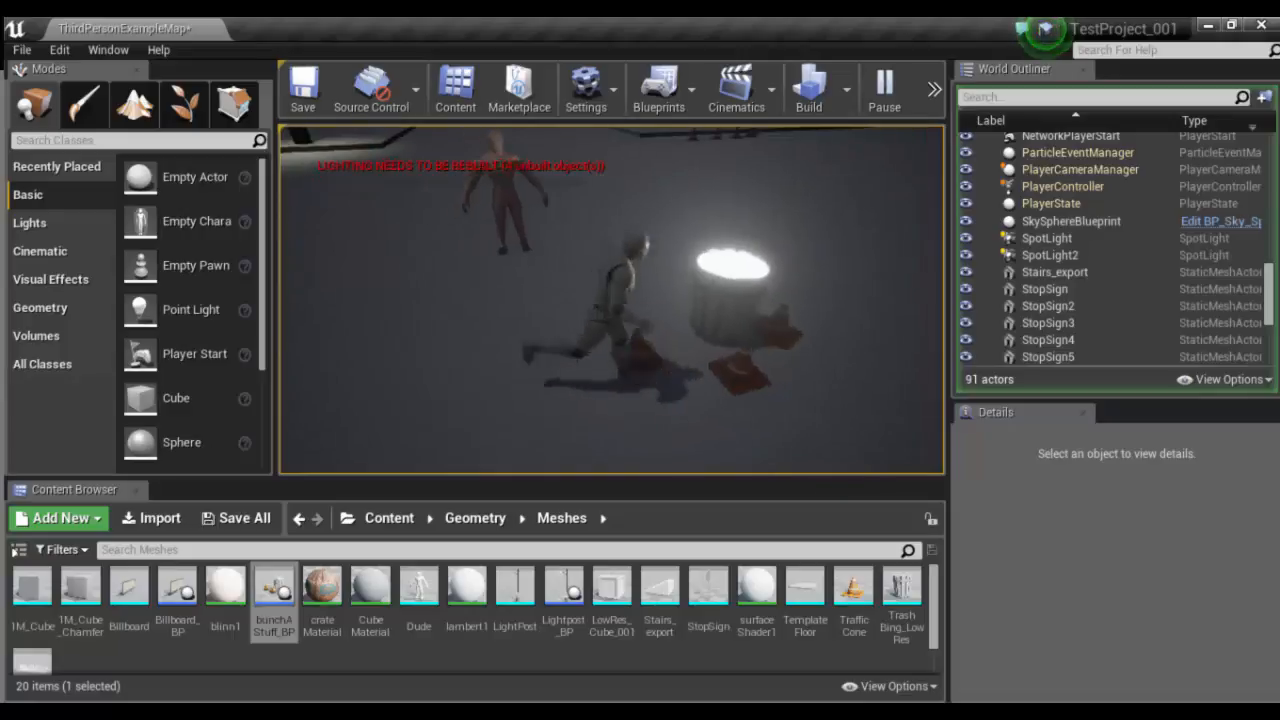
pyautogui.press('w')
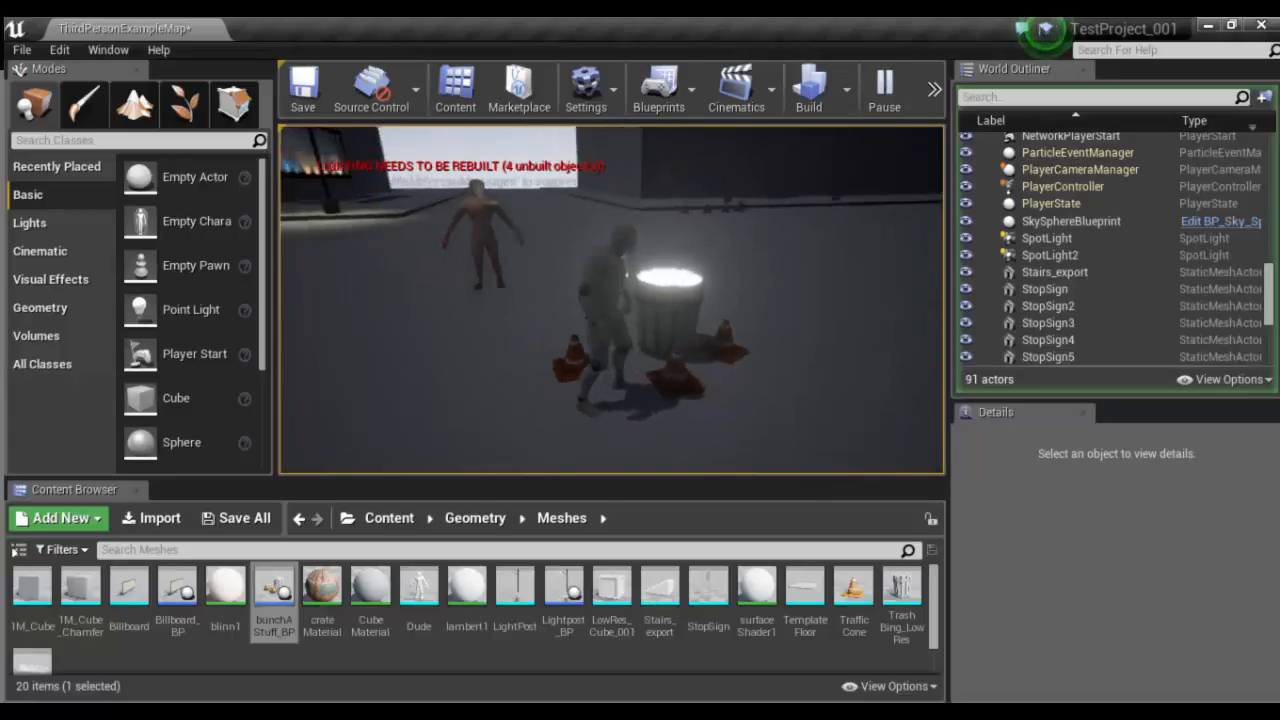
pyautogui.press('Escape')
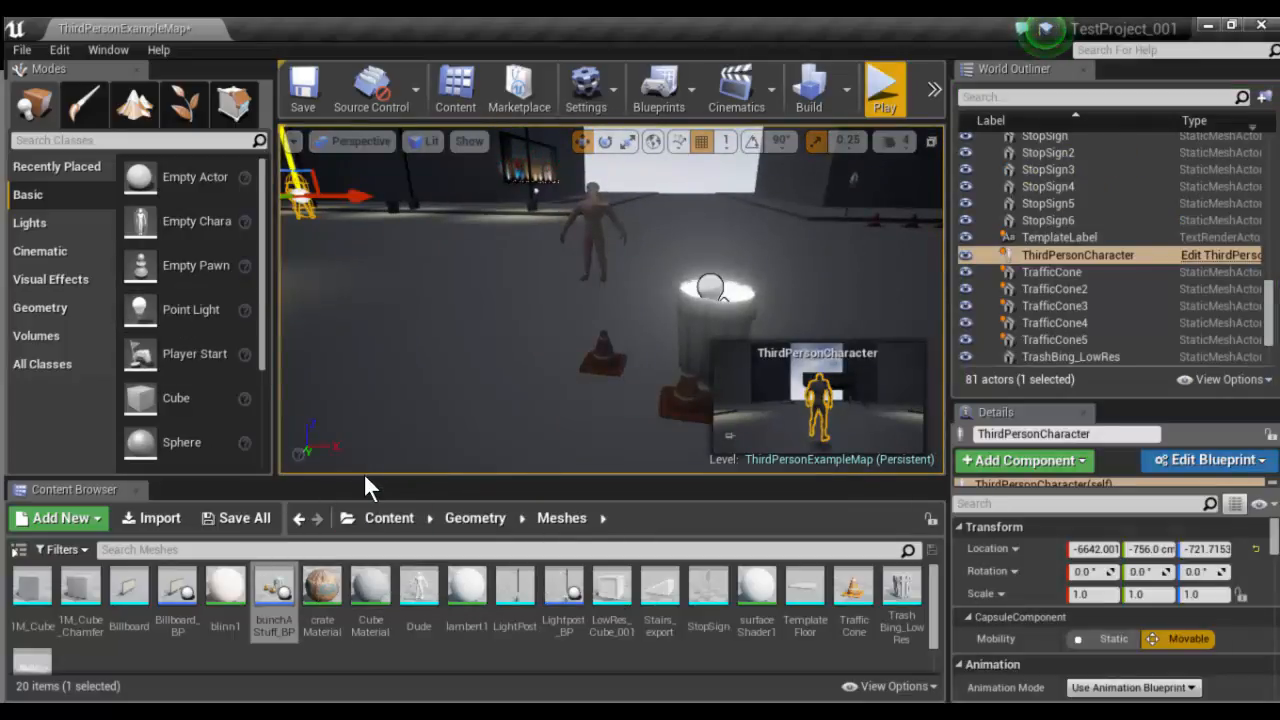
# - Enlarge the Content Browser area and reopen the Meshes folder inside Geometry
pyautogui.moveTo(363, 477); pyautogui.dragTo(322, 390)
pyautogui.click(475, 442)
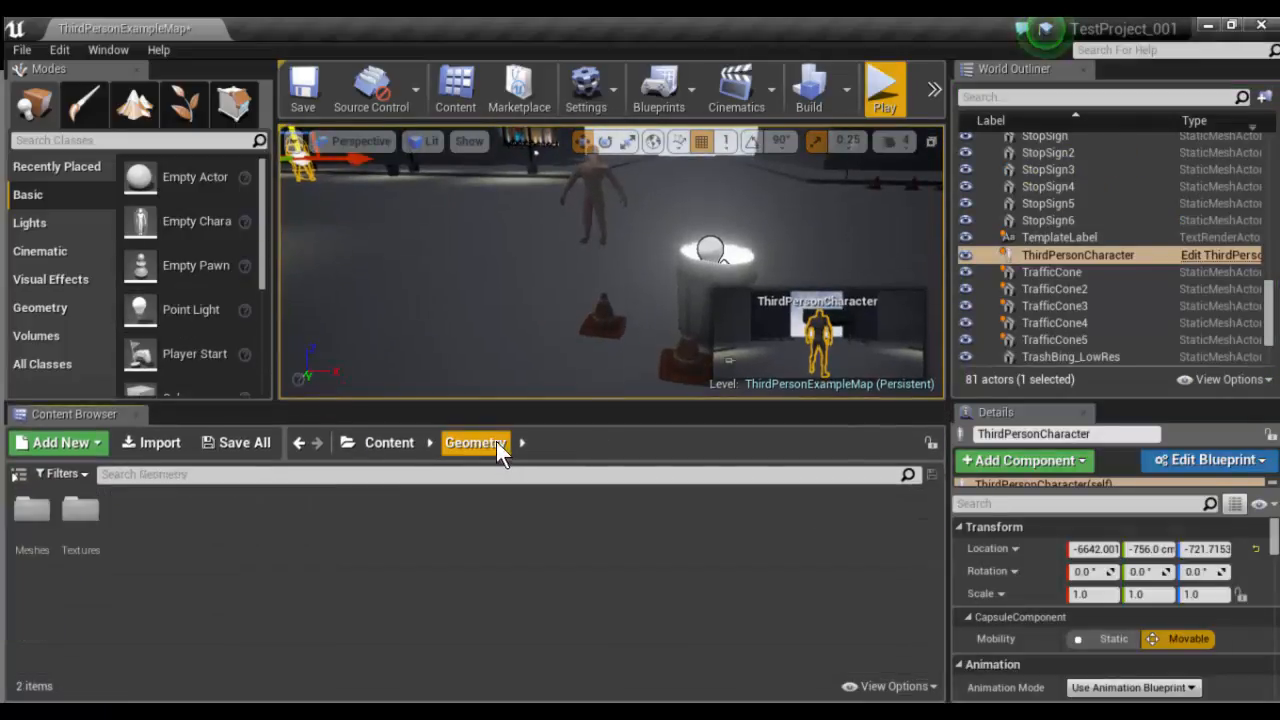
pyautogui.click(28, 513)
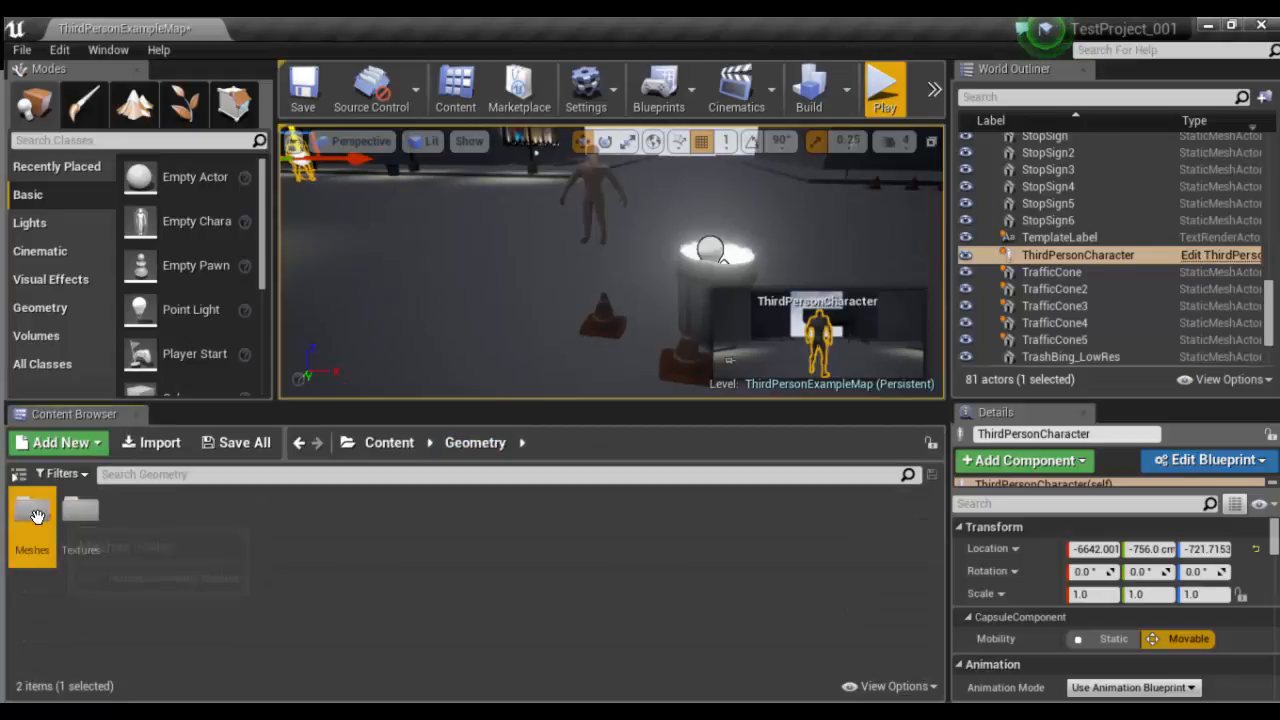
pyautogui.doubleClick(35, 515)
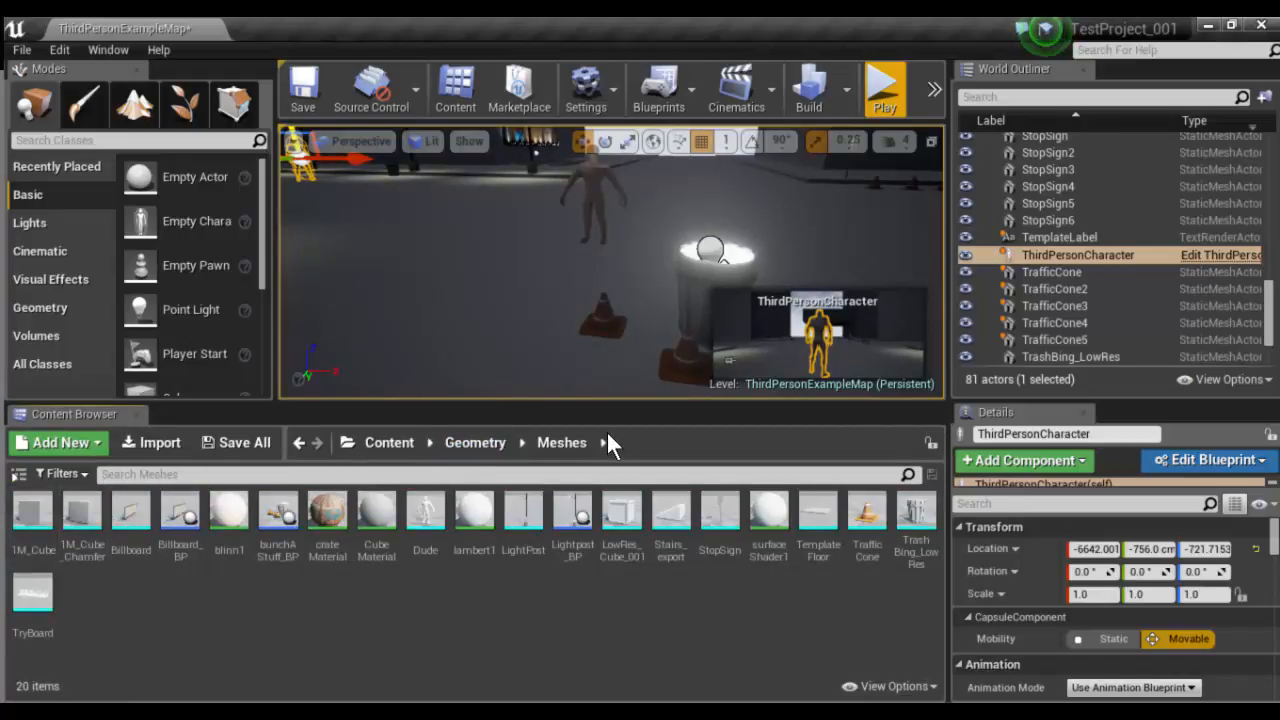
pyautogui.click(24, 527)
# - Open the Billboard static mesh, examine it from several angles, and close its editor
pyautogui.click(120, 520)
pyautogui.doubleClick(131, 515)
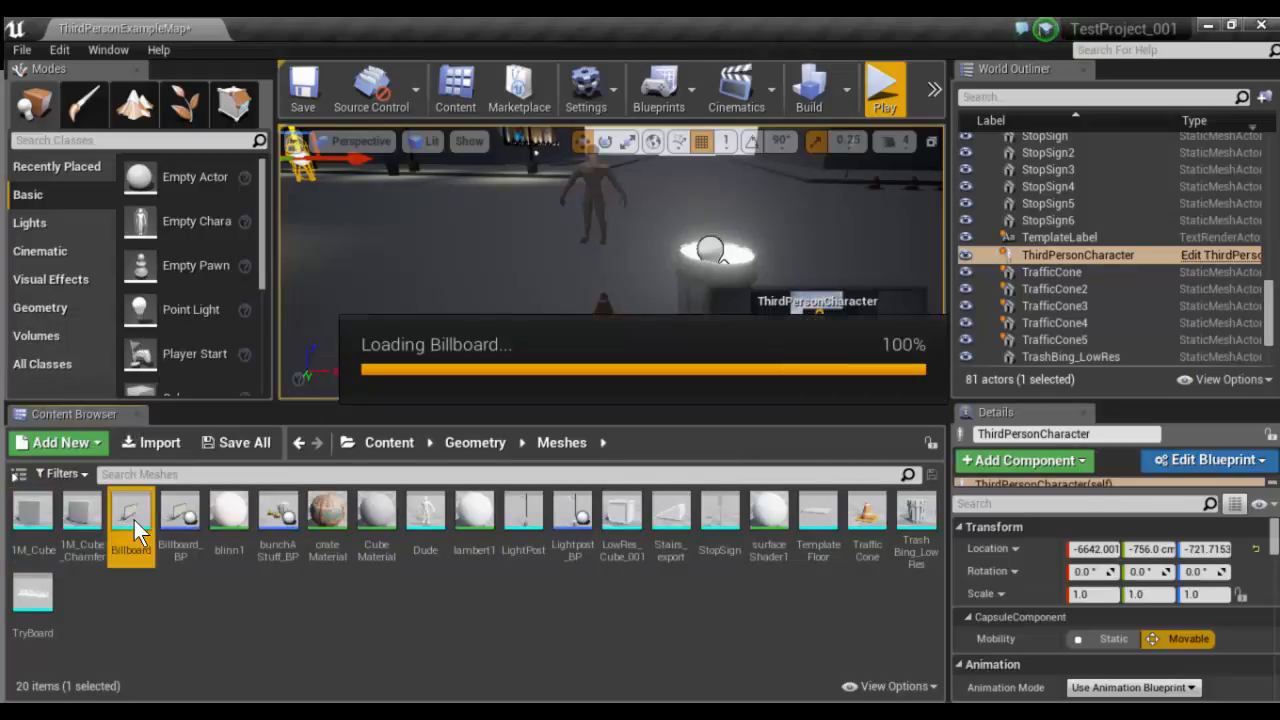
pyautogui.moveTo(706, 290); pyautogui.dragTo(500, 420)
pyautogui.scroll(-2, 624, 335)
pyautogui.moveTo(624, 335); pyautogui.dragTo(196, 145)
pyautogui.moveTo(275, 362); pyautogui.dragTo(225, 260)
pyautogui.click(213, 31)
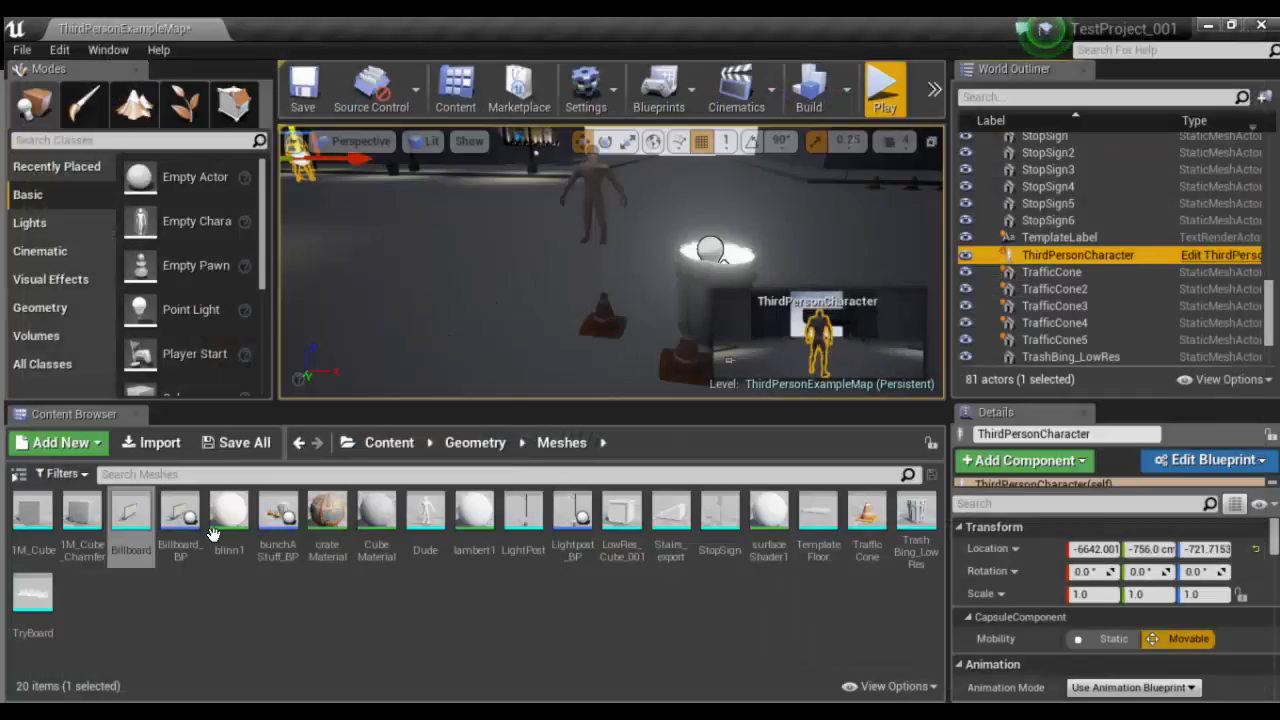
# - Open the Billboard_BP blueprint and examine the billboard with its spotlights in the 3D preview
pyautogui.doubleClick(181, 514)
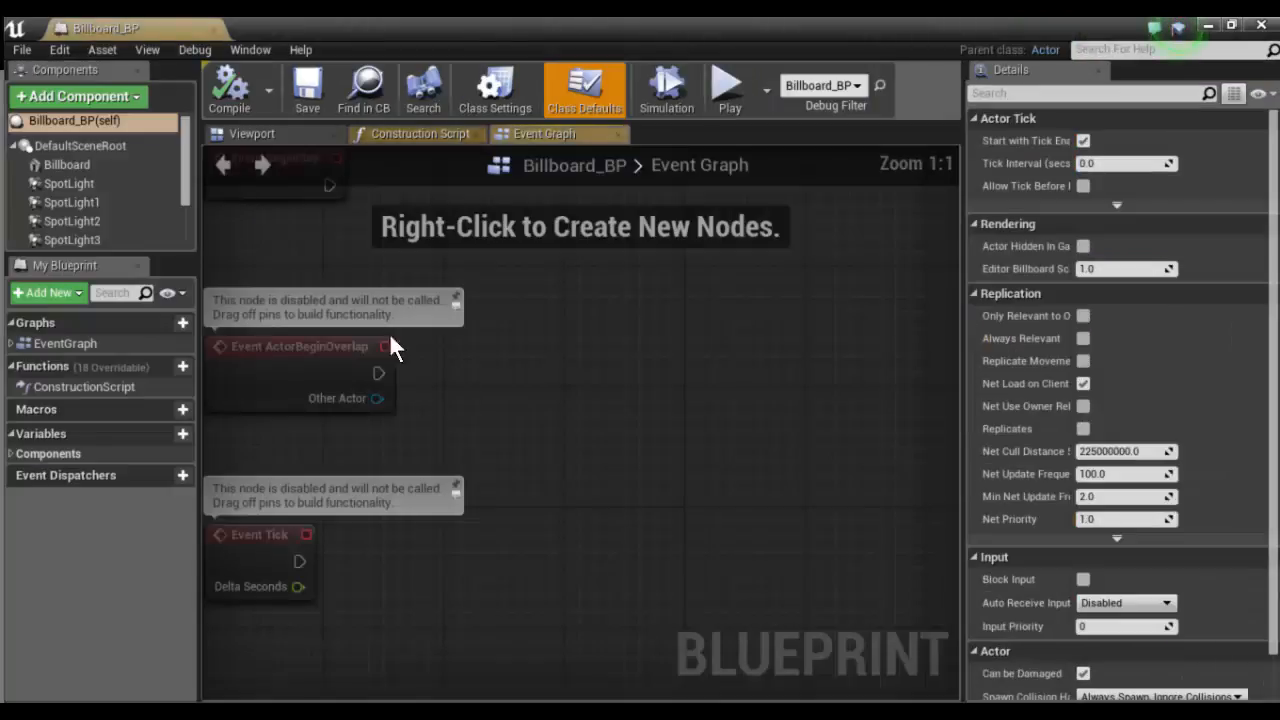
pyautogui.click(283, 134)
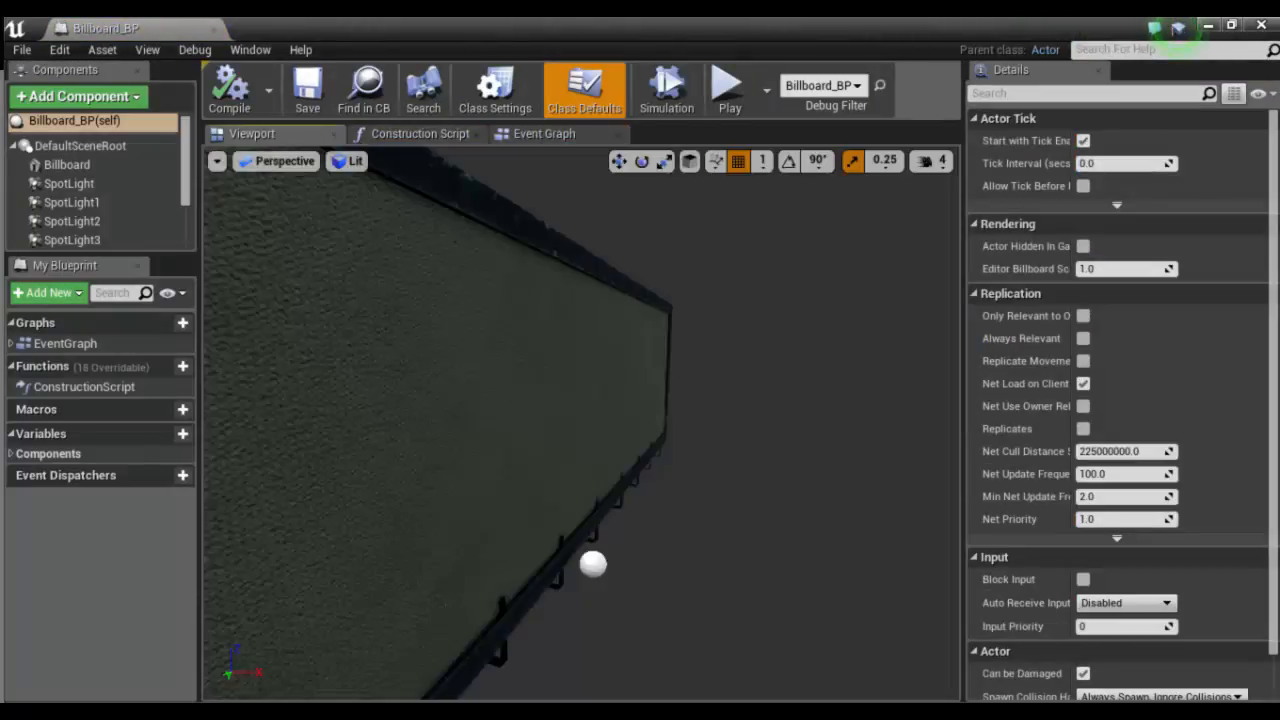
pyautogui.moveTo(527, 397); pyautogui.dragTo(730, 400)
pyautogui.moveTo(358, 504); pyautogui.dragTo(445, 504)
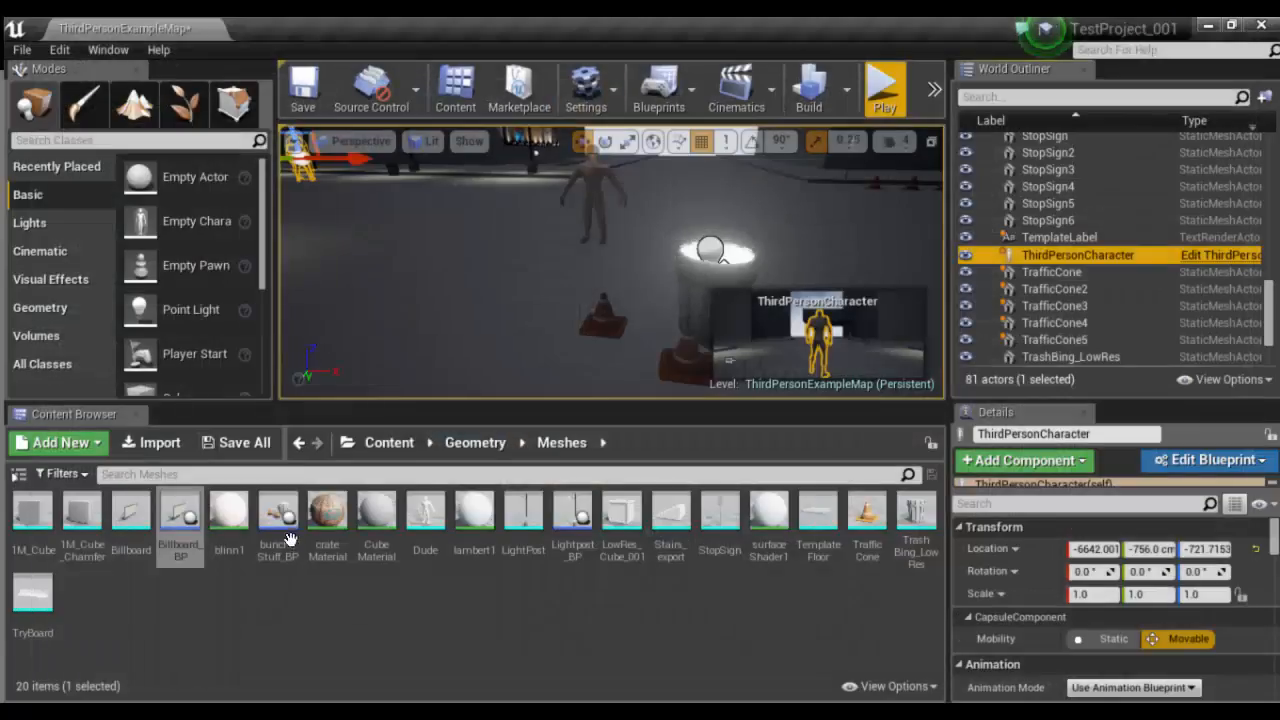
# - Force-delete the blinn1 material from the Meshes folder and apply Cube Material to the Dude figure in the scene
pyautogui.click(228, 520)
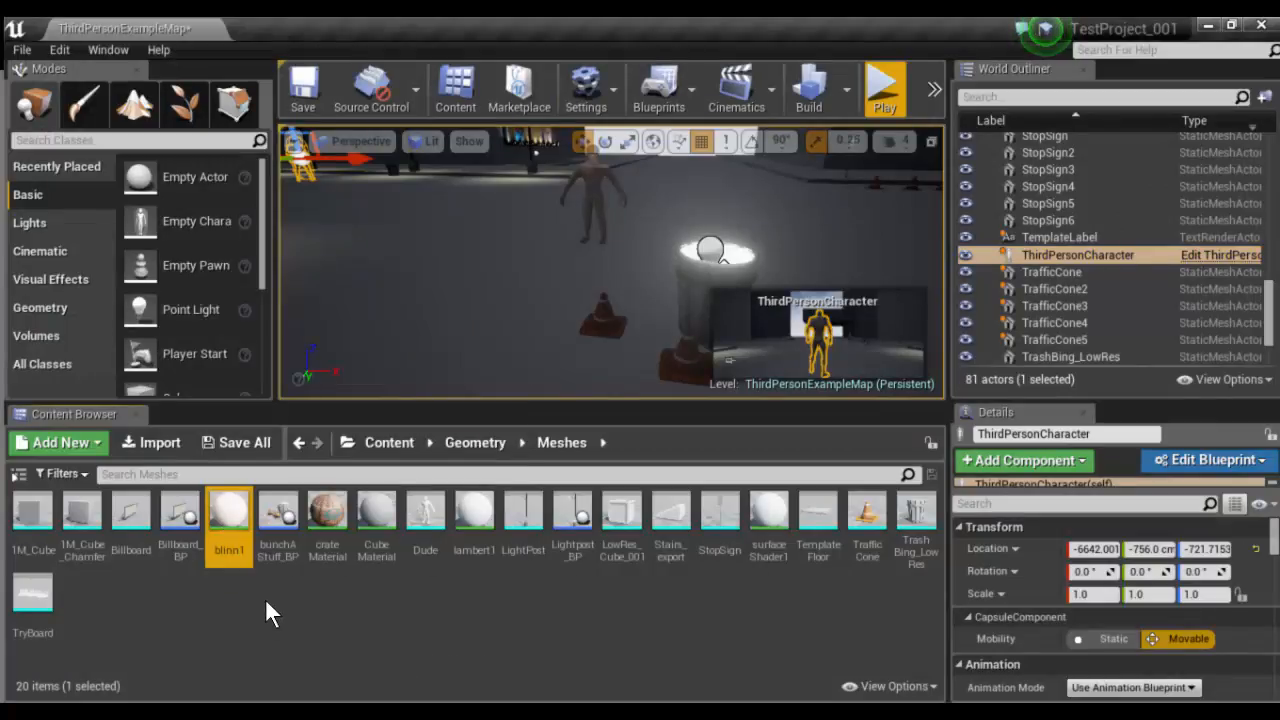
pyautogui.press('Delete')
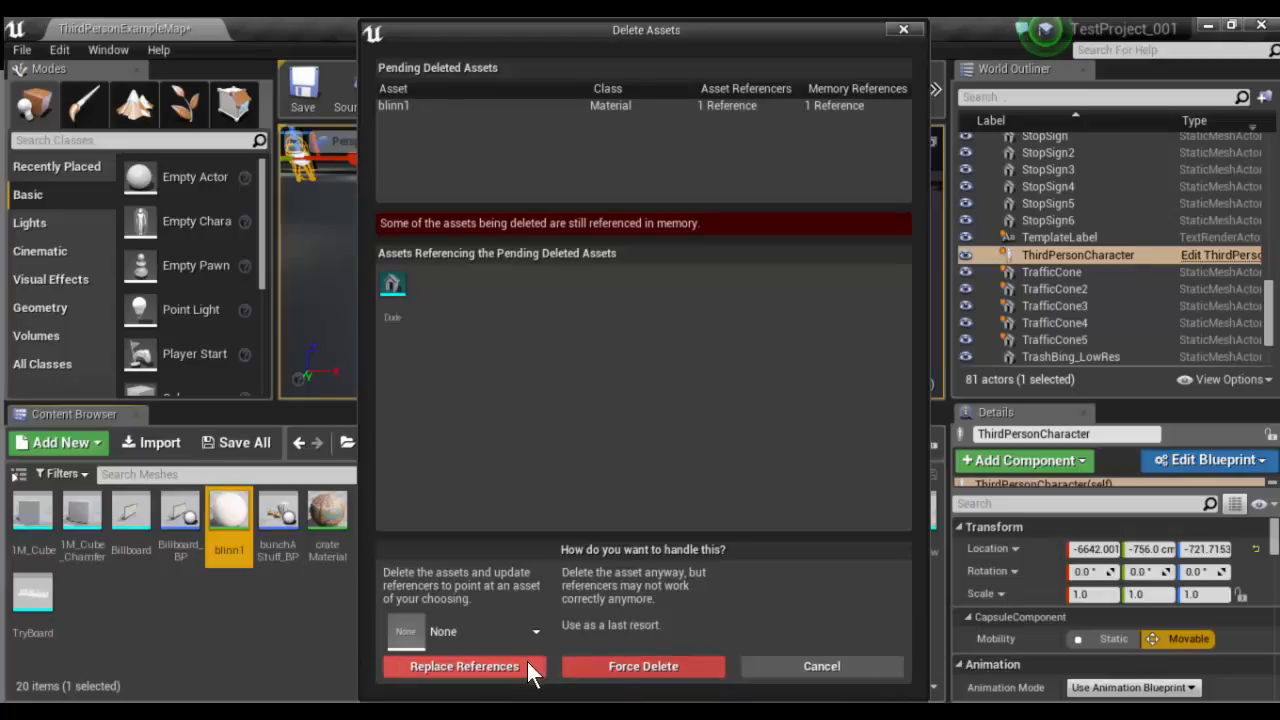
pyautogui.click(610, 668)
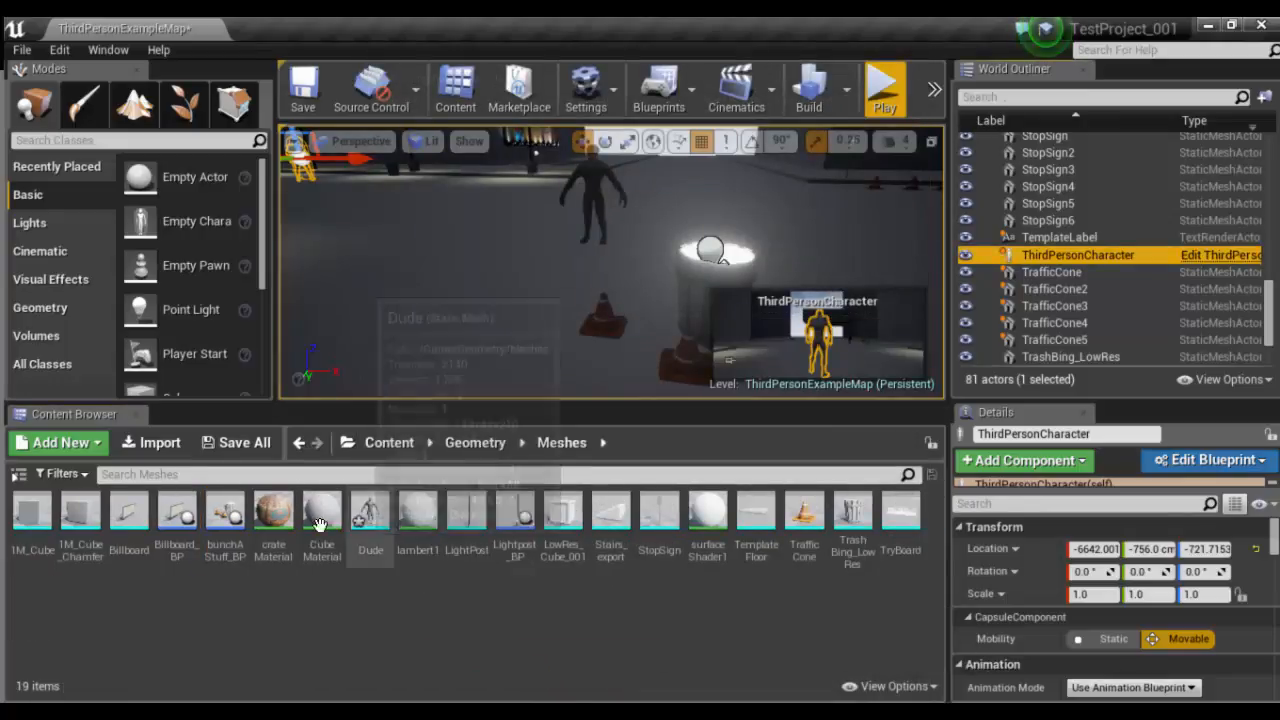
pyautogui.moveTo(322, 512); pyautogui.dragTo(594, 172)
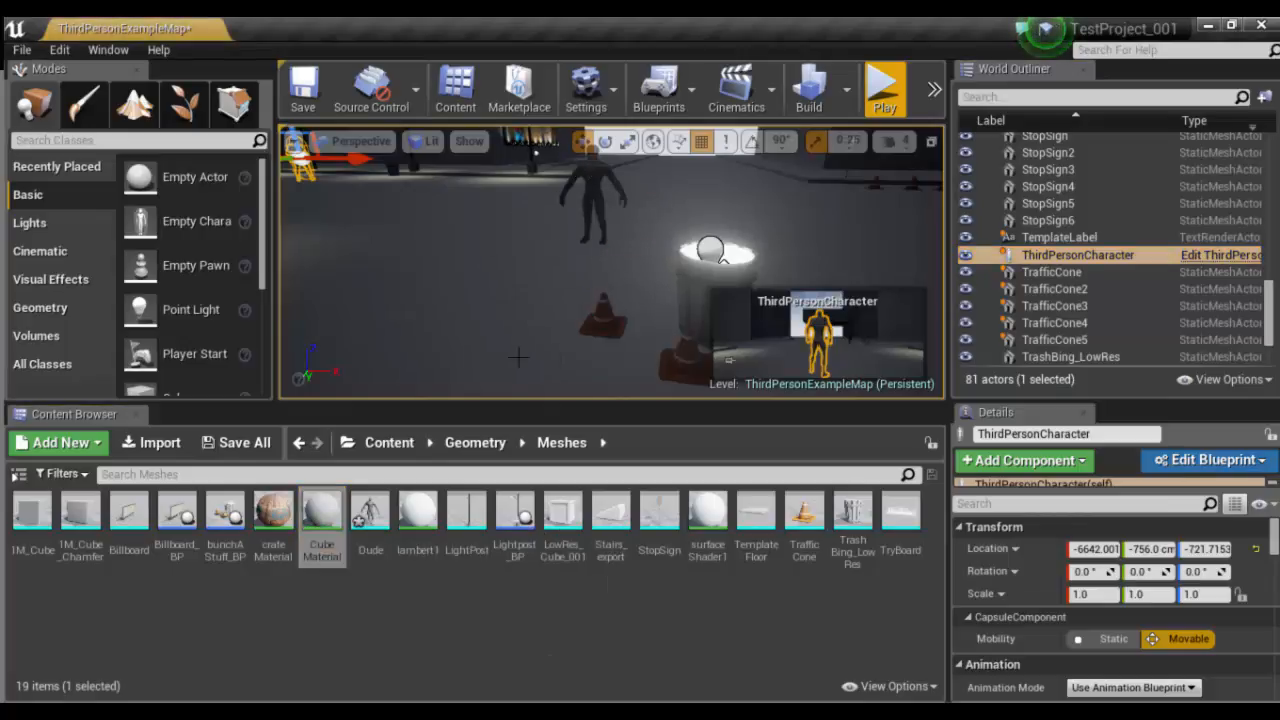
# - Open crateMaterial from the Meshes folder and bring its whole node graph into view
pyautogui.press('f')
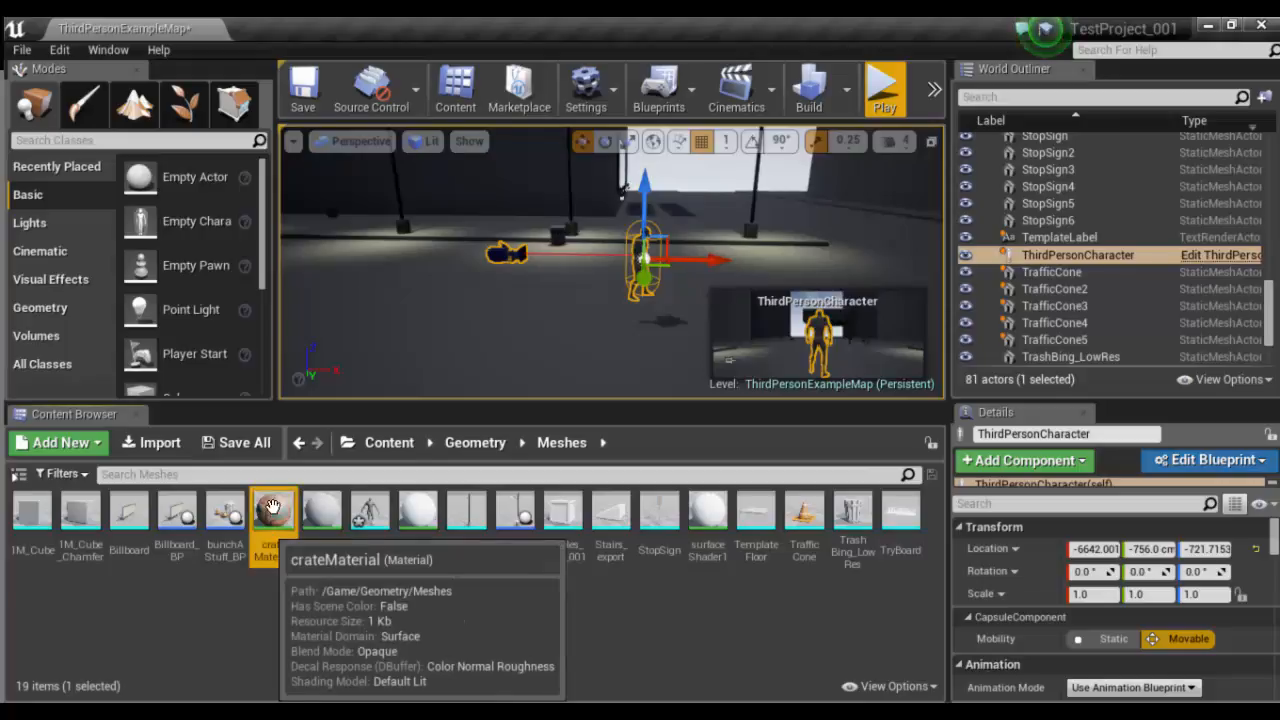
pyautogui.moveTo(268, 520); pyautogui.dragTo(416, 300)
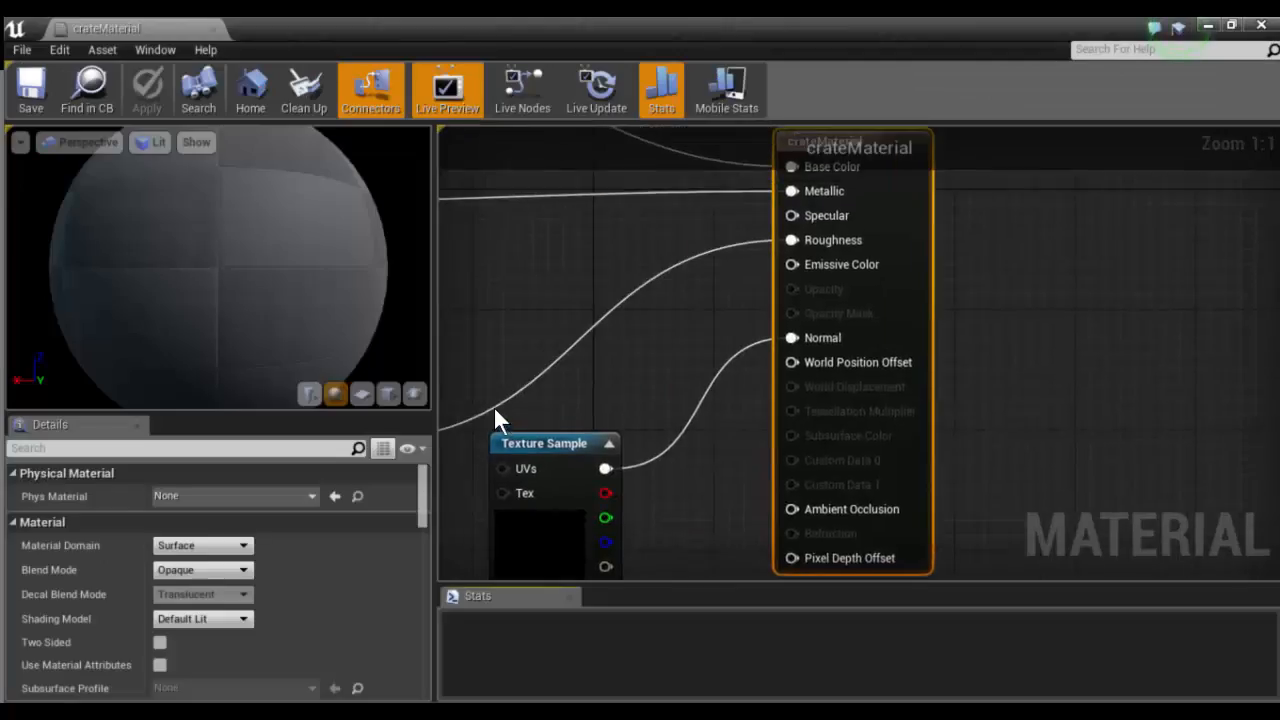
pyautogui.click(214, 29)
pyautogui.doubleClick(283, 517)
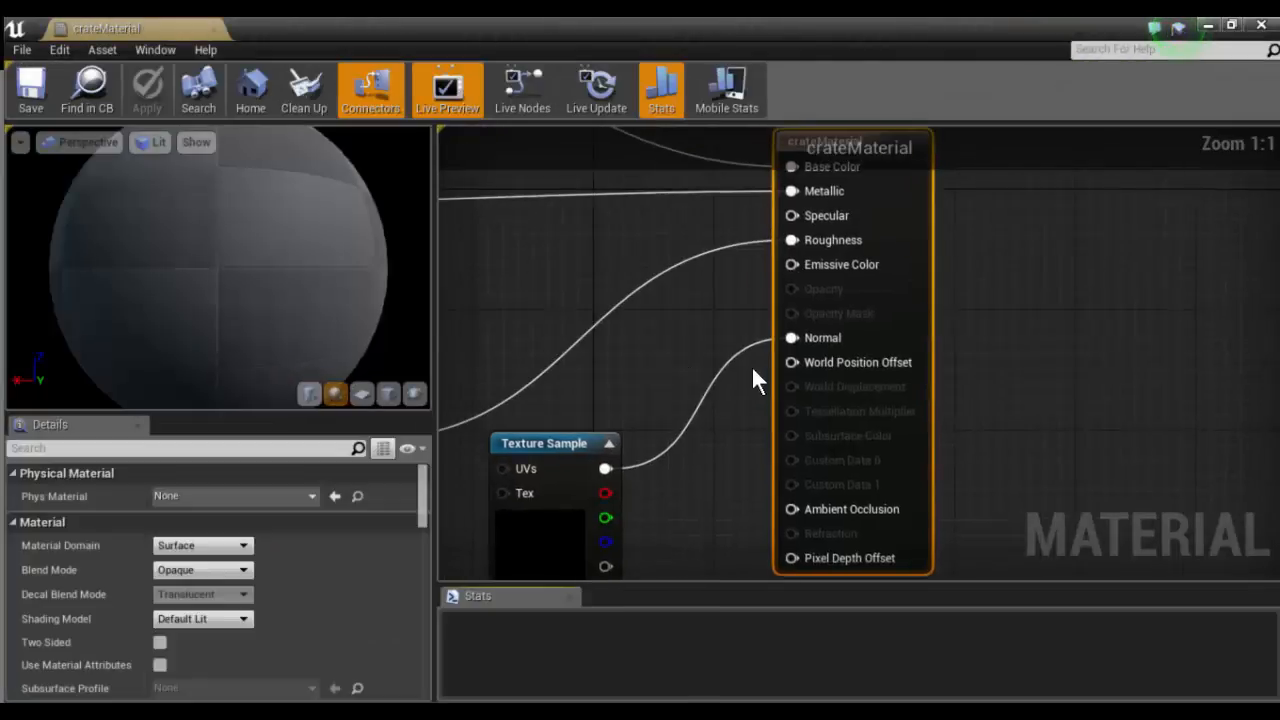
pyautogui.scroll(-3, 520, 360)
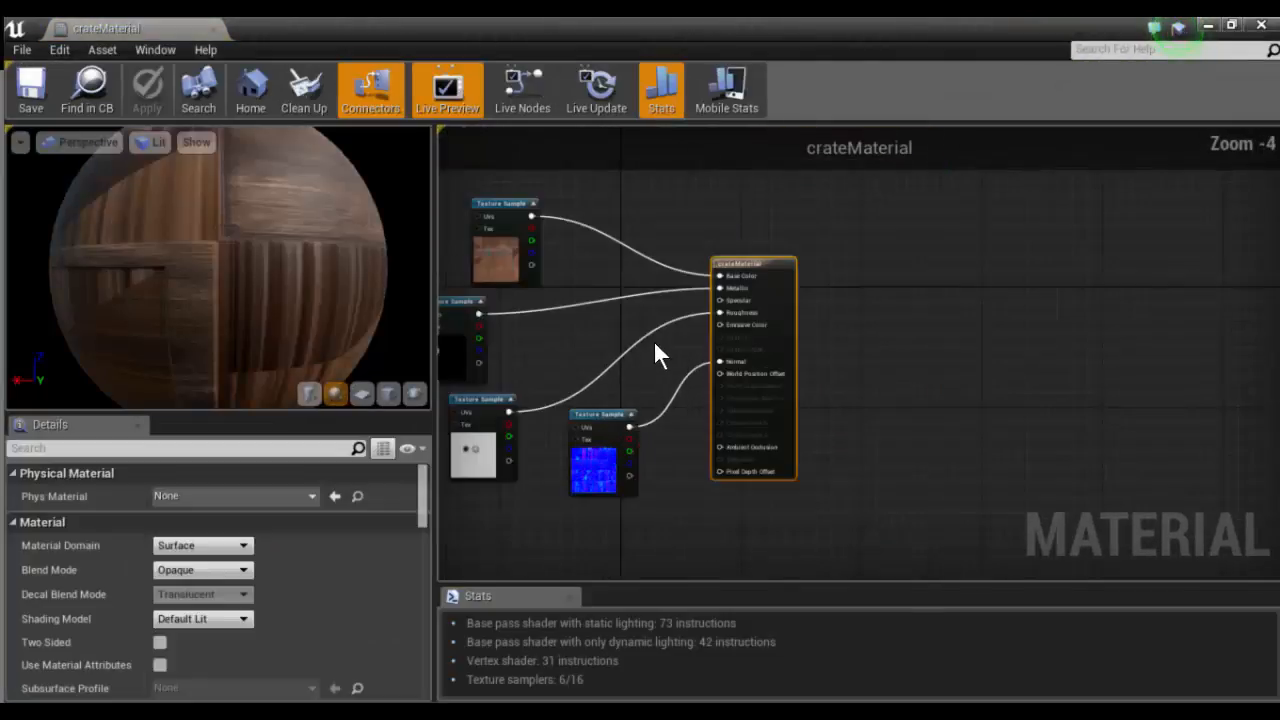
pyautogui.click(593, 335)
pyautogui.moveTo(548, 324); pyautogui.dragTo(781, 356, button='right')
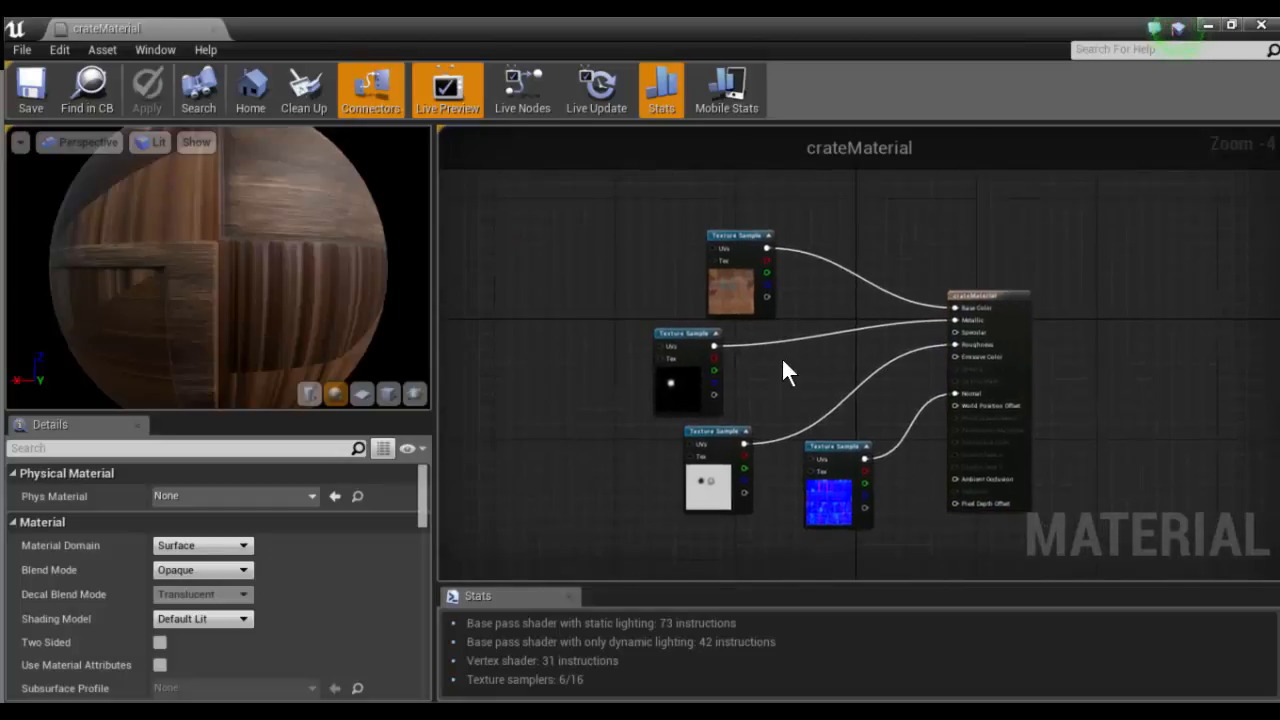
# - Examine the metallic, roughness and normal texture samples in crateMaterial, and close the material without applying changes
pyautogui.scroll(1, 781, 356)
pyautogui.click(650, 318)
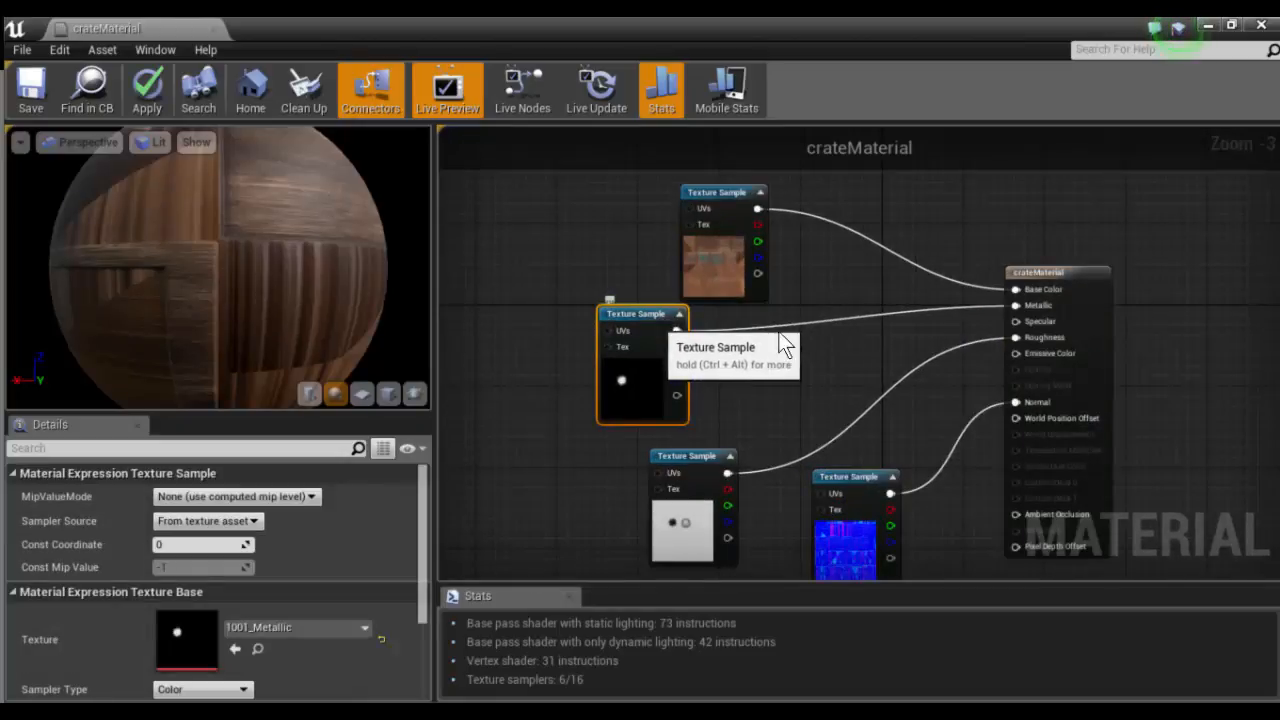
pyautogui.click(694, 456)
pyautogui.click(851, 483)
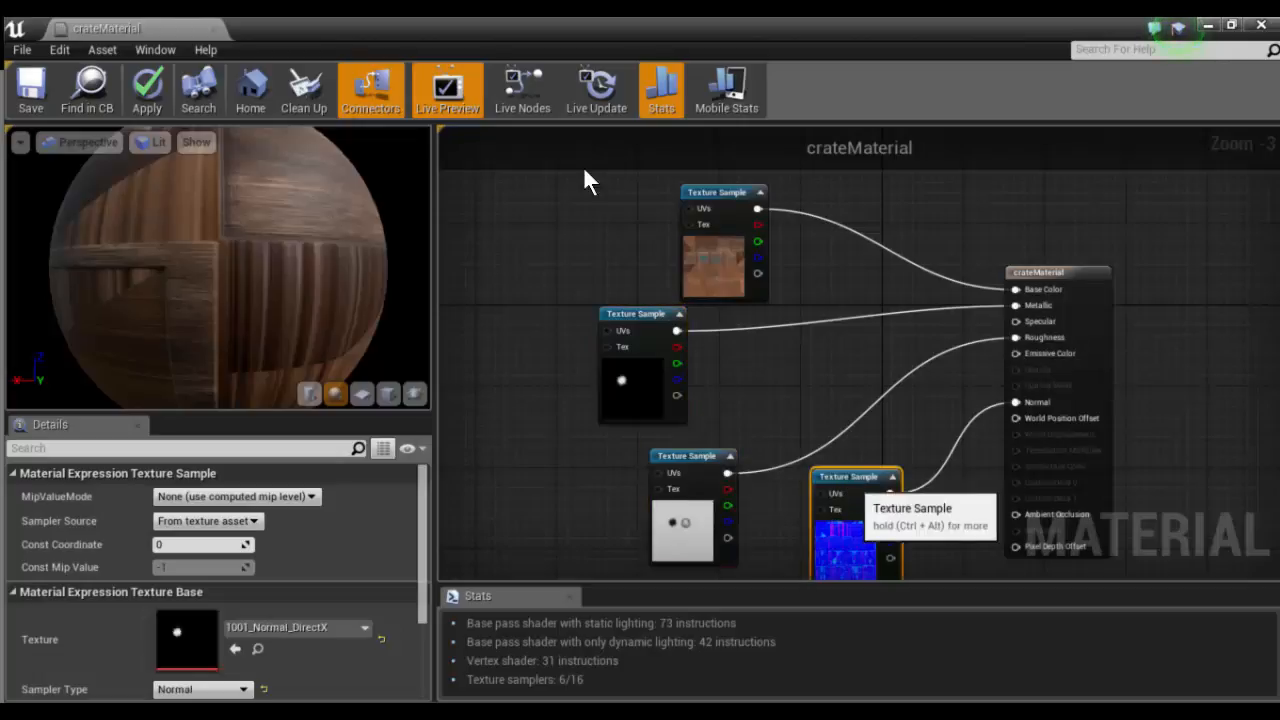
pyautogui.click(213, 28)
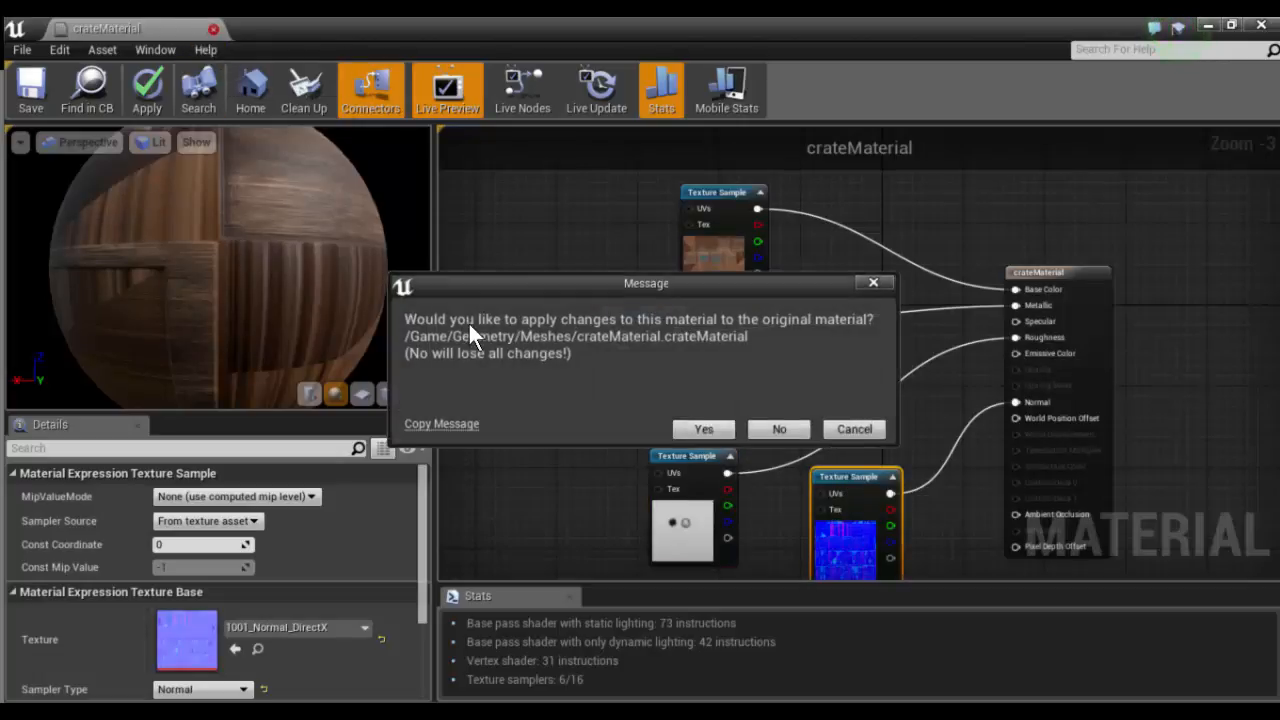
pyautogui.click(779, 429)
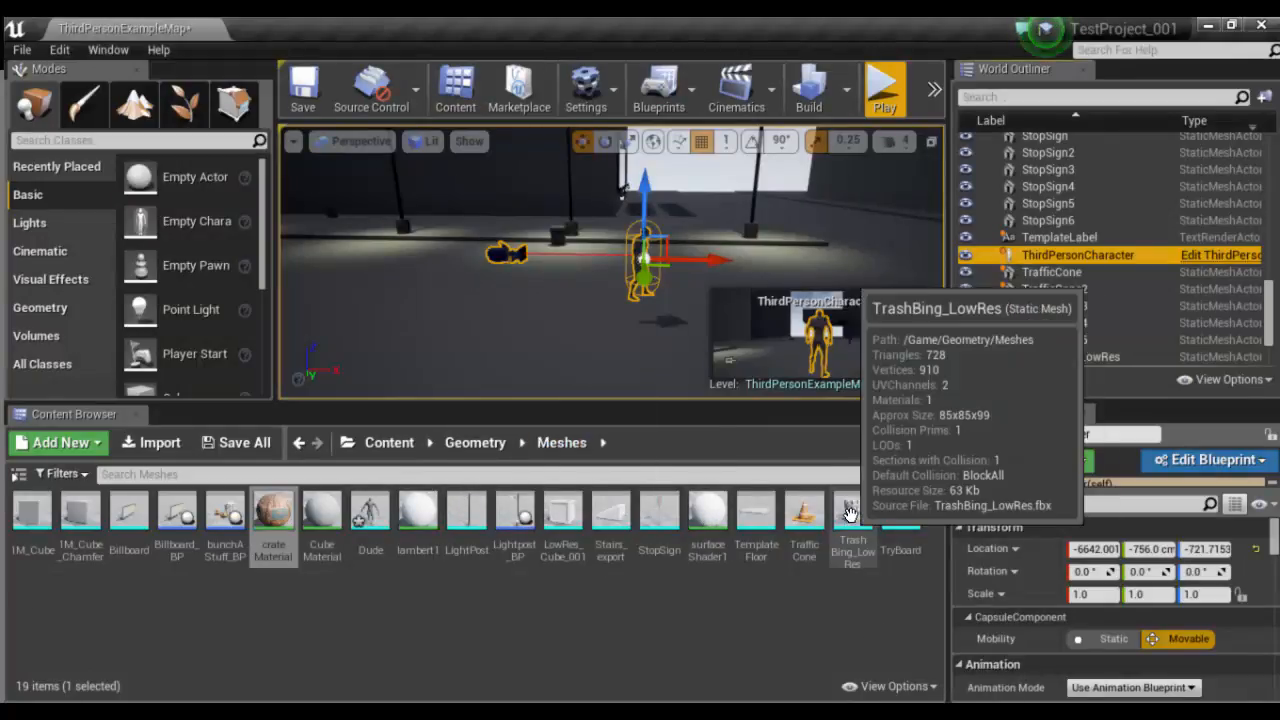
# - Go to the Textures folder inside Geometry, look over its subfolders and open the TrashBin folder
pyautogui.click(475, 443)
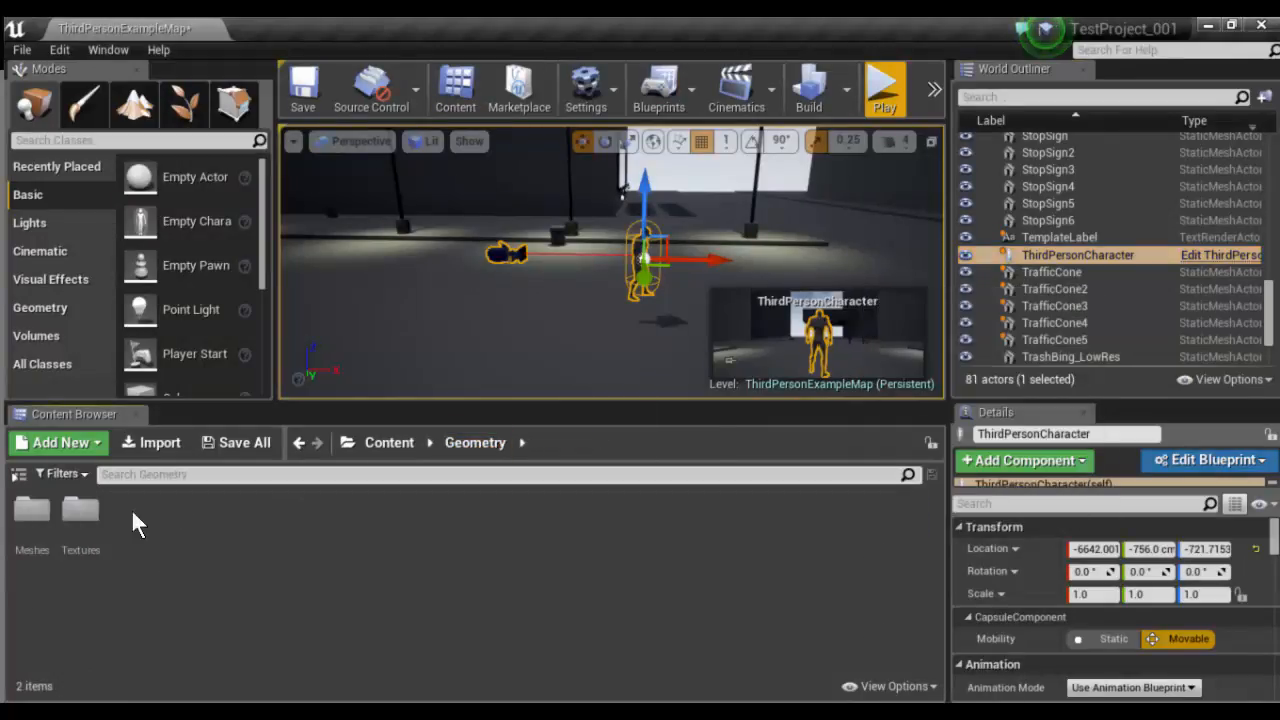
pyautogui.doubleClick(95, 521)
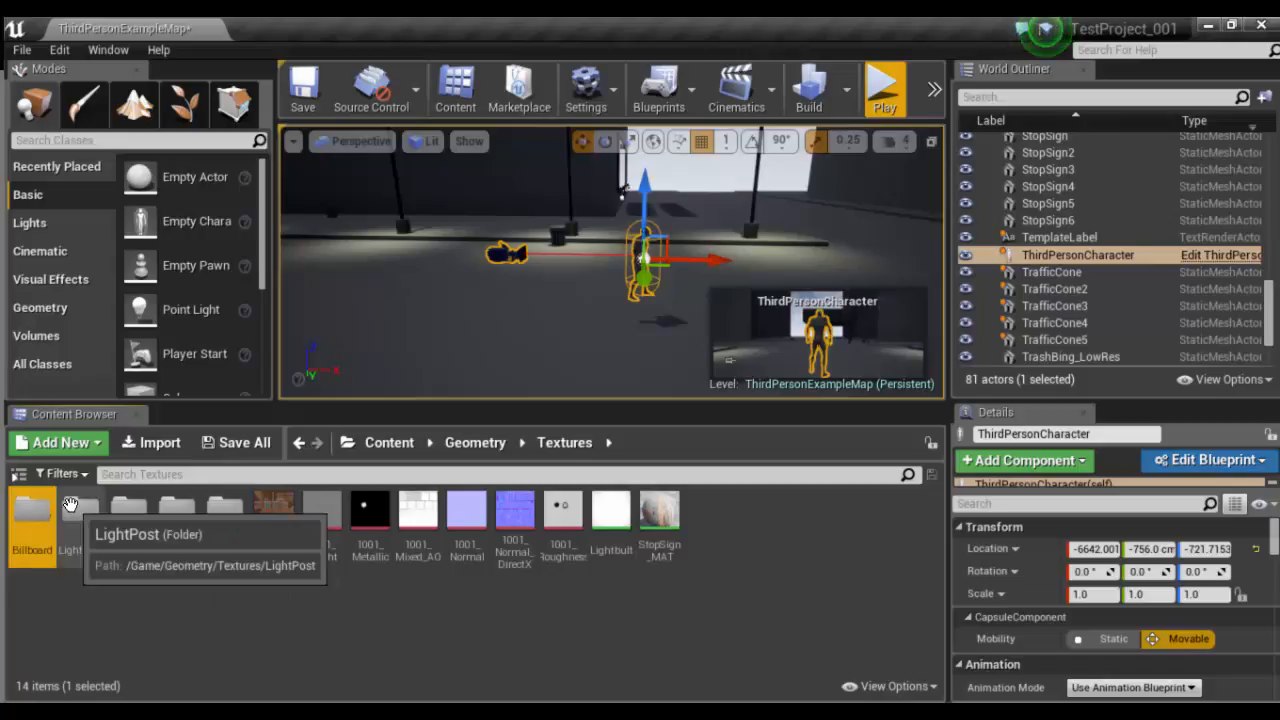
pyautogui.click(78, 530)
pyautogui.click(128, 525)
pyautogui.click(174, 517)
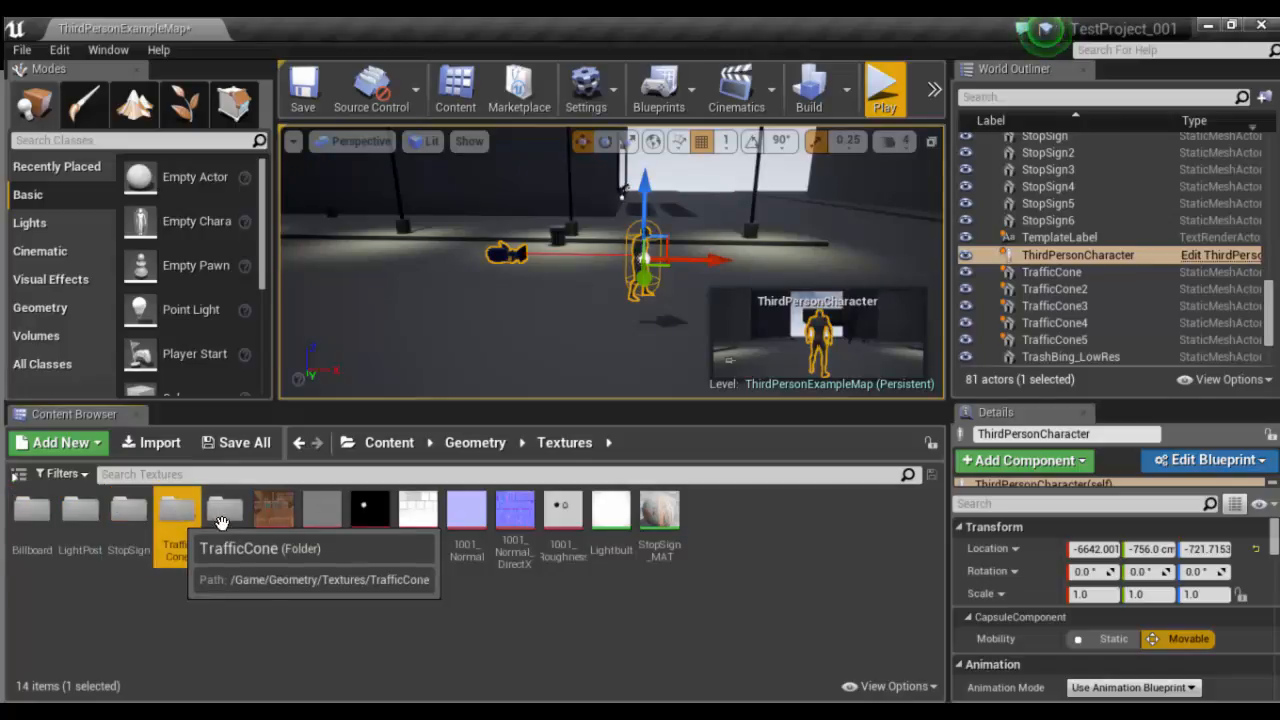
pyautogui.click(224, 518)
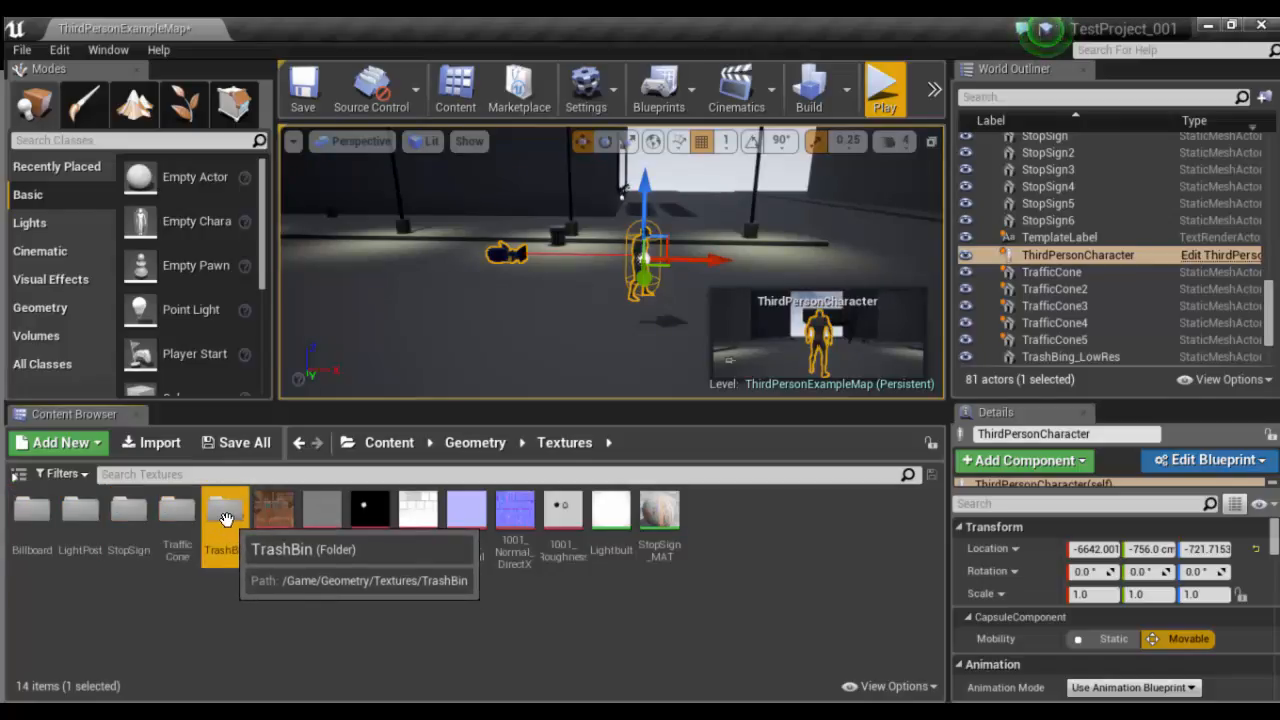
pyautogui.doubleClick(224, 518)
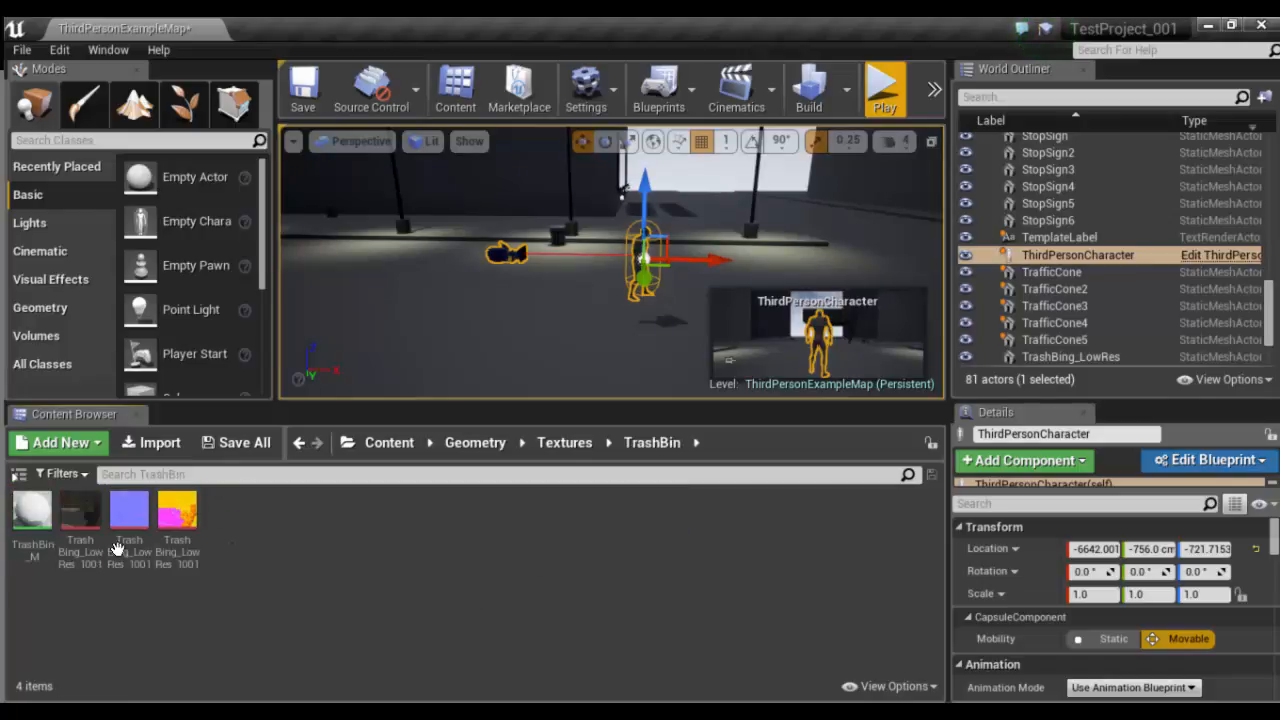
# - Open the TrashBin_M material, examine its texture samples and Add nodes, and close it without applying changes
pyautogui.doubleClick(35, 515)
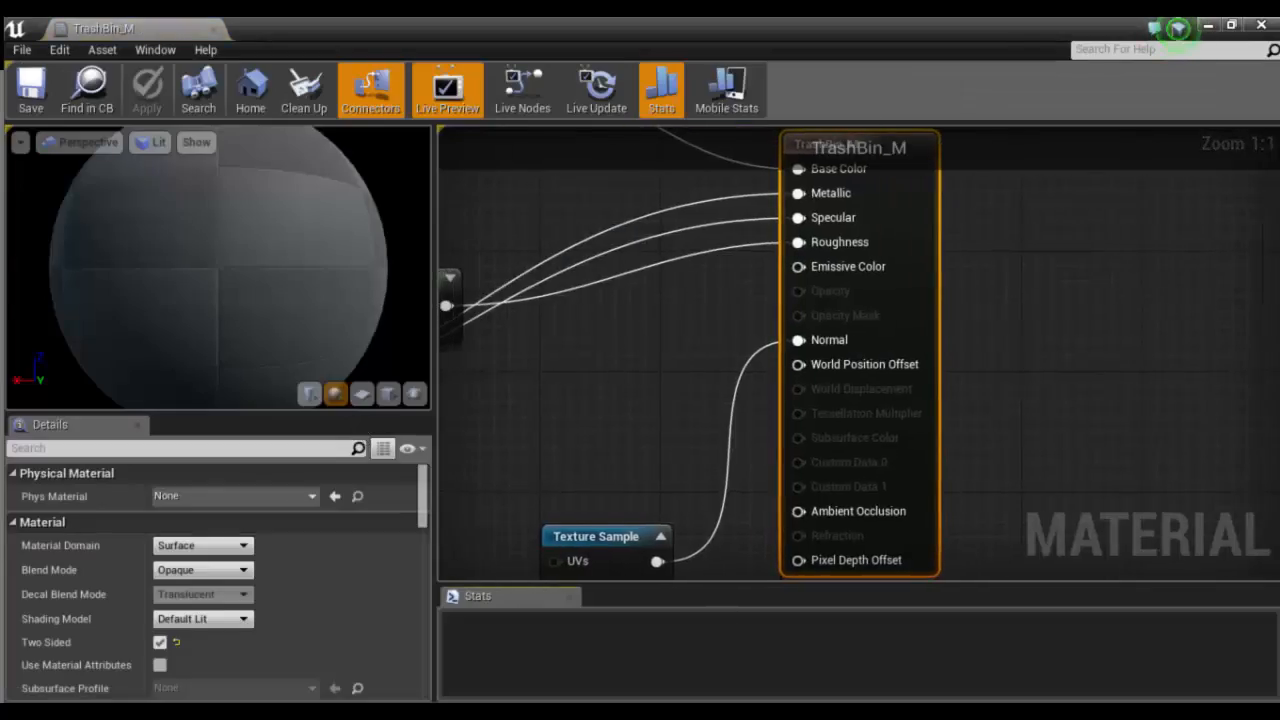
pyautogui.moveTo(646, 349); pyautogui.dragTo(997, 415, button='right')
pyautogui.scroll(-3, 959, 360)
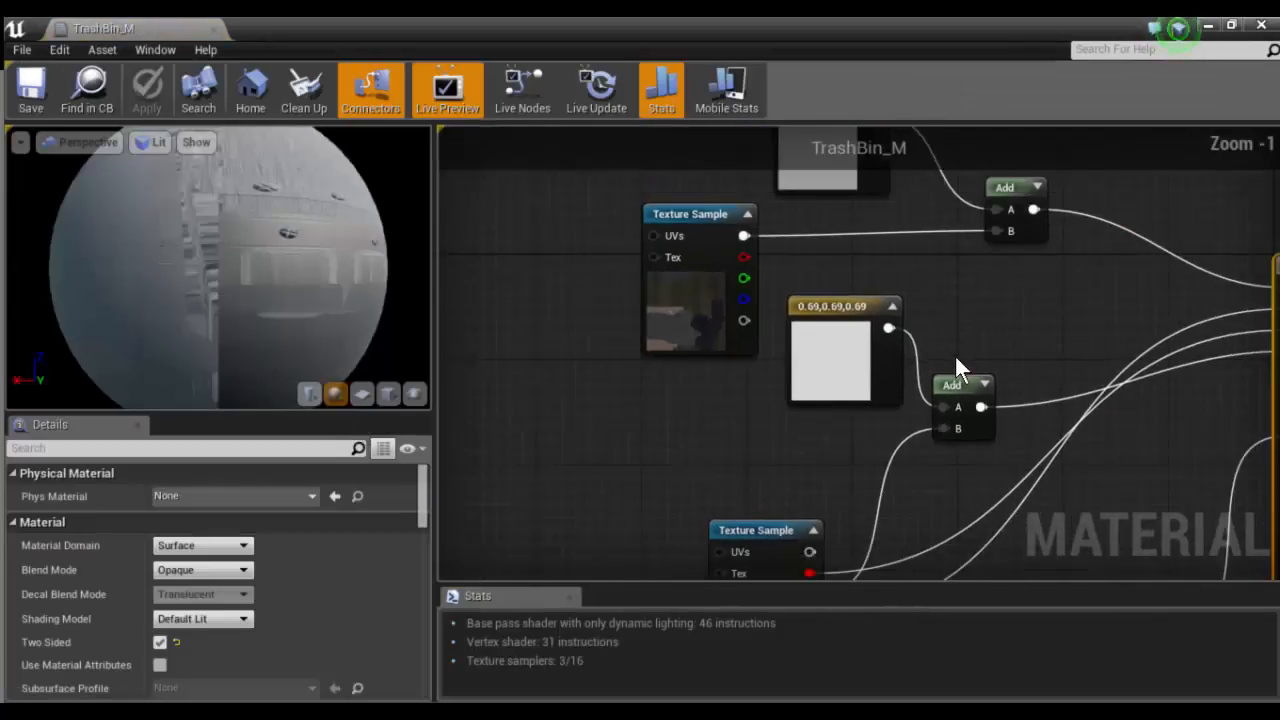
pyautogui.moveTo(820, 489); pyautogui.dragTo(815, 463)
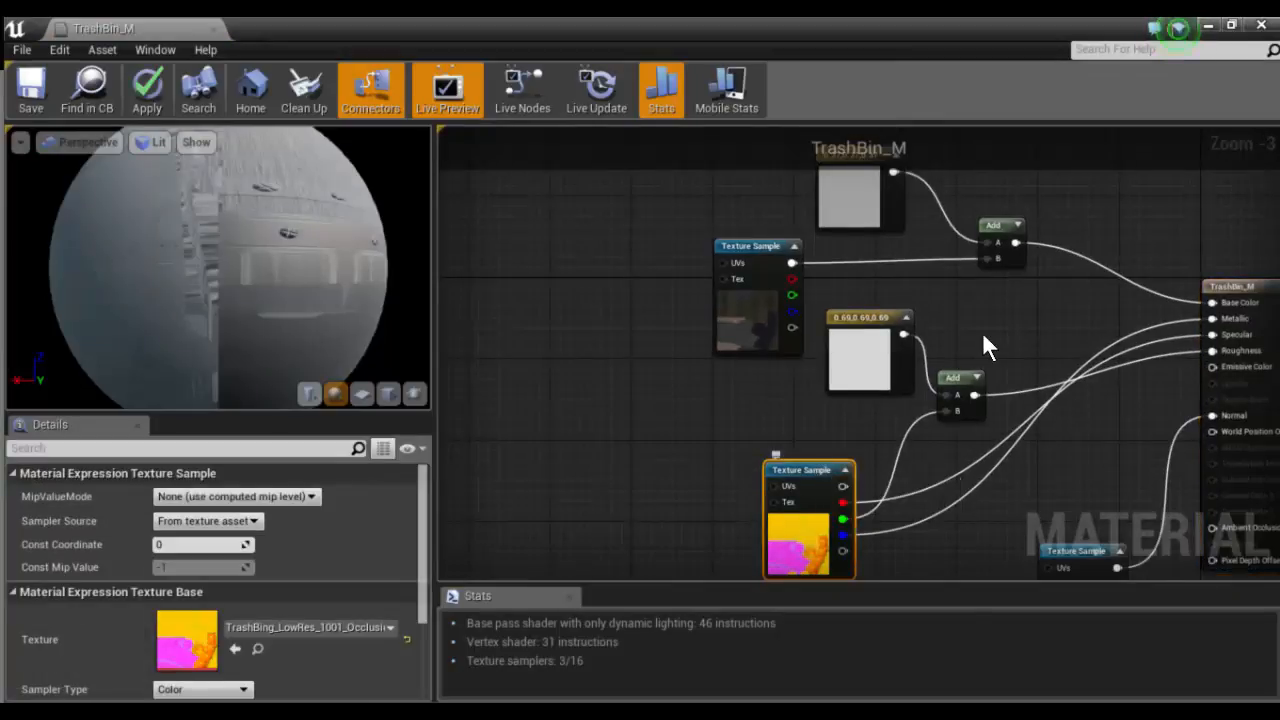
pyautogui.scroll(-1, 995, 322)
pyautogui.moveTo(1002, 318); pyautogui.dragTo(796, 394, button='right')
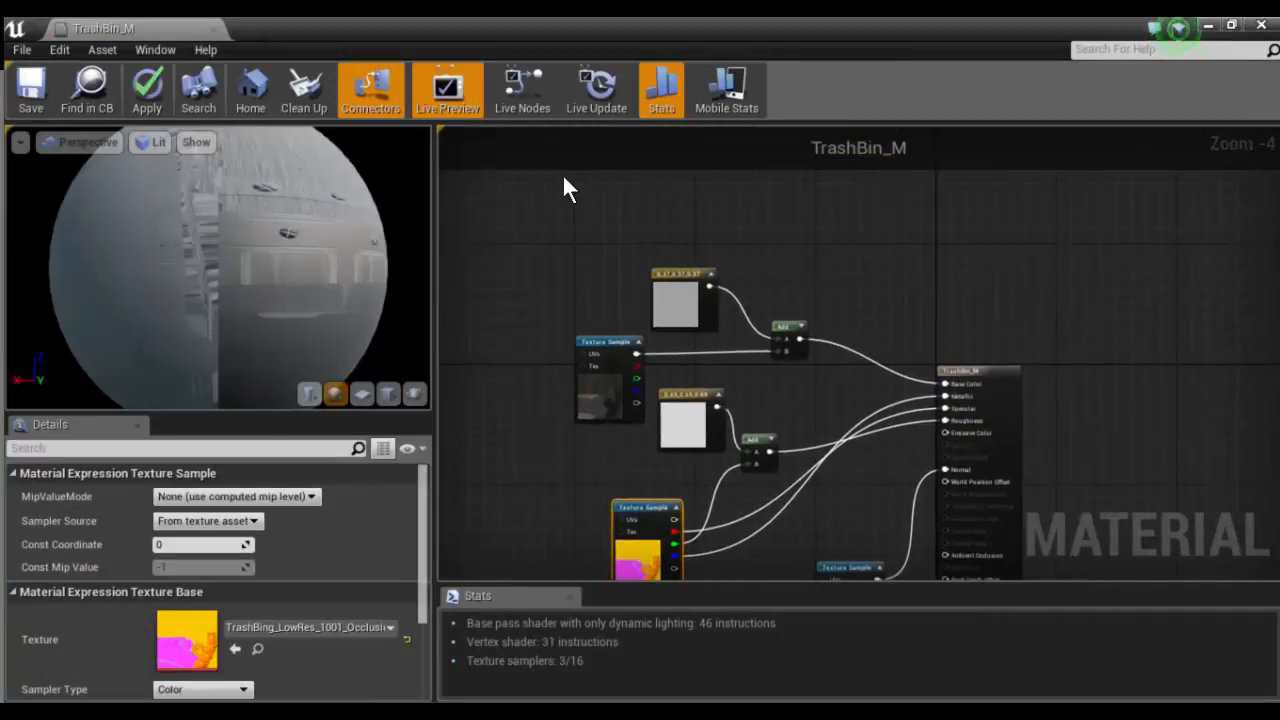
pyautogui.click(213, 30)
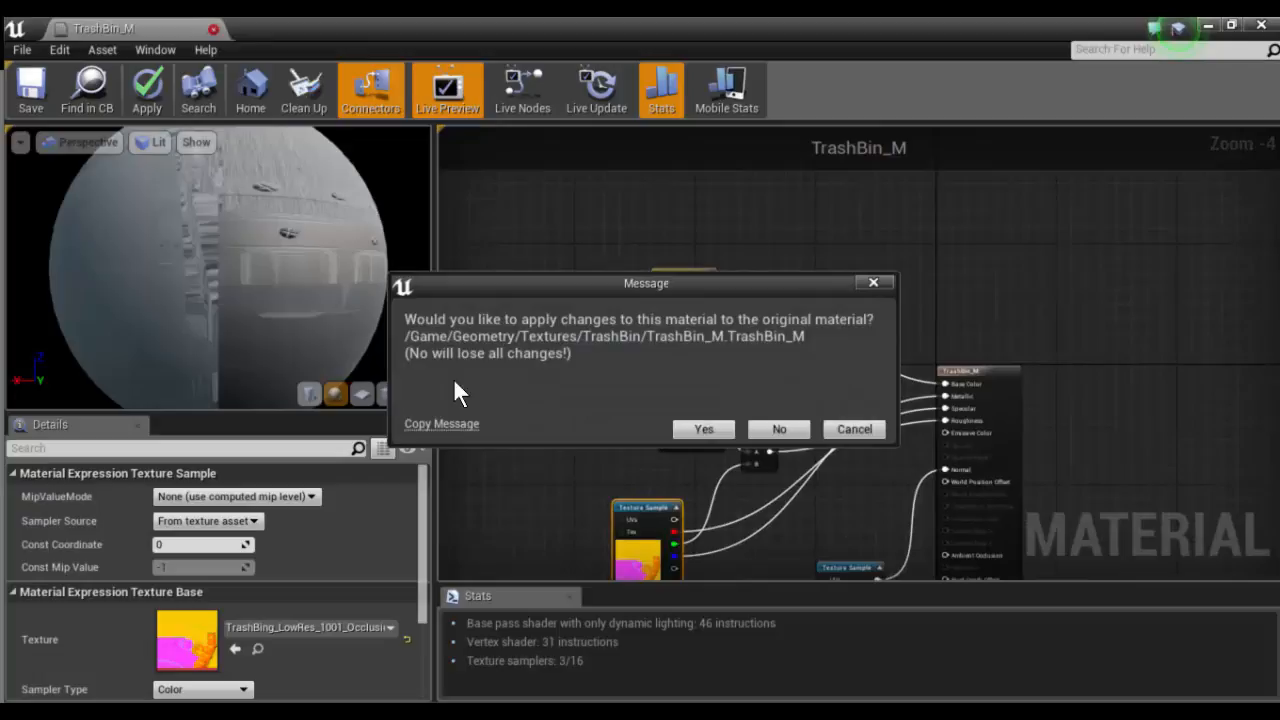
pyautogui.click(776, 429)
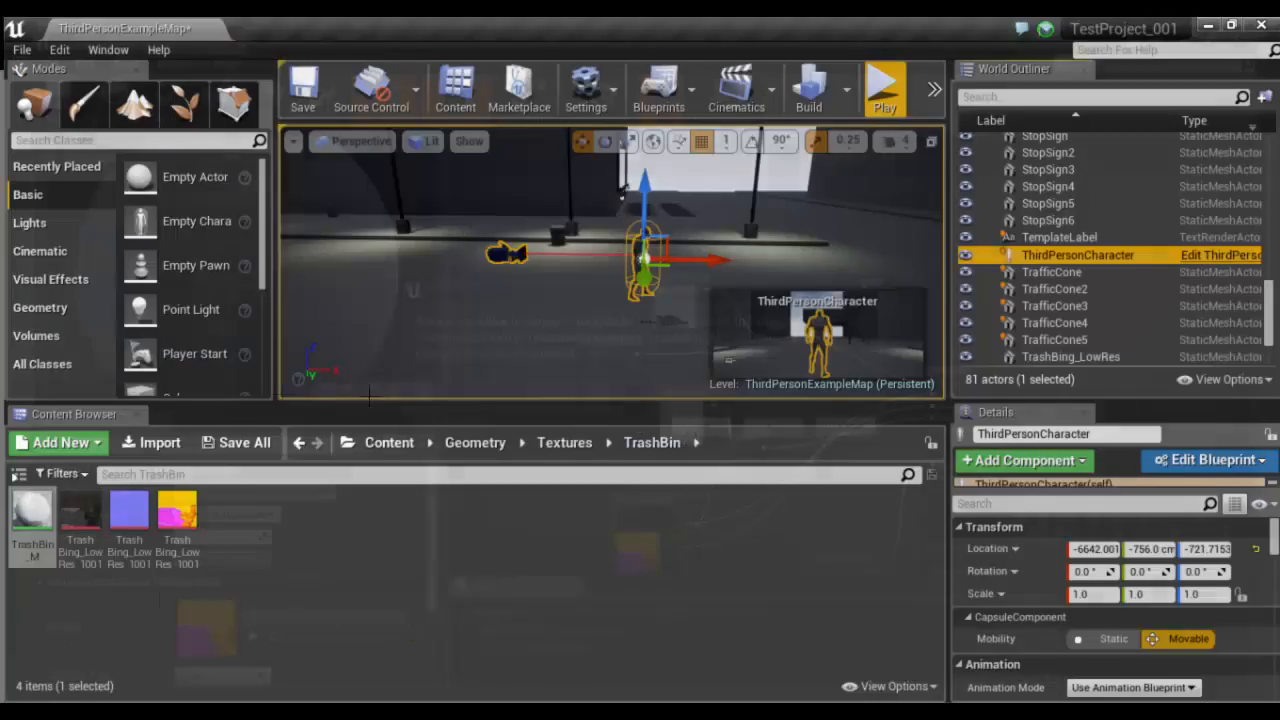
# - Open the Billboard material from the Billboard folder inside Textures and bring its node graph into view
pyautogui.click(560, 443)
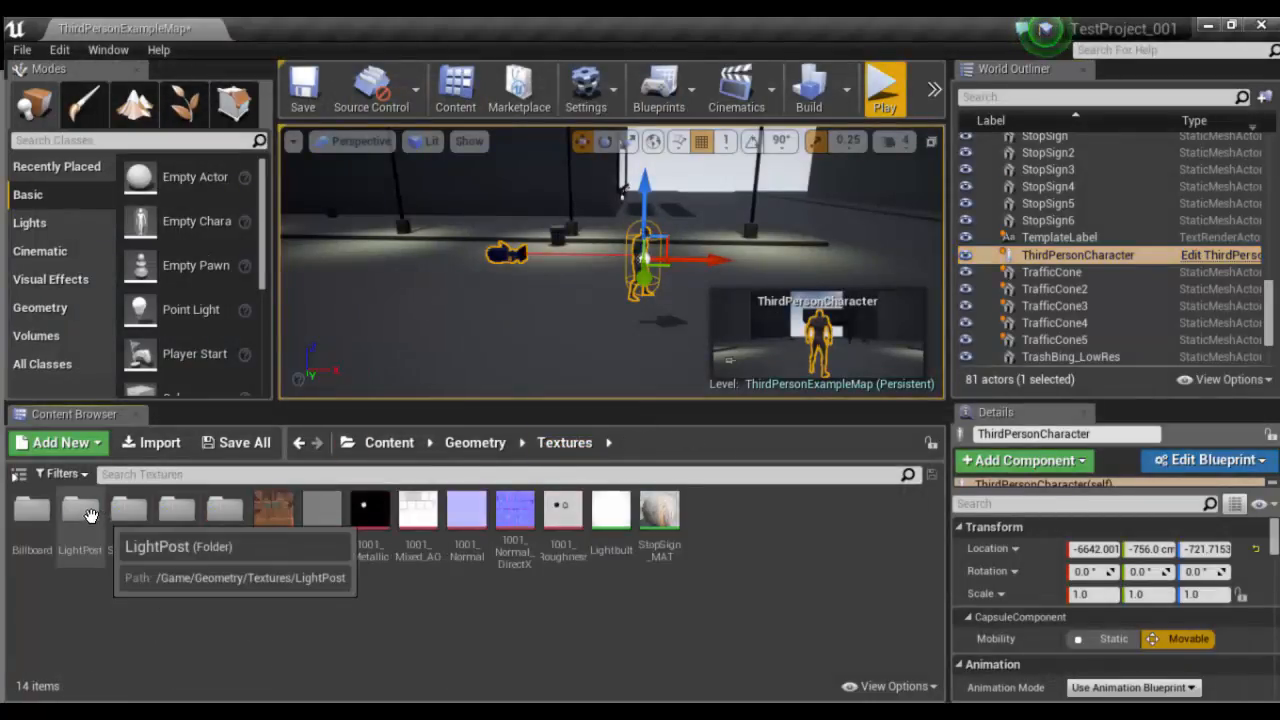
pyautogui.doubleClick(32, 510)
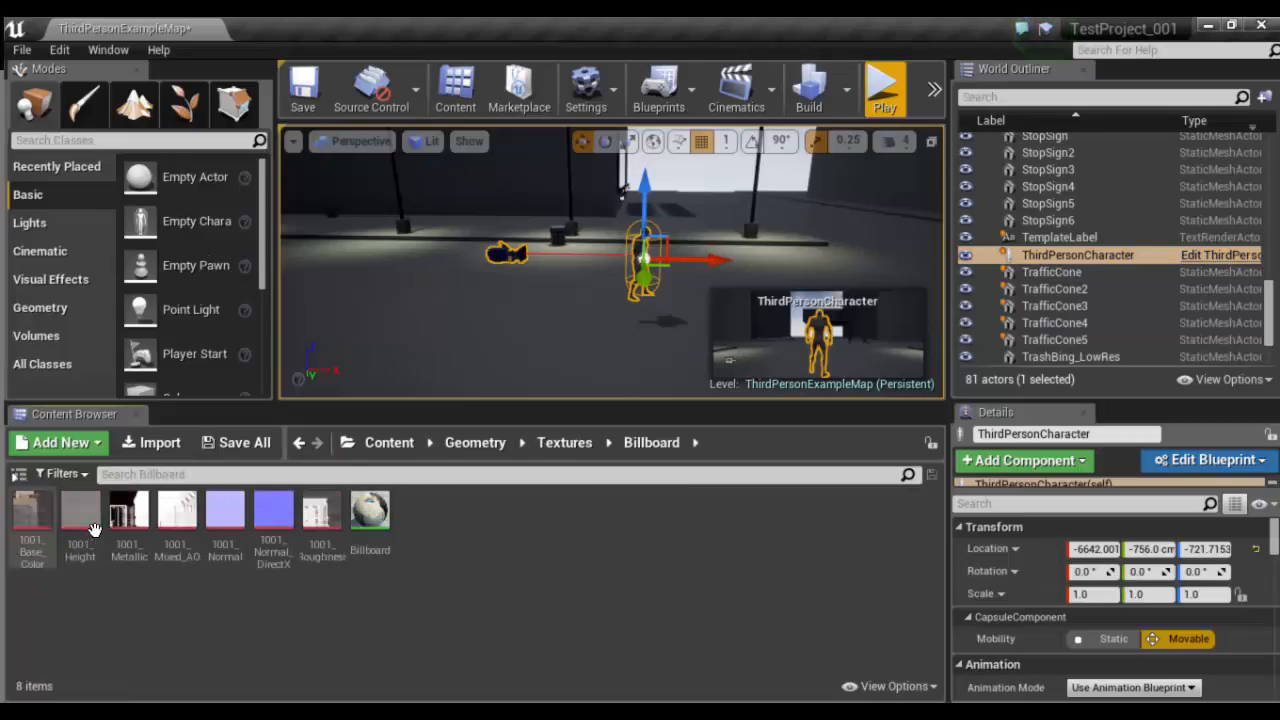
pyautogui.doubleClick(370, 512)
pyautogui.moveTo(611, 322); pyautogui.dragTo(924, 361, button='right')
pyautogui.scroll(-3, 924, 361)
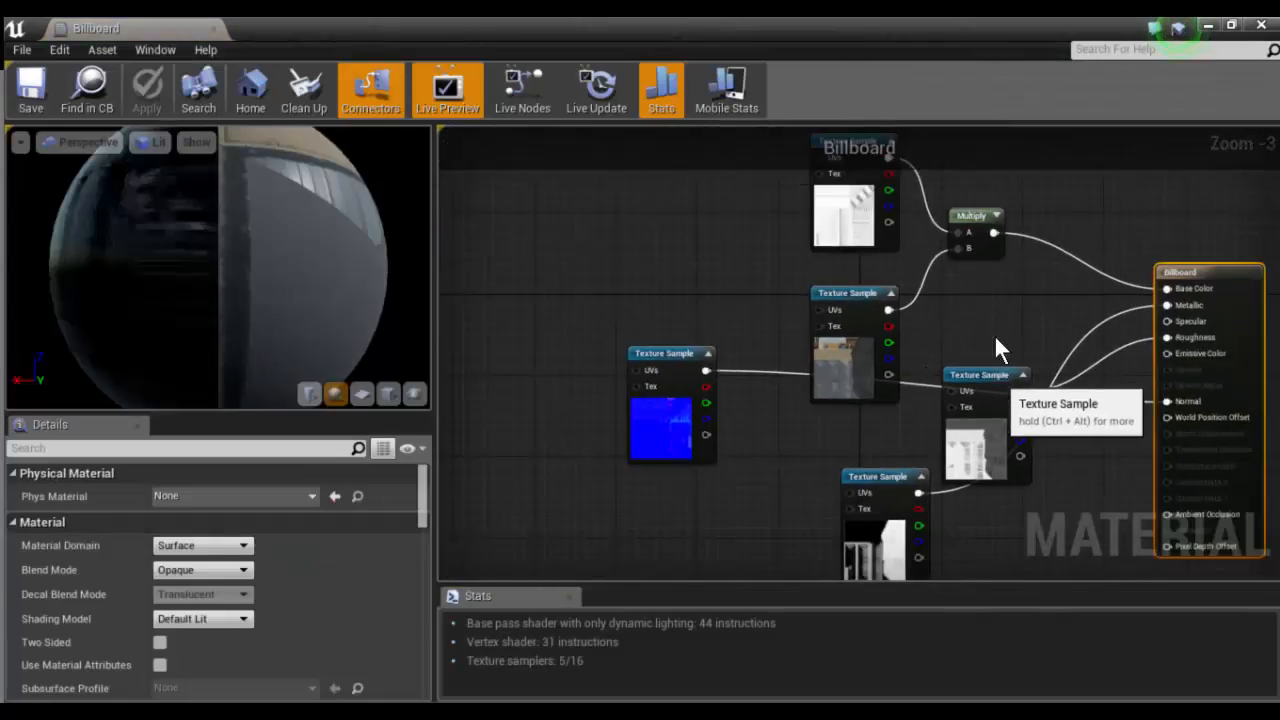
# - Spread out the roughness, metallic and base color texture samples in the Billboard material graph
pyautogui.moveTo(990, 376); pyautogui.dragTo(1080, 460)
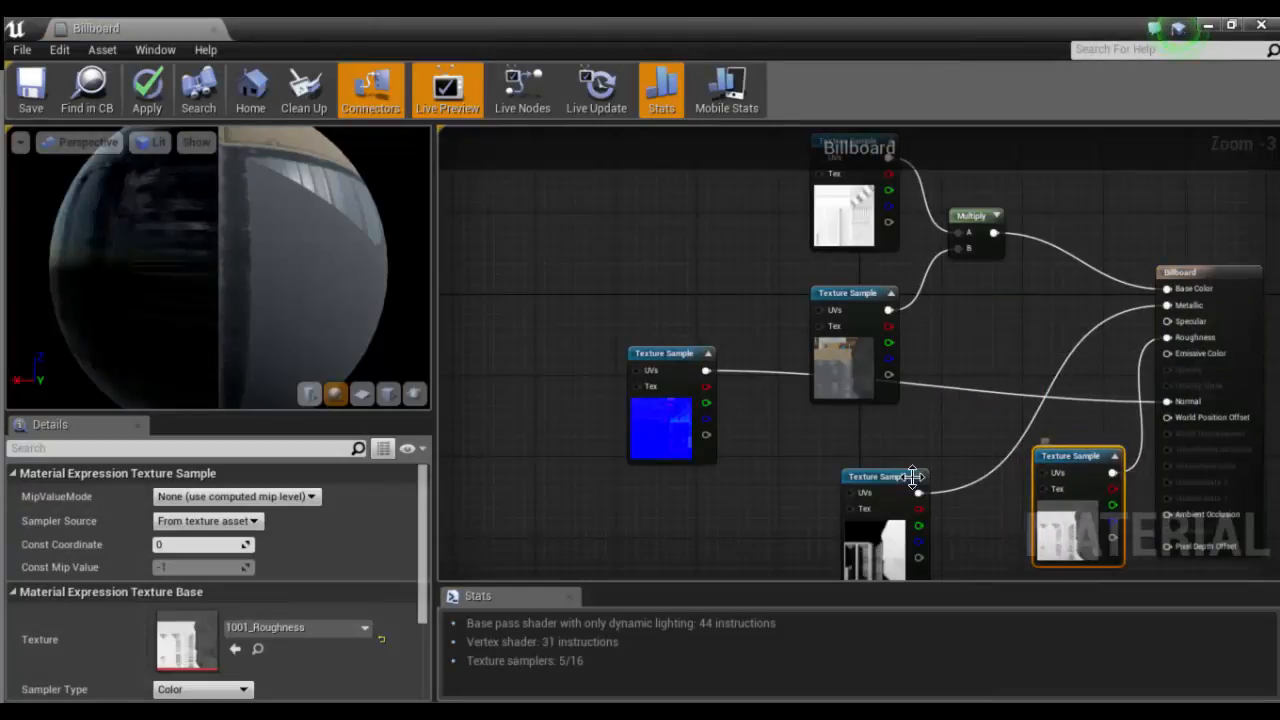
pyautogui.moveTo(900, 476); pyautogui.dragTo(906, 446)
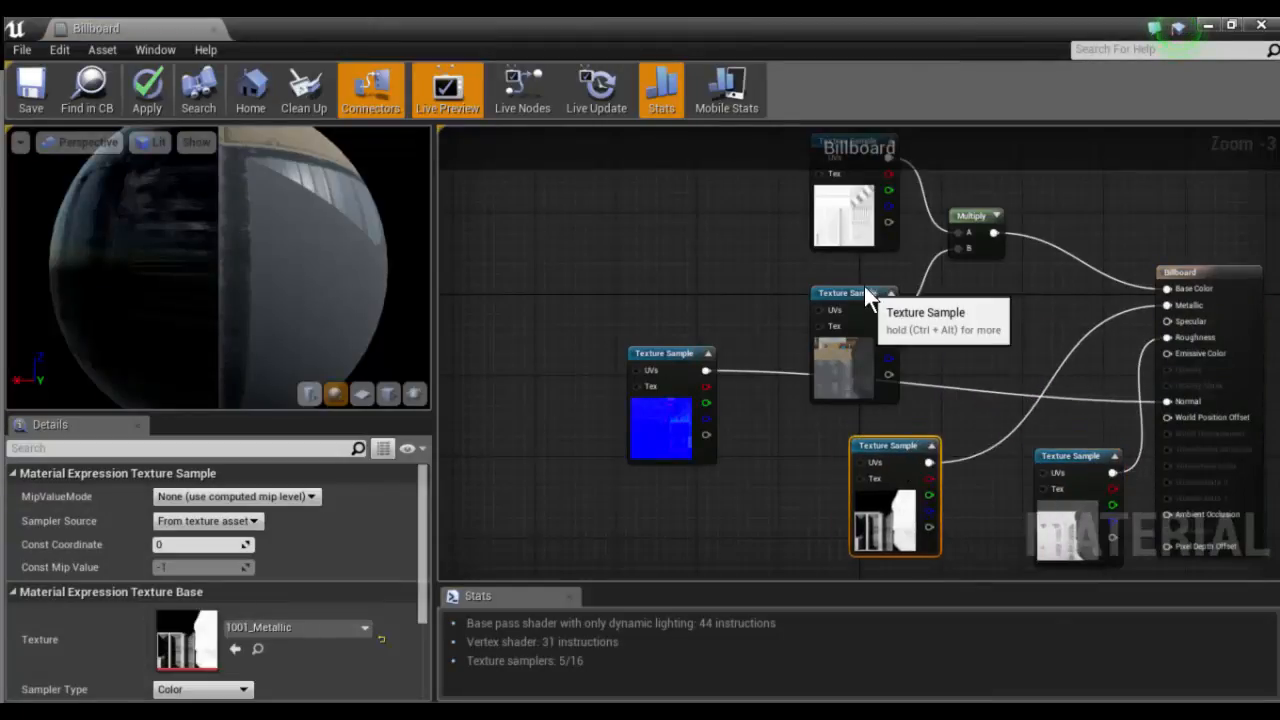
pyautogui.moveTo(864, 286); pyautogui.dragTo(853, 276)
pyautogui.scroll(3, 836, 275)
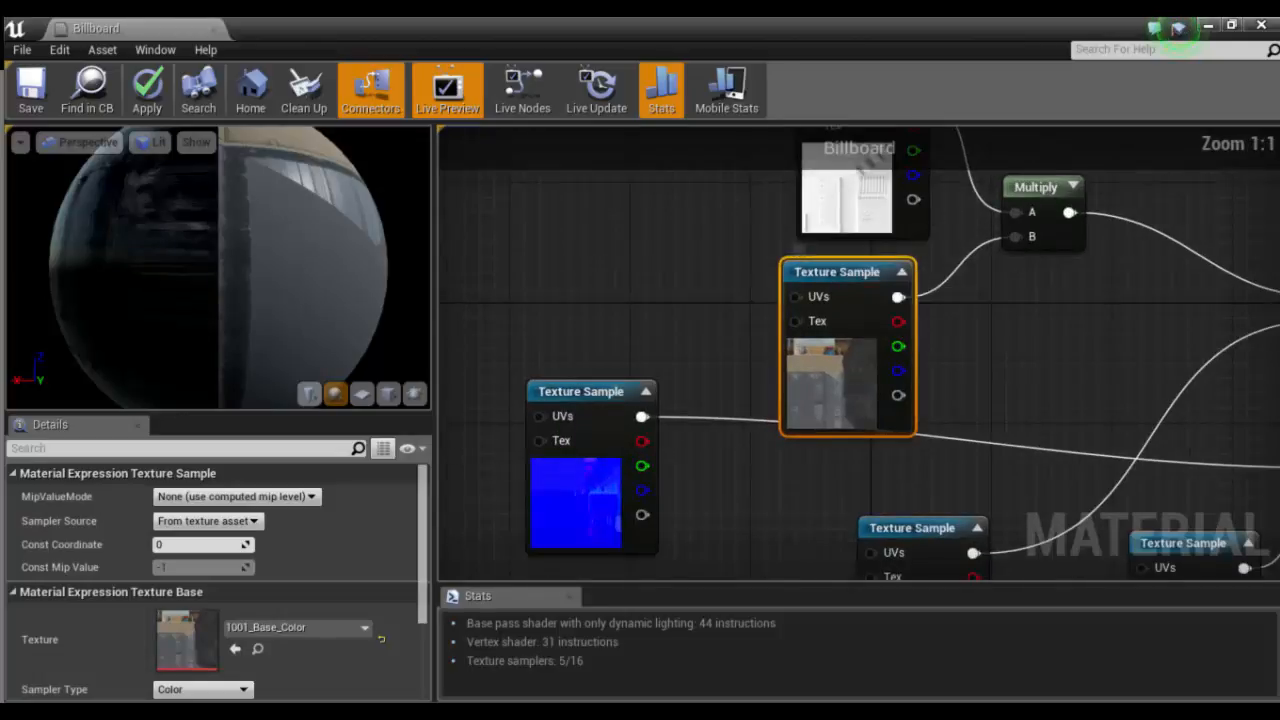
# - Align the white texture sample above the base color sample, and inspect the Multiply node that combines them into Base Color
pyautogui.moveTo(1036, 195); pyautogui.dragTo(850, 354, button='right')
pyautogui.moveTo(854, 360); pyautogui.dragTo(860, 369)
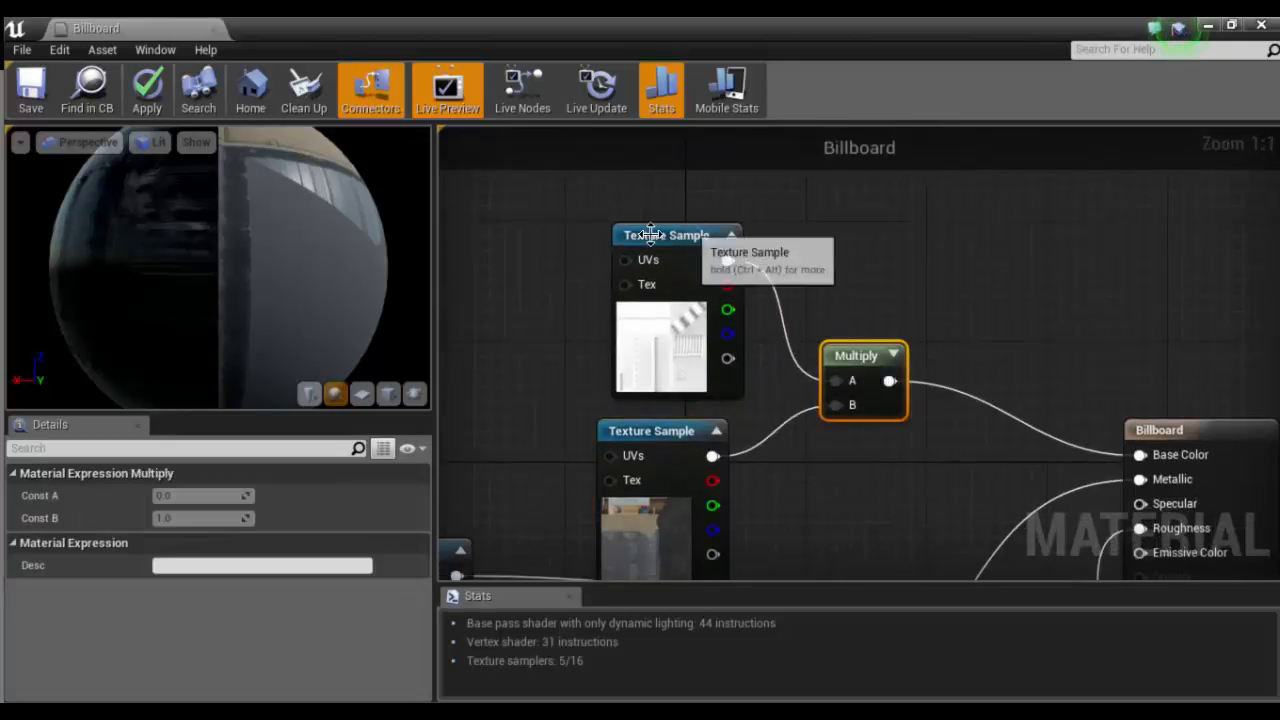
pyautogui.moveTo(638, 247)
pyautogui.mouseDown()
pyautogui.moveTo(621, 231)
pyautogui.moveTo(634, 233)
pyautogui.mouseUp()
pyautogui.click(845, 347)
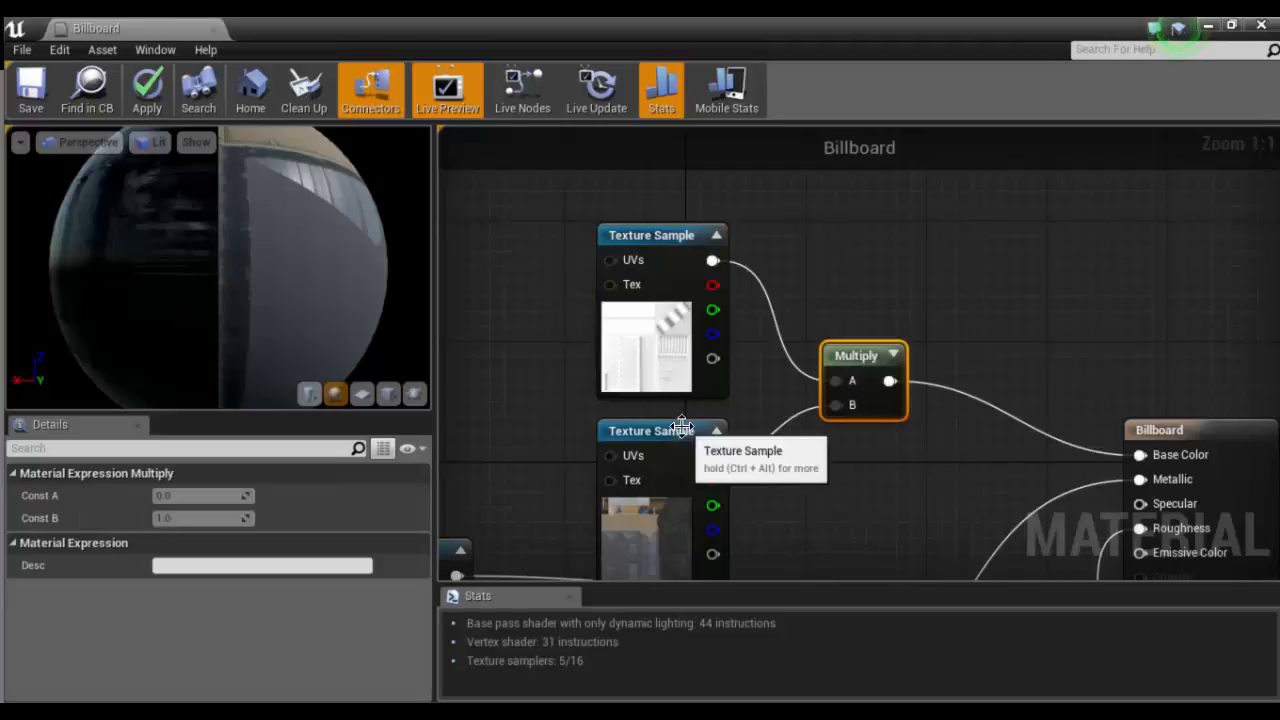
pyautogui.click(682, 432)
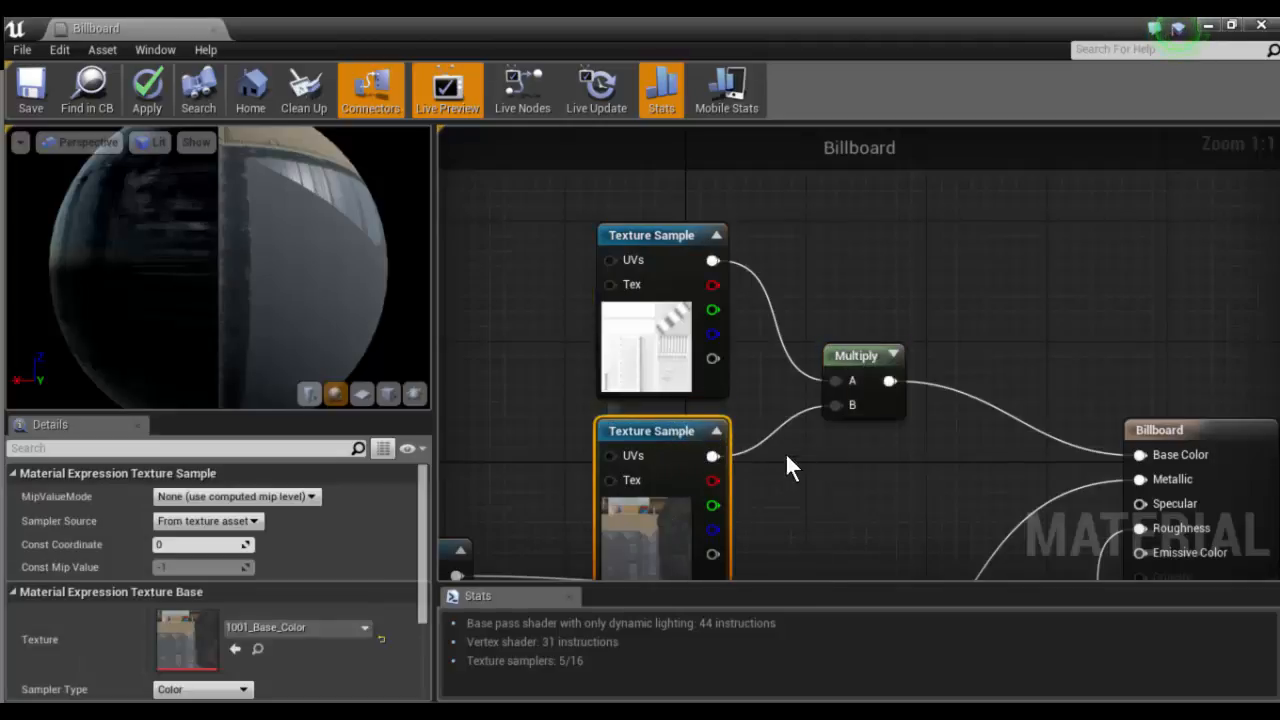
pyautogui.moveTo(1092, 428); pyautogui.dragTo(1000, 260, button='right')
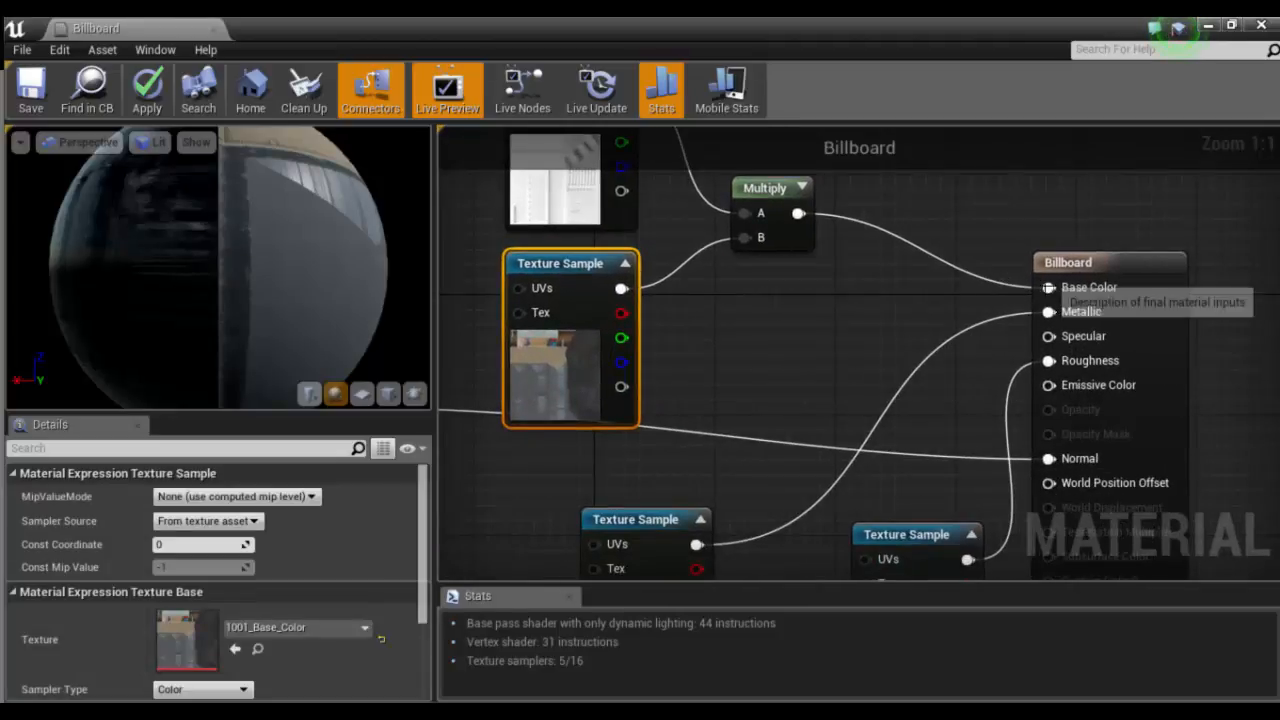
# - Replace the Multiply node feeding Base Color with a new Multiply that takes the 1001_Base_Color sample in input A
pyautogui.rightClick(815, 300)
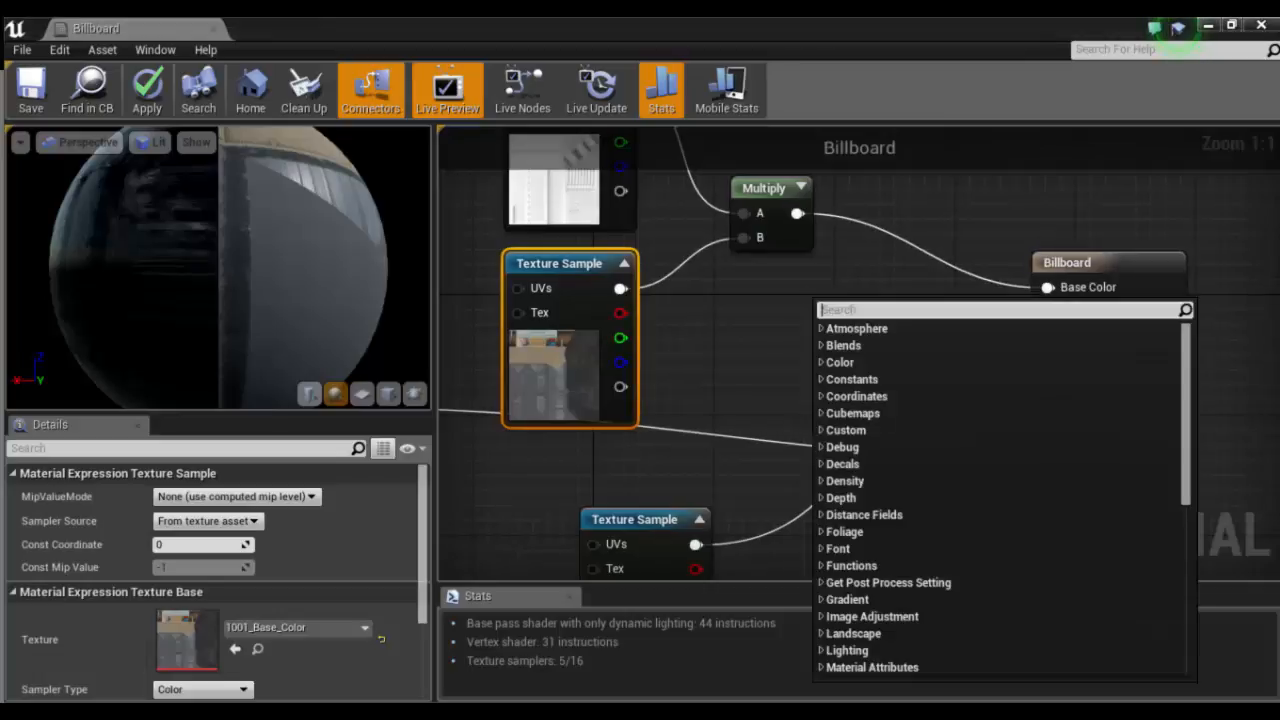
pyautogui.write('mul')
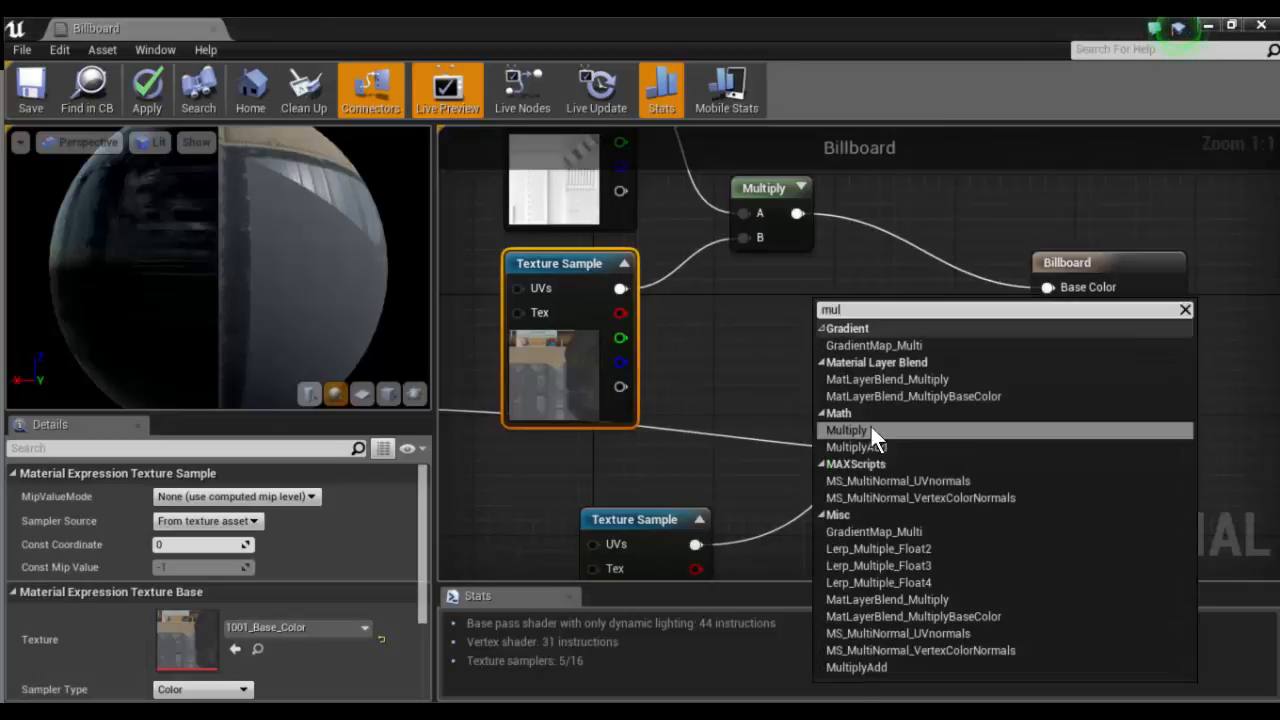
pyautogui.click(867, 429)
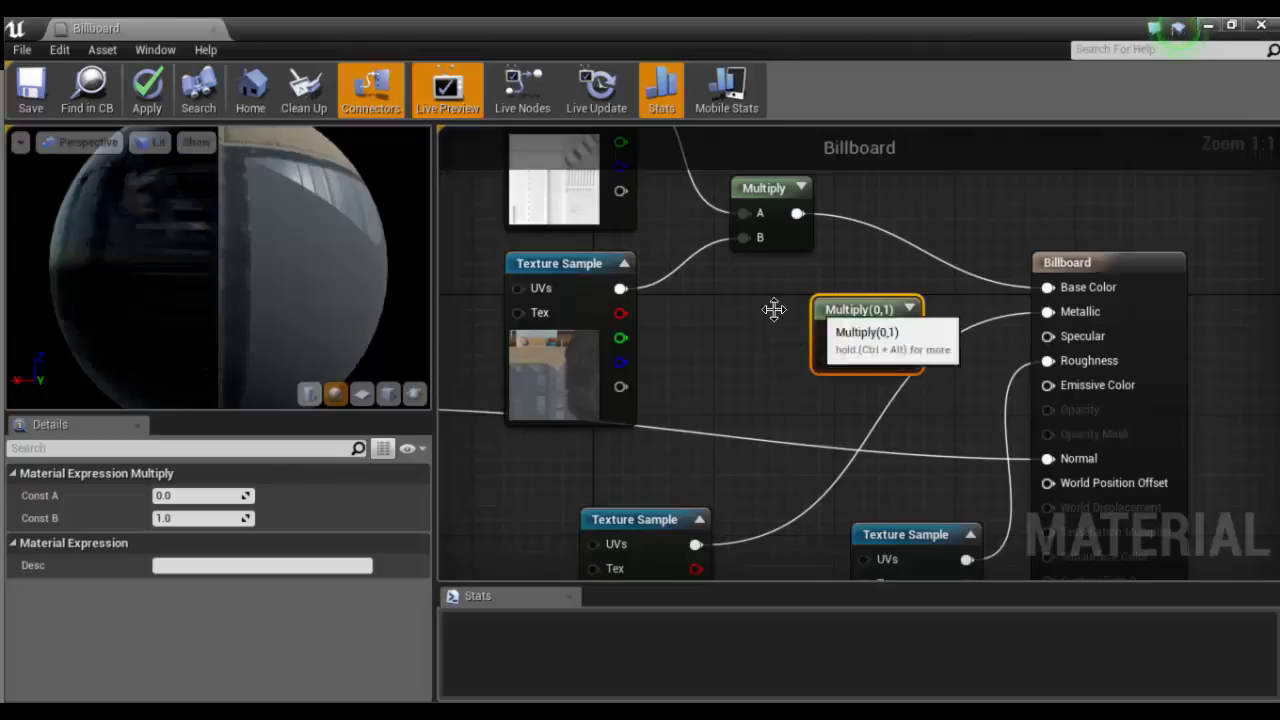
pyautogui.moveTo(630, 140); pyautogui.dragTo(649, 181, button='right')
pyautogui.moveTo(649, 179); pyautogui.dragTo(790, 416)
pyautogui.moveTo(641, 372); pyautogui.dragTo(1068, 371)
pyautogui.click(800, 271)
pyautogui.press('Delete')
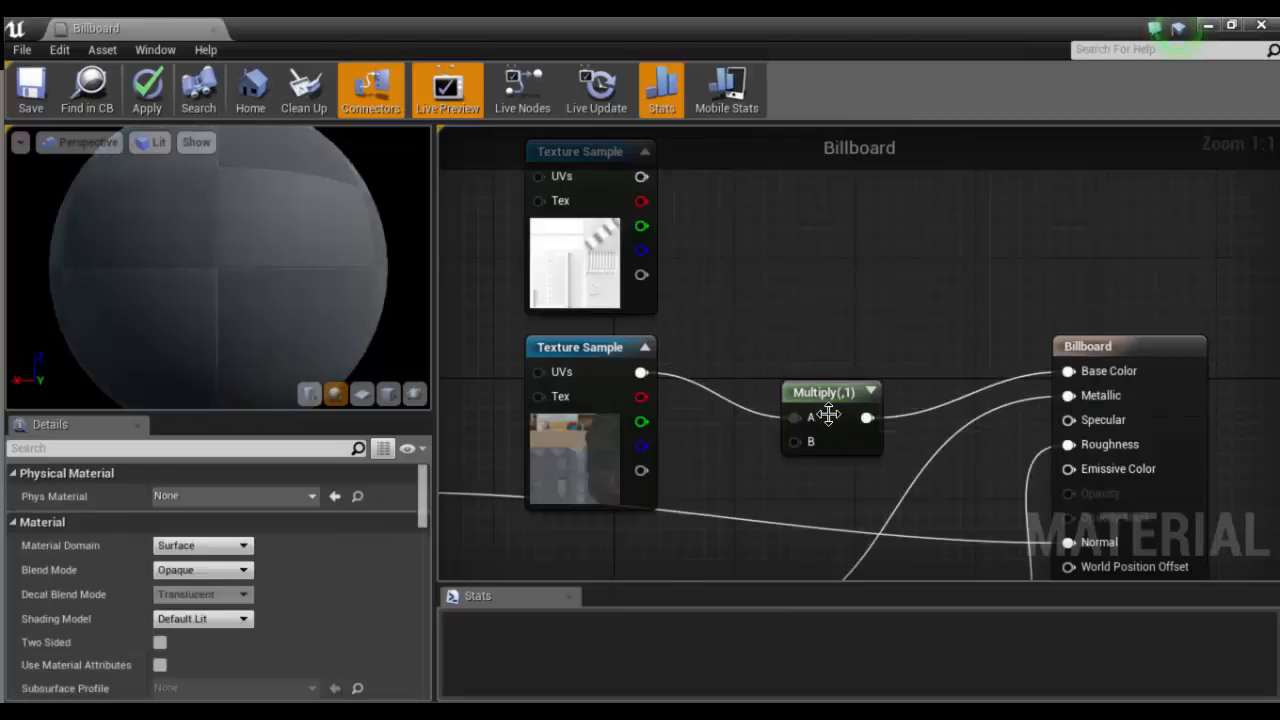
pyautogui.moveTo(823, 388); pyautogui.dragTo(789, 301)
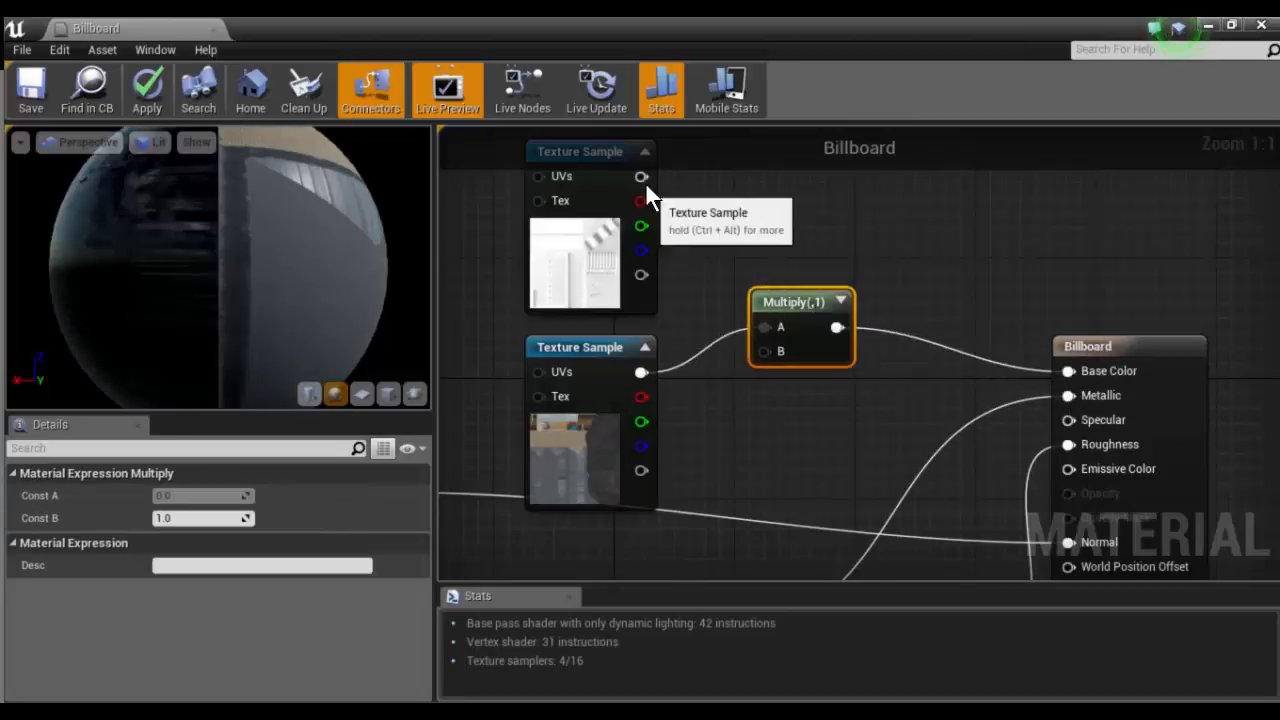
# - Connect the white texture sample's output to input B of the Multiply node in the Billboard material
pyautogui.moveTo(641, 176); pyautogui.dragTo(763, 350)
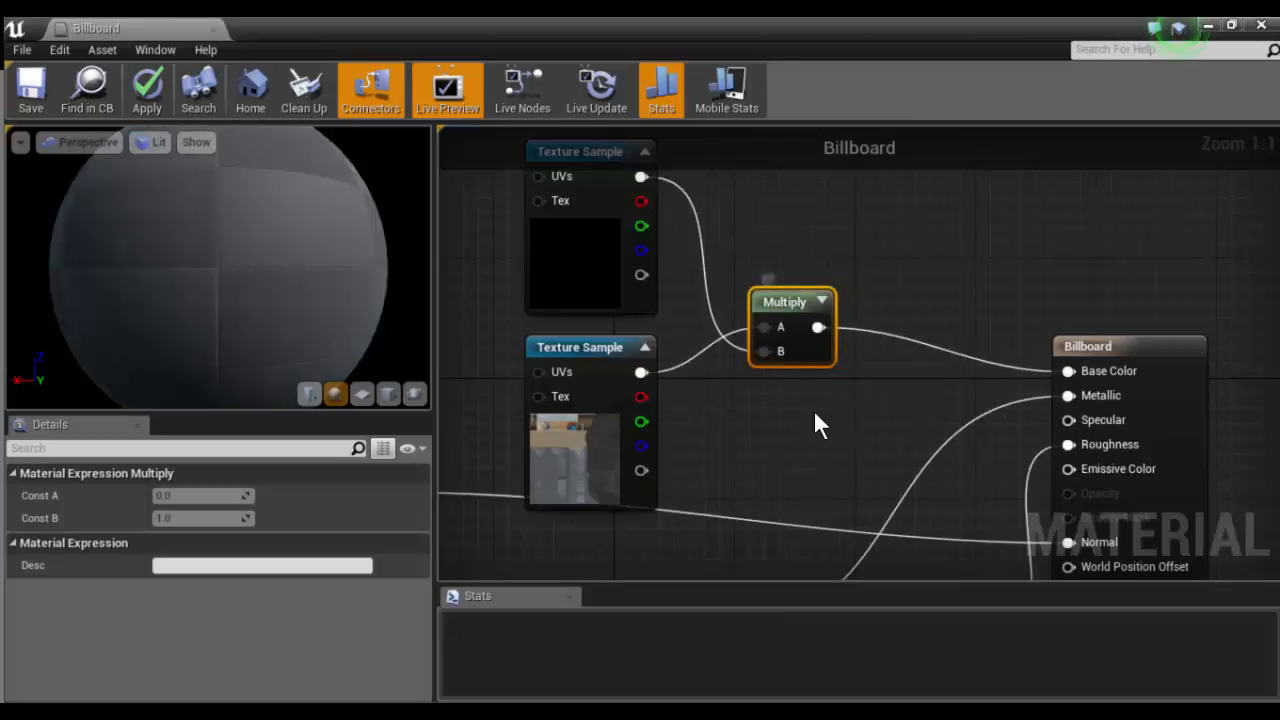
pyautogui.scroll(-5, 722, 410)
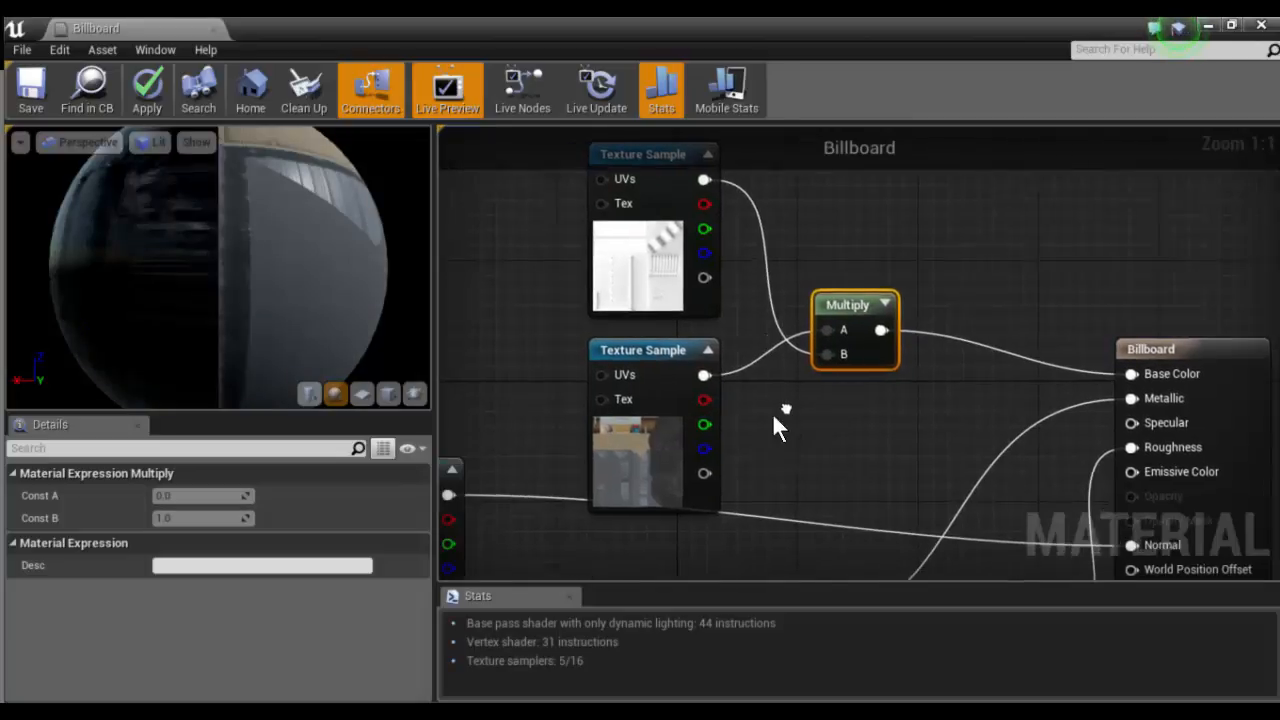
pyautogui.scroll(-1, 770, 428)
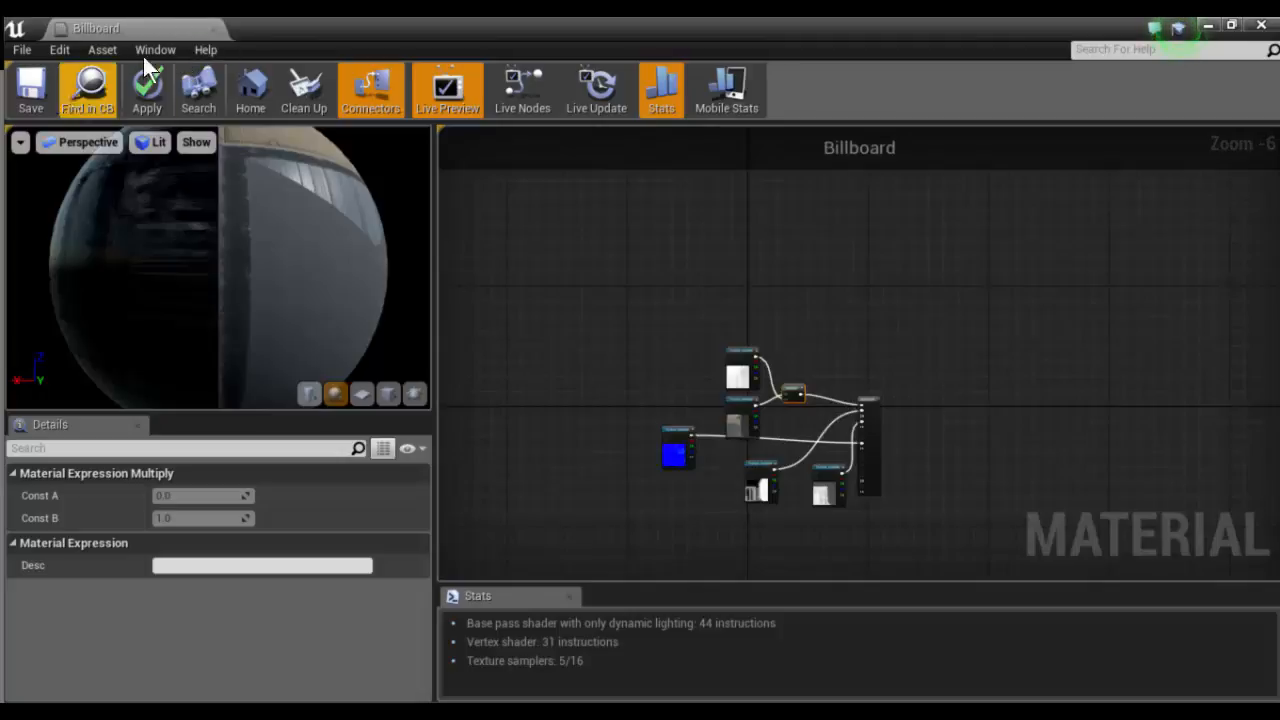
# - Close the Billboard material editor and go back up to the Geometry folder in the project content
pyautogui.click(212, 29)
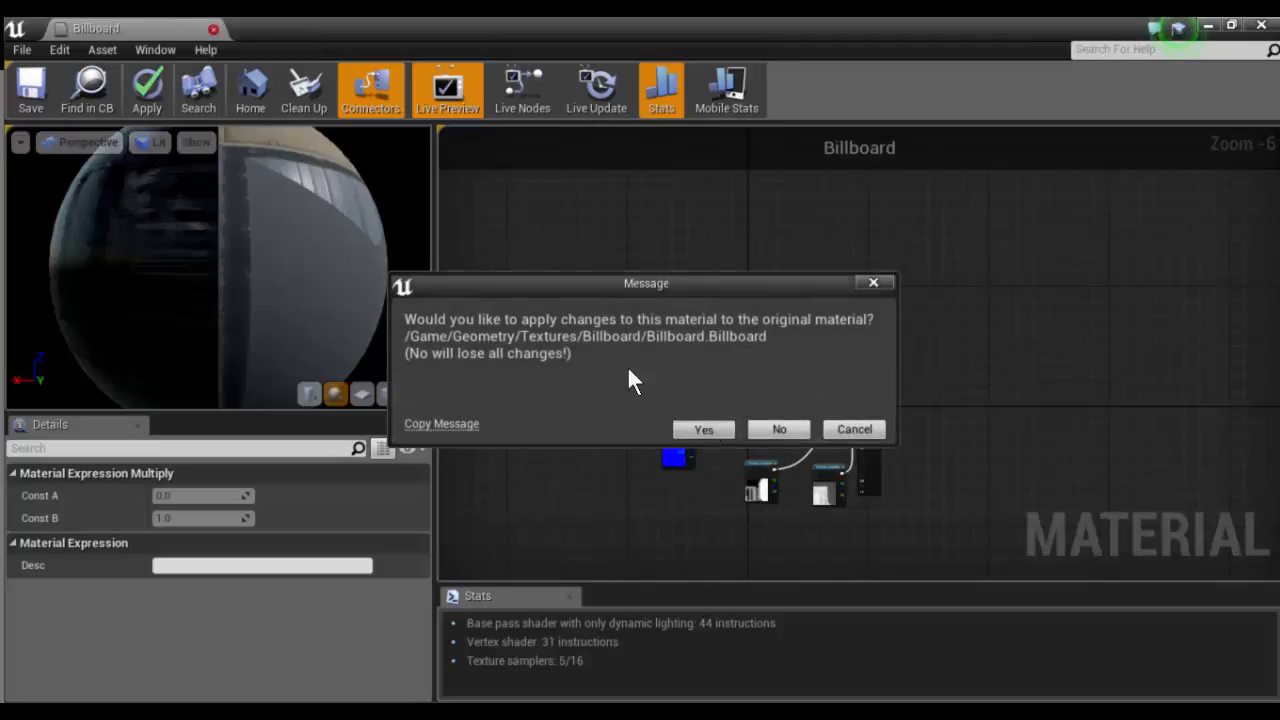
pyautogui.press('Escape')
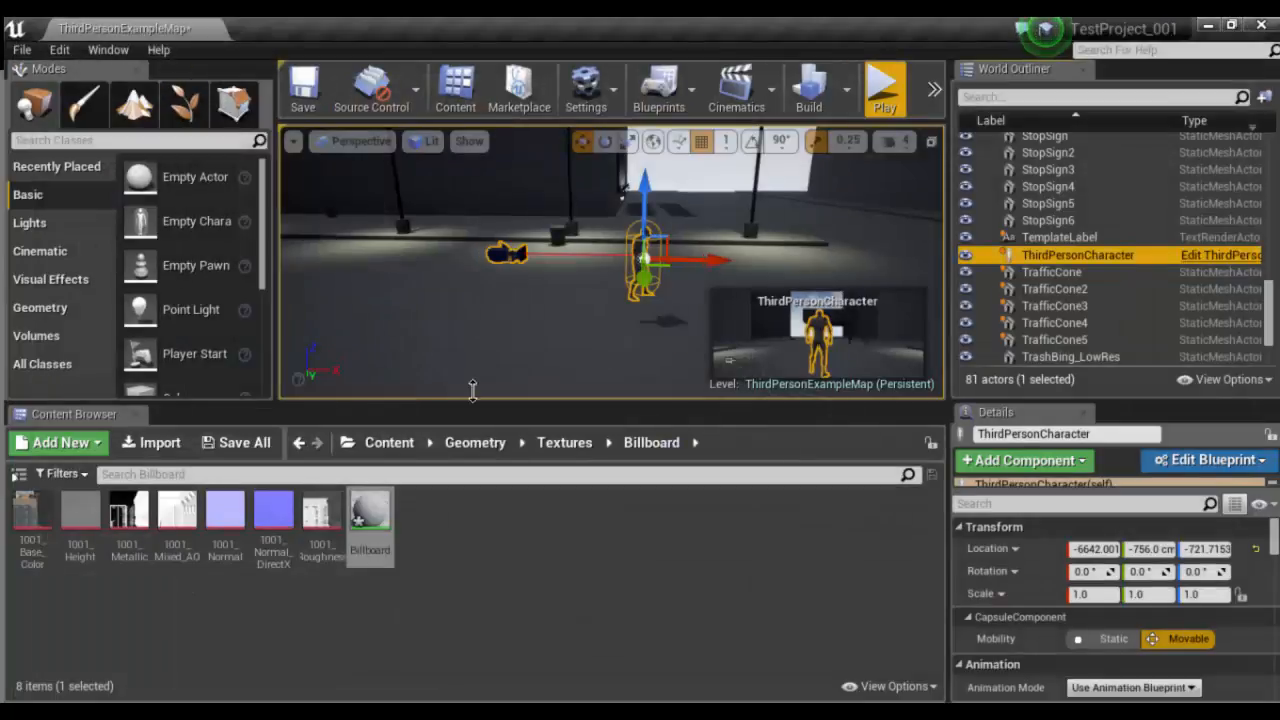
pyautogui.click(538, 442)
pyautogui.click(476, 442)
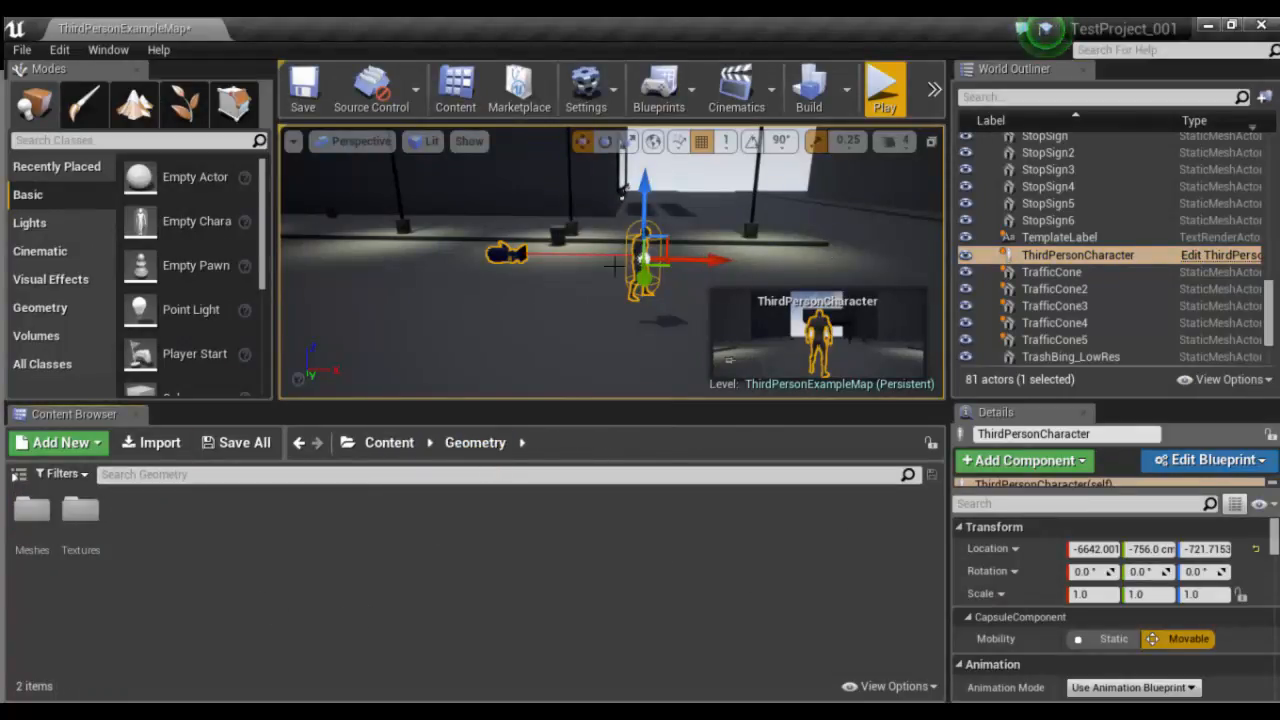
# - Select the trash bin TrashBing_LowRes3 near the character and examine its mesh and texture up close
pyautogui.click(558, 236)
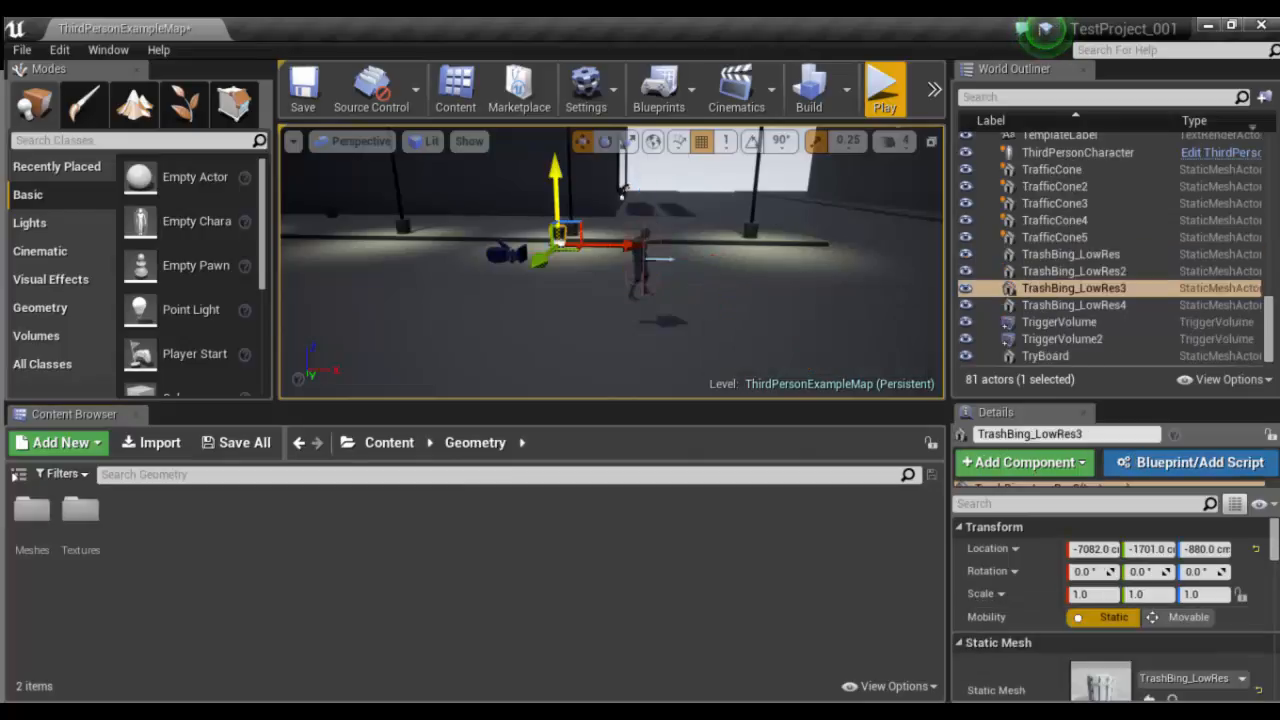
pyautogui.press('f')
pyautogui.keyDown('alt'); pyautogui.moveTo(558, 236); pyautogui.dragTo(690, 325); pyautogui.keyUp('alt')
pyautogui.moveTo(559, 268)
pyautogui.keyDown('alt'); pyautogui.mouseDown()
pyautogui.moveTo(525, 272)
pyautogui.moveTo(500, 255)
pyautogui.moveTo(559, 268)
pyautogui.mouseUp(); pyautogui.keyUp('alt')
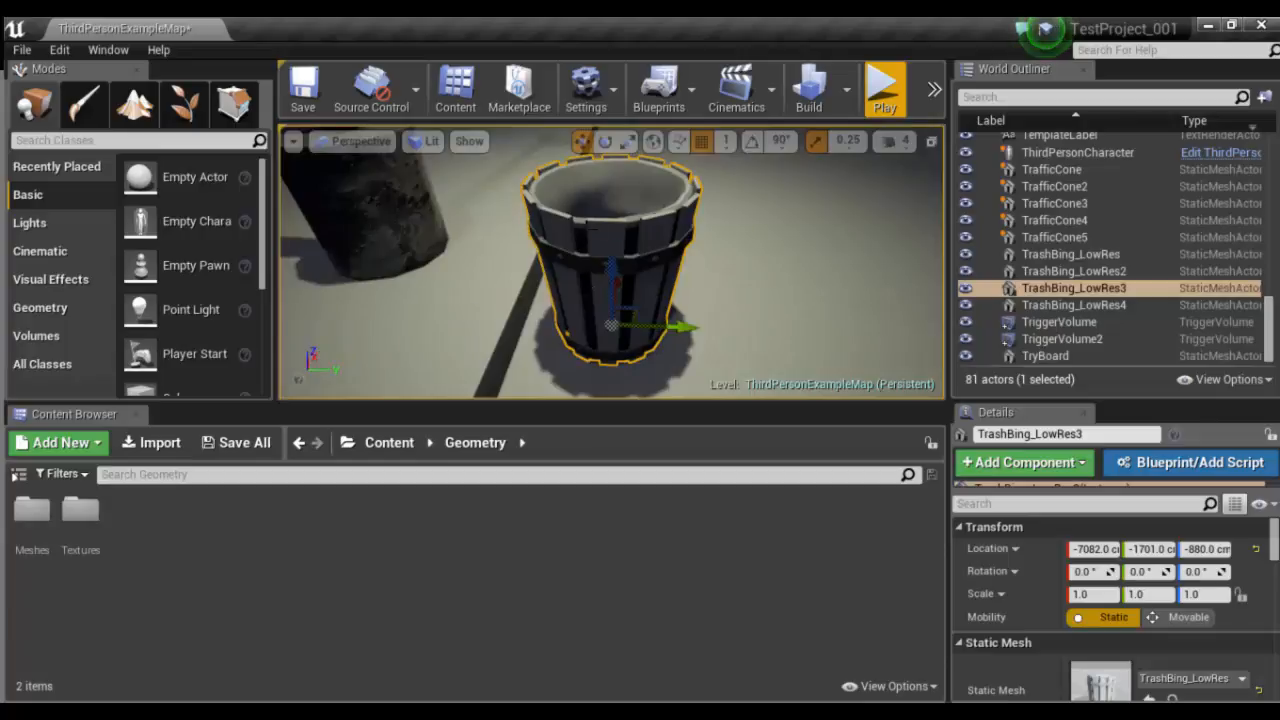
# - Select Lightpost_BP2 beside the trash bin and examine its light cone and the surrounding street from several angles
pyautogui.click(402, 221)
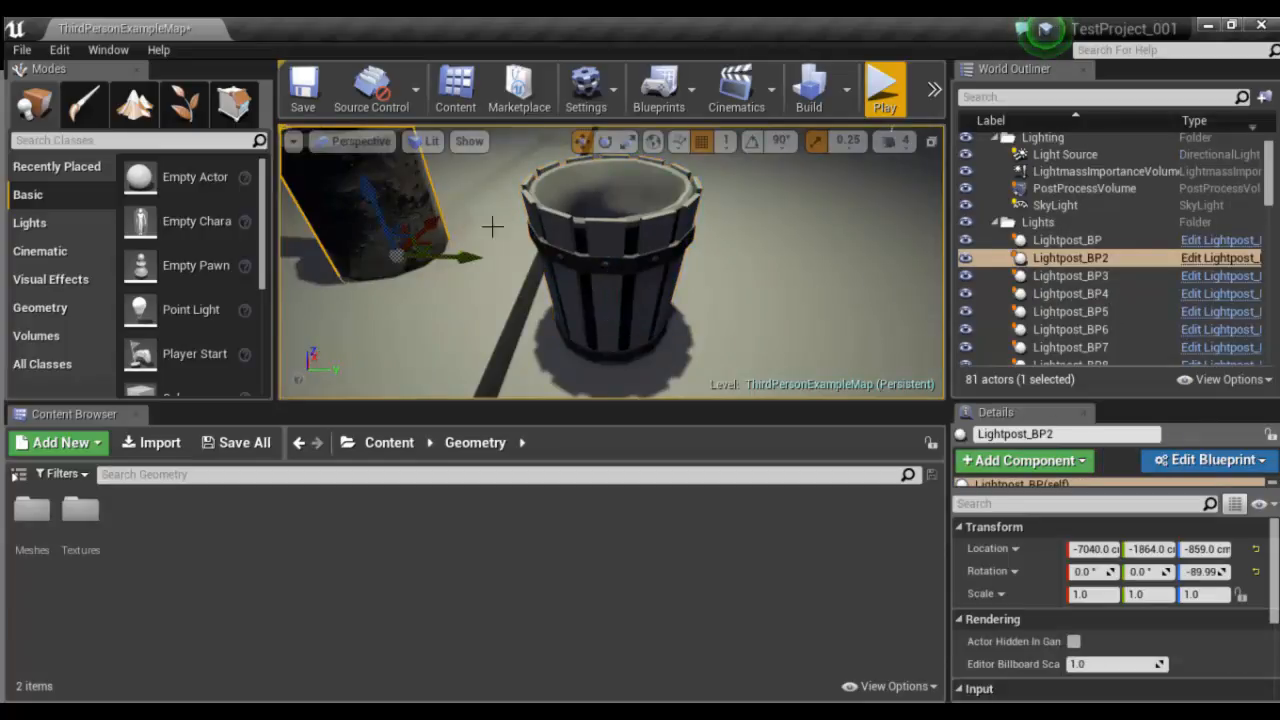
pyautogui.press('f')
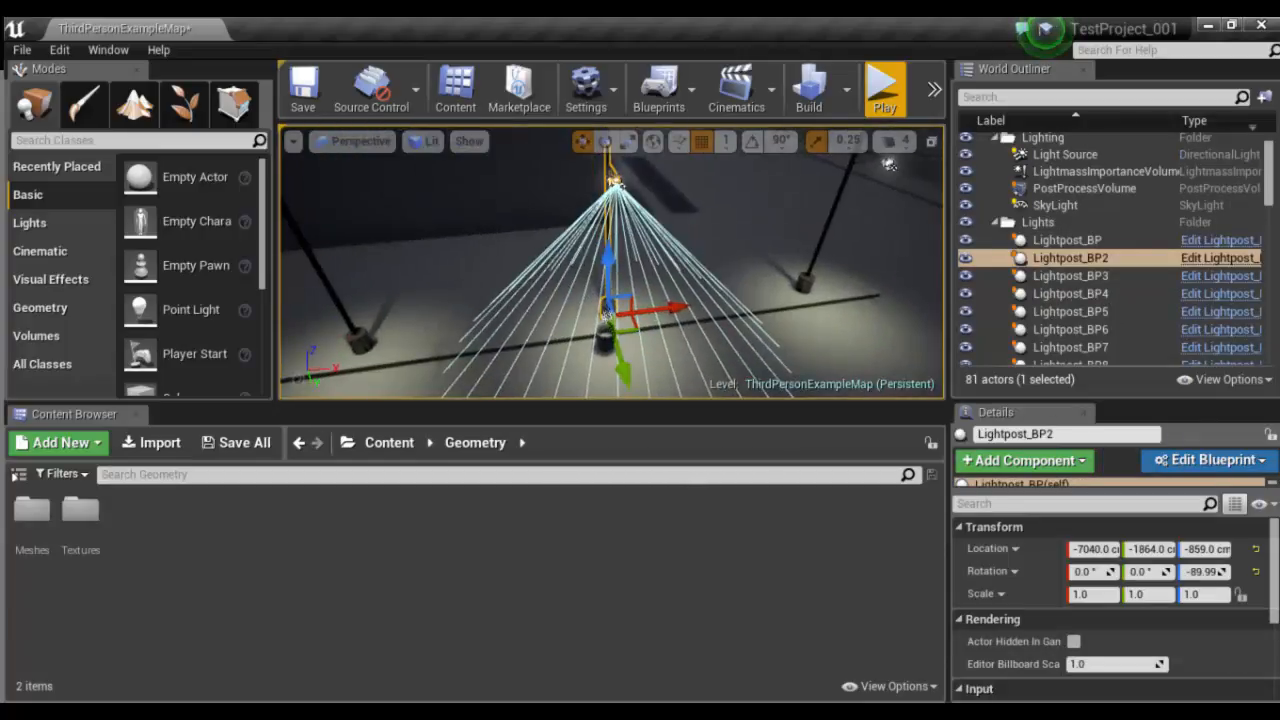
pyautogui.moveTo(777, 299)
pyautogui.keyDown('alt'); pyautogui.mouseDown()
pyautogui.moveTo(680, 299)
pyautogui.moveTo(820, 299)
pyautogui.moveTo(777, 299)
pyautogui.mouseUp(); pyautogui.keyUp('alt')
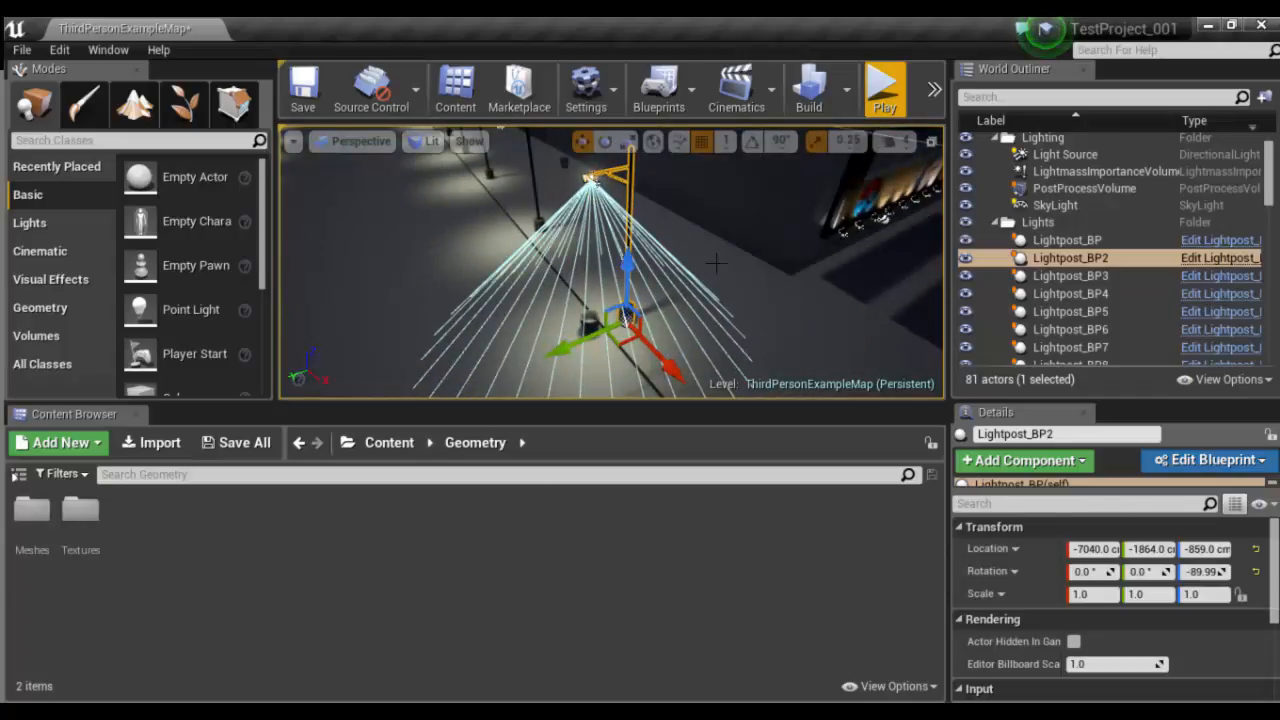
pyautogui.keyDown('alt'); pyautogui.moveTo(716, 263); pyautogui.dragTo(680, 257); pyautogui.keyUp('alt')
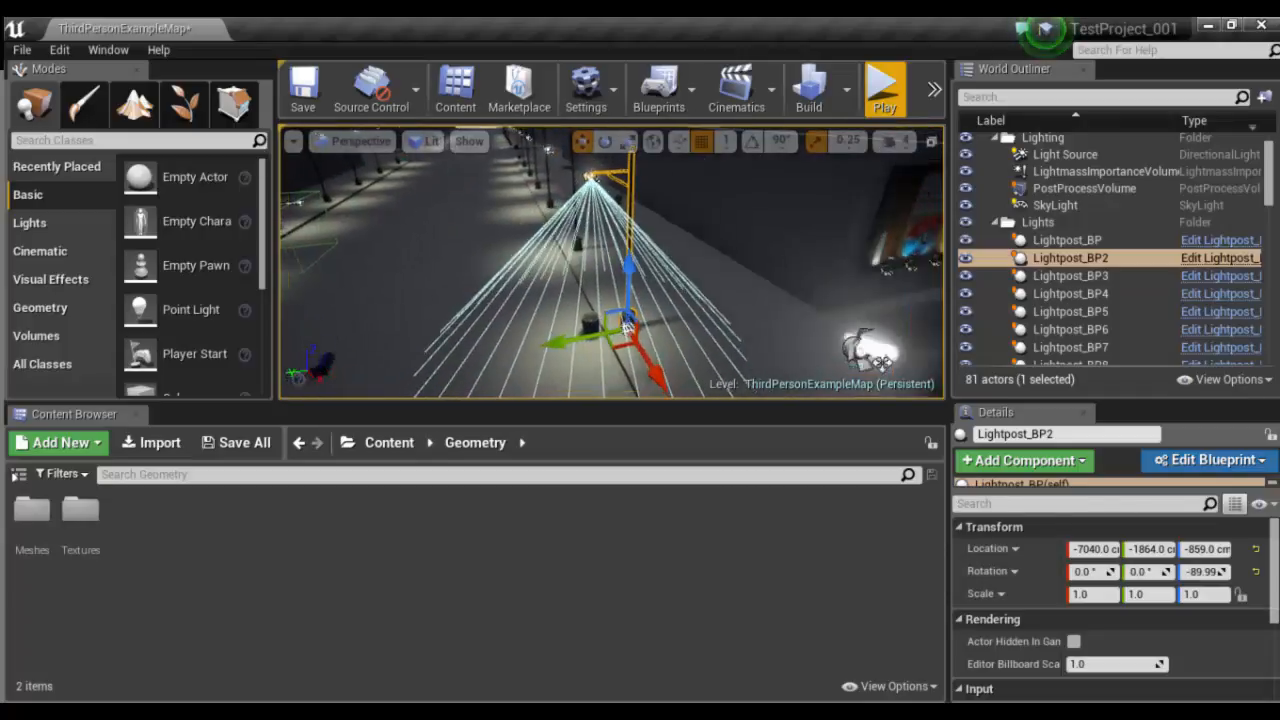
pyautogui.scroll(-3, 862, 346)
pyautogui.keyDown('alt'); pyautogui.moveTo(862, 346); pyautogui.dragTo(868, 315); pyautogui.keyUp('alt')
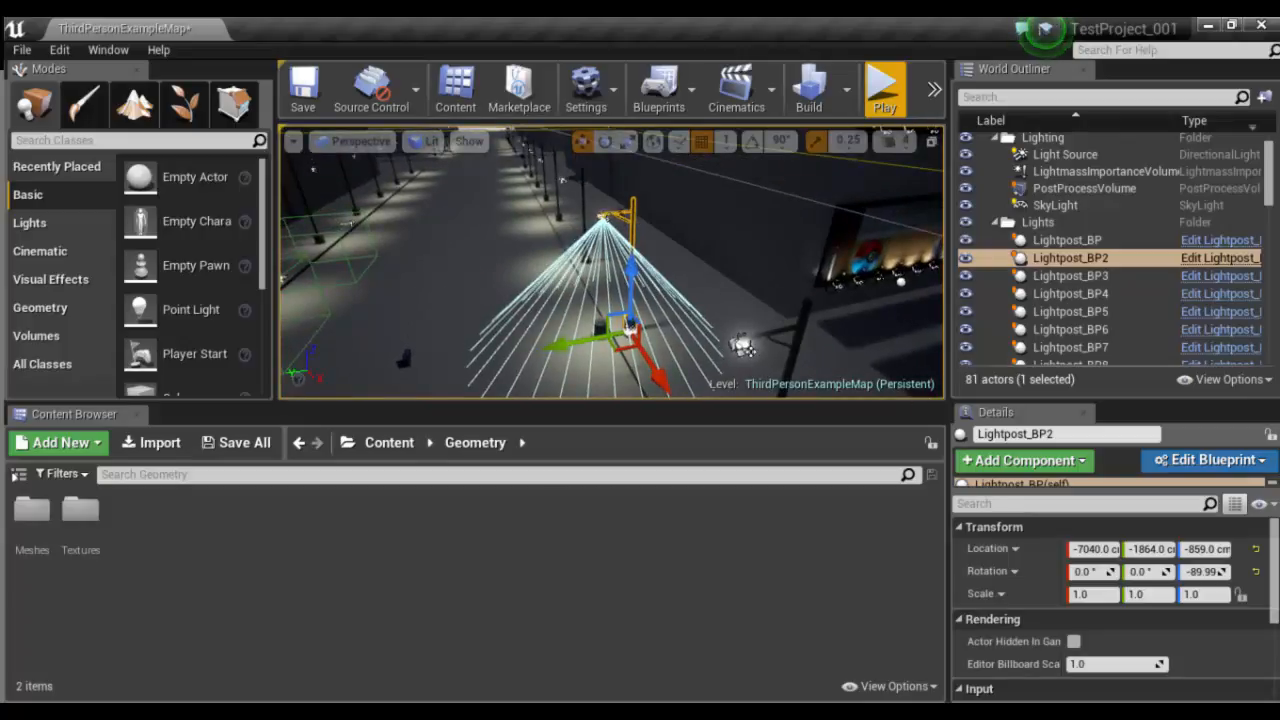
pyautogui.moveTo(748, 348); pyautogui.dragTo(448, 268, button='middle')
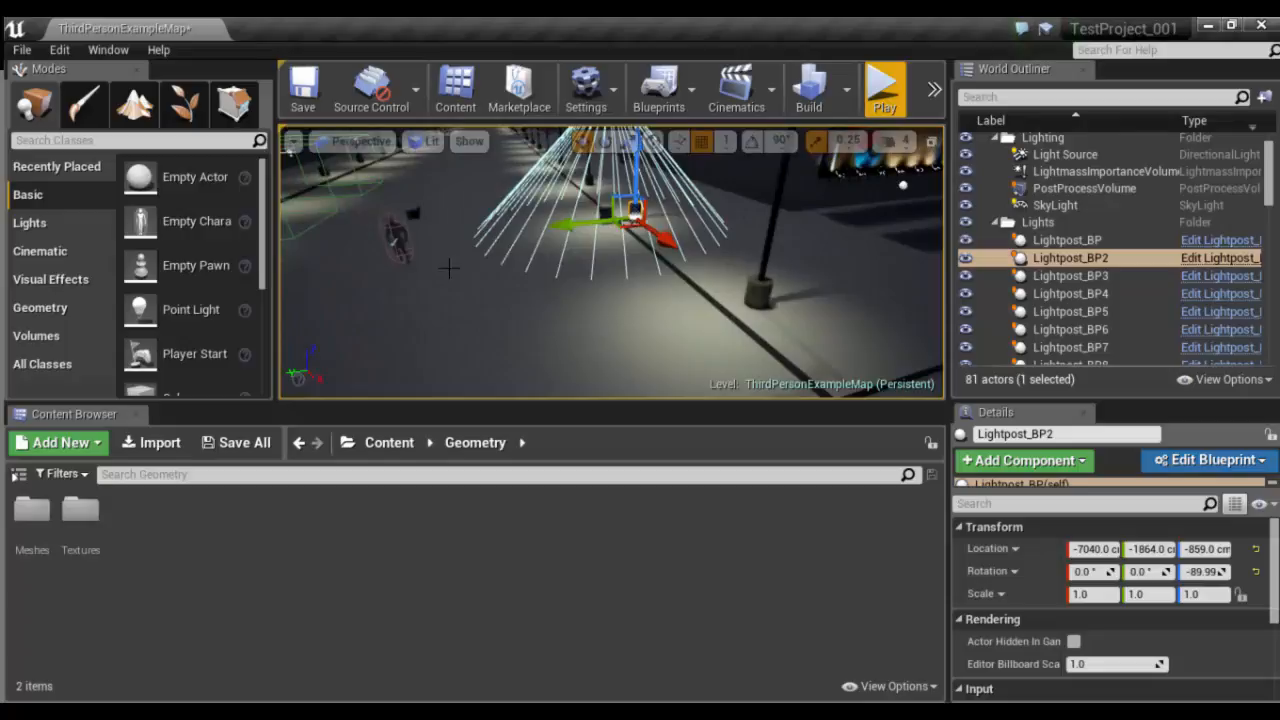
# - Select TriggerVolume on the street, frame it in the view, and save the ThirdPersonExampleMap level
pyautogui.click(323, 172)
pyautogui.press('f')
pyautogui.keyDown('alt'); pyautogui.moveTo(638, 279); pyautogui.dragTo(545, 262); pyautogui.keyUp('alt')
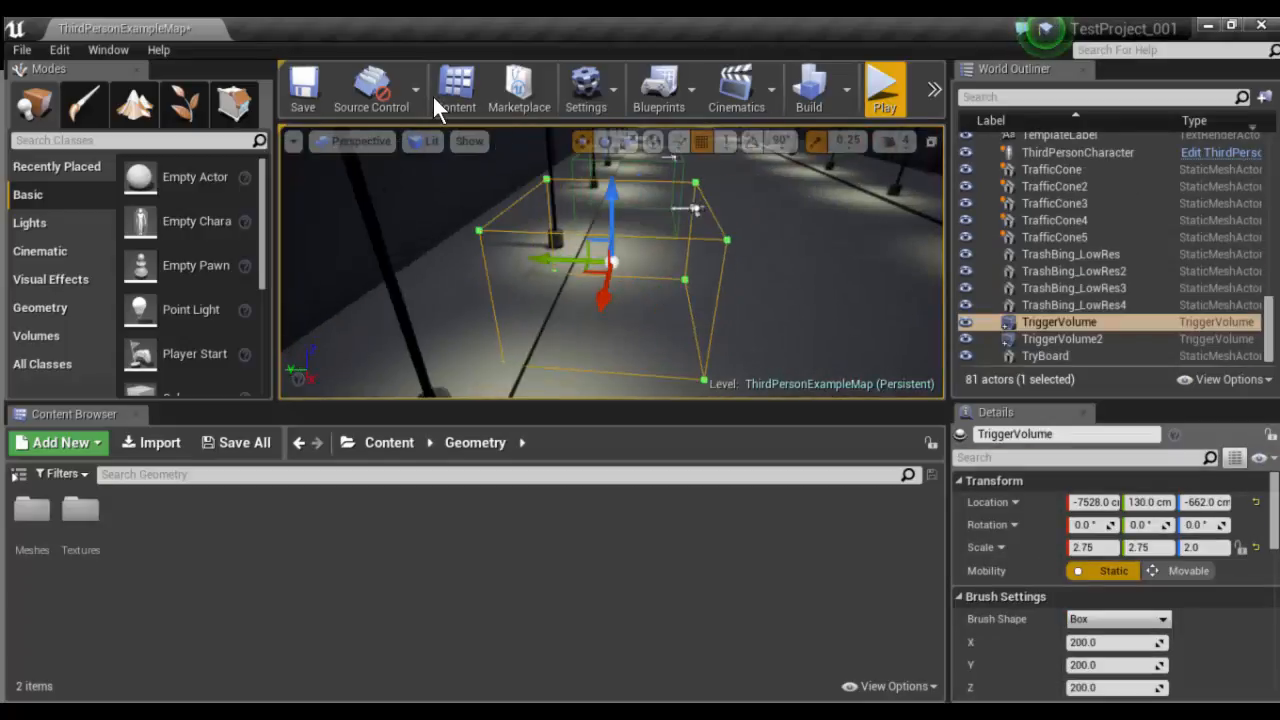
pyautogui.hotkey('ctrl', 's')
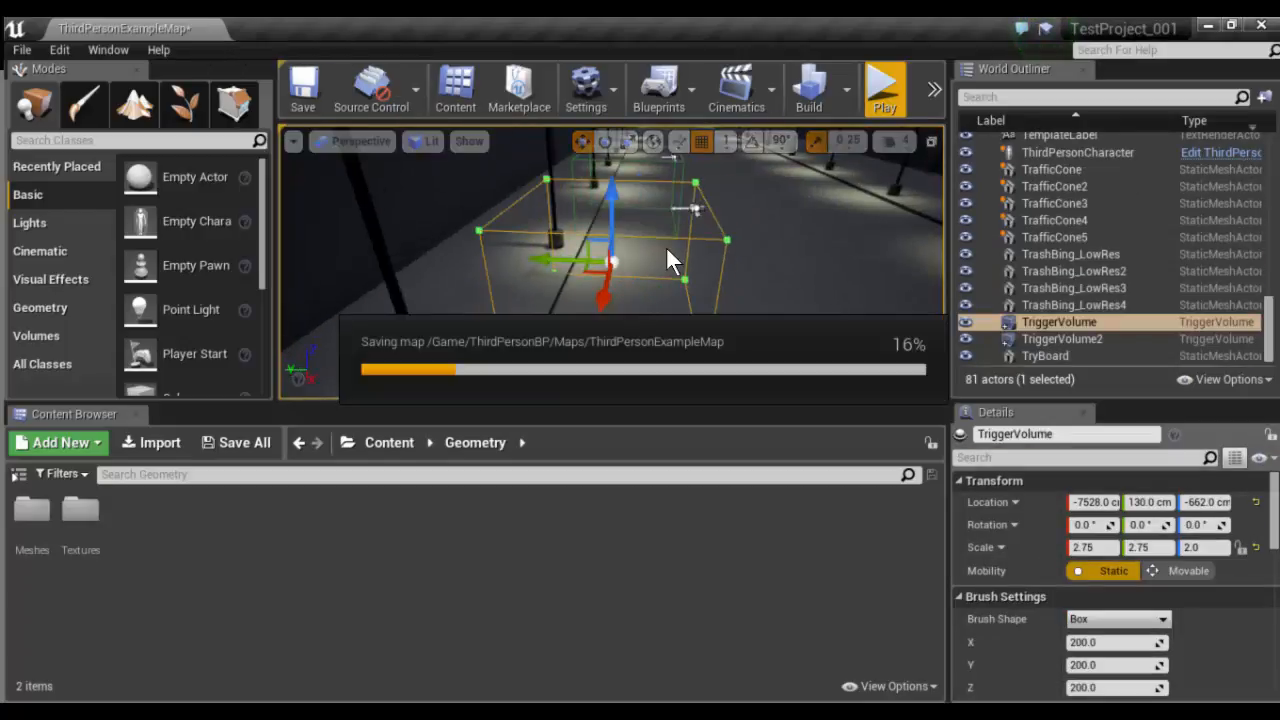